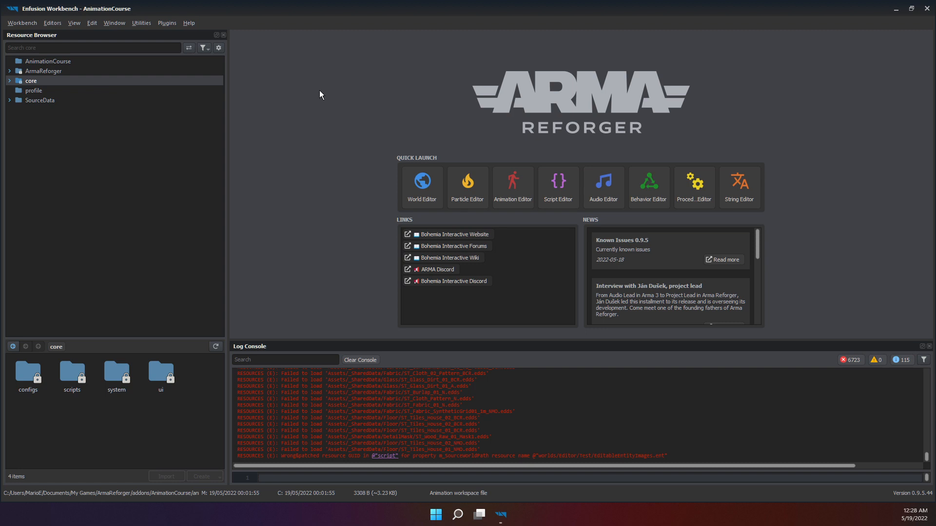
Open ArmaReforger's anims/workspaces/player folder and enlarge the resource browser's file area to show all its files.
left_click(128, 161)
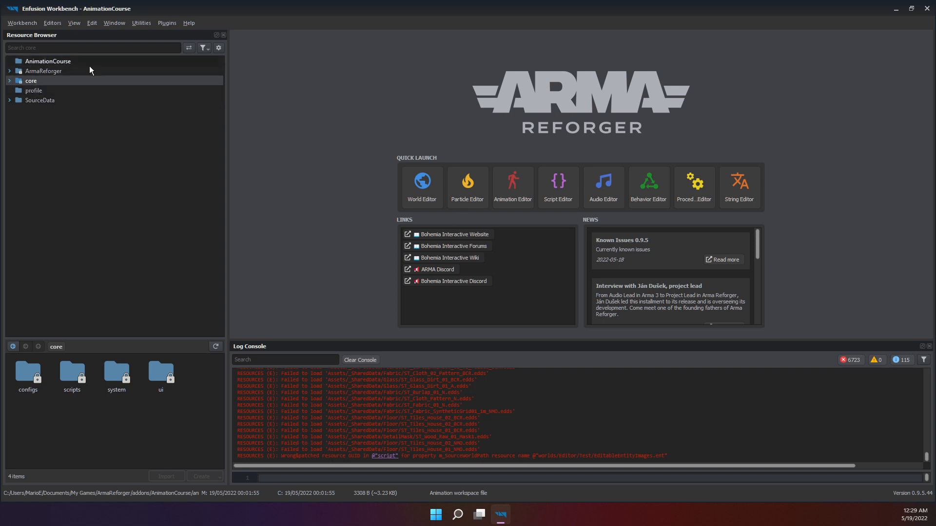
double_click(43, 71)
left_click(79, 131)
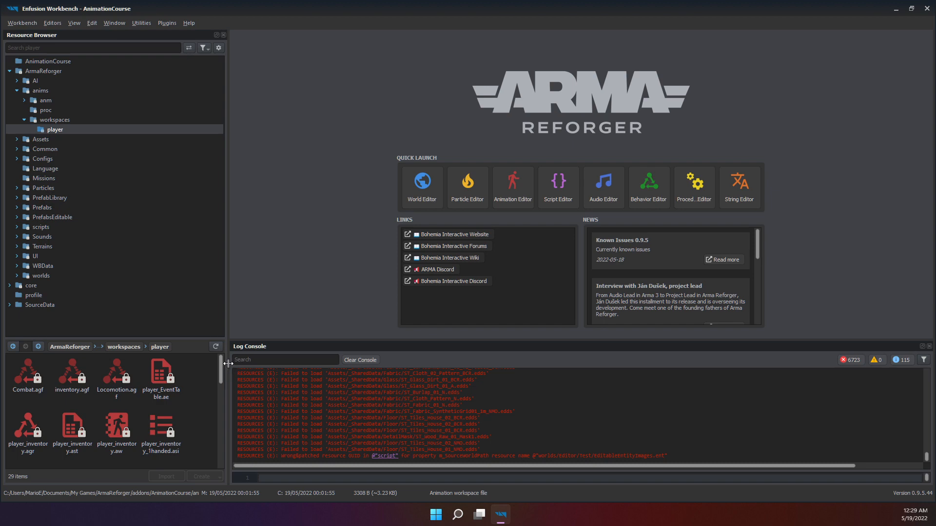
left_click_drag(225, 364, 560, 348)
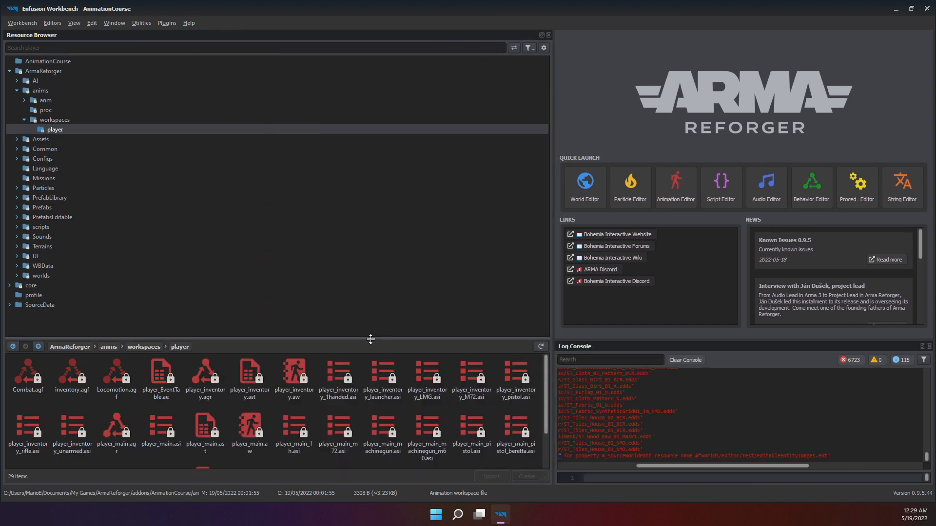
left_click_drag(372, 340, 316, 186)
Select every file in the player folder, from Combat.agf to Player_SyncTable.asy, and override them all in AnimationCourse.
left_click(294, 222)
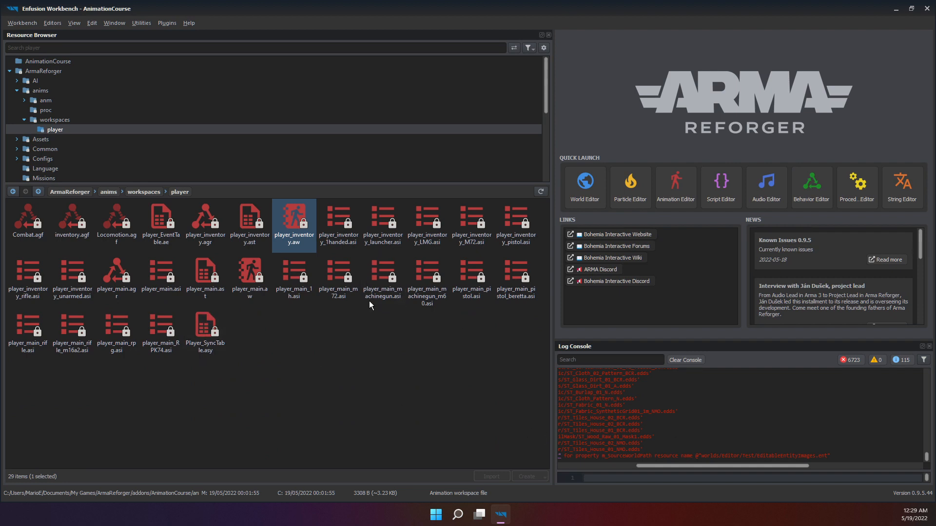
left_click(28, 219)
left_click(195, 340, "shift")
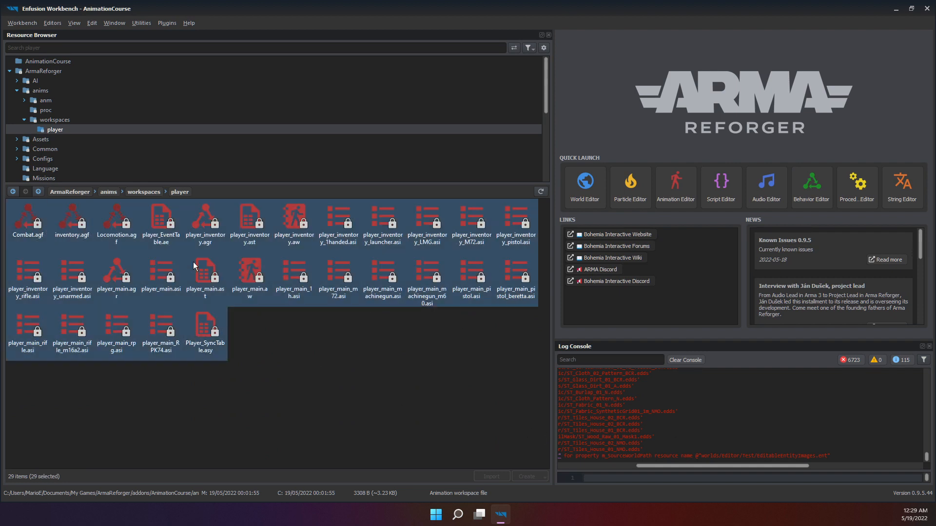
right_click(195, 265)
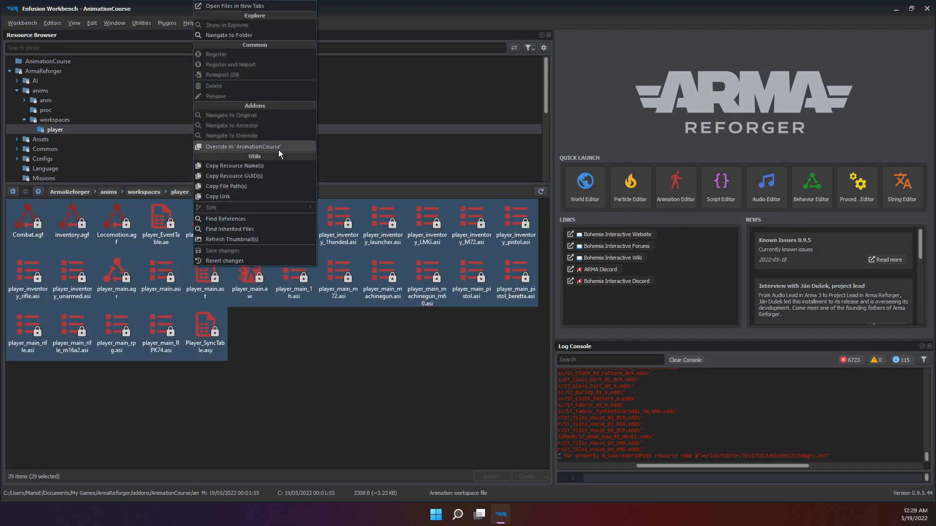
left_click(244, 145)
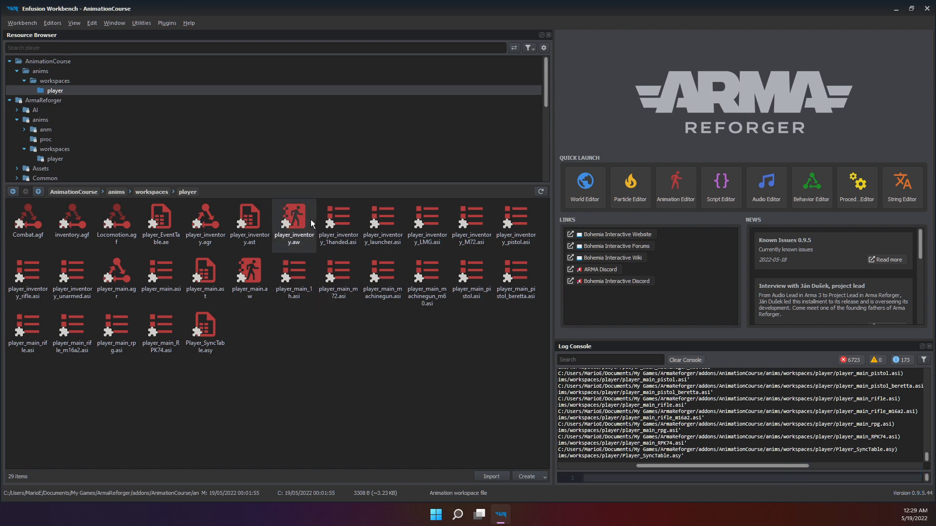
Open the player_main.aw animation workspace from the AnimationCourse player folder.
left_click(292, 233)
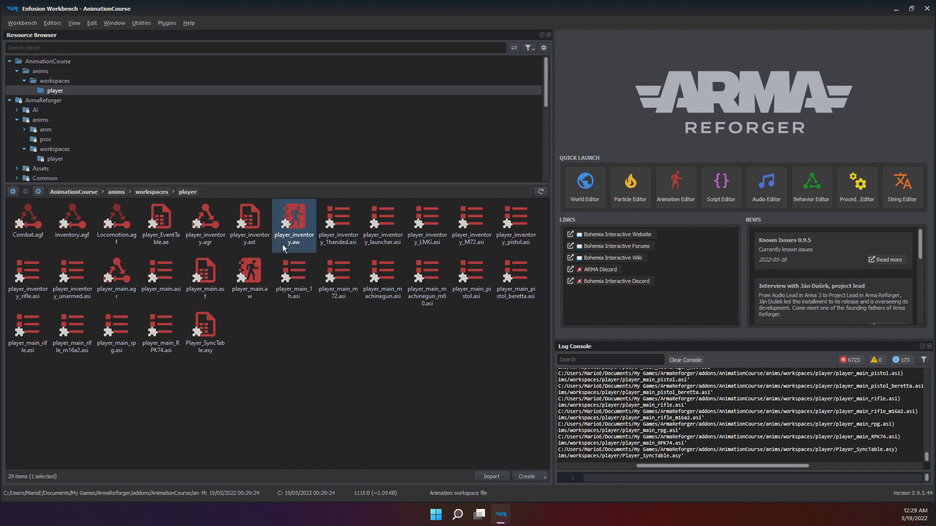
left_click(254, 282, "ctrl")
left_click(299, 352)
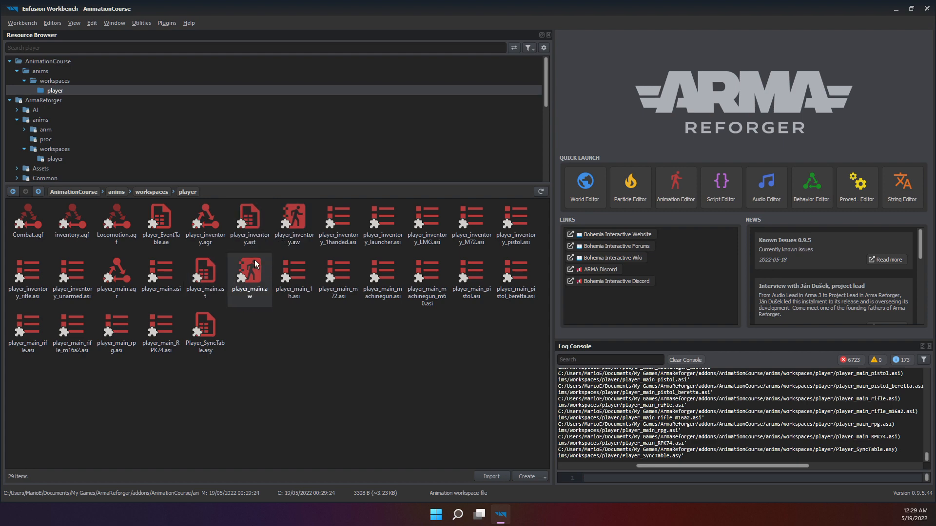
left_click(251, 279)
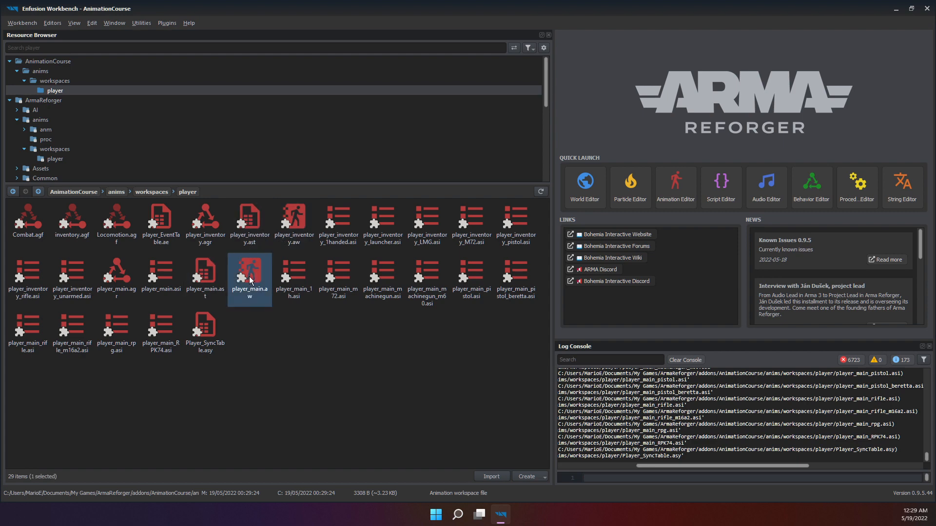
double_click(250, 280)
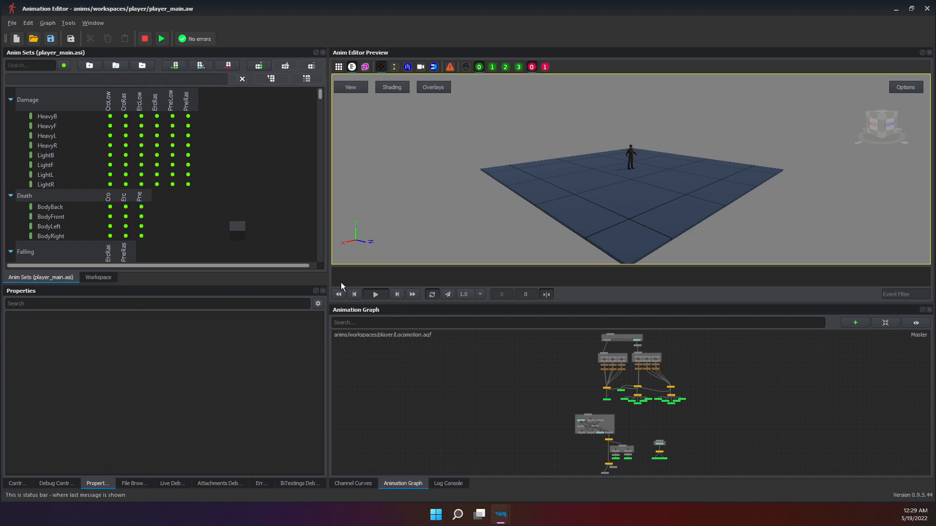
Widen the animation set area, examine the CroLow animations of HeavyR and LightB, and expand LightB's Sound event.
left_click_drag(344, 265, 453, 265)
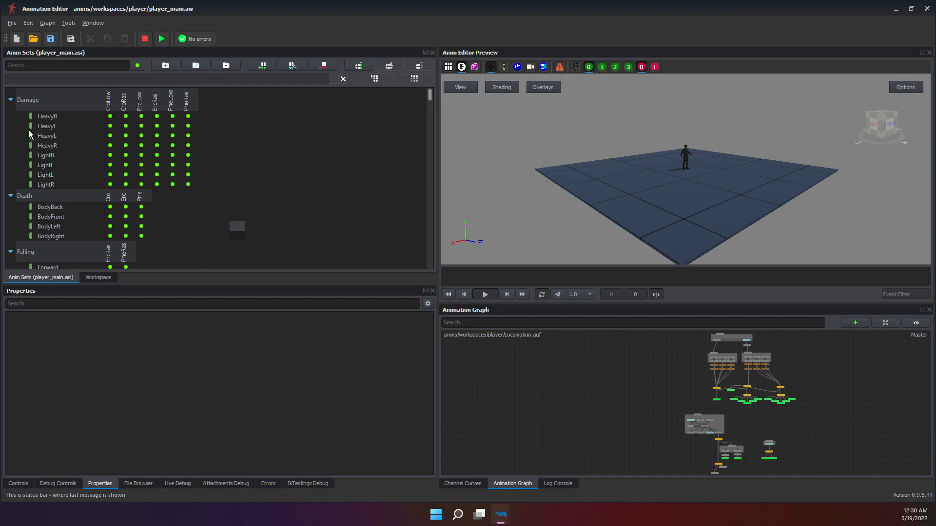
left_click(110, 145)
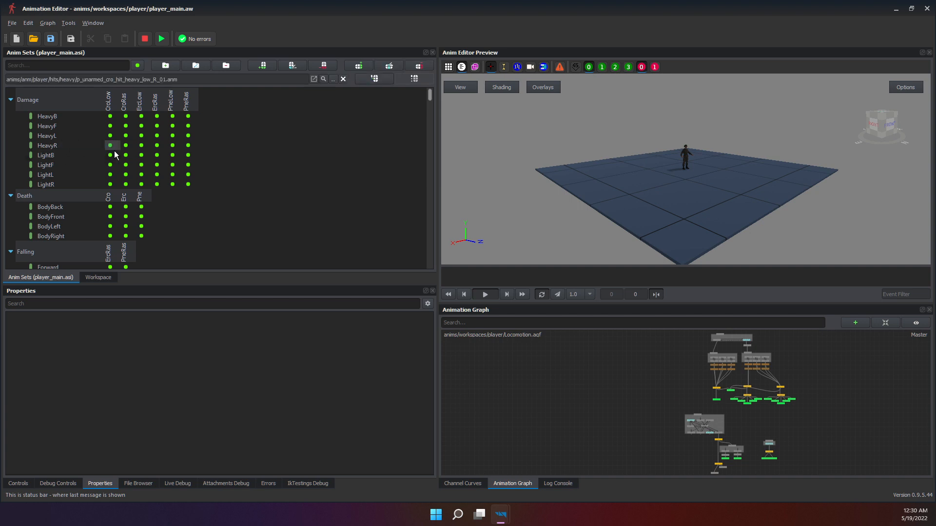
left_click(115, 155)
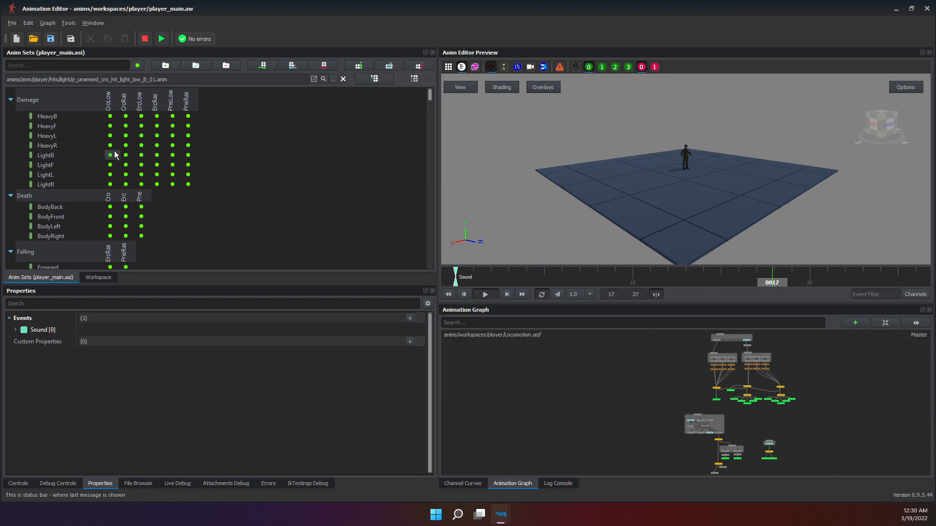
left_click_drag(115, 155, 667, 276)
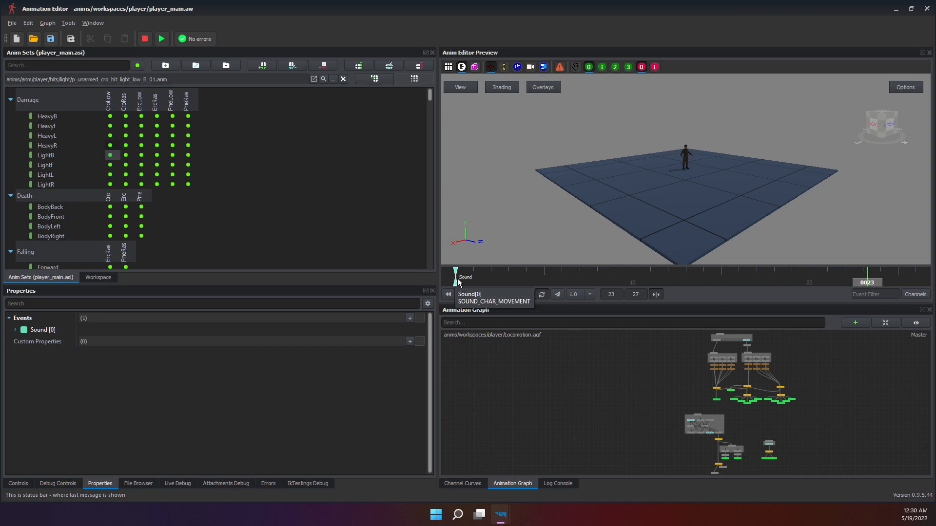
left_click(16, 331)
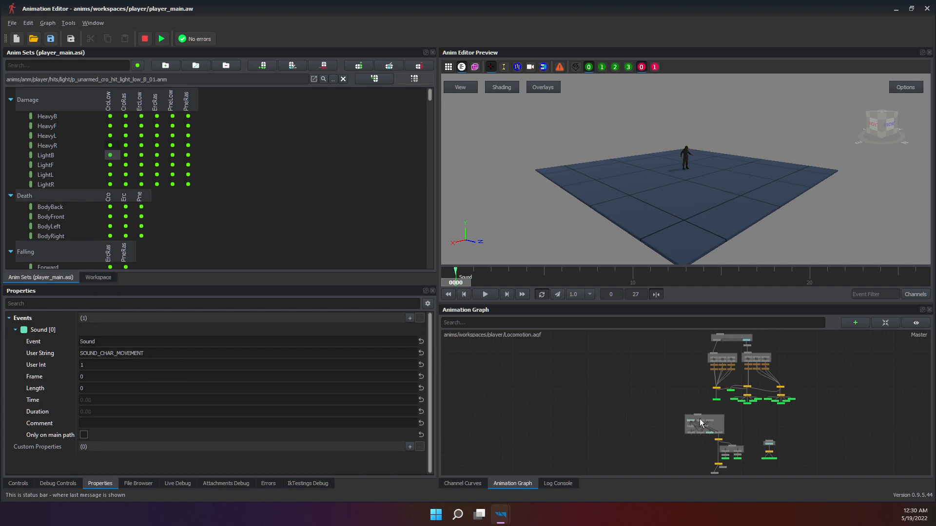
Examine the MasterControl state machine and its Swimming, HeavyDamage, Ladder and Locomotion states in the animation graph.
scroll(695, 422, "up", 6)
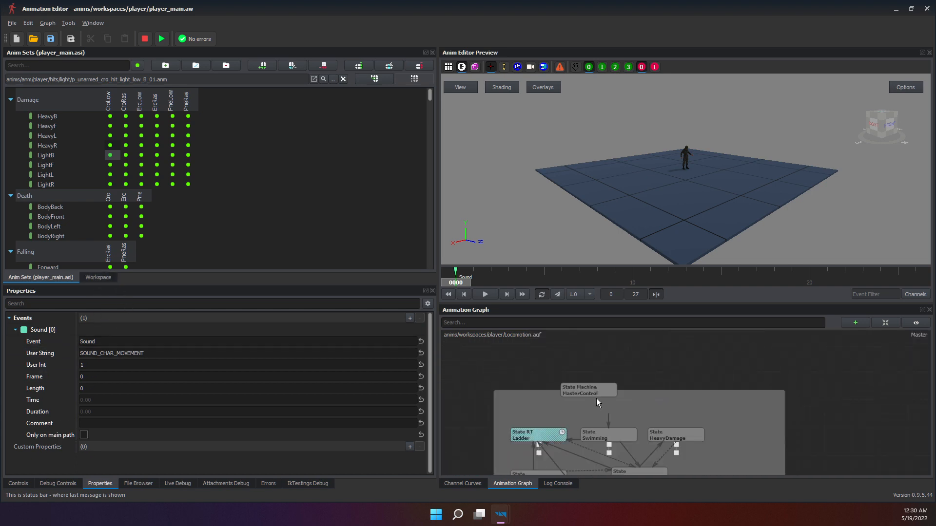
scroll(595, 398, "up", 2)
left_click(587, 397)
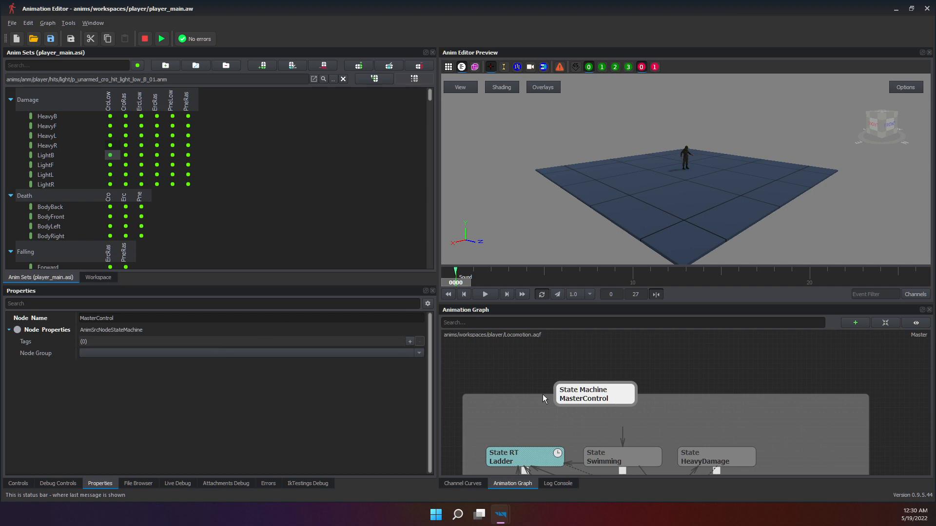
middle_click_drag(531, 445, 624, 372)
left_click(649, 380)
left_click(739, 388)
left_click(811, 387)
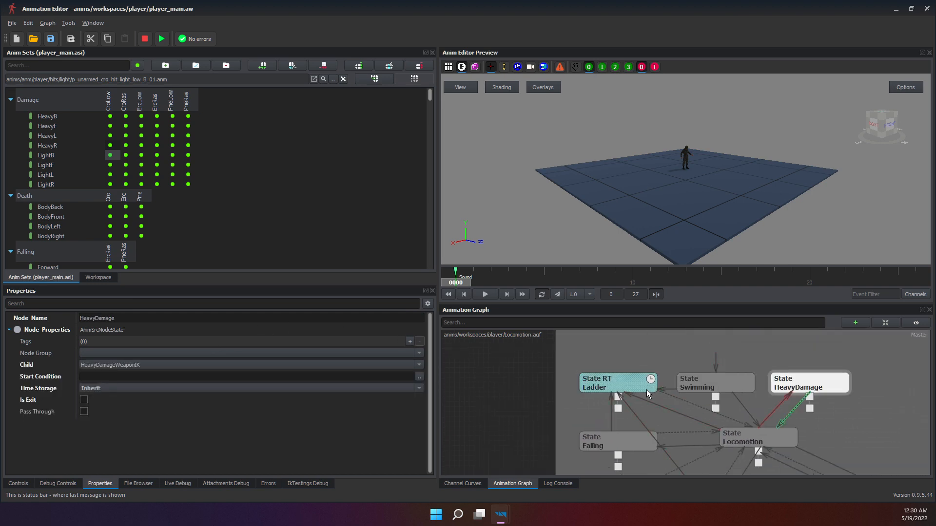
left_click(648, 393)
left_click(742, 437)
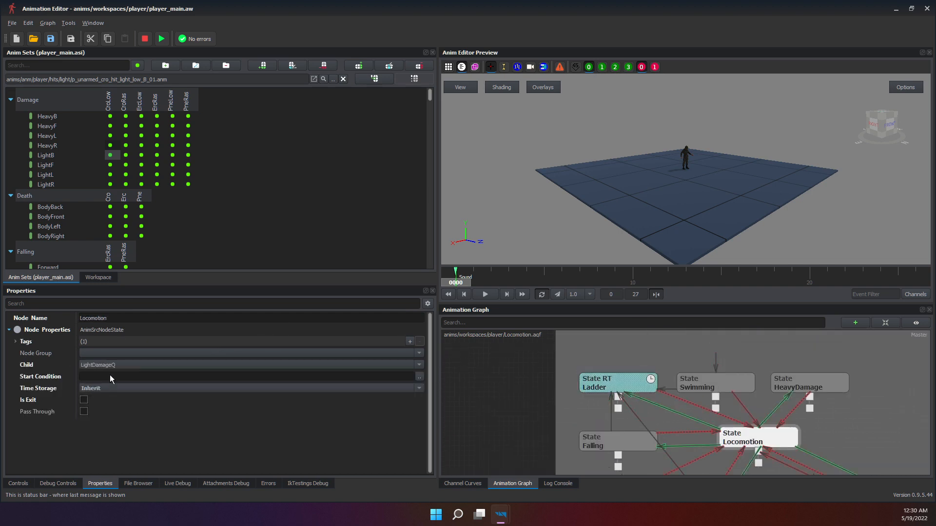
scroll(587, 386, "down", 2)
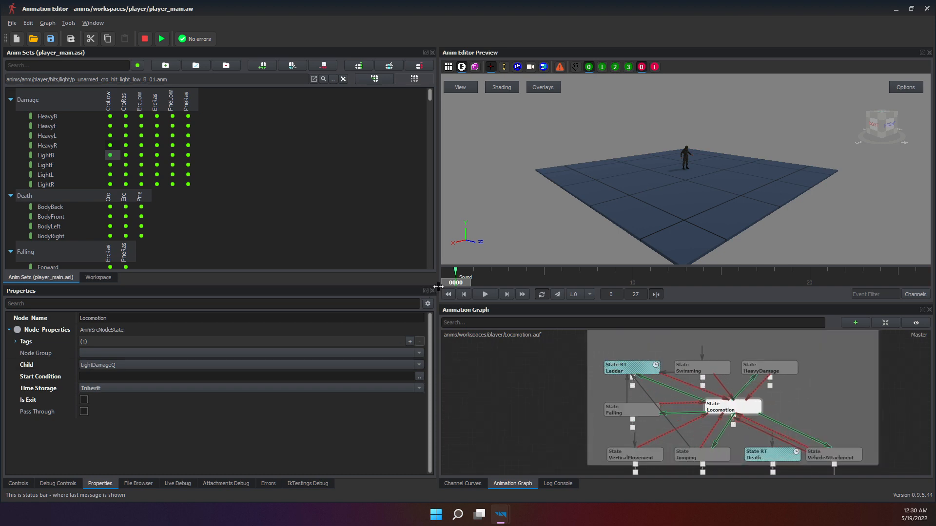
Give the animation graph more room and examine the properties of the CroRas and PneRas stance states.
left_click_drag(440, 288, 276, 288)
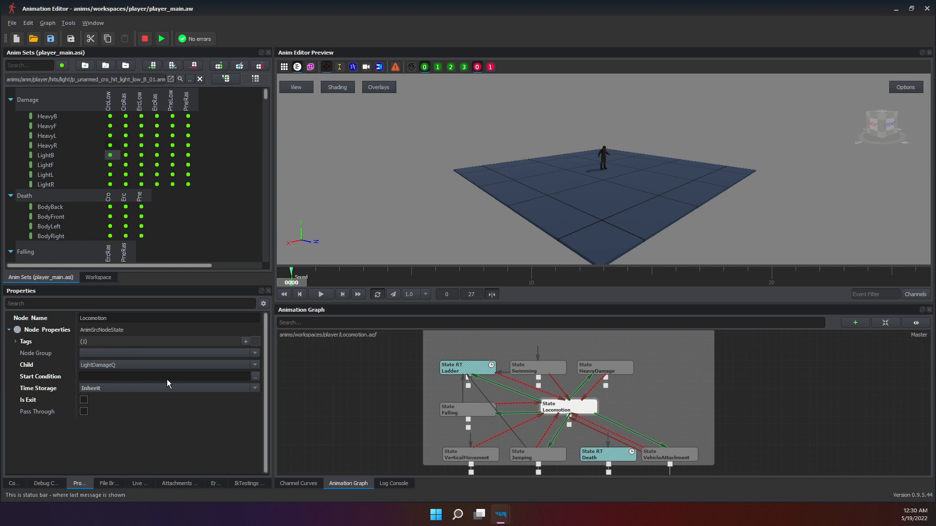
middle_click_drag(483, 398, 430, 481)
scroll(536, 395, "down", 7)
middle_click_drag(661, 405, 607, 468)
scroll(546, 384, "up", 4)
scroll(575, 393, "up", 5)
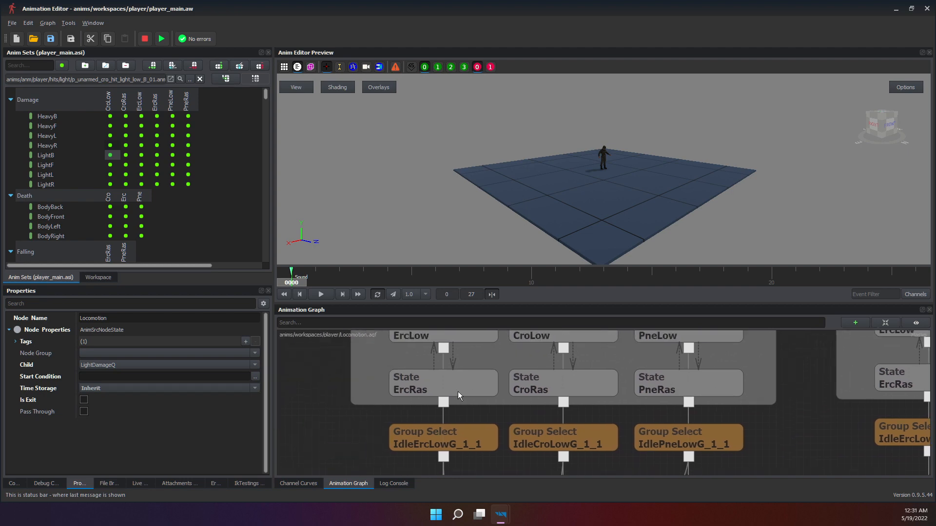
left_click(571, 381)
left_click(707, 385)
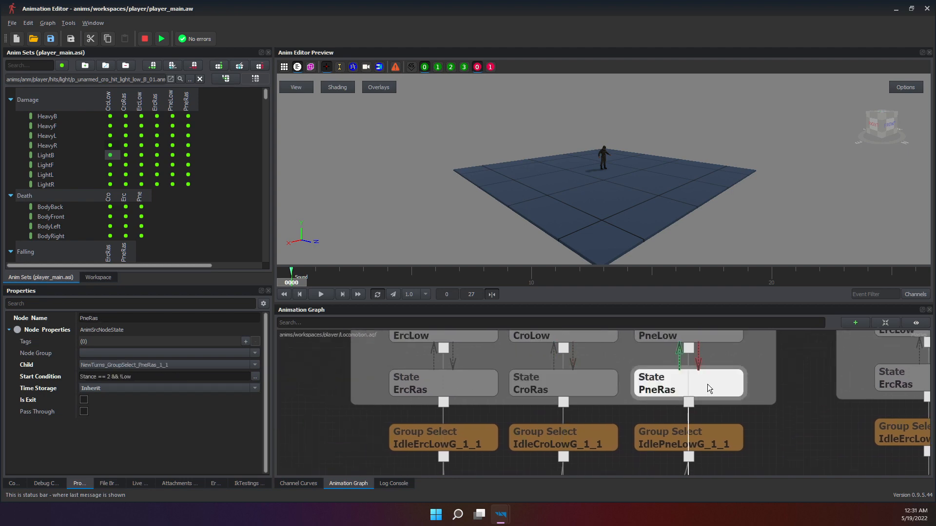
middle_click_drag(707, 384, 574, 382)
left_click(413, 371, "ctrl")
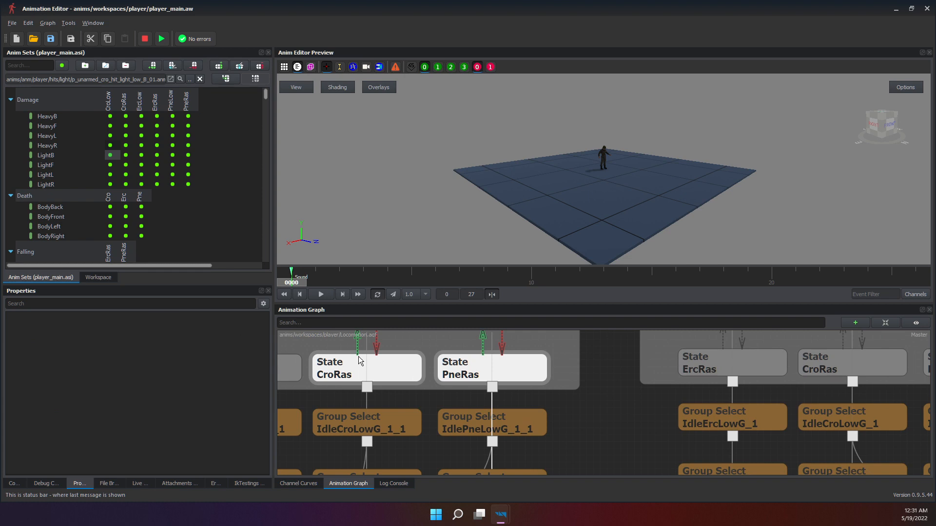
left_click(430, 363)
left_click(413, 372)
middle_click_drag(493, 378, 685, 372)
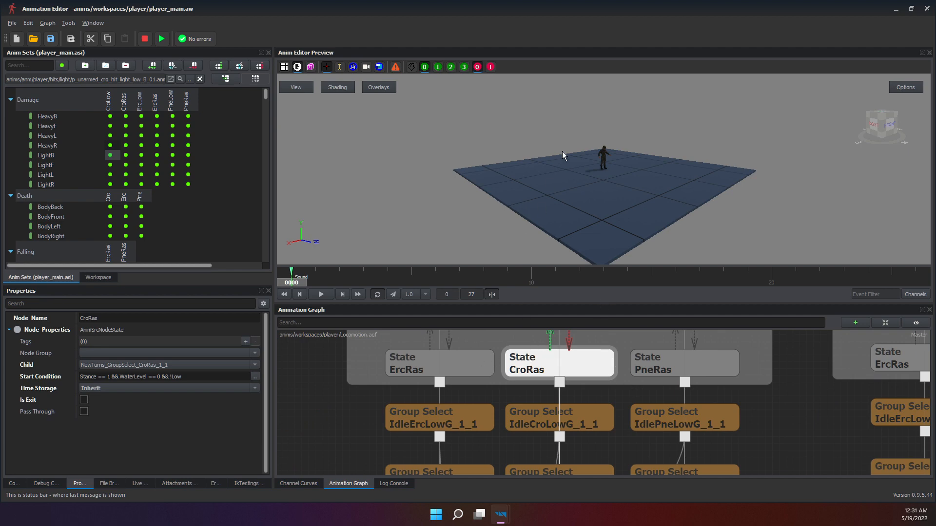
scroll(615, 186, "up", 5)
scroll(518, 362, "down", 5)
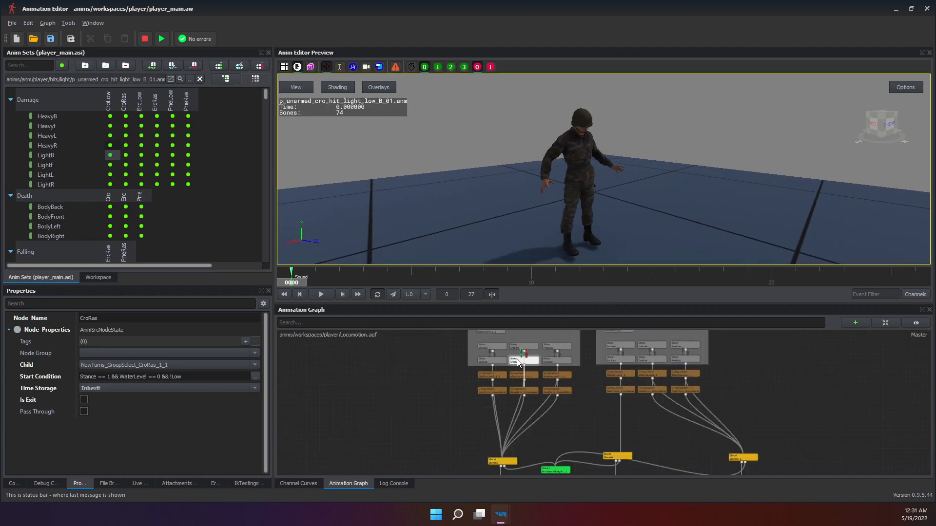
middle_click_drag(518, 361, 430, 393)
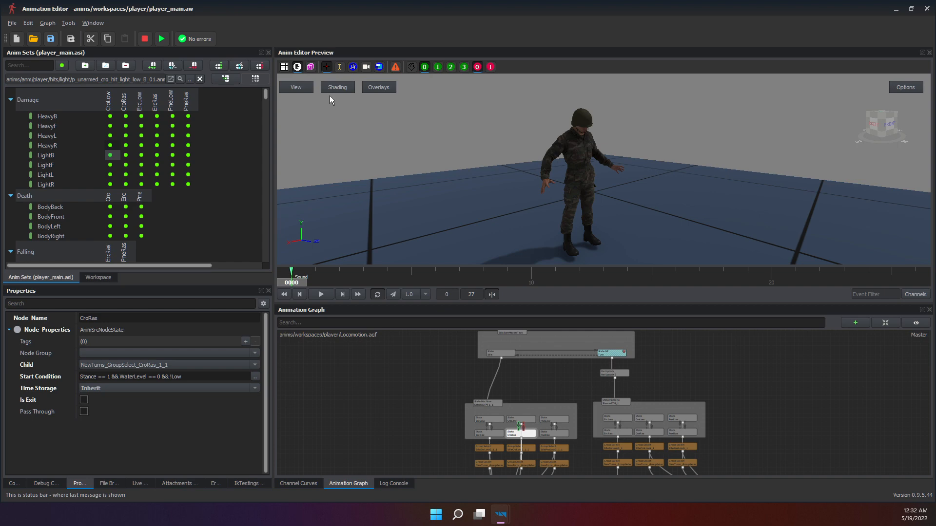
left_click_drag(107, 158, 40, 186)
left_click_drag(183, 201, 160, 201)
left_click(407, 375)
middle_click_drag(412, 348, 425, 405)
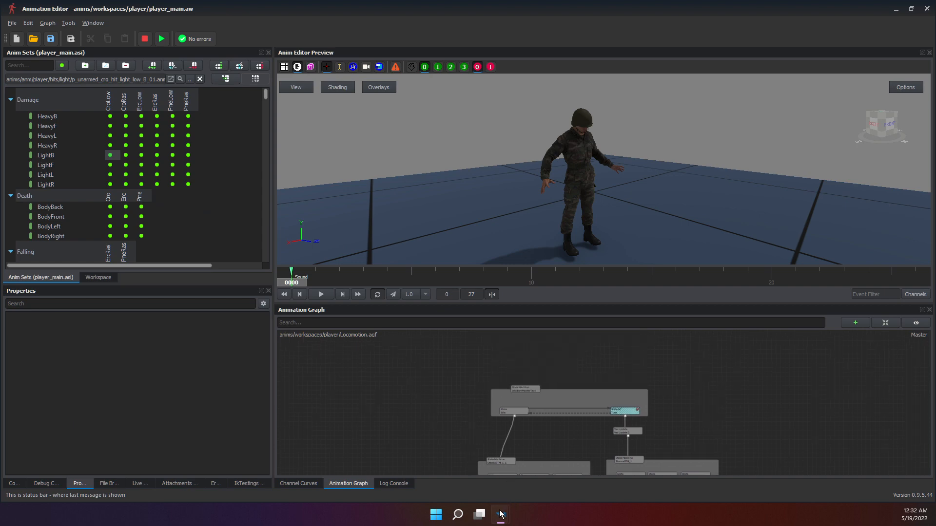
Switch to the Enfusion Workbench window and look at the player_inventory_rifle.asi and player_inventory_unarmed.asi animation set instances.
mouse_move(501, 514)
left_click(470, 469)
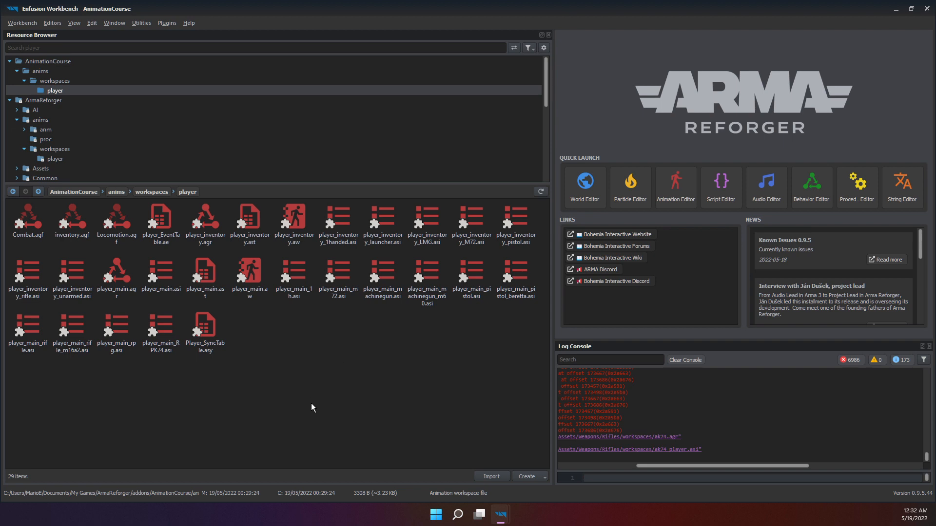
left_click(30, 292)
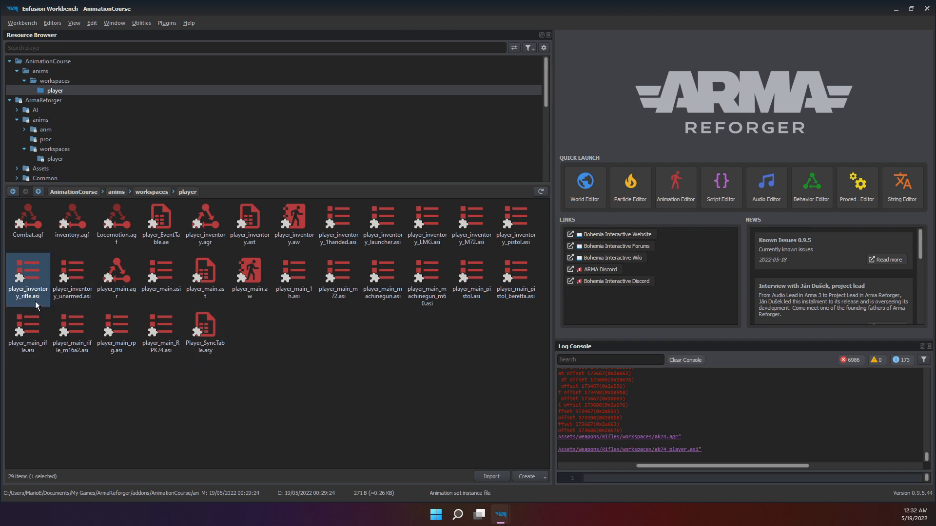
left_click(73, 292)
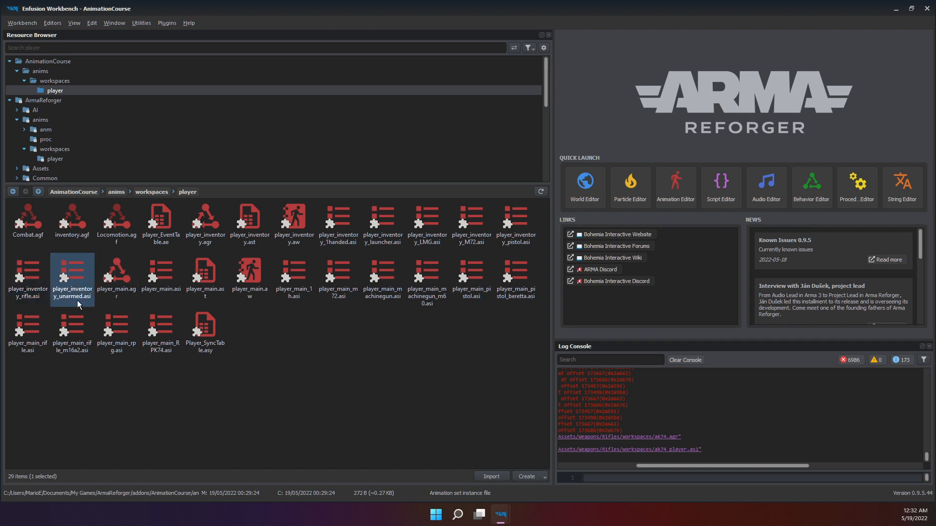
left_click(25, 280)
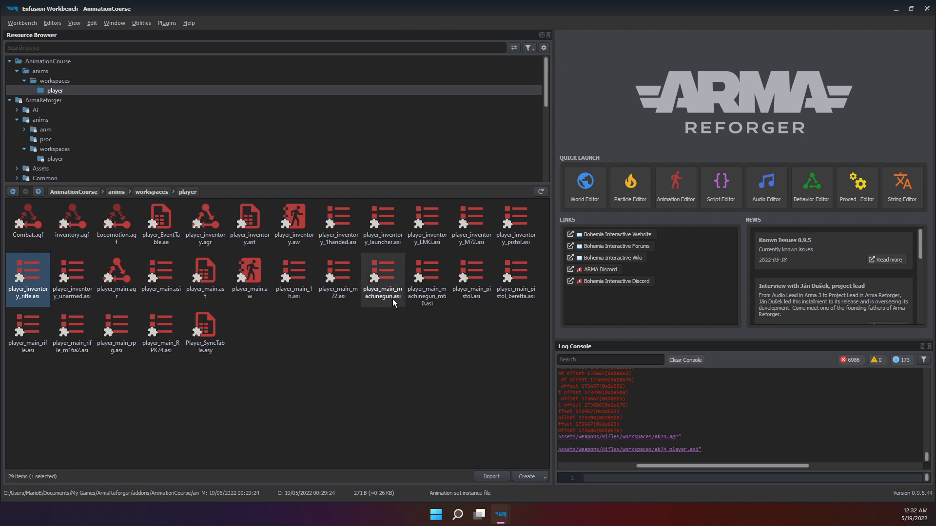
Return to the Animation Editor window and show the Workspace structure of player_main.aw.
mouse_move(501, 514)
left_click(534, 462)
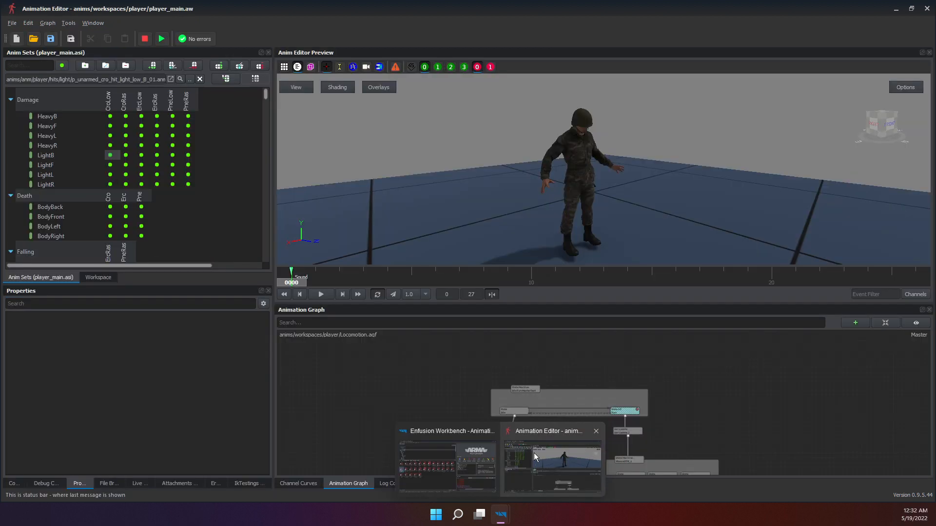
left_click(100, 278)
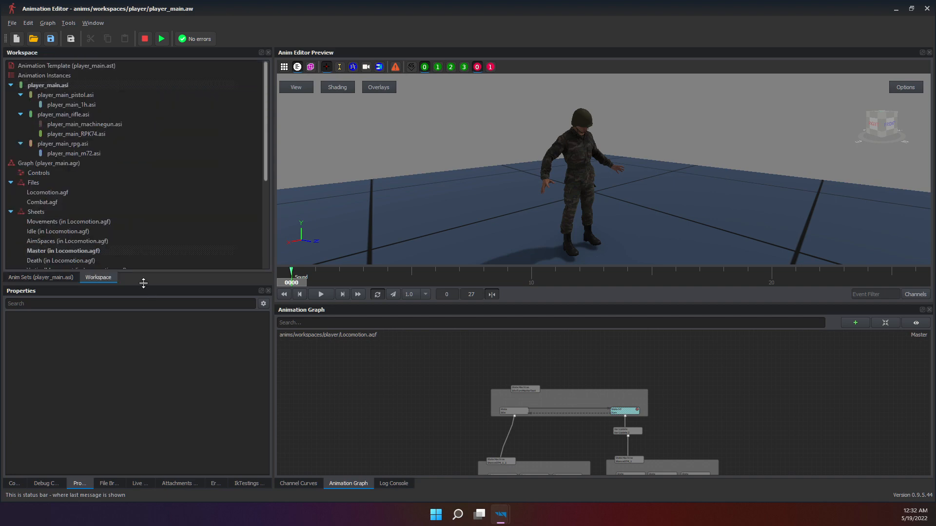
Give the workspace structure more height and width, and select the player_main_RPK74.asi instance.
left_click_drag(144, 285, 193, 444)
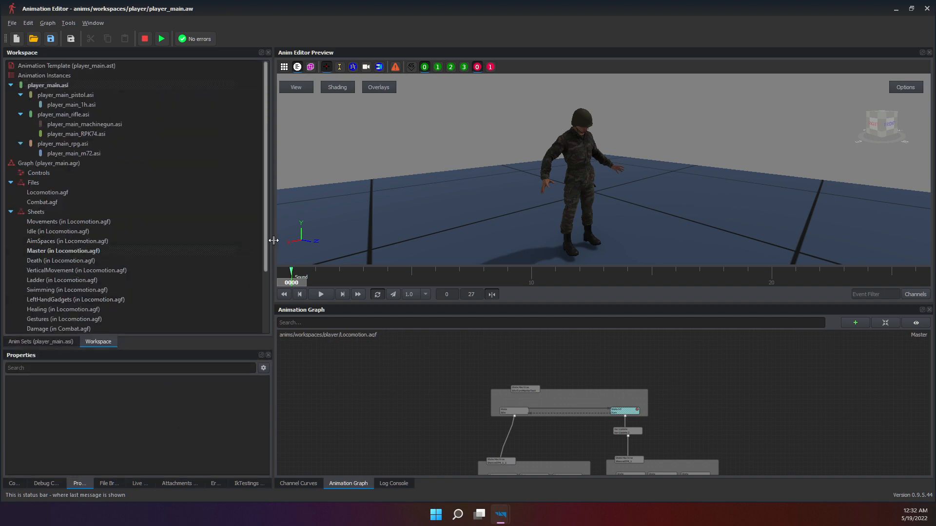
left_click_drag(268, 241, 381, 236)
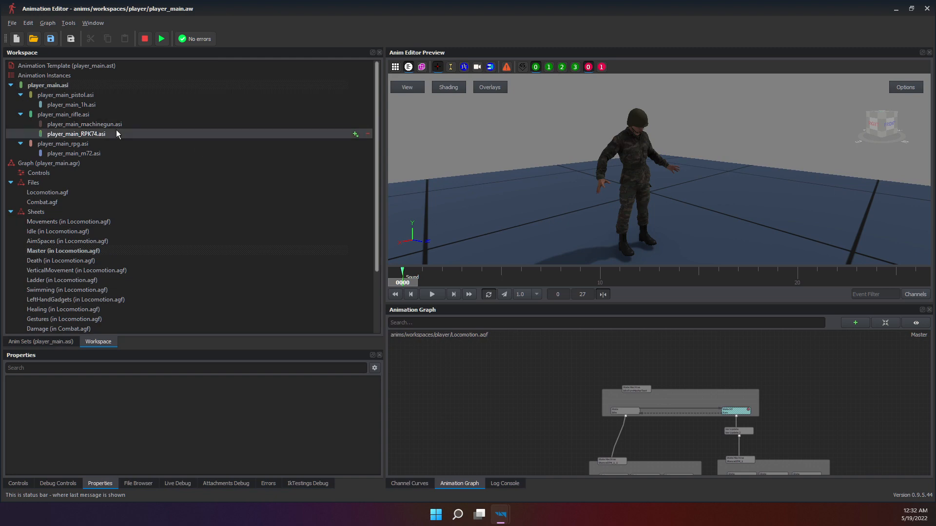
left_click(116, 130)
Run the IdleTurnMasterTest state machine in the character preview and examine its active nodes in the graph.
scroll(679, 400, "up", 5)
left_click(581, 371)
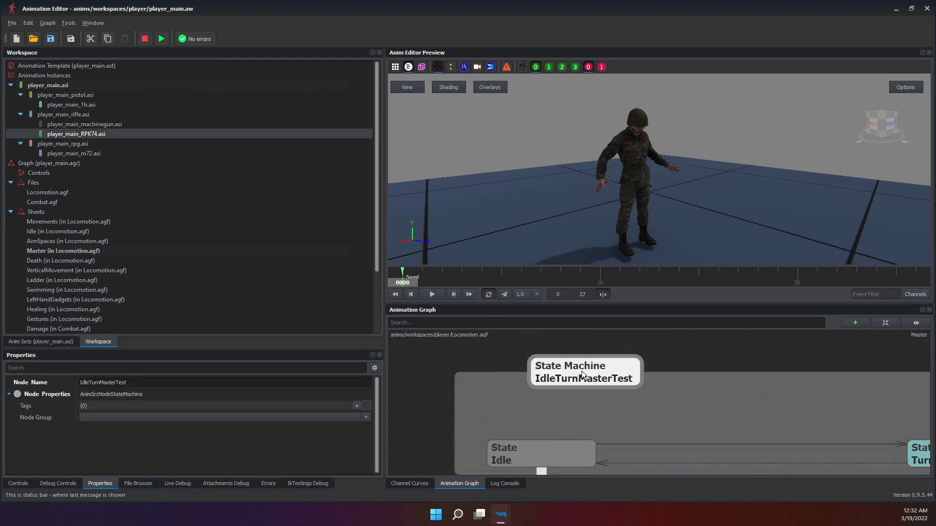
middle_click_drag(564, 381, 575, 423)
scroll(571, 413, "down", 5)
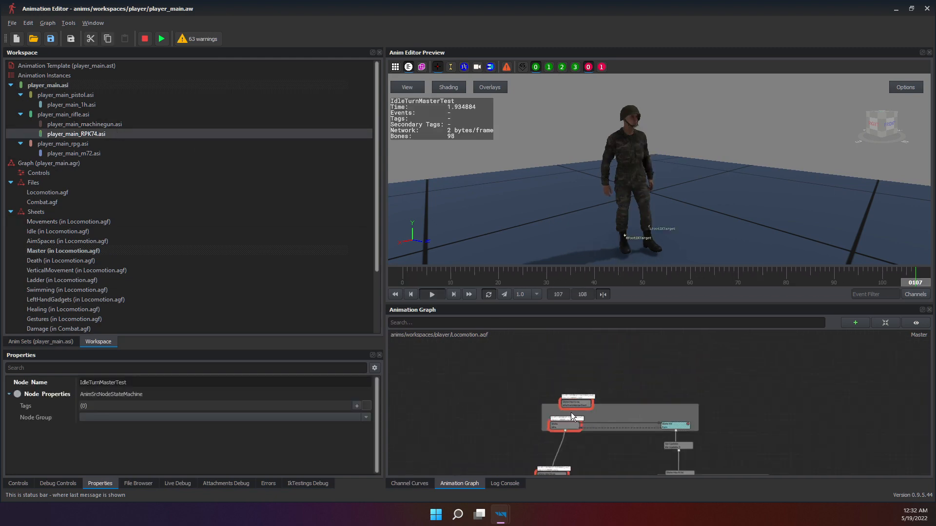
scroll(571, 404, "up", 6)
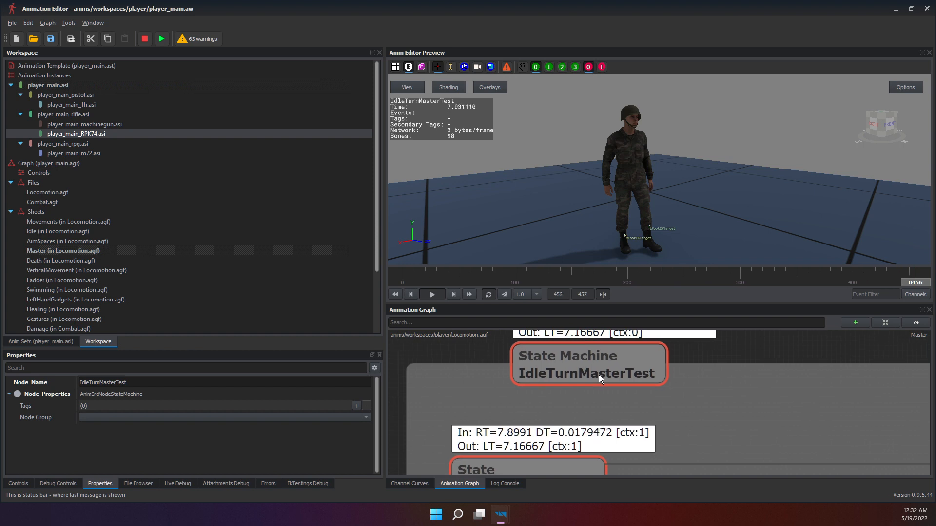
scroll(595, 385, "down", 10)
middle_click_drag(584, 422, 605, 371)
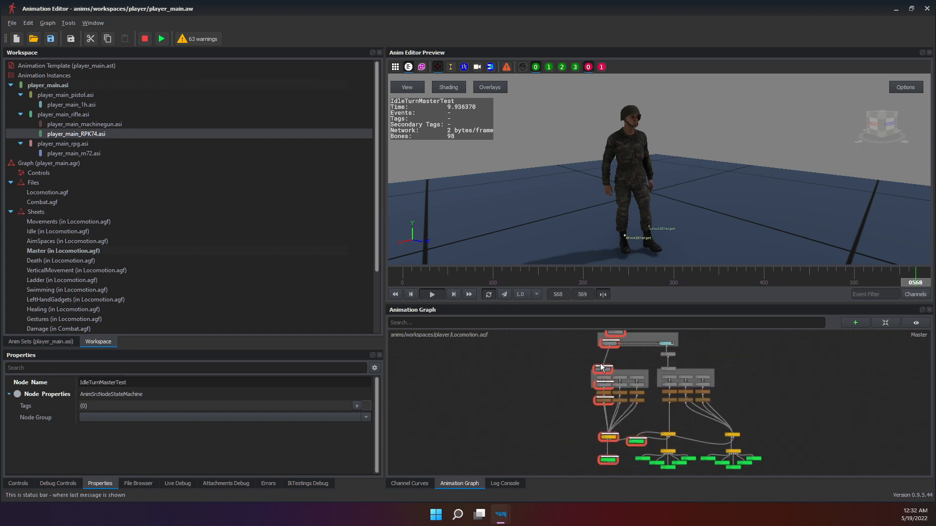
Run the MasterControl state machine in the character preview instead of IdleTurnMasterTest.
left_click(605, 372)
scroll(603, 372, "up", 10)
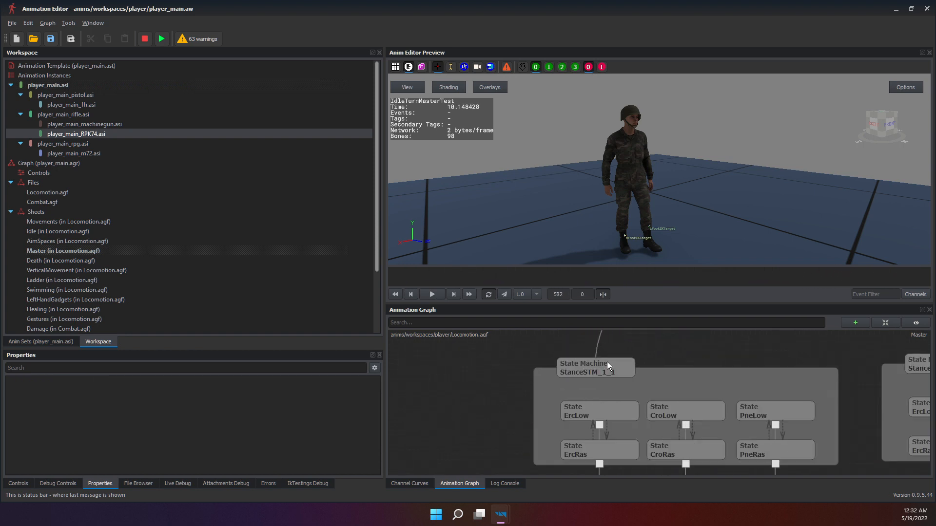
scroll(618, 369, "down", 8)
scroll(618, 408, "up", 8)
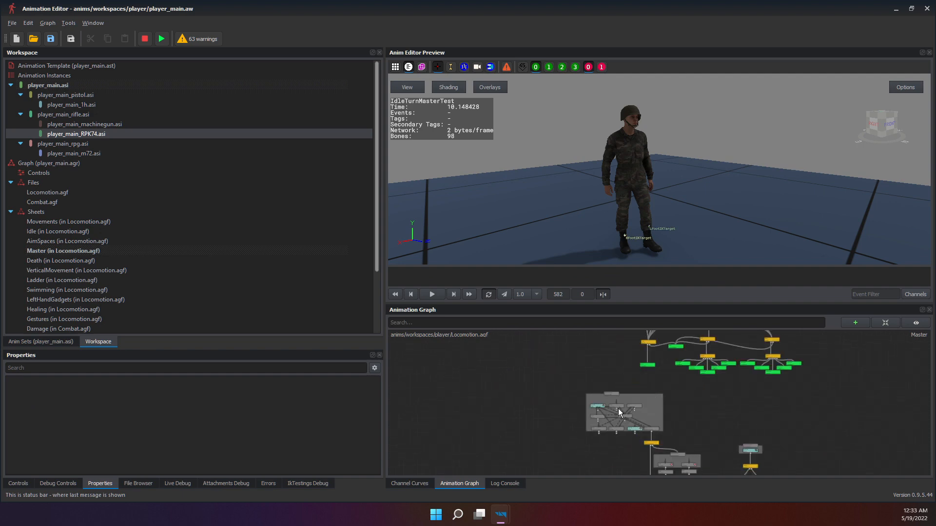
left_click(598, 364)
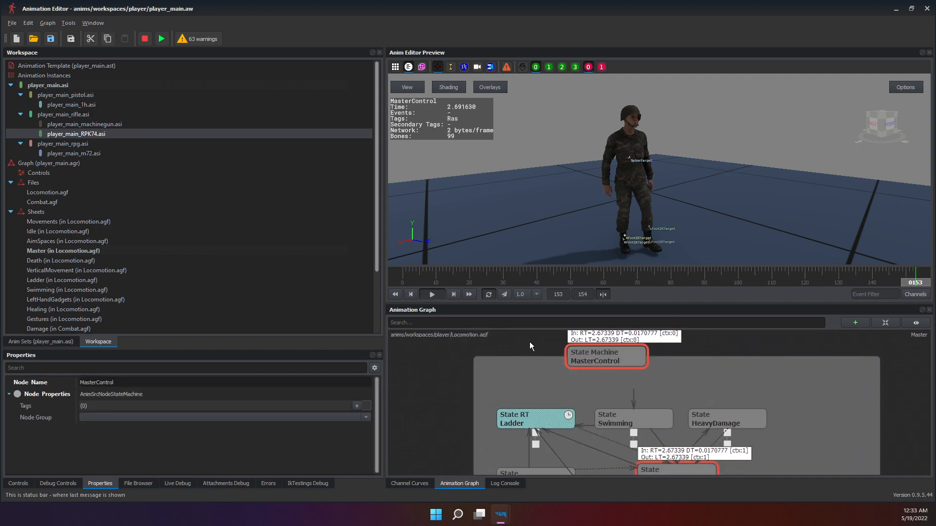
left_click(777, 173)
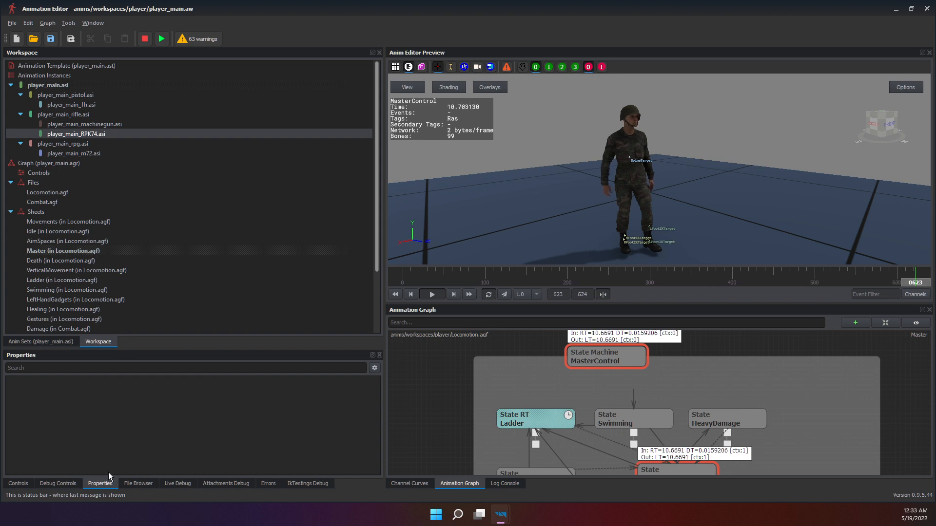
Show the graph's controls with more room and look over the Variables and Commands groups, leaving Variables expanded.
left_click(19, 484)
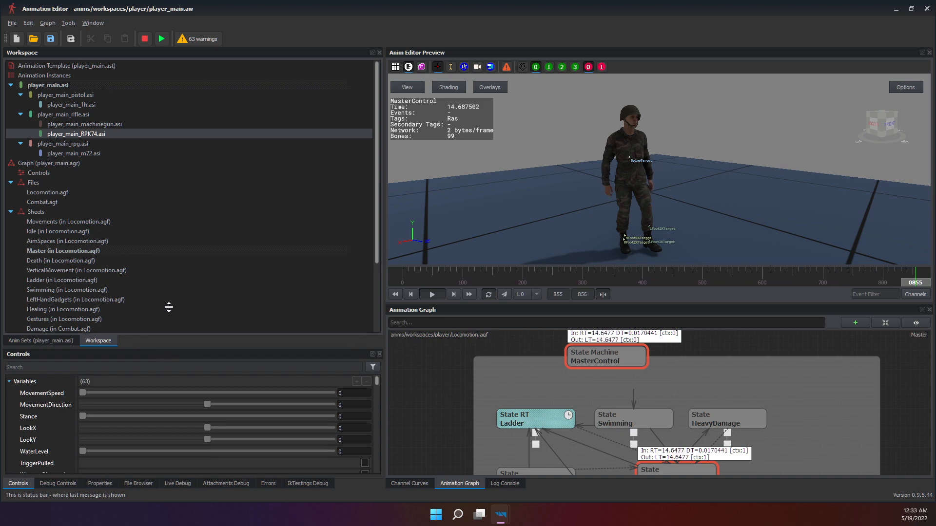
left_click_drag(159, 348, 225, 2)
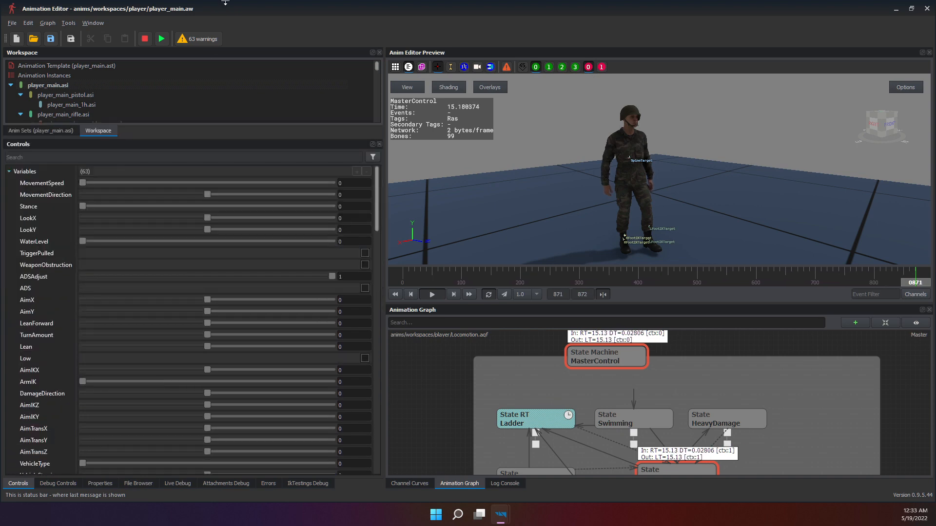
left_click(9, 172)
left_click(10, 184)
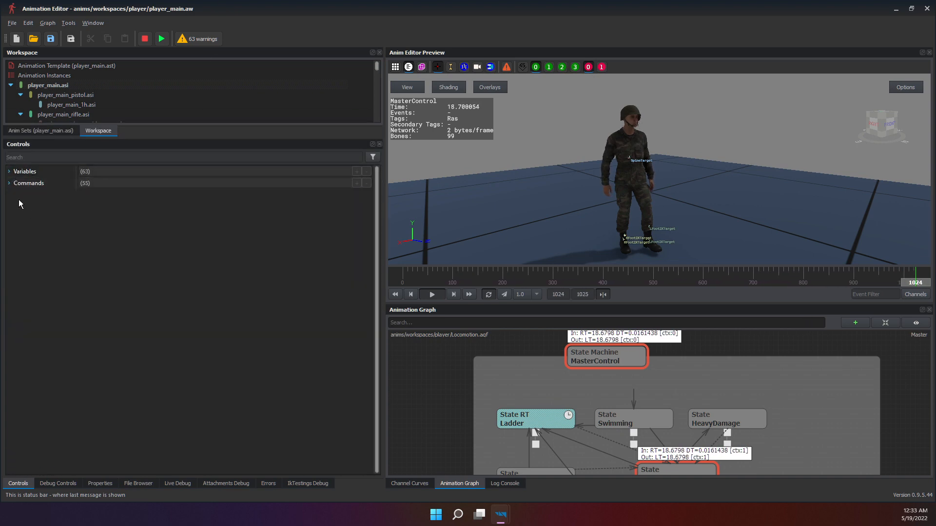
left_click(19, 184)
left_click(22, 171)
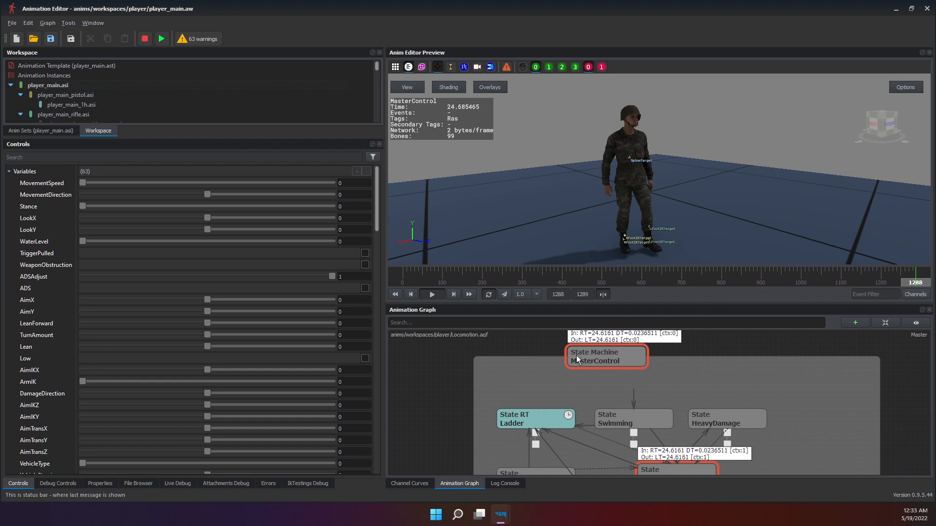
Examine MasterControl's Locomotion, Falling, VerticalMovement, Jumping, Death and VehicleAttachment states and their transitions while the preview runs.
scroll(593, 356, "down", 5)
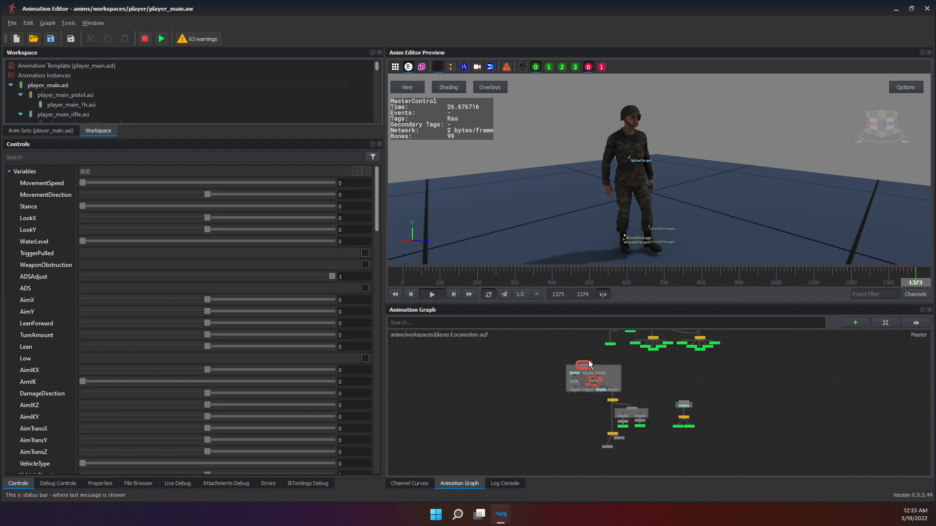
scroll(590, 376, "up", 2)
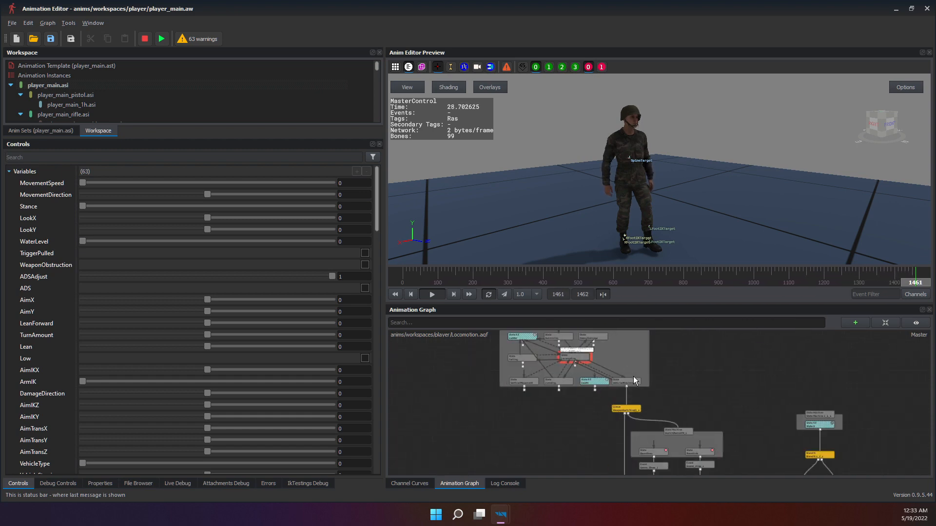
scroll(604, 377, "up", 3)
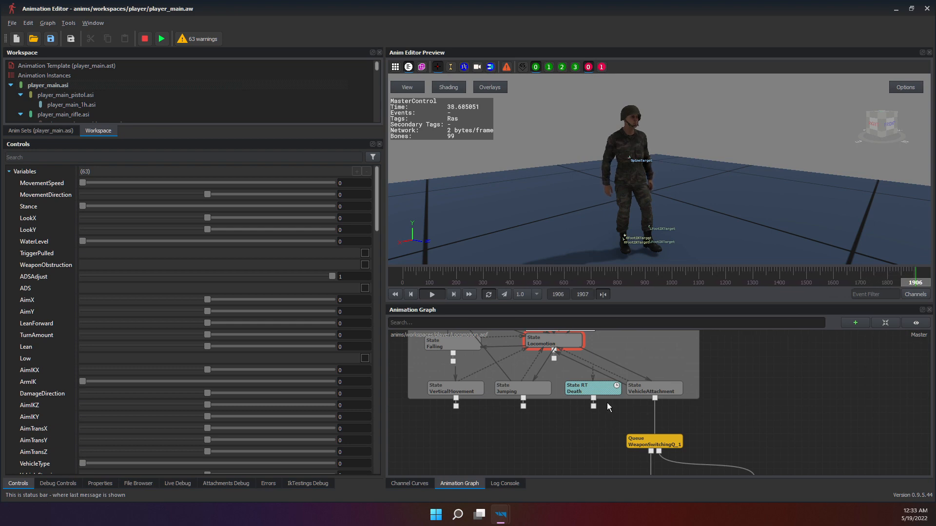
scroll(583, 373, "up", 3)
scroll(596, 346, "down", 1)
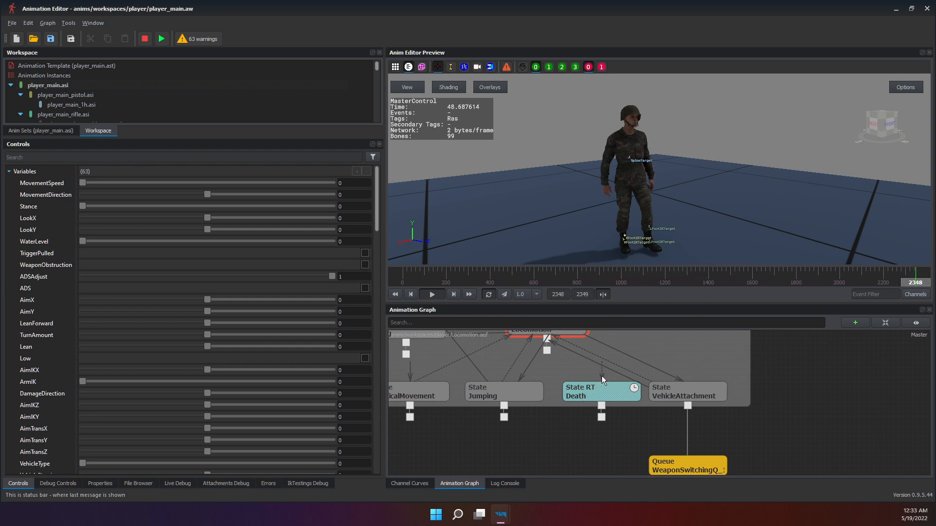
middle_click_drag(544, 360, 623, 404)
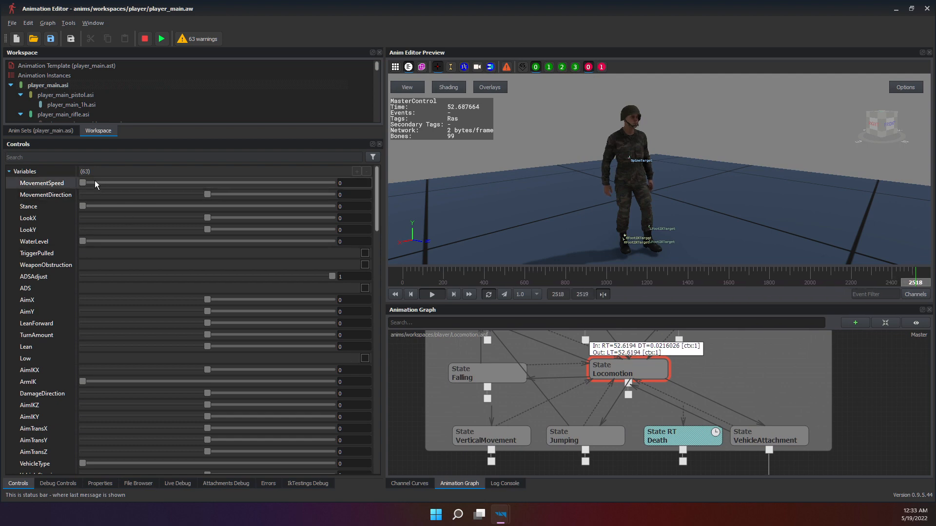
Test the running preview with MovementSpeed at about 2.47, return it to 0 and enable the ADS variable.
left_click_drag(83, 183, 288, 185)
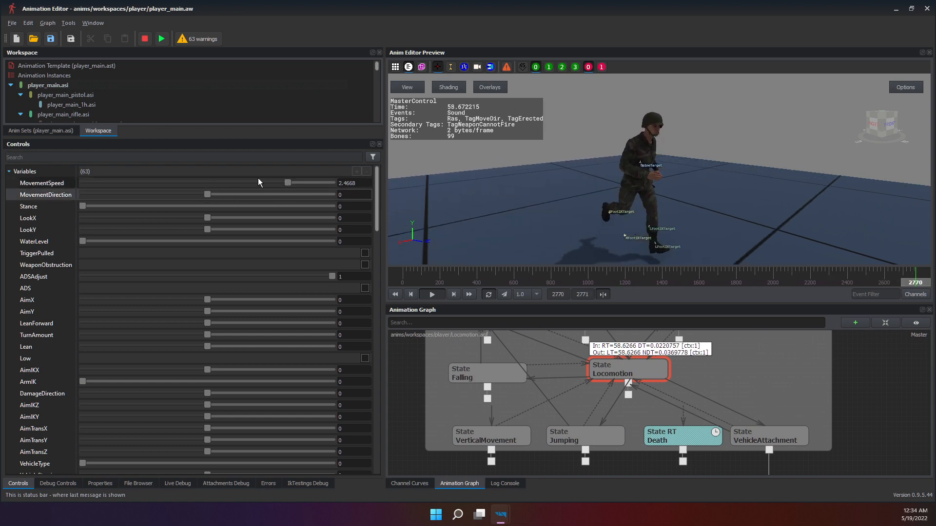
left_click_drag(264, 185, 77, 188)
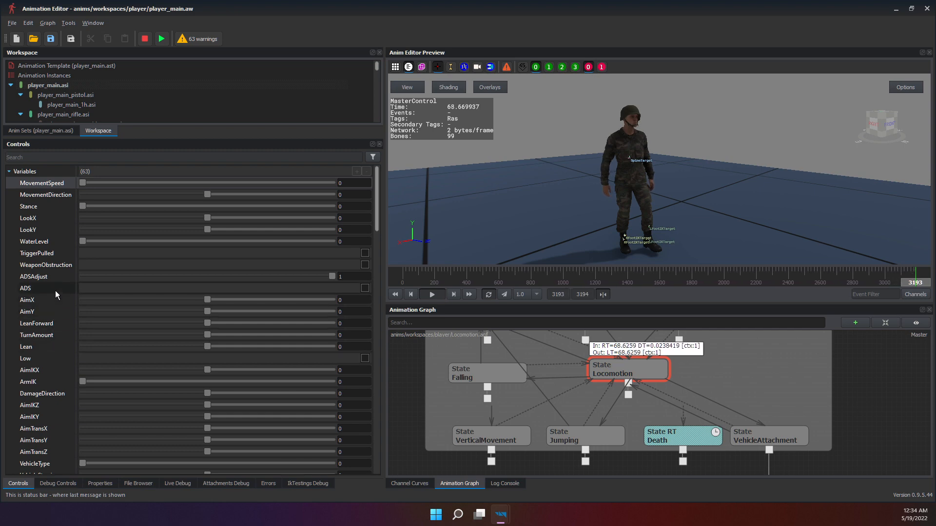
left_click(365, 288)
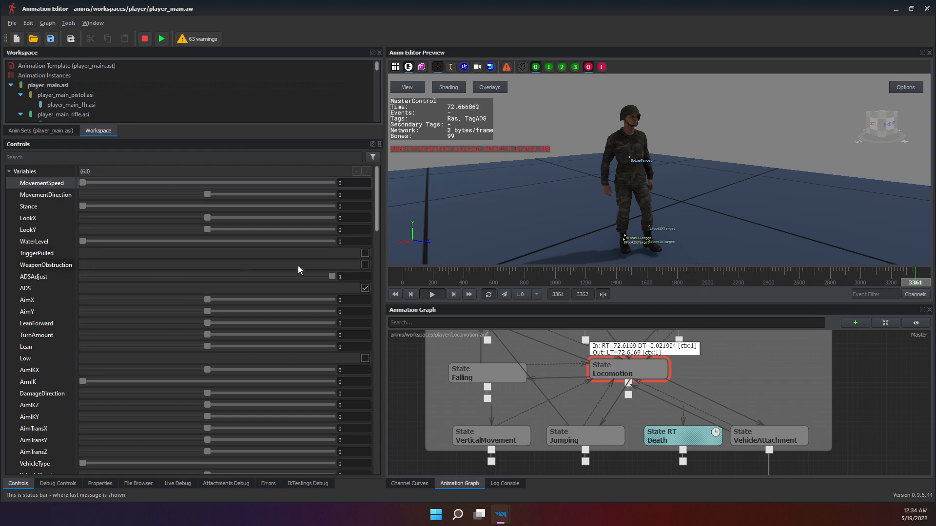
left_click(495, 165)
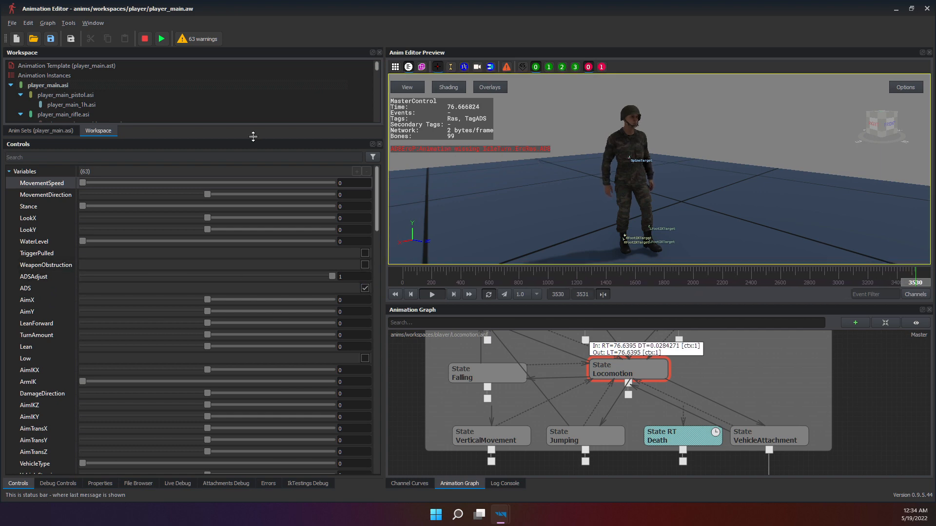
Show the animation sets of player_main.asi with more room and look through the groups from Damage down to Jumping.
left_click_drag(251, 138, 238, 262)
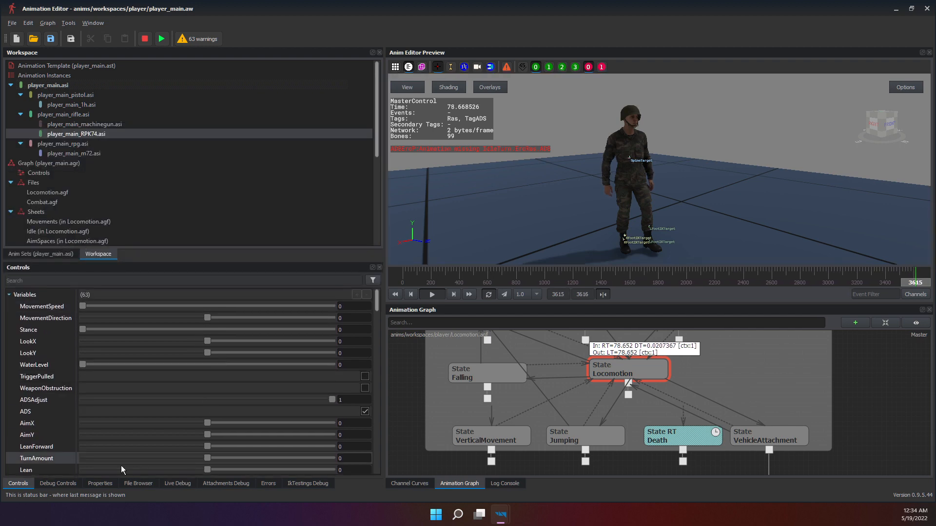
left_click(31, 254)
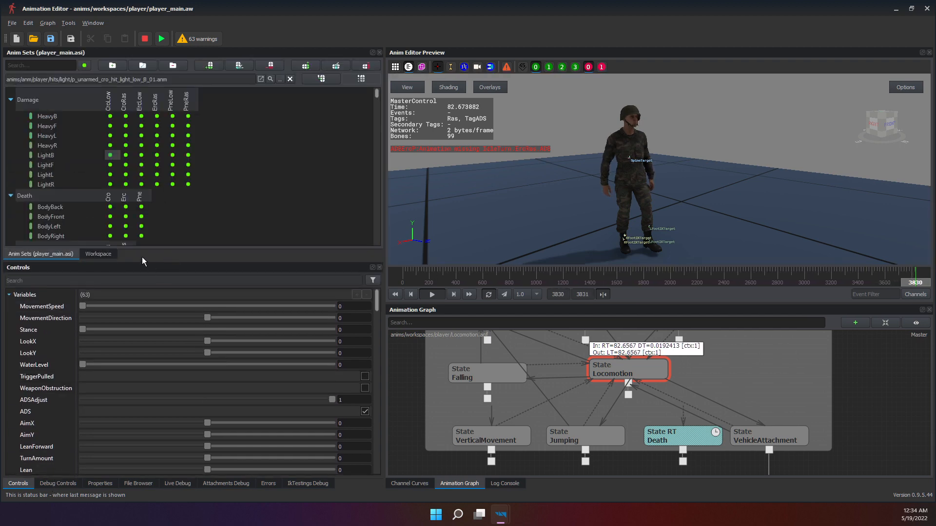
left_click_drag(143, 262, 142, 350)
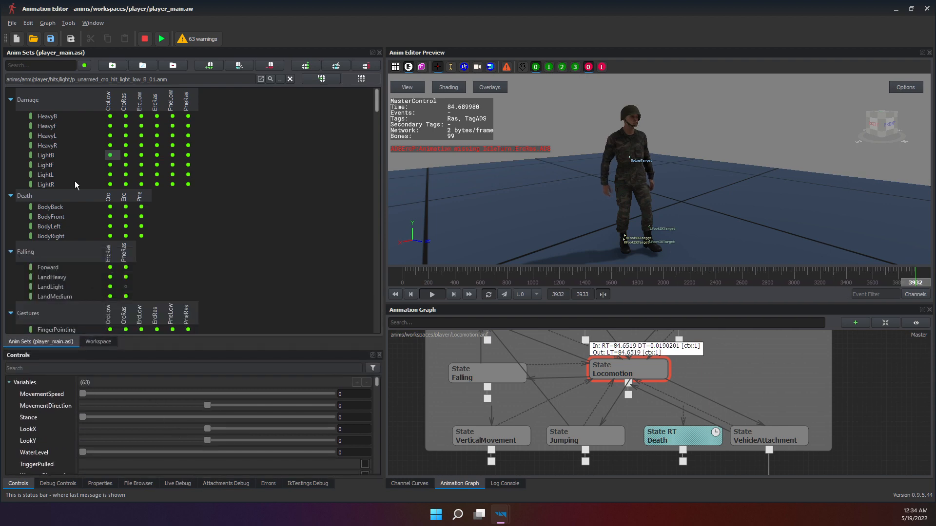
scroll(75, 180, "down", 5)
scroll(146, 205, "up", 5)
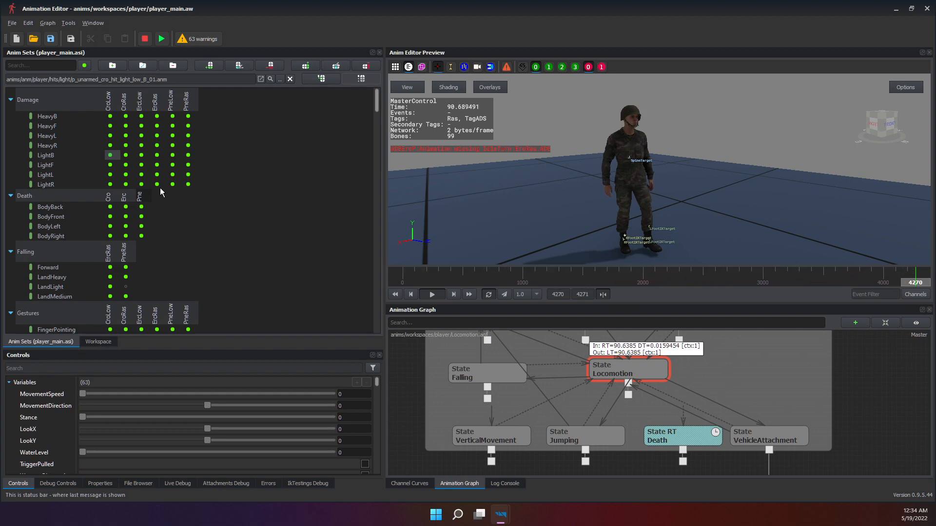
scroll(157, 162, "down", 6)
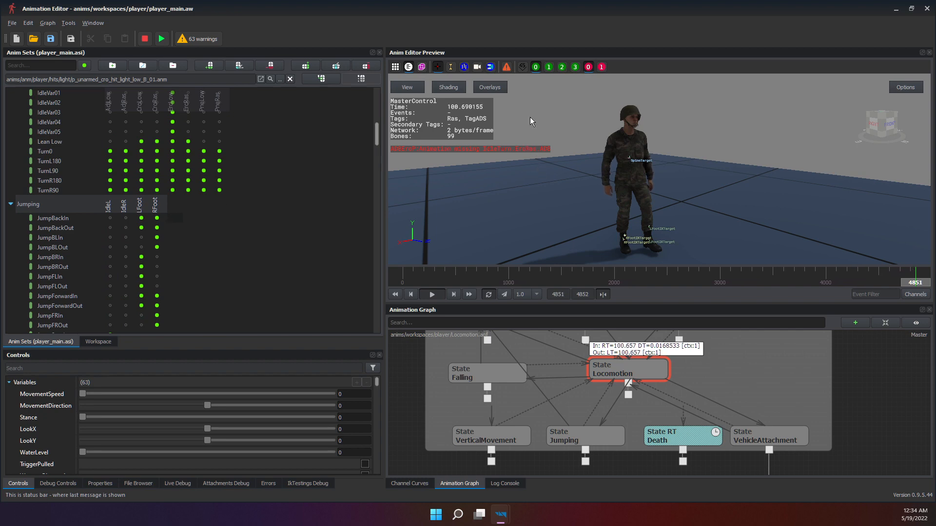
left_click(99, 342)
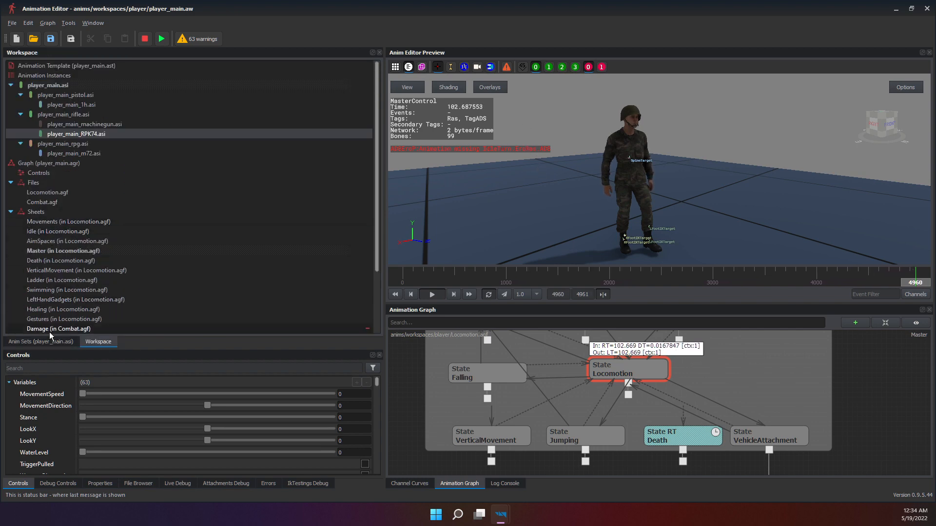
left_click(41, 342)
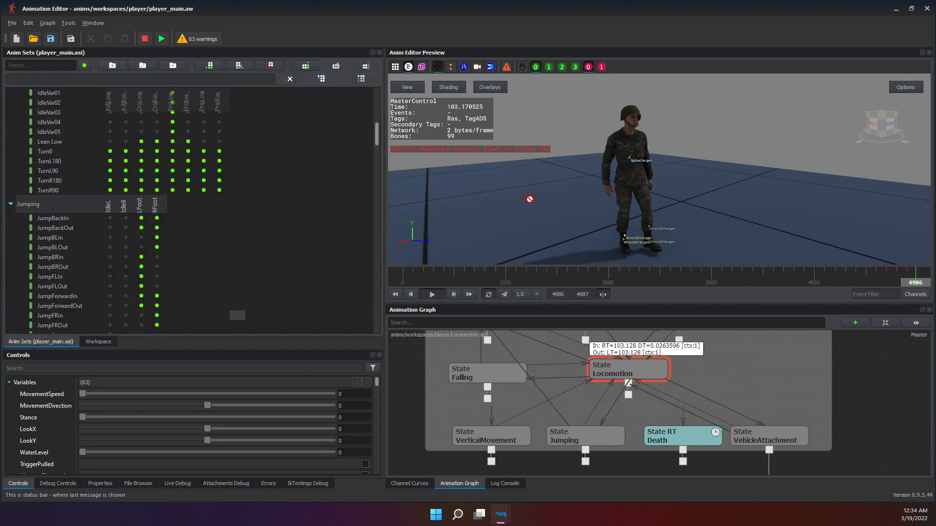
Activate the player_main_RPK74.asi, player_main_machinegun.asi and player_main_m72.asi instances in turn to compare their aiming poses, ending on player_main_m72.asi.
left_click(95, 341)
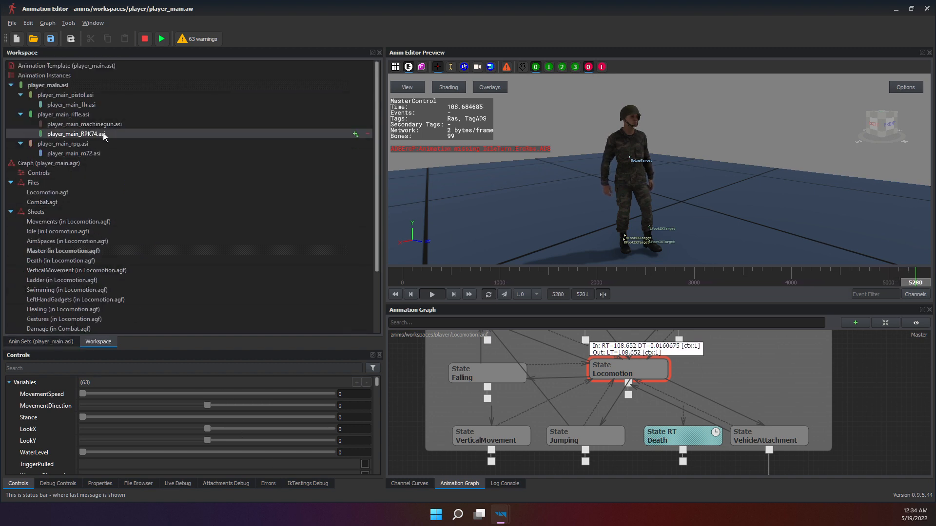
double_click(120, 132)
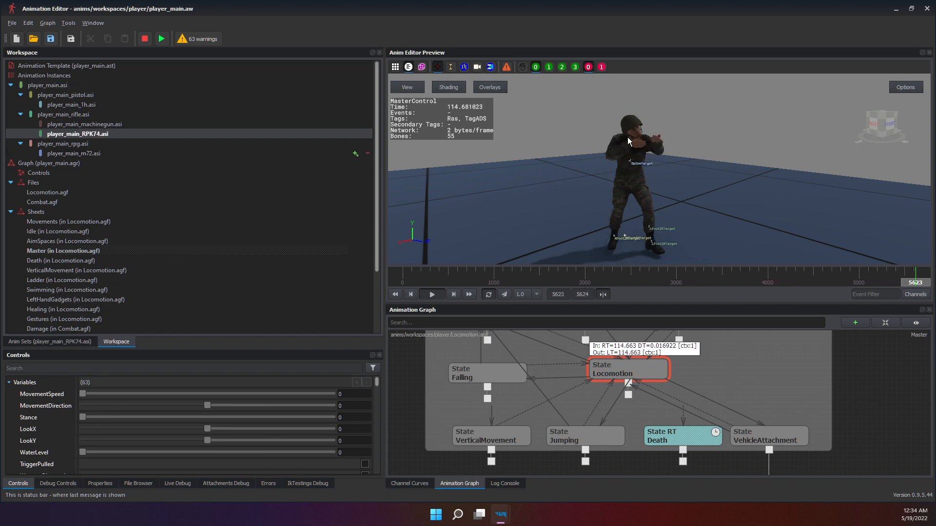
double_click(89, 125)
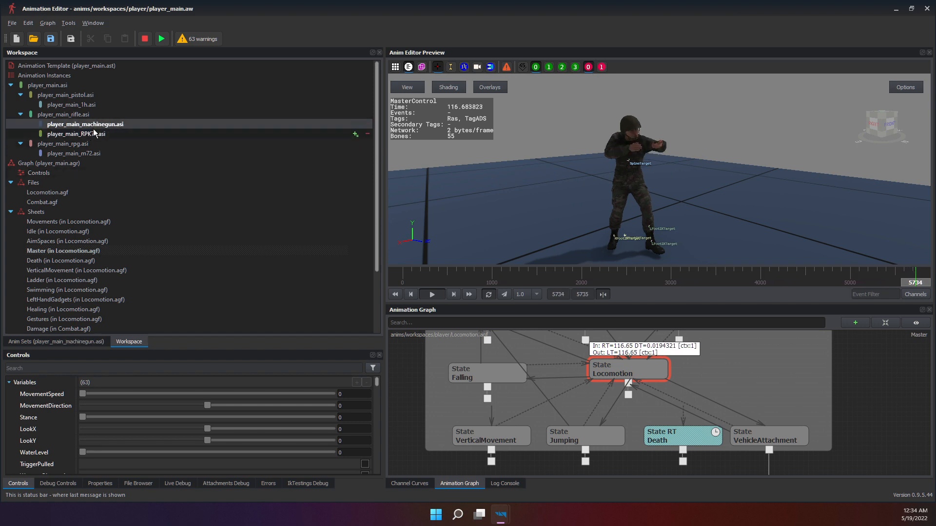
double_click(90, 133)
double_click(105, 124)
double_click(106, 132)
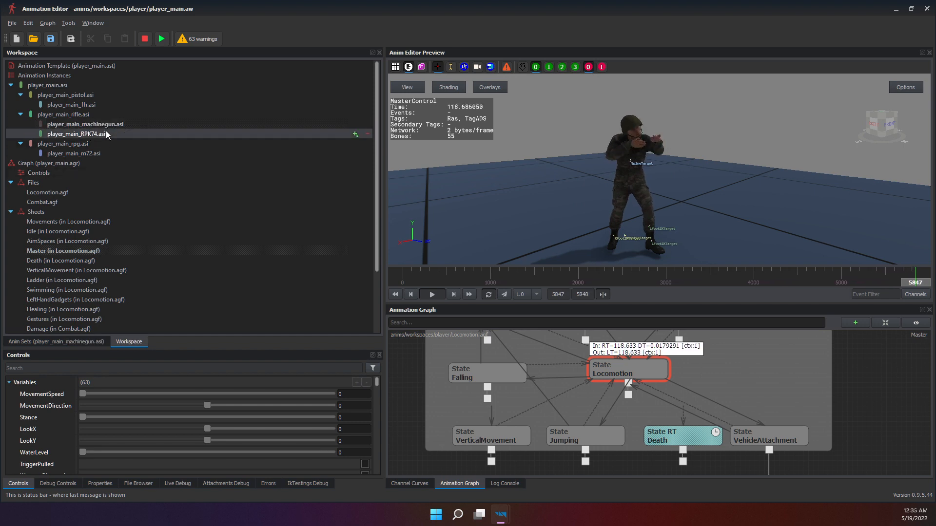
double_click(113, 153)
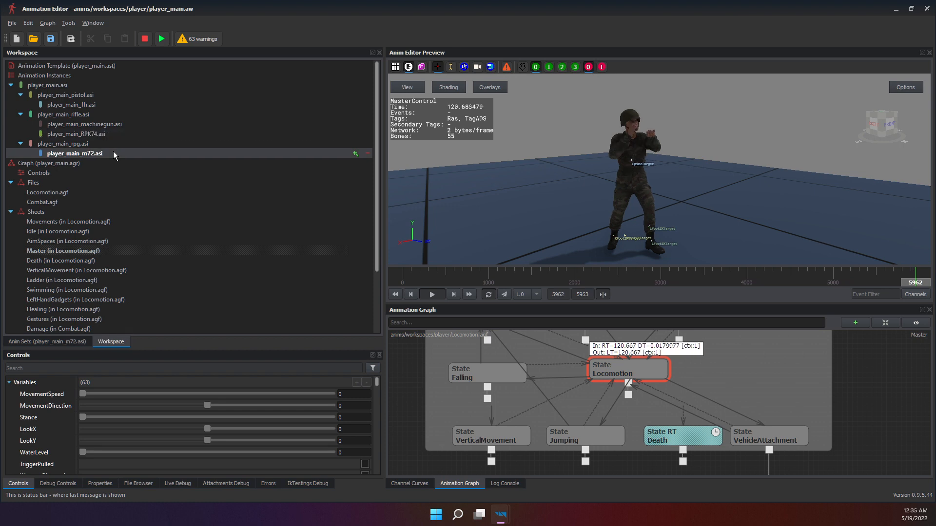
Compare the poses of the player_main_machinegun.asi, player_main_RPK74.asi and player_main_m72.asi instances, leaving player_main_machinegun.asi active.
left_click(115, 119)
double_click(117, 120)
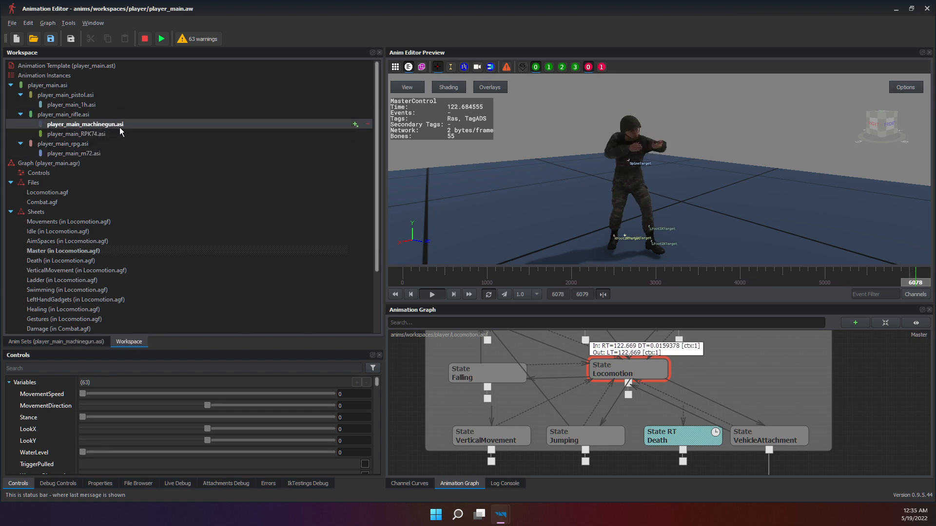
double_click(119, 132)
double_click(103, 153)
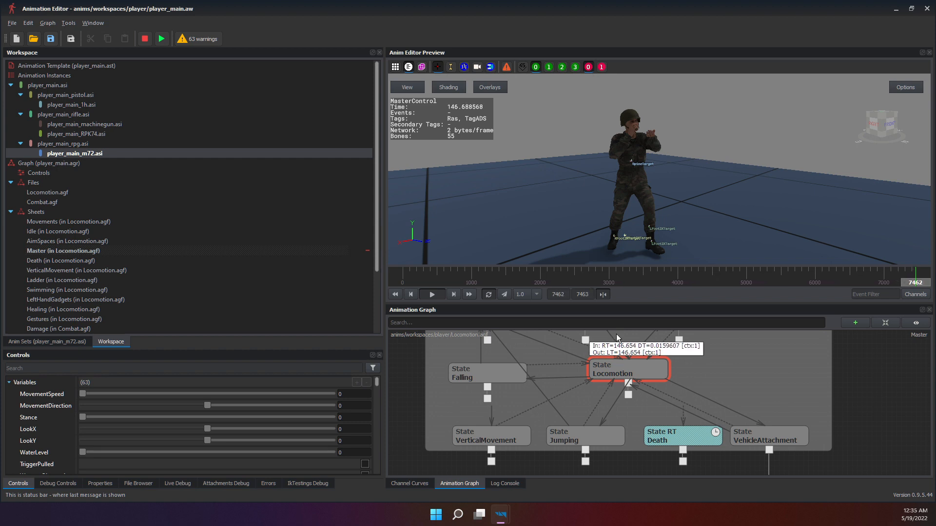
left_click(104, 133)
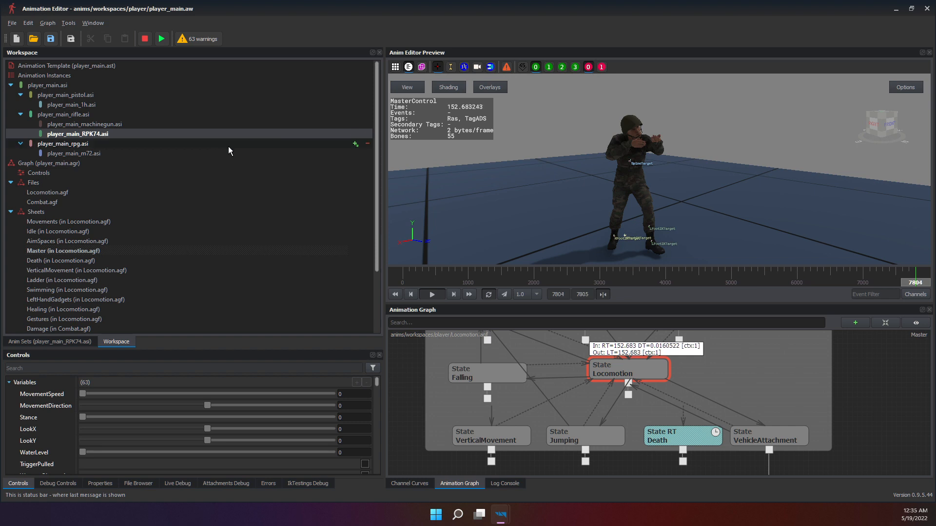
left_click(125, 122)
left_click(93, 133)
left_click(101, 125)
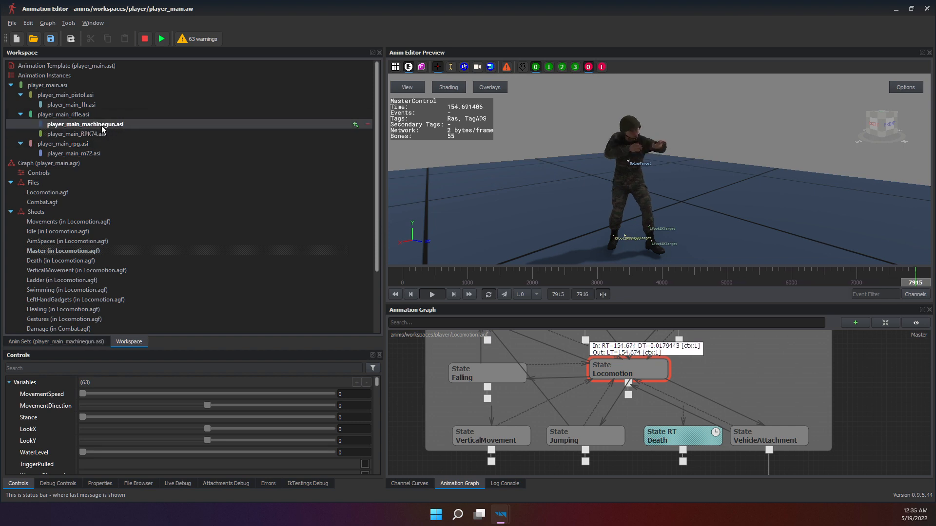
Show player_main_machinegun.asi's animation sets and examine the assigned cells in the groups from Damage and Death down to IdleTurn.
left_click(31, 342)
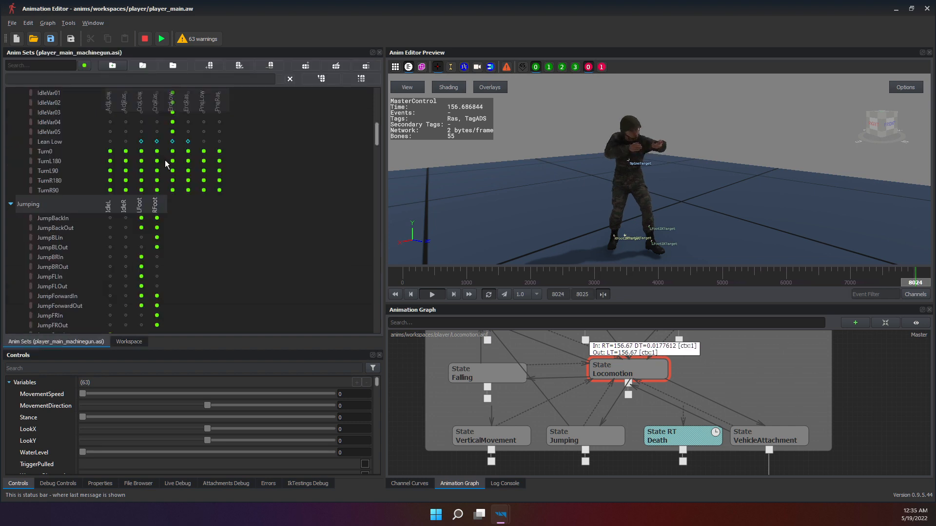
scroll(165, 177, "up", 12)
left_click_drag(222, 151, 188, 175)
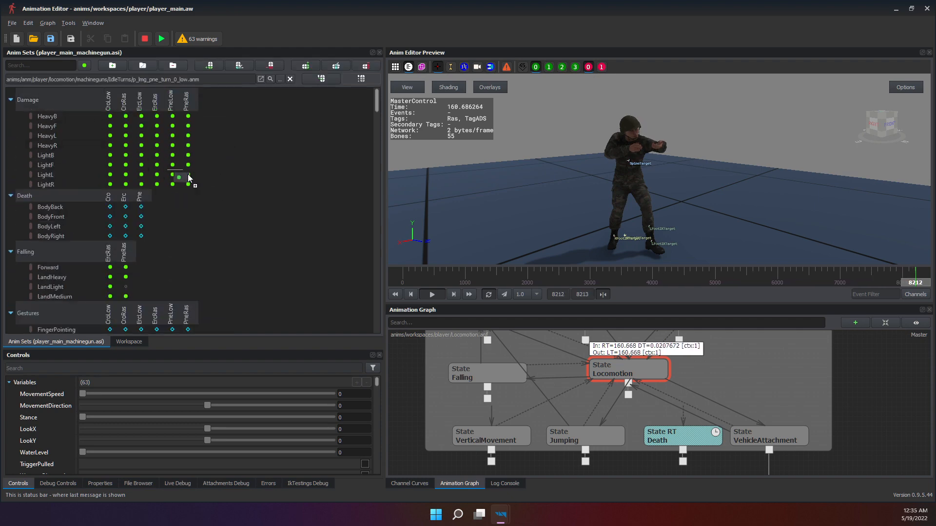
left_click_drag(202, 130, 130, 132)
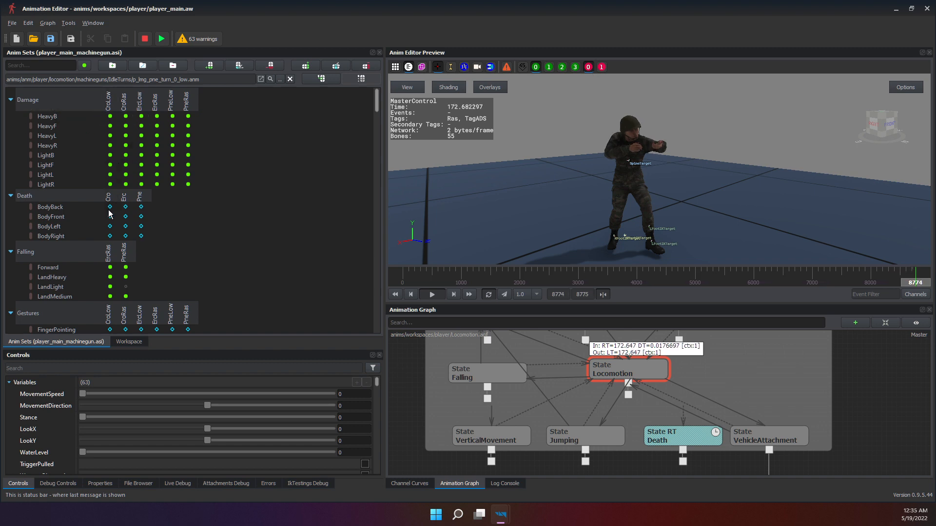
mouse_move(110, 208)
left_mouse_down()
mouse_move(125, 210)
mouse_move(111, 213)
left_mouse_up()
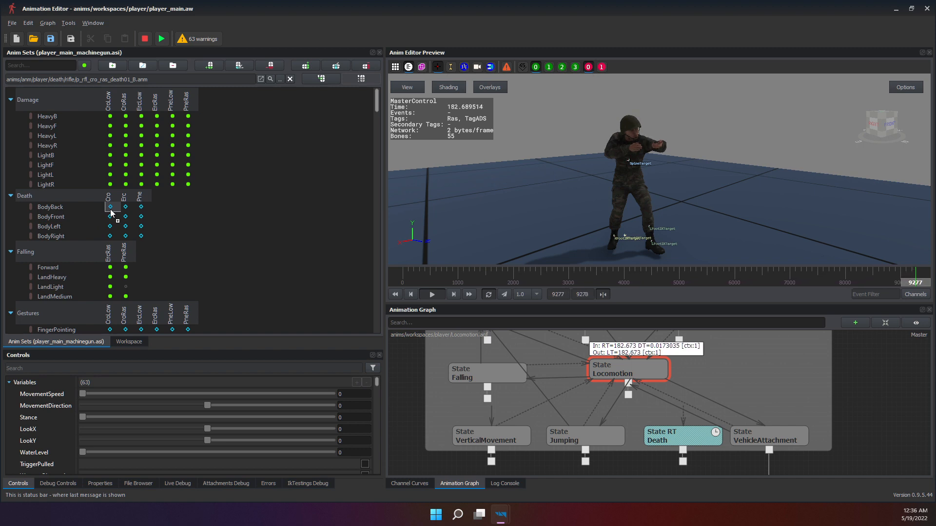
scroll(263, 227, "down", 6)
left_click_drag(111, 213, 170, 184)
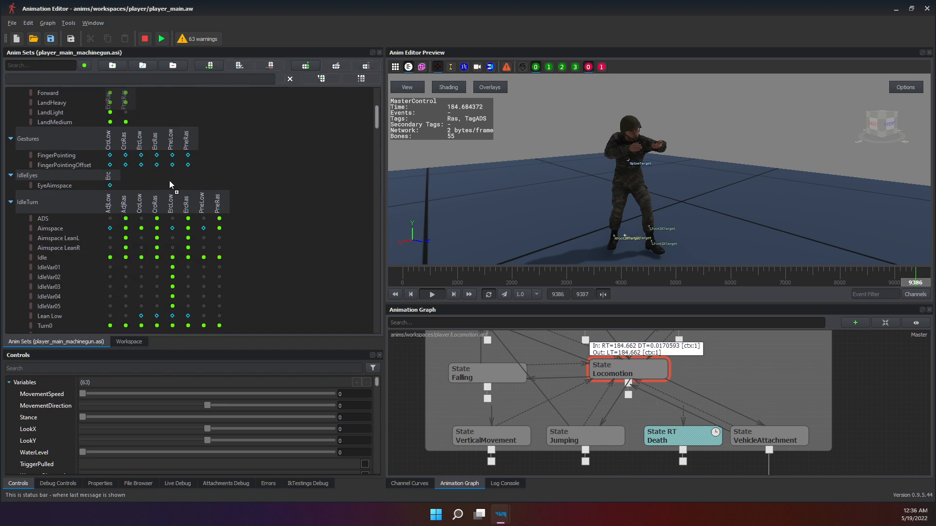
Select the FingerPointing CroLow cell's animation path under Gestures and show the BTR70 anm files in the file browser.
left_click_drag(116, 165, 110, 159)
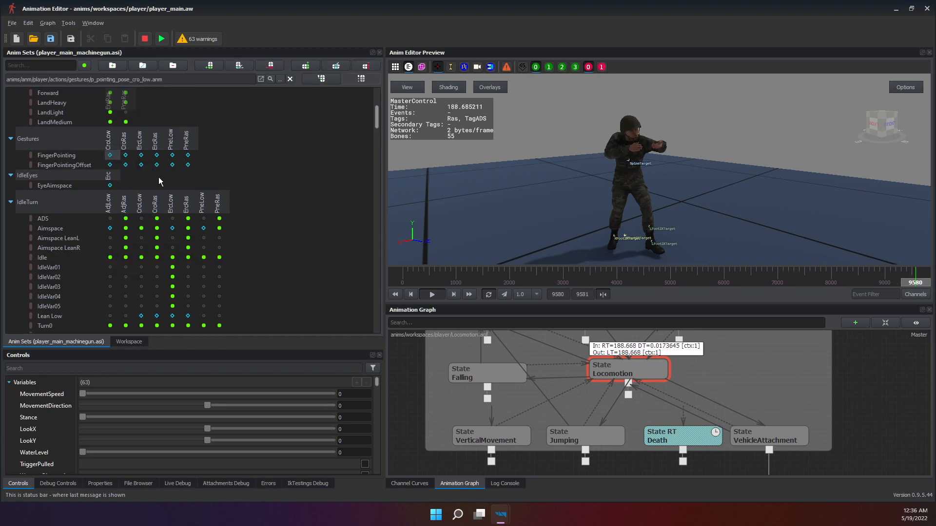
left_click(62, 78)
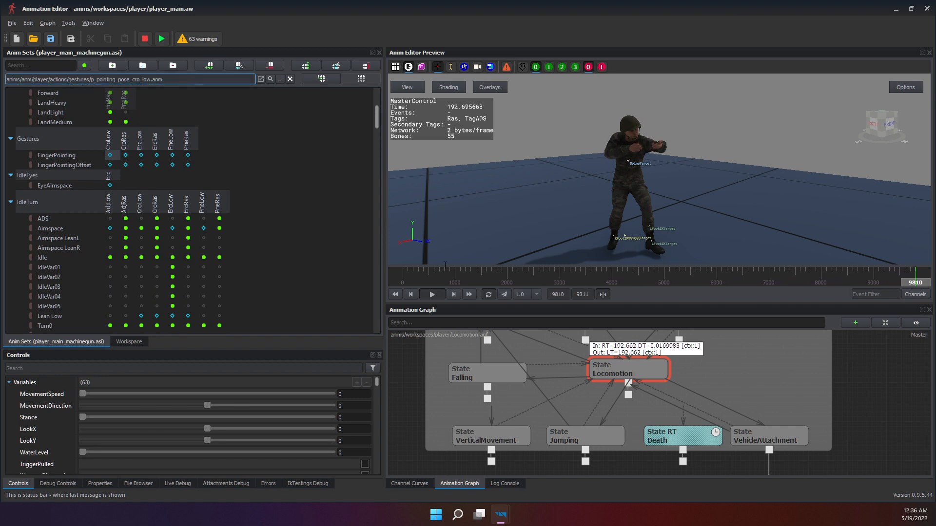
key("ctrl+a")
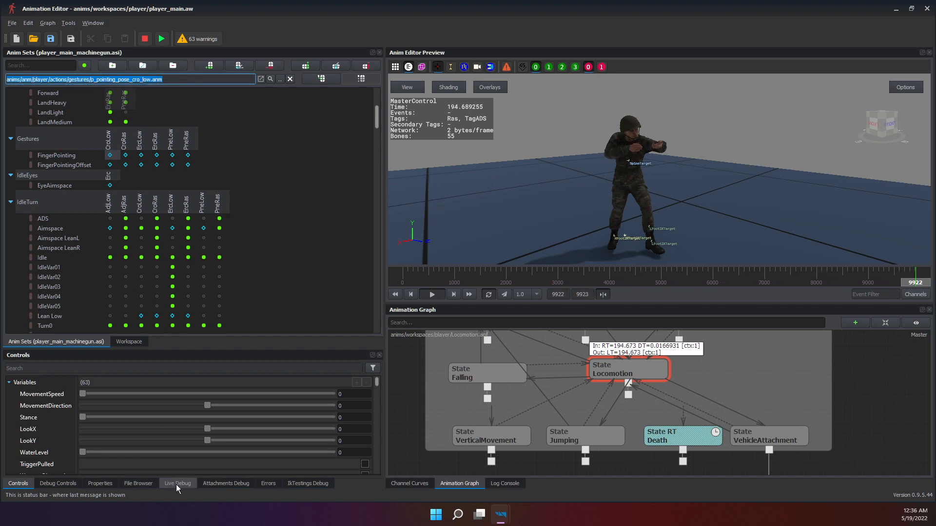
left_click(146, 482)
left_click(198, 456)
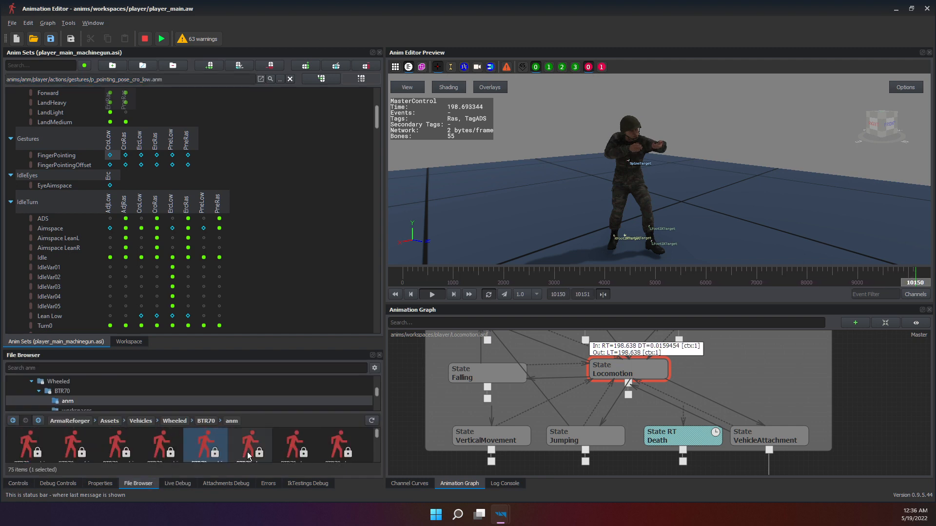
left_click(248, 452)
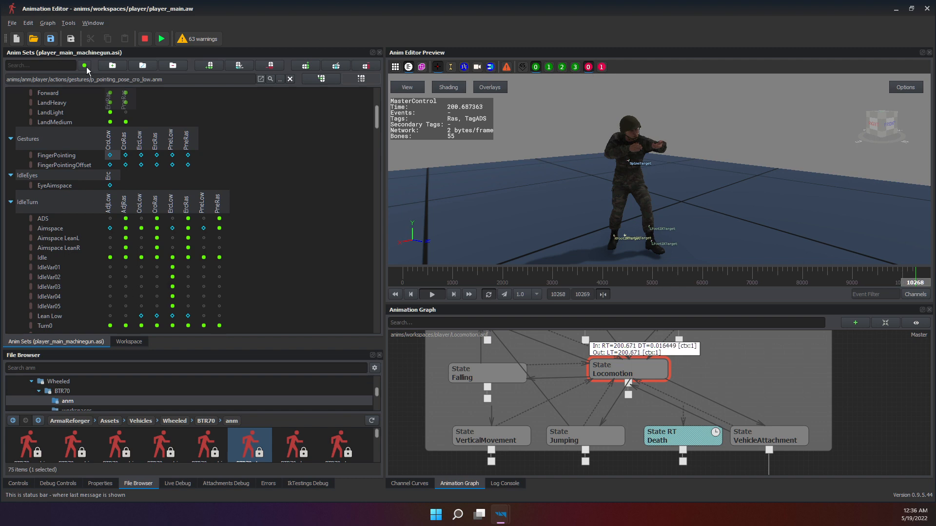
Assign p_pointing_pose_pne_low_offset.anm from the gestures folder to the CroLow cell of FingerPointing.
left_click(124, 83)
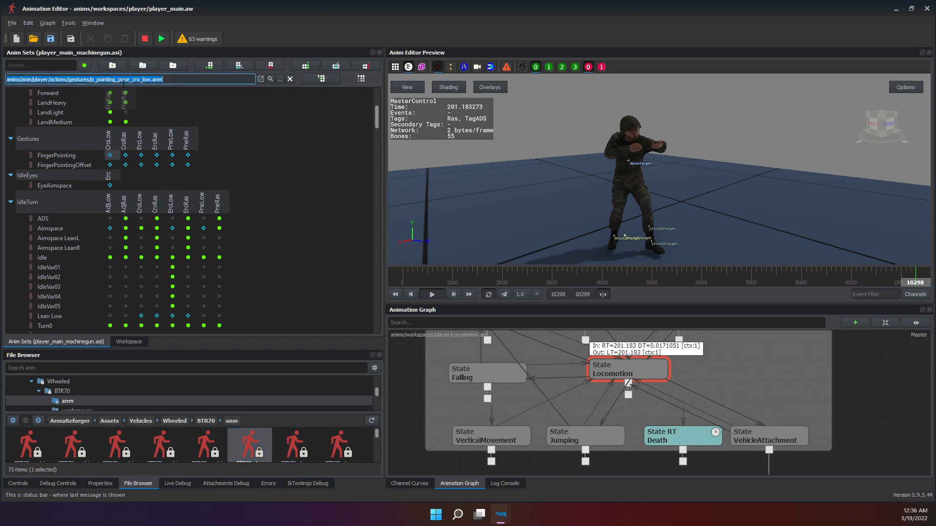
left_click(280, 80)
left_click(491, 245)
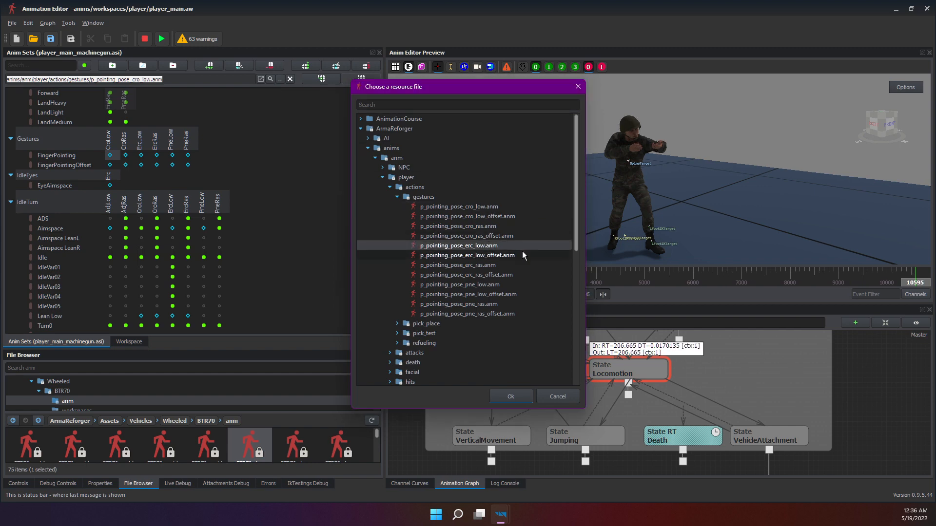
double_click(480, 294)
left_click_drag(159, 201, 105, 156)
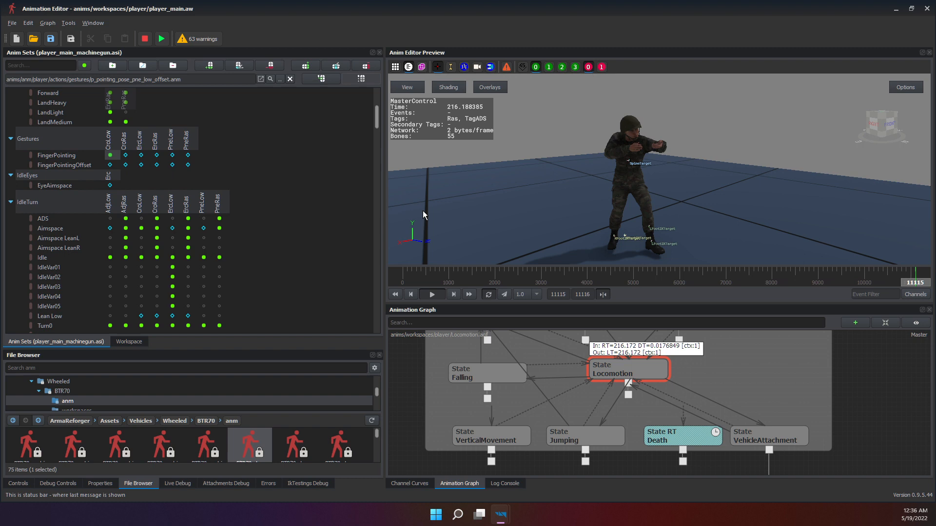
Preview the animation assigned to the FingerPointing CroLow cell on the character.
middle_click_drag(543, 214, 499, 200)
scroll(653, 203, "down", 5)
middle_click_drag(653, 203, 562, 205)
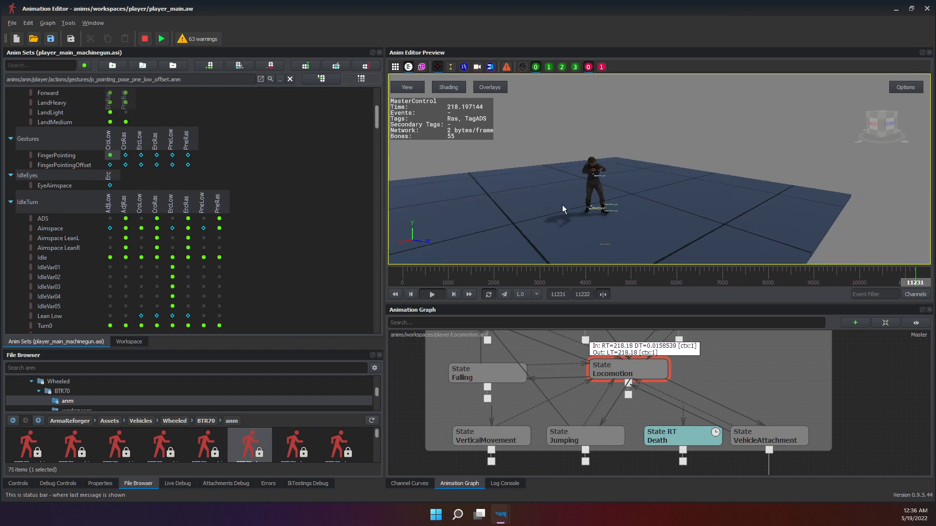
scroll(563, 204, "up", 5)
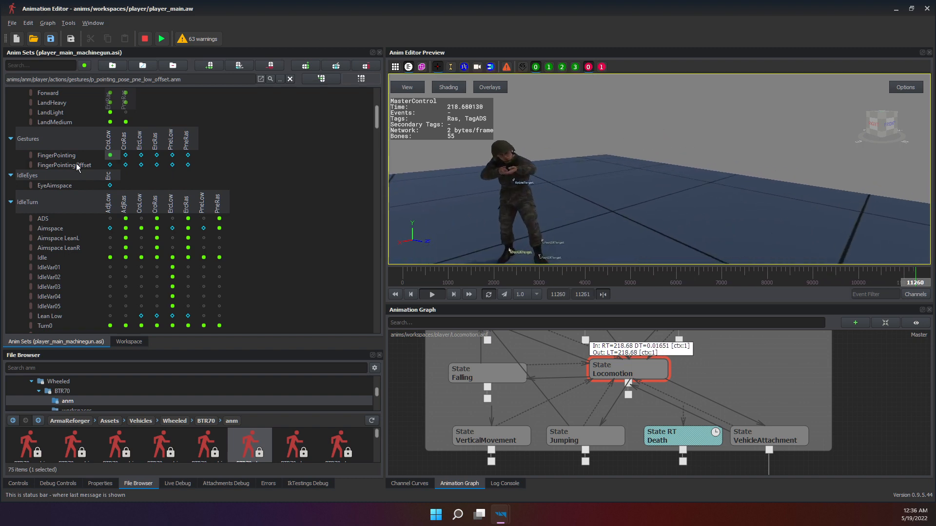
double_click(110, 156)
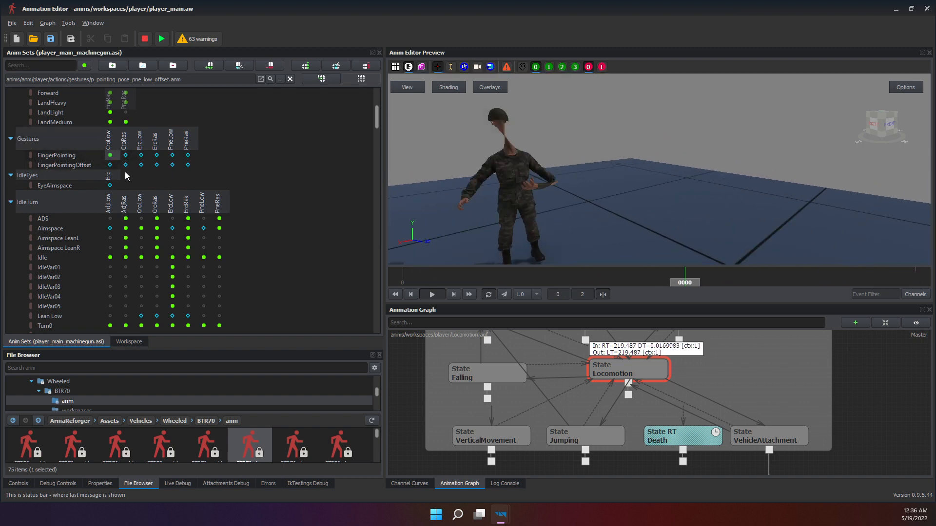
left_click(210, 452)
left_click(259, 452)
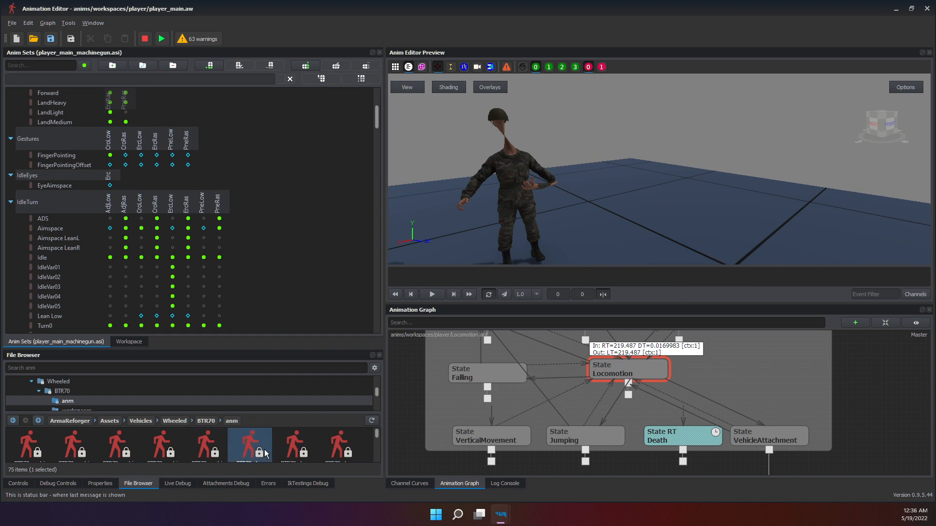
Run the preview from the MasterControl state machine and view the character from the side.
left_click(416, 369)
left_click(625, 377)
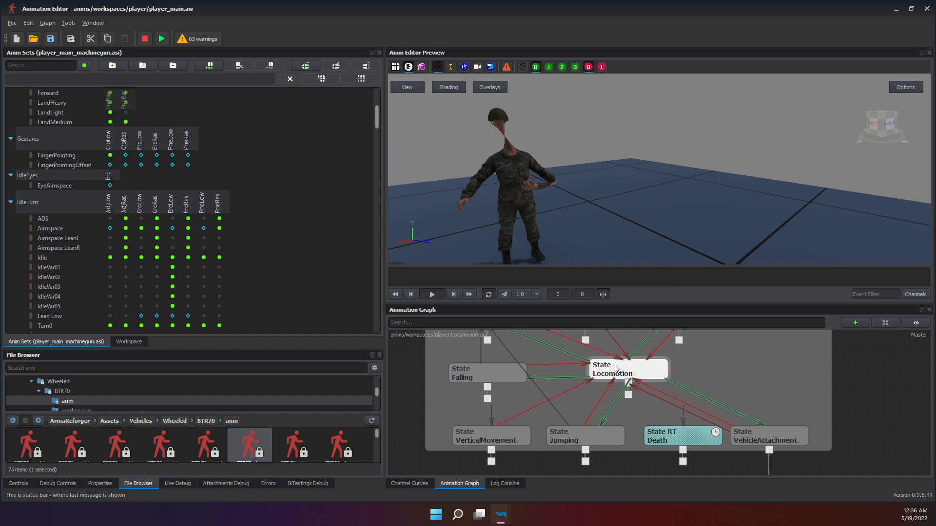
scroll(615, 364, "down", 4)
middle_click_drag(615, 365, 626, 425)
scroll(601, 382, "up", 4)
left_click(600, 382)
key("F5")
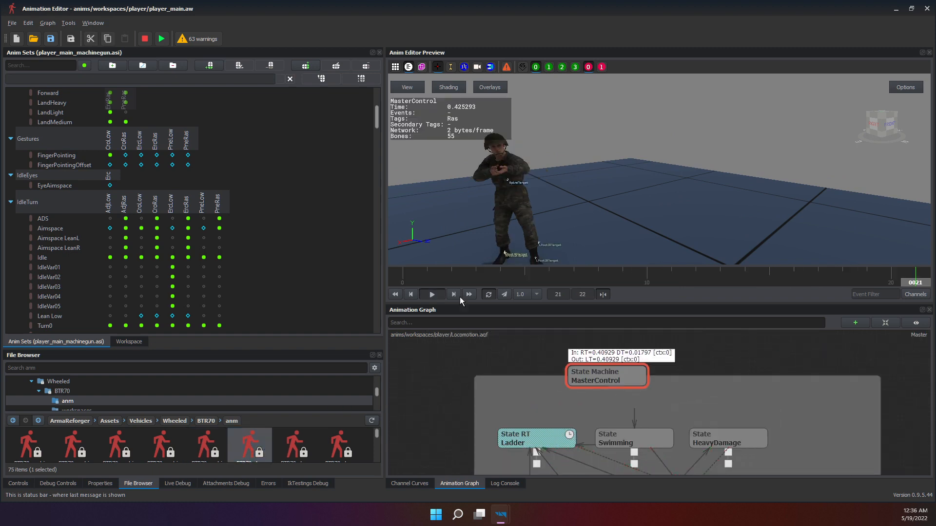
left_click(557, 177)
right_click_drag(585, 181, 541, 200)
right_click_drag(659, 169, 624, 175)
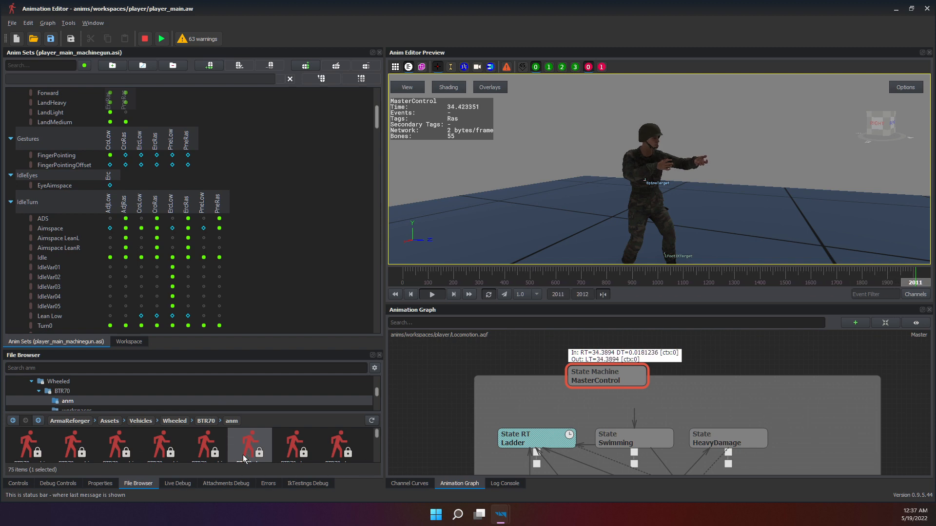
Select Locomotion.agf among the workspace's graph files and examine the overall layout of the Master sheet.
left_click(129, 342)
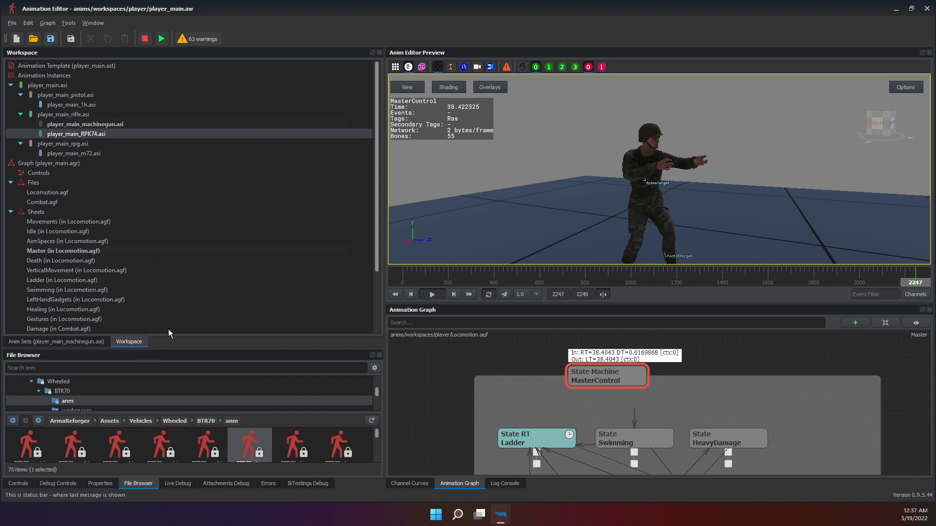
left_click(77, 185)
left_click(58, 193)
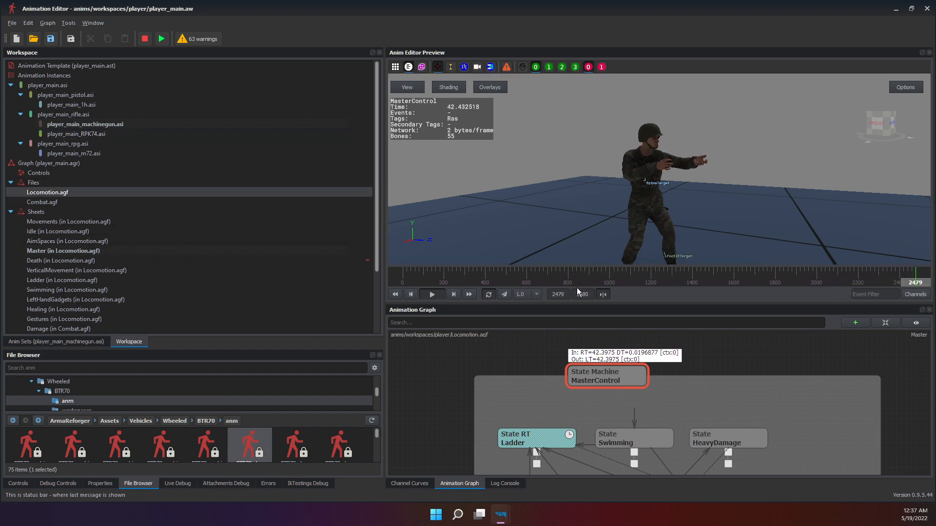
scroll(557, 380, "down", 5)
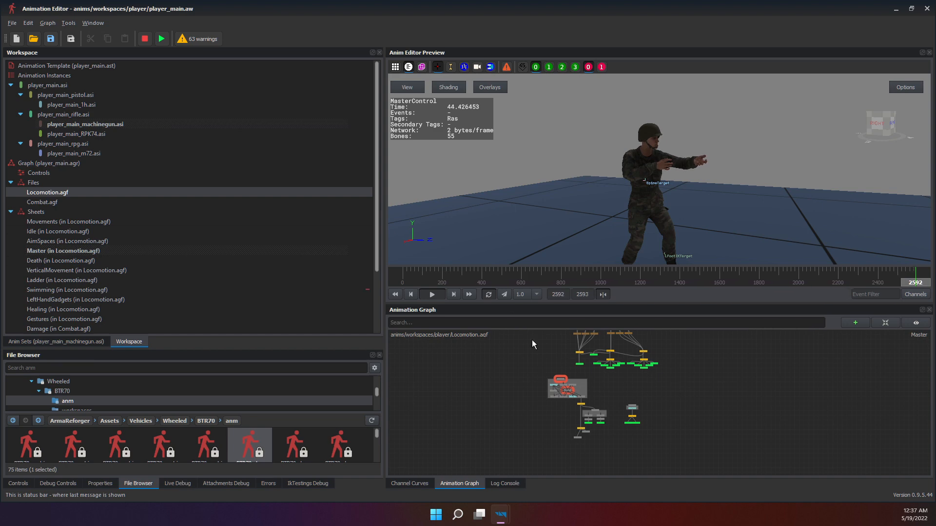
scroll(531, 340, "up", 4)
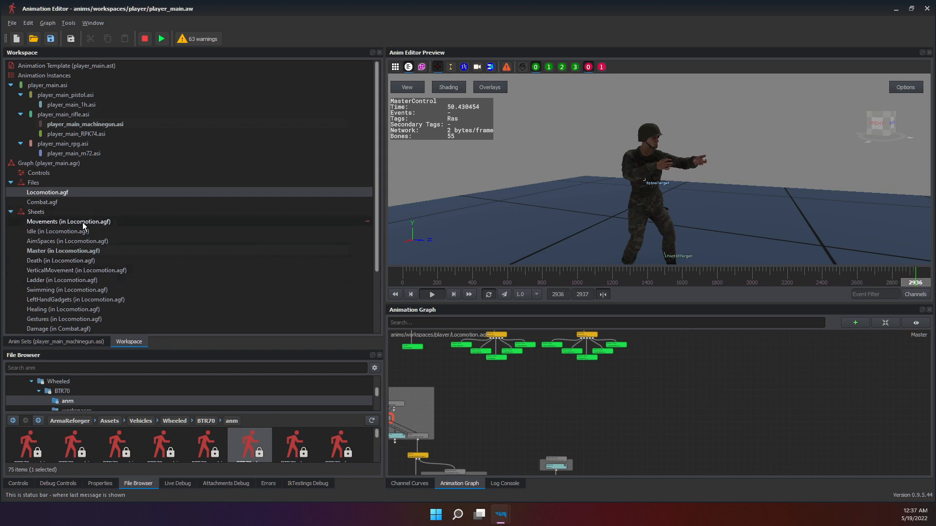
Open the Movements sheet of Locomotion.agf and examine its active nodes.
double_click(100, 221)
scroll(461, 377, "down", 2)
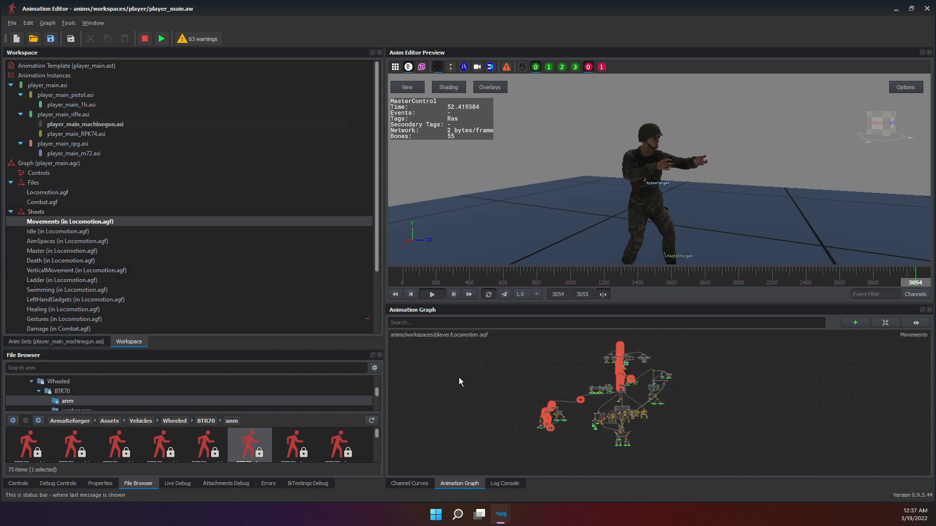
scroll(556, 379, "up", 6)
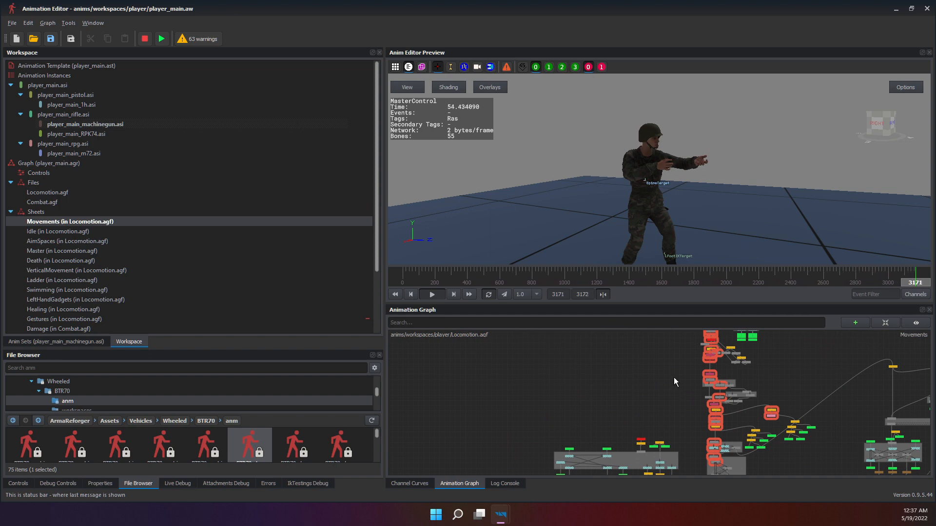
Look through further Locomotion.agf sheets, including Idle, AimSpaces, Death and LeftHandGadgets.
double_click(74, 230)
double_click(58, 241)
double_click(55, 259)
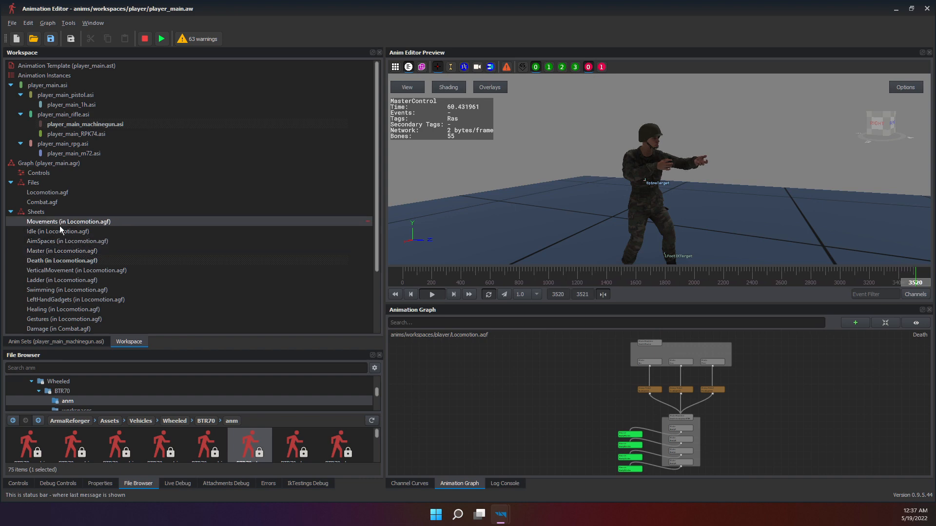
double_click(55, 247)
double_click(75, 300)
left_click(66, 252)
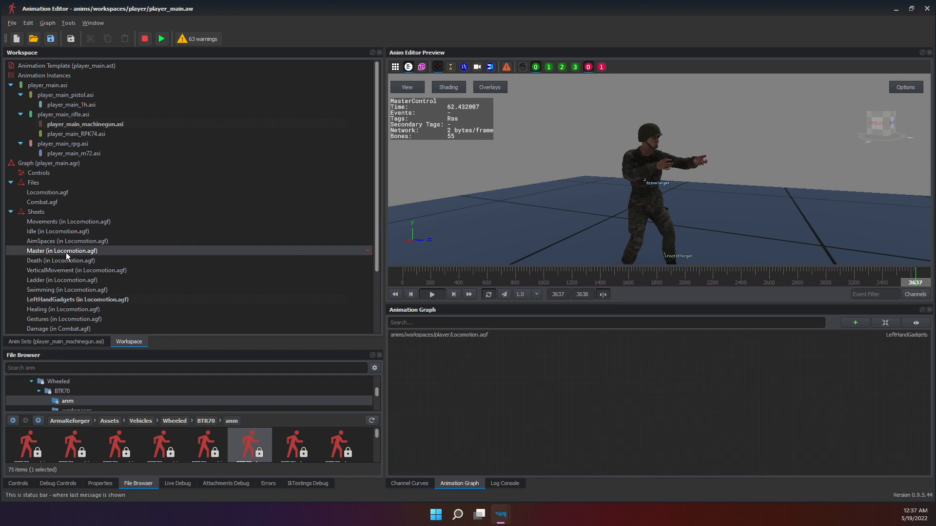
left_click(48, 228)
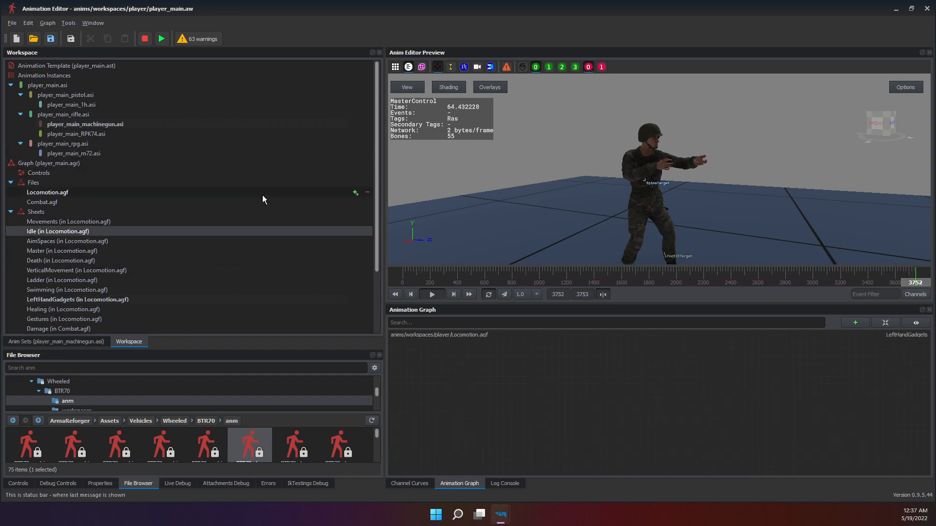
Open the Swimming sheet to examine its queue and state machine, and select the VerticalMovement sheet in the workspace.
left_click(146, 290)
double_click(60, 290)
scroll(585, 373, "up", 5)
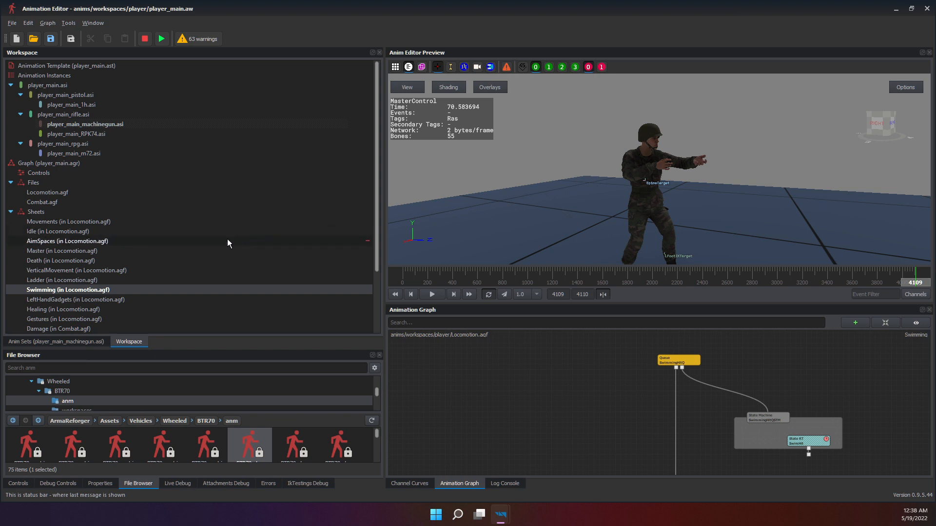
left_click(163, 272)
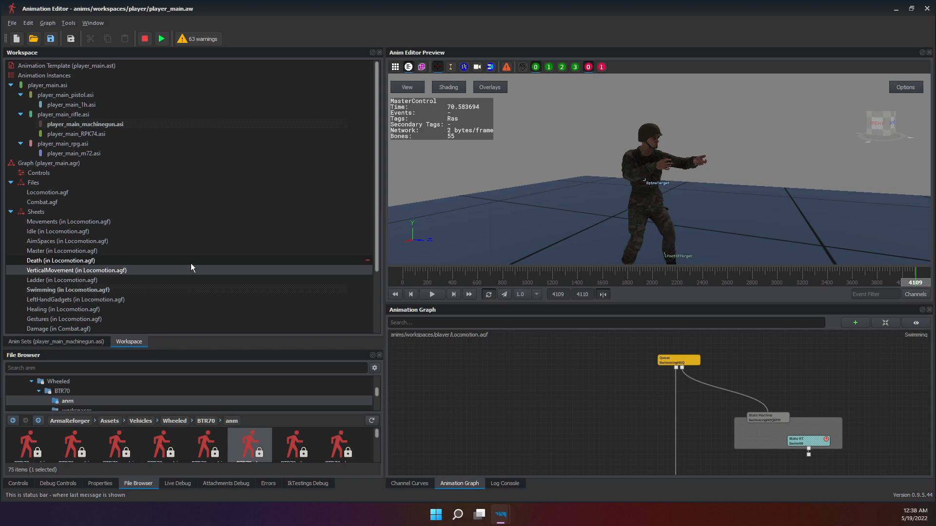
Look over the workspace's sheets, including Swimming, Healing, AimSpaces, Ladder and Movements, and its graph files group.
left_click(194, 289)
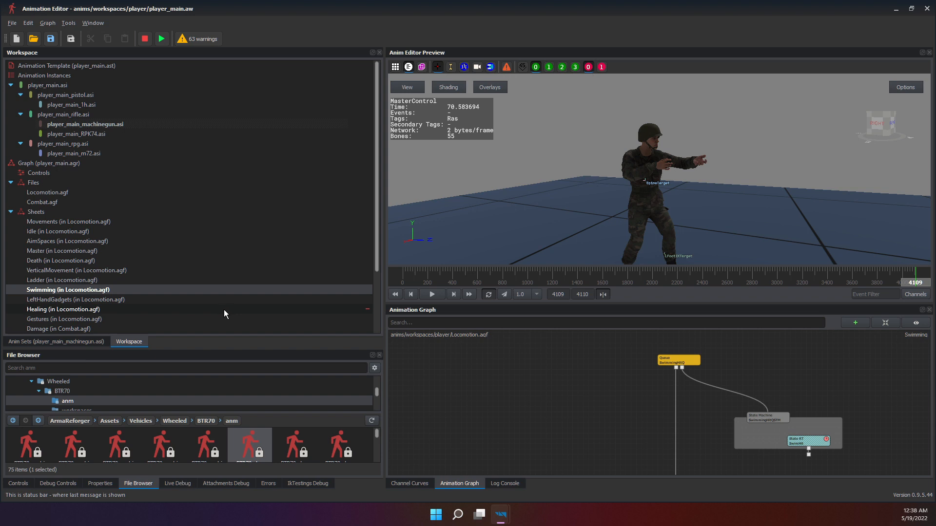
left_click(224, 309)
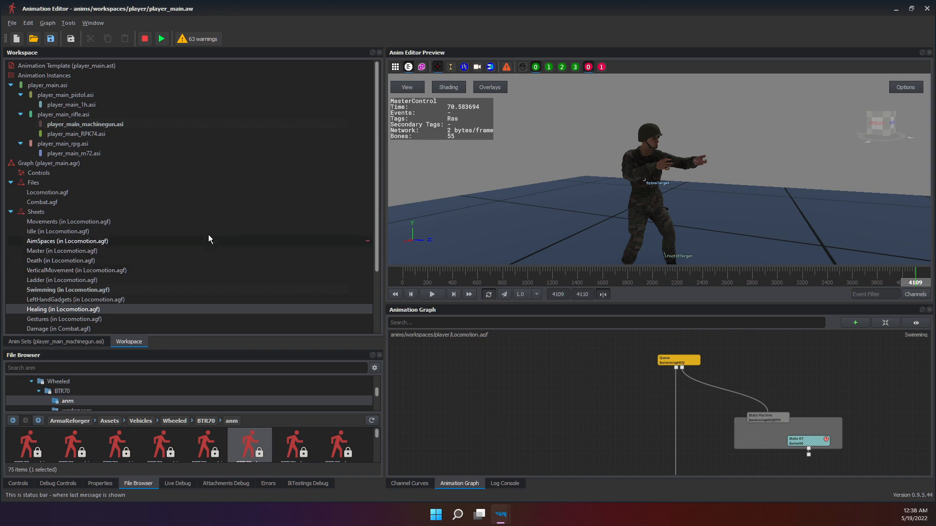
left_click(220, 240)
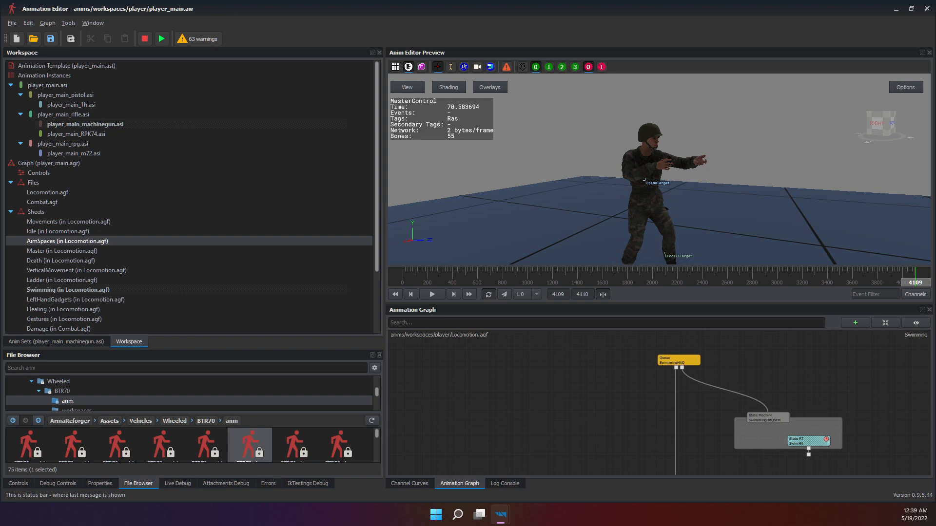
left_click(174, 277)
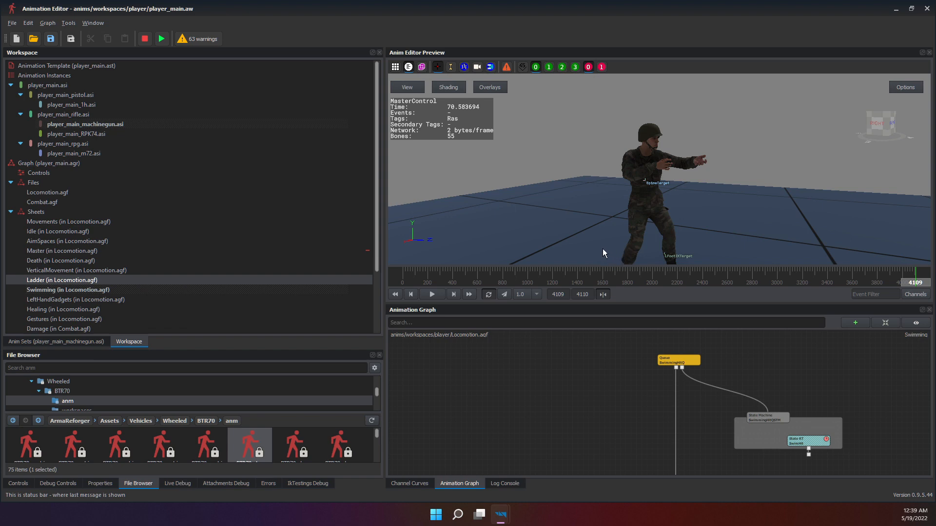
left_click(584, 242)
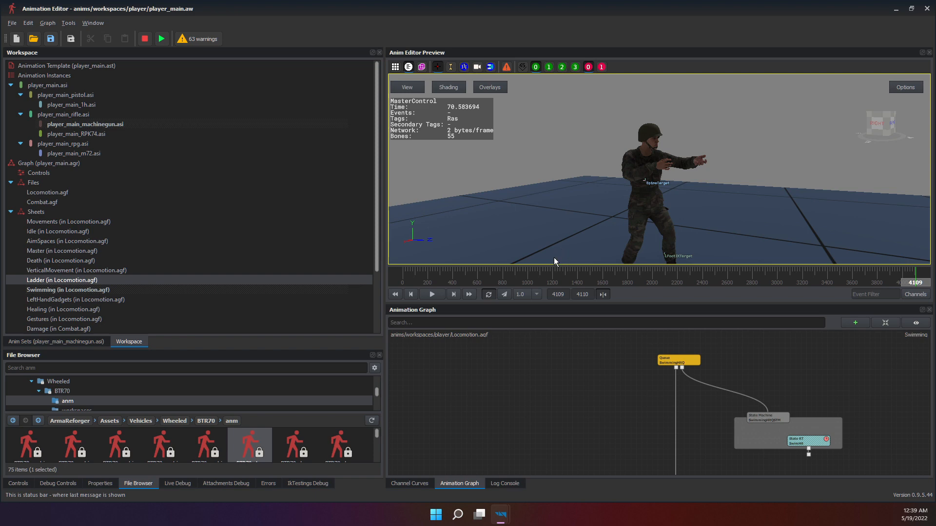
left_click(170, 222)
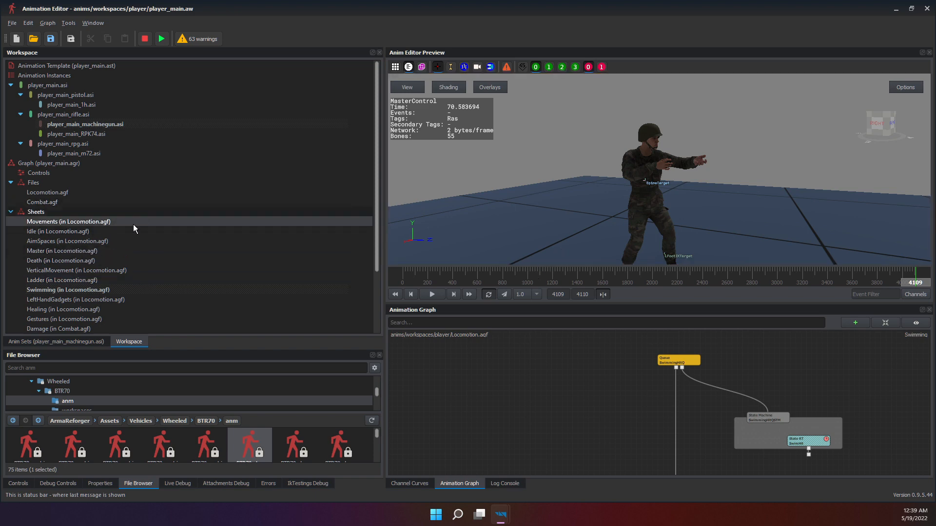
left_click(40, 212)
left_click(25, 183)
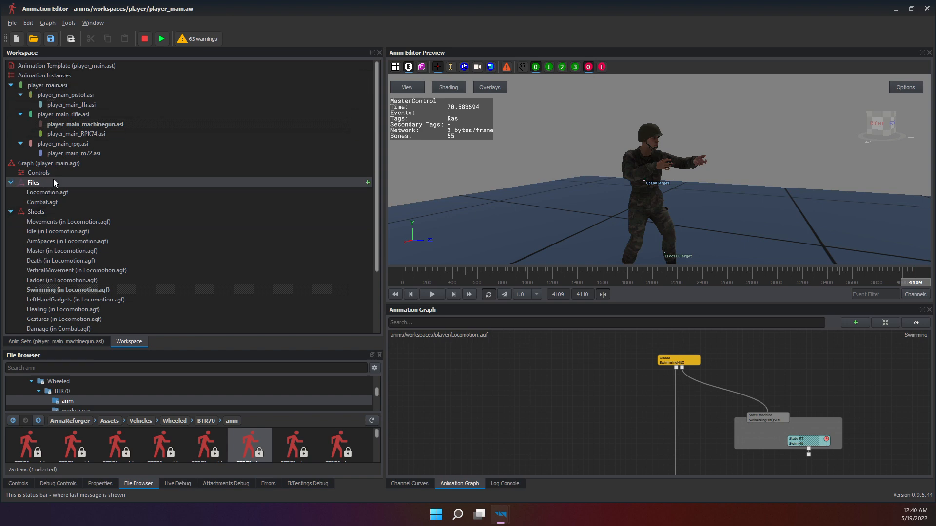
Preview the AnimTestChar_USSR_01.xob model and return the preview to AnimTestChar_US_01.xob.
scroll(60, 141, "down", 3)
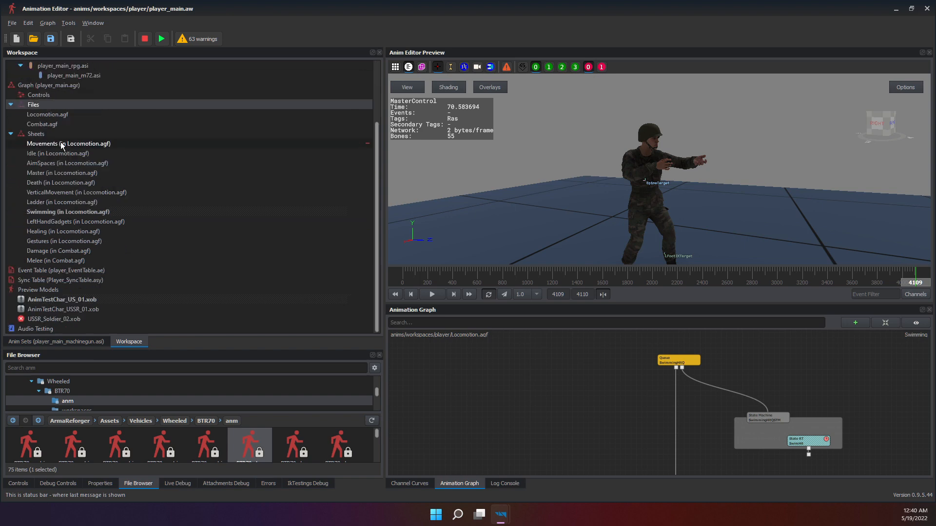
double_click(80, 309)
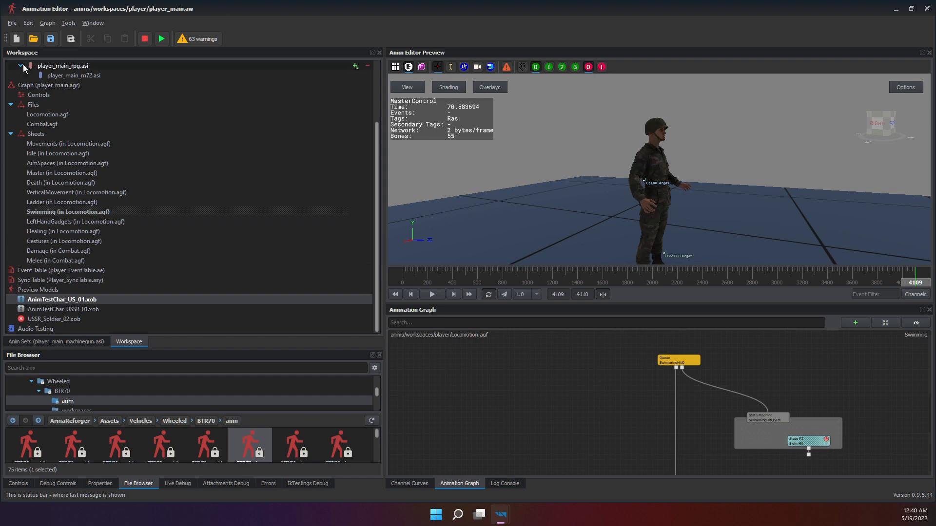
double_click(64, 299)
Try to open the BTR70 animation workspace from ArmaReforger's Assets/Vehicles/Wheeled/BTR70/workspaces folder.
left_click(35, 39)
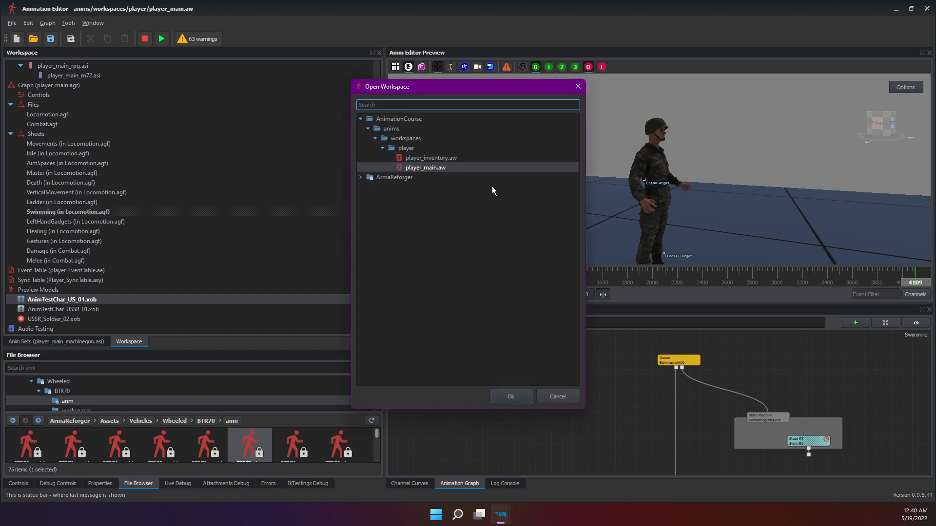
double_click(387, 179)
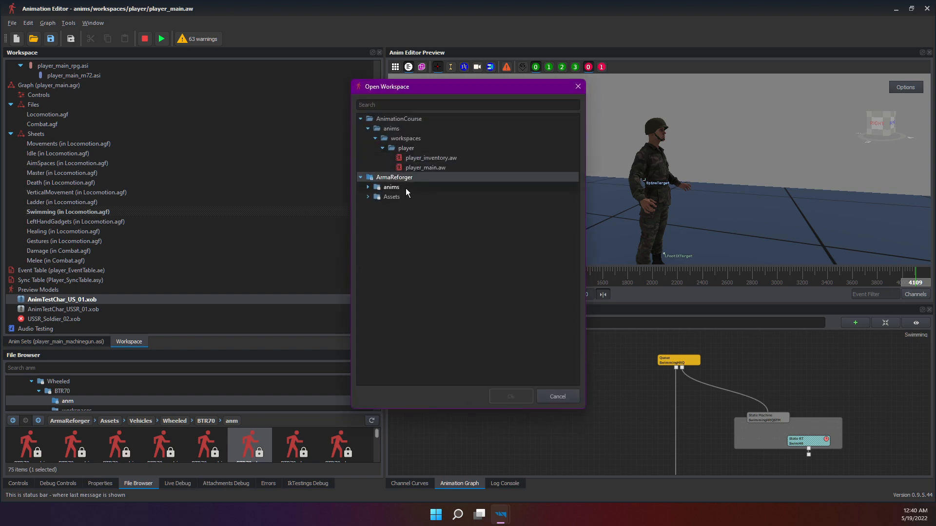
double_click(393, 187)
double_click(409, 197)
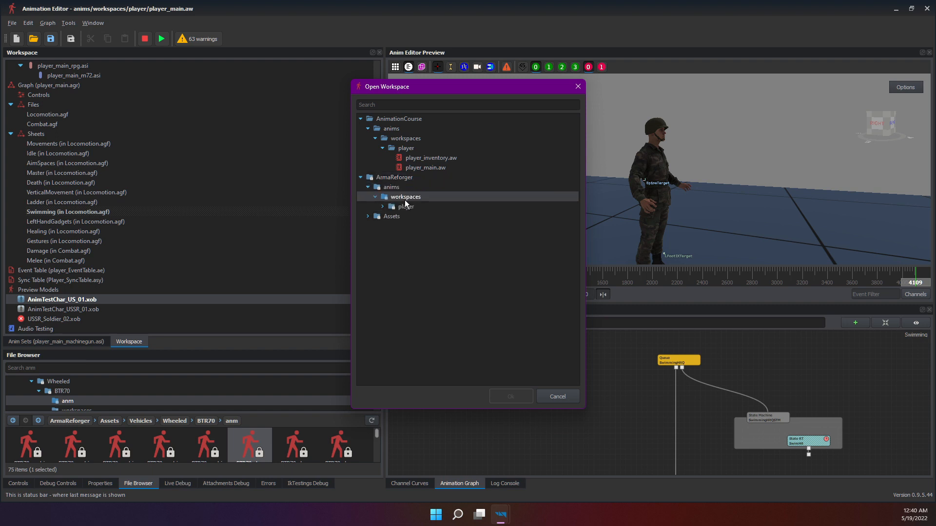
double_click(421, 208)
double_click(408, 237)
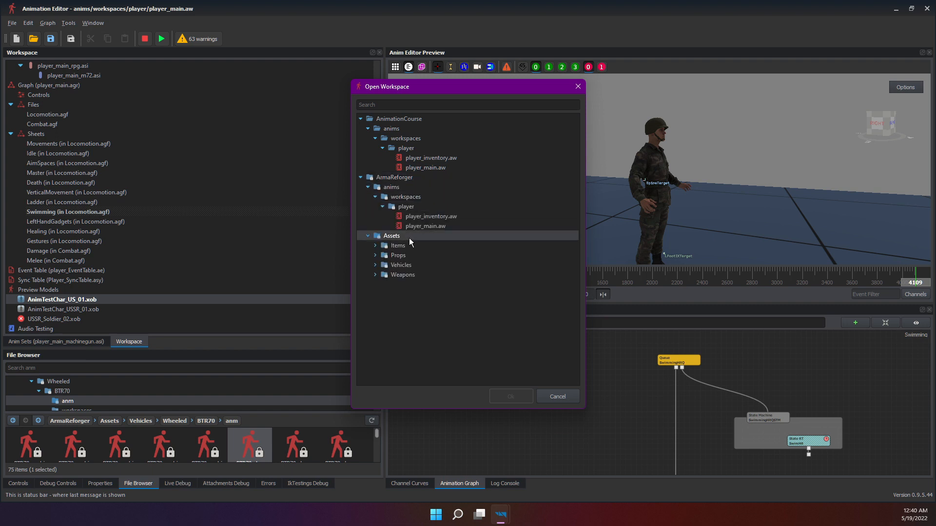
double_click(418, 264)
double_click(420, 274)
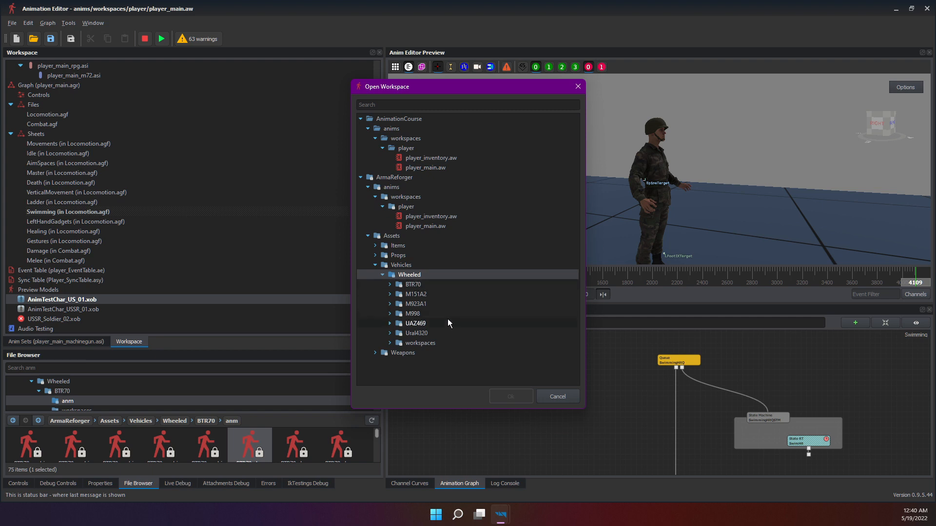
double_click(434, 285)
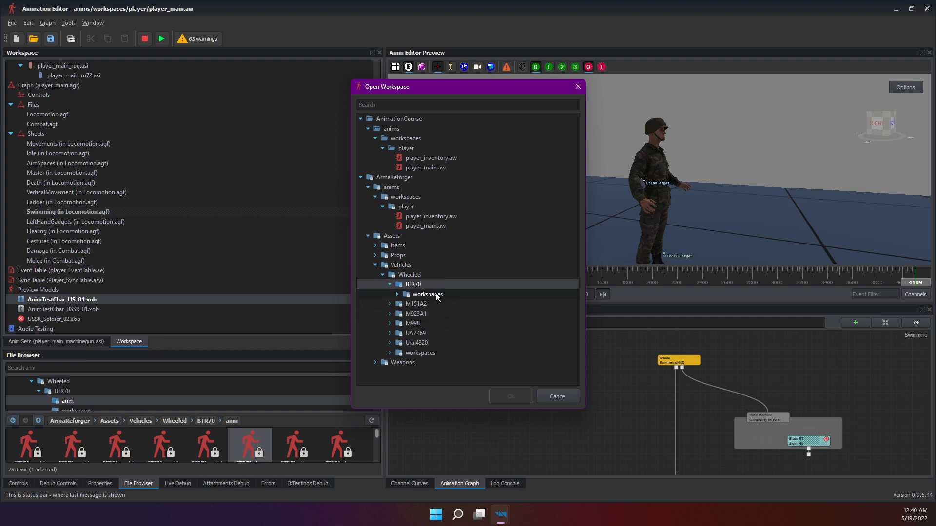
double_click(436, 293)
double_click(443, 306)
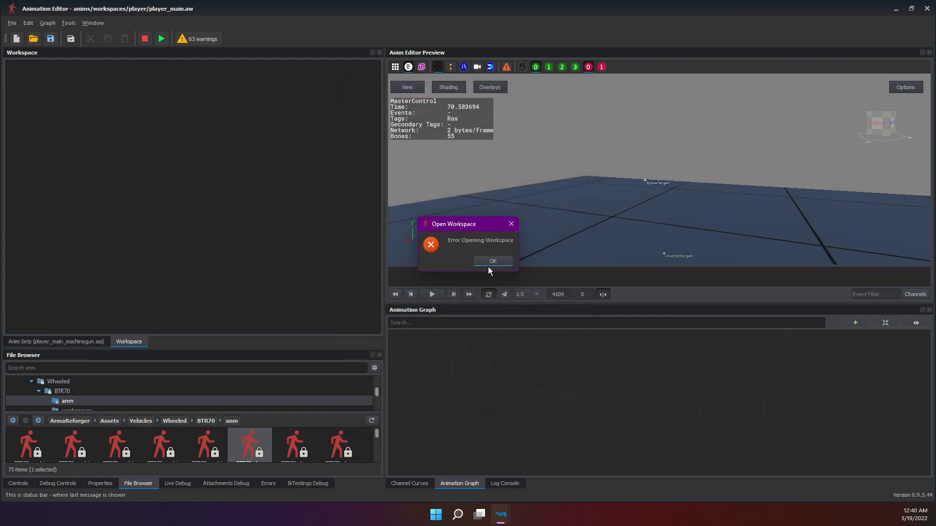
Browse the available workspaces to ArmaReforger's Assets/Vehicles/Wheeled/M998/workspaces folder.
left_click(34, 39)
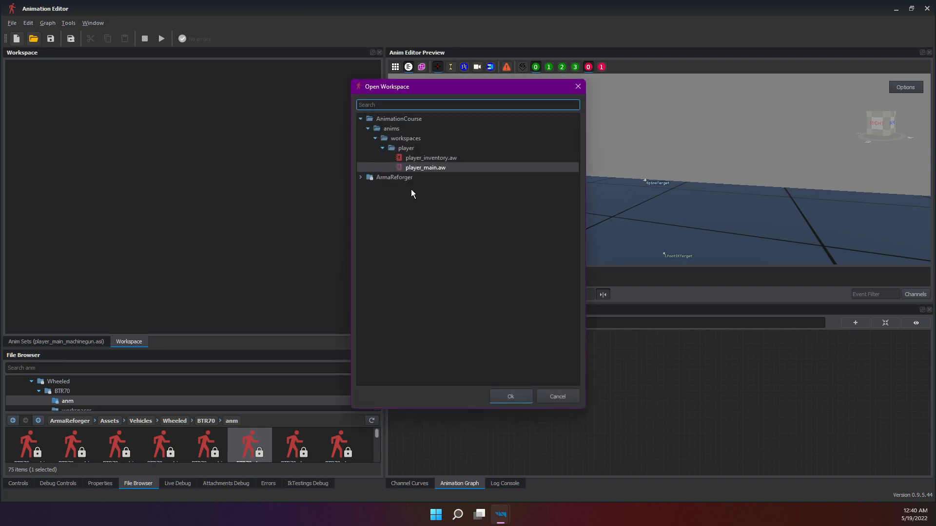
double_click(394, 200)
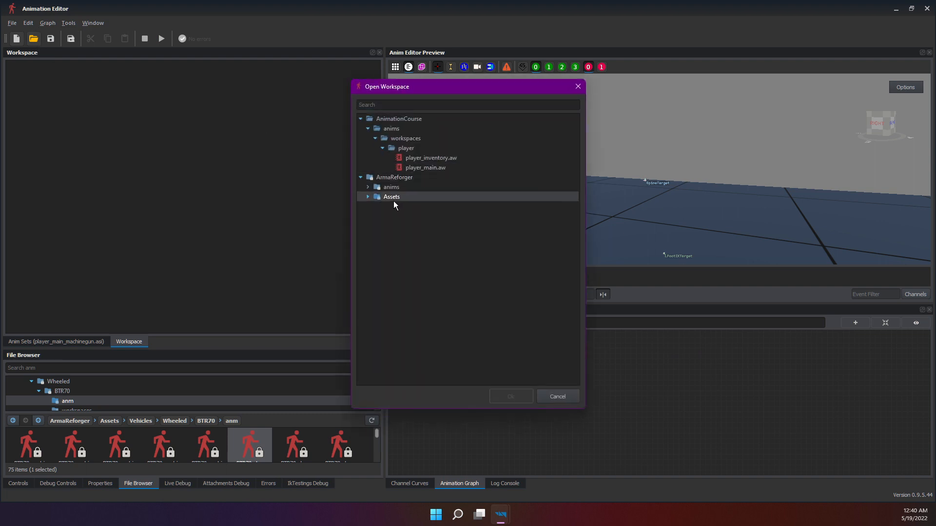
left_click(400, 236)
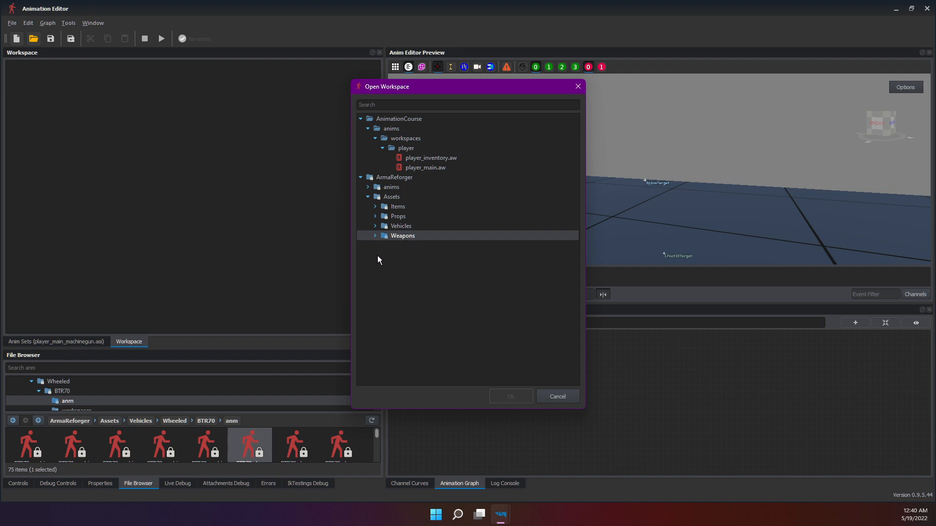
left_click(398, 227)
double_click(408, 236)
left_click(424, 255)
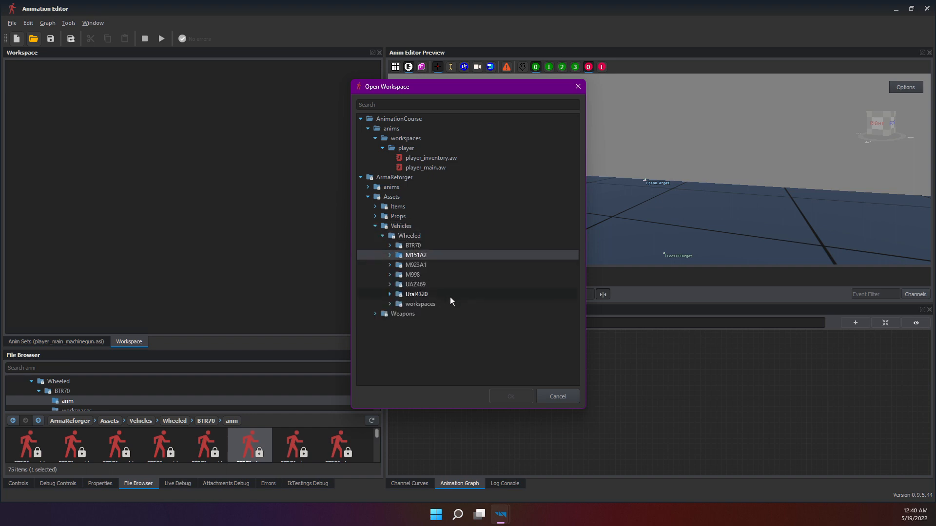
left_click(426, 274)
double_click(426, 274)
double_click(419, 283)
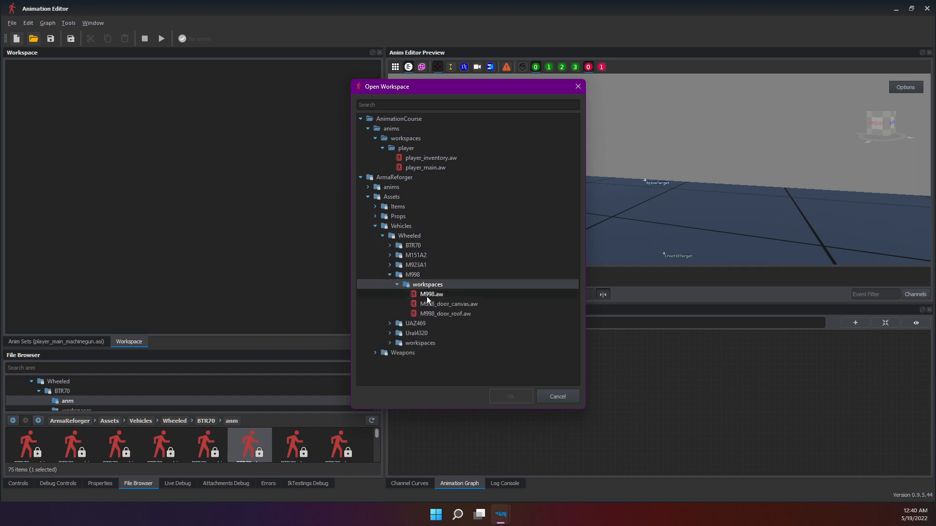
Try to open the M998.aw workspace from the M998 workspaces folder.
left_click(426, 295)
left_click(431, 304)
left_click(430, 296)
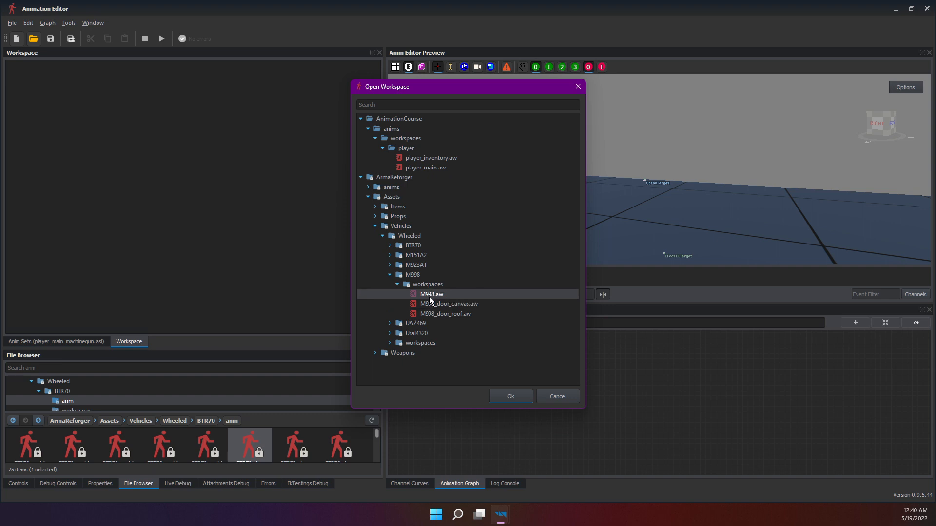
left_click(421, 264)
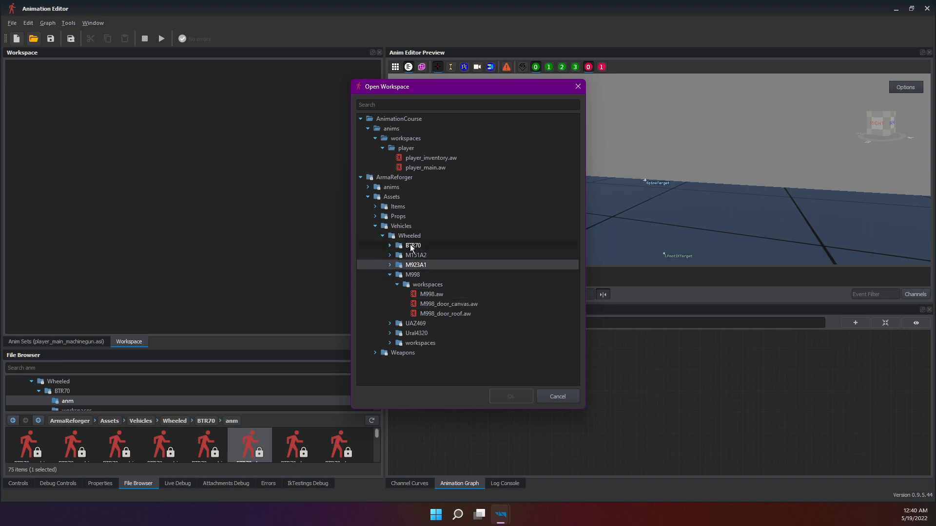
double_click(431, 294)
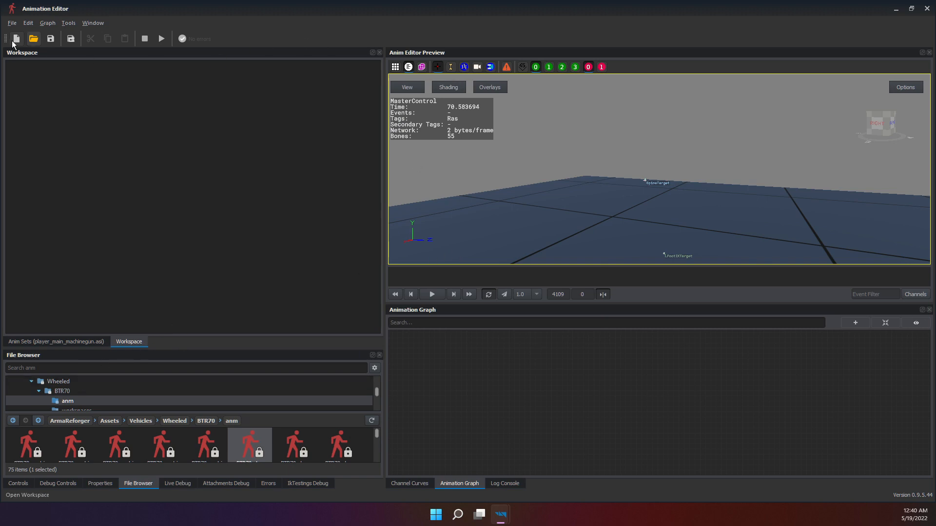
Open the recently used workspace ArmaReforger/anims/workspaces/player/player_main.aw.
left_click(35, 37)
left_click(577, 86)
left_click(12, 23)
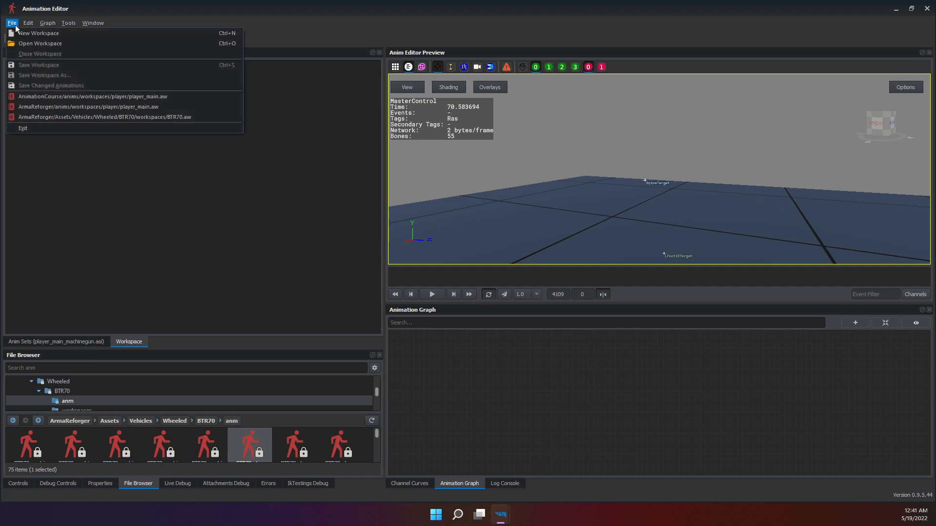
left_click(66, 108)
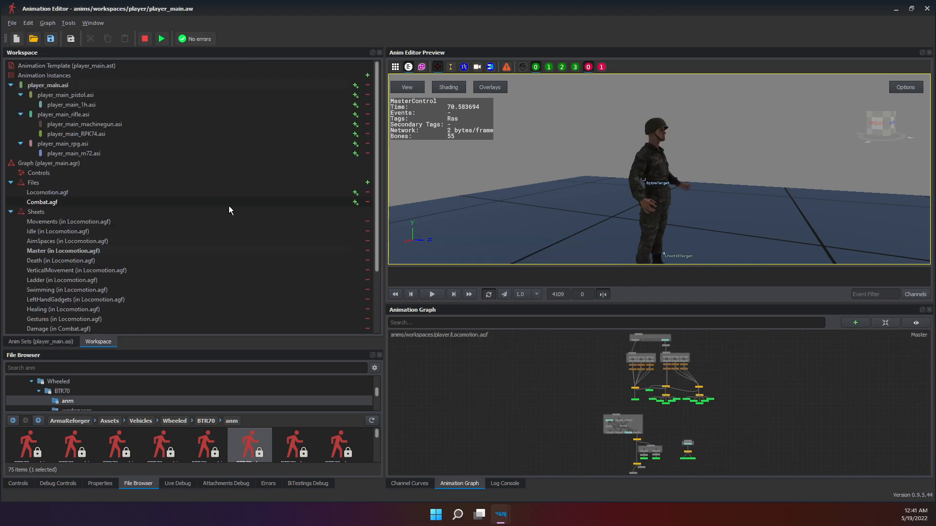
Examine the MasterControl state machine and its Ladder, Swimming and HeavyDamage states in the Master sheet of Locomotion.agf.
left_click(208, 250)
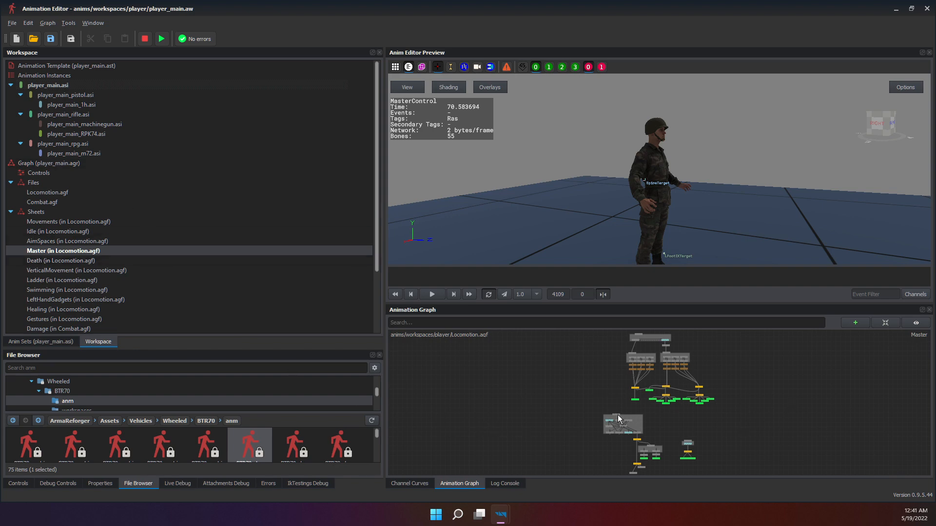
scroll(628, 417, "up", 10)
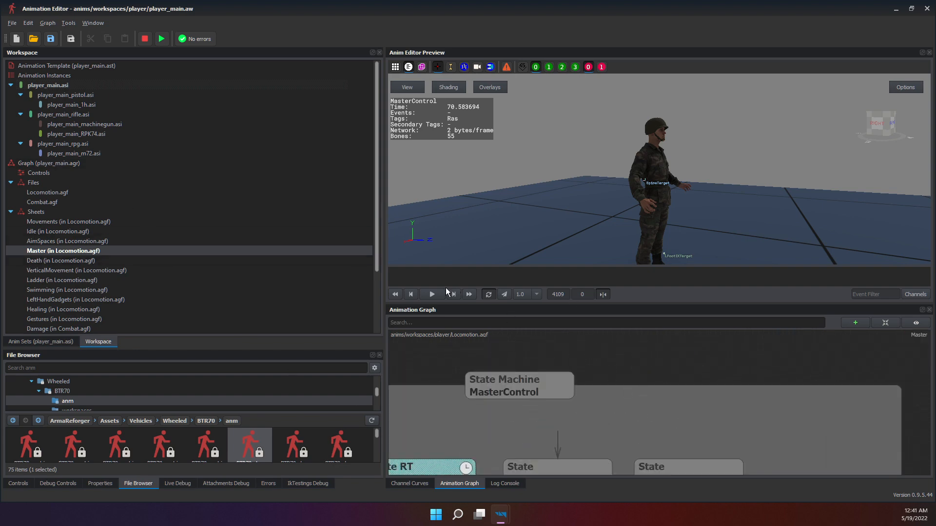
left_click(235, 202)
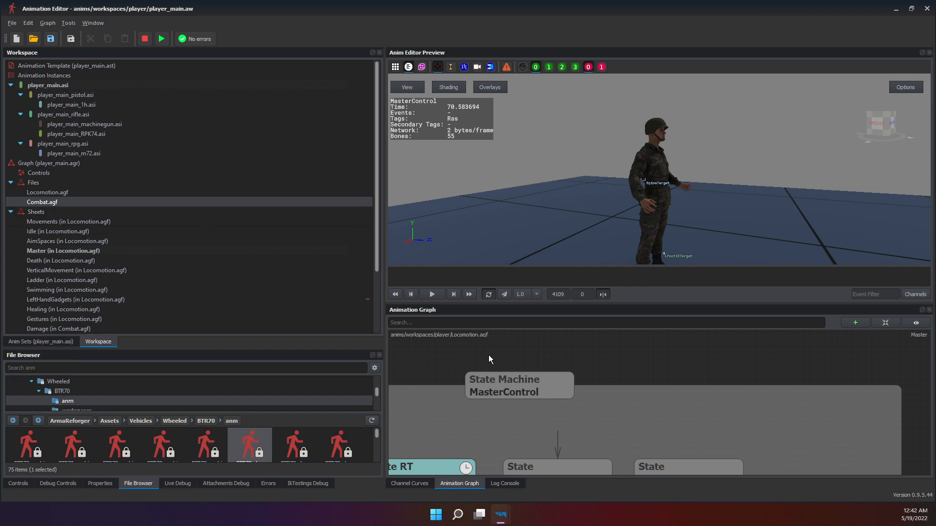
scroll(502, 371, "down", 3)
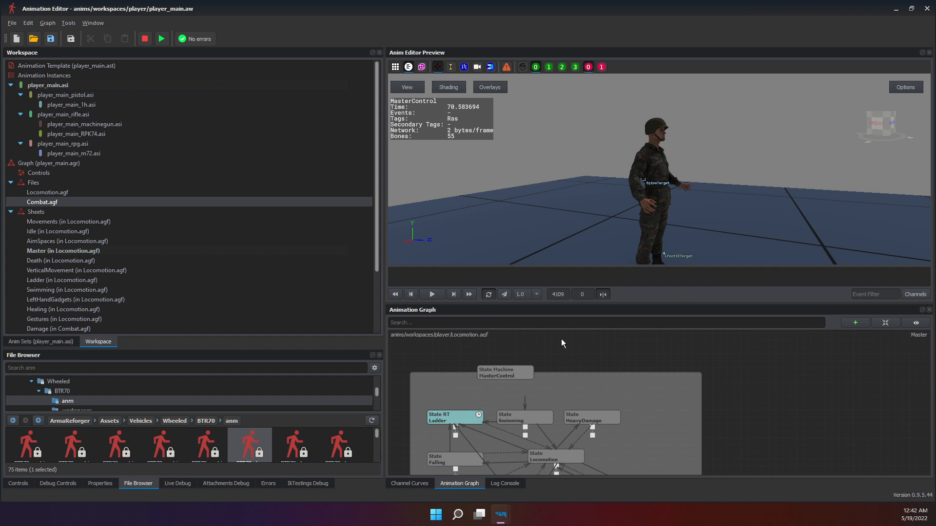
middle_click_drag(555, 368, 626, 369)
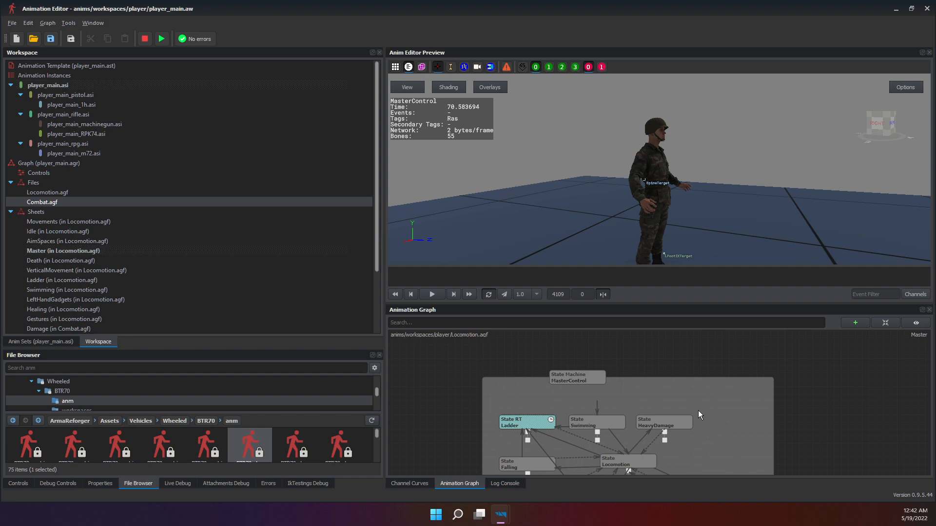
scroll(698, 410, "up", 5)
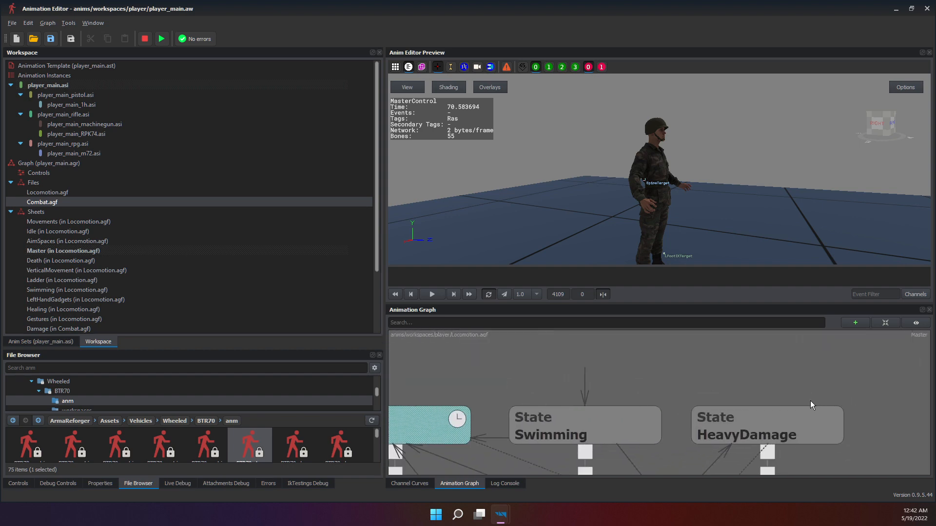
middle_click_drag(791, 392, 799, 431)
scroll(721, 411, "down", 3)
scroll(719, 411, "up", 3)
middle_click_drag(721, 412, 807, 435)
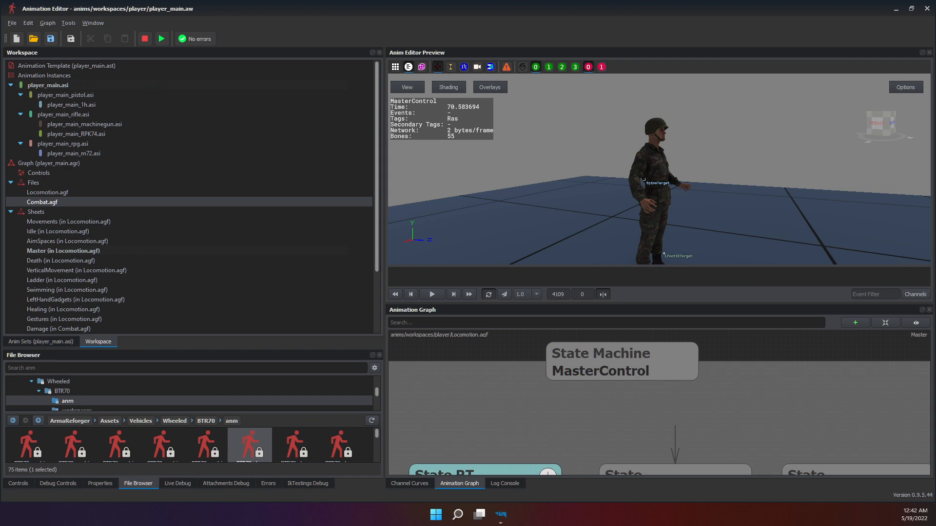
Switch to the shared World Editor session in Discord and open the dialog for loading a world.
left_click_drag(935, 232, 505, 0)
left_click(471, 421)
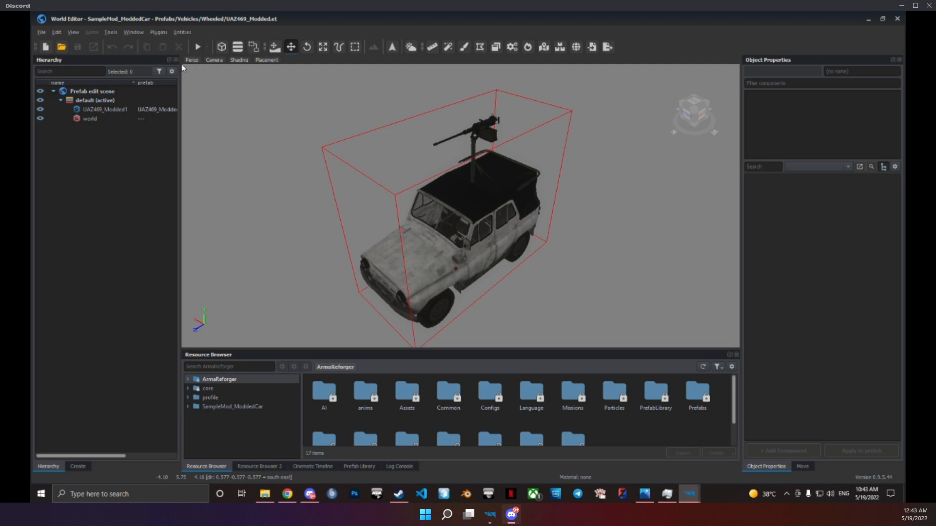
left_click(42, 32)
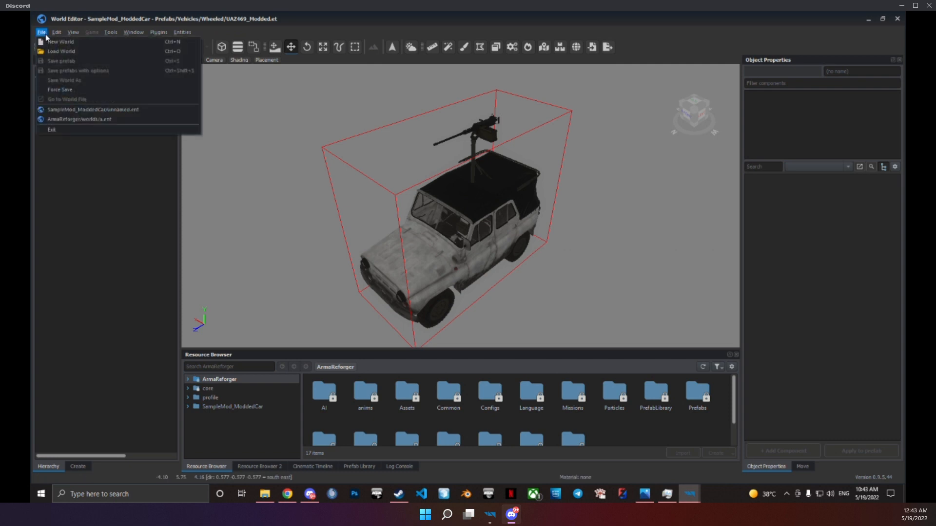
left_click(54, 52)
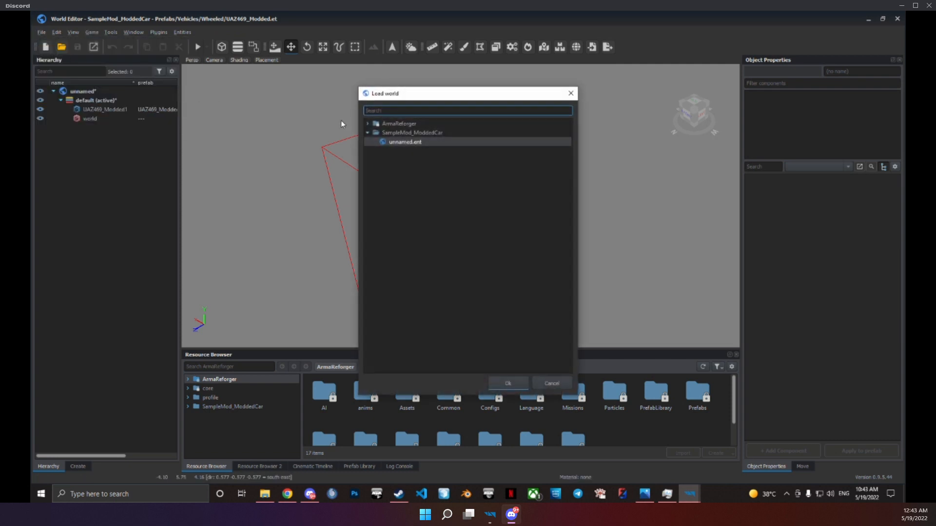
Load the Eden.ent world from ArmaReforger's worlds/Eden folder.
left_click(391, 142)
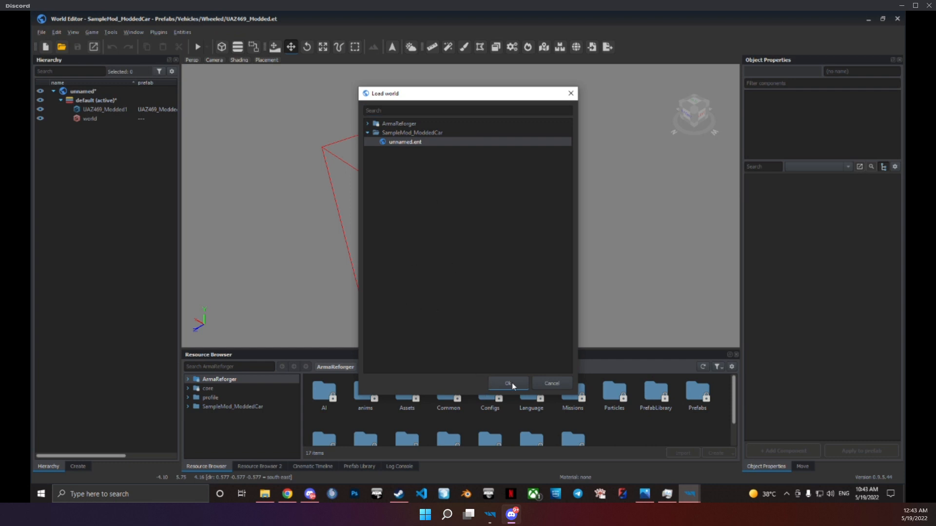
left_click(388, 125)
left_click(367, 124)
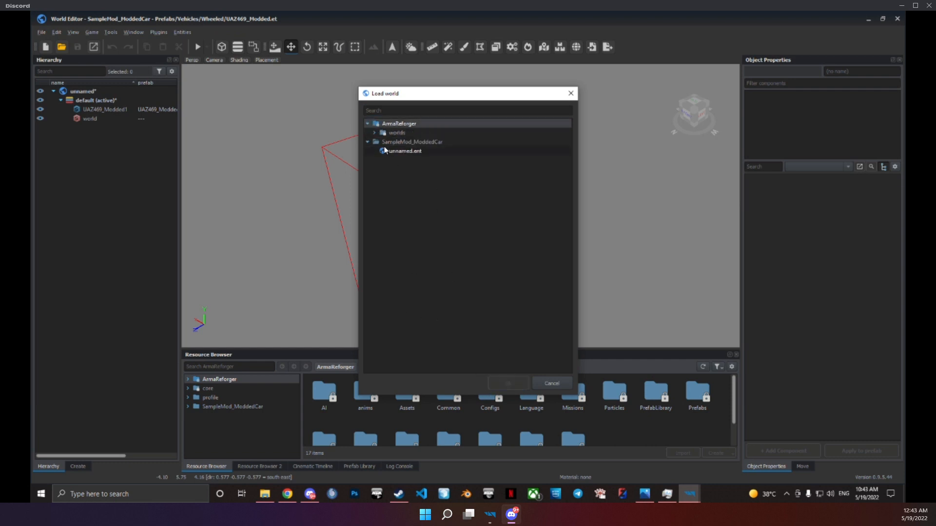
left_click(373, 133)
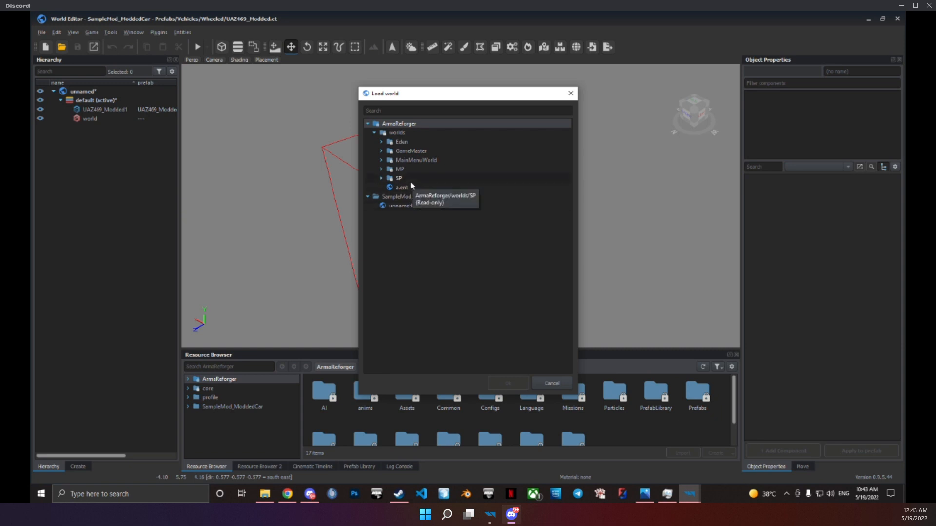
left_click(381, 142)
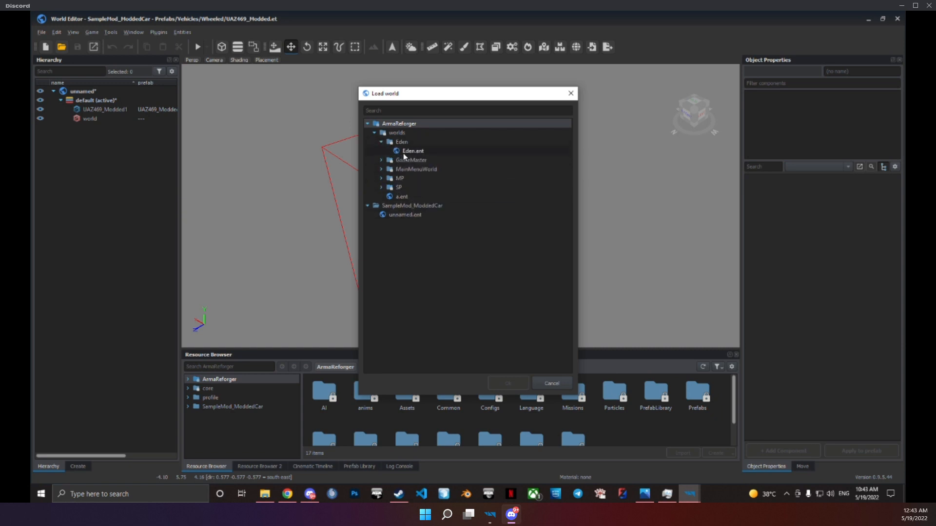
left_click(405, 151)
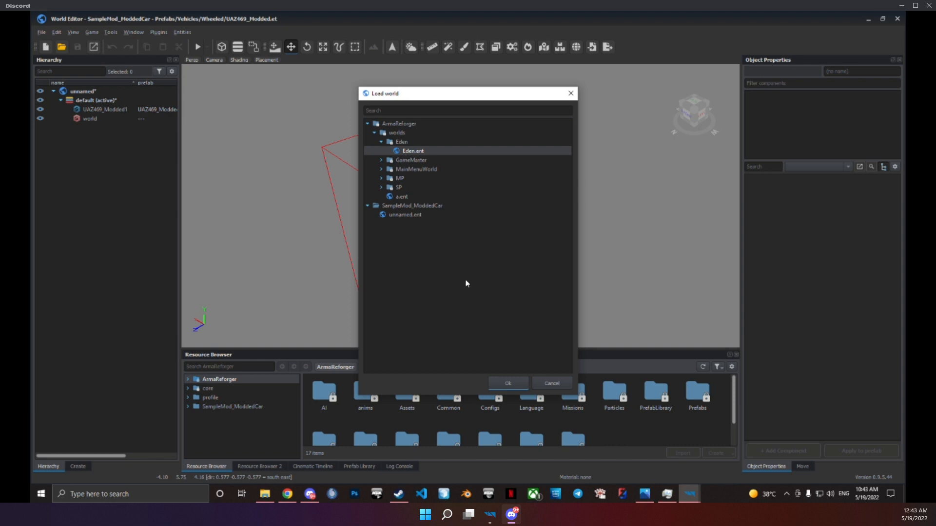
left_click(508, 384)
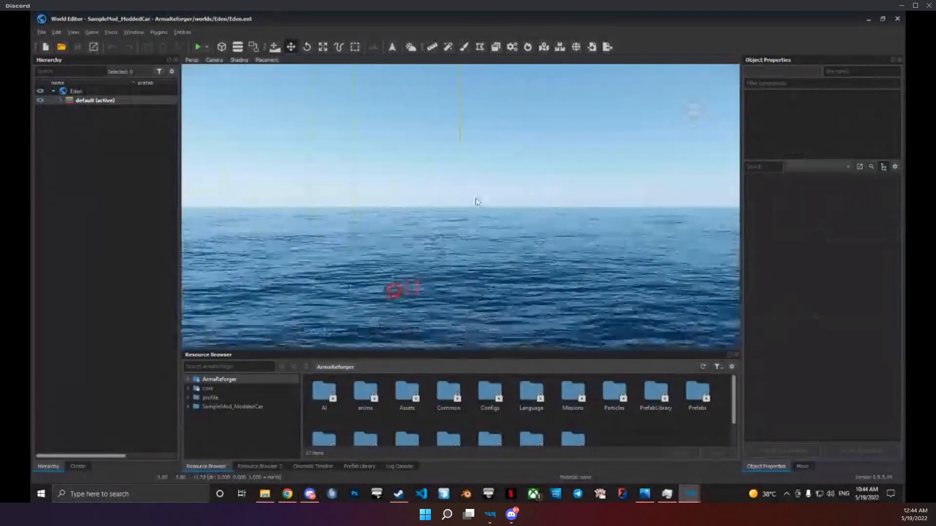
Expand Eden's default layer in the hierarchy and inspect the C_LocationLamentin entity's properties.
left_click(685, 111)
scroll(499, 130, "up", 10)
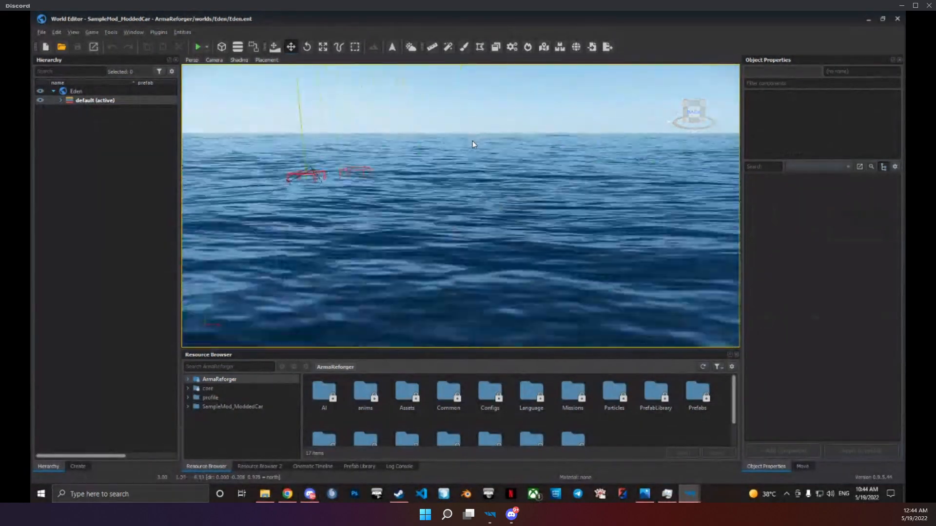
scroll(472, 141, "down", 7)
scroll(675, 109, "down", 5)
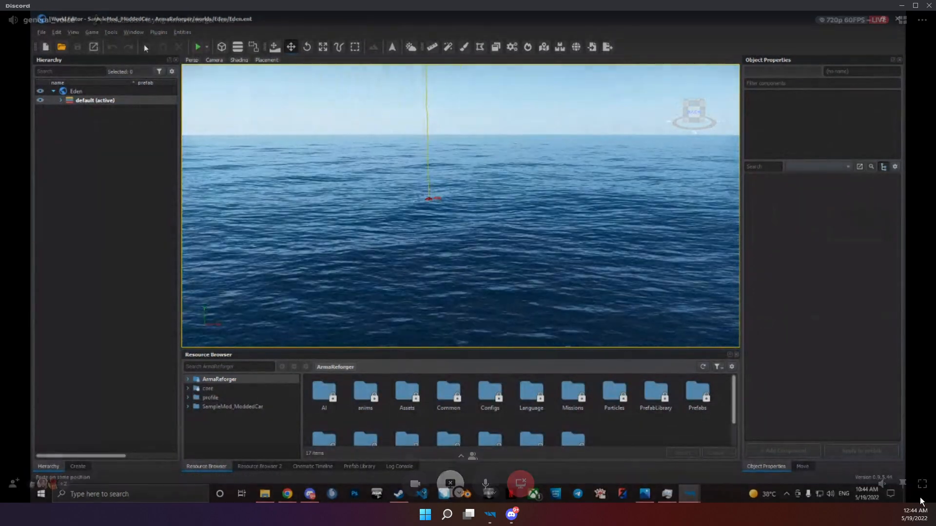
left_click(60, 100)
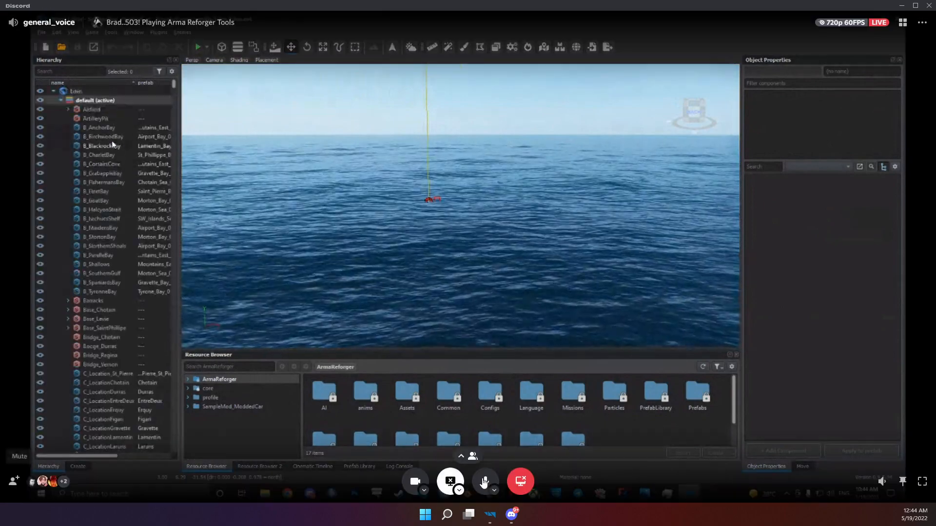
left_click(98, 191)
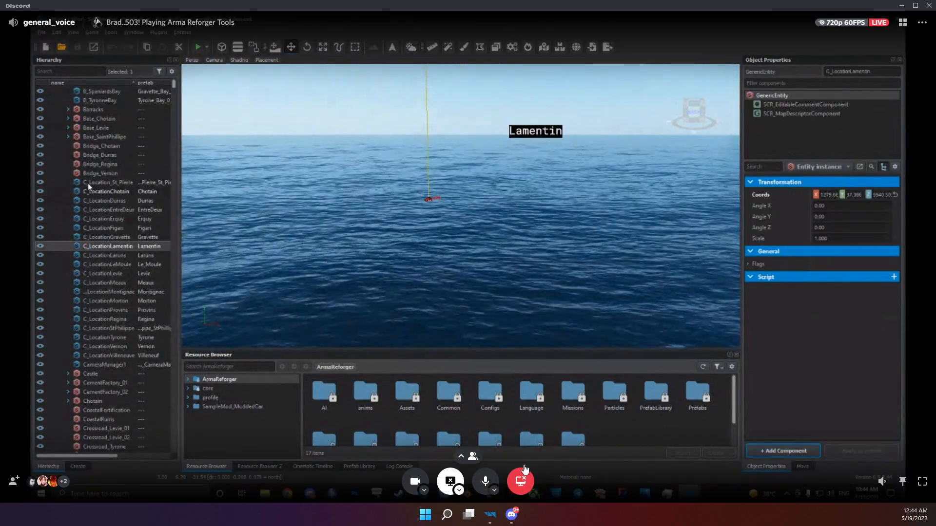
left_click(31, 482)
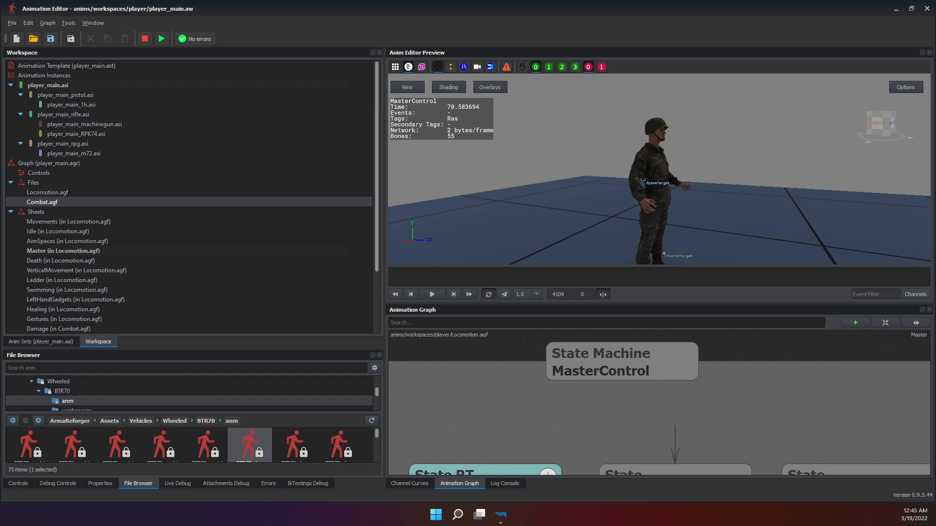
Switch back to the Animation Editor and enlarge the Animation Graph area by shrinking the soldier preview above it.
middle_click_drag(610, 209, 590, 188)
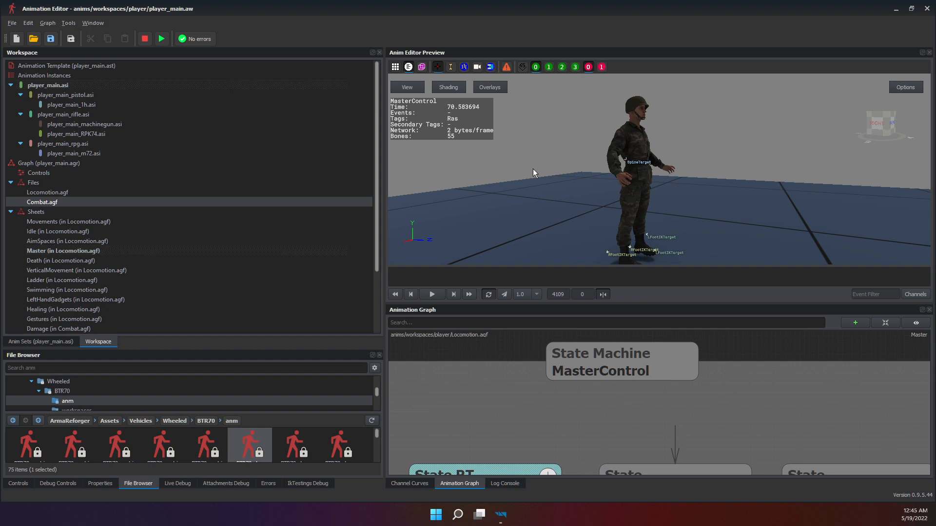
middle_click_drag(559, 174, 511, 174)
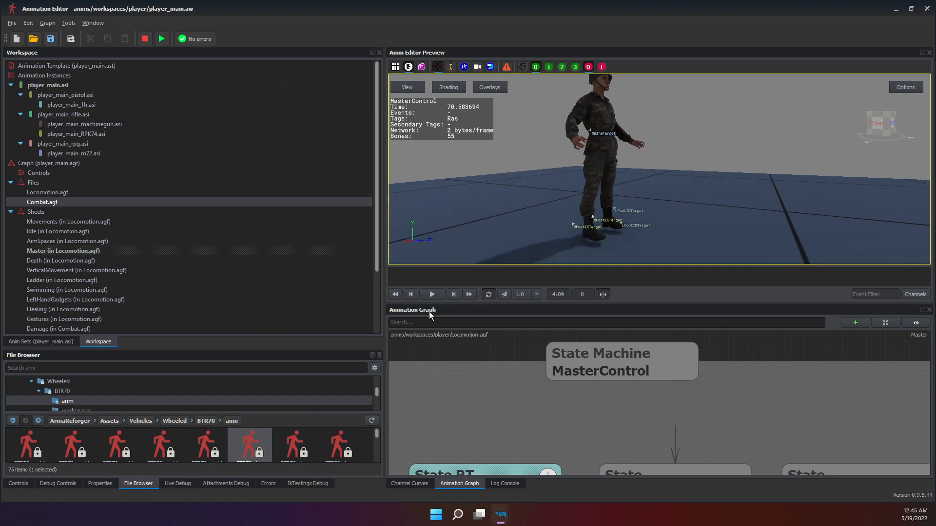
left_click_drag(447, 307, 493, 148)
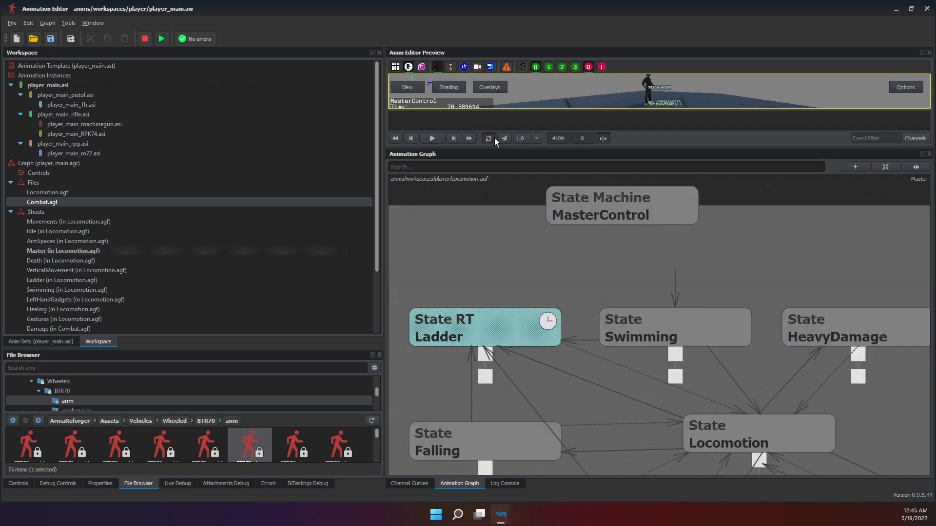
Examine the IdleTurnMasterTest state machine and its StanceSTM_1_1 stance states in the Master sheet.
scroll(628, 314, "down", 5)
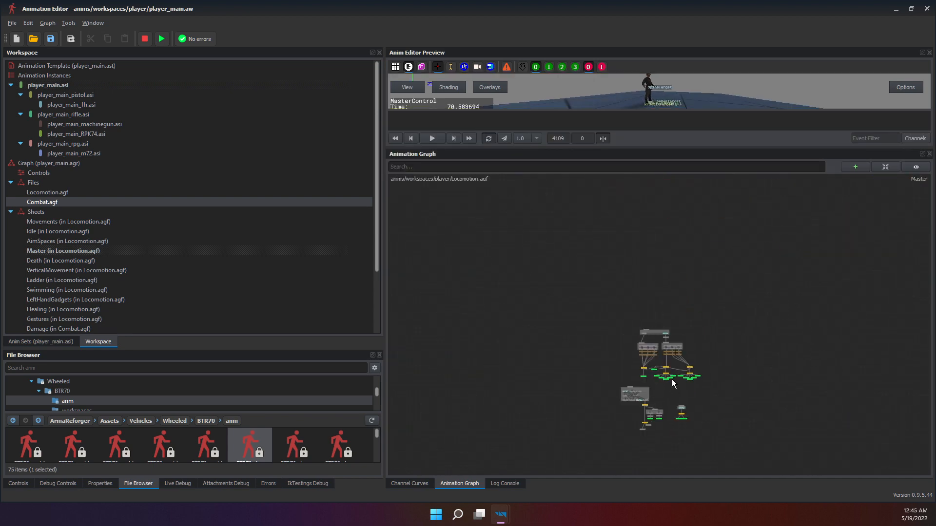
scroll(655, 288, "up", 8)
scroll(595, 319, "down", 6)
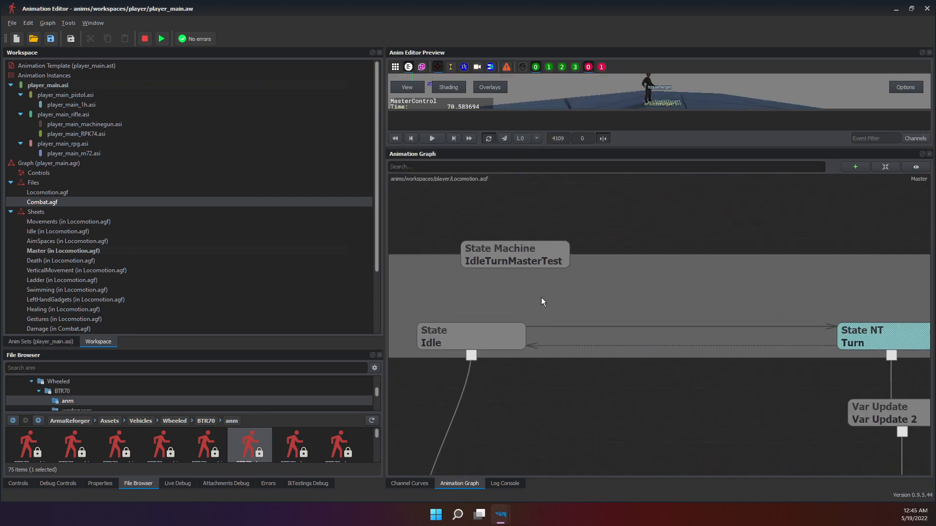
scroll(538, 239, "up", 3)
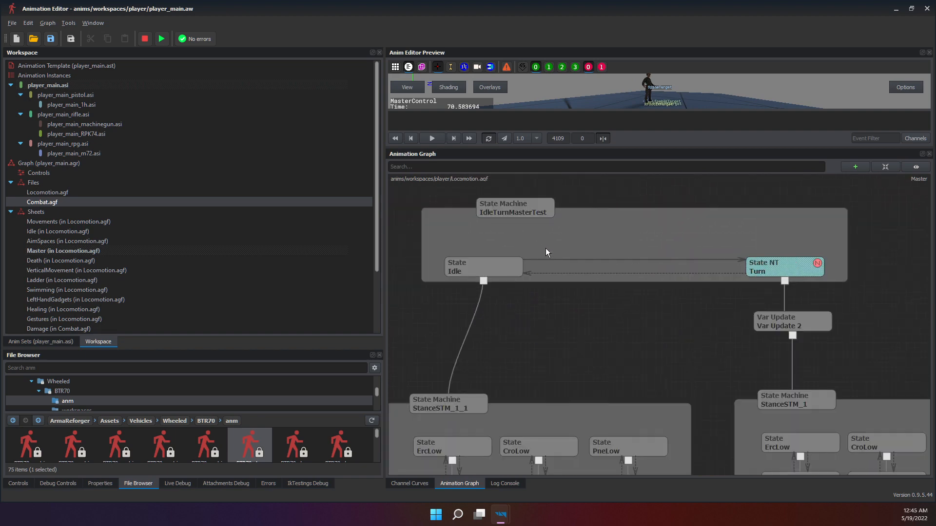
middle_click_drag(561, 375, 668, 235)
middle_click_drag(603, 327, 600, 265)
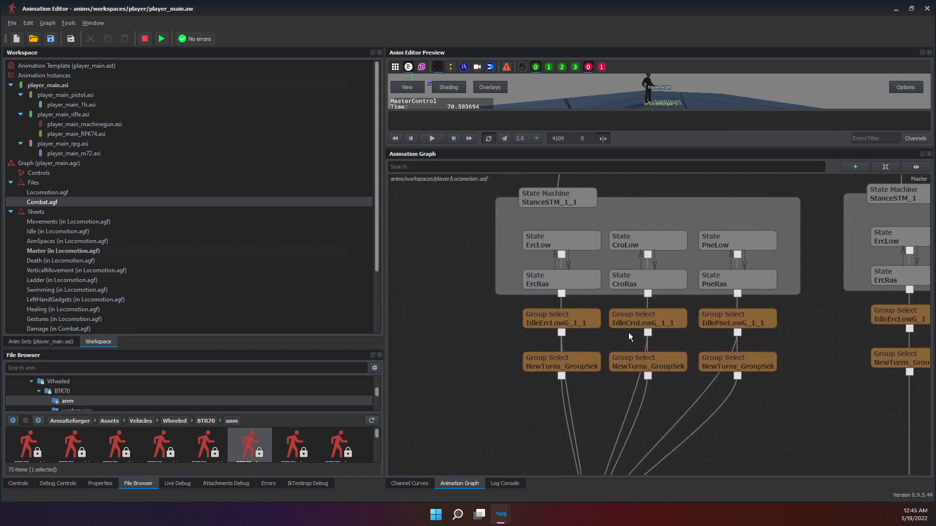
scroll(645, 350, "down", 6)
scroll(672, 368, "up", 6)
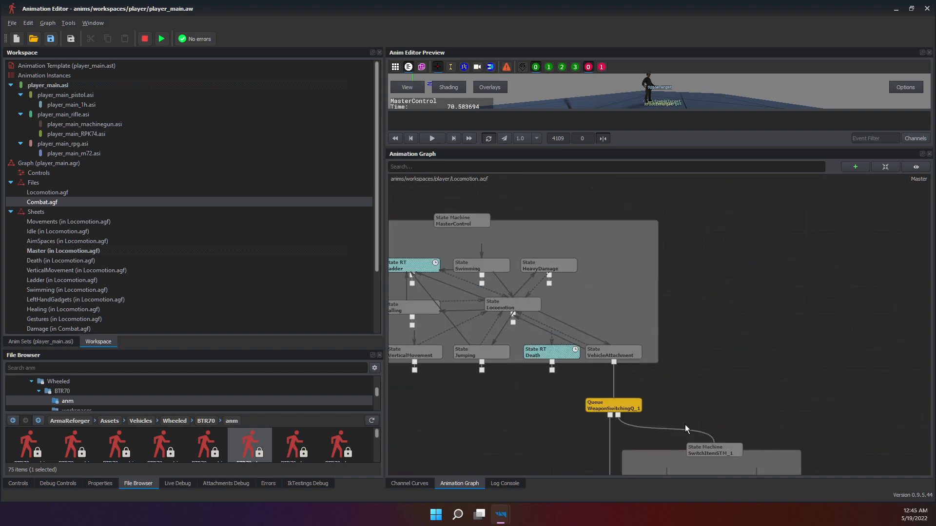
Highlight the whole MasterControl state machine with all its states and transitions, and clear the selection again.
middle_click_drag(581, 350, 690, 348)
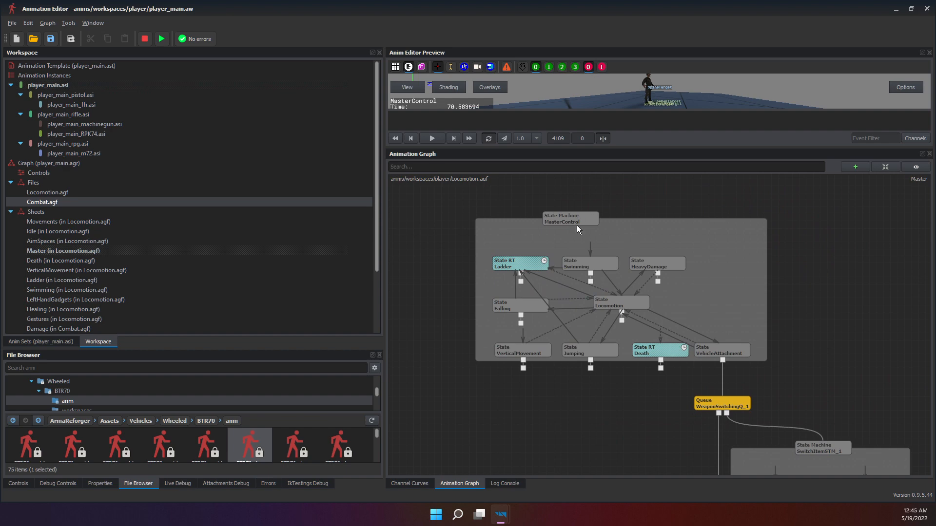
scroll(572, 227, "up", 2)
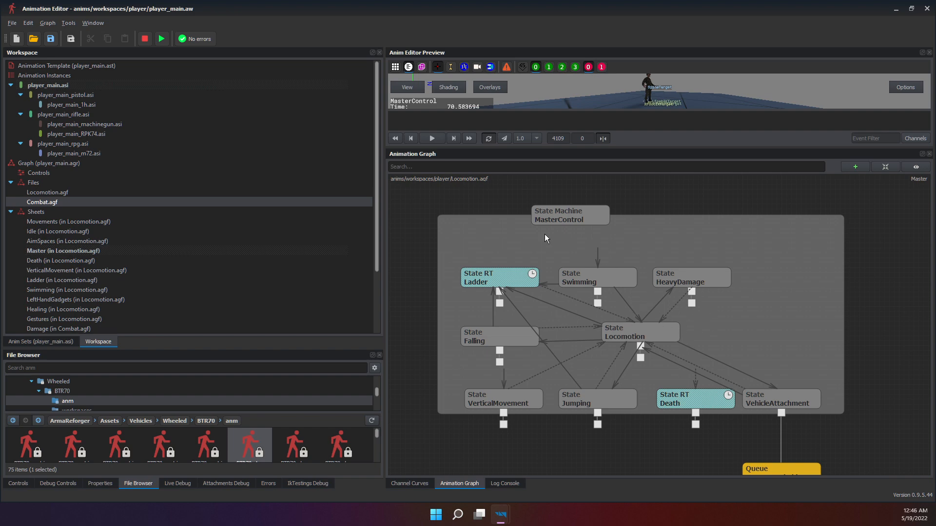
left_click_drag(428, 199, 890, 440)
left_click_drag(414, 189, 887, 448)
left_click(887, 449)
left_click_drag(429, 209, 898, 457)
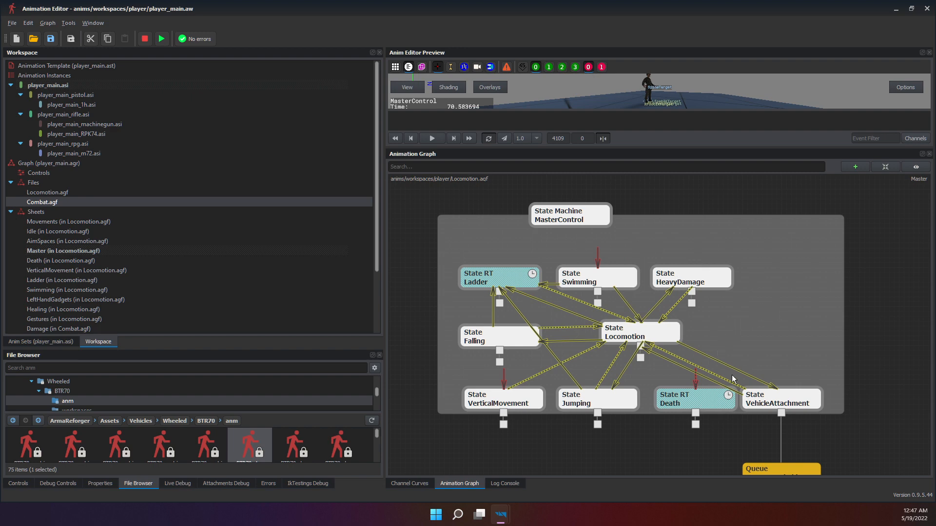
left_click(447, 203)
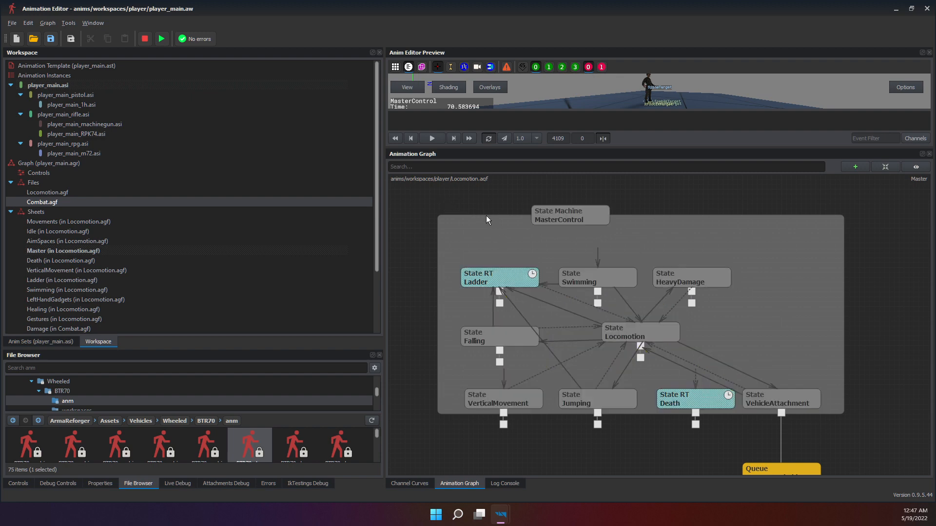
Select the MasterControl node and examine its place among the neighbouring nodes of the Master sheet.
left_click(547, 251)
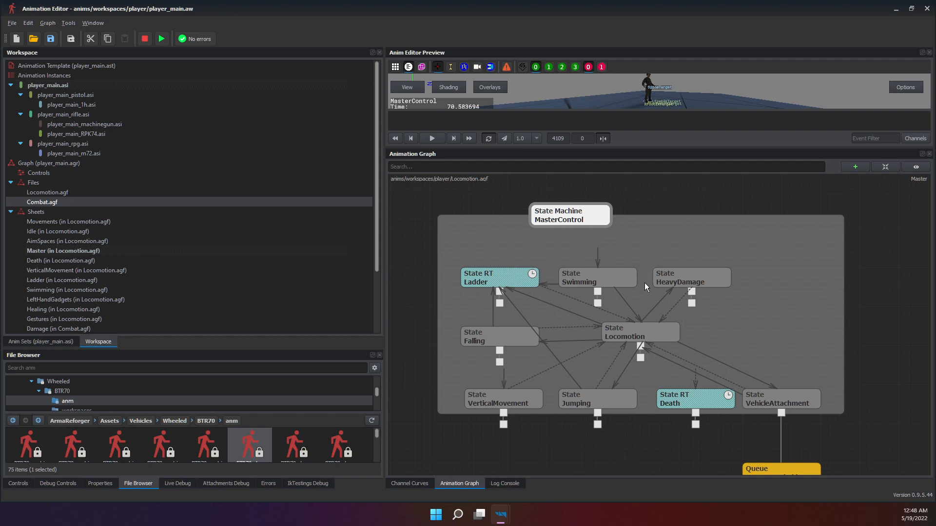
scroll(595, 247, "up", 5)
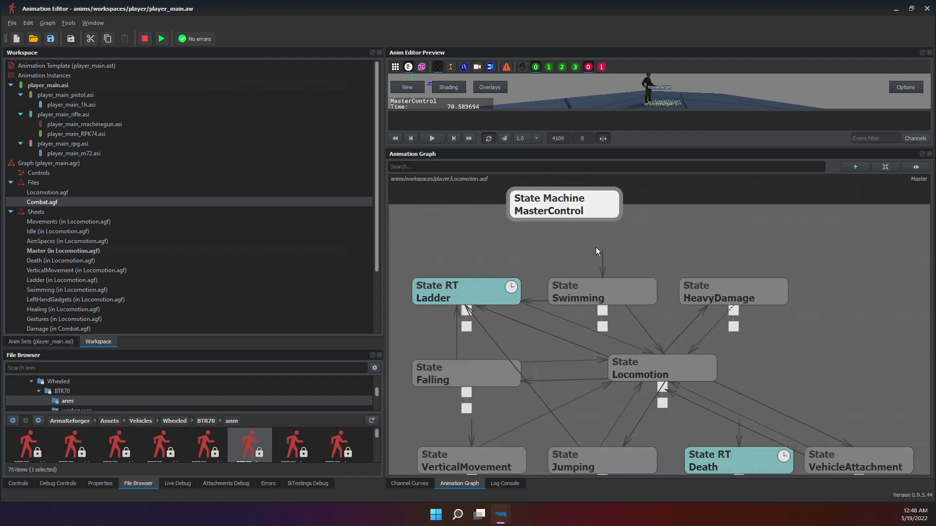
scroll(630, 257, "down", 5)
middle_click_drag(632, 276, 592, 297)
scroll(642, 289, "down", 4)
scroll(639, 285, "up", 3)
scroll(562, 286, "up", 3)
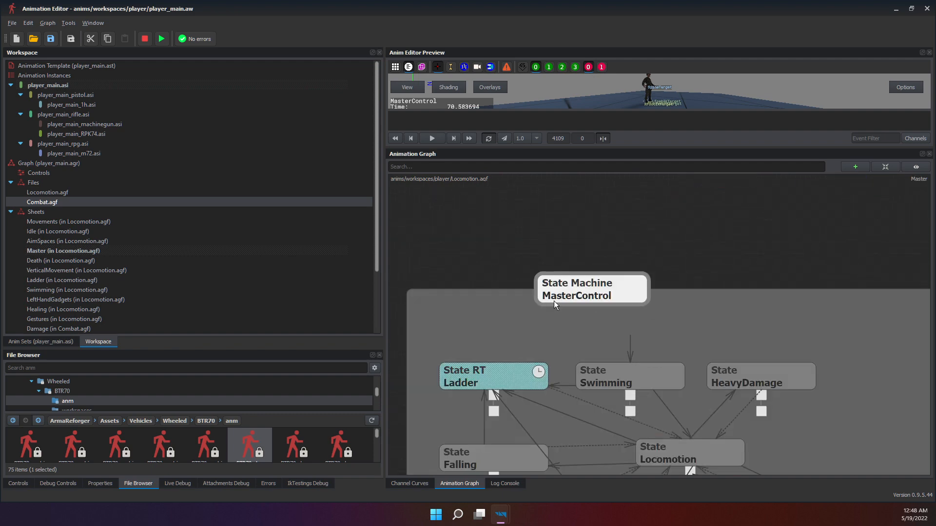
scroll(589, 291, "down", 5)
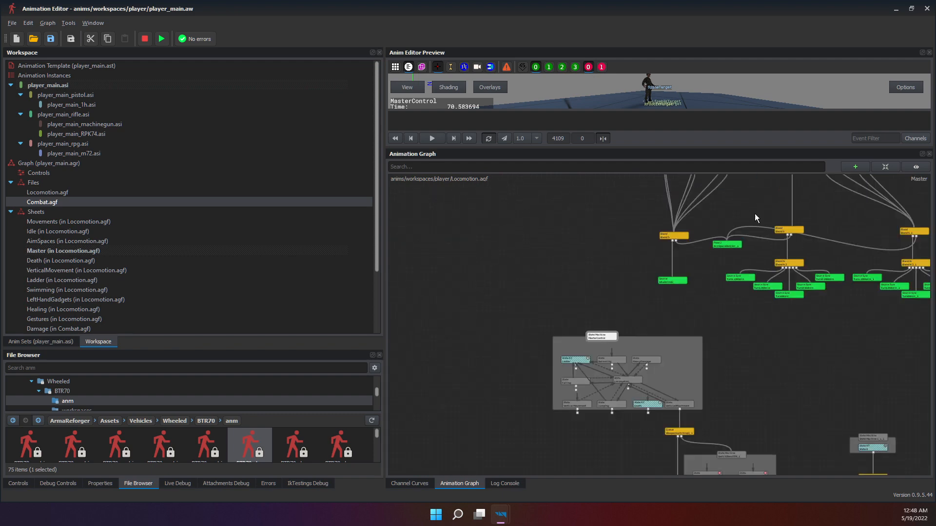
middle_click_drag(566, 321, 564, 325)
scroll(592, 350, "up", 4)
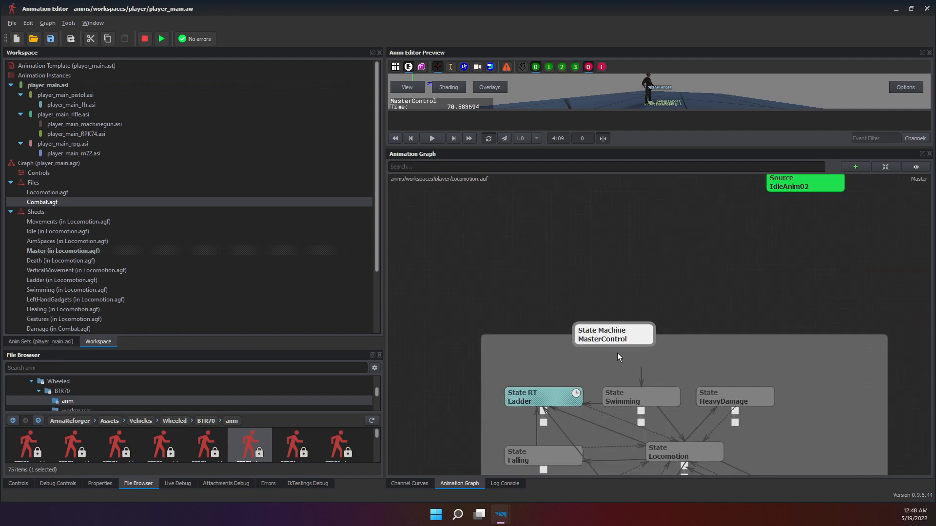
middle_click_drag(617, 353, 622, 234)
Highlight MasterControl and its inner states, and select only the transition from Swimming to Ladder.
left_click_drag(459, 191, 906, 422)
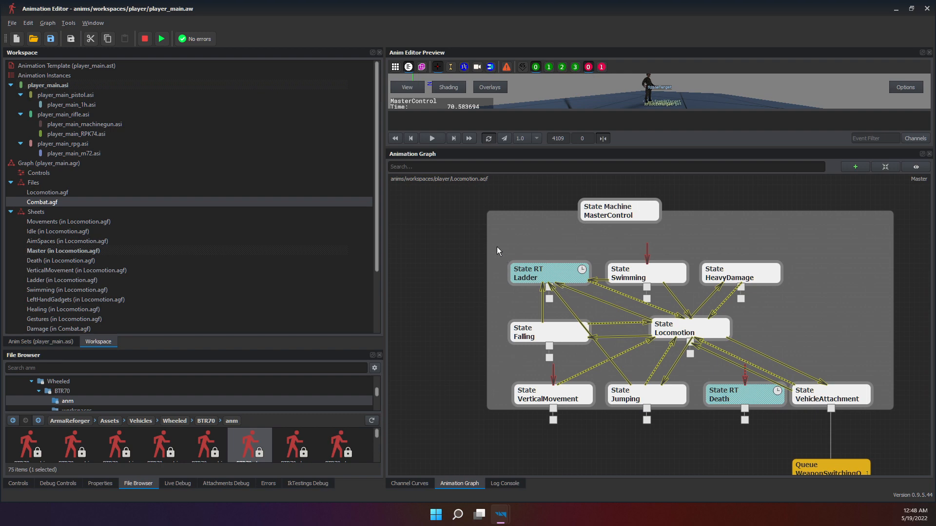
left_click_drag(496, 246, 879, 405)
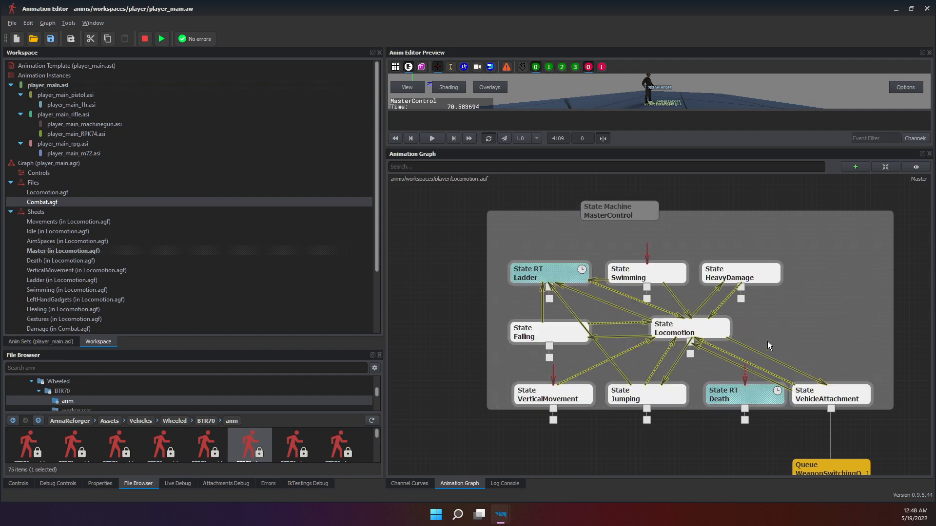
left_click(600, 282)
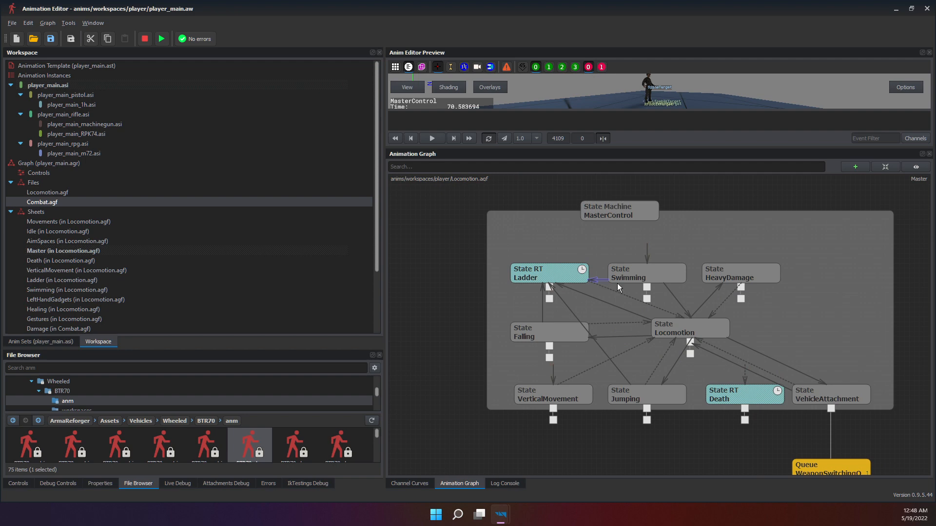
scroll(639, 319, "down", 3)
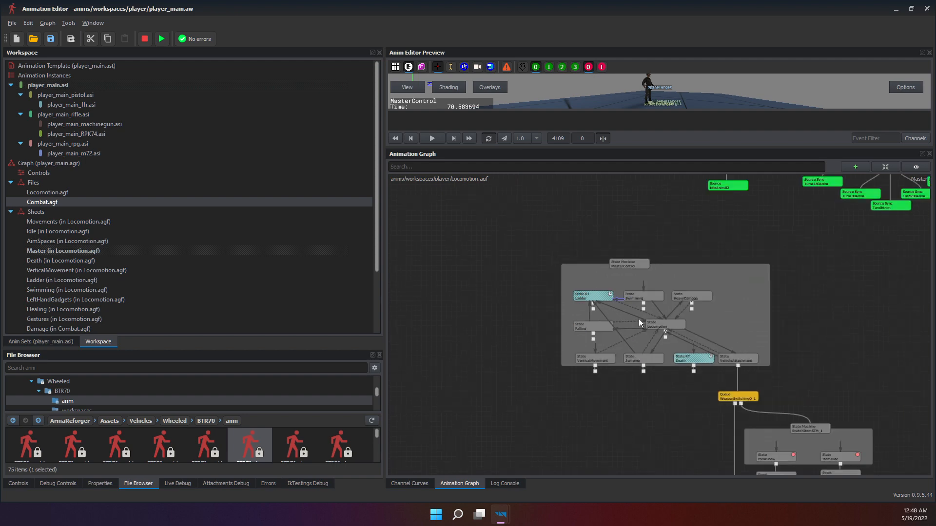
Select the MasterControl node, and highlight the whole state machine with all its states and transitions.
scroll(613, 314, "up", 4)
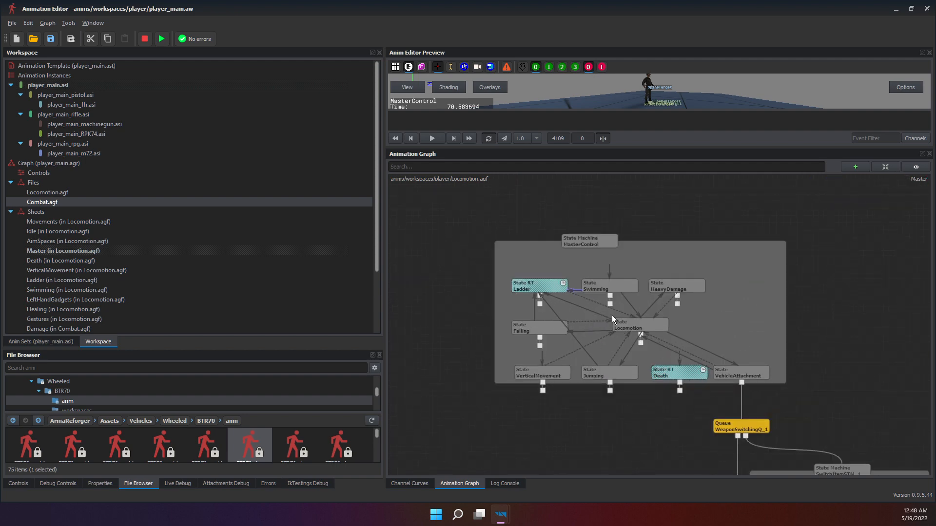
left_click_drag(658, 260, 611, 259)
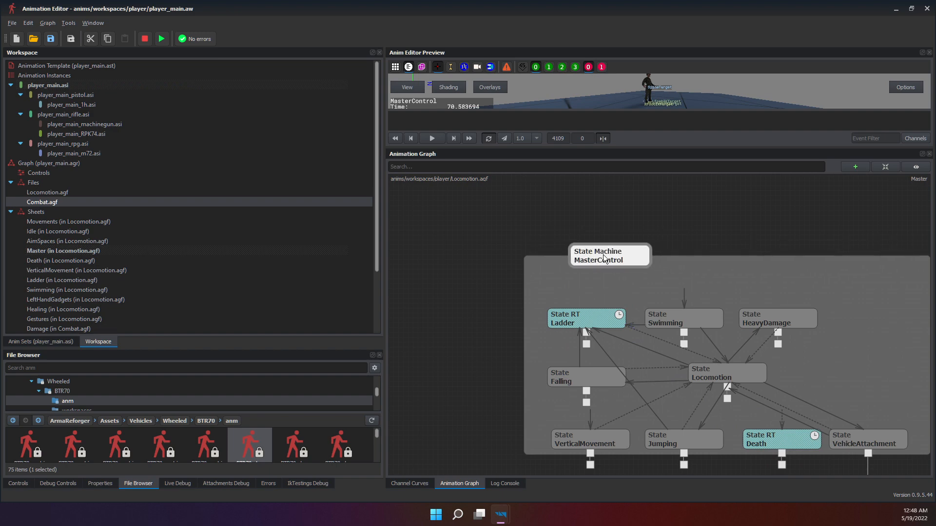
middle_click_drag(626, 258, 563, 211)
middle_click_drag(640, 204, 622, 223)
left_click_drag(434, 196, 872, 431)
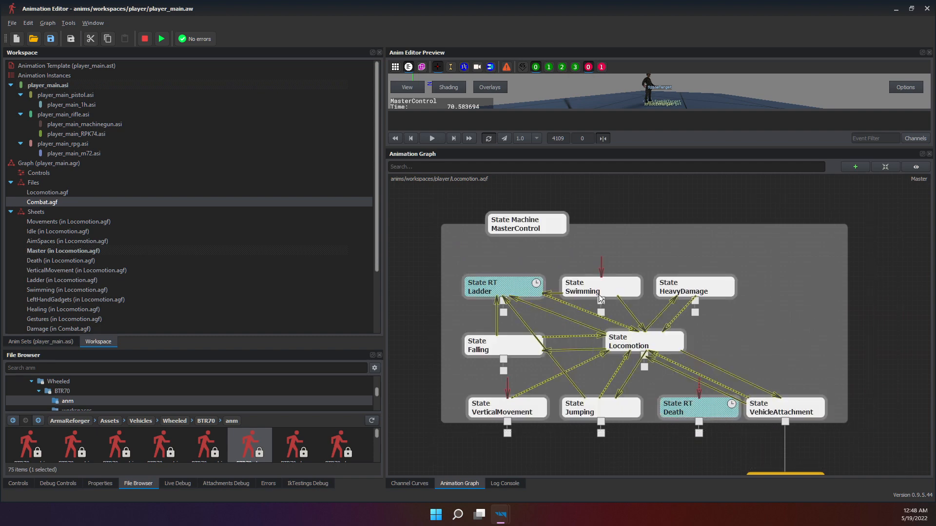
Go through MasterControl's states and transitions one by one, ending with the transition from Locomotion to VehicleAttachment.
left_click(514, 295)
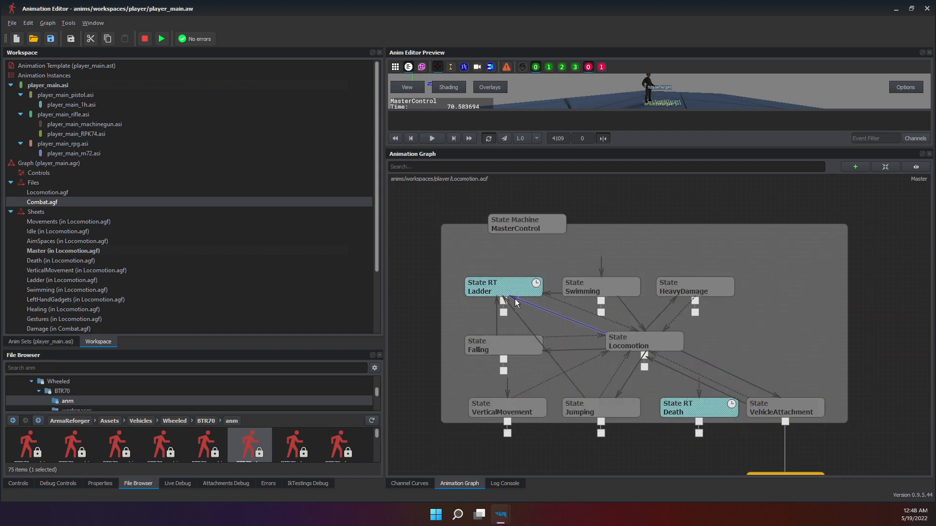
left_click(615, 292)
left_click(692, 285)
left_click(629, 350)
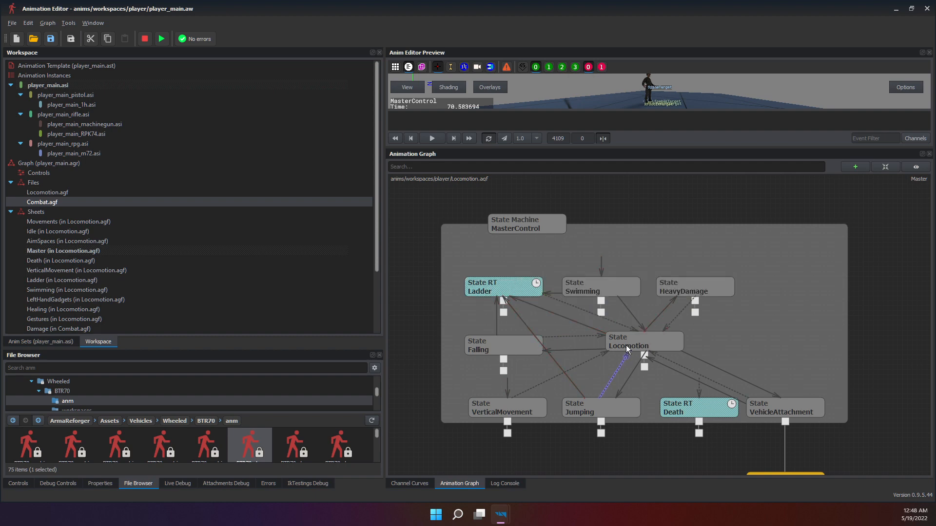
left_click(519, 349)
left_click(513, 405)
left_click(630, 412)
left_click(714, 411)
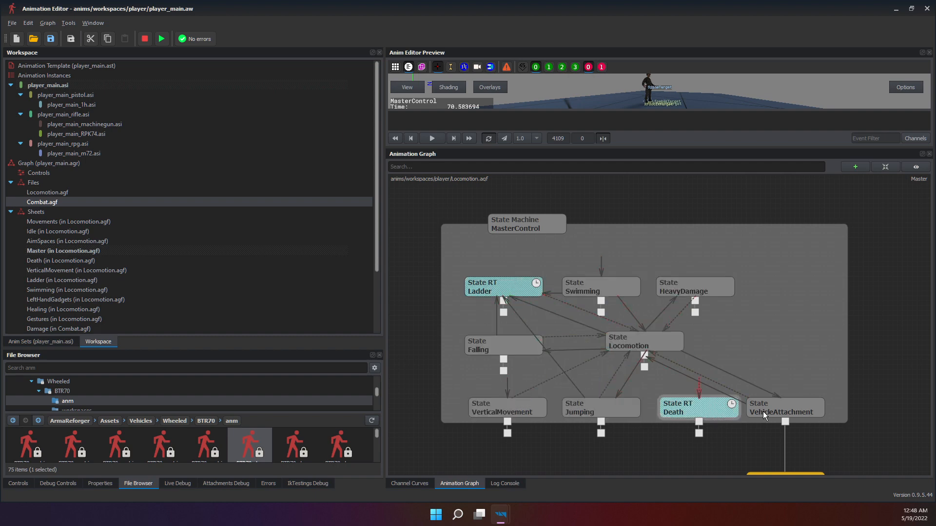
left_click(697, 363)
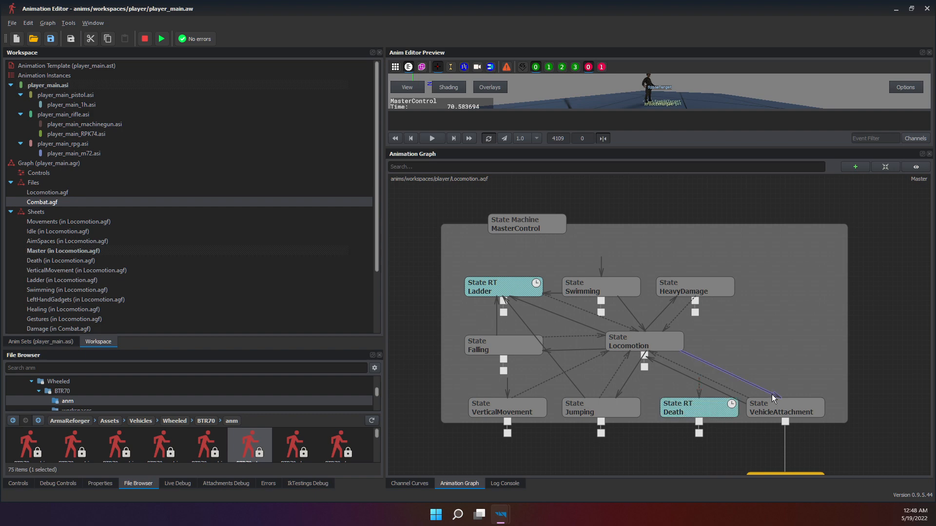
Examine the WeaponSwitchingQ_1 queue below VehicleAttachment and the SwitchItemSTM_1 branch with its ItemShowAnim_1 source.
scroll(711, 267, "down", 3)
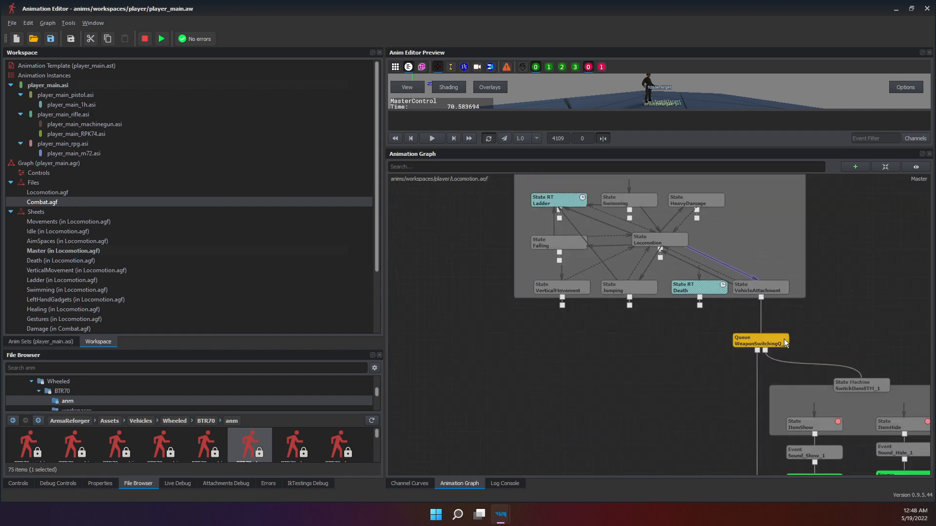
middle_click_drag(784, 339, 695, 285)
left_click(687, 286)
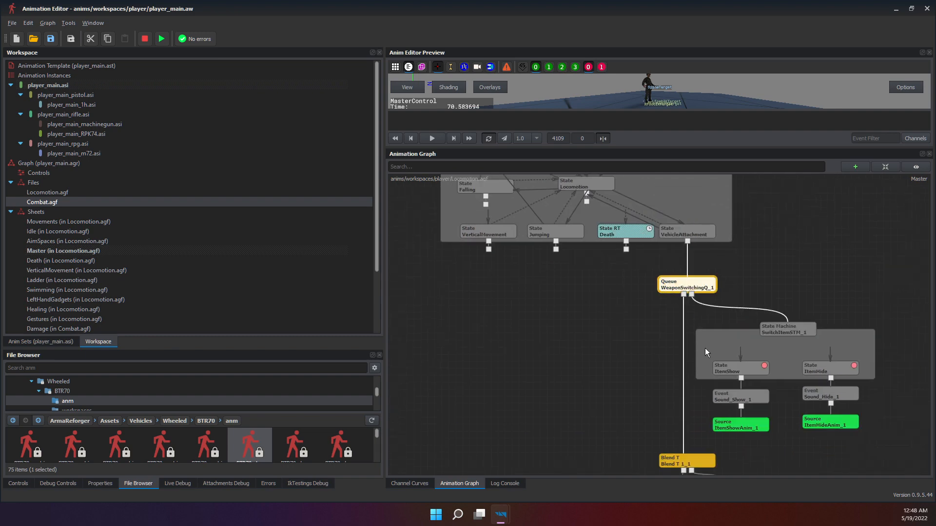
middle_click_drag(680, 366, 660, 305)
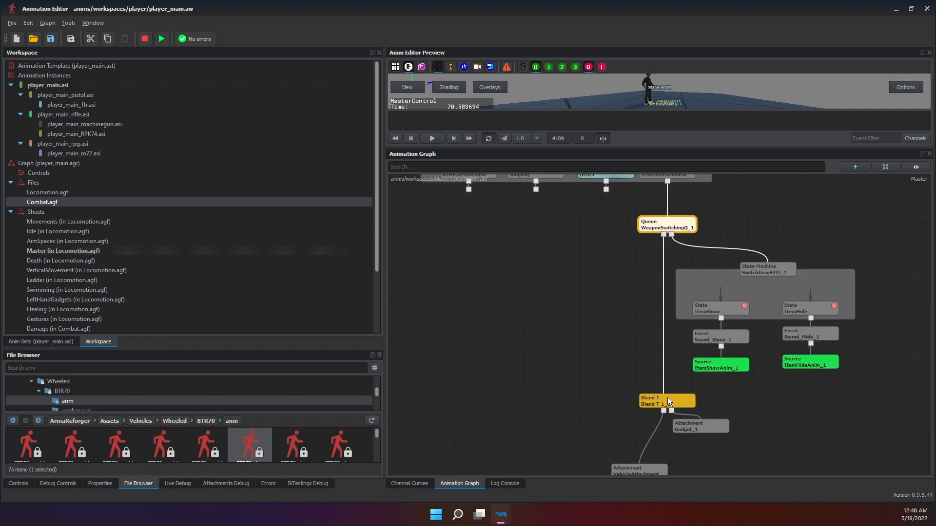
left_click(721, 340)
left_click(814, 359)
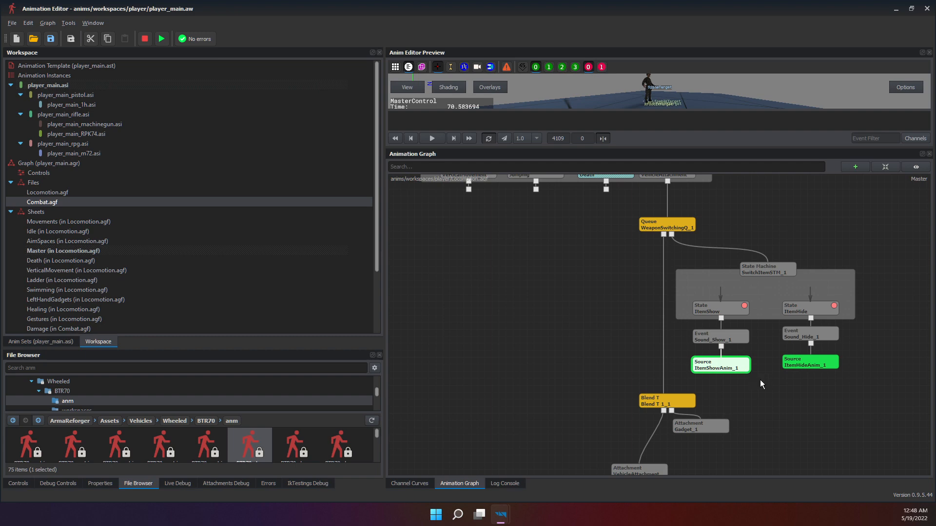
Return to the MasterControl node, check the transition from Locomotion to Ladder, and select MasterControl again.
middle_click_drag(715, 338, 725, 435)
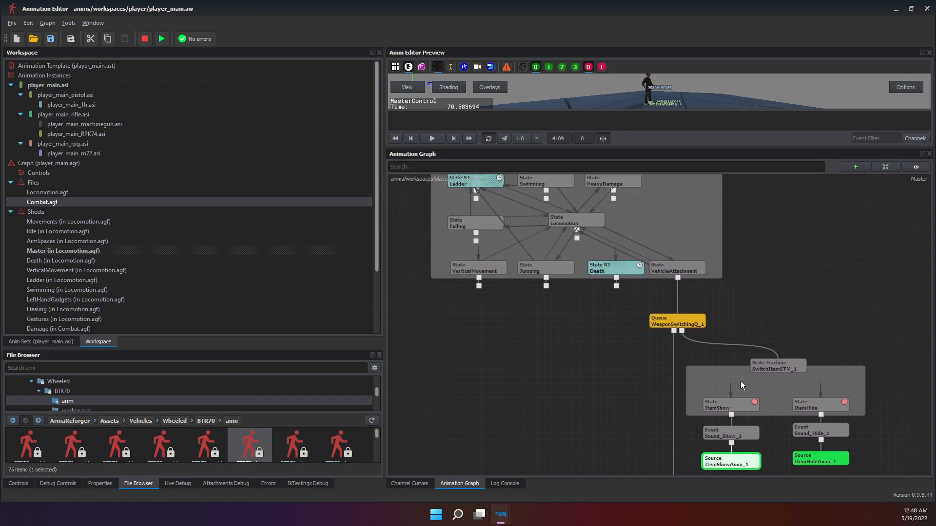
scroll(547, 277, "up", 5)
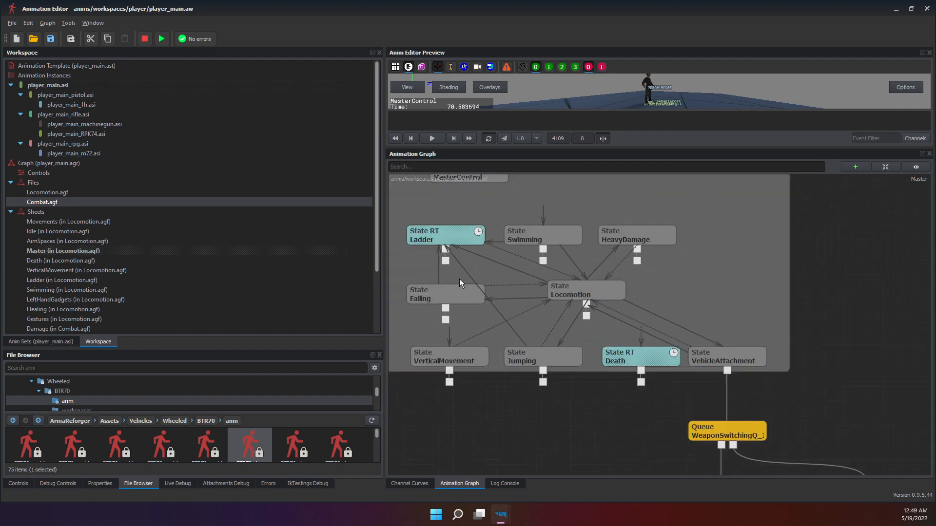
scroll(577, 293, "down", 6)
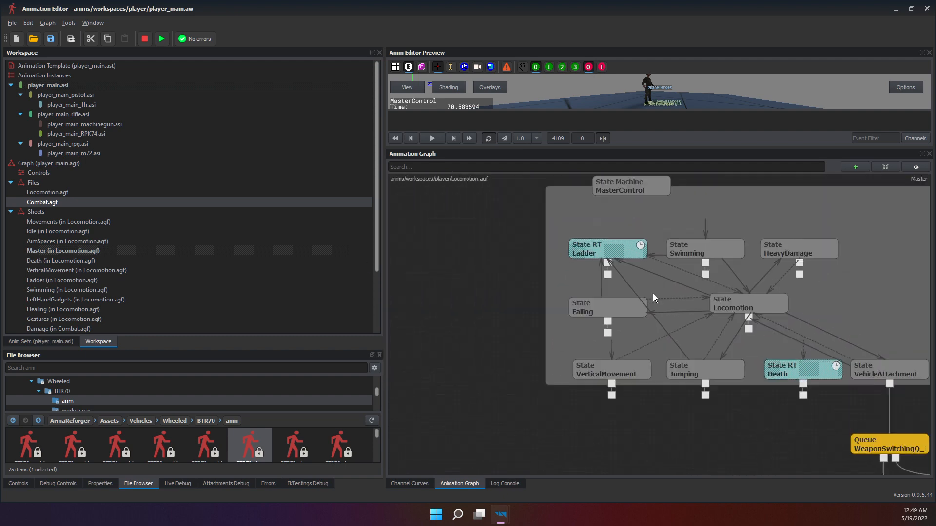
scroll(599, 319, "up", 2)
left_click_drag(580, 209, 548, 219)
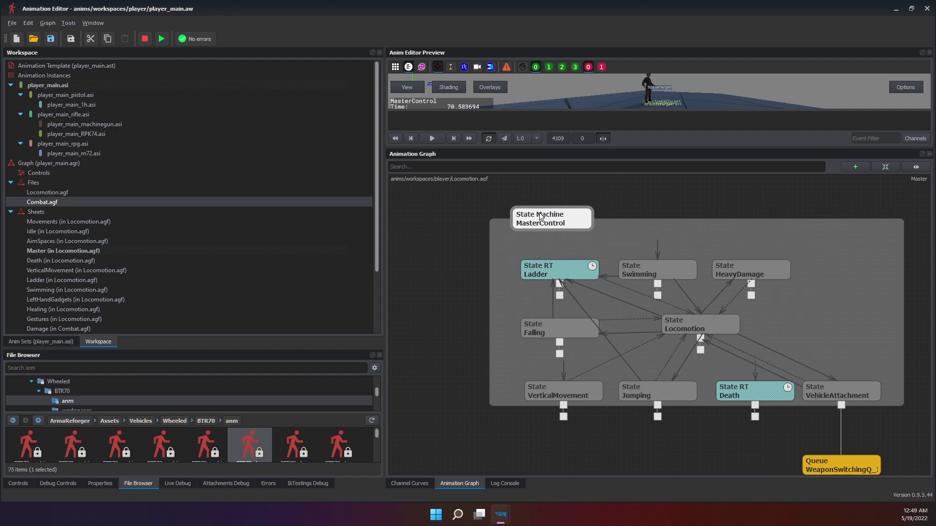
middle_click_drag(568, 262, 630, 309)
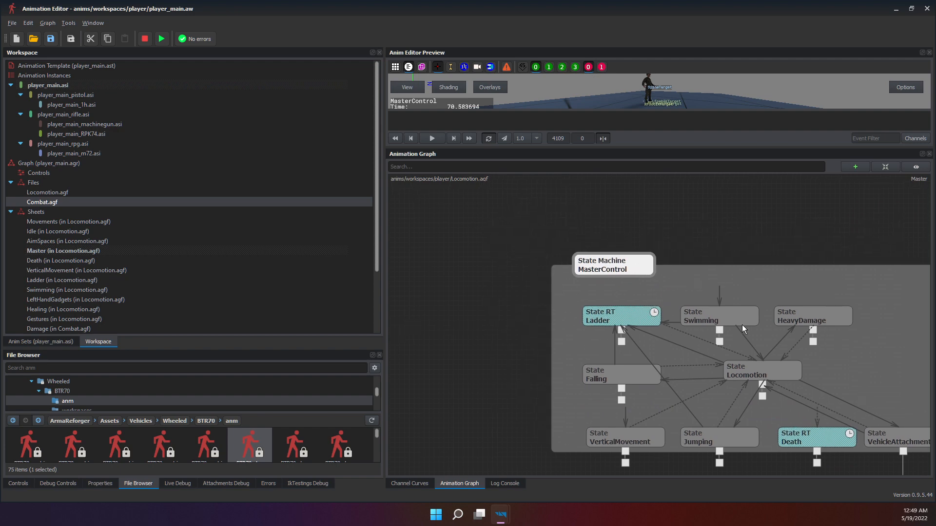
left_click(606, 317)
left_click(677, 323)
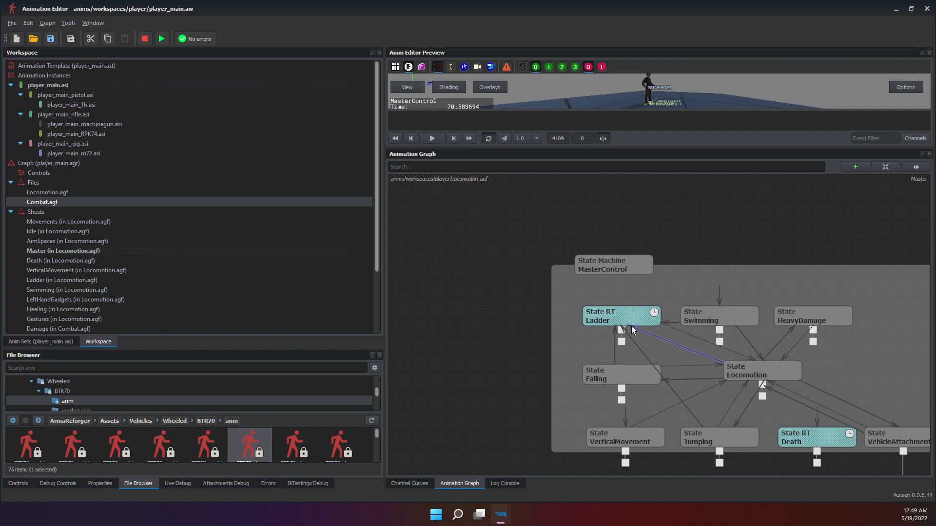
left_click(612, 268)
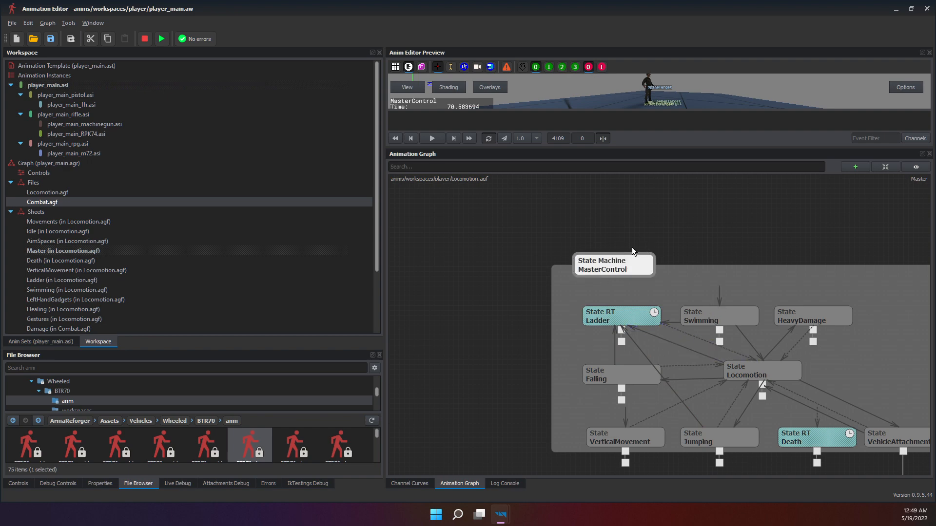
Highlight the incoming and outgoing transitions of the Ladder, Swimming, HeavyDamage and Falling states in turn.
left_click(605, 321)
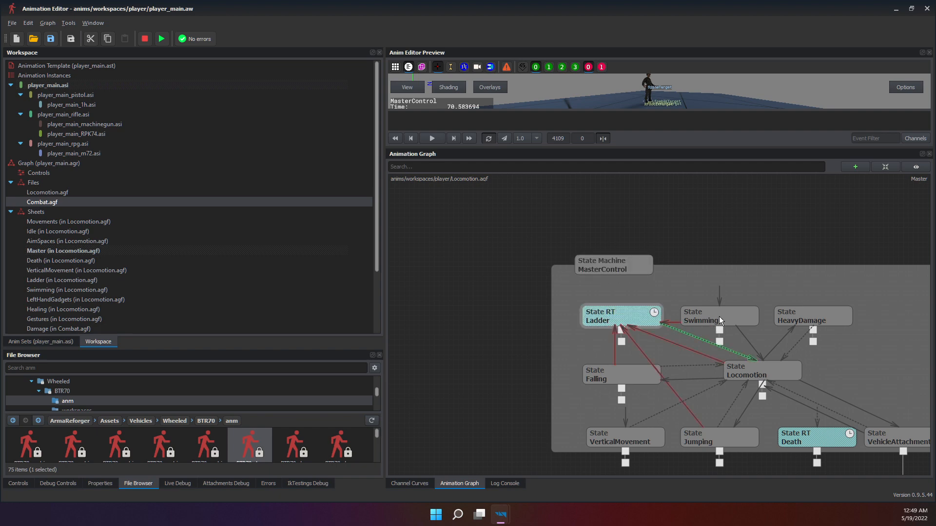
left_click(719, 319)
left_click(800, 320)
left_click(624, 322)
left_click(616, 373)
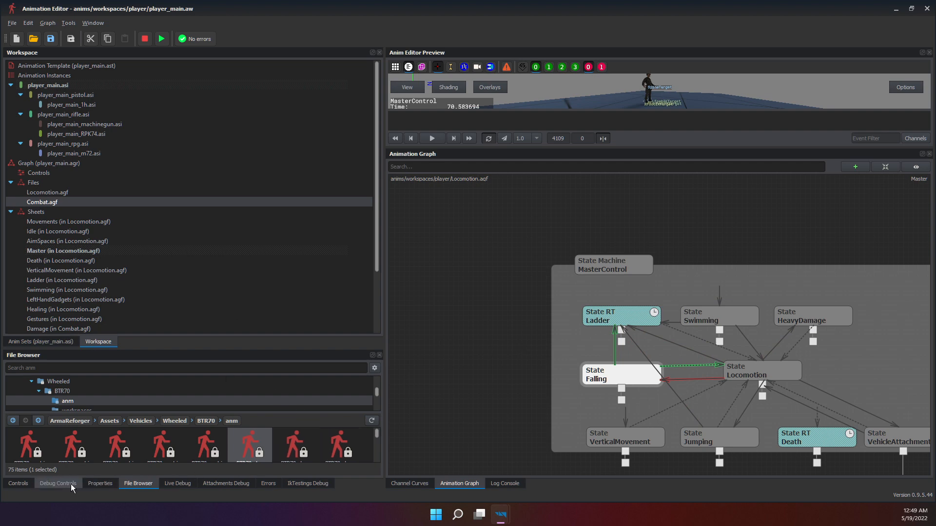
Show the Falling state's properties in an enlarged Properties area, and check its Start Condition and Time Storage.
left_click(97, 484)
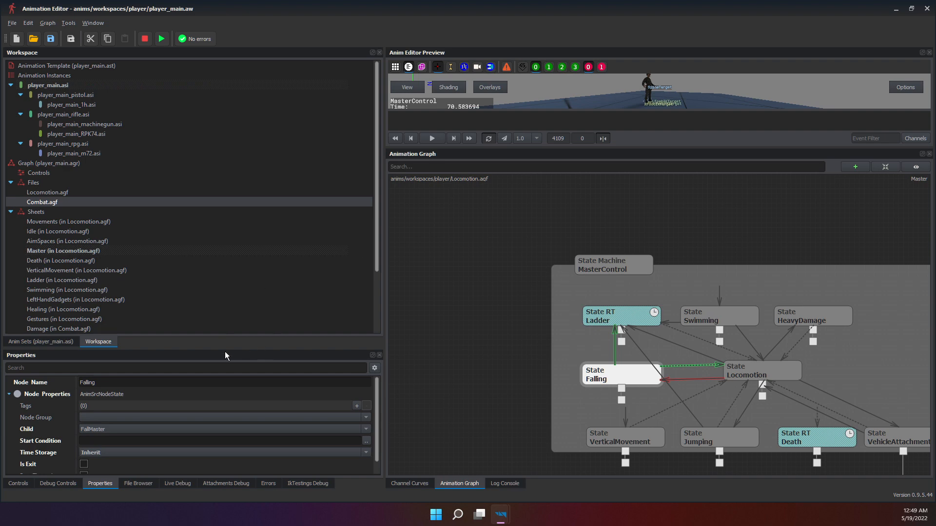
left_click_drag(212, 349, 209, 165)
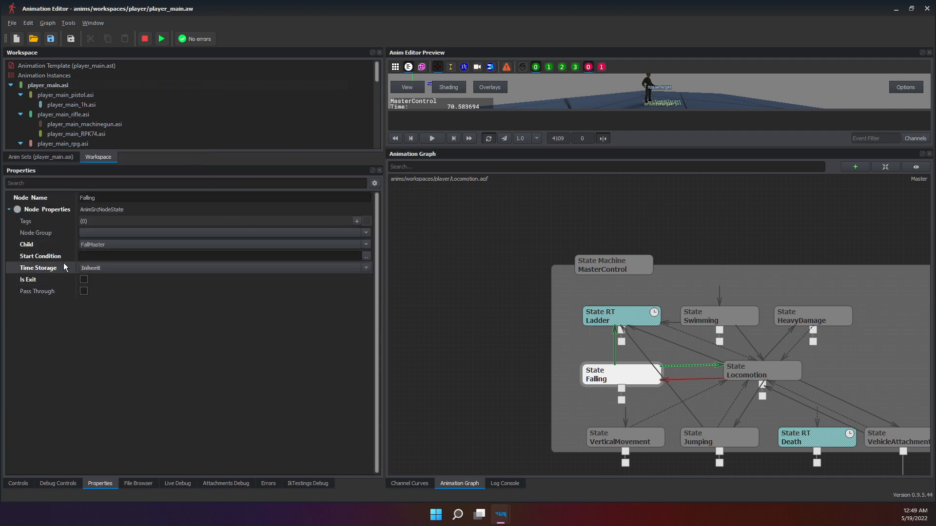
left_click(82, 267)
left_click(100, 257)
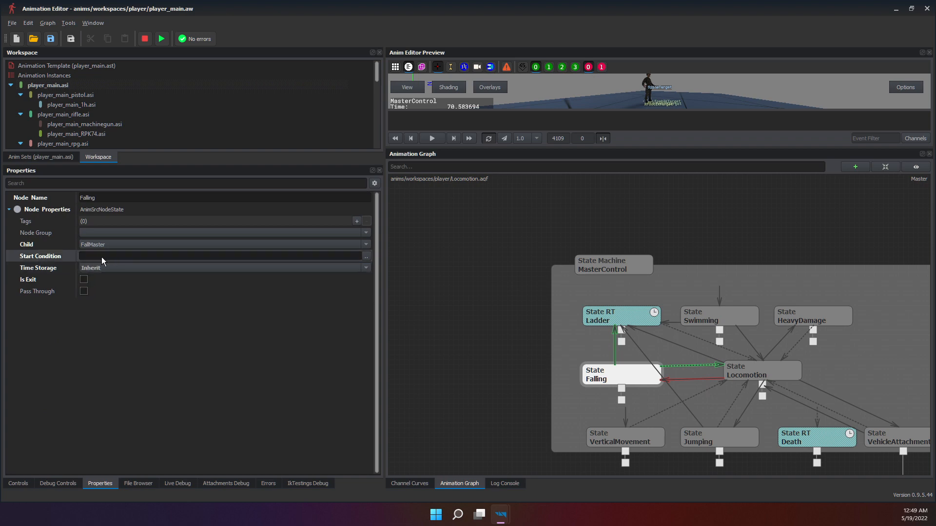
Inspect the node properties of MasterControl's states in turn, from Ladder through Locomotion and VerticalMovement to VehicleAttachment.
left_click(594, 319)
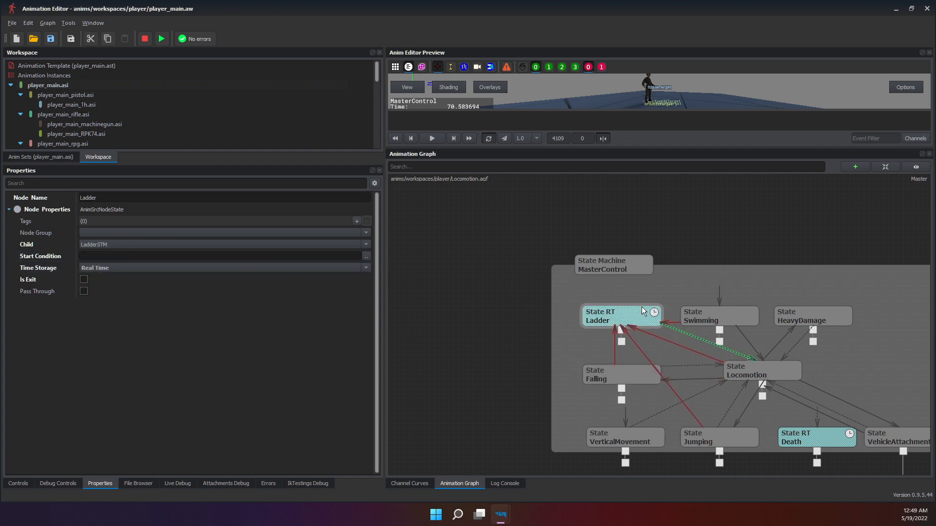
left_click(753, 318)
left_click(809, 325)
left_click(744, 370)
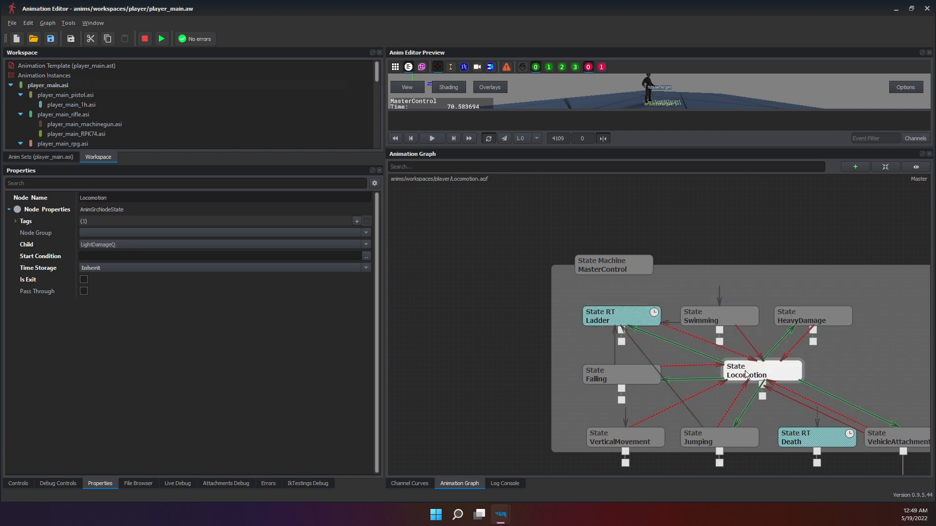
left_click(639, 376)
left_click(637, 435)
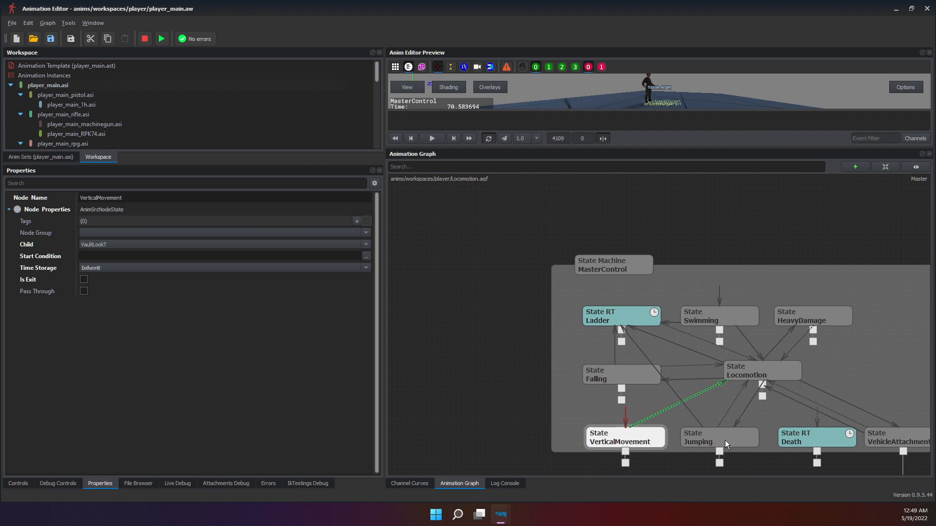
left_click(725, 440)
left_click(831, 438)
left_click(887, 431)
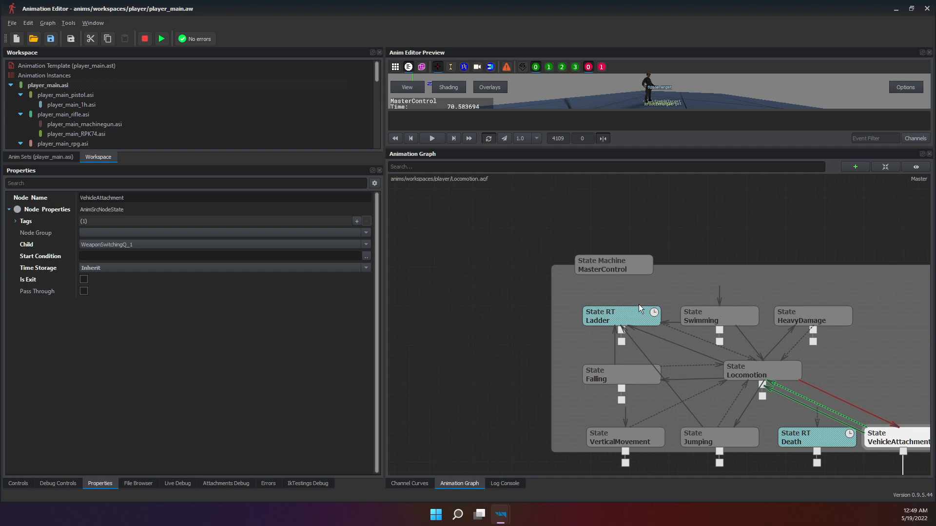
Inspect the properties of MasterControl and of the transitions into Swimming, from VehicleAttachment to Locomotion, and into Death.
left_click(718, 293)
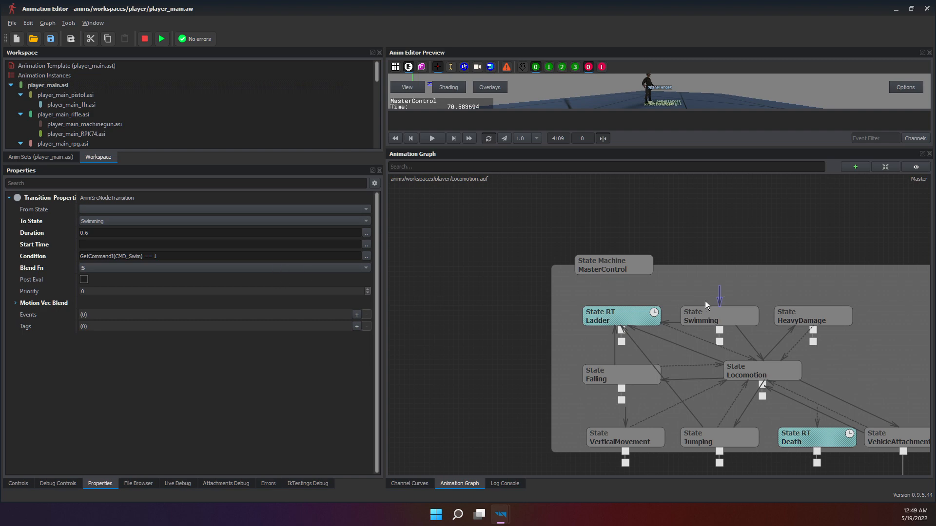
left_click(609, 264)
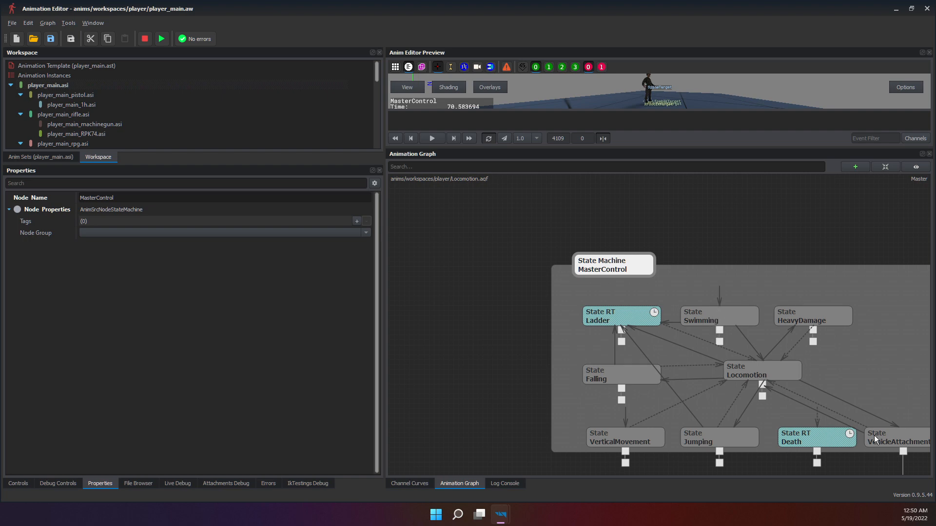
left_click(890, 435)
left_click(861, 433)
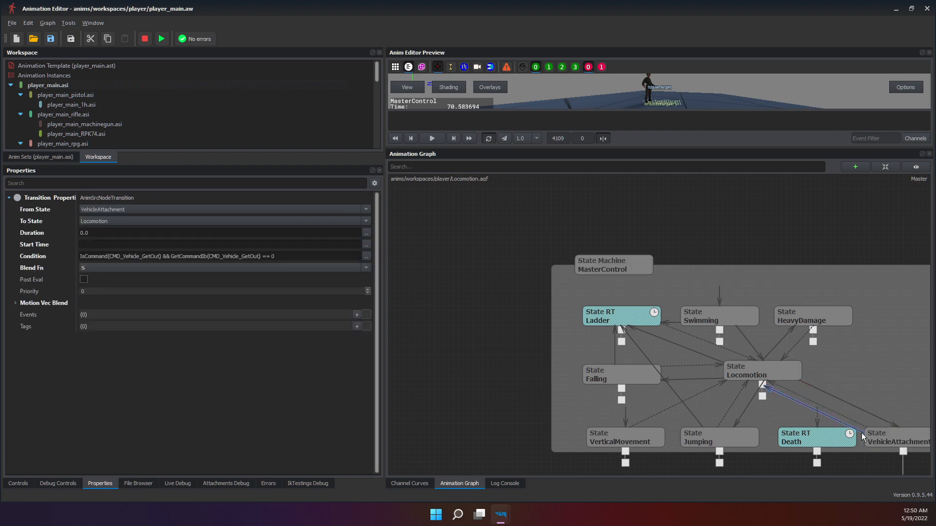
left_click(831, 434)
left_click(817, 418)
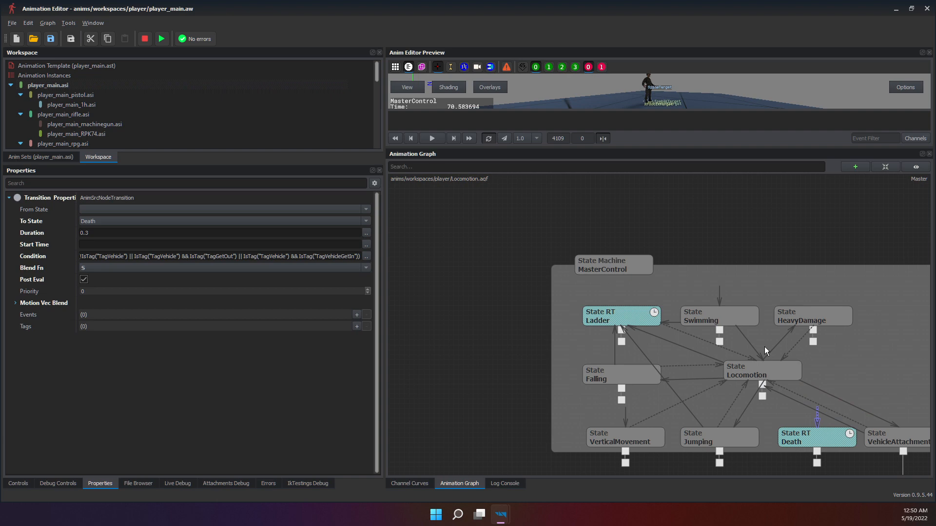
Compare the properties of the transitions that enter Swimming and Death without a source state.
left_click(720, 293)
left_click(815, 417)
left_click(719, 294)
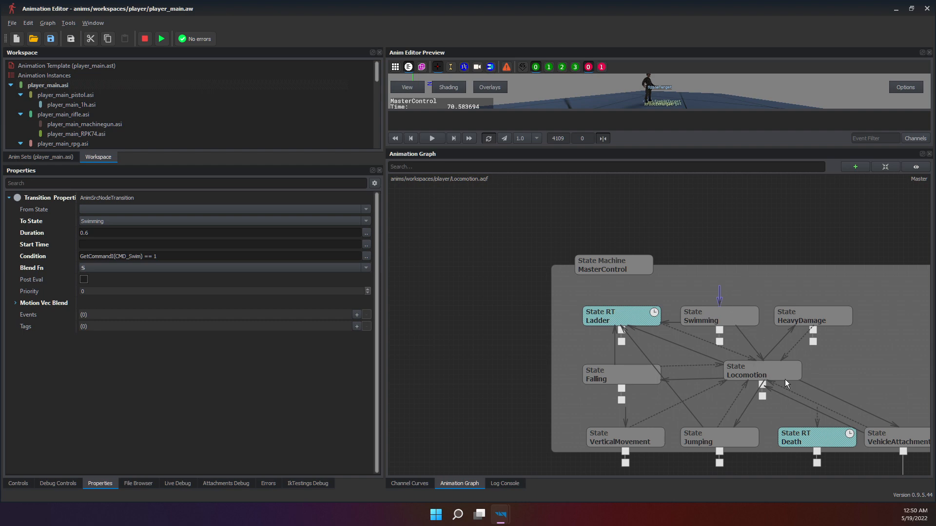
left_click(818, 419)
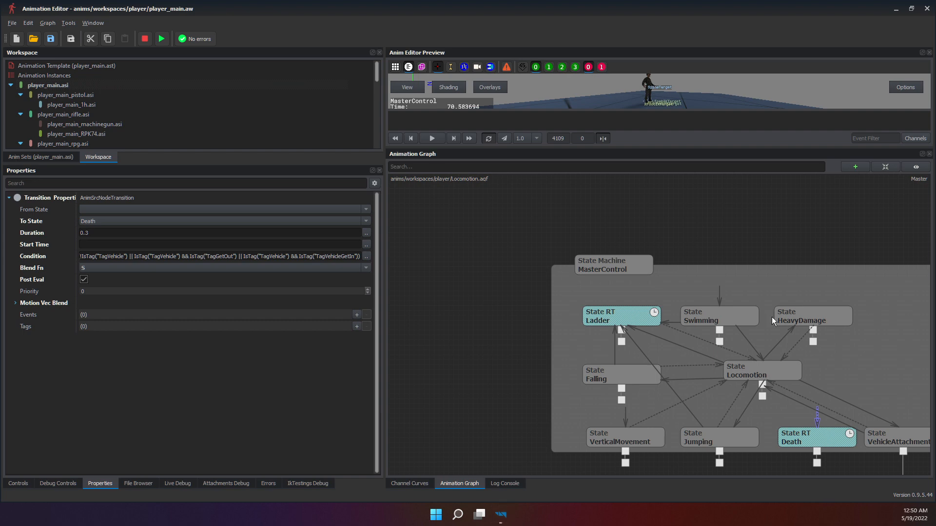
Examine the Condition and Blend Fn properties of the transition into Swimming.
left_click(719, 294)
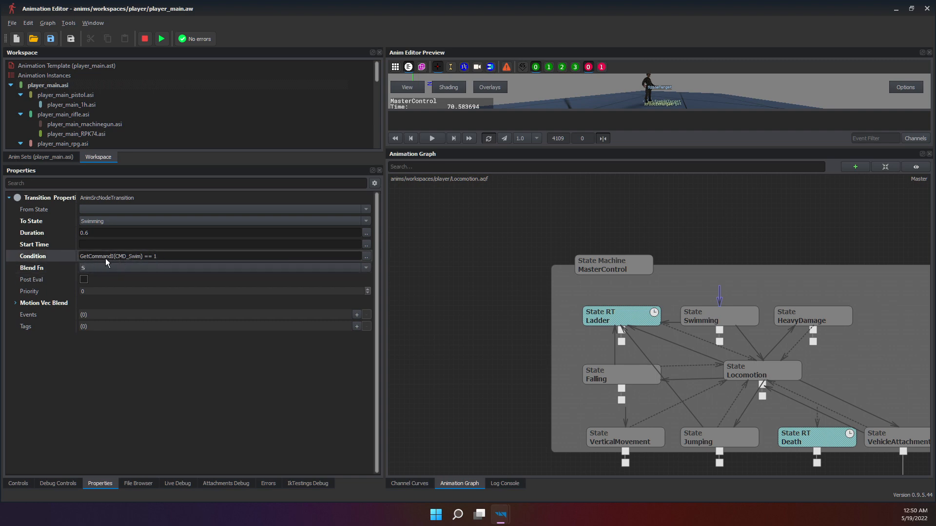
left_click(123, 266)
left_click(28, 266)
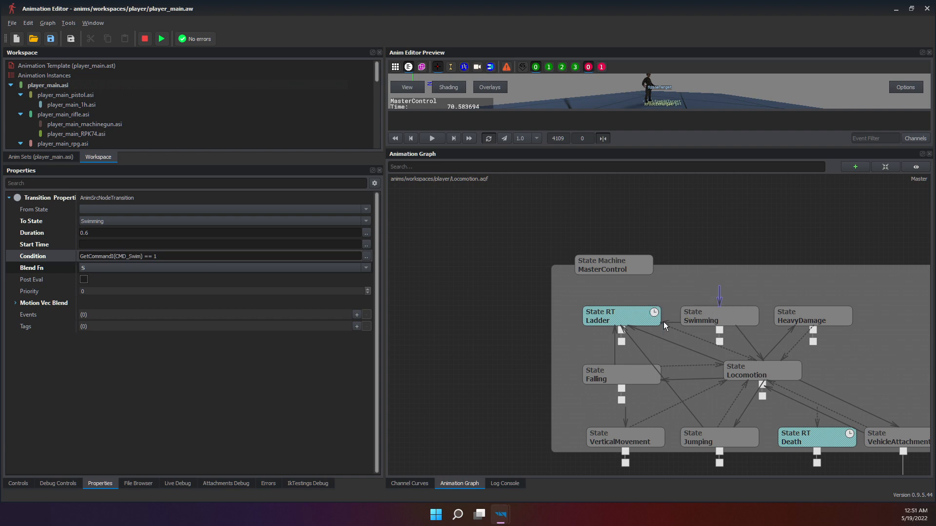
Compare the node properties of MasterControl with those of its Ladder, Swimming and HeavyDamage states.
left_click(720, 302)
left_click(613, 320)
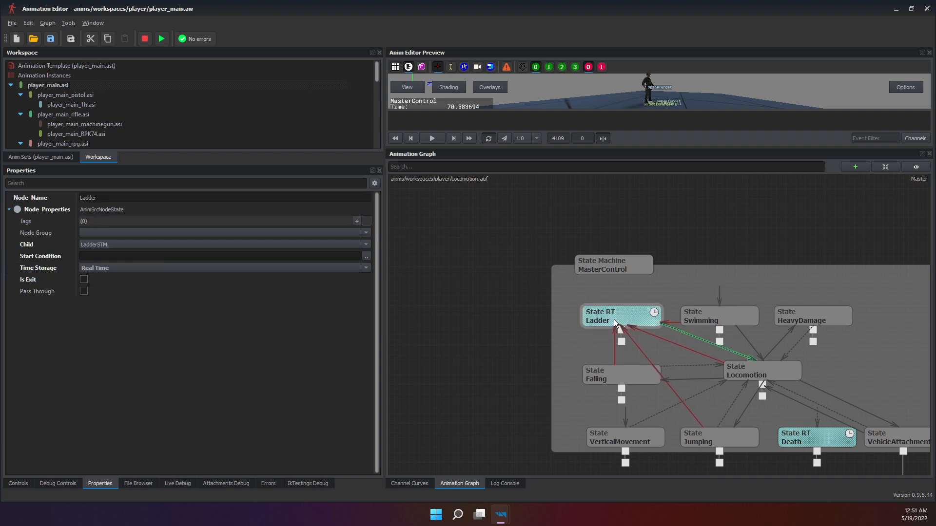
left_click(712, 312)
left_click(618, 319)
left_click(700, 315)
left_click(791, 310)
left_click(623, 322)
left_click(700, 313)
left_click(789, 312)
left_click(610, 314)
left_click(623, 273)
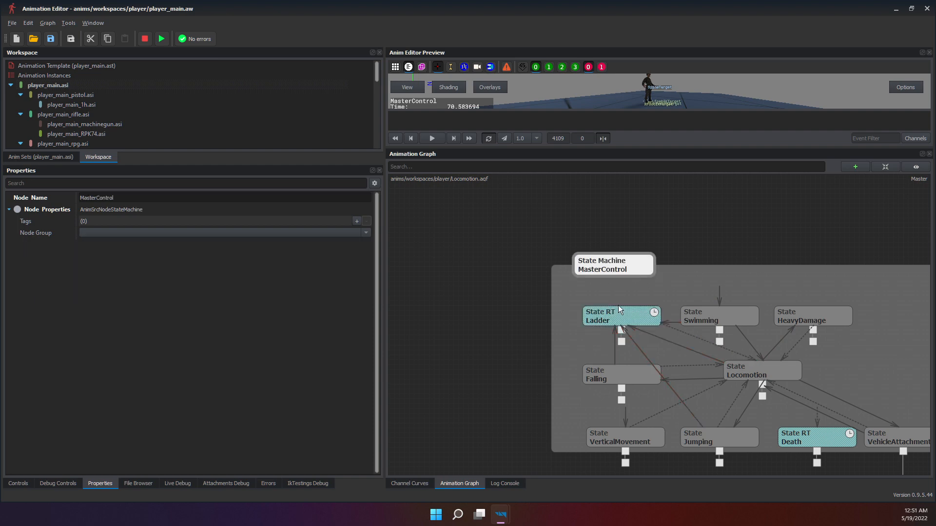
left_click(610, 319)
left_click(742, 316)
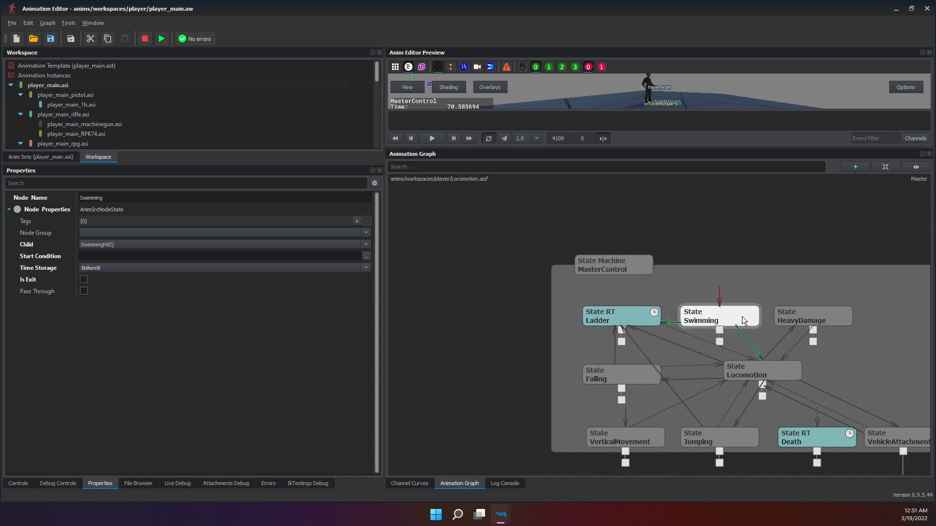
left_click(794, 317)
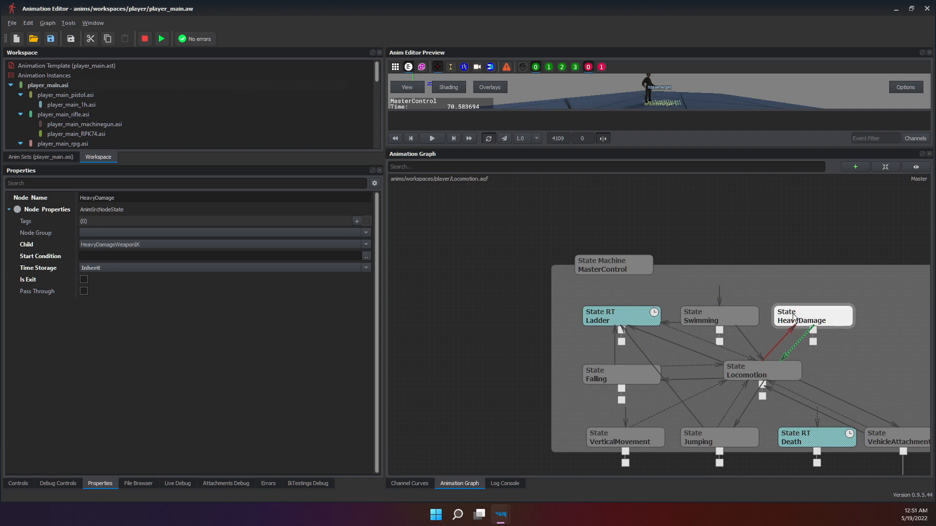
left_click(616, 268)
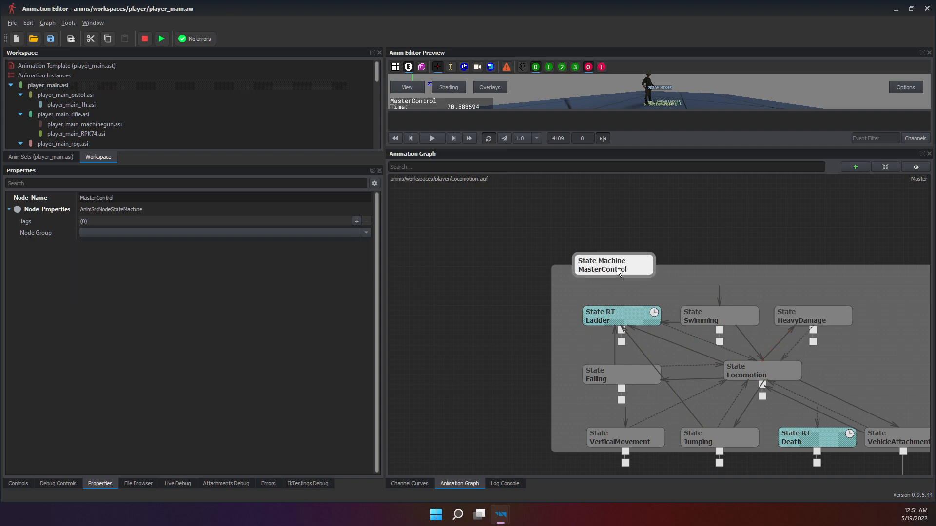
Compare the properties of the transition entering Swimming with those of the Ladder state.
left_click(720, 299)
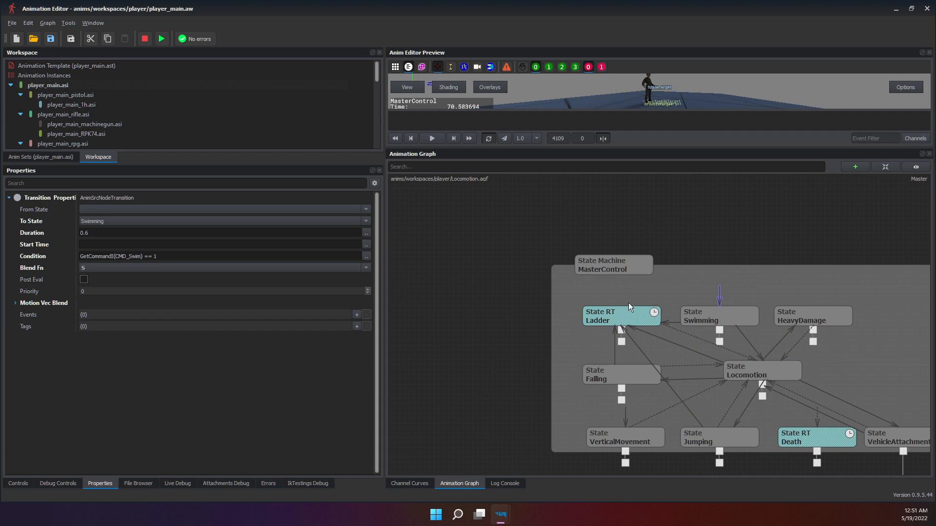
left_click(629, 314)
left_click(716, 298)
left_click(634, 315)
left_click(719, 295)
left_click(640, 315)
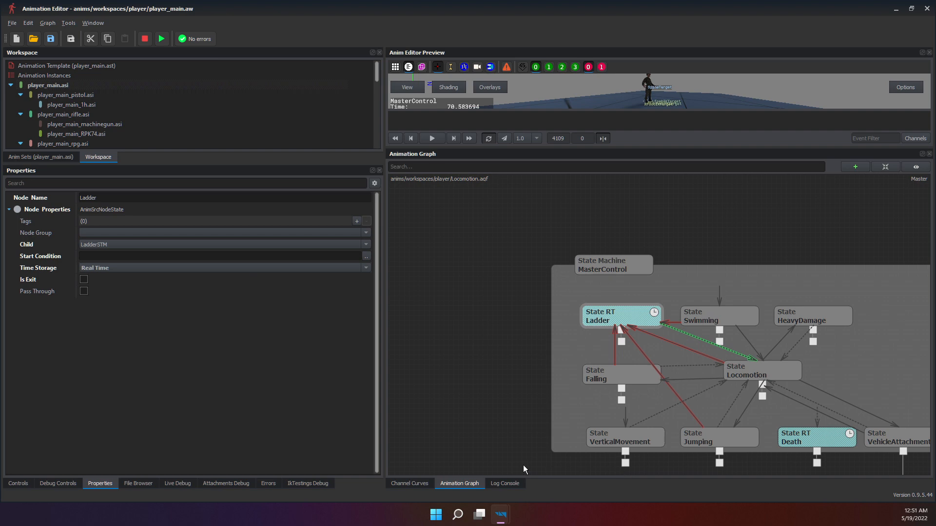
Examine the transition entering Swimming, the Swimming-to-Ladder transition and the Ladder state's properties.
middle_click_drag(579, 447, 525, 339)
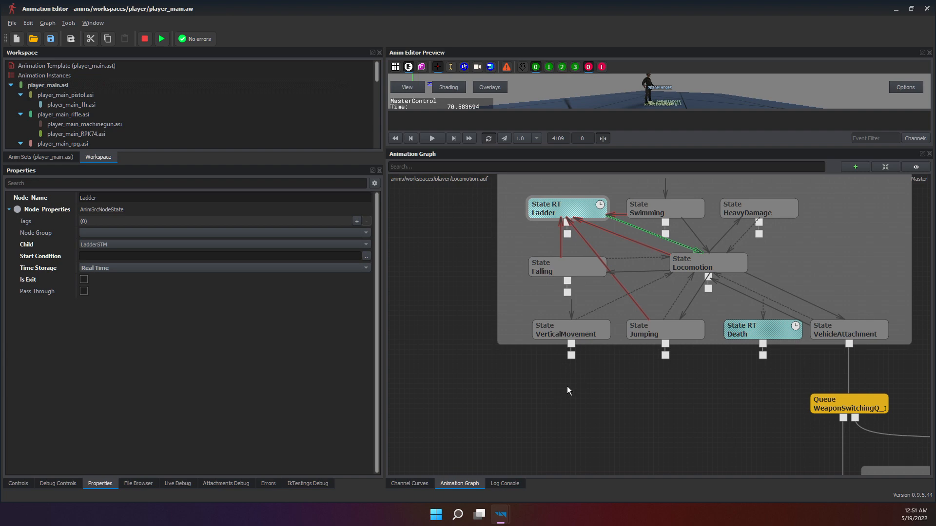
middle_click_drag(567, 390, 558, 432)
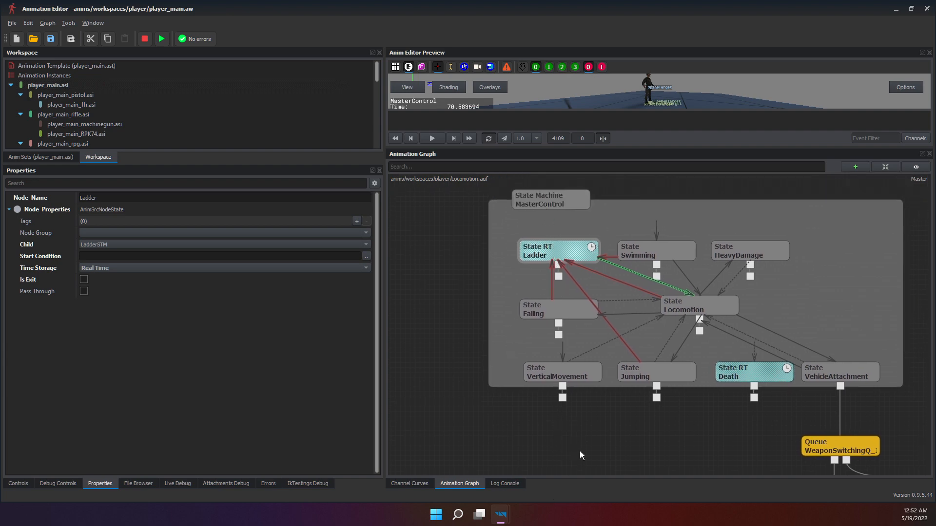
left_click(569, 443)
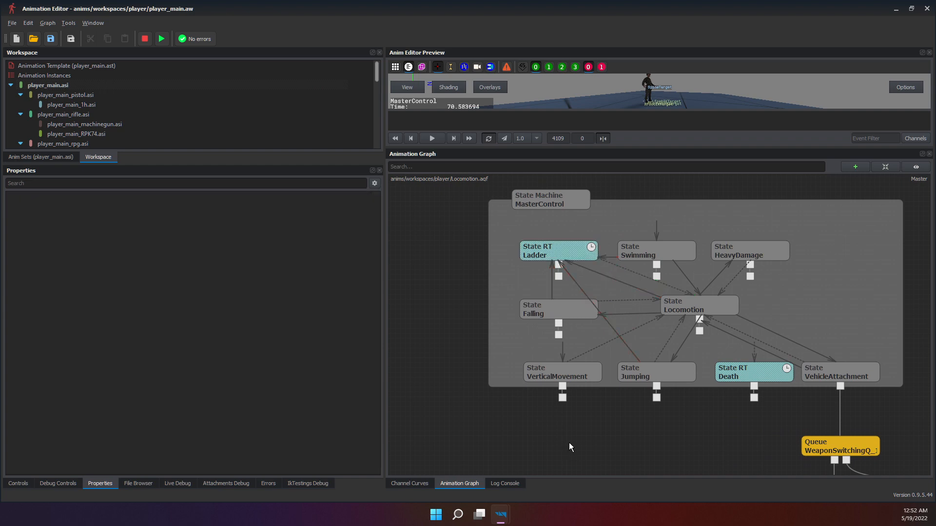
left_click(655, 236)
left_click(654, 235)
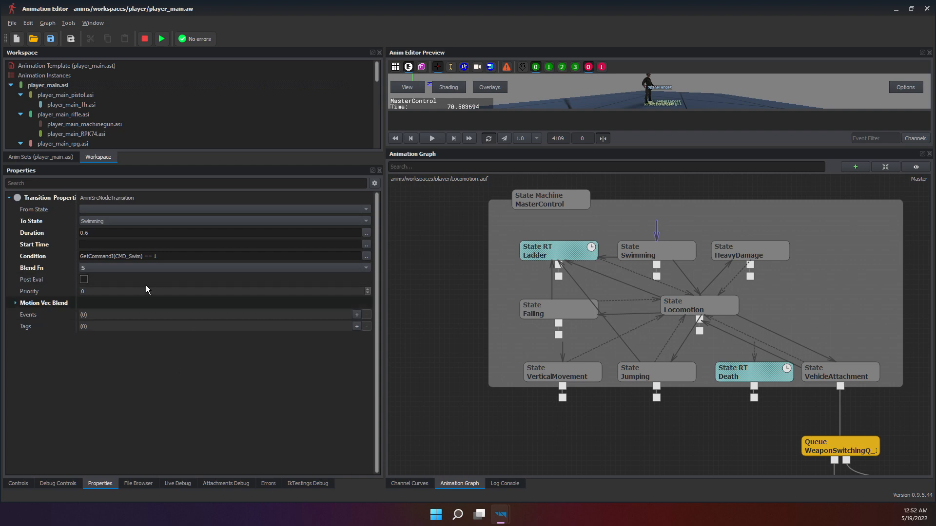
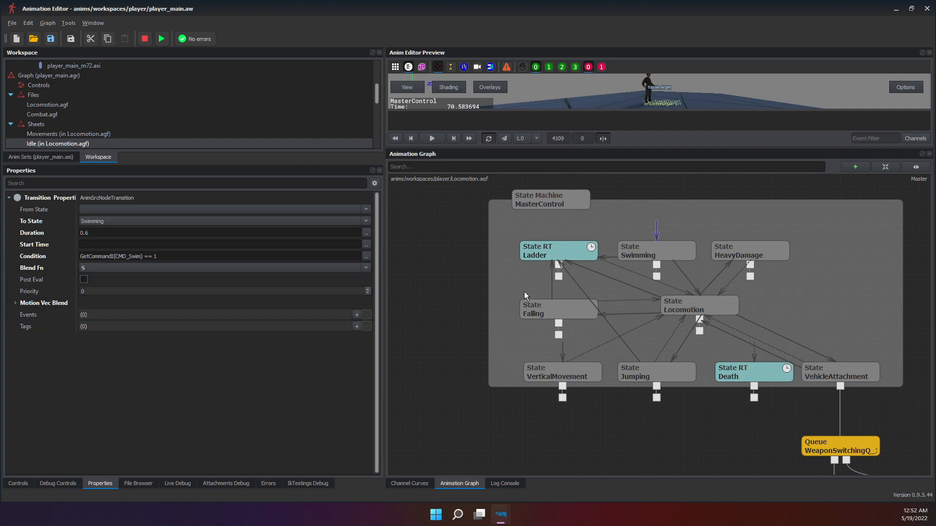
left_click(610, 259)
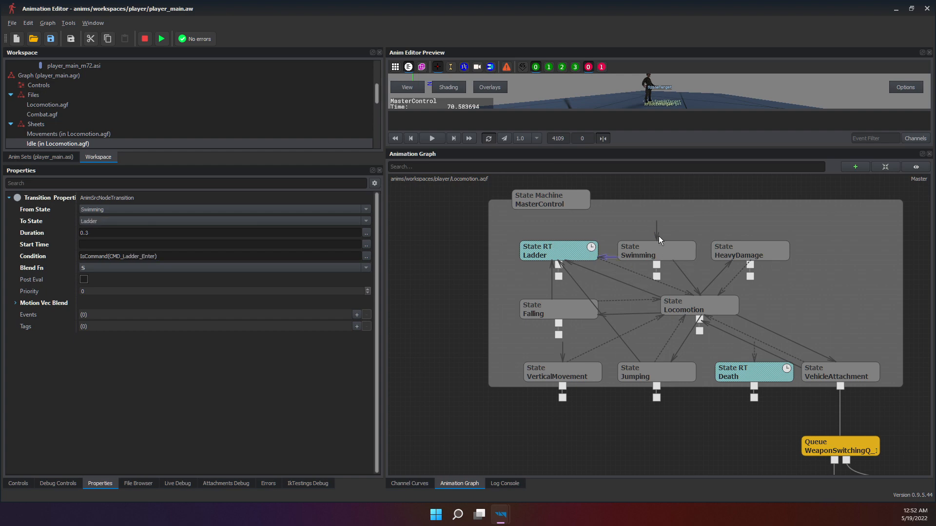
left_click(580, 250)
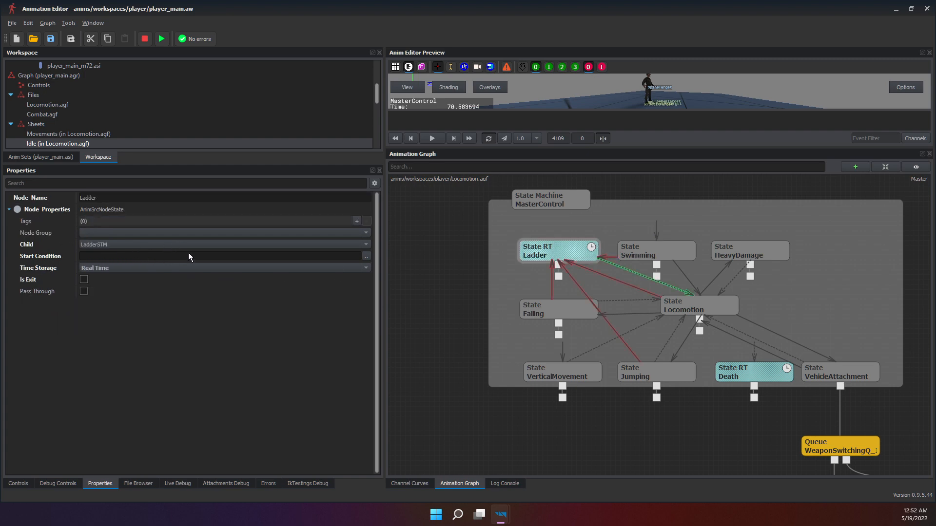
left_click(656, 233)
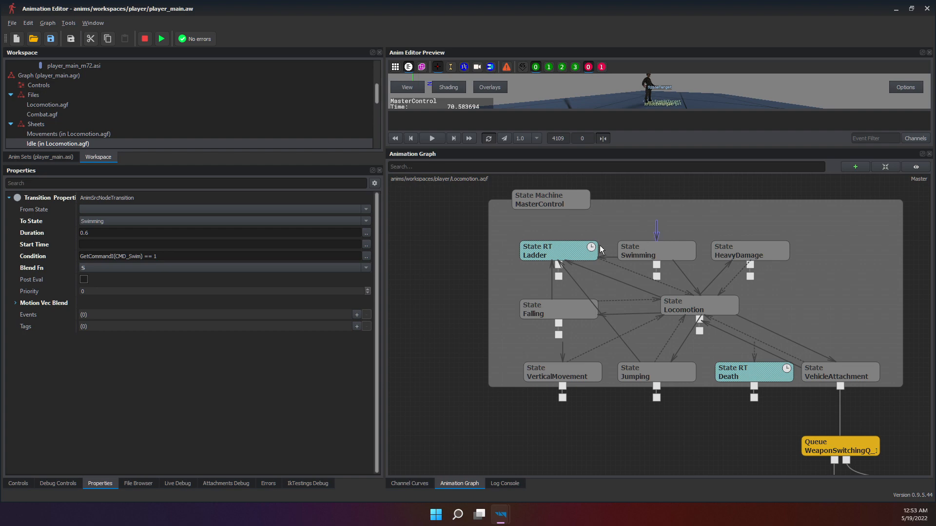
Run the preview from the MasterControl state machine to see which of its states is active.
left_click(554, 195)
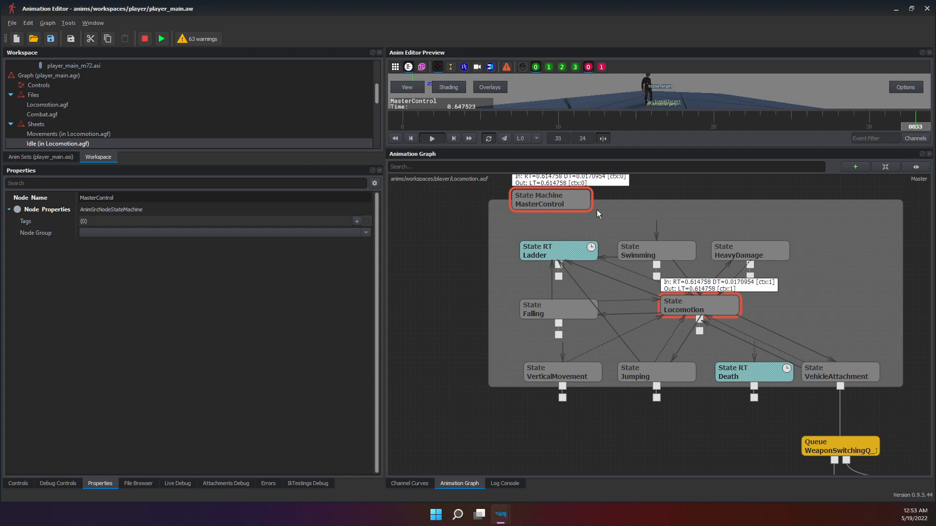
middle_click_drag(595, 319, 632, 271)
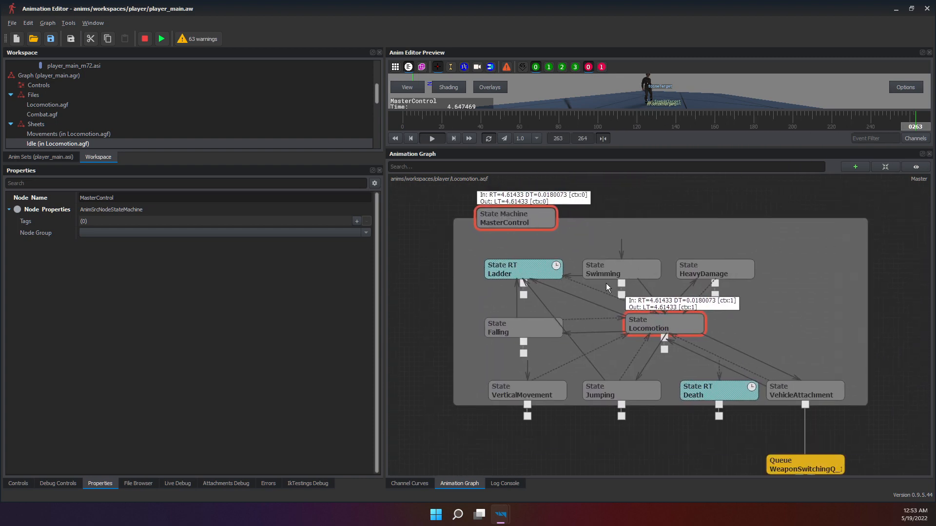
left_click(451, 213)
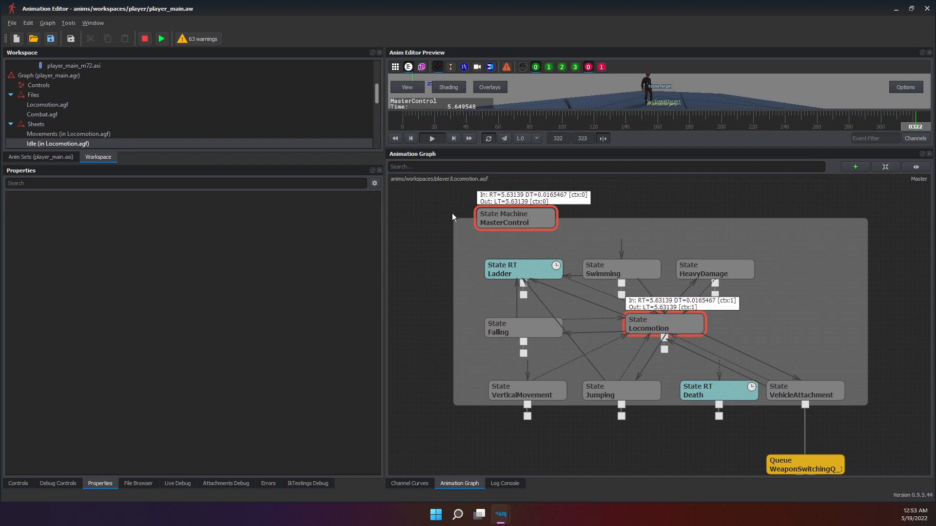
Spread out the state nodes by moving Swimming and HeavyDamage up and to the right and Locomotion further right.
left_click(660, 322)
middle_click_drag(664, 320, 631, 318)
left_click_drag(634, 324, 616, 323)
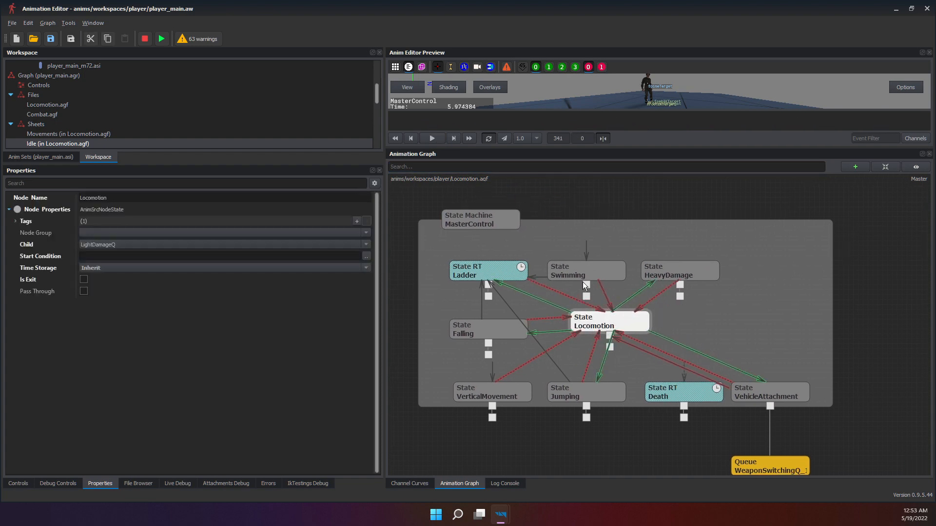
scroll(557, 247, "up", 3)
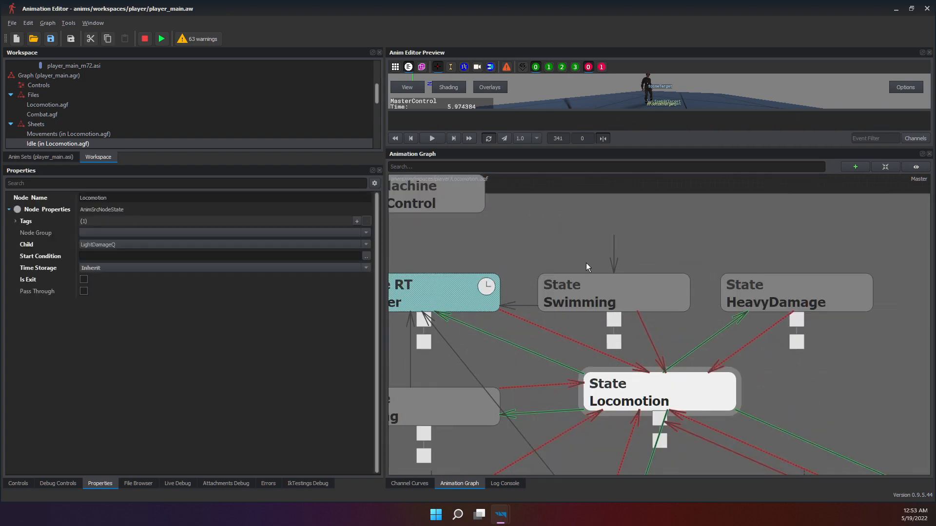
left_click_drag(602, 289, 623, 253)
mouse_move(678, 381)
left_mouse_down()
mouse_move(625, 306)
mouse_move(664, 377)
left_mouse_up()
left_click_drag(747, 297, 816, 267)
left_click_drag(636, 386, 735, 363)
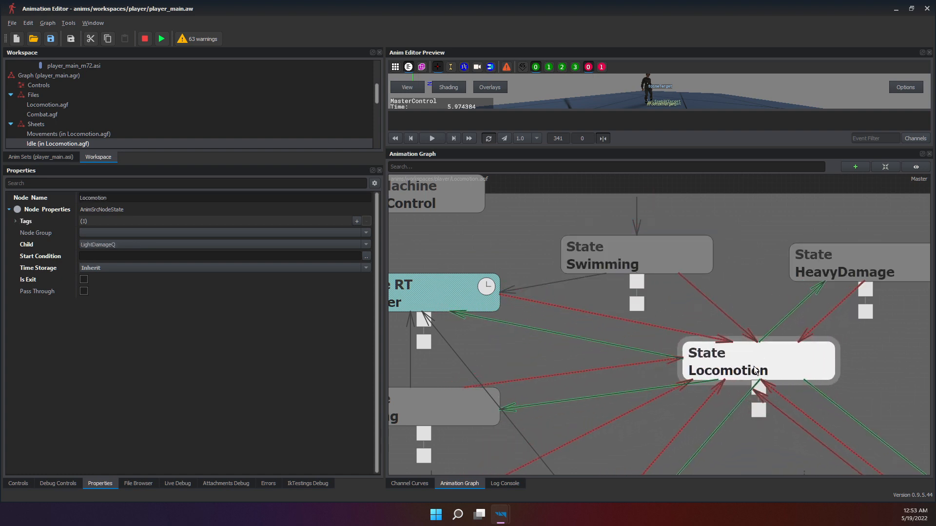
Shift the Ladder and VerticalMovement states slightly up and left, and bring Locomotion back toward the middle of MasterControl.
left_click(466, 312)
mouse_move(467, 299)
left_mouse_down()
mouse_move(522, 248)
mouse_move(452, 290)
left_mouse_up()
scroll(522, 255, "down", 3)
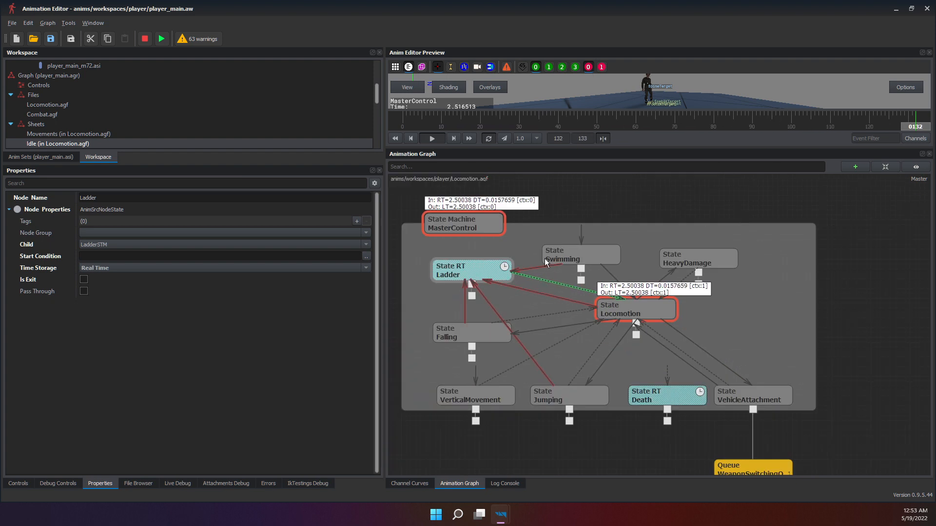
left_click(606, 182)
left_click_drag(469, 400, 457, 396)
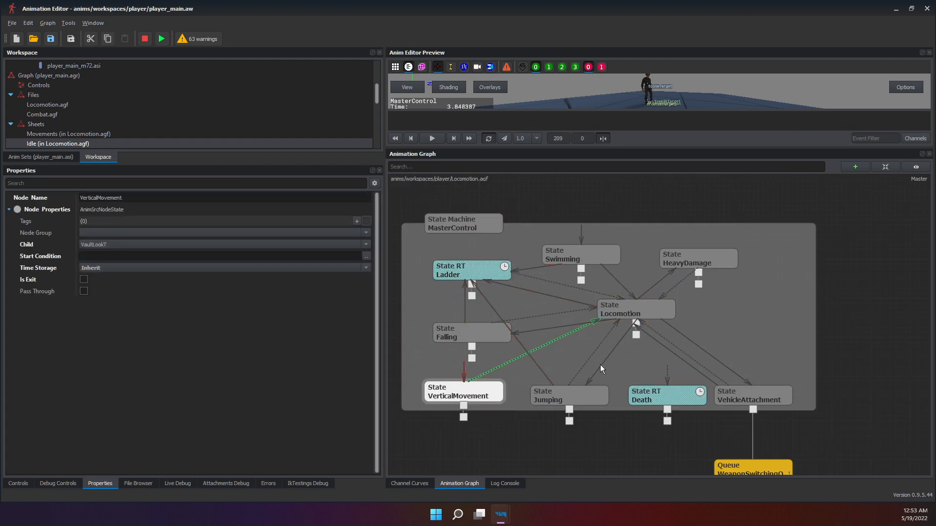
left_click_drag(625, 315, 587, 328)
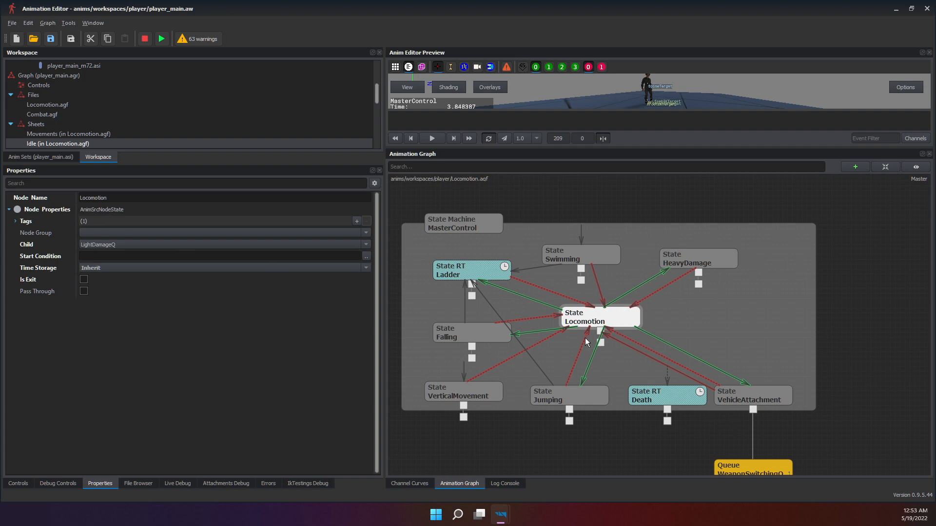
mouse_move(587, 325)
left_mouse_down()
mouse_move(575, 308)
mouse_move(606, 318)
mouse_move(591, 337)
mouse_move(581, 327)
left_mouse_up()
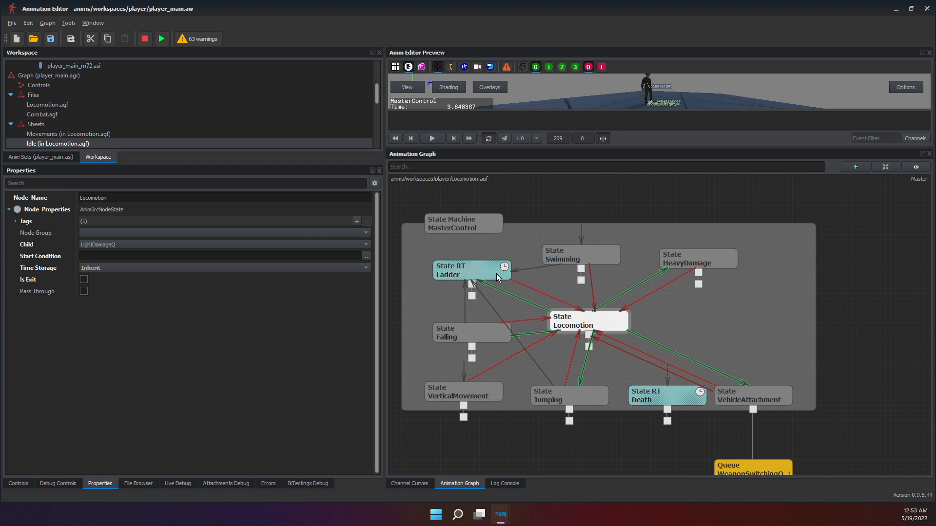
Check the incoming and outgoing transitions of Swimming, HeavyDamage, VehicleAttachment, Death, Jumping, VerticalMovement, Falling and Locomotion in turn.
left_click(595, 259)
left_click(729, 261)
left_click(743, 396)
left_click(680, 401)
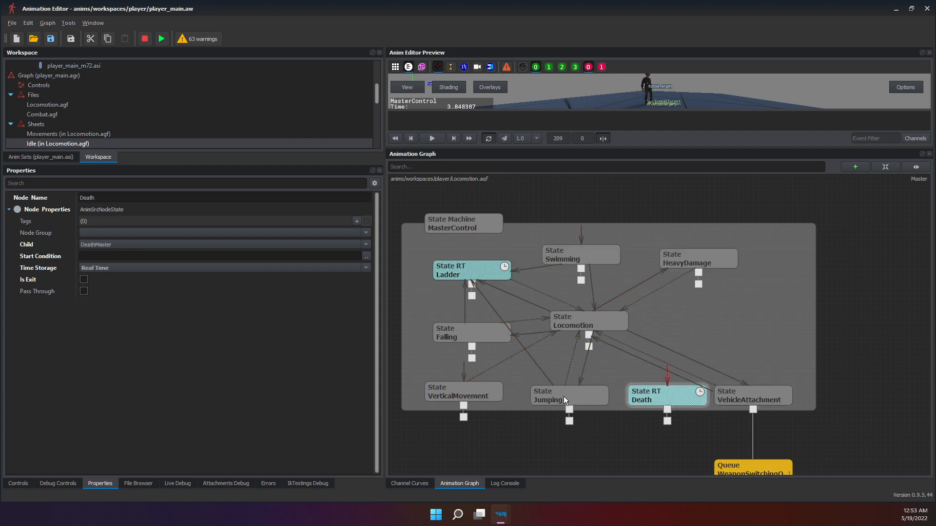
left_click(564, 396)
left_click(465, 389)
left_click(490, 335)
left_click(560, 322)
Move the Swimming state slightly down and the Locomotion state down and to the right.
left_click_drag(579, 261, 581, 277)
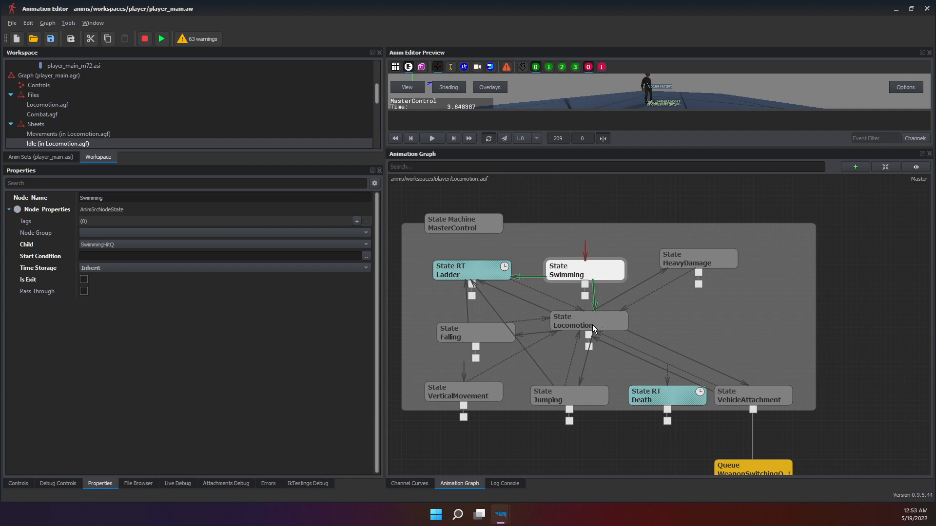
mouse_move(592, 325)
left_mouse_down()
mouse_move(629, 333)
mouse_move(607, 335)
left_mouse_up()
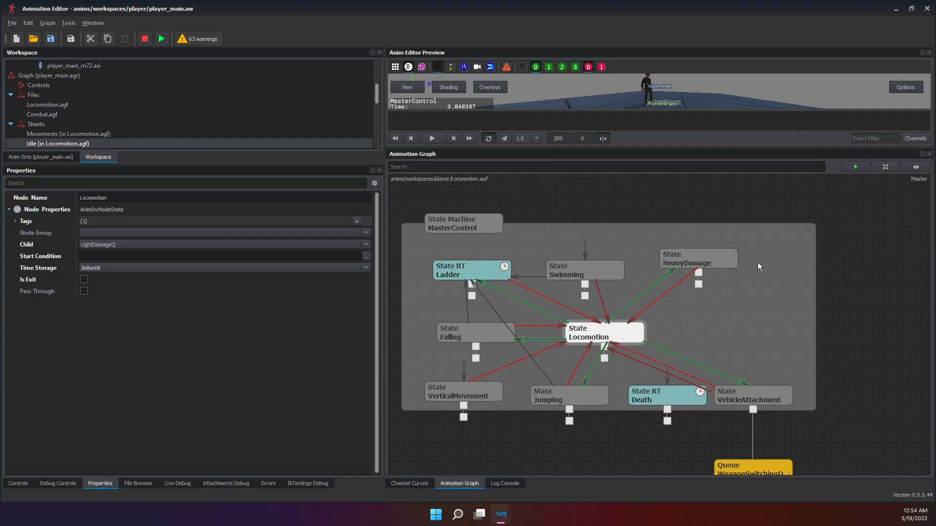
Preview MasterControl again and inspect the transition entering Swimming while the preview runs.
left_click(585, 254)
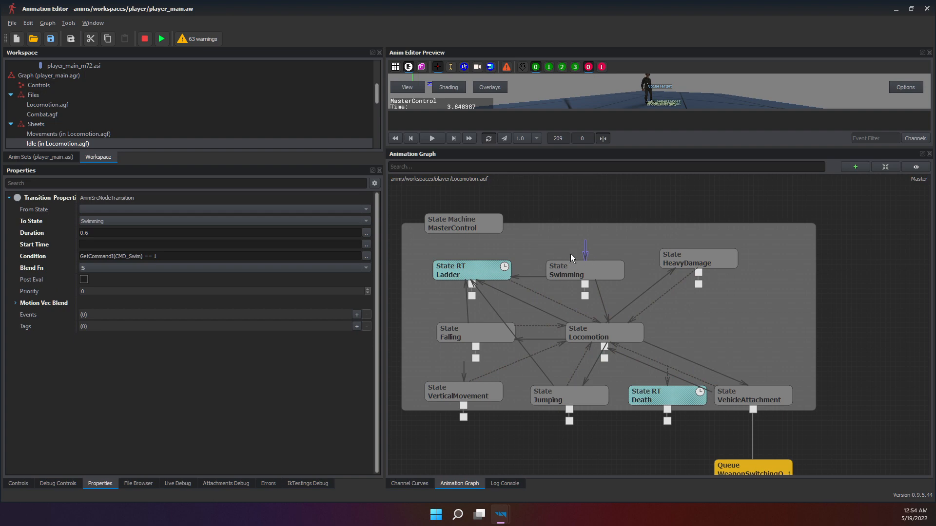
left_click(594, 334)
left_click(494, 241)
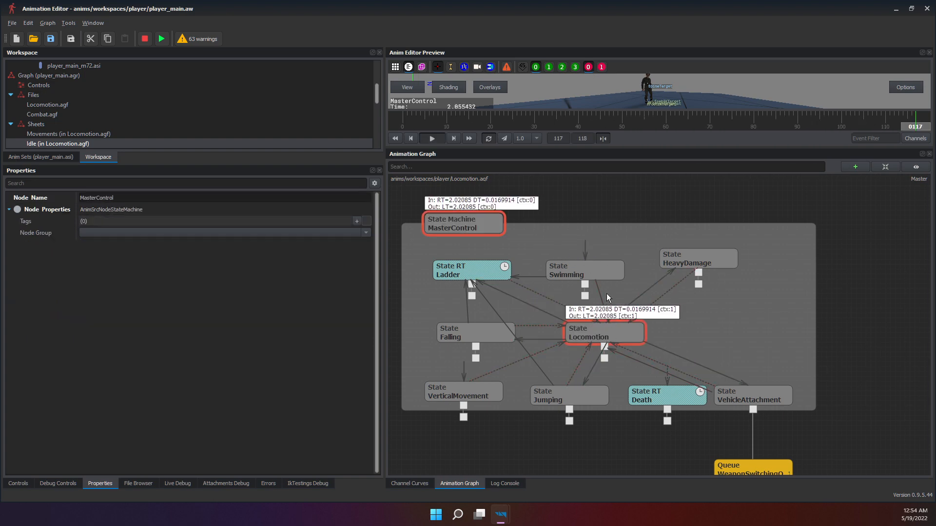
left_click(586, 254)
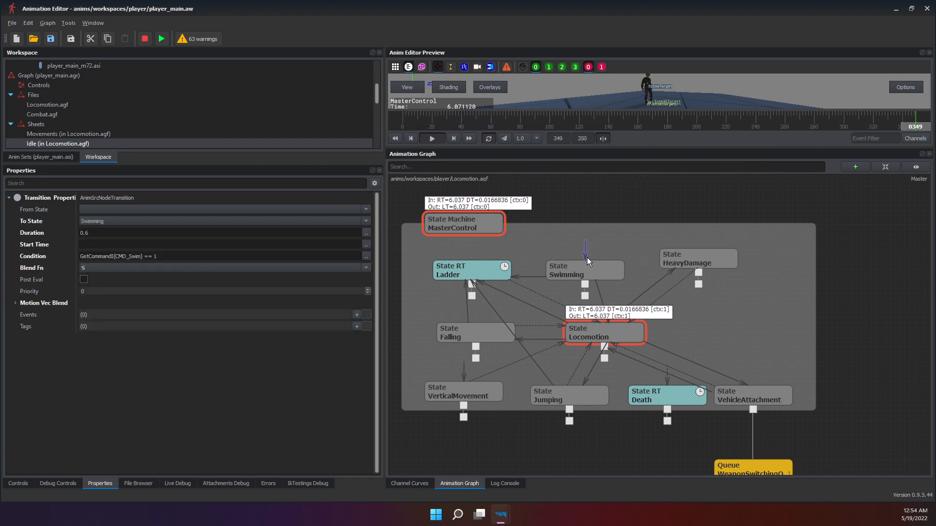
Nudge the Swimming state up away from Locomotion and review the properties of the transition entering it.
left_click_drag(585, 266, 584, 258)
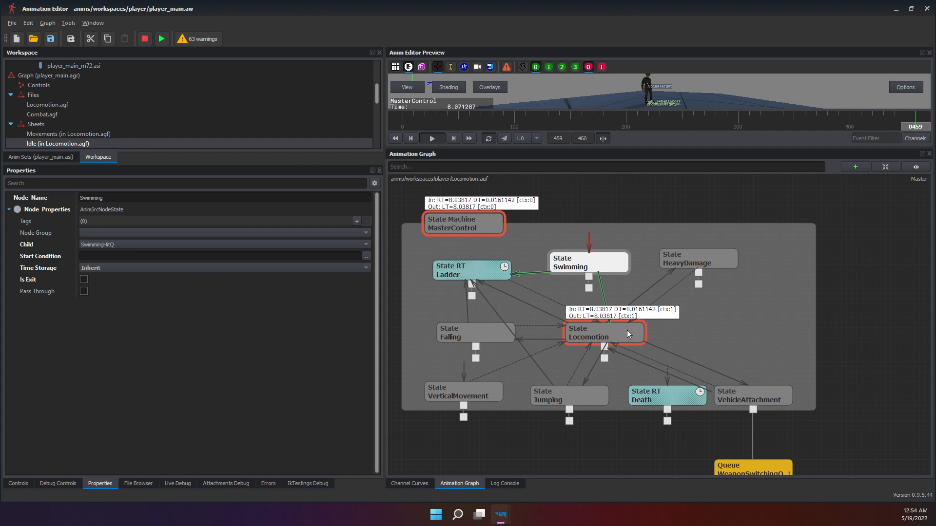
scroll(624, 308, "up", 3)
scroll(590, 317, "up", 2)
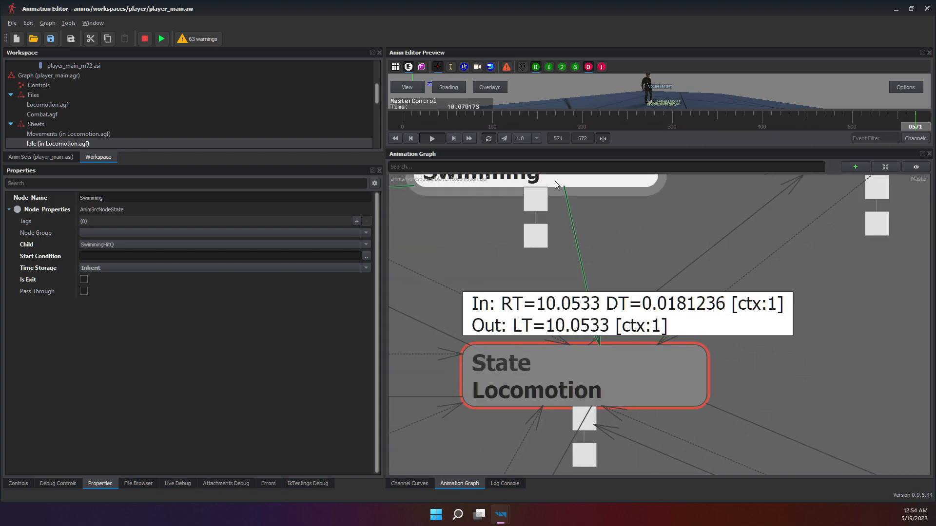
scroll(623, 370, "down", 4)
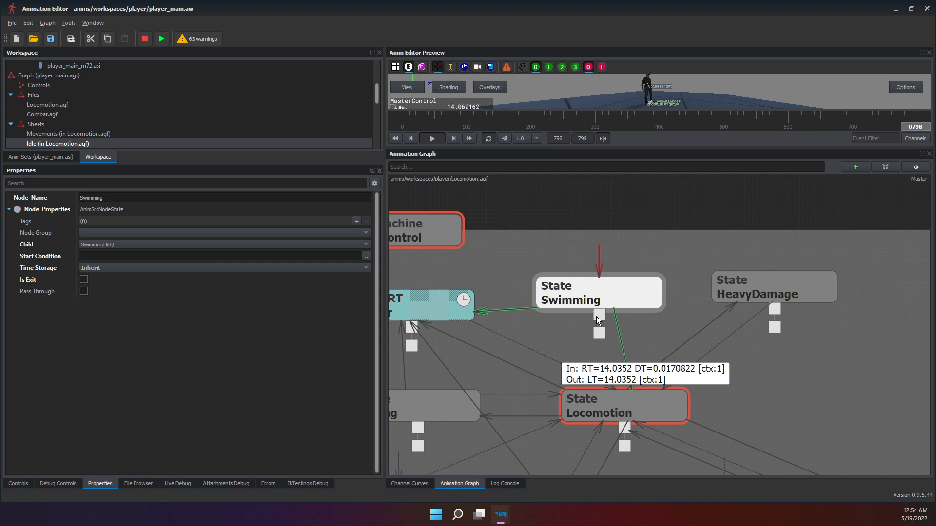
left_click(599, 263)
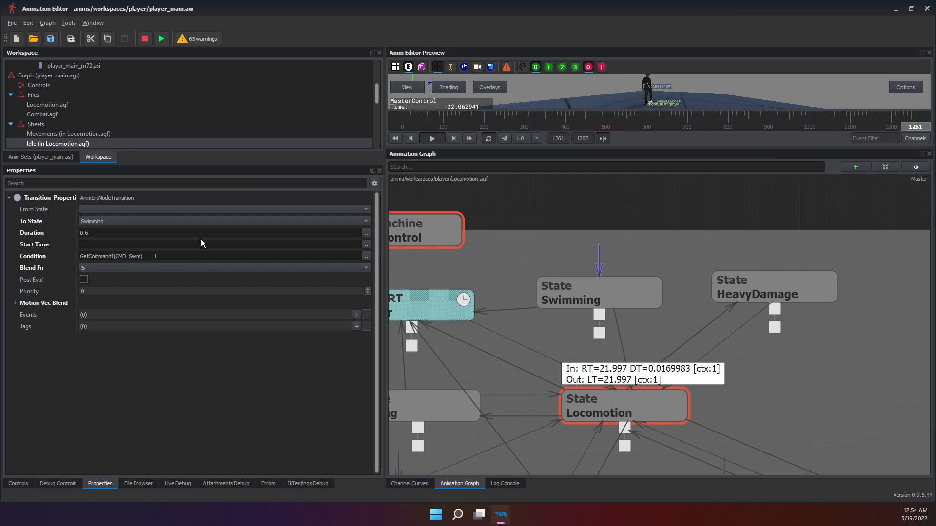
Browse the graph's control variables and commands, widen the name column, and filter the controls by CMD_S.
left_click(18, 484)
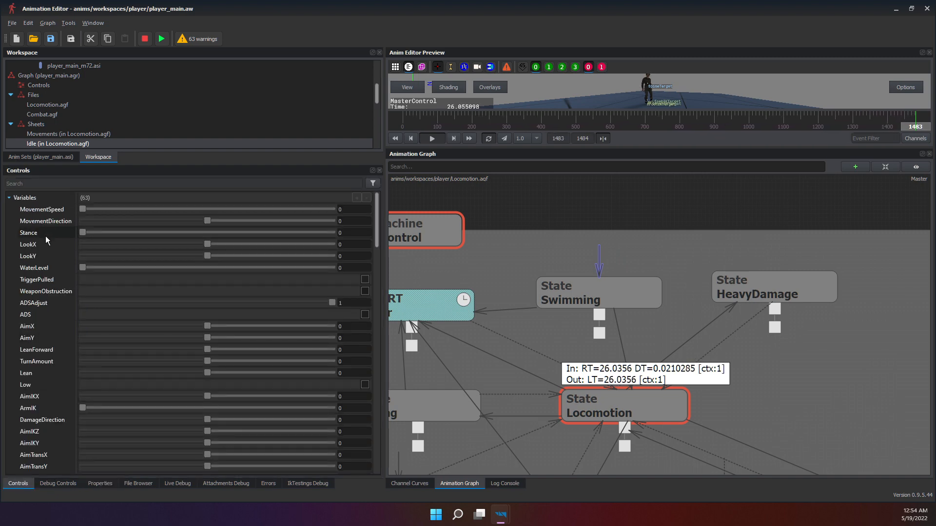
scroll(49, 313, "down", 15)
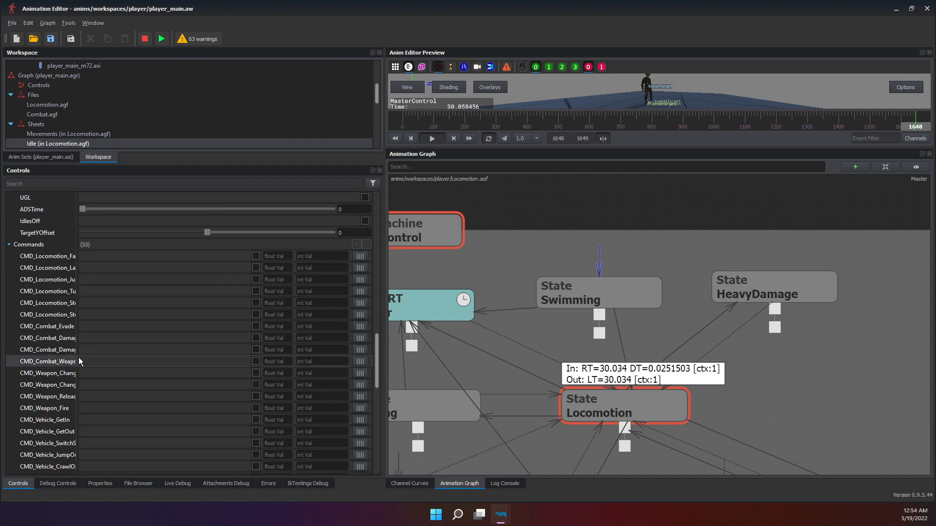
left_click_drag(78, 358, 167, 353)
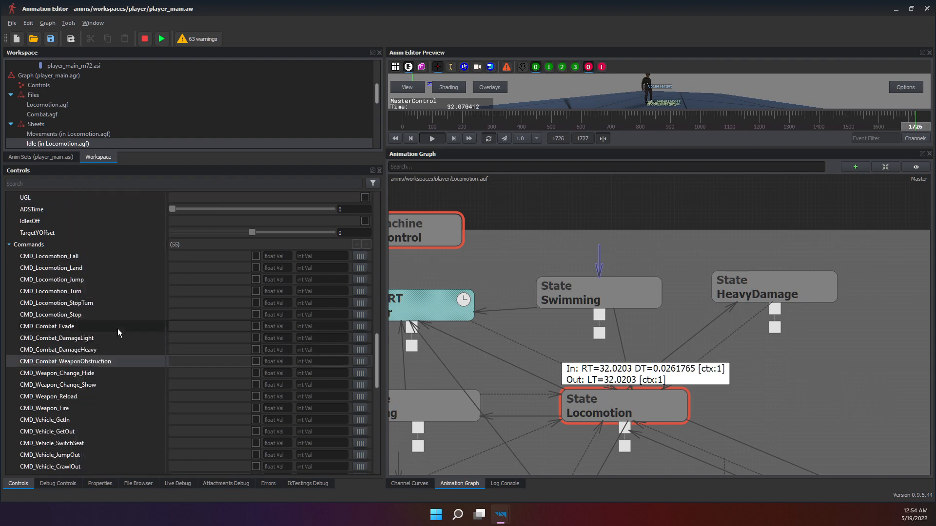
scroll(117, 329, "down", 6)
scroll(118, 329, "down", 6)
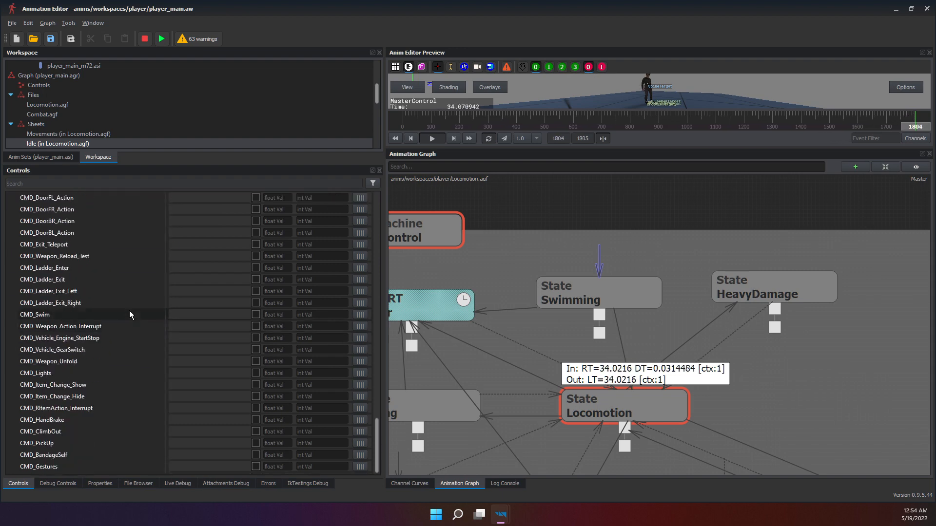
left_click(118, 186)
type("c")
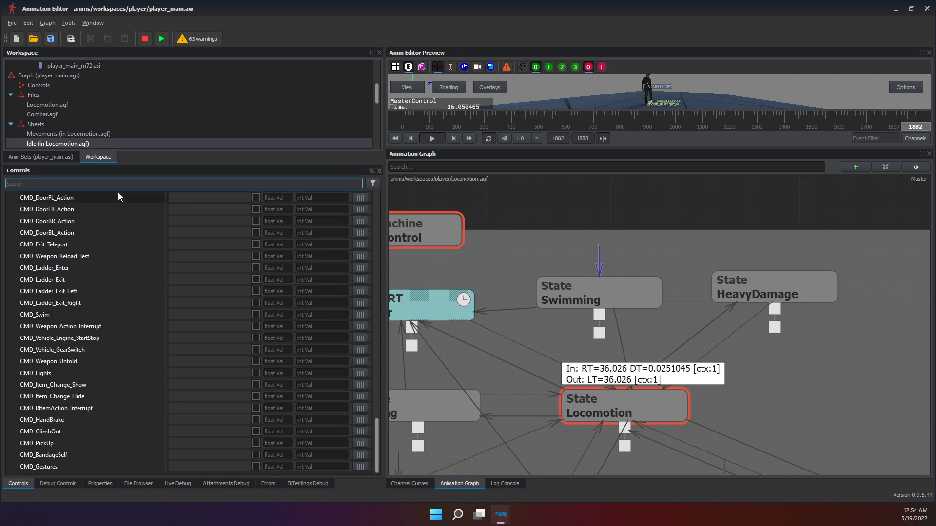
type("MD_S")
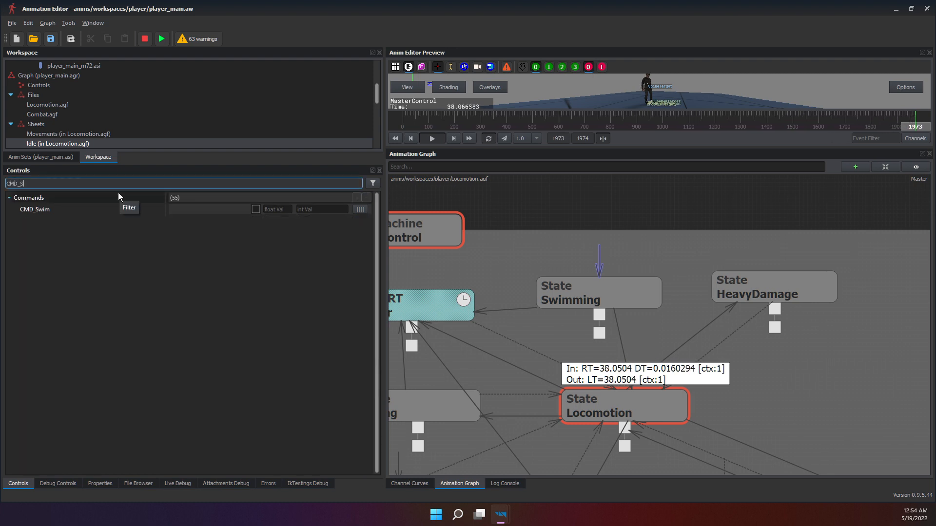
Set the integer value of the CMD_Swim command to 1.
left_click(147, 210)
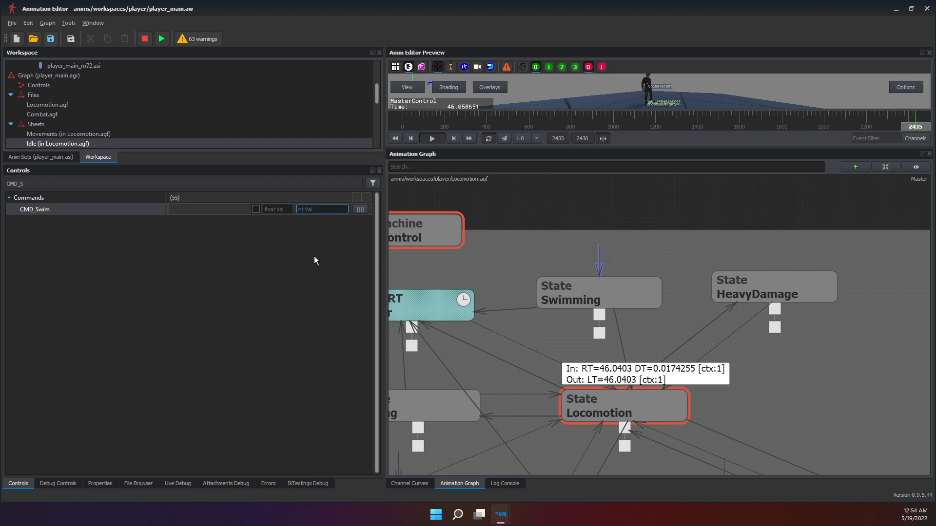
right_click(315, 209)
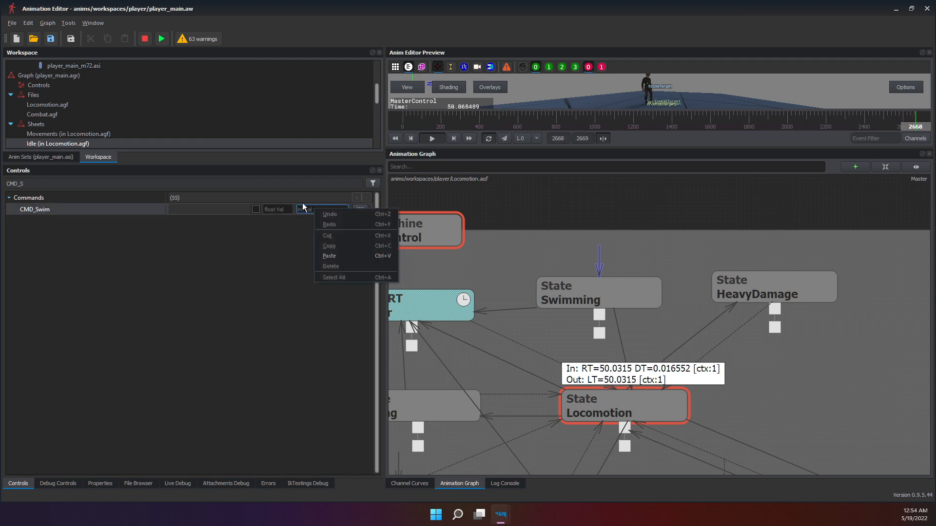
left_click(303, 207)
type("1")
key("Return")
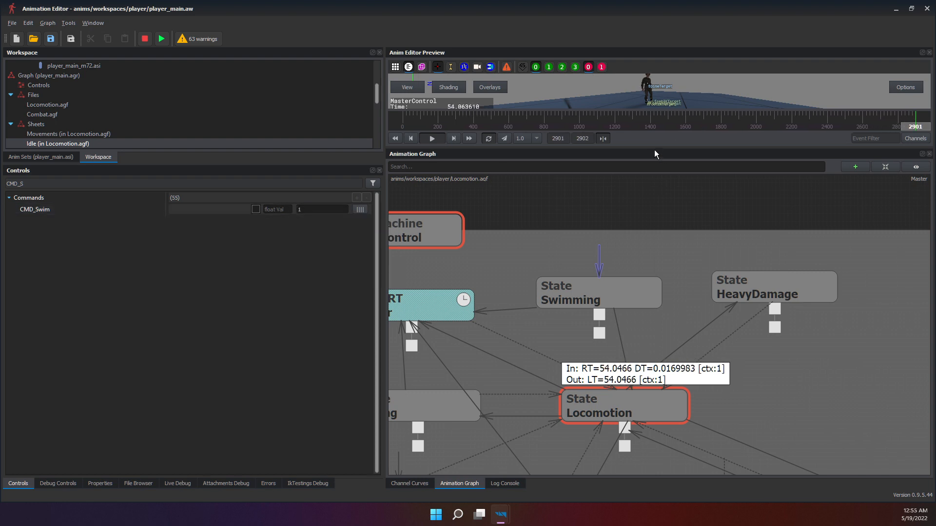
Enlarge the character preview above the animation graph and trigger the CMD_Swim command in the running preview.
left_click_drag(655, 151, 649, 276)
scroll(636, 373, "down", 3)
middle_click_drag(642, 390, 672, 353)
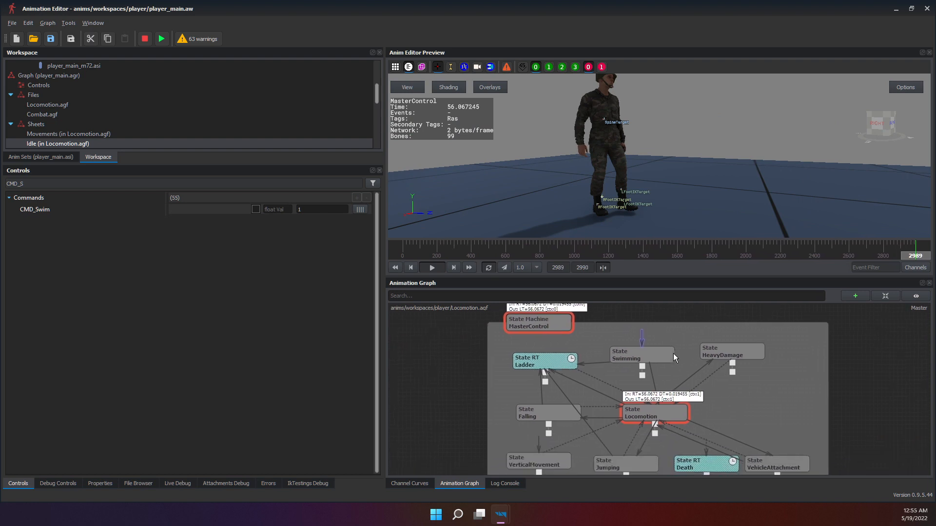
left_click(256, 208)
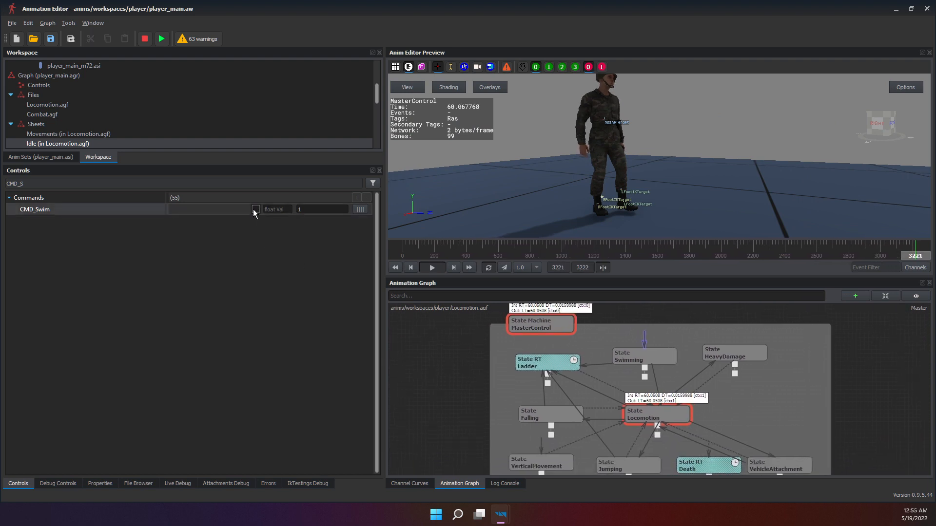
left_click(259, 210)
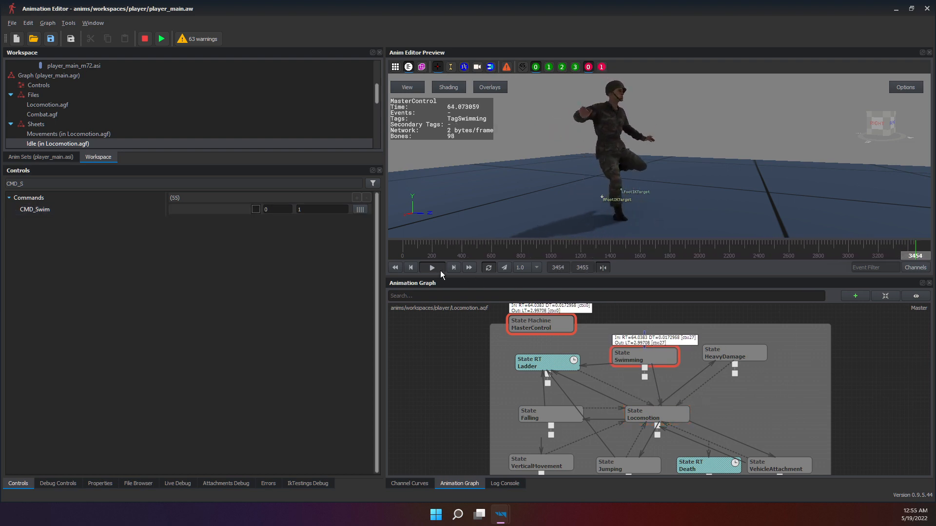
Scrub back through the recorded preview to compare frames around the change from Locomotion to Swimming.
mouse_move(888, 248)
left_mouse_down()
mouse_move(896, 253)
mouse_move(879, 254)
mouse_move(893, 258)
mouse_move(885, 260)
left_mouse_up()
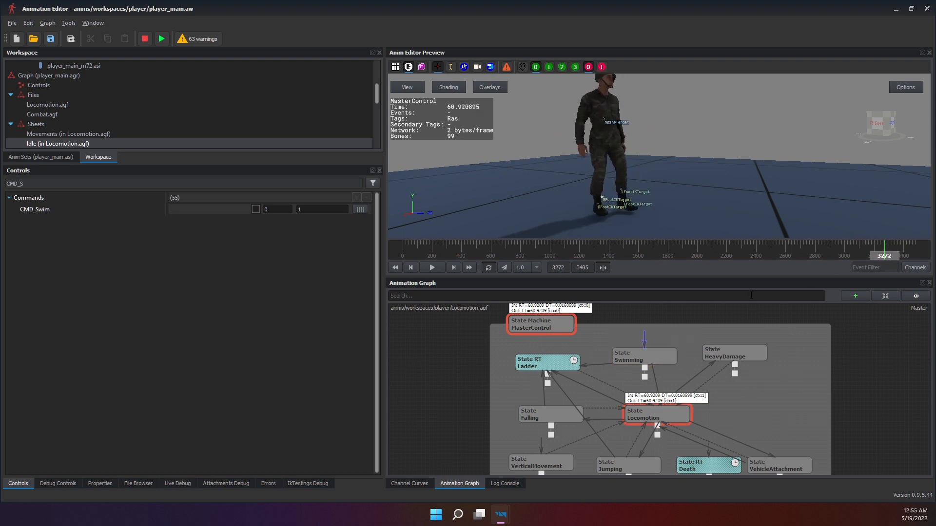
left_click(887, 254)
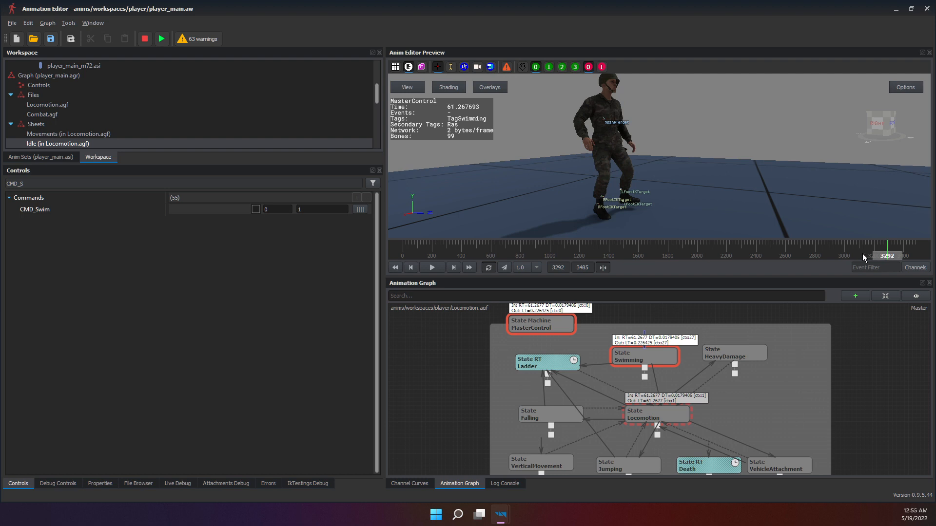
mouse_move(861, 254)
left_mouse_down()
mouse_move(853, 253)
mouse_move(873, 254)
left_mouse_up()
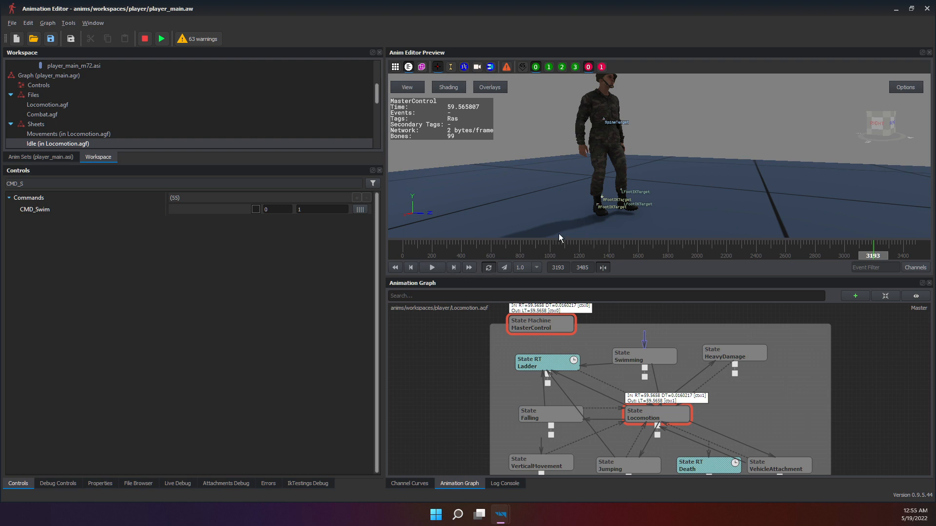
Advance the recording frame by frame from before the swim command and jump to frame 3289 within the blend.
left_click(452, 269)
left_click(453, 268)
left_click(452, 268)
left_click(454, 267)
left_click(454, 267)
left_click(454, 267)
left_click(453, 267)
left_click(453, 267)
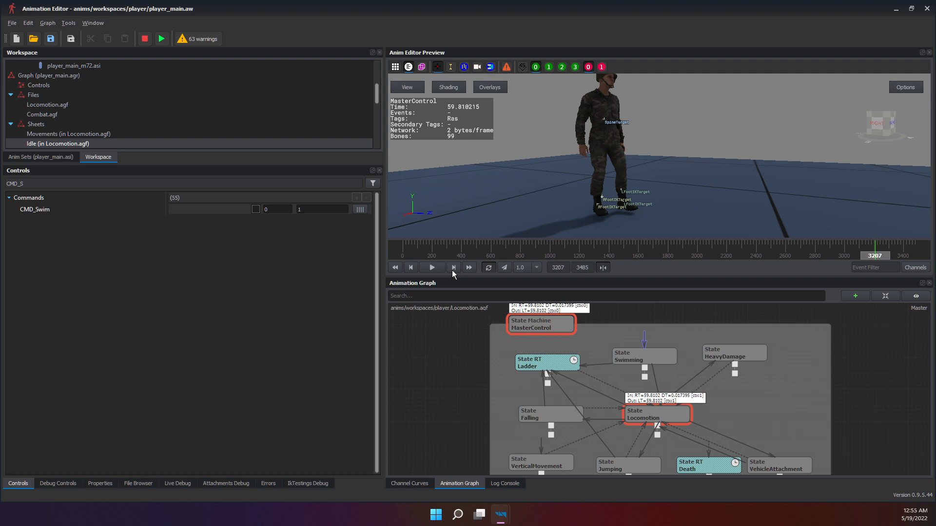
left_click(887, 259)
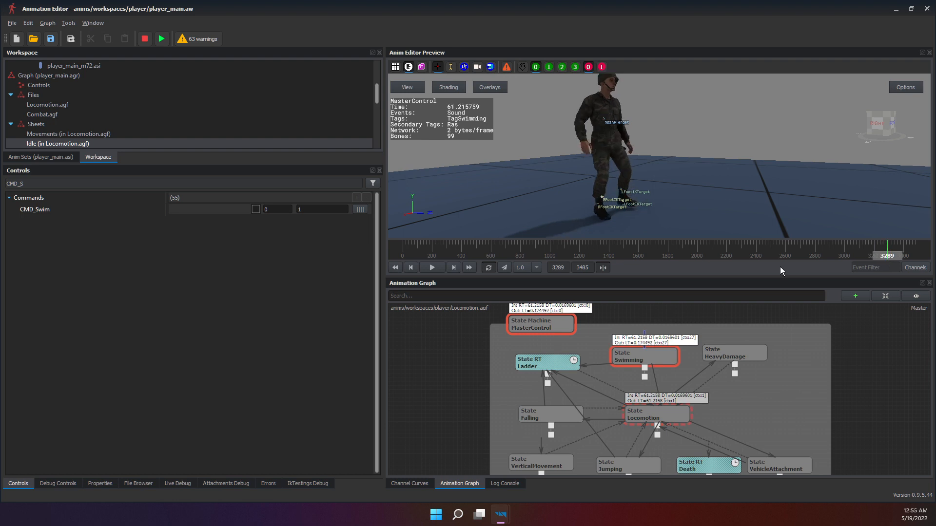
Restart the MasterControl preview from the beginning and pause it at frame 64.
left_click(399, 263)
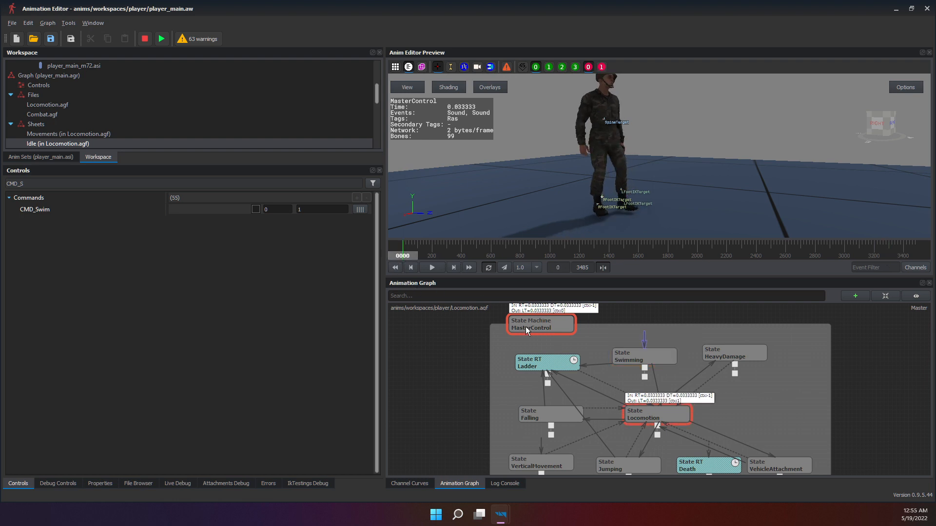
left_click(540, 325)
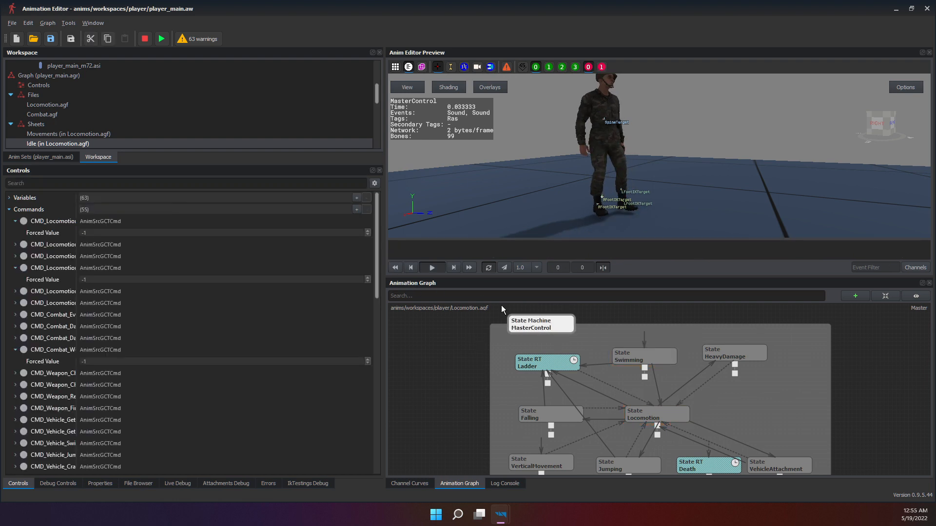
left_click(457, 269)
double_click(555, 315)
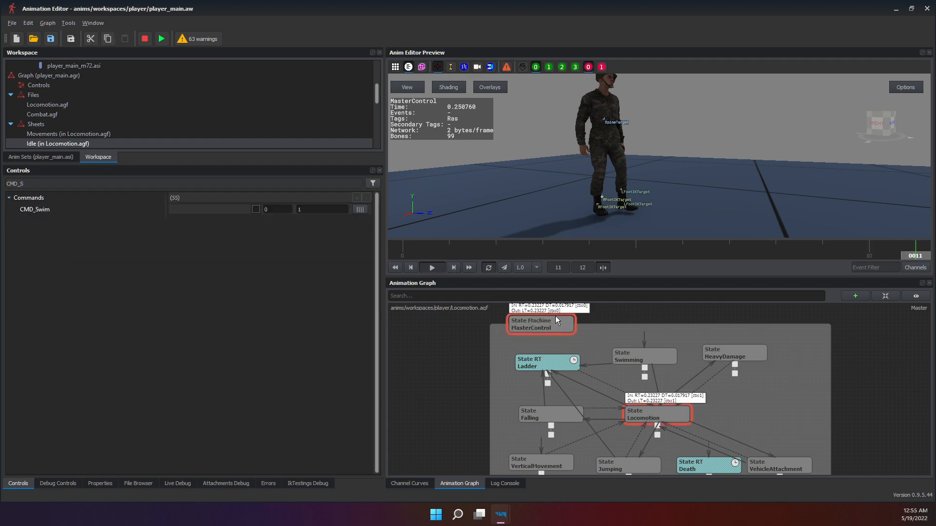
left_click(438, 268)
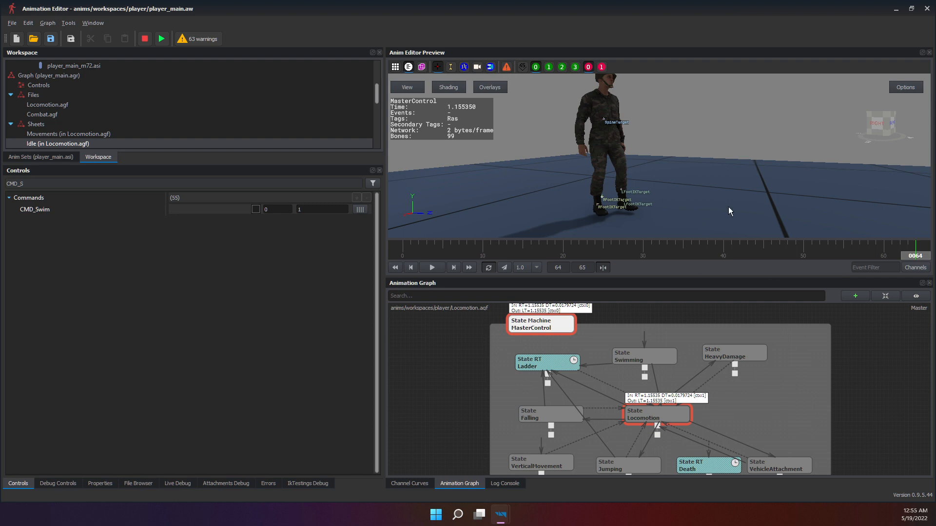
Reframe the whole character and trigger CMD_Swim while the preview is paused, checking the active states in the graph.
middle_click_drag(729, 207, 731, 226)
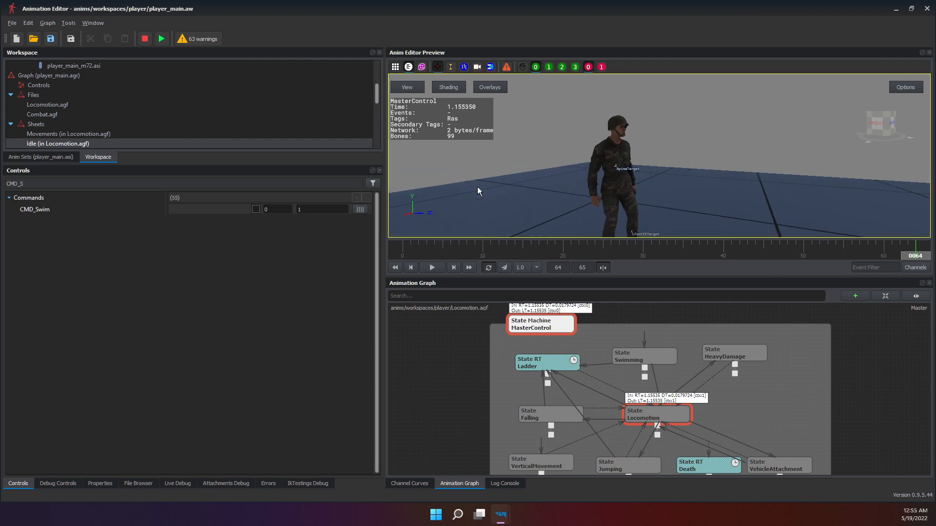
middle_click_drag(478, 186, 564, 195)
scroll(596, 192, "down", 1)
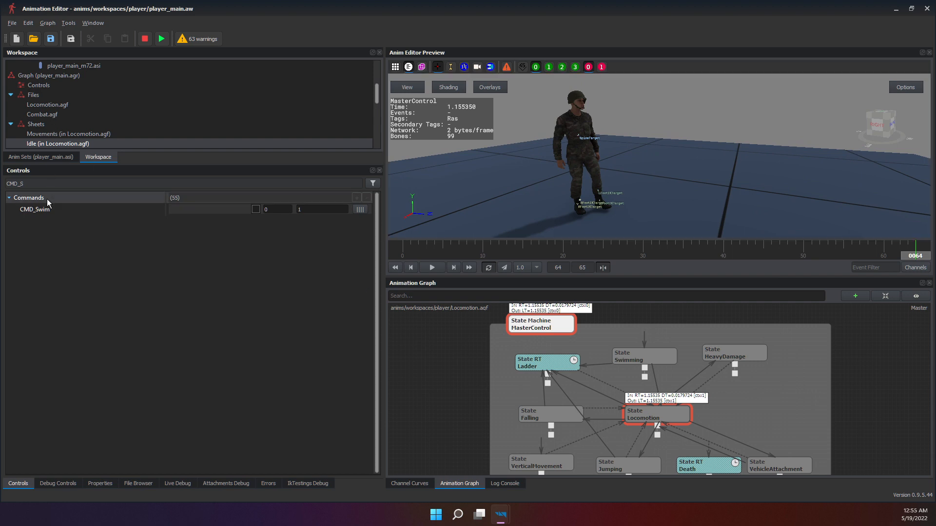
left_click(256, 209)
left_click(671, 376)
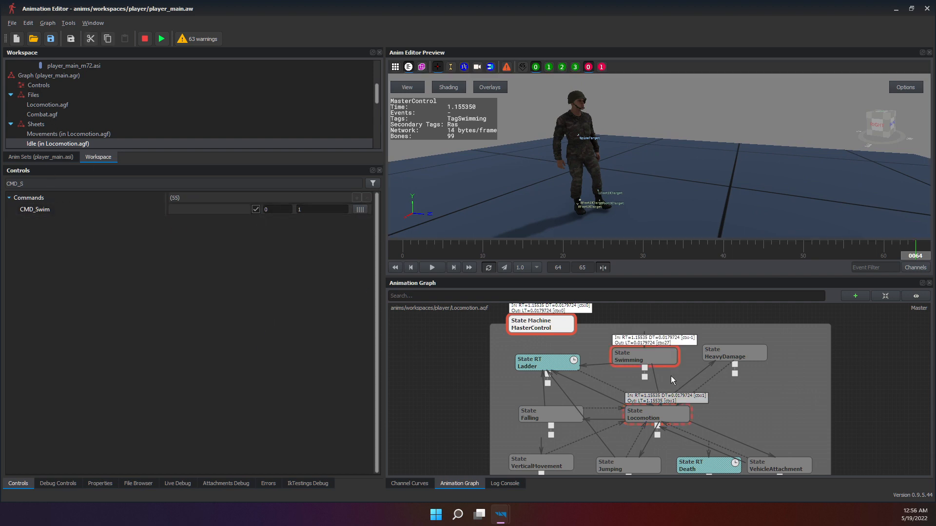
scroll(672, 370, "up", 3)
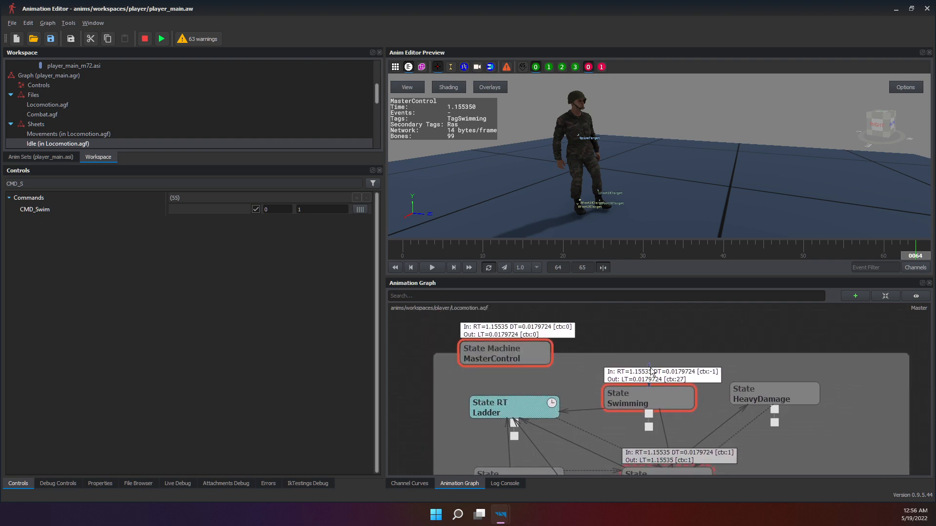
scroll(665, 359, "down", 1)
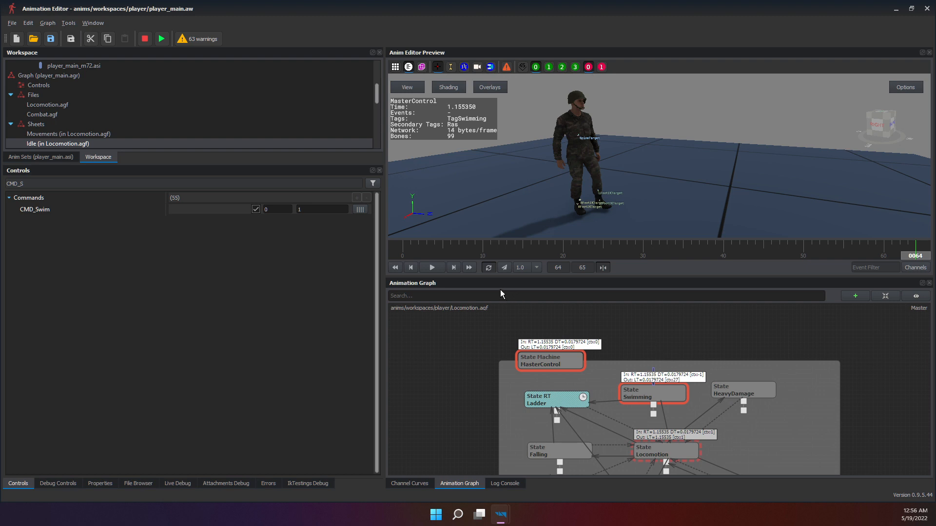
Step the paused preview forward to frame 68 and return to frame 64, where CMD_Swim is triggered.
left_click(457, 267)
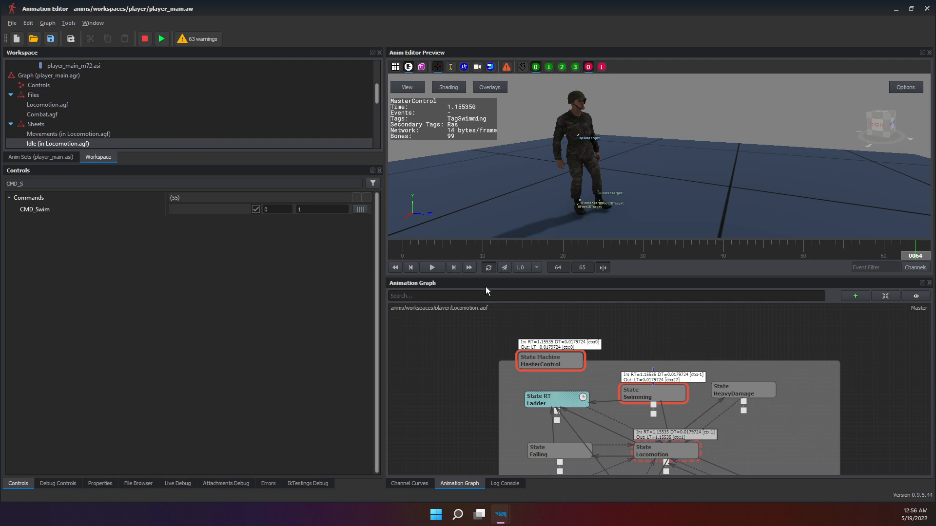
left_click(452, 268)
left_click(453, 268)
left_click(452, 268)
left_click(452, 268)
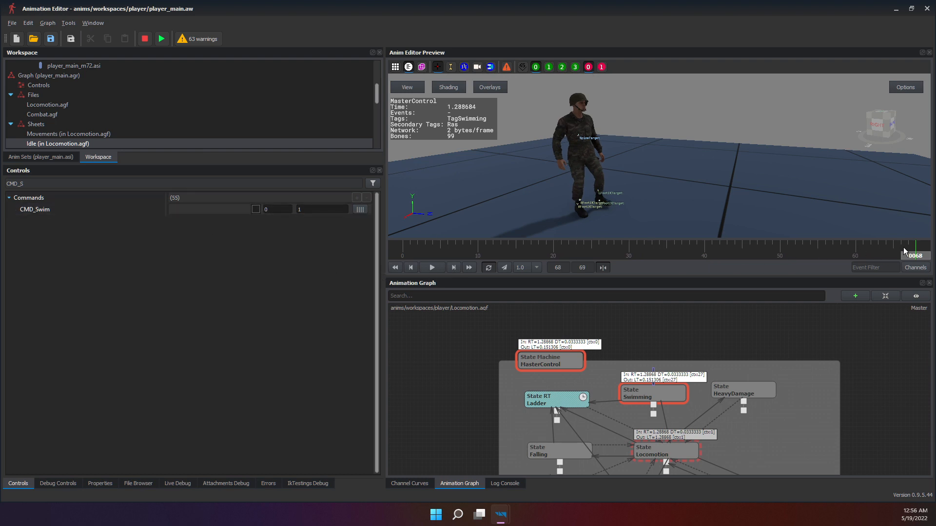
left_click(882, 254)
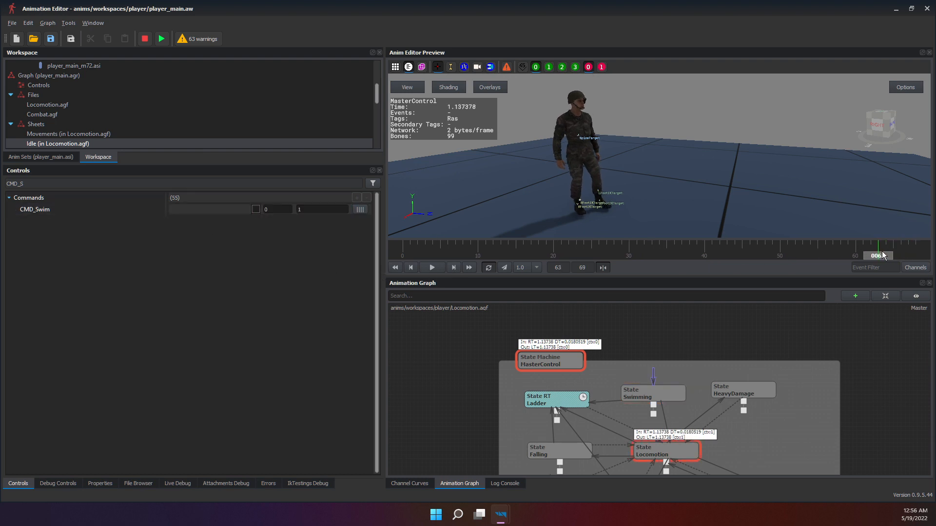
left_click(883, 254)
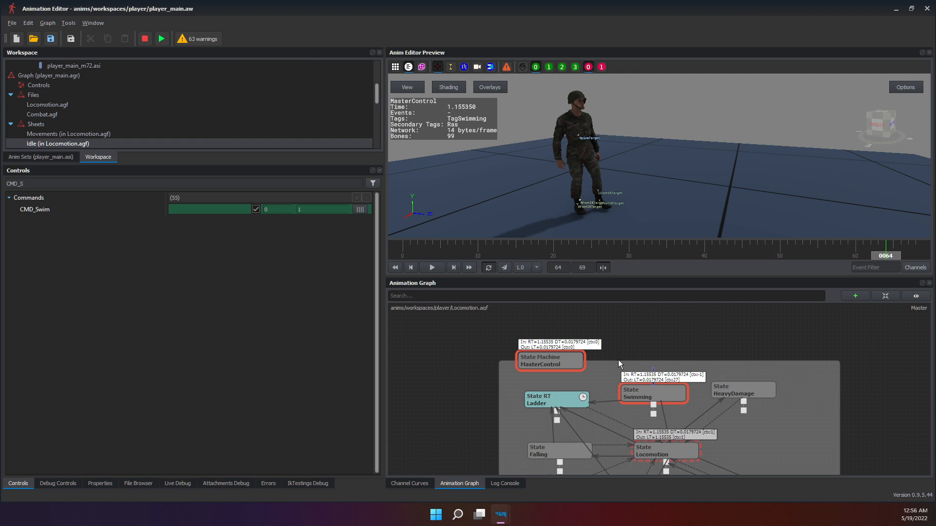
Compare the condition of the transition entering Swimming with the CMD_Swim command values and review its Blend Fn options.
left_click(650, 373)
left_click(100, 483)
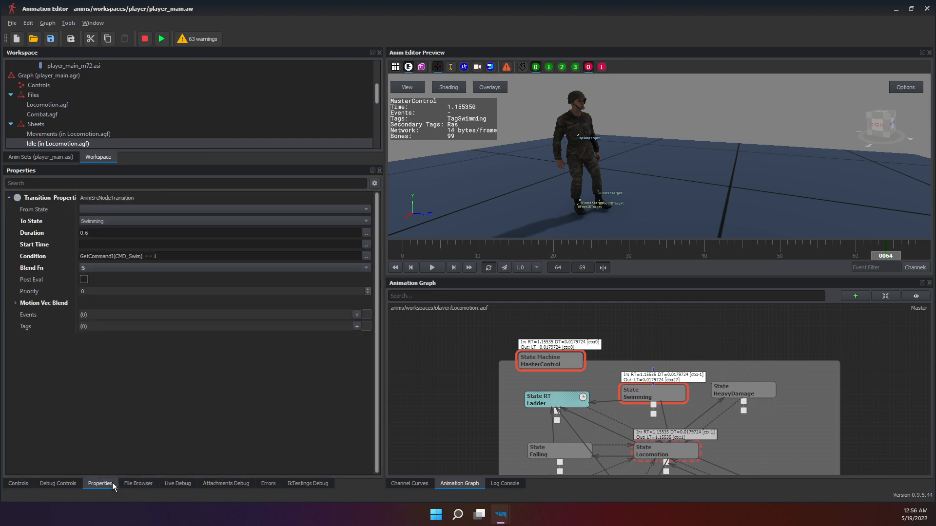
left_click(122, 255)
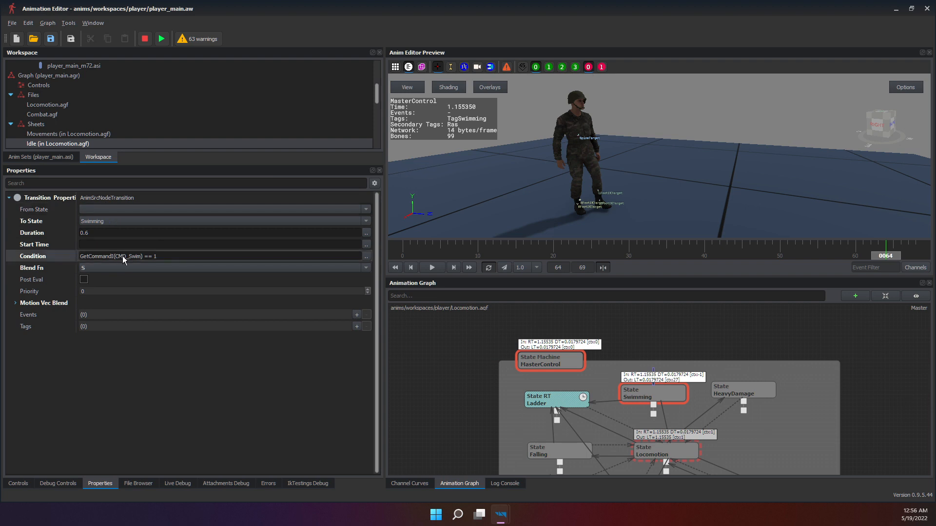
left_click(18, 483)
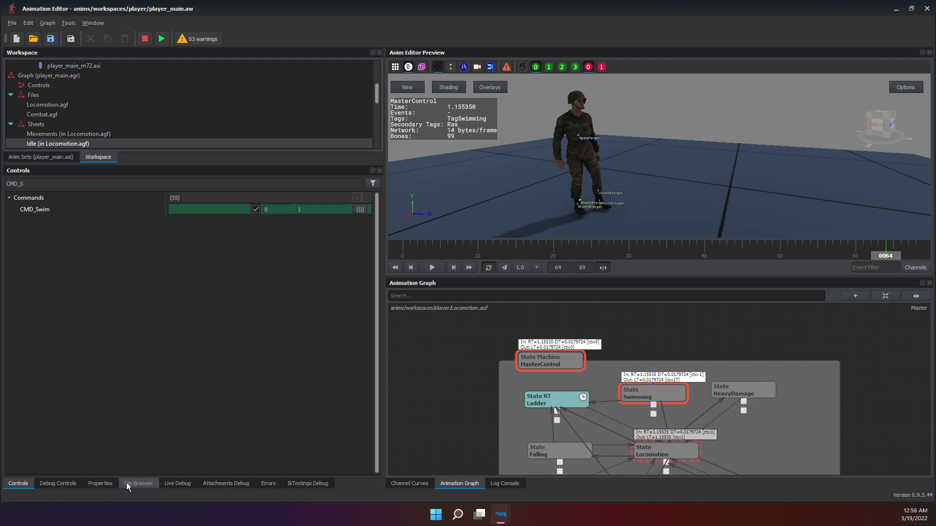
left_click(100, 483)
left_click(145, 263)
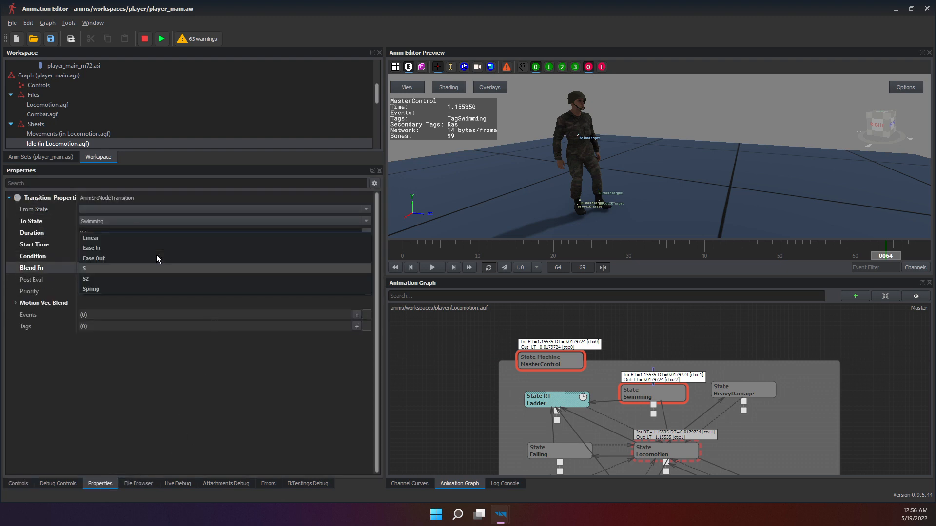
left_click(80, 387)
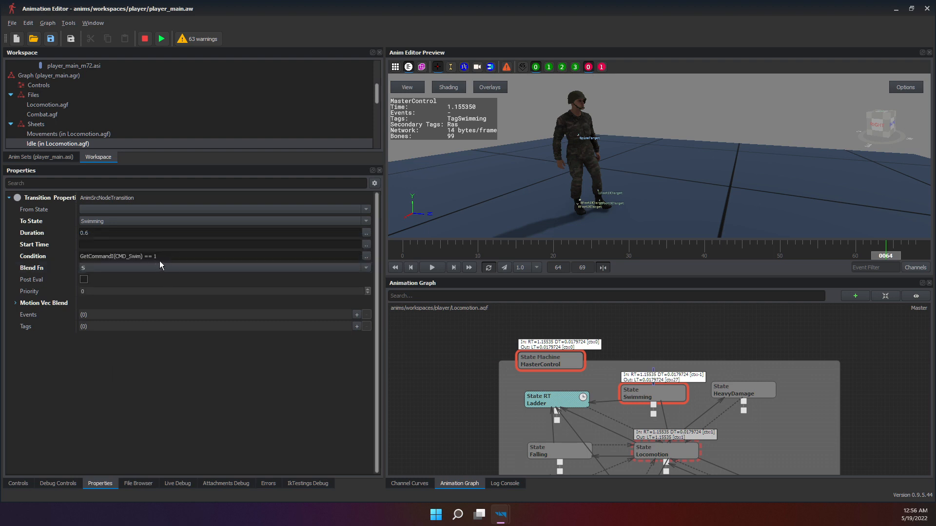
Change the condition of the transition entering Swimming to GetCommandI(CMD_Swim) == 4.
left_click(159, 258)
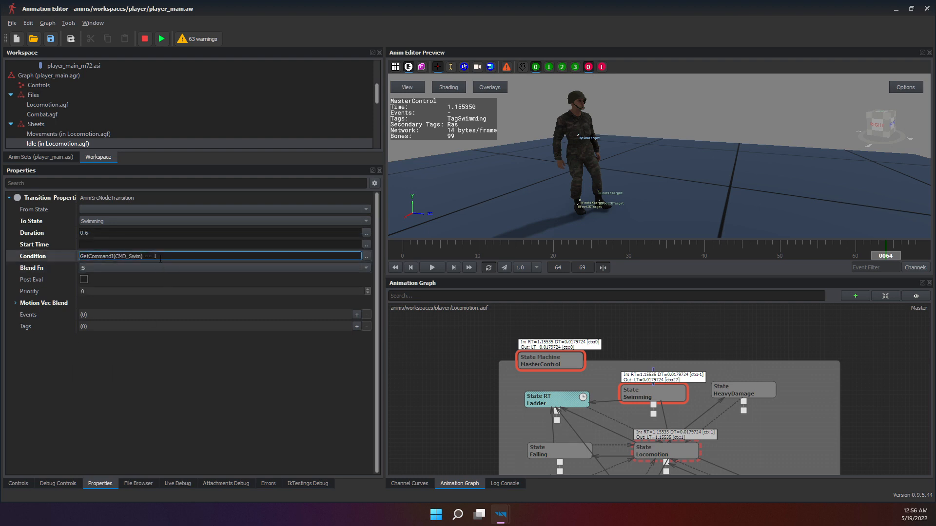
key("BackSpace")
left_click(190, 406)
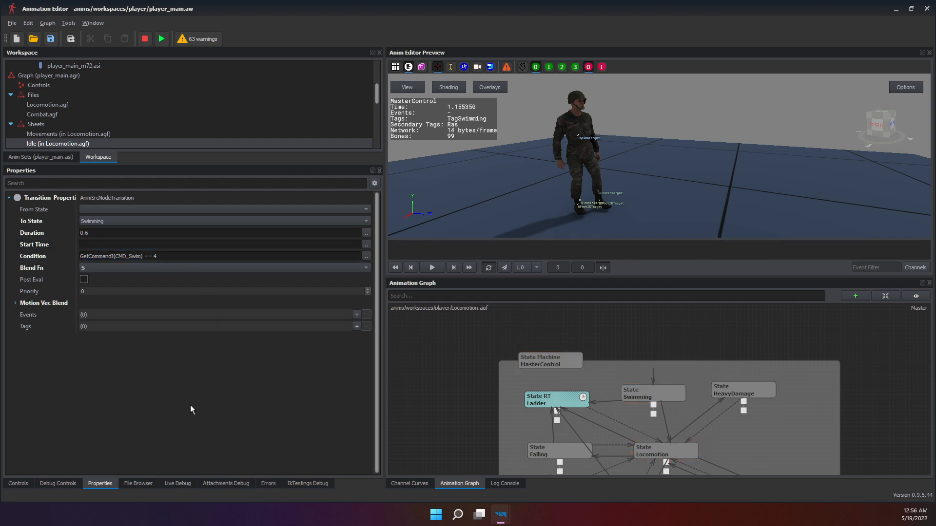
Run the MasterControl preview, pause it at frame 192 and trigger CMD_Swim with value 1.
left_click(538, 354)
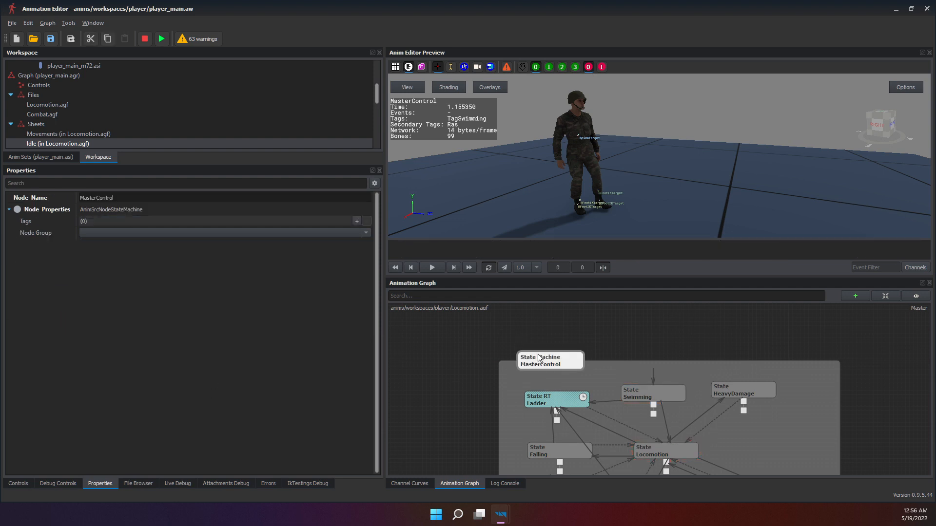
left_click(22, 486)
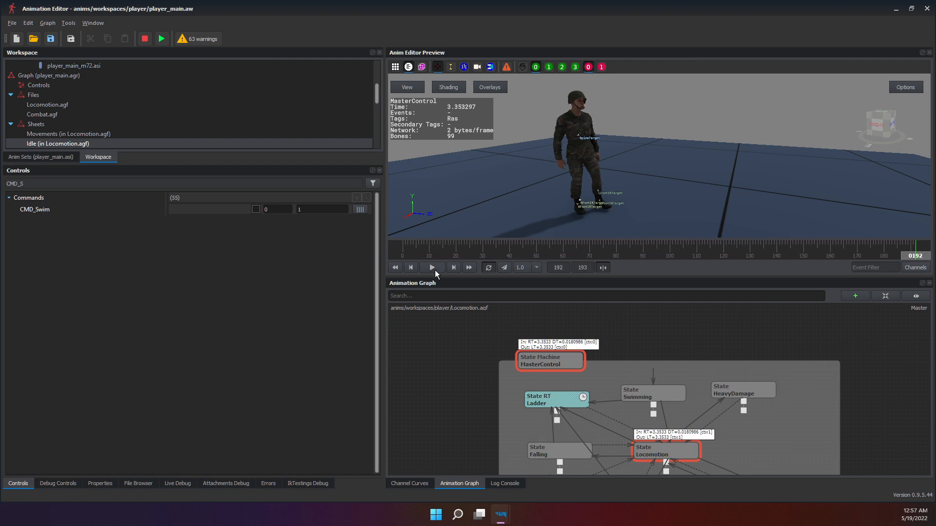
left_click(256, 210)
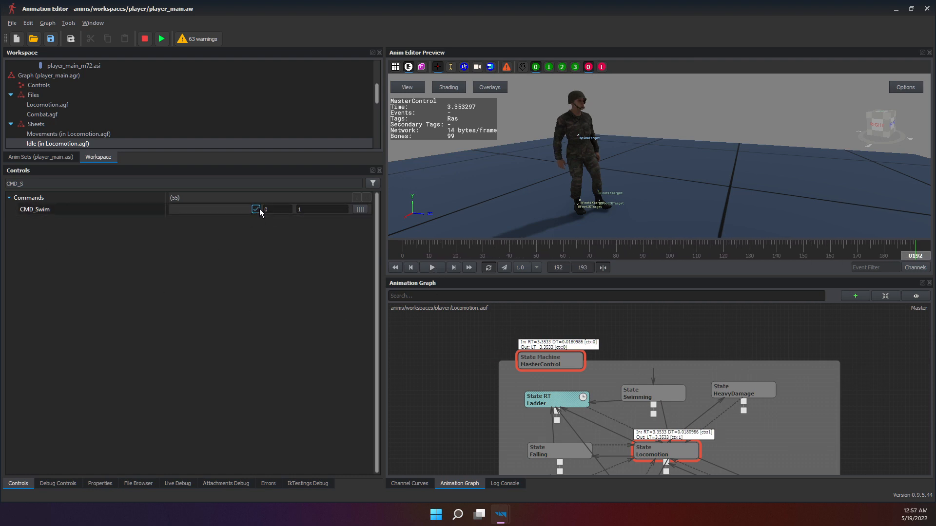
Step the paused preview forward to frame 204 while watching the active states in the graph.
left_click(454, 267)
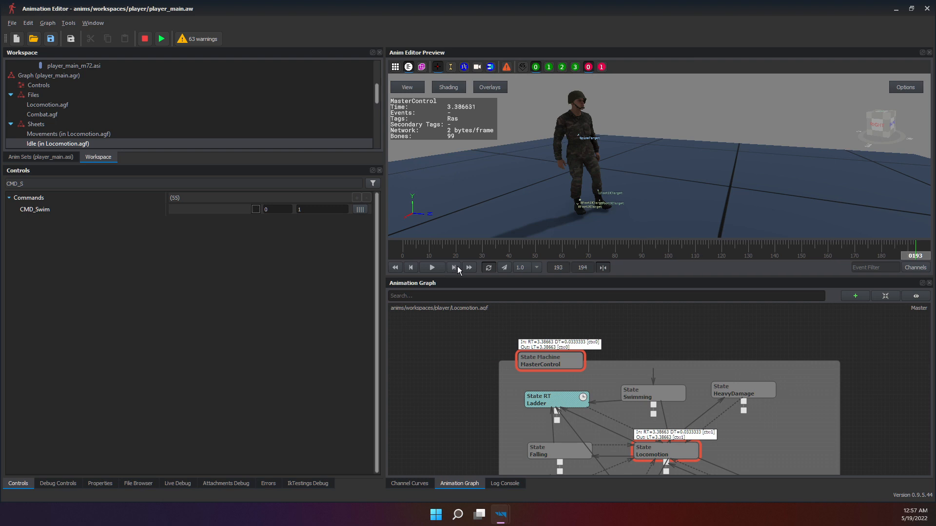
left_click(457, 267)
left_click(457, 266)
left_click(457, 266)
left_click(457, 267)
left_click(457, 267)
left_click(457, 267)
left_click(457, 266)
left_click(458, 266)
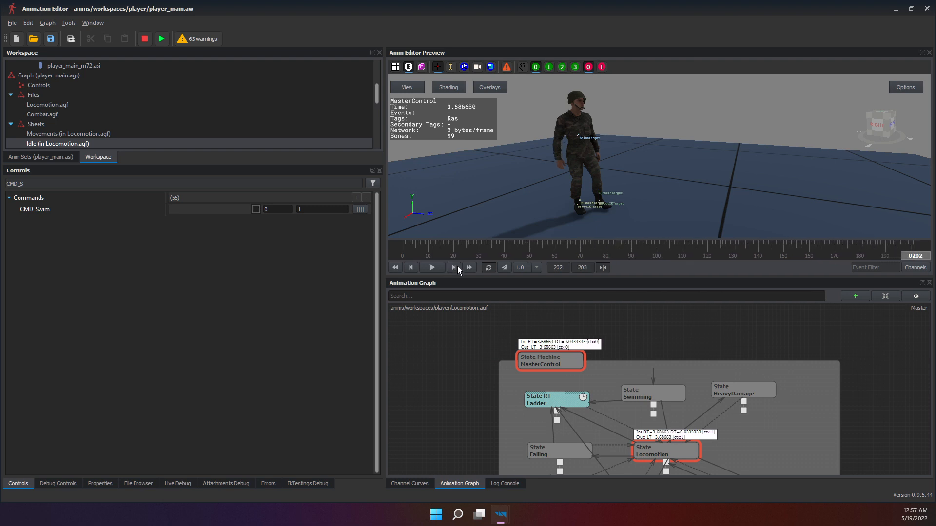
left_click(458, 267)
left_click(457, 267)
Inspect the transition entering Swimming and view its condition in the text editor without changing it.
scroll(669, 389, "up", 5)
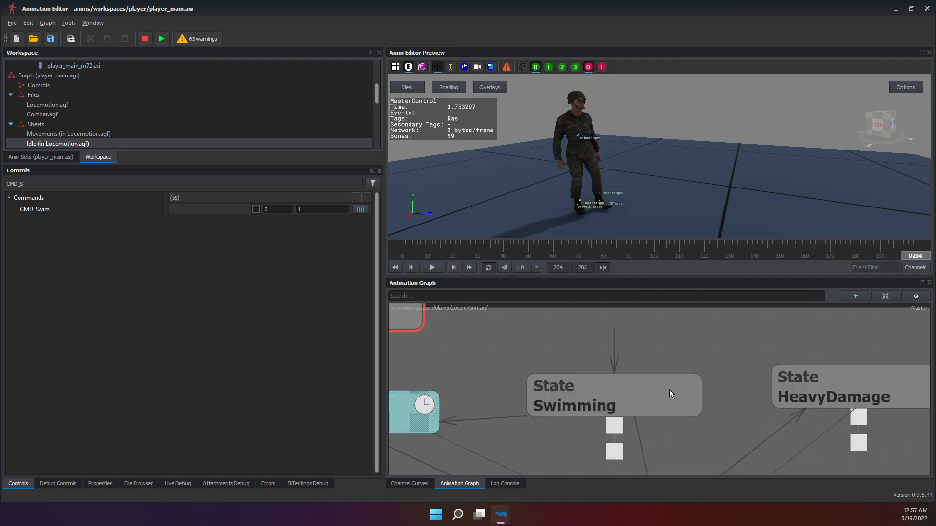
left_click(613, 350)
left_click(100, 484)
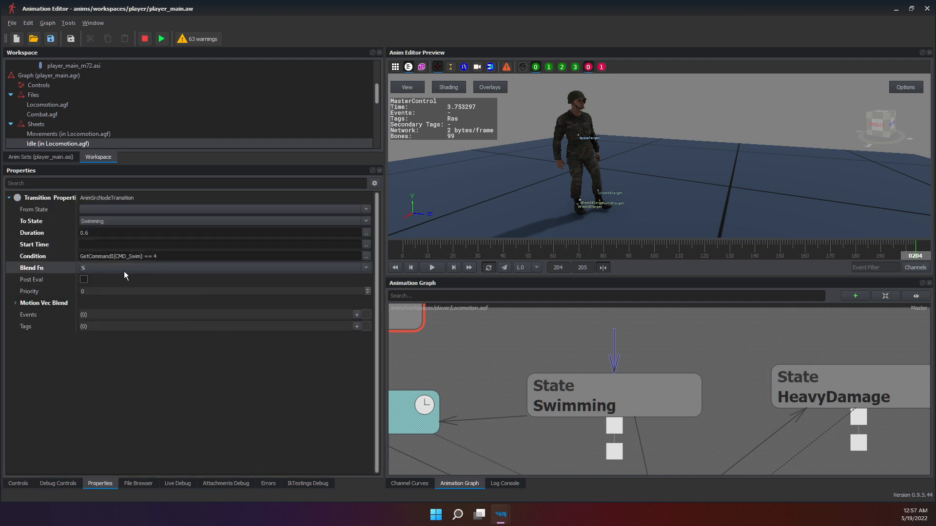
left_click(366, 256)
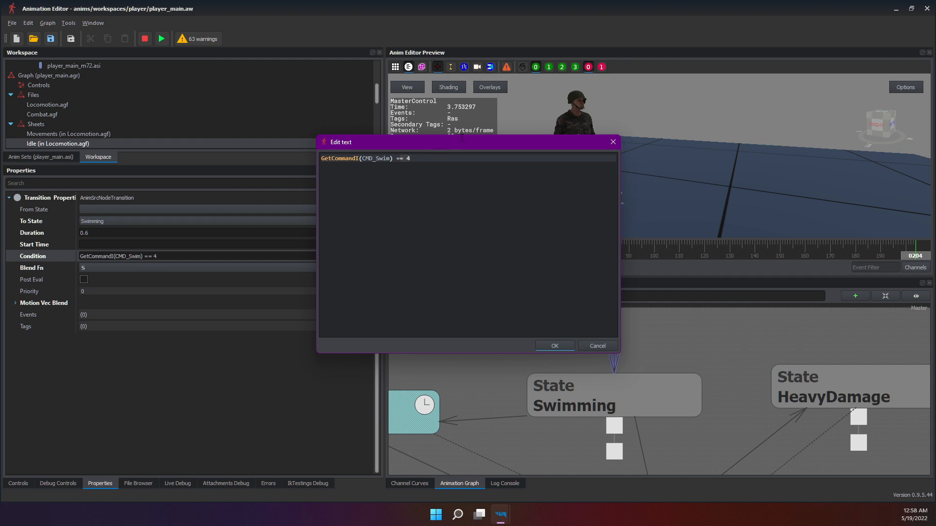
left_click(613, 142)
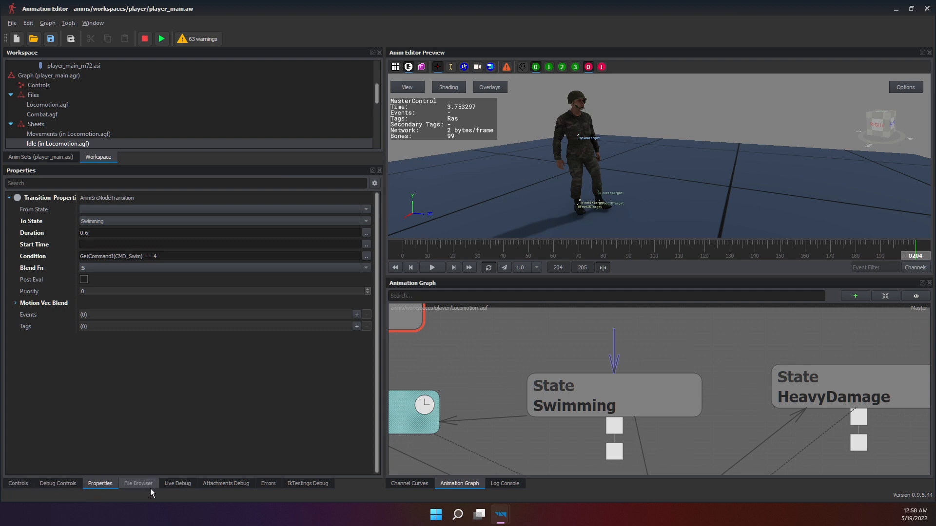
Clear the CMD_S filter from the controls to list all the graph's variables.
left_click(49, 484)
left_click(21, 485)
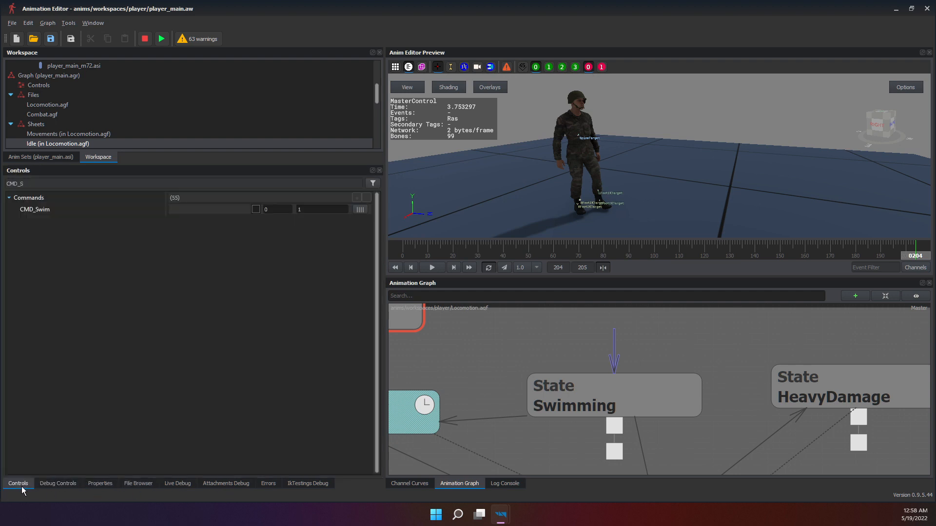
double_click(27, 183)
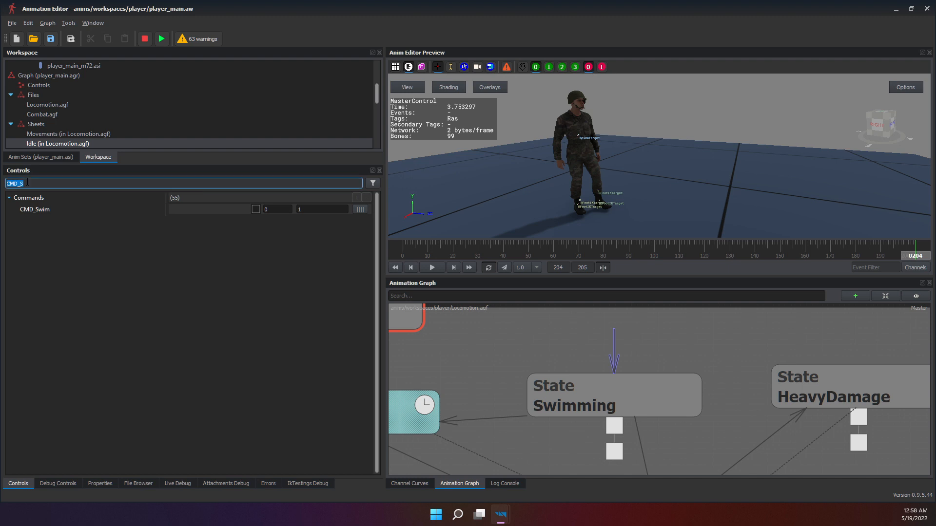
key("BackSpace")
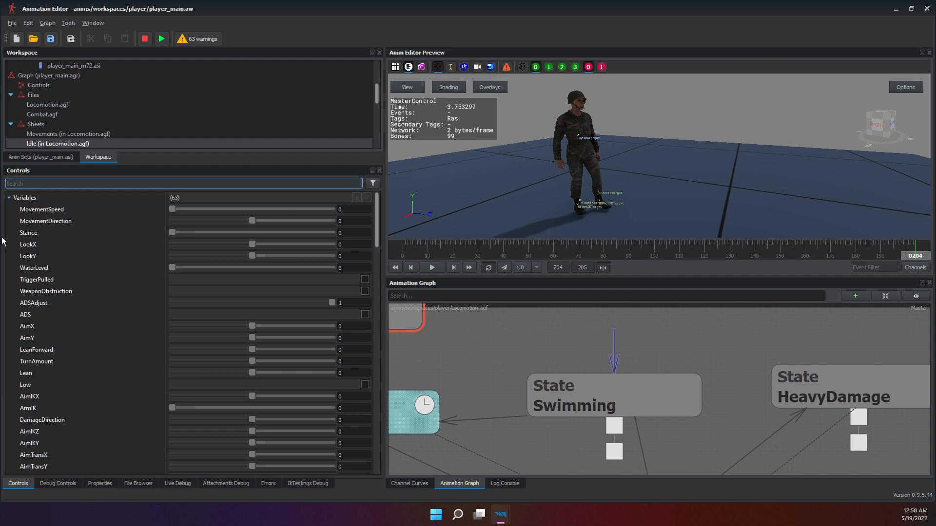
Replace the condition of the transition entering Swimming with MovementSpeed > 1.0.
left_click(98, 483)
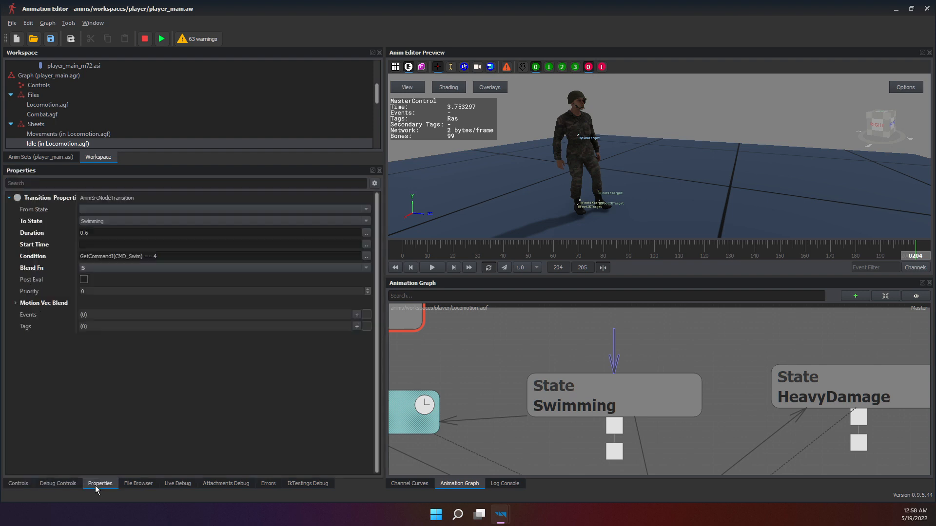
double_click(159, 256)
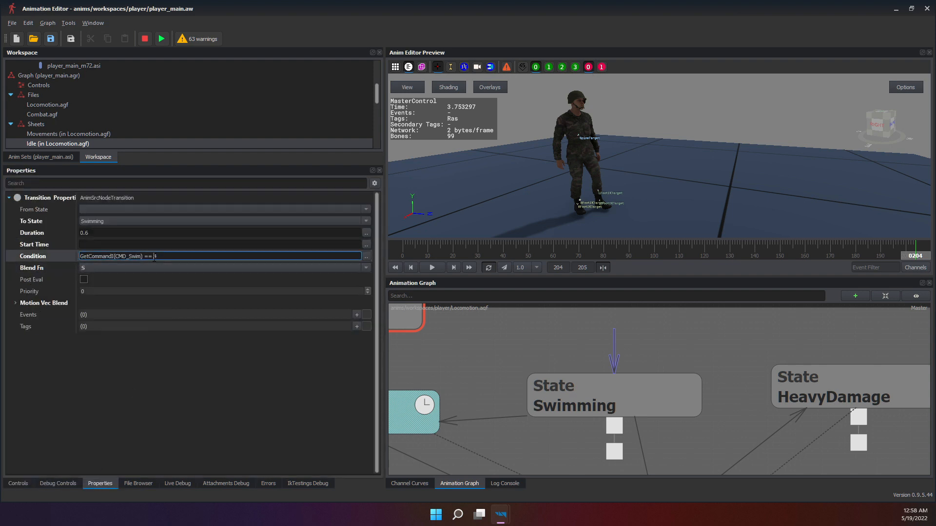
left_click(154, 257)
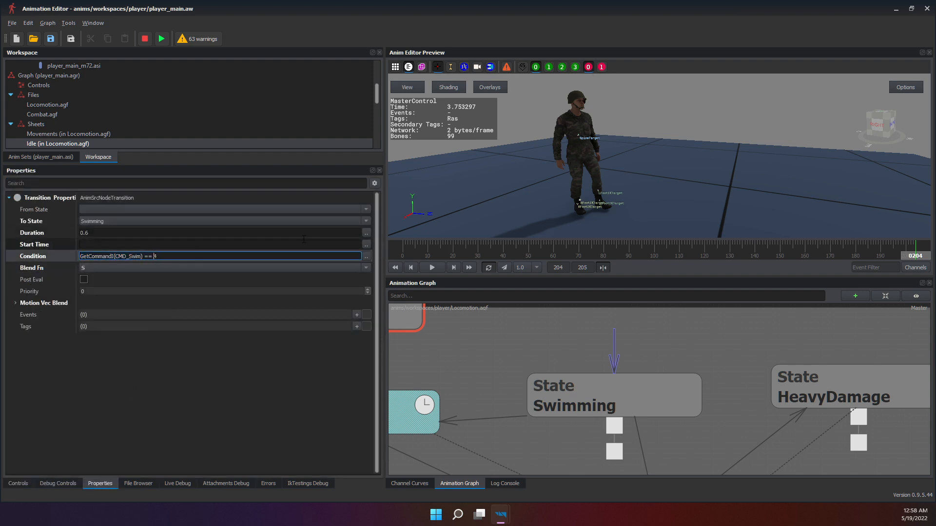
type("M\\")
key("ctrl+a")
key("BackSpace")
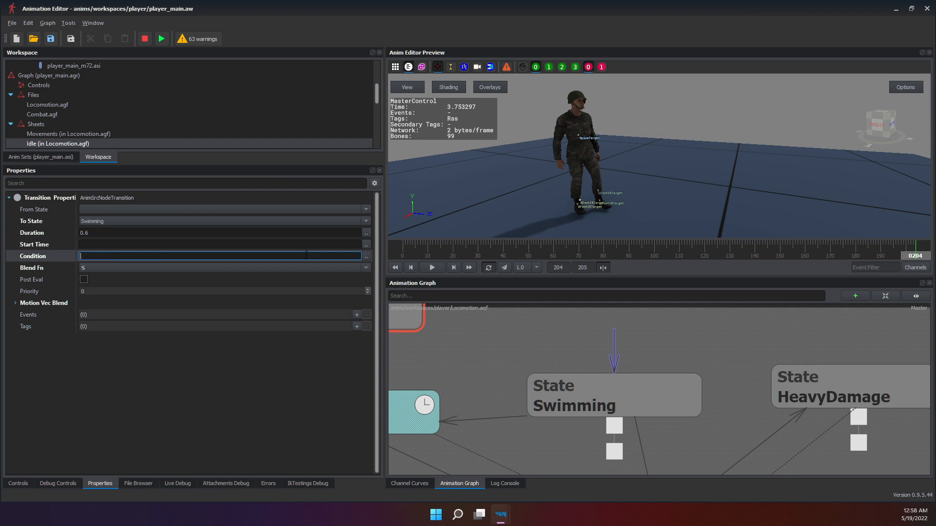
type("MovementSeedp > 10")
key("Return")
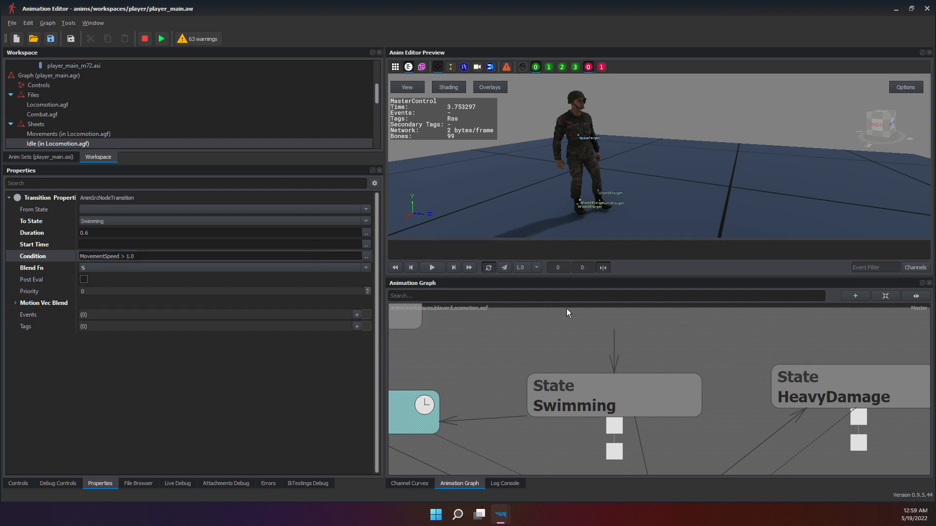
Preview MasterControl with MovementSpeed raised to 3, examine the Swimming state's repeated evaluations in the graph, and pause at frame 794.
left_click(577, 359)
scroll(577, 359, "down", 5)
left_click(498, 340)
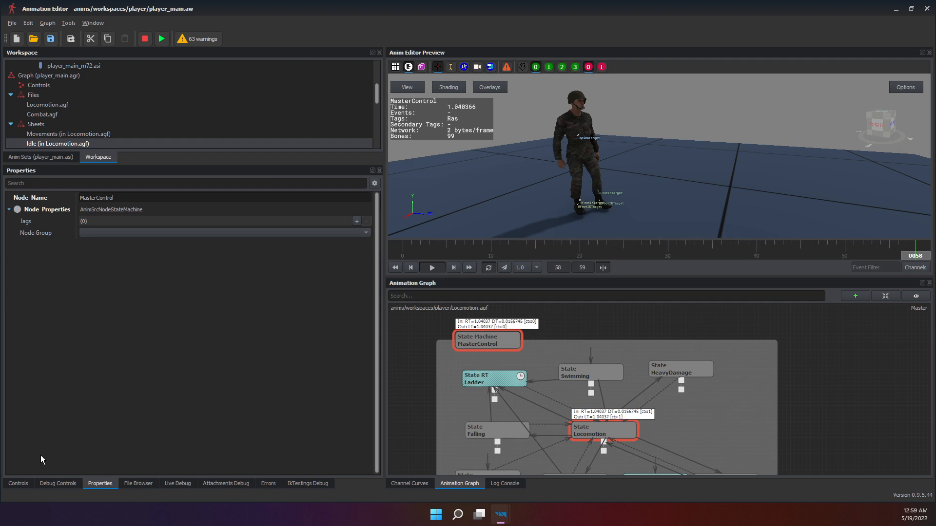
left_click(18, 483)
left_click_drag(178, 207, 605, 387)
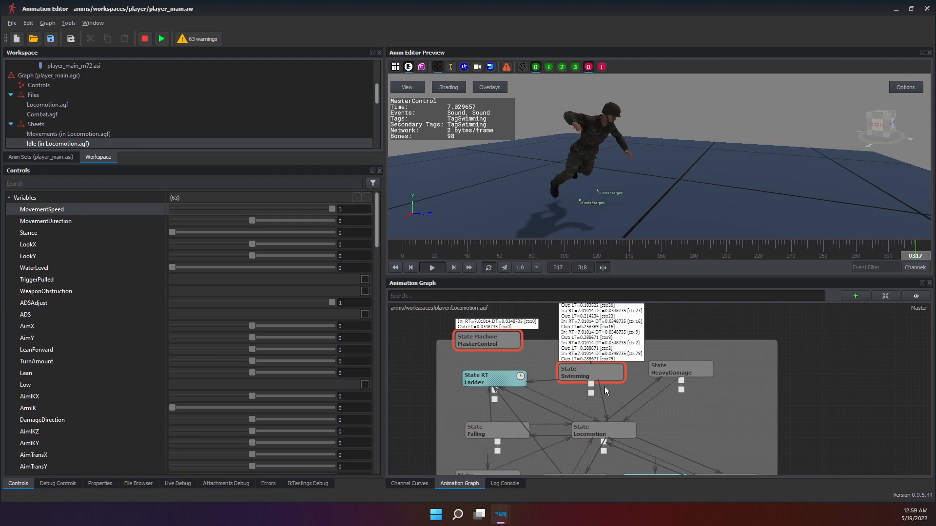
scroll(604, 387, "up", 5)
scroll(614, 419, "down", 5)
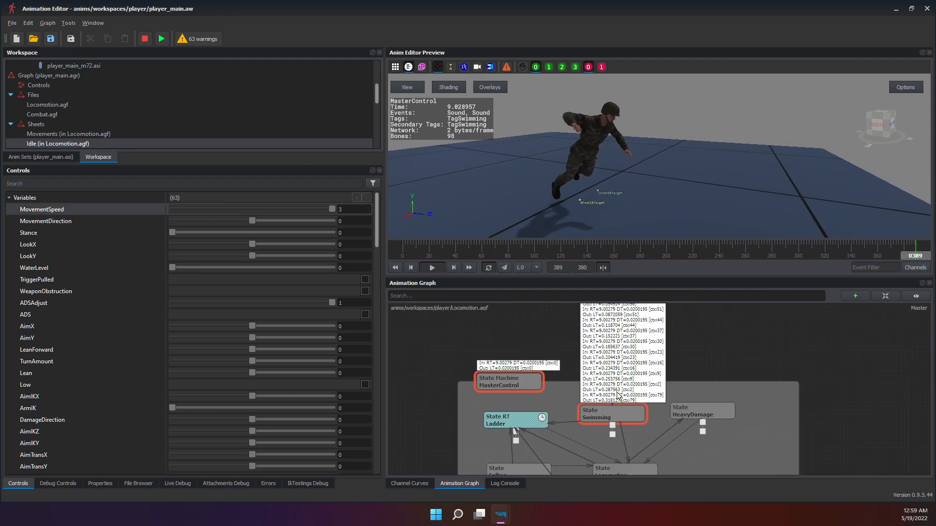
scroll(622, 395, "up", 4)
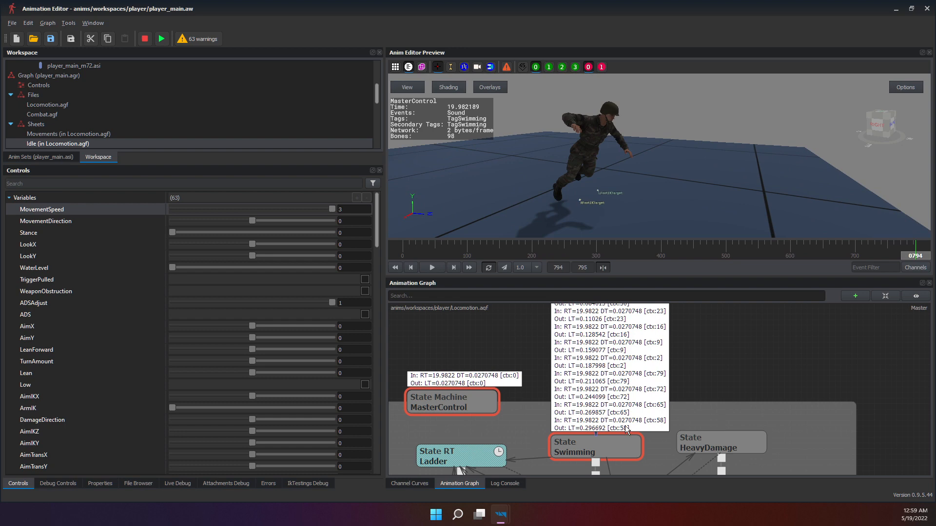
Review the duration, condition and other properties of the transition entering Swimming alongside its neighbouring states.
left_click(74, 483)
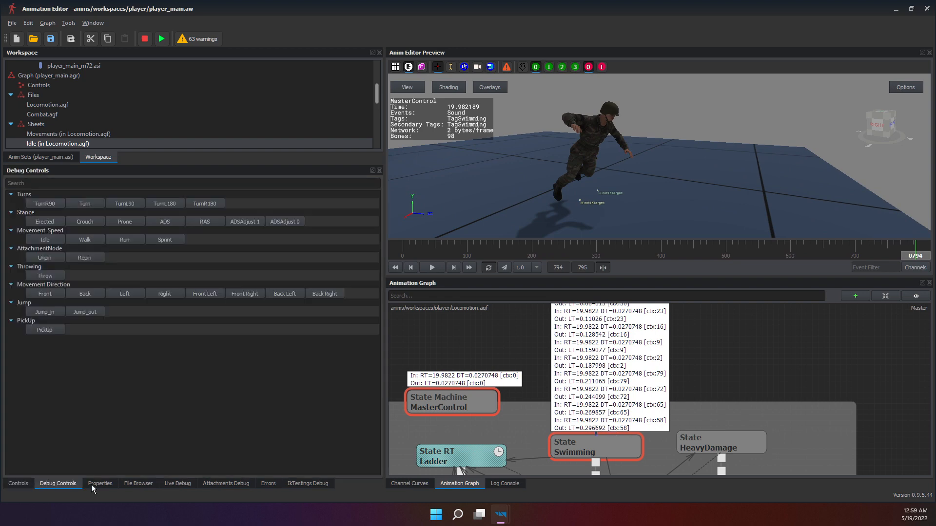
left_click(94, 484)
left_click(132, 483)
left_click(62, 486)
left_click(104, 483)
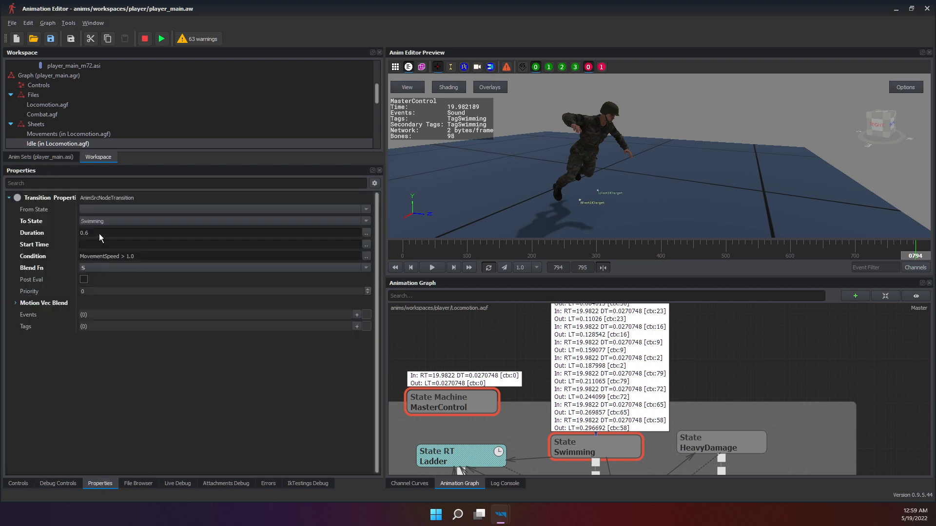
scroll(581, 384, "down", 3)
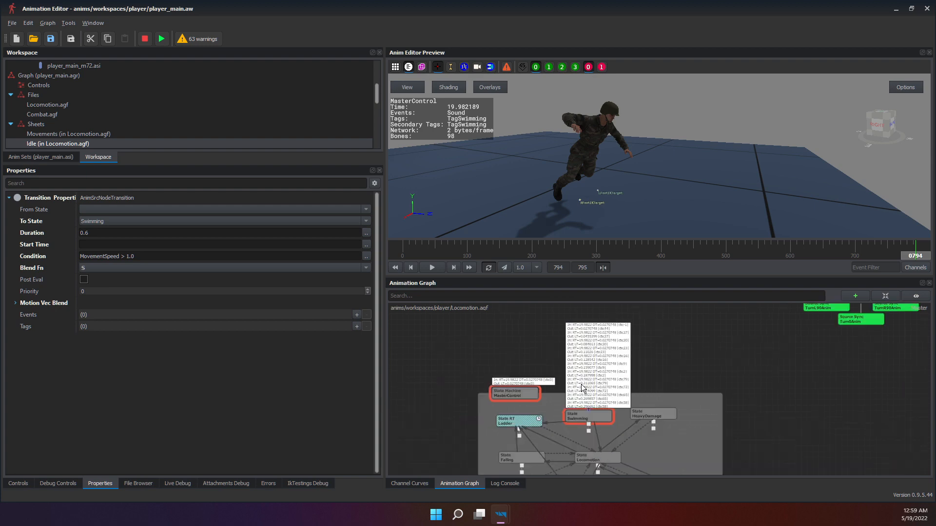
scroll(605, 452, "down", 2)
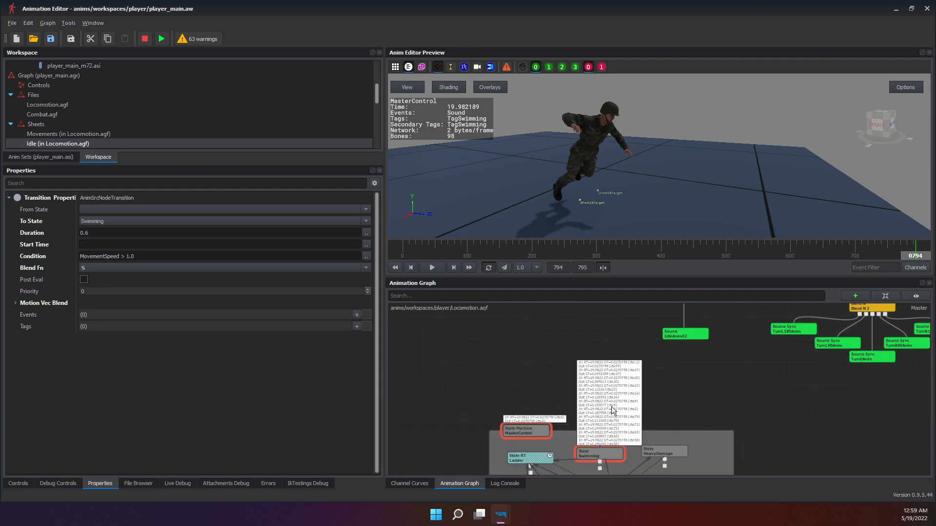
scroll(601, 431, "up", 3)
left_click(683, 369)
key("space")
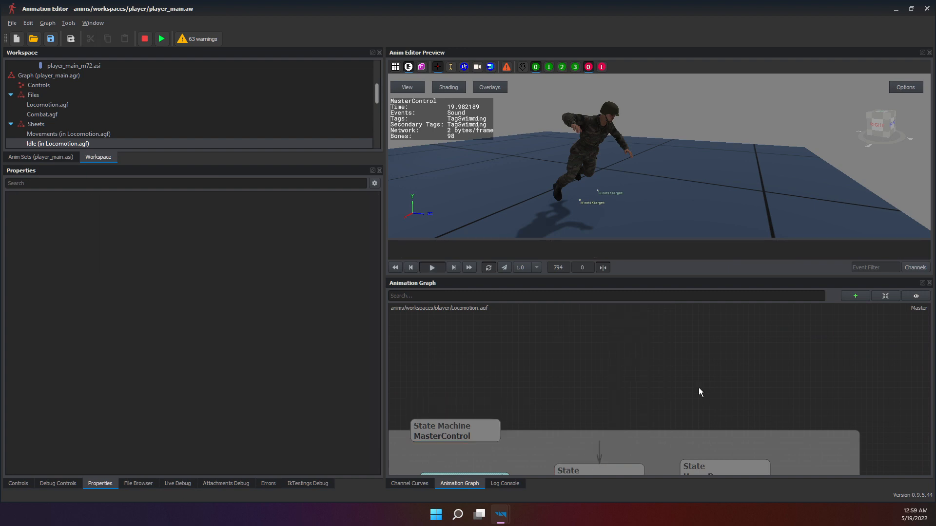
left_click(598, 452)
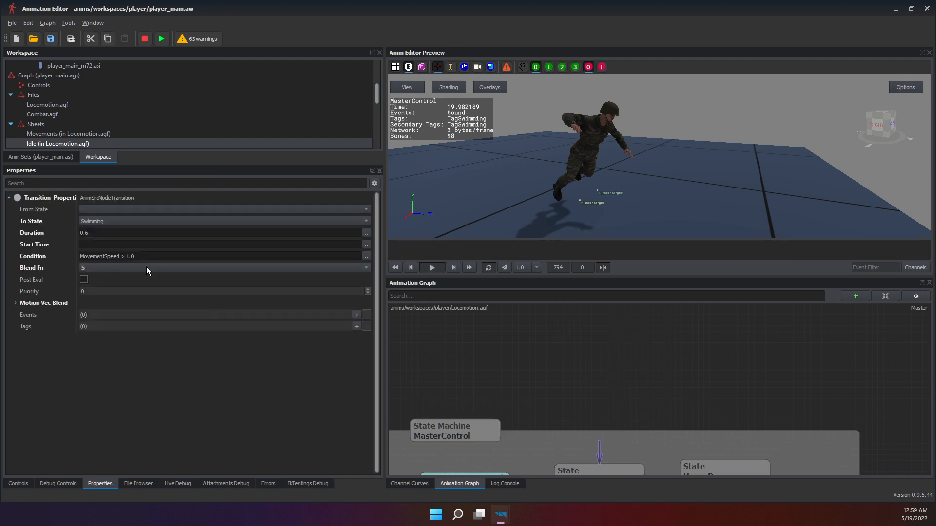
middle_click_drag(634, 364, 657, 263)
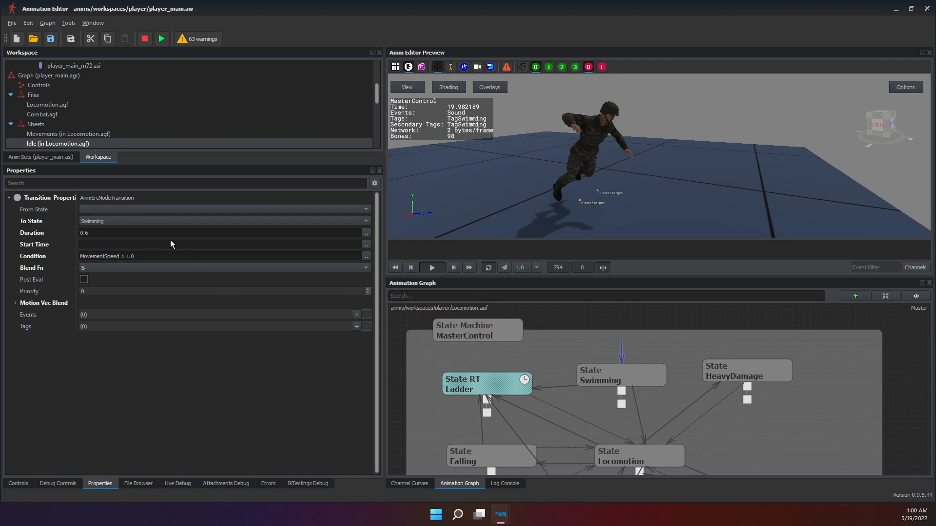
Open the condition of the transition entering Swimming for text editing and insert the HasVariableChanged function before MovementSpeed > 1.0.
left_click(115, 257)
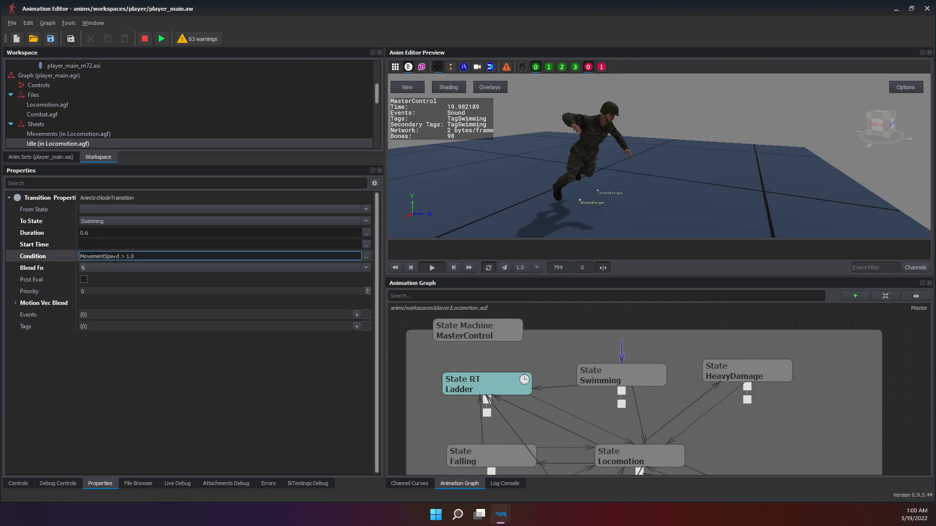
double_click(115, 258)
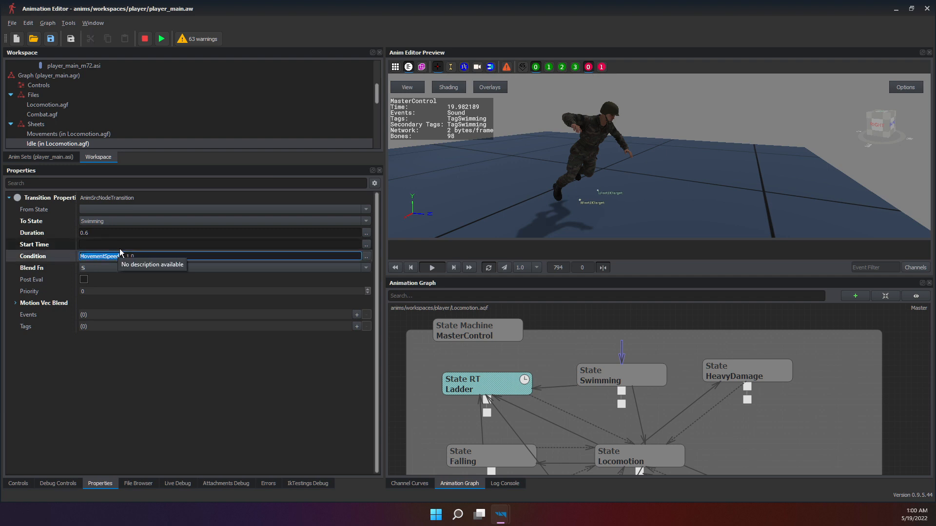
left_click(94, 257)
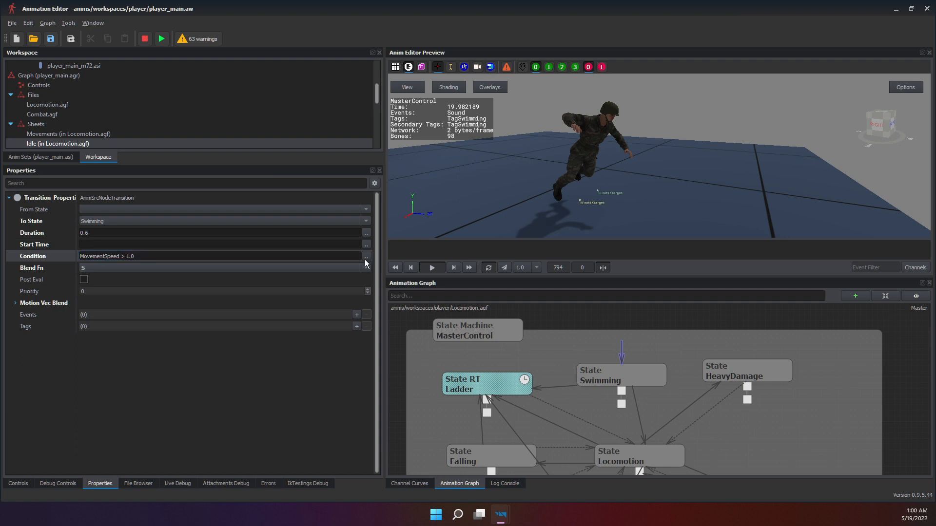
left_click(366, 256)
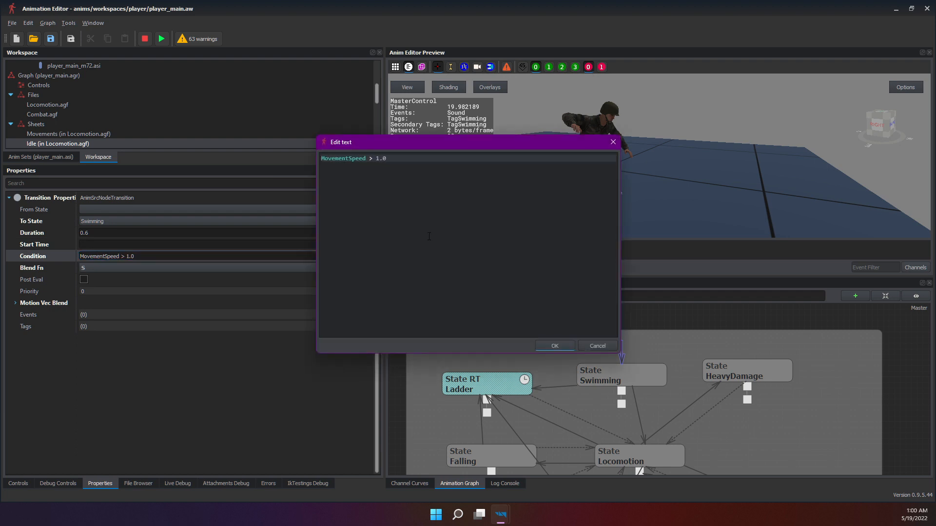
type("Has")
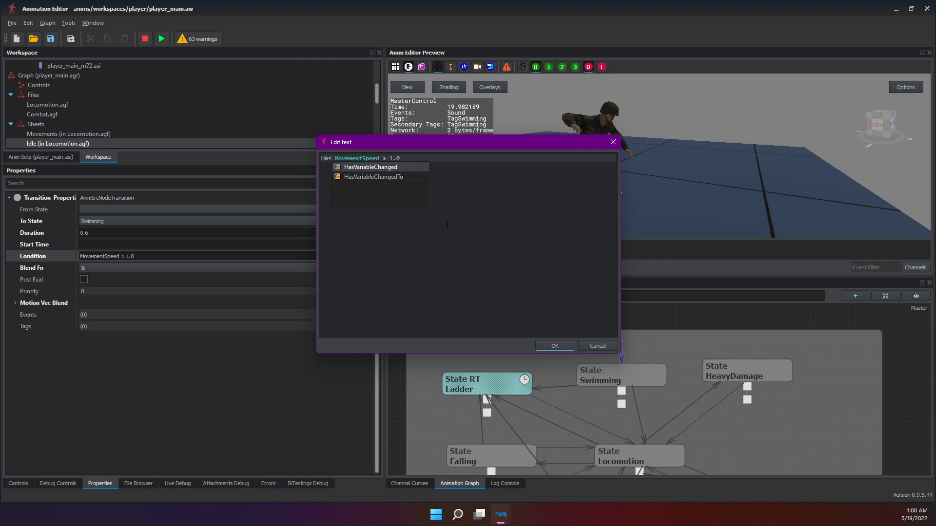
key("Down")
key("Up")
key("Return")
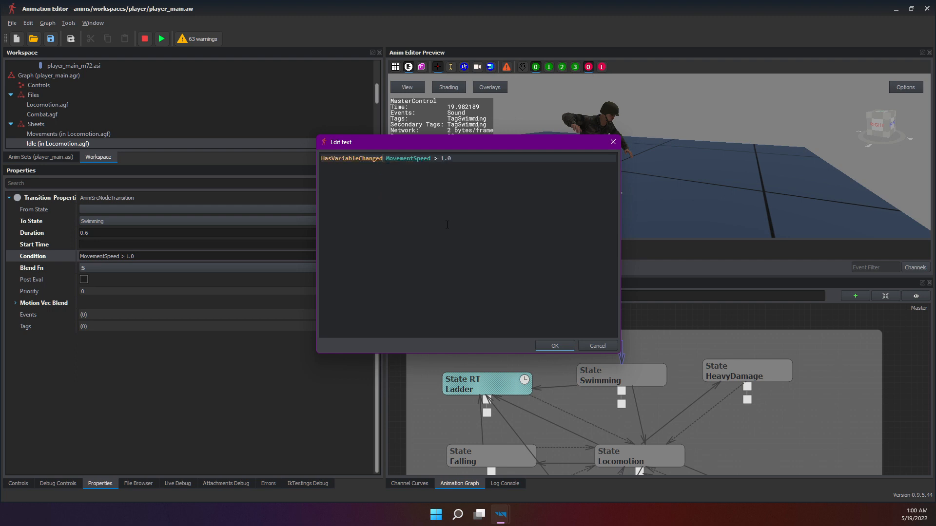
type("()")
key("Left")
key("BackSpace")
key("Delete")
type("(")
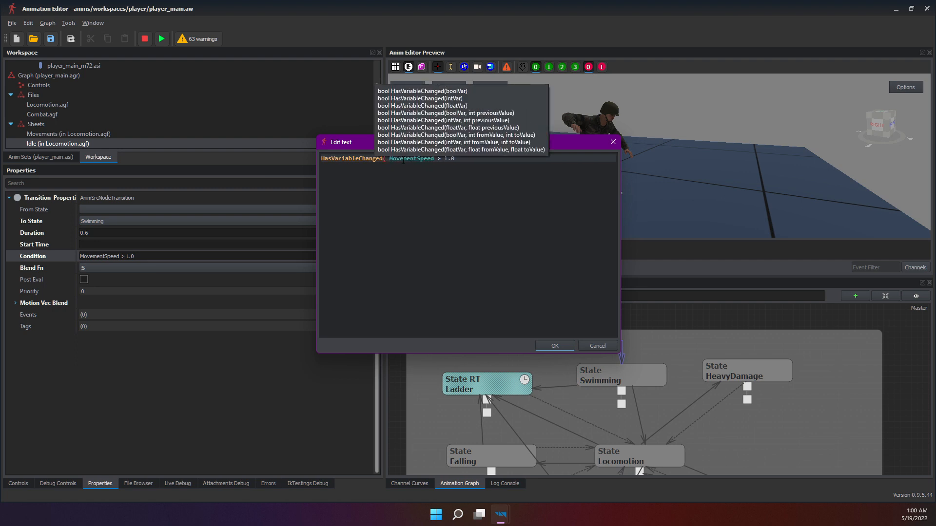
Complete the transition's condition as HasVariableChanged(MovementSpeed) && MovementSpeed > 1.0 and accept it.
double_click(413, 161)
key("ctrl+c")
left_click(385, 160)
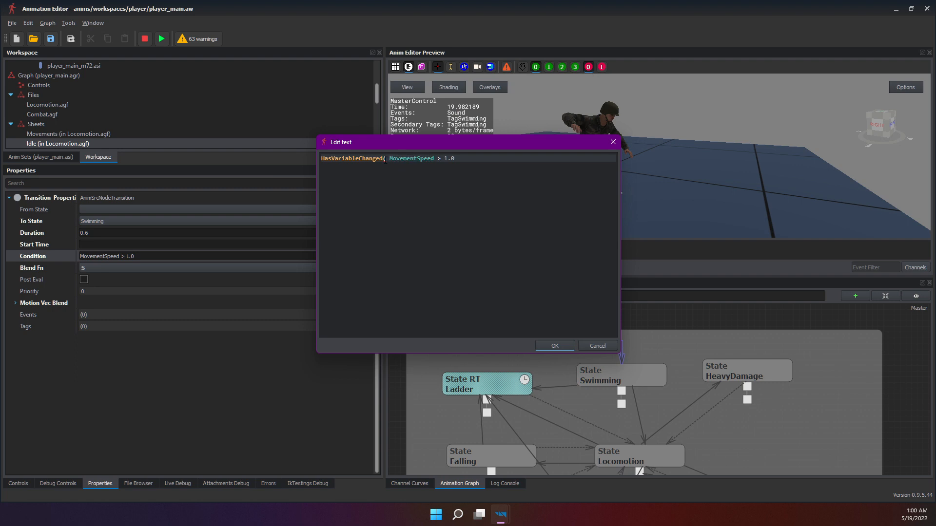
key("Delete")
key("ctrl+v")
type(") &&")
double_click(406, 159)
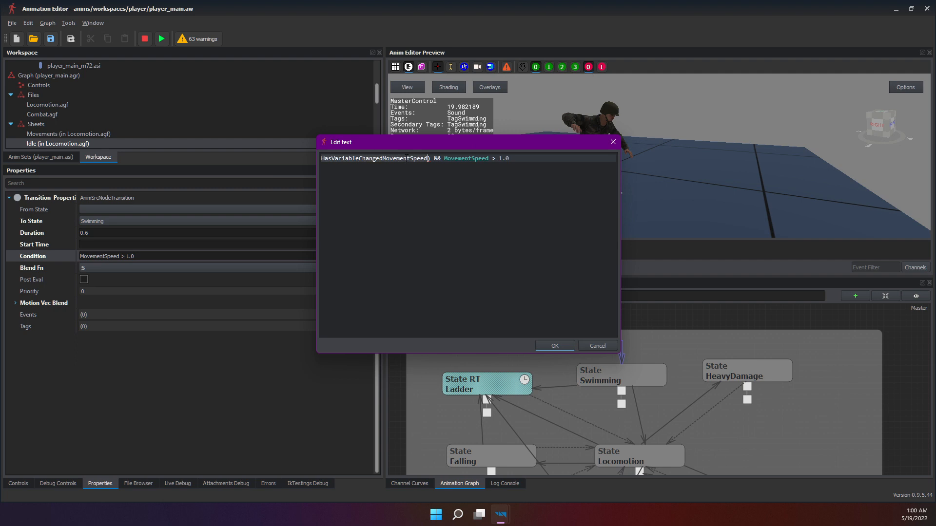
left_click(384, 160)
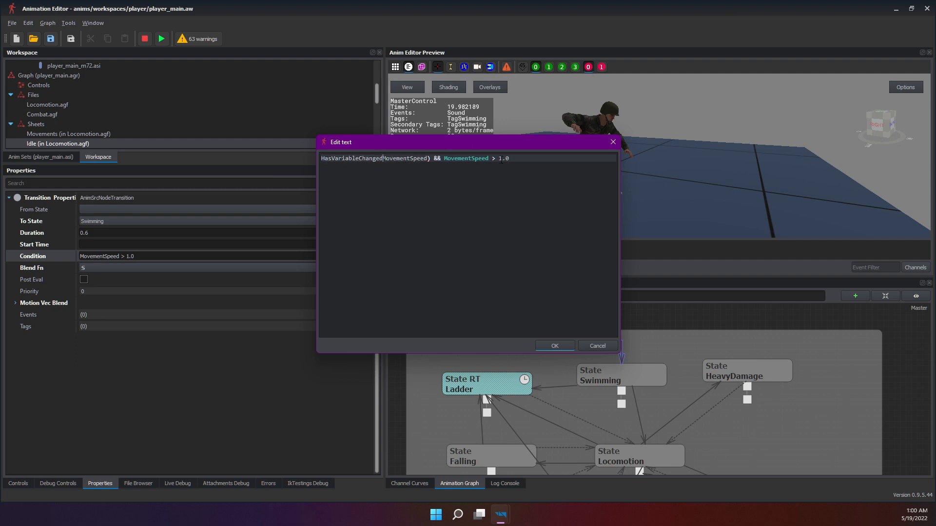
type("(")
left_click(506, 181)
left_click(553, 345)
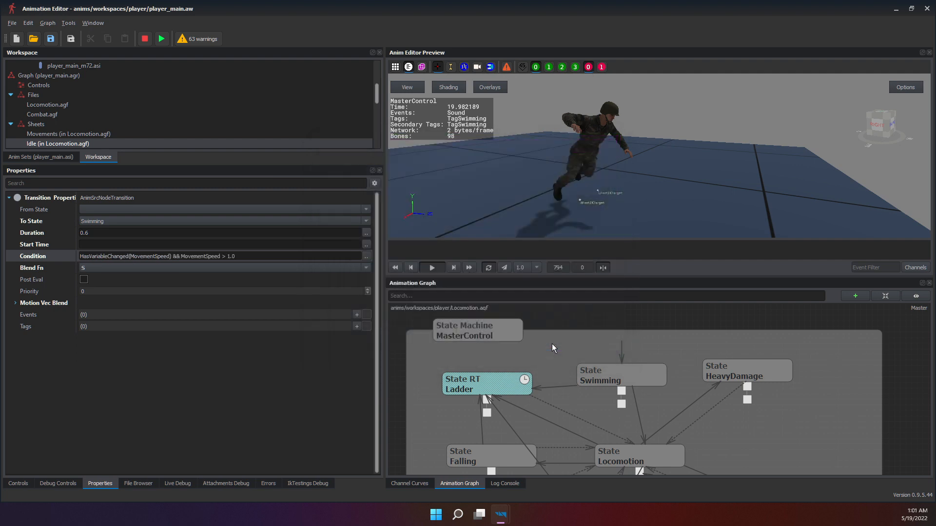
Preview the MasterControl state machine and raise MovementSpeed to about 2.01.
left_click(506, 329)
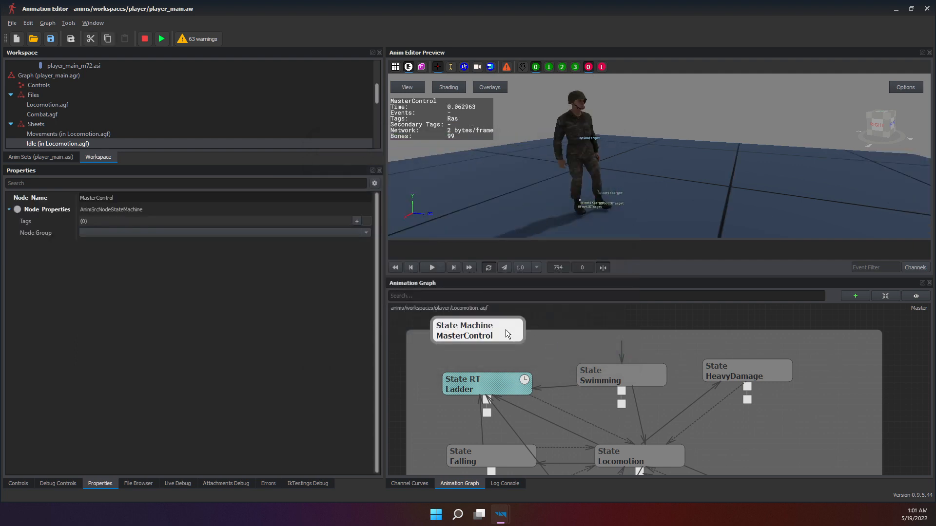
left_click(20, 483)
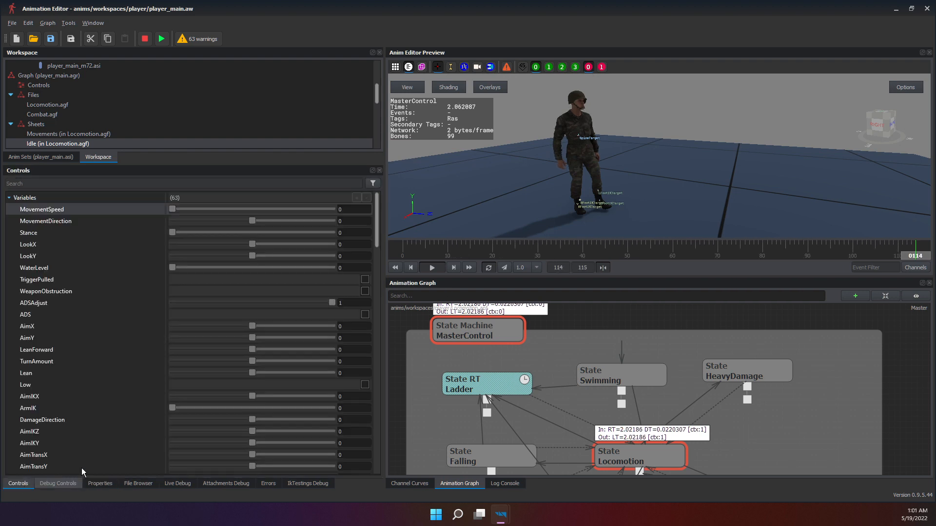
left_click(174, 211)
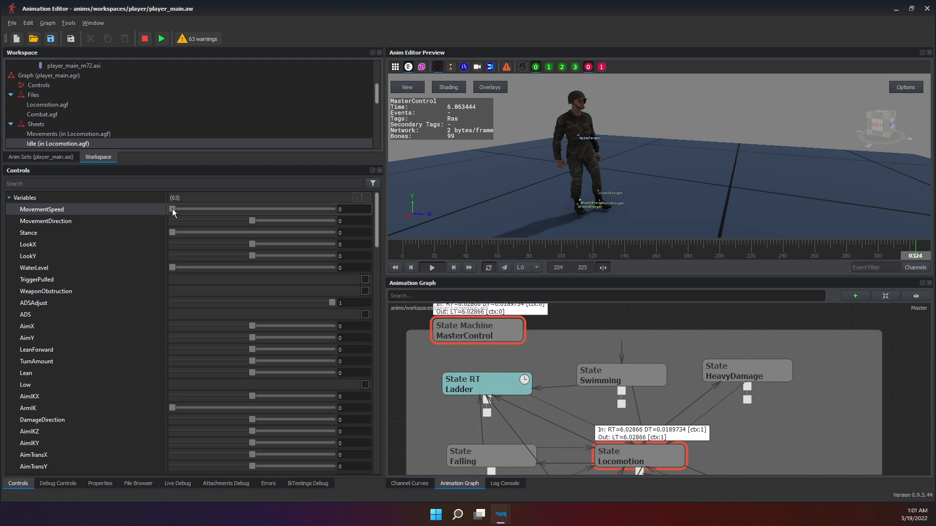
left_click_drag(172, 209, 279, 236)
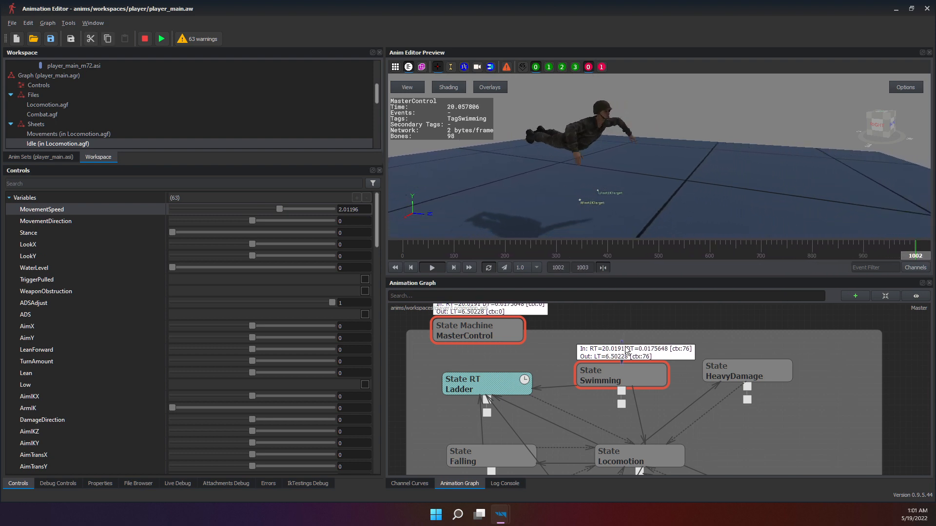
Review both parts of the condition on the transition entering Swimming in the text editor, leaving it without changes.
left_click(76, 482)
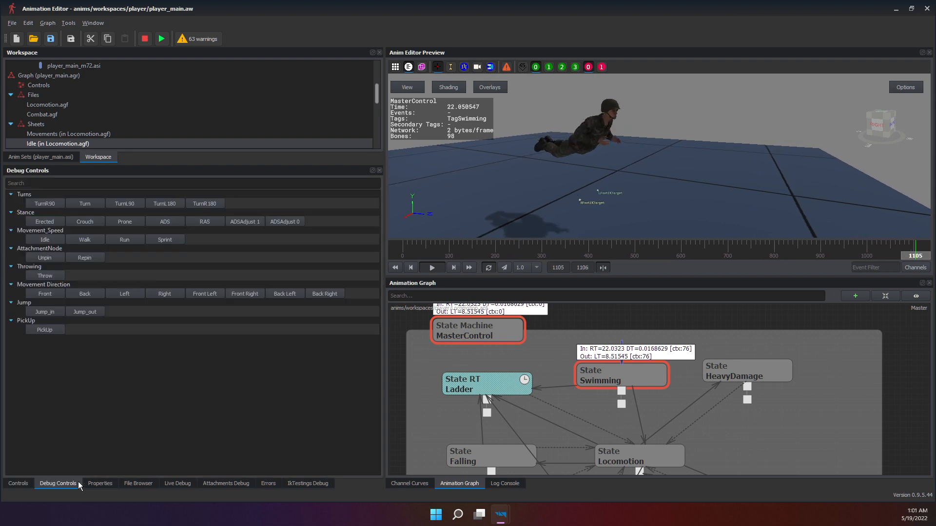
left_click(100, 484)
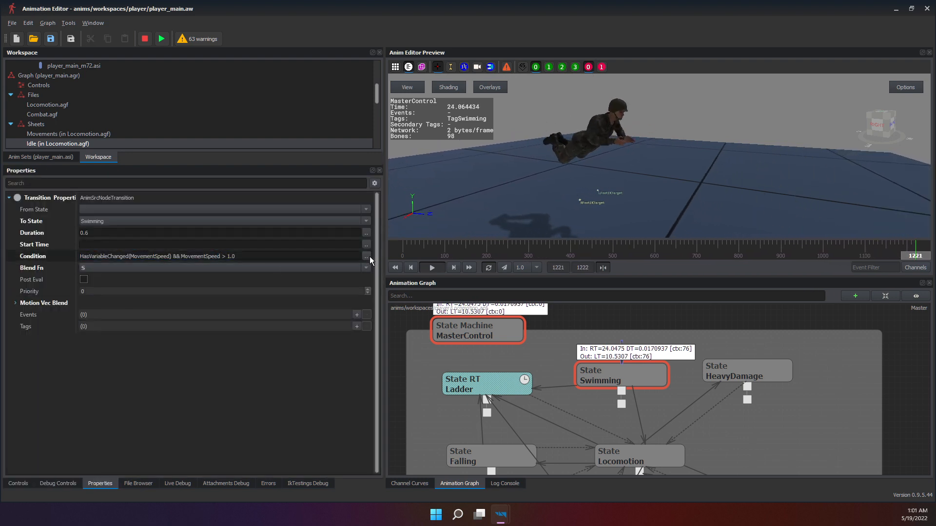
left_click(367, 257)
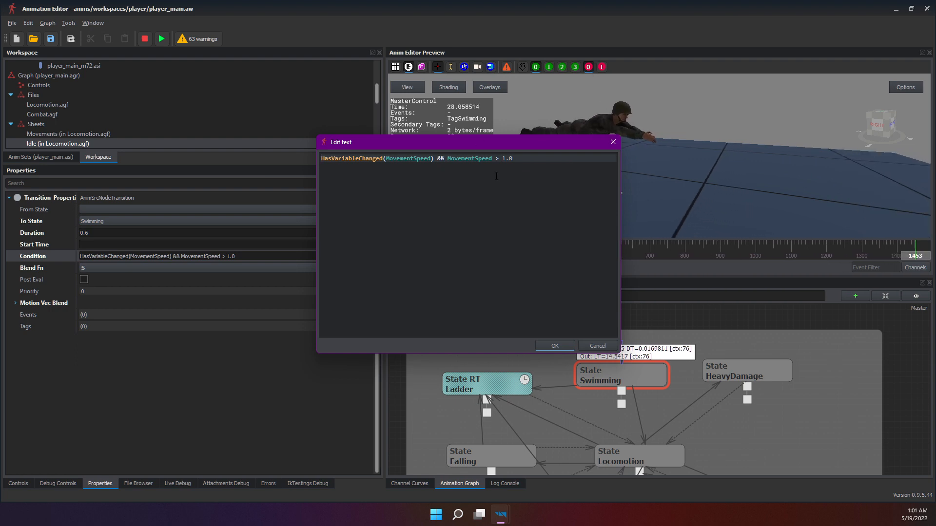
left_click(518, 159)
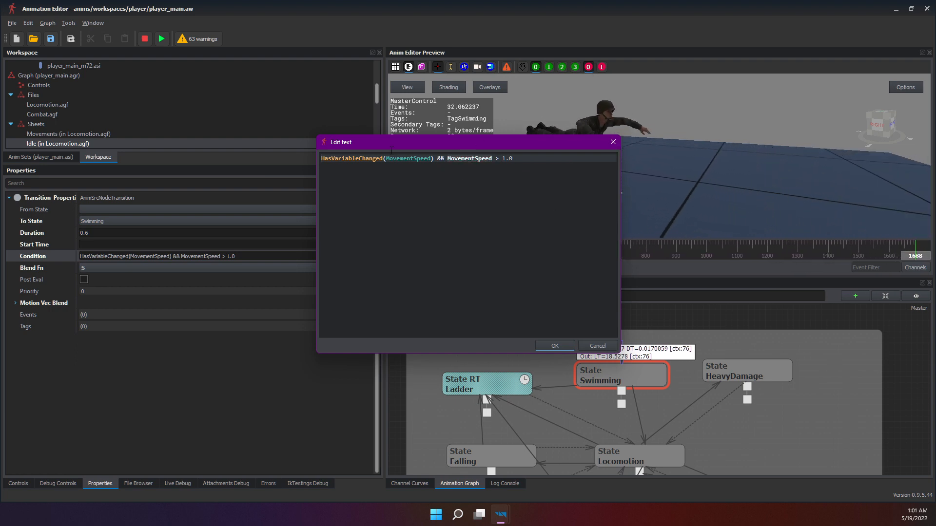
left_click(383, 160)
left_click_drag(433, 159, 306, 157)
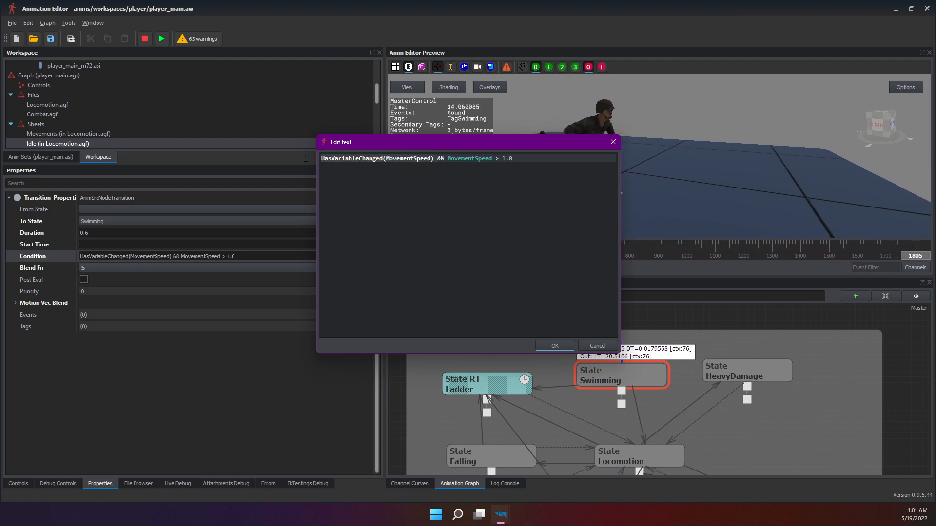
left_click(324, 173)
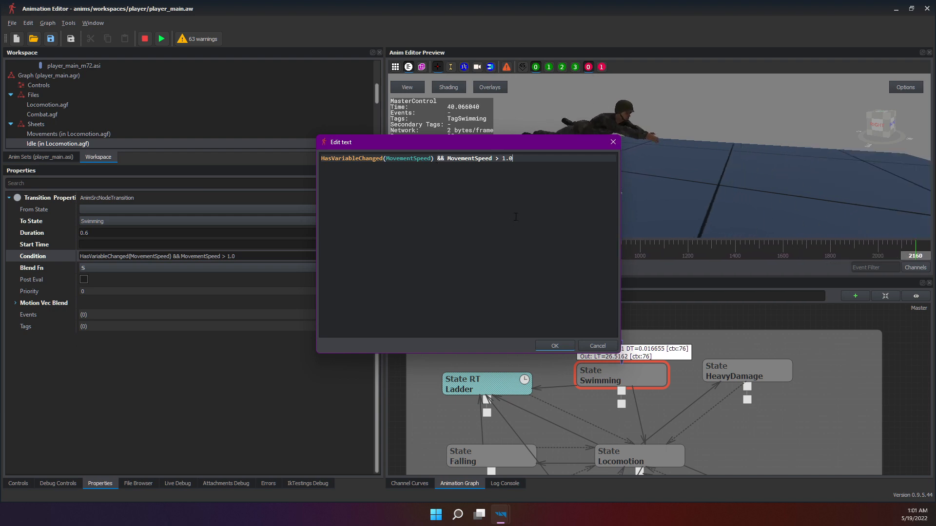
left_click(603, 345)
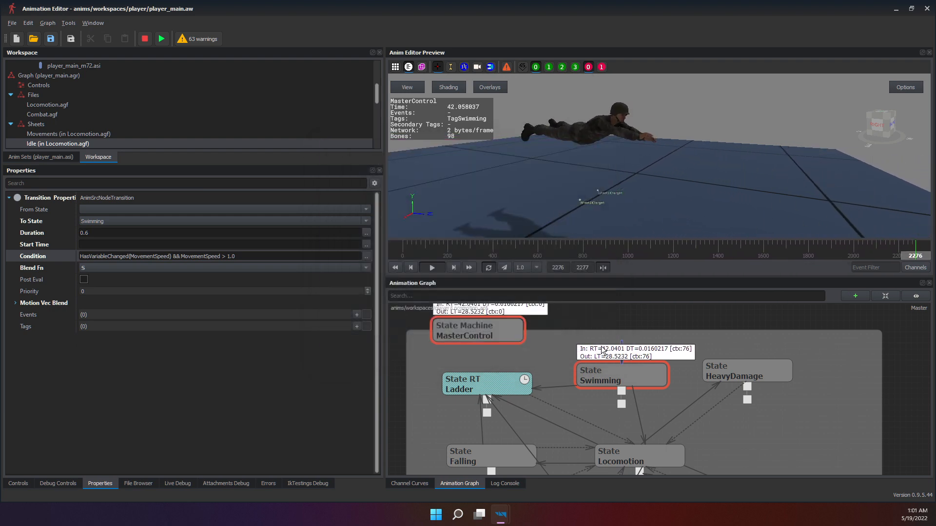
Examine the Swimming state's properties and its transitions to neighbouring states inside MasterControl.
left_click(629, 323)
middle_click_drag(621, 393, 625, 341)
scroll(624, 346, "down", 3)
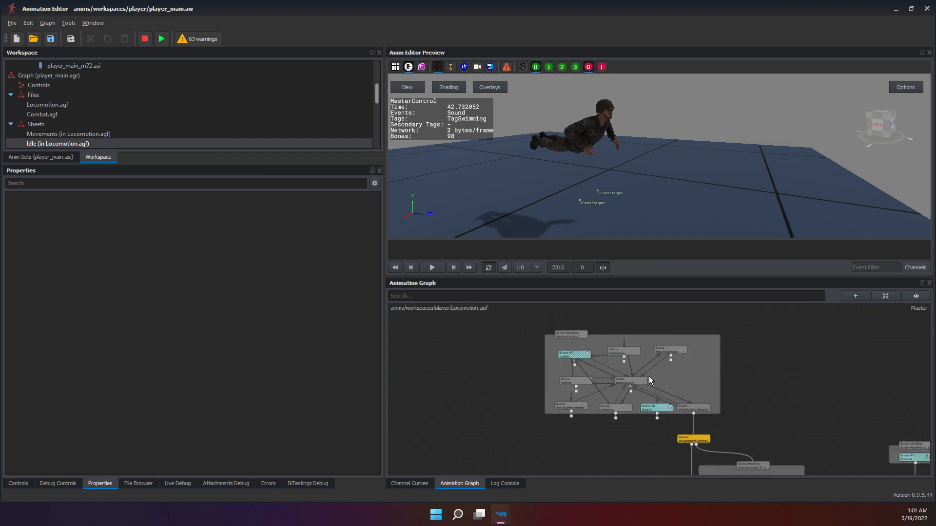
scroll(648, 376, "up", 2)
middle_click_drag(624, 379, 640, 364)
scroll(649, 361, "down", 4)
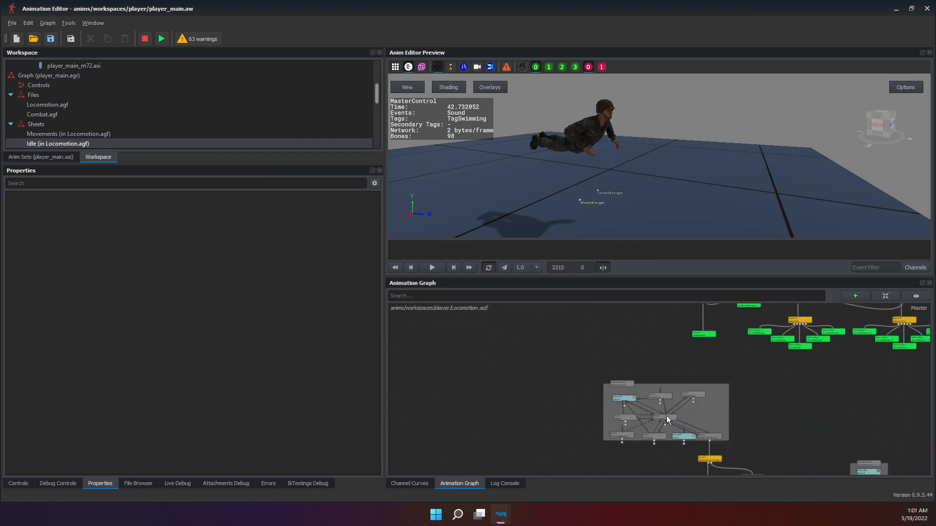
scroll(670, 405, "up", 4)
scroll(674, 393, "up", 3)
left_click(648, 382)
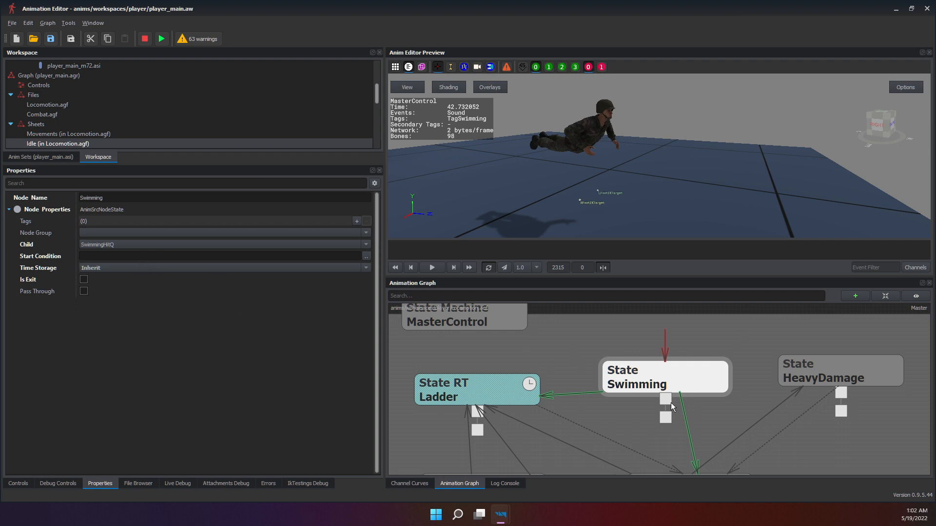
middle_click_drag(671, 395, 650, 367)
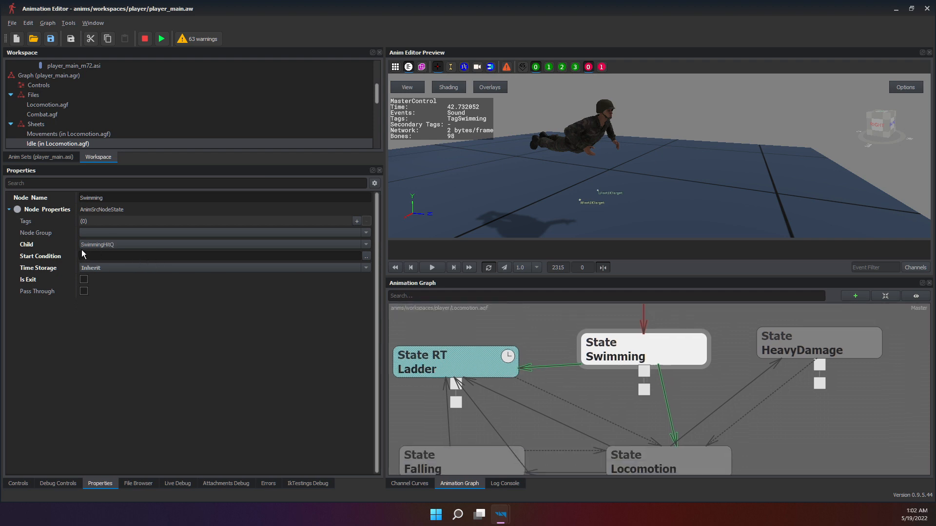
Examine how the MasterControl state machine node groups its states and transitions, comparing its properties with those of the Swimming state.
scroll(577, 364, "down", 3)
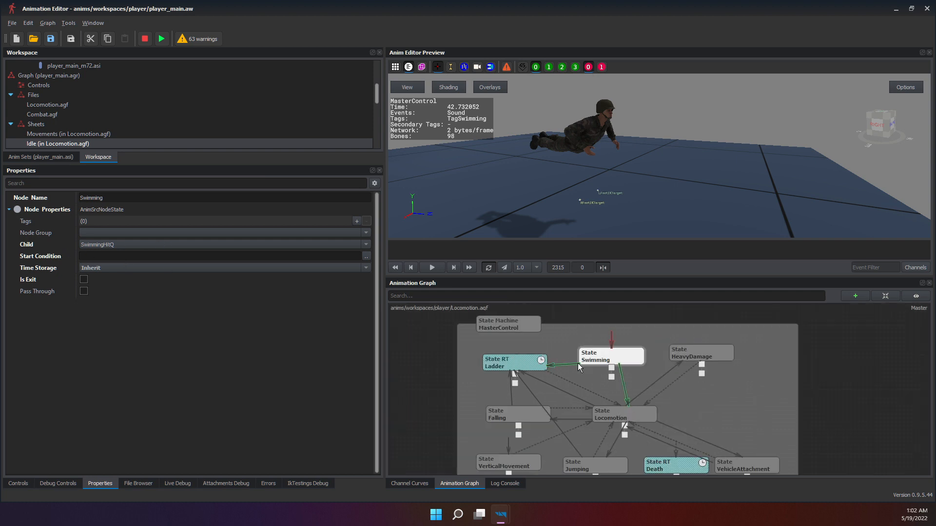
middle_click_drag(571, 389, 593, 413)
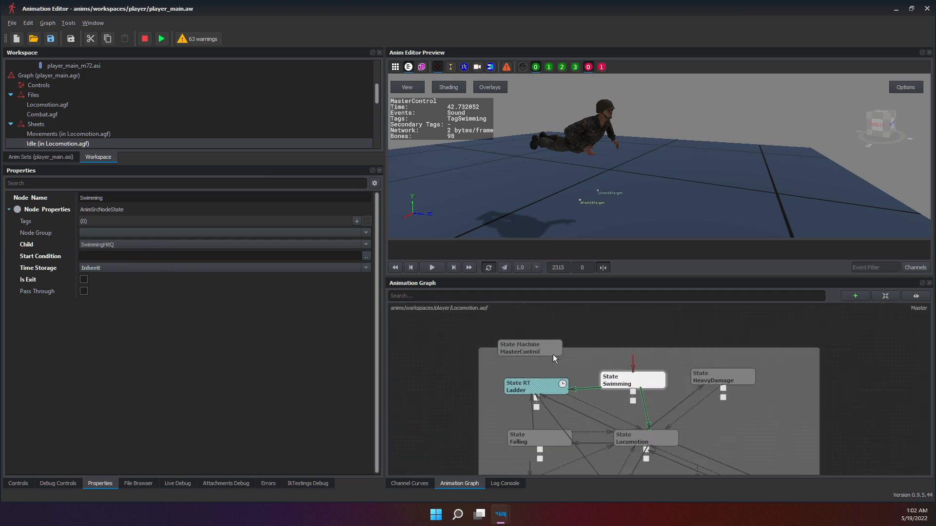
scroll(564, 356, "down", 1)
scroll(570, 357, "up", 1)
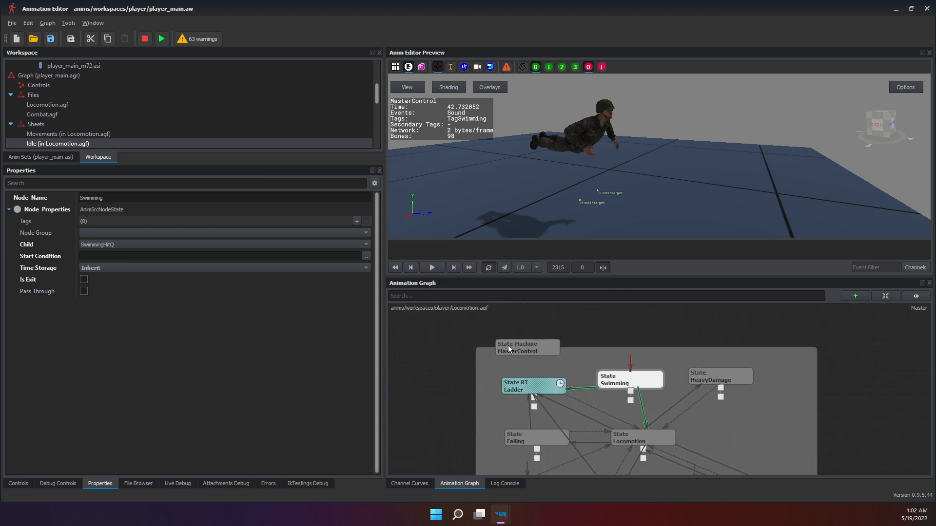
scroll(585, 361, "down", 2)
scroll(619, 368, "up", 4)
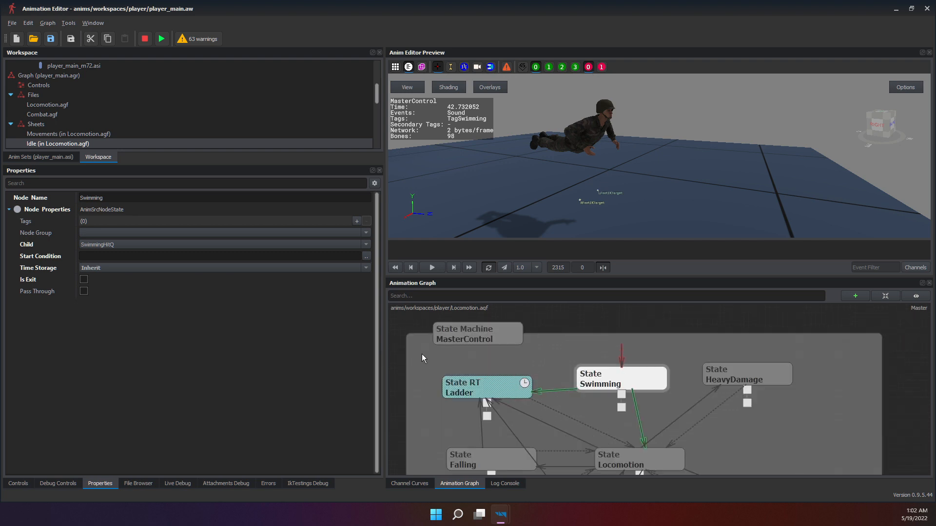
left_click_drag(422, 354, 637, 423)
left_click_drag(802, 444, 849, 449)
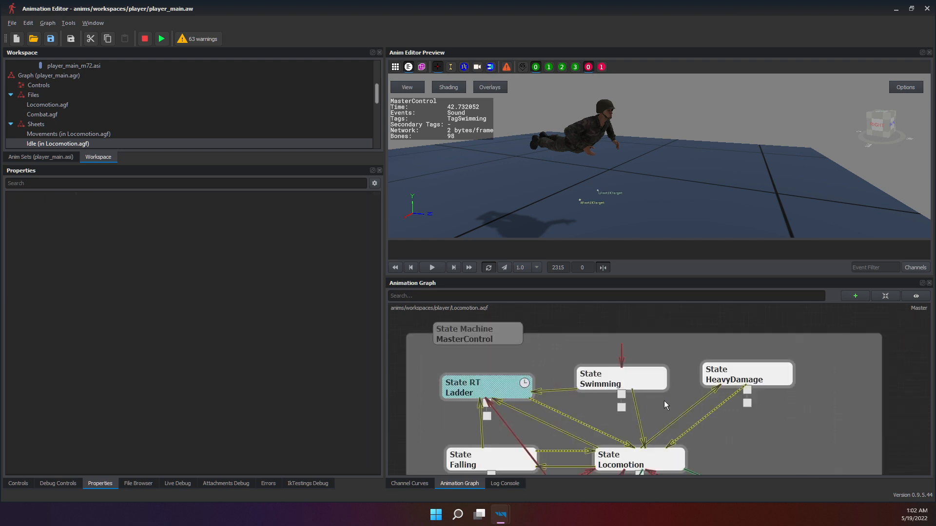
scroll(663, 401, "down", 2)
scroll(494, 352, "up", 2)
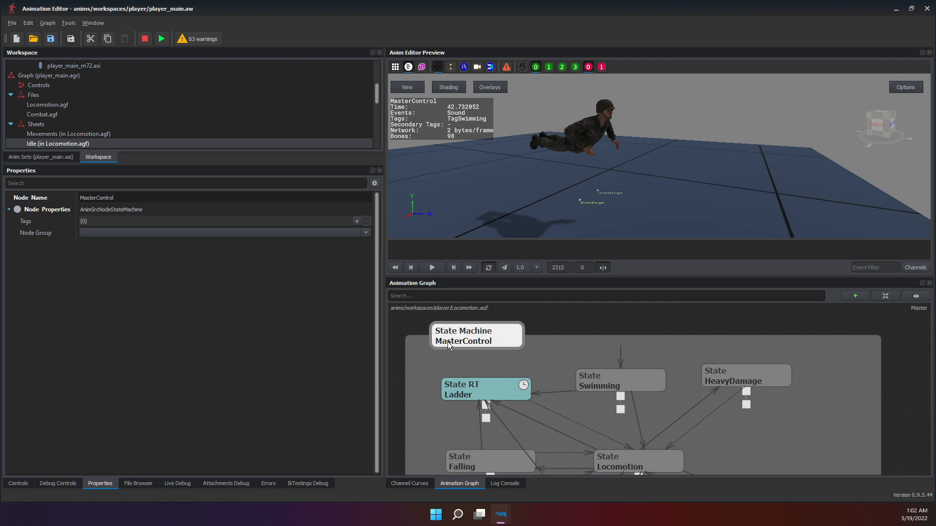
scroll(604, 364, "down", 2)
left_click(619, 371)
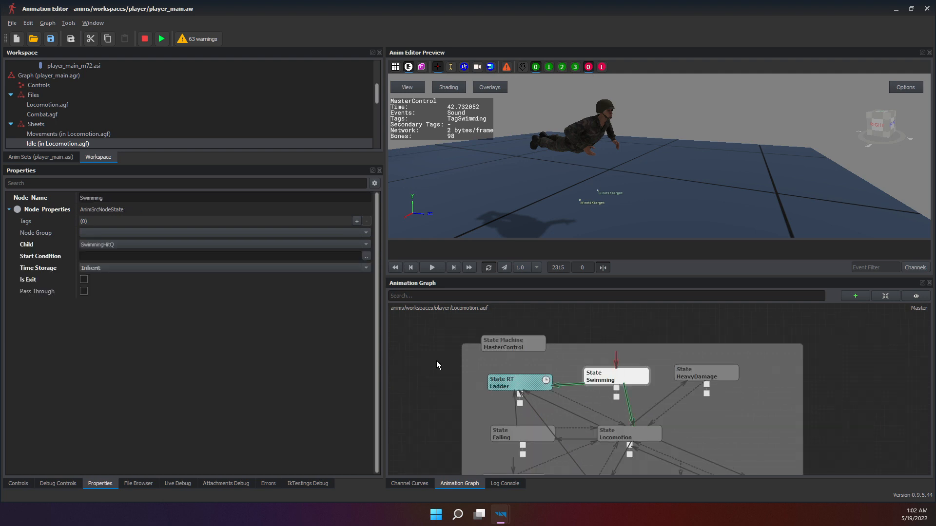
scroll(536, 369, "down", 2)
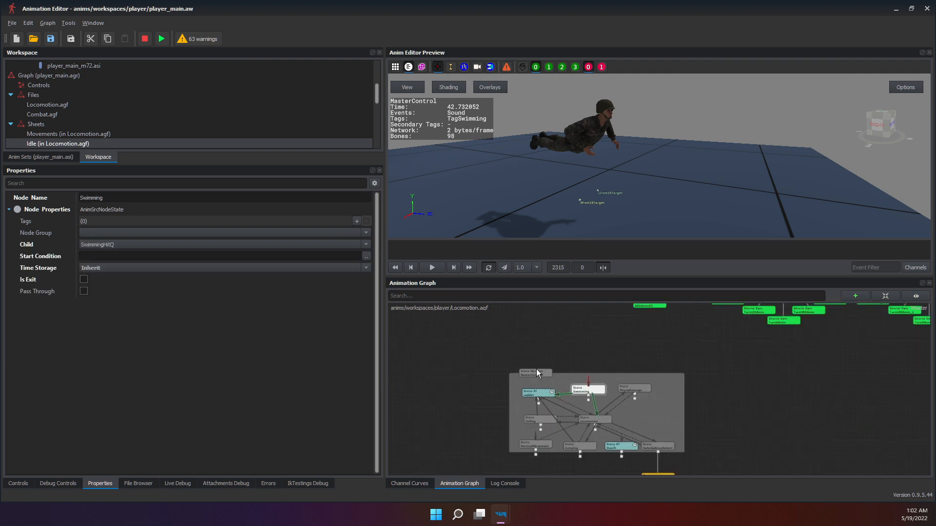
left_click(538, 370)
scroll(538, 370, "up", 6)
scroll(496, 382, "down", 3)
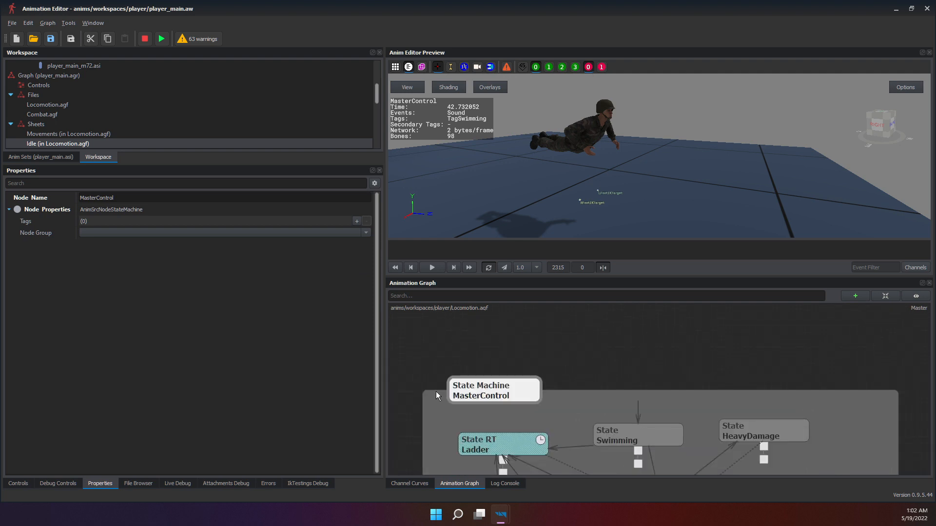
Look over the states in the MasterControl state machine and inspect the Locomotion-to-Ladder transition's properties.
scroll(568, 364, "down", 2)
middle_click_drag(651, 361, 480, 470)
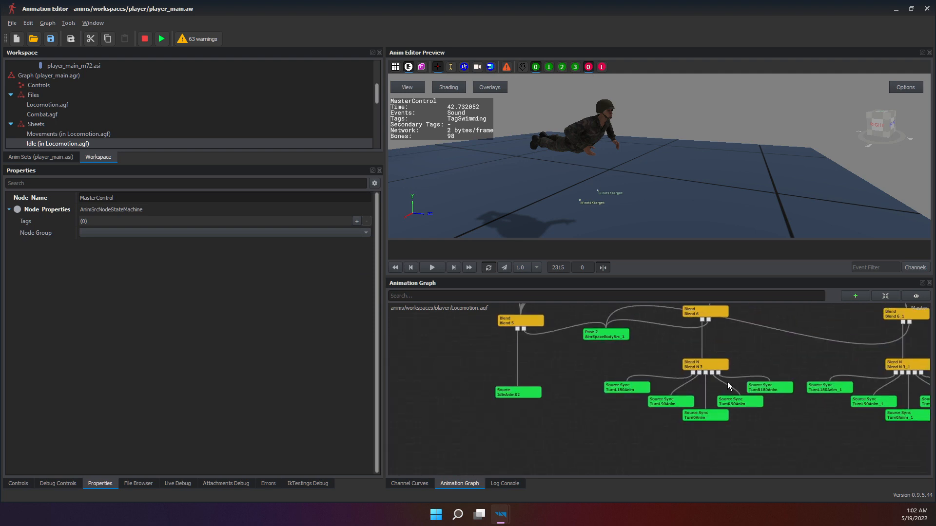
middle_click_drag(743, 451, 659, 361)
scroll(602, 425, "down", 3)
middle_click_drag(601, 409, 681, 313)
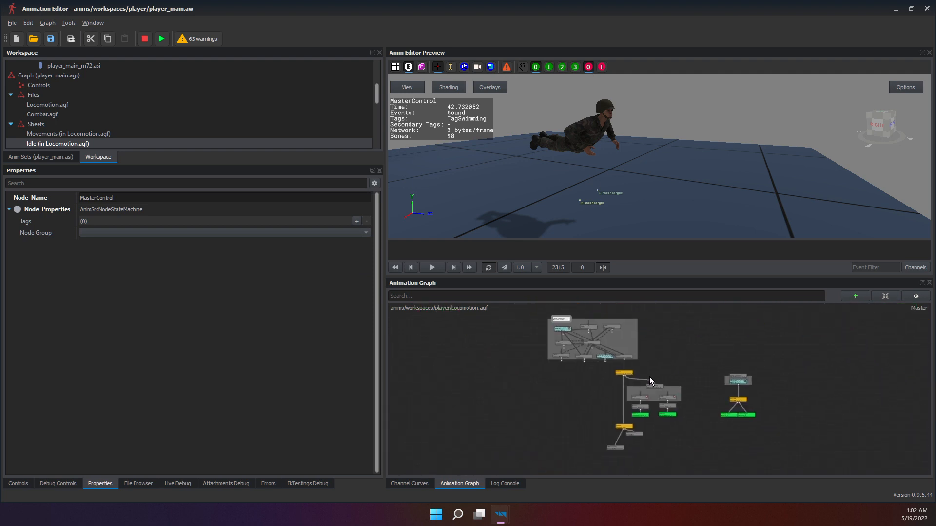
scroll(626, 373, "up", 5)
middle_click_drag(548, 363, 649, 412)
scroll(580, 347, "up", 4)
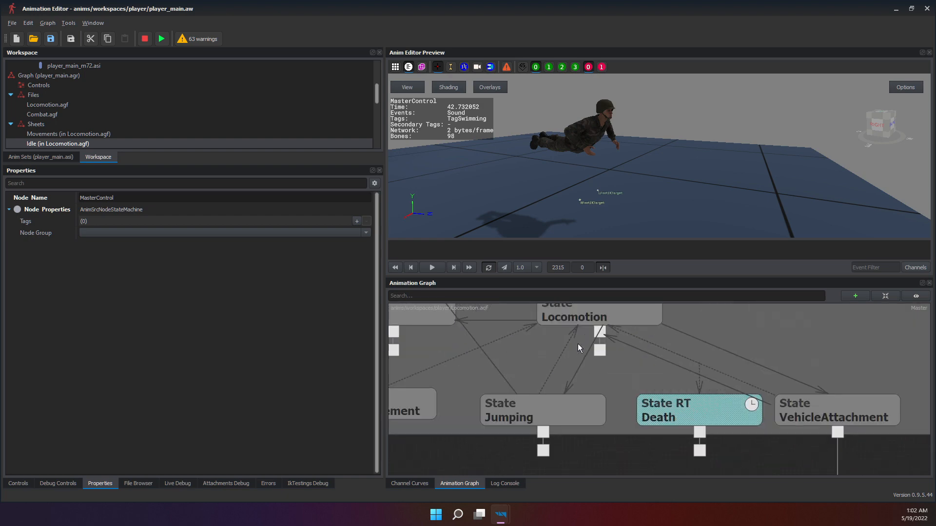
middle_click_drag(578, 344, 624, 400)
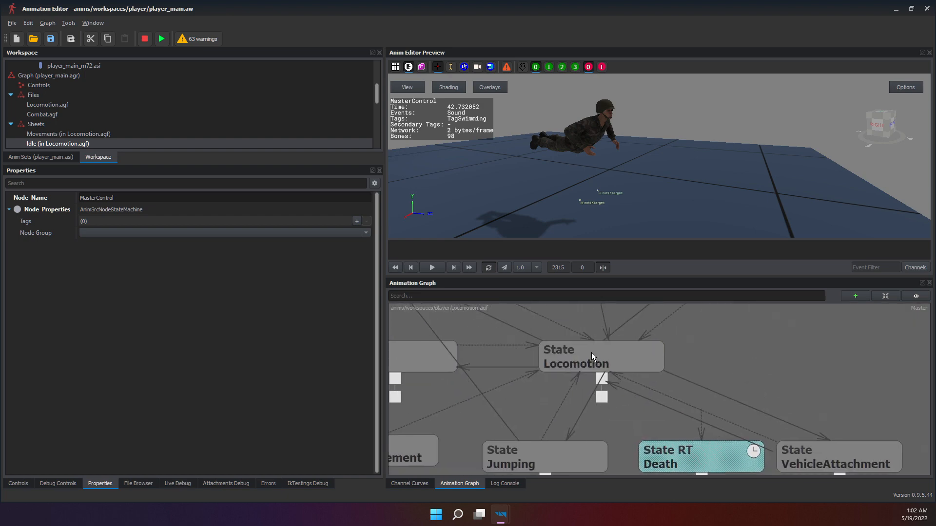
left_click(520, 331)
scroll(606, 355, "down", 2)
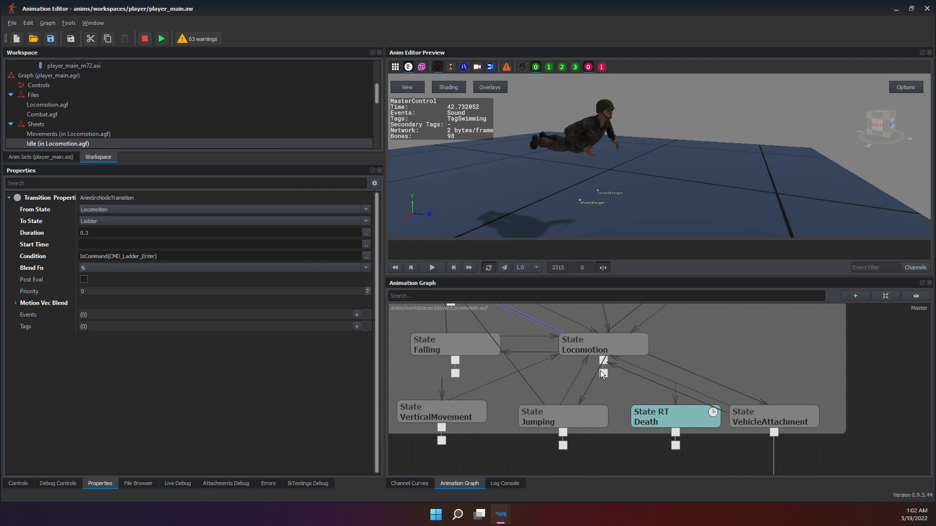
Follow the Locomotion state's child connection to the LightDamageQ queue in the Movements sheet and examine that node chain.
double_click(601, 370)
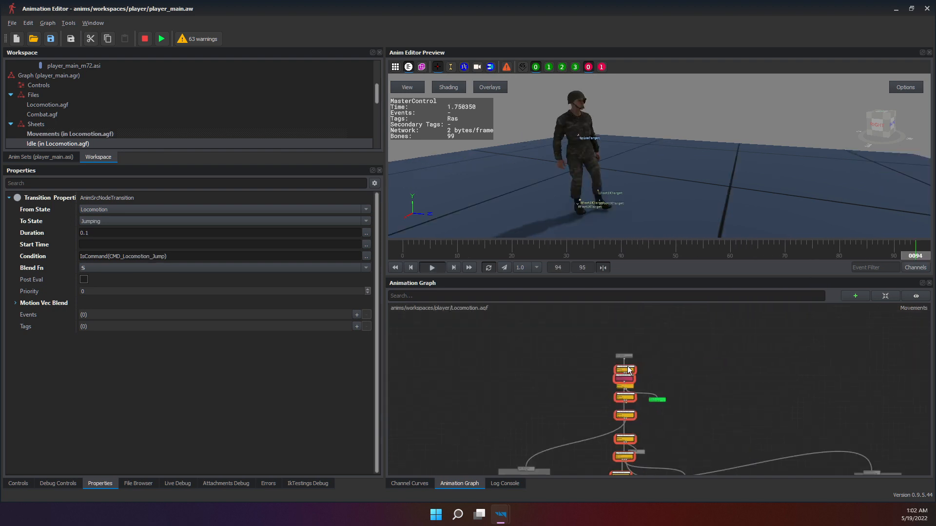
scroll(627, 366, "up", 5)
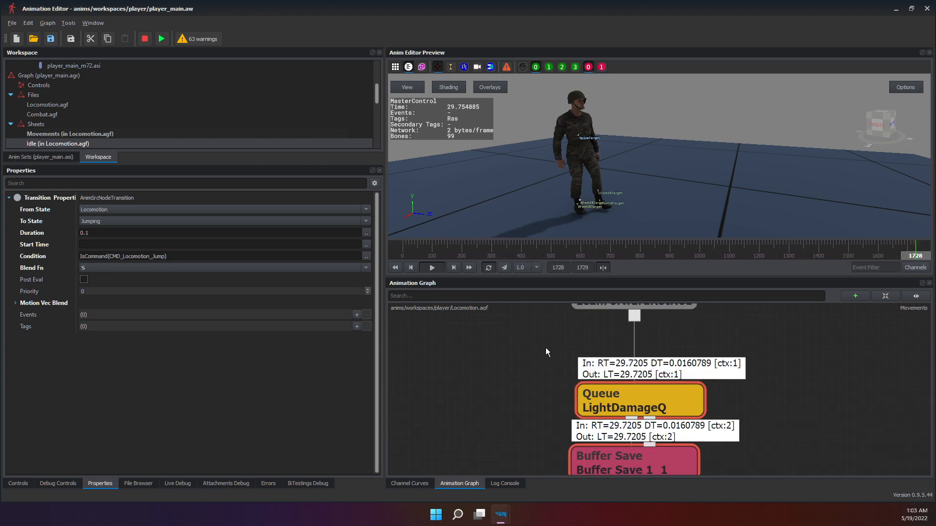
scroll(546, 348, "down", 3)
scroll(550, 394, "up", 3)
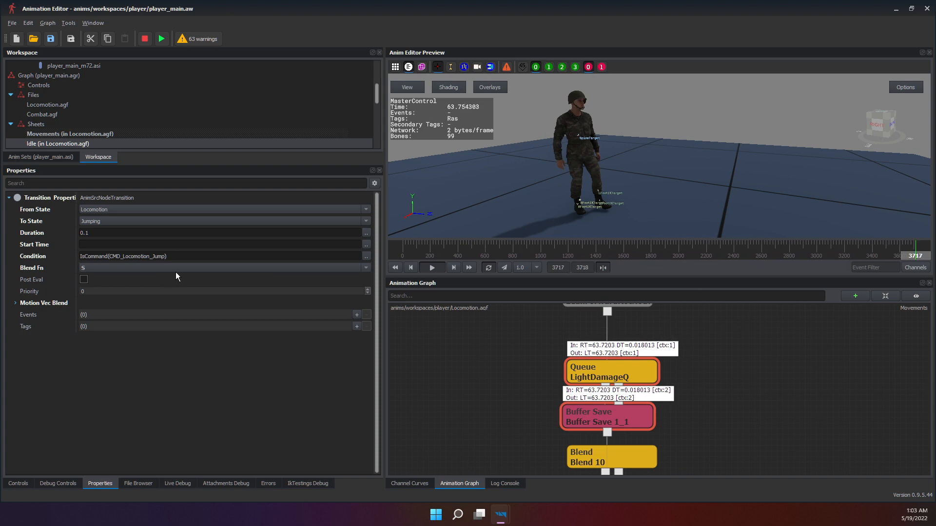
Examine the Condition expression of the Locomotion-to-Jumping transition.
left_click(145, 262)
left_click(148, 260)
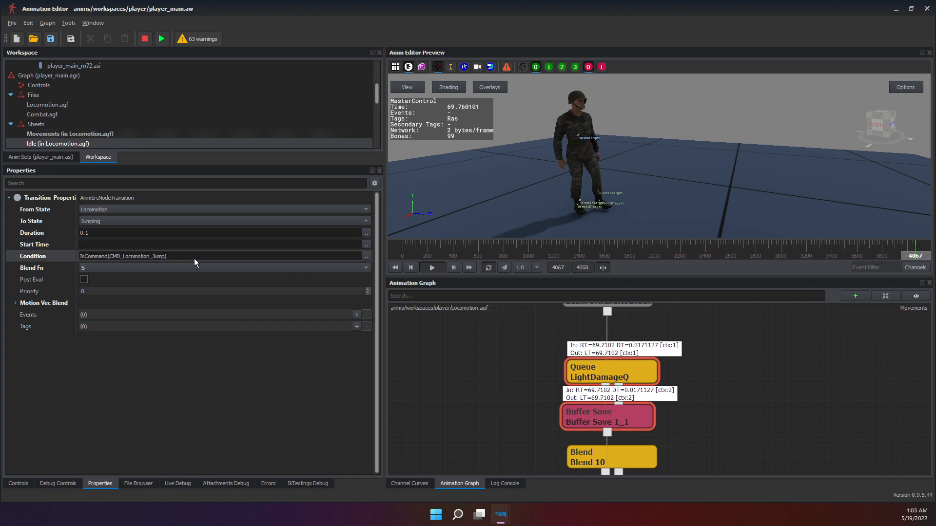
left_click(208, 257)
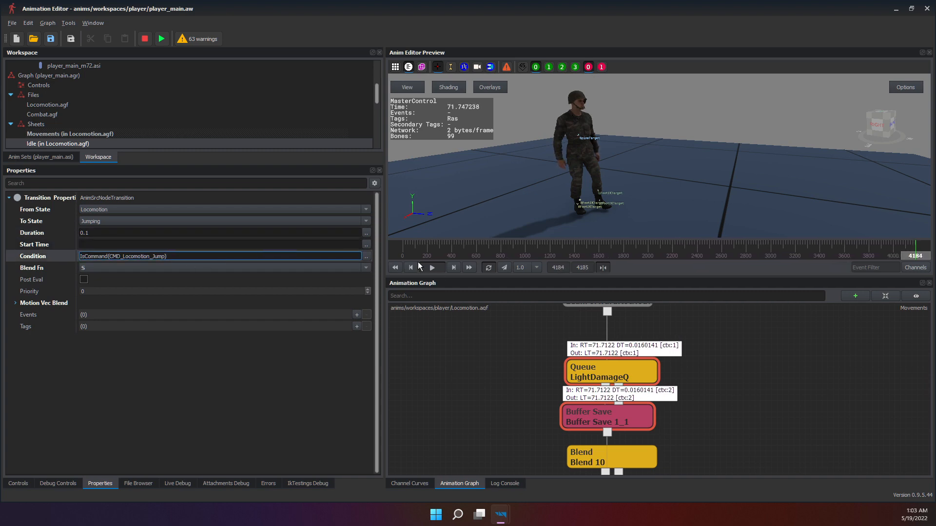
scroll(539, 352, "down", 2)
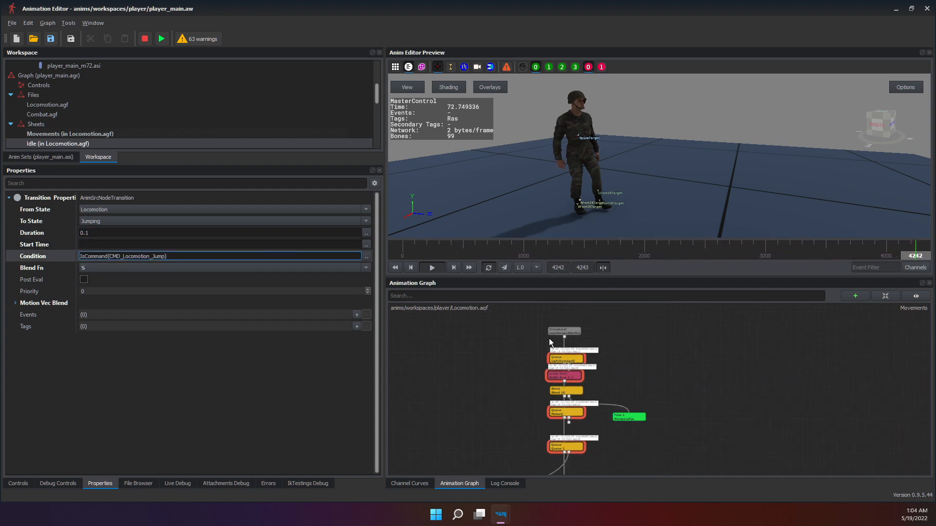
left_click(197, 444)
scroll(542, 377, "down", 2)
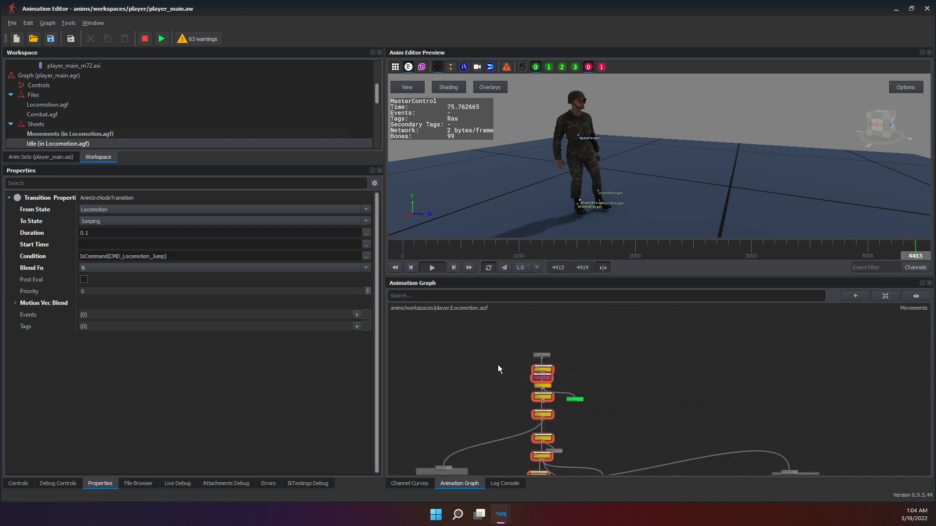
Show the graph's control variables and search the animation graph for "mast", going to the FallMasterIK node.
left_click(28, 482)
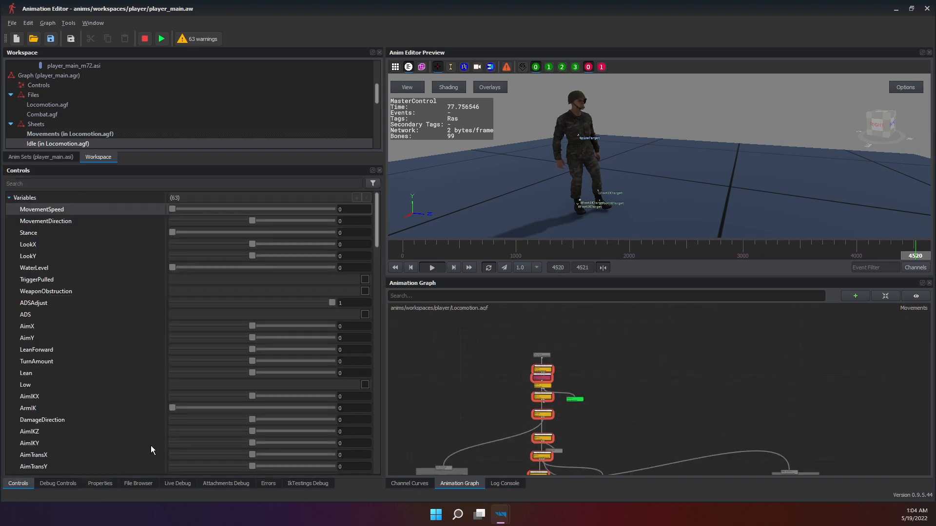
left_click(439, 296)
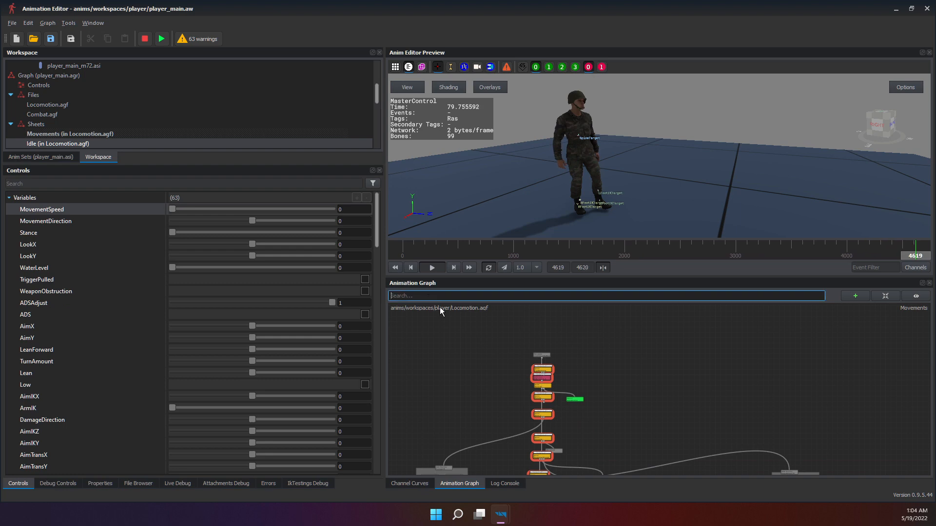
type("mast")
left_click(457, 334)
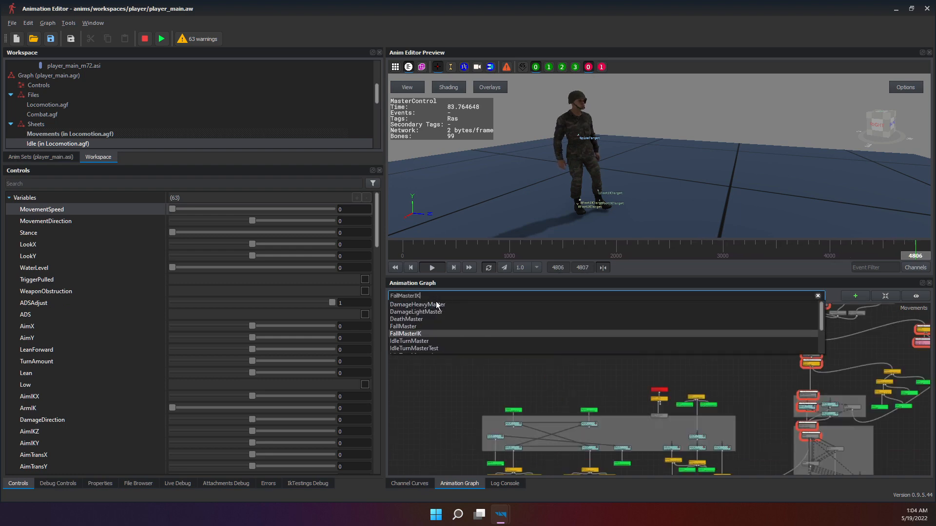
key("Return")
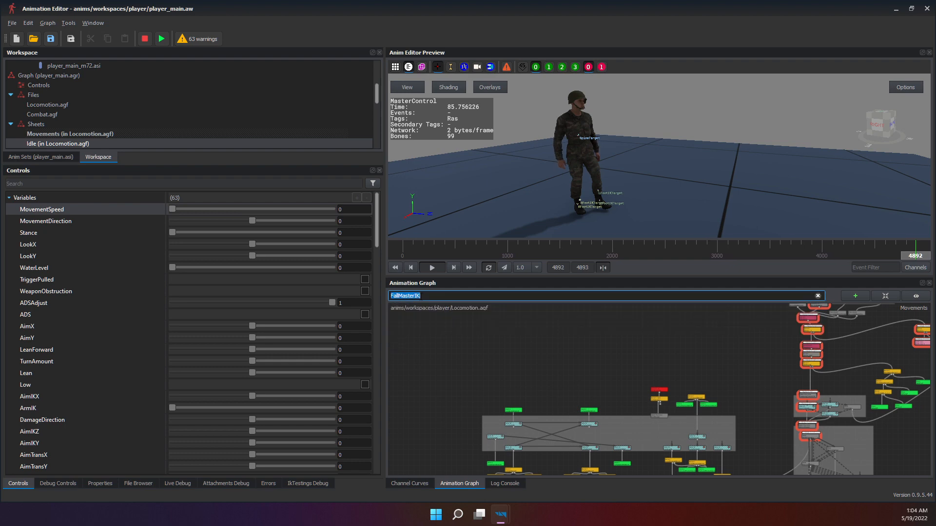
Search the animation graph for "Master" and go to the MasterControl node.
type("Master")
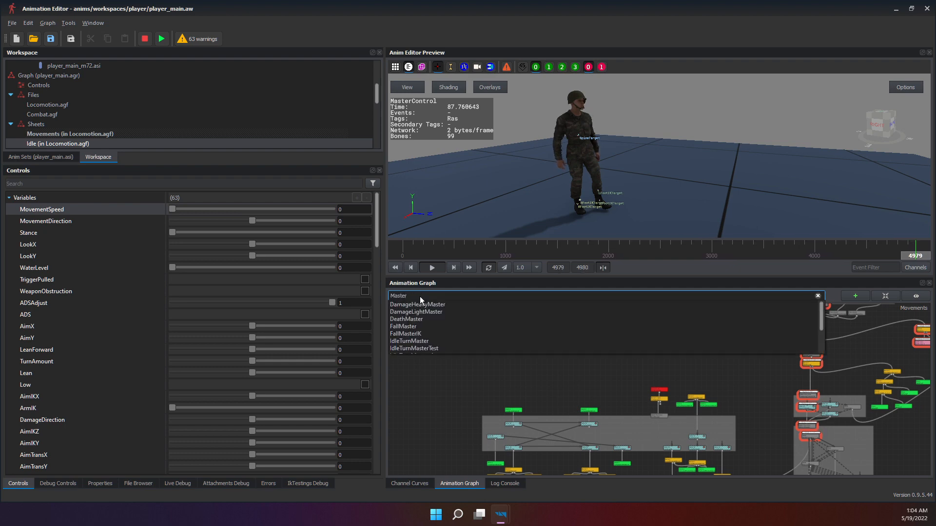
type("S")
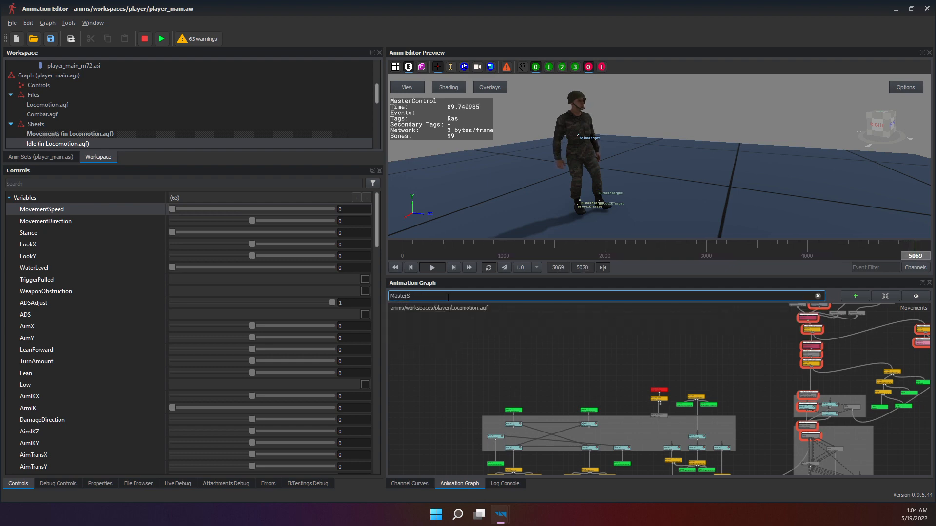
key("BackSpace")
middle_click(519, 331)
scroll(520, 330, "down", 2)
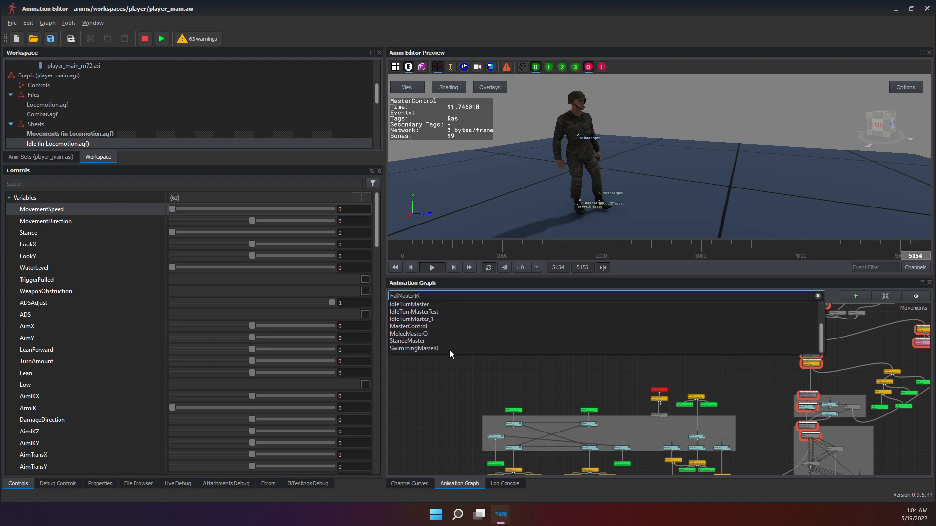
scroll(444, 342, "up", 2)
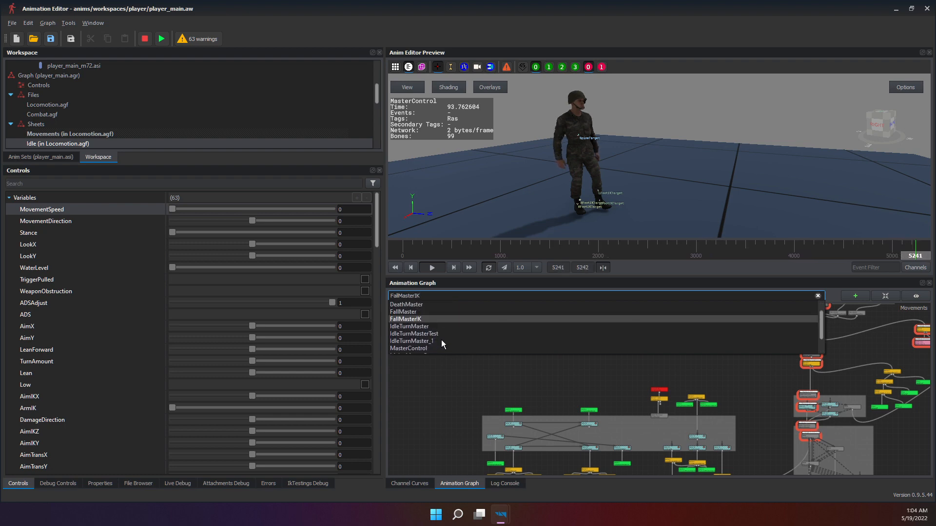
scroll(441, 340, "down", 2)
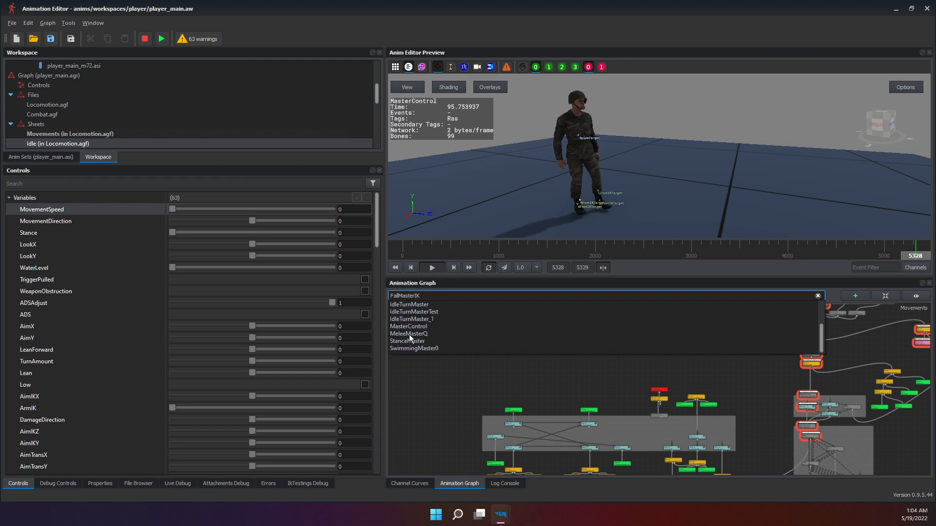
left_click(423, 327)
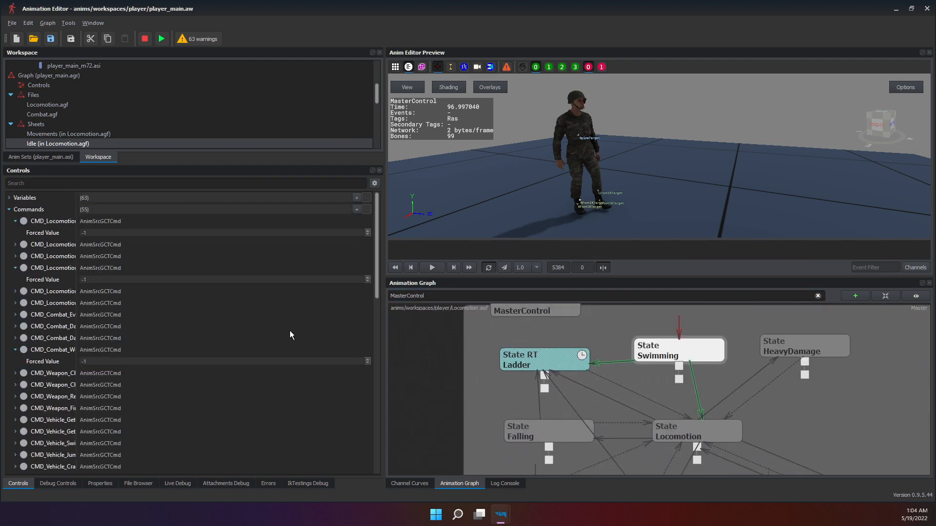
Show the Swimming state's properties and check its Node Group options without choosing one.
left_click(102, 483)
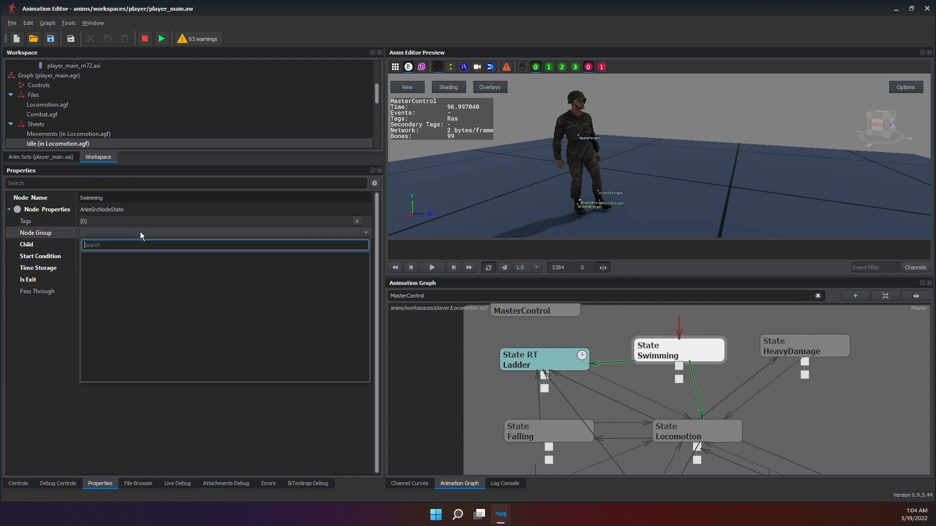
left_click(335, 232)
left_click(346, 237)
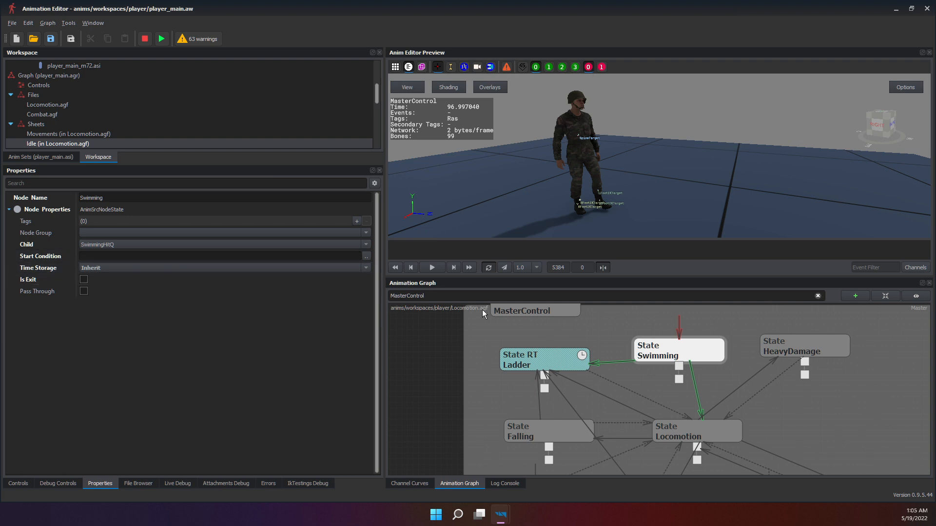
Preview the MasterControl state machine and select its Locomotion state to view its properties.
left_click(530, 312)
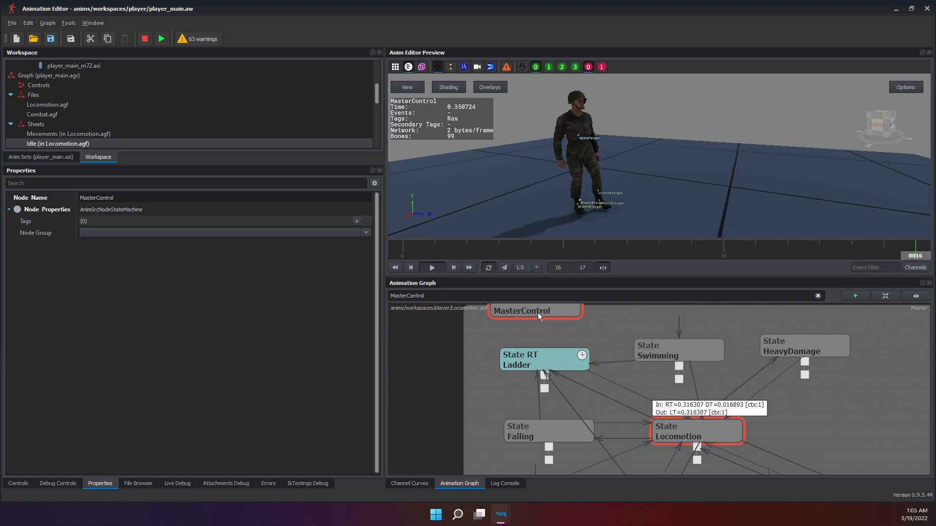
scroll(683, 380, "up", 3)
scroll(696, 429, "down", 1)
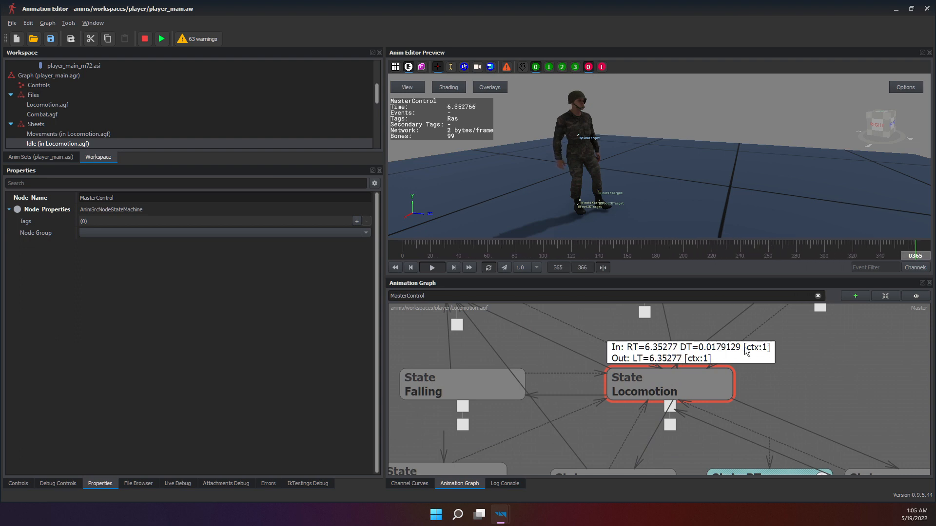
left_click(624, 387)
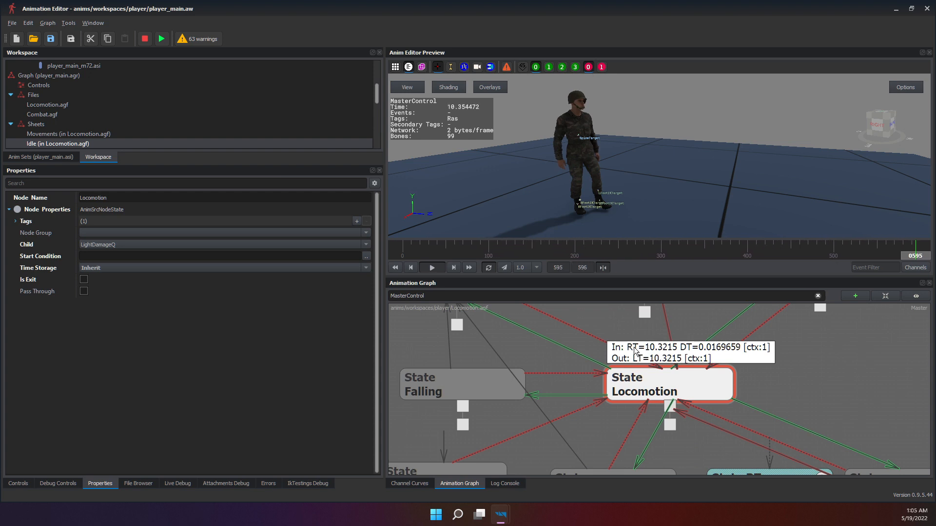
Examine the connections around the Locomotion state, inspect the Jumping-to-Locomotion transition's properties, and reselect Locomotion.
middle_click_drag(636, 359, 621, 362)
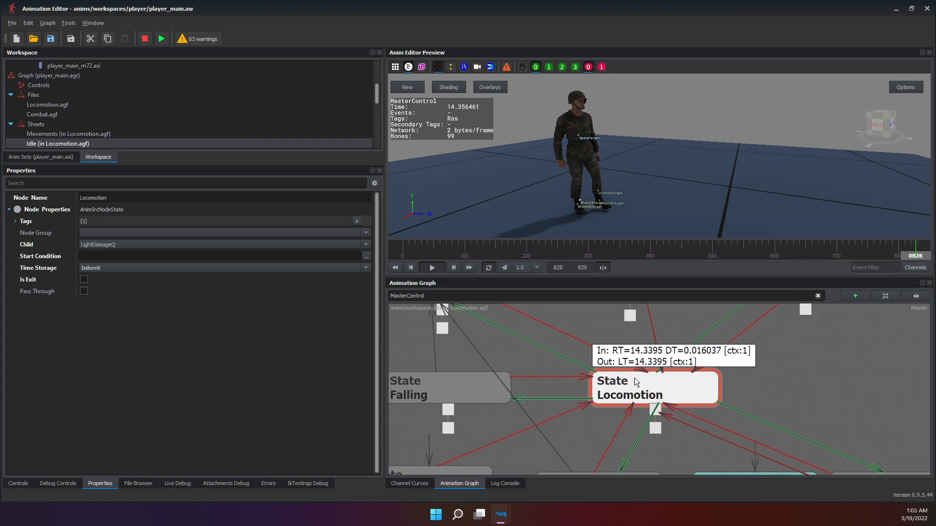
scroll(617, 360, "down", 3)
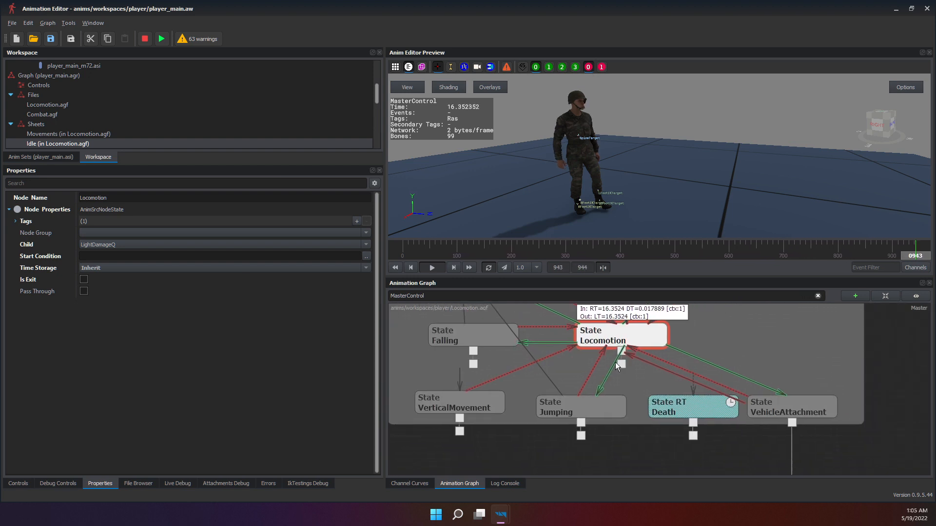
scroll(618, 365, "up", 4)
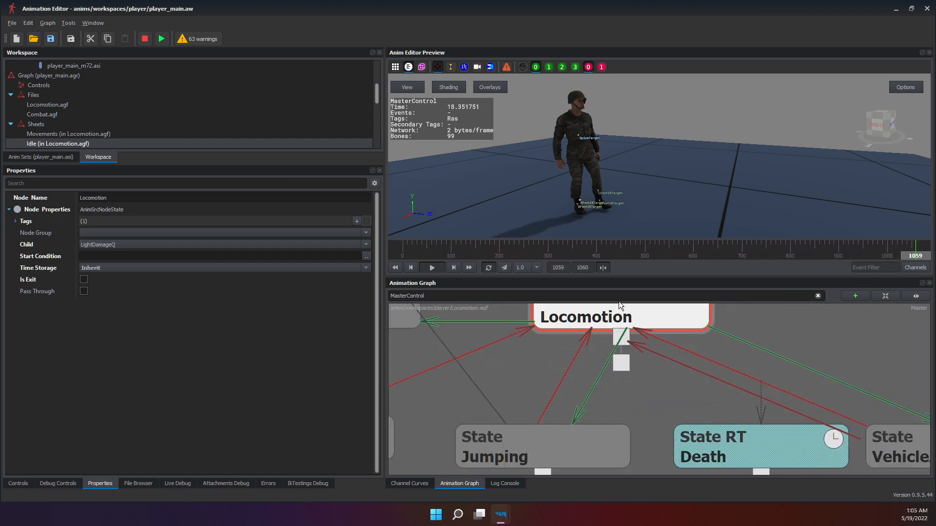
middle_click_drag(618, 385, 622, 422)
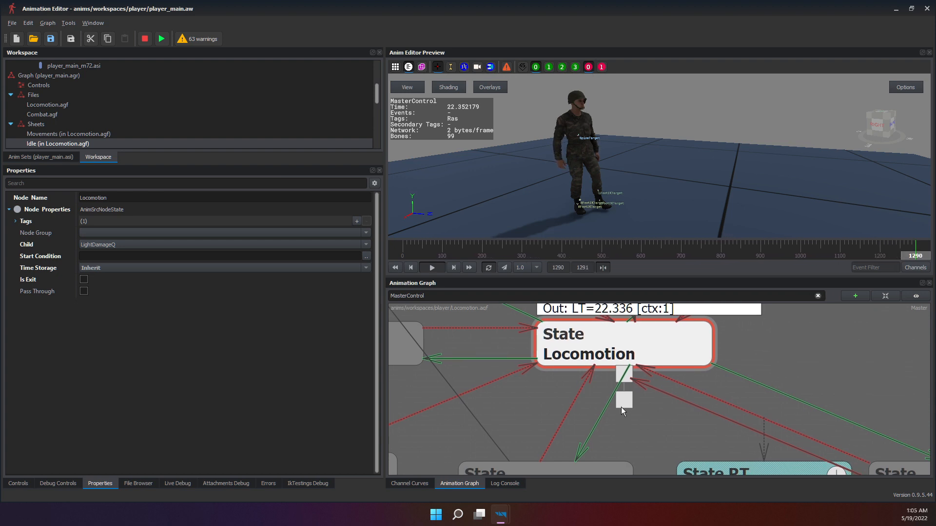
left_click(578, 395)
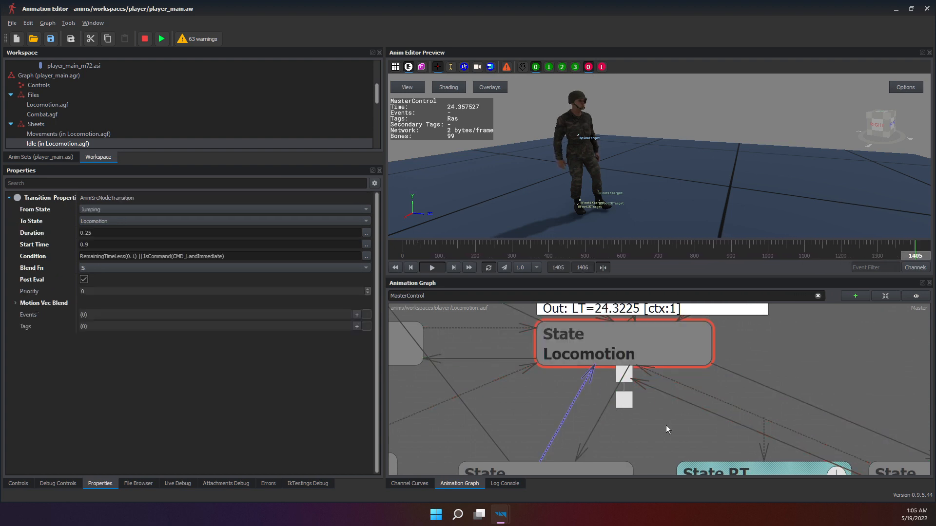
left_click(626, 338)
middle_click_drag(668, 368, 662, 405)
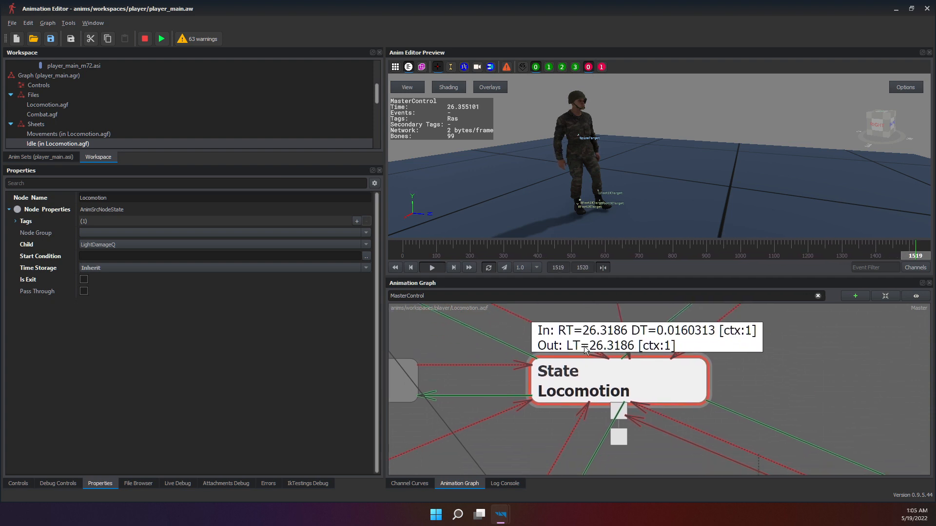
scroll(584, 347, "down", 2)
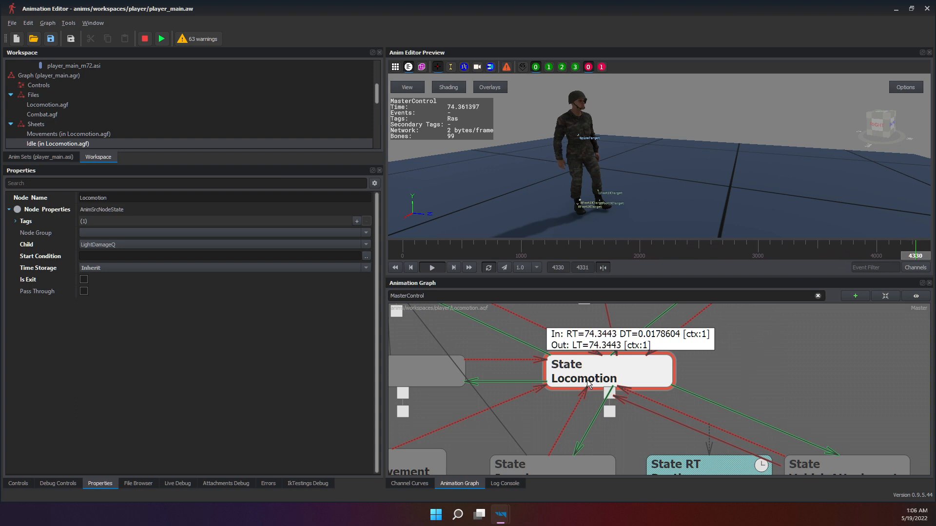
scroll(587, 382, "down", 2)
scroll(587, 383, "up", 2)
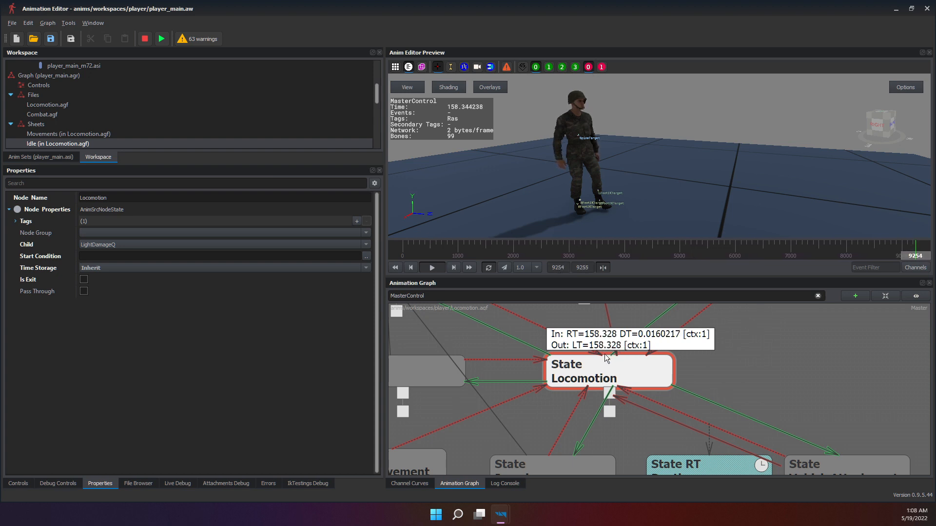
View the properties of the transition from Locomotion to VehicleAttachment, and reselect the Locomotion state.
left_click(606, 376)
left_click(701, 360)
scroll(607, 385, "down", 5)
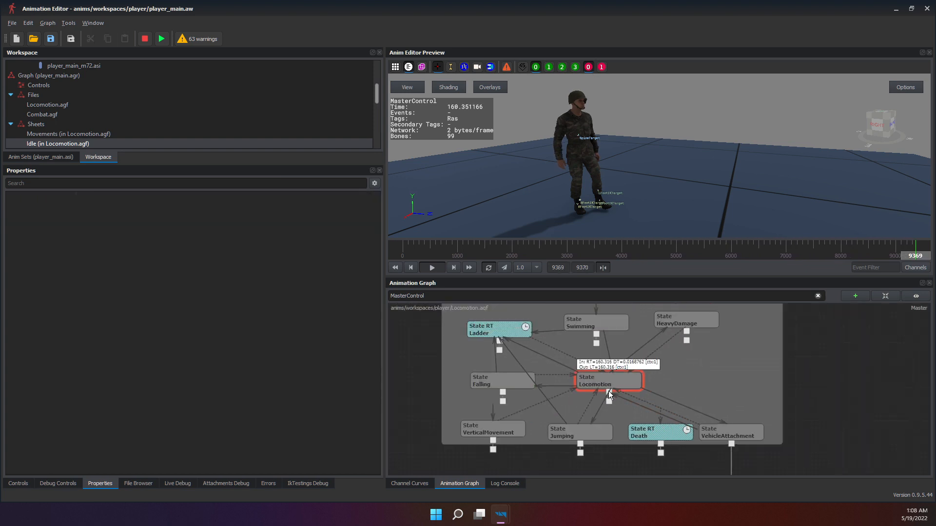
scroll(615, 415, "up", 3)
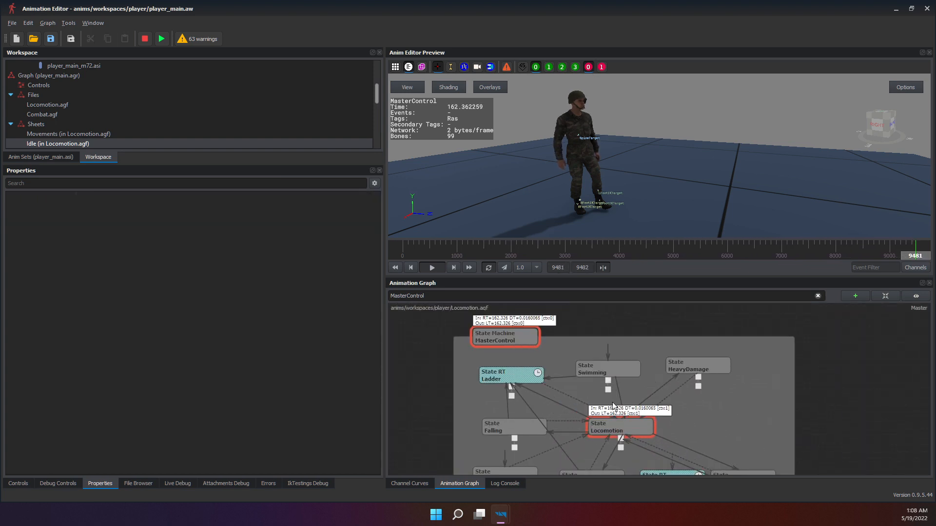
middle_click_drag(621, 449, 611, 425)
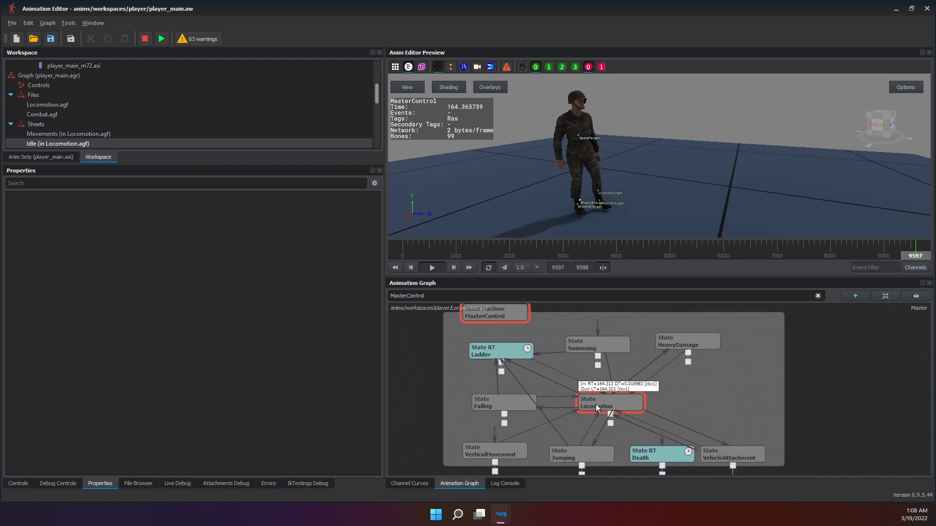
left_click(598, 403)
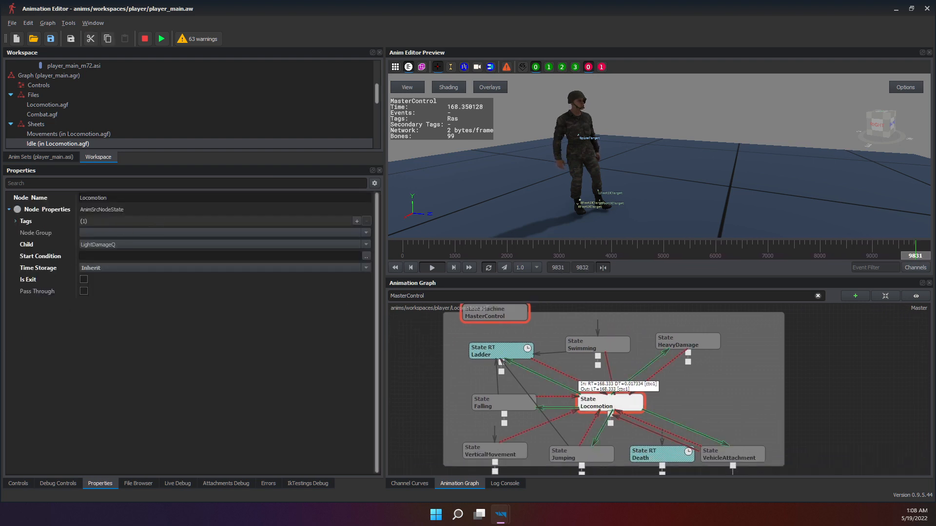
left_click(673, 418)
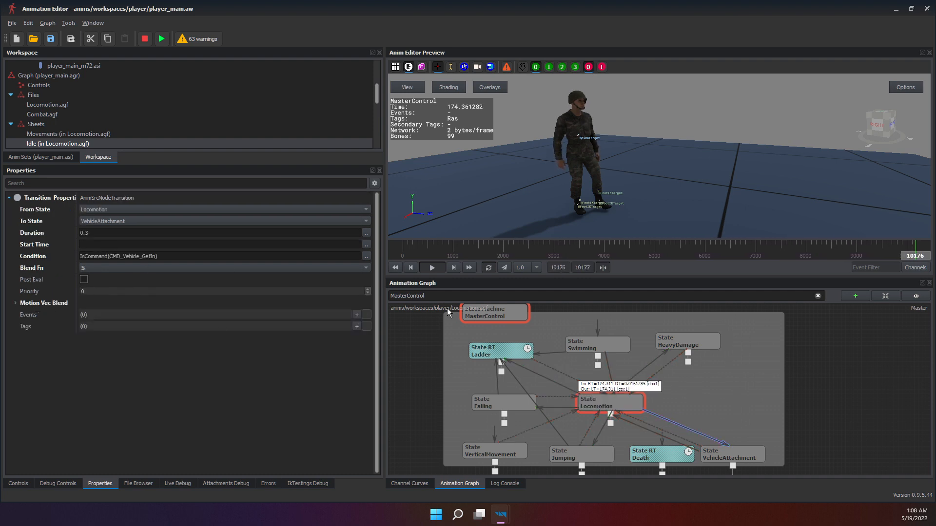
left_click(618, 402)
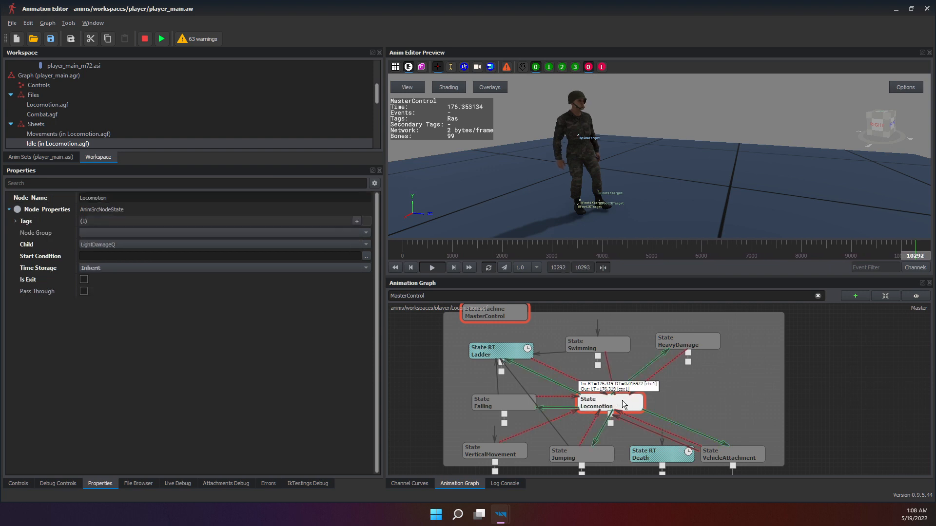
Check the Time Storage options of the Locomotion state and leave it on Inherit.
left_click(150, 244)
left_click(32, 271)
left_click(119, 267)
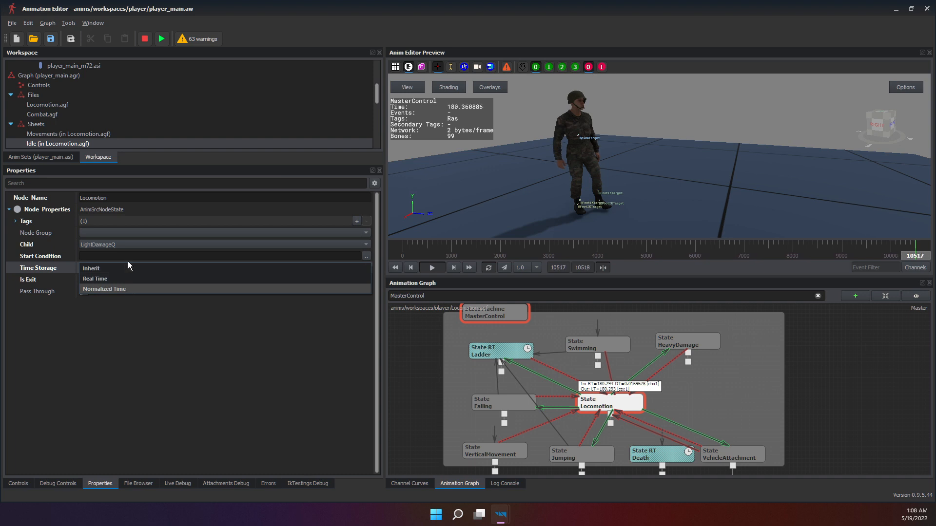
left_click(128, 268)
left_click(119, 271)
left_click(156, 351)
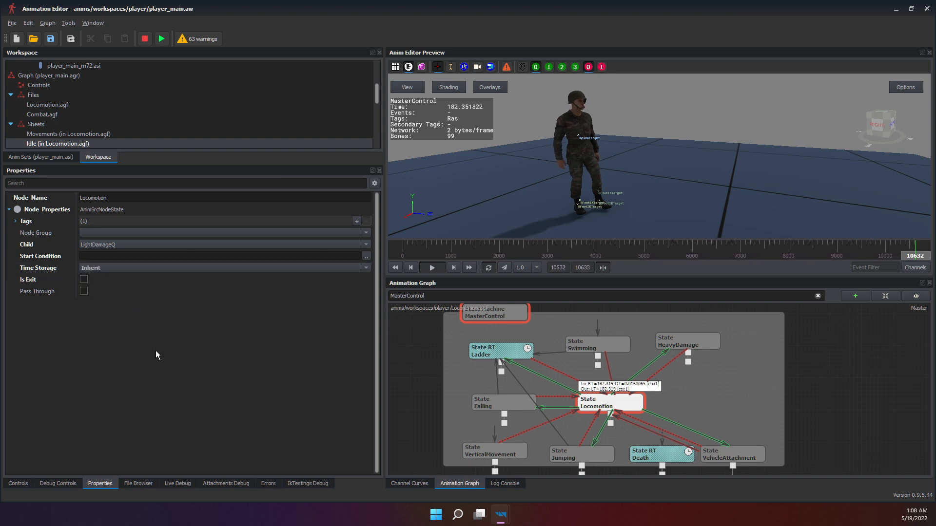
Examine the incoming and outgoing transitions of the selected Locomotion state up close.
scroll(607, 402, "up", 5)
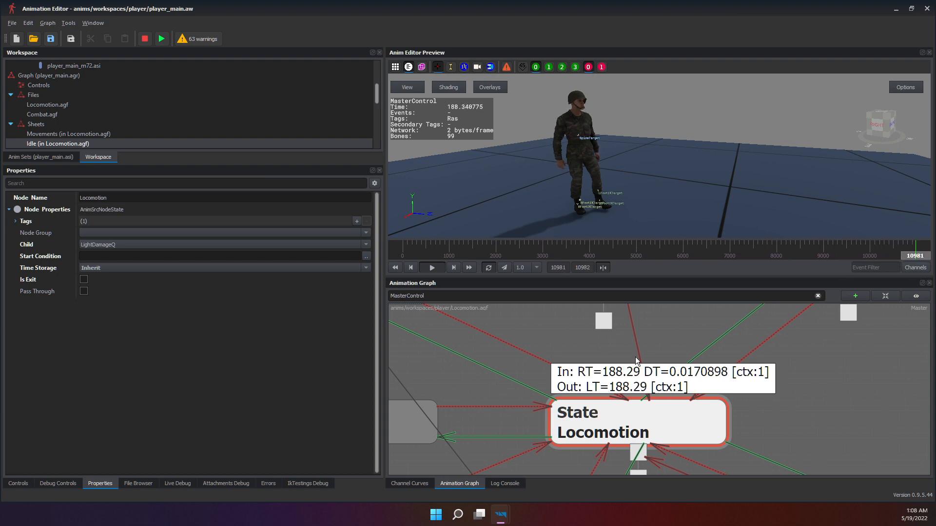
scroll(579, 390, "down", 5)
scroll(623, 420, "up", 5)
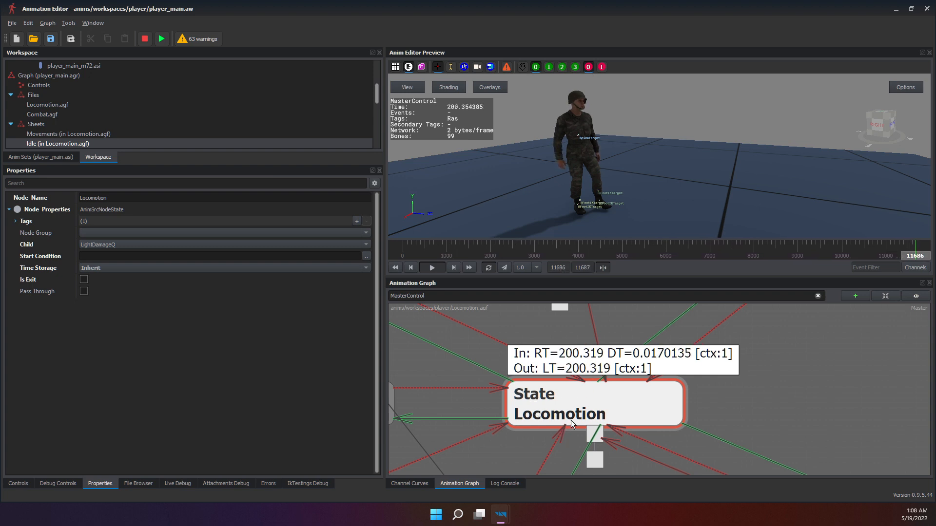
scroll(551, 404, "down", 5)
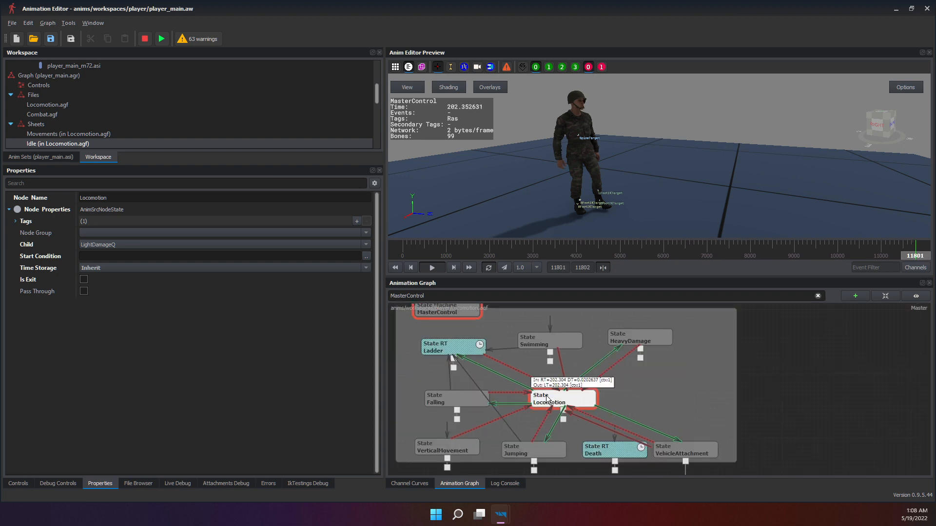
scroll(549, 397, "up", 4)
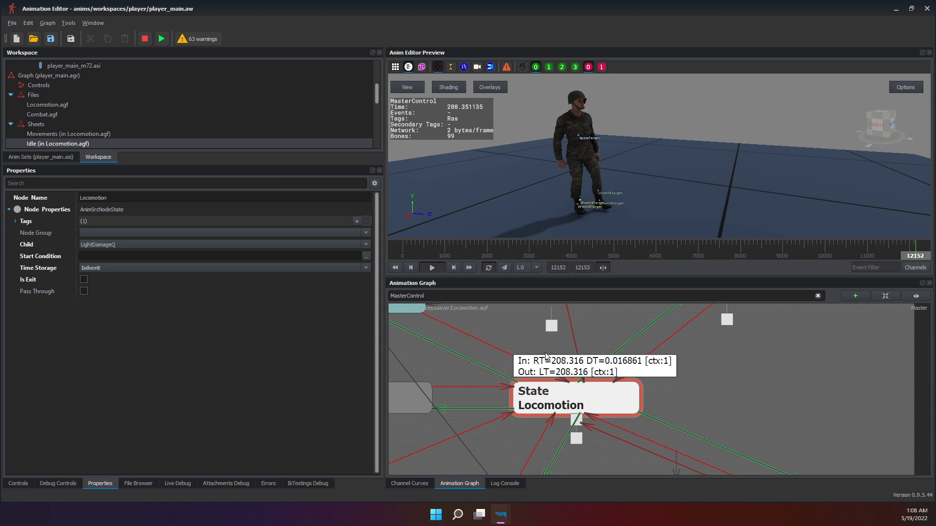
left_click(530, 350)
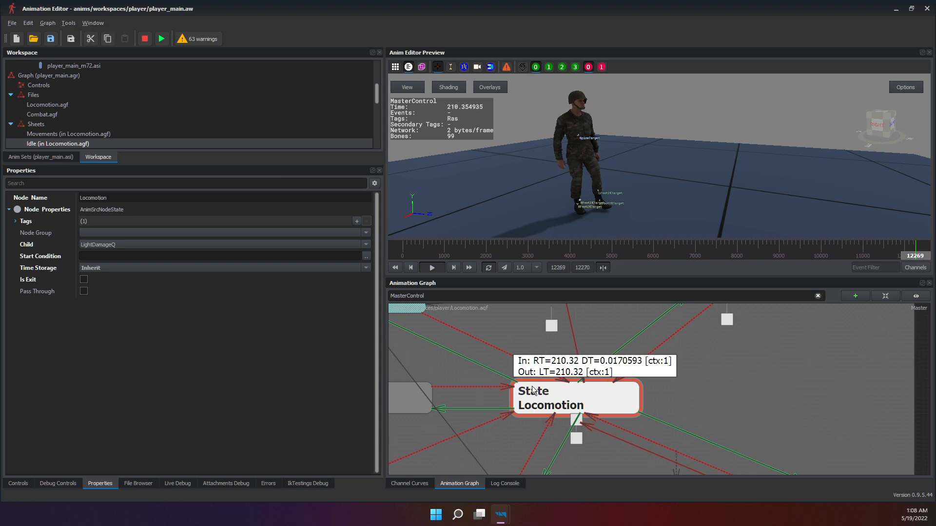
Examine the MasterControl node and its debug read-out, and compare it with the active Locomotion state.
middle_click_drag(540, 390, 572, 384)
middle_click_drag(698, 376, 558, 386)
scroll(496, 348, "up", 1)
middle_click_drag(496, 348, 646, 514)
scroll(570, 407, "down", 4)
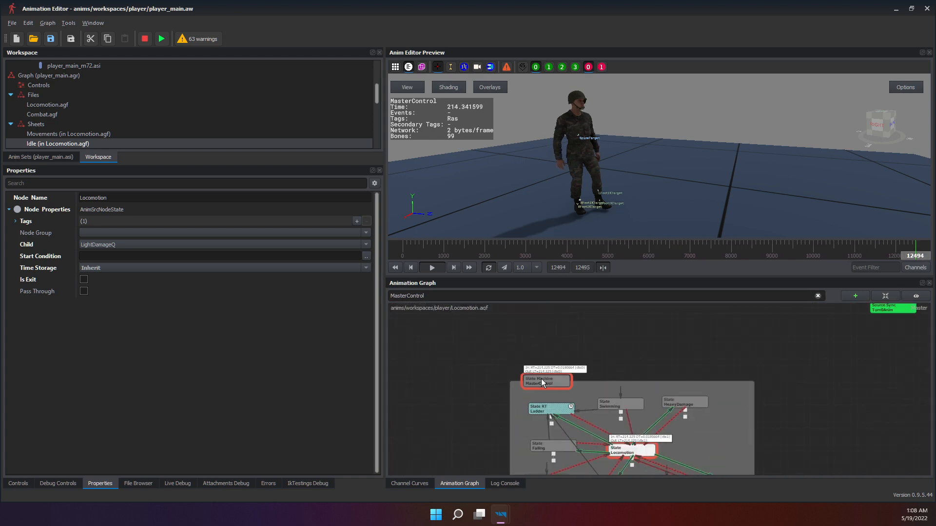
scroll(539, 376, "up", 5)
scroll(595, 382, "down", 4)
middle_click_drag(595, 382, 543, 330)
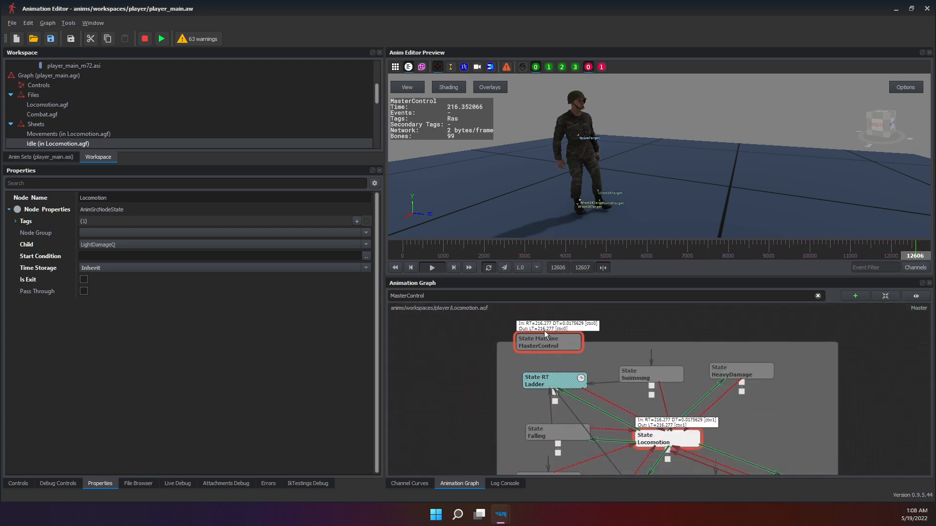
scroll(631, 393, "up", 3)
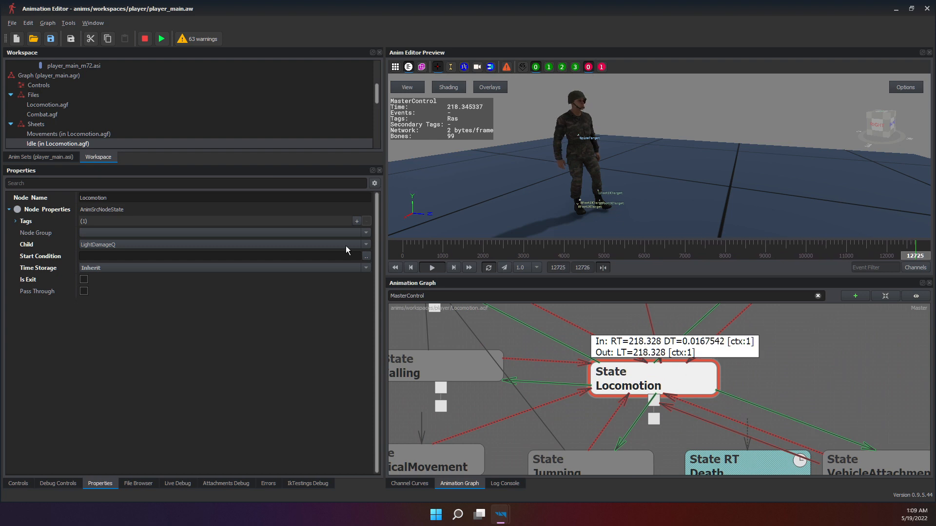
left_click(160, 350)
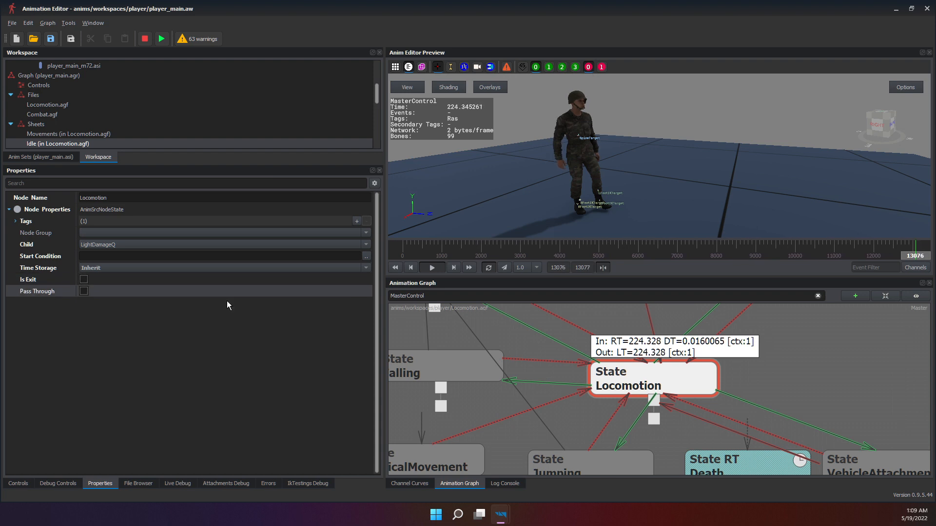
Examine the overall layout of the MasterControl state machine, its states and the nodes connected below VehicleAttachment.
scroll(544, 331, "down", 3)
scroll(602, 374, "up", 2)
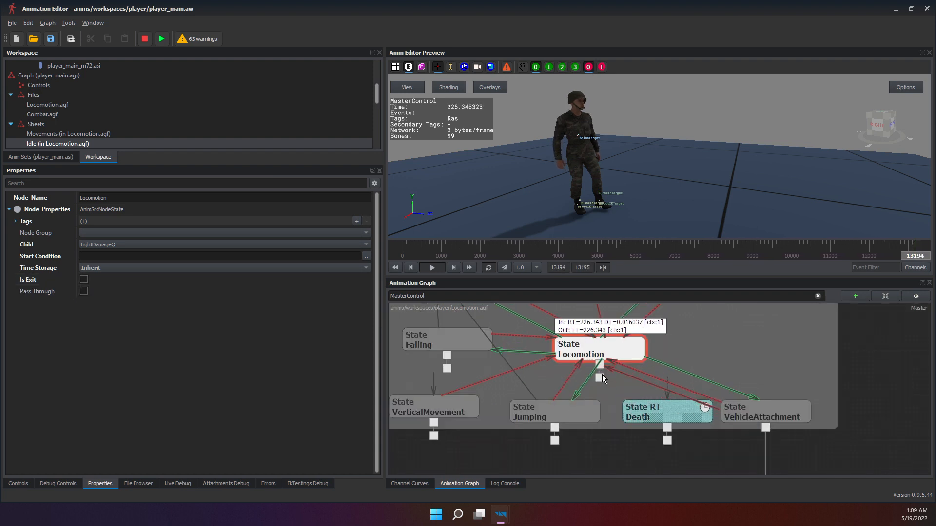
scroll(609, 370, "down", 5)
scroll(607, 364, "down", 3)
scroll(606, 366, "up", 3)
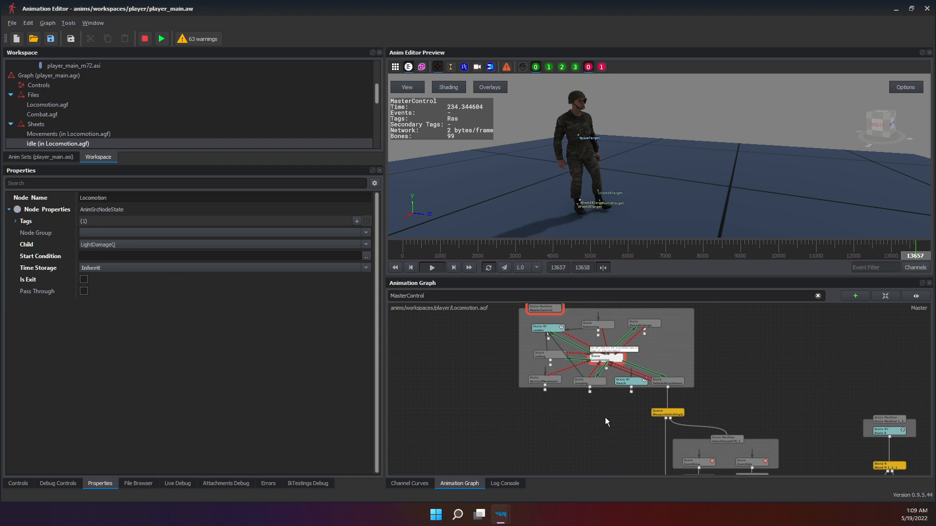
scroll(613, 422, "up", 3)
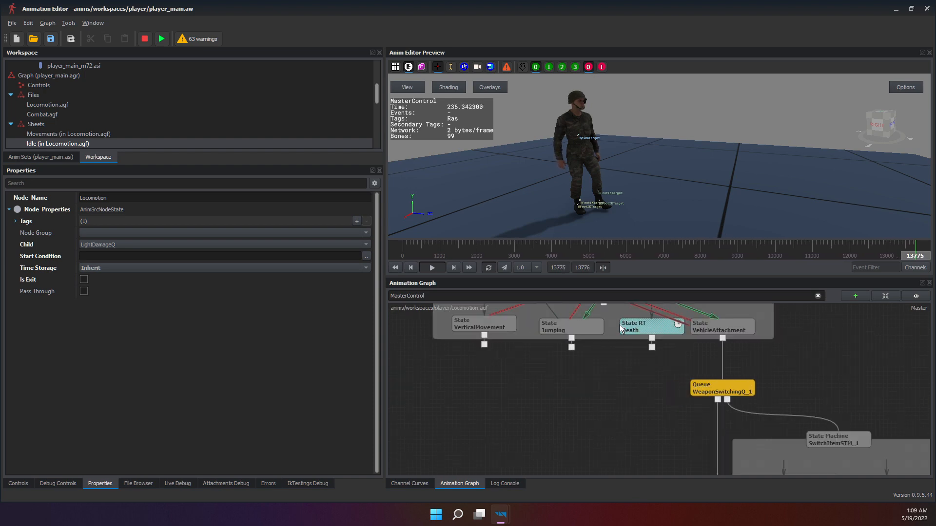
middle_click_drag(620, 325, 615, 422)
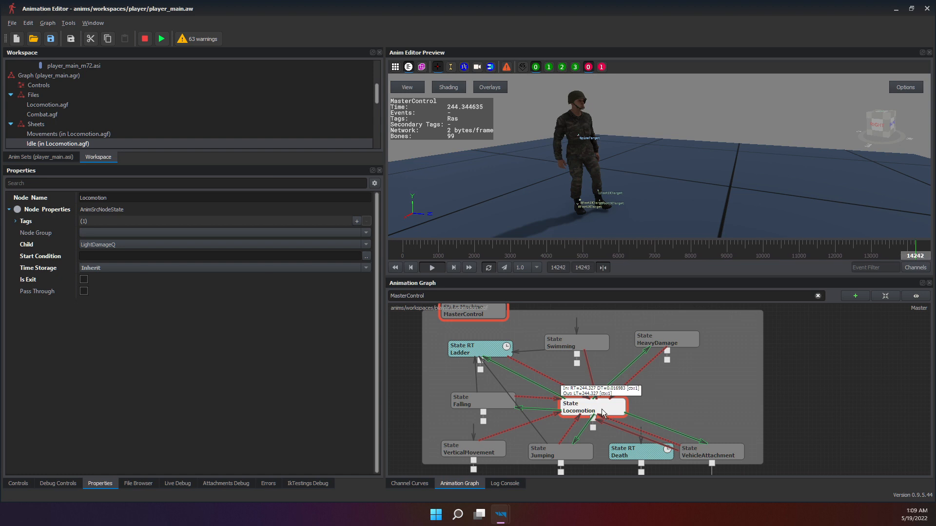
middle_click_drag(612, 383, 612, 406)
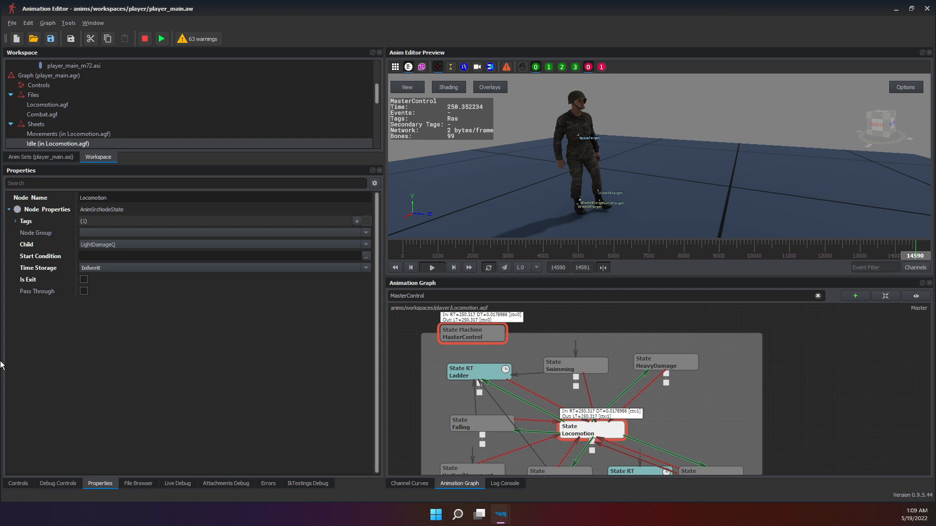
middle_click_drag(629, 435, 652, 513)
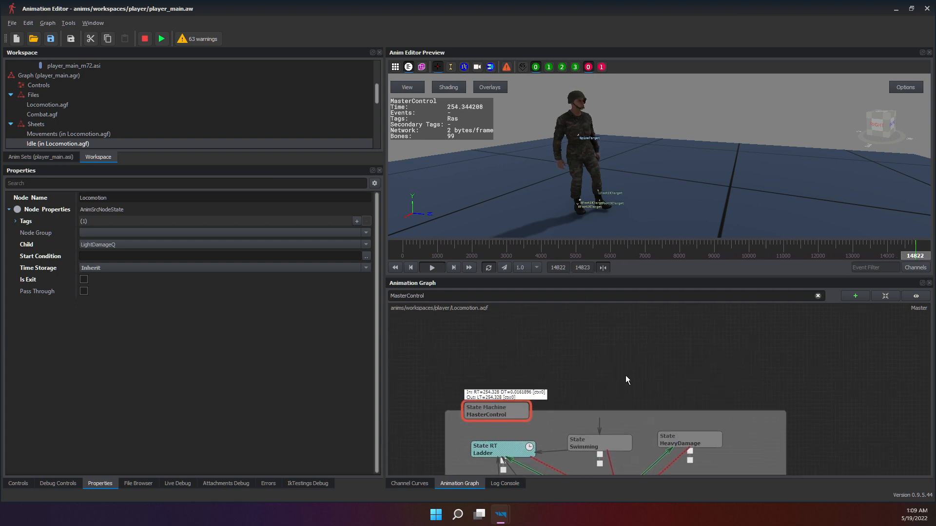
middle_click_drag(613, 445, 597, 376)
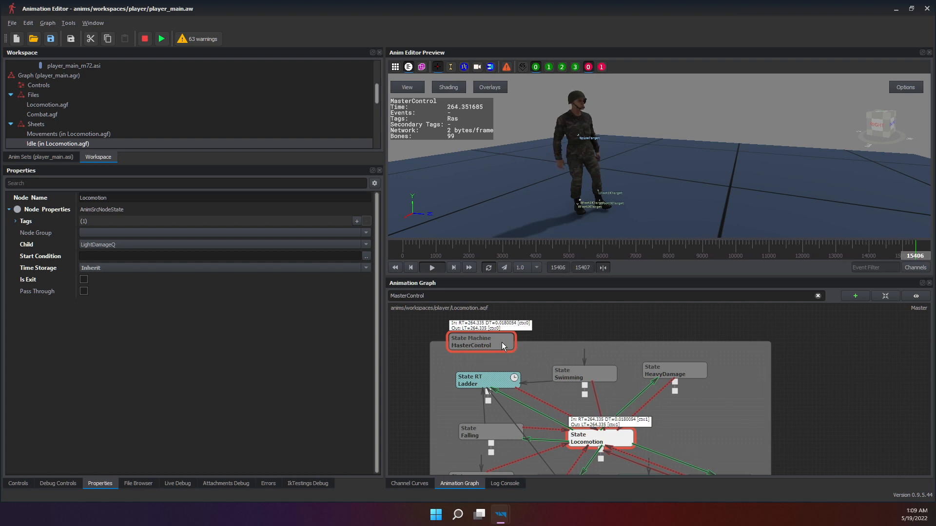
middle_click_drag(502, 342, 511, 419)
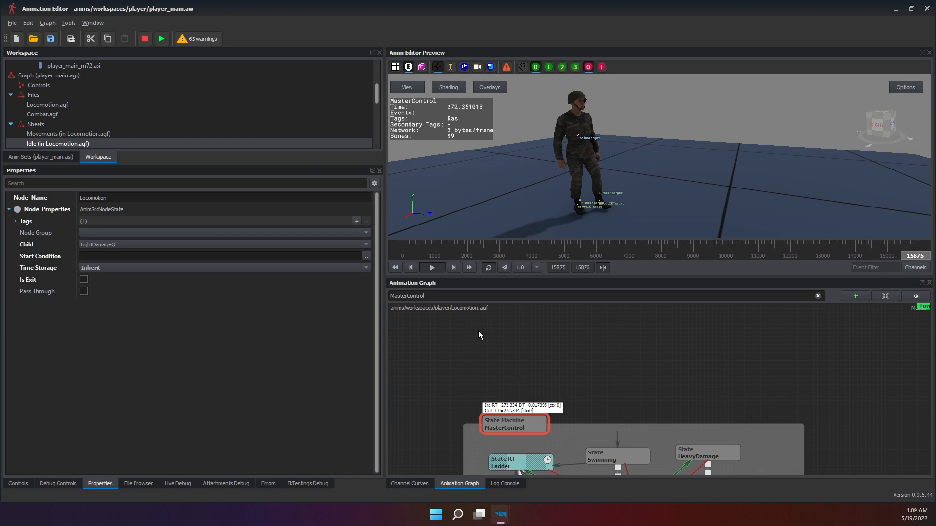
middle_click_drag(521, 399, 475, 312)
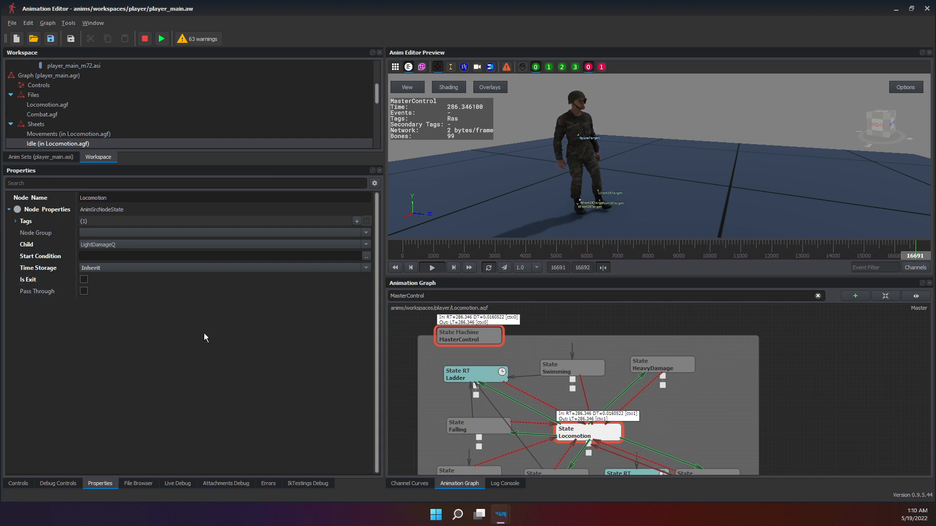
Expand the Tags list of the Locomotion state to show its entry.
left_click(16, 222)
left_click(16, 221)
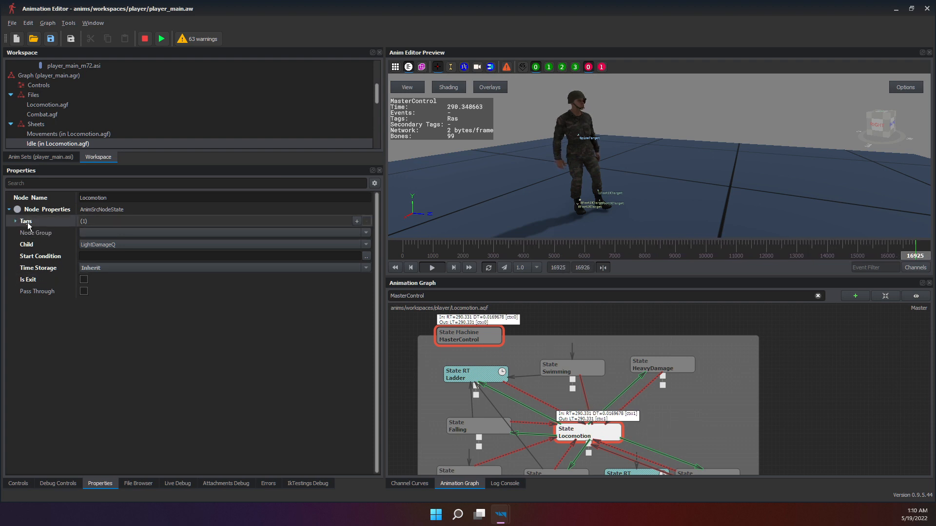
left_click(16, 221)
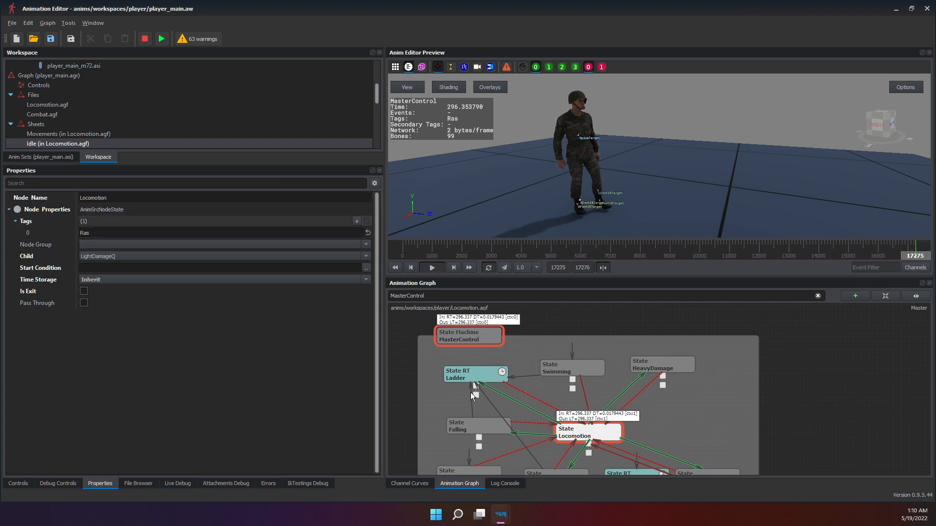
Select the Swimming state to view its tags and other properties.
scroll(511, 363, "down", 3)
scroll(531, 362, "up", 4)
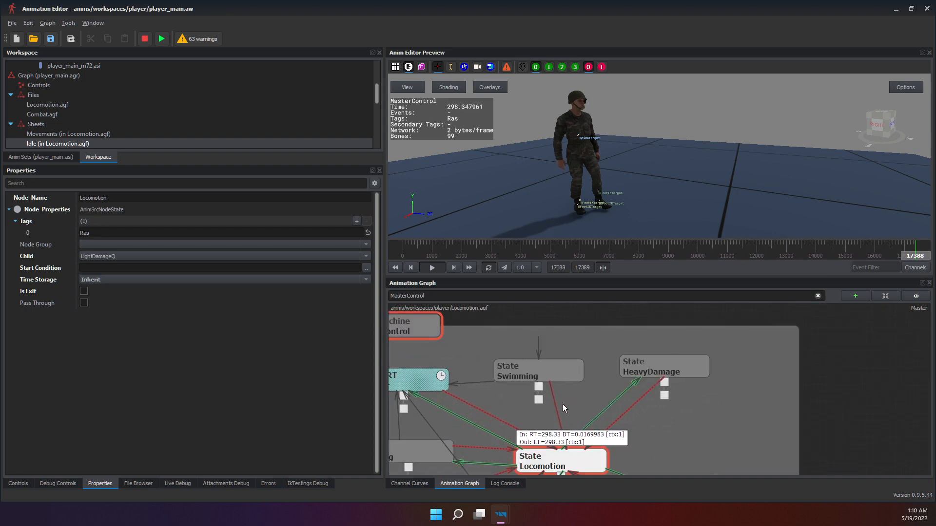
left_click(529, 364)
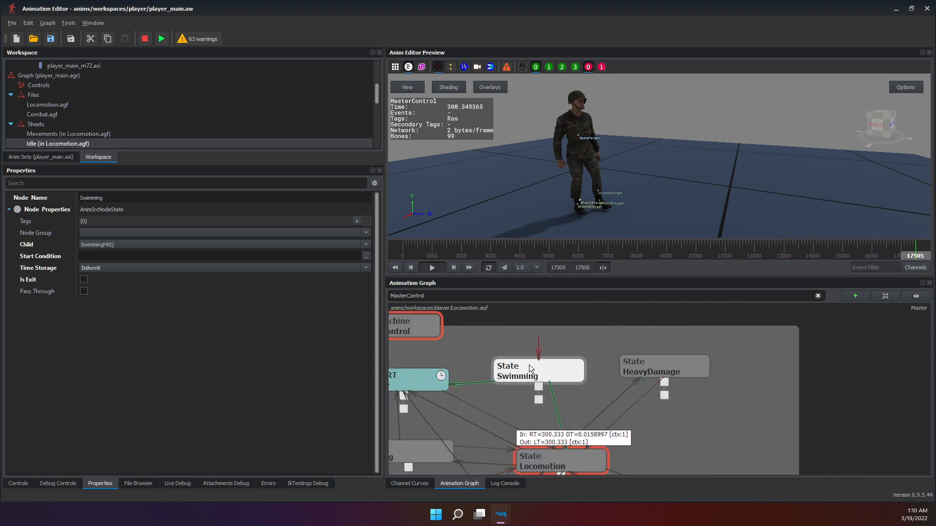
View the properties of the IdleAnim02 source node and the AimSpaceBodySrc_1 pose node above the state machine.
scroll(680, 328, "down", 4)
middle_click_drag(680, 328, 588, 447)
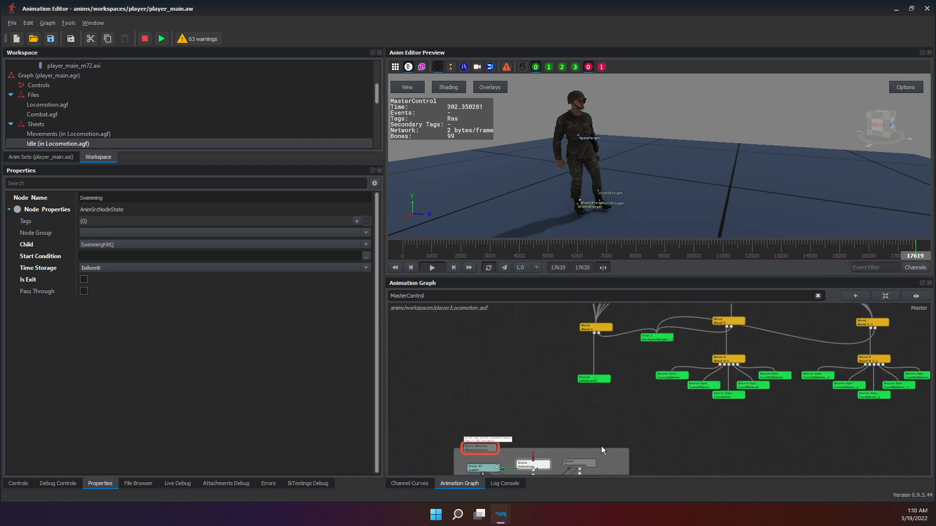
scroll(622, 366, "up", 3)
left_click(543, 397)
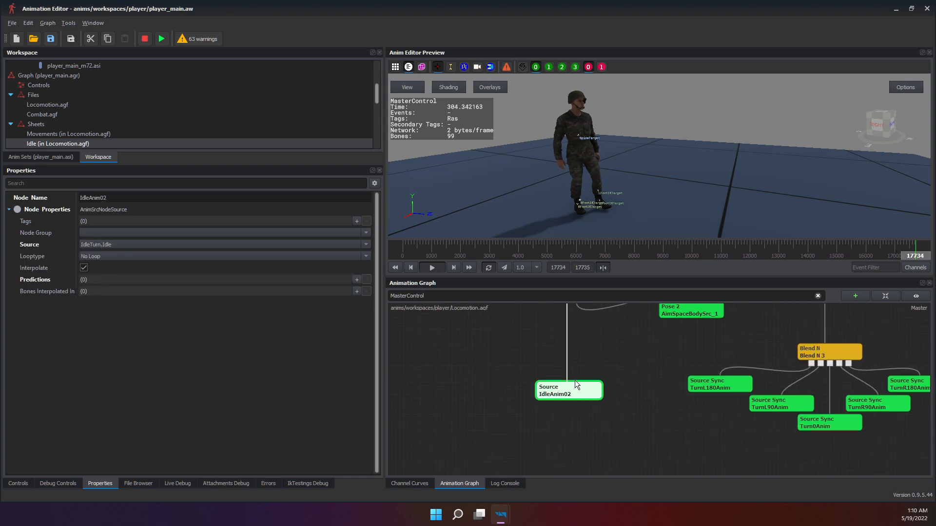
left_click(660, 312)
scroll(619, 340, "down", 3)
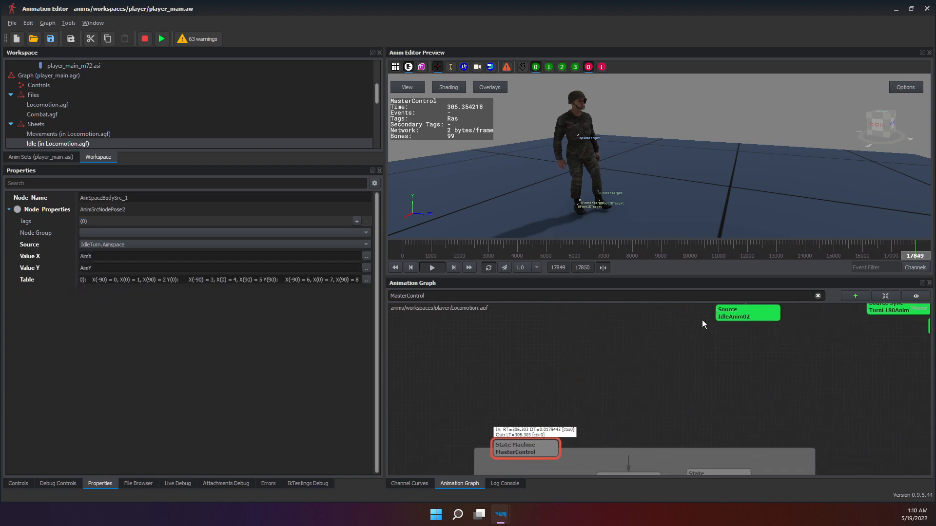
Select the MasterControl state machine node to view its Tags and Node Group properties.
scroll(570, 418, "up", 3)
middle_click_drag(596, 367, 578, 334)
left_click(564, 317)
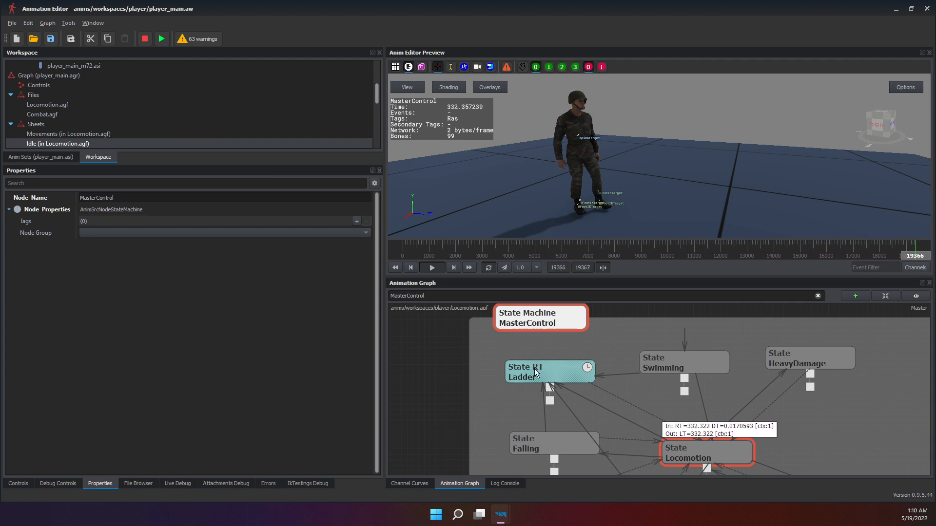
scroll(534, 368, "down", 2)
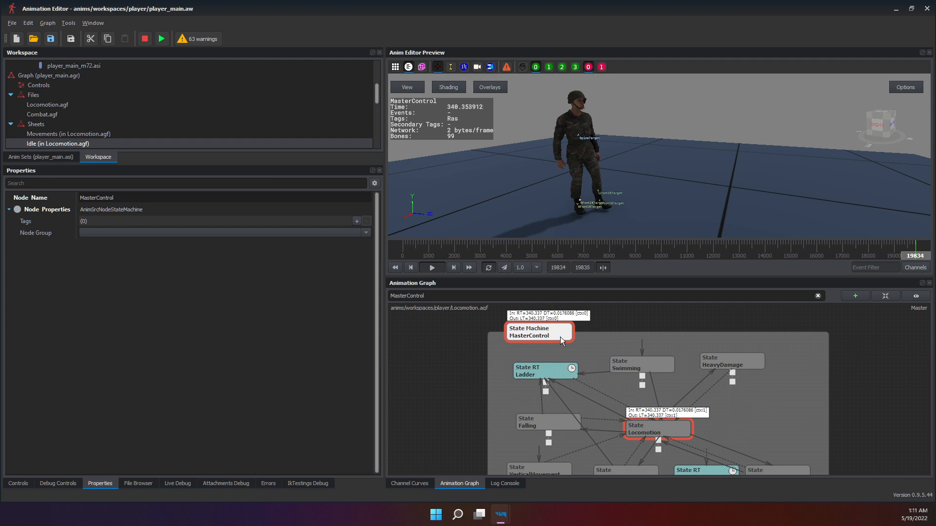
Select the Death state in the MasterControl state machine to view its child, start condition and time storage.
scroll(580, 414, "up", 3)
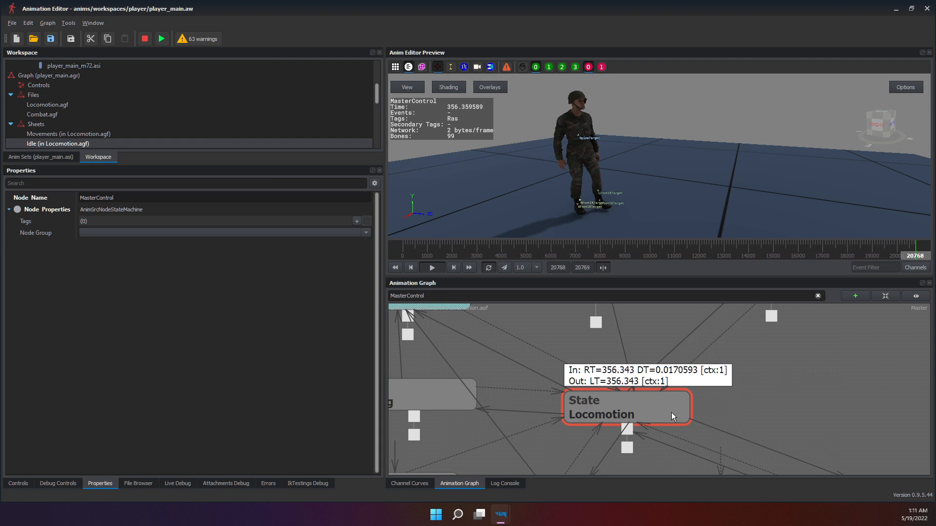
scroll(567, 405, "down", 3)
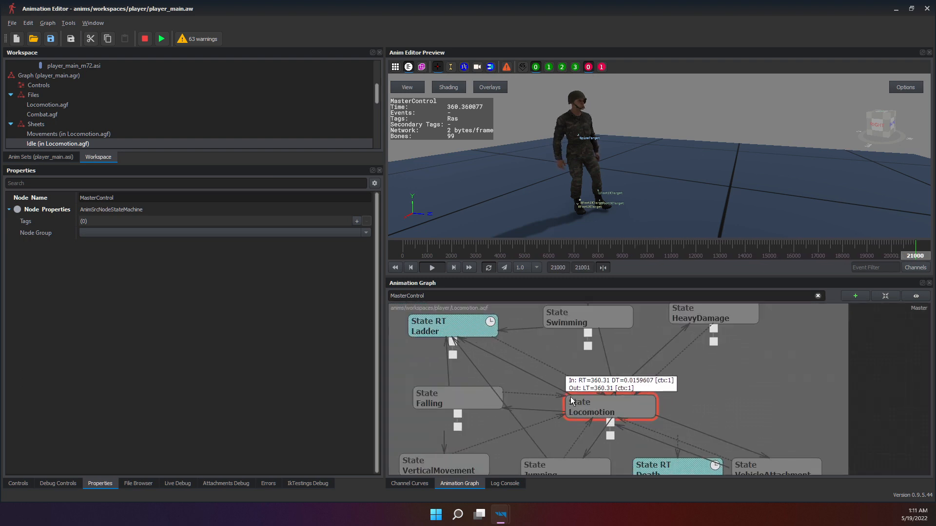
scroll(573, 398, "down", 3)
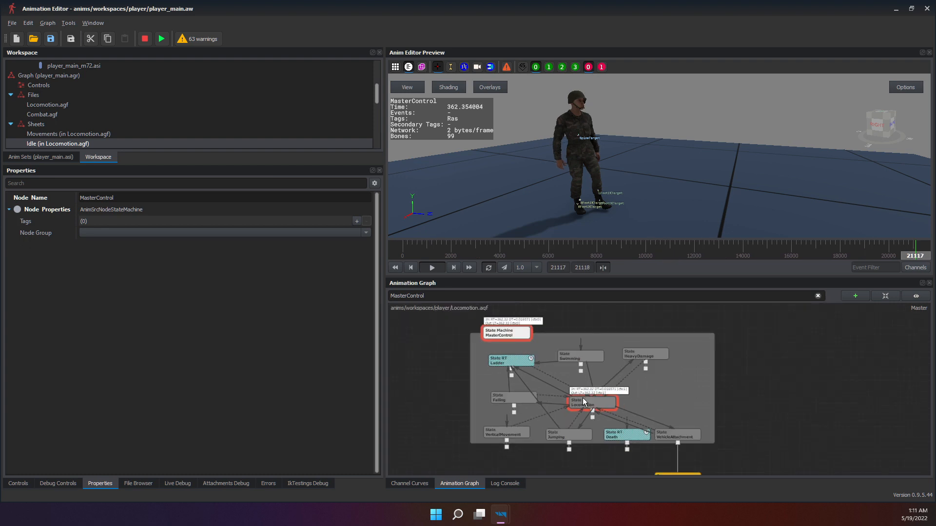
scroll(592, 402, "up", 3)
middle_click_drag(612, 408, 573, 341)
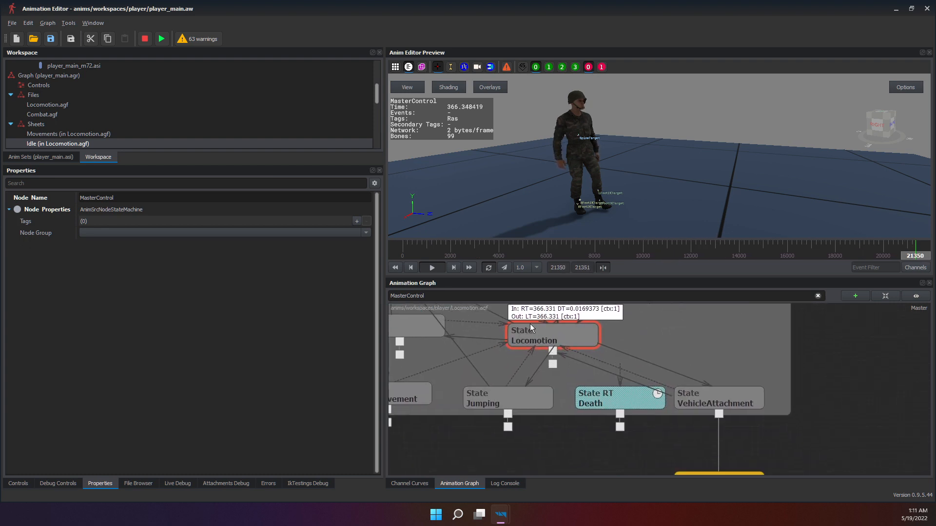
left_click(639, 397)
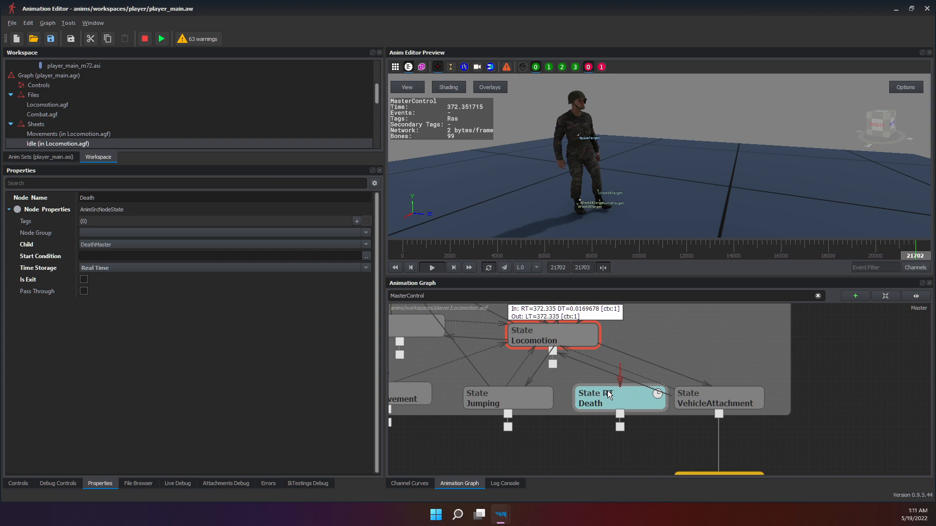
Select the Locomotion state to examine its incoming and outgoing transitions to the other states.
left_click(530, 336)
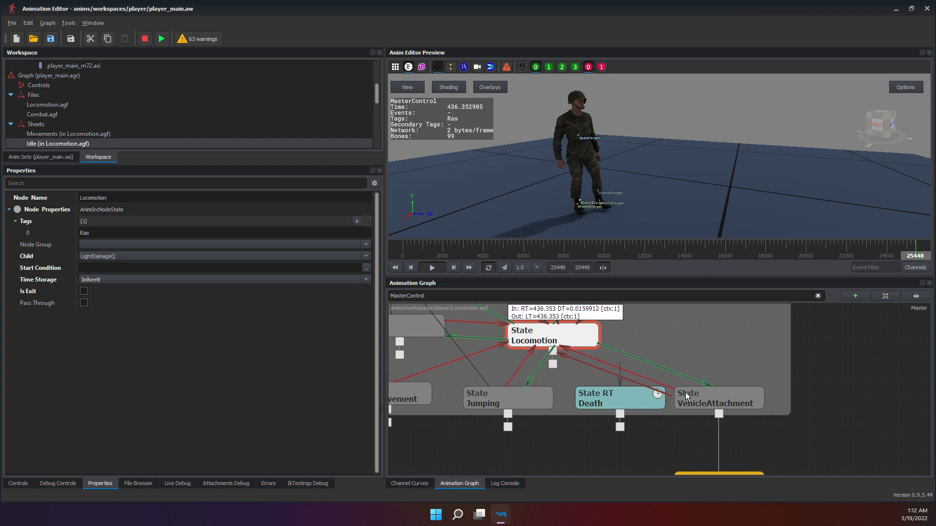
scroll(534, 387, "down", 5)
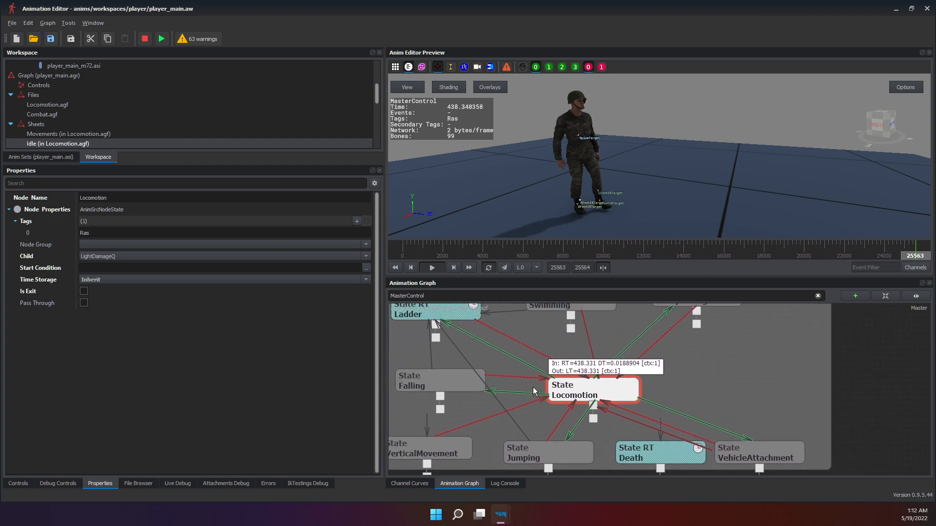
scroll(494, 374, "up", 3)
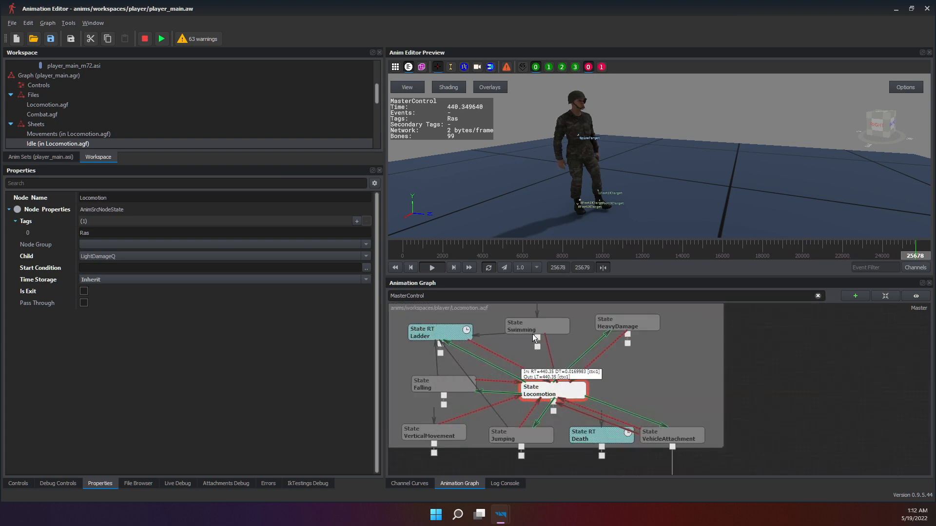
scroll(560, 384, "up", 1)
Select the Swimming, Ladder, Falling and VerticalMovement states in turn to compare their transitions and properties.
left_click(554, 359)
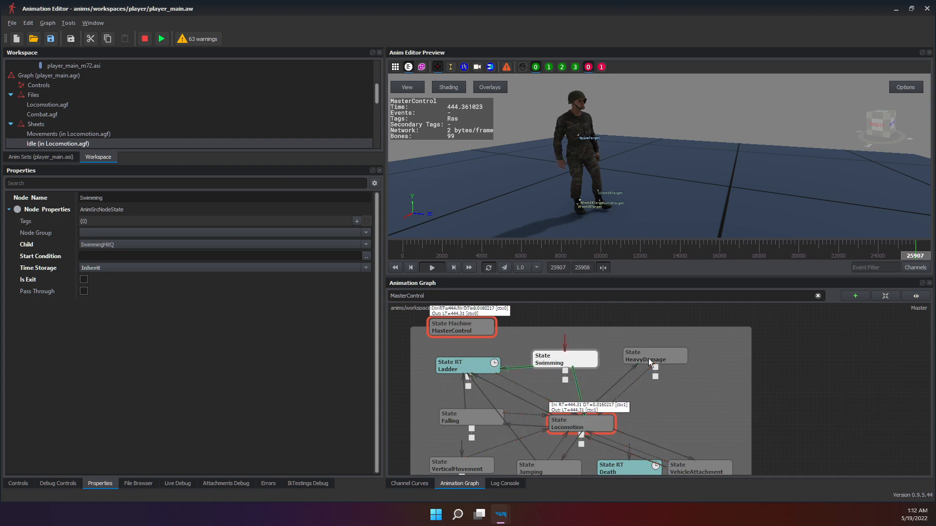
left_click(478, 364)
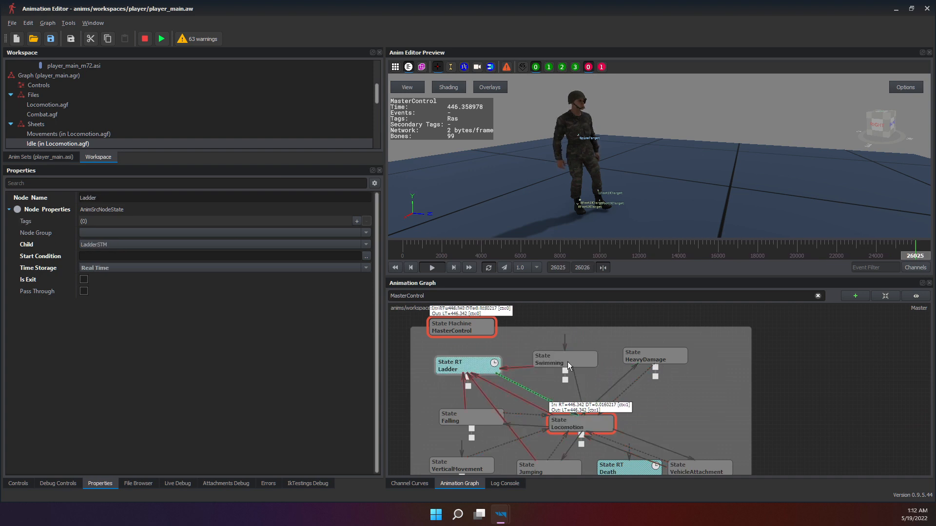
left_click(567, 362)
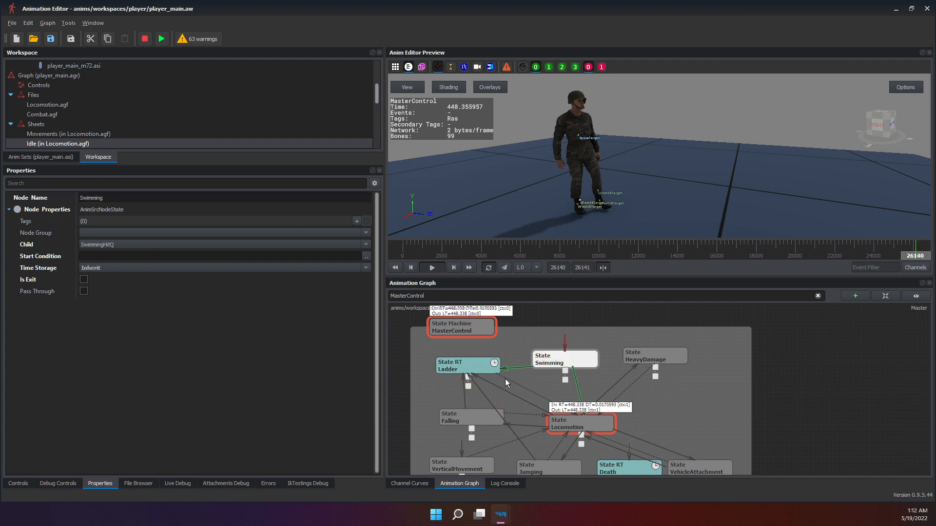
left_click(478, 372)
left_click(466, 419)
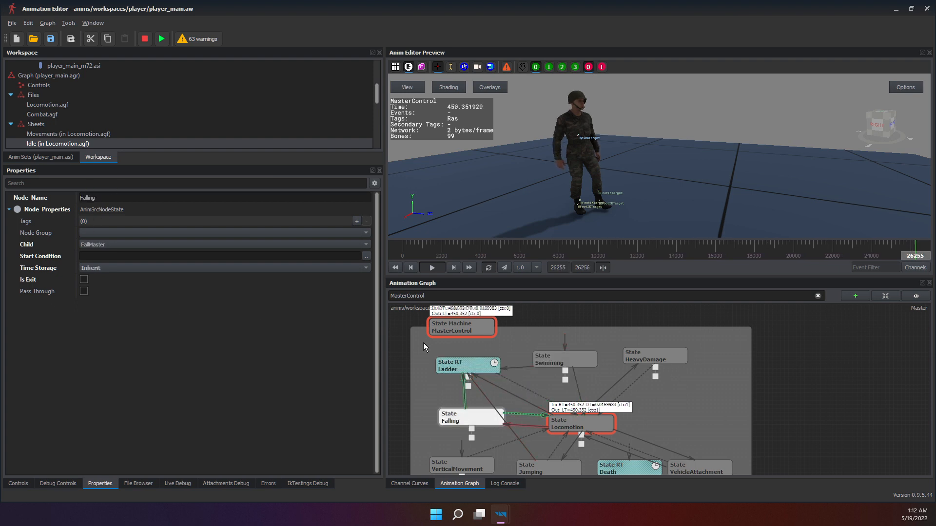
left_click(451, 465)
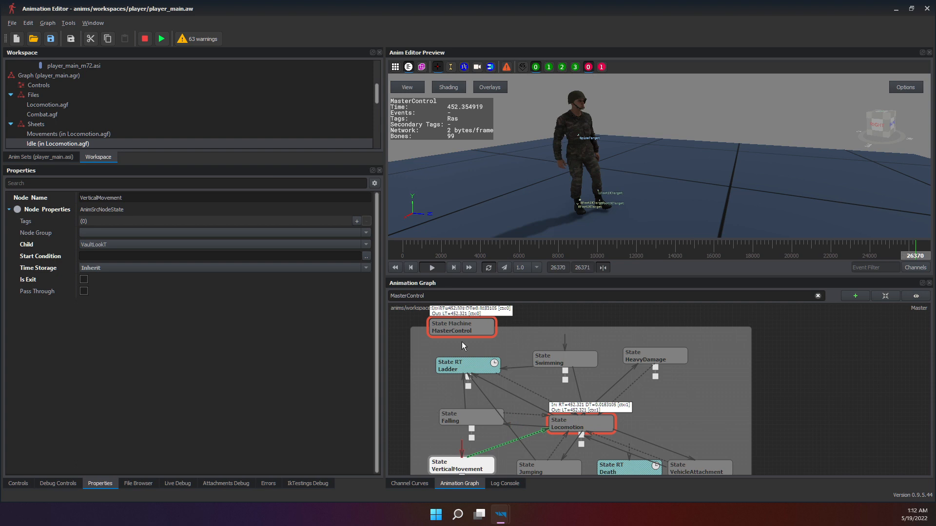
Select the Ladder state to review its Time Storage setting, and clear the selection.
left_click(467, 360)
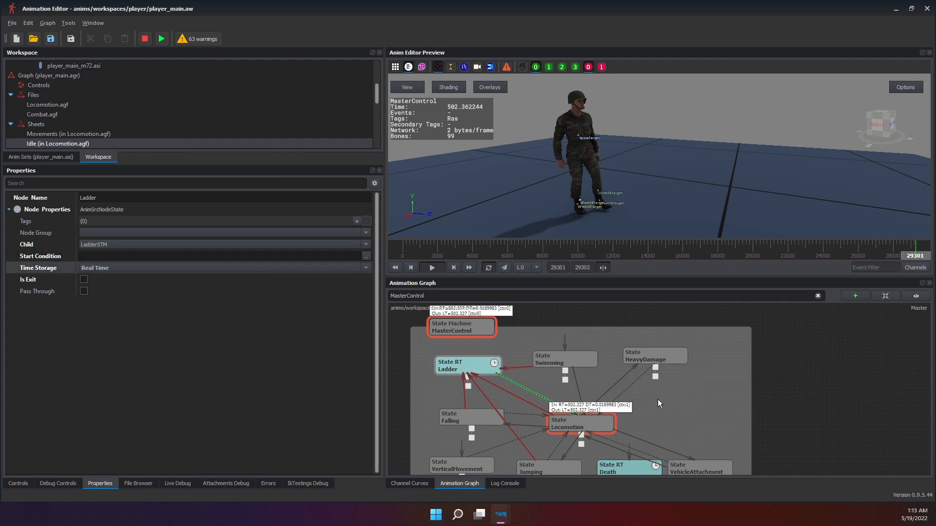
left_click(491, 365)
key("Escape")
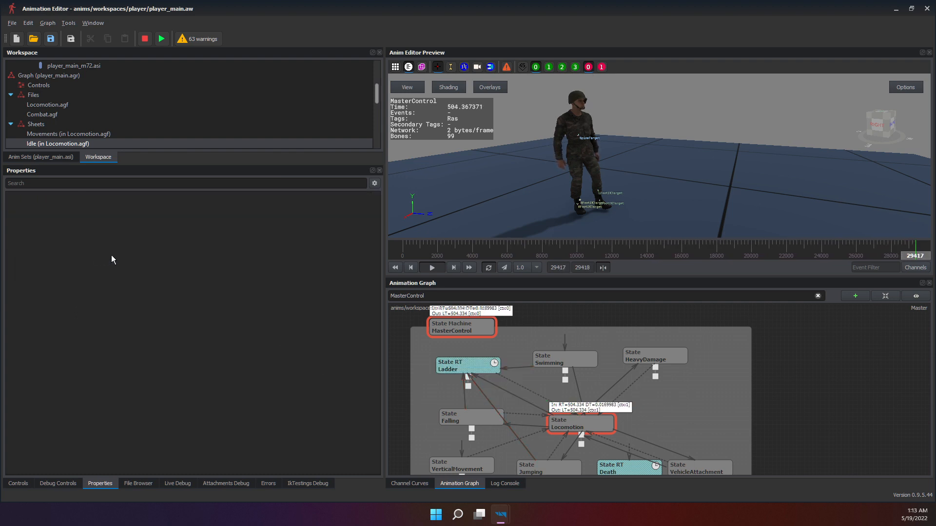
Open the Locomotion state's Start Condition for editing and write the expression IsTag(Ras).
left_click(574, 422)
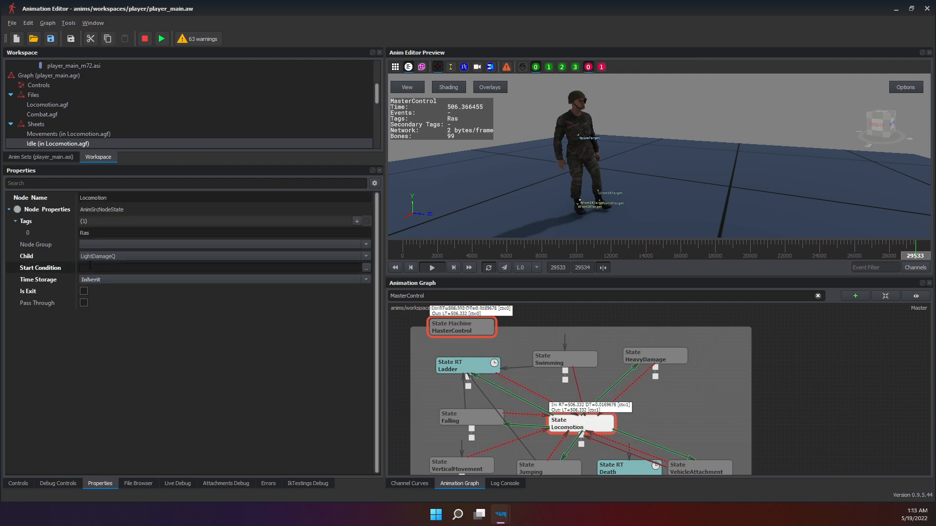
left_click(366, 268)
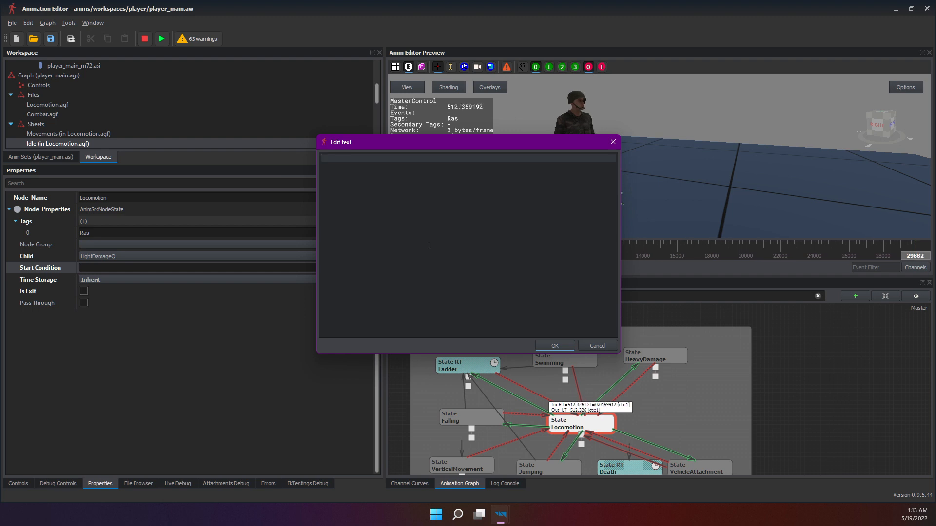
type("IsTag")
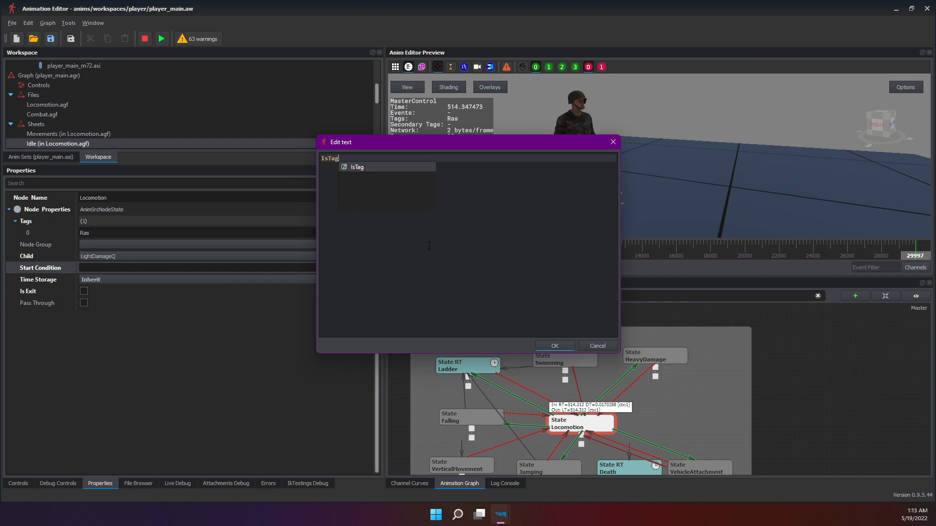
key("Return")
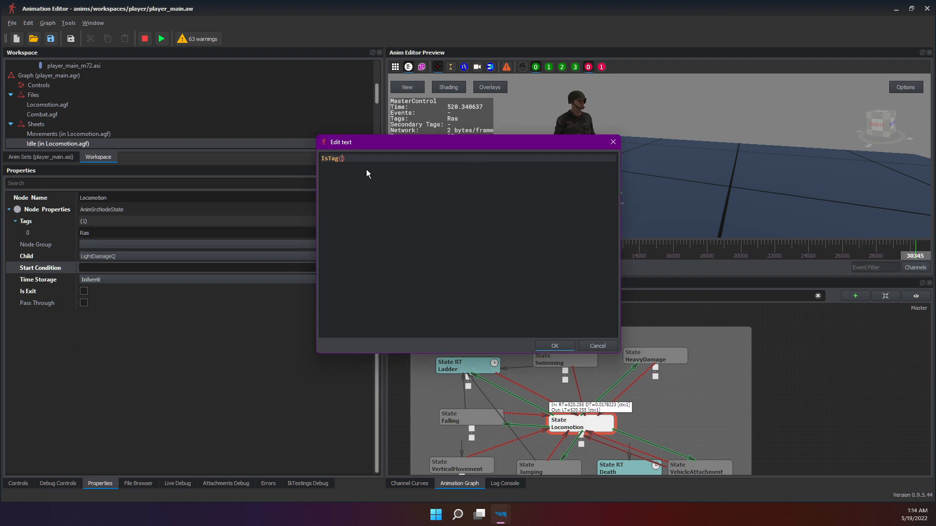
type("Ras")
key("Return")
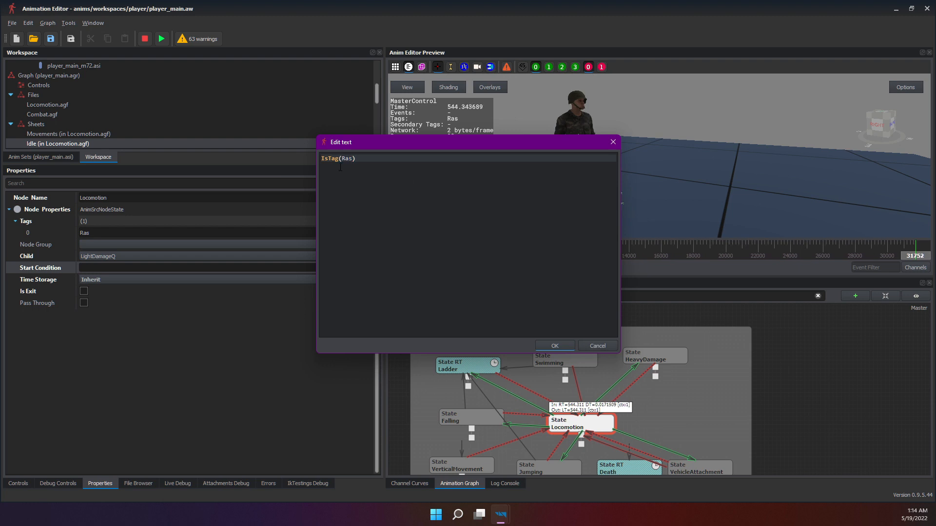
Replace the IsTag function with IsEvent in the start condition expression and close the editor without applying it.
left_click_drag(340, 167, 314, 161)
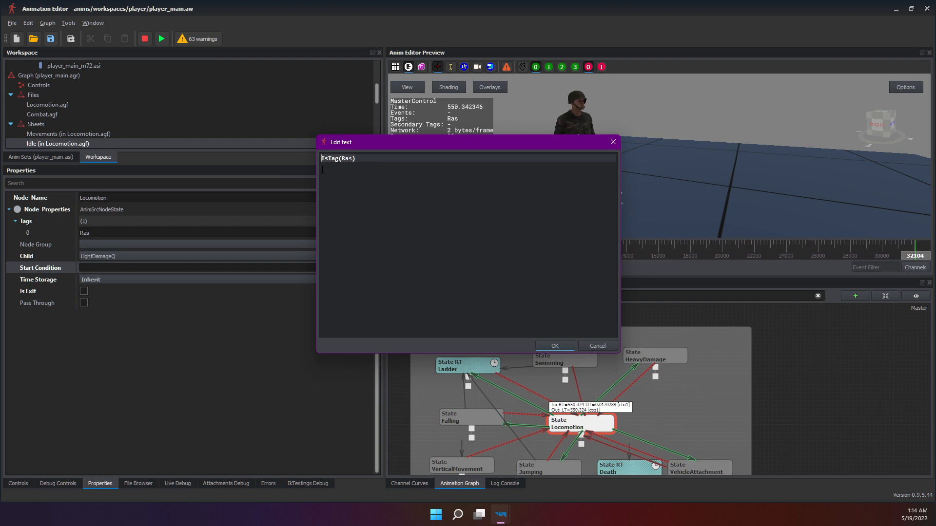
key("End")
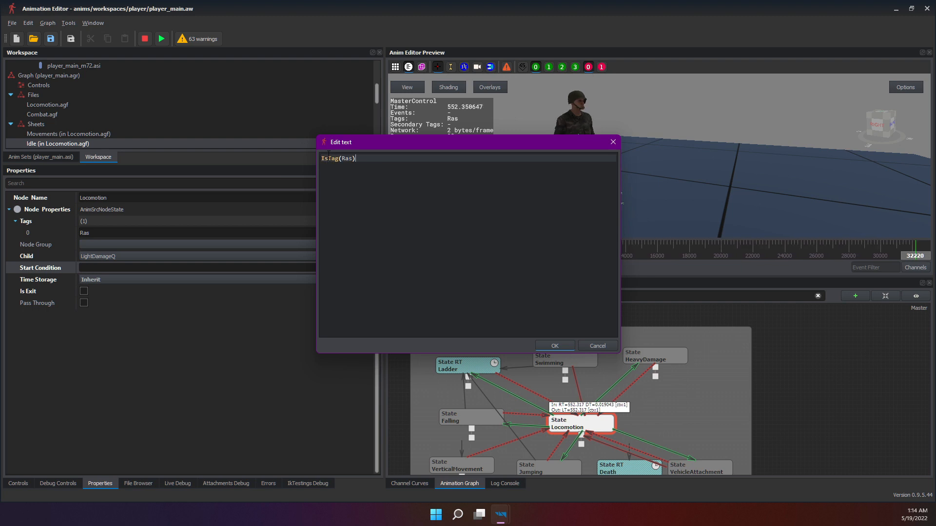
double_click(329, 157)
type("IsEv")
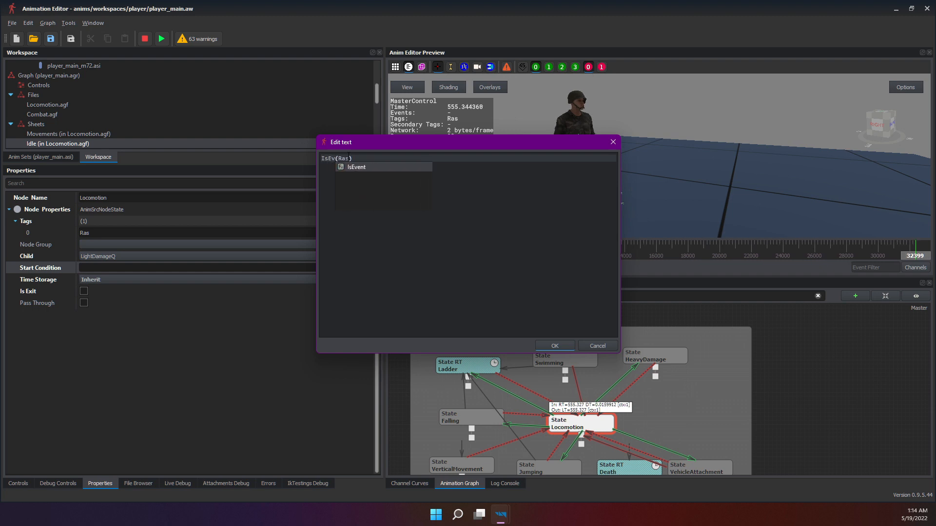
key("Return")
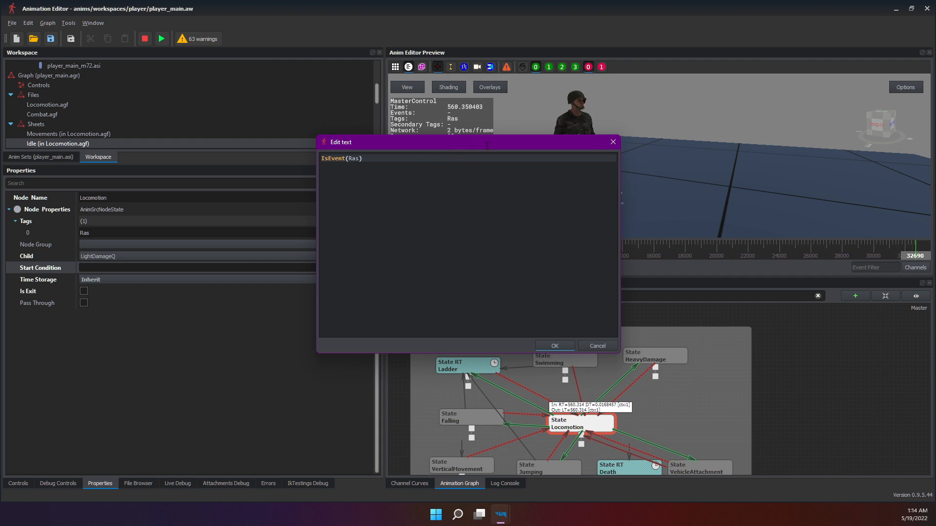
left_click(617, 141)
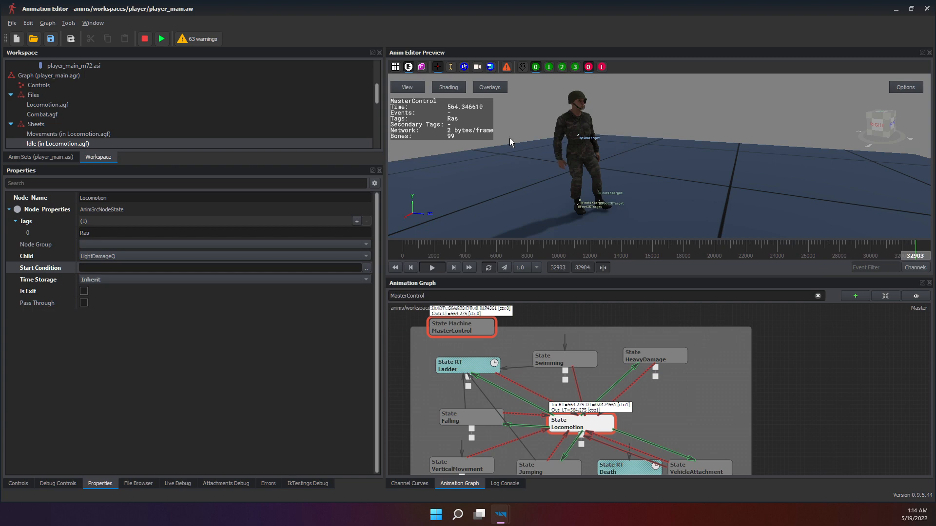
Reselect the Locomotion state to review its tags, start condition, time storage and exit options.
scroll(550, 380, "up", 3)
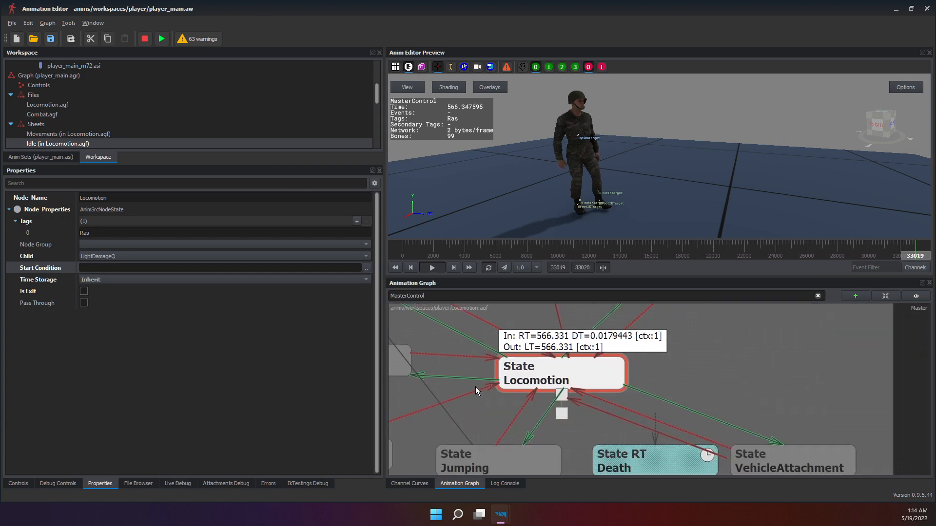
scroll(558, 370, "down", 5)
scroll(559, 370, "up", 3)
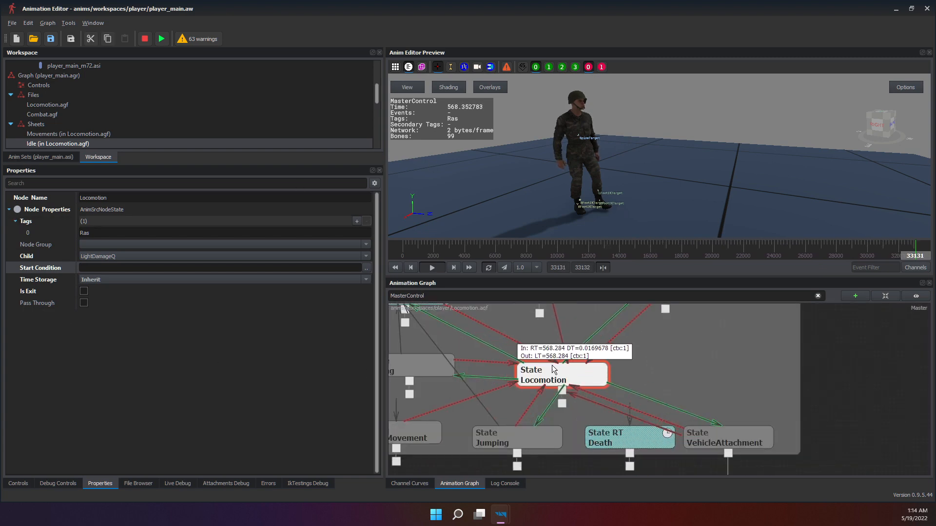
left_click(517, 358)
left_click(575, 371)
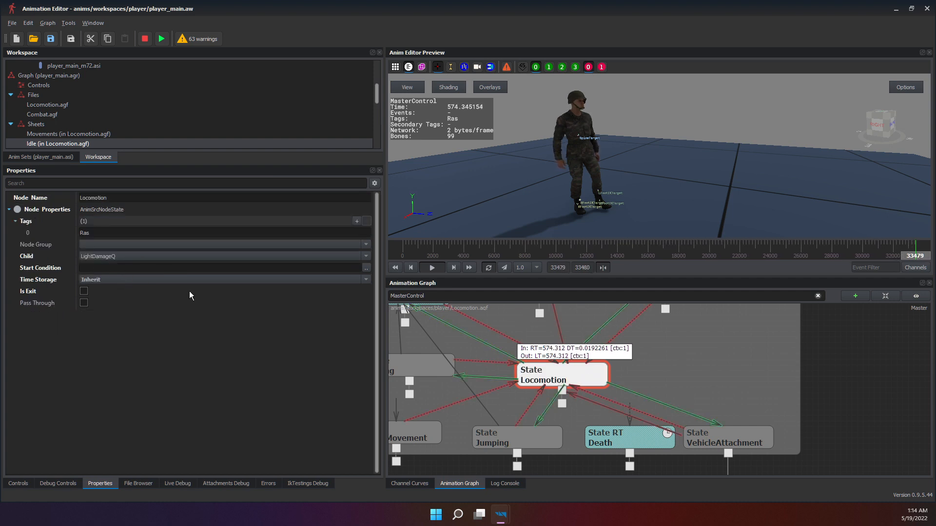
scroll(502, 323, "down", 3)
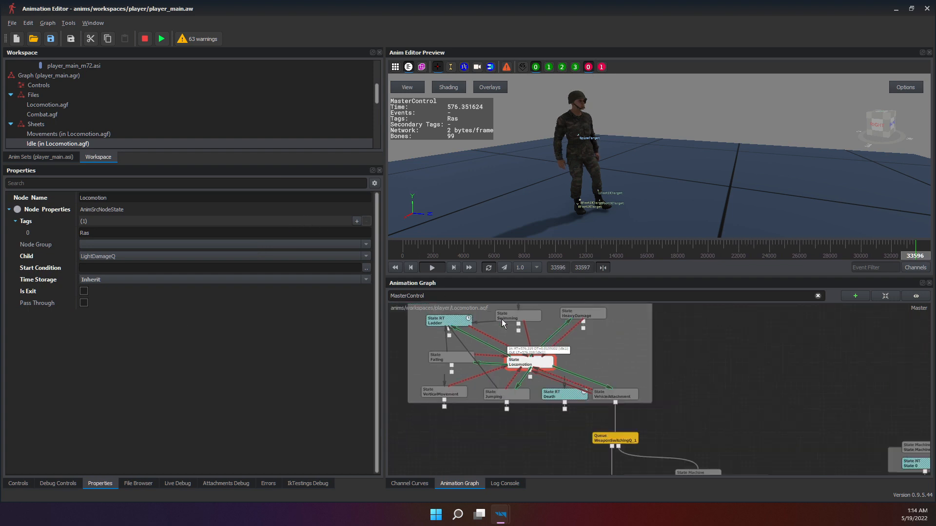
scroll(505, 336, "up", 3)
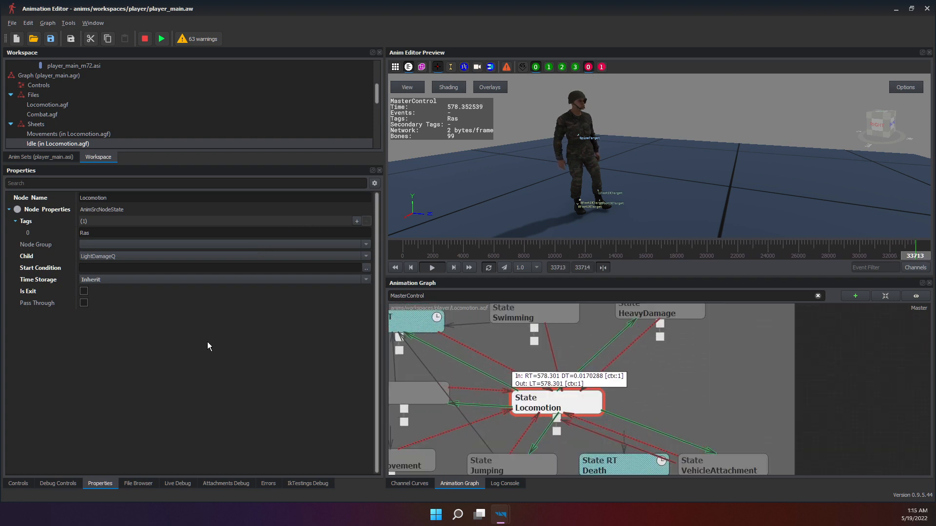
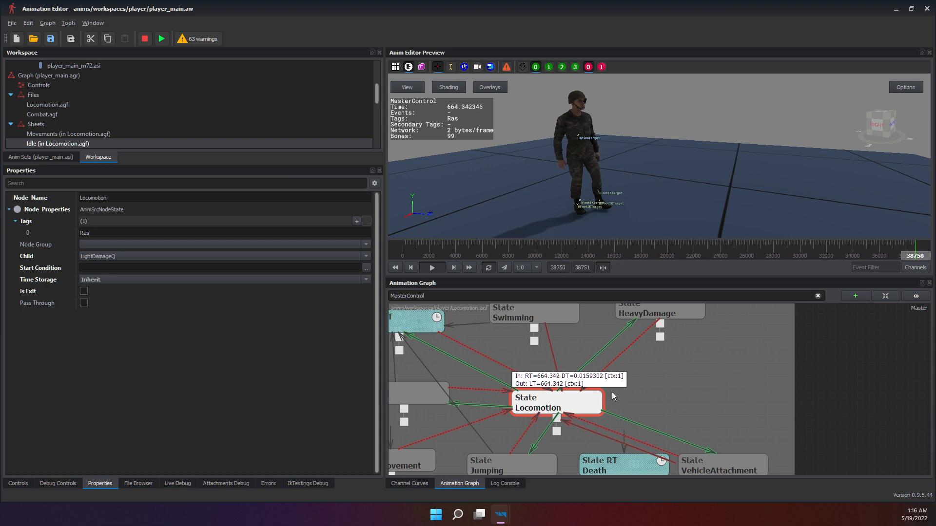
Select the WeaponSwitchingQ_1 queue node below the VehicleAttachment state to view its child and queue items.
scroll(573, 399, "down", 3)
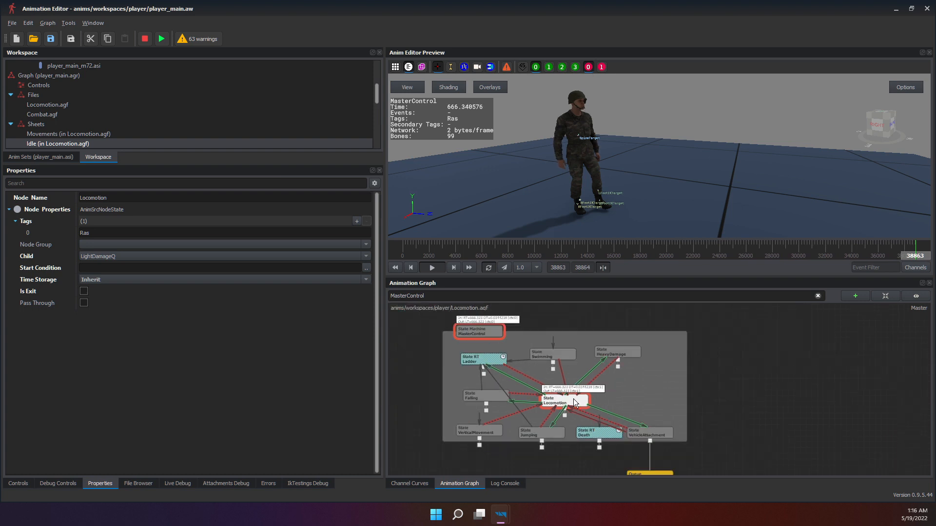
scroll(574, 399, "up", 1)
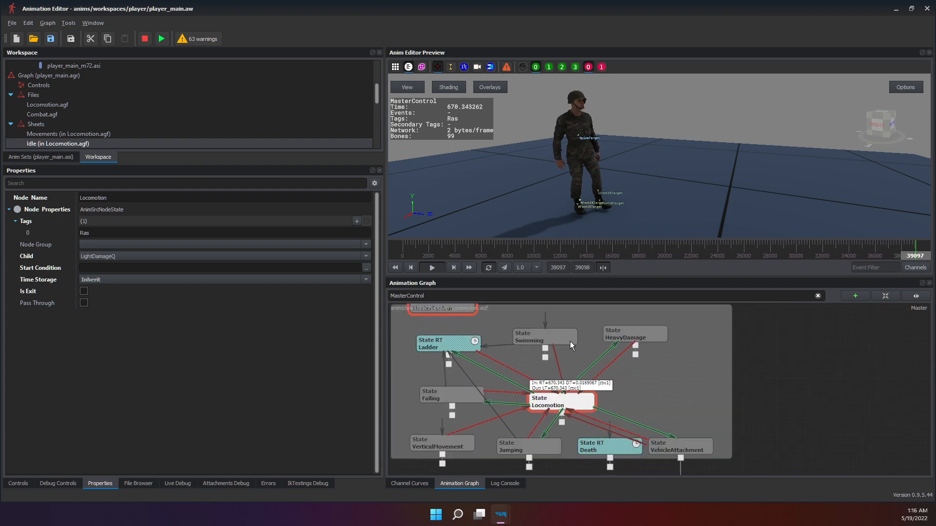
scroll(570, 343, "down", 3)
scroll(633, 439, "up", 3)
left_click(581, 428)
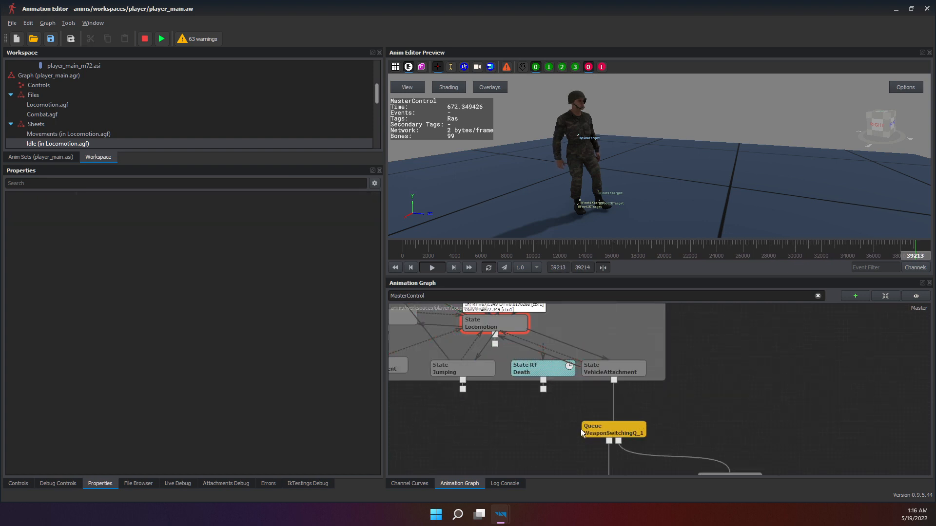
left_click(582, 429)
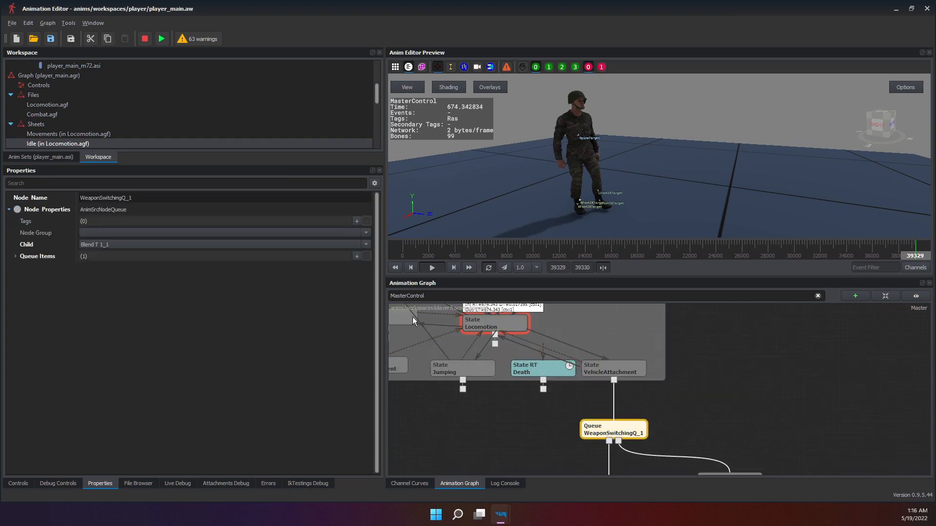
Select all states of the MasterControl state machine together to highlight the transitions between them.
middle_click_drag(535, 334, 561, 410)
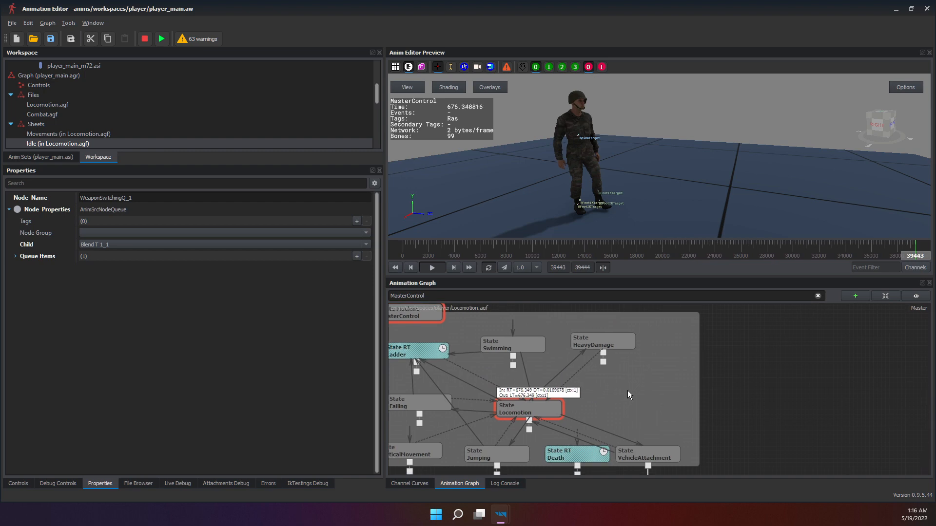
scroll(627, 395, "down", 2)
scroll(482, 349, "down", 3)
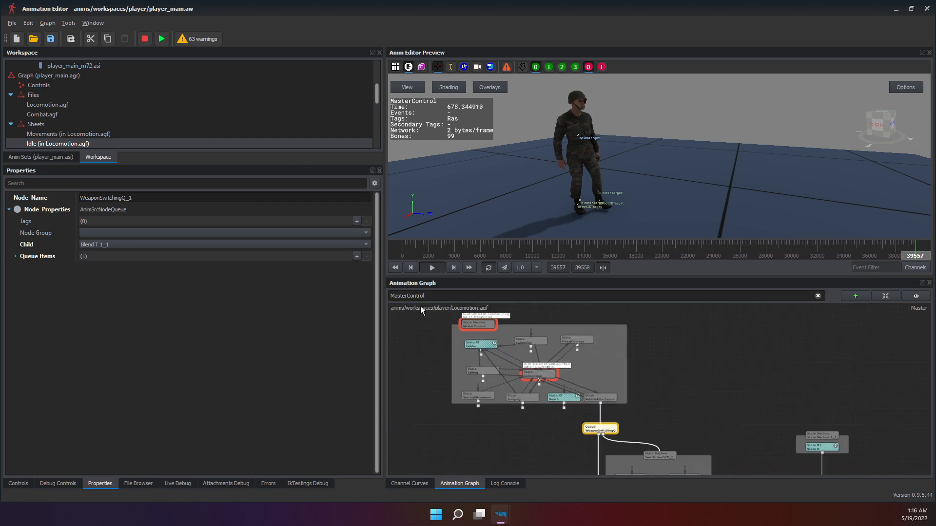
left_click(613, 409)
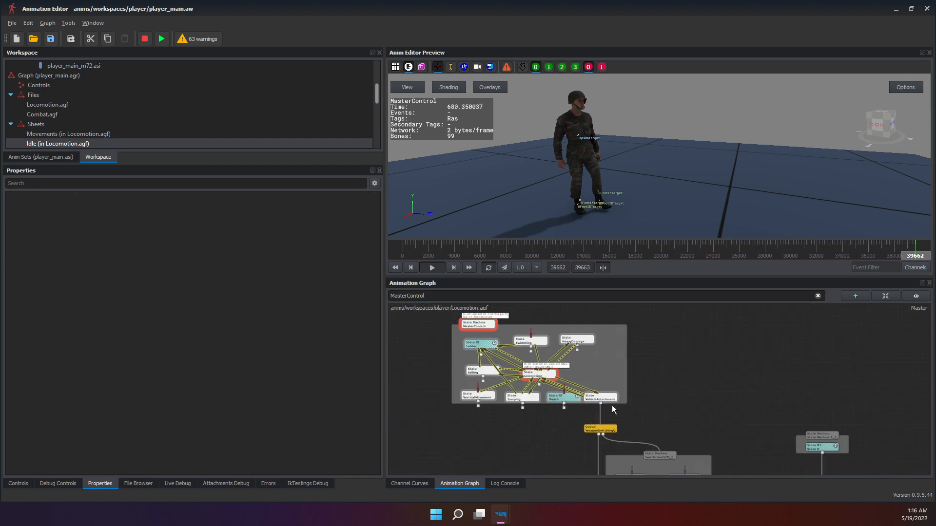
Examine how the WeaponSwitchingQ_1 queue node connects the VehicleAttachment state to the SwitchItemSTM_1 state machine.
scroll(571, 424, "up", 2)
scroll(724, 405, "up", 3)
middle_click_drag(652, 402, 651, 328)
scroll(648, 335, "down", 2)
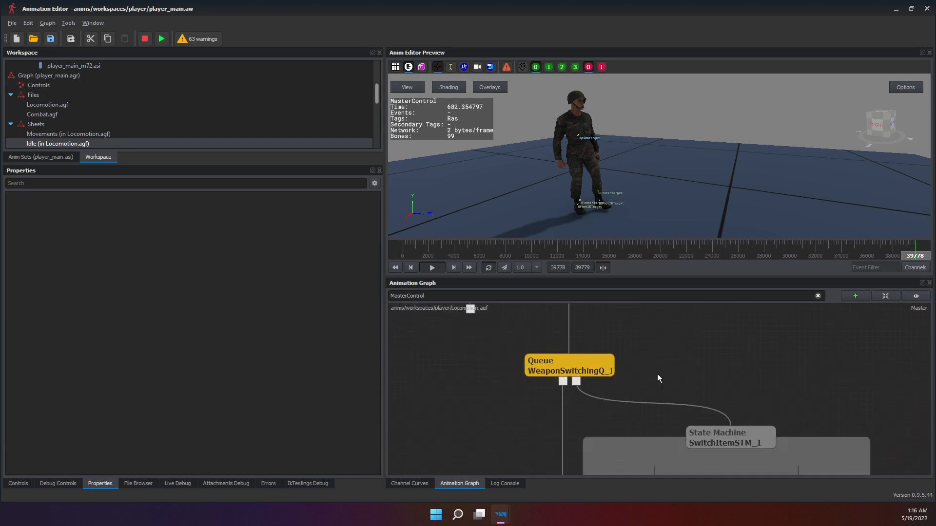
scroll(540, 344, "down", 3)
middle_click_drag(506, 327, 606, 413)
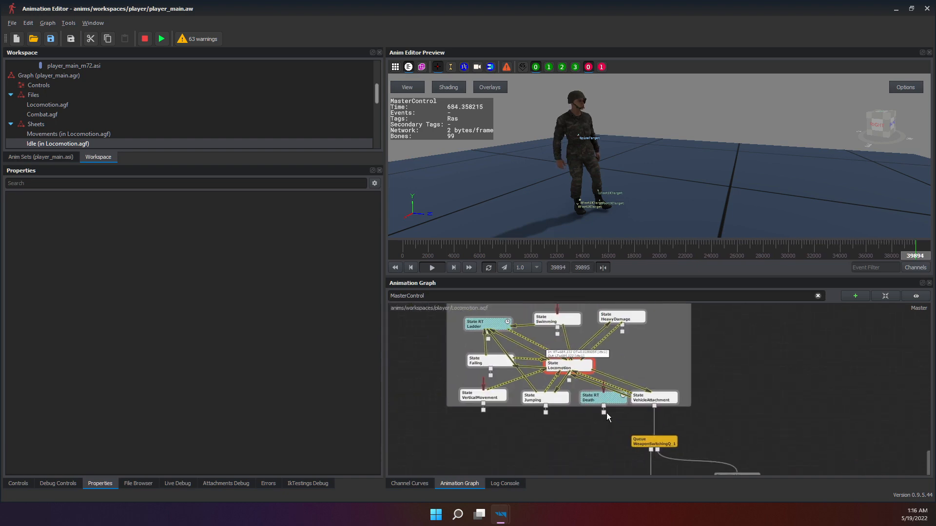
Examine the transitions around the Locomotion state up close and clear the selection of the states.
scroll(562, 362, "up", 3)
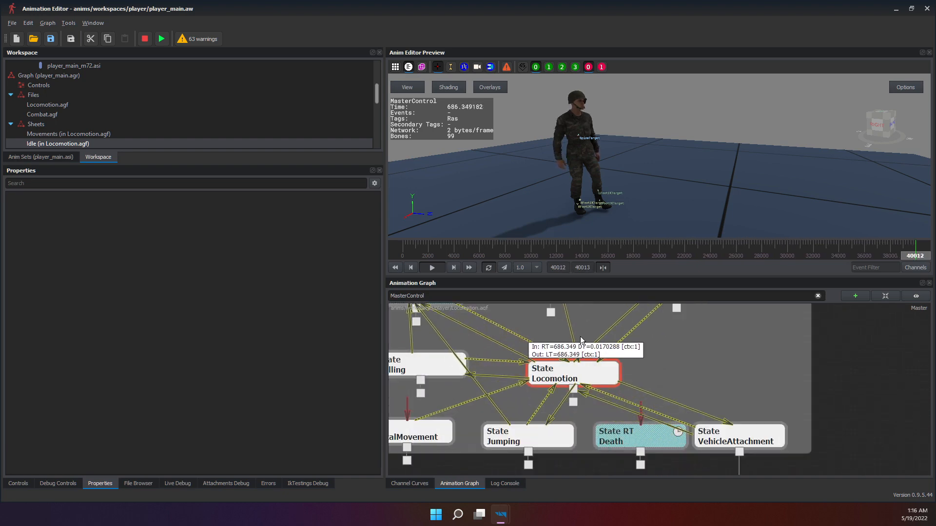
scroll(574, 338, "down", 3)
scroll(568, 371, "up", 3)
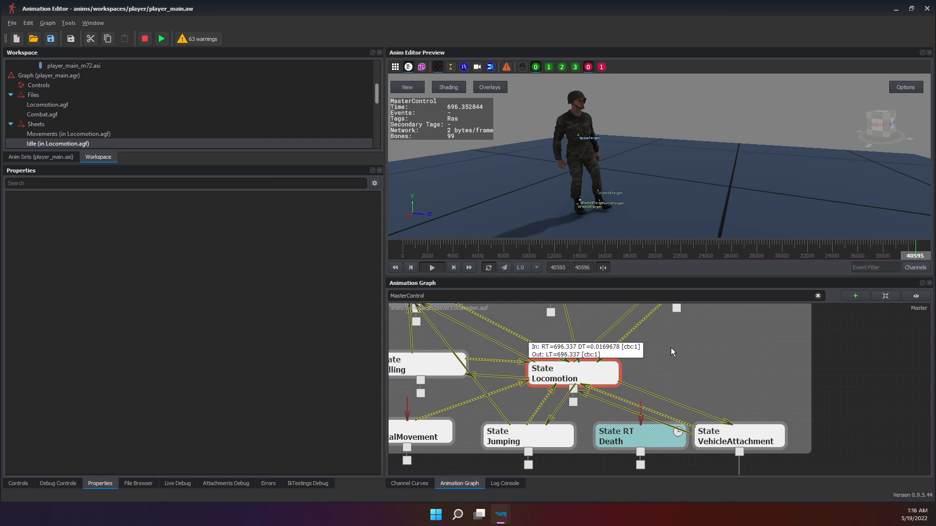
scroll(577, 371, "down", 2)
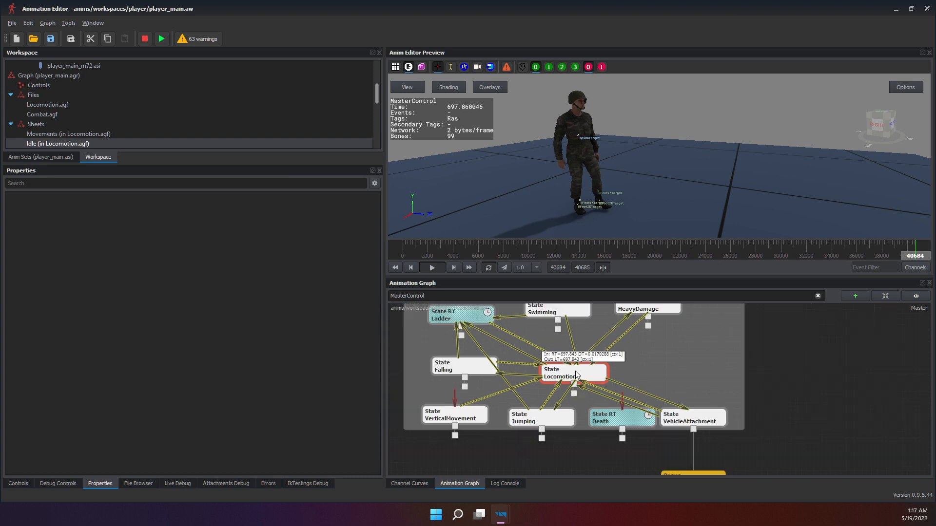
left_click(639, 358)
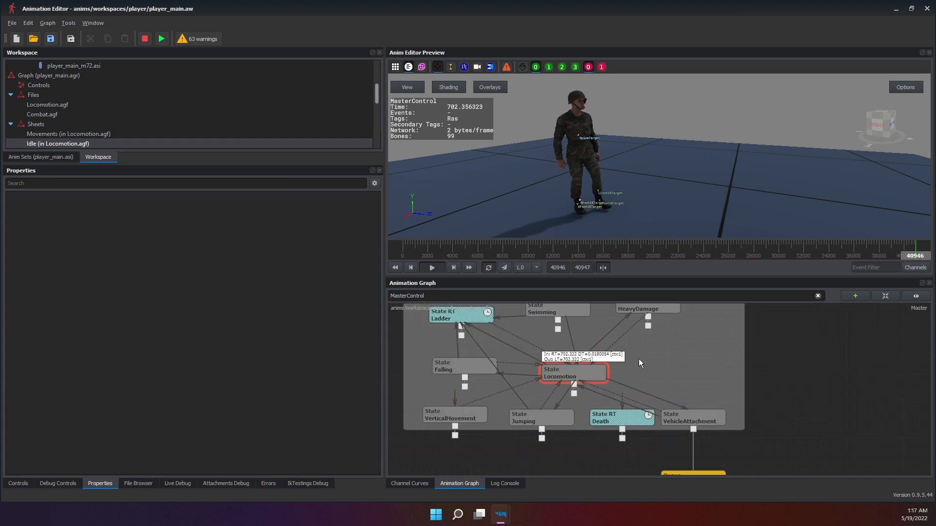
Select the WeaponSwitchingQ_1 queue node to review its child and queue items.
scroll(641, 364, "down", 2)
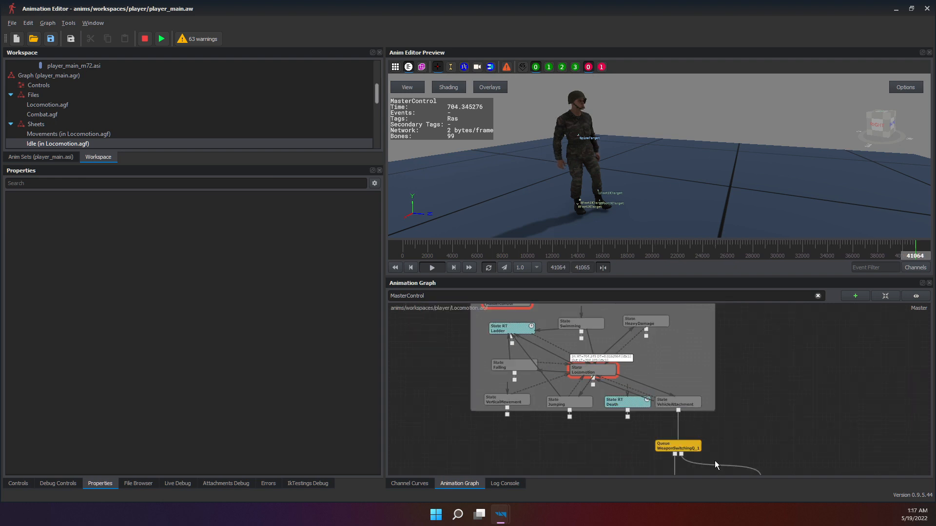
scroll(714, 460, "up", 4)
middle_click_drag(681, 404, 656, 364)
left_click_drag(551, 369, 681, 400)
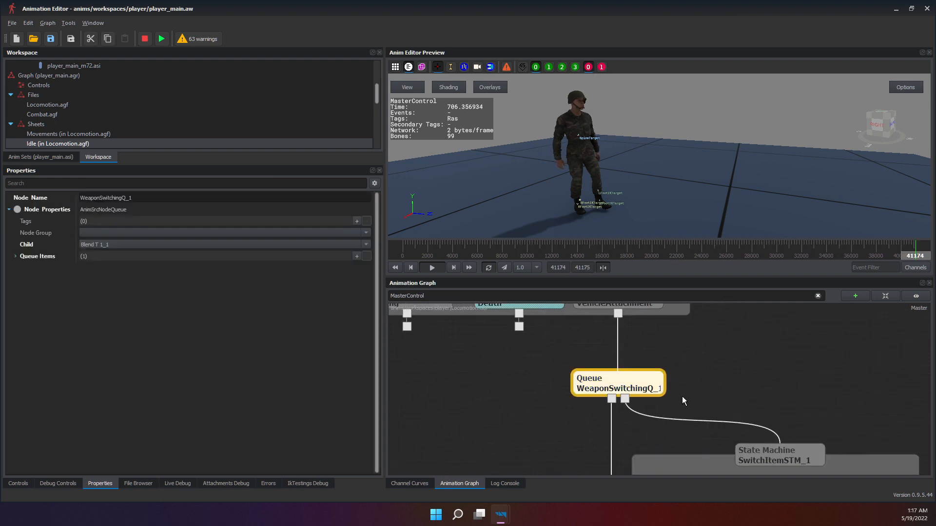
left_click(715, 384)
left_click(651, 393)
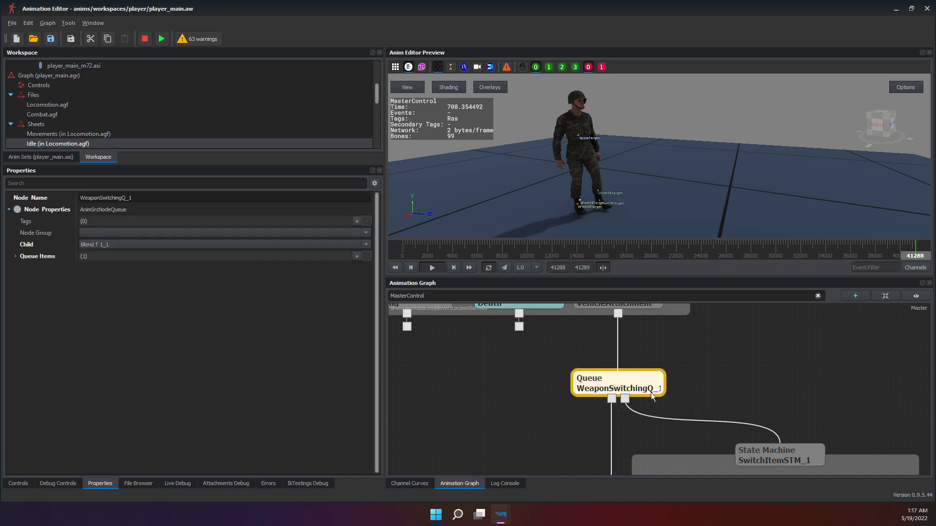
Trace the queue node's links to VehicleAttachment and SwitchItemSTM_1, clearing its selection and selecting it again.
scroll(639, 387, "down", 2)
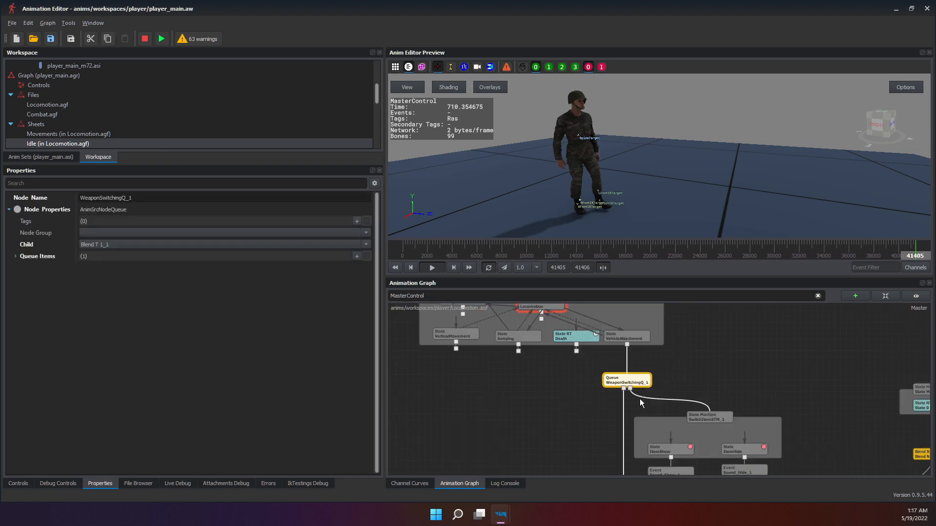
middle_click_drag(639, 399, 658, 443)
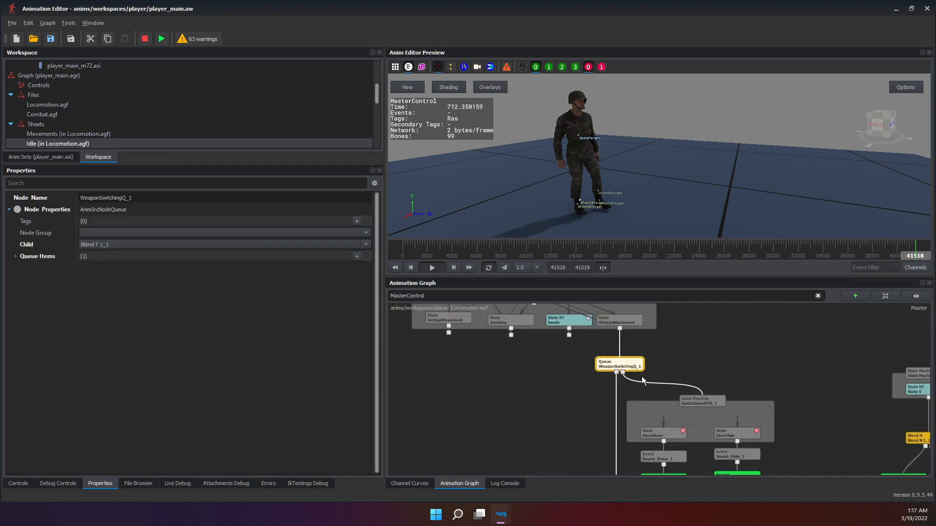
scroll(641, 377, "up", 2)
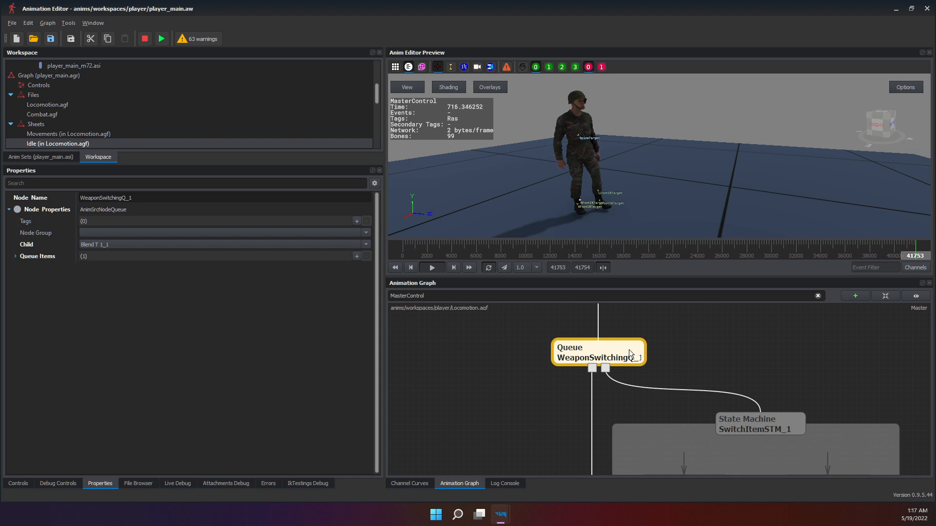
middle_click_drag(630, 356, 647, 424)
left_click(545, 398)
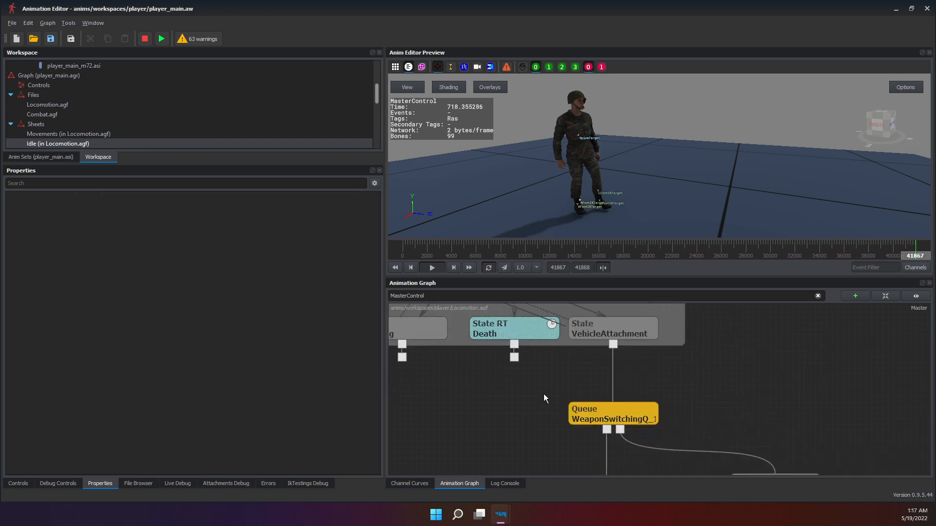
left_click(629, 414)
scroll(570, 415, "down", 3)
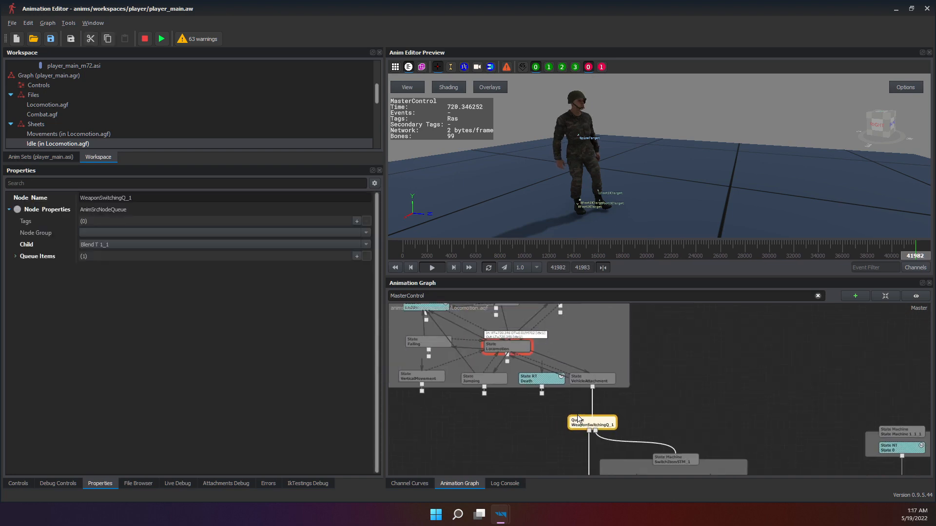
Select the whole MasterControl state machine with all its states to contrast it with the queue node.
middle_click_drag(577, 416, 667, 464)
scroll(609, 394, "down", 3)
left_click_drag(484, 312, 780, 430)
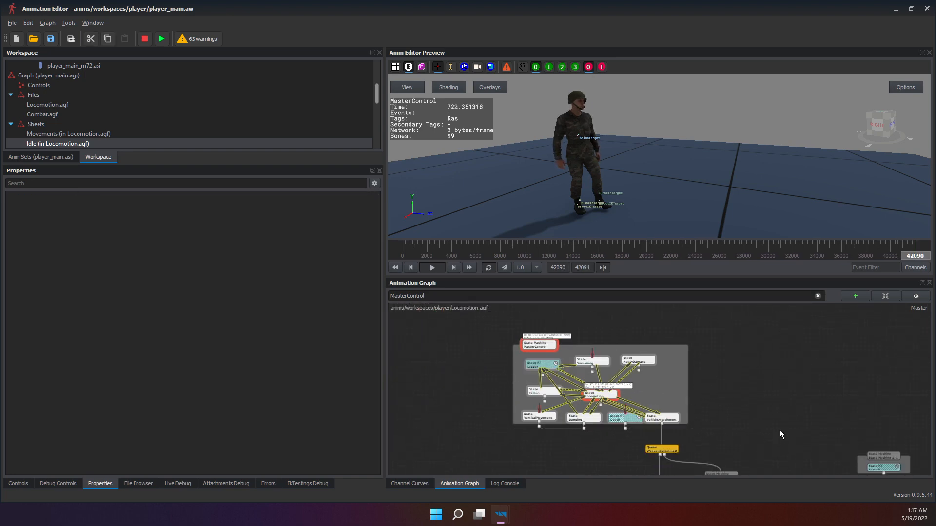
left_click_drag(505, 319, 722, 439)
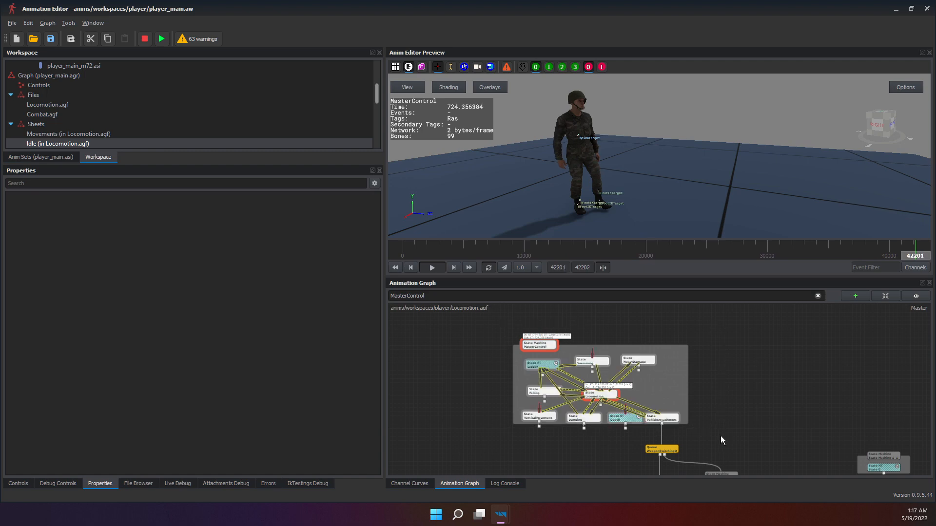
Replace the state machine selection with only the WeaponSwitchingQ_1 queue node.
middle_click_drag(720, 436, 698, 364)
left_click(697, 363)
left_click_drag(624, 375, 662, 393)
scroll(661, 393, "up", 3)
left_click_drag(570, 348, 704, 395)
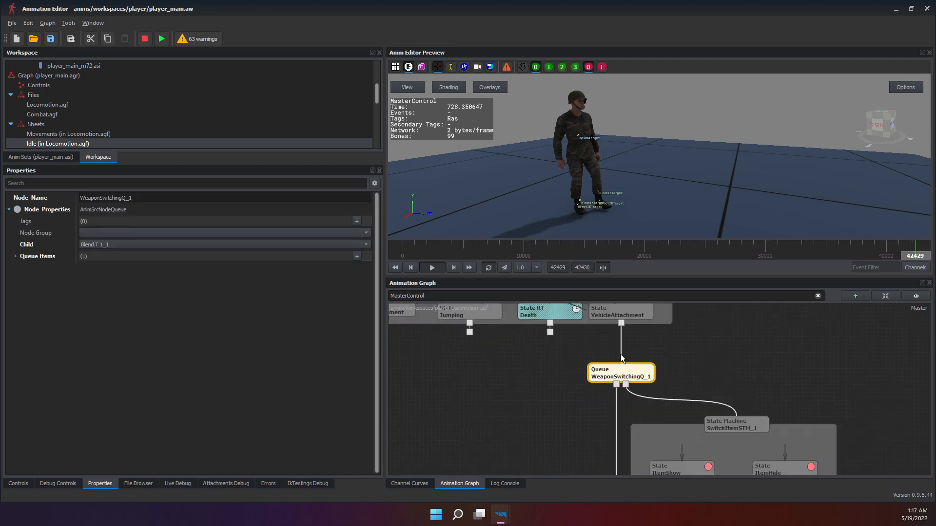
Review the properties of the Ladder state and of the MasterControl state machine node.
middle_click_drag(621, 355, 677, 405)
scroll(568, 354, "down", 3)
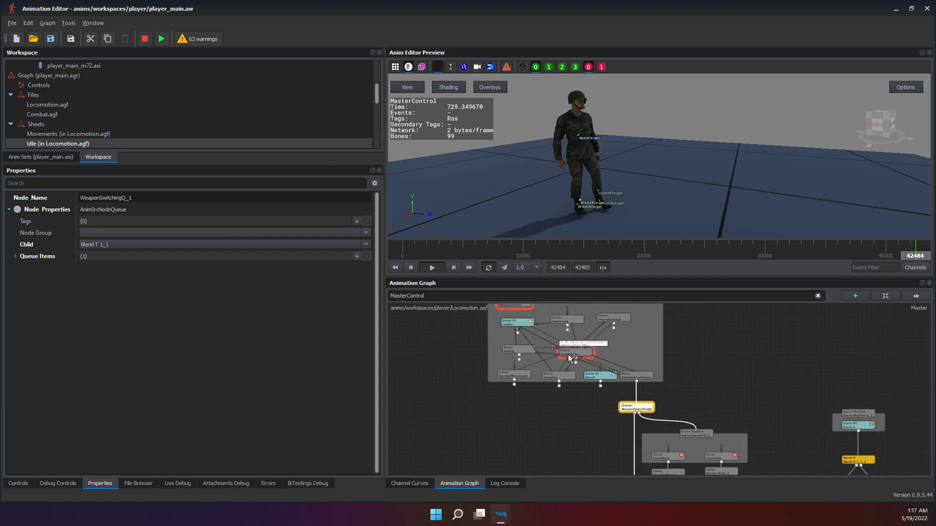
left_click(528, 327)
middle_click_drag(534, 328, 565, 372)
scroll(512, 323, "up", 2)
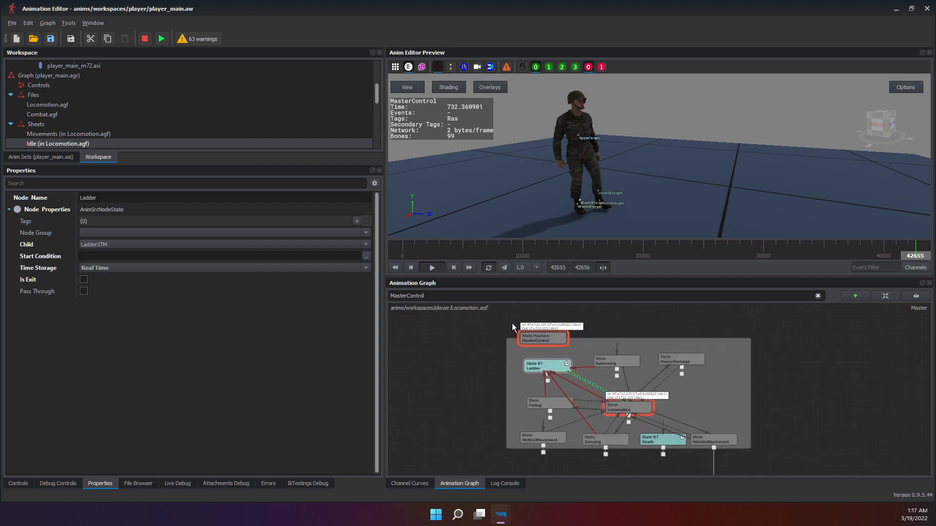
left_click(541, 338)
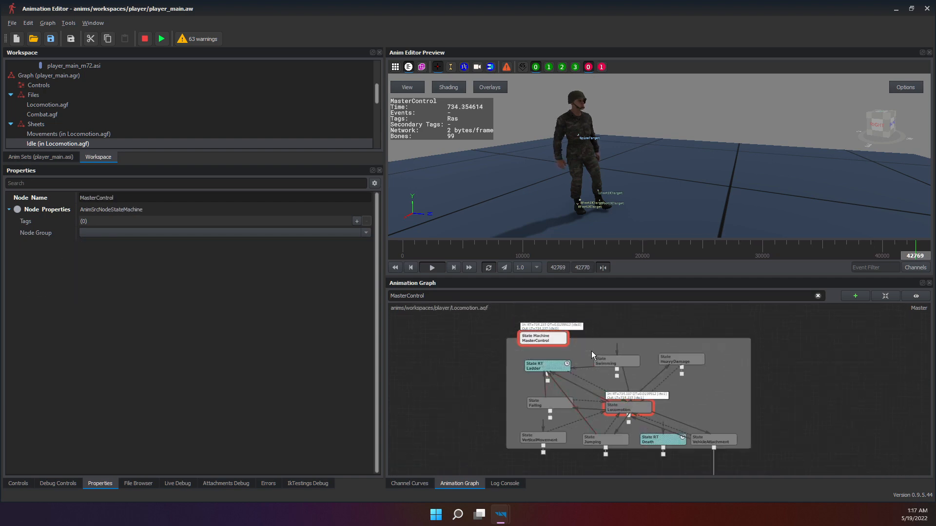
Return to the WeaponSwitchingQ_1 queue node below VehicleAttachment and select it to show its properties.
scroll(812, 397, "down", 2)
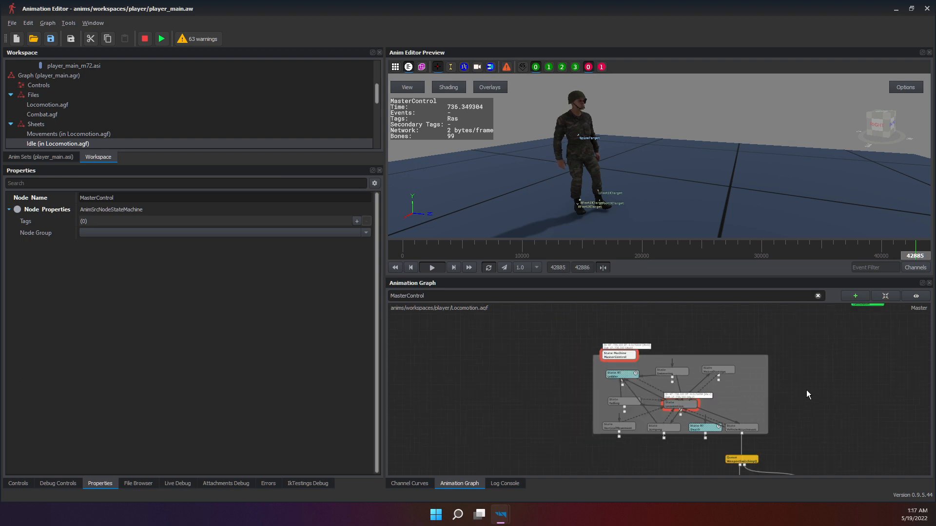
scroll(806, 383, "up", 2)
middle_click_drag(812, 442, 745, 341)
left_click(628, 390)
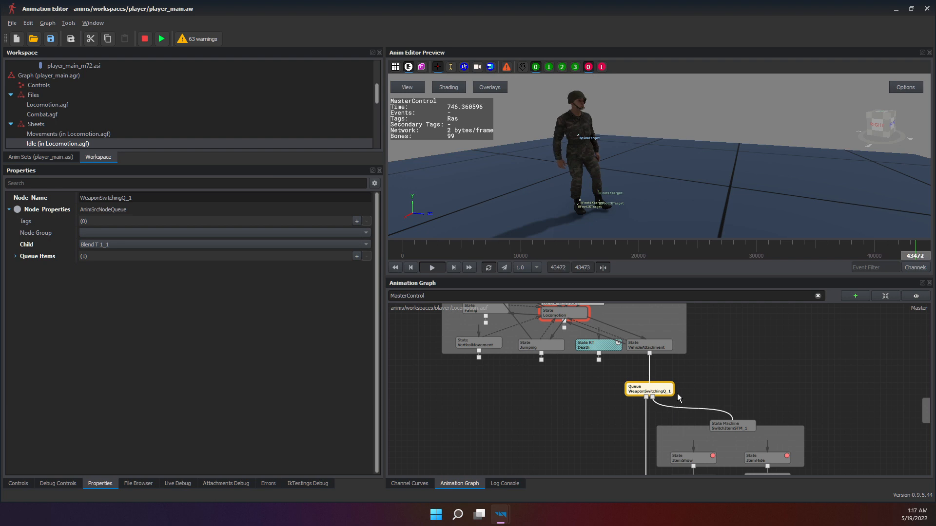
Select the HeavyDamage state to view its child, time storage and transitions with Locomotion.
middle_click_drag(691, 390, 727, 458)
scroll(679, 358, "up", 2)
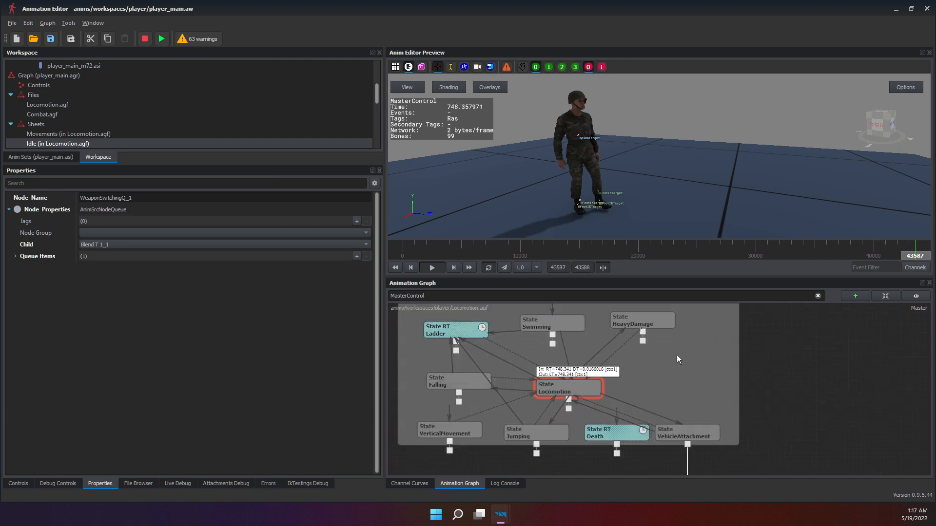
left_click(617, 320)
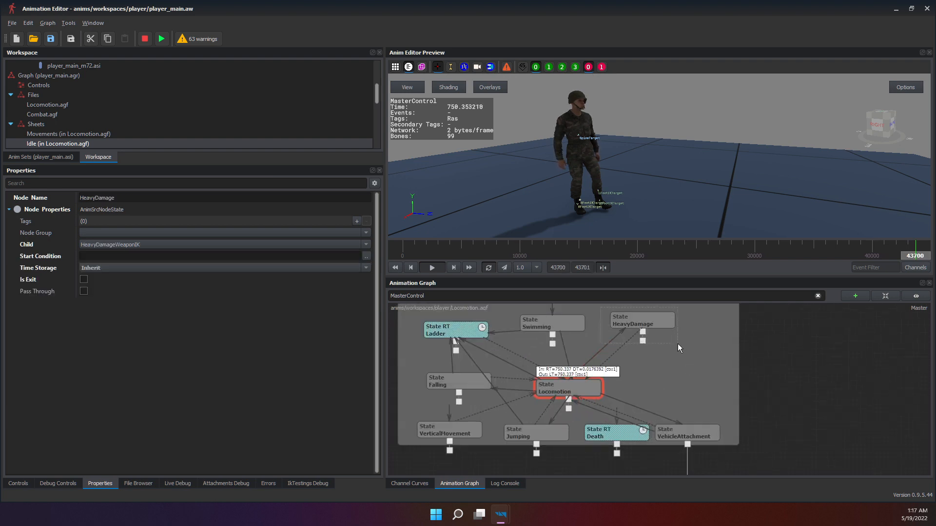
middle_click_drag(533, 338, 598, 384)
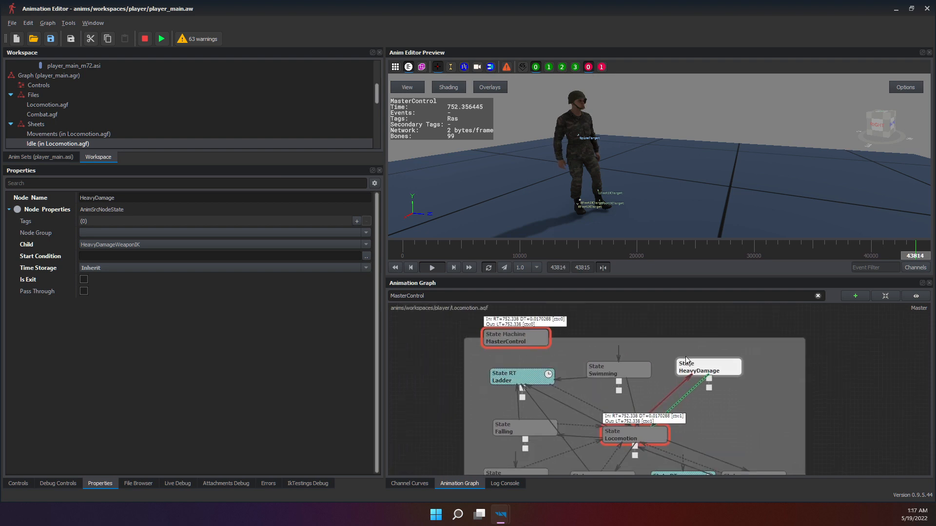
Select the WeaponSwitchingQ_1 queue node again and bring the SwitchItemSTM_1 state machine below it into view.
middle_click_drag(741, 469, 641, 330)
left_click(650, 414)
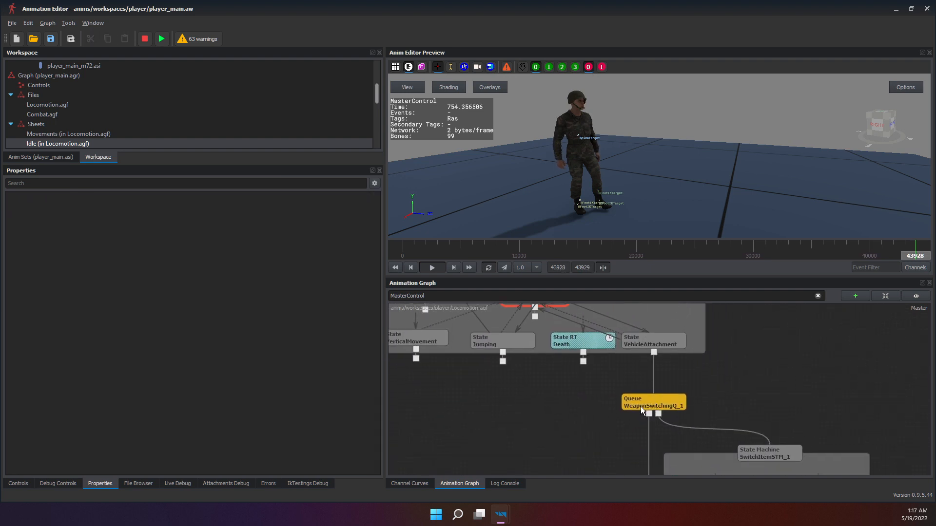
left_click(655, 407)
middle_click_drag(673, 407, 610, 348)
left_click(650, 407)
left_click(583, 330)
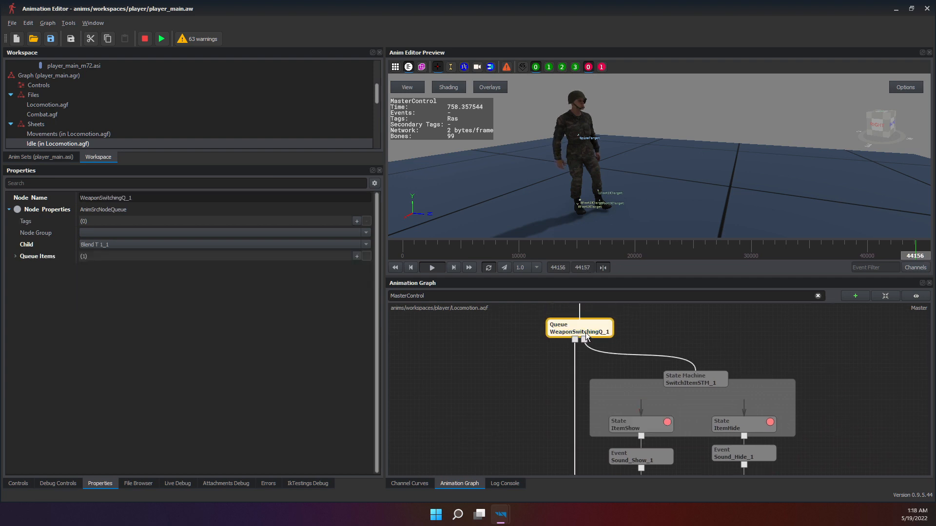
Inspect SwitchItemSTM_1, its ItemShow state and the condition of the transition into ItemShow, rechecking the parent queue node.
left_click(691, 381)
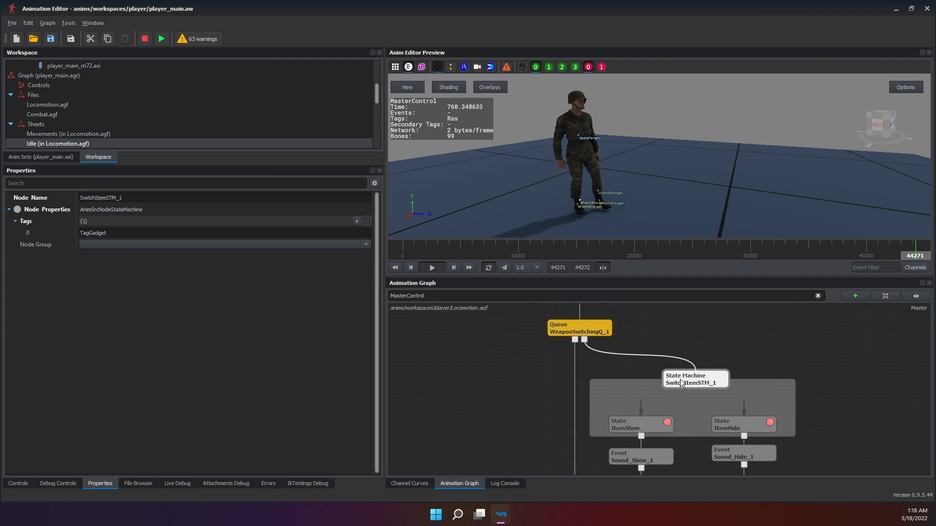
left_click(641, 426)
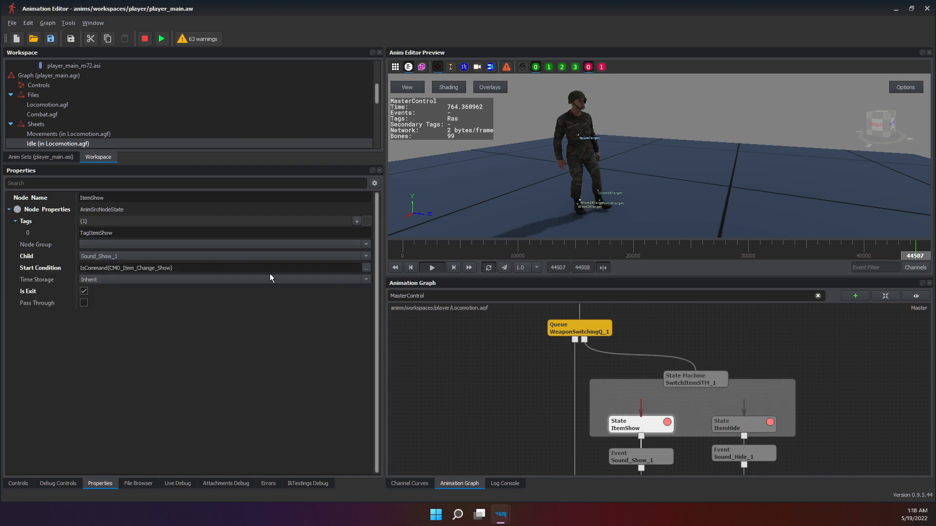
left_click(638, 410)
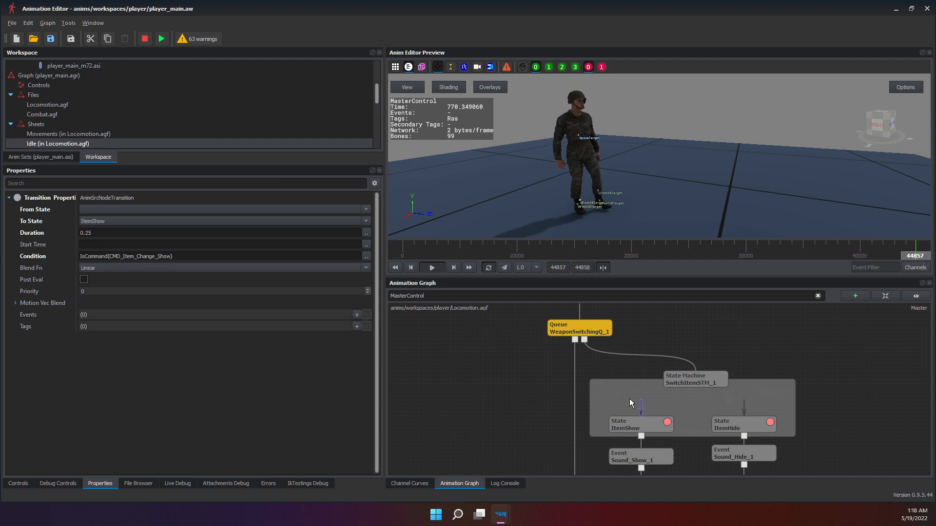
left_click(556, 331)
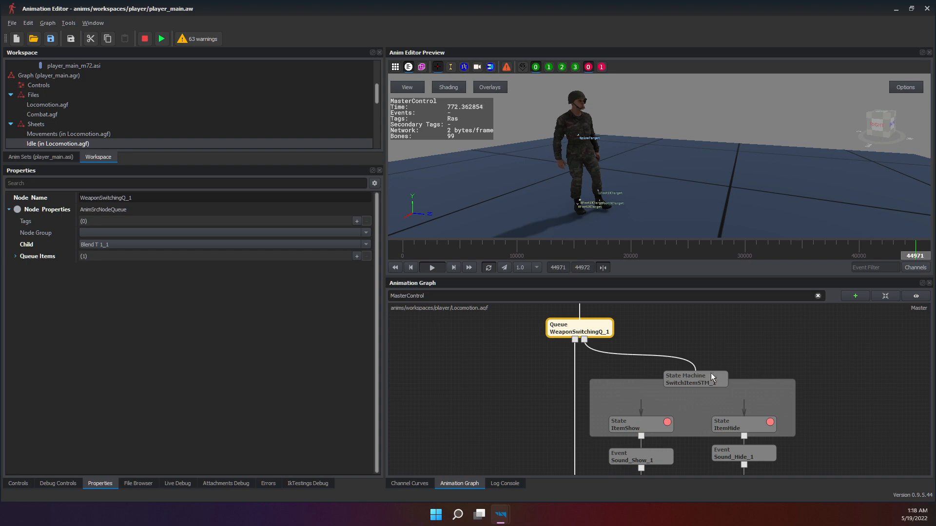
left_click(642, 405)
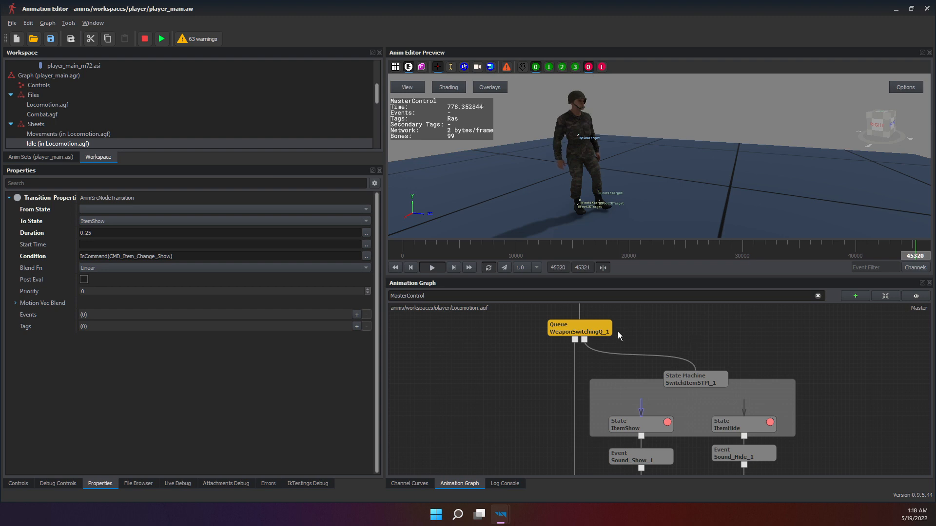
Return to the bottom row of MasterControl and select the Death state to view its child and time storage.
scroll(618, 331, "down", 2)
middle_click_drag(618, 332, 582, 420)
middle_click_drag(588, 362, 590, 410)
middle_click_drag(536, 396, 590, 350)
scroll(549, 420, "up", 1)
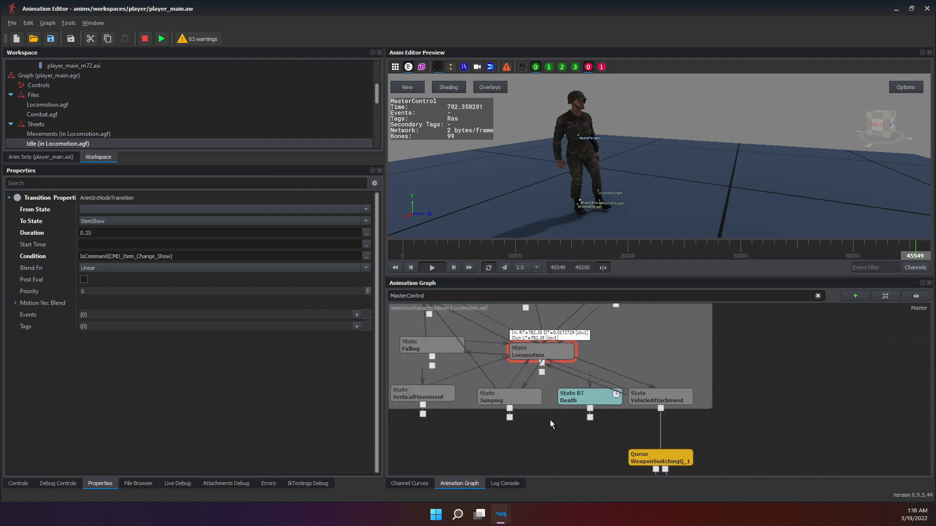
scroll(548, 420, "up", 2)
left_click(603, 361)
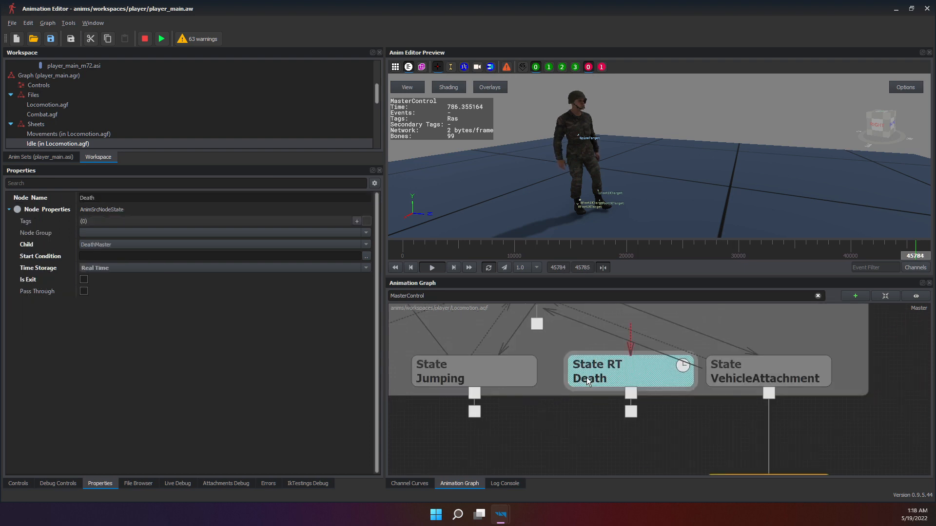
scroll(587, 377, "down", 2)
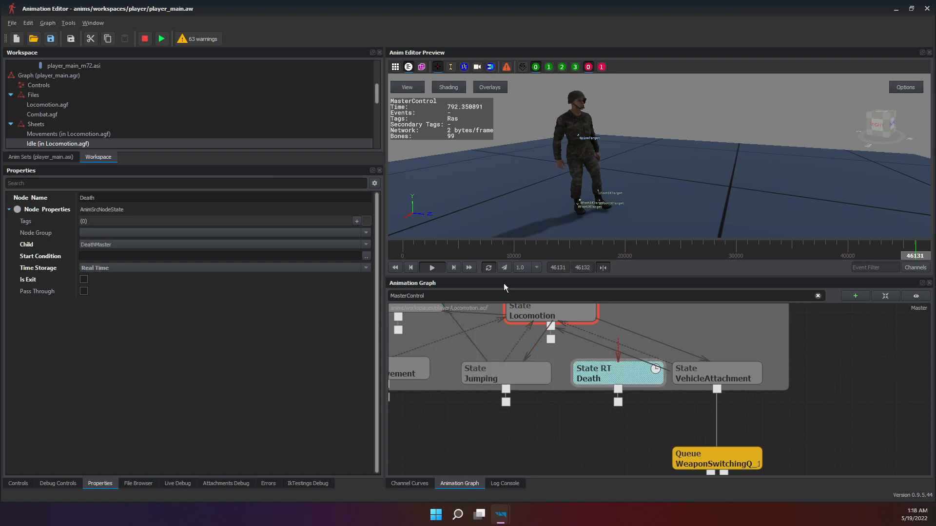
Pause the animation preview, reselect the Death state and set its time storage to Inherit.
left_click(434, 268)
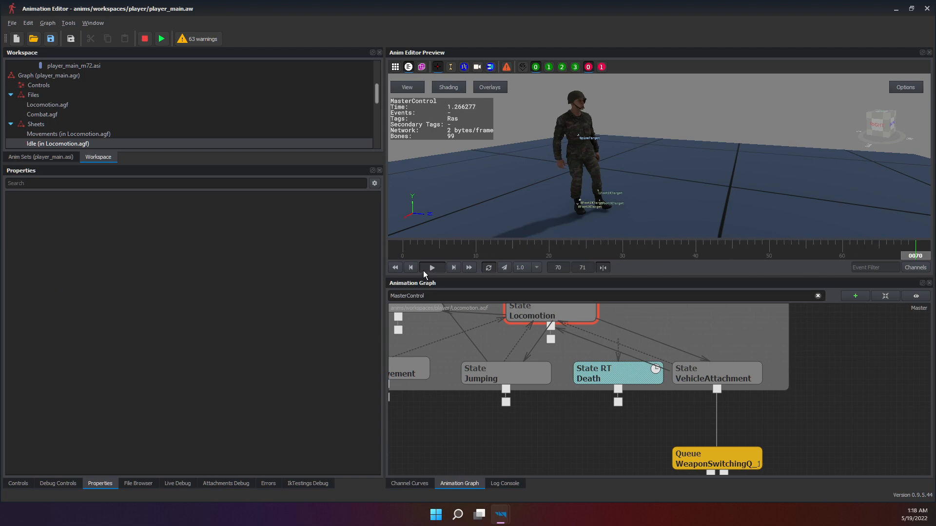
left_click(628, 371)
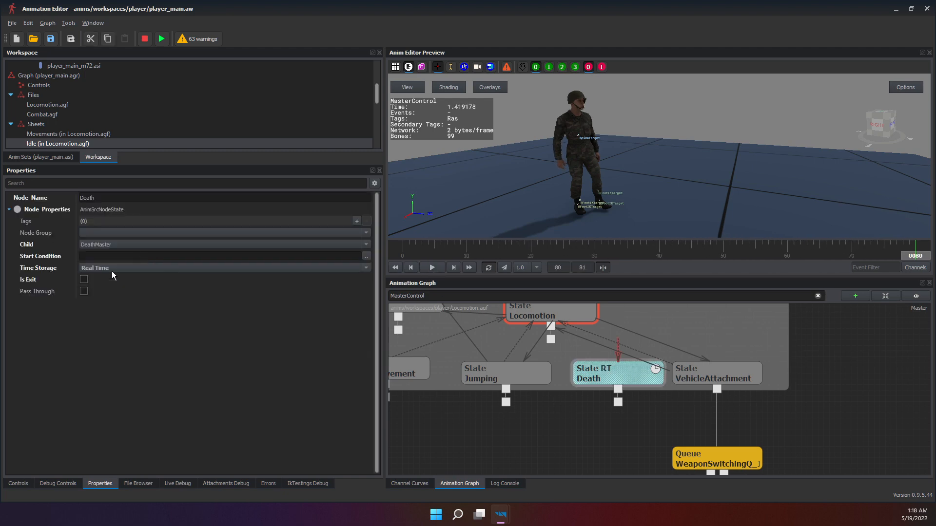
left_click(587, 368)
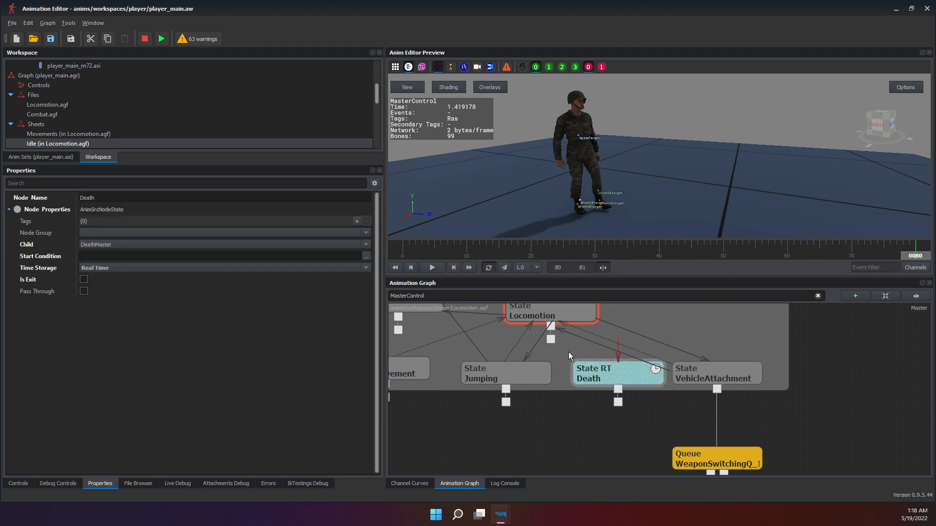
left_click(139, 266)
left_click(113, 257)
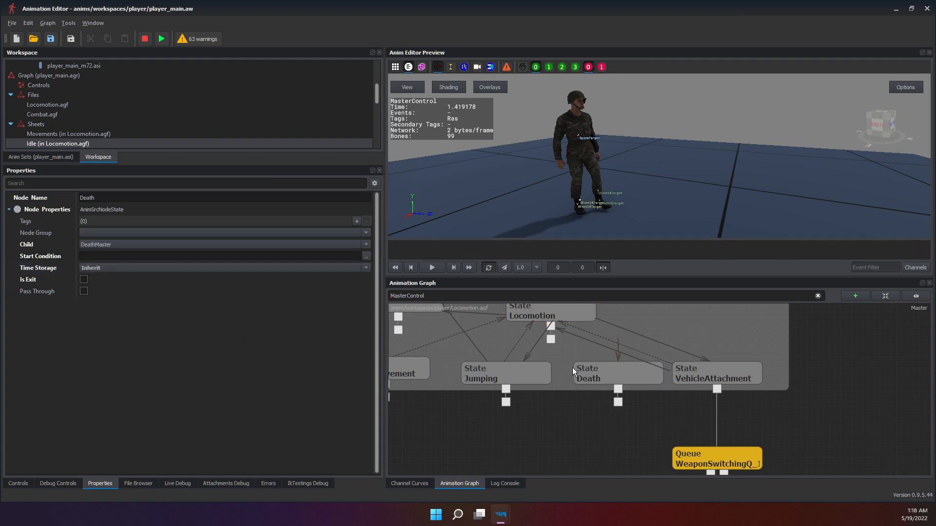
Try Real Time and Normalized Time as the Death state's time storage, checking how the node's look changes.
left_click(97, 269)
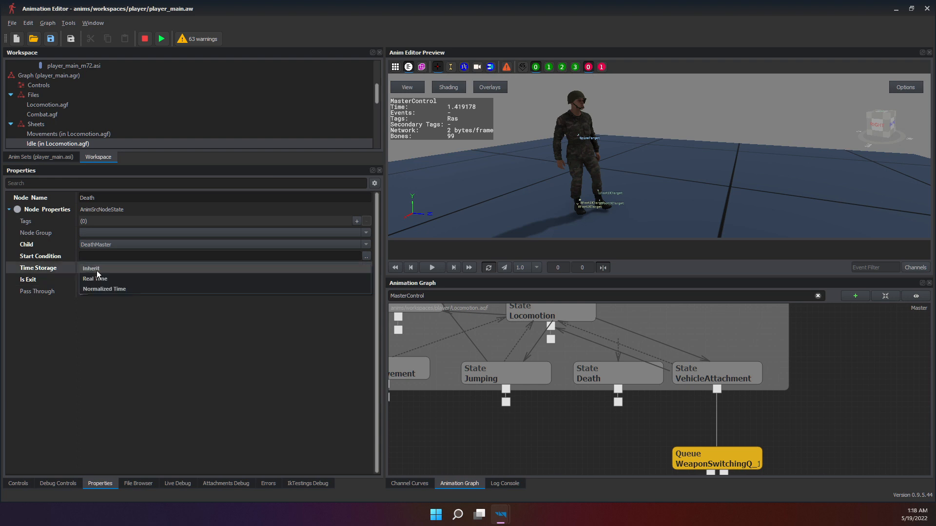
left_click(101, 278)
scroll(650, 382, "up", 5)
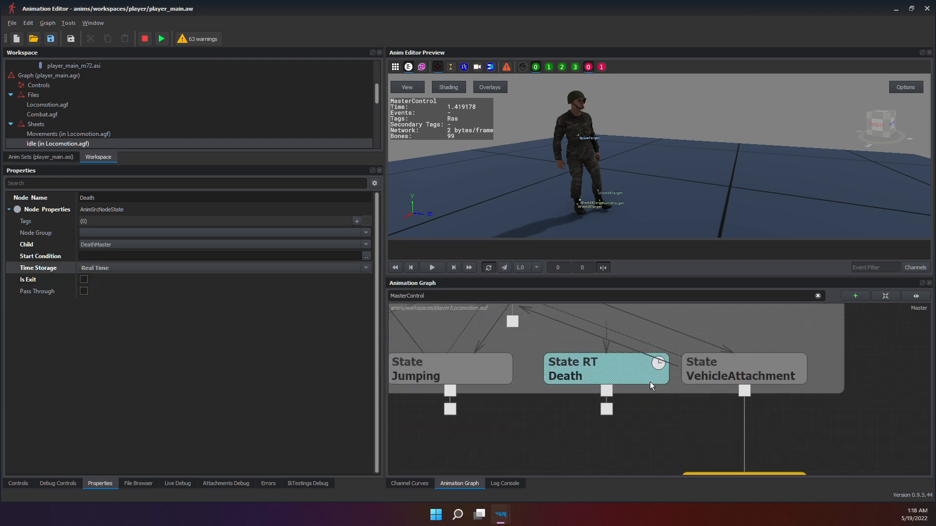
left_click(147, 266)
left_click(129, 277)
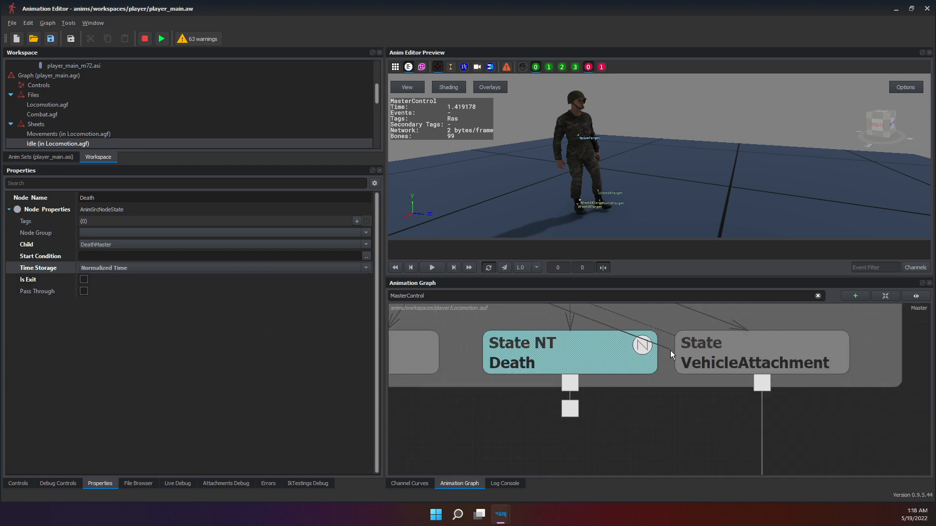
scroll(644, 346, "down", 4)
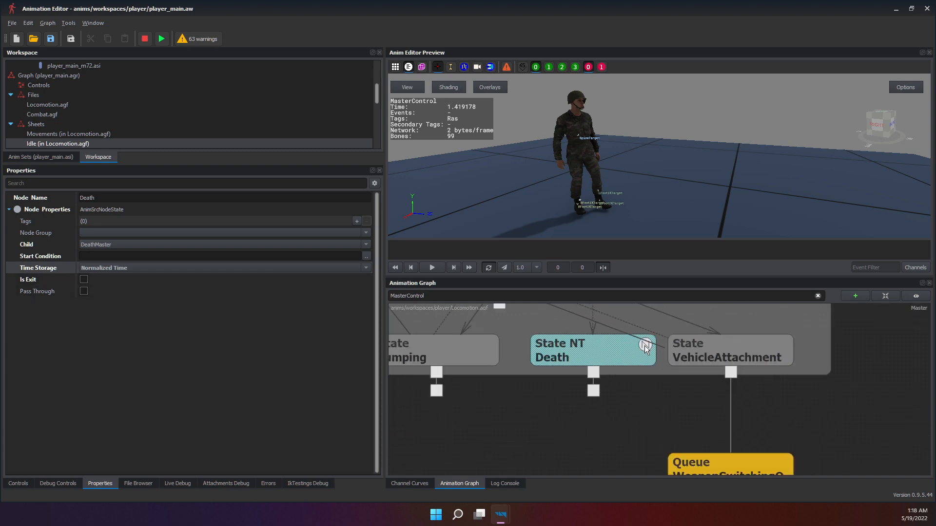
Set the Death state's time storage to Inherit.
left_click(130, 270)
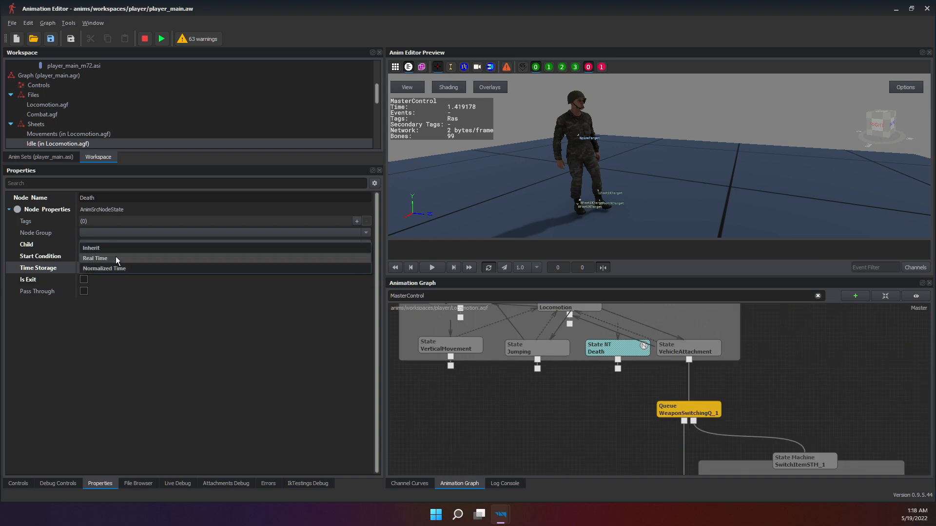
left_click(110, 253)
Select the whole MasterControl state machine with all its states to view every transition between them.
middle_click_drag(620, 336, 645, 375)
scroll(529, 390, "down", 3)
scroll(662, 399, "up", 3)
scroll(677, 389, "down", 4)
scroll(675, 352, "up", 2)
scroll(675, 351, "down", 6)
scroll(660, 378, "up", 3)
scroll(659, 400, "up", 3)
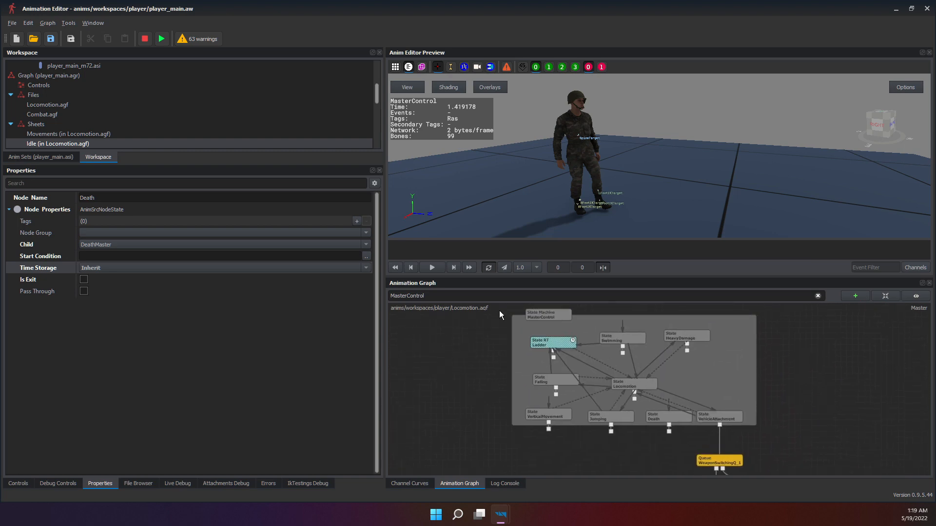
left_click_drag(498, 313, 809, 435)
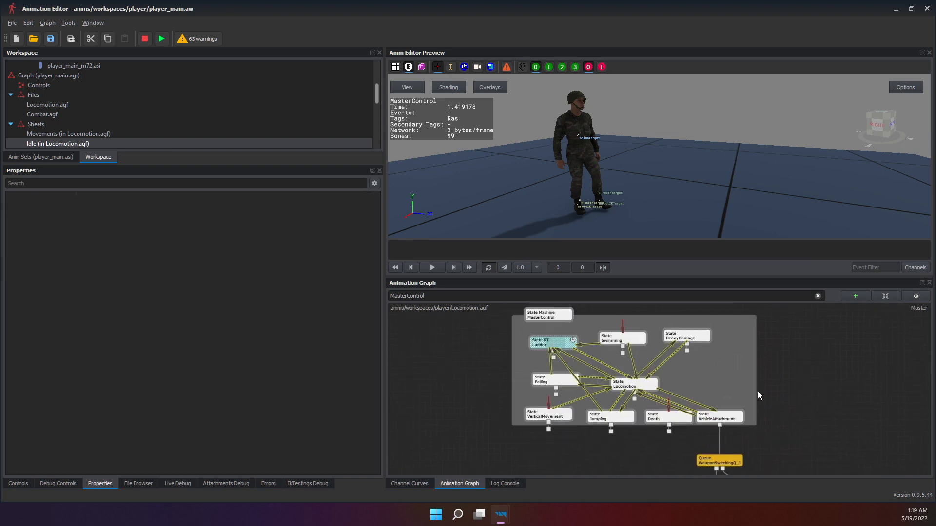
scroll(799, 375, "up", 1)
scroll(799, 375, "down", 2)
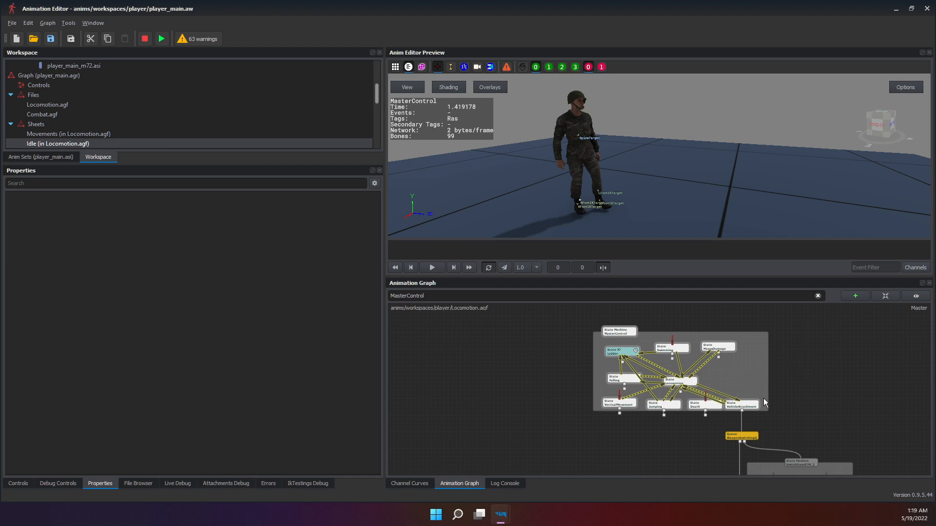
scroll(482, 348, "up", 3)
scroll(780, 353, "up", 3)
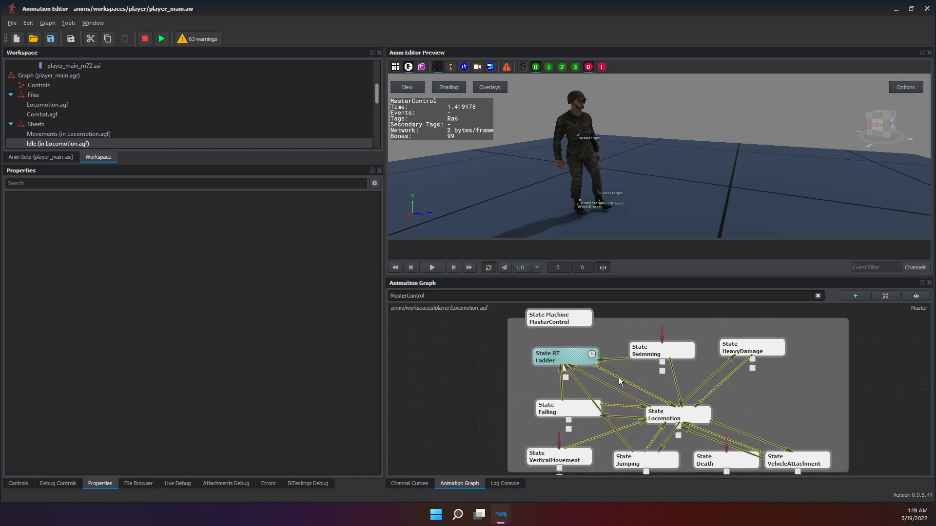
Inspect the transition from Swimming to Locomotion, the Swimming state and the condition of the transition entering Swimming.
left_click(680, 369)
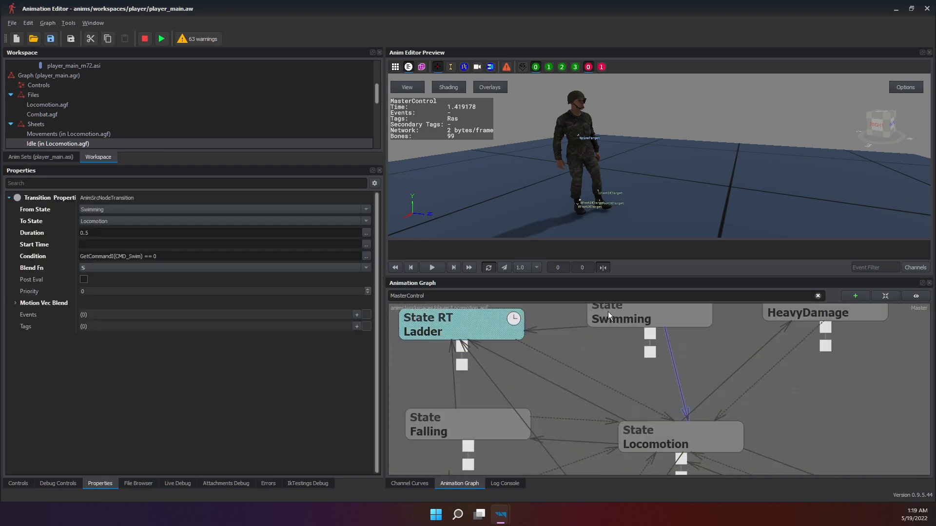
middle_click_drag(626, 376, 607, 431)
left_click(608, 372)
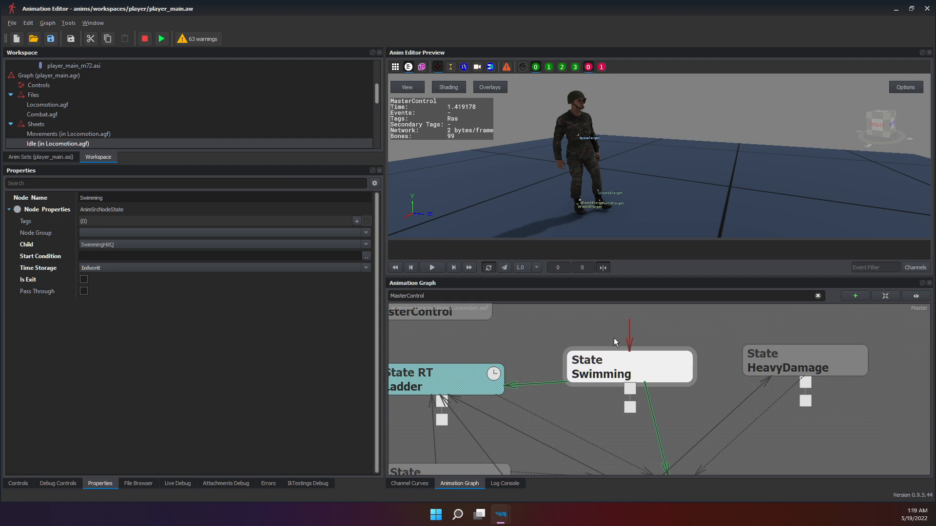
left_click(629, 342)
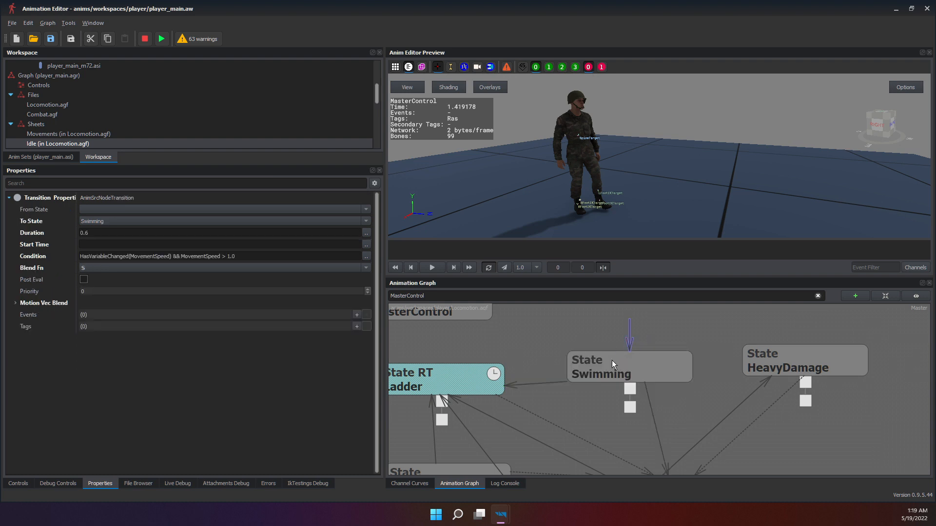
left_click(612, 360)
left_click(630, 337)
left_click(619, 363)
scroll(621, 390, "down", 3)
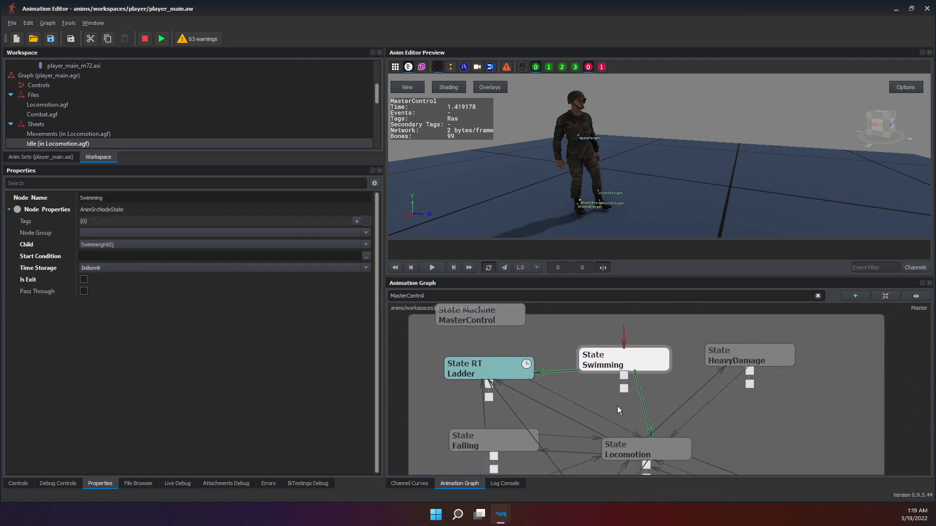
View the MasterControl node's properties, and recheck the Swimming state and its incoming transition without a source state.
left_click(467, 318)
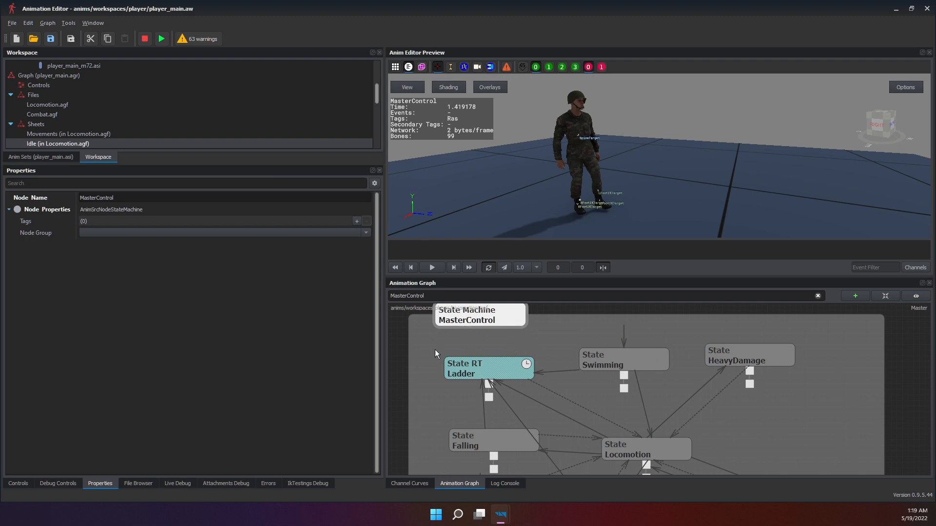
left_click(621, 340)
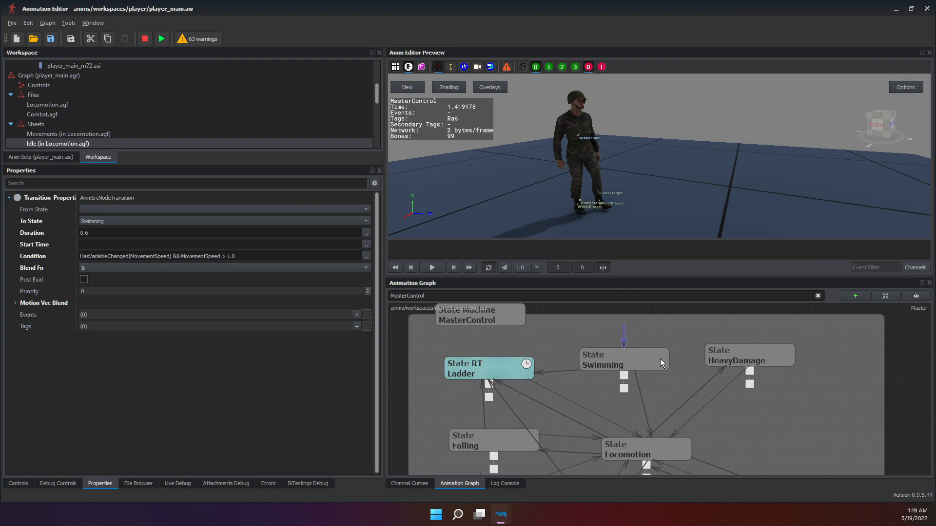
left_click(618, 367)
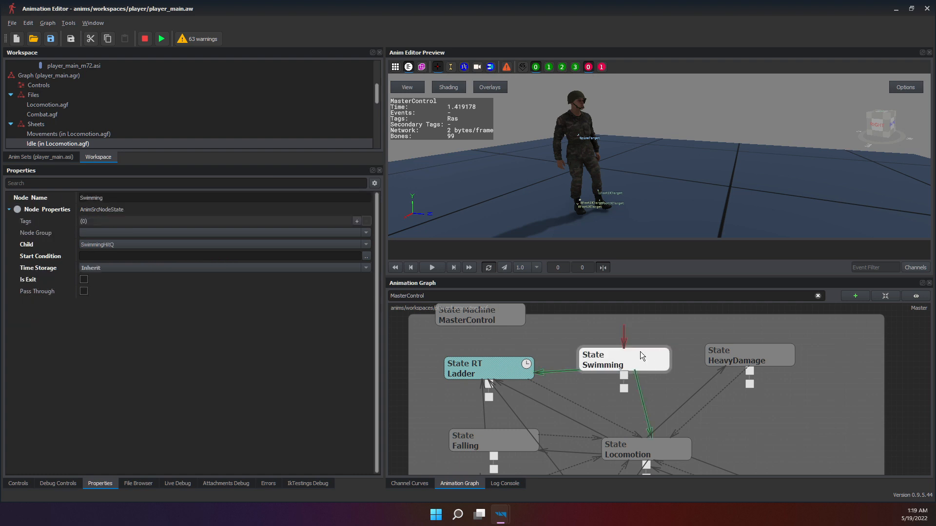
Compare the Swimming state's properties with the duration and condition of its transition to Ladder.
left_click(548, 373)
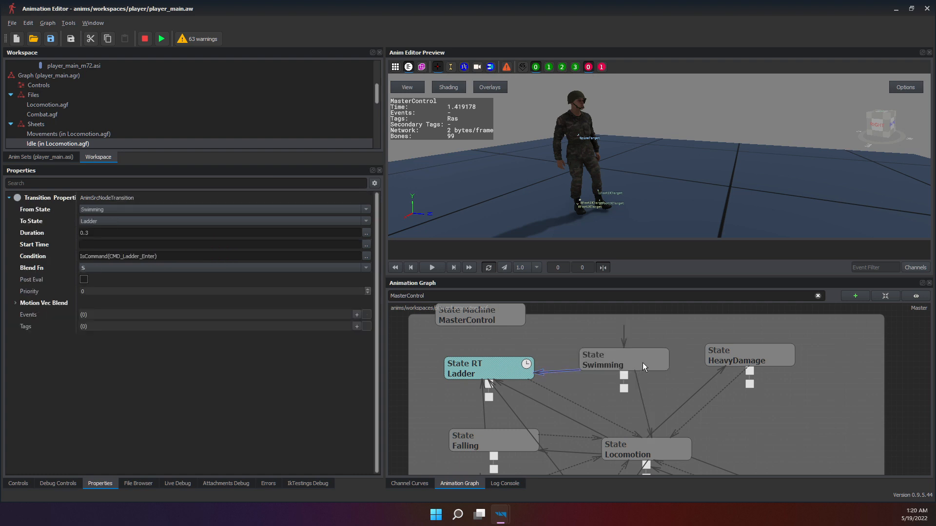
left_click(632, 368)
left_click(570, 373)
left_click(614, 364)
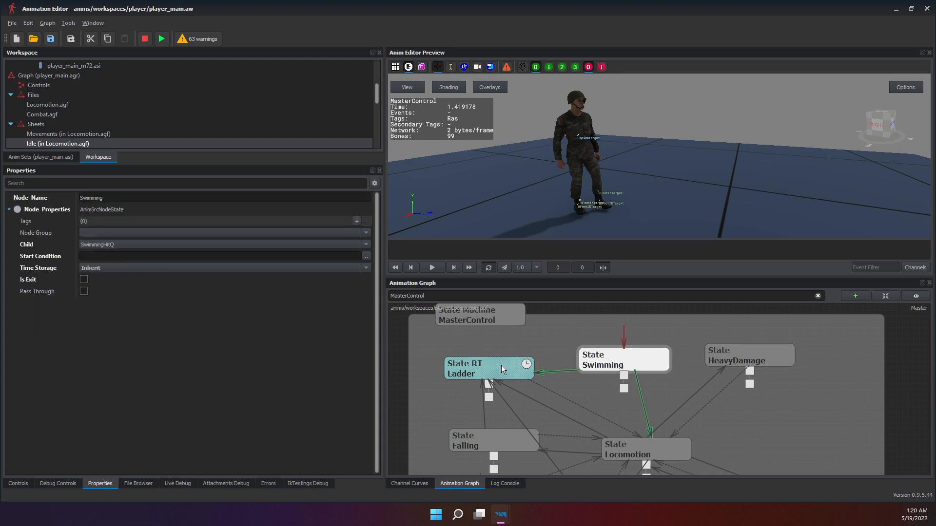
left_click(572, 371)
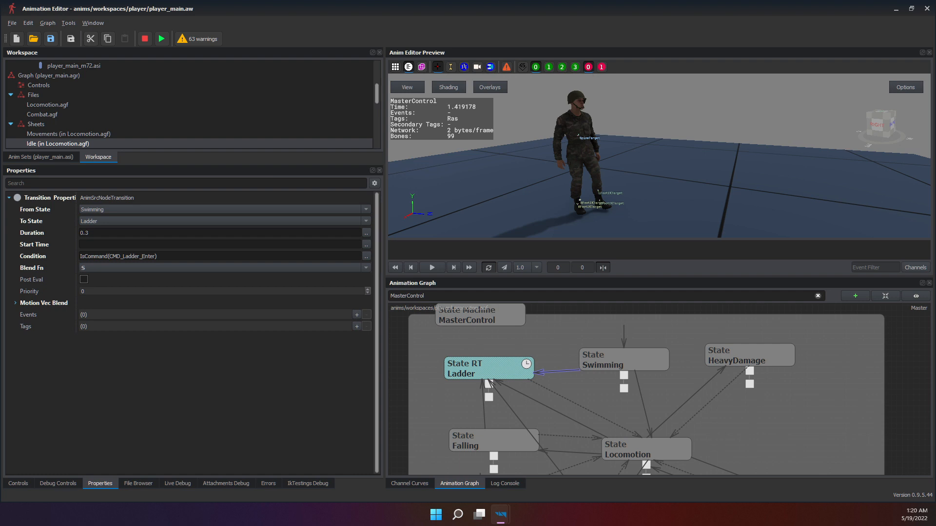
key("Escape")
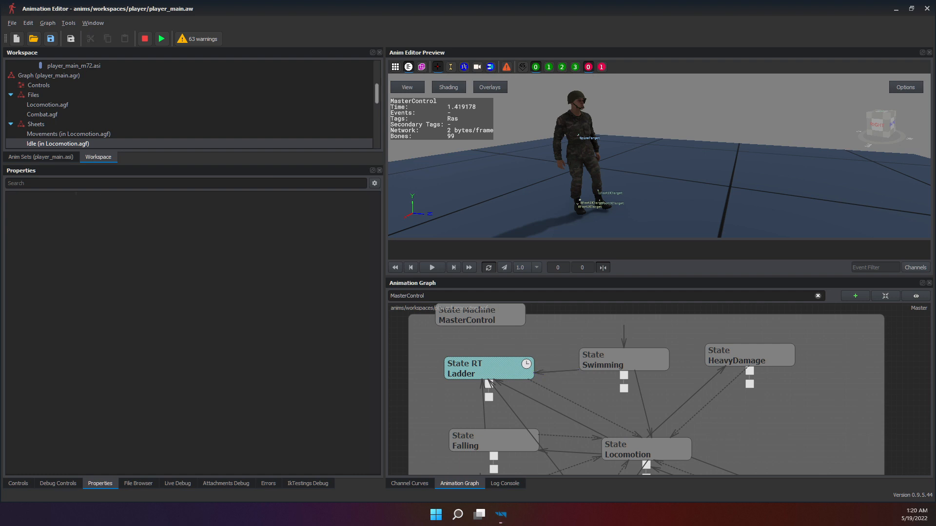
left_click(633, 364)
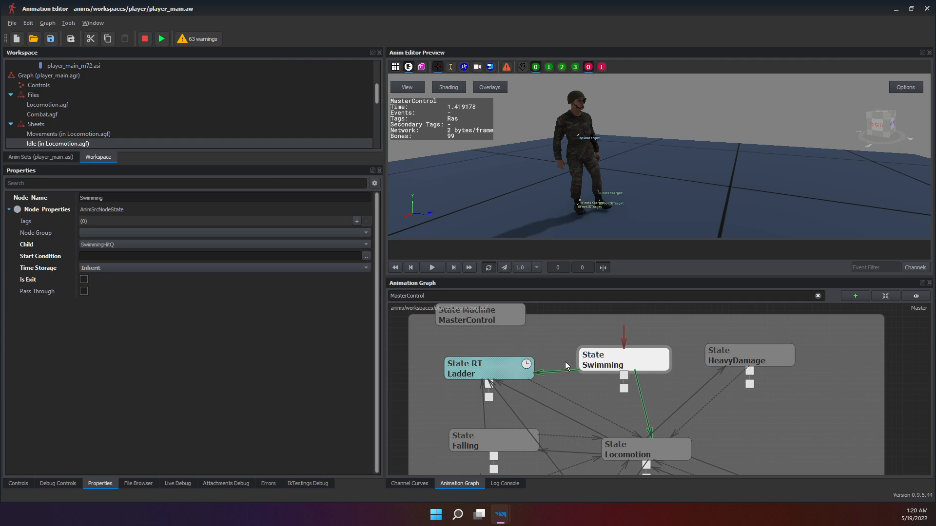
Move the Swimming state slightly lower in MasterControl and reselect its transition to Ladder.
left_click_drag(606, 358, 611, 370)
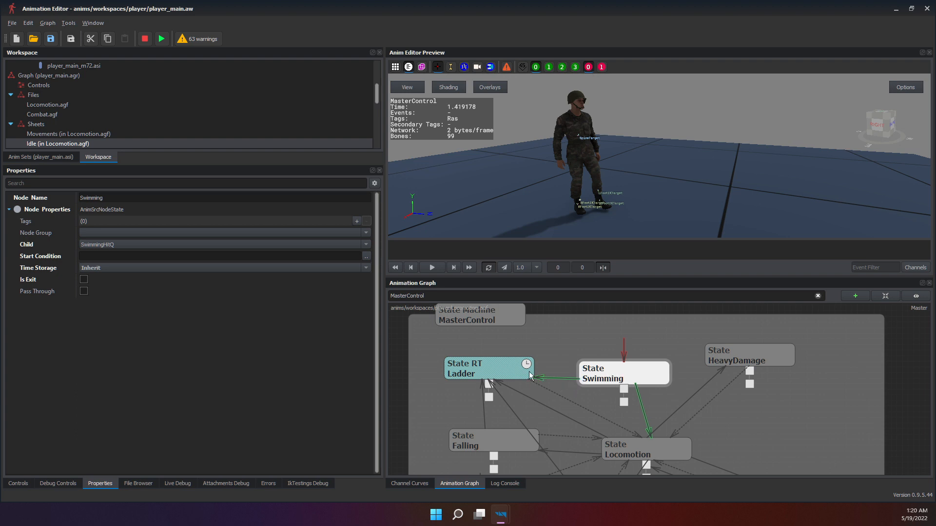
left_click(300, 357)
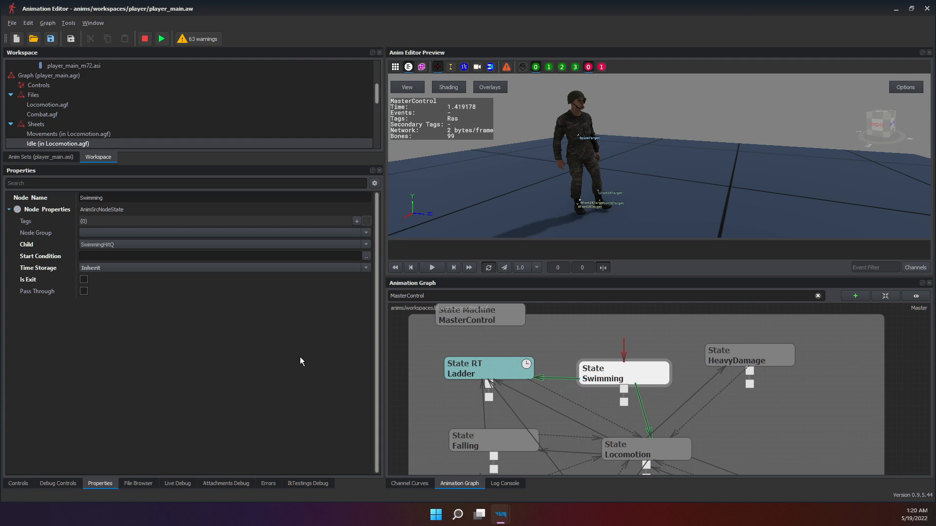
left_click(566, 377)
left_click(256, 369)
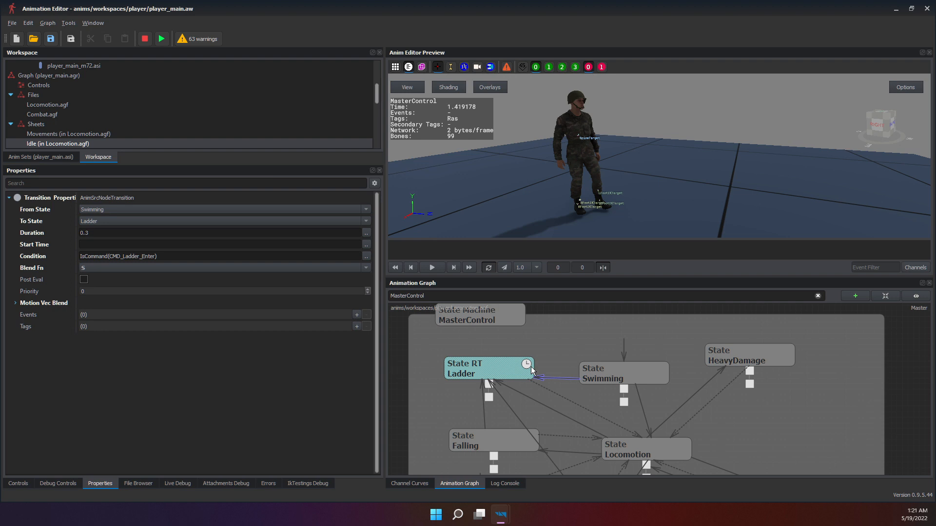
Reselect the Swimming state, try to play the preview and show the graph's control variables and commands.
left_click(633, 367)
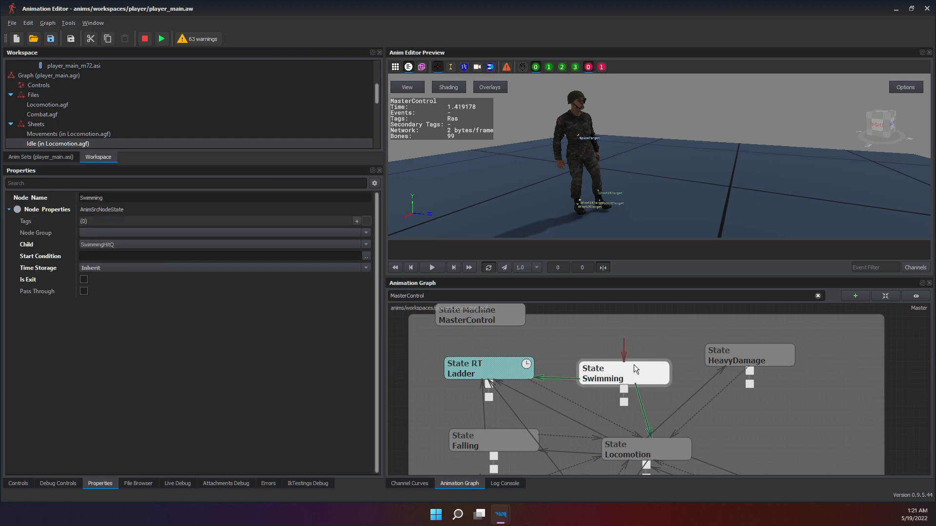
left_click(430, 268)
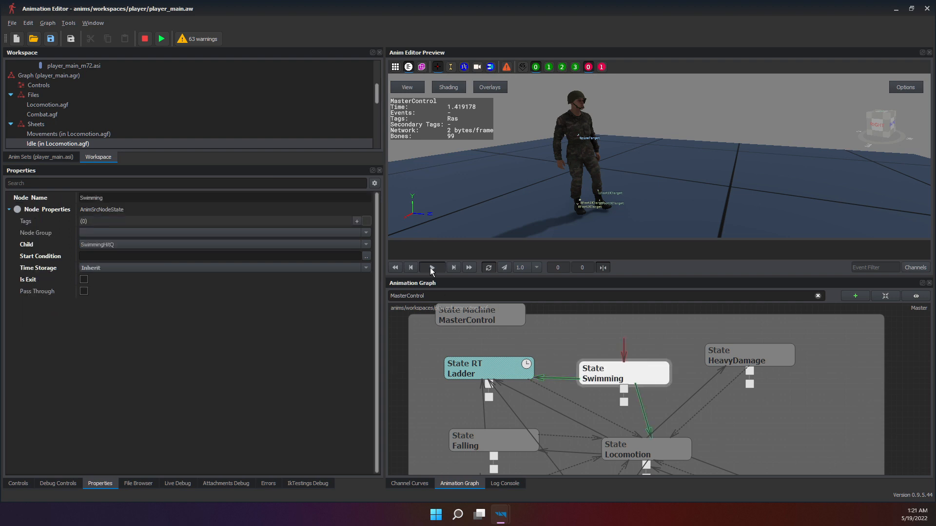
left_click(618, 377)
left_click(14, 483)
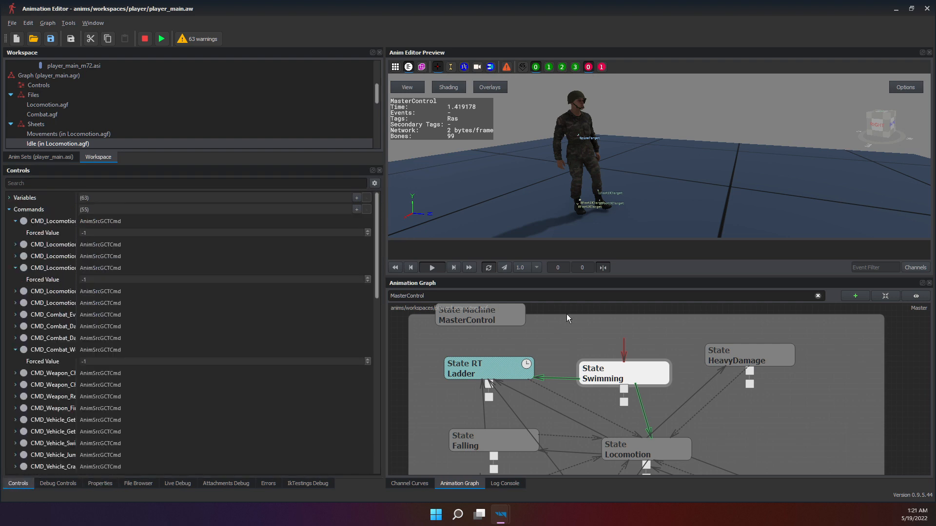
scroll(647, 374, "up", 3)
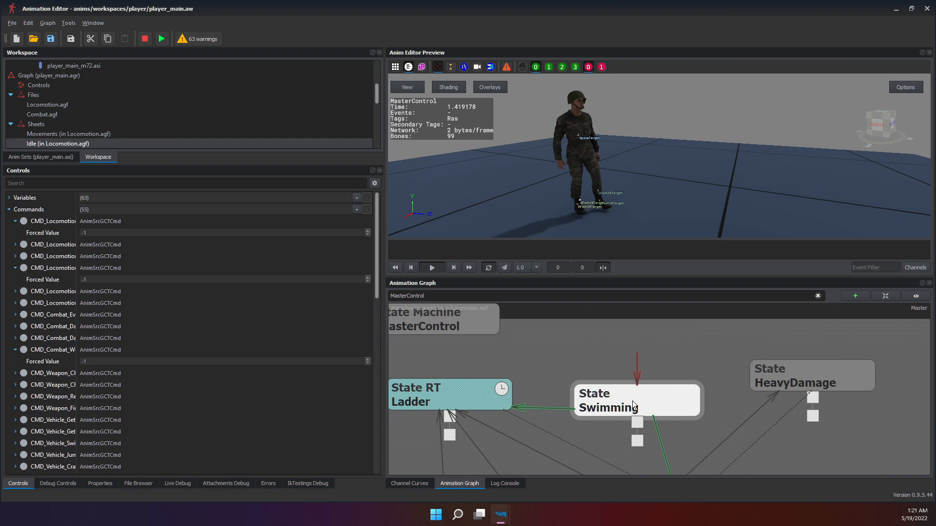
Show the debug control groups and expand the Throwing group down to the binding of its Throw control.
scroll(633, 401, "down", 2)
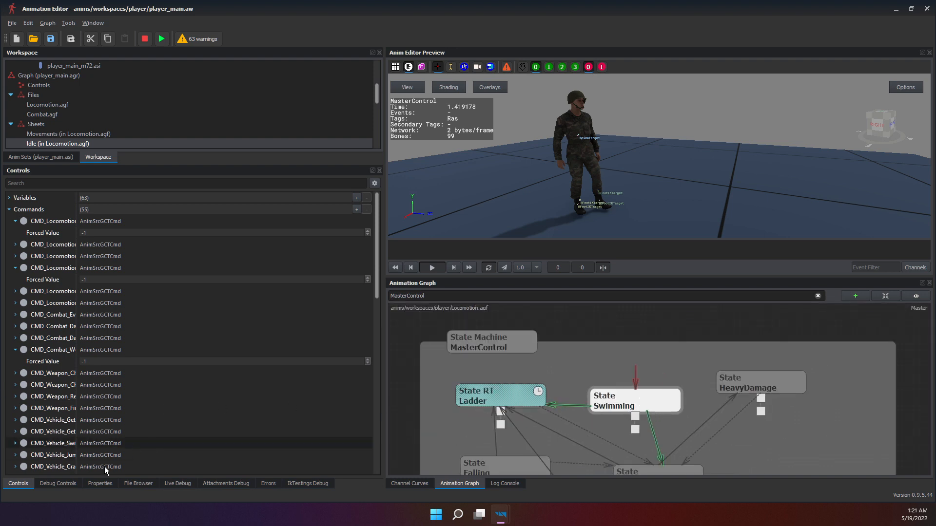
left_click(69, 483)
left_click(14, 199)
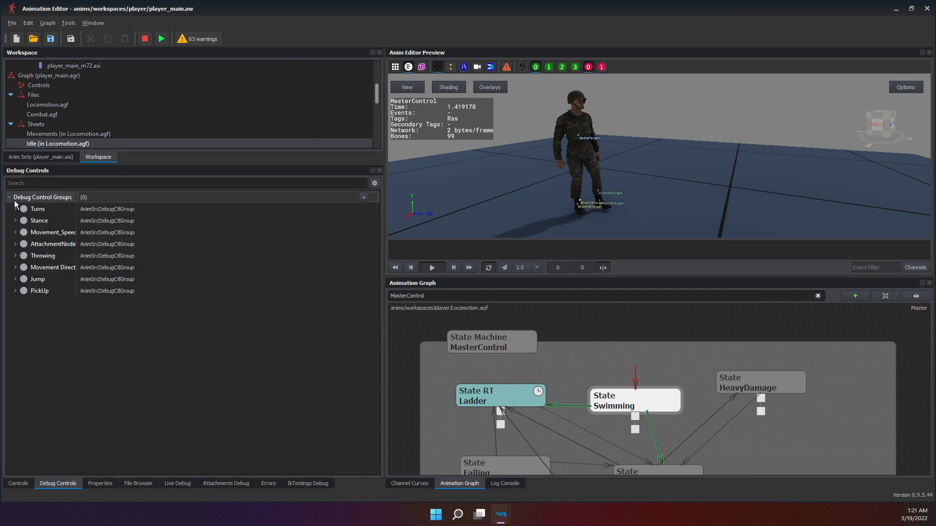
double_click(33, 252)
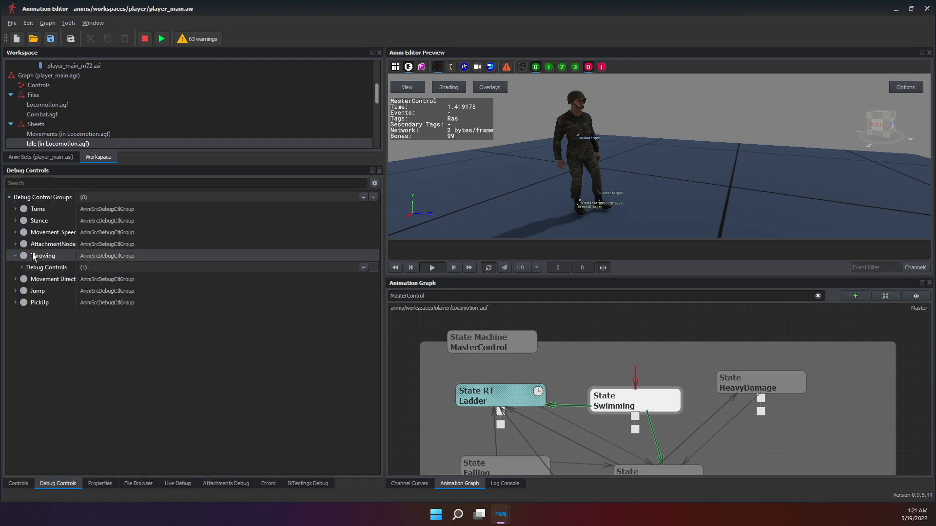
double_click(47, 269)
double_click(51, 278)
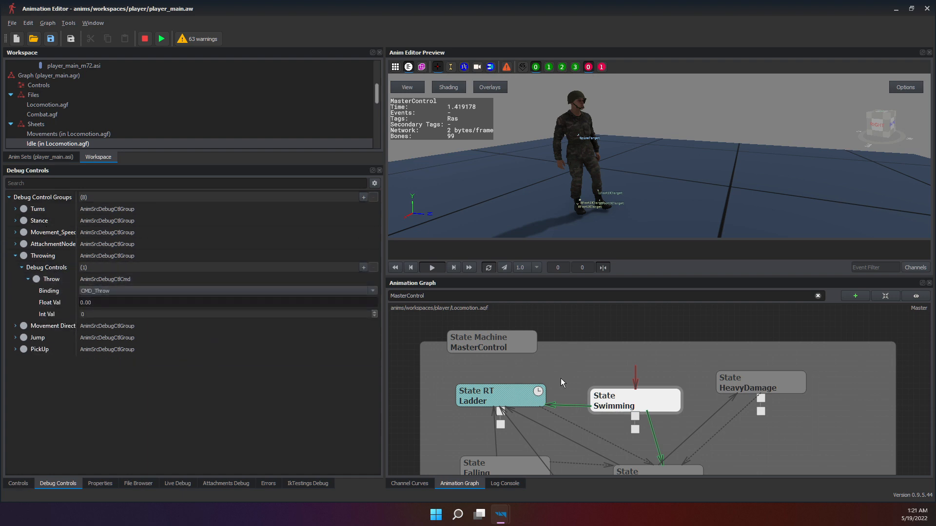
Play the MasterControl preview and switch the movement speed to Run and back to Idle with the debug controls.
left_click(478, 334)
key("F5")
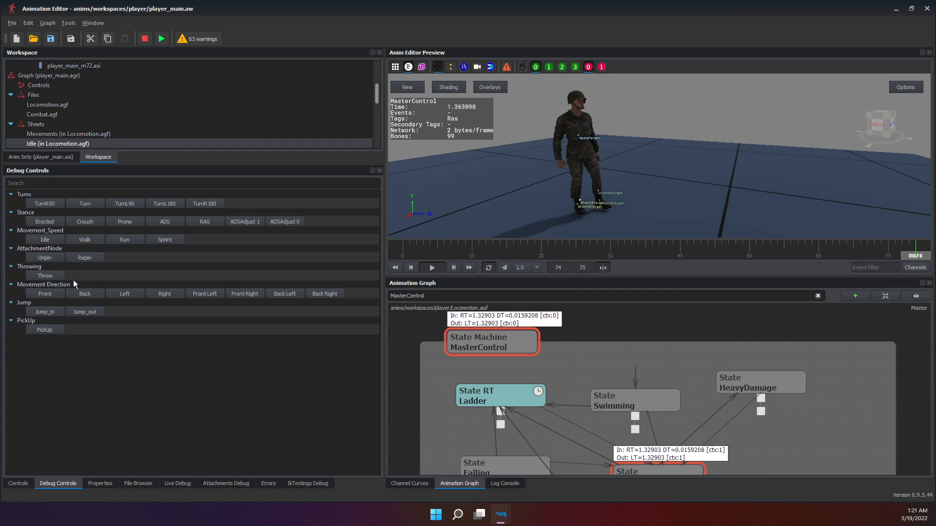
mouse_move(71, 252)
left_mouse_down()
mouse_move(145, 250)
mouse_move(111, 241)
left_mouse_up()
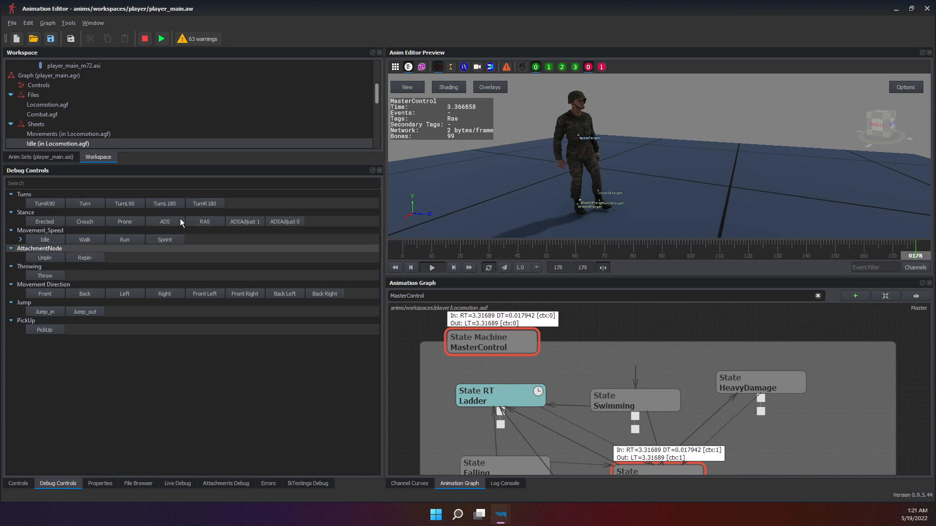
left_click_drag(202, 232, 179, 224)
left_click_drag(256, 255, 180, 275)
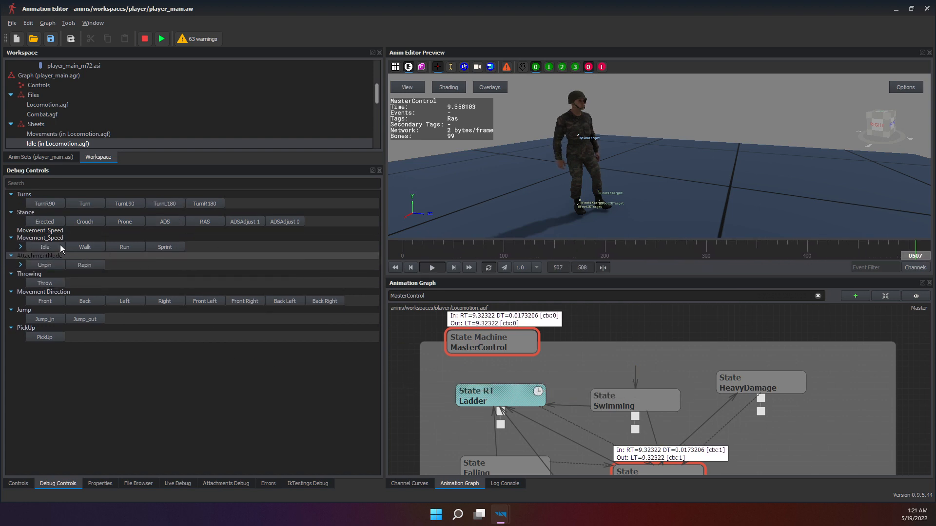
left_click(127, 248)
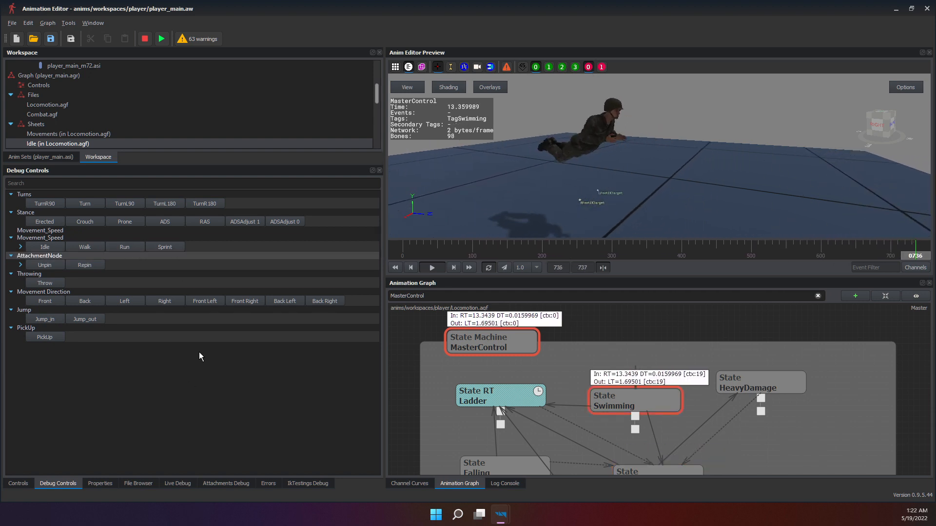
left_click(47, 247)
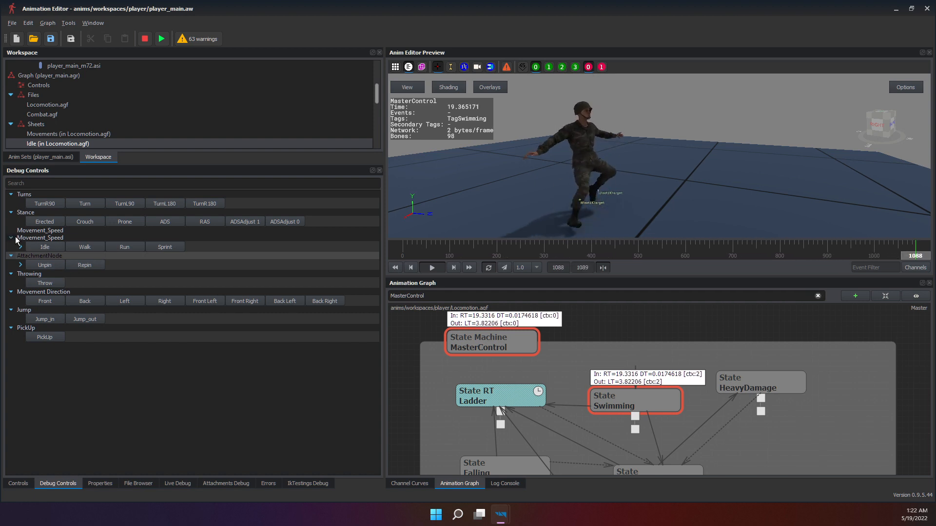
Look through the graph's command list down to CMD_Swim while the preview plays.
left_click(20, 487)
left_click(9, 198)
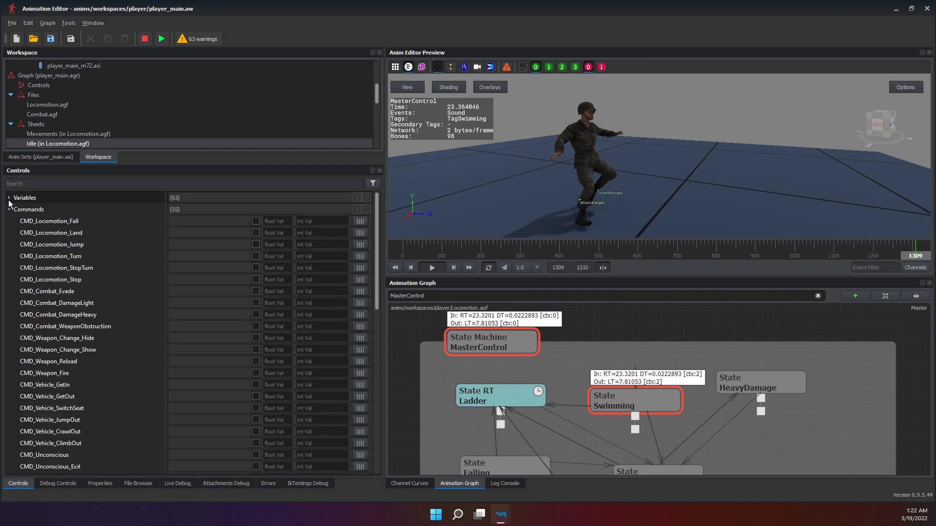
scroll(90, 291, "down", 2)
scroll(180, 295, "down", 3)
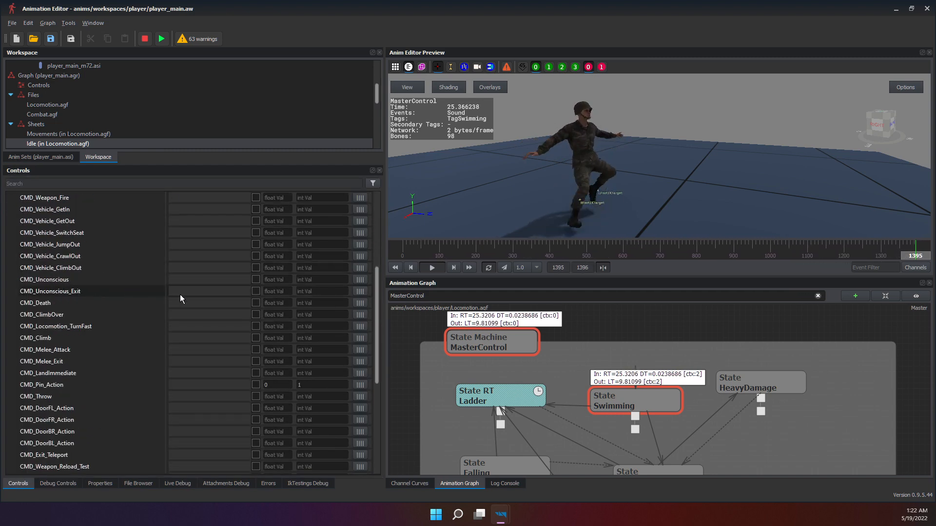
scroll(179, 294, "down", 2)
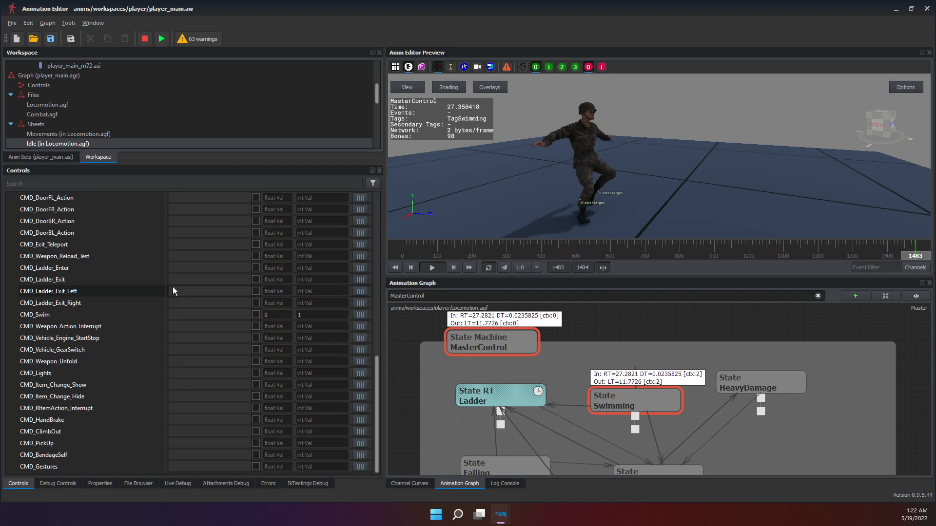
Stop the preview and set the condition of Swimming's incoming transition without a source state to false.
middle_click_drag(661, 419, 651, 391)
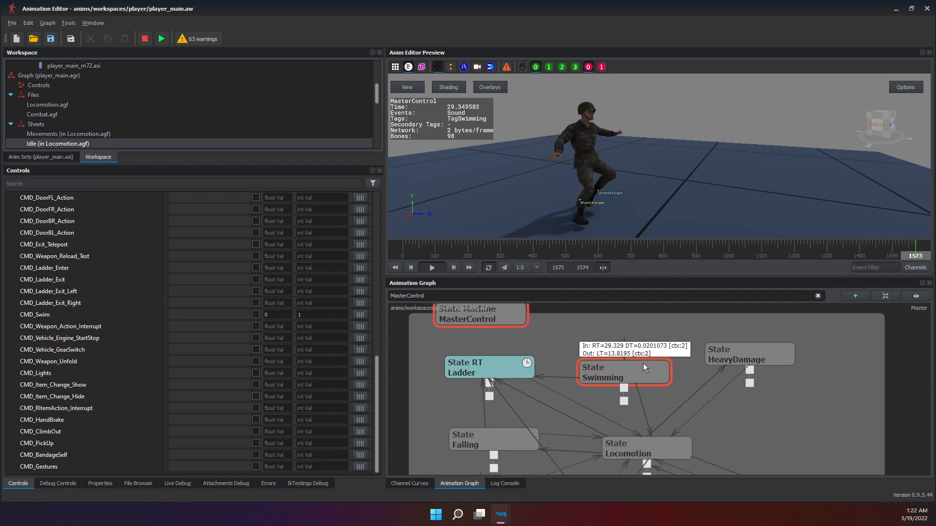
left_click(624, 347)
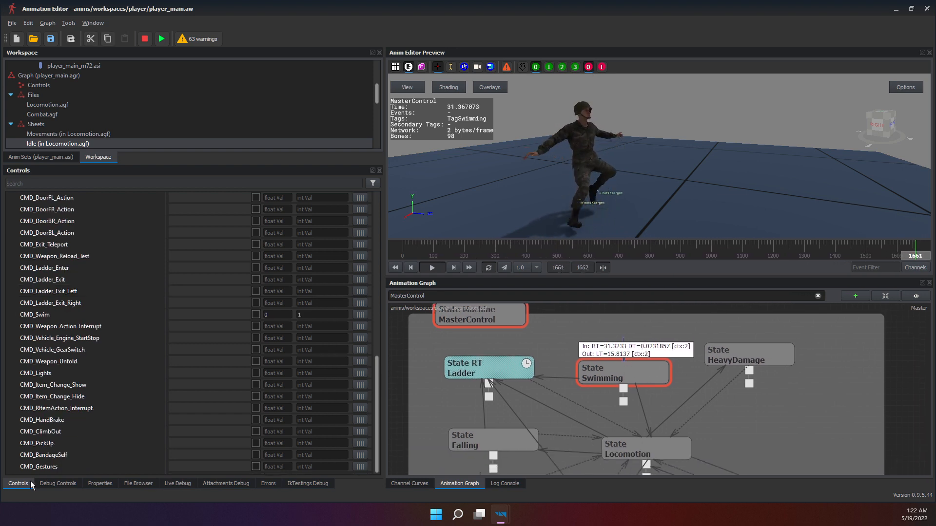
left_click(583, 320)
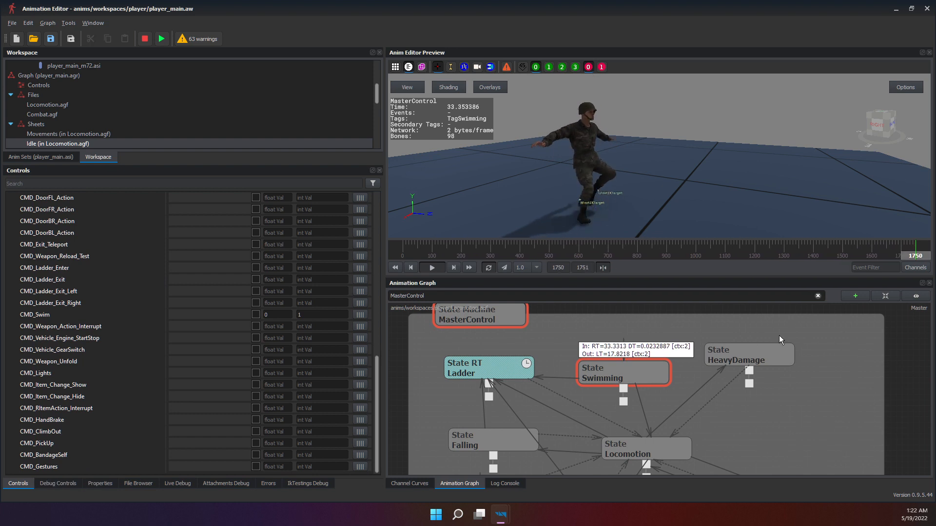
key("shift+F5")
left_click(623, 349)
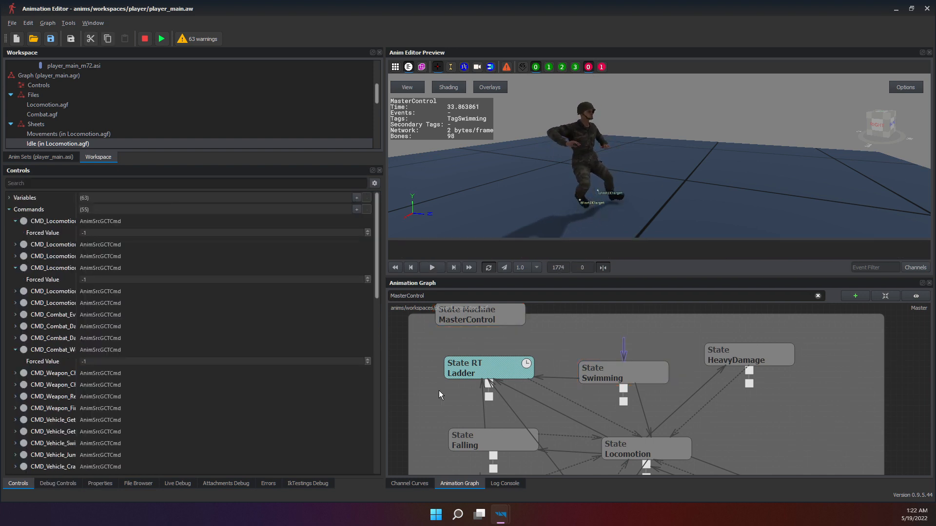
left_click(109, 482)
left_click_drag(232, 257, 34, 276)
key("ctrl+a")
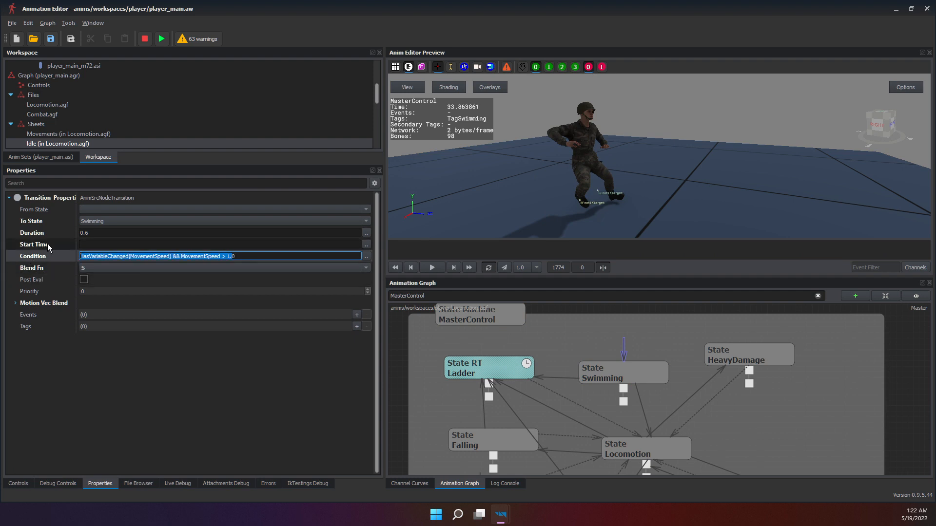
type("0")
type("fa")
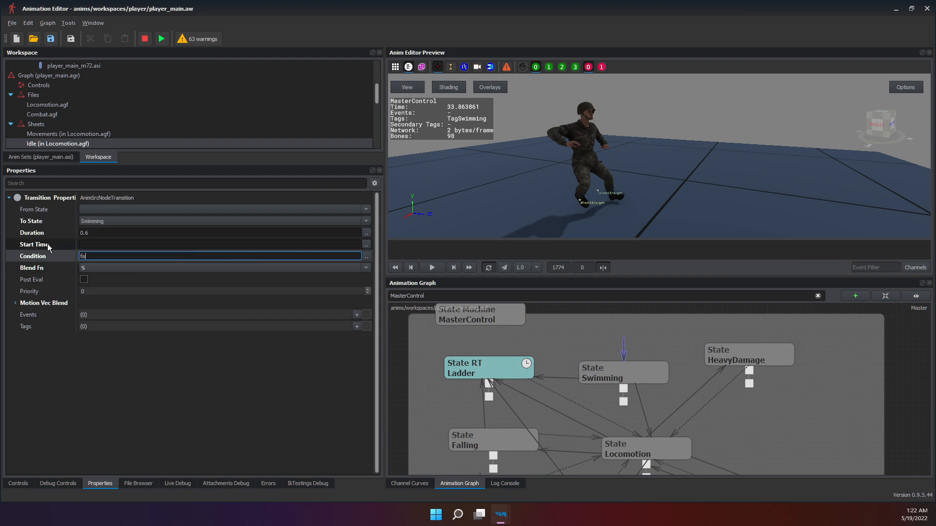
type("lse")
key("Return")
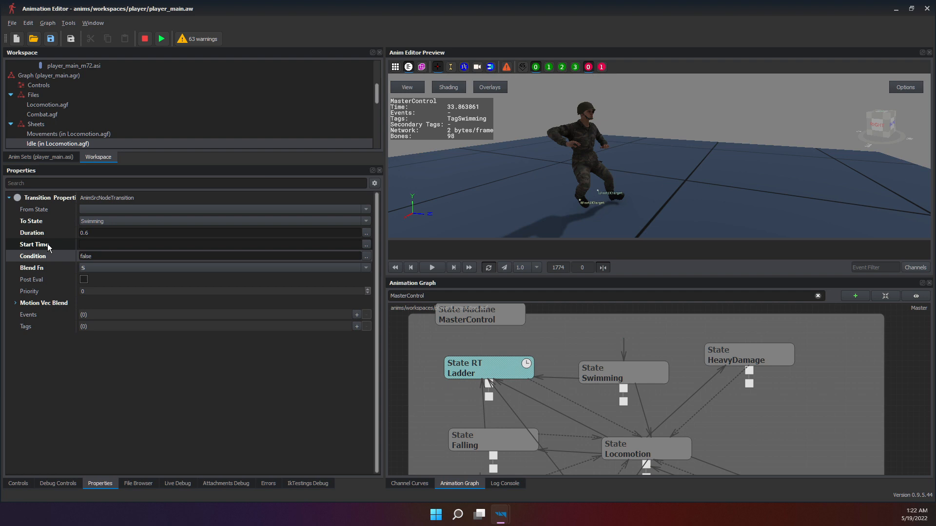
left_click(891, 409)
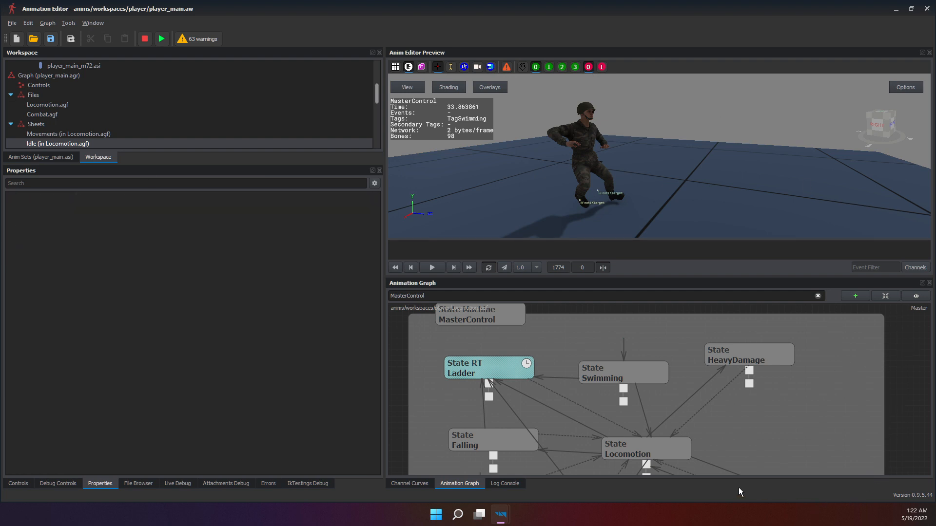
Play the MasterControl preview again, trigger the Throw debug control and pause playback.
left_click(460, 321)
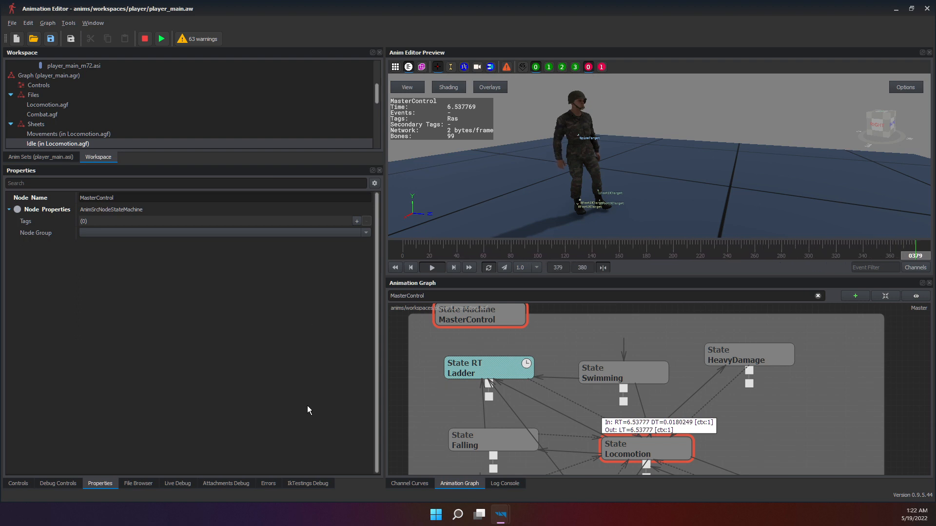
left_click(73, 484)
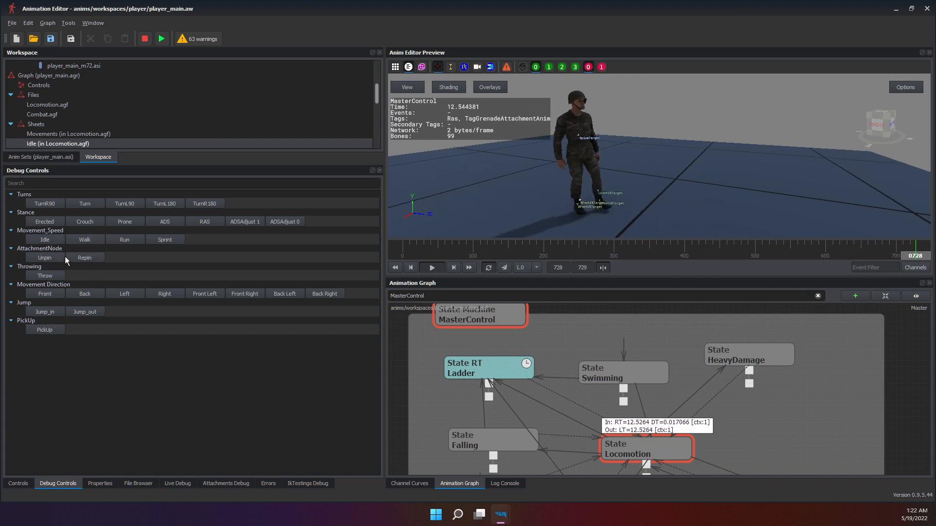
left_click(58, 275)
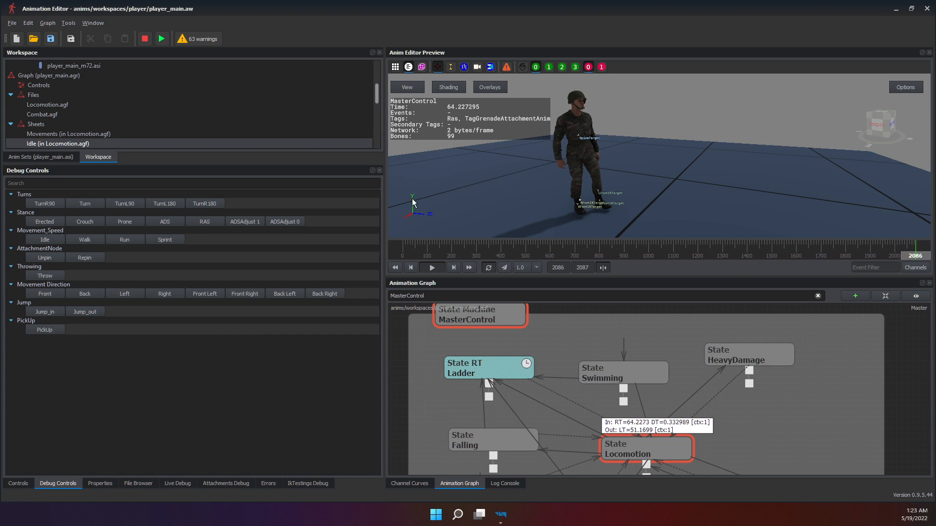
left_click(97, 431)
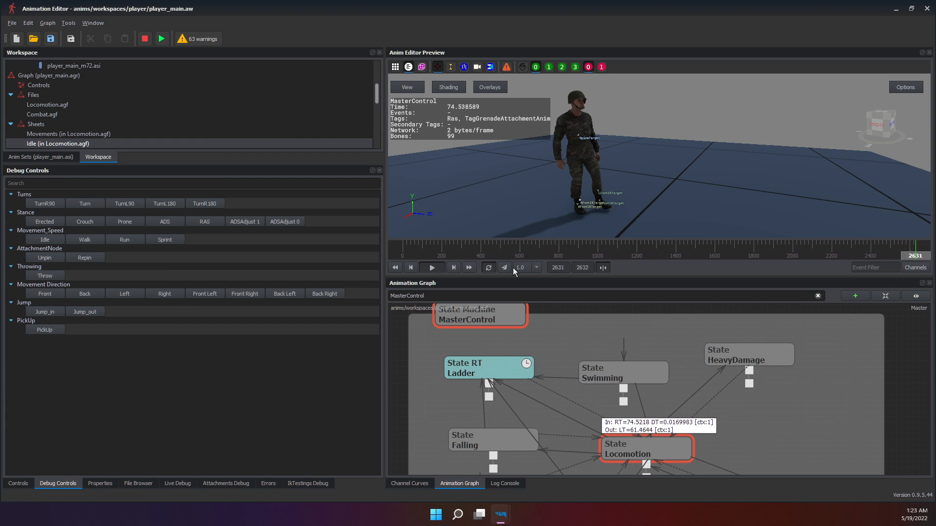
left_click(428, 263)
Find the RunErc_1 Source Sync node outside the MasterControl state machine and view its properties.
scroll(677, 414, "down", 6)
scroll(677, 416, "up", 3)
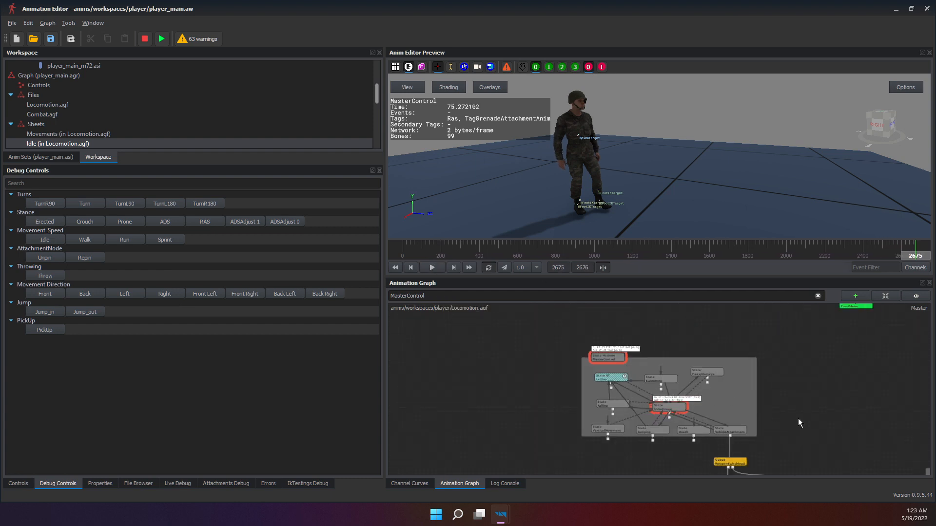
middle_click_drag(798, 419, 607, 395)
scroll(683, 402, "up", 8)
left_click(707, 390)
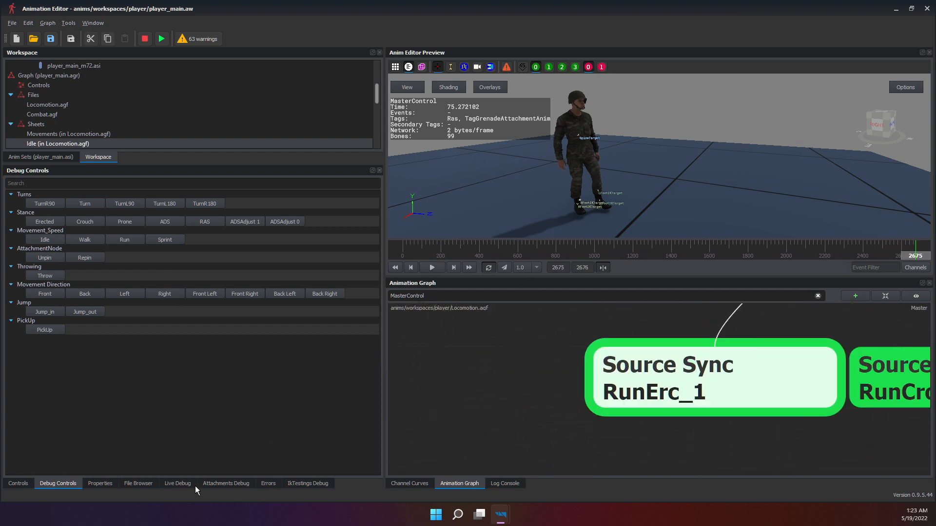
left_click(99, 483)
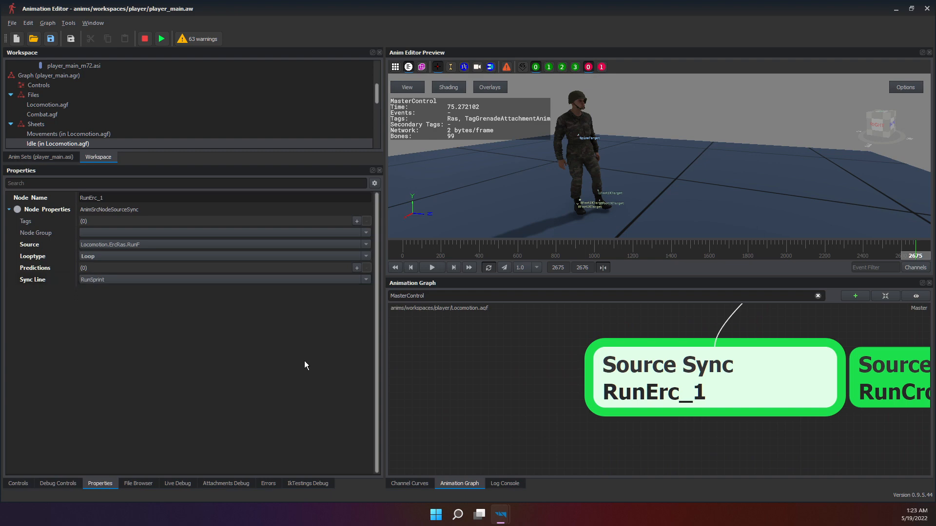
Show the CroRas animation of HeavyF in the anim sets, and inspect the source choices of RunErc_1.
left_click(25, 157)
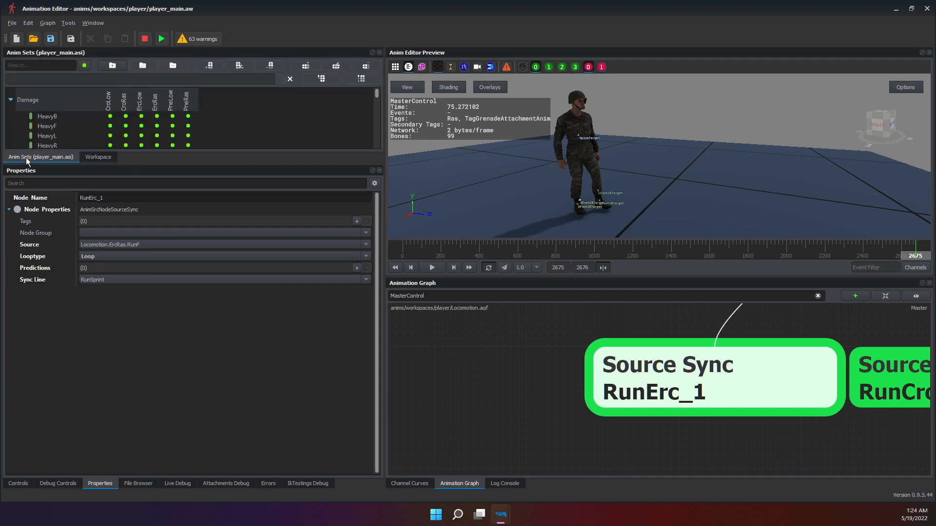
left_click(126, 126)
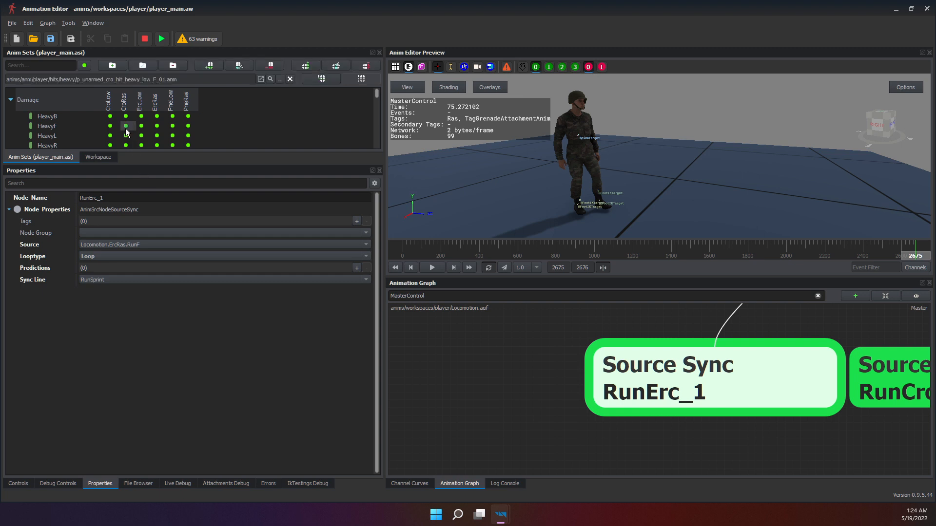
left_click(142, 249)
left_click(143, 244)
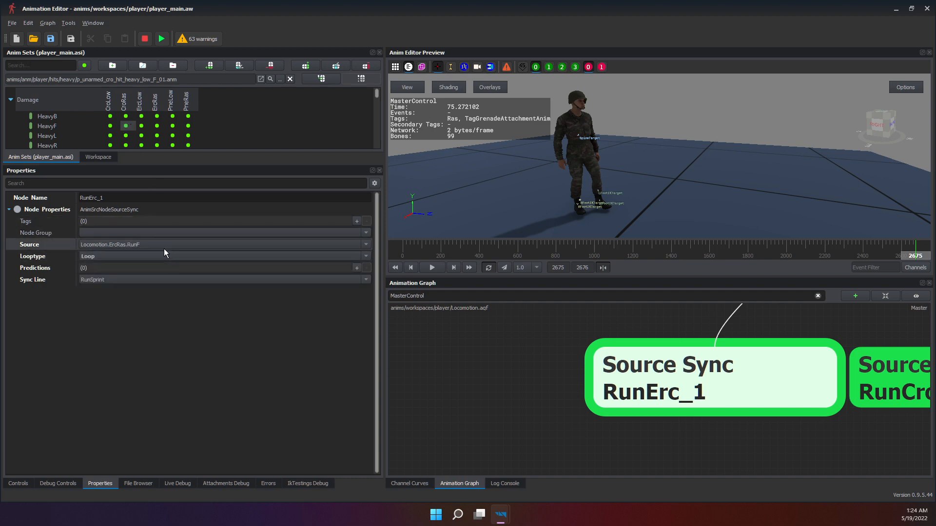
left_click(137, 244)
left_click(136, 242)
left_click(134, 242)
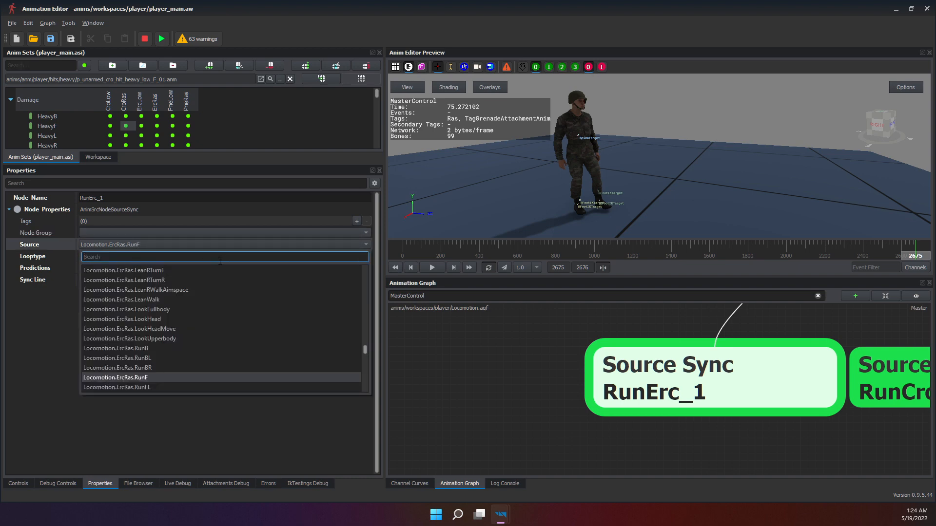
left_click(60, 315)
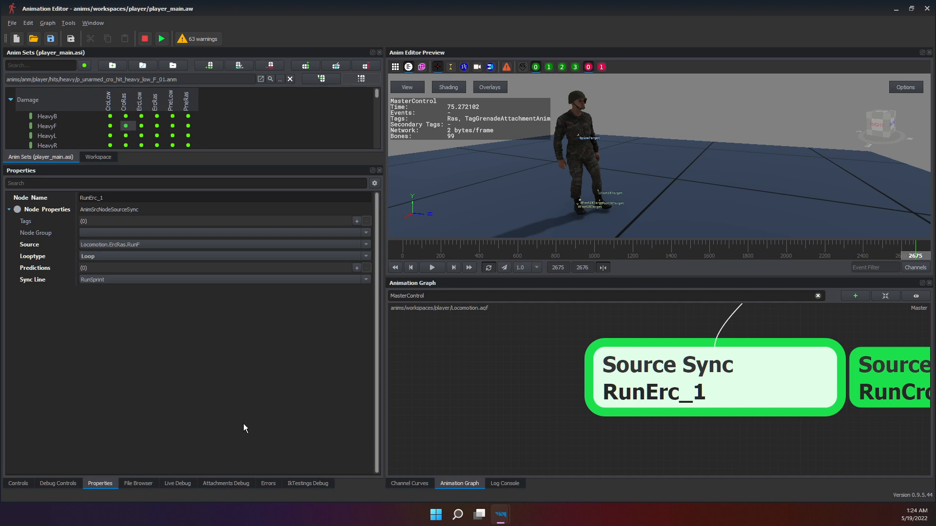
Return to MasterControl and view the properties of the transition from Locomotion to HeavyDamage.
scroll(420, 407, "down", 10)
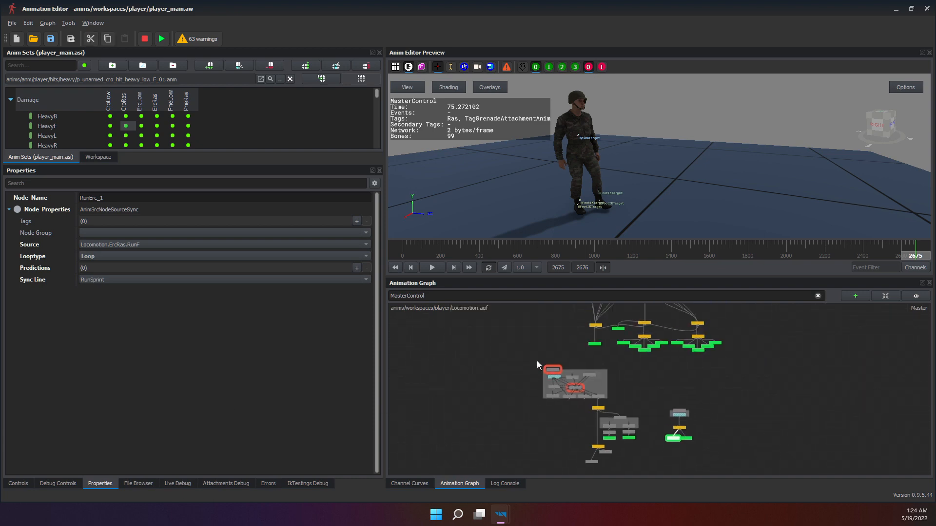
scroll(680, 400, "up", 5)
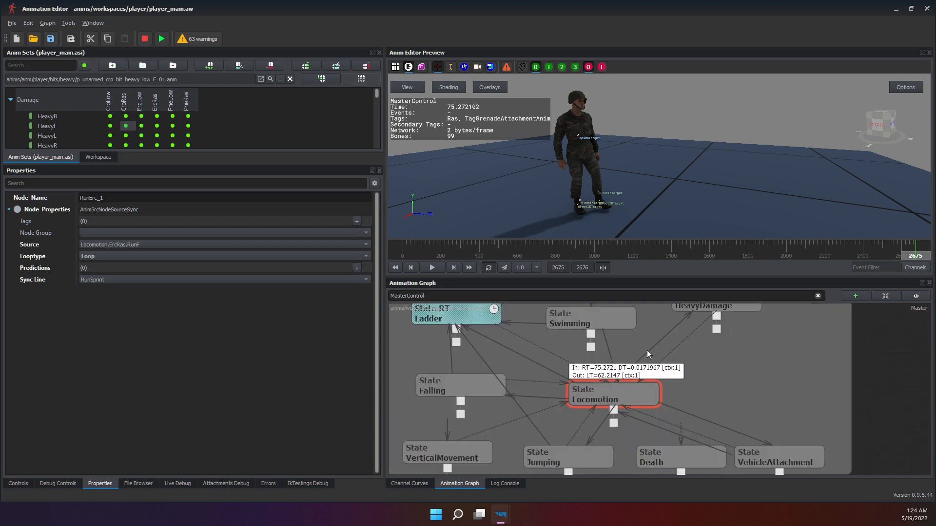
left_click(648, 350)
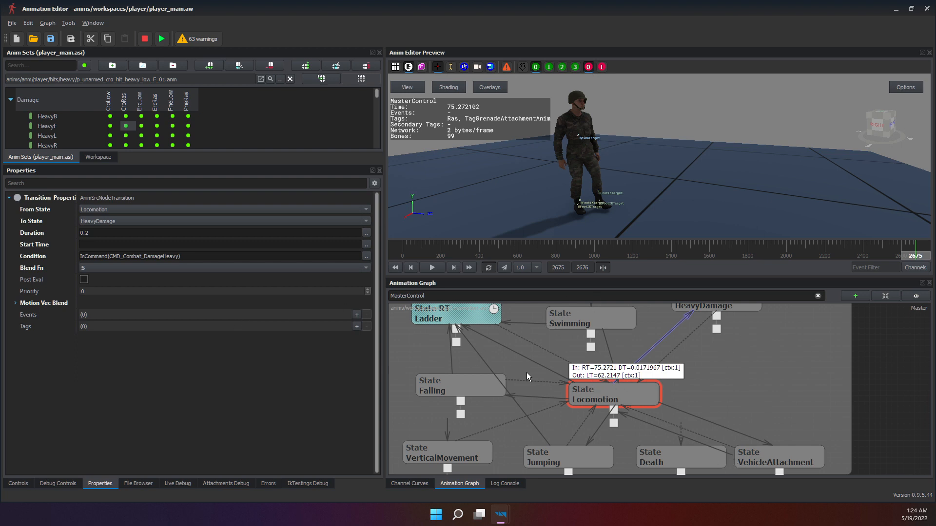
View the properties of the Swimming state and of its transition to Ladder, and pause the preview playback.
middle_click_drag(631, 384, 647, 438)
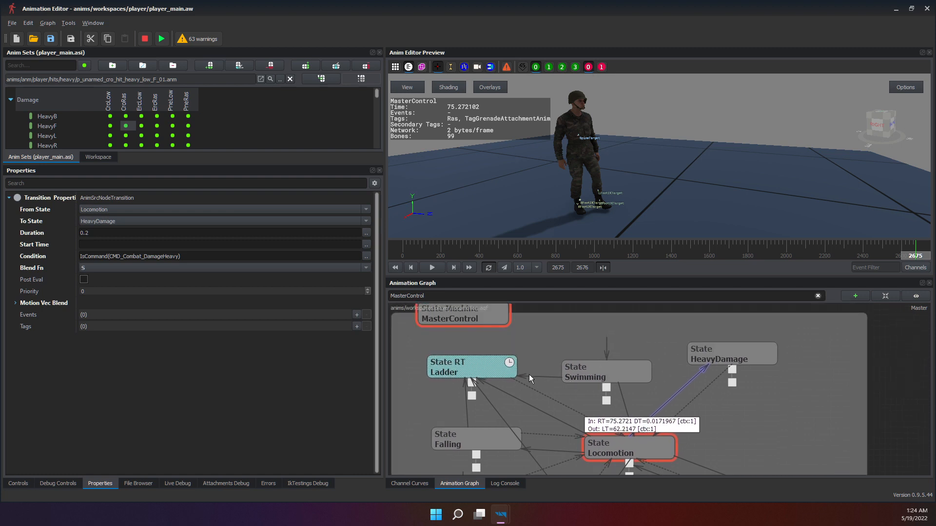
left_click(580, 372)
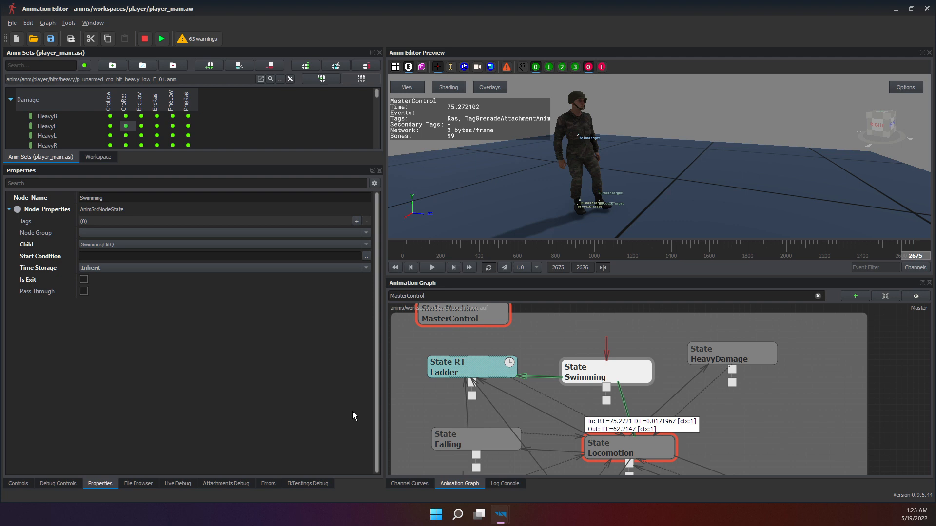
left_click(282, 415)
left_click(540, 374)
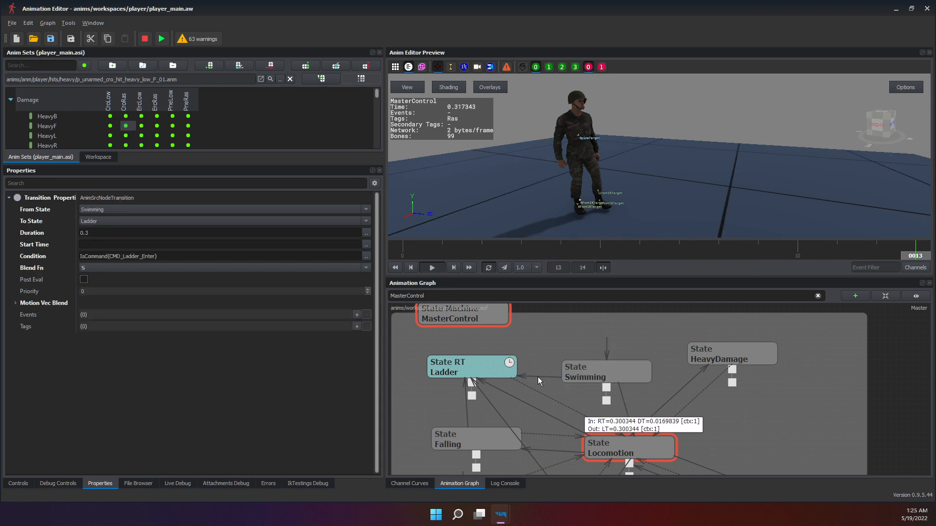
left_click(432, 268)
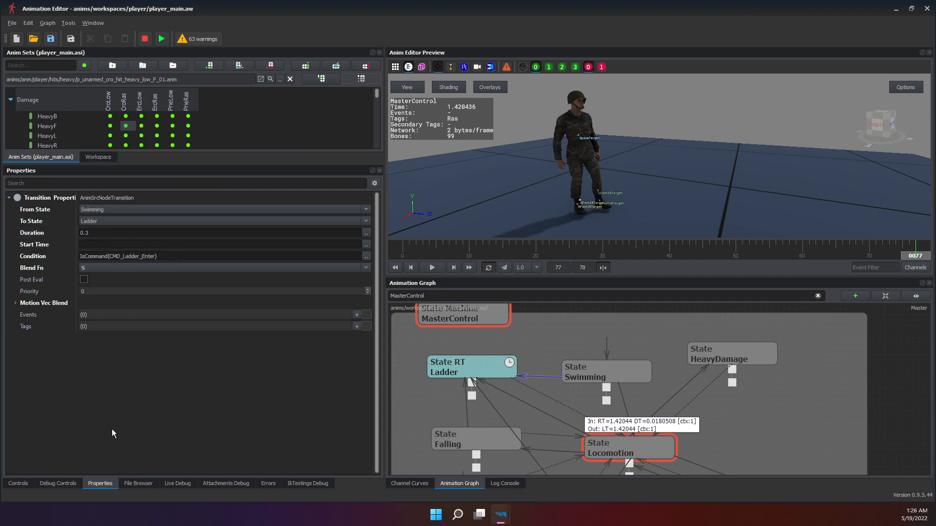
Show the debug controls, restart the MasterControl preview, and return to the properties of the transition from Swimming to Ladder.
left_click(60, 483)
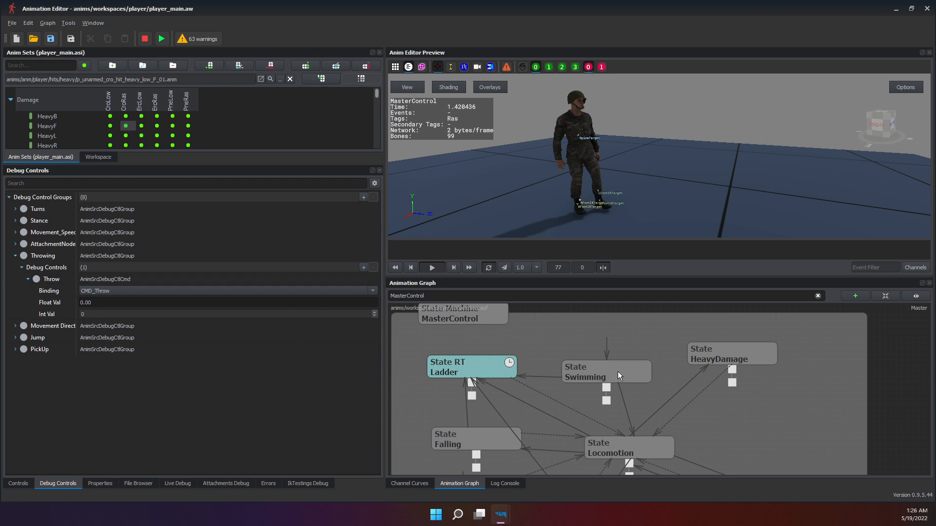
left_click(547, 376)
key("F5")
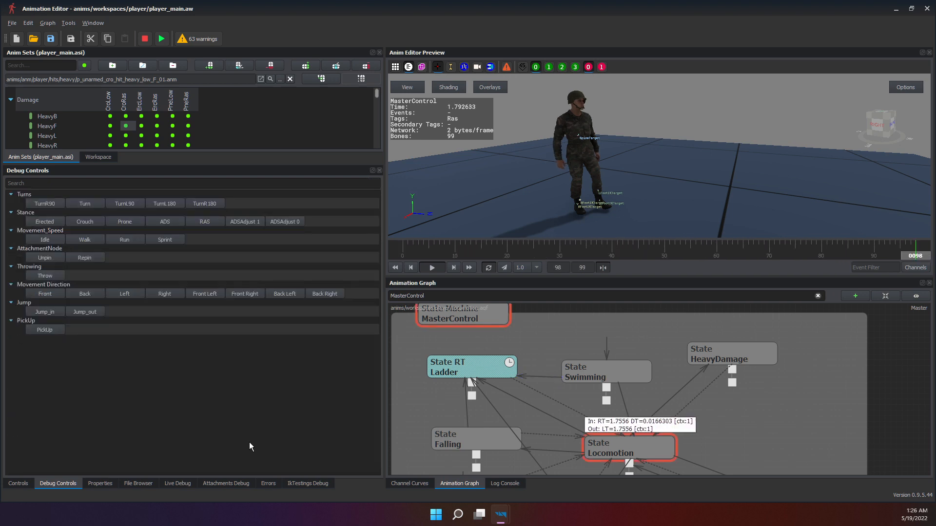
left_click(100, 483)
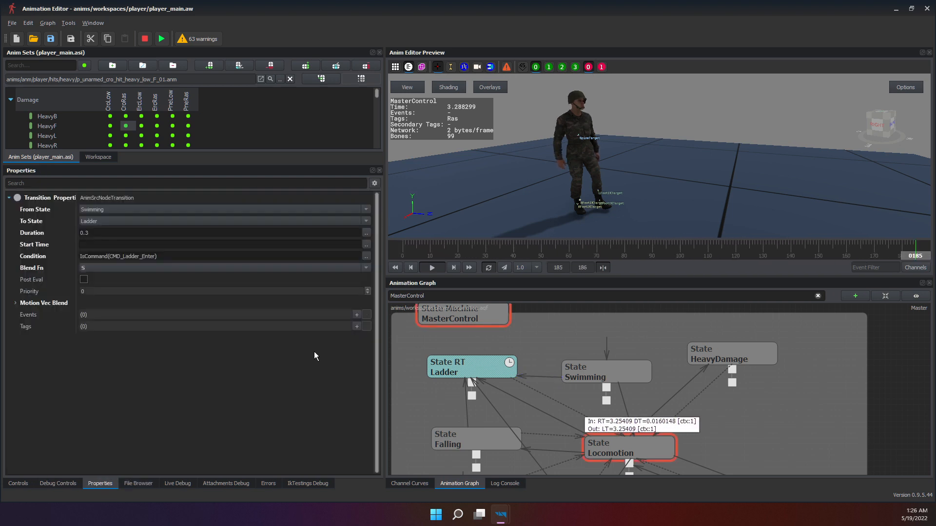
left_click(533, 376)
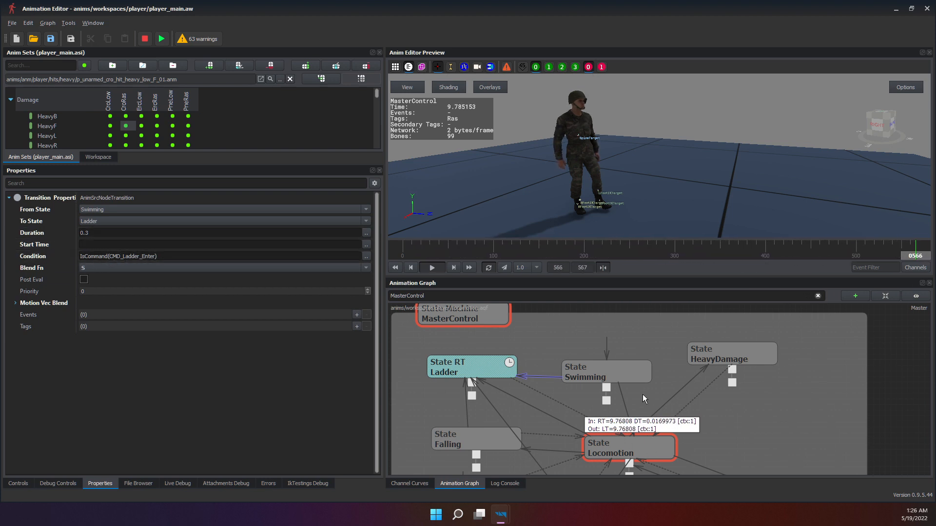
middle_click_drag(643, 395, 628, 355)
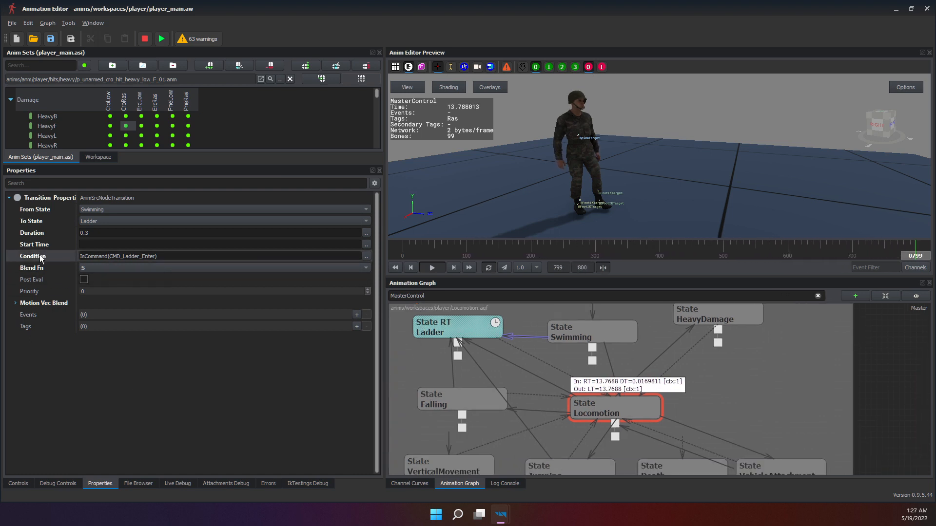
scroll(588, 424, "up", 3)
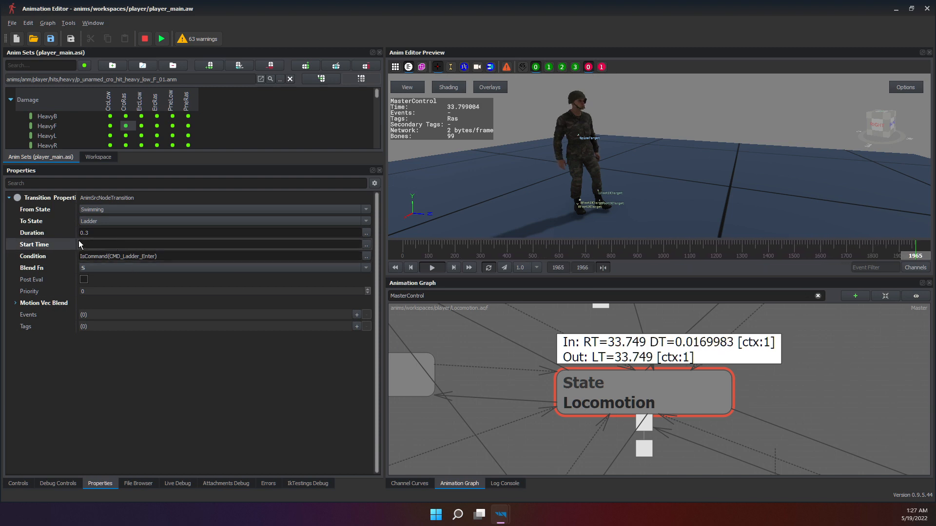
scroll(548, 382, "down", 5)
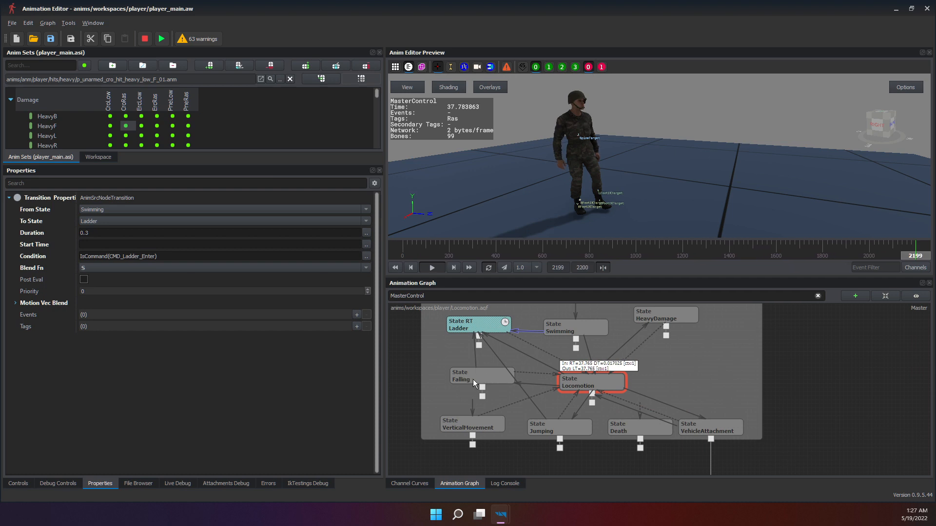
scroll(490, 374, "up", 2)
scroll(492, 375, "up", 2)
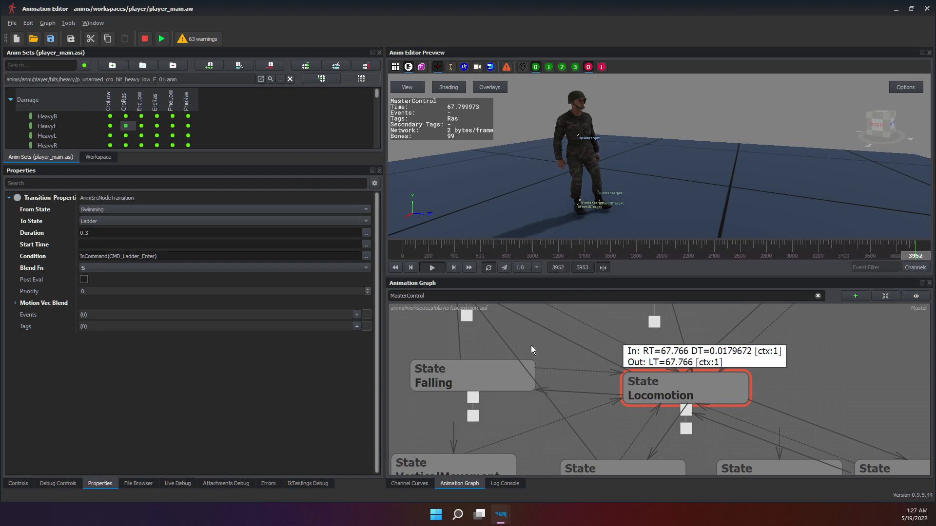
Set the blend function of the Swimming-to-Ladder transition to S2 and review the other available blend options.
left_click(122, 291)
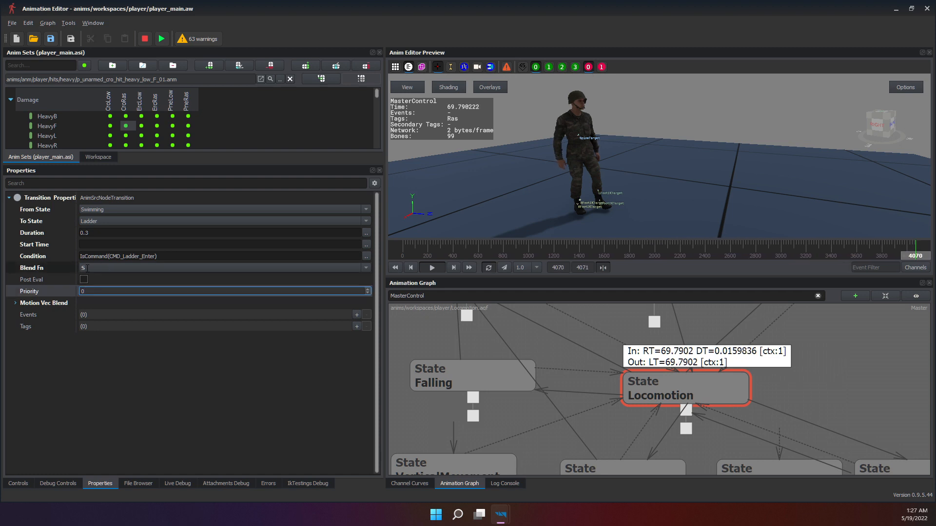
left_click(82, 268)
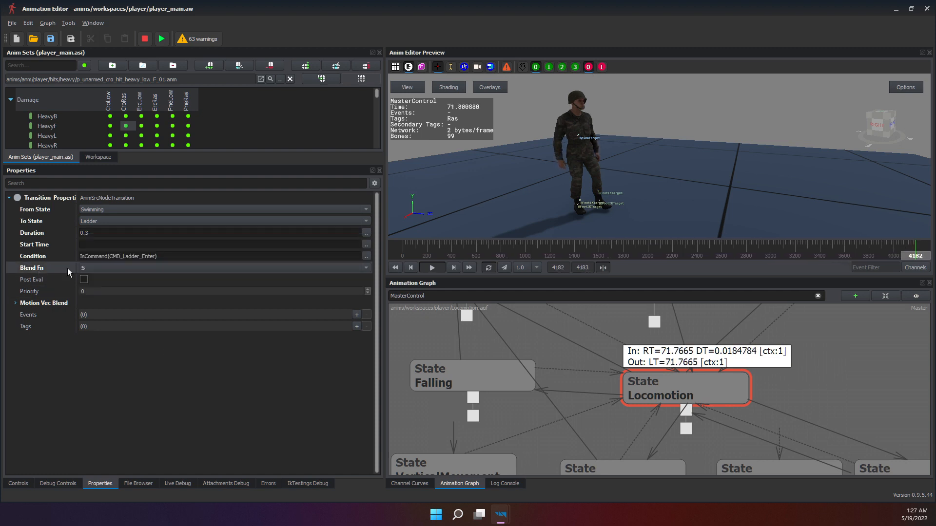
left_click(89, 268)
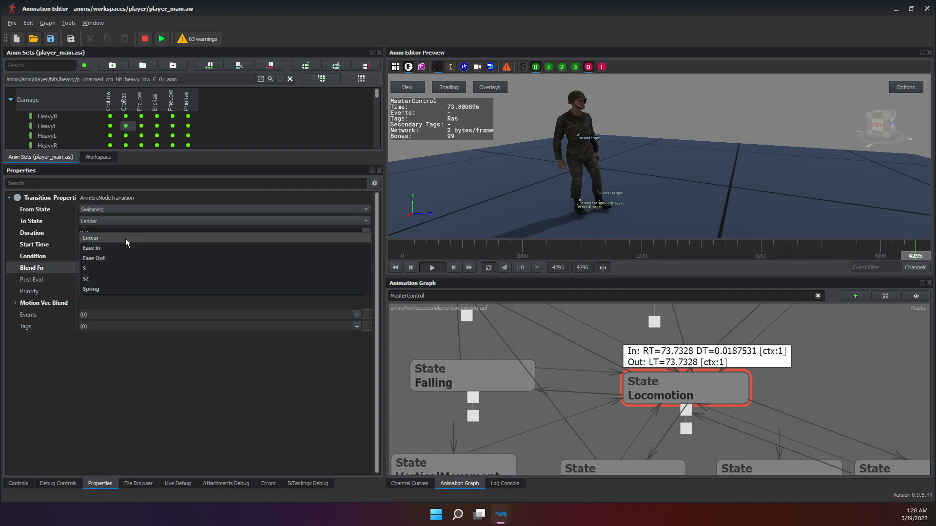
left_click(105, 278)
left_click(111, 266)
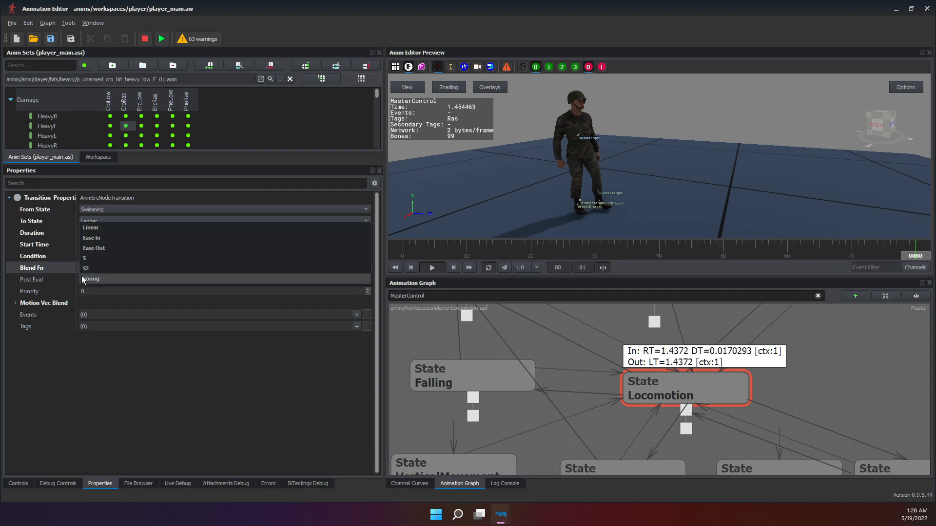
left_click(62, 276)
left_click(97, 267)
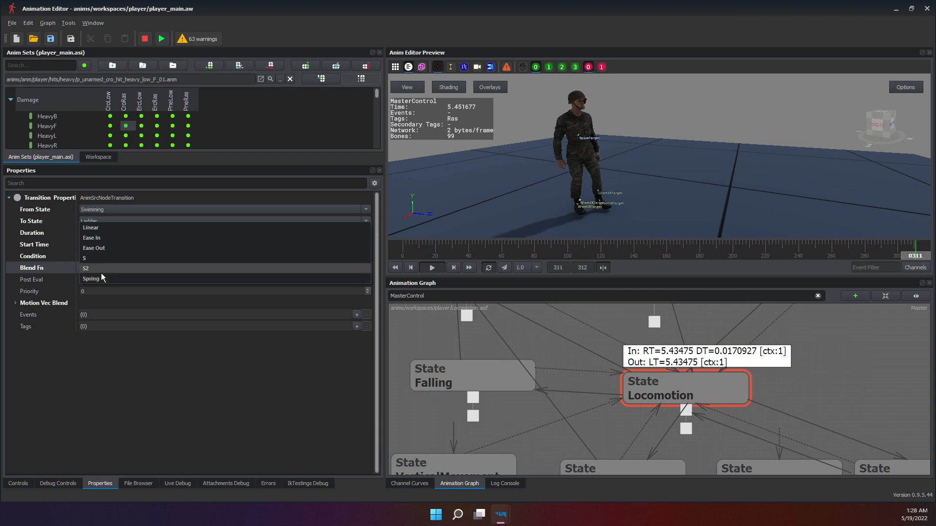
left_click(59, 290)
left_click(41, 289)
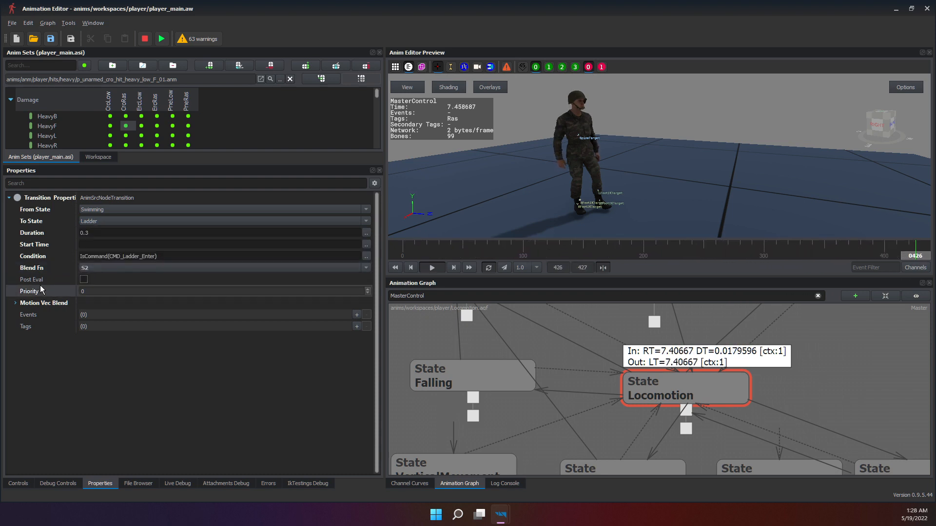
Examine the Post Eval and Priority properties of the Swimming-to-Ladder transition.
left_click(53, 305)
left_click(41, 288)
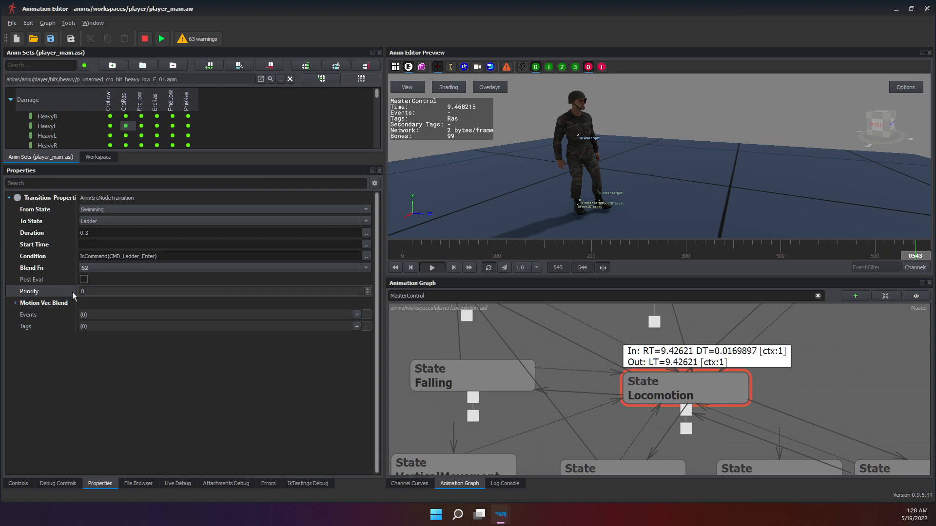
left_click(49, 282)
left_click(63, 288)
left_click(66, 285)
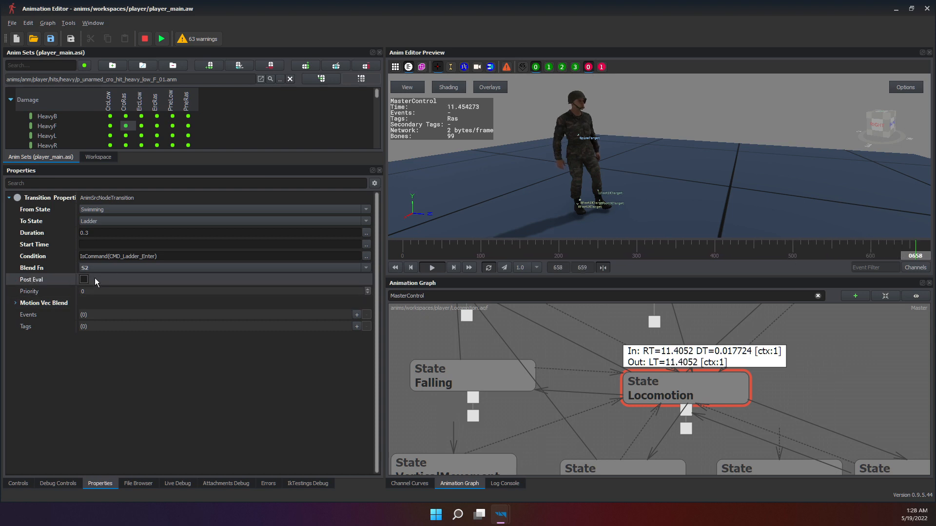
left_click(71, 288)
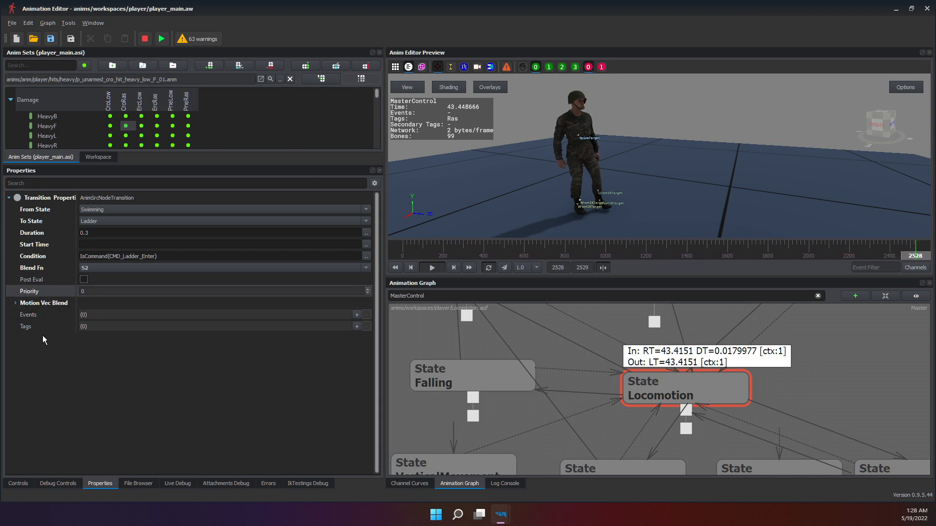
Expand Motion Vec Blend to examine its Pos and Rot options for both states, and collapse it again.
left_click(15, 304)
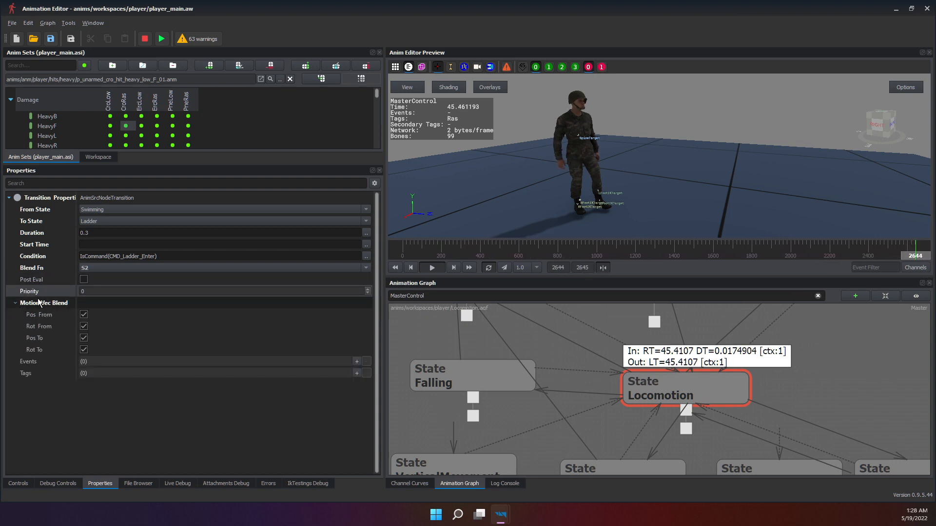
left_click(39, 303)
left_click(39, 303)
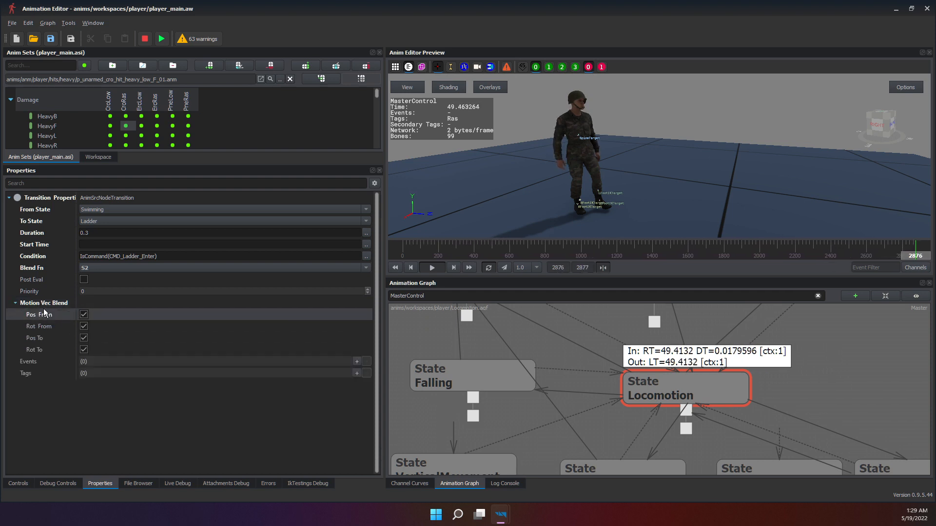
left_click(38, 303)
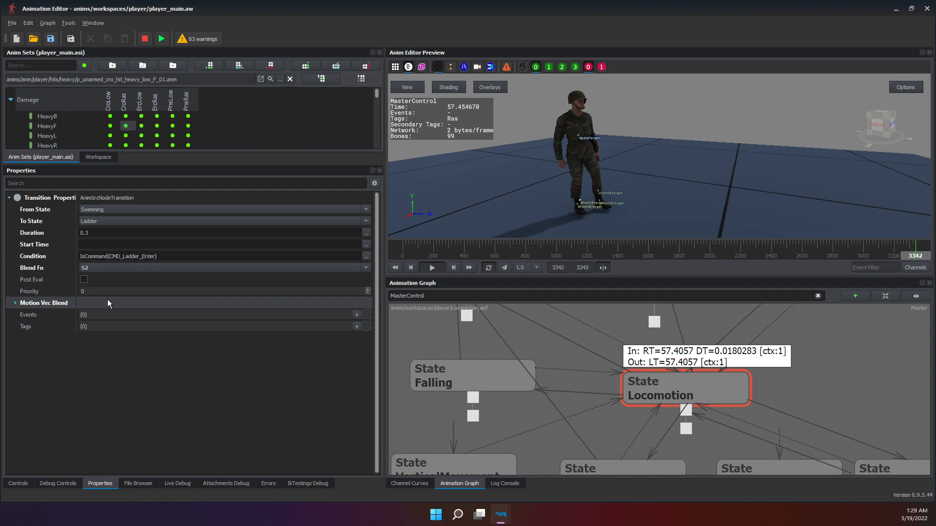
left_click(54, 304)
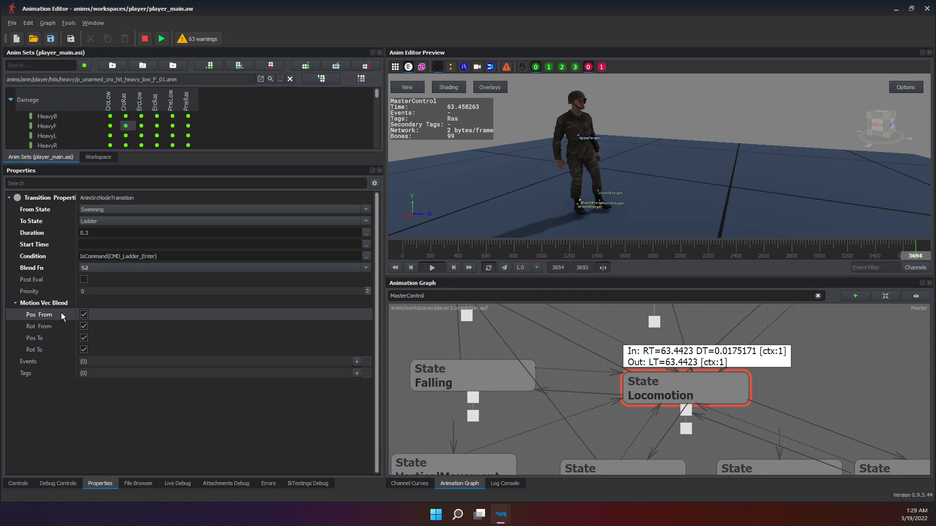
left_click(35, 304)
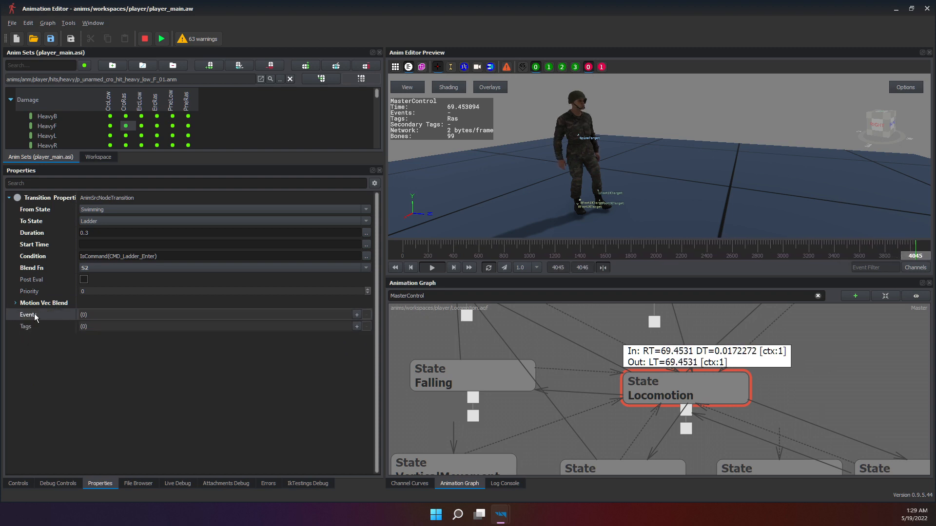
Add an event to the Swimming-to-Ladder transition with its fields expanded, and pause the preview playback.
left_click(357, 315)
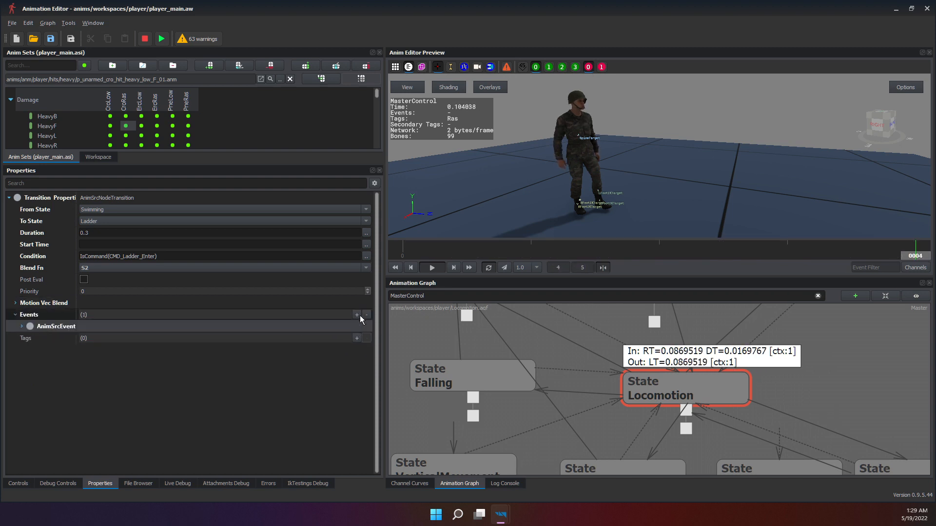
left_click(21, 327)
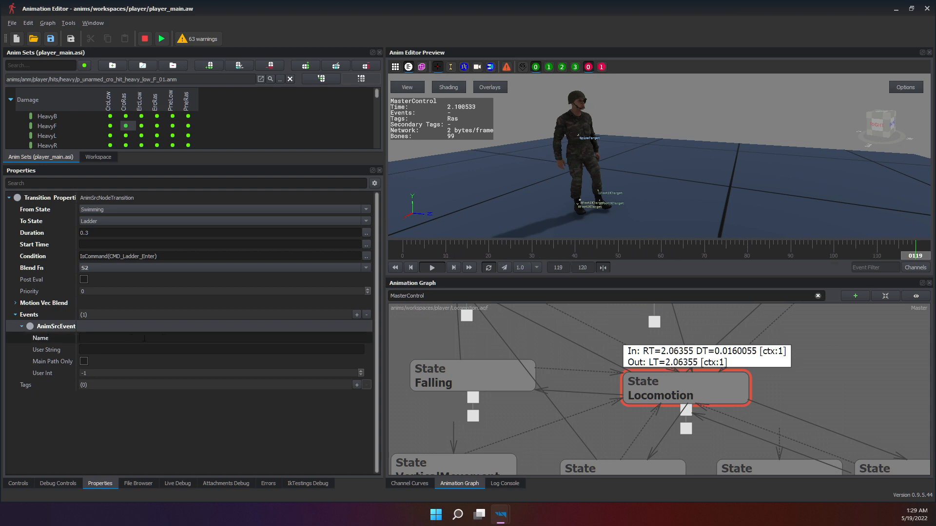
left_click(575, 298)
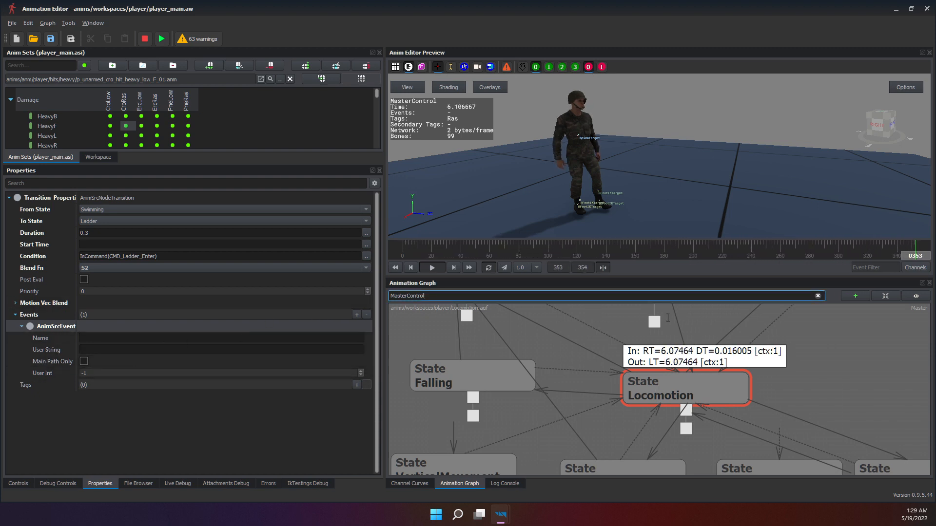
left_click(437, 265)
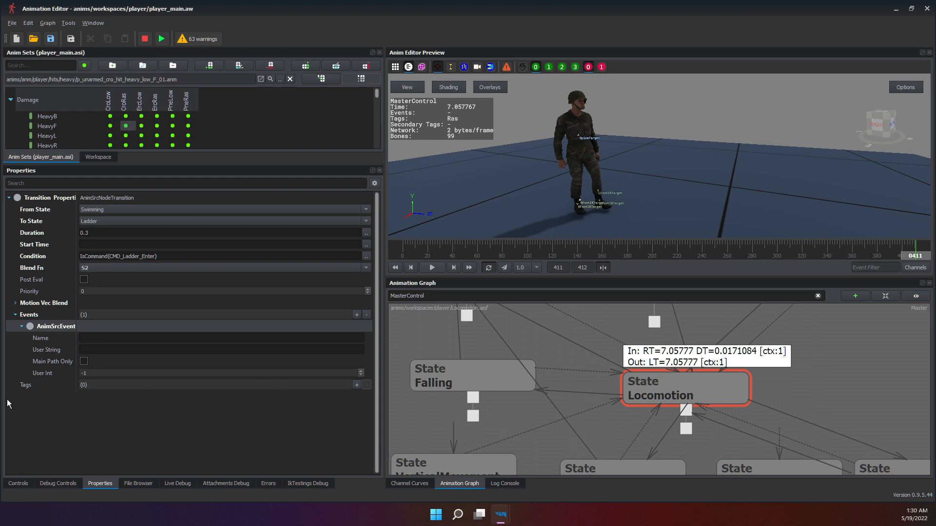
left_click(155, 350)
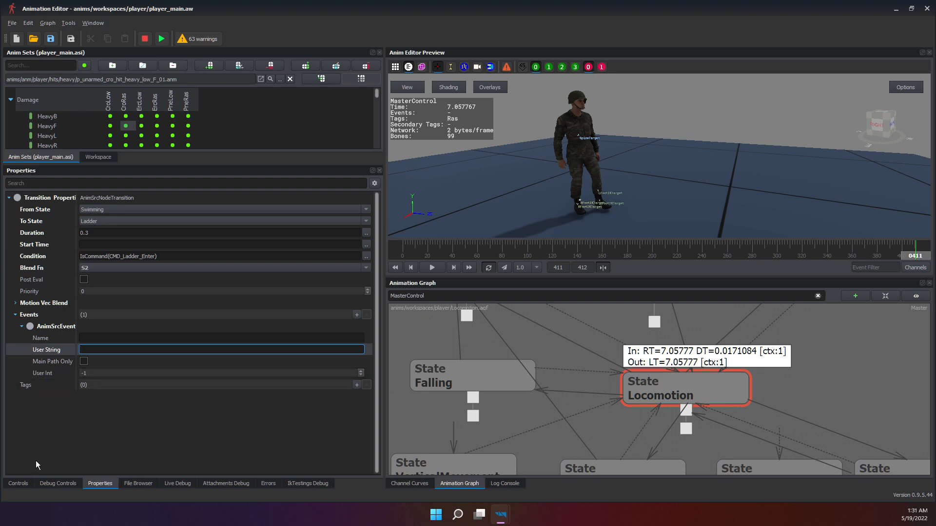
left_click(101, 449)
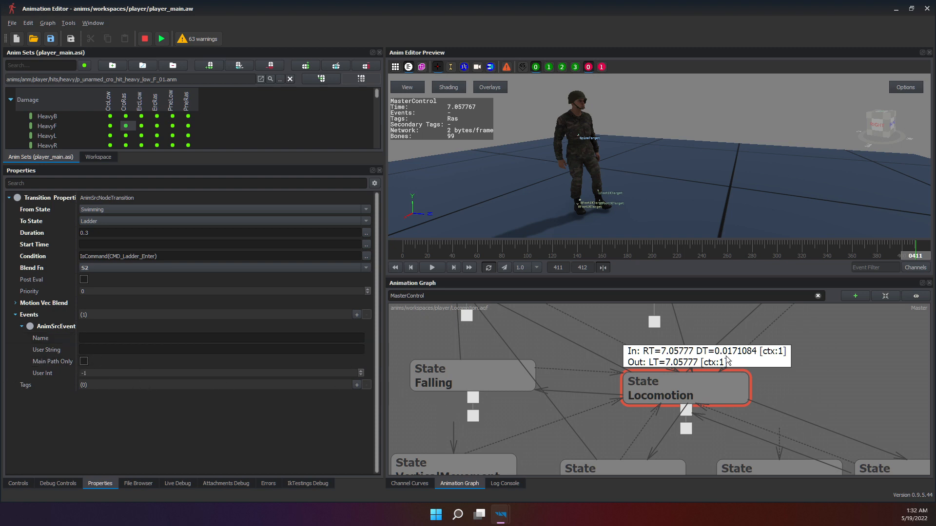
scroll(645, 416, "down", 5)
scroll(659, 414, "up", 5)
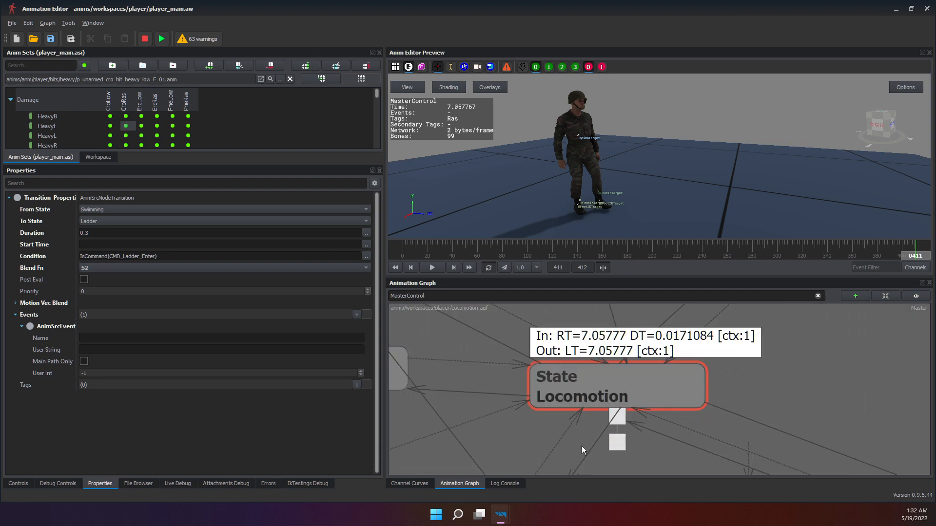
scroll(668, 399, "down", 5)
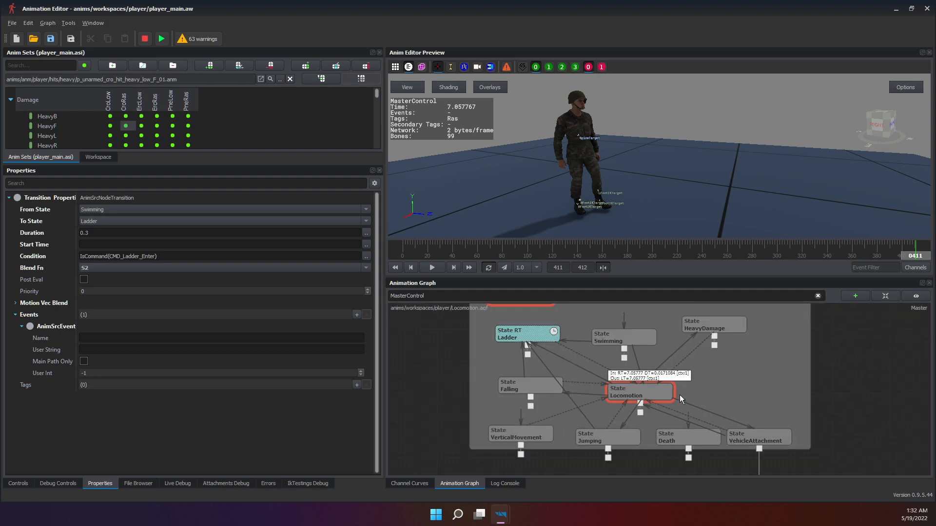
scroll(634, 426, "up", 3)
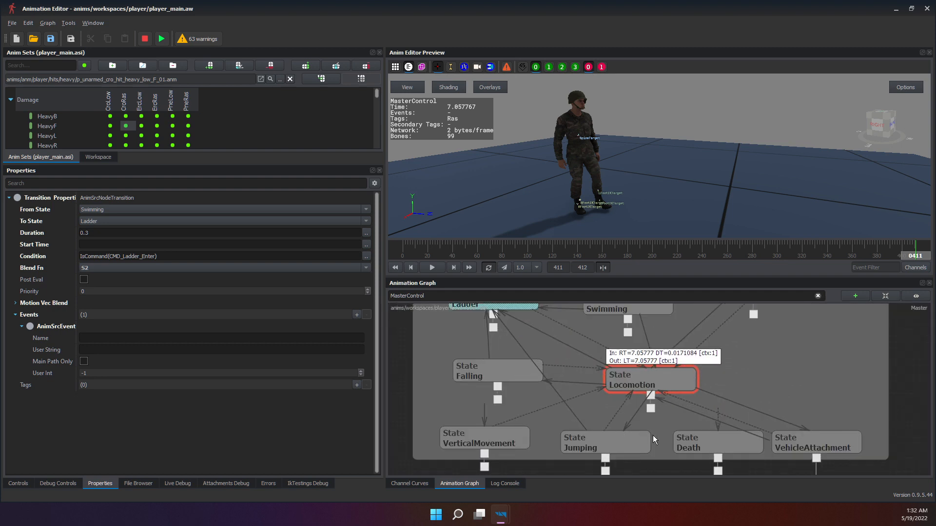
Examine the properties of the VehicleAttachment state and of its WeaponSwitchingQ_1 queue child.
scroll(653, 435, "down", 8)
scroll(687, 412, "up", 5)
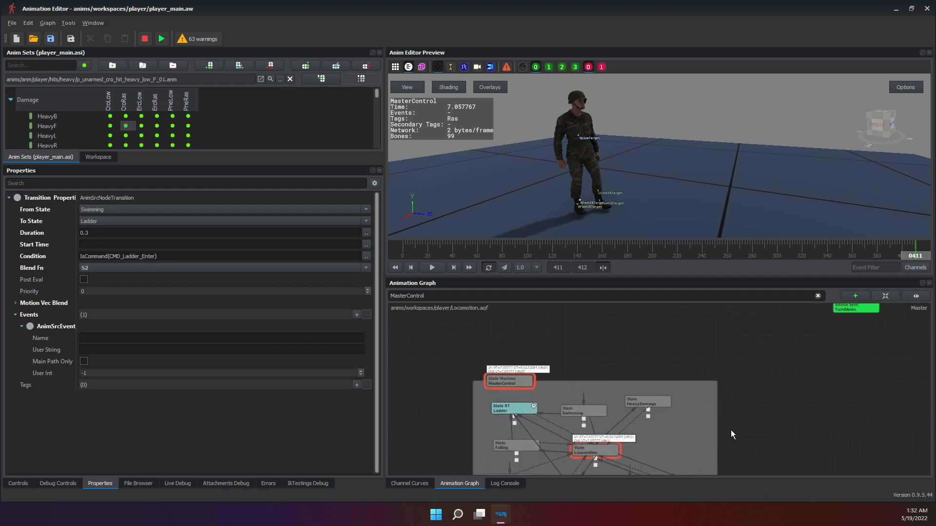
scroll(627, 345, "up", 3)
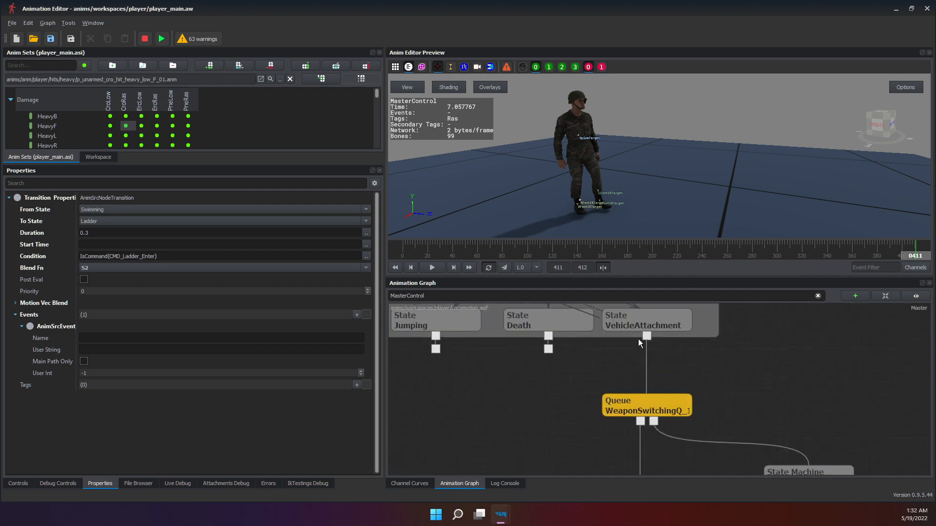
left_click(623, 321)
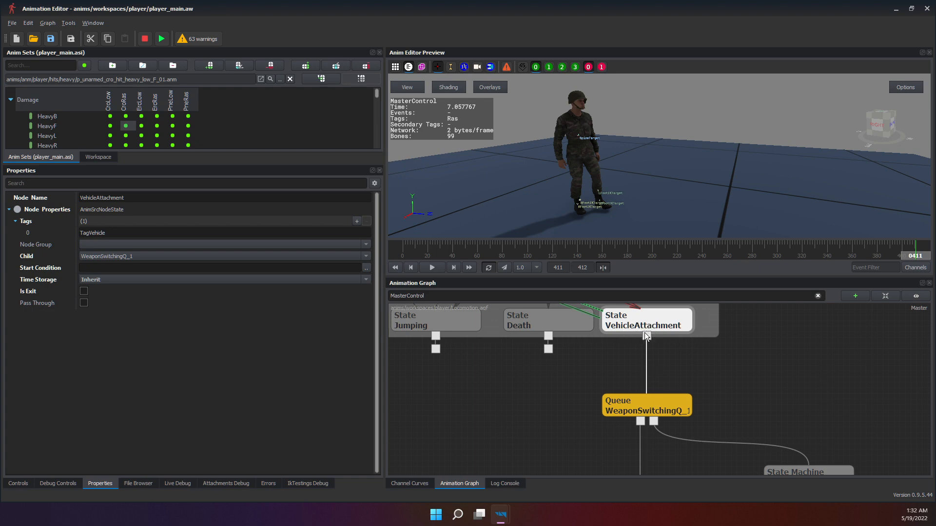
left_click(639, 404)
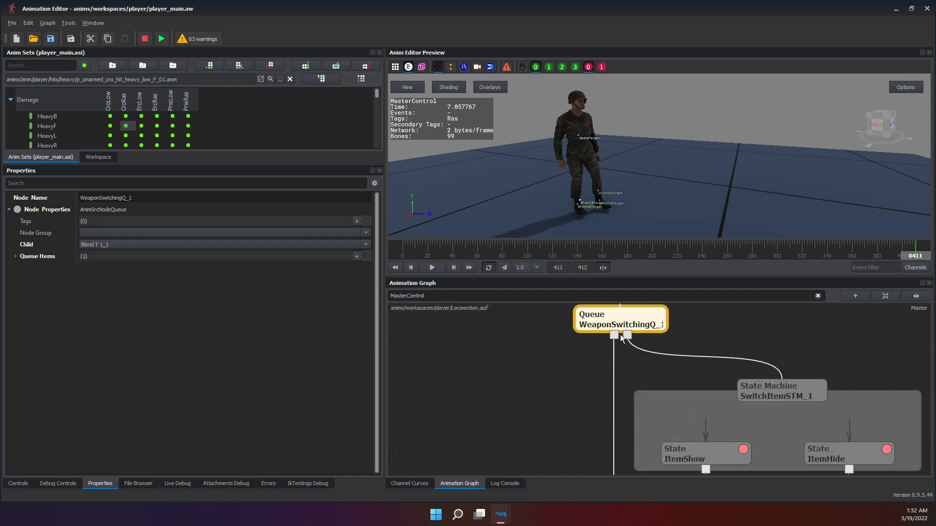
Examine the Blend T 1_1 child of WeaponSwitchingQ_1 and the queue's link to the SwitchItemSTM_1 state machine.
mouse_move(621, 430)
middle_mouse_down()
mouse_move(607, 361)
mouse_move(611, 426)
middle_mouse_up()
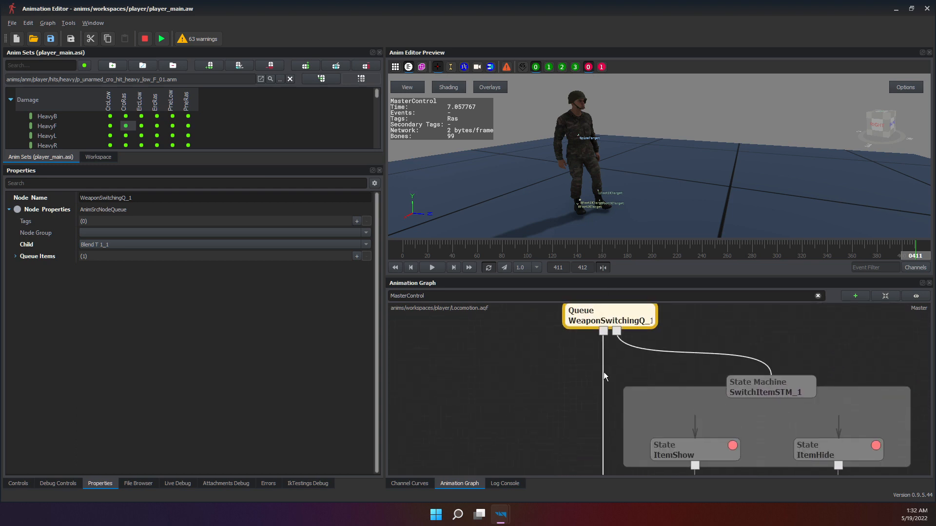
middle_click_drag(604, 372, 593, 385)
left_click(604, 431)
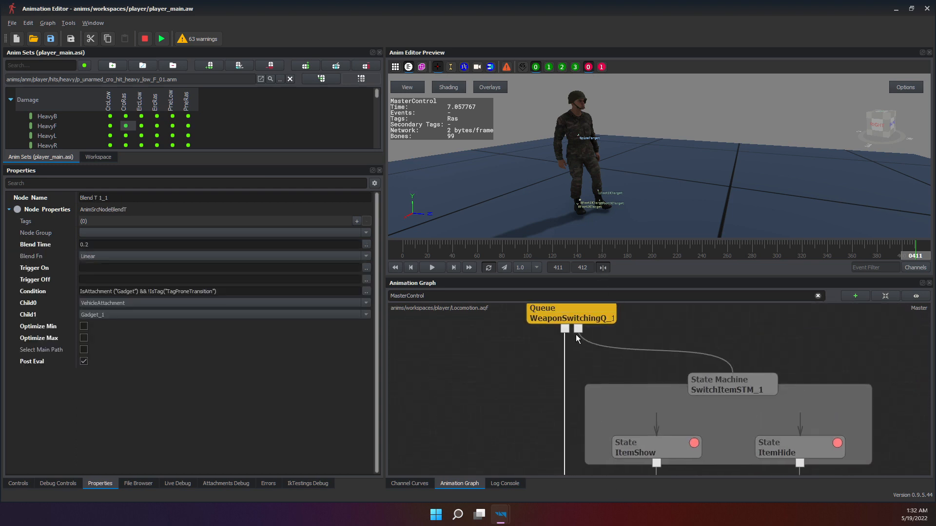
left_click(579, 319)
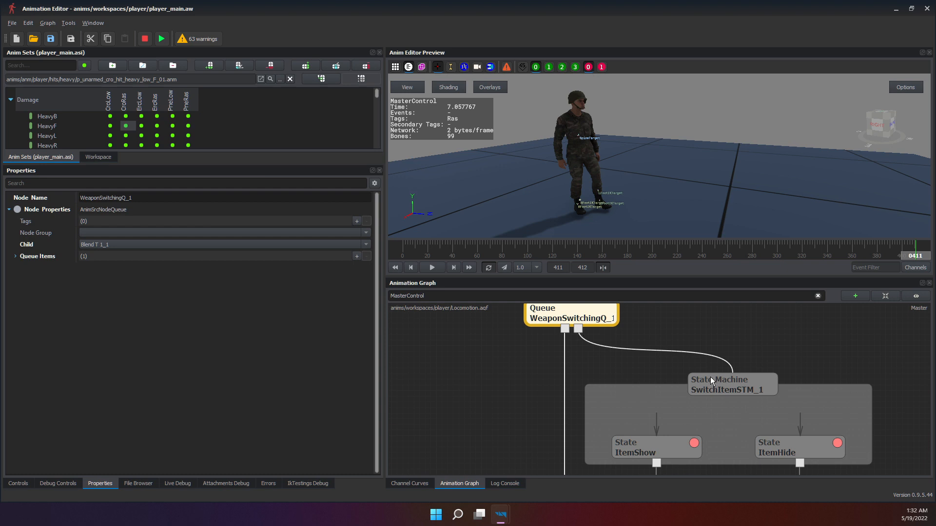
middle_click_drag(593, 364, 626, 400)
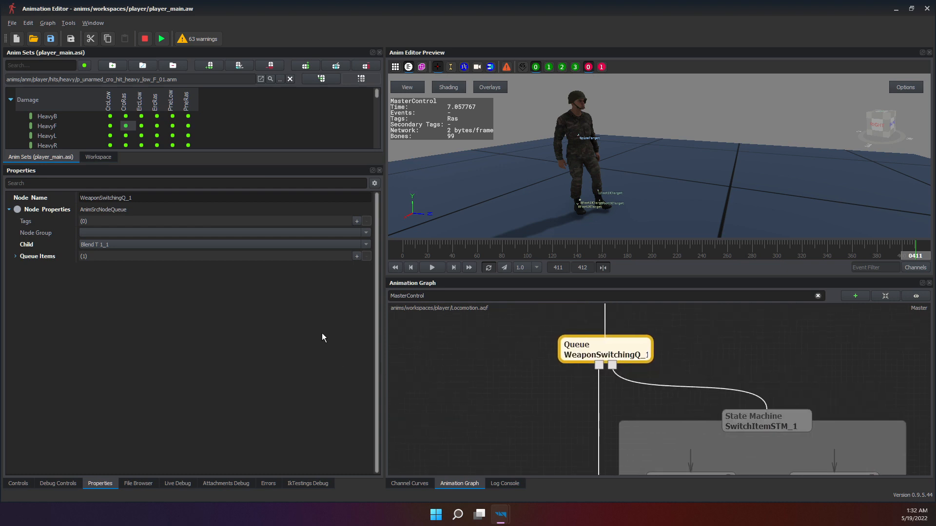
Return to the MasterControl states and inspect the properties and connections of VehicleAttachment.
scroll(598, 403, "down", 1)
scroll(595, 362, "down", 2)
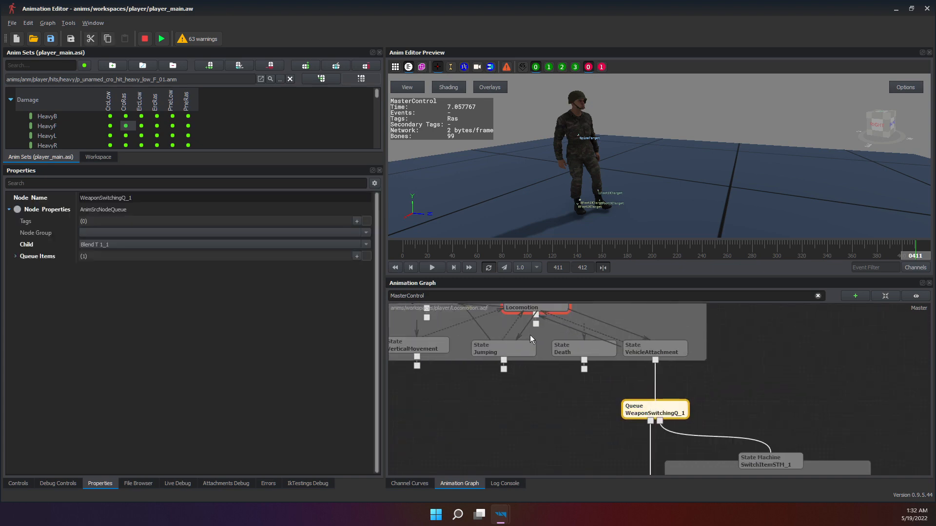
middle_click_drag(518, 342, 613, 384)
middle_click_drag(585, 357, 577, 420)
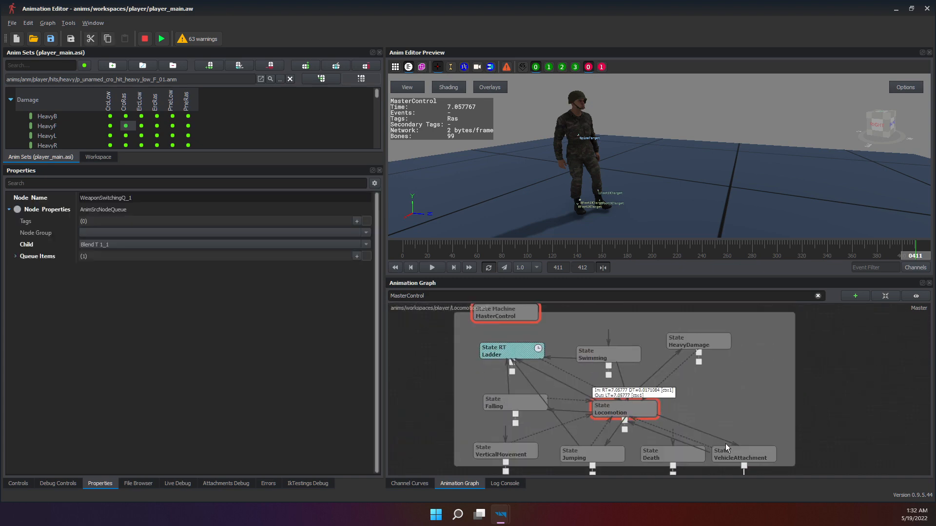
scroll(726, 443, "up", 3)
middle_click_drag(701, 402, 625, 282)
left_click(692, 341)
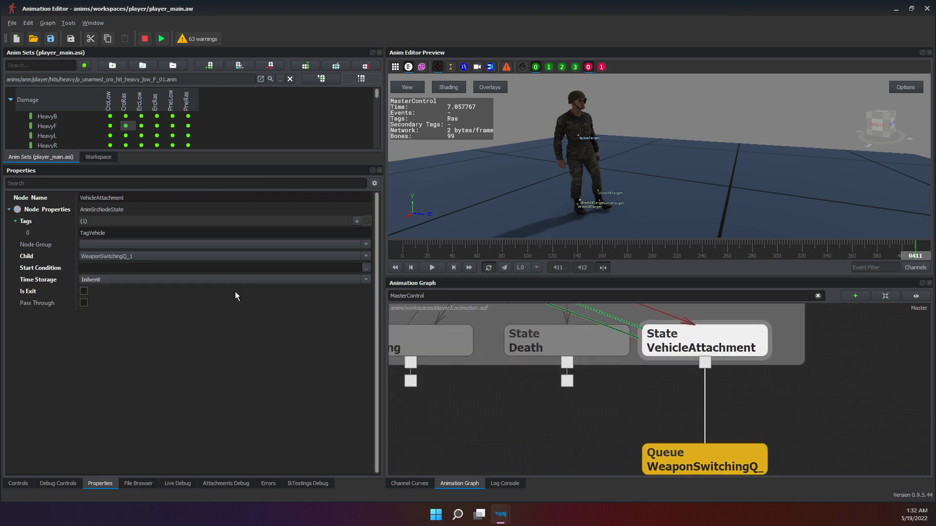
Add an empty tag and an event to the Locomotion-to-VehicleAttachment transition, with the event's fields expanded.
middle_click_drag(658, 368, 687, 395)
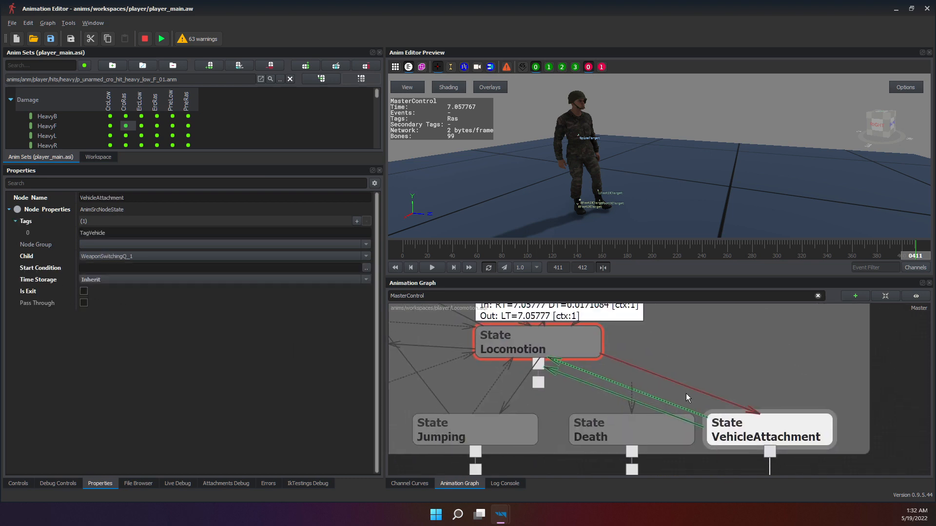
left_click(664, 379)
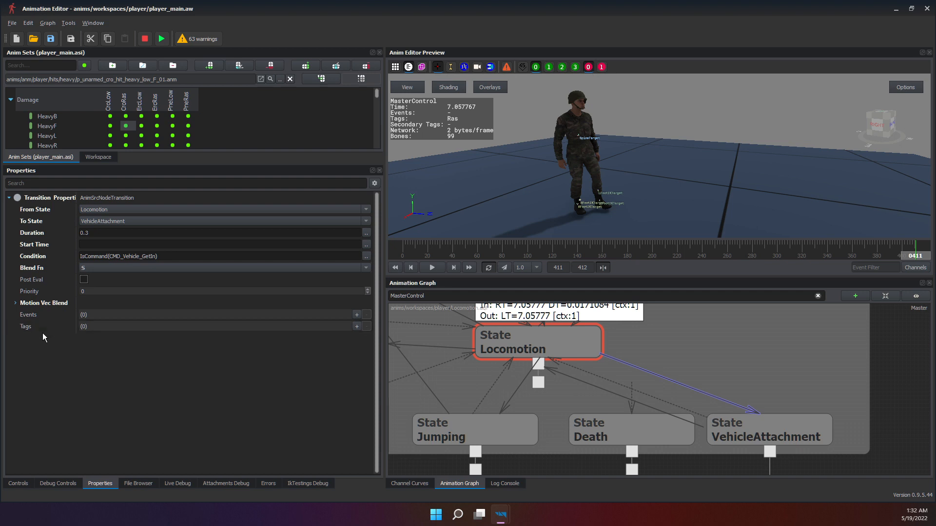
left_click(357, 327)
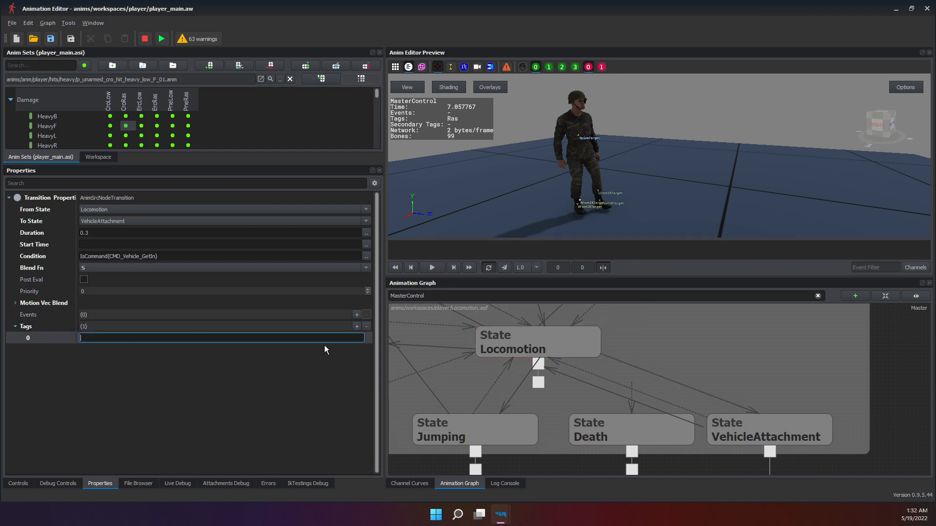
left_click(357, 314)
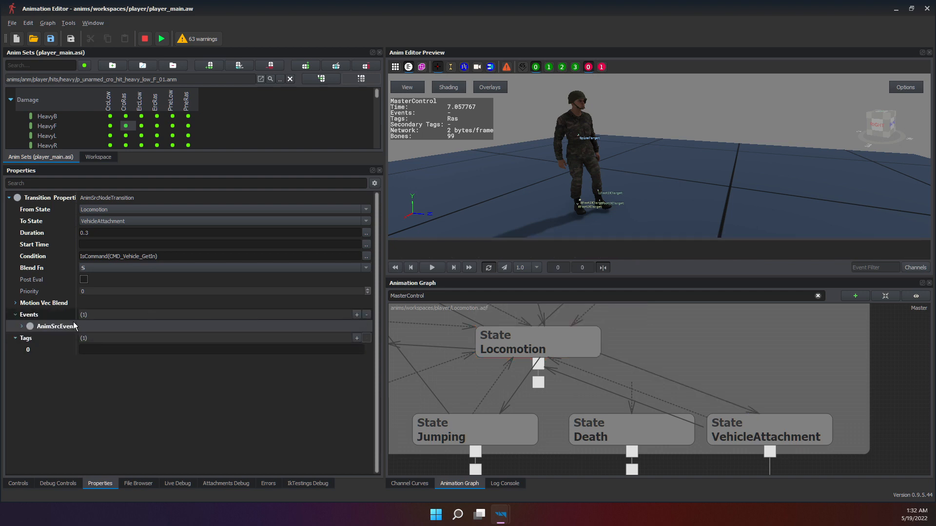
left_click(32, 325)
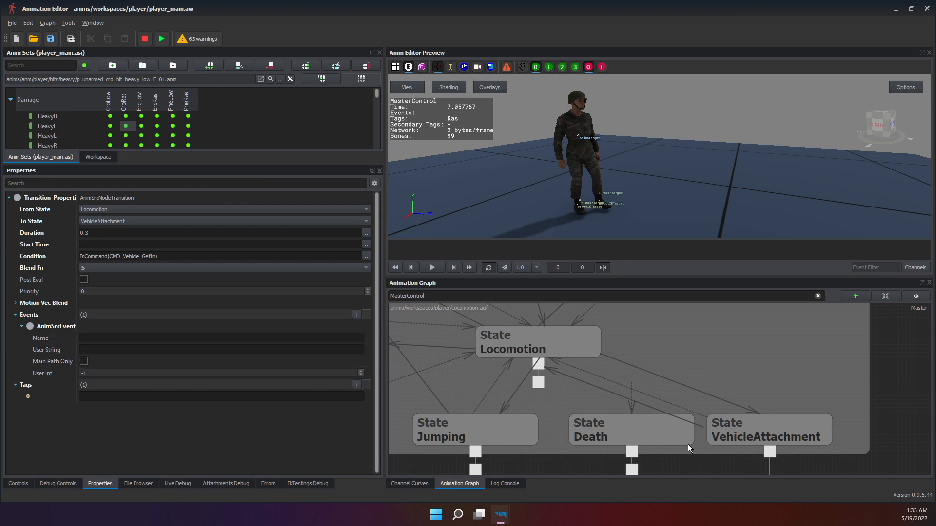
Follow the chain from VehicleAttachment through WeaponSwitchingQ_1 to SwitchItemSTM_1 and inspect its ItemShow state.
scroll(689, 448, "down", 3)
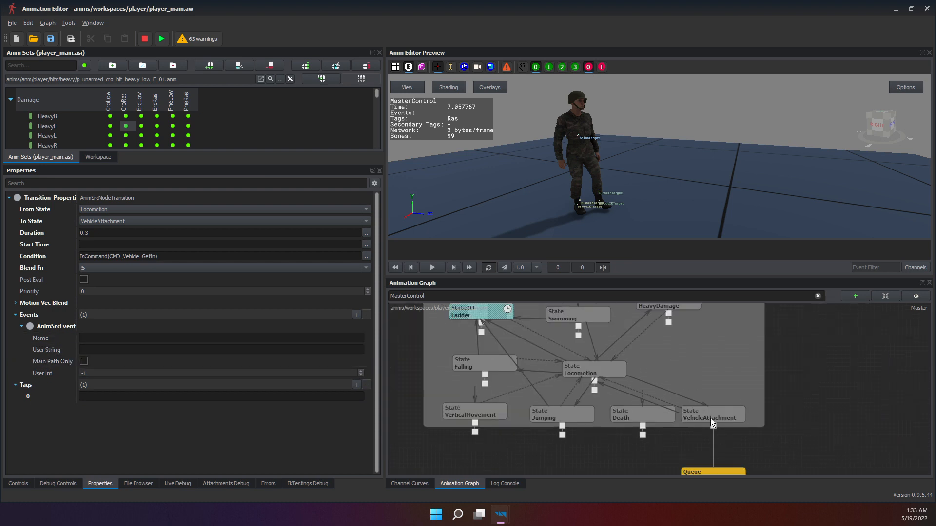
middle_click_drag(735, 465, 656, 356)
left_click(632, 308)
left_click(636, 366)
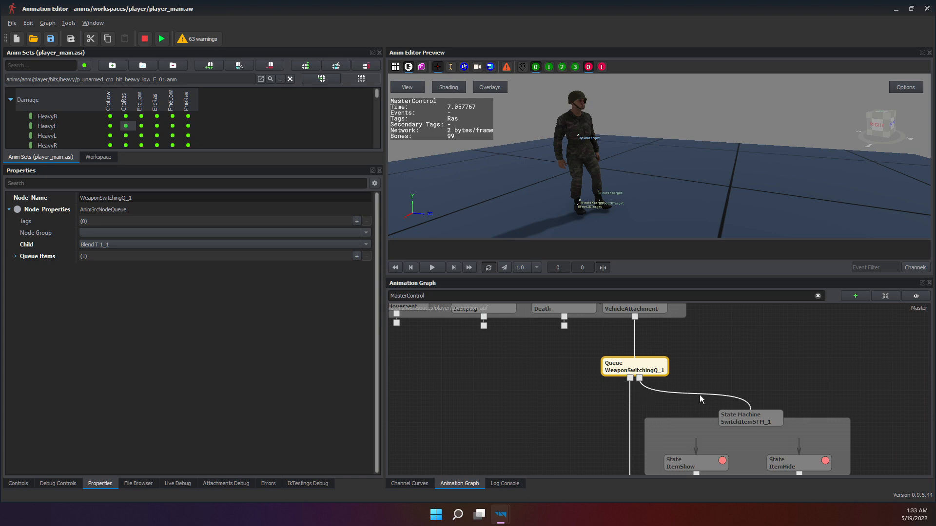
left_click(758, 415)
left_click(710, 463)
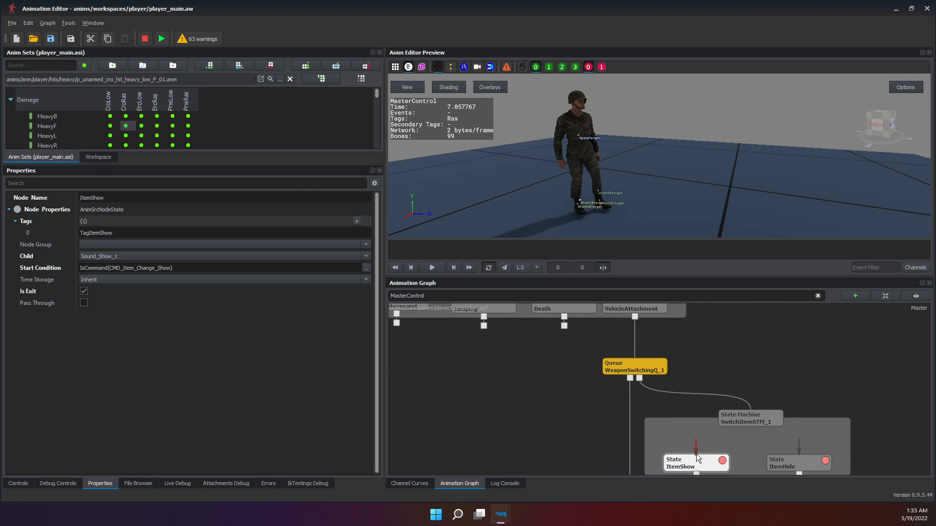
Compare the WeaponSwitchingQ_1 queue properties with the SwitchItemSTM_1 tags and the ItemShow start condition.
left_click(639, 371)
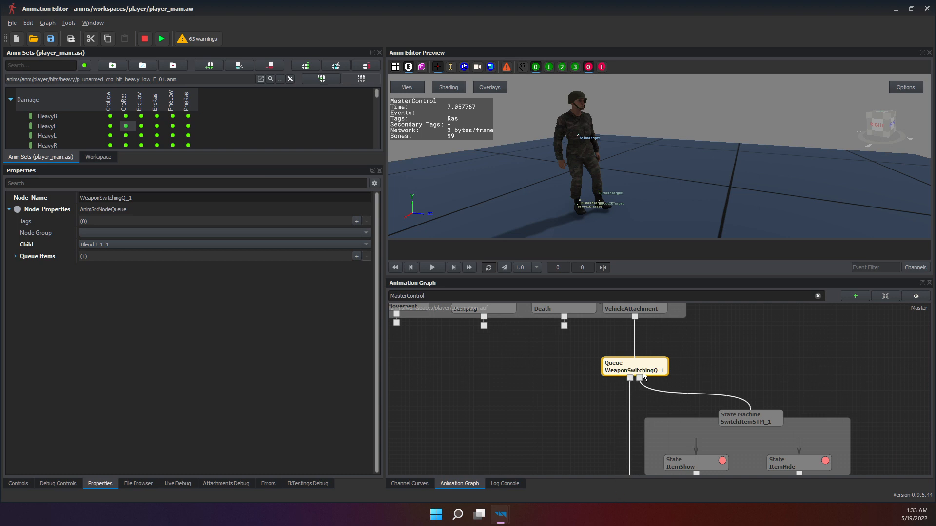
left_click(763, 422)
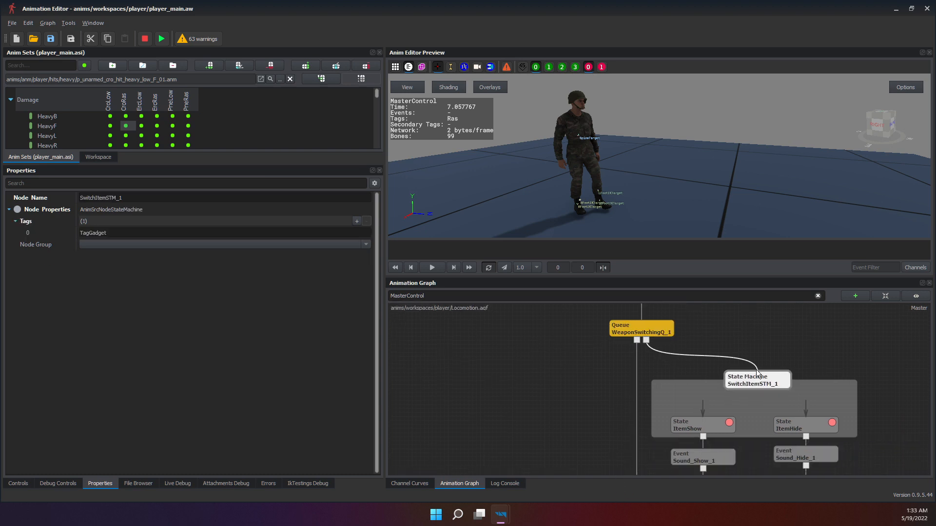
left_click(716, 401)
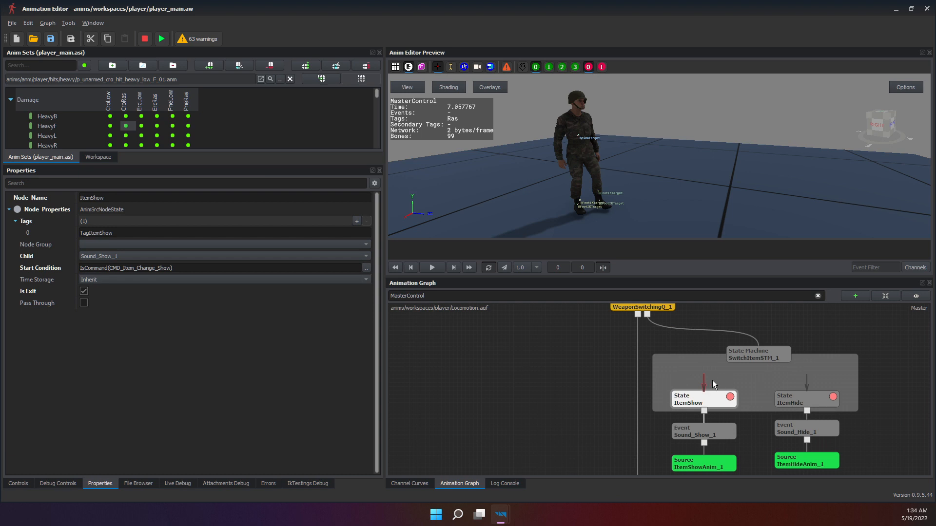
left_click(761, 358)
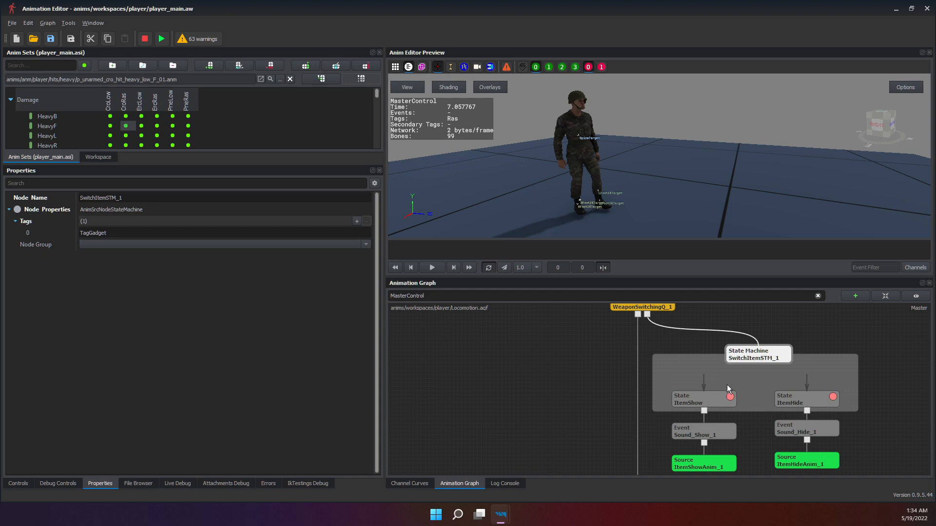
Reselect VehicleAttachment and the transition into it from Locomotion, and review that transition's event and tag fields.
middle_click_drag(726, 385, 742, 500)
left_click(653, 362)
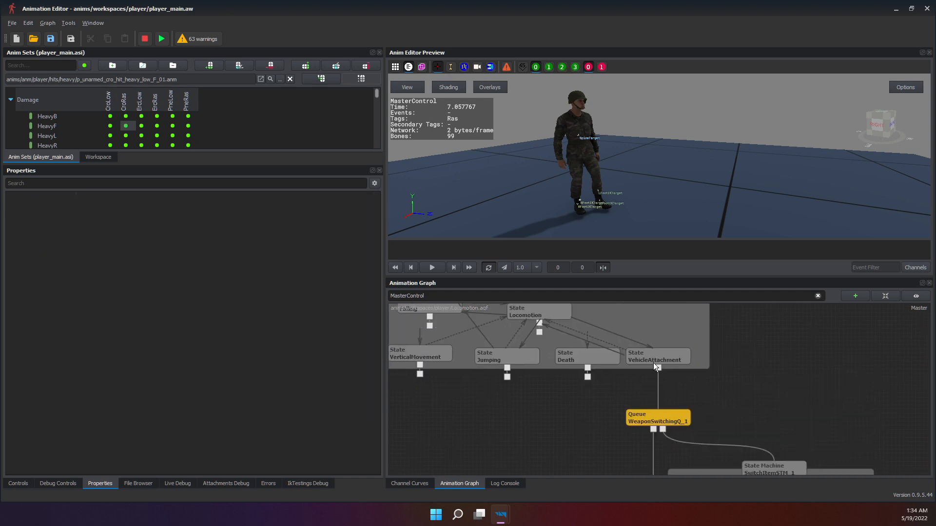
left_click(655, 364)
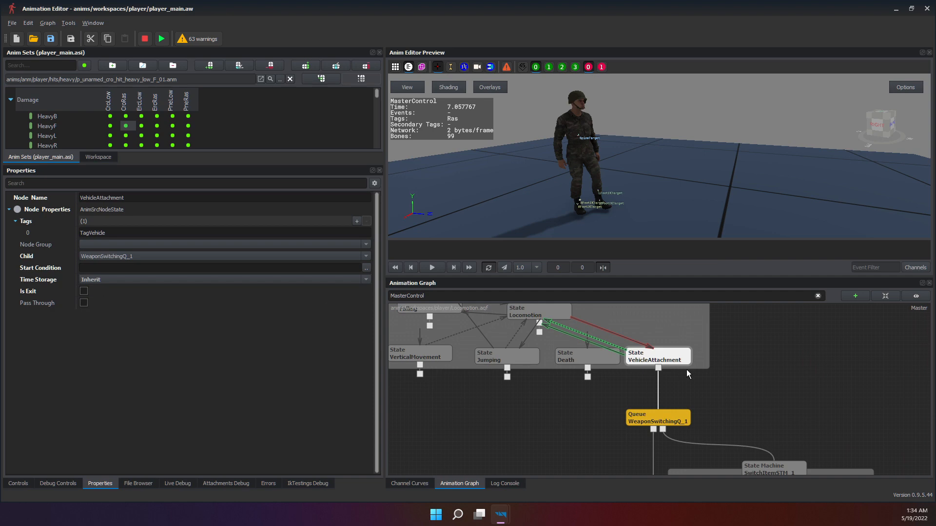
left_click(629, 339)
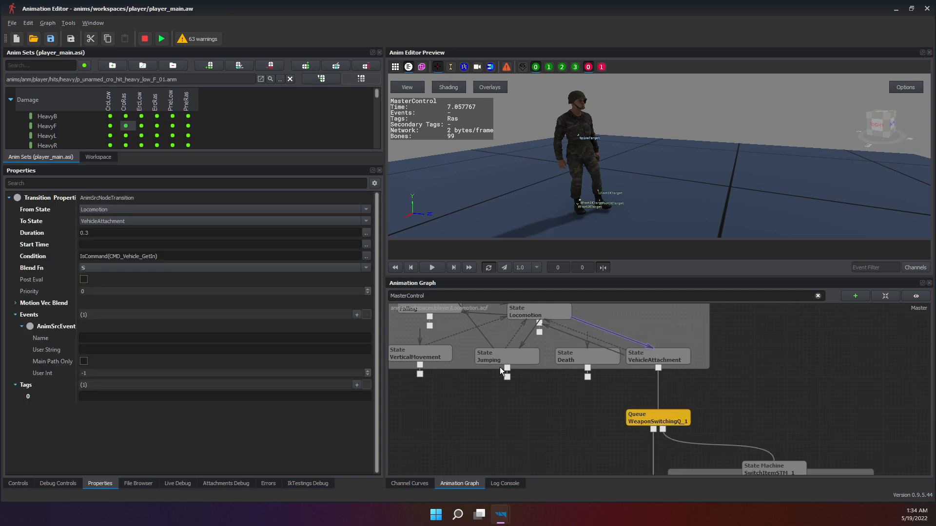
left_click(191, 429)
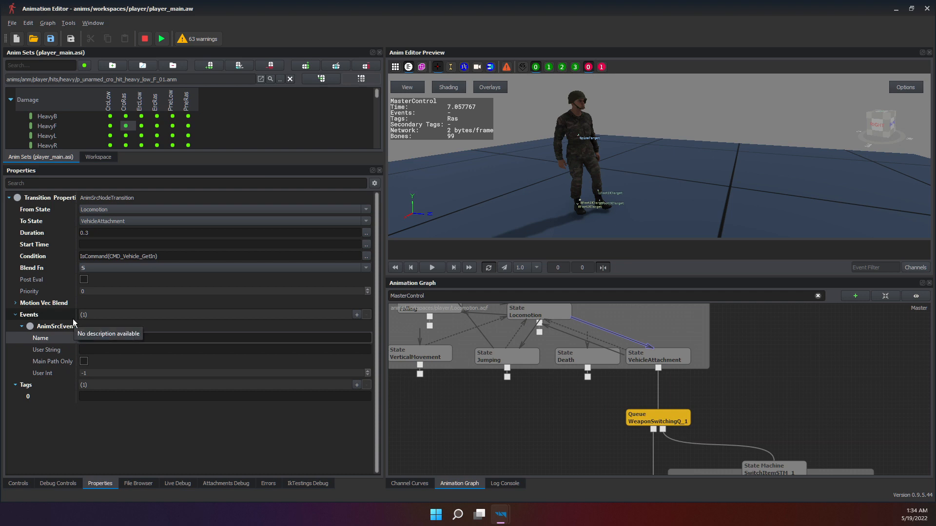
left_click(42, 326)
left_click(37, 317)
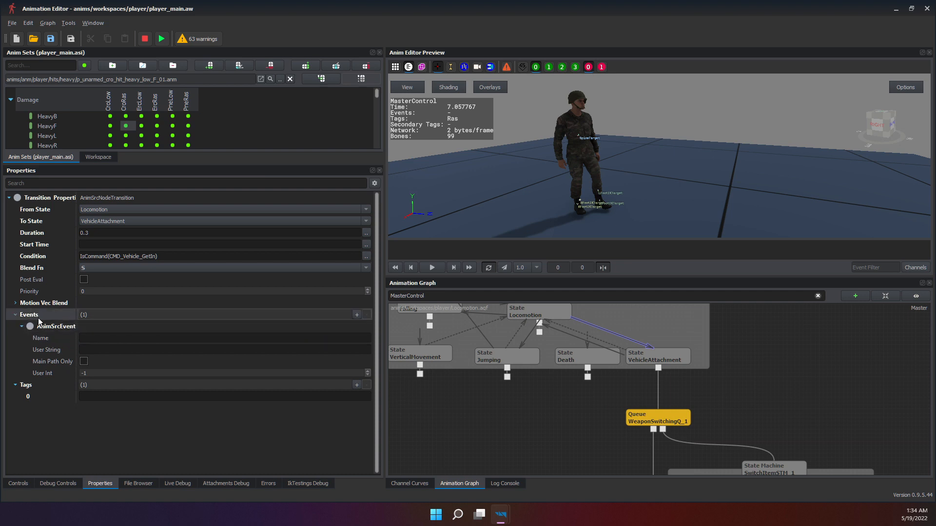
left_click(40, 337)
left_click(37, 322)
left_click(37, 317)
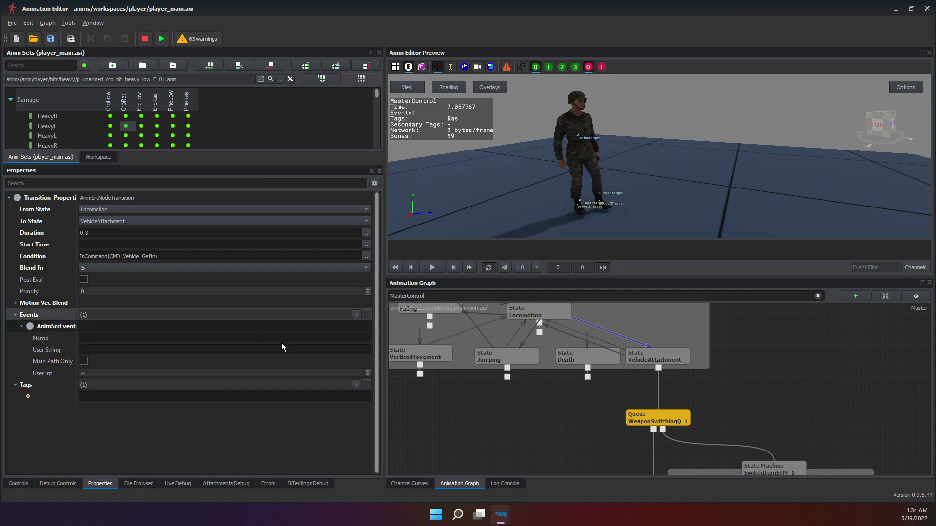
Select the WeaponSwitchingQ_1 queue again and trace its links to VehicleAttachment and to the SwitchItemSTM_1 state machine.
middle_click_drag(548, 397, 583, 398)
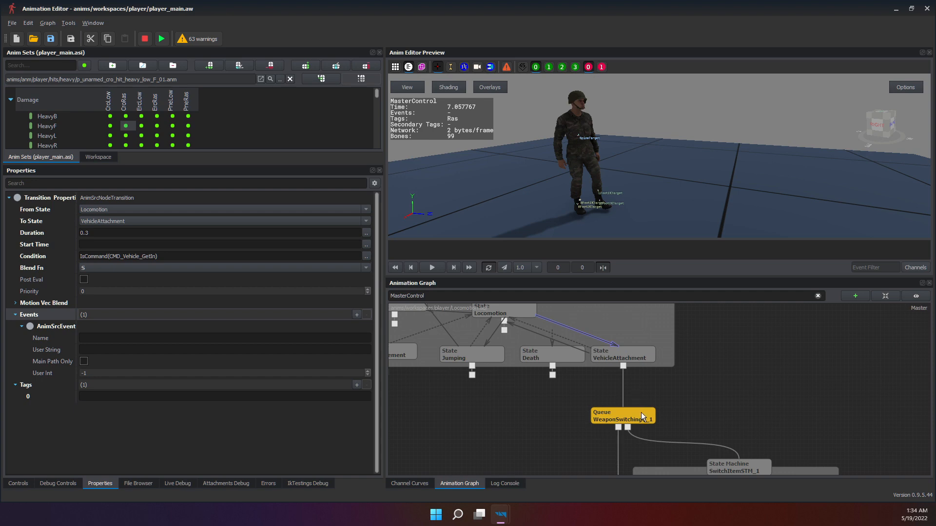
middle_click_drag(627, 413, 584, 310)
middle_click_drag(694, 364, 652, 407)
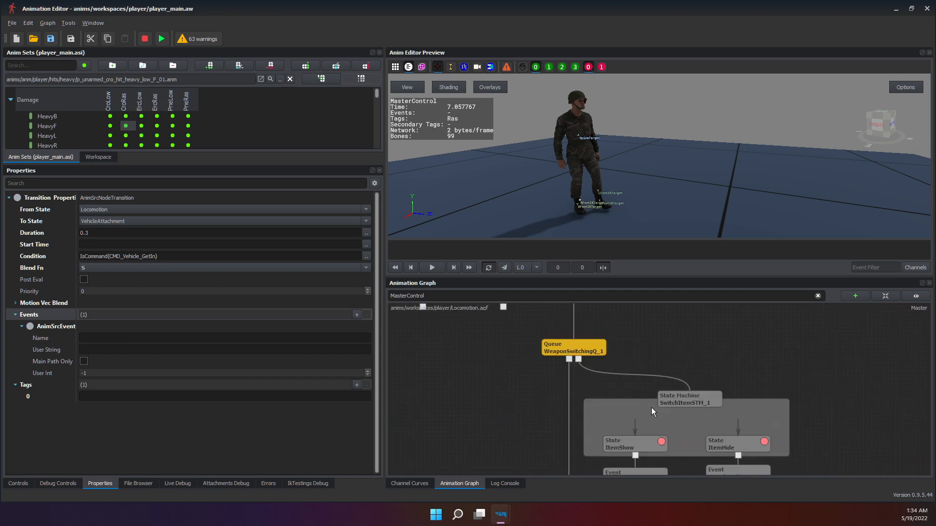
left_click(653, 419)
middle_click_drag(527, 387, 700, 385)
left_click(582, 431)
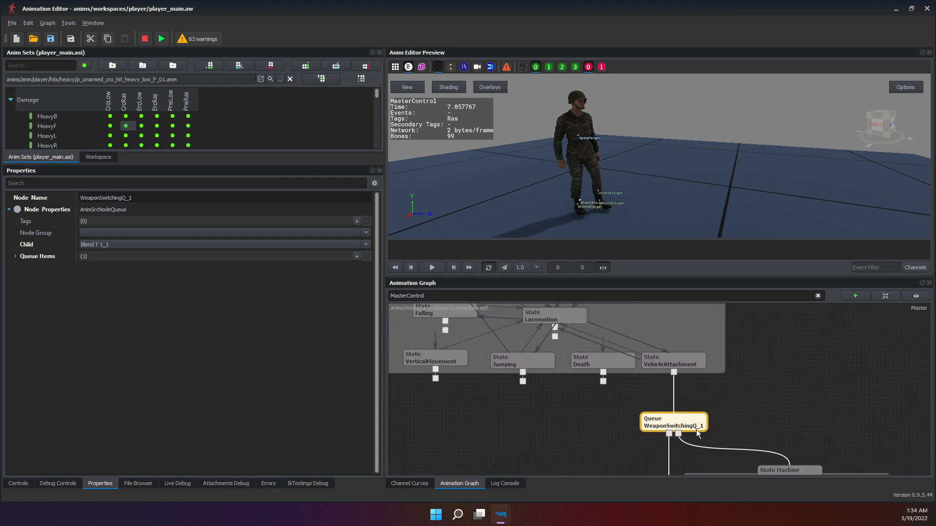
middle_click_drag(662, 423, 552, 452)
middle_click_drag(652, 392, 668, 341)
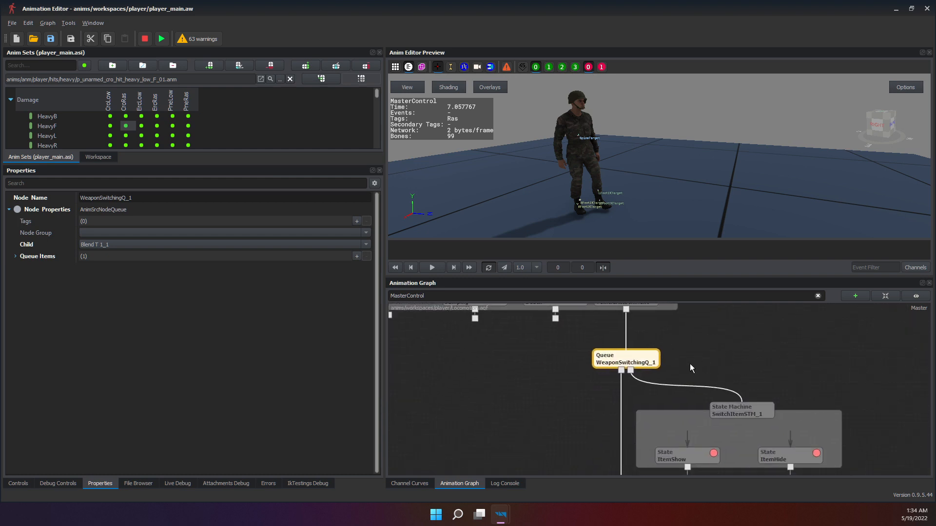
middle_click_drag(715, 373, 698, 398)
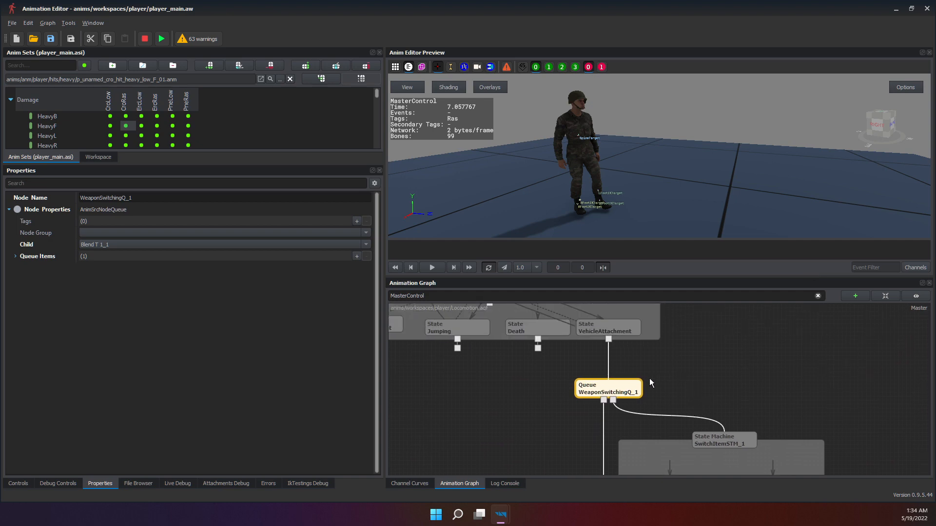
middle_click_drag(650, 379, 590, 445)
middle_click_drag(525, 423, 594, 413)
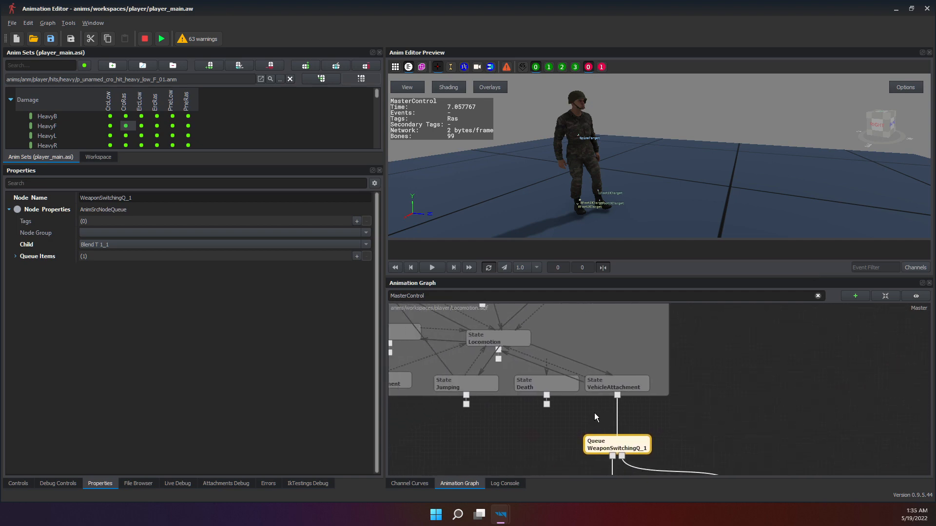
Compare the Locomotion-to-VehicleAttachment transition with the transition into Swimming that has no source state, reviewing their conditions, events and tags.
left_click(574, 360)
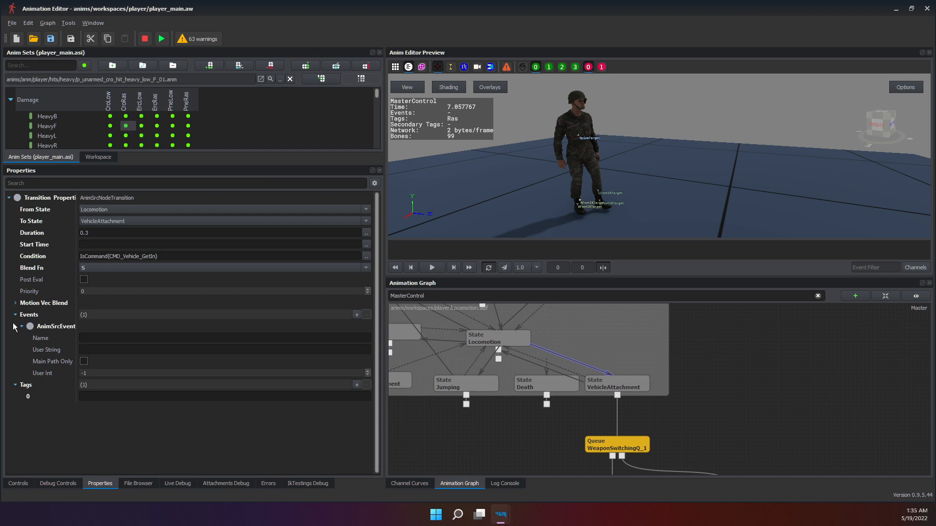
middle_click_drag(541, 353, 581, 419)
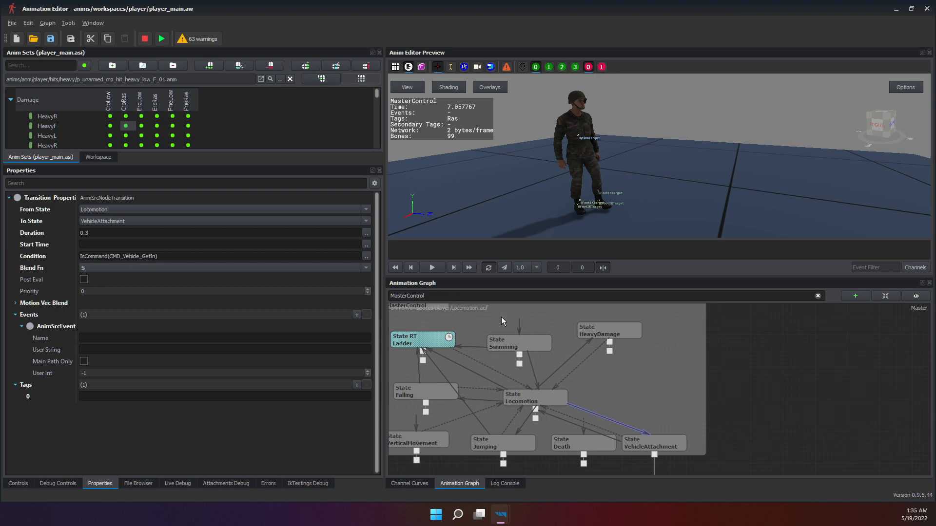
left_click(517, 321)
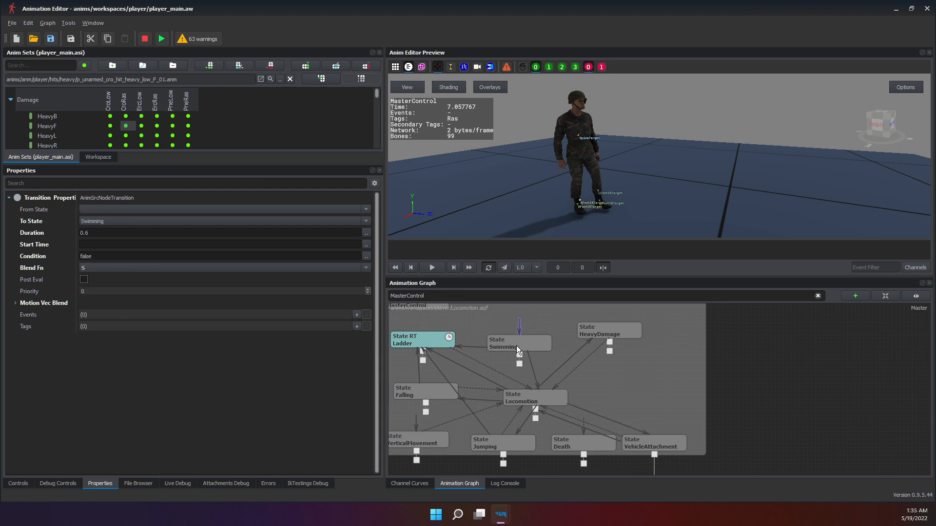
scroll(516, 337, "up", 4)
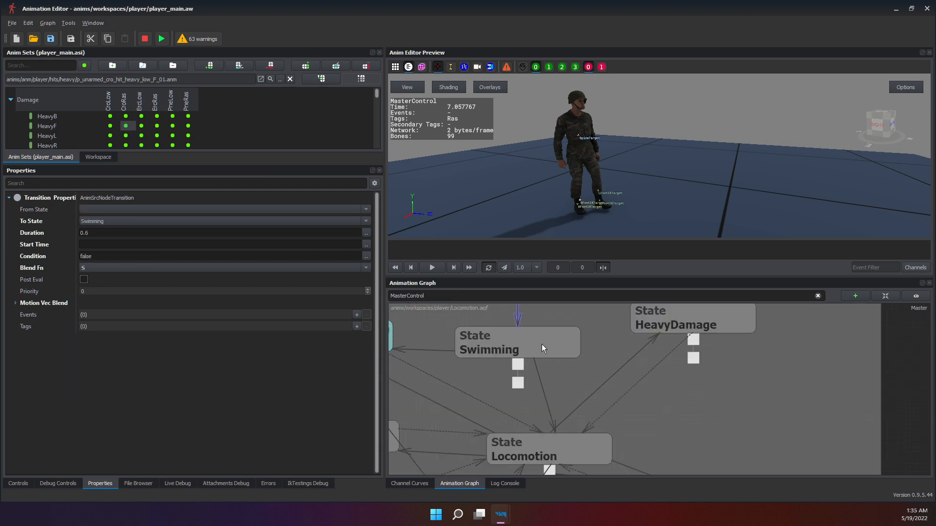
middle_click_drag(542, 344, 563, 388)
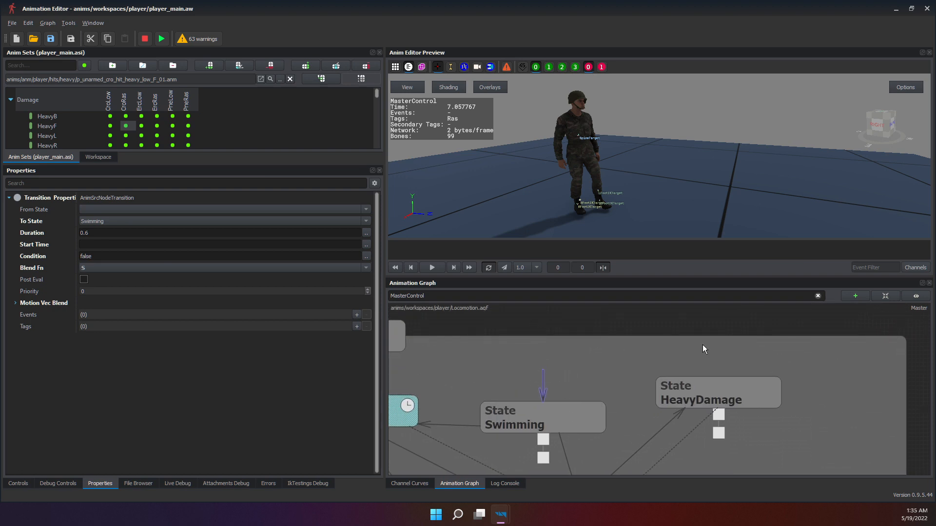
middle_click_drag(633, 370, 871, 331)
middle_click_drag(528, 315, 538, 355)
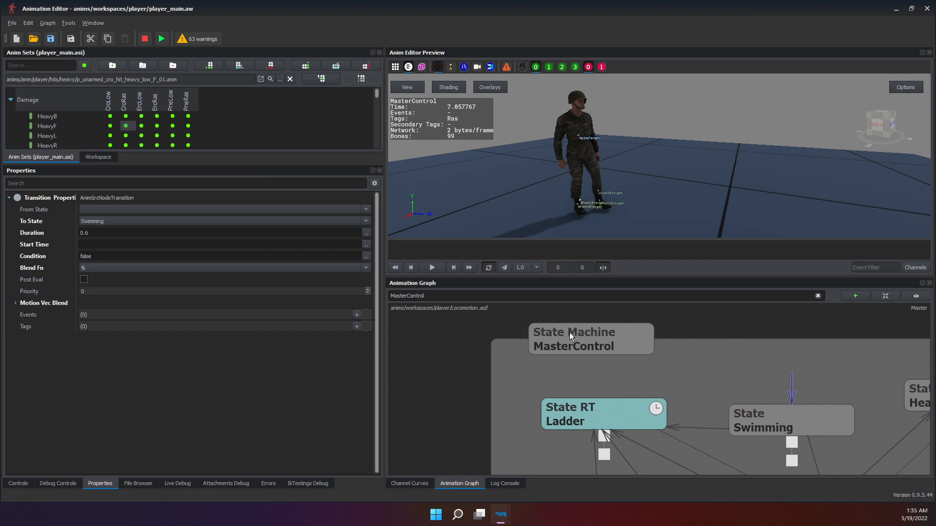
middle_click_drag(802, 362, 692, 366)
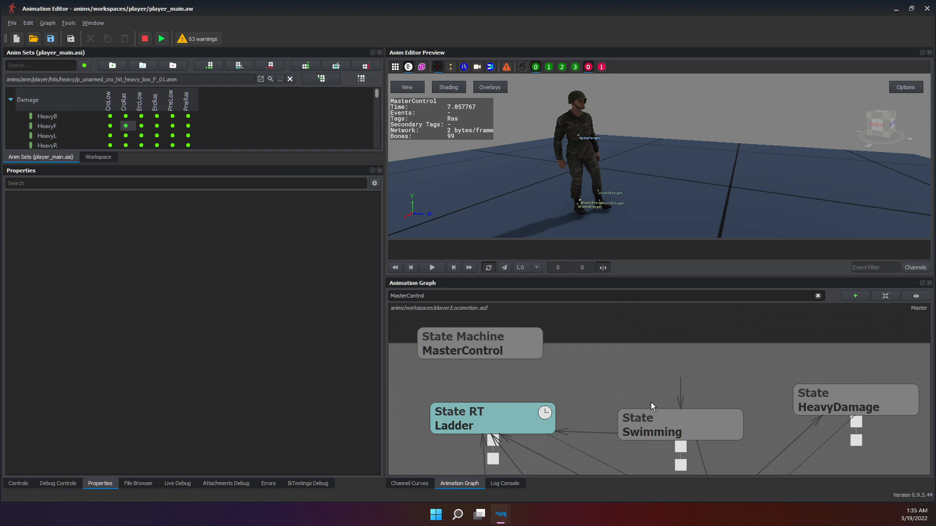
left_click(651, 402)
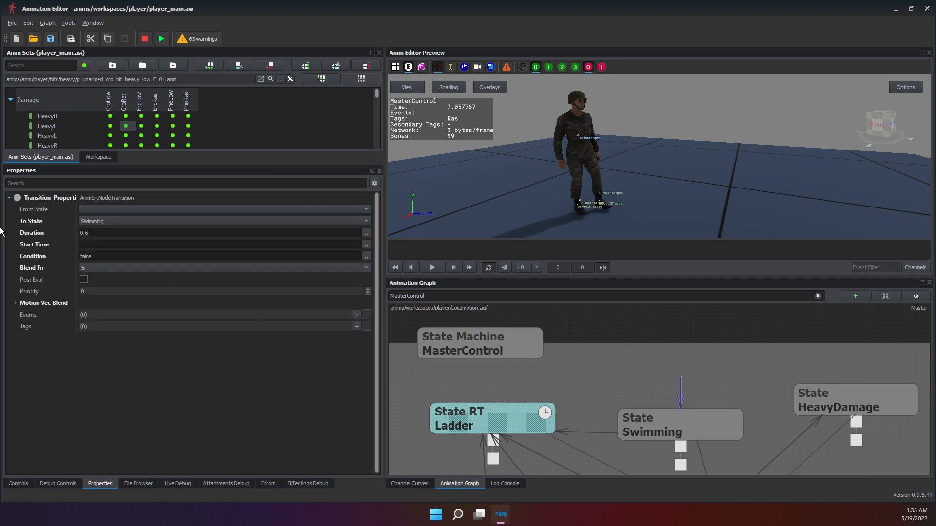
Select the MasterControl state machine and survey its states down to the WeaponSwitchingQ_1 queue below VehicleAttachment.
left_click(540, 342)
scroll(669, 349, "down", 2)
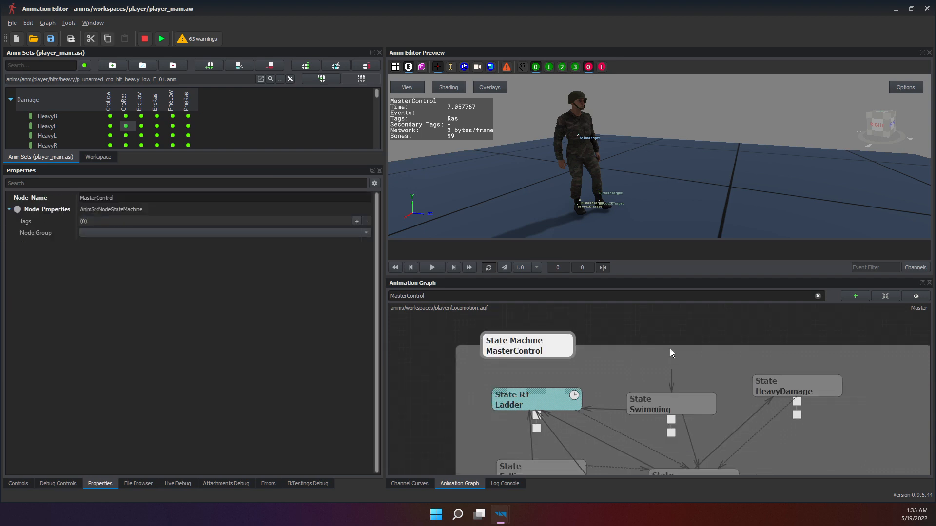
middle_click_drag(721, 350, 567, 321)
scroll(570, 321, "down", 2)
scroll(629, 341, "down", 2)
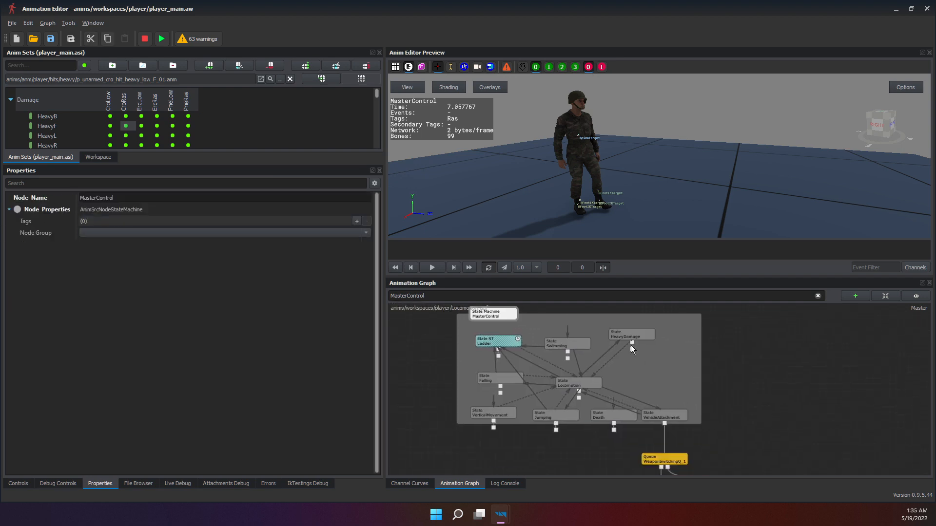
middle_click_drag(606, 348, 469, 295)
scroll(513, 404, "up", 3)
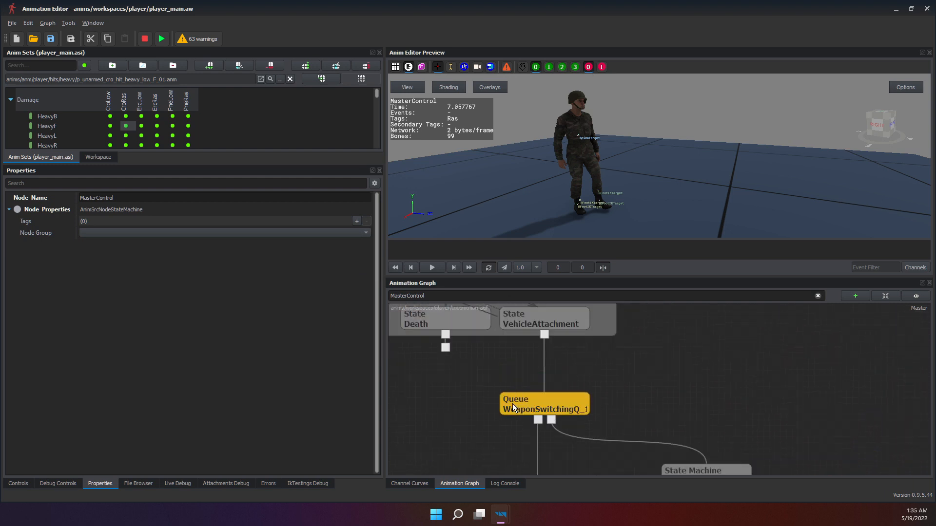
middle_click_drag(470, 332, 618, 419)
scroll(618, 418, "down", 3)
scroll(554, 361, "down", 1)
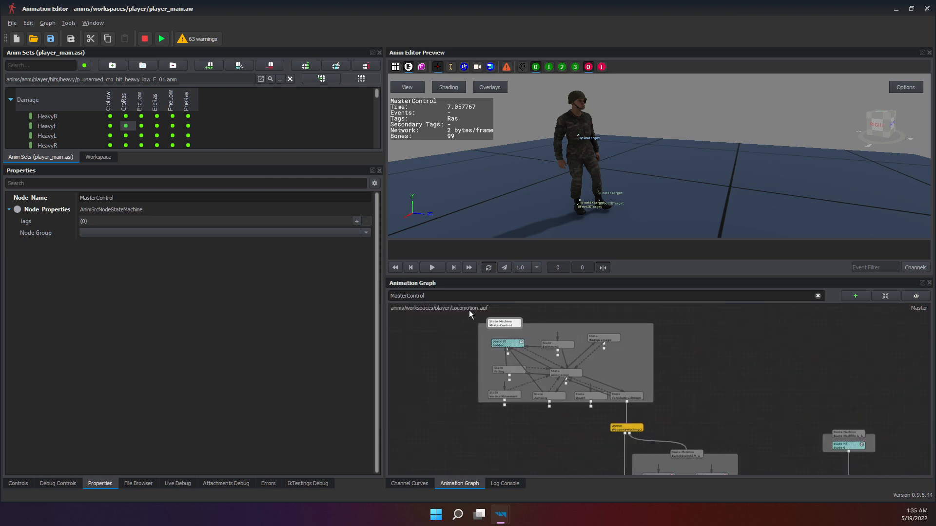
Select all the MasterControl states together, follow VehicleAttachment's links to WeaponSwitchingQ_1 and SwitchItemSTM_1, and clear the selection.
left_click_drag(469, 311, 678, 411)
scroll(624, 397, "up", 4)
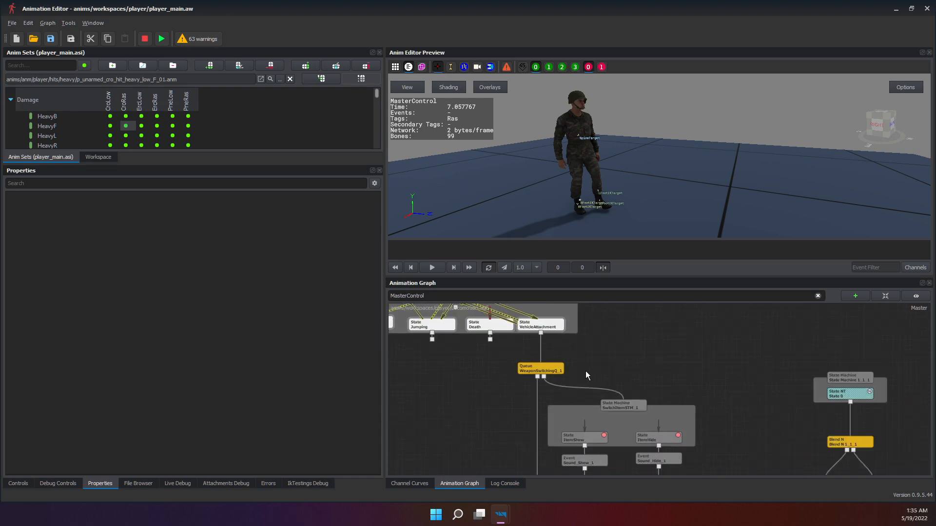
middle_click_drag(642, 434, 597, 336)
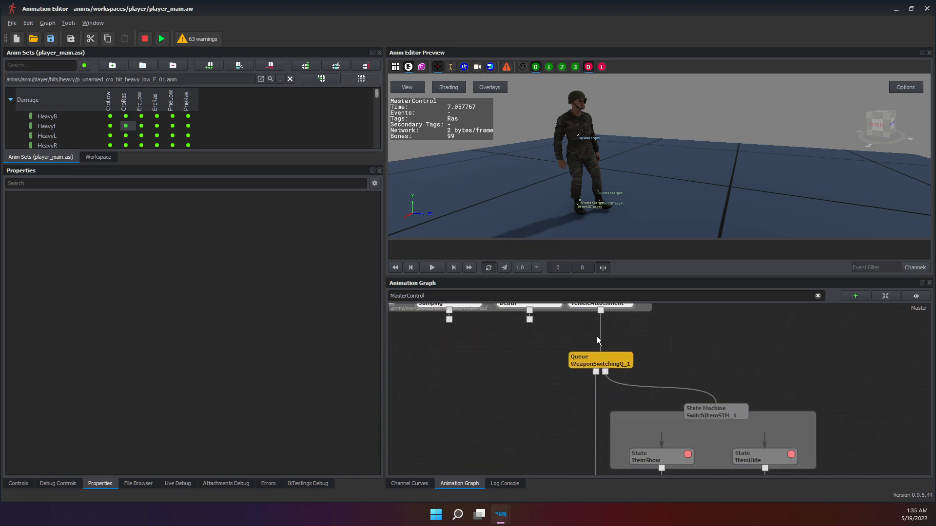
middle_click_drag(676, 346, 613, 375)
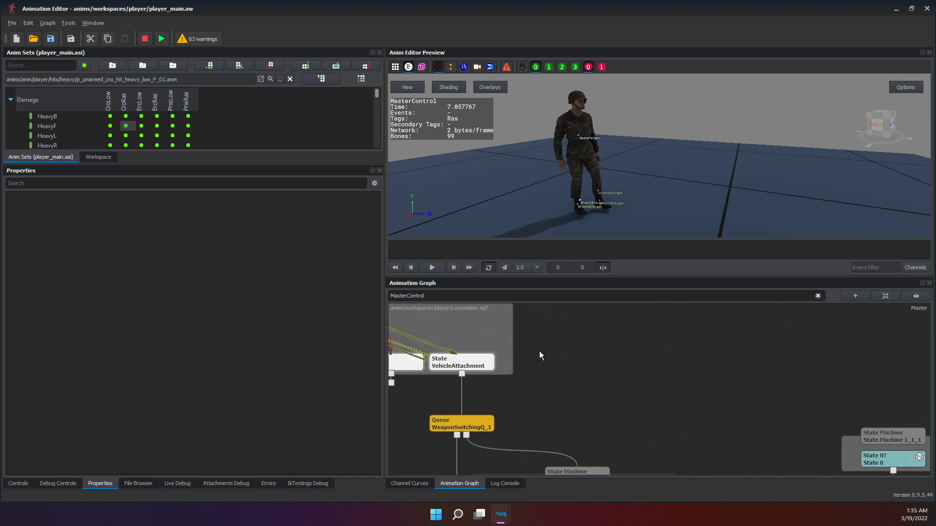
middle_click_drag(551, 345, 876, 442)
middle_click_drag(594, 354, 577, 402)
left_click(471, 367)
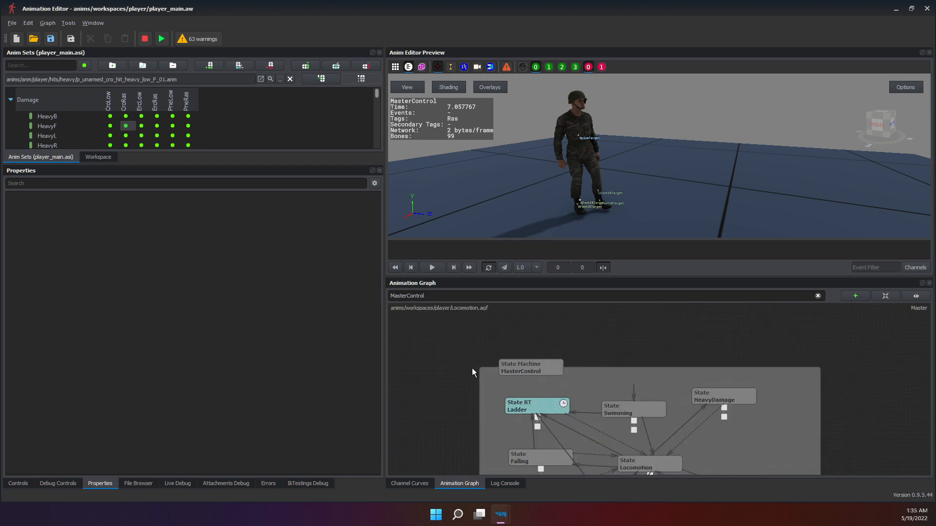
Select the MasterControl state machine, and inspect the properties of the transition from Falling to Ladder.
left_click(538, 362)
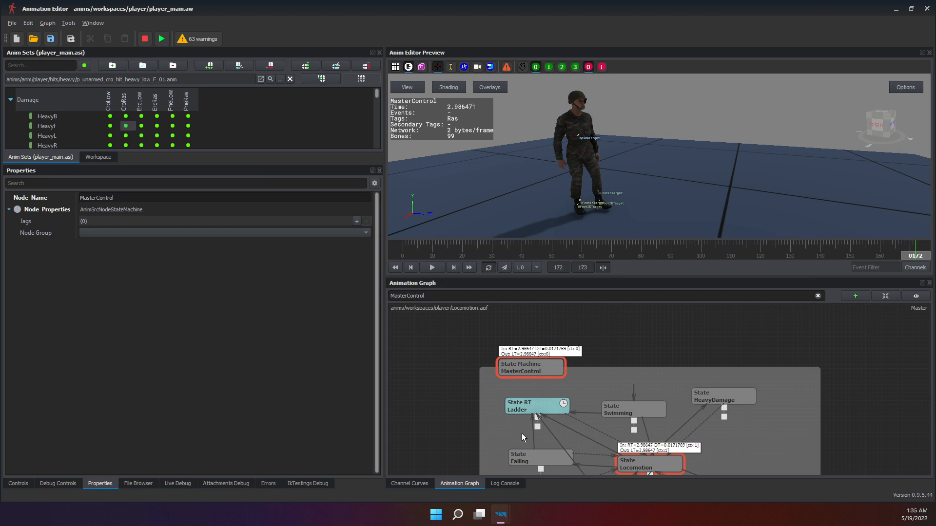
scroll(523, 432, "up", 6)
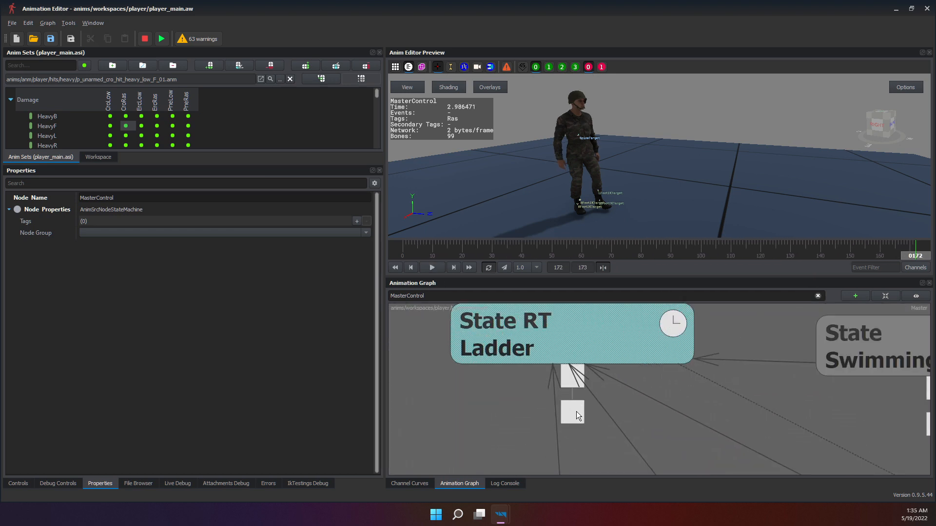
middle_click_drag(592, 409, 592, 425)
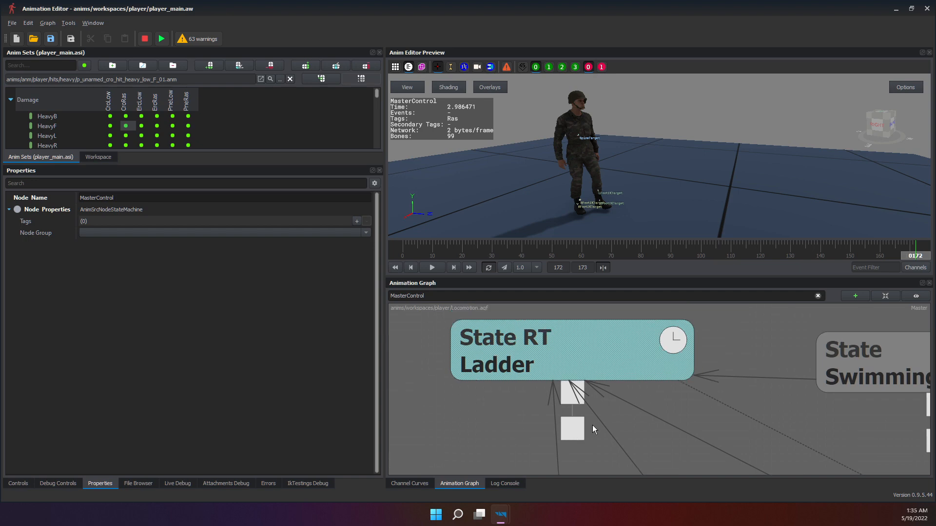
left_click(554, 390)
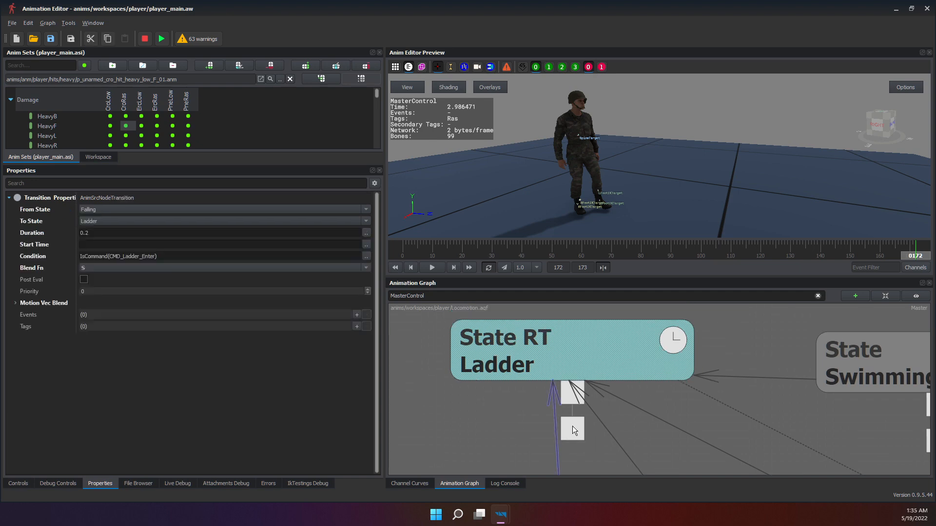
Follow the Ladder state's child link to the LadderSTM state machine and view that part of the graph.
double_click(575, 431)
scroll(636, 393, "down", 5)
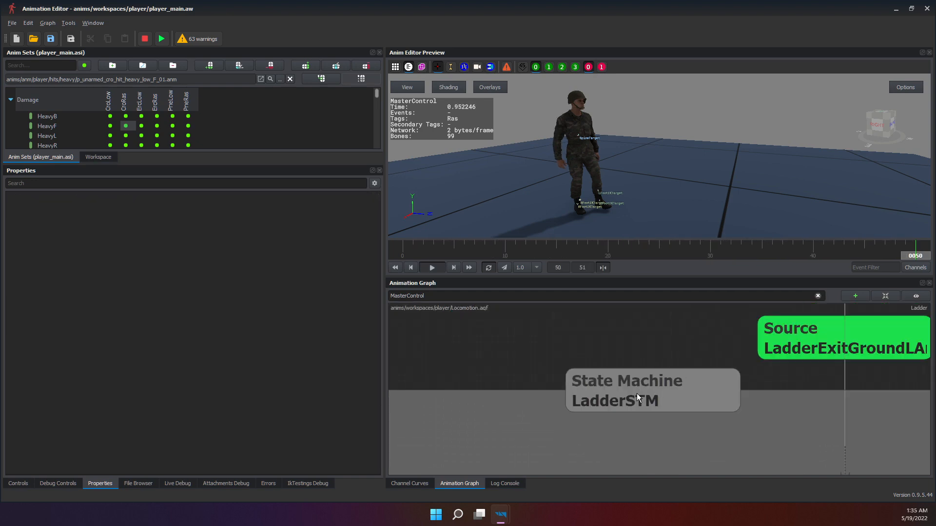
scroll(637, 405, "up", 5)
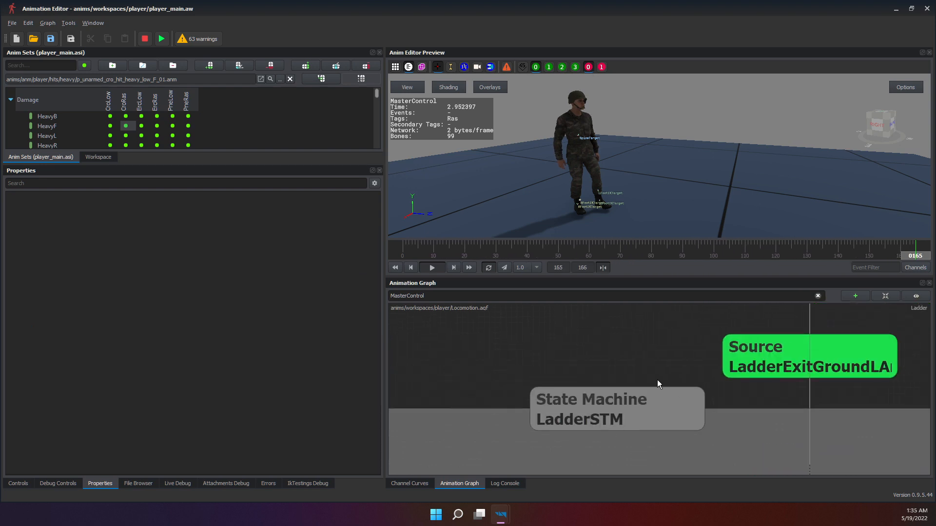
Return to the MasterControl state machine by finding it through the graph's node search.
left_click(481, 298)
key("ctrl+a")
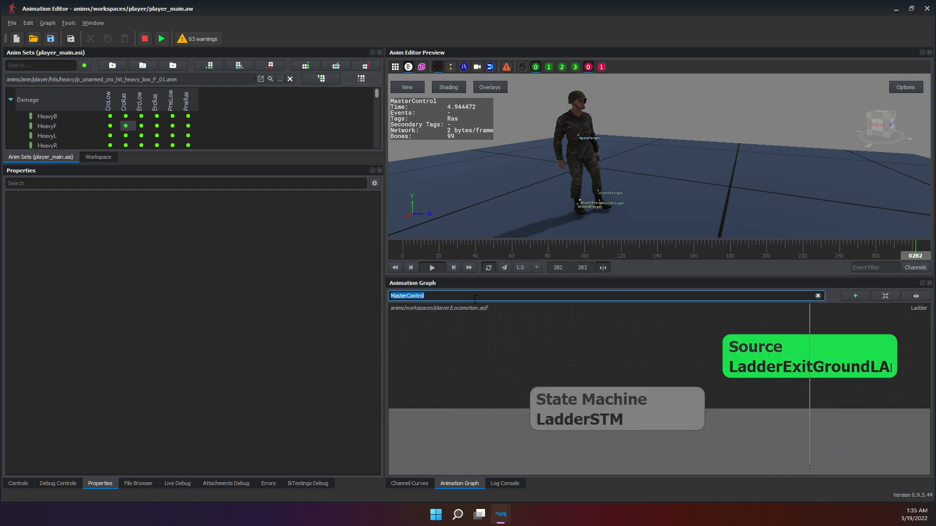
left_click(480, 298)
key("BackSpace")
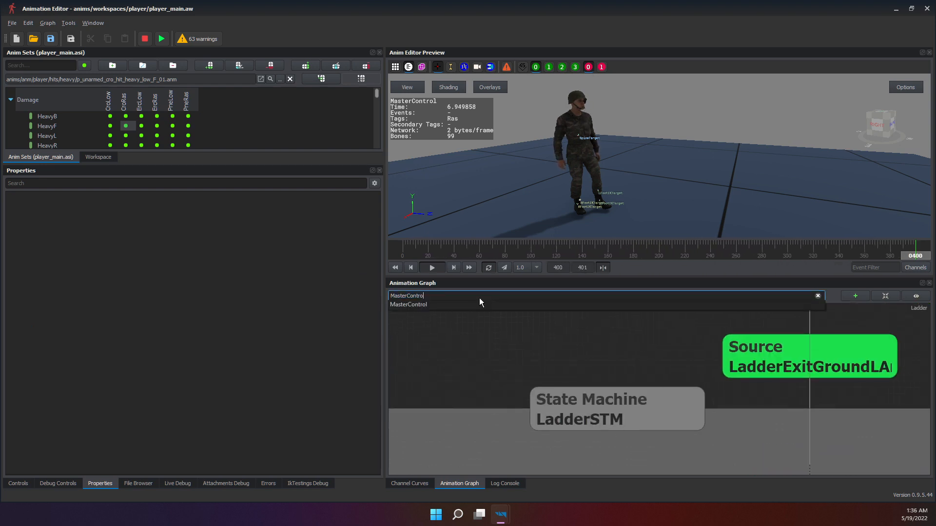
left_click(410, 306)
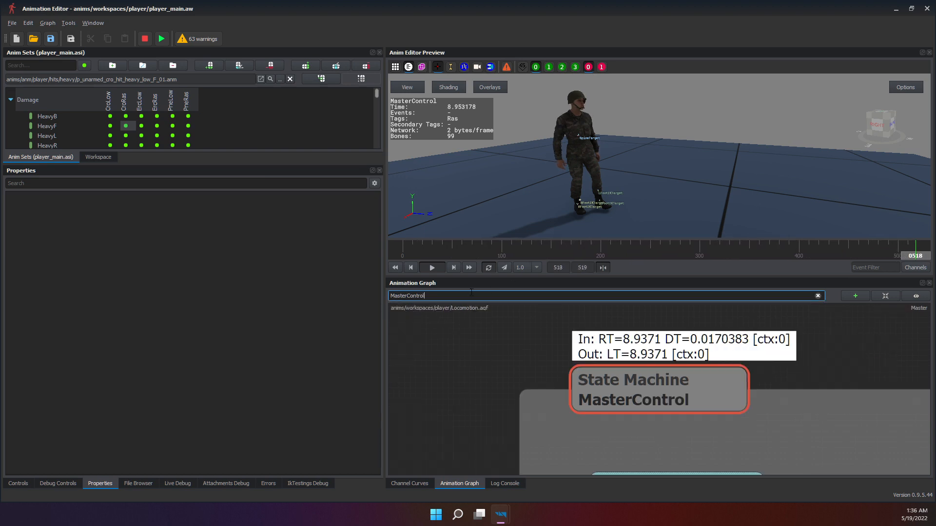
scroll(707, 381, "down", 3)
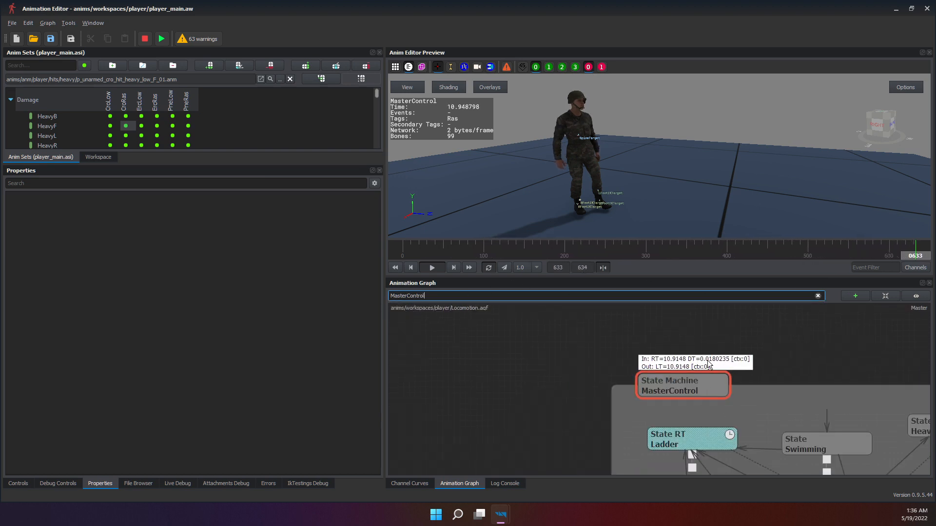
Pause the preview playback and trace the MasterControl states down to the WeaponSwitchingQ_1 queue and SwitchItemSTM_1.
left_click(584, 322)
left_click(432, 269)
middle_click_drag(664, 374, 431, 326)
scroll(431, 326, "down", 2)
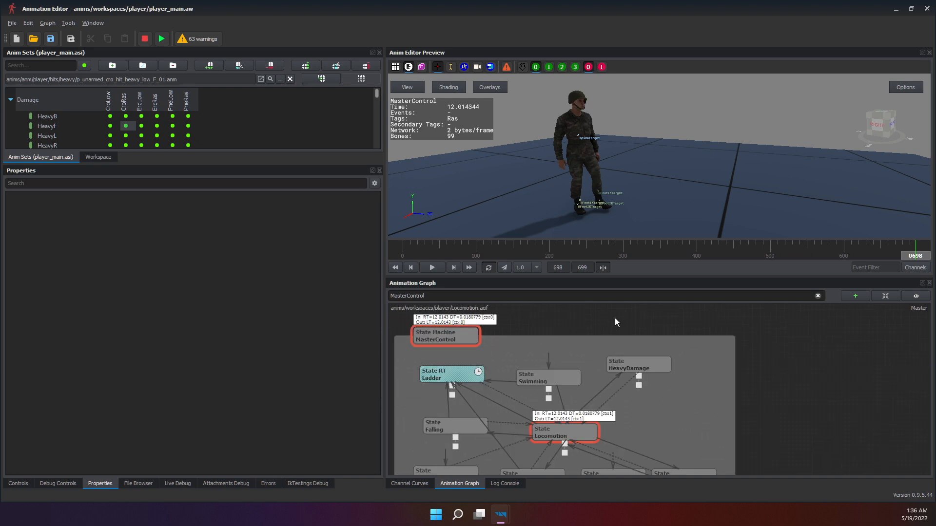
middle_click_drag(660, 439, 520, 299)
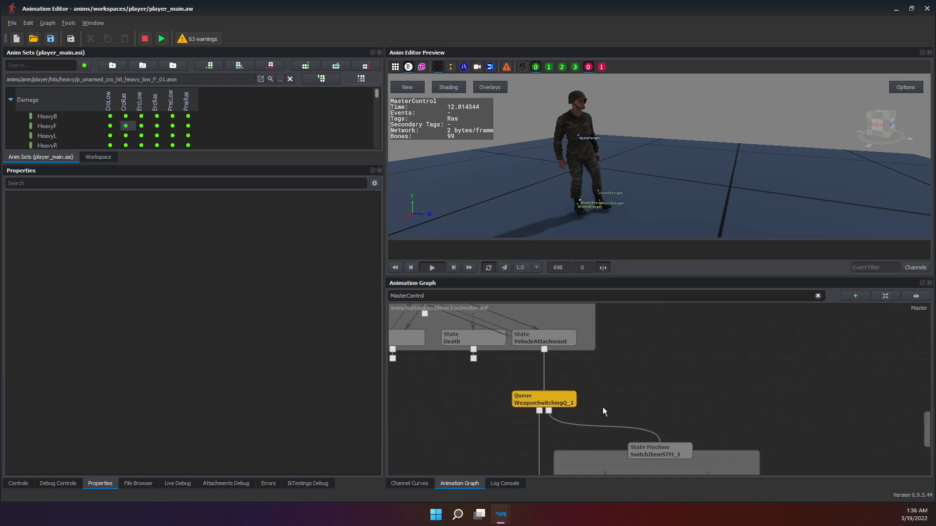
Browse the node types that can be created in the graph, including the Blend category, without adding any.
right_click(659, 335)
mouse_move(718, 340)
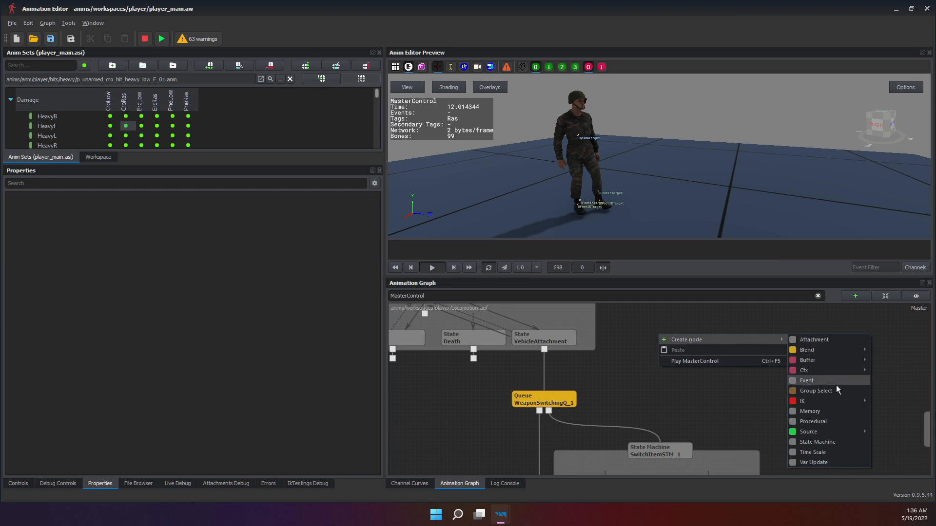
mouse_move(846, 350)
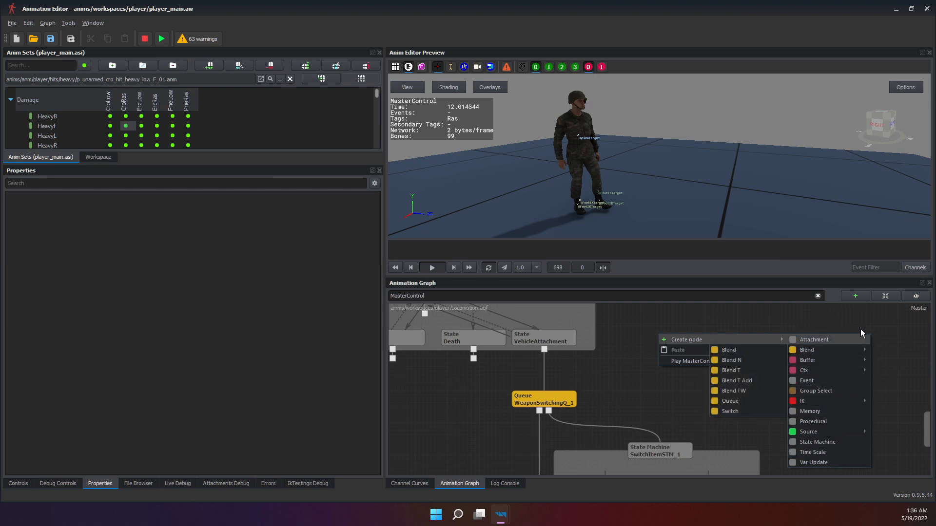
left_click(614, 384)
Add a Source node in an empty area of the Locomotion graph, away from the existing state machines.
middle_click_drag(633, 343, 720, 373)
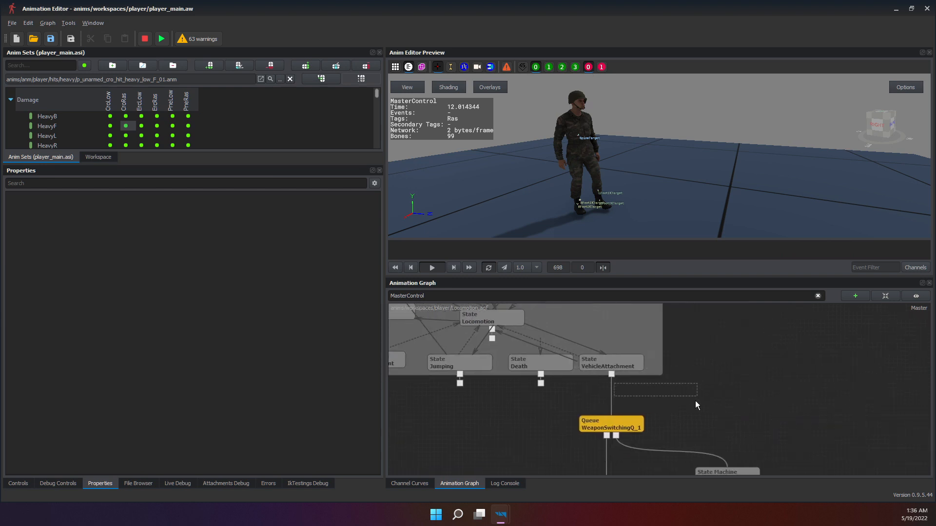
scroll(692, 397, "down", 5)
scroll(636, 363, "up", 2)
scroll(638, 362, "down", 3)
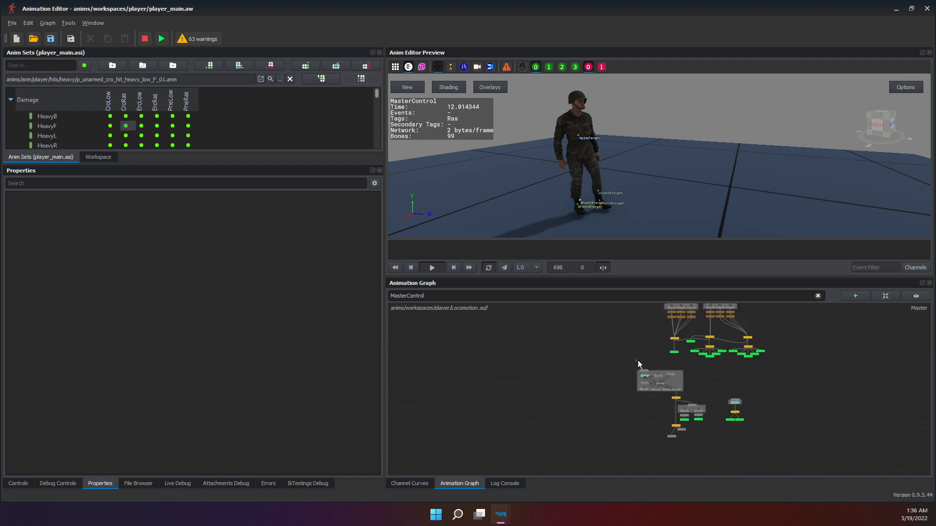
middle_click_drag(665, 348, 762, 338)
scroll(781, 375, "up", 6)
middle_click_drag(616, 410, 682, 377)
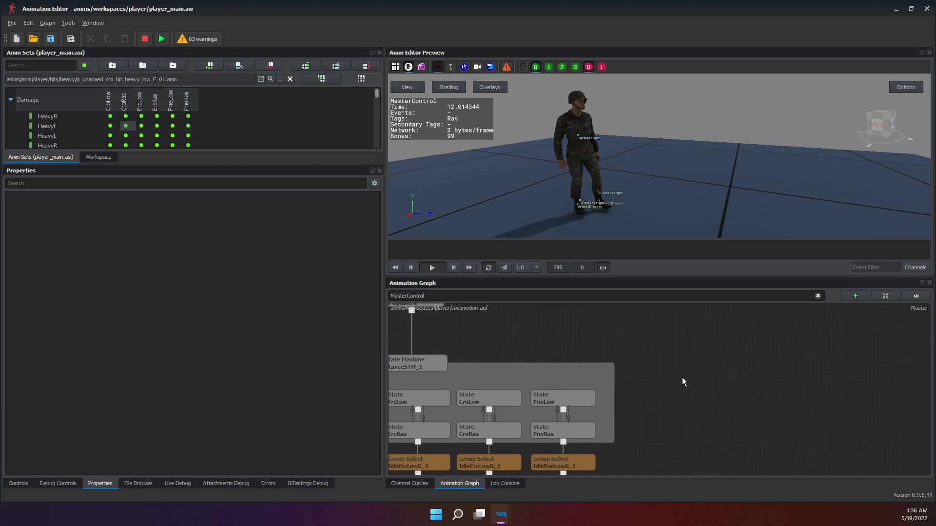
middle_click_drag(787, 352, 575, 390)
right_click(529, 380)
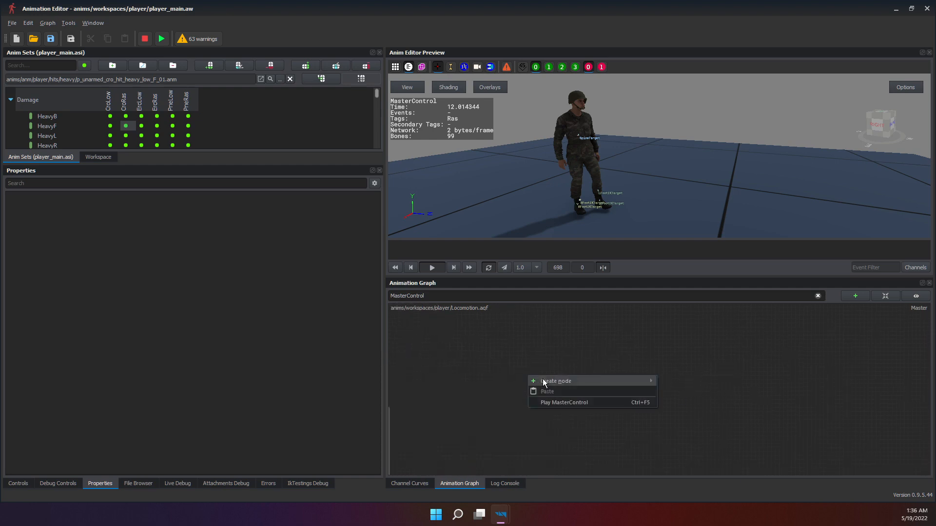
mouse_move(563, 381)
mouse_move(711, 473)
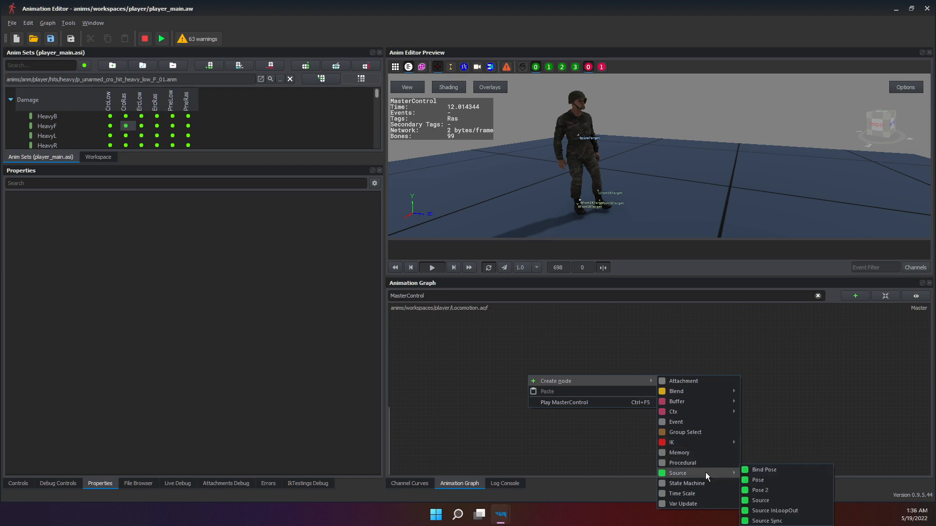
left_click(785, 501)
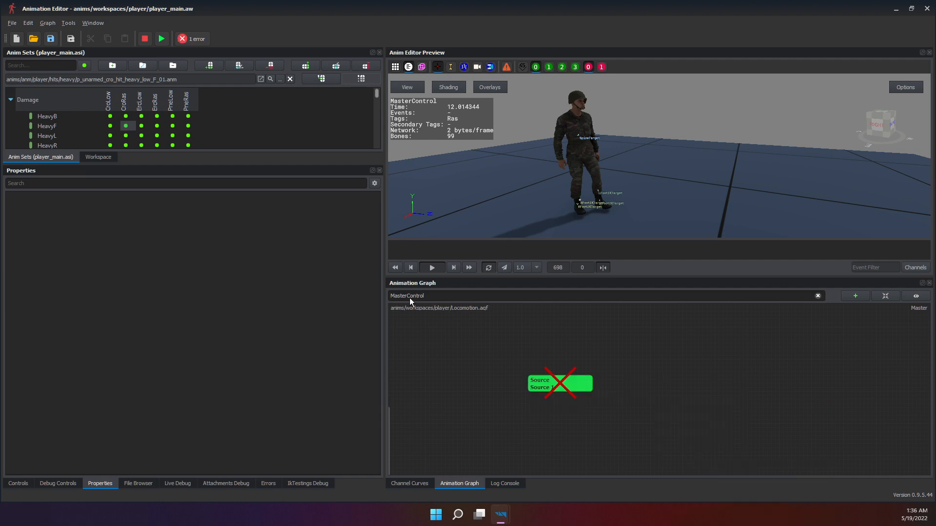
Assign Damage.PneRas.HeavyR as the animation source of the new Source node.
scroll(544, 393, "up", 3)
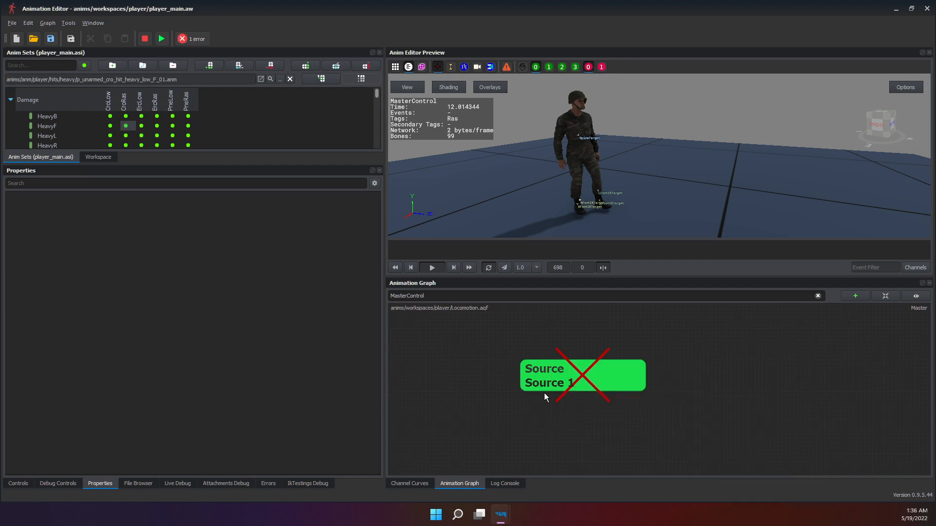
left_click(599, 375)
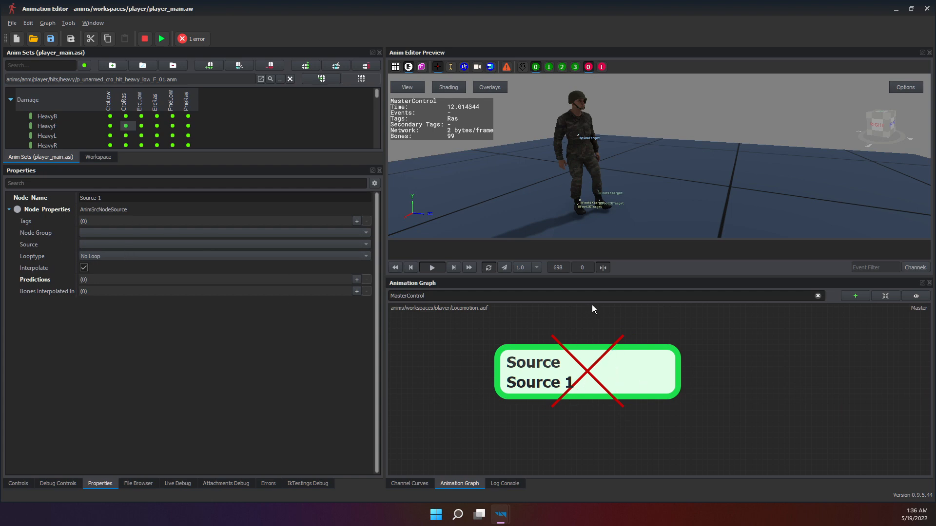
left_click(96, 245)
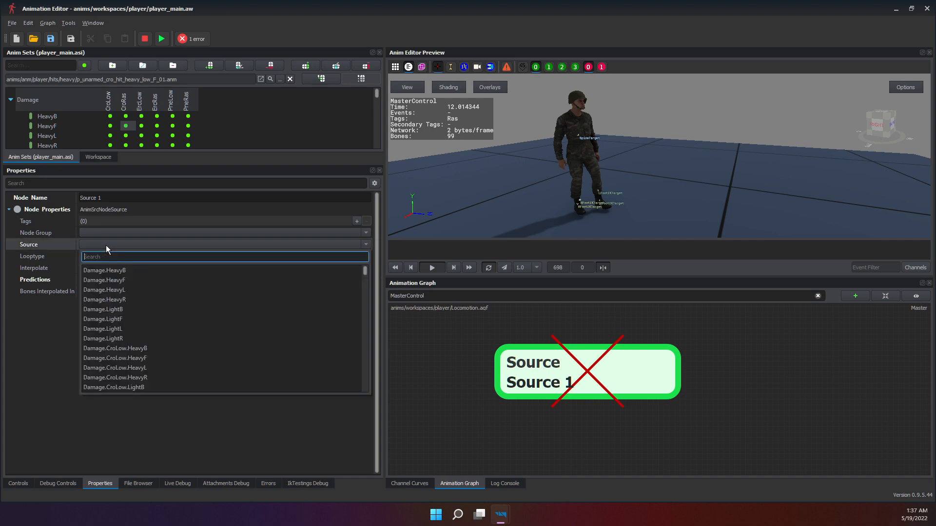
left_click(107, 245)
left_click(102, 247)
scroll(162, 317, "down", 11)
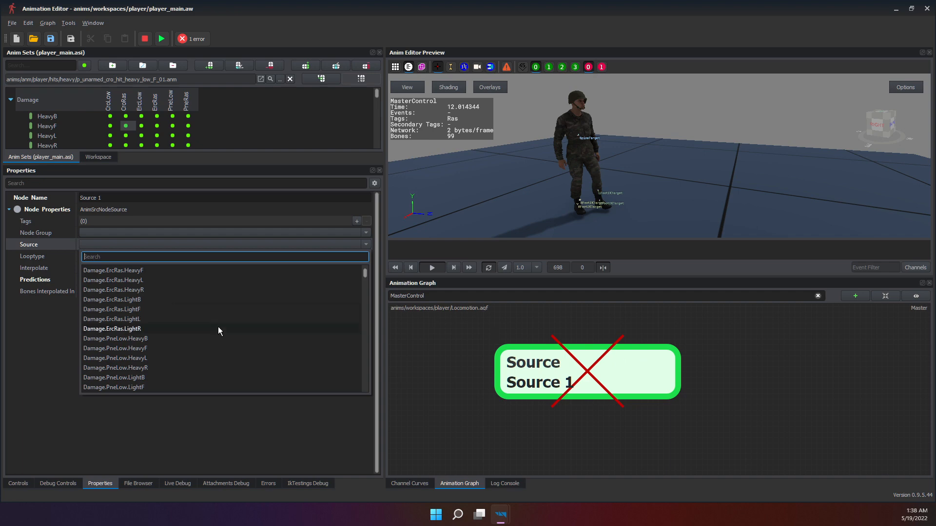
scroll(218, 327, "down", 4)
left_click(245, 334)
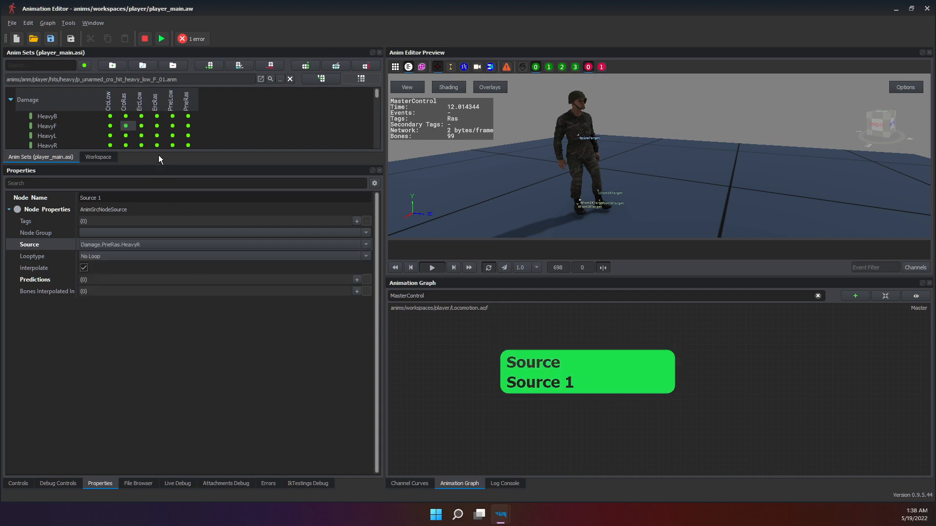
Preview the Damage group's HeavyL animation for ErcRas, and return to the new Source node's source setting.
mouse_move(157, 135)
left_mouse_down()
mouse_move(166, 142)
mouse_move(157, 135)
left_mouse_up()
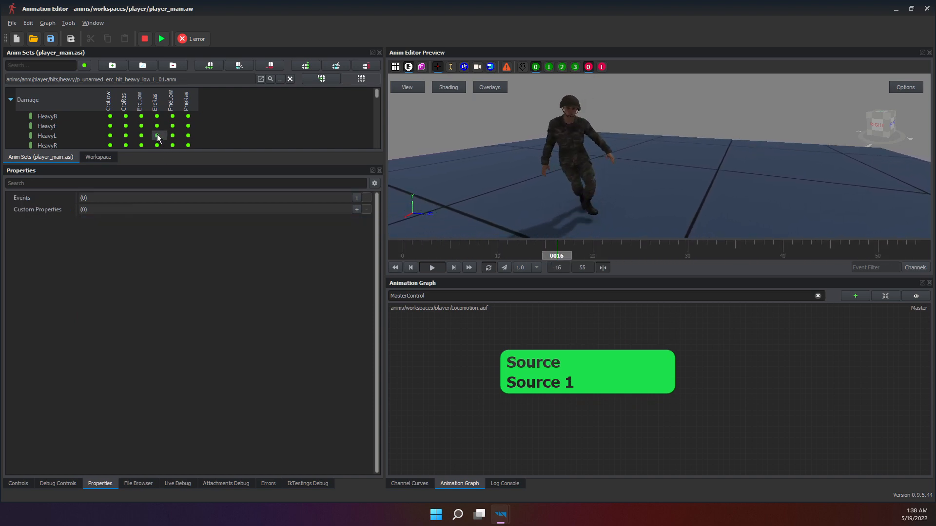
left_click(593, 373)
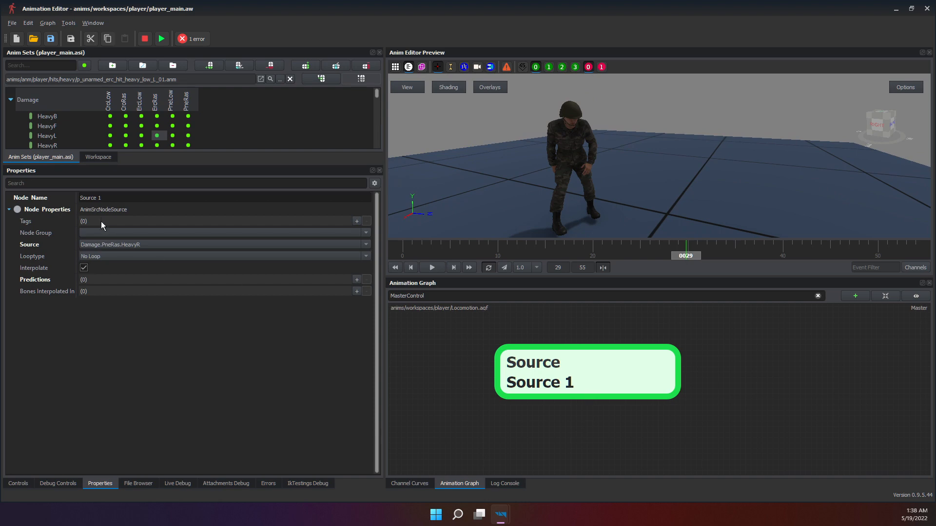
left_click(110, 241)
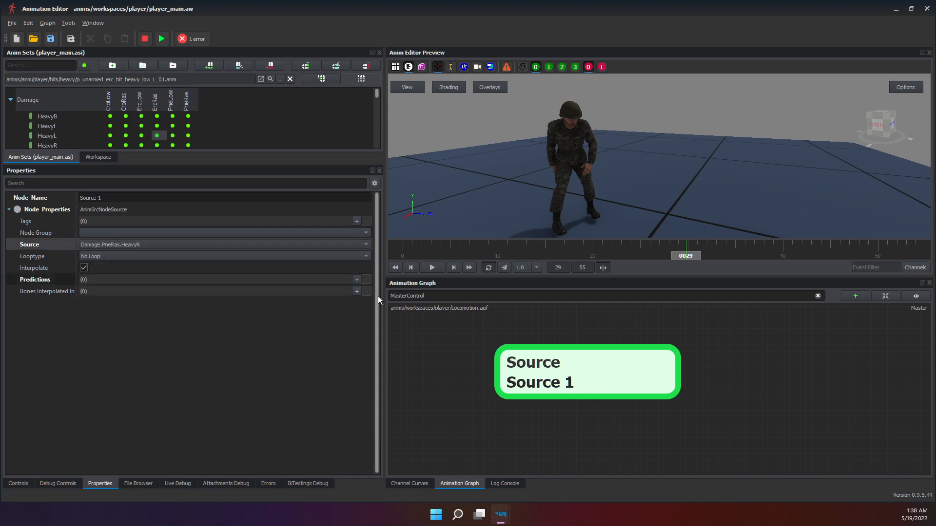
Play the new Source node in the preview, stop it, and replay it to examine its No Loop behaviour.
double_click(579, 358)
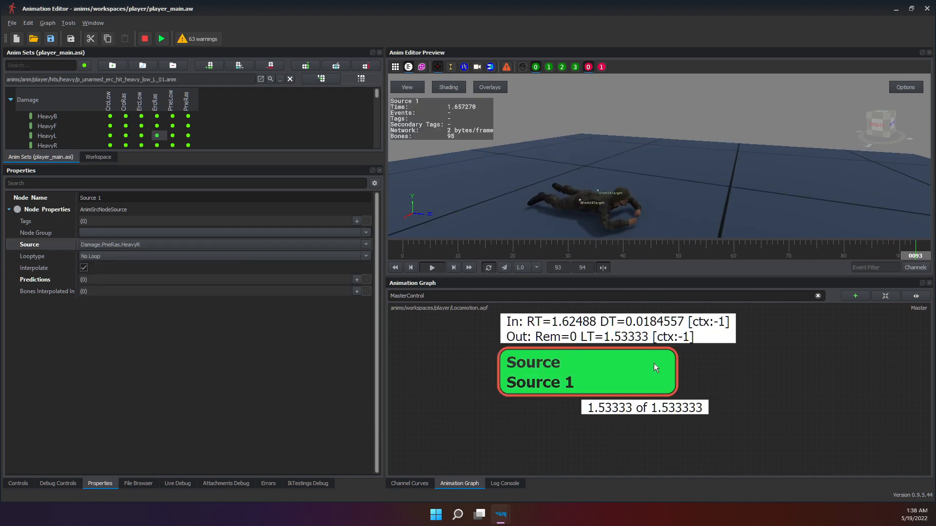
left_click(844, 402)
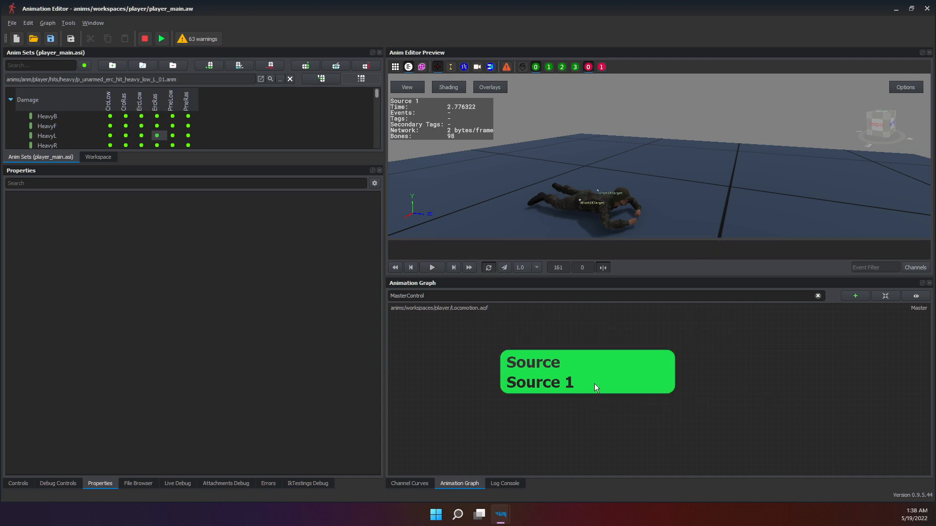
left_click(592, 371)
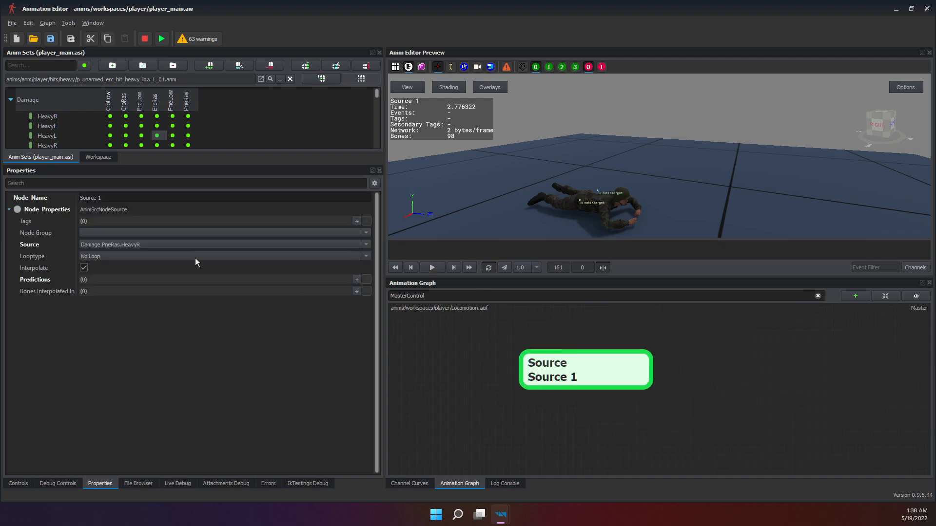
double_click(619, 370)
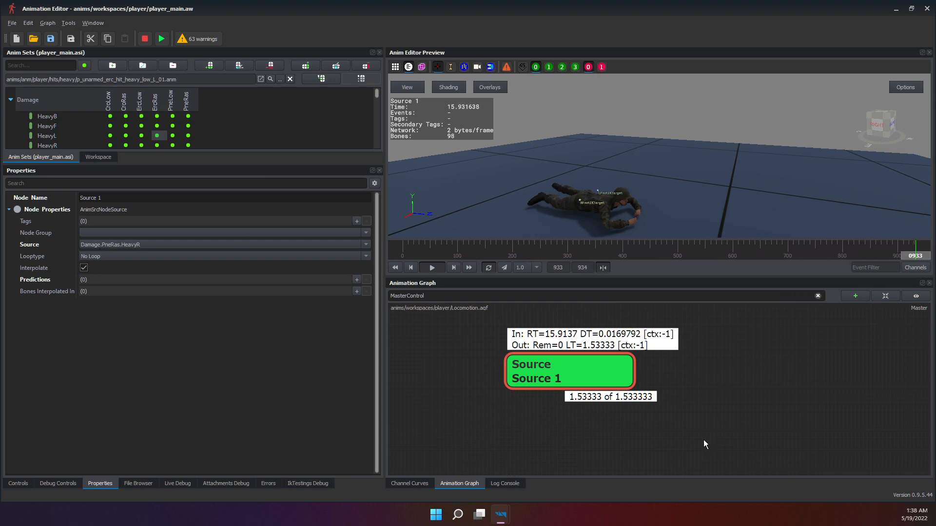
Set the new Source node's loop type to Loop.
left_click(121, 255)
left_click(530, 363)
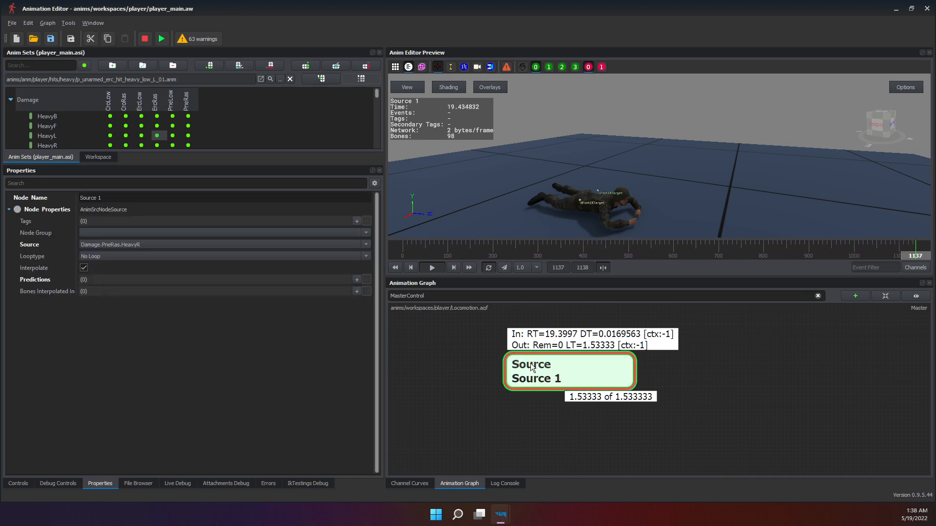
left_click(131, 255)
left_click(92, 262)
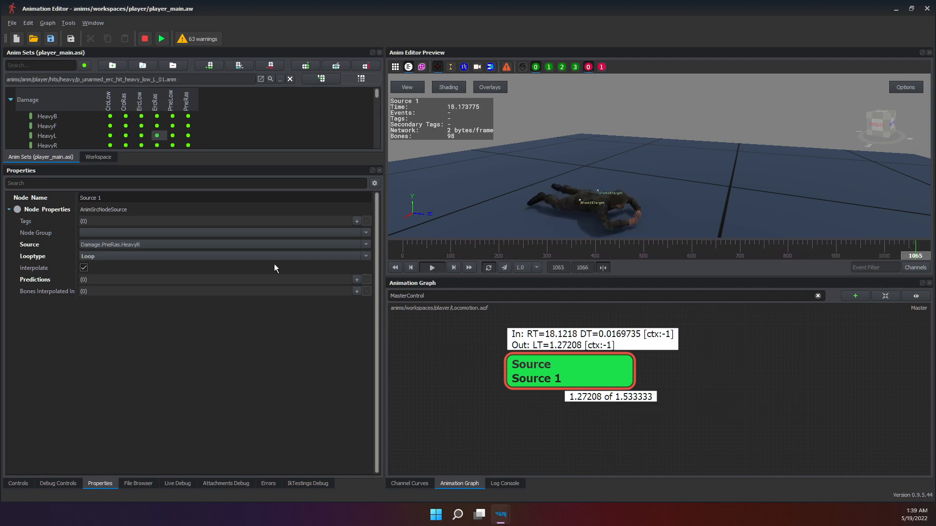
Turn interpolation off for the Source node to compare its playback, and switch it back on.
left_click(83, 268)
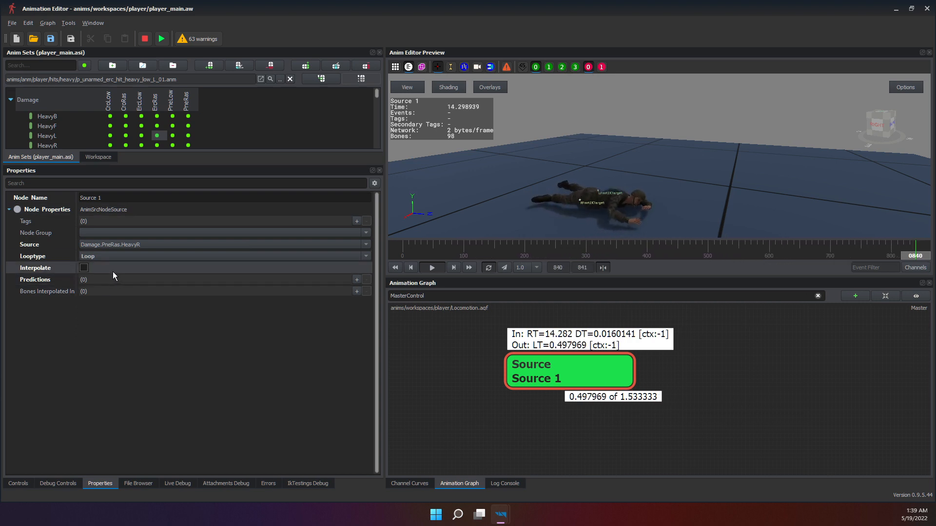
left_click(84, 268)
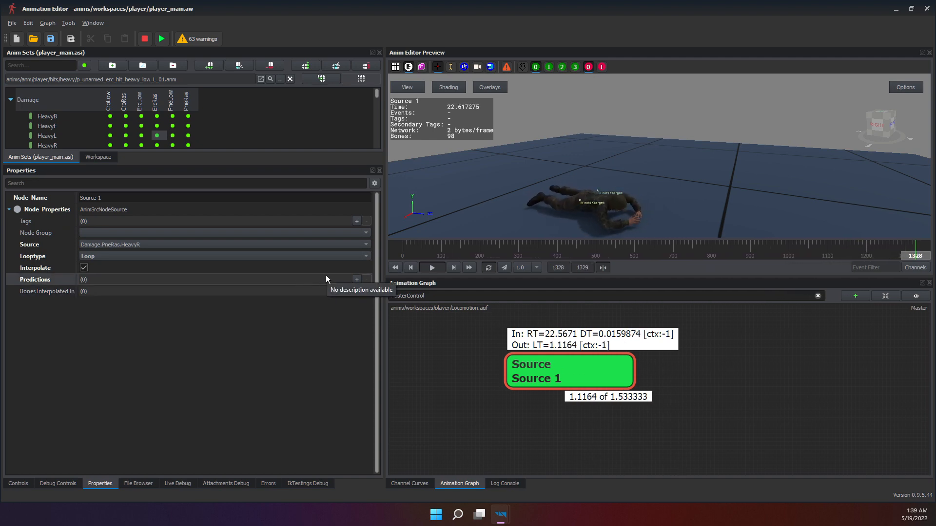
Trace the graph from the Source node down to the MasterControl state machine and play MasterControl in the preview.
scroll(565, 370, "down", 10)
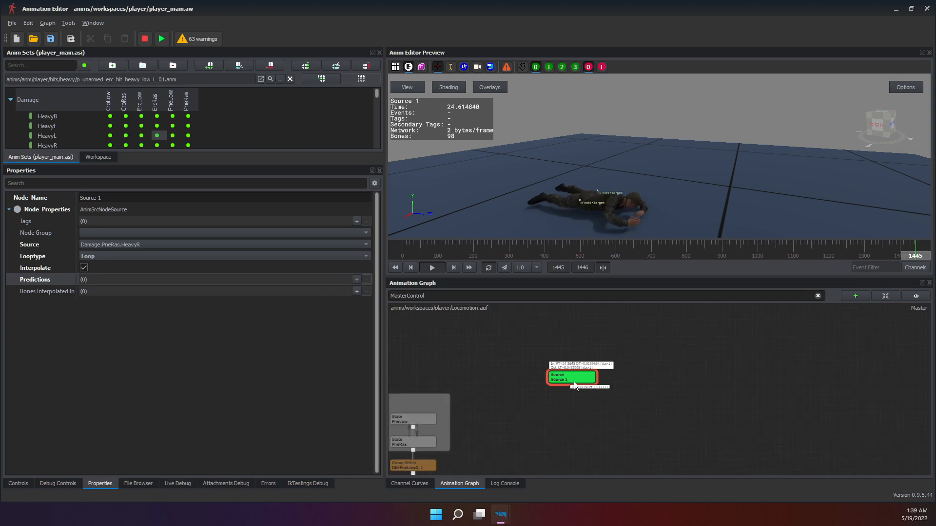
left_click(563, 393)
middle_click_drag(406, 337, 595, 337)
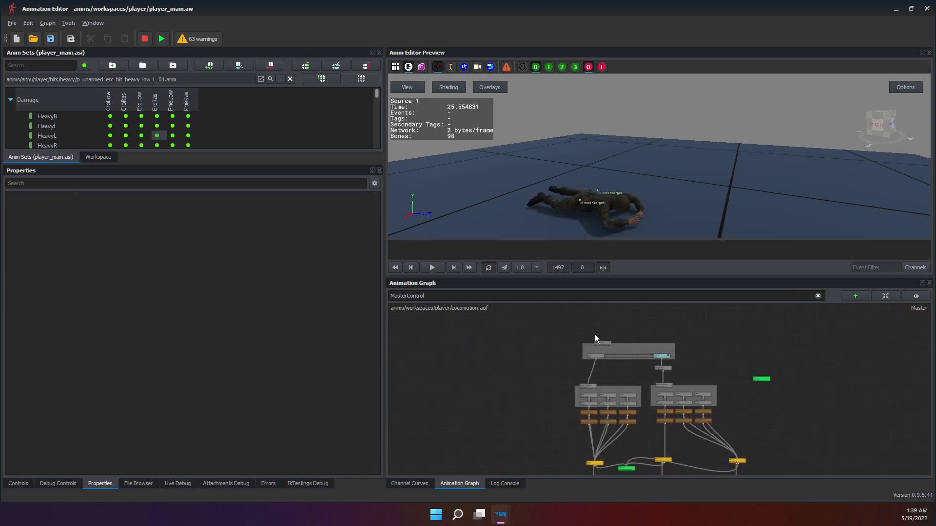
scroll(640, 378, "up", 3)
scroll(640, 378, "down", 2)
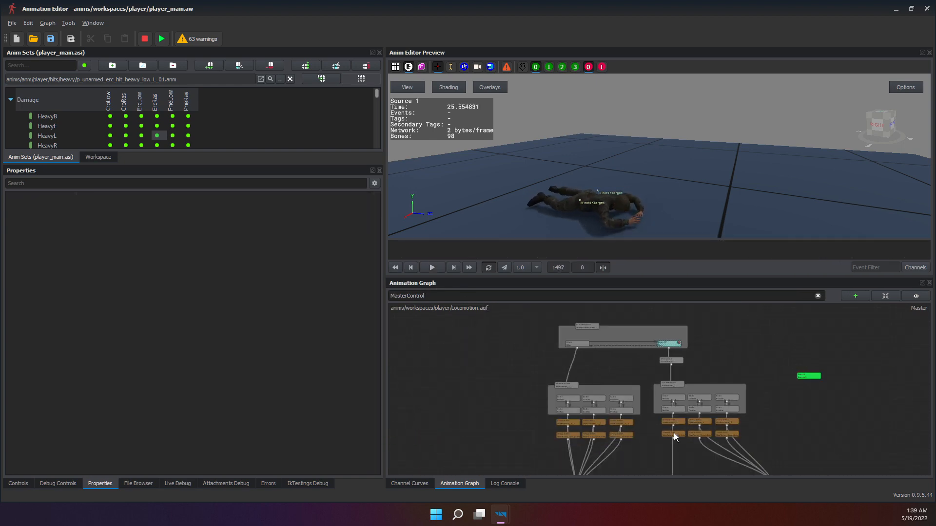
scroll(673, 433, "down", 3)
scroll(714, 367, "up", 2)
middle_click_drag(714, 422, 736, 364)
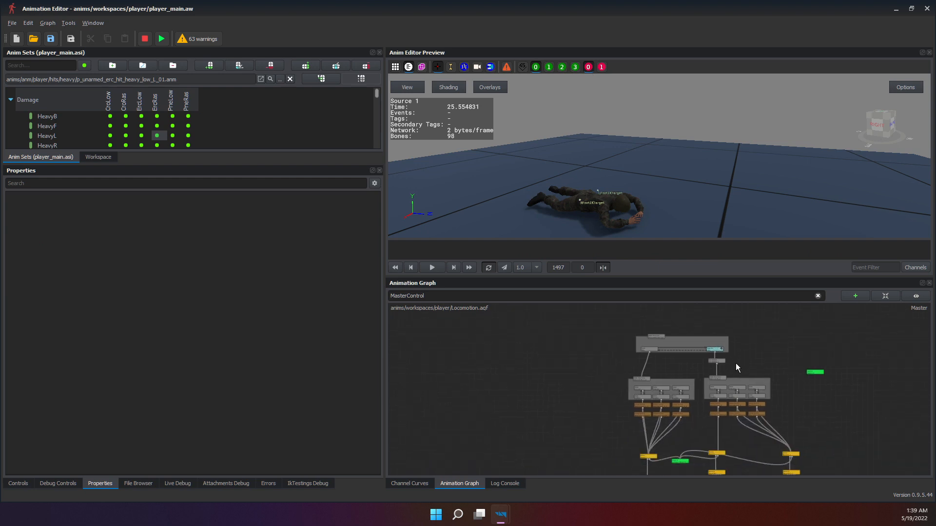
scroll(740, 430, "up", 2)
middle_click_drag(740, 430, 724, 330)
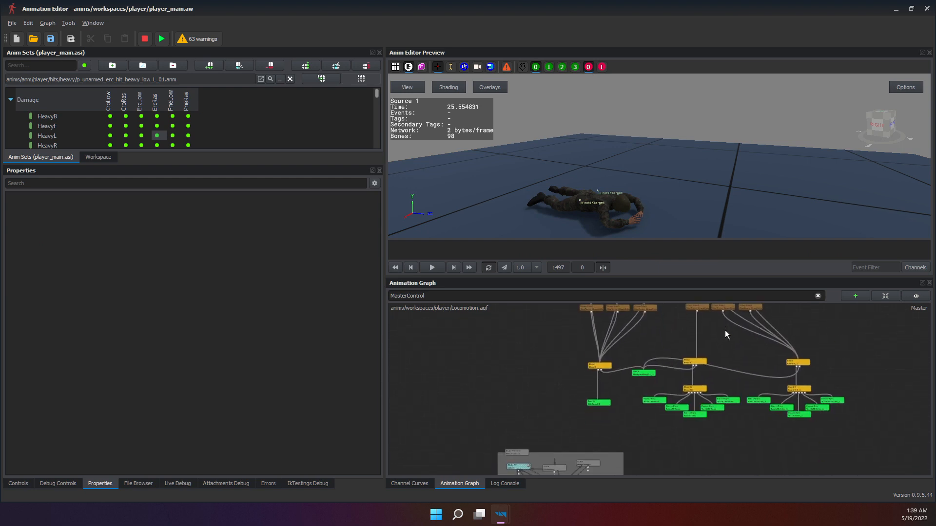
scroll(633, 417, "up", 2)
middle_click_drag(634, 417, 672, 335)
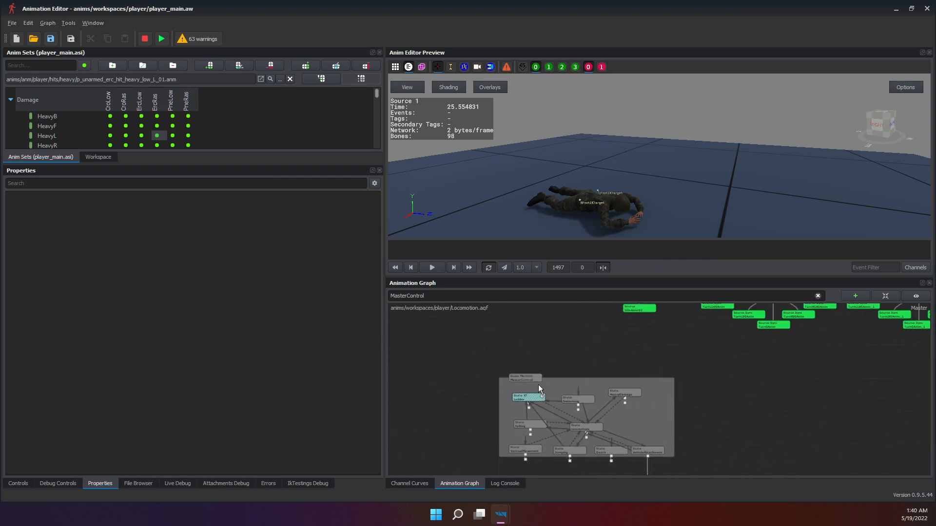
left_click(524, 379)
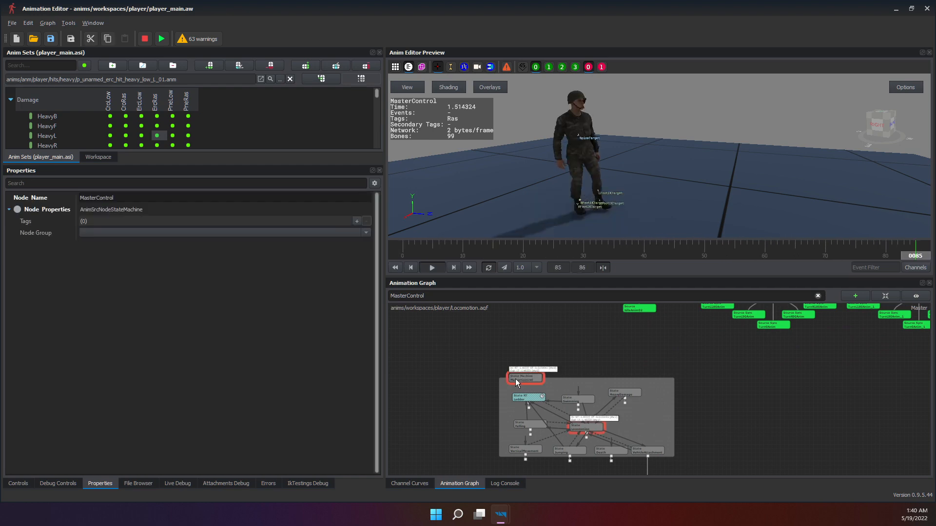
Return to the unconnected Source node and select it to show its properties.
scroll(710, 406, "down", 5)
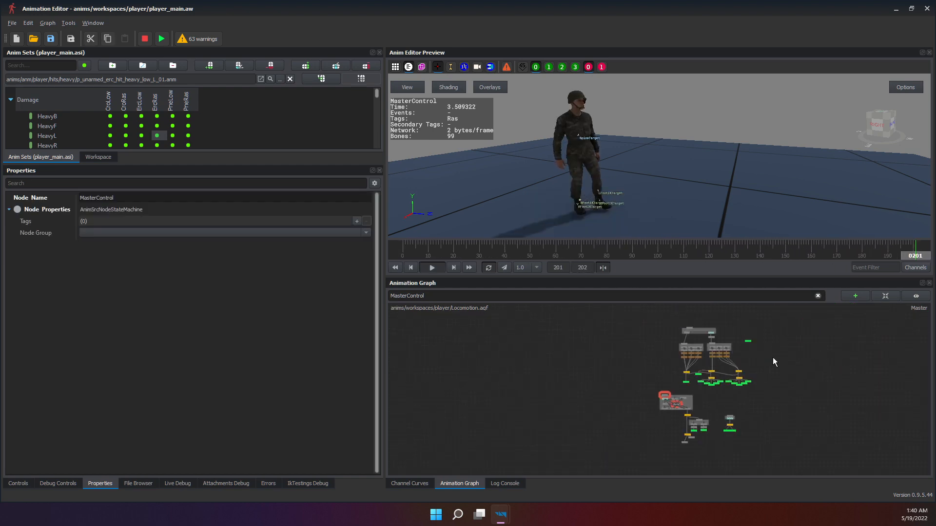
middle_click_drag(752, 337, 709, 379)
scroll(709, 380, "up", 8)
middle_click_drag(660, 442, 645, 389)
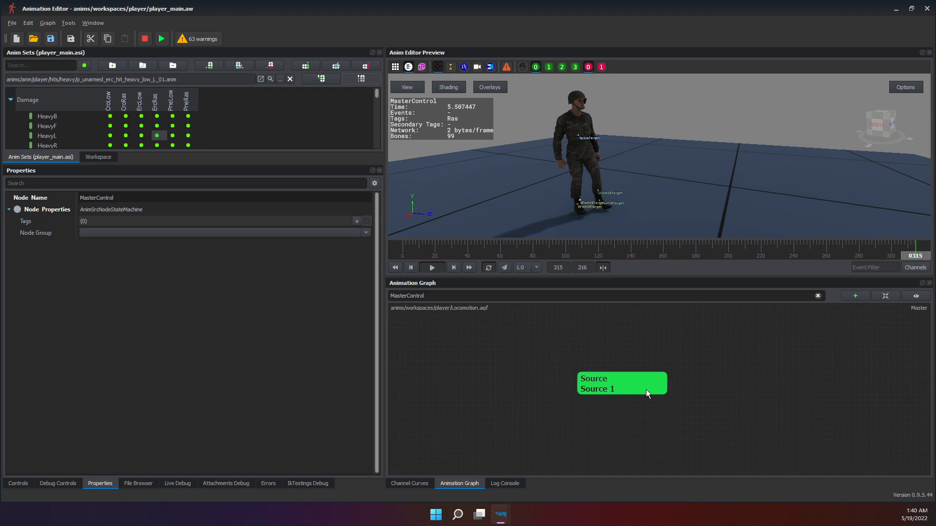
left_click(645, 390)
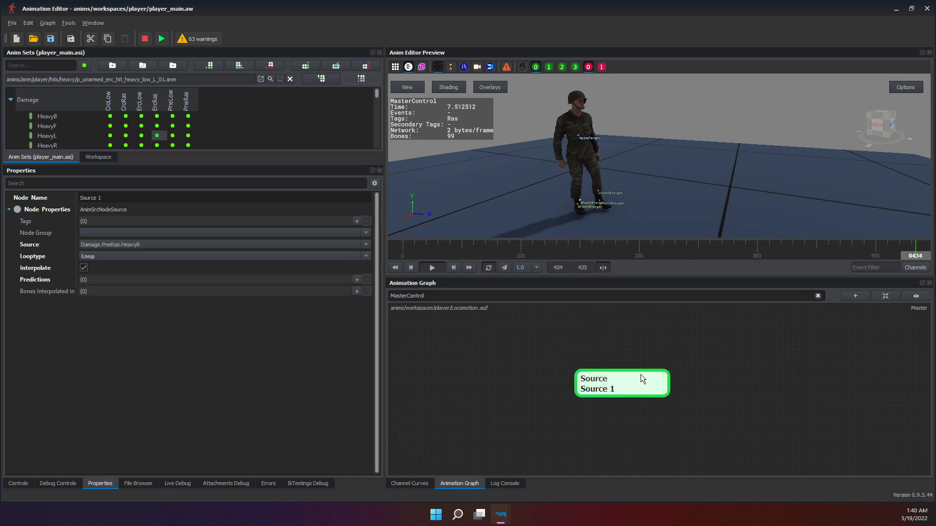
Examine the Source 1 node's properties and browse the animations offered for its Source and Node Group settings.
left_click(629, 429)
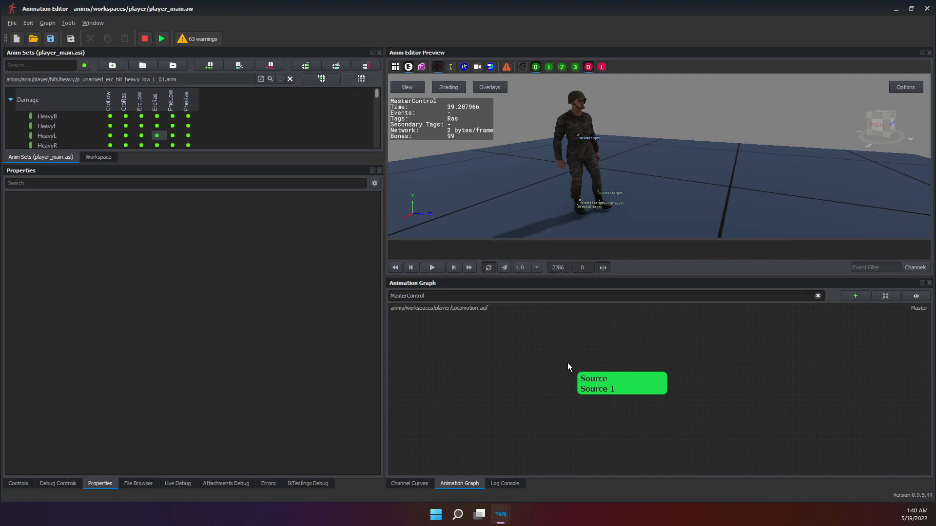
left_click(623, 389)
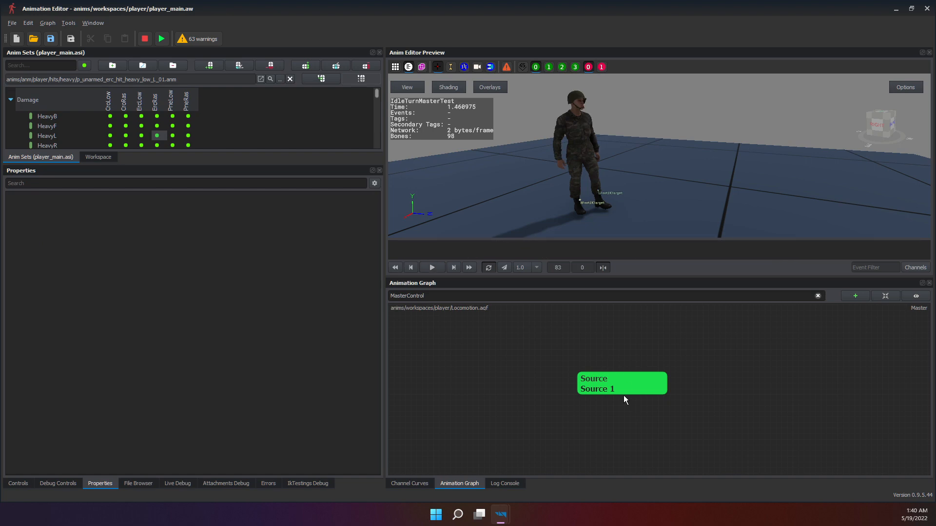
left_click(604, 384)
left_click(101, 244)
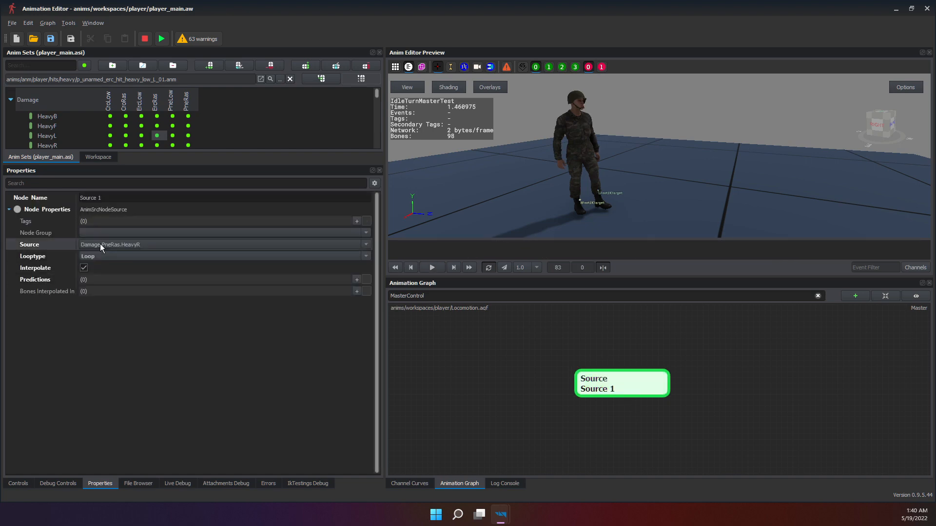
left_click(101, 244)
left_click(185, 244)
left_click(346, 250)
left_click(343, 245)
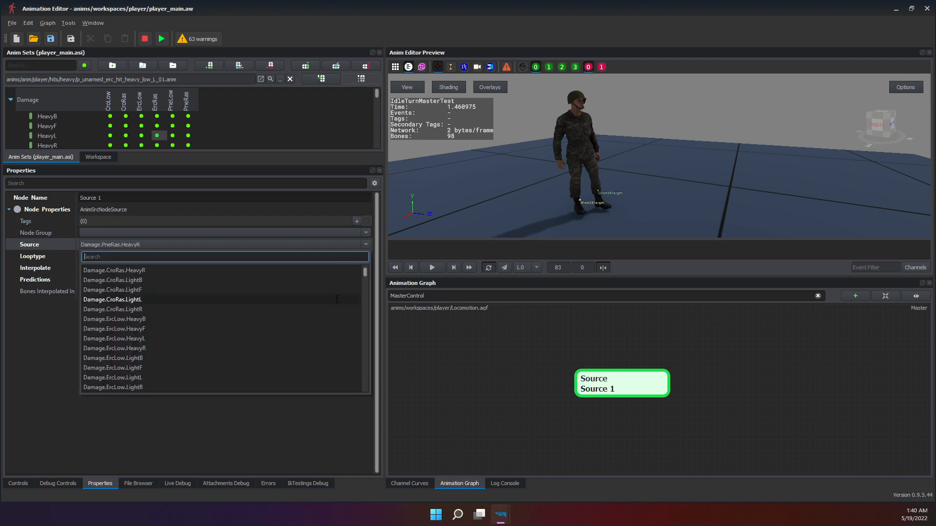
left_click(138, 232)
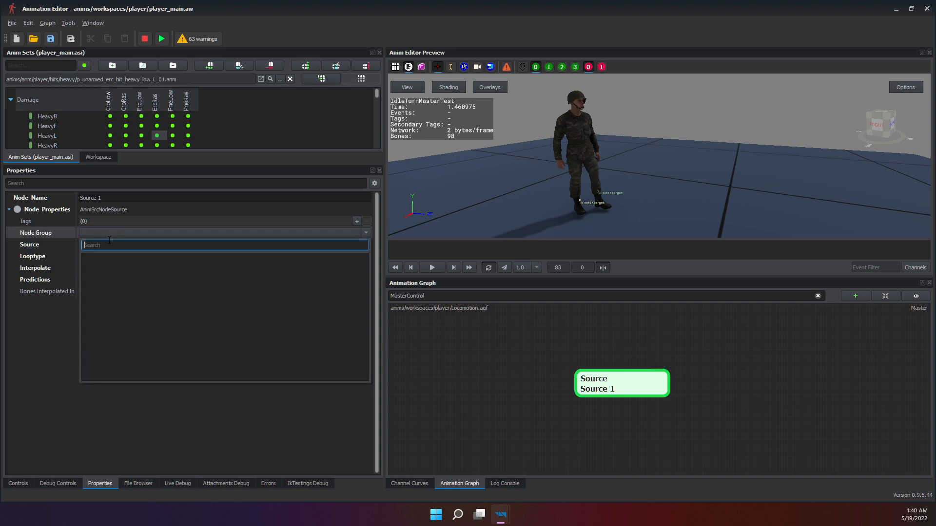
left_click(116, 243)
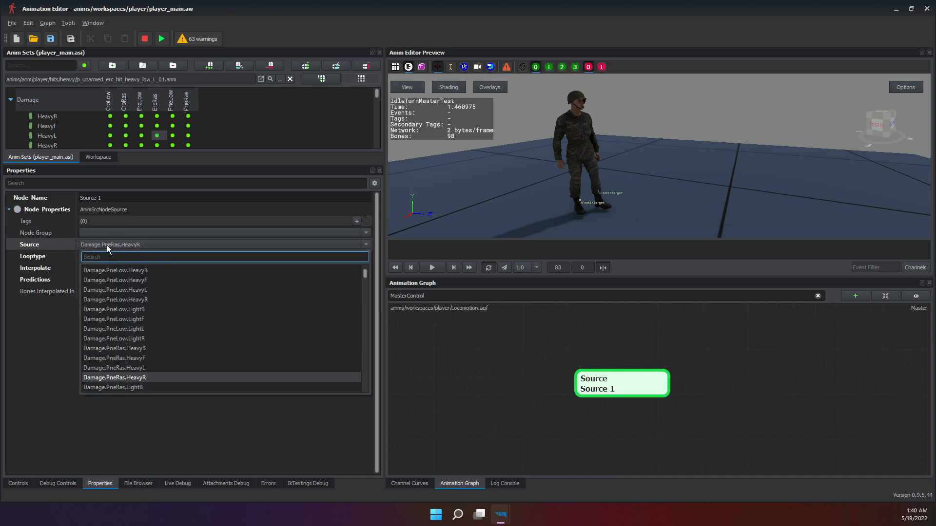
Create a second Source node in the MasterControl graph near Source 1.
left_click(505, 349)
right_click(505, 371)
mouse_move(552, 379)
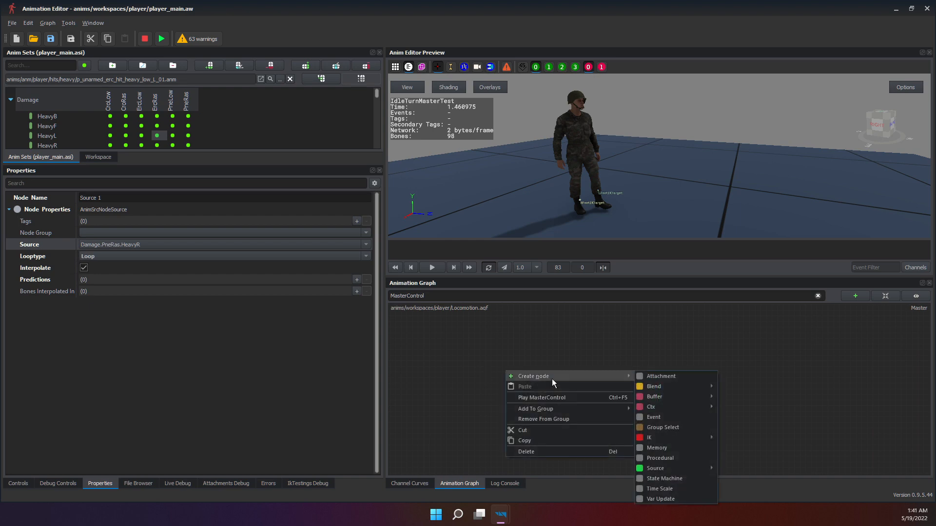
mouse_move(678, 465)
left_click(748, 499)
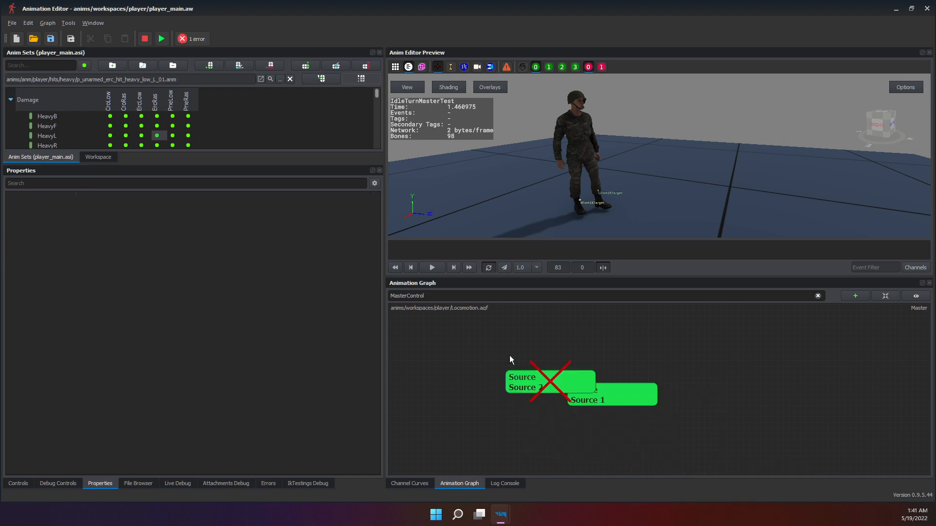
Move the Source 2 node away from Source 1 and delete it from the graph.
left_click(510, 379)
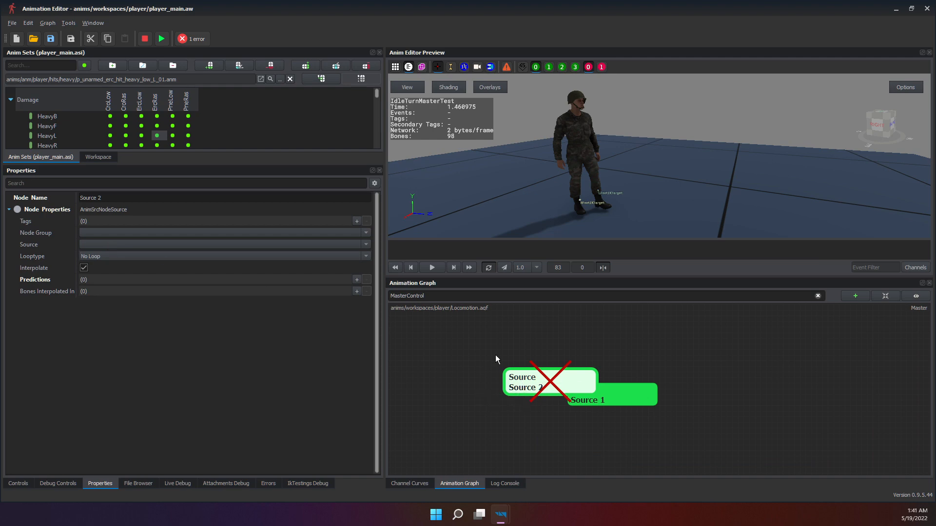
left_click_drag(583, 378, 466, 380)
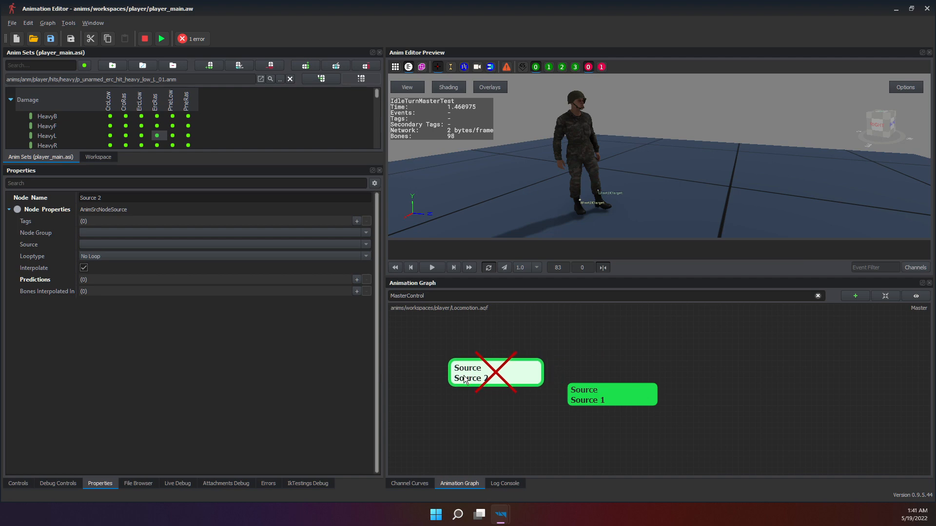
right_click(471, 372)
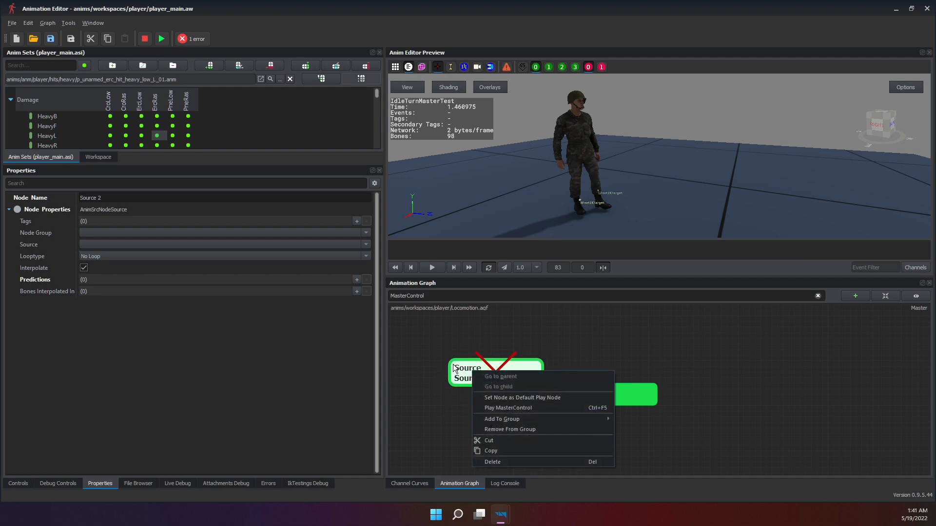
left_click(507, 462)
Examine the Predictions and Bones Interpolated settings of the Source 1 node.
left_click(626, 405)
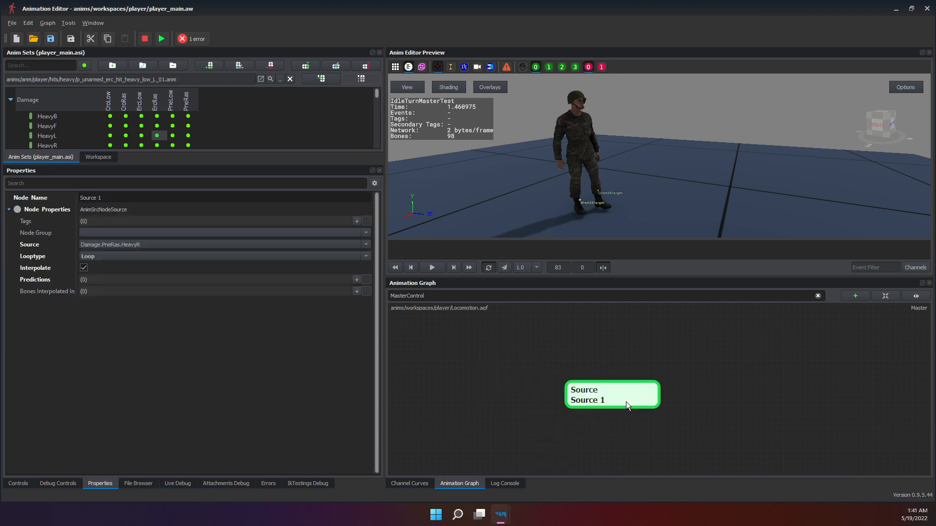
left_click(195, 349)
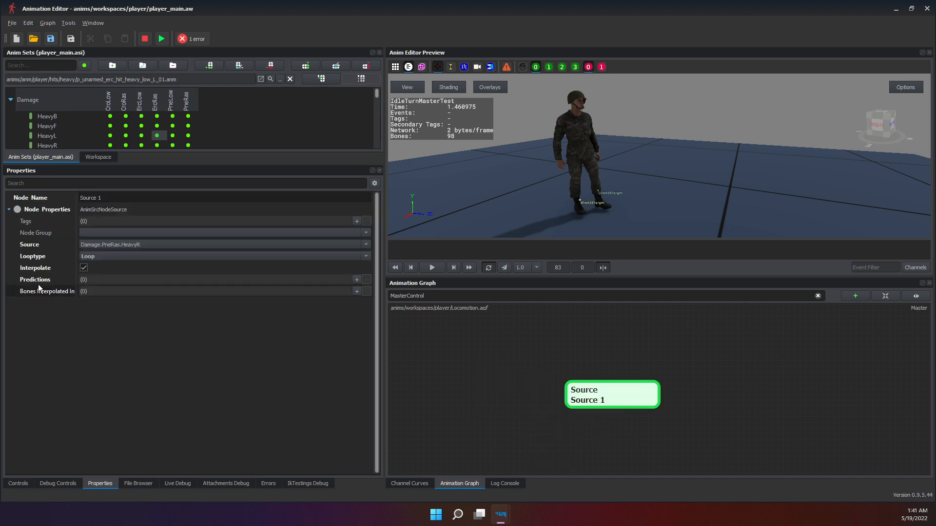
left_click(36, 282)
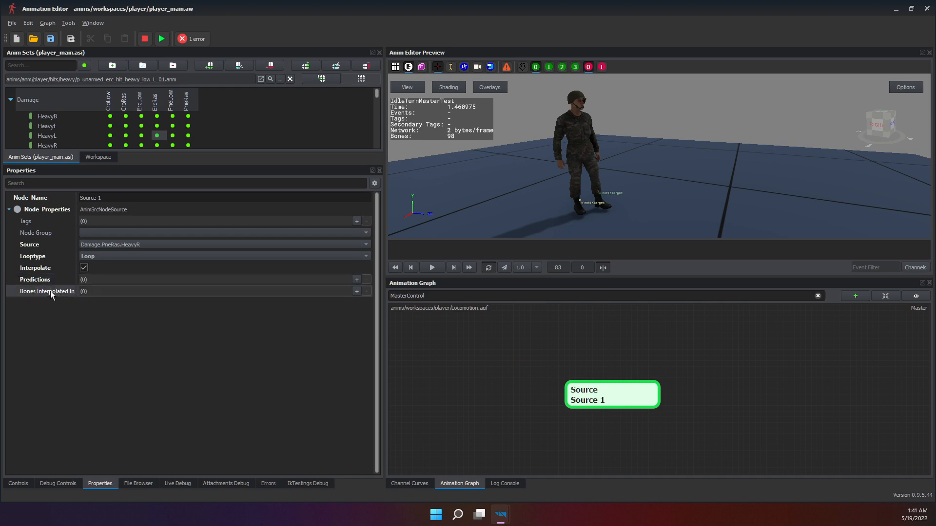
left_click(50, 291)
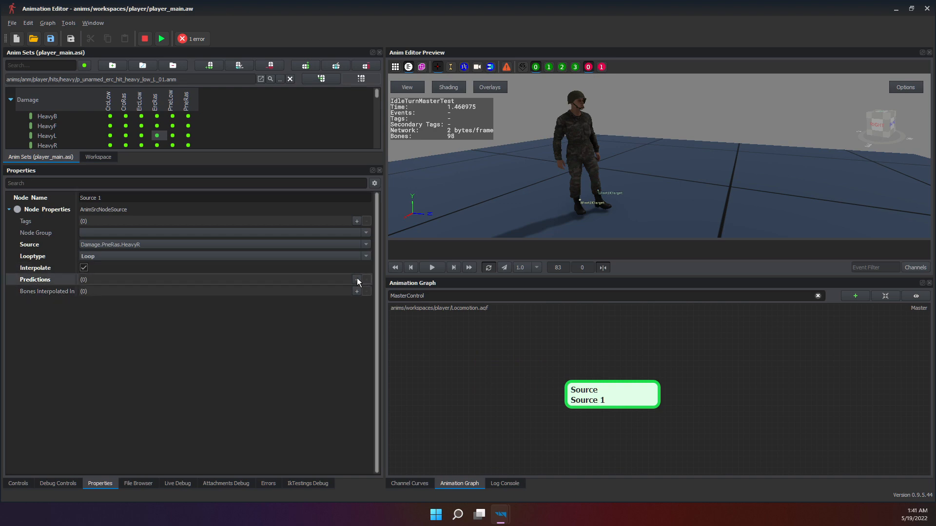
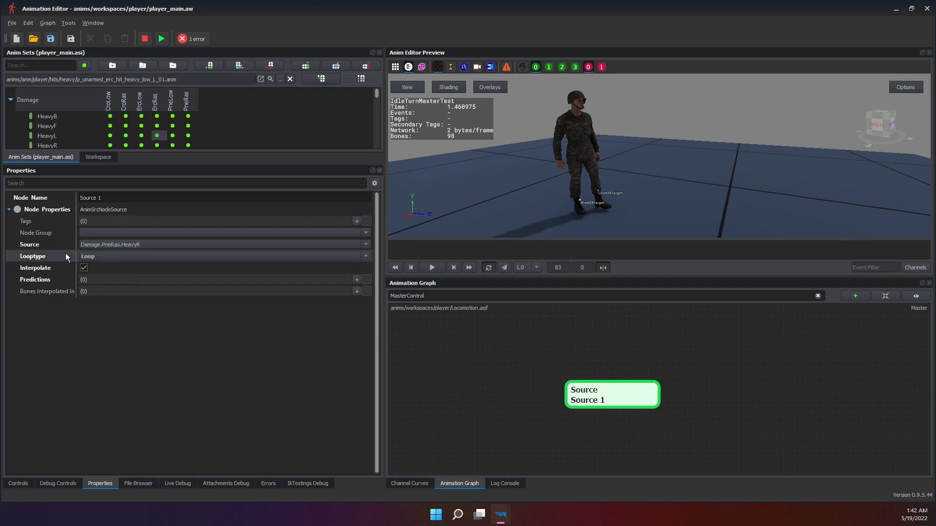
Set the Source 1 node's source to the Jumping.IdleL JumpBackIn animation, filtering by "jump", and play the node in the preview.
left_click(108, 244)
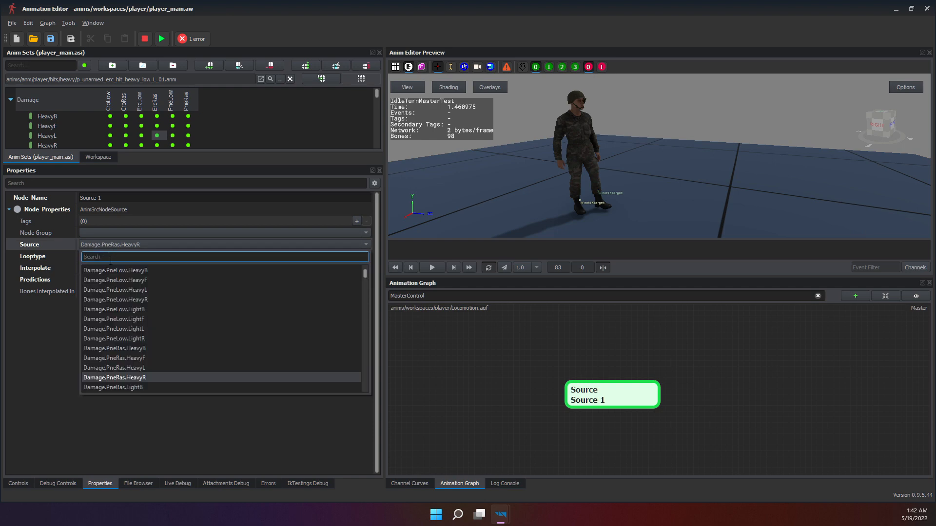
type("jump")
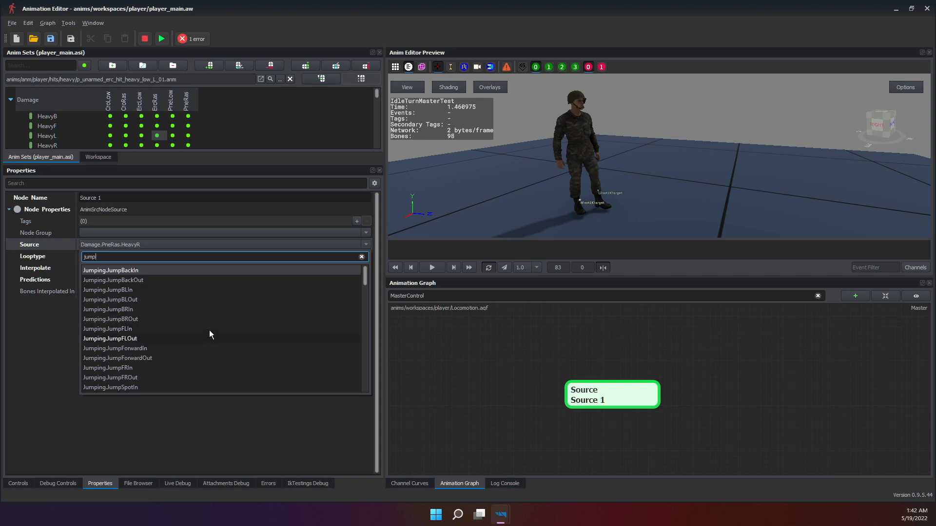
scroll(211, 324, "down", 3)
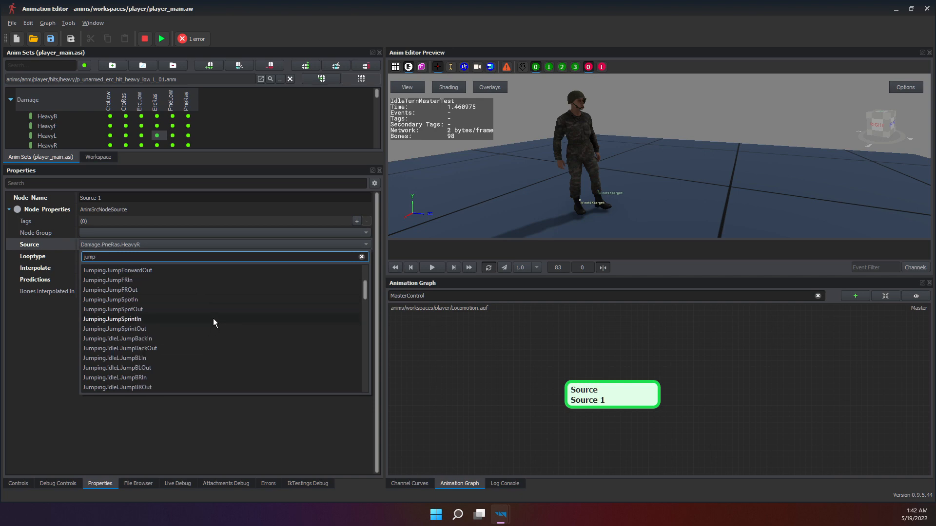
left_click(188, 340)
double_click(577, 389)
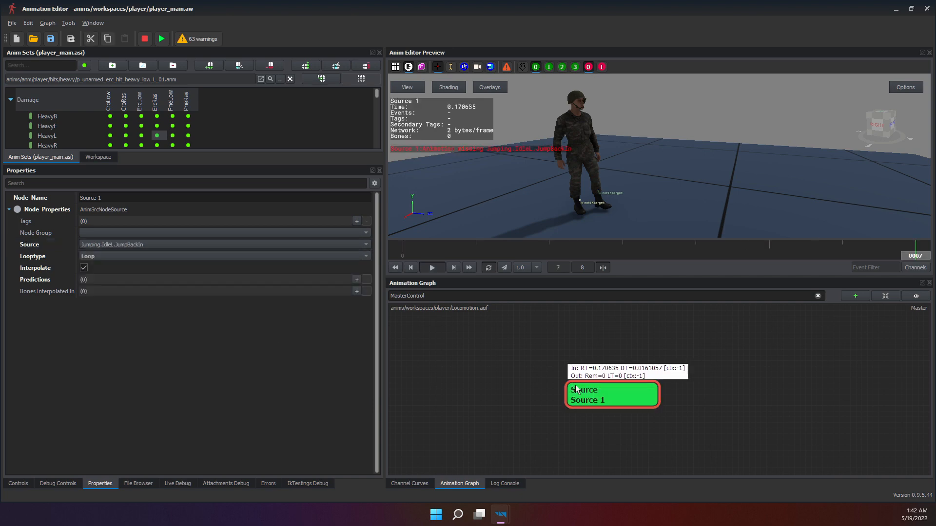
left_click(566, 354)
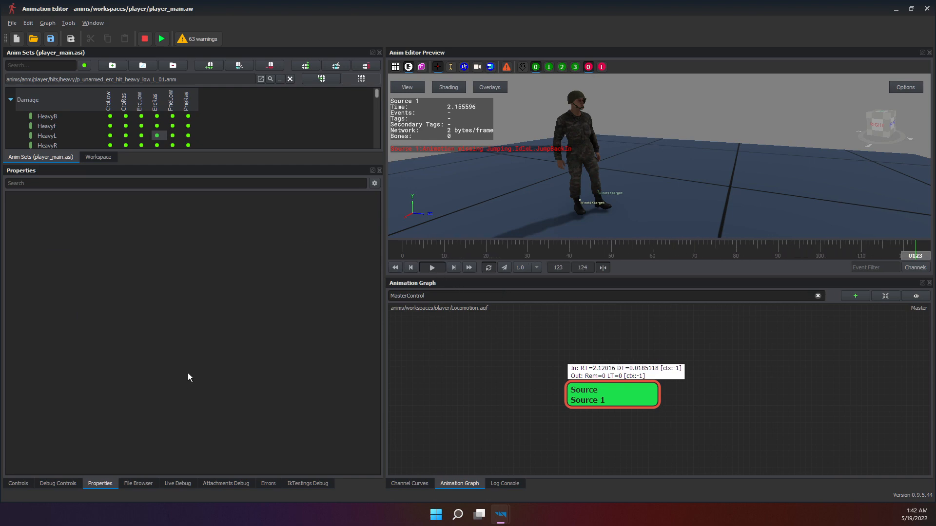
Browse the workspace's animation instances and make player_main_1h.asi the active instance.
left_click(109, 158)
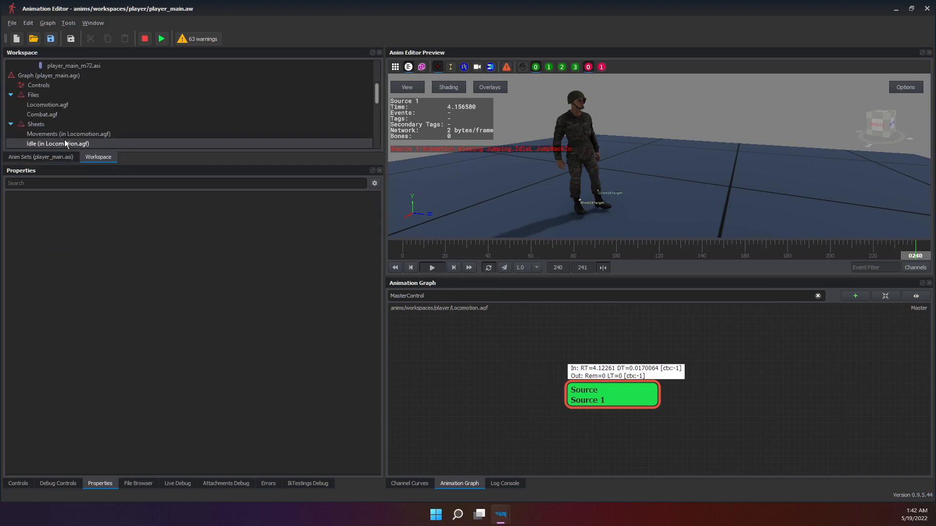
scroll(67, 129, "down", 2)
scroll(81, 104, "up", 3)
scroll(92, 104, "up", 3)
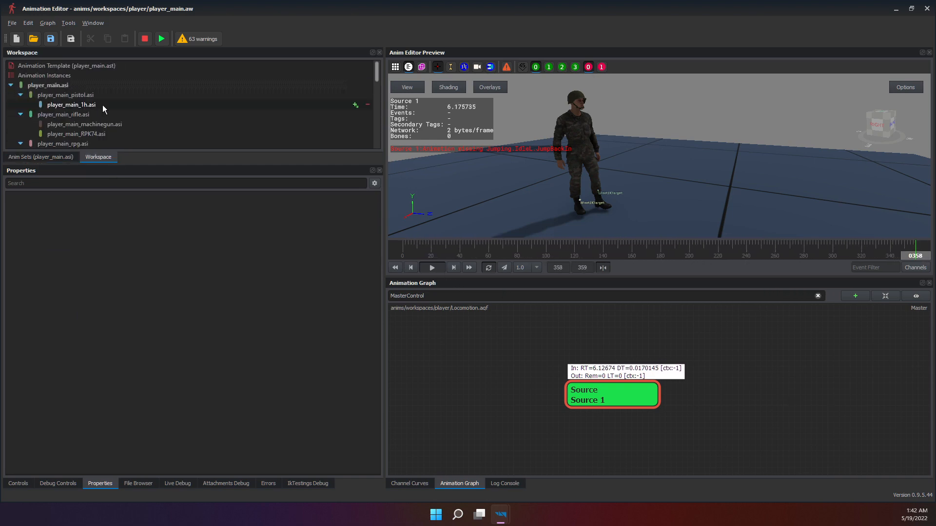
left_click(112, 95)
left_click(100, 105)
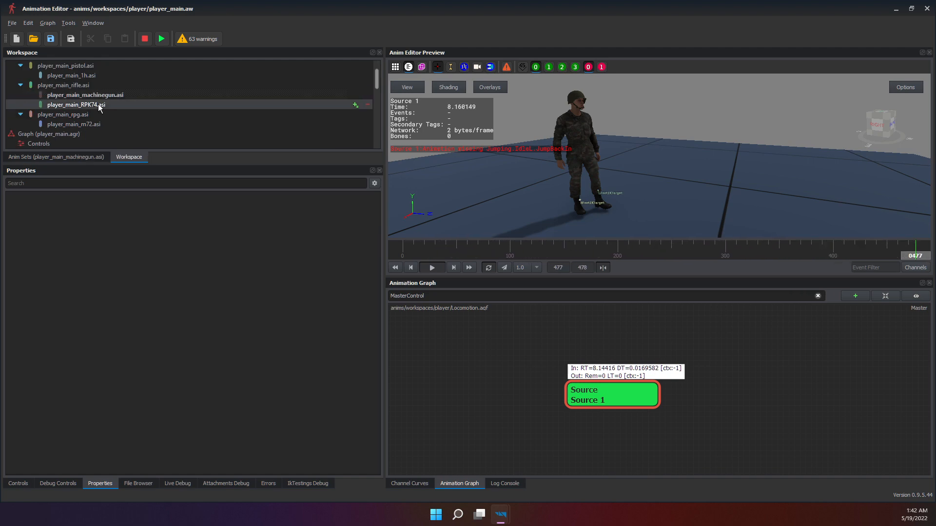
left_click(94, 115)
left_click(92, 124)
scroll(95, 117, "up", 1)
left_click(92, 104)
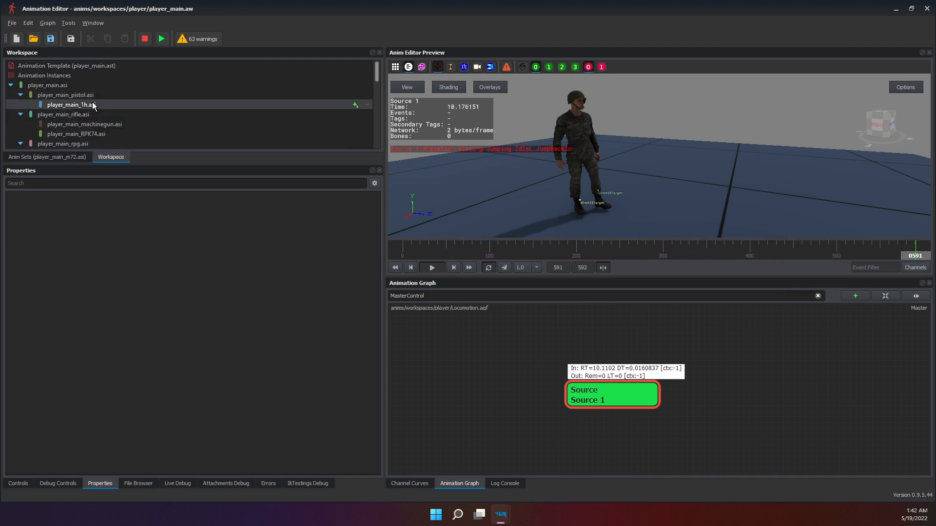
left_click(561, 385)
left_click(113, 246)
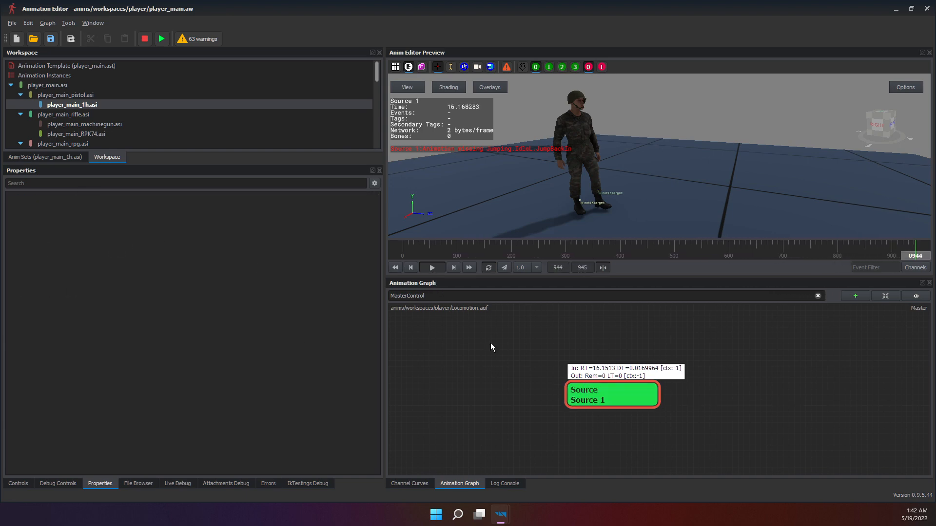
Show the anim sets of player_main_1h.asi in an enlarged area and filter them by "jump".
left_click(50, 162)
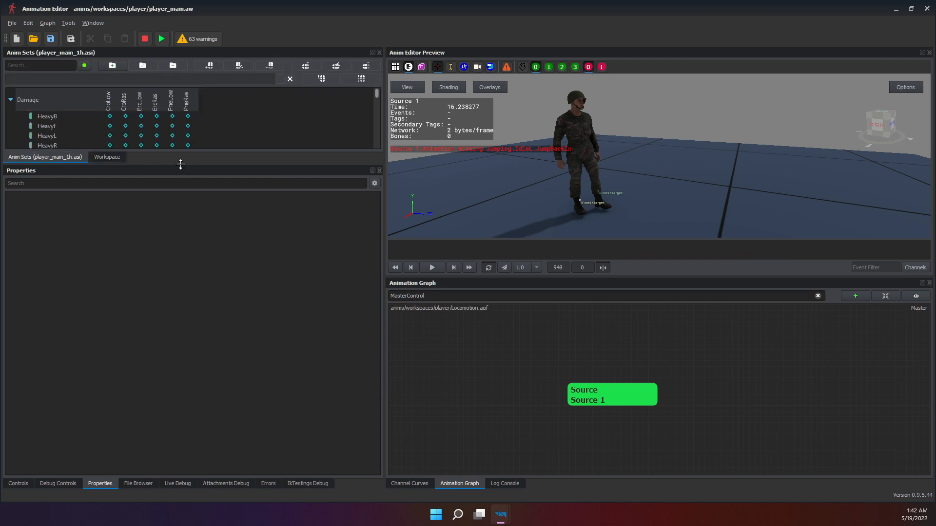
left_click_drag(180, 164, 199, 349)
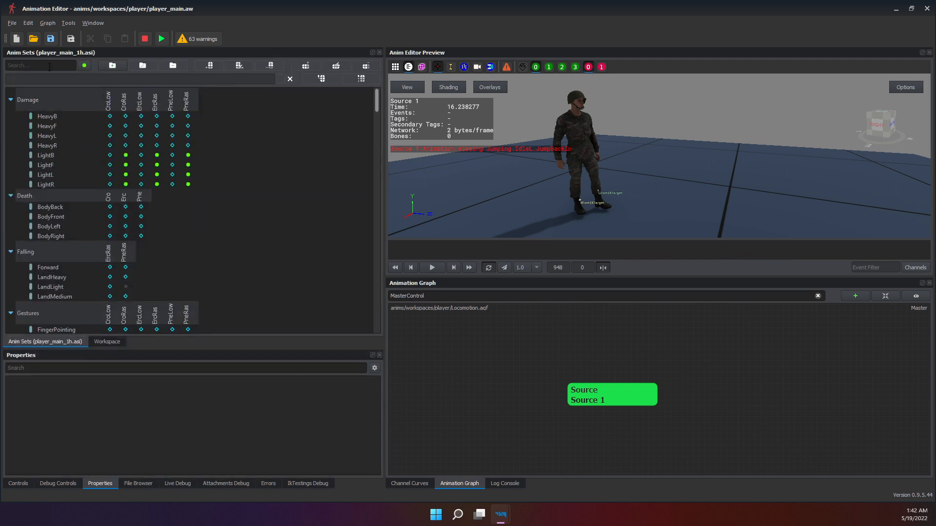
left_click(67, 65)
type("jum")
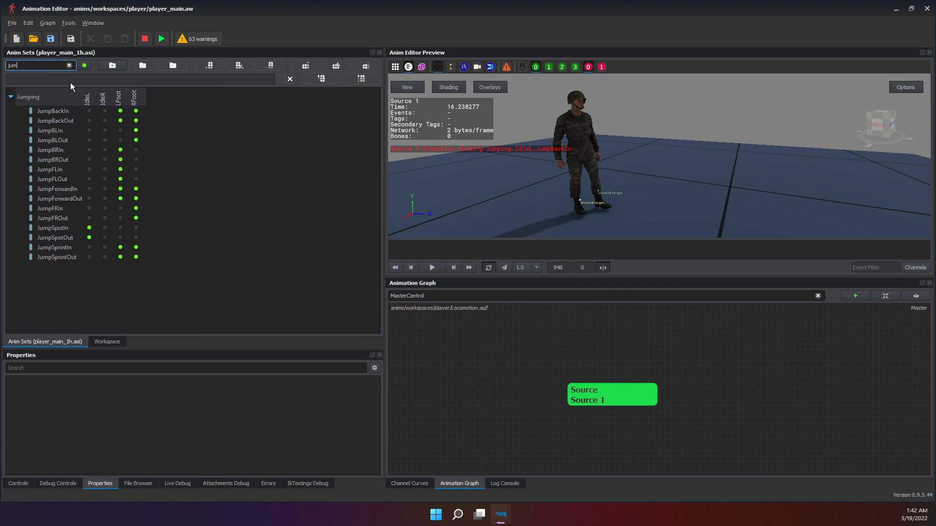
type("p")
Preview several assigned jump animations, including the RFoot JumpBackIn, JumpForwardIn and JumpFRIn and the IdleL JumpSpotOut.
left_click(120, 160)
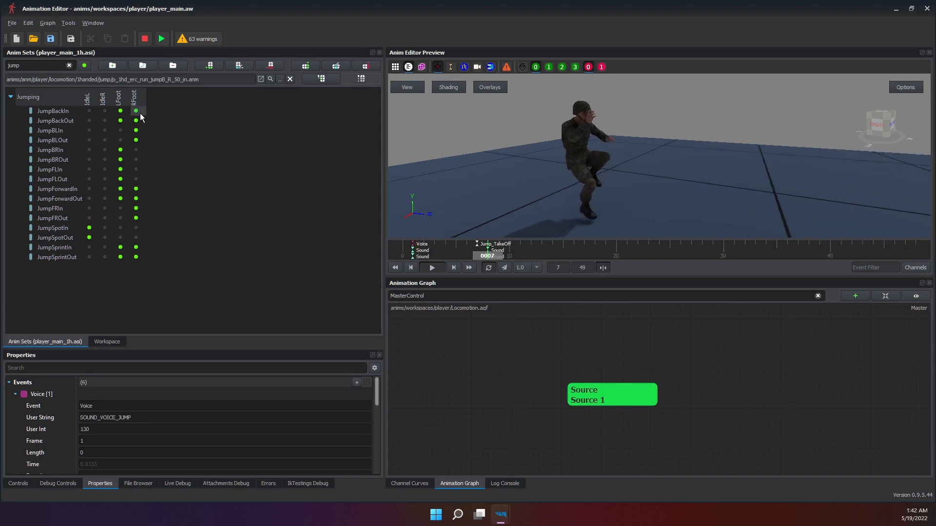
left_click(136, 188)
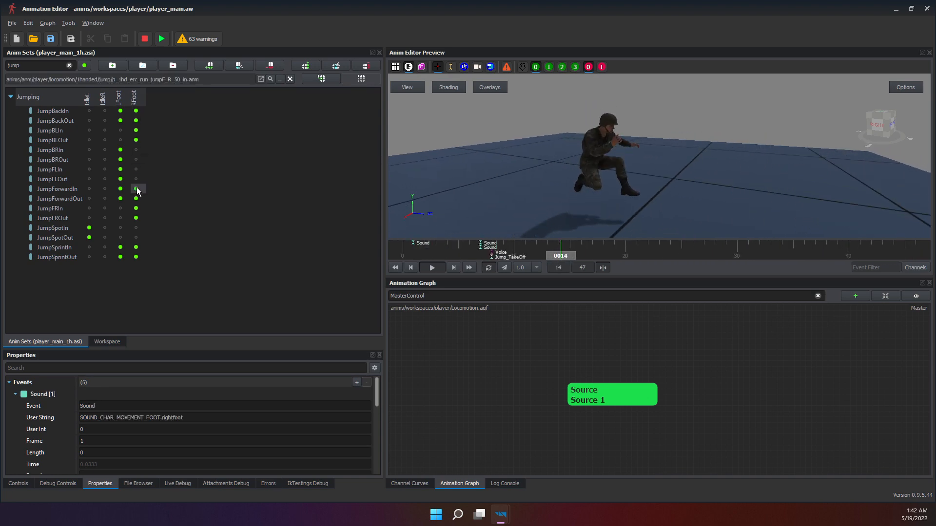
left_click(90, 229)
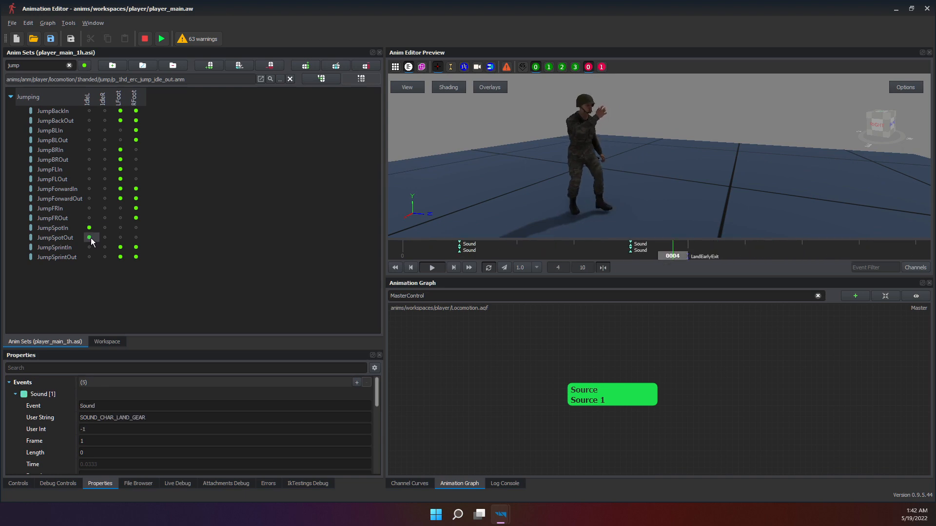
left_click(135, 209)
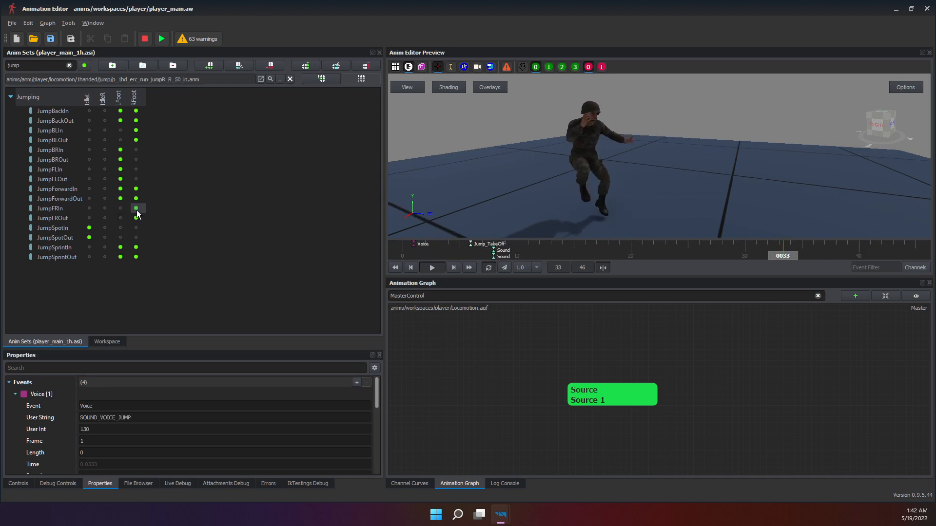
Set the Source 1 node's source to Jumping.JumpFRIn, filtering the available sources by that name.
left_click(583, 391)
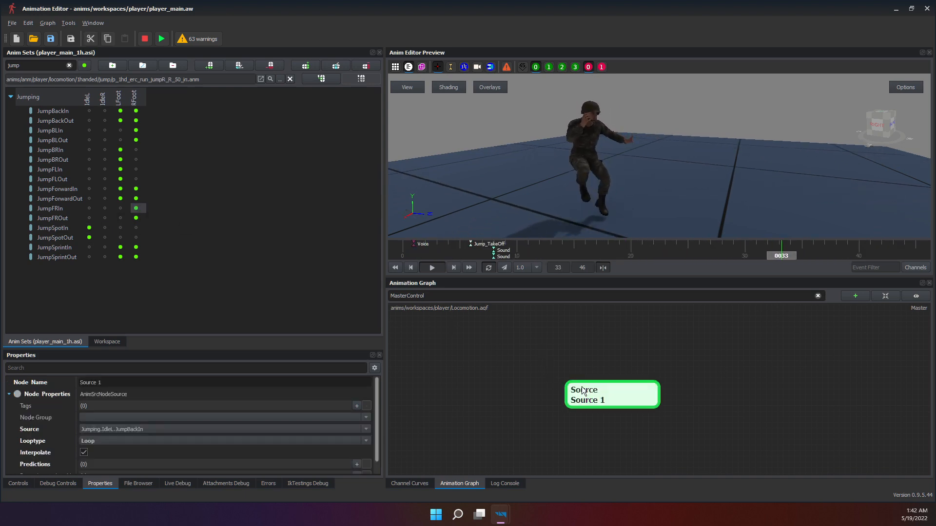
left_click(153, 429)
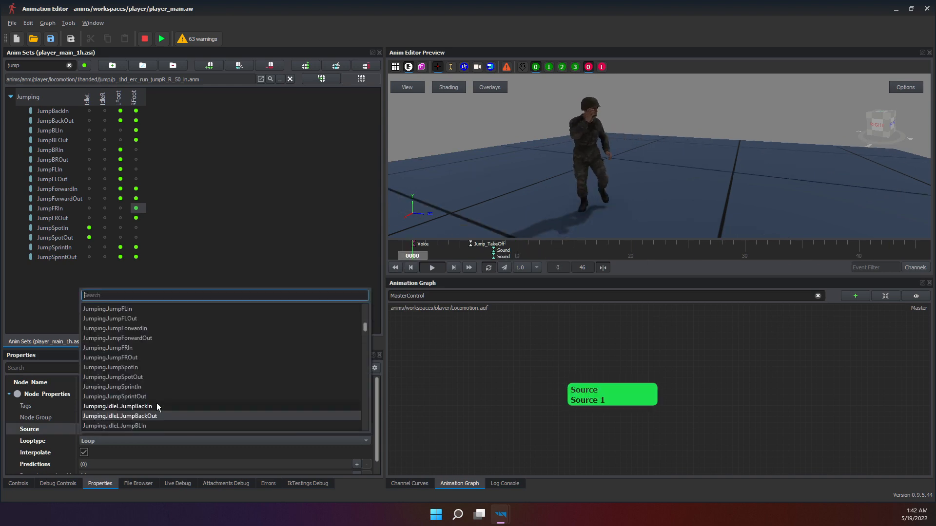
type("Jump")
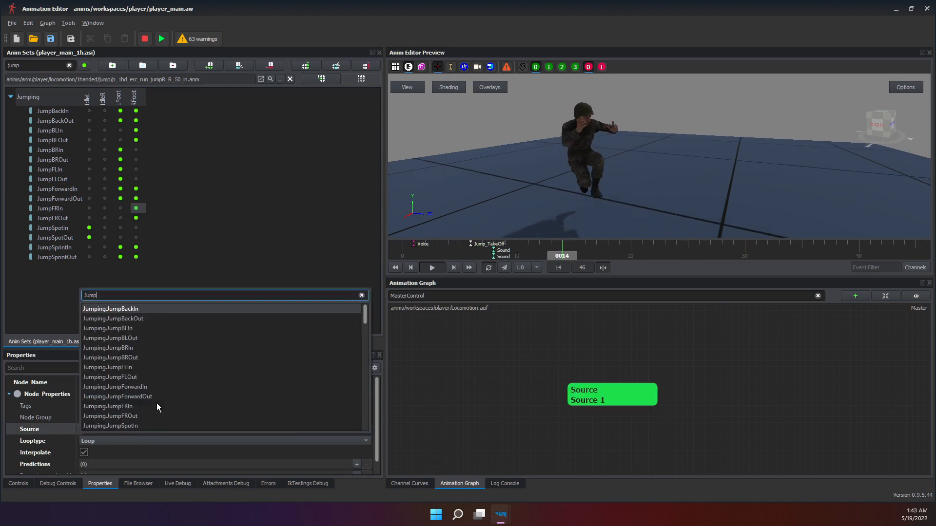
type("ing")
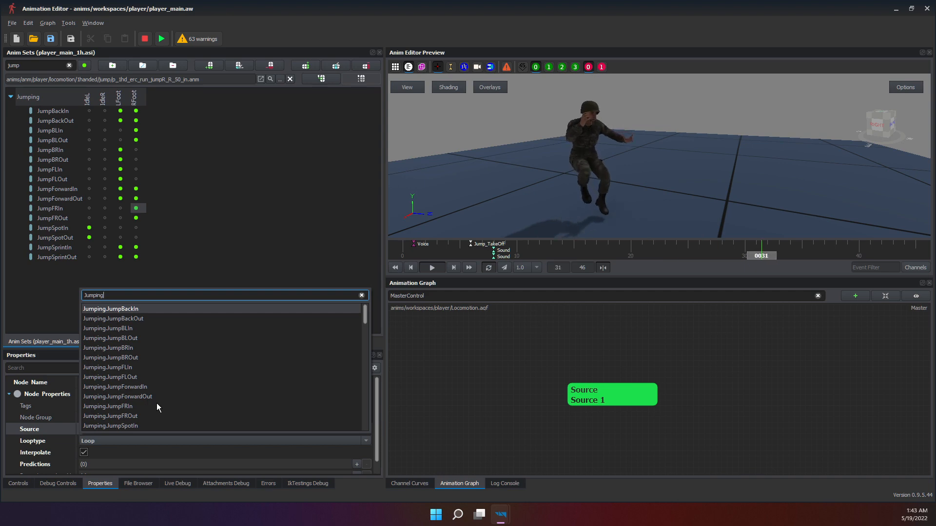
type(".")
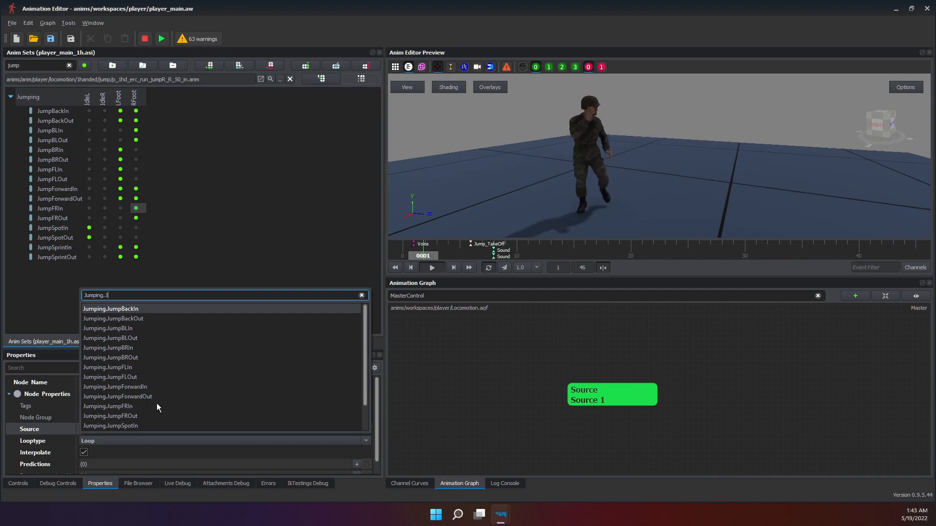
type("Jump")
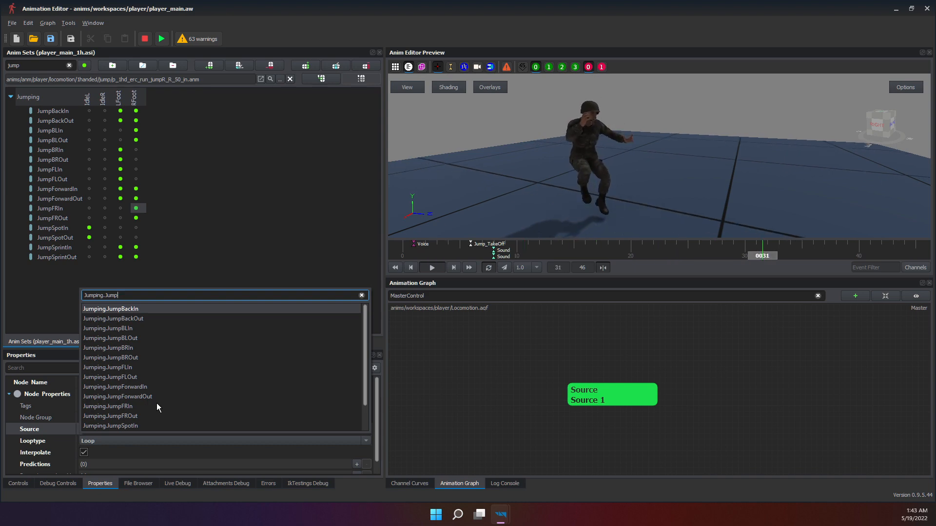
type("FR")
type("In")
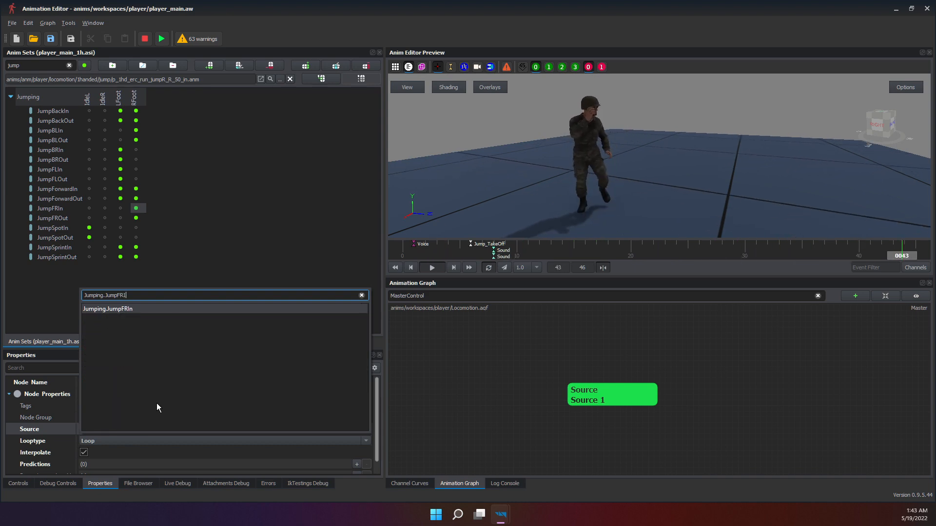
left_click(118, 309)
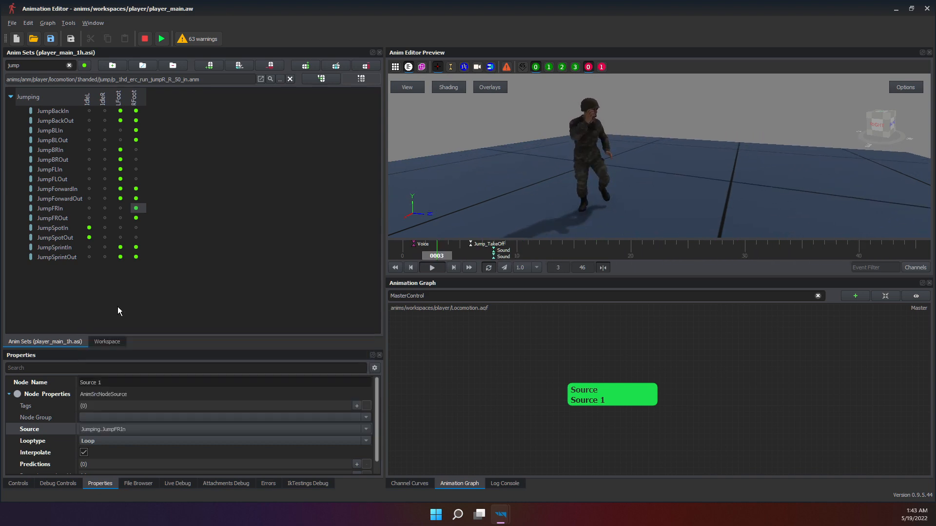
Try to play the Source 1 node in the preview and look through its available sources again.
left_click(424, 325)
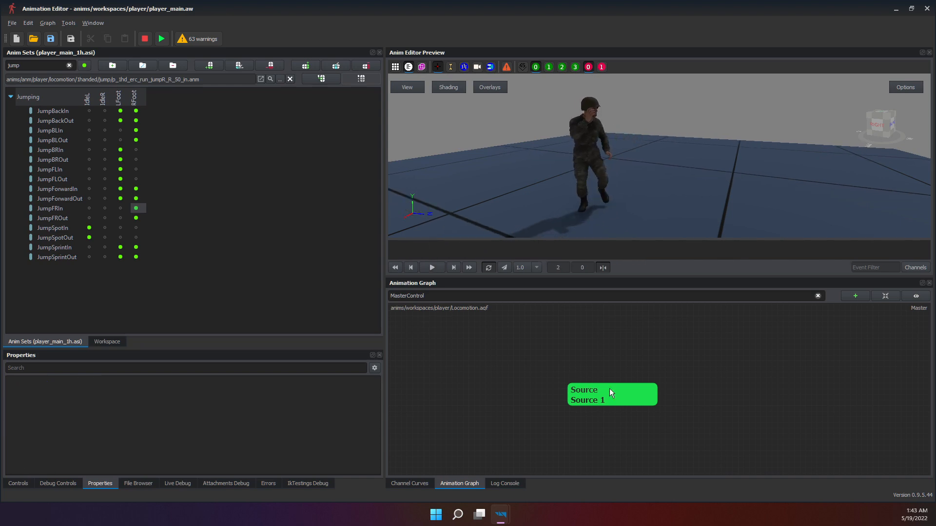
left_click(609, 389)
left_click(432, 266)
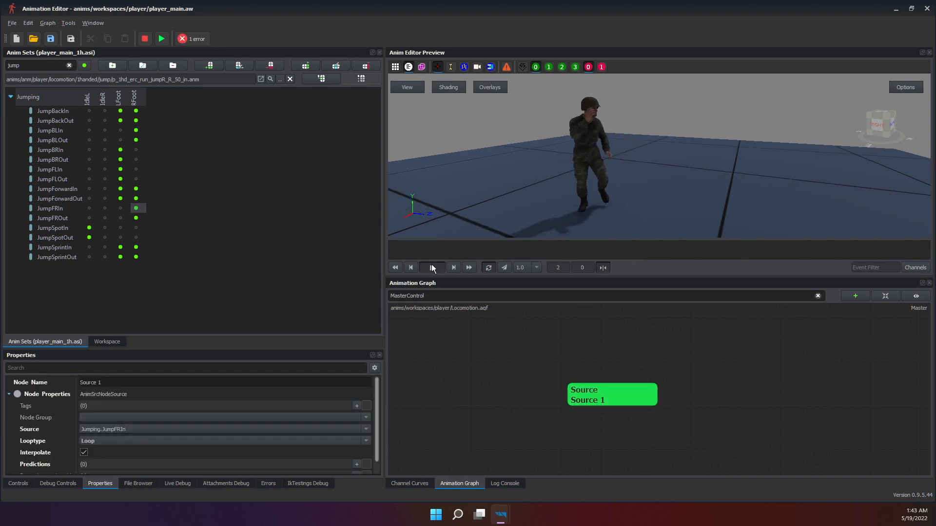
left_click(460, 373)
left_click(645, 406)
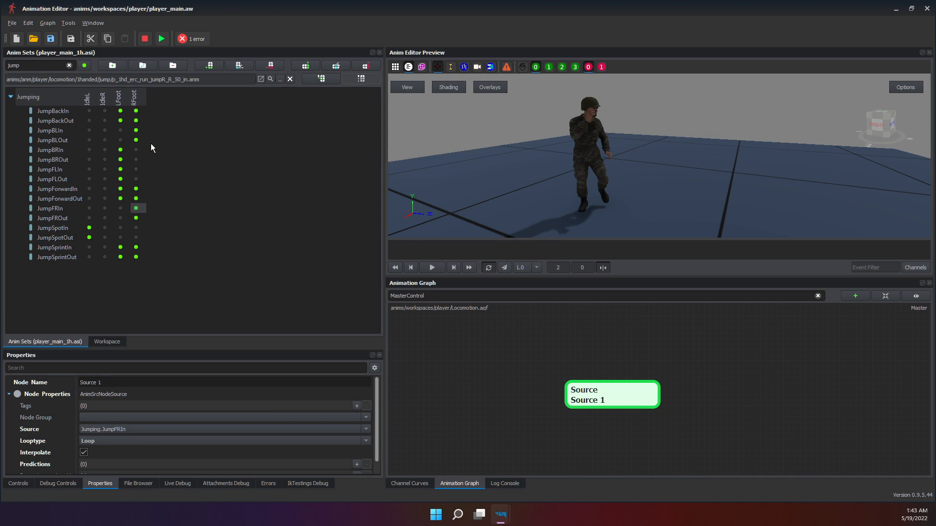
left_click(144, 429)
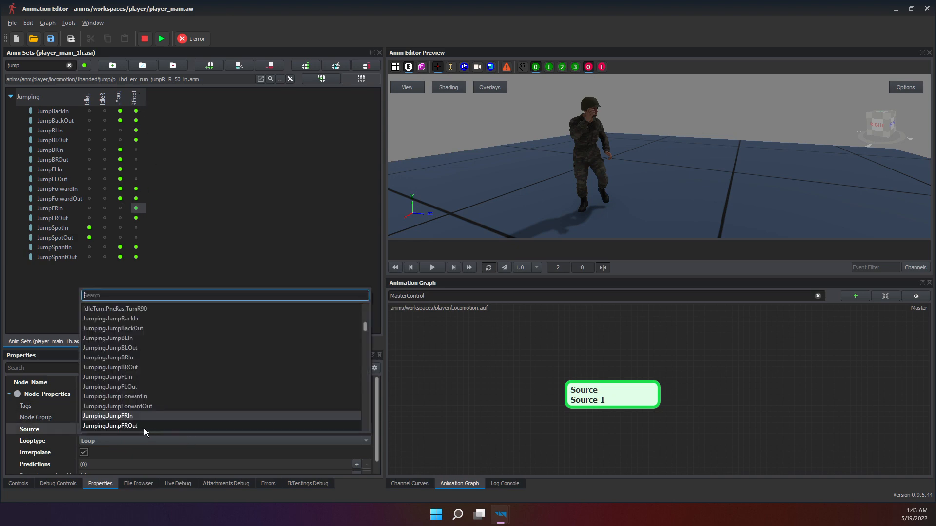
left_click(31, 437)
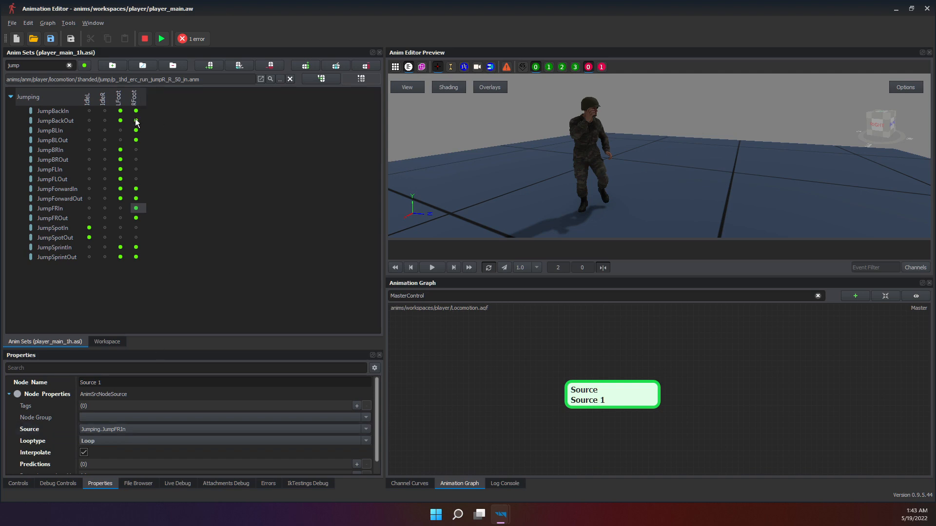
Create a Group Select node in the MasterControl graph and place it directly above Source 1.
middle_click_drag(593, 342, 588, 344)
right_click(595, 346)
mouse_move(605, 355)
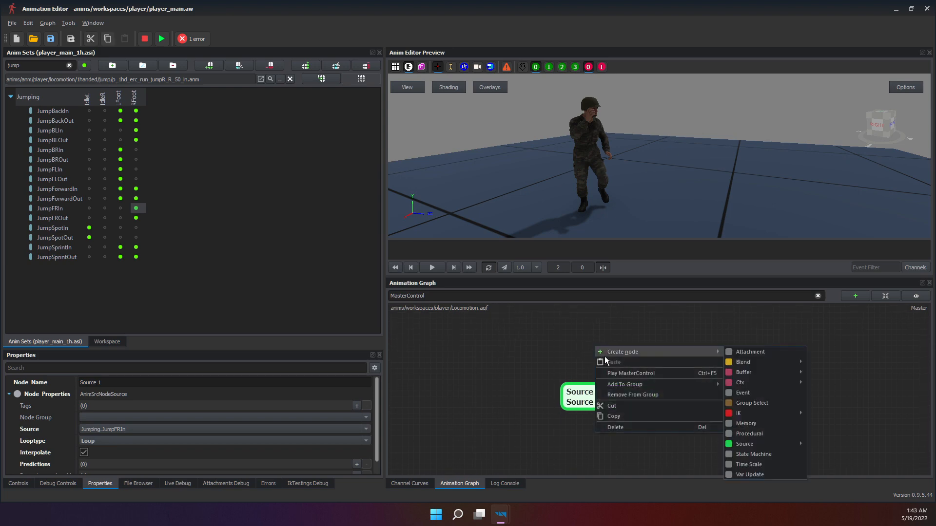
mouse_move(766, 444)
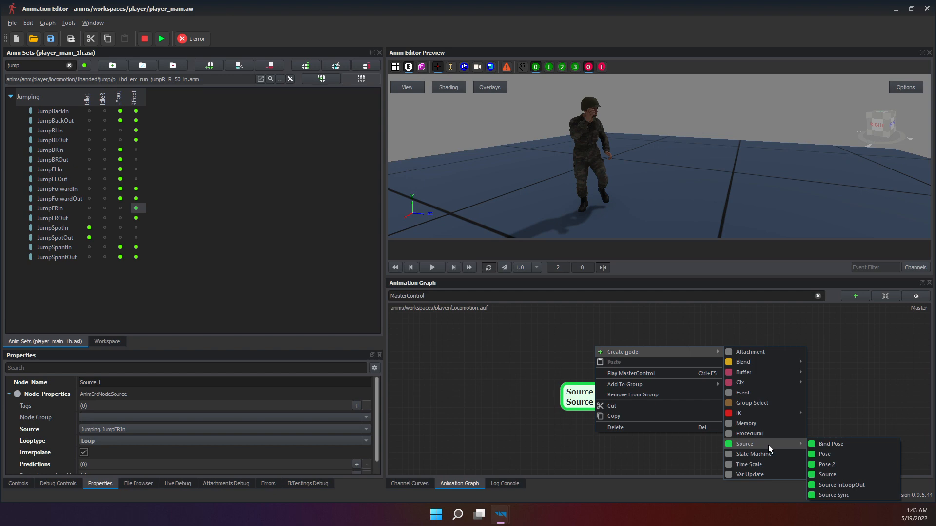
left_click(762, 404)
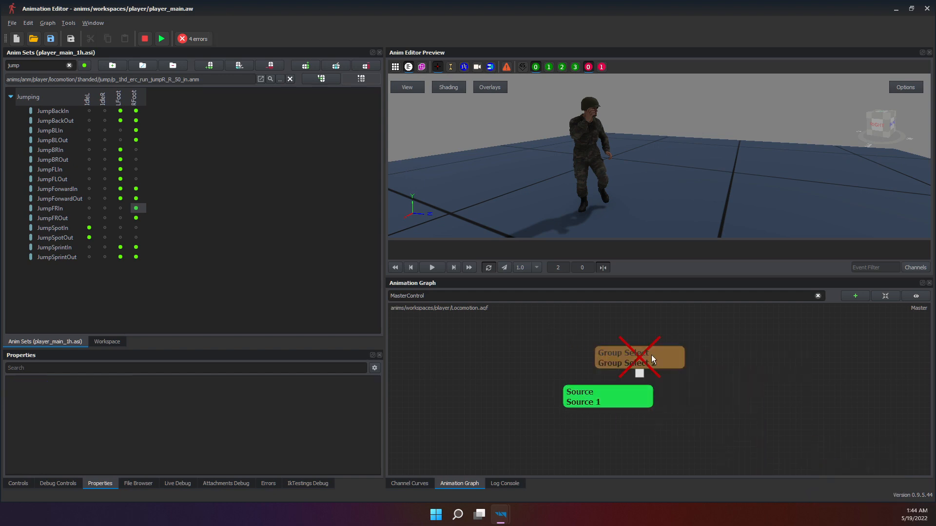
left_click(616, 352)
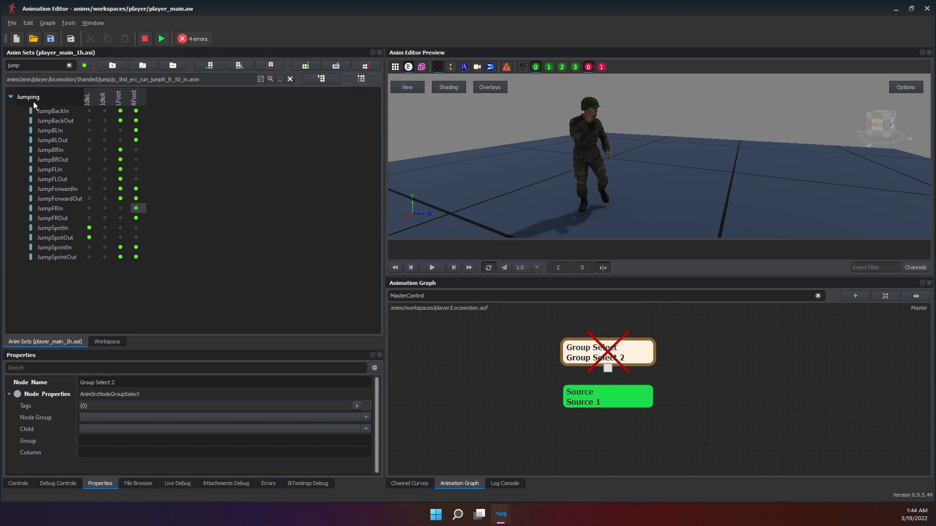
Compare the Source 1 and Group Select node properties and trace the JumpForwardIn row across the Jumping group's columns.
left_click(598, 398)
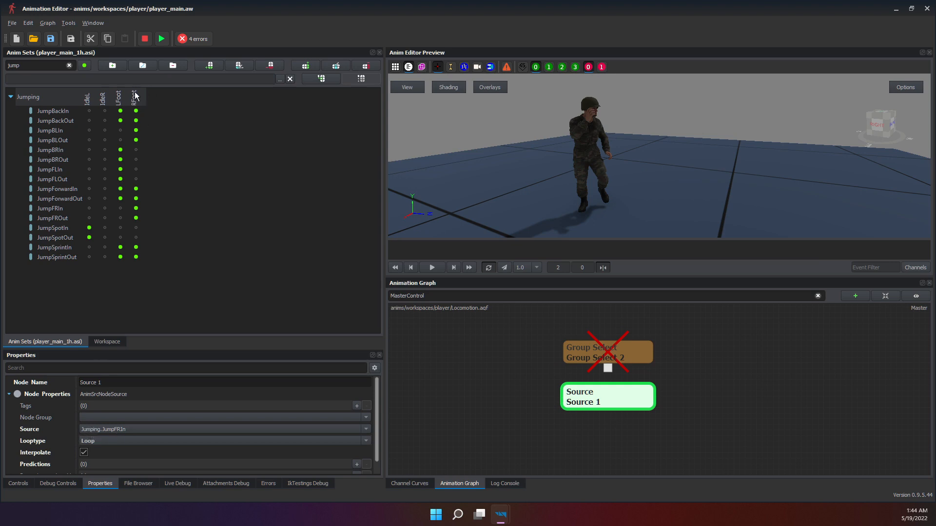
left_click(624, 359)
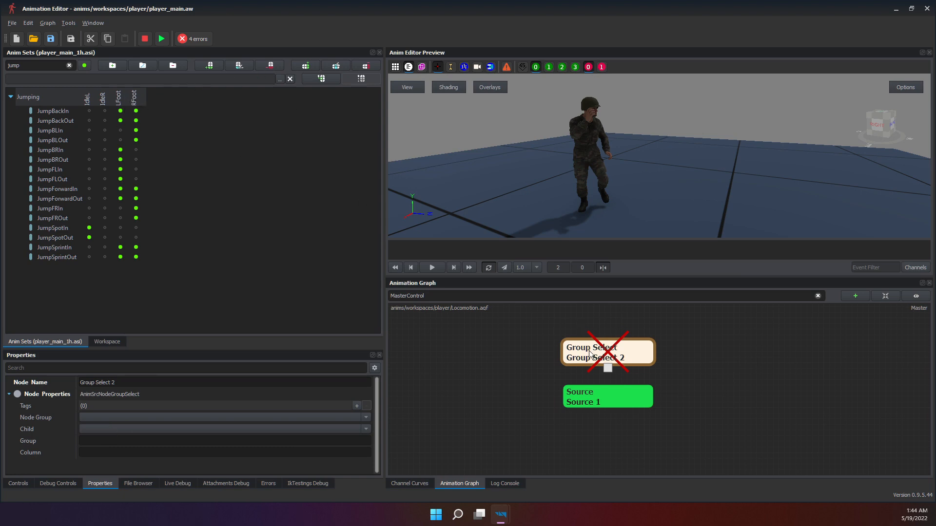
left_click(59, 199)
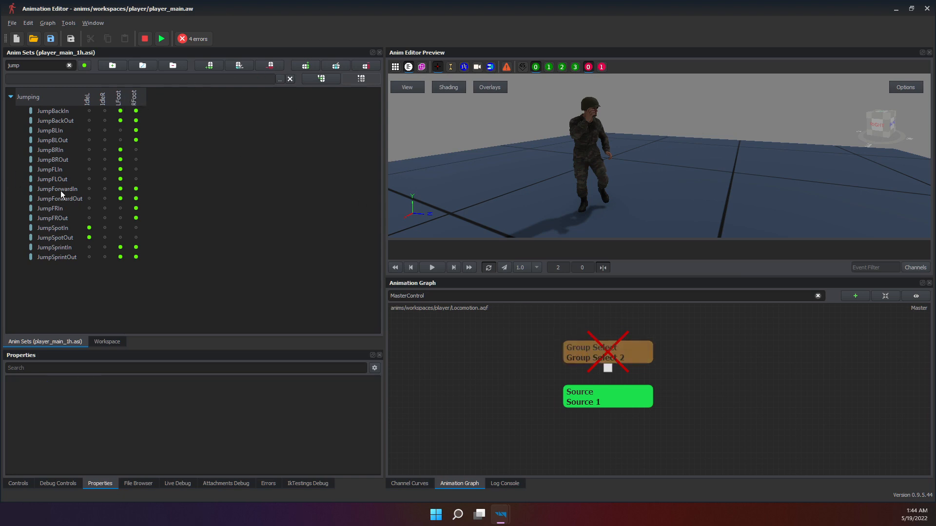
mouse_move(61, 191)
left_mouse_down()
mouse_move(65, 202)
mouse_move(57, 192)
mouse_move(90, 104)
mouse_move(101, 95)
mouse_move(48, 190)
mouse_move(142, 95)
mouse_move(109, 97)
mouse_move(66, 130)
mouse_move(79, 214)
mouse_move(119, 201)
mouse_move(128, 209)
mouse_move(127, 195)
mouse_move(112, 189)
left_mouse_up()
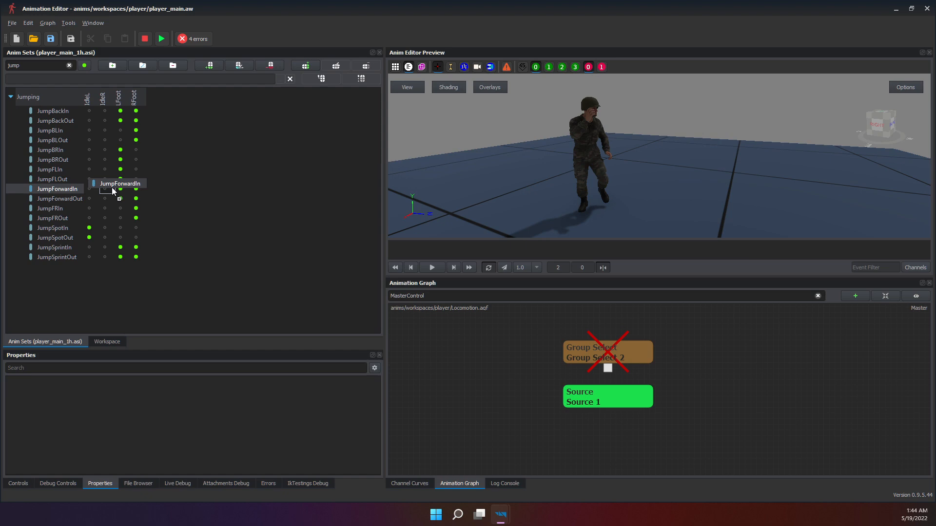
left_click_drag(112, 188, 118, 183)
left_click_drag(118, 183, 54, 188)
Assign Source 1 as the child of the Group Select node.
left_click(622, 352)
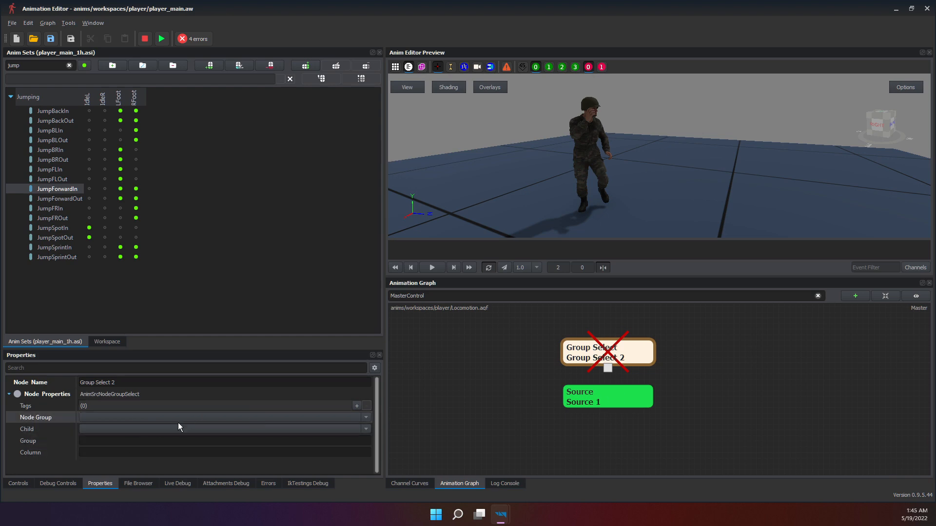
left_click(111, 429)
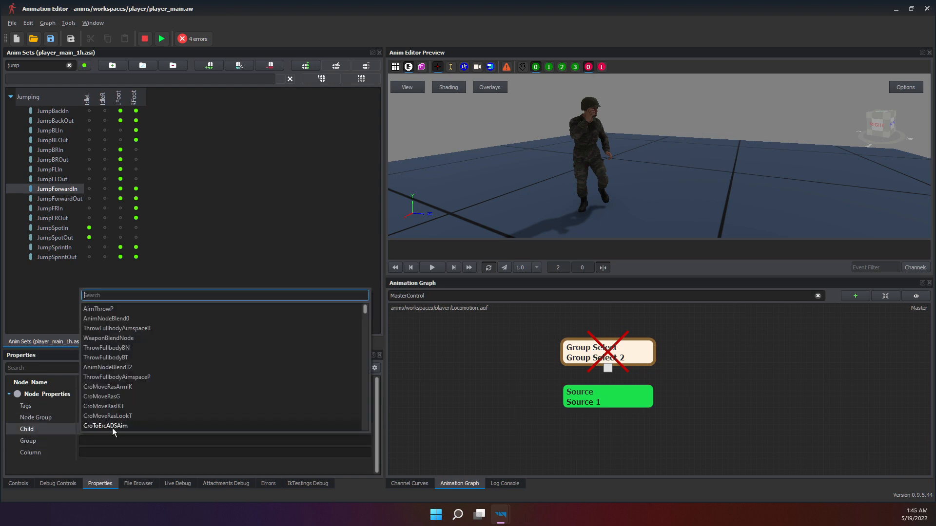
type("source 1")
key("Return")
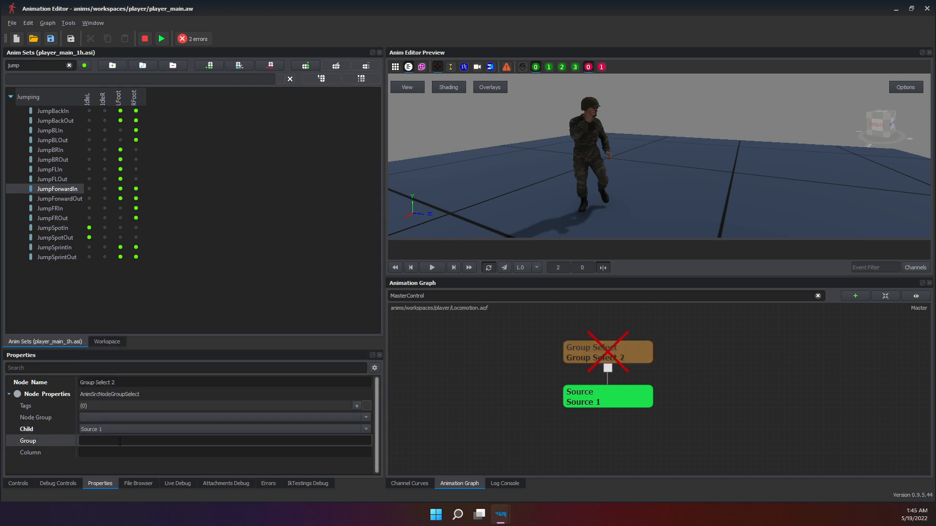
Set the Group Select node's group to Jumping and its column to Rfoot.
left_click(120, 441)
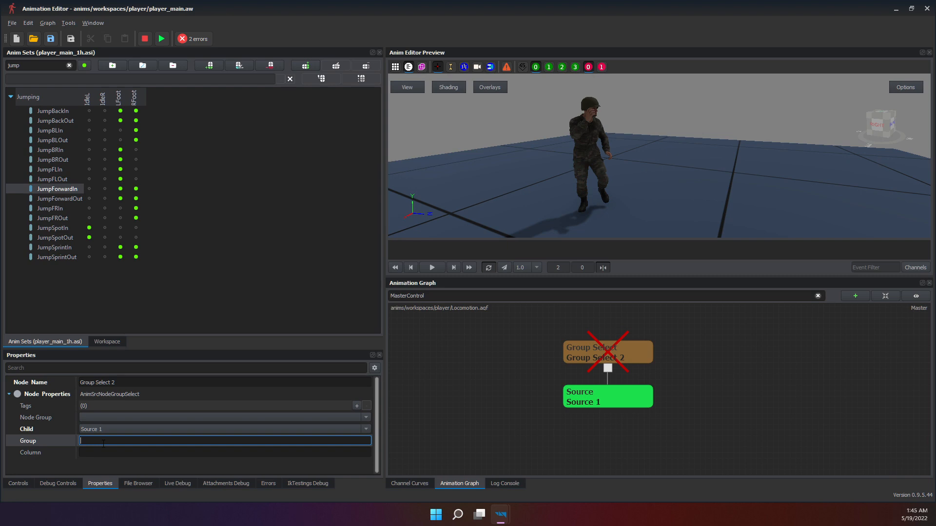
type("um")
key("ctrl+a")
key("BackSpace")
type("Jumpin")
key("Return")
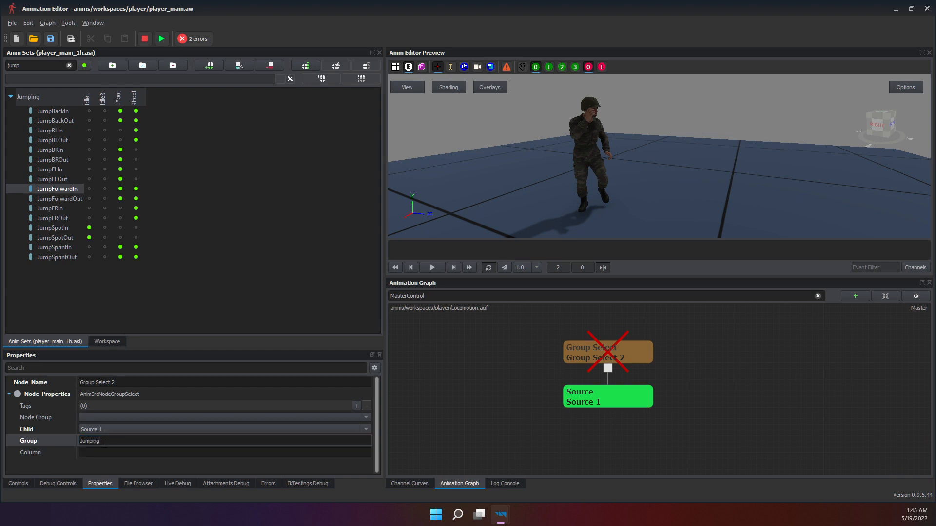
left_click(121, 452)
left_click(132, 466)
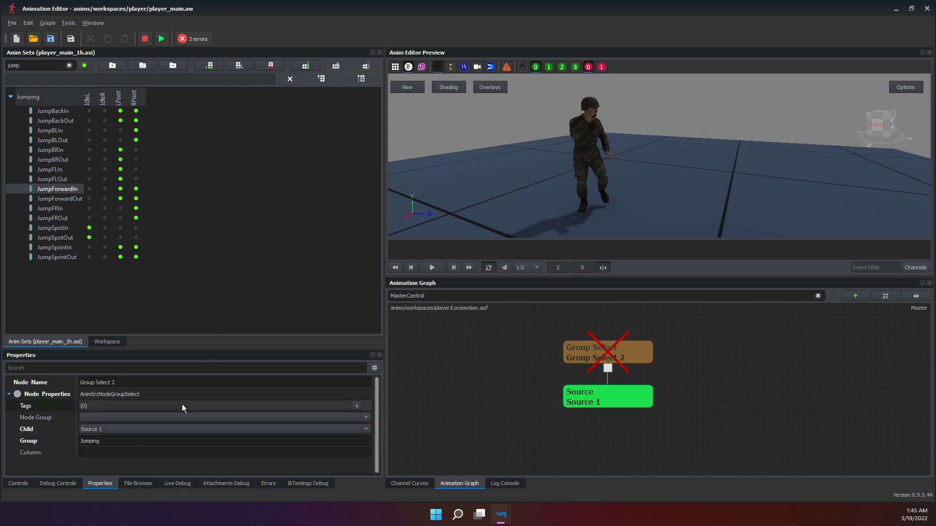
left_click(162, 452)
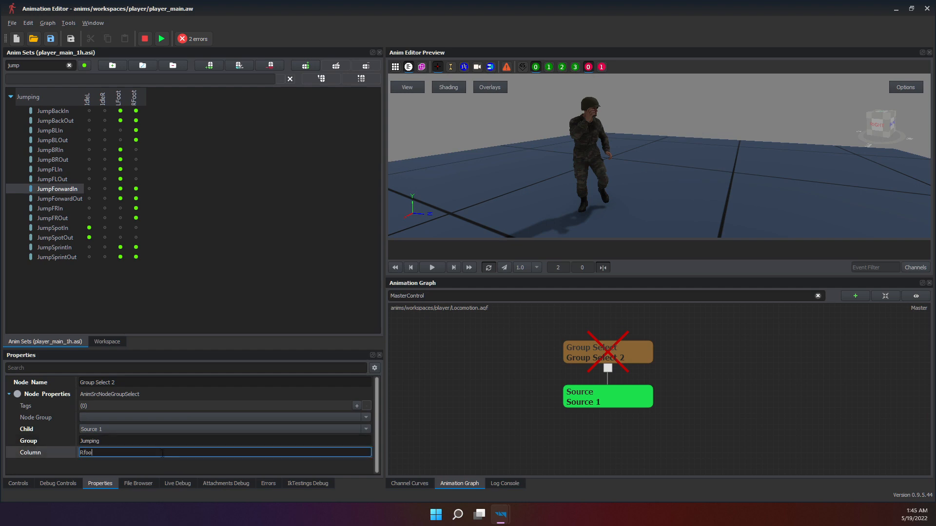
key("Return")
Play the Group Select node, select the RFoot JumpForwardIn animation in the anim set, and examine the jump from behind.
left_click(428, 403)
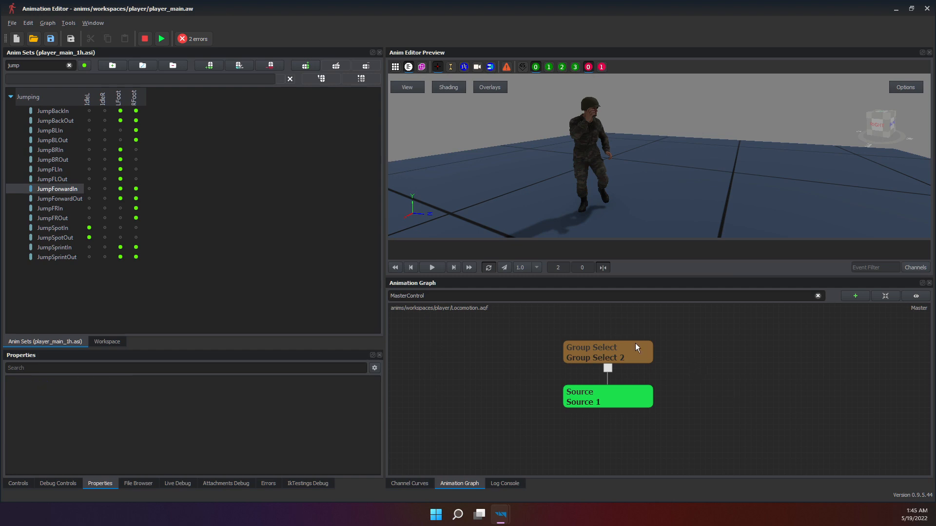
left_click(618, 342)
key("F5")
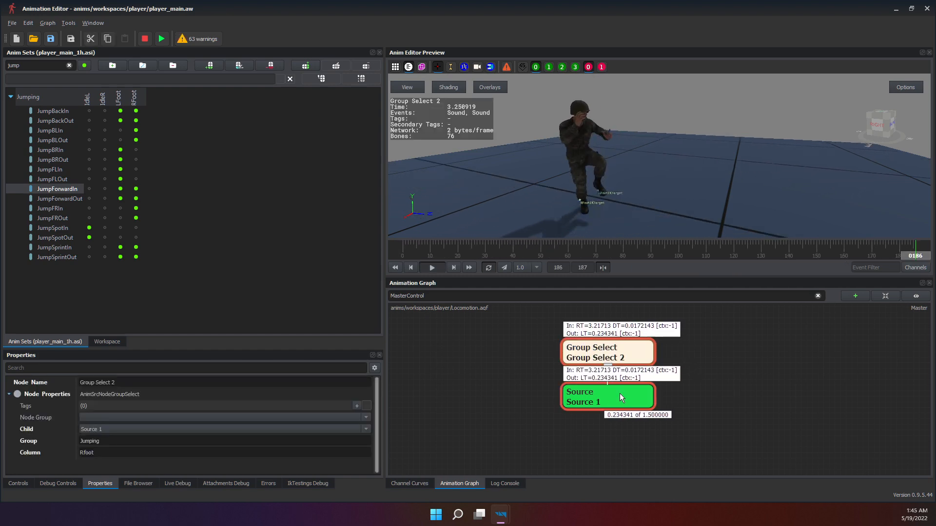
left_click_drag(137, 190, 164, 191)
left_click_drag(478, 187, 575, 185)
middle_click_drag(653, 195, 656, 151)
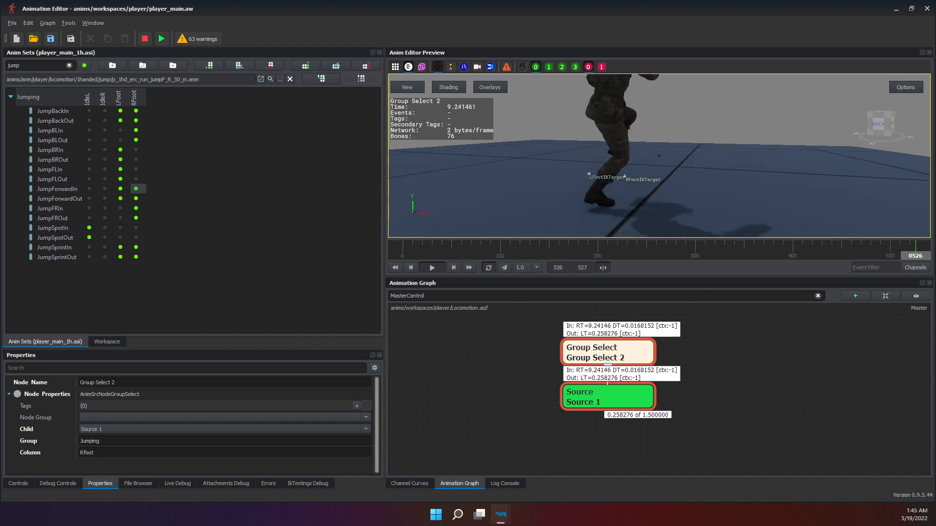
scroll(677, 180, "down", 3)
left_click_drag(677, 180, 682, 210)
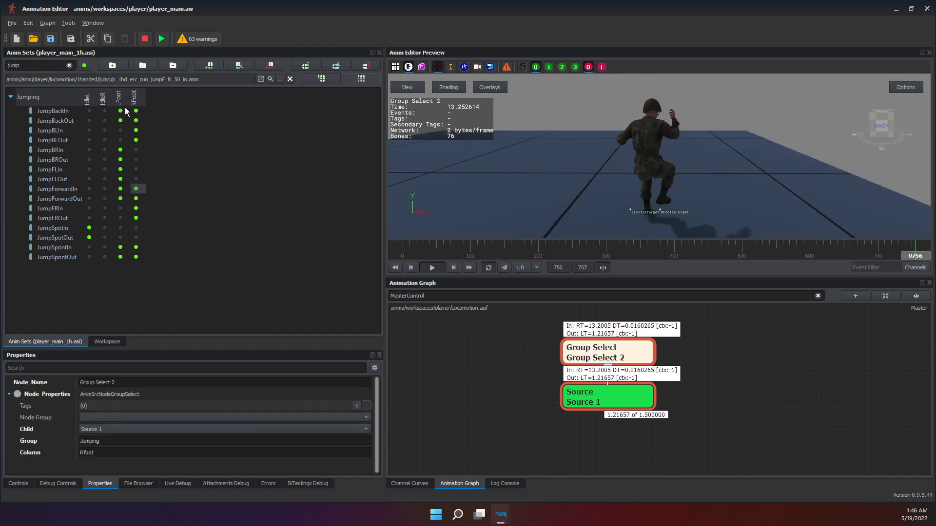
Change the Group Select node's column to Lfoot.
double_click(86, 452)
left_click(83, 453)
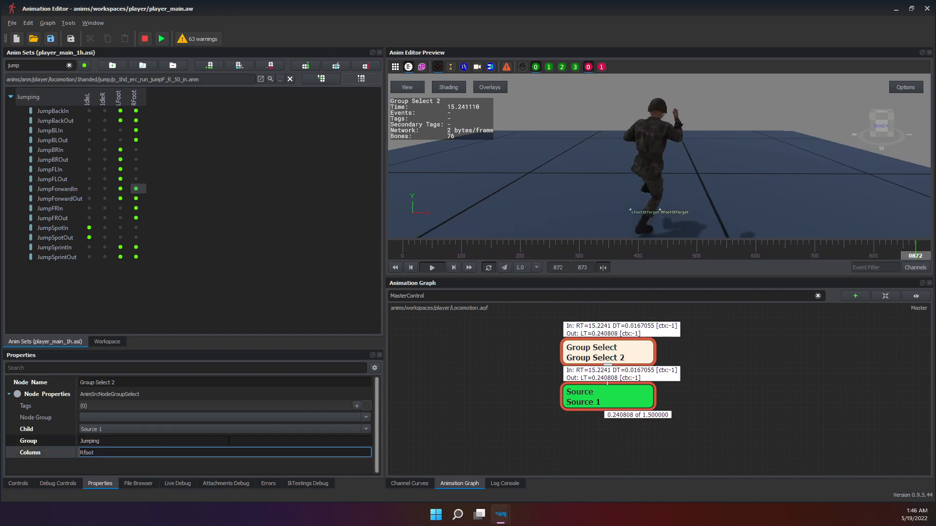
key("BackSpace")
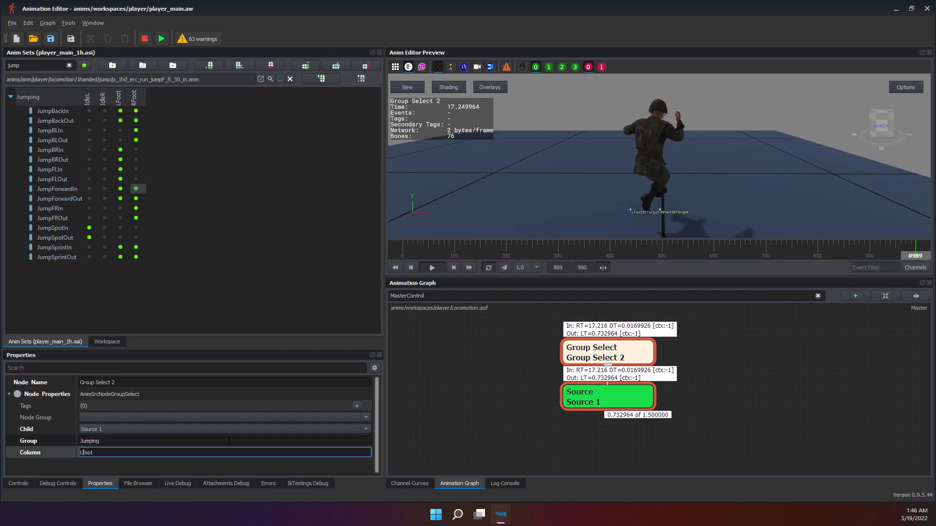
type("L")
key("Return")
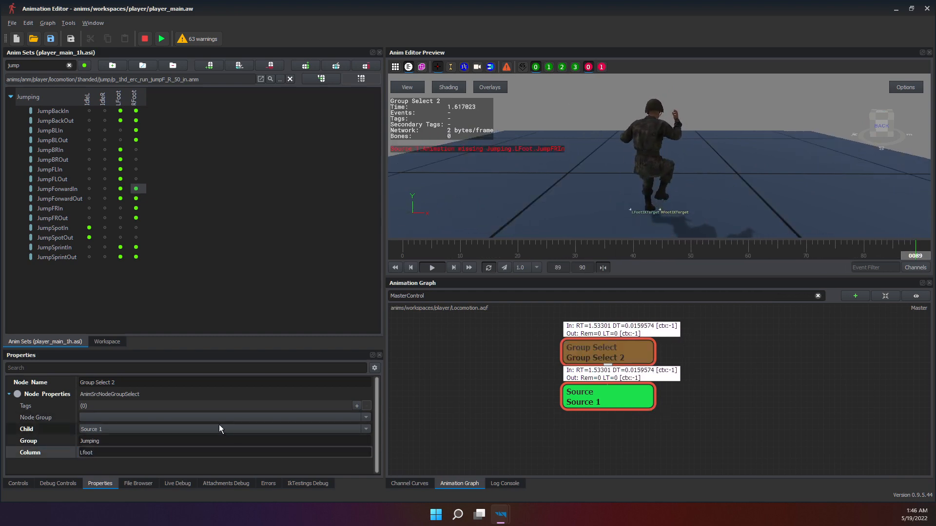
Preview the LFoot JumpForwardIn animation, check the LFoot JumpFRIn cell, and play the Group Select node.
left_click(128, 187)
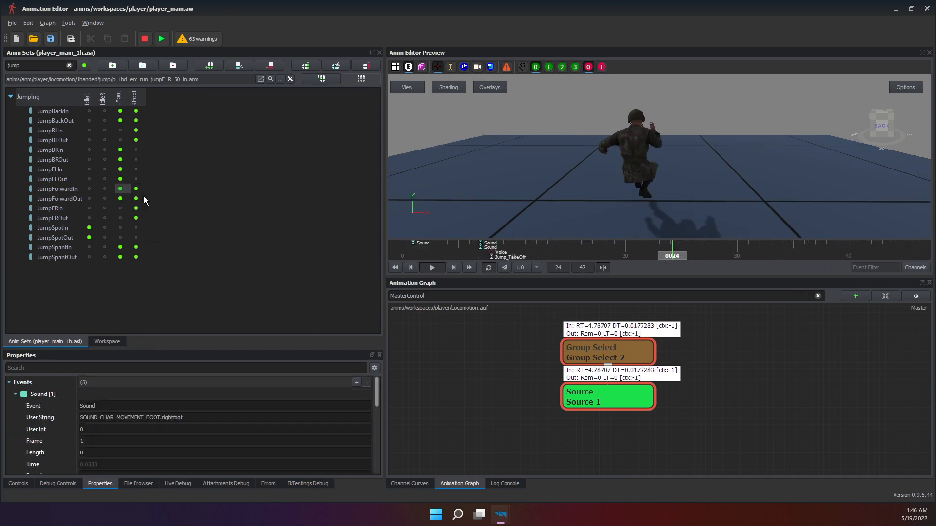
left_click(119, 209)
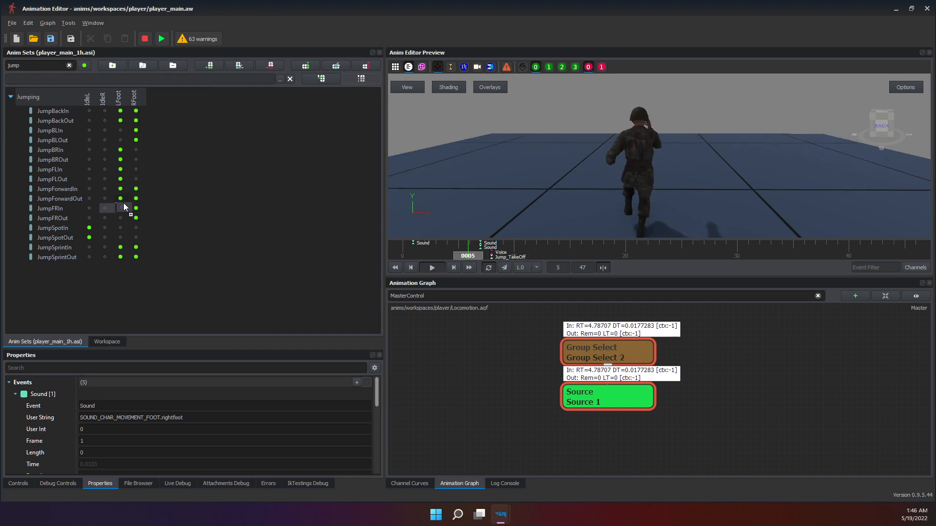
left_click(491, 351)
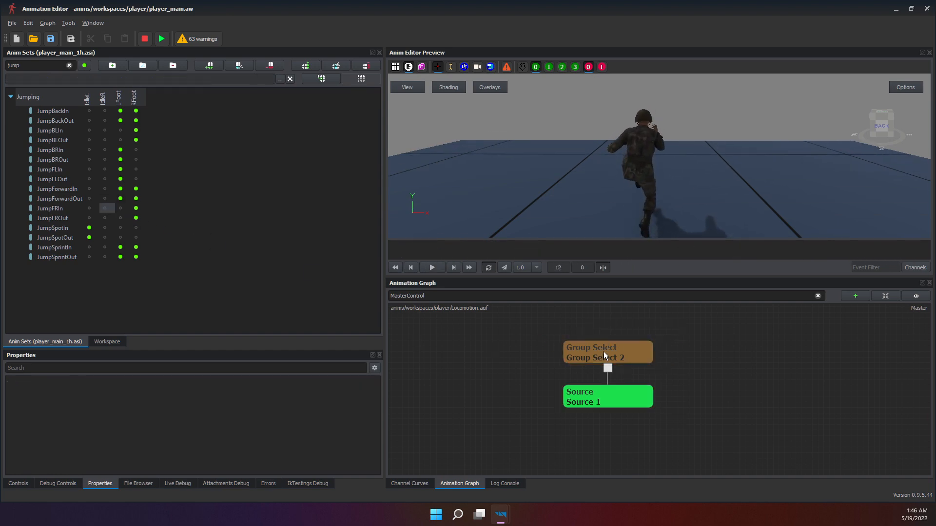
left_click(603, 352)
left_click(80, 452)
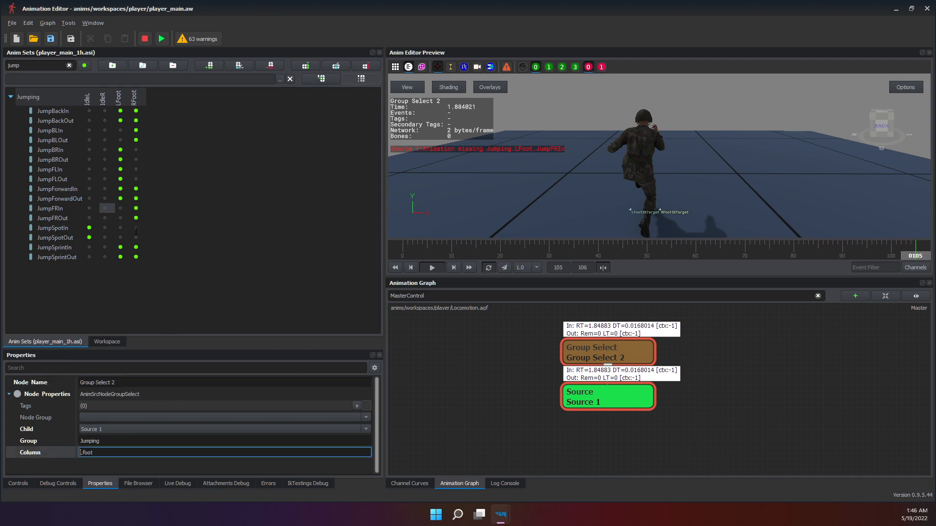
Copy the LFoot JumpForwardOut animation path and assign it to the LFoot JumpFRIn cell.
left_click(120, 199)
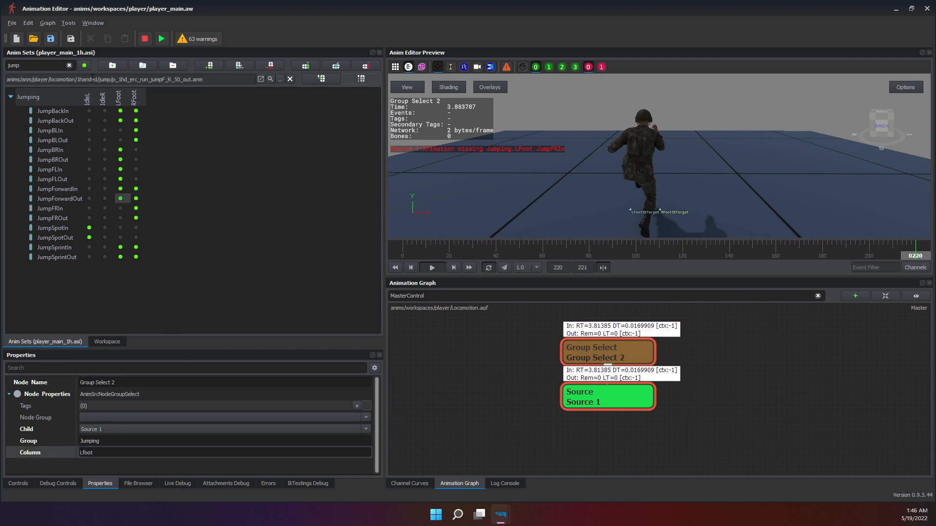
left_click(104, 80)
left_click(104, 79)
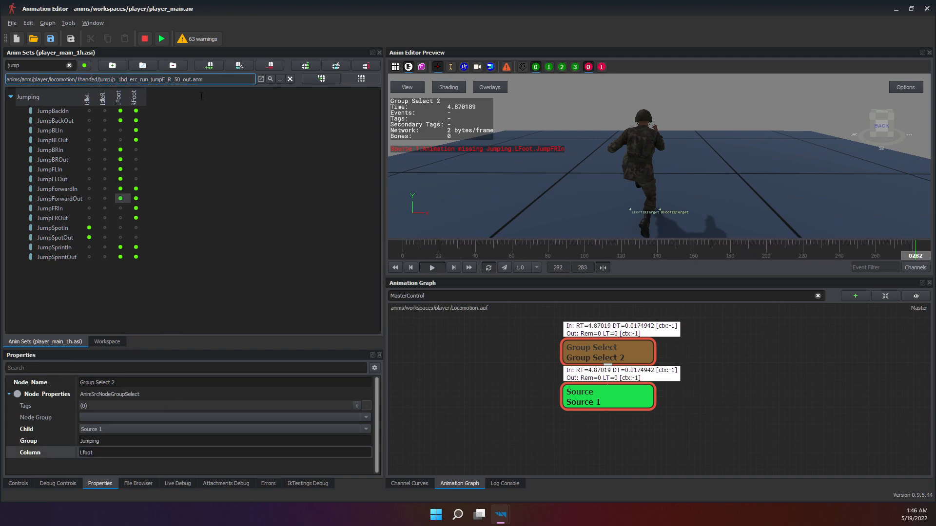
left_click(121, 208)
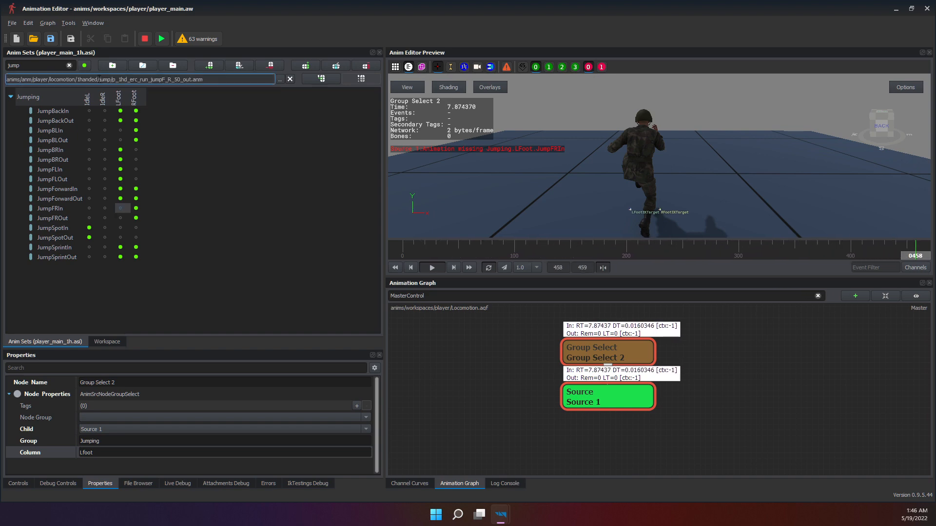
key("Return")
Play the Group Select node and compare the RFoot and LFoot JumpFRIn animations.
left_click(742, 381)
left_click(626, 346)
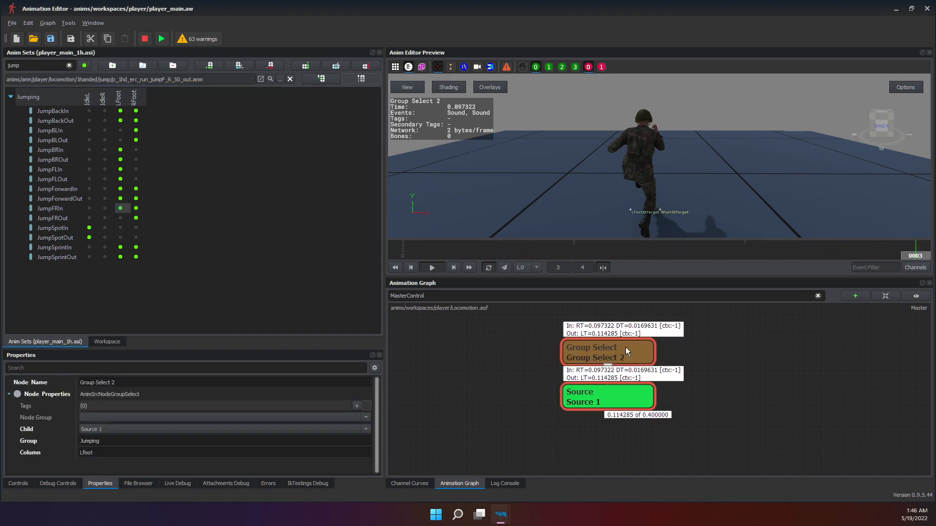
left_click(491, 349)
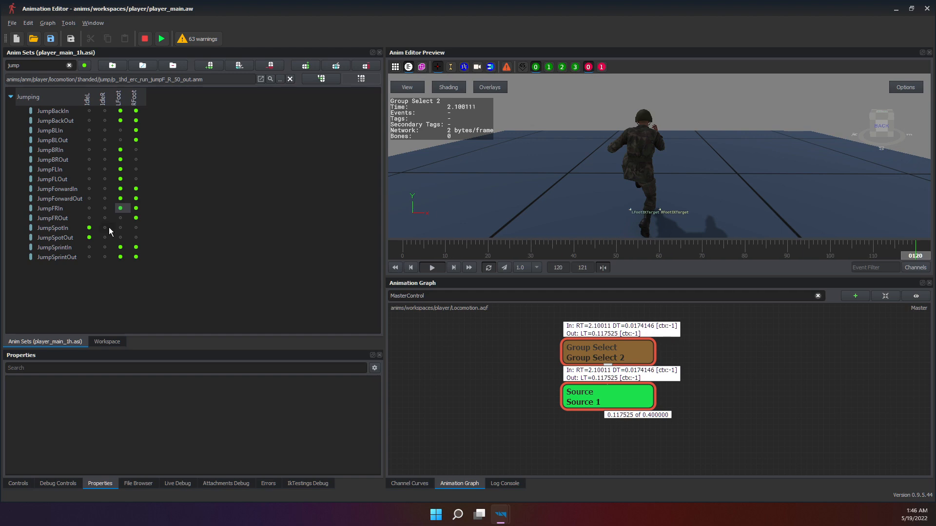
left_click(138, 207)
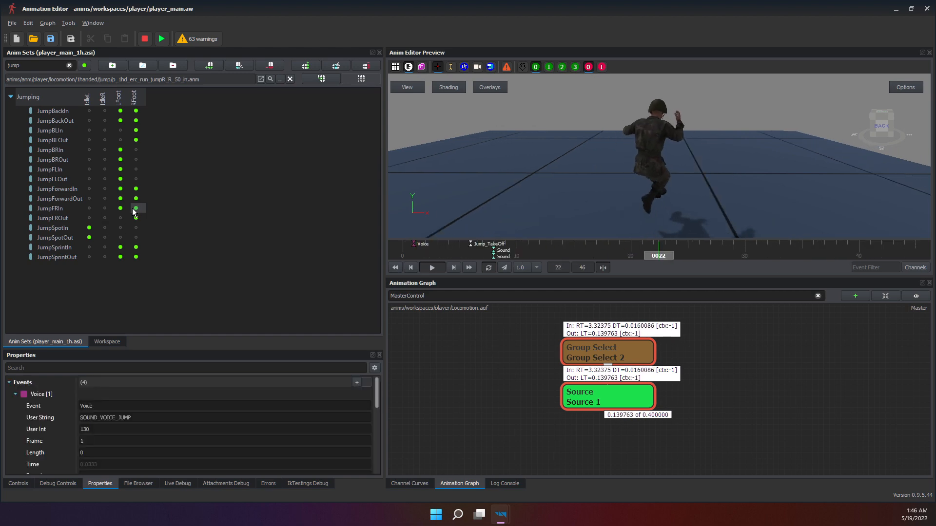
left_click(127, 209)
left_click(597, 353)
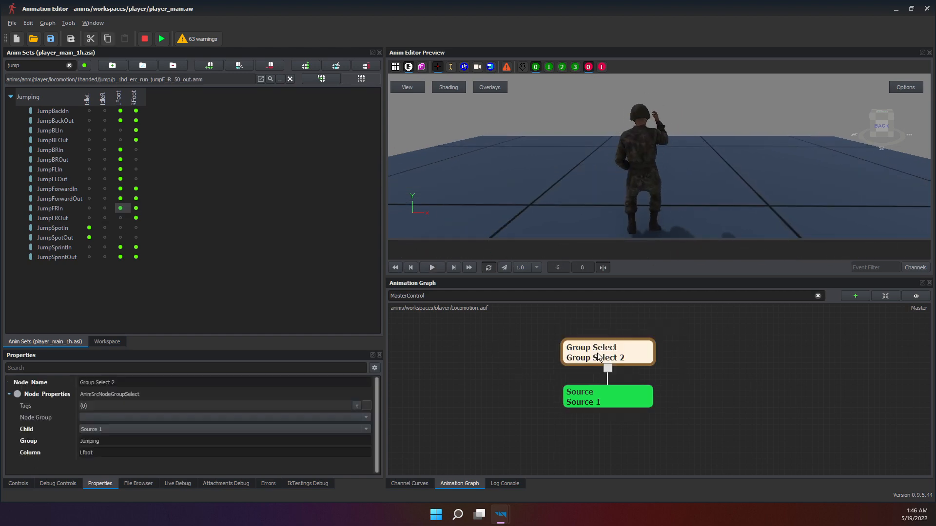
left_click(119, 452)
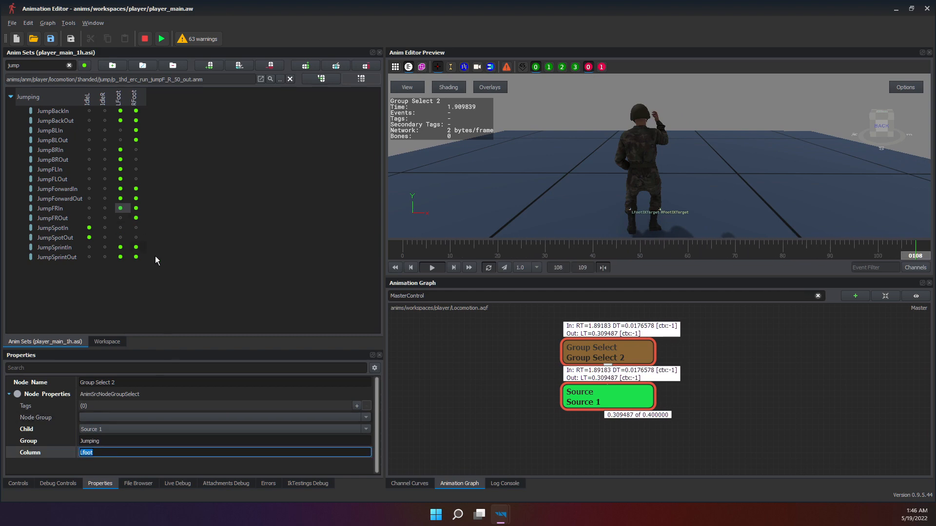
Inspect which animation is set as the source in Source 1's properties.
left_click_drag(89, 201, 92, 197)
left_click(606, 412)
left_click(603, 396)
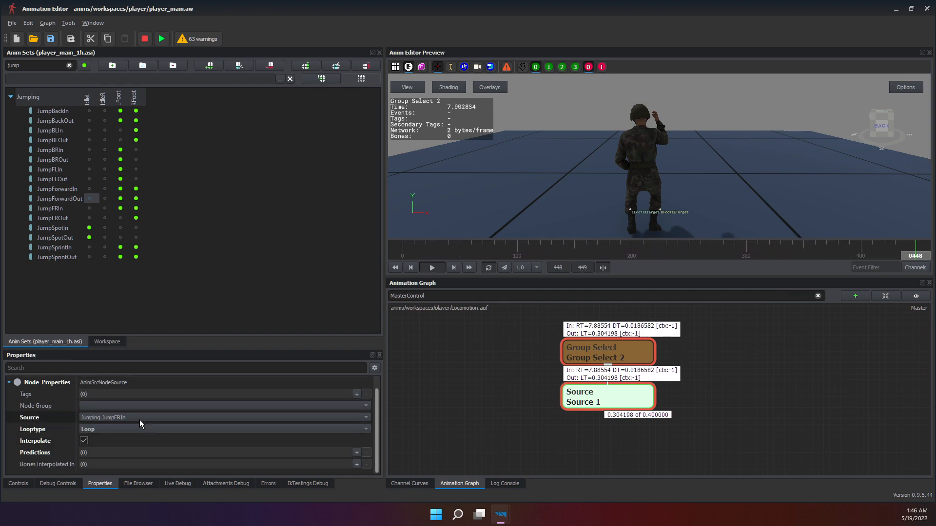
left_click(473, 421)
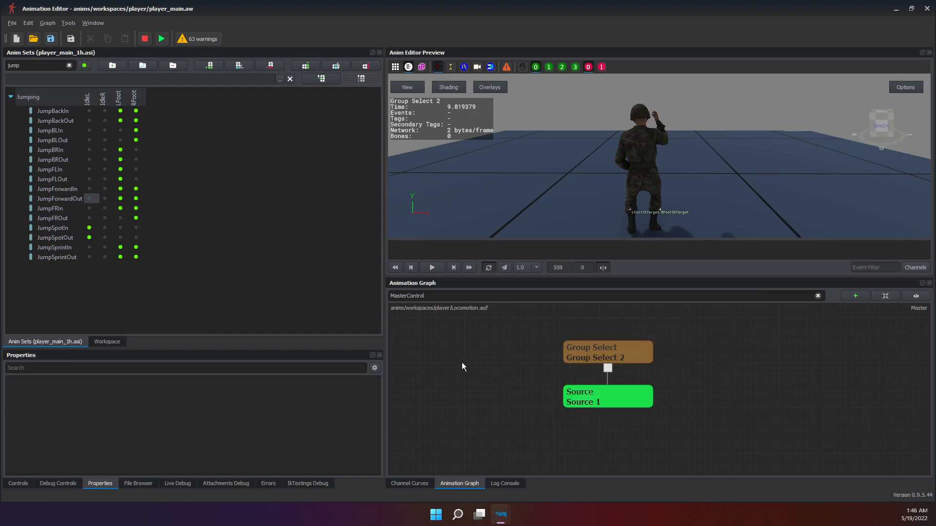
Play the Group Select node with the Lfoot column and examine the looping jump from other angles.
left_click(571, 352)
right_click_drag(524, 197, 545, 191)
right_click_drag(604, 165, 561, 167)
mouse_move(659, 156)
right_mouse_down()
mouse_move(560, 153)
mouse_move(656, 157)
right_mouse_up()
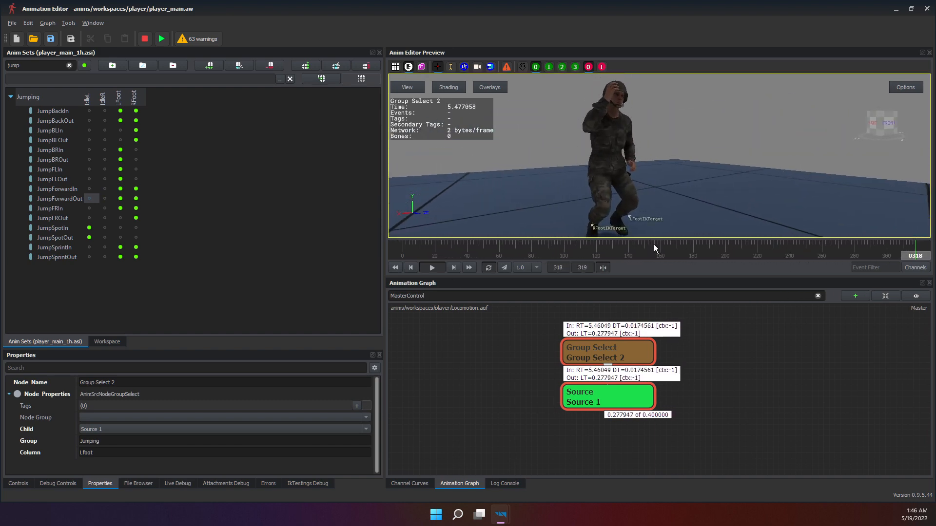
right_click_drag(600, 141, 603, 220)
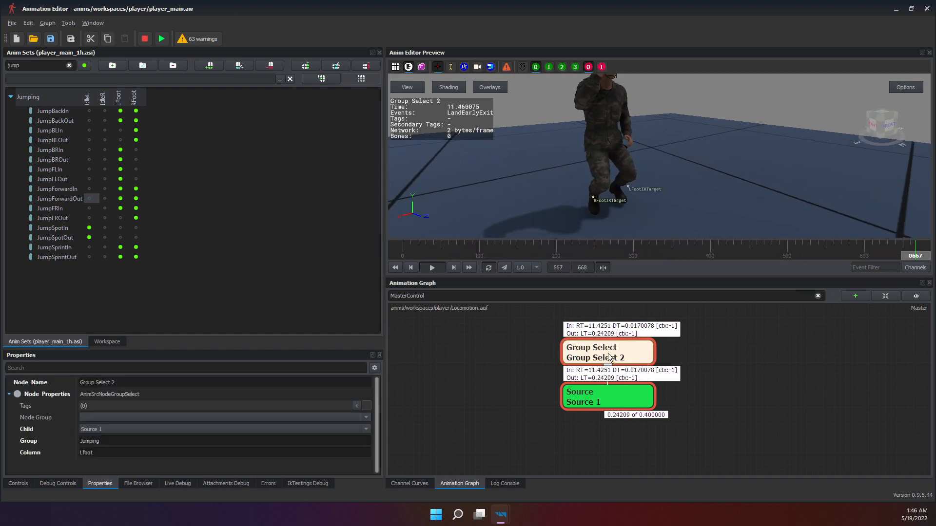
Set the Group Select node's column to Rfoot.
double_click(92, 452)
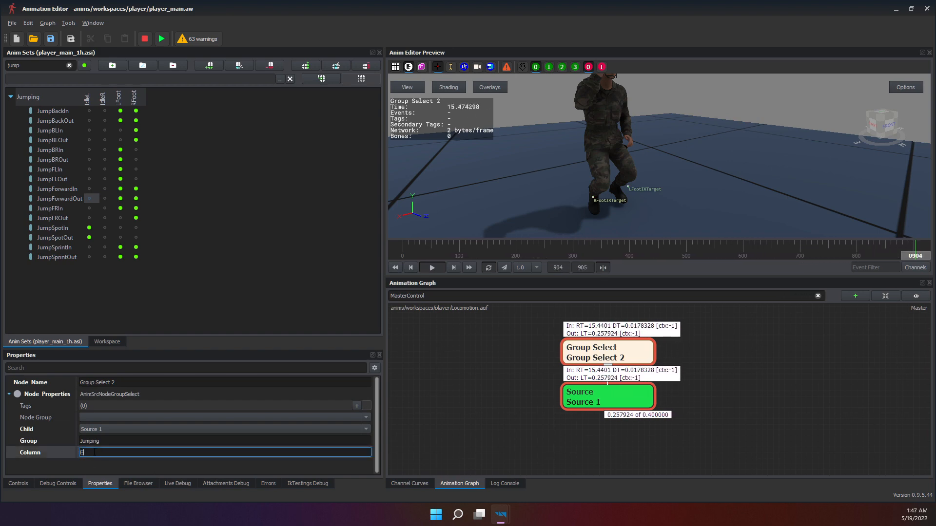
type("Rfoot")
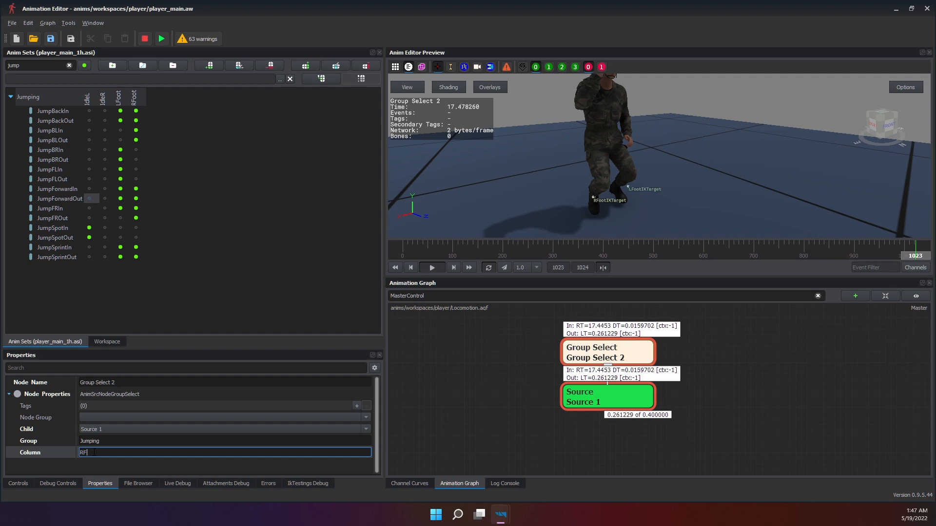
key("Return")
Examine the RFoot jump from behind at a distance and pause playback in mid-air.
middle_click_drag(584, 161, 742, 150)
scroll(725, 183, "down", 5)
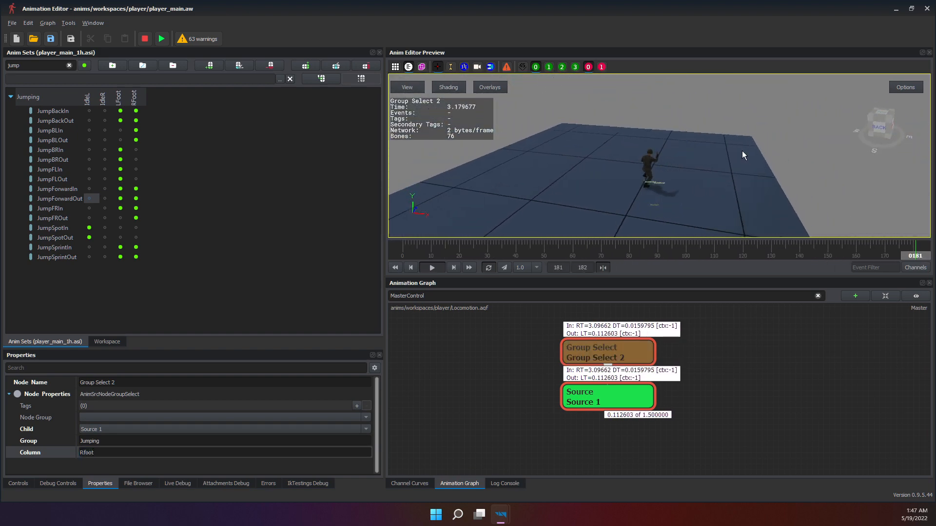
scroll(740, 151, "up", 4)
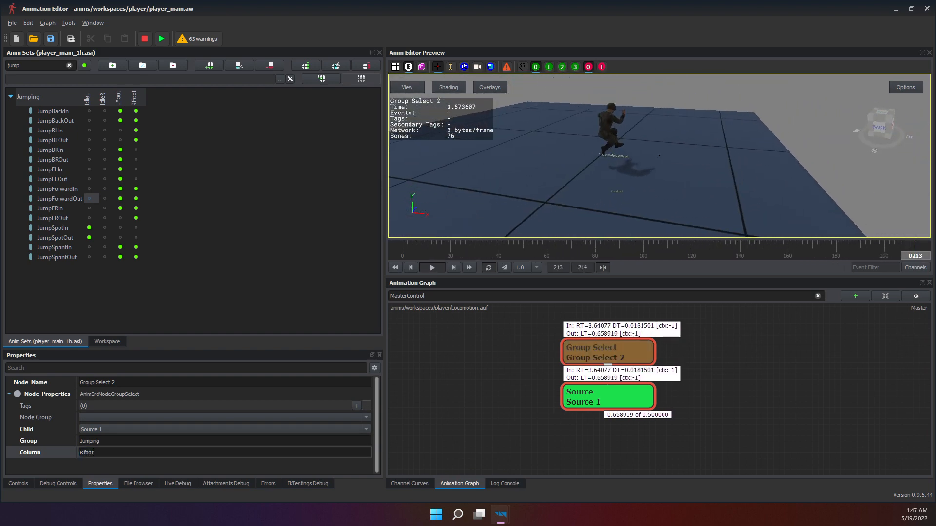
left_click(435, 266)
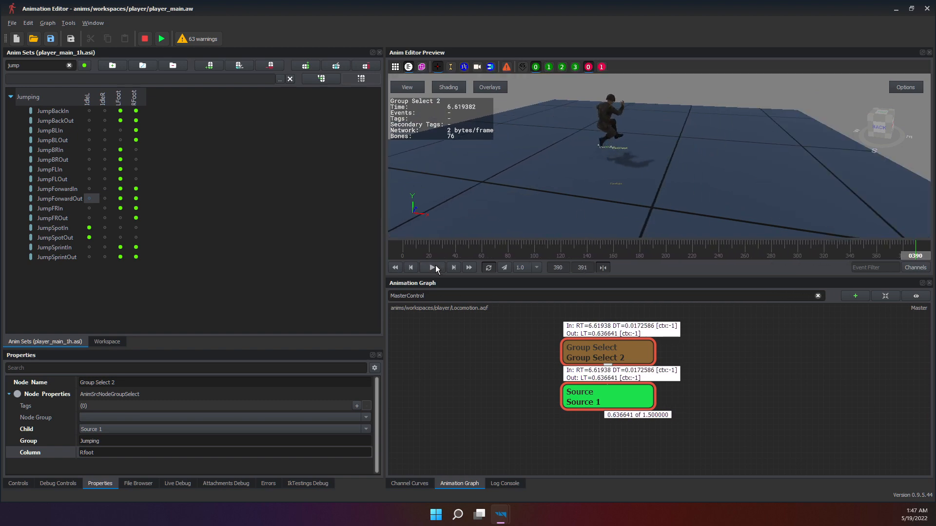
Add a prediction entry to Source 1 and expand its fields in an enlarged properties area.
left_click(589, 400)
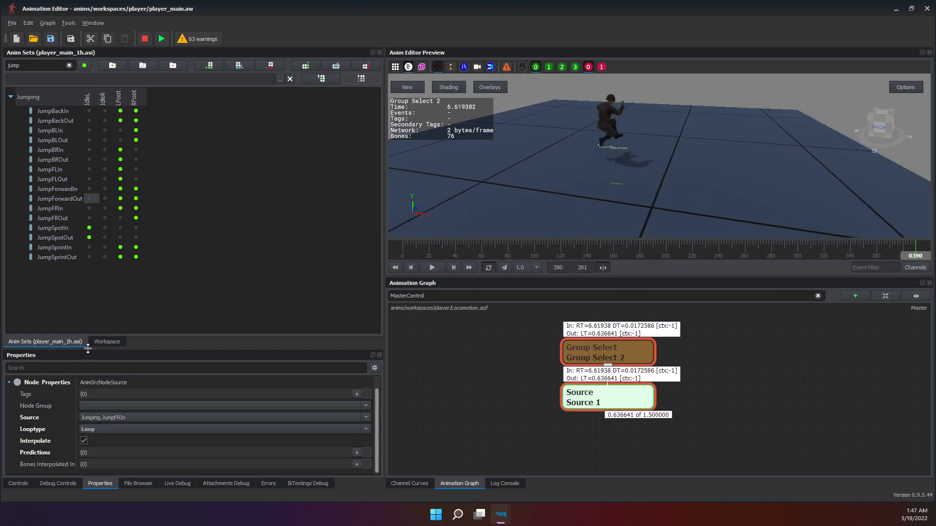
left_click_drag(87, 347, 149, 191)
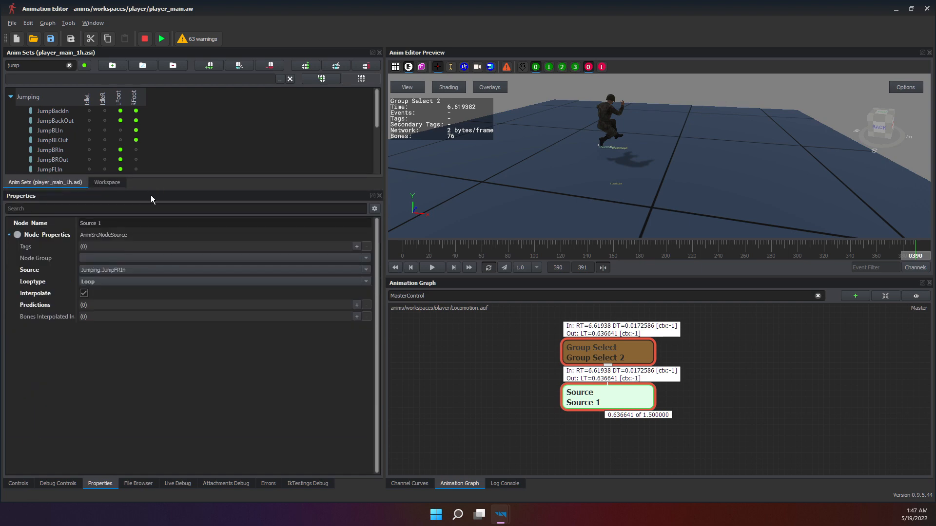
left_click(357, 305)
left_click(21, 316)
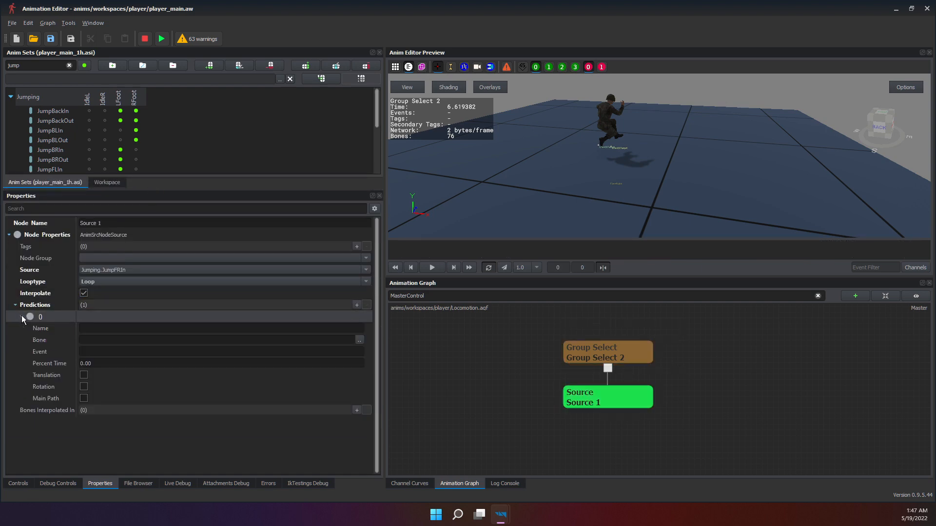
left_click(514, 364)
Enlarge the animation preview area and examine the paused jump pose above the ground.
scroll(657, 192, "up", 4)
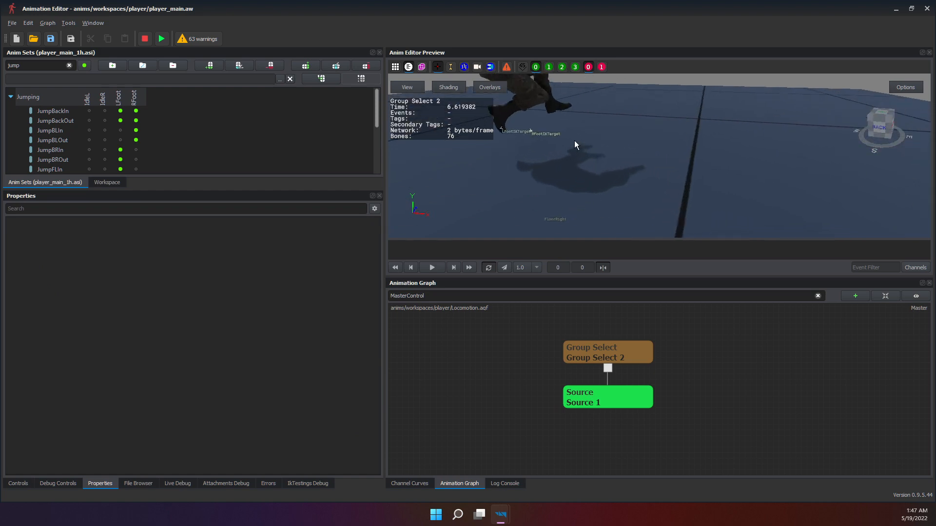
scroll(574, 140, "down", 2)
middle_click_drag(574, 141, 620, 152)
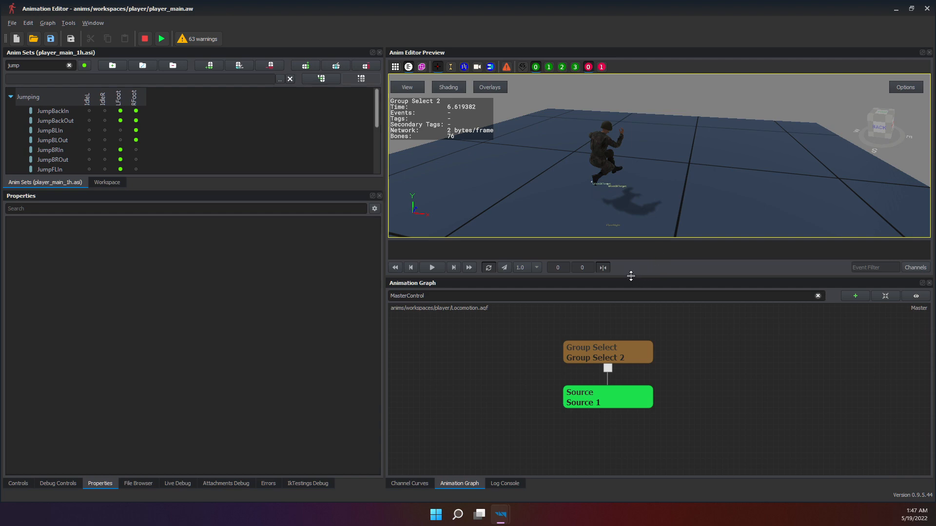
left_click_drag(631, 276, 638, 110)
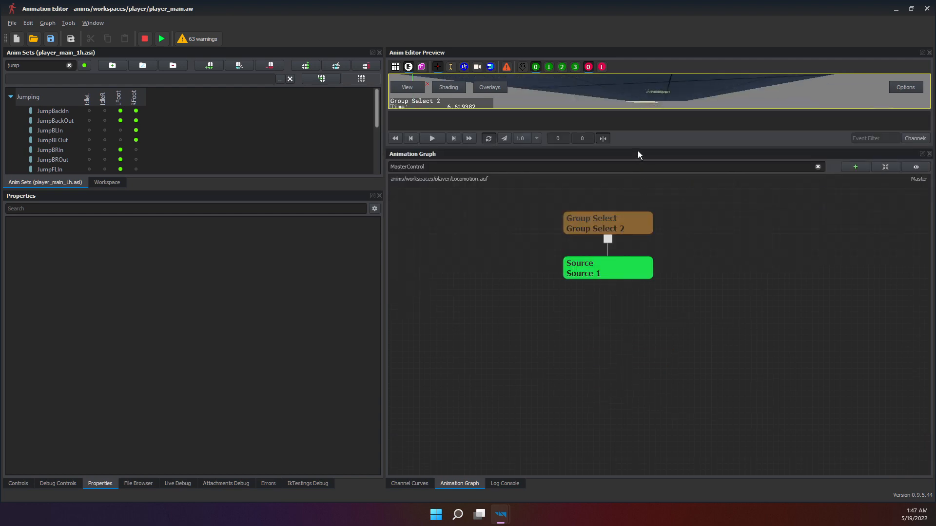
left_click_drag(637, 148, 683, 424)
scroll(663, 253, "down", 5)
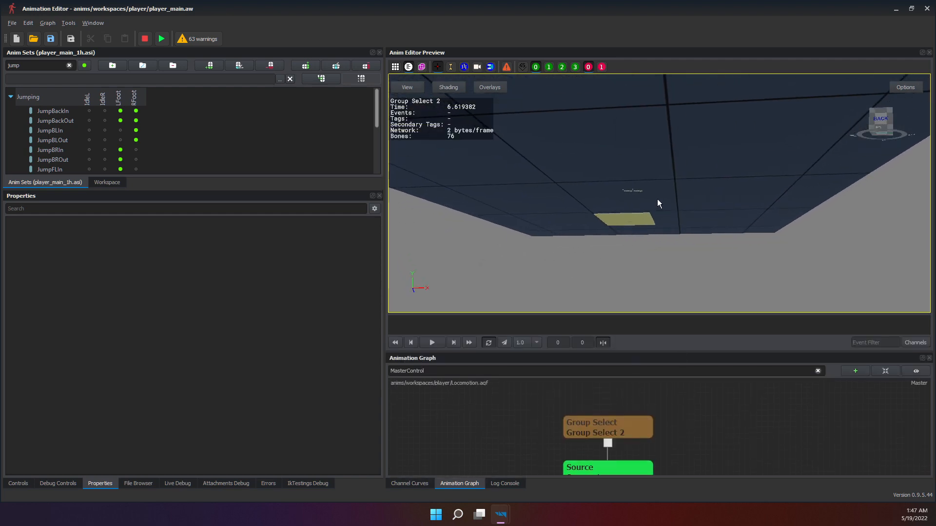
left_click_drag(657, 199, 659, 193)
scroll(660, 182, "up", 4)
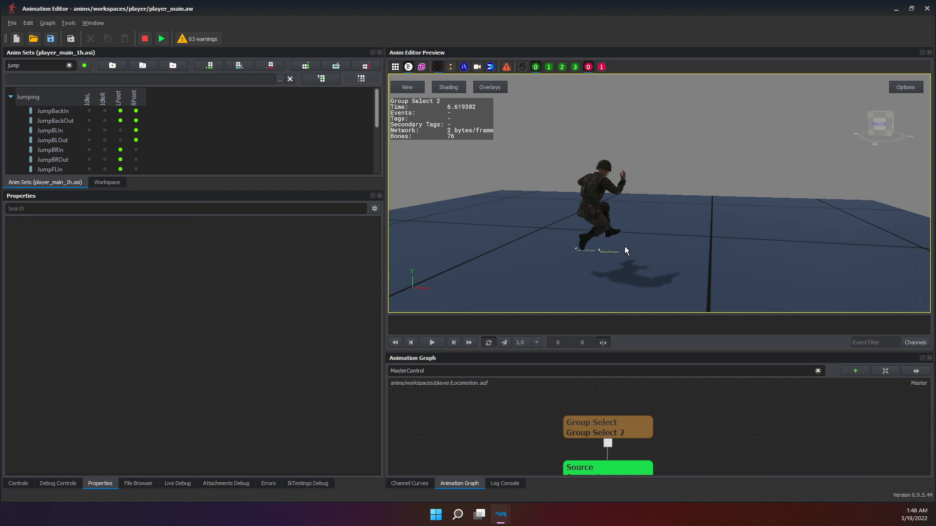
Bring both graph nodes into view and review Source 1's source and prediction properties.
left_click(627, 409)
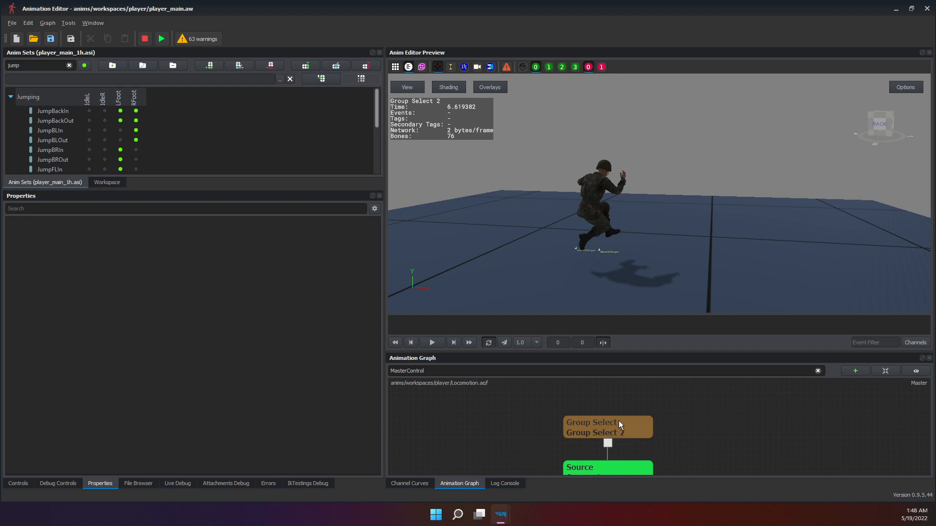
middle_click_drag(607, 420, 588, 394)
left_click(611, 441)
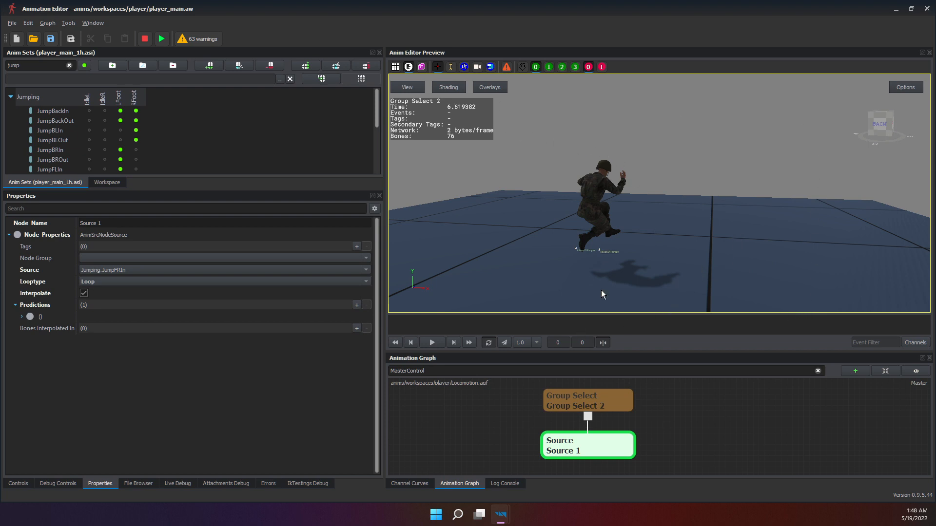
left_click(715, 432)
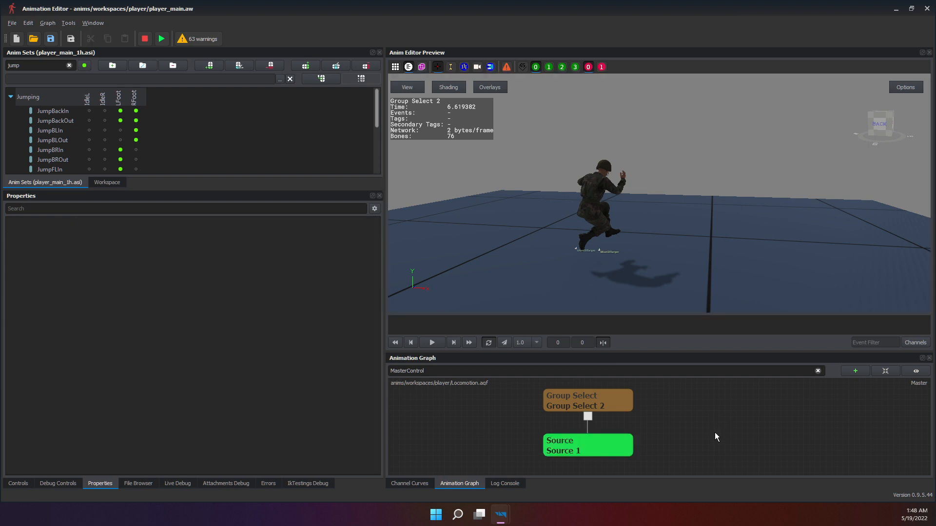
Examine the JumpForward and JumpFR rows of the Jumping group in the anim set.
scroll(132, 152, "down", 2)
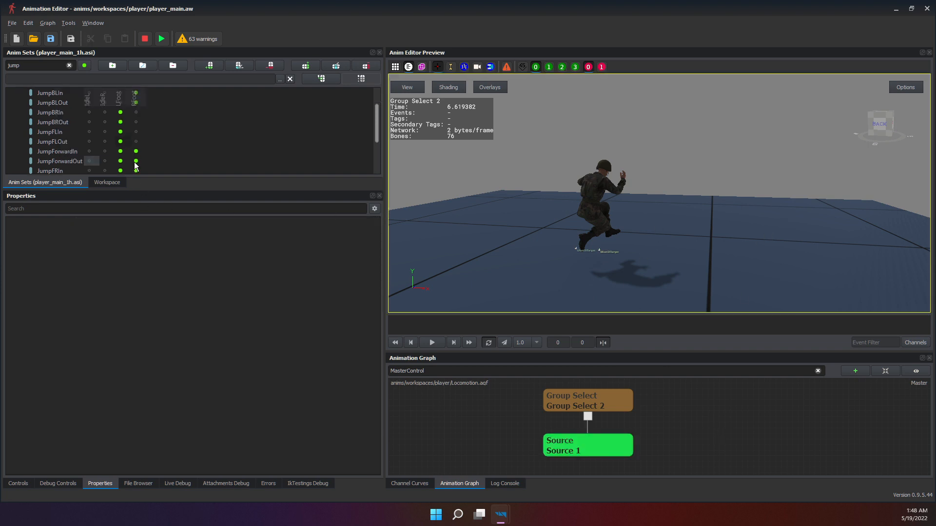
scroll(136, 166, "down", 2)
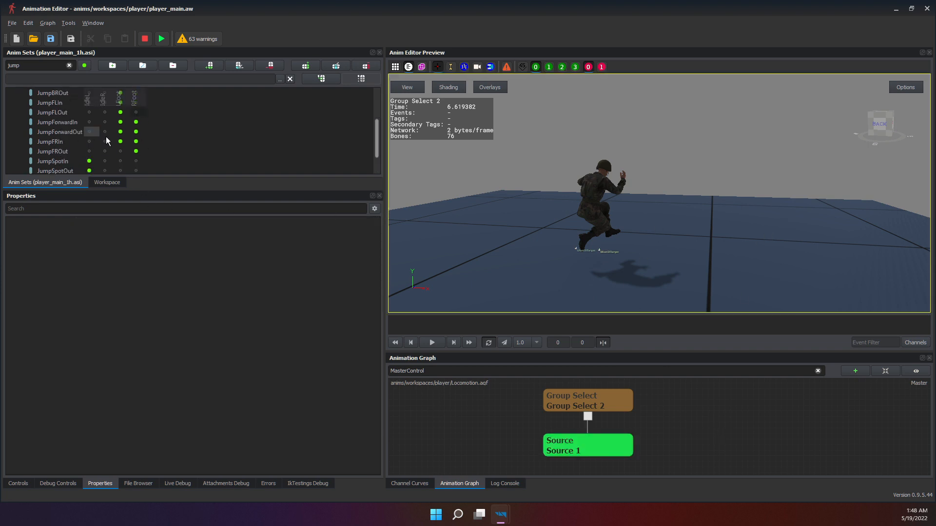
left_click(185, 144)
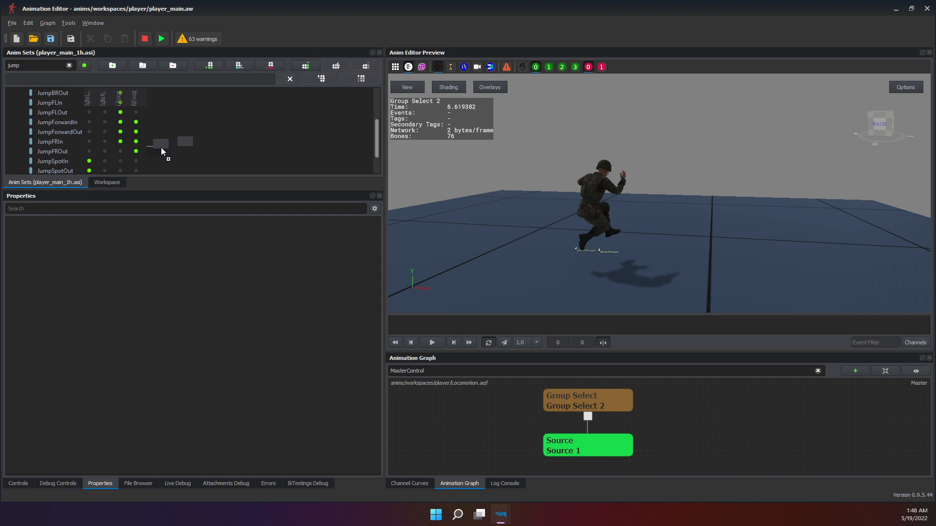
Load the JumpFROut animation from the RFoot column and bring up its Animation Channels window.
left_click(134, 152)
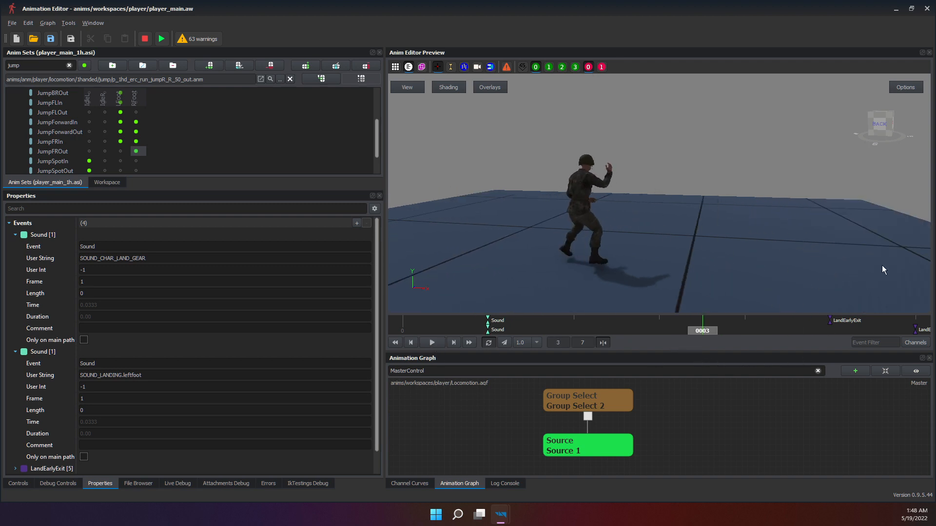
left_click(917, 344)
key("Escape")
mouse_move(502, 518)
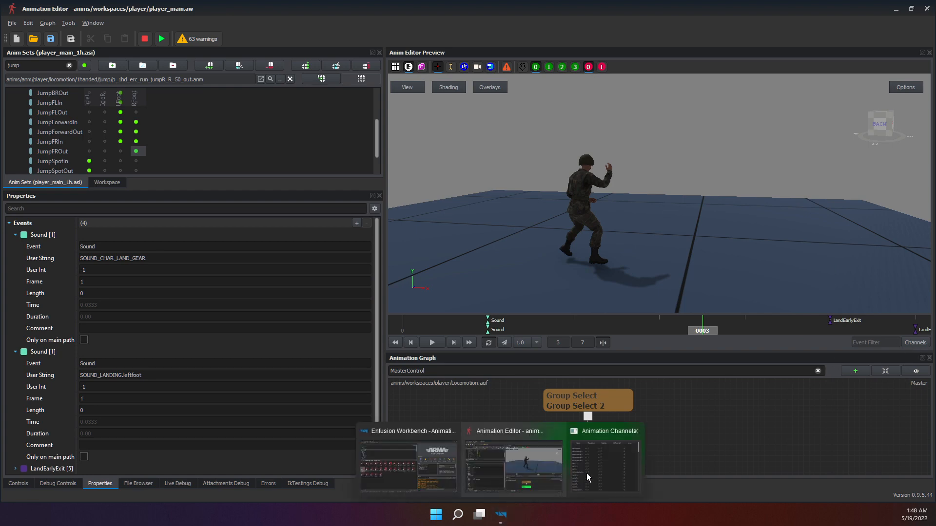
left_click(586, 473)
Enlarge the Animation Channels window and widen its Name column to fit the full bone names.
left_click_drag(452, 144, 634, 212)
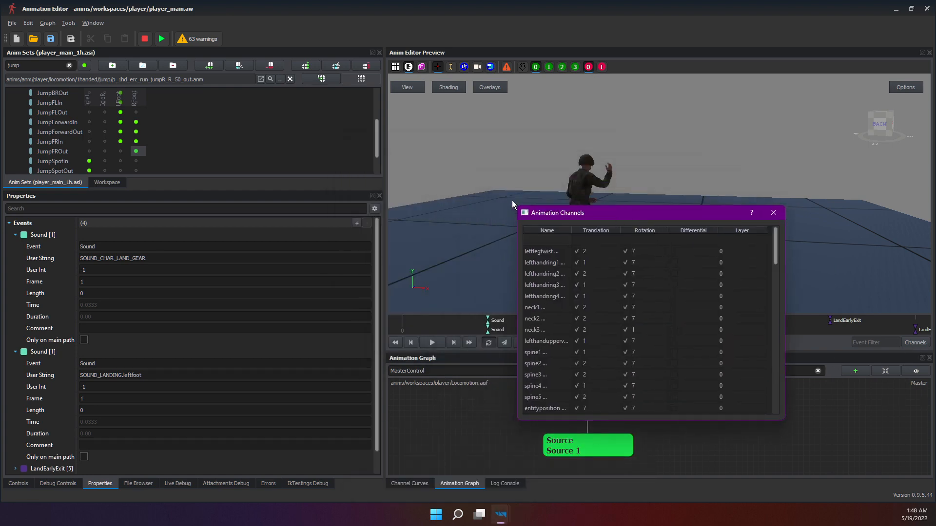
left_click_drag(517, 207, 393, 16)
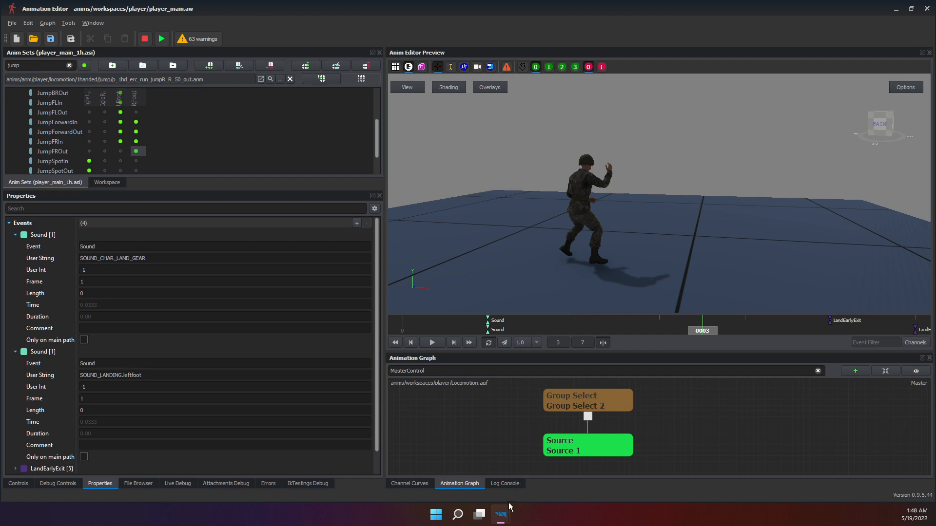
mouse_move(508, 502)
left_click(601, 426)
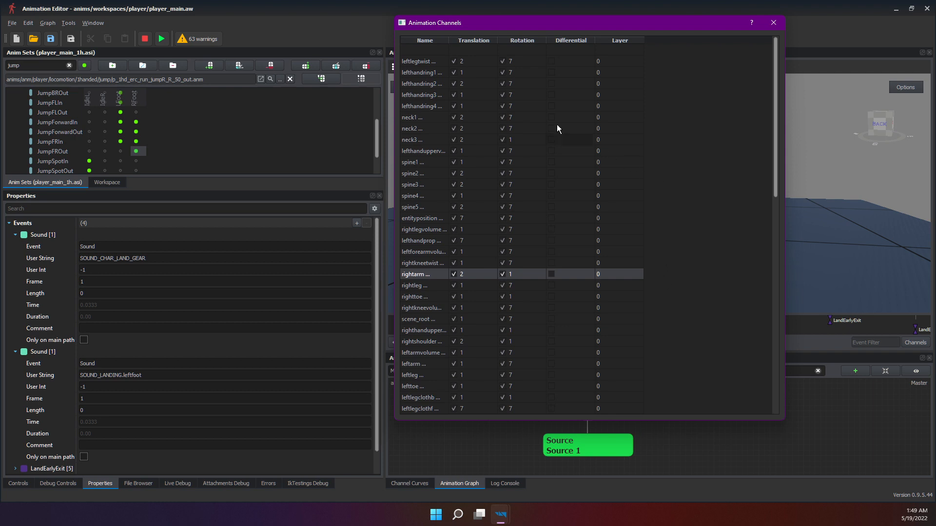
double_click(449, 40)
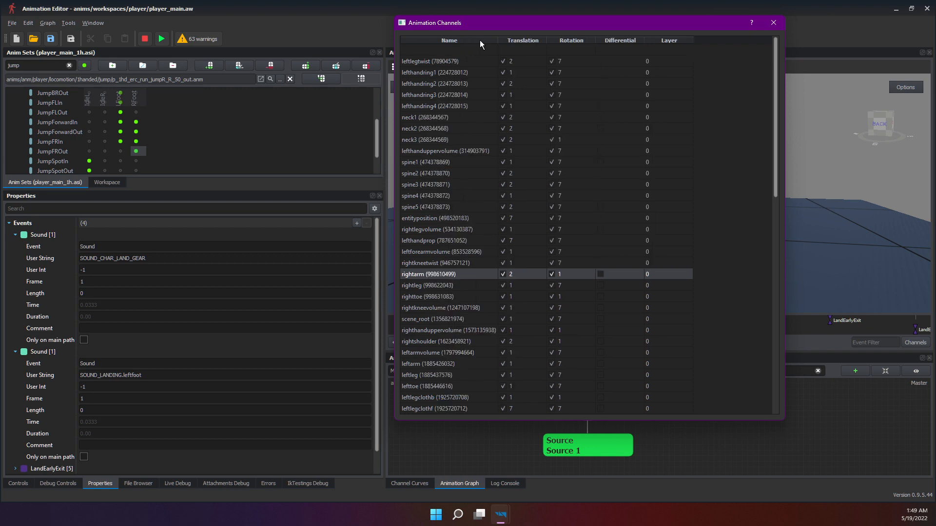
Examine the bone channel list, checking the translation and rotation entries of the neck and spine bones.
left_click(496, 118)
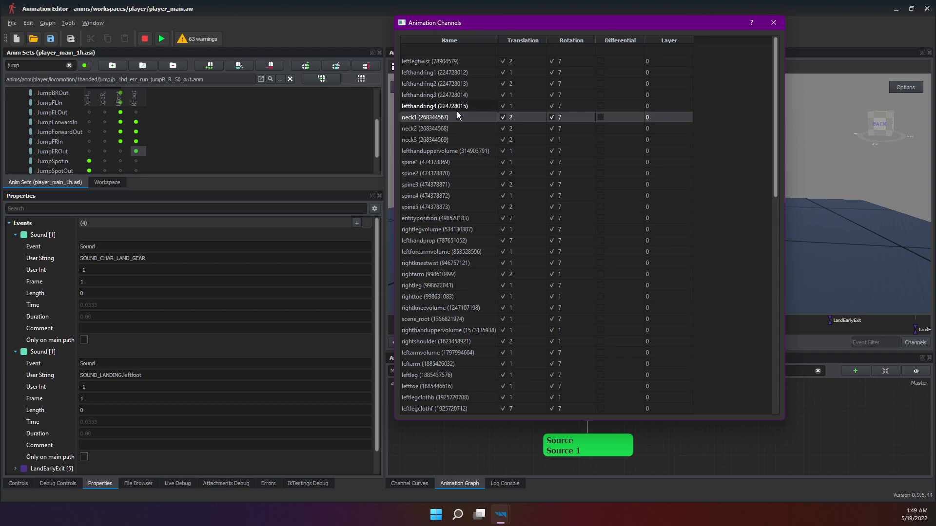
scroll(467, 139, "down", 6)
scroll(468, 139, "down", 4)
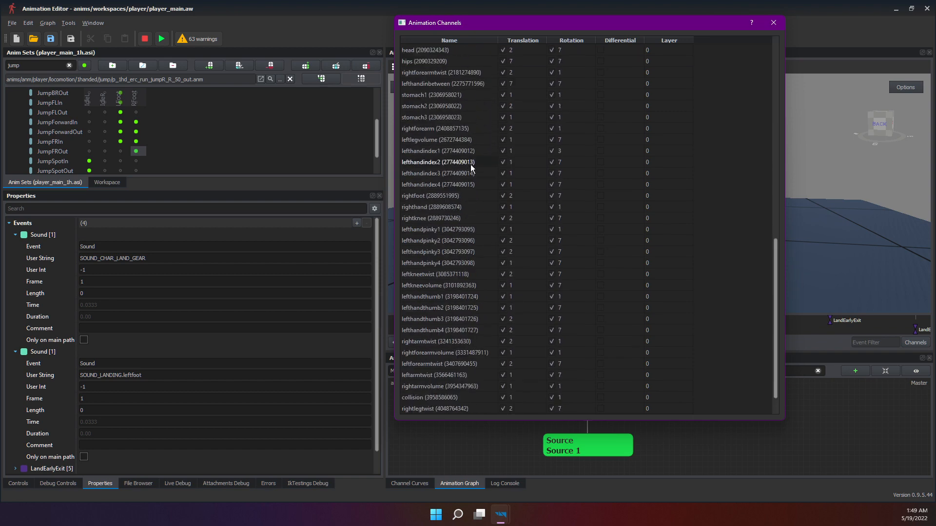
scroll(469, 164, "up", 10)
left_click(470, 164)
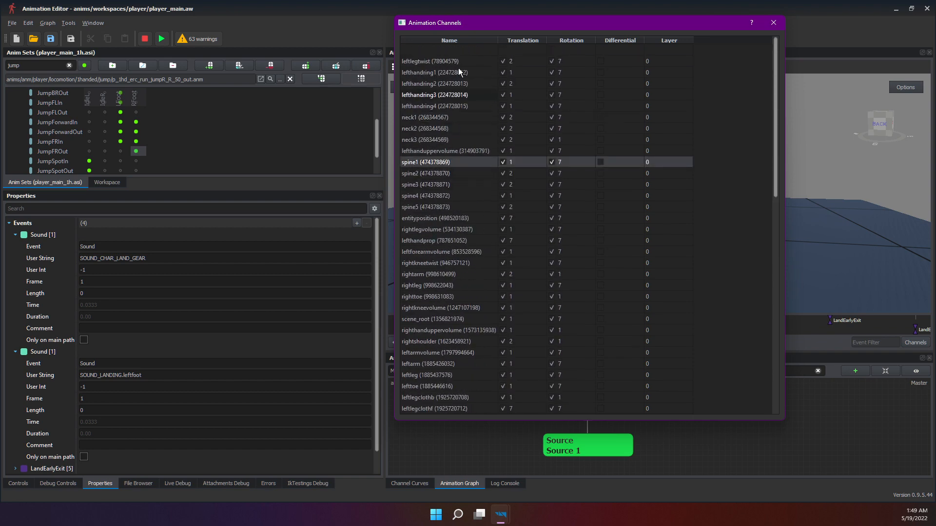
left_click(447, 139)
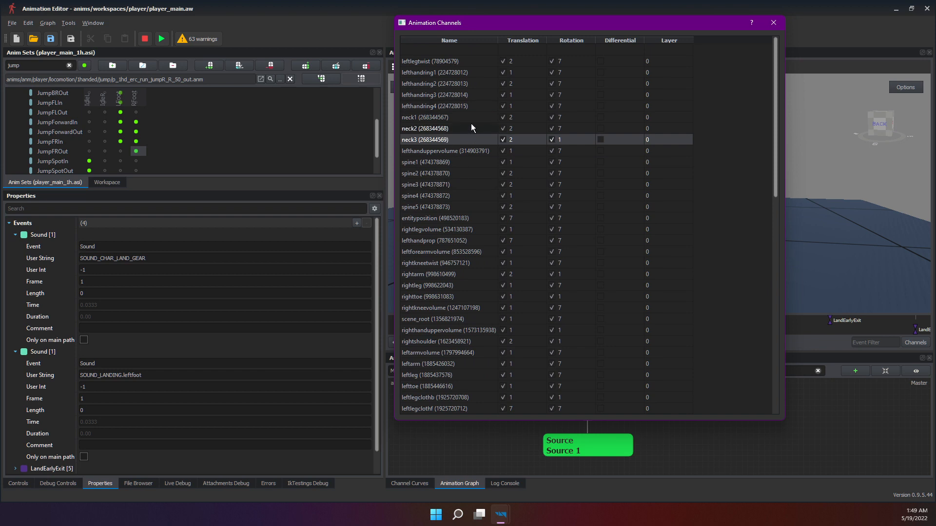
left_click(456, 117)
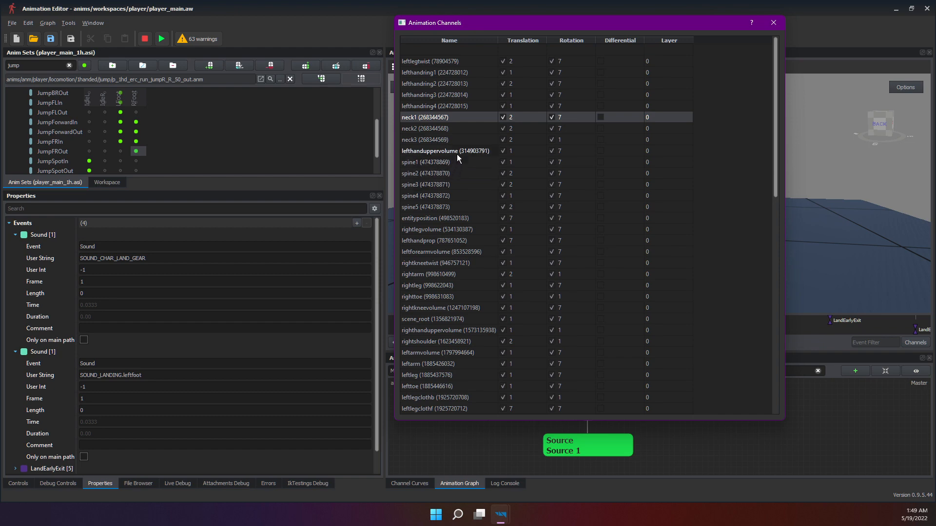
scroll(443, 179, "down", 15)
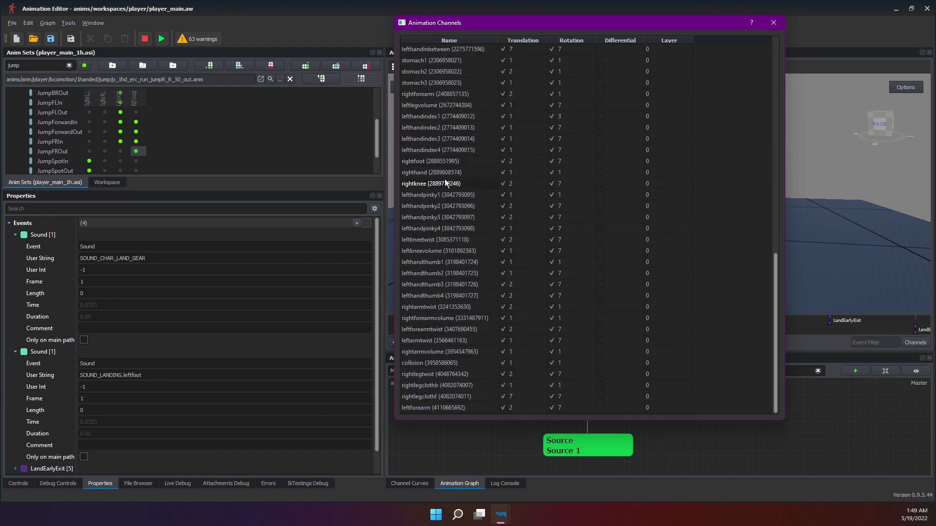
Move the Animation Channels window aside, review the whole bone list including entityposition, and close the window.
left_click_drag(509, 24, 627, 82)
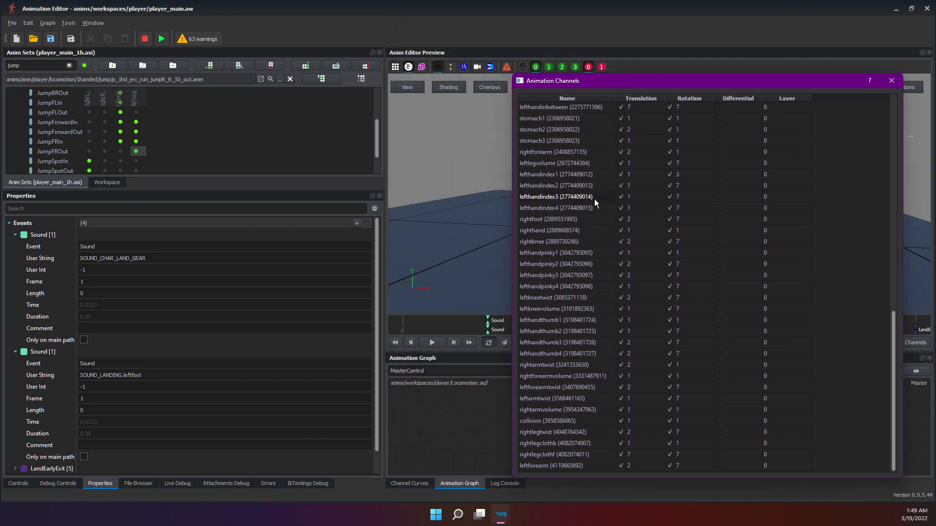
scroll(594, 199, "up", 7)
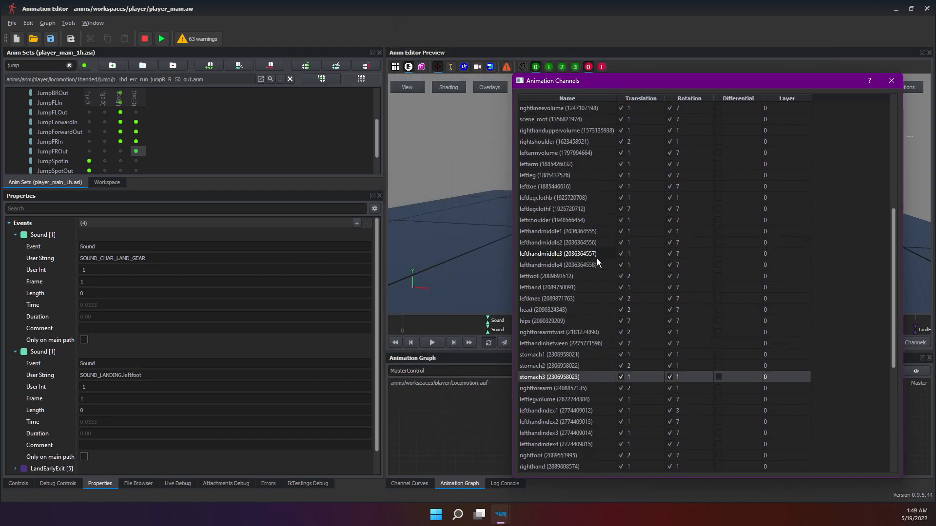
scroll(595, 263, "up", 7)
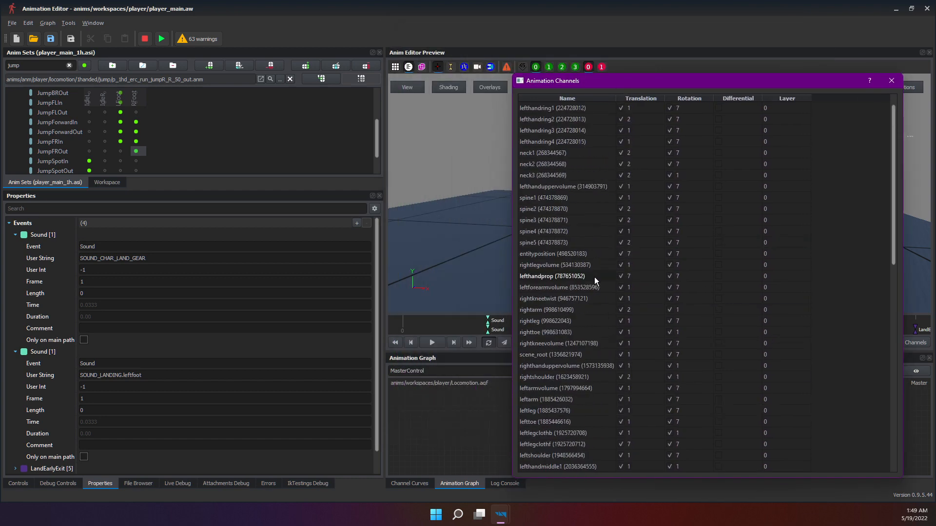
scroll(595, 277, "up", 1)
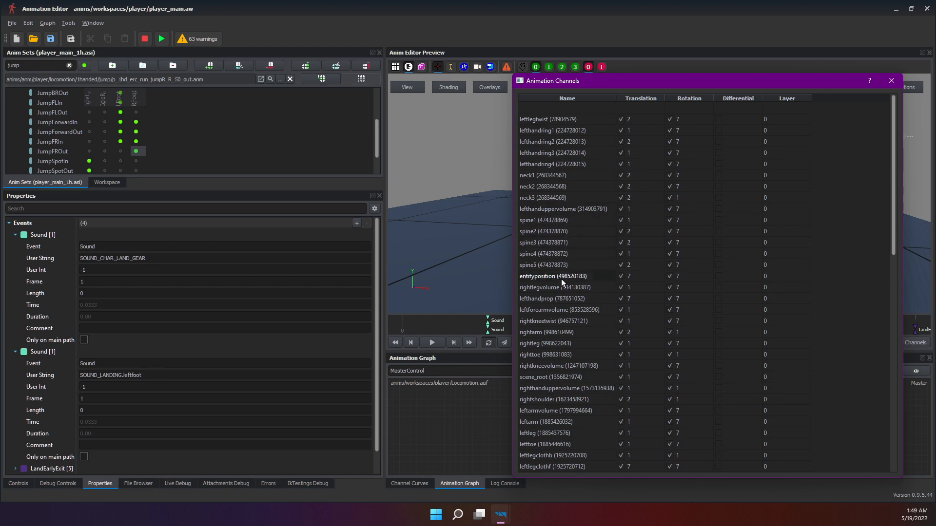
scroll(564, 290, "down", 1)
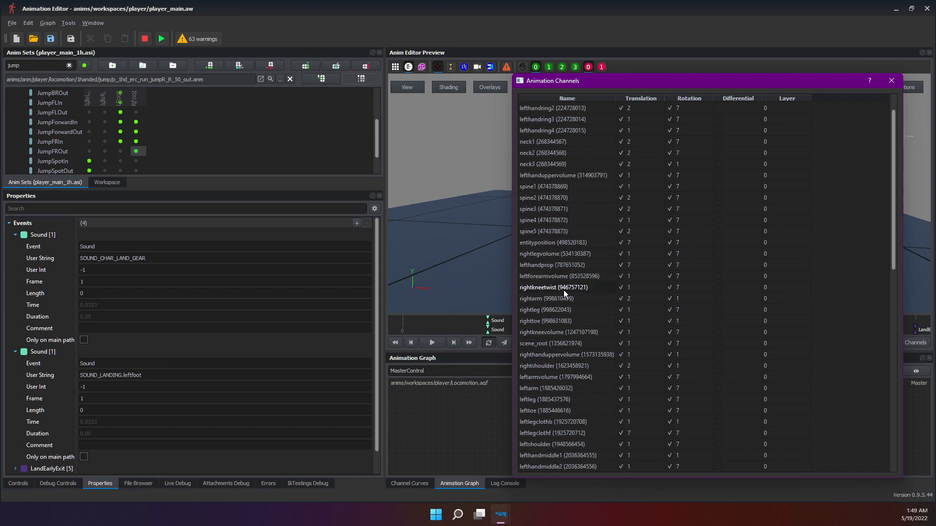
scroll(572, 319, "down", 4)
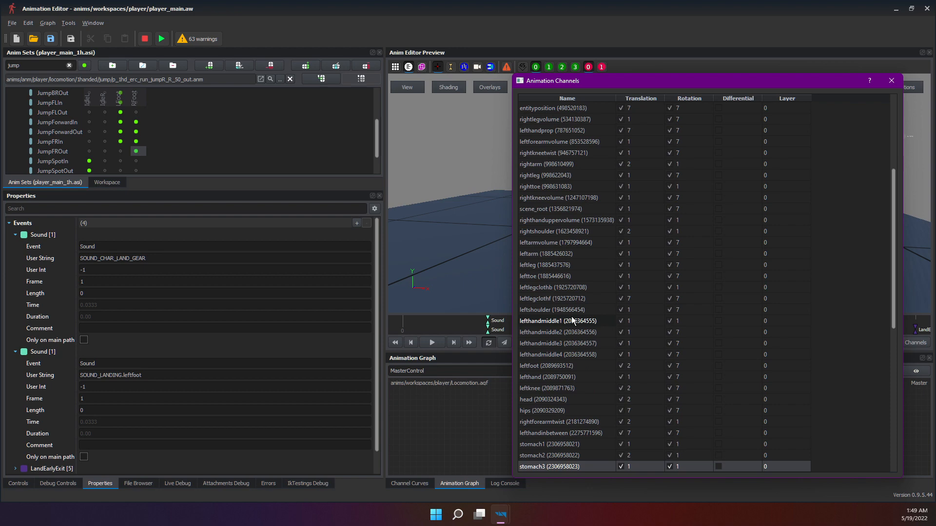
scroll(573, 320, "down", 10)
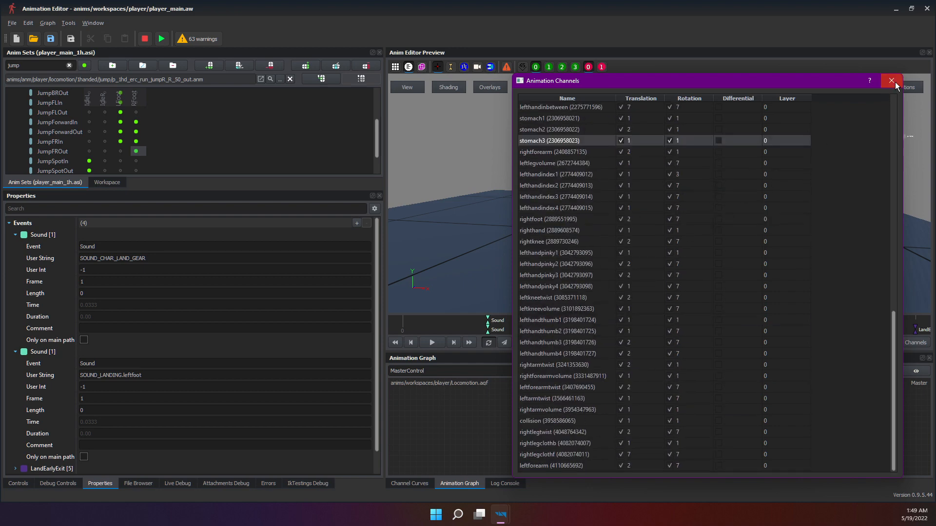
left_click(892, 81)
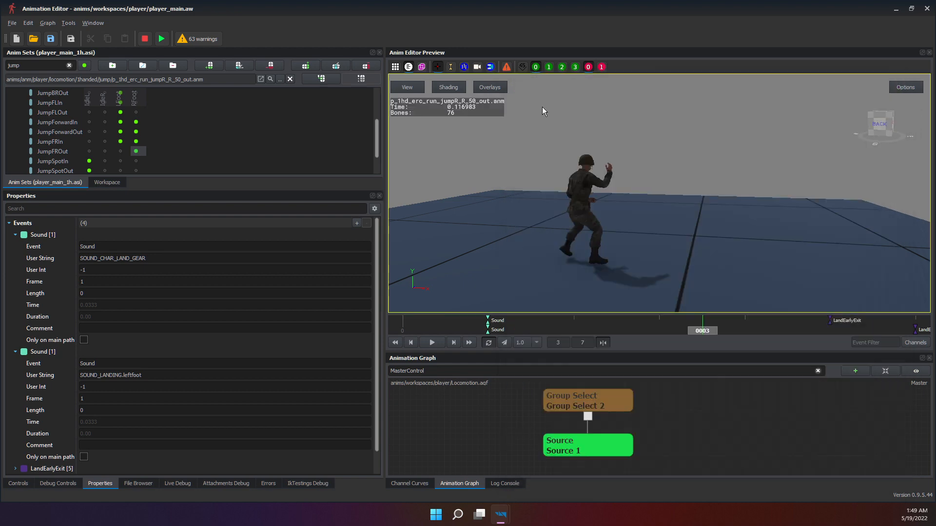
Show the skeleton's bones over the character in the preview and examine them up close.
left_click(450, 69)
left_click(451, 69)
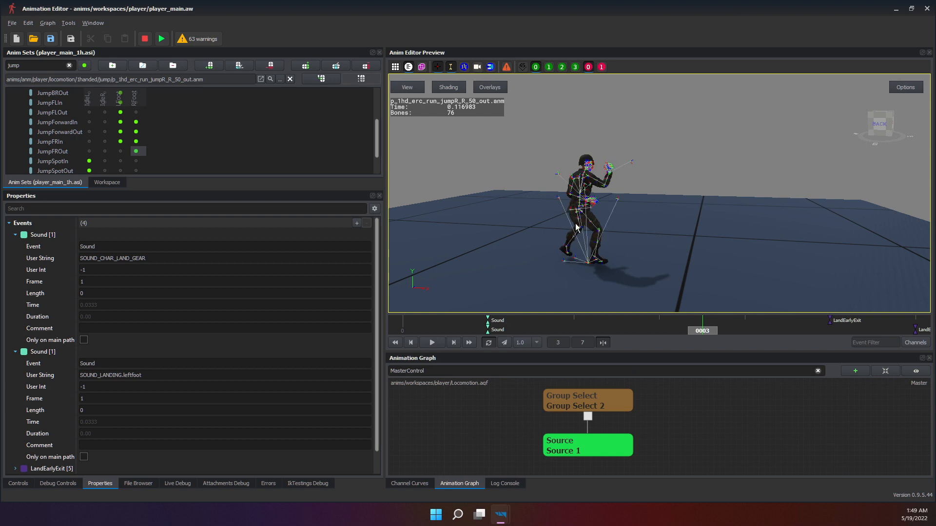
middle_click_drag(636, 262, 644, 308)
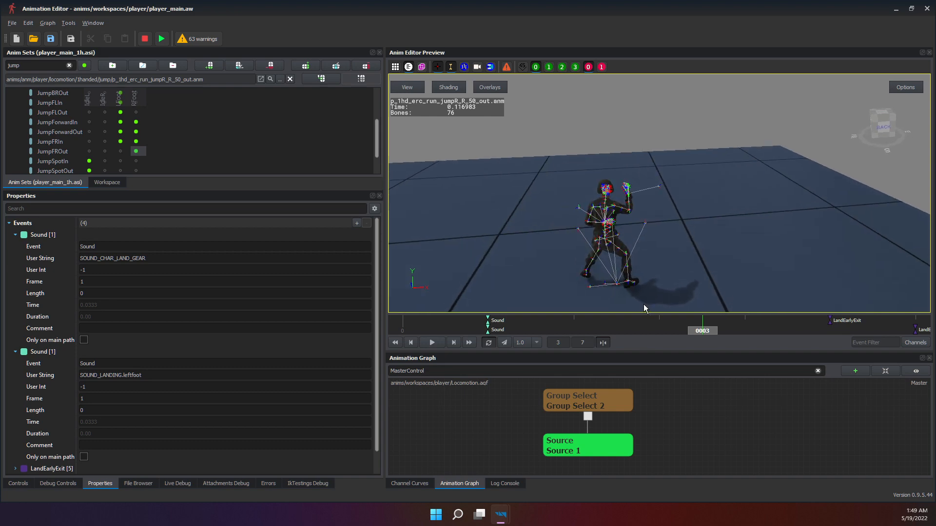
key("w")
mouse_move(643, 308)
right_mouse_down()
mouse_move(655, 312)
mouse_move(646, 307)
right_mouse_up()
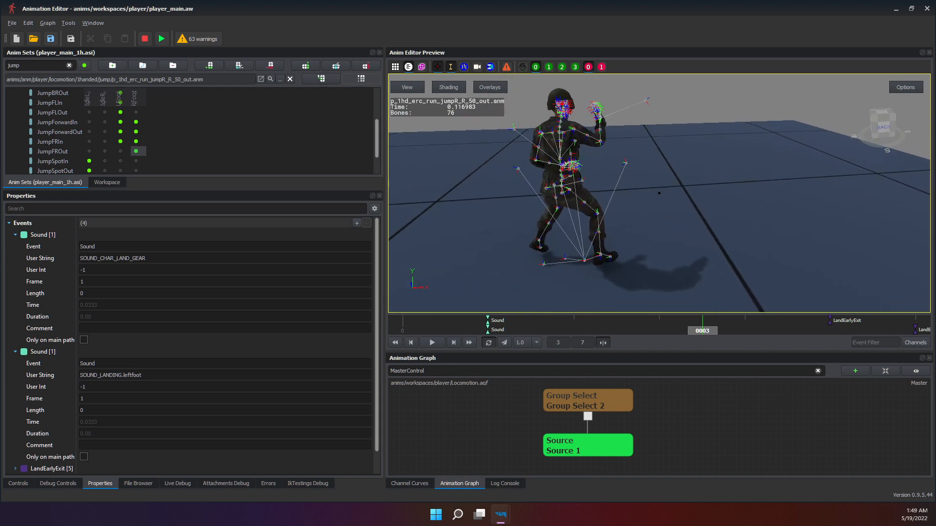
mouse_move(646, 308)
middle_mouse_down()
mouse_move(736, 310)
mouse_move(658, 313)
middle_mouse_up()
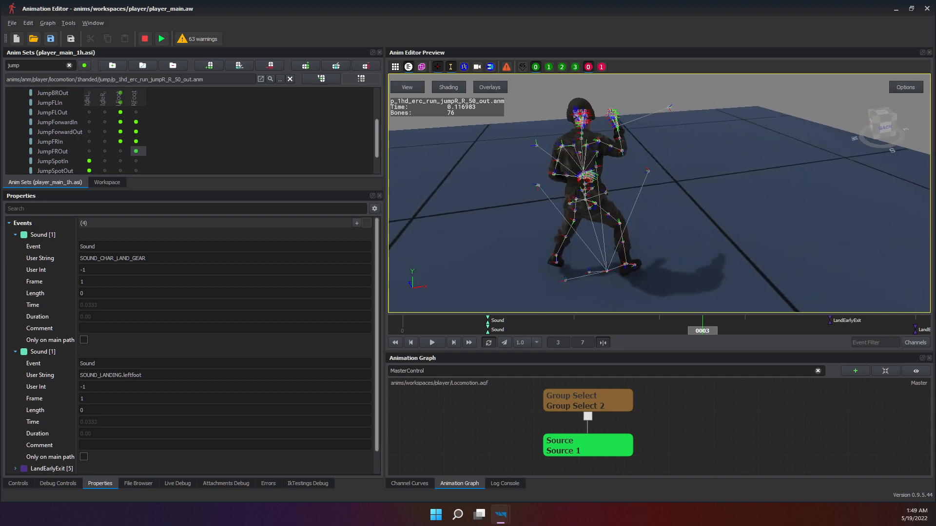
middle_click_drag(636, 224, 634, 224)
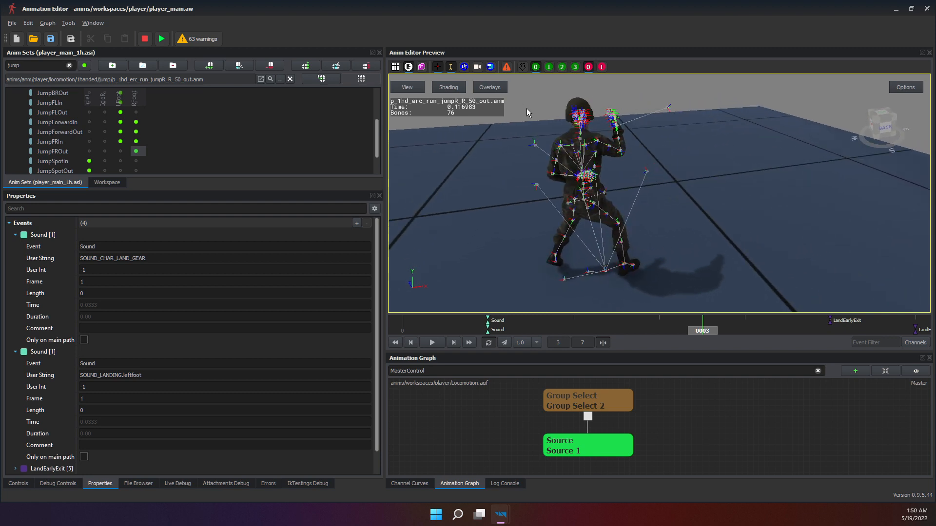
Open the Skeleton visualization dialog and place it clear of the character in the preview.
left_click(452, 68)
left_click(452, 68)
left_click(464, 67)
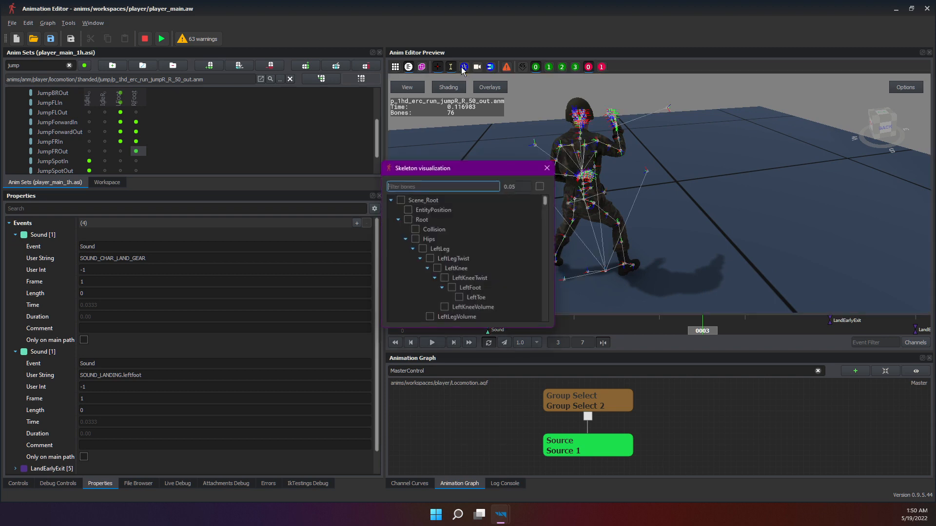
left_click(559, 266)
middle_click_drag(456, 154, 455, 154)
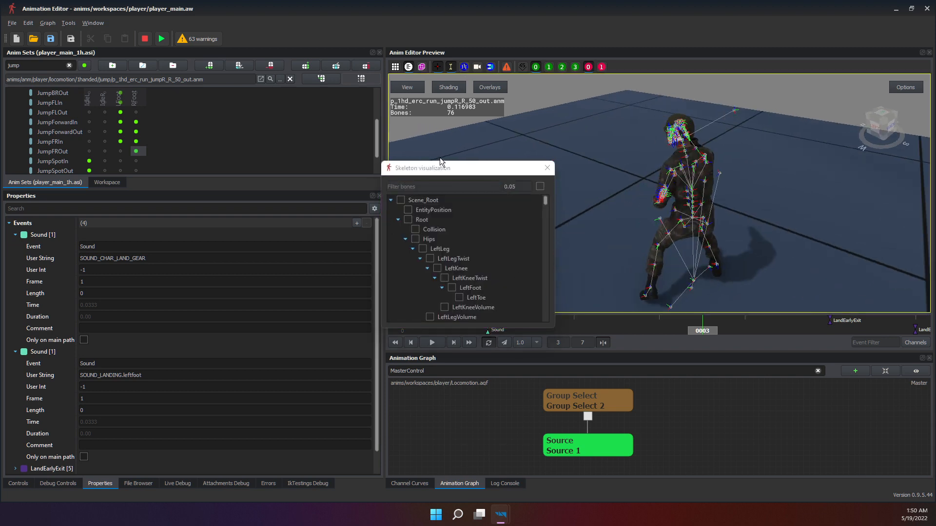
left_click_drag(448, 162, 777, 221)
Enable the EntityPosition bone's axes, set the axis size to 0.5, and close the skeleton visualization settings.
scroll(707, 283, "down", 2)
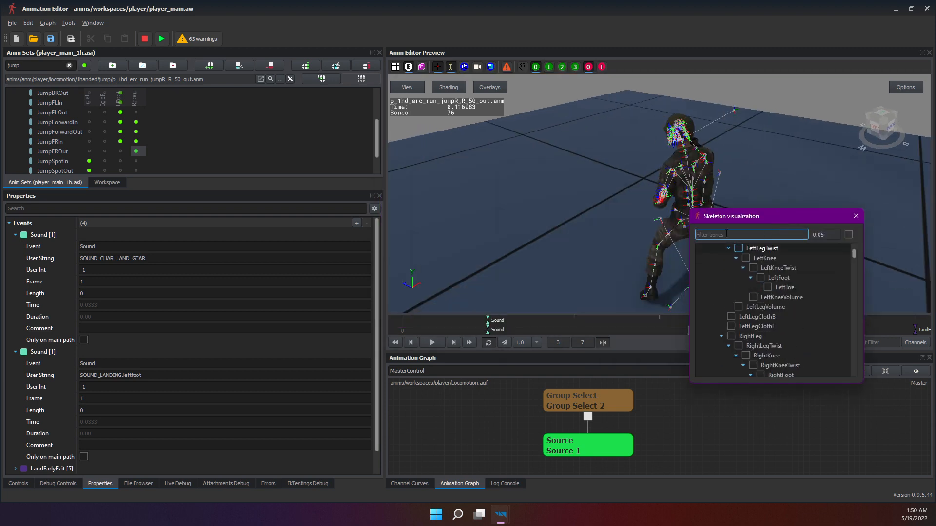
scroll(726, 273, "up", 2)
left_click(717, 258)
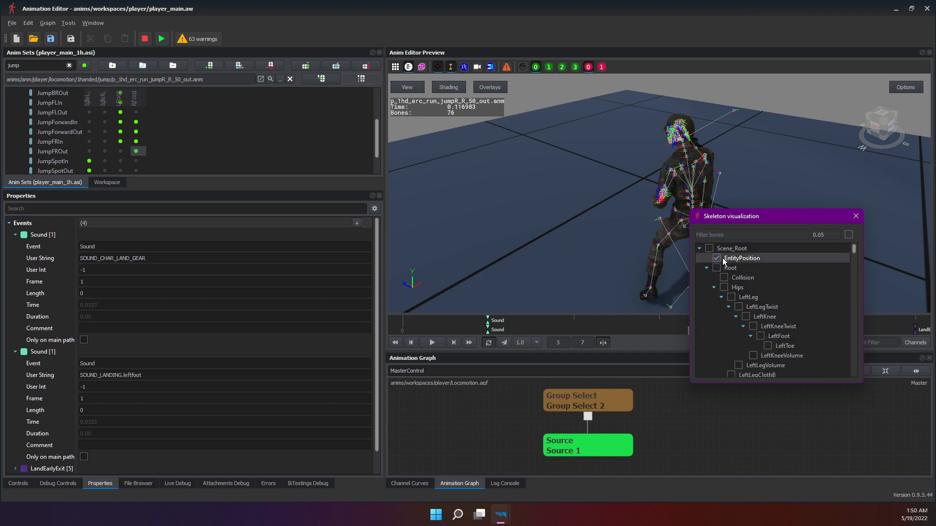
left_click(706, 268)
double_click(831, 234)
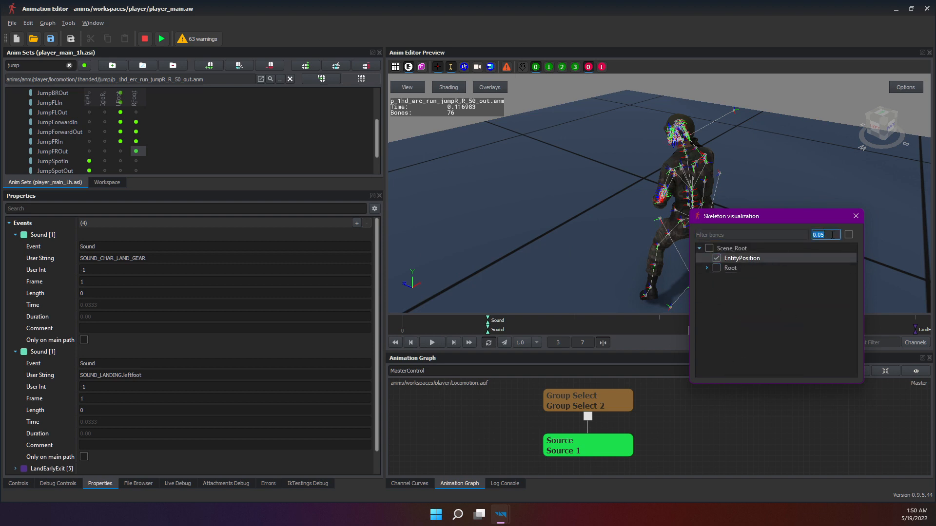
type("0.5")
left_click(855, 219)
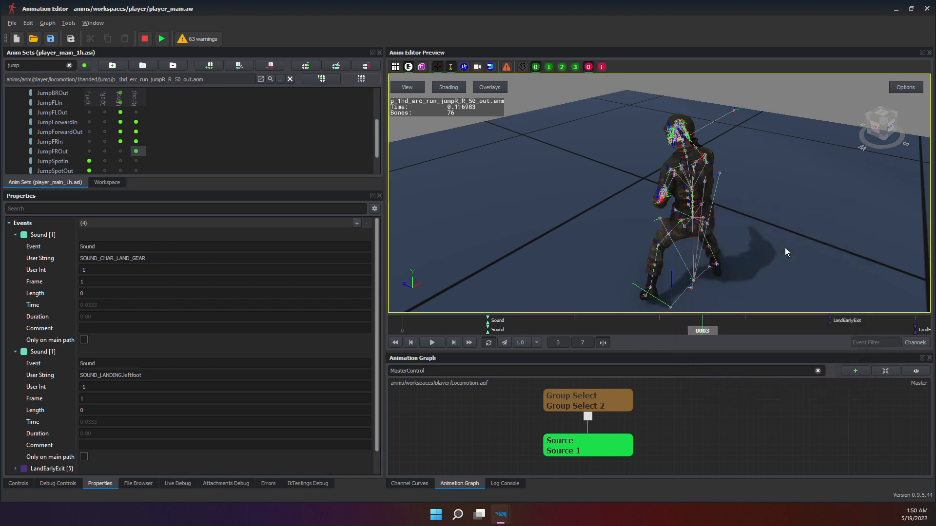
Hide the full bone overlay and examine the EntityPosition axes beside the character from a wider view.
middle_click_drag(786, 249, 621, 271)
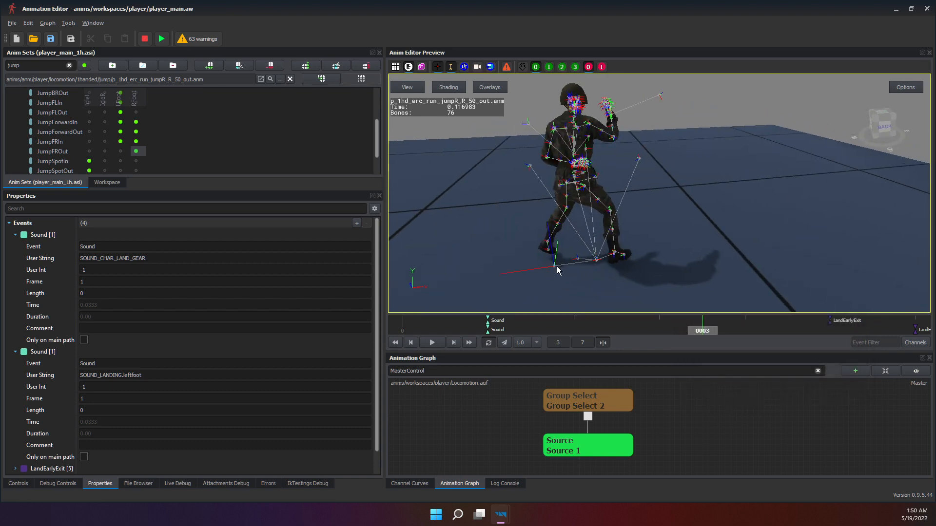
left_click(451, 69)
middle_click_drag(497, 210, 602, 248)
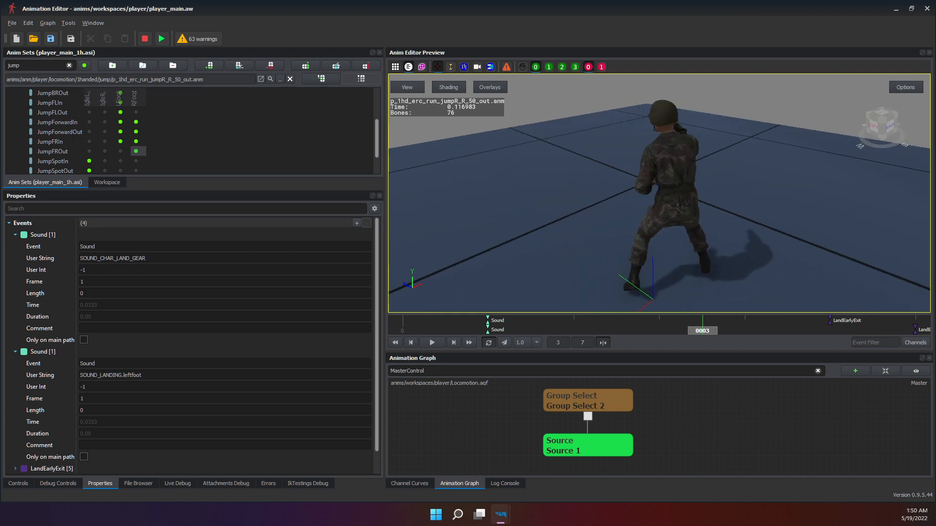
scroll(606, 255, "down", 4)
Return the jump animation to frame 0 and change the preview's movement mode to Inplace.
left_click_drag(546, 327, 417, 336)
left_click(431, 343)
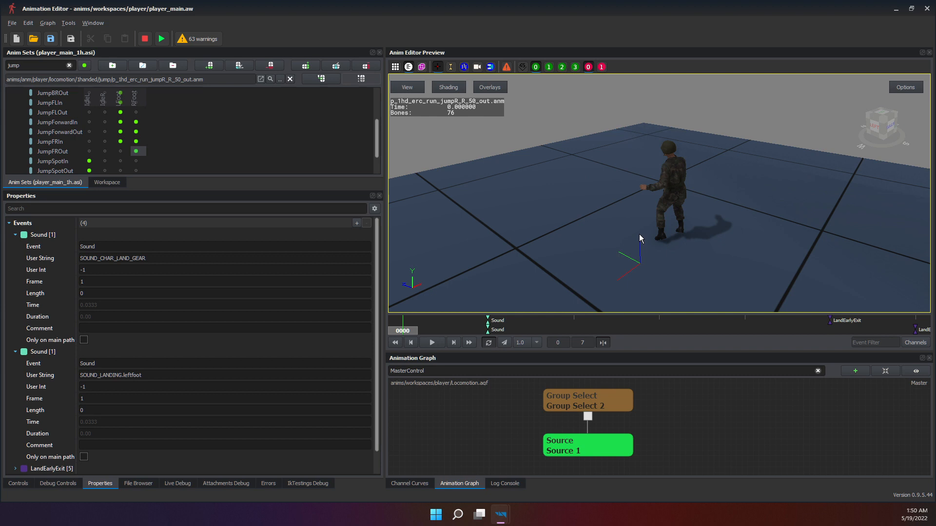
left_click(505, 344)
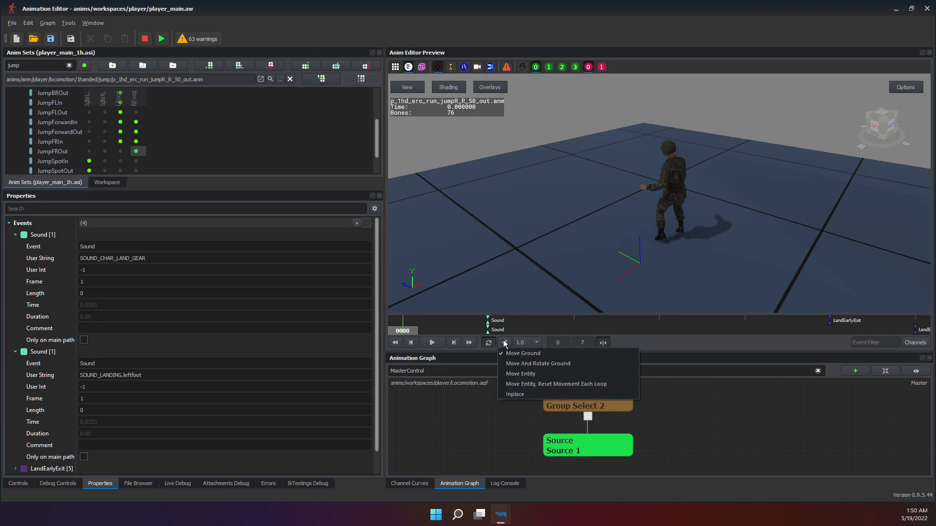
left_click(502, 348)
left_click(502, 346)
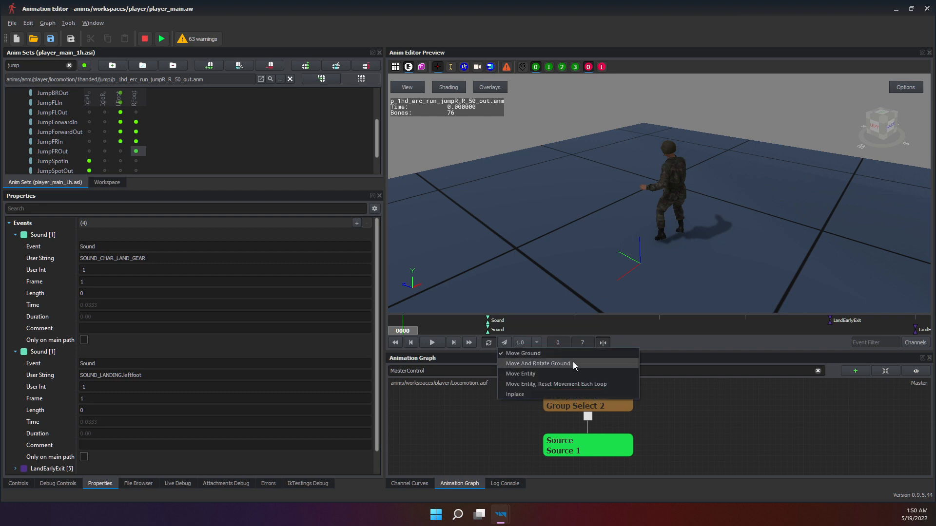
left_click(543, 395)
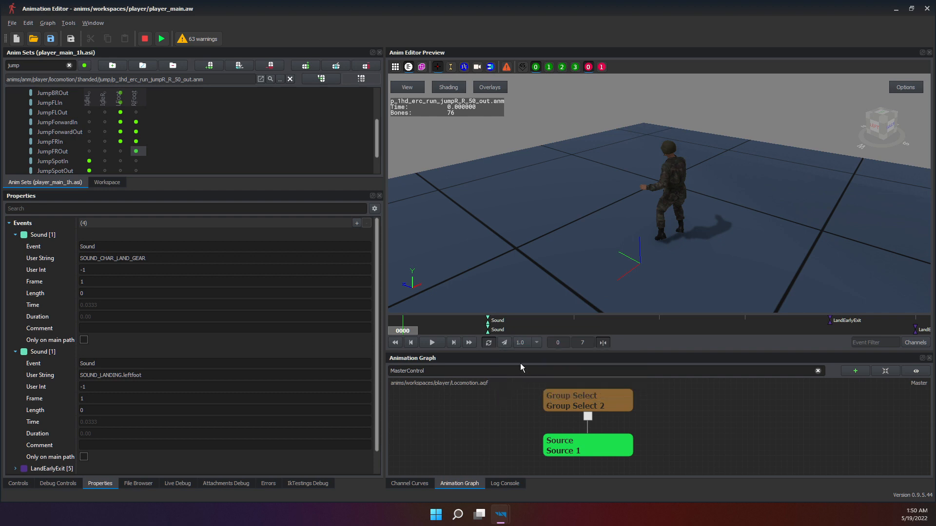
Play the animation and examine the EntityPosition axes moving relative to the character from a close front view.
left_click(428, 343)
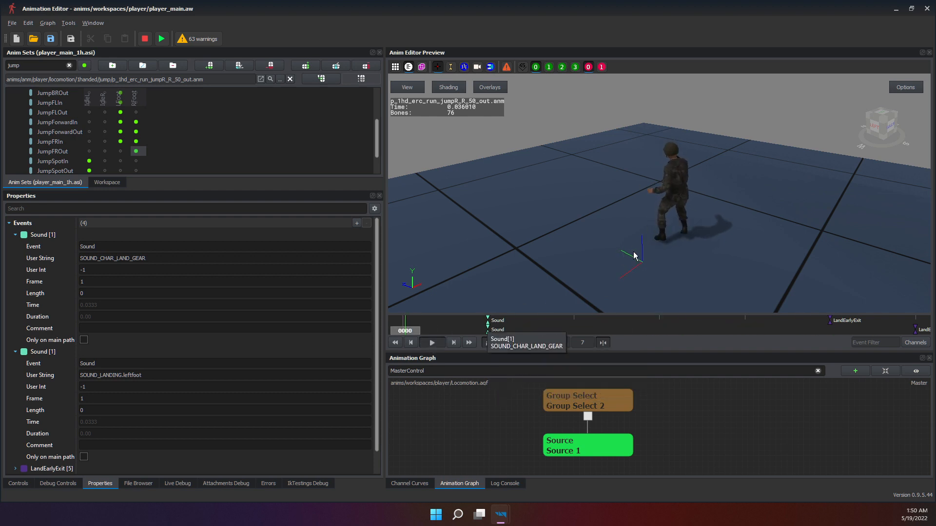
left_click_drag(635, 255, 507, 268, "alt")
left_click_drag(760, 210, 679, 192, "alt")
scroll(720, 184, "up", 2)
middle_click_drag(721, 184, 602, 265, "alt")
scroll(636, 239, "up", 4)
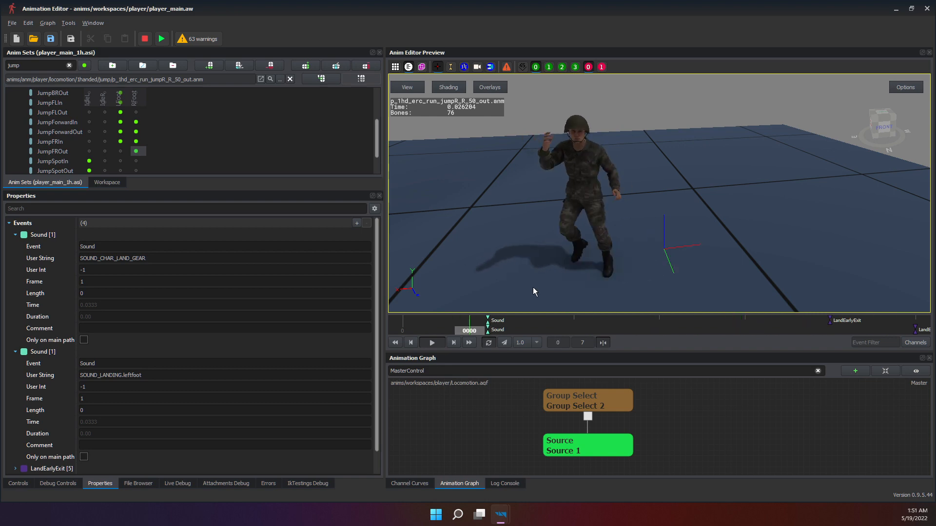
Stop playback and scrub the animation to frame 5 and back to the start to follow the EntityPosition axes.
left_click(440, 345)
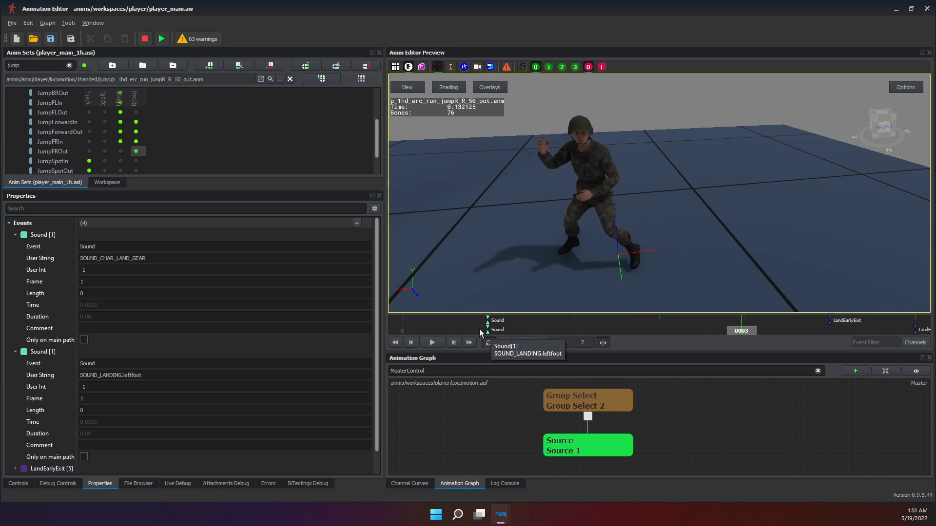
left_click_drag(428, 327, 812, 326)
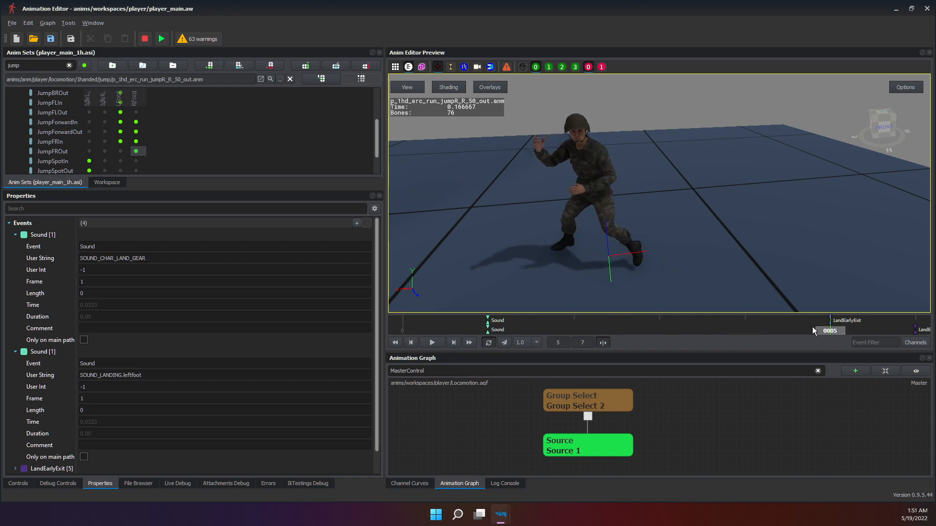
left_click_drag(740, 337, 414, 332)
Set the preview's movement mode to Move Ground and keep the animation at frame 0.
left_click(488, 344)
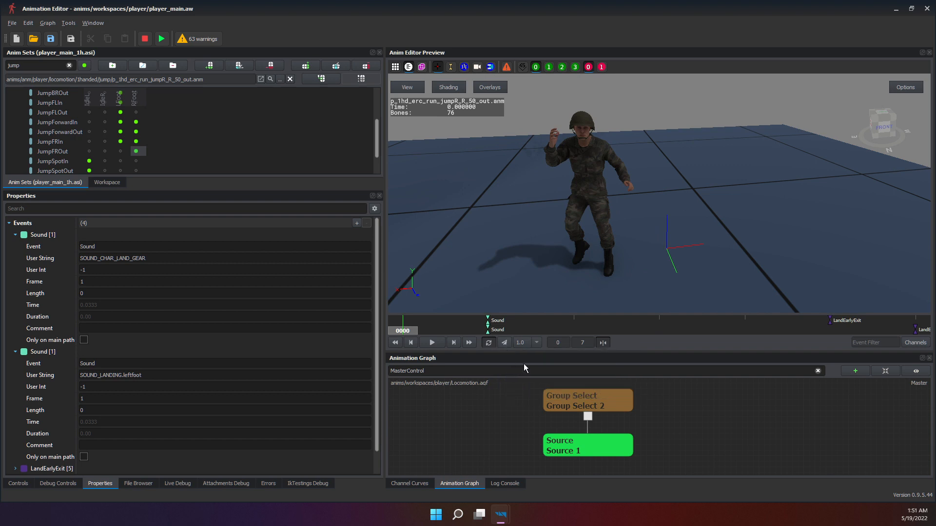
left_click(507, 343)
left_click(533, 355)
mouse_move(444, 326)
left_mouse_down()
mouse_move(834, 326)
mouse_move(842, 318)
mouse_move(527, 314)
mouse_move(417, 324)
mouse_move(902, 317)
mouse_move(466, 293)
mouse_move(427, 300)
mouse_move(799, 336)
mouse_move(435, 333)
left_mouse_up()
Examine the offset between the character and the EntityPosition axes at frame 0 from several raised angles.
right_click_drag(532, 261, 527, 290)
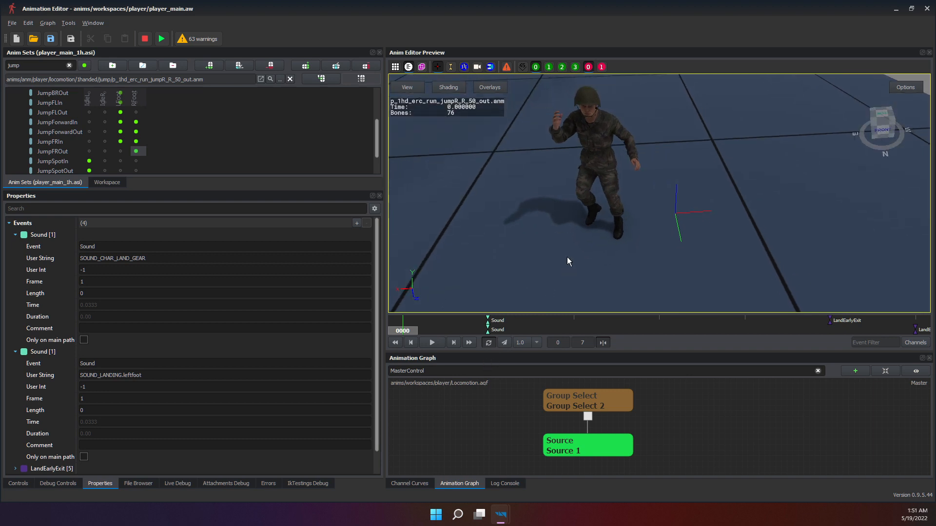
right_click_drag(621, 232, 613, 237)
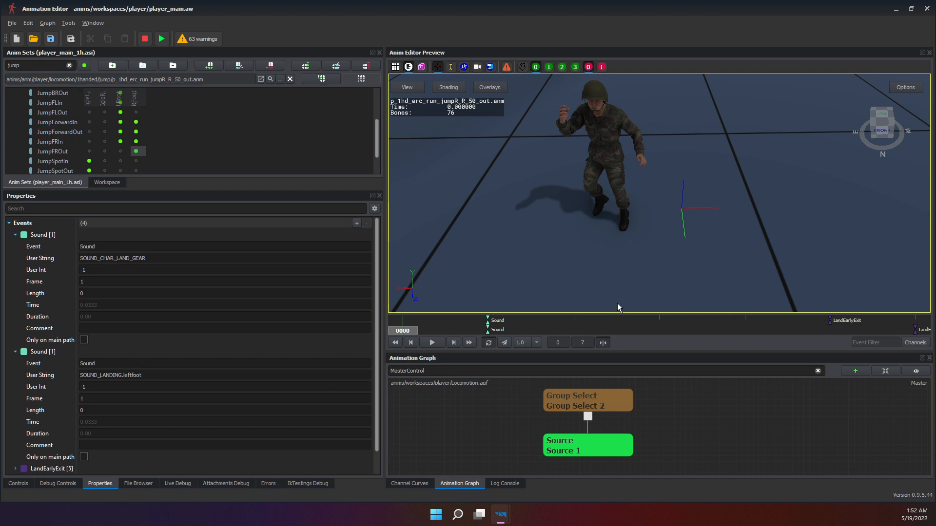
right_click_drag(626, 290, 605, 295)
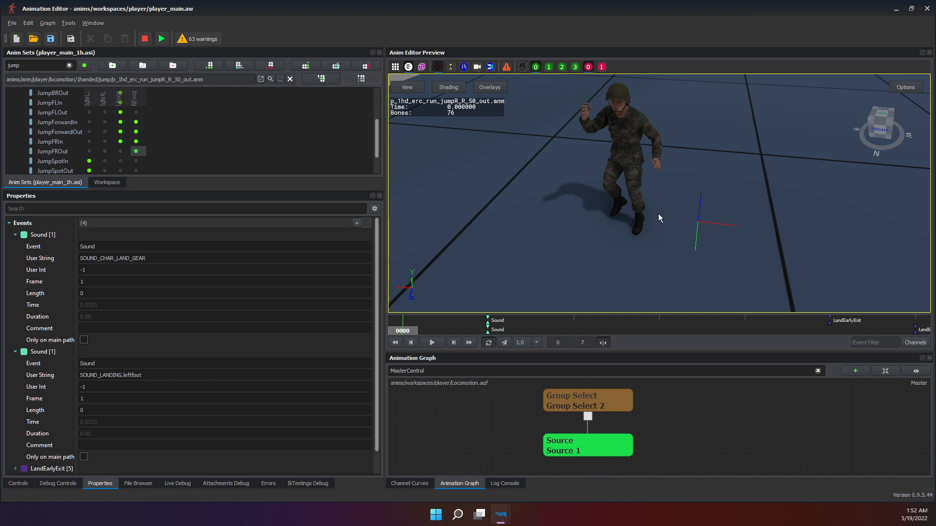
right_click_drag(658, 214, 609, 219)
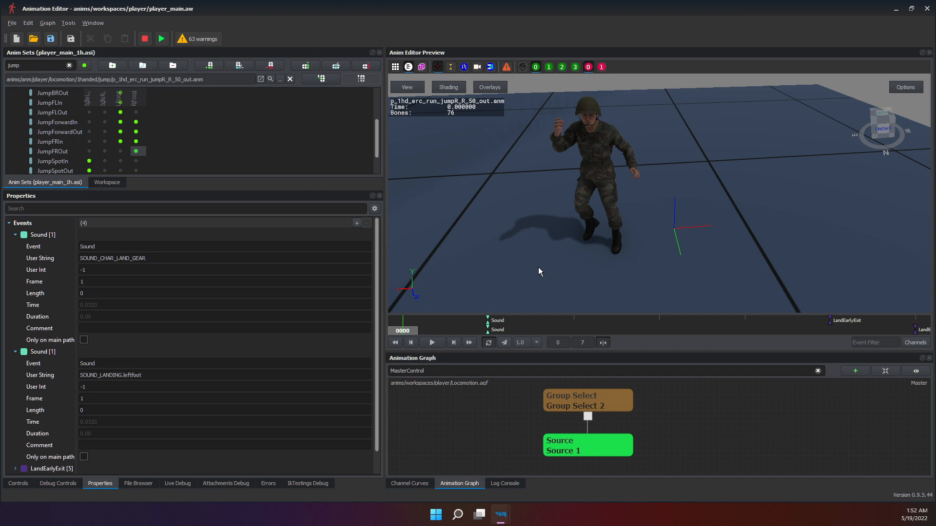
right_click_drag(451, 258, 556, 293)
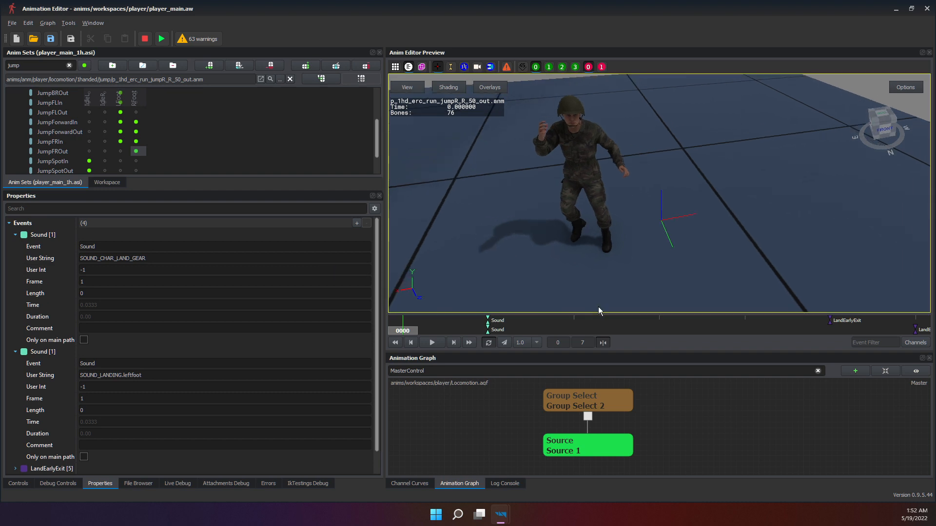
left_click_drag(546, 249, 663, 230)
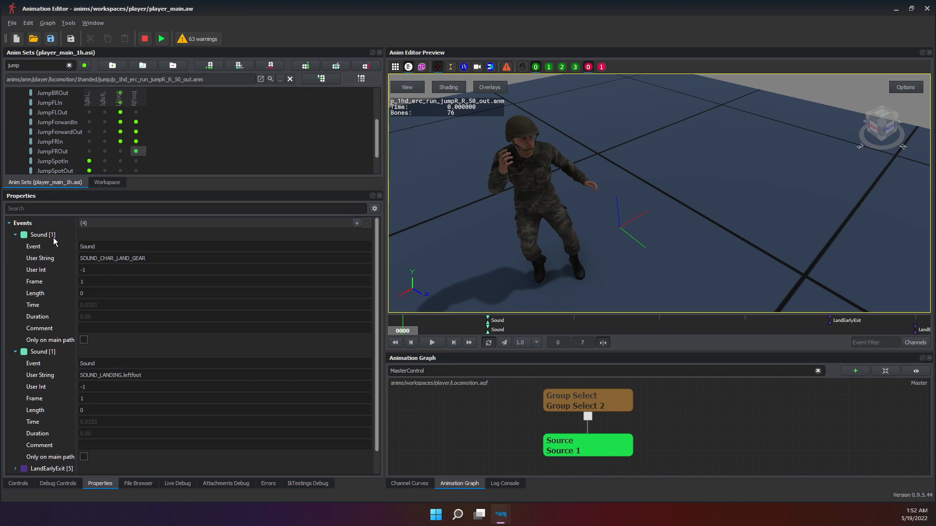
Collapse the details of both Sound events so the animation's Events list shows only its entries.
left_click(9, 224)
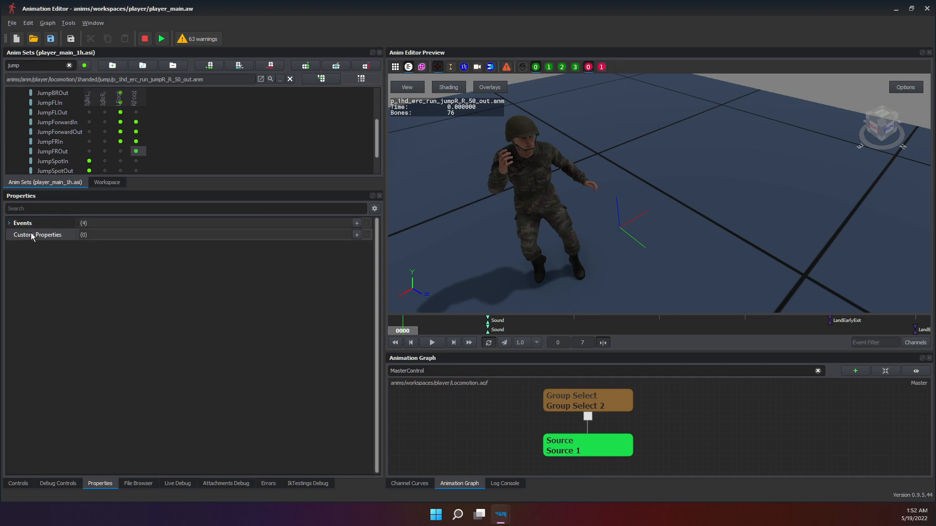
left_click(28, 224)
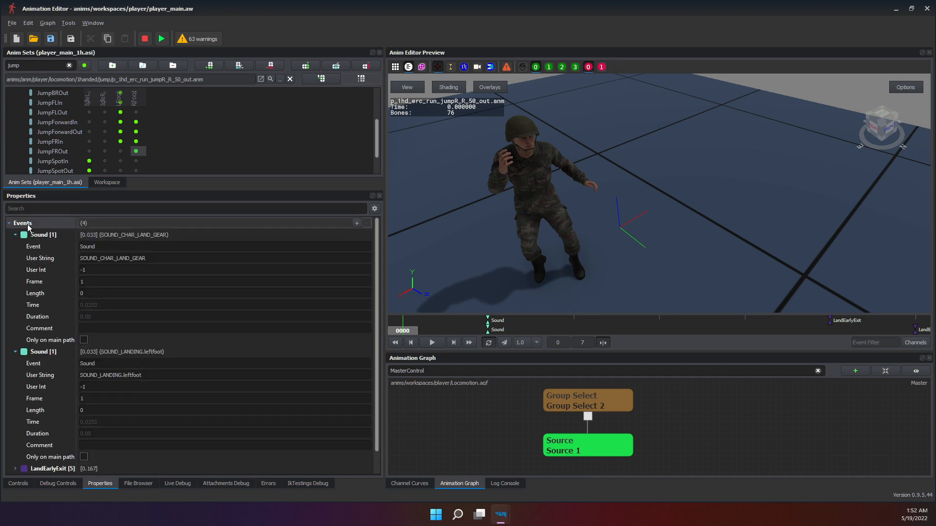
left_click(37, 236)
left_click(42, 250)
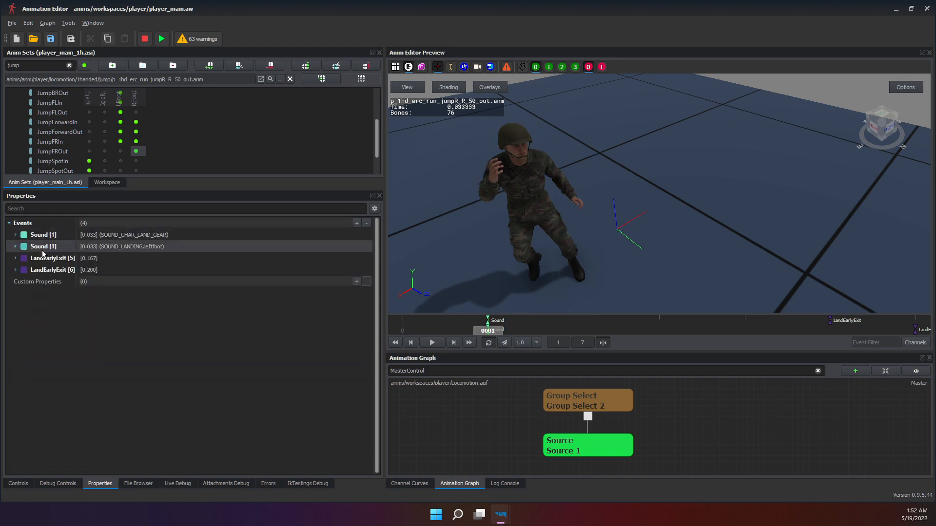
Select the LandEarlyExit and Sound events in turn to preview the pose at each event's frame.
left_click(69, 258)
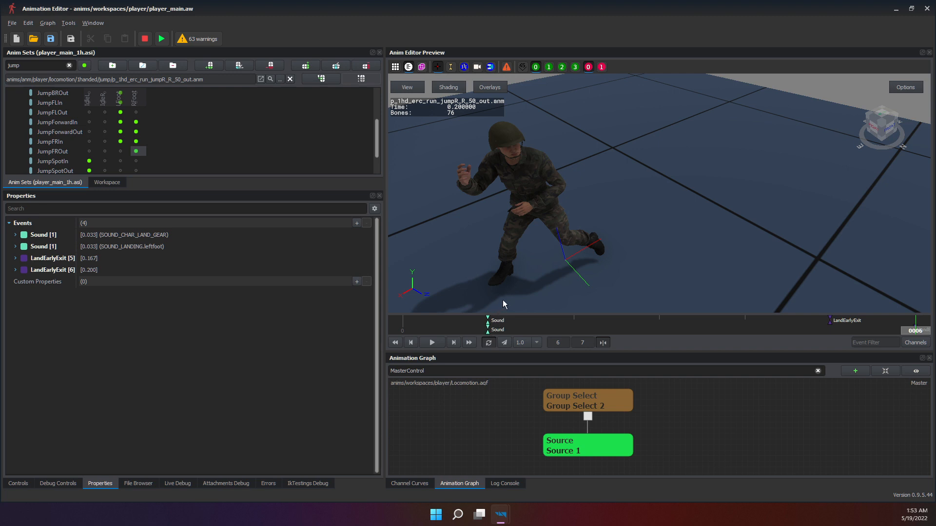
left_click(205, 260)
left_click(109, 250)
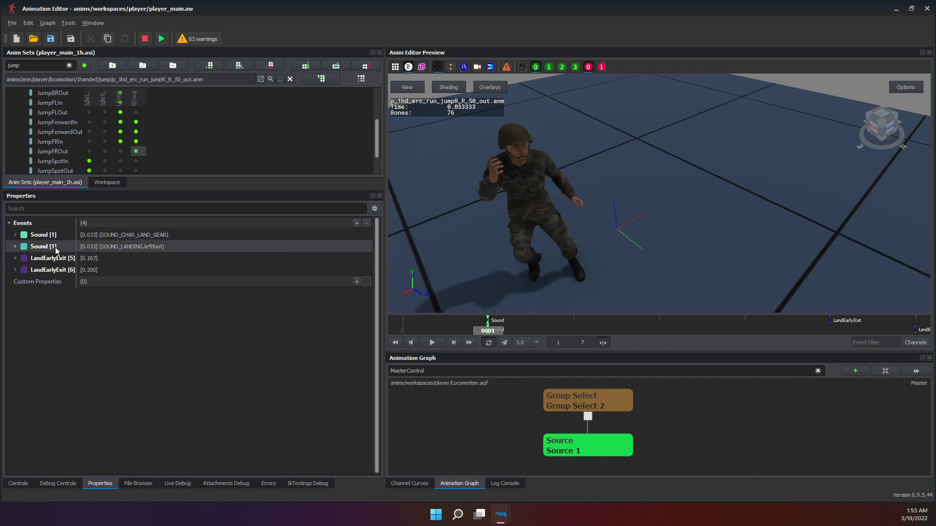
left_click(146, 269)
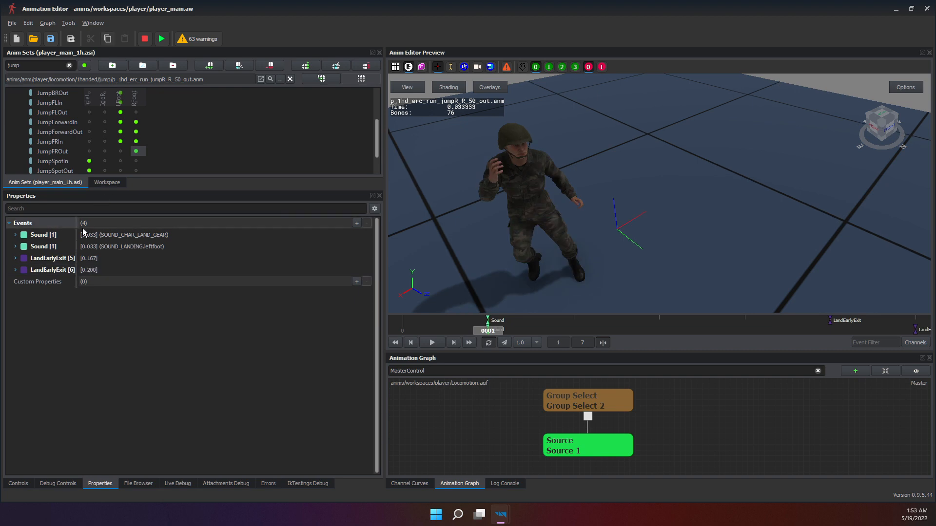
Expand the SOUND_CHAR_LAND_GEAR event and examine its fields from Event to Comment.
left_click(15, 235)
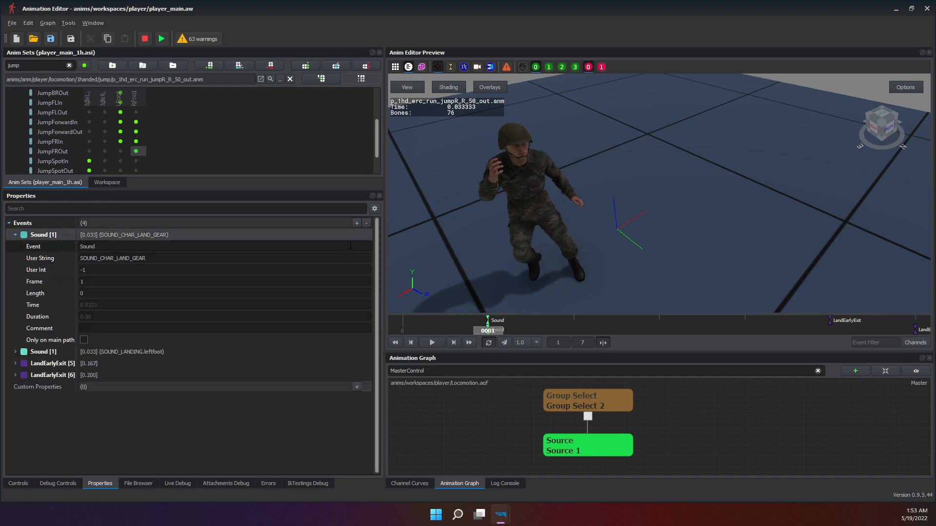
left_click(30, 245)
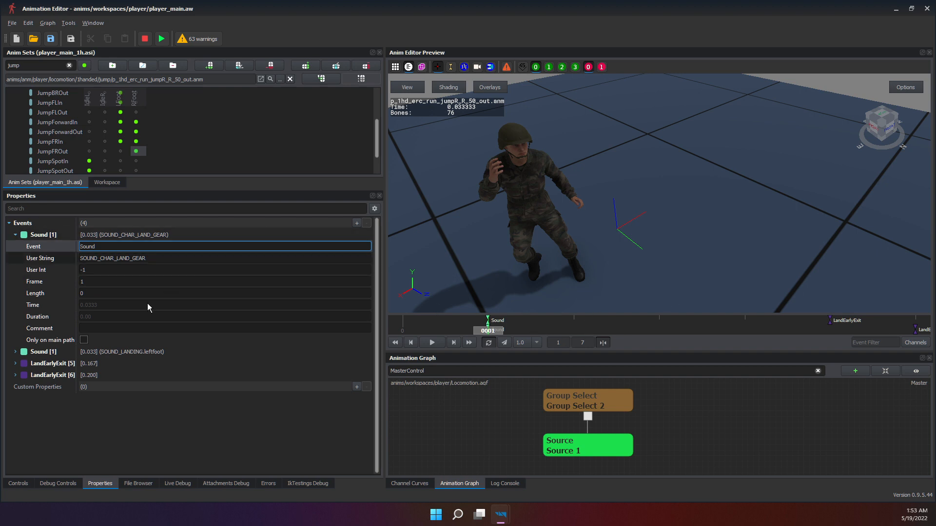
left_click(102, 330)
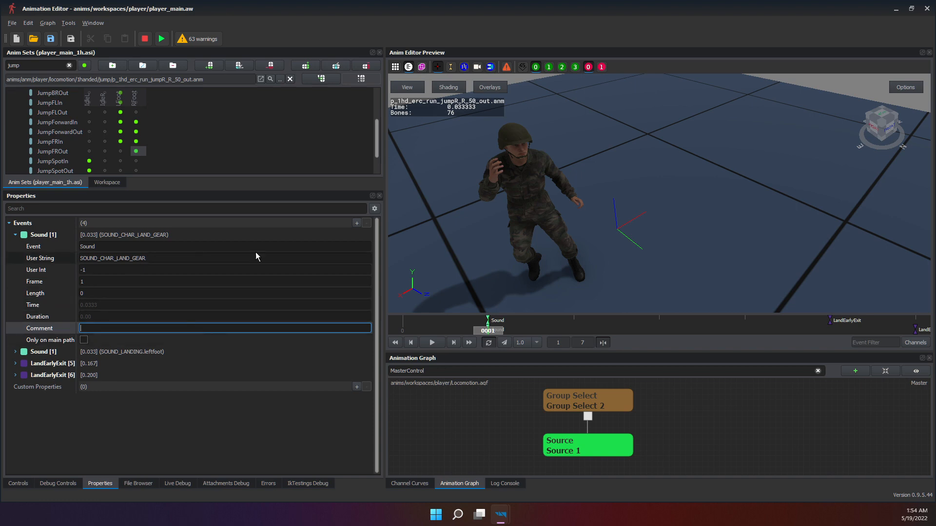
Add an empty custom property to the animation, view its Name and Value fields, and collapse the property lists.
left_click_drag(51, 259, 28, 225)
left_click(28, 225)
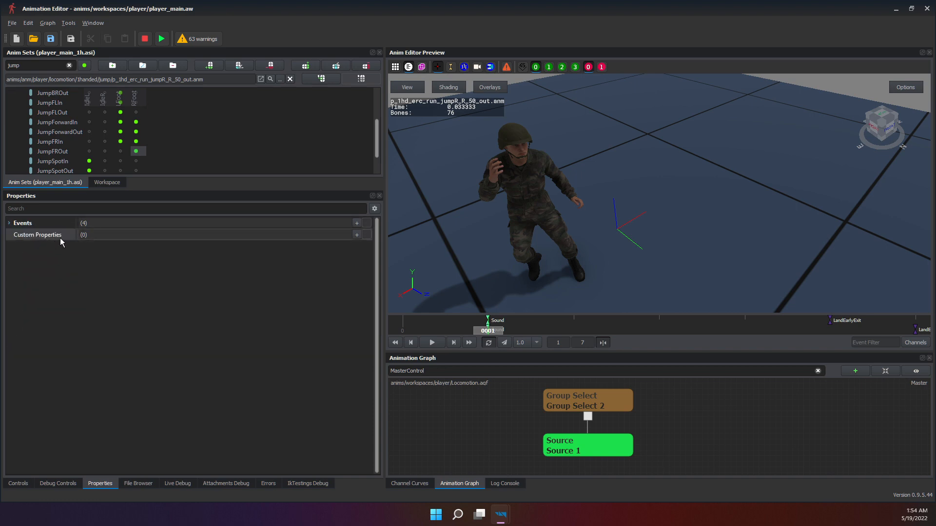
left_click(357, 235)
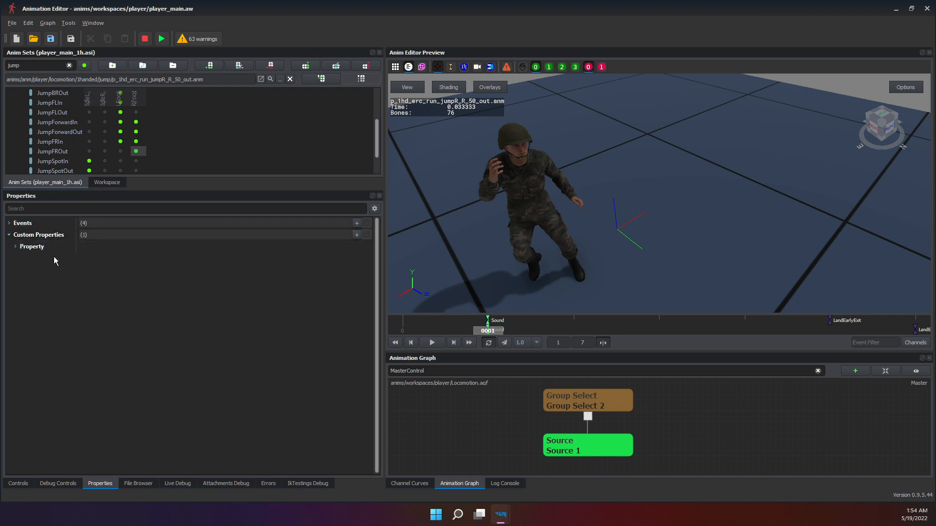
left_click(32, 247)
left_click(155, 259)
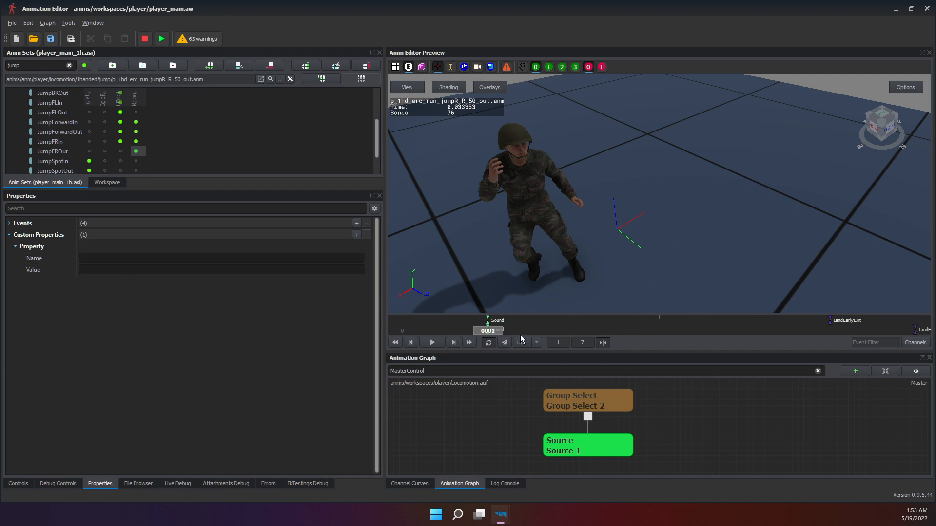
left_click(15, 247)
left_click(9, 235)
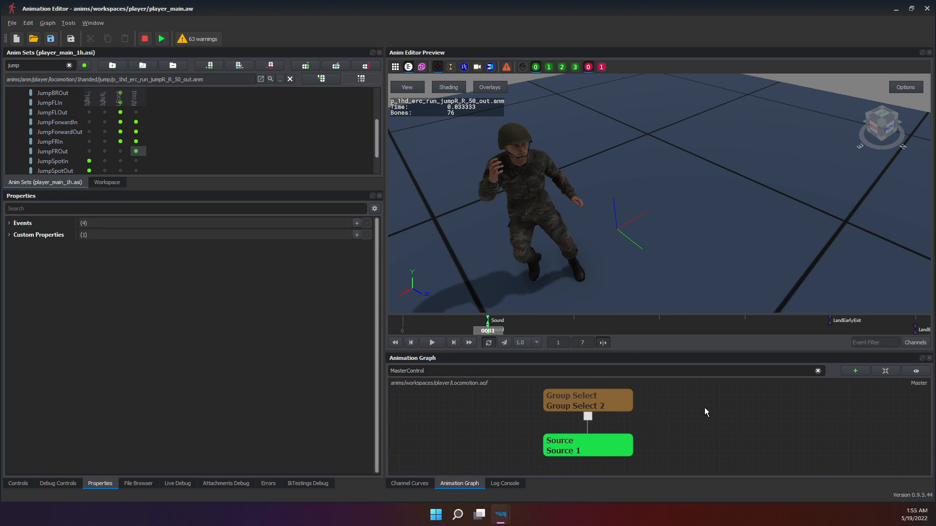
Inspect the properties of the Group Select 2 and Source 1 nodes and preview Source 1 in the graph.
double_click(612, 407)
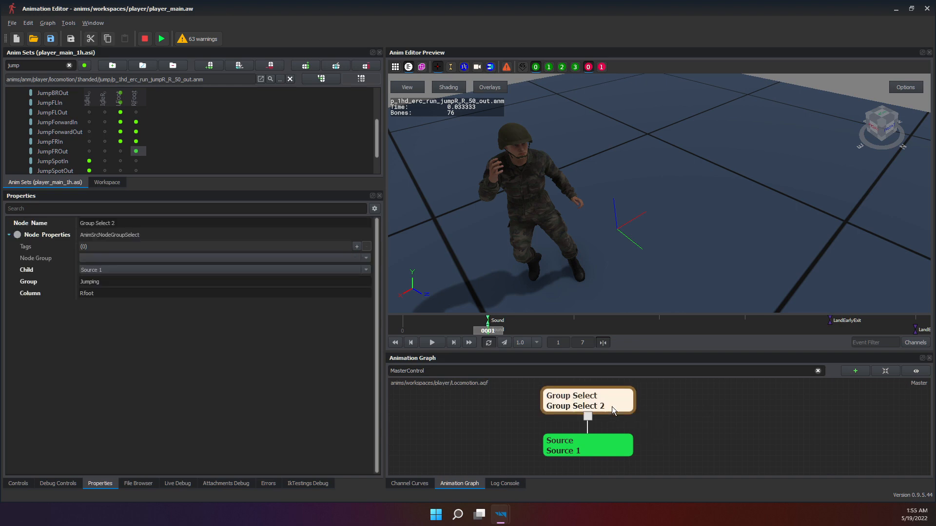
left_click(609, 446)
double_click(610, 446)
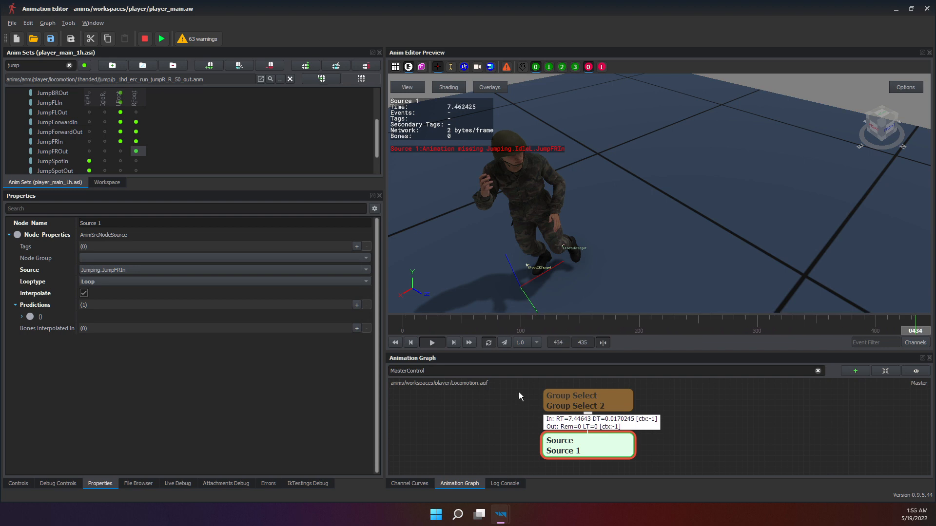
left_click_drag(536, 391, 653, 464)
left_click(661, 429)
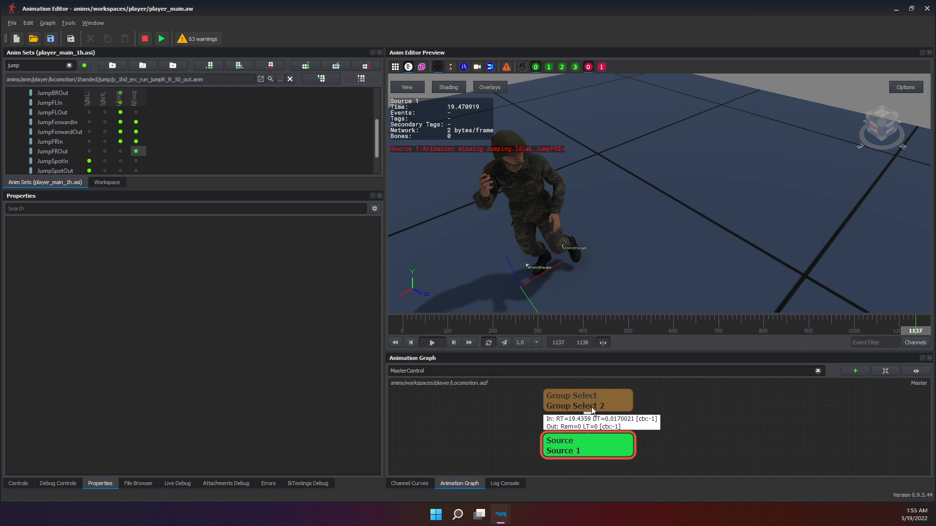
left_click_drag(536, 390, 665, 461)
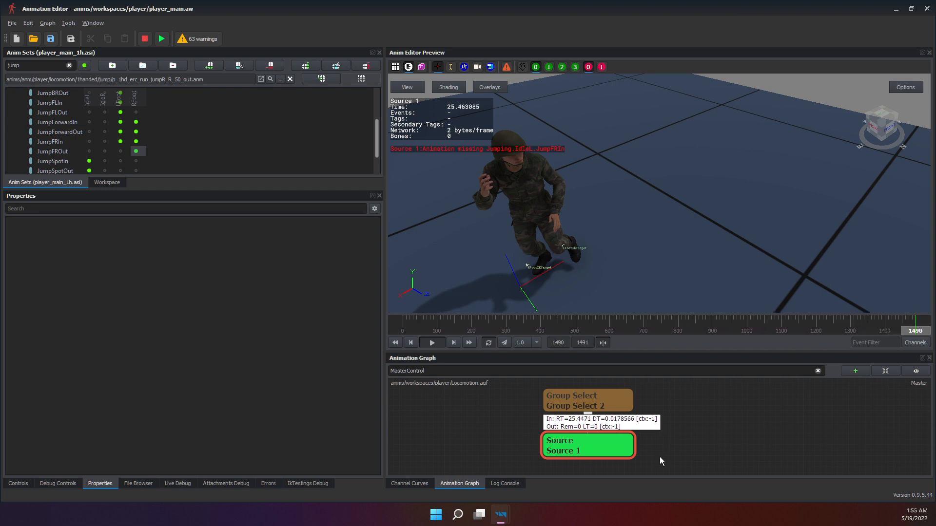
left_click(500, 414)
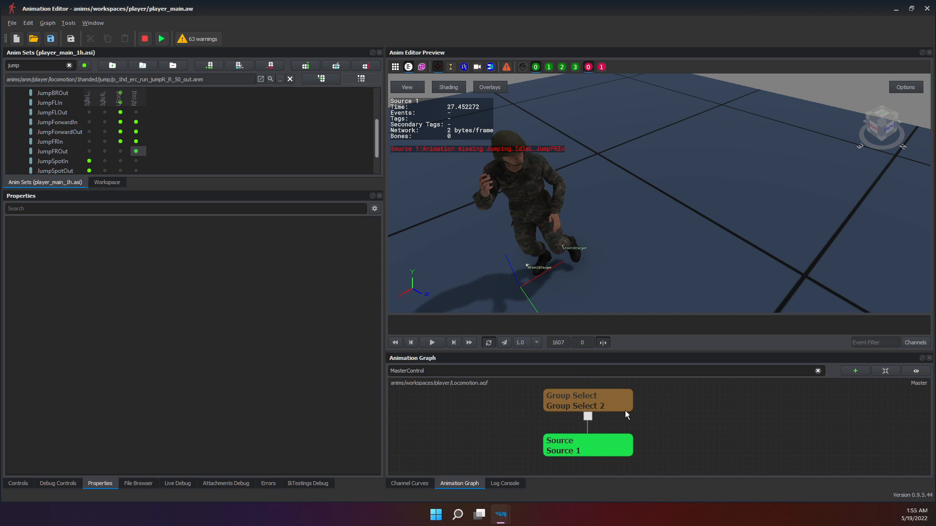
Create a Pose source node in the empty graph space beside Group Select 2.
right_click(667, 415)
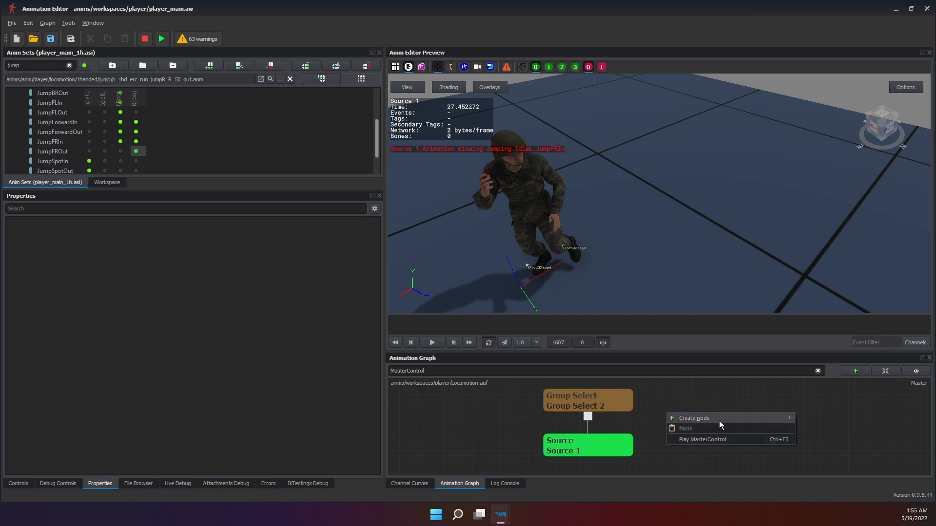
mouse_move(719, 420)
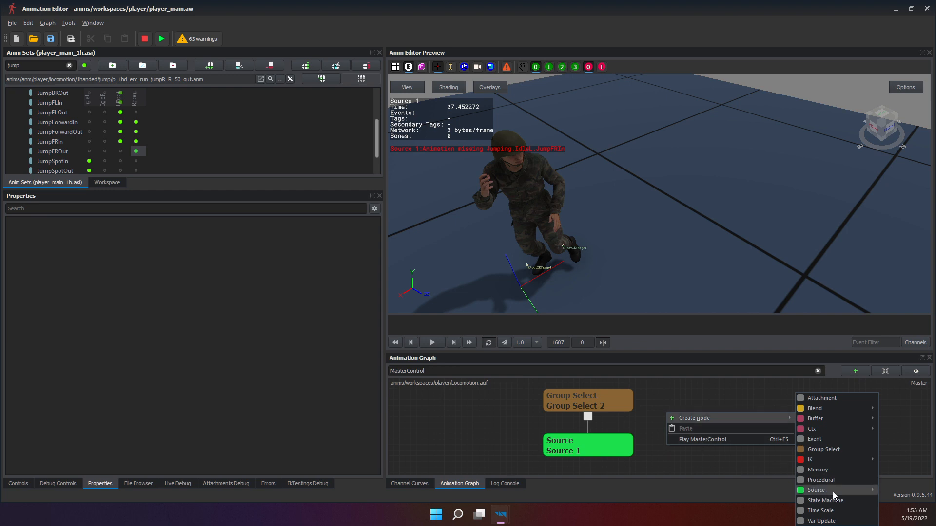
mouse_move(832, 490)
left_click(768, 480)
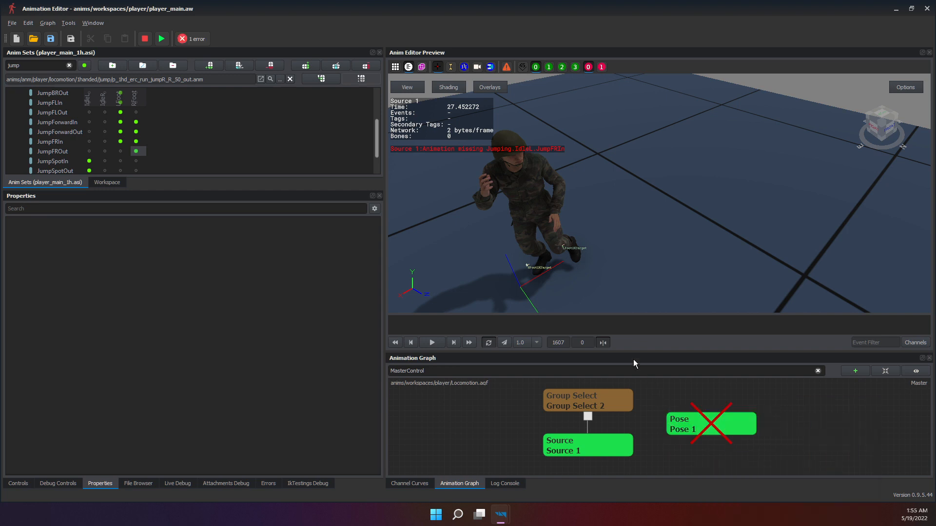
left_click_drag(708, 416, 711, 396)
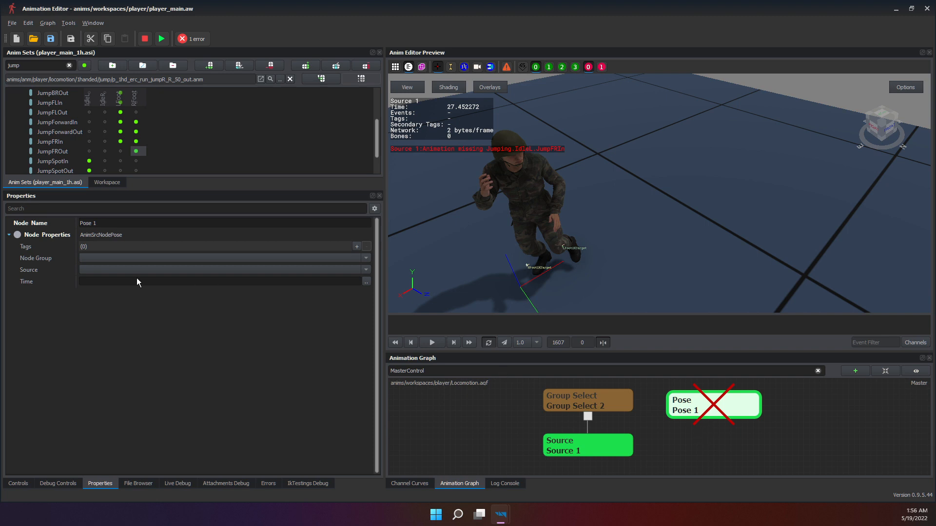
Inspect the Source property and its selectable animations on the Pose 1 node and on the Source 1 node.
left_click(99, 267)
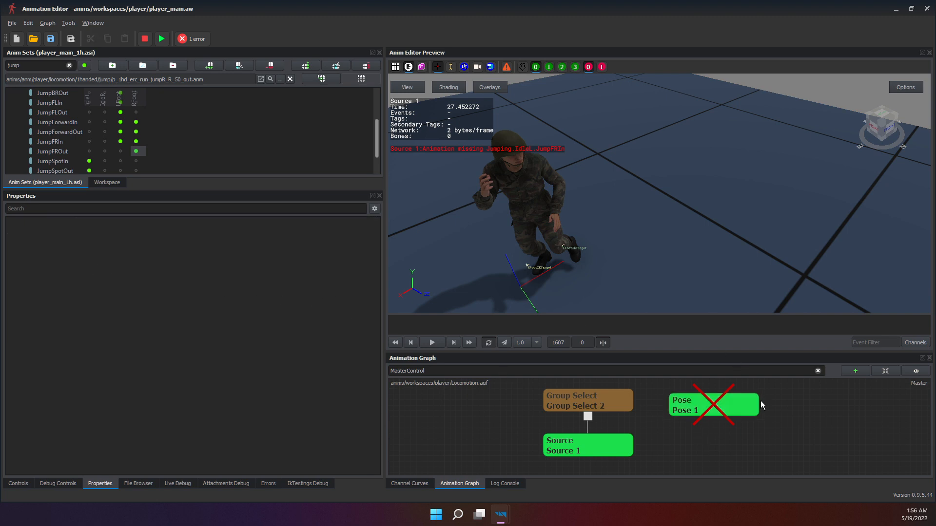
left_click_drag(741, 407, 731, 411)
left_click(169, 268)
left_click(168, 271)
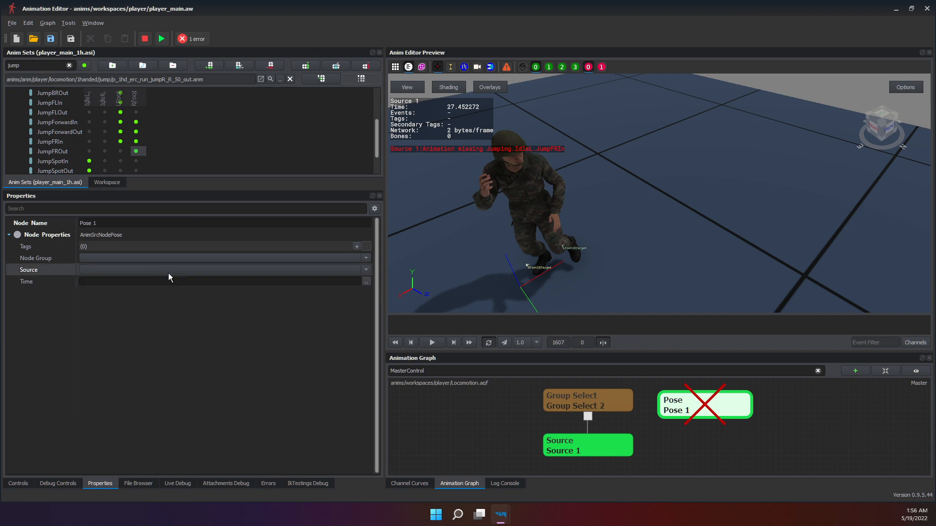
left_click(130, 270)
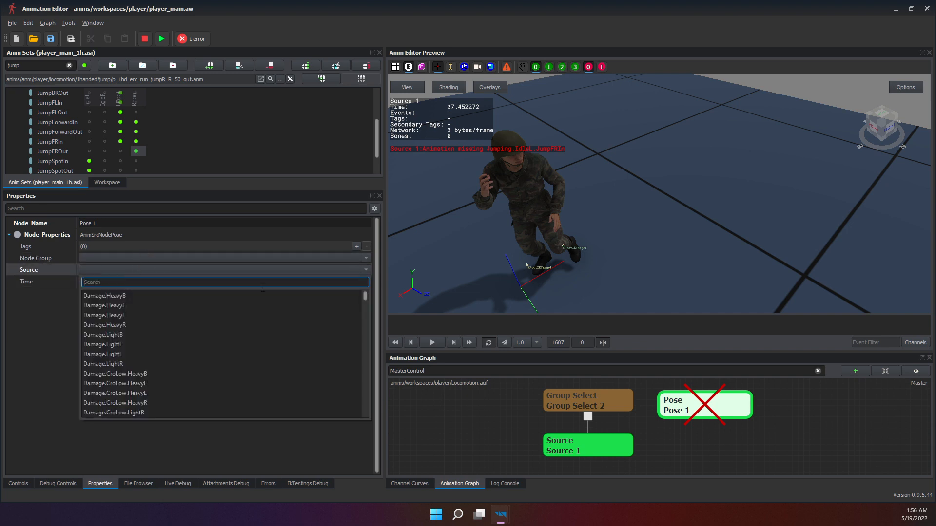
left_click(578, 453)
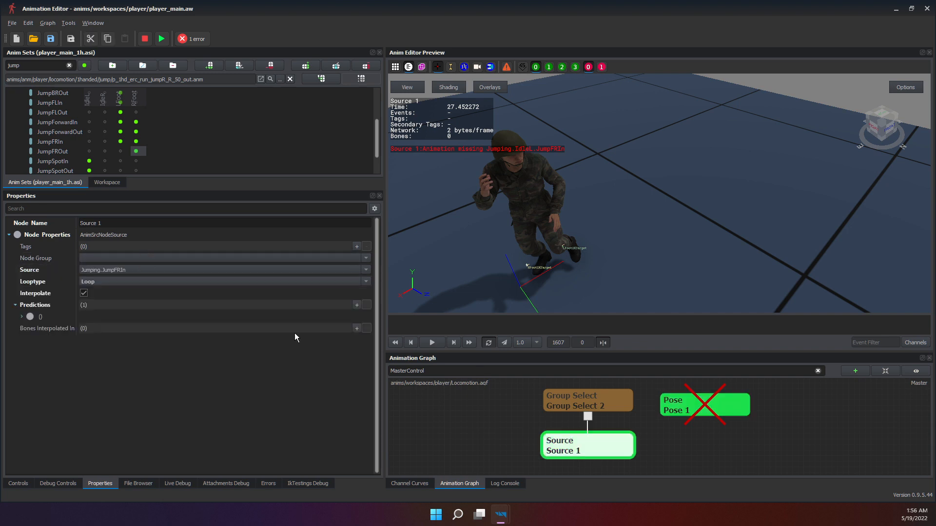
left_click(113, 271)
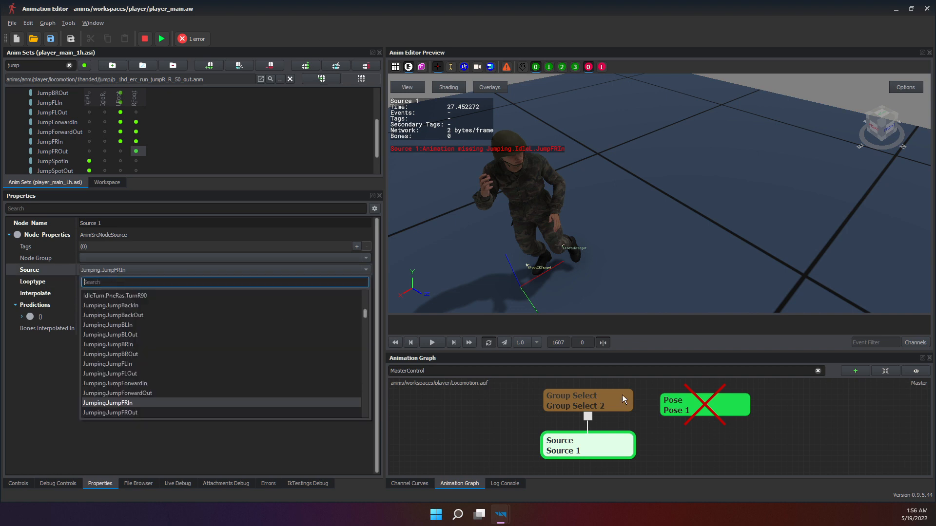
Move Pose 1 lower in the graph and place Group Select 2 directly above it.
left_click_drag(609, 391, 639, 362)
left_click_drag(690, 407, 694, 430)
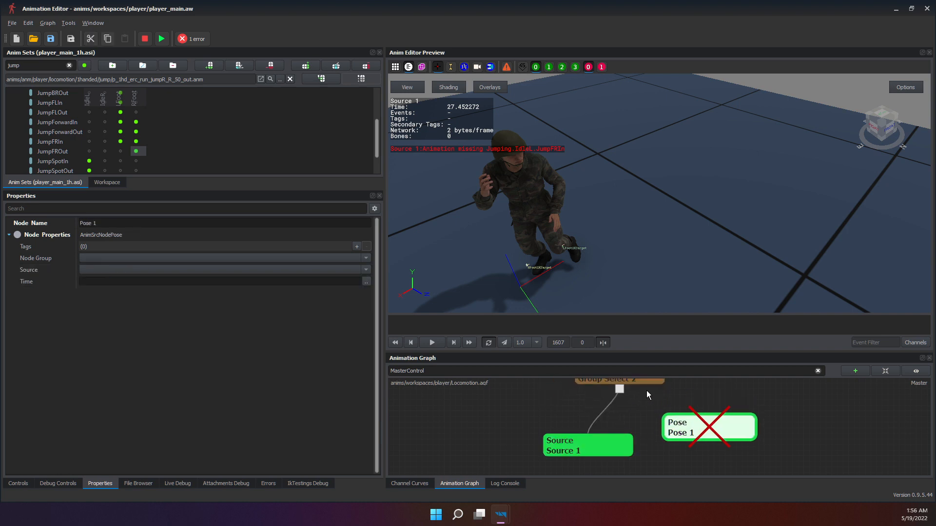
left_click_drag(646, 383, 716, 403)
Reselect Jumping.JumpFRIn as the animation source of the Source 1 node.
left_click(591, 439)
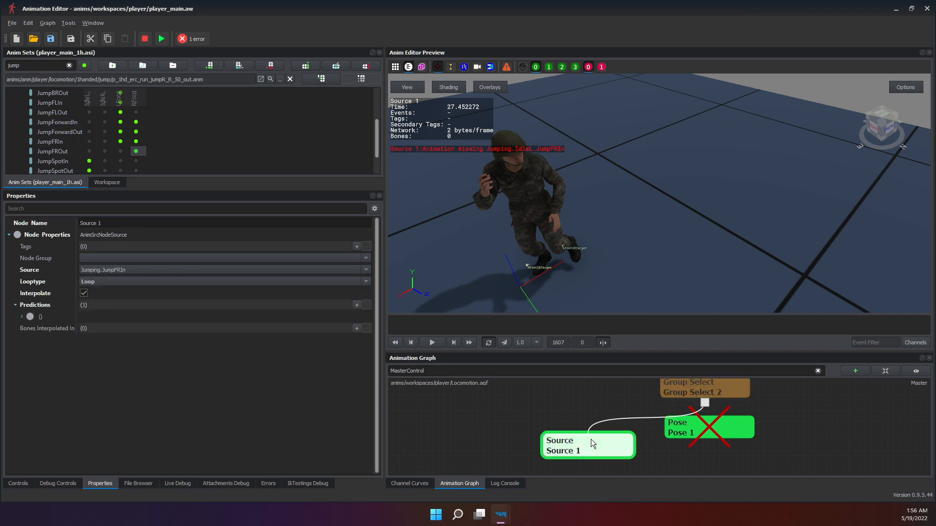
left_click(117, 271)
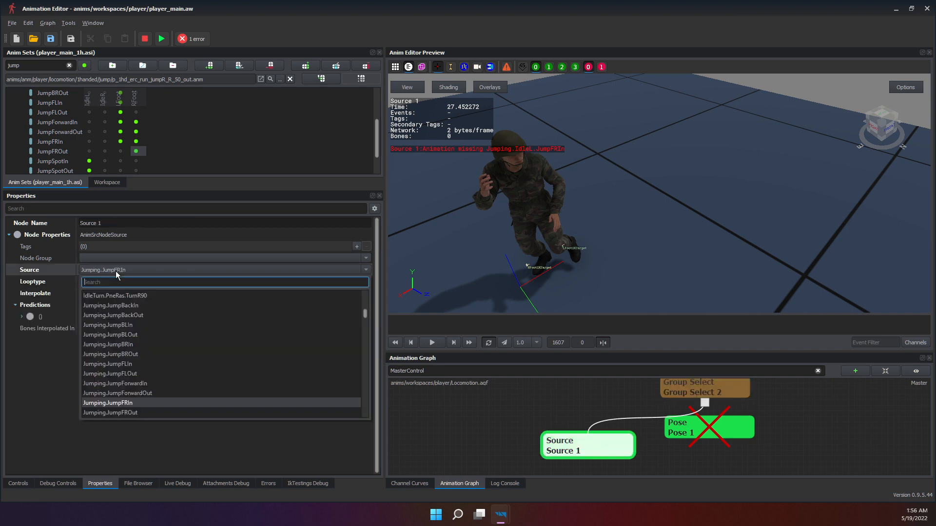
left_click(124, 403)
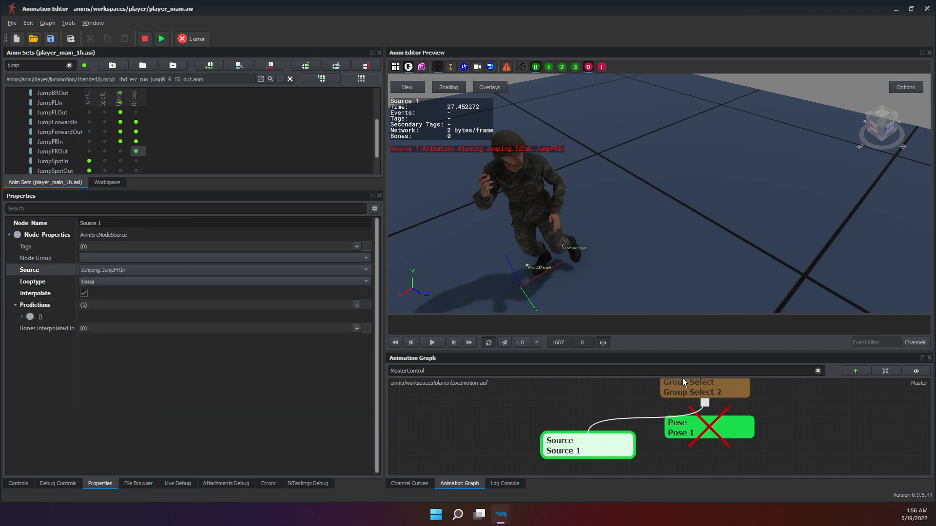
Line up Pose 1 beside Source 1 and set its source to Jumping.JumpFRIn.
left_click(707, 428)
left_click_drag(712, 437, 713, 456)
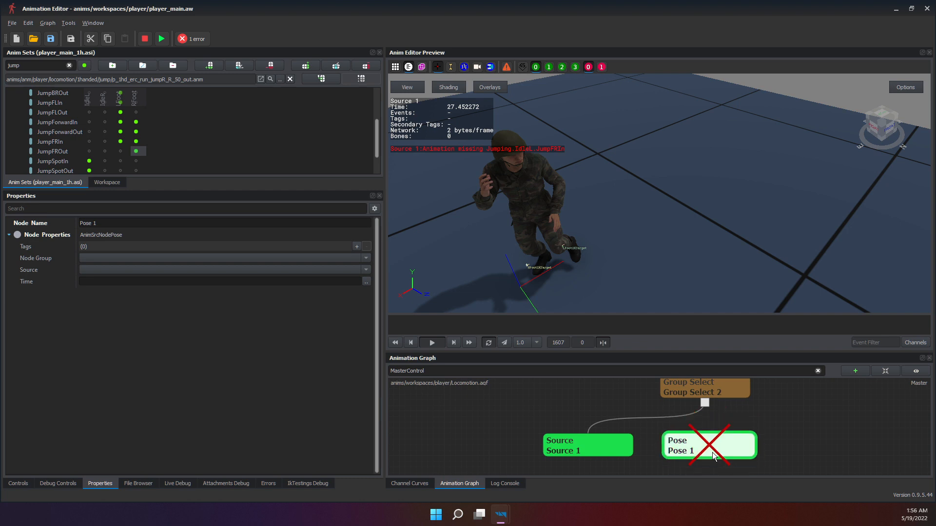
left_click(107, 270)
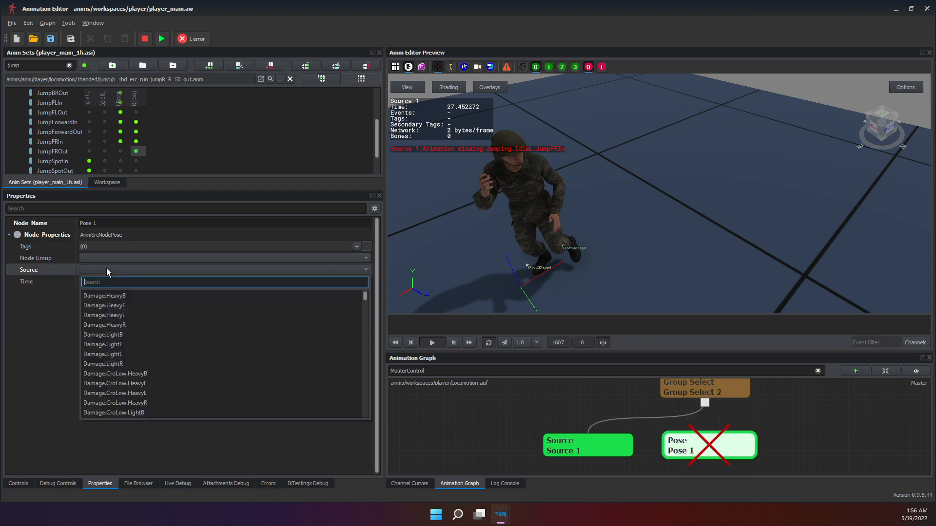
type("Jumping.")
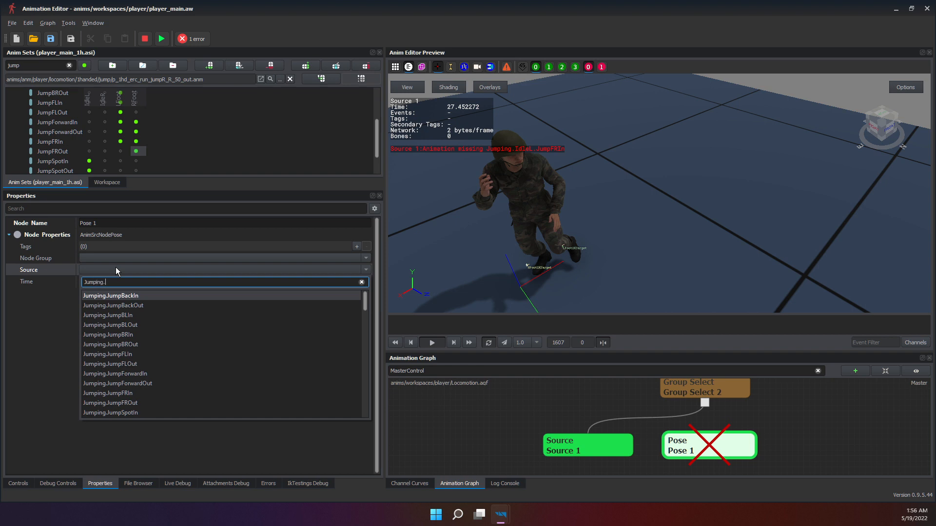
type("JumpFRI")
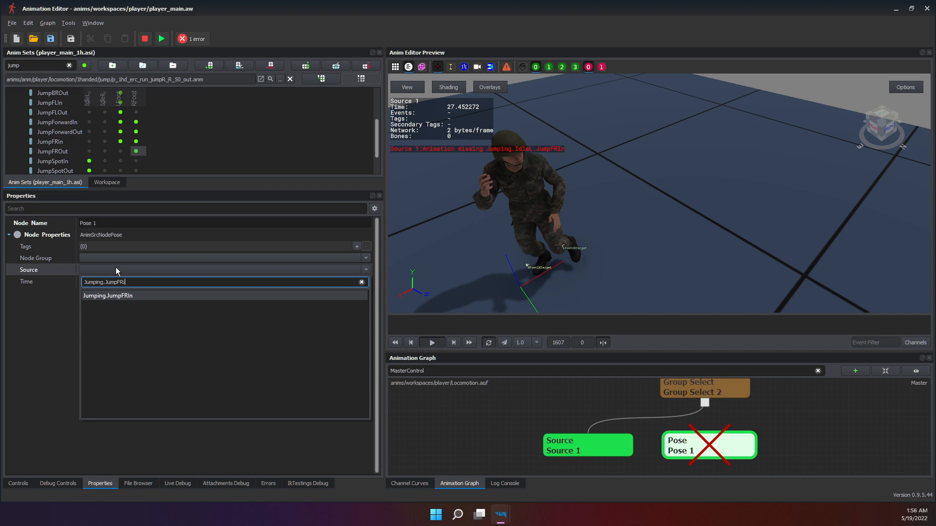
left_click(146, 296)
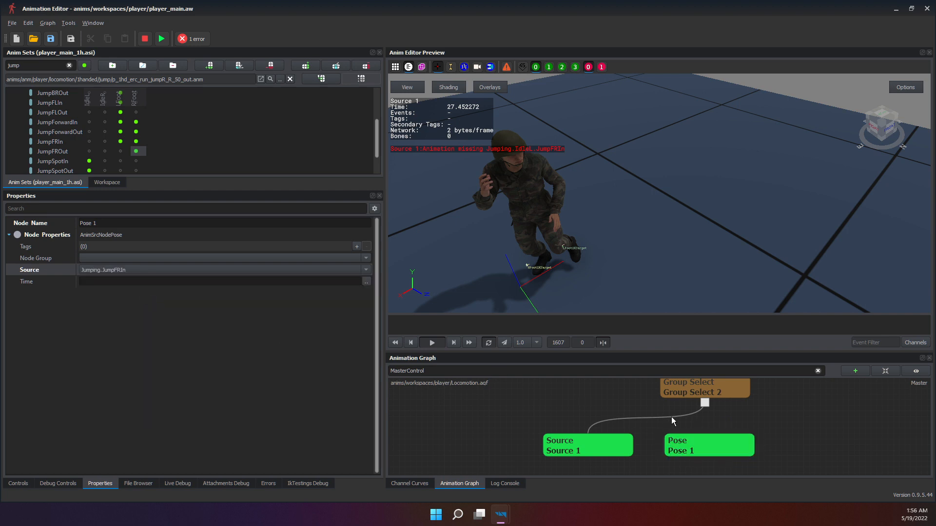
Set the child of Group Select 2 to Pose 1 and align the group node above it.
left_click(683, 393)
left_click(612, 445)
left_click(679, 451)
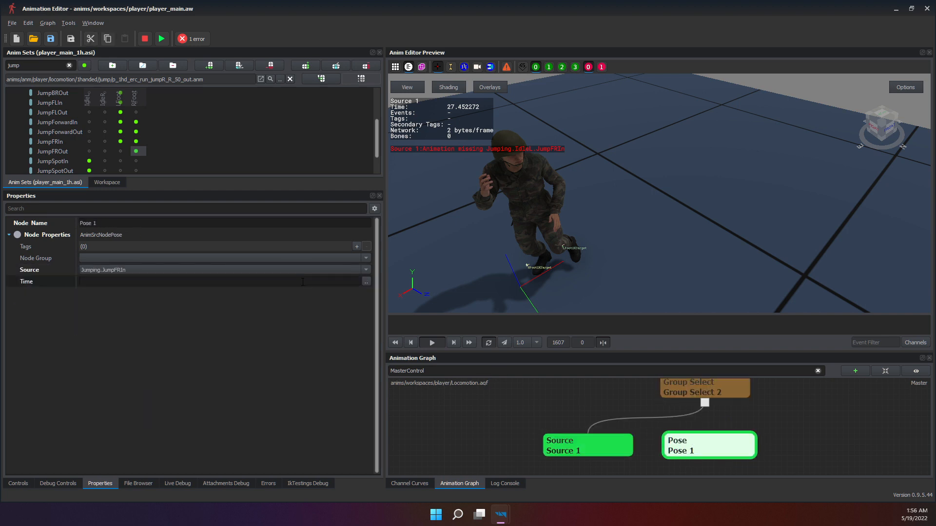
double_click(157, 221)
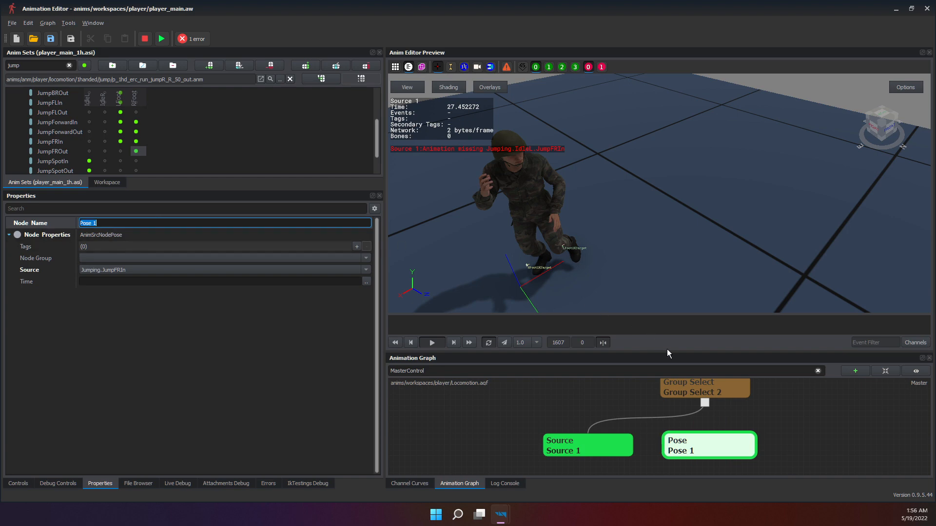
left_click(687, 390)
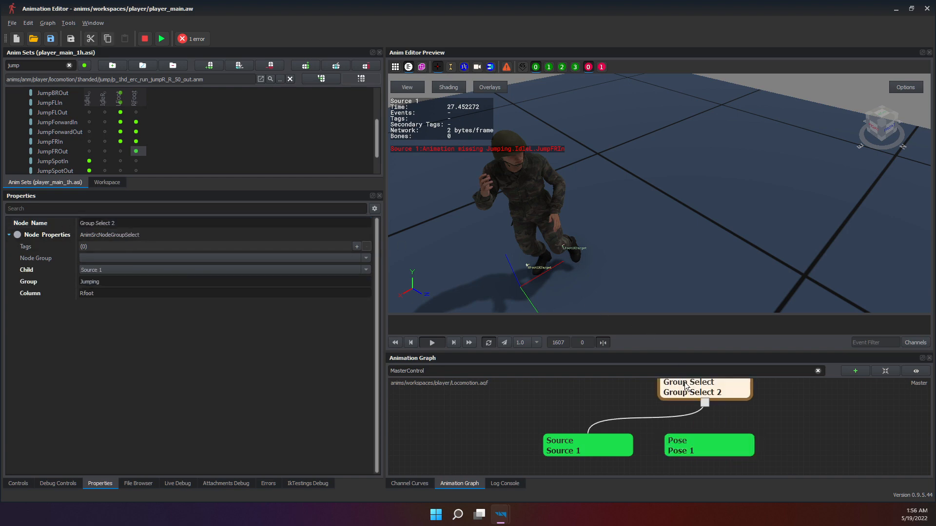
left_click(108, 269)
left_click(108, 269)
type("Pose 1")
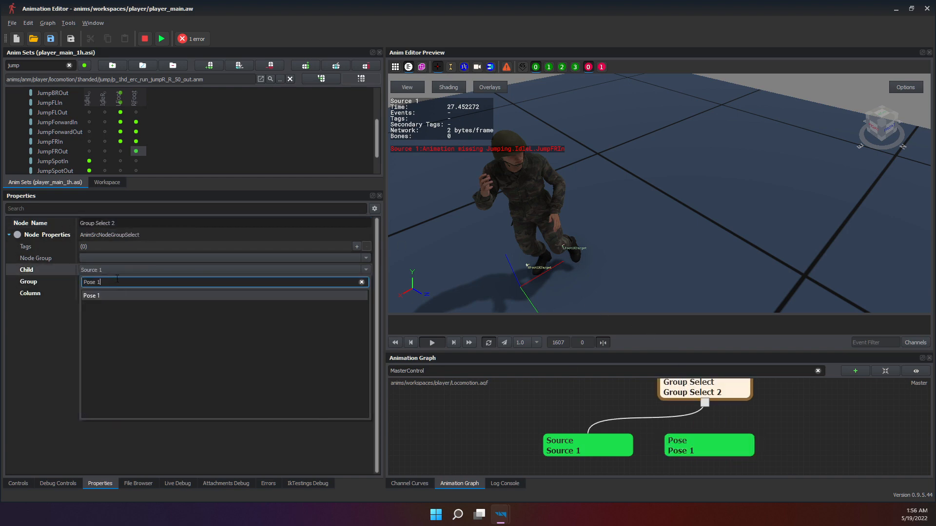
key("Return")
left_click_drag(672, 386, 676, 393)
left_click(431, 342)
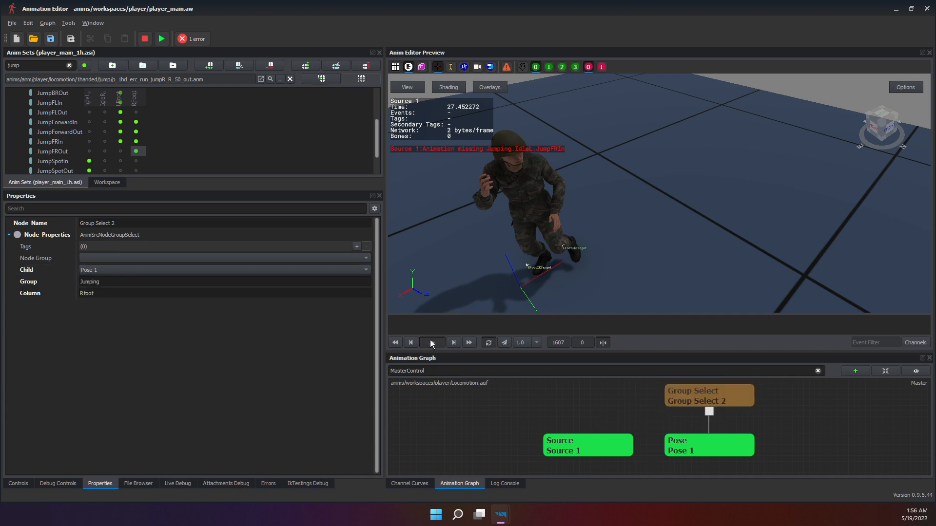
Set the Time property of the Pose 1 node to 0.5.
left_click(684, 439)
left_click(205, 282)
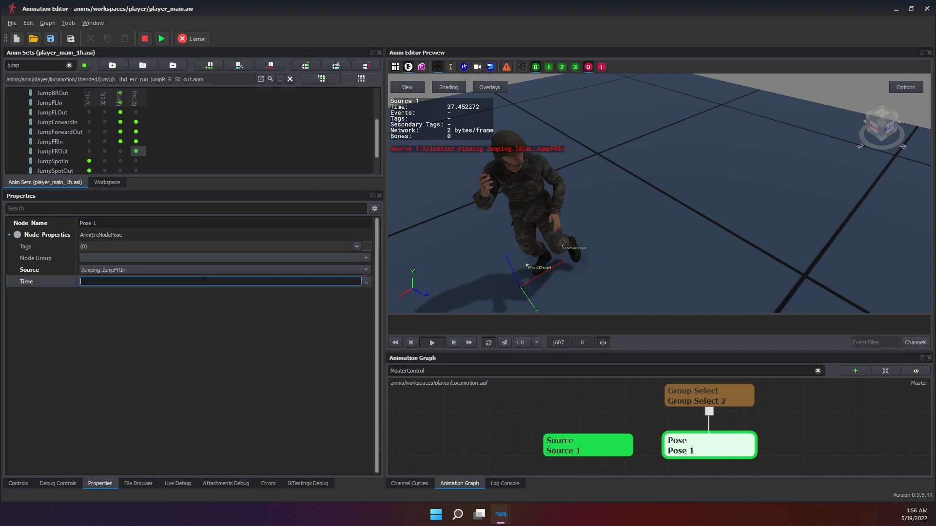
type("0.5")
key("Return")
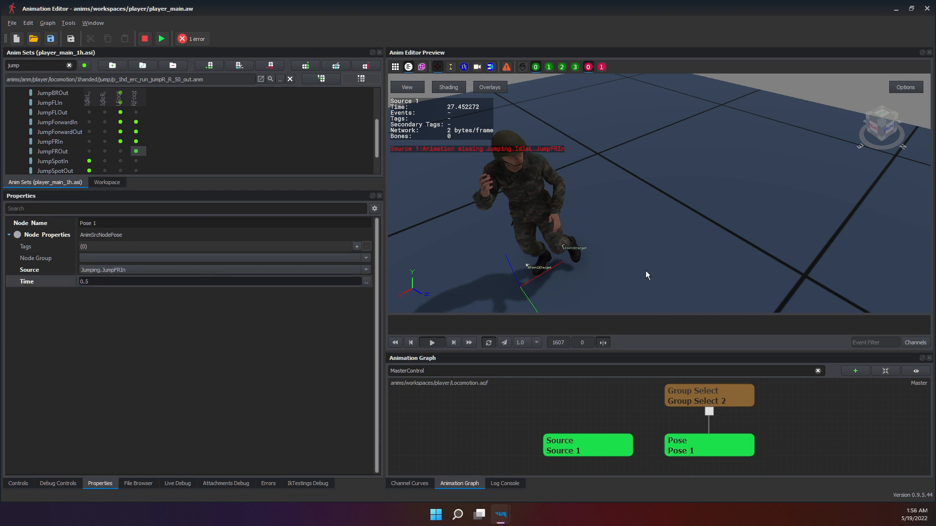
left_click(717, 396)
left_click(636, 415)
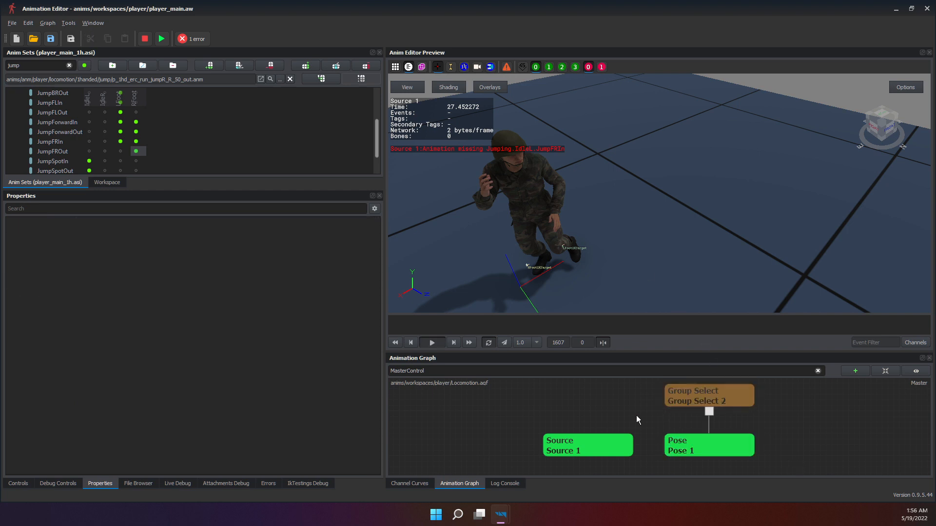
Locate the MasterControl state machine in the locomotion graph and view its node properties.
left_click(713, 397)
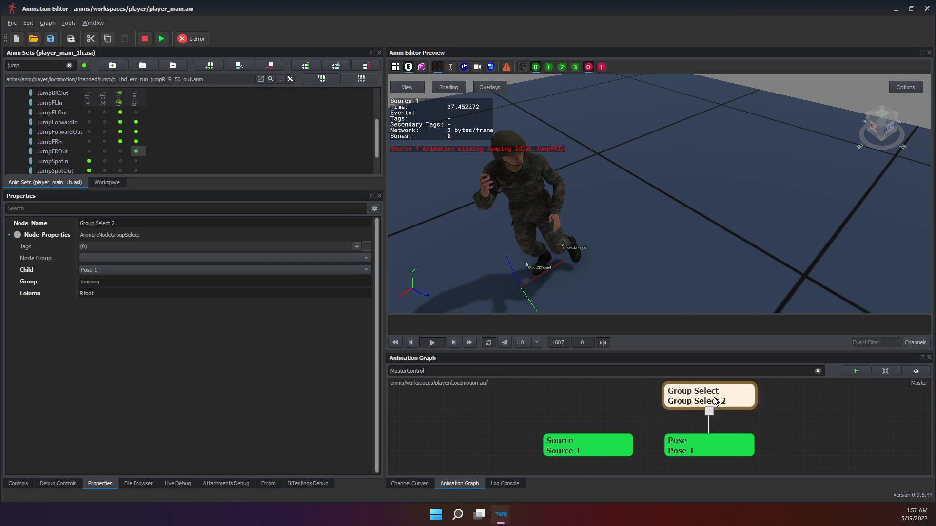
scroll(640, 412, "down", 5)
left_click(613, 423)
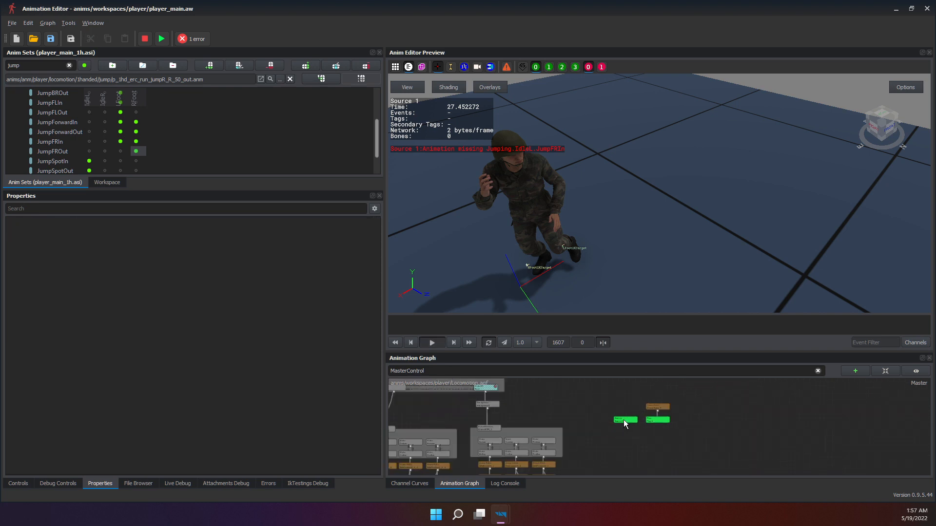
left_click(623, 420)
middle_click_drag(545, 433, 547, 469)
scroll(549, 427, "up", 2)
scroll(576, 438, "down", 5)
scroll(571, 436, "up", 5)
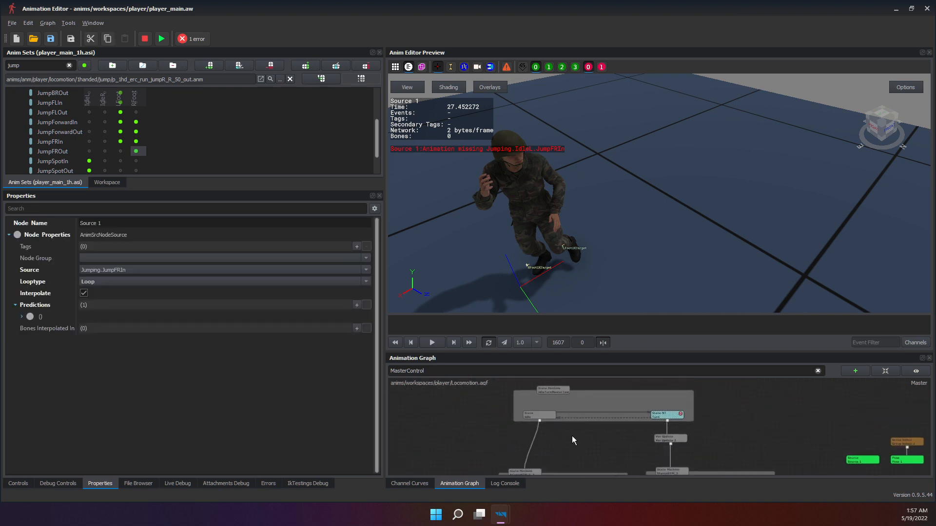
scroll(571, 436, "down", 5)
middle_click_drag(589, 419, 619, 372)
middle_click_drag(622, 458, 651, 378)
scroll(617, 423, "up", 3)
middle_click_drag(618, 435, 660, 504)
scroll(564, 443, "up", 1)
scroll(599, 429, "up", 3)
left_click(600, 427)
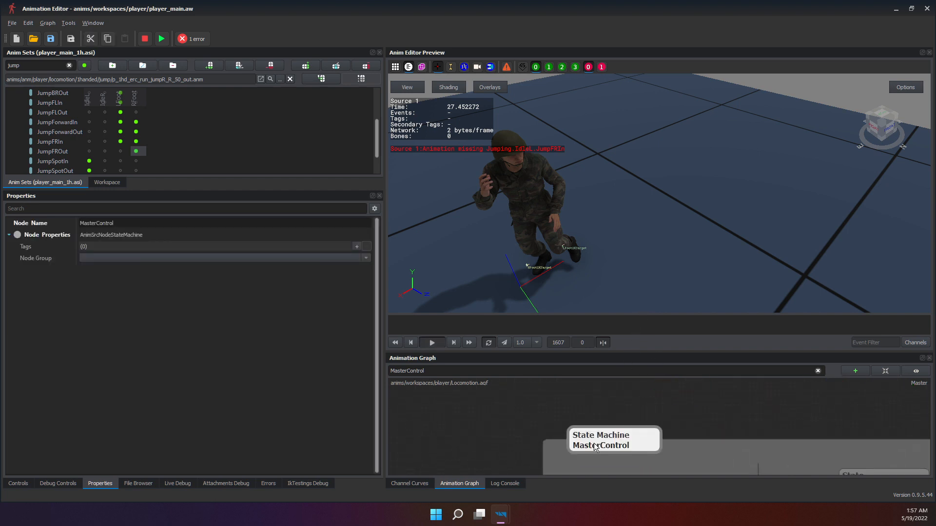
Examine the locomotion graph's overall node layout and return to the Group Select 2, Source 1 and Pose 1 nodes.
middle_click_drag(709, 389, 609, 433)
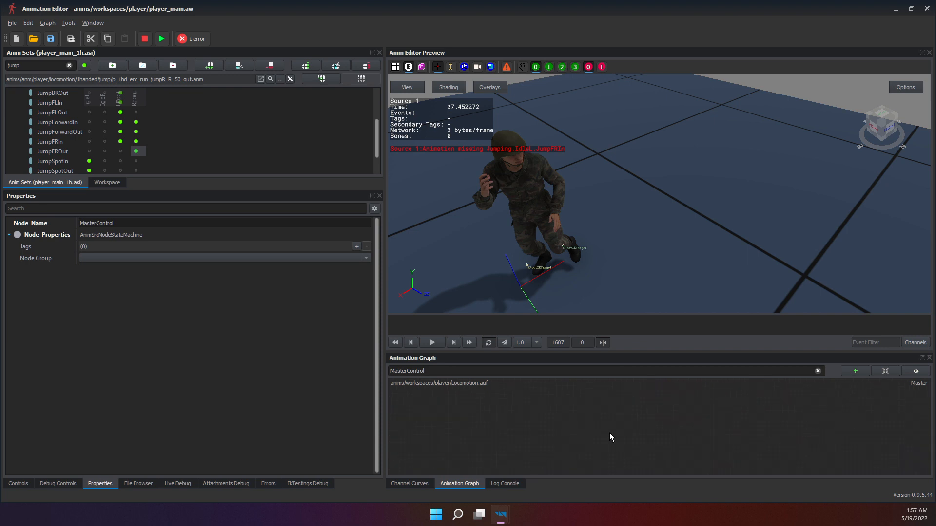
scroll(635, 426, "down", 8)
middle_click_drag(686, 403, 652, 381)
scroll(638, 466, "up", 5)
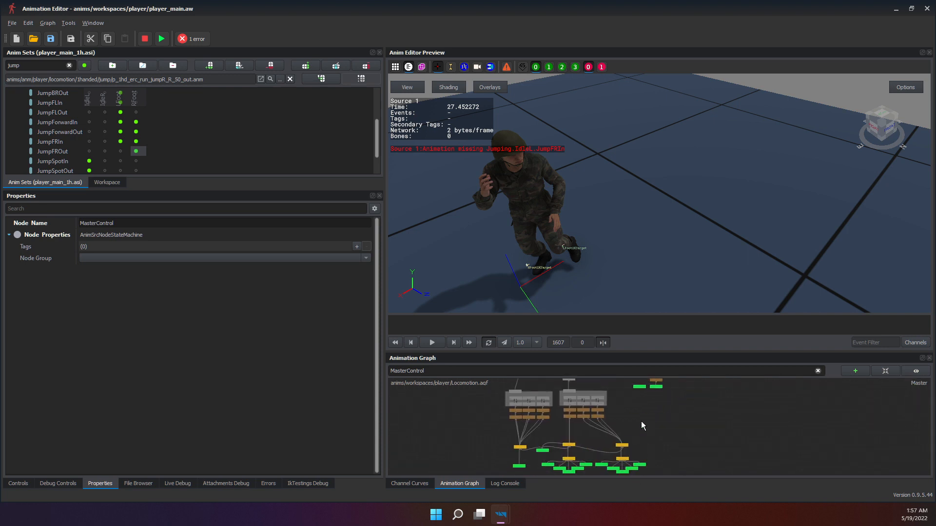
scroll(642, 422, "up", 5)
middle_click_drag(673, 430, 687, 487)
middle_click_drag(638, 378, 659, 436)
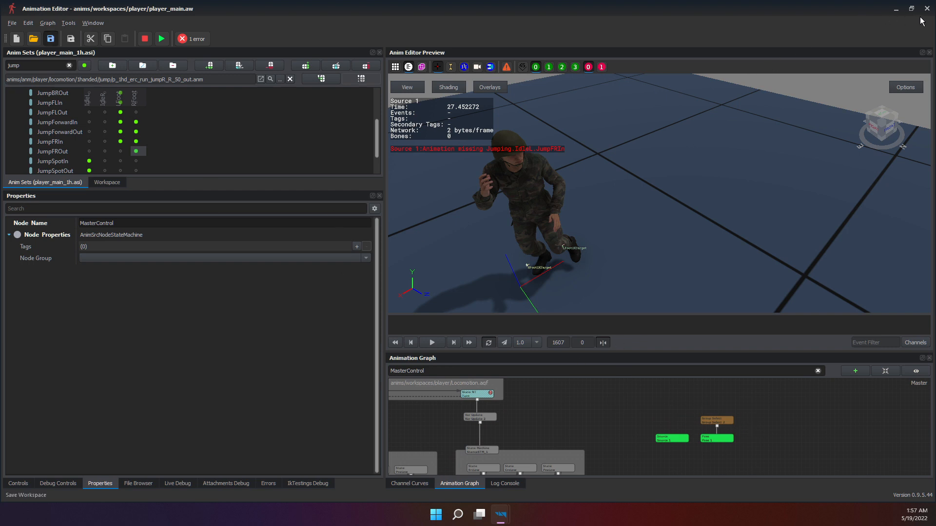
scroll(757, 383, "up", 3)
left_click(700, 371)
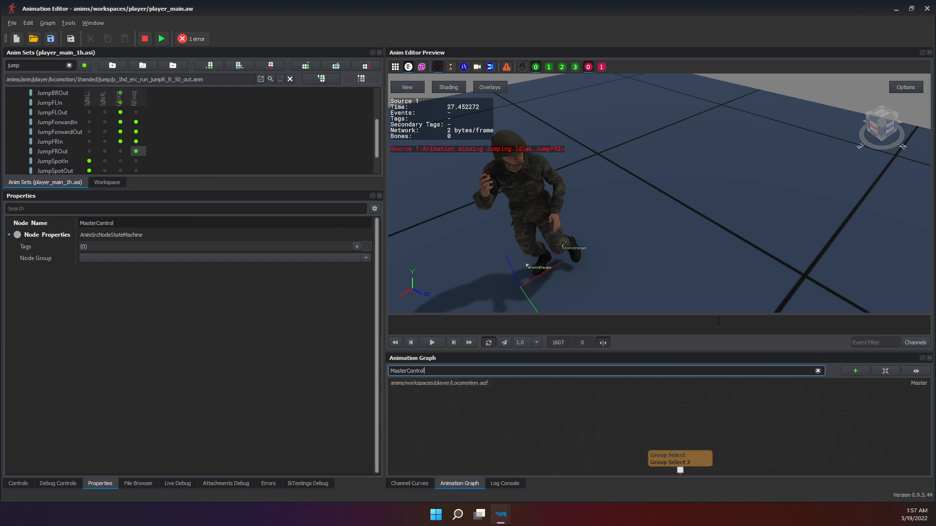
mouse_move(693, 407)
middle_mouse_down()
mouse_move(688, 365)
mouse_move(693, 407)
middle_mouse_up()
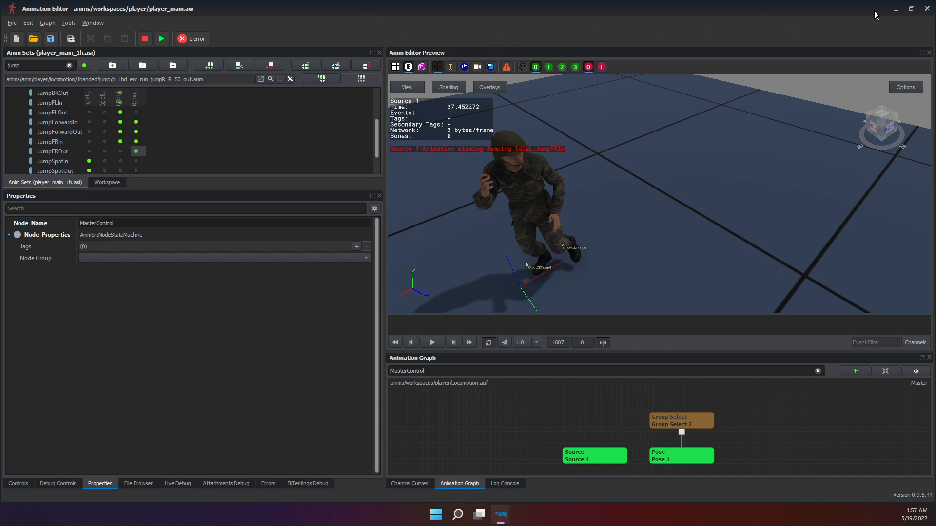
Close the Animation Editor, reopen it from the Workbench and load the player_main.aw workspace.
left_click(926, 9)
left_click(52, 23)
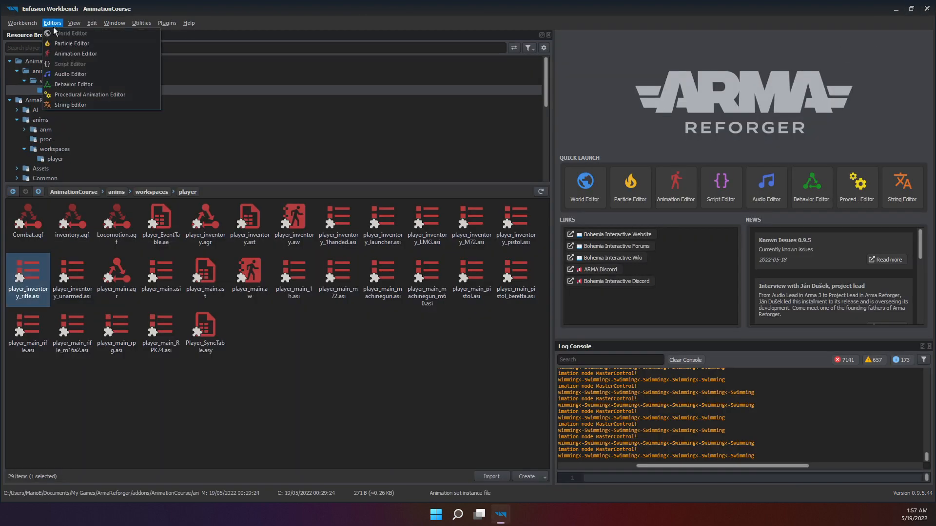
left_click(71, 53)
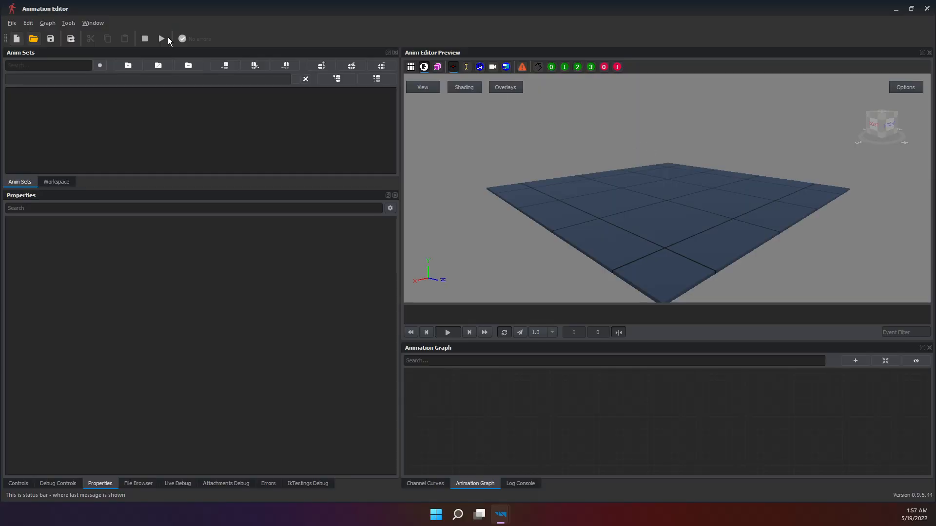
left_click(27, 40)
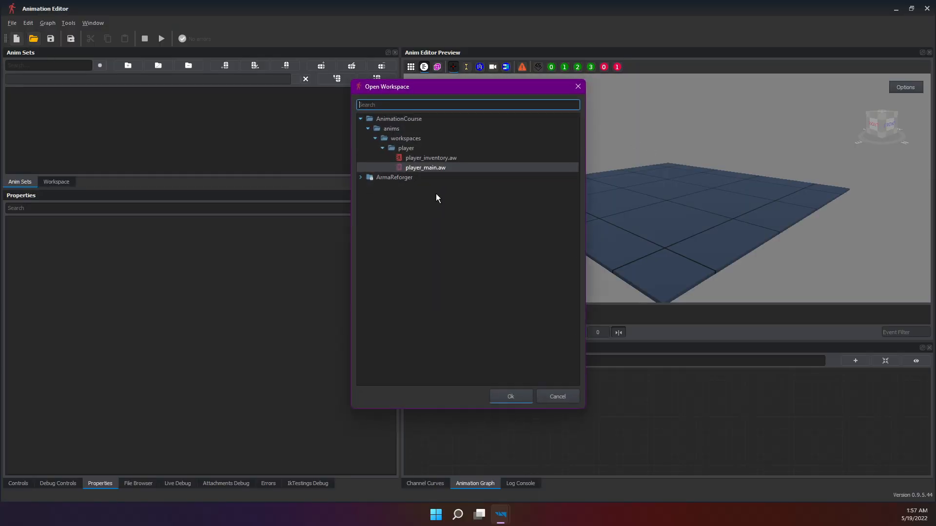
double_click(426, 167)
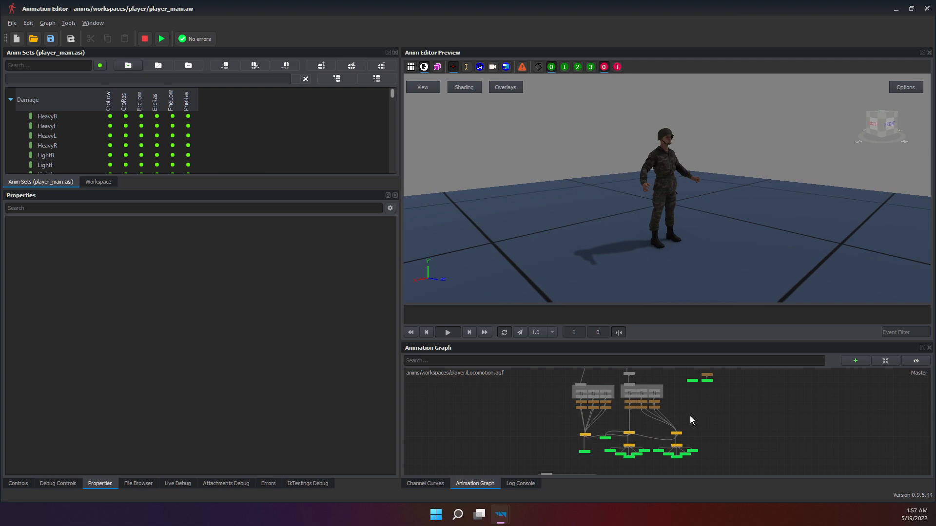
Locate the Group Select 2 node in the locomotion graph and view its properties.
scroll(689, 416, "up", 2)
middle_click_drag(722, 456, 708, 519)
scroll(689, 440, "up", 8)
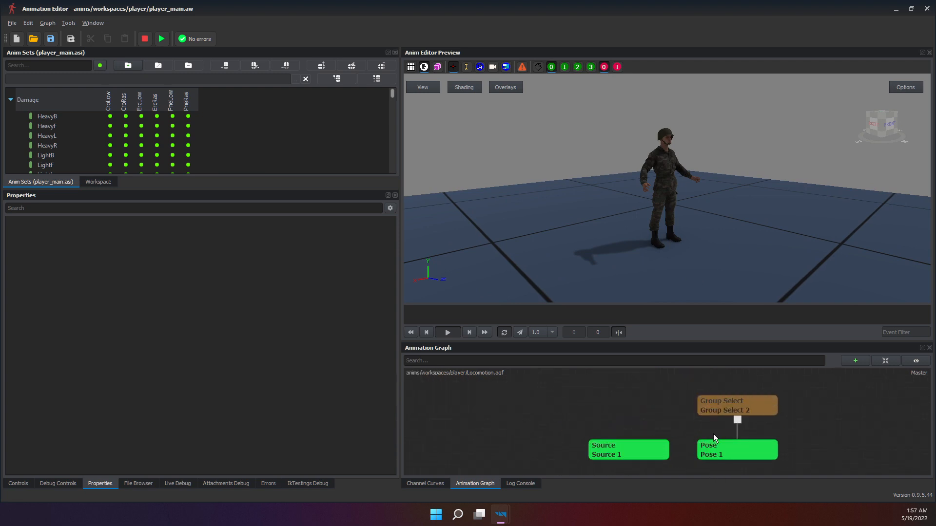
left_click(726, 413)
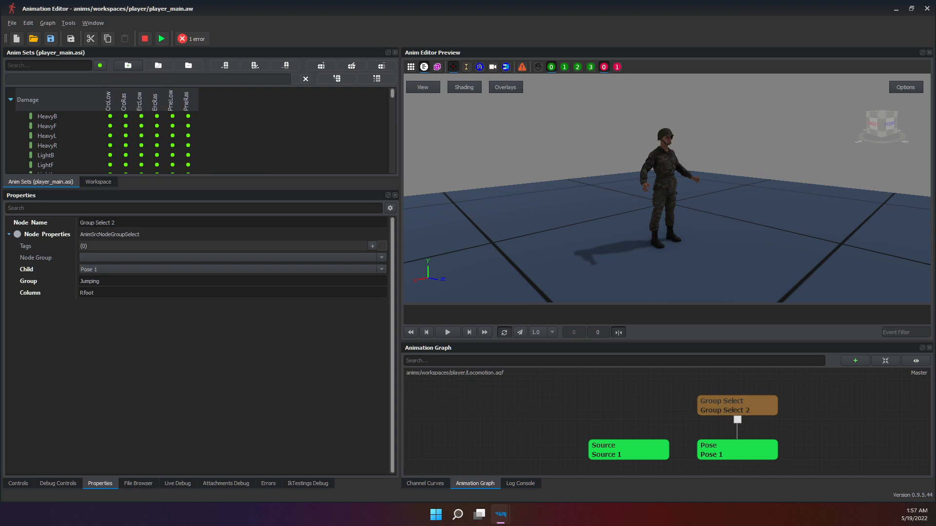
left_click(931, 250)
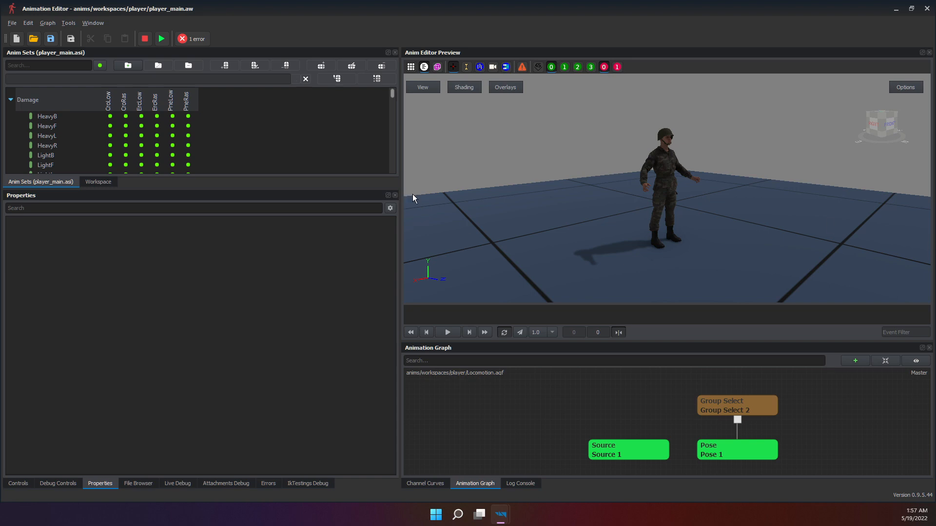
left_click(503, 220)
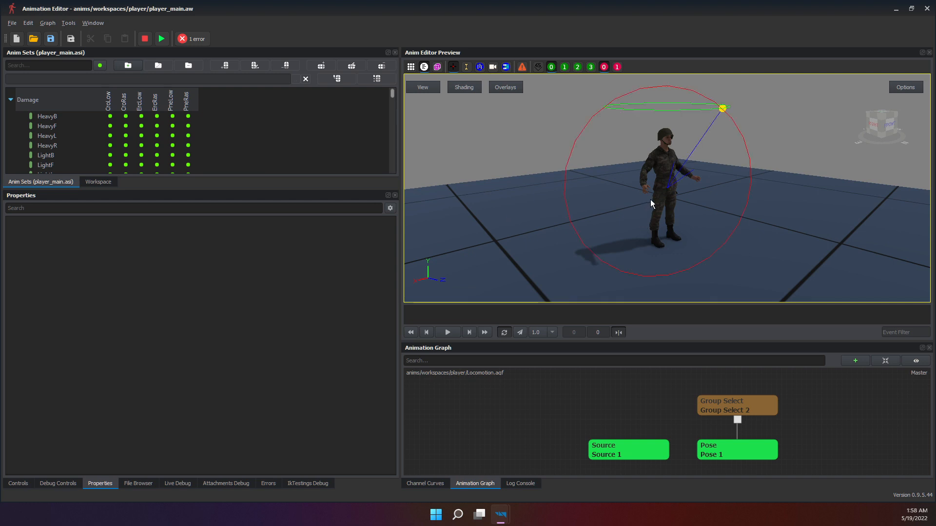
left_click(93, 23)
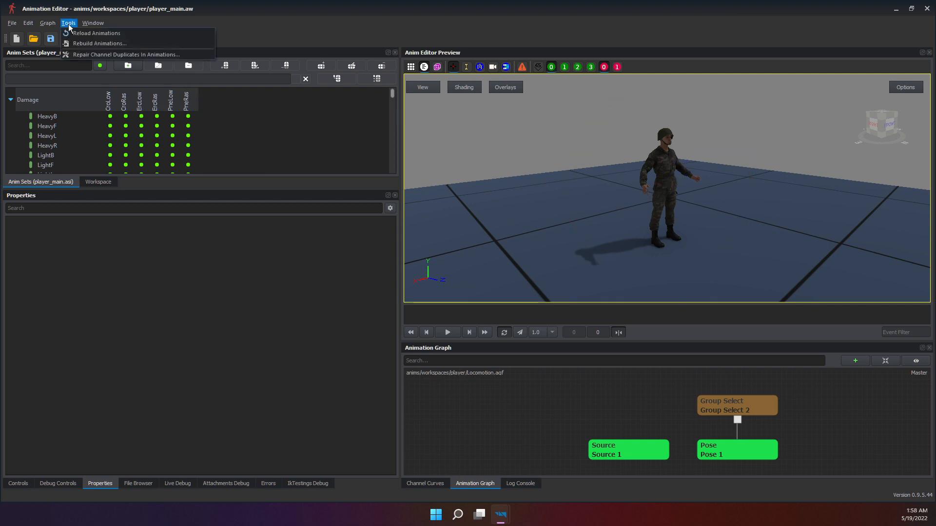
mouse_move(69, 24)
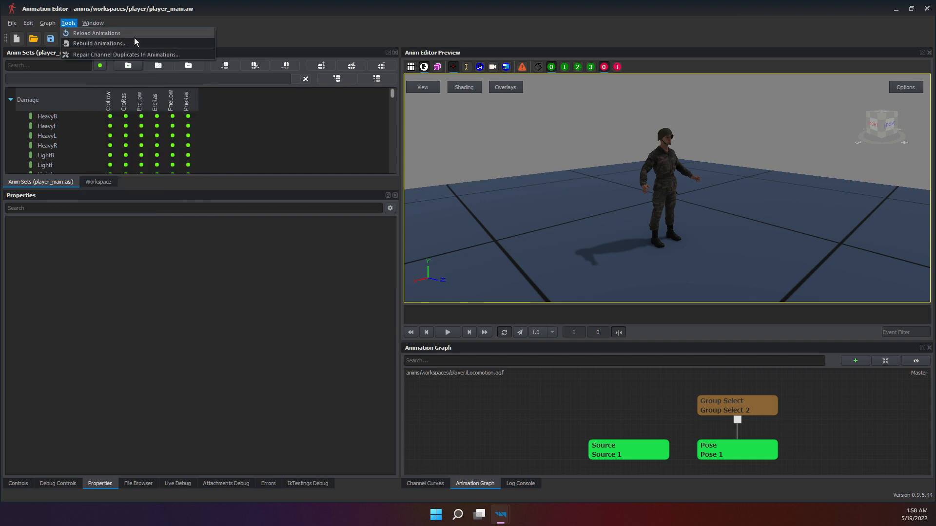
left_click(460, 21)
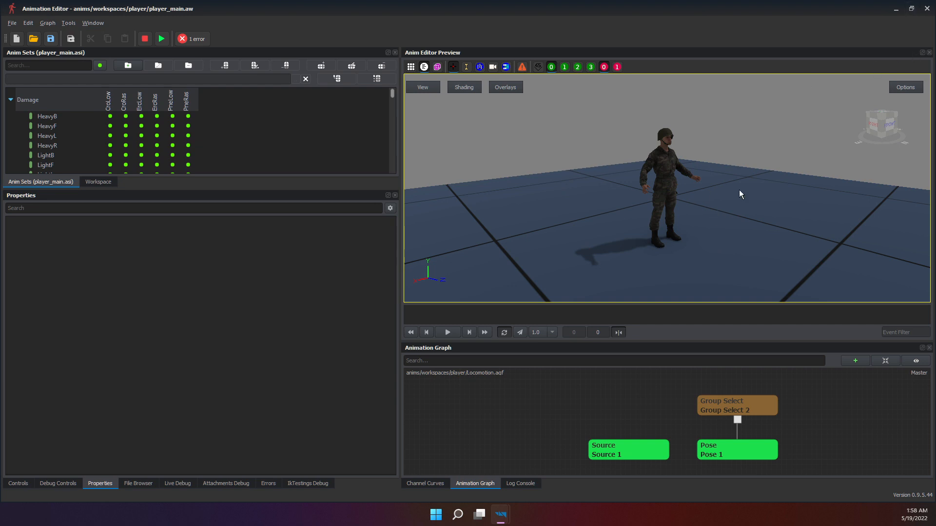
left_click(512, 520)
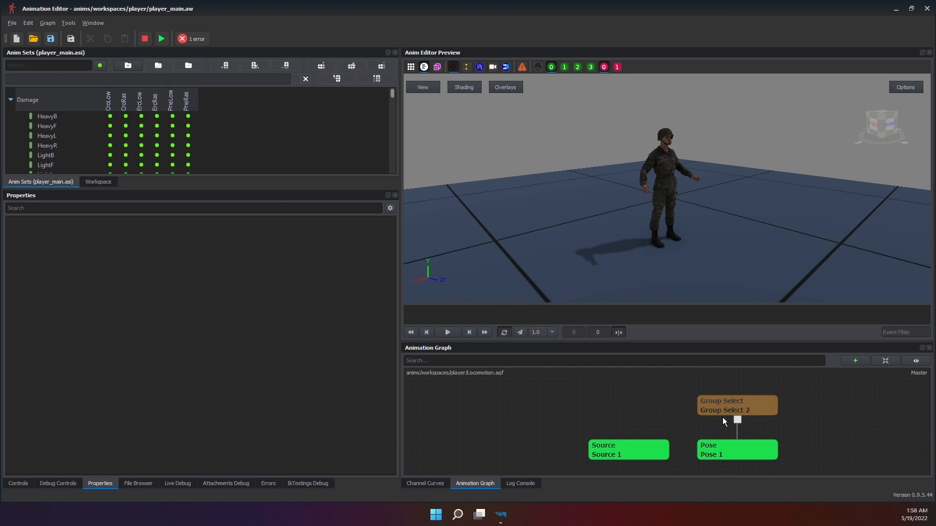
left_click(530, 221)
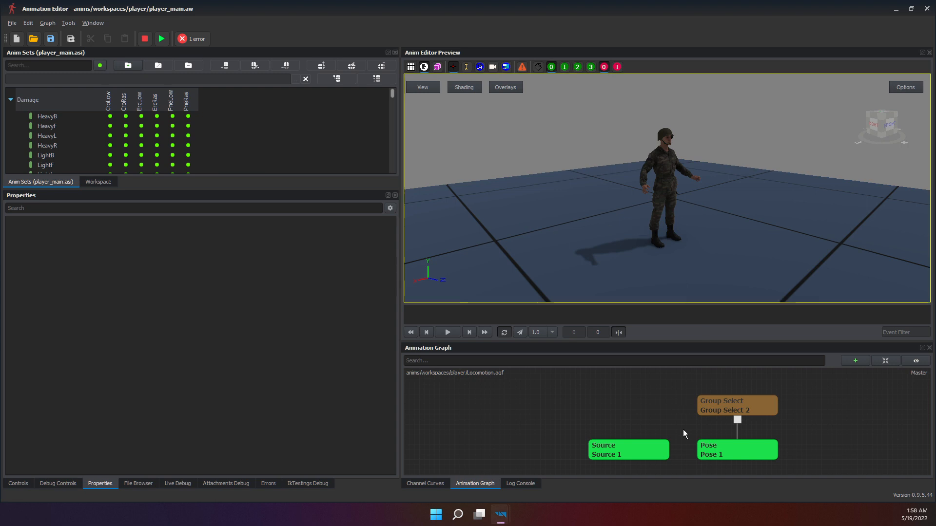
scroll(740, 408, "up", 2)
scroll(748, 413, "down", 2)
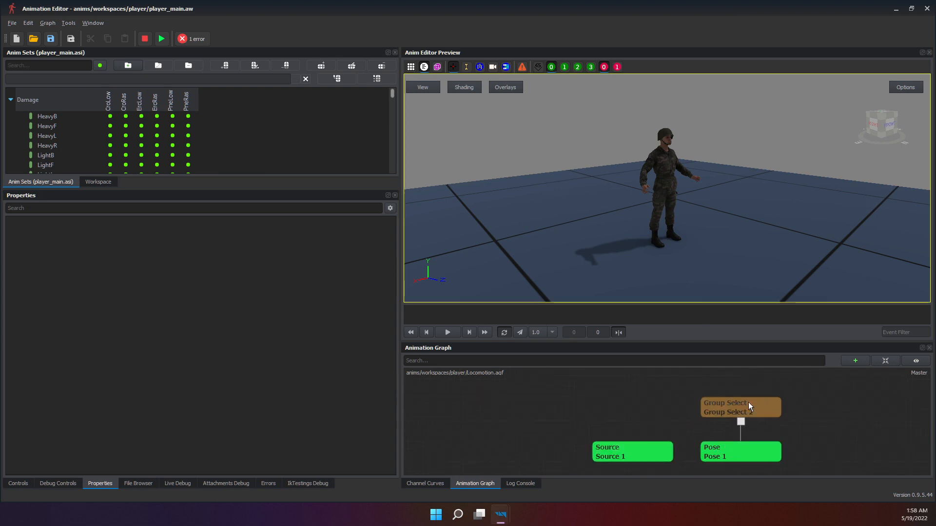
middle_click_drag(722, 219, 663, 203)
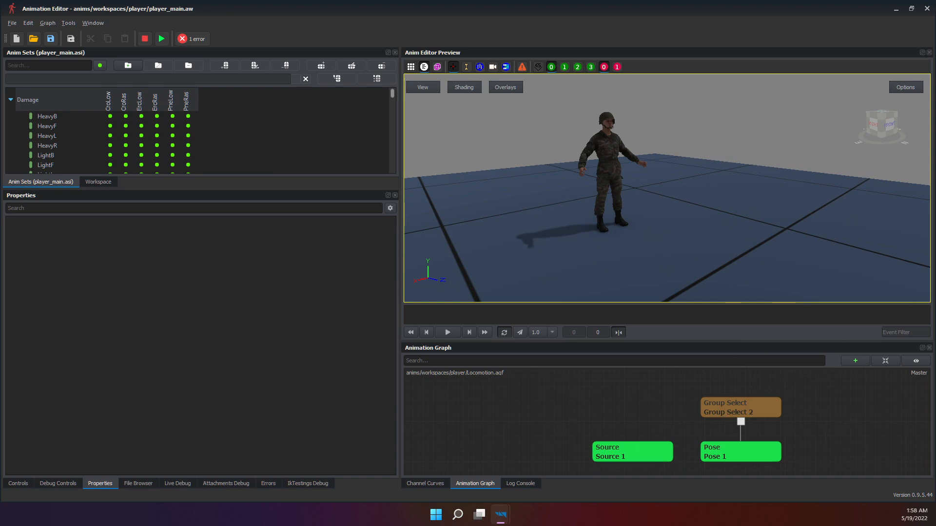
left_click(49, 65)
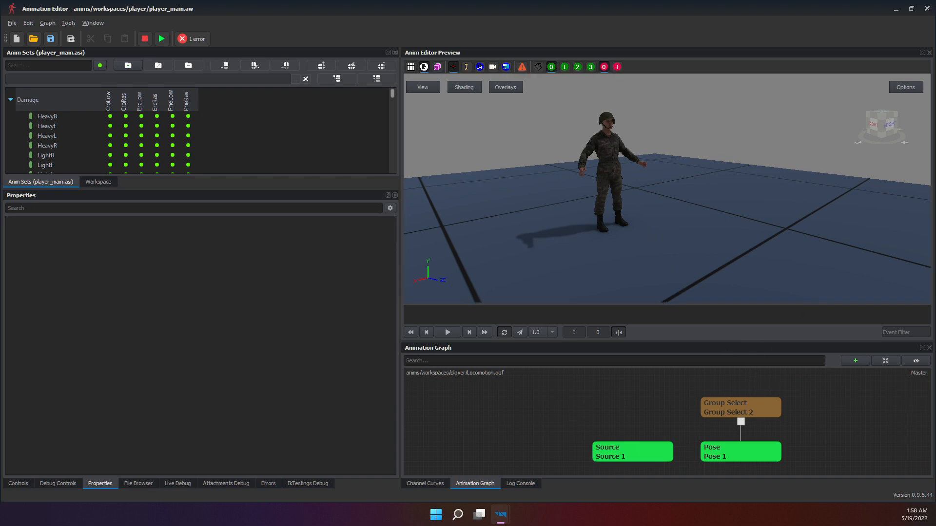
left_click(667, 188)
Close the Animation Editor and the Workbench, restart the AnimationCourse project and open the player_main.aw workspace.
left_click(926, 9)
left_click(927, 7)
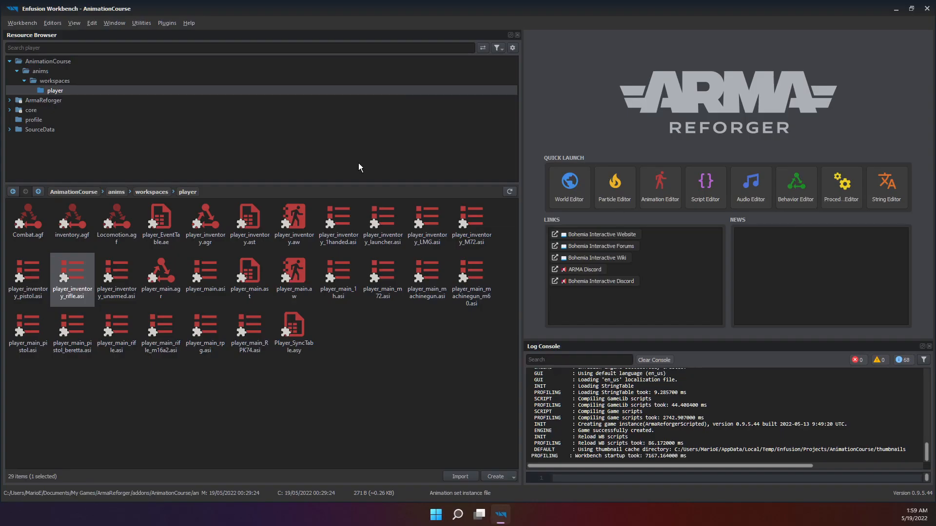
left_click(288, 276)
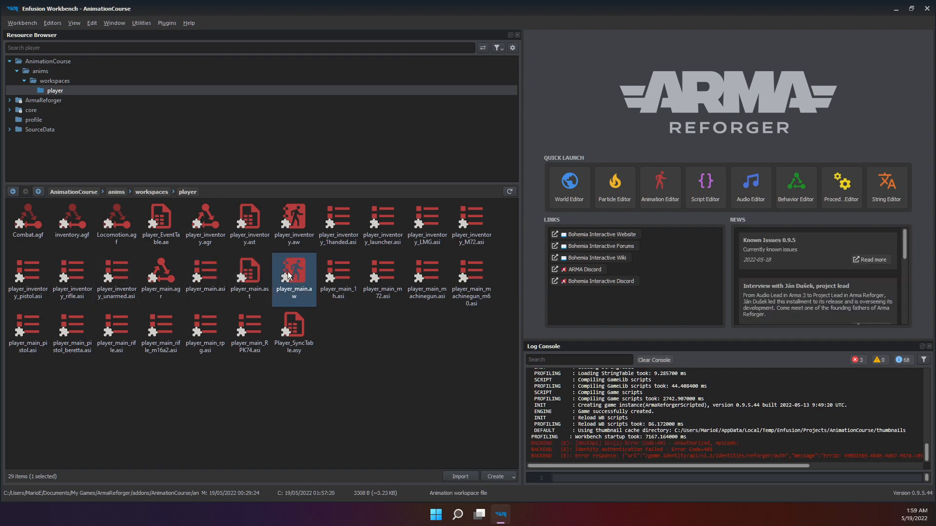
double_click(301, 272)
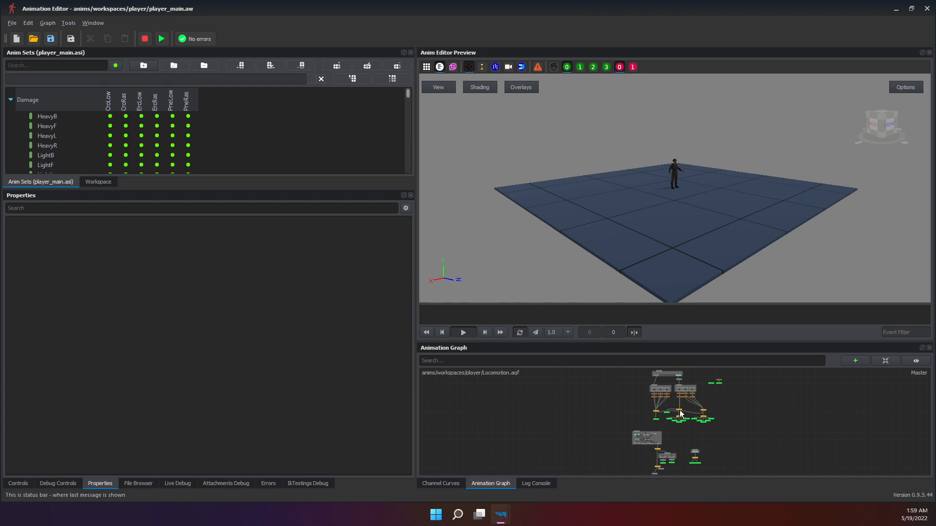
Review the properties of the Group Select 2, Pose 1 and Source 1 nodes in the locomotion graph.
scroll(681, 414, "up", 2)
scroll(671, 417, "up", 5)
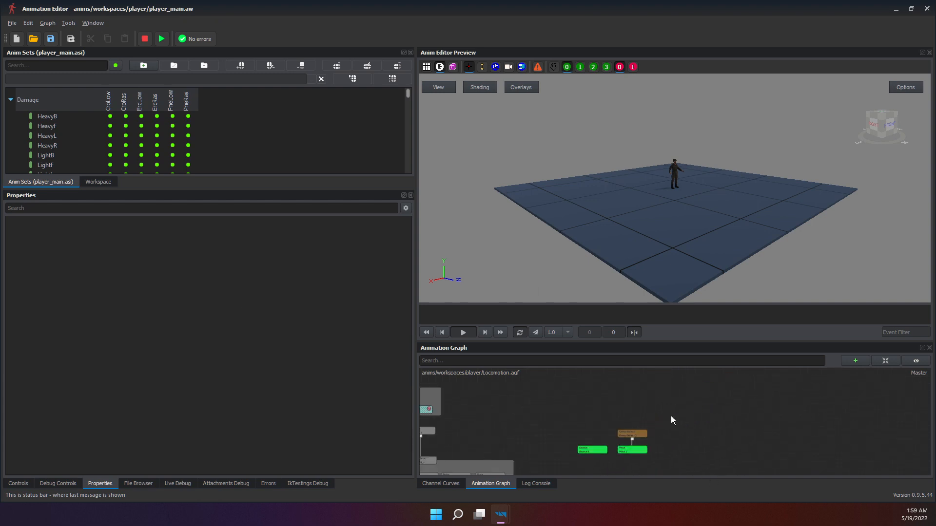
left_click(589, 393)
scroll(724, 229, "up", 5)
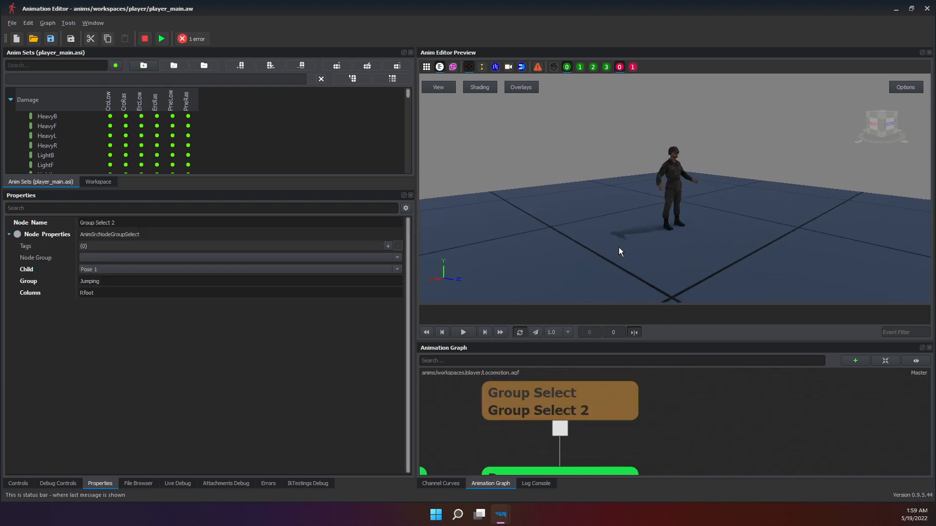
scroll(531, 392, "down", 2)
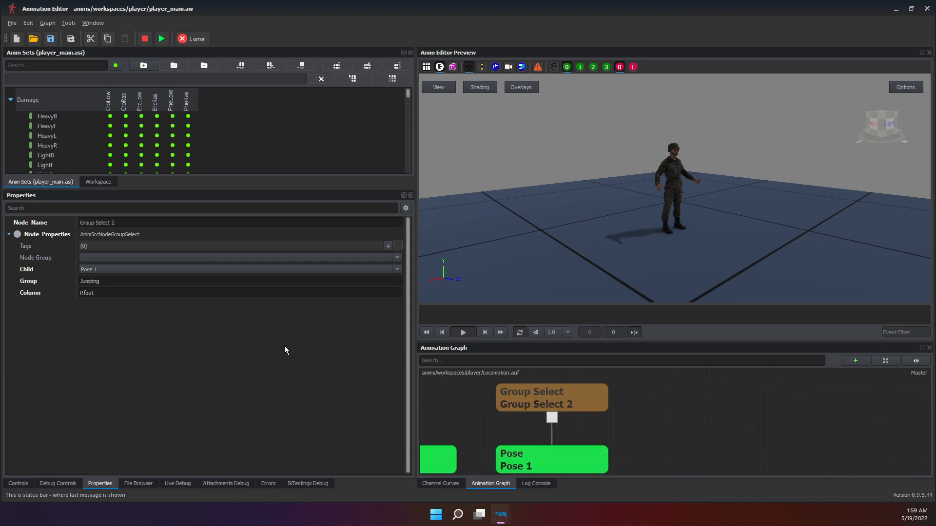
left_click(248, 332)
left_click(571, 455)
left_click(432, 453)
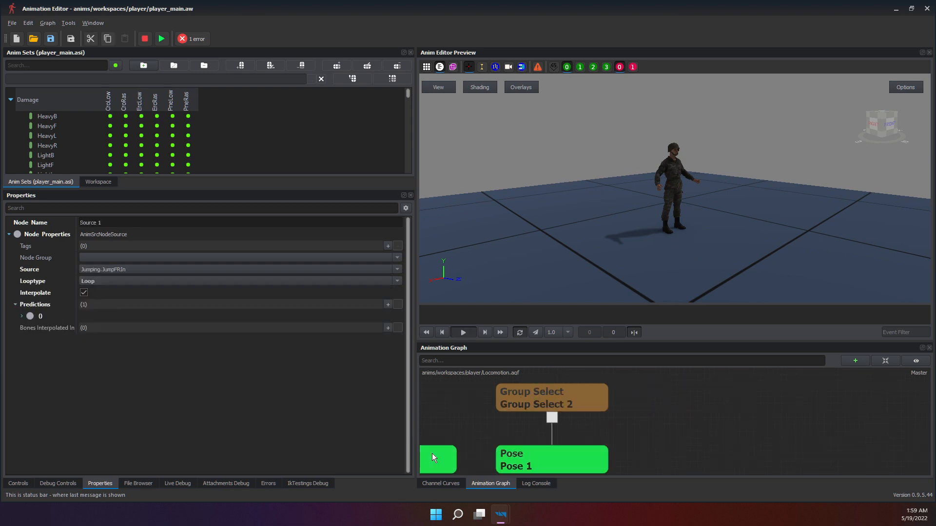
scroll(475, 435, "down", 3)
middle_click_drag(445, 451, 586, 431)
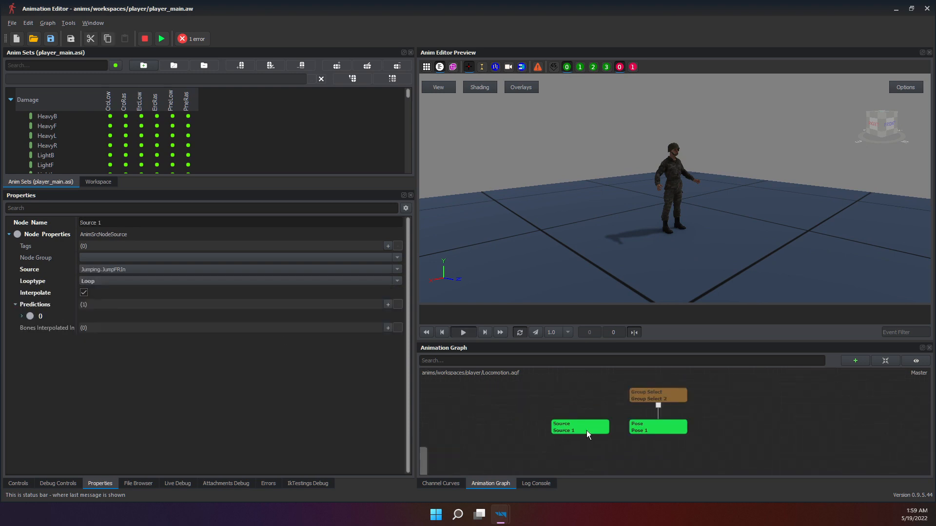
left_click(351, 457)
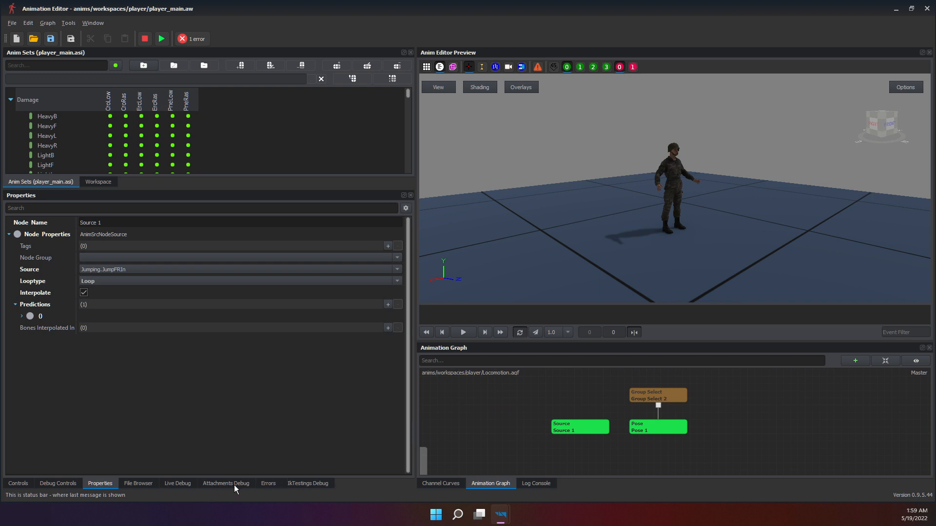
Examine the log console's animation and resource load errors and return to the animation graph.
left_click(552, 484)
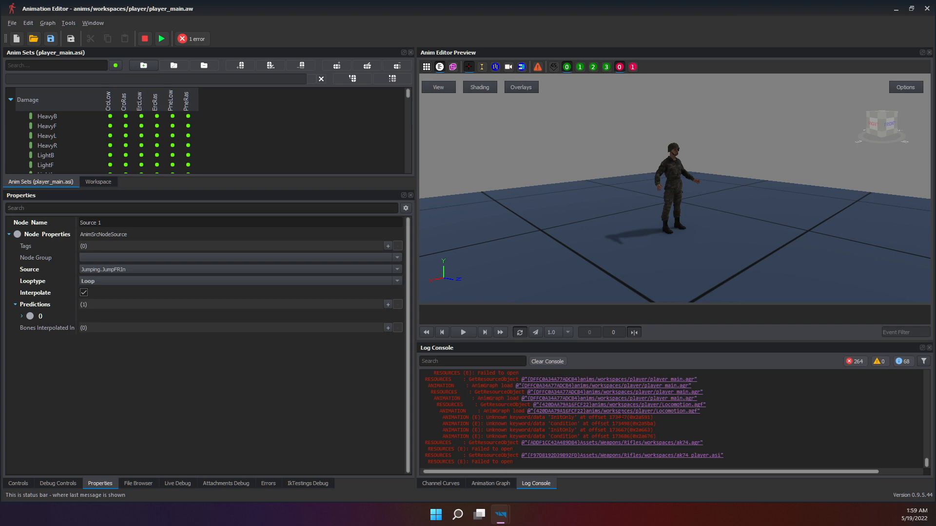
scroll(603, 427, "up", 10)
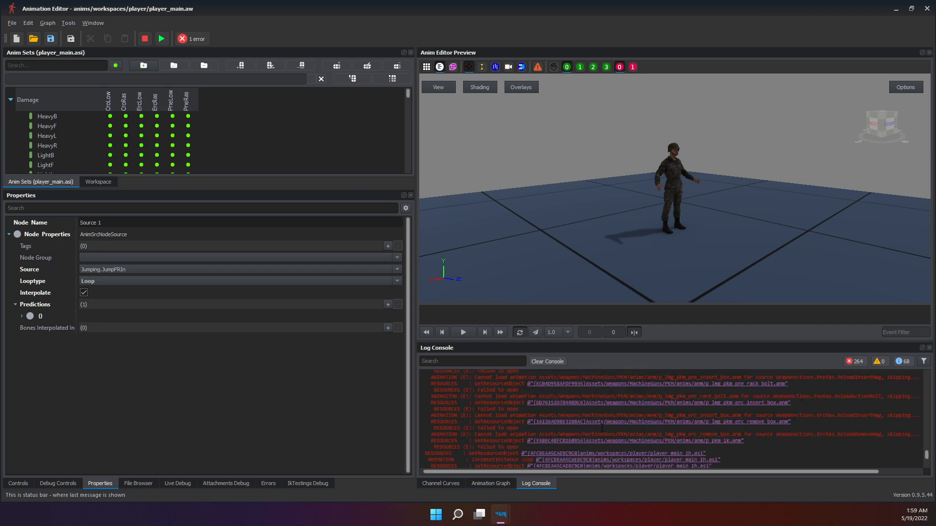
scroll(602, 428, "up", 3)
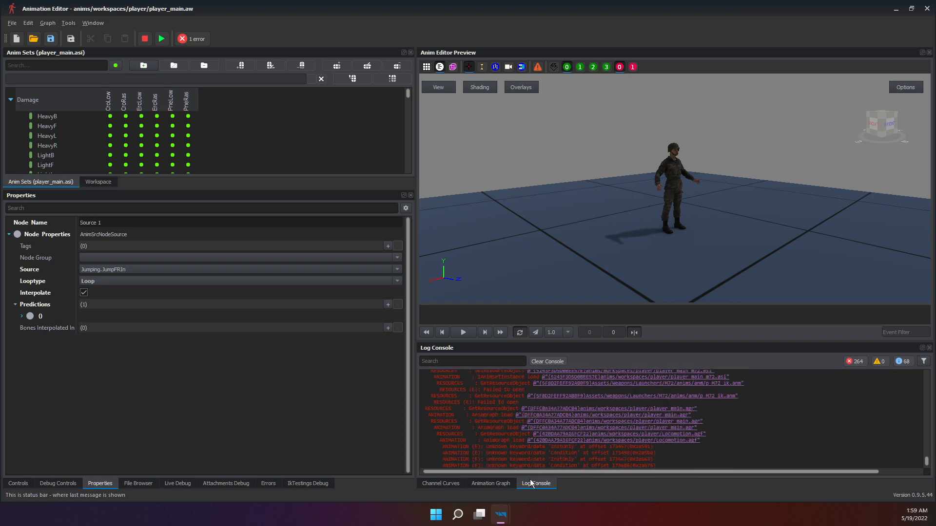
left_click(459, 483)
left_click(489, 484)
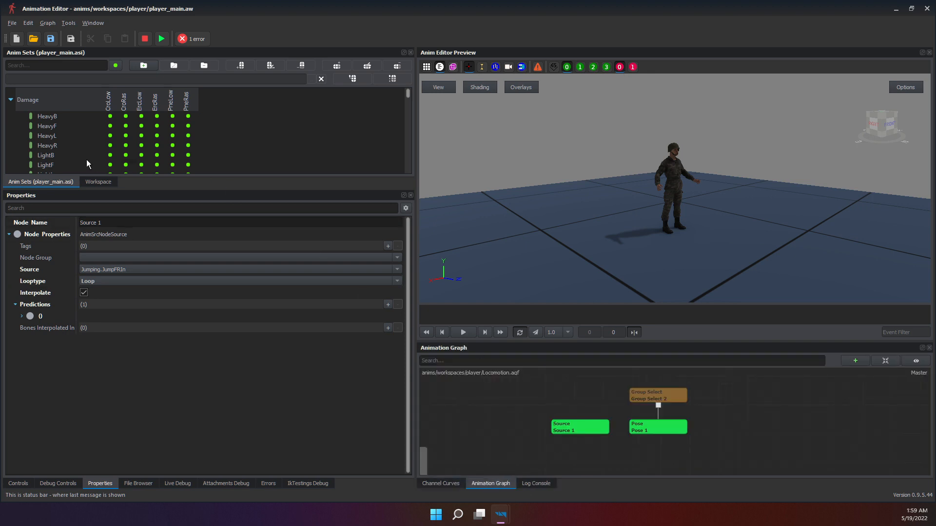
Locate the MasterControl state machine in the locomotion graph and view its properties.
scroll(503, 432, "down", 8)
middle_click_drag(510, 436, 552, 394)
scroll(551, 394, "up", 8)
double_click(566, 390)
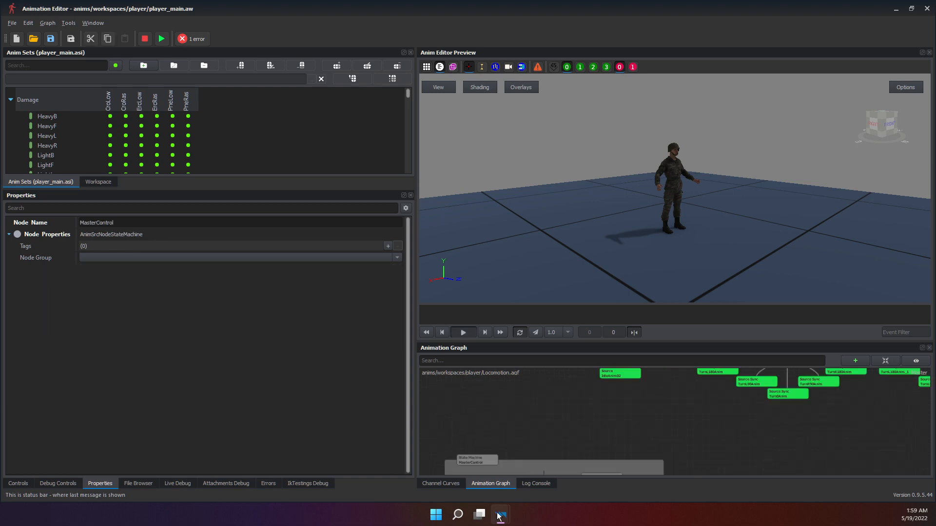
Go back to the Group Select 2 node and view the properties of its Pose 1 child.
scroll(741, 424, "up", 3)
middle_click_drag(809, 376, 703, 440)
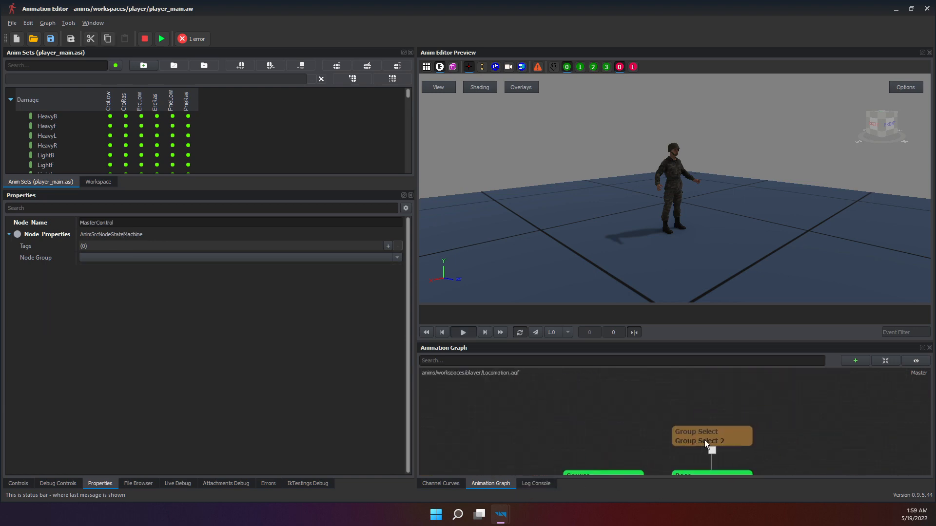
left_click(703, 441)
middle_click_drag(642, 431, 633, 394)
left_click(677, 432)
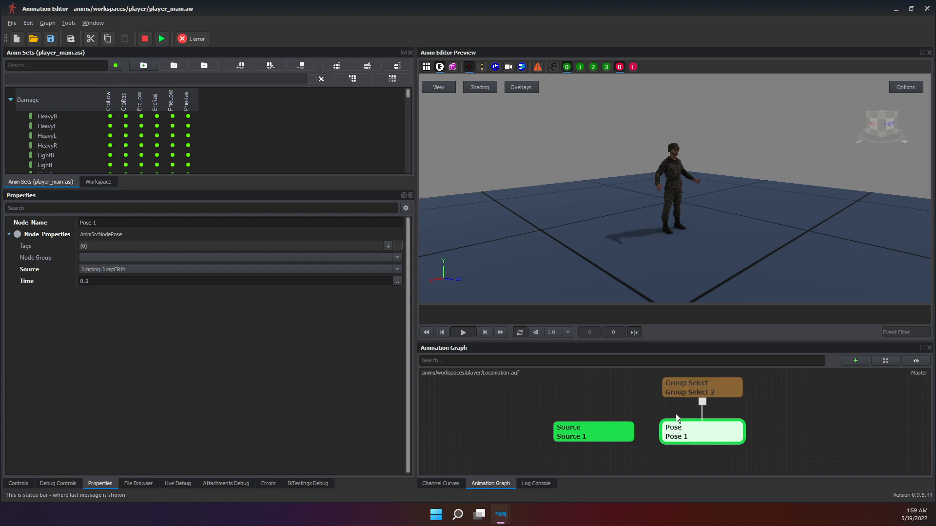
Delete the Group Select 2, Source 1 and Pose 1 nodes from the locomotion graph.
scroll(675, 414, "down", 1)
scroll(660, 409, "up", 1)
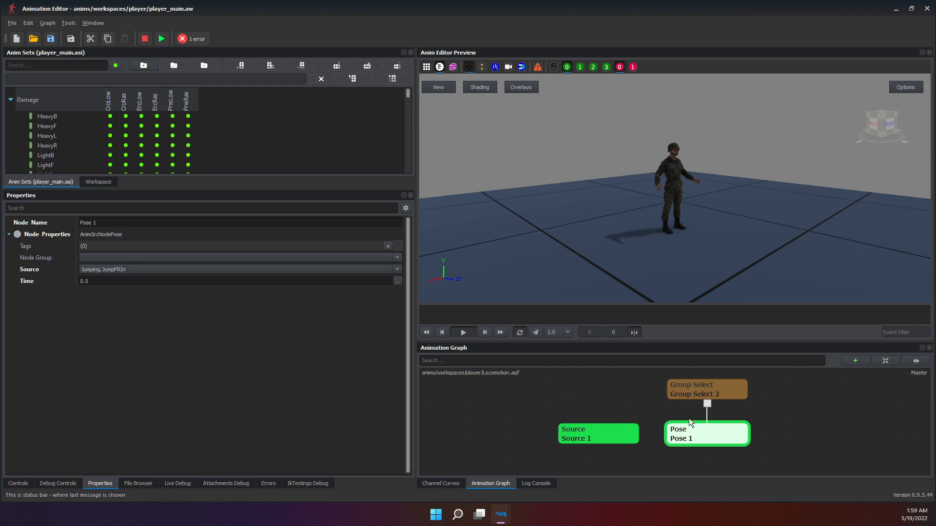
left_click_drag(534, 384, 821, 499)
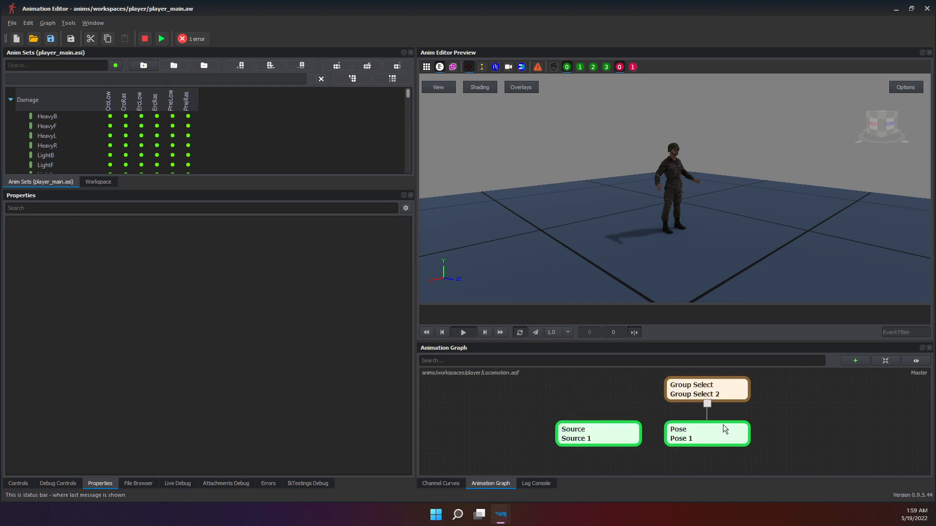
right_click(683, 399)
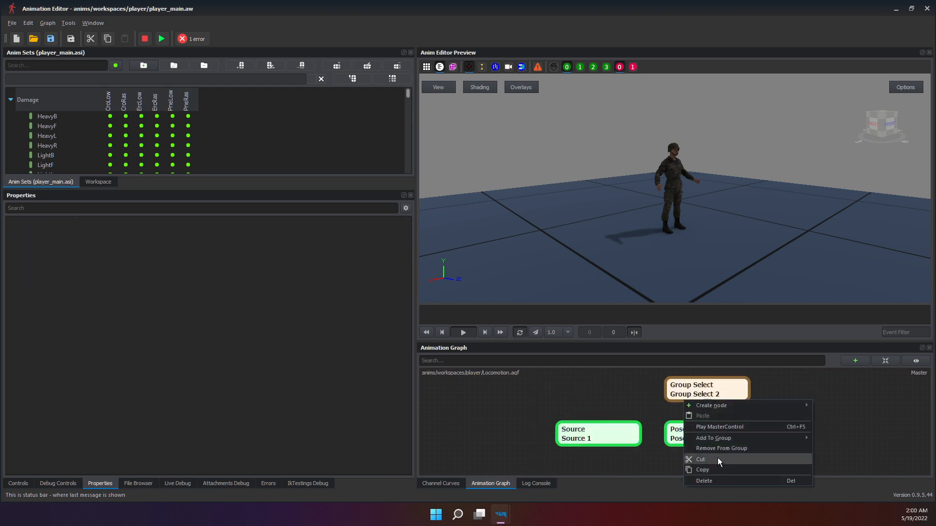
left_click(715, 481)
Locate the MasterControl state machine in the locomotion graph and preview it on the character.
scroll(665, 459, "down", 5)
middle_click_drag(591, 450, 775, 490)
scroll(684, 411, "up", 8)
middle_click_drag(708, 431, 723, 467)
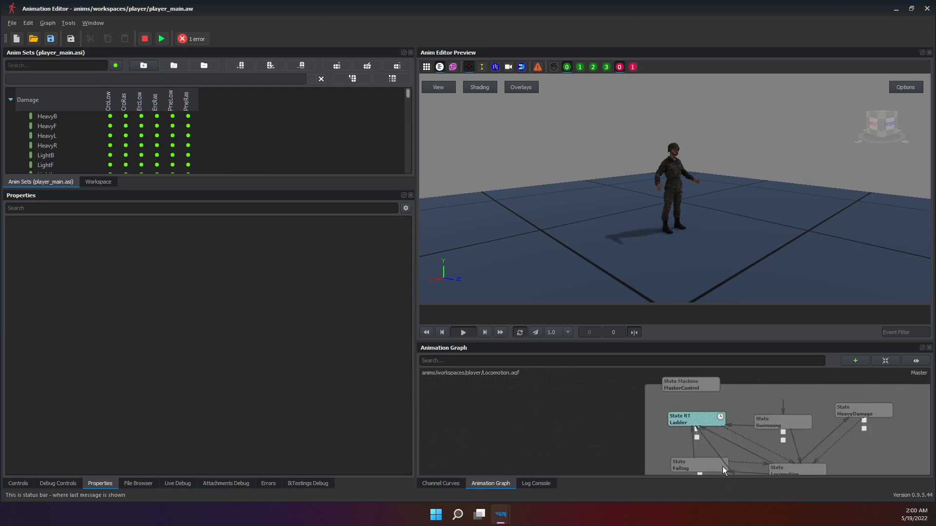
left_click(690, 383)
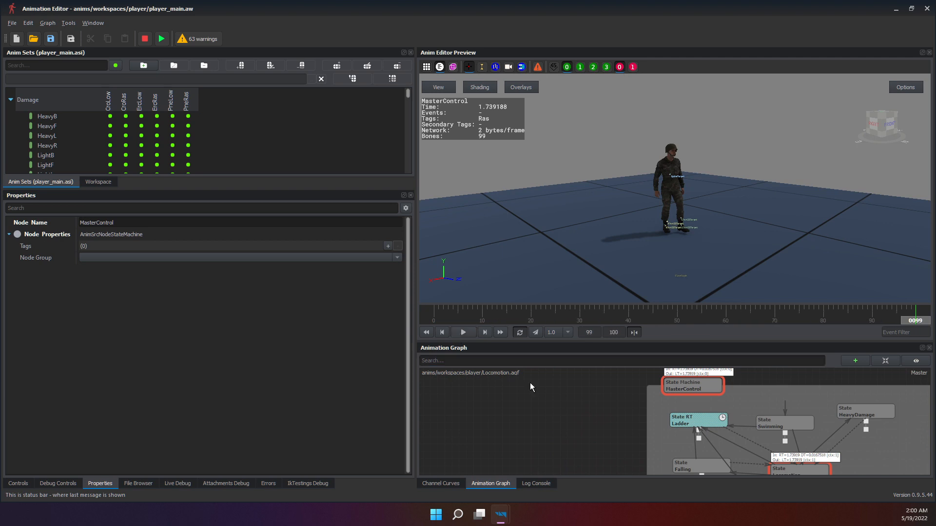
Create a standalone Pose source node in the empty graph area beside the MasterControl state machine.
left_click(487, 399)
right_click(480, 407)
mouse_move(503, 411)
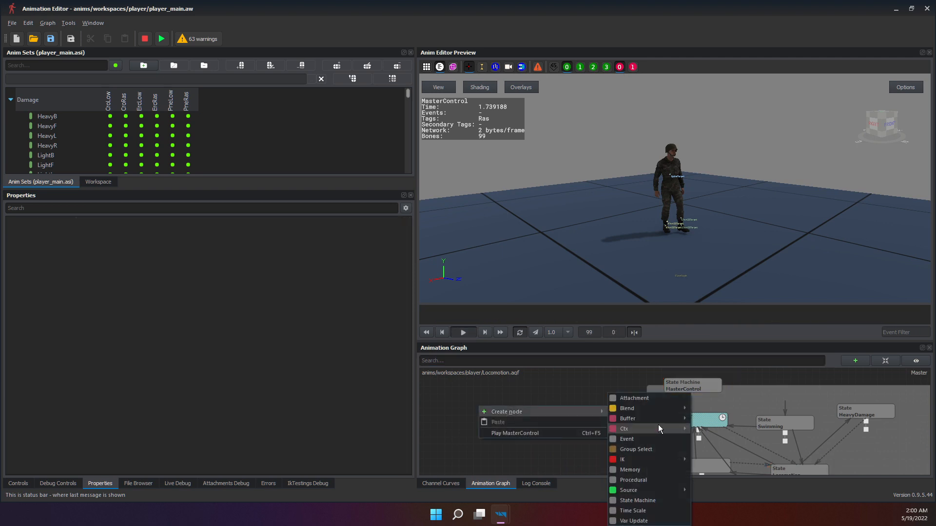
mouse_move(654, 491)
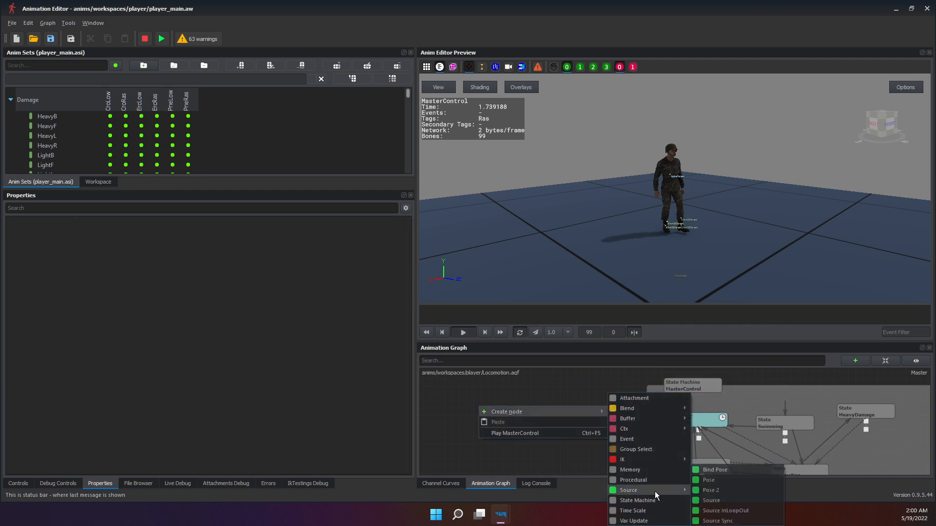
left_click(727, 482)
left_click(480, 420)
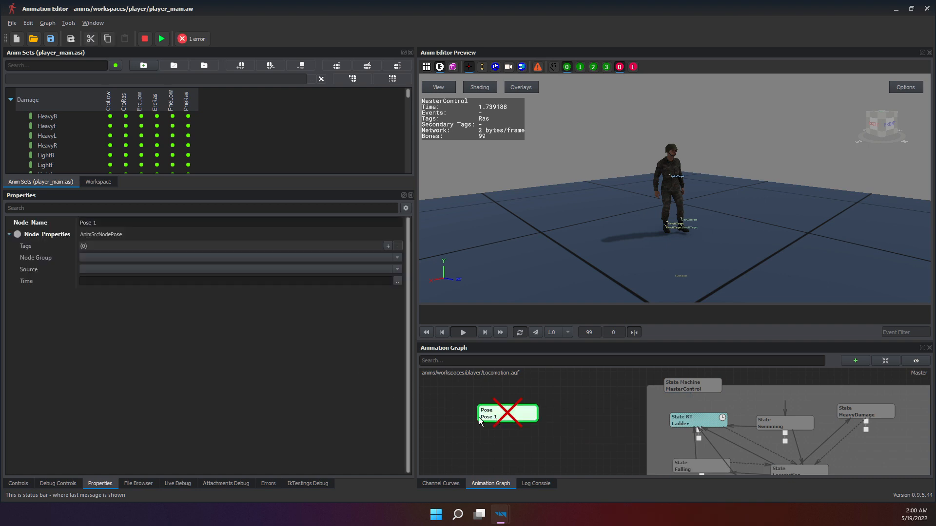
Set the new Pose node's source to Locomotion.CroADS.WalkF and preview the node.
left_click(112, 260)
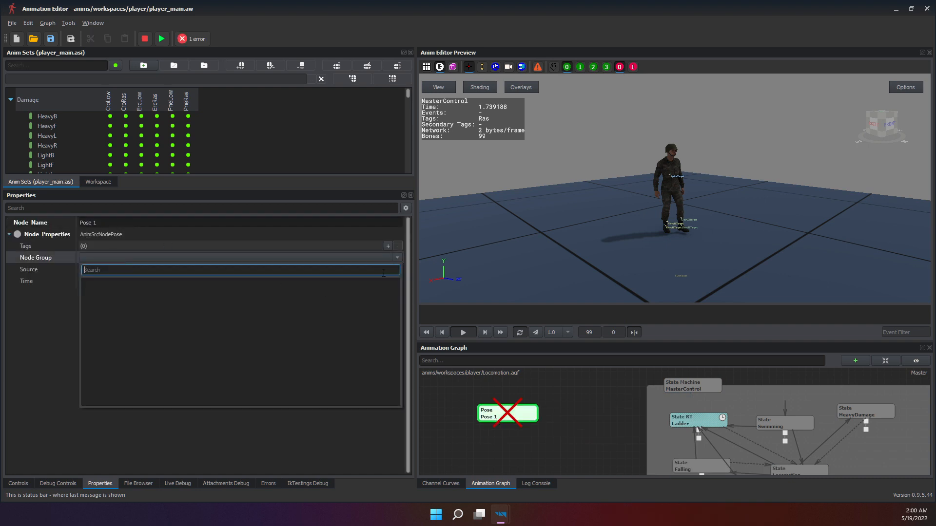
left_click(95, 267)
left_click(96, 269)
scroll(265, 342, "down", 6)
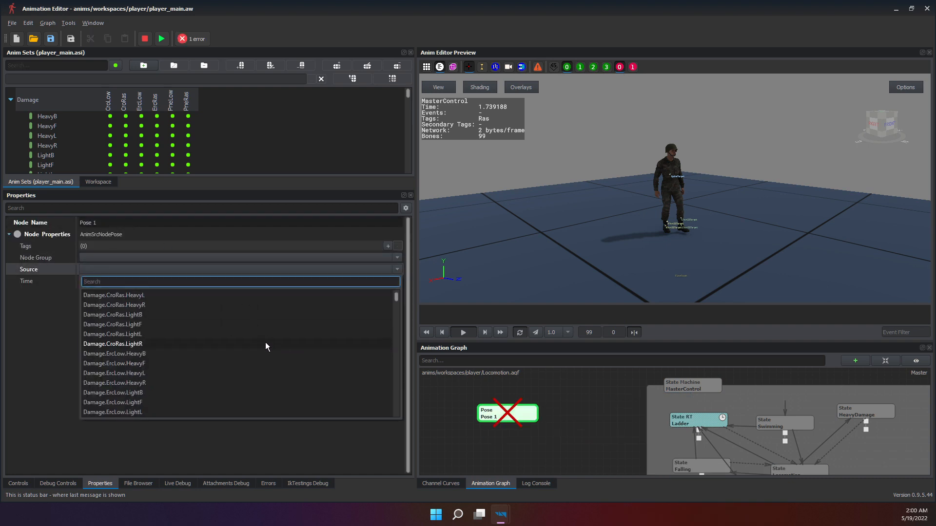
left_click_drag(396, 297, 397, 349)
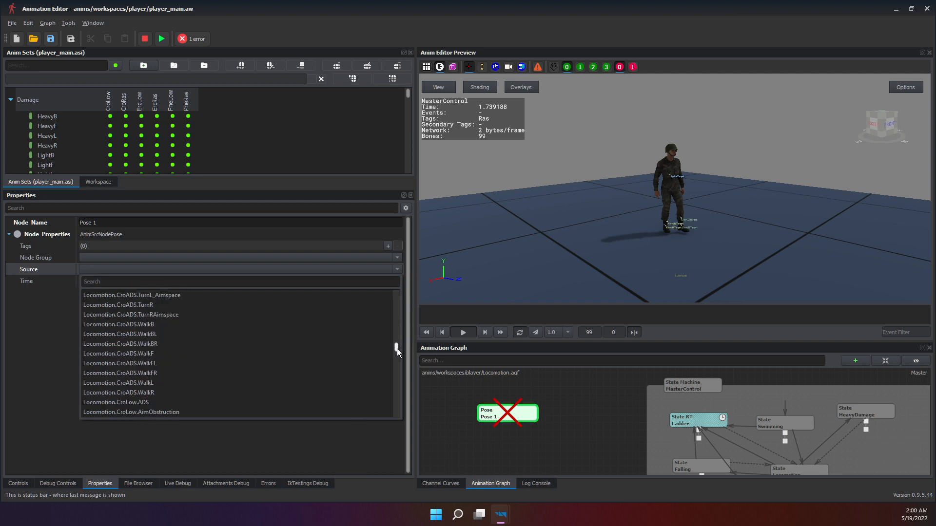
left_click(160, 355)
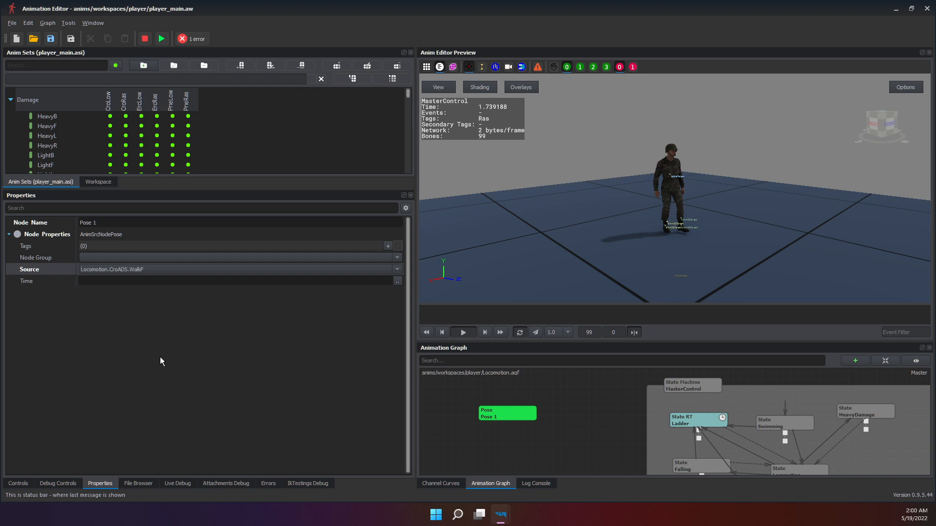
left_click(505, 416)
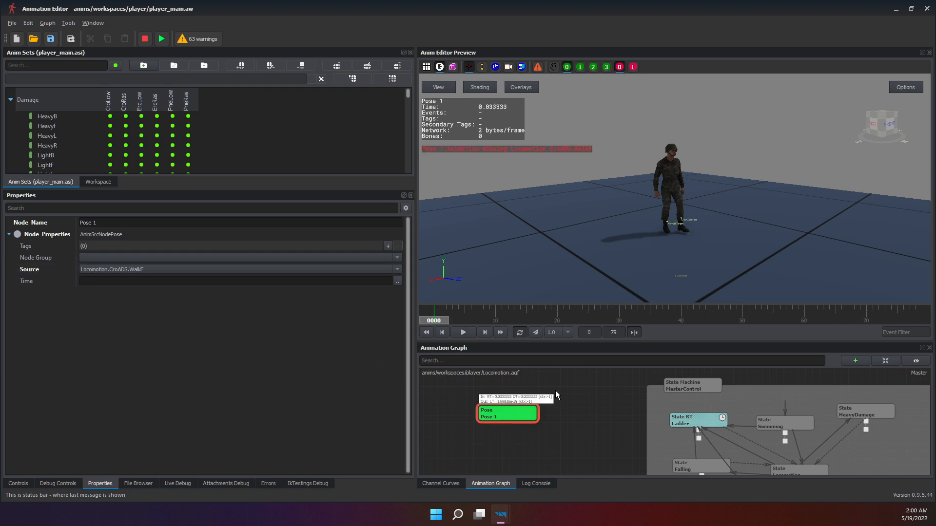
left_click(556, 391)
Set the Pose node's source to Swim.Fast and preview the pose on the character up close.
left_click(515, 420)
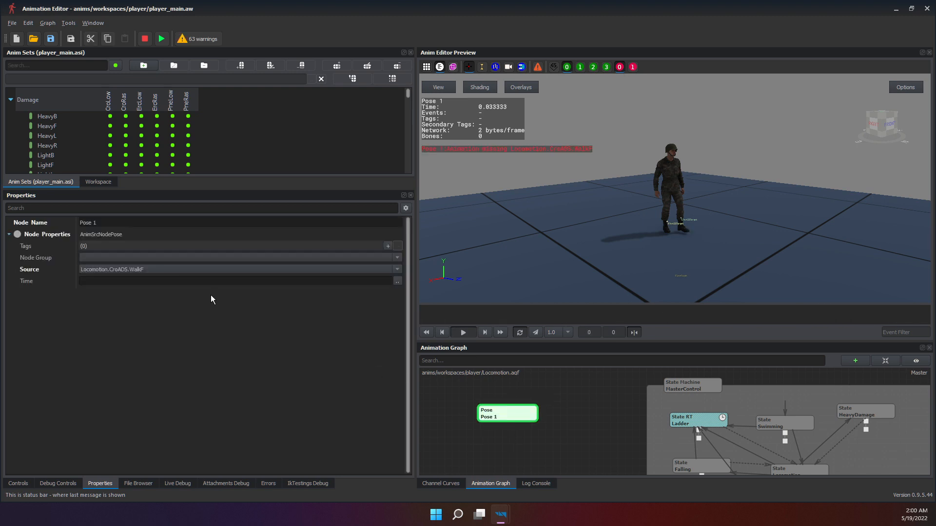
left_click(160, 270)
type("swim")
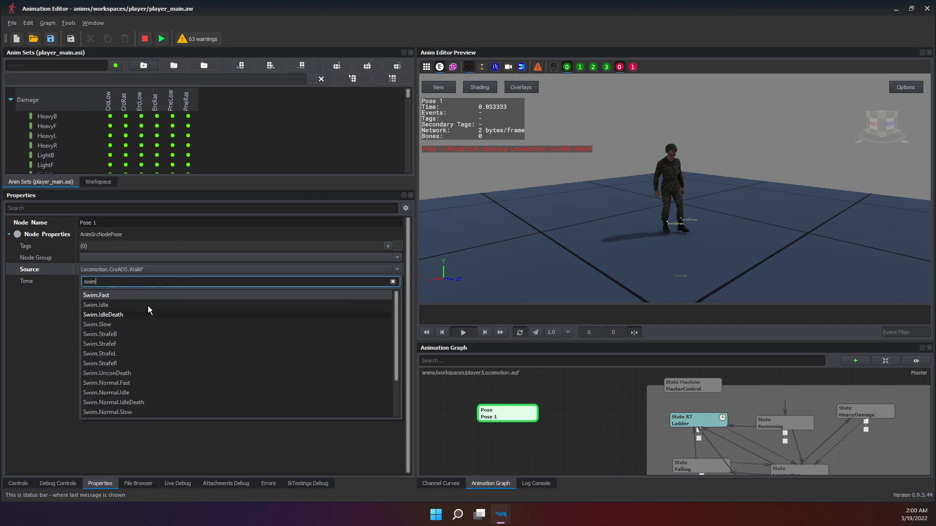
left_click(129, 295)
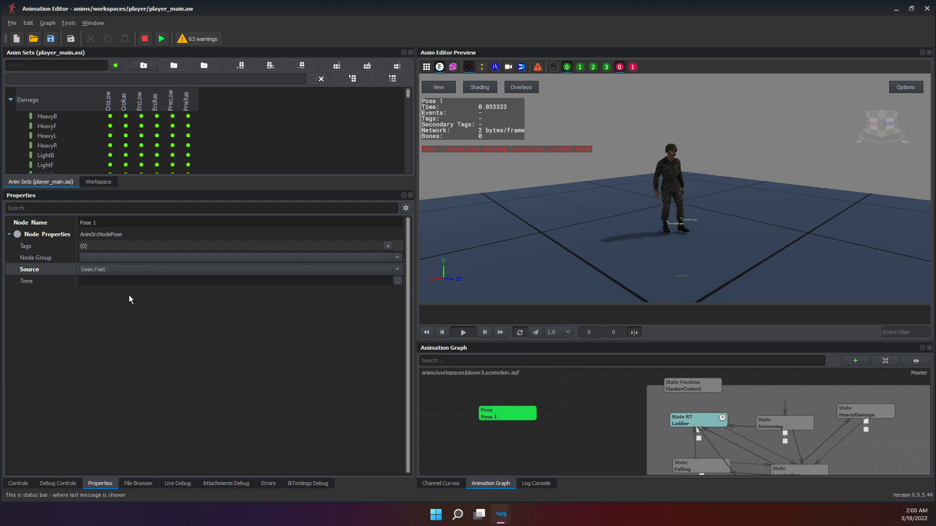
left_click(493, 404)
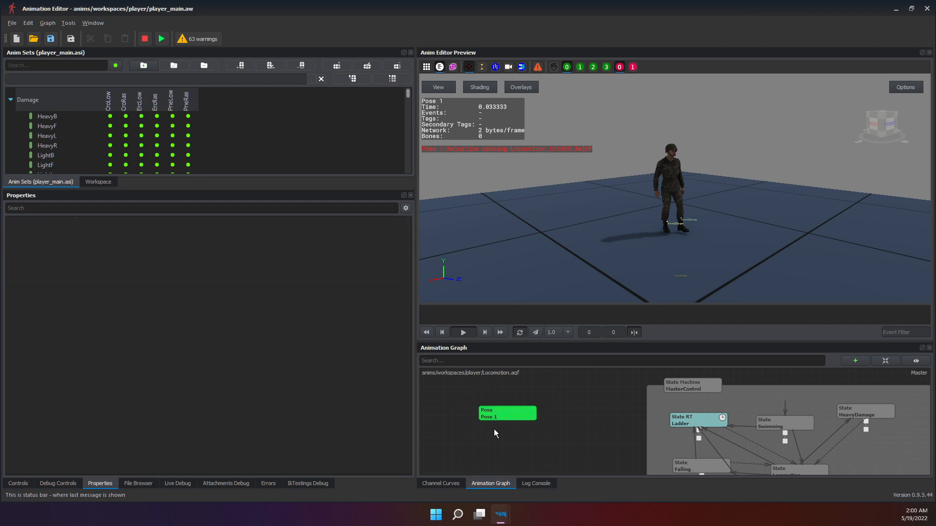
scroll(493, 428, "up", 3)
left_click(571, 441)
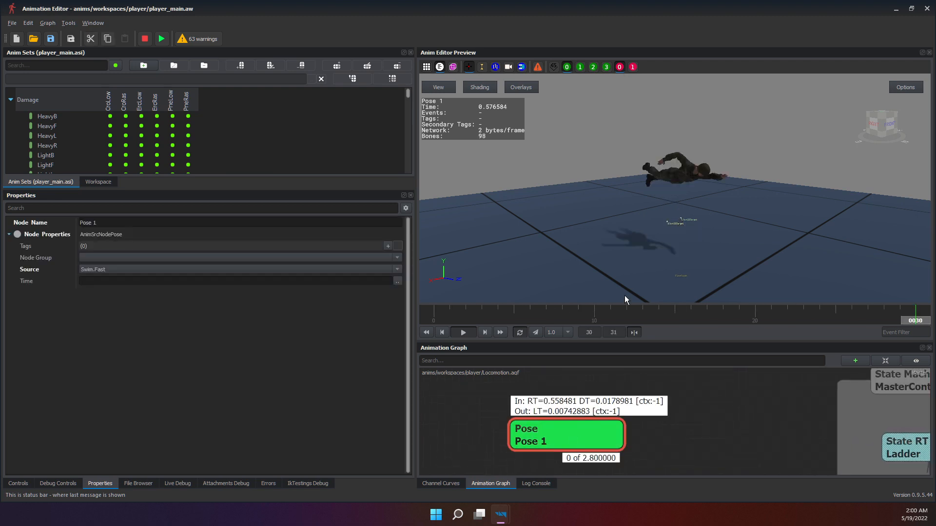
mouse_move(692, 220)
left_mouse_down()
mouse_move(709, 168)
mouse_move(693, 221)
left_mouse_up()
scroll(710, 168, "up", 4)
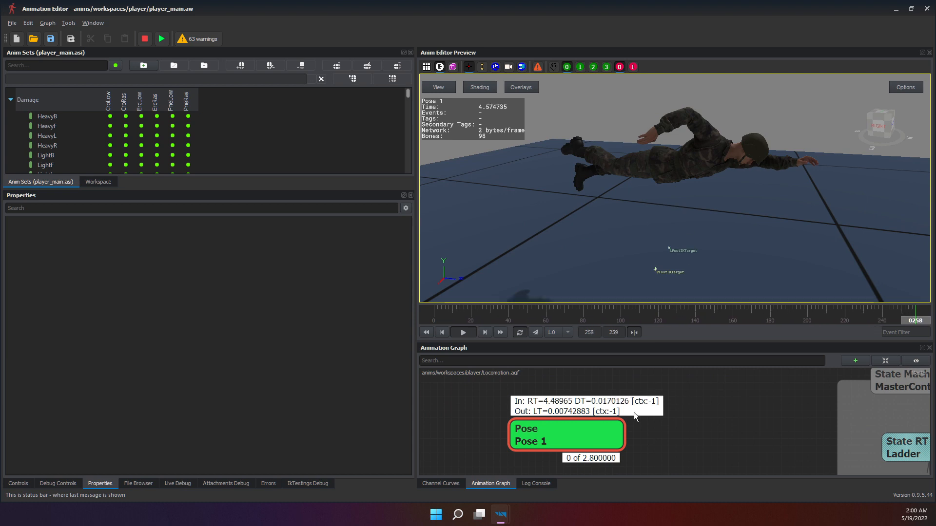
Set the Pose node's time to 0.5.
left_click(583, 423)
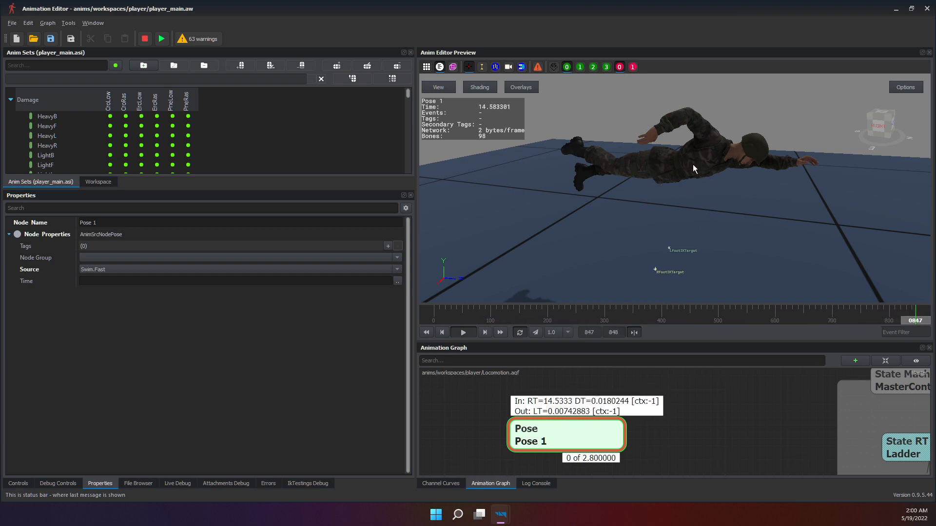
left_click(134, 282)
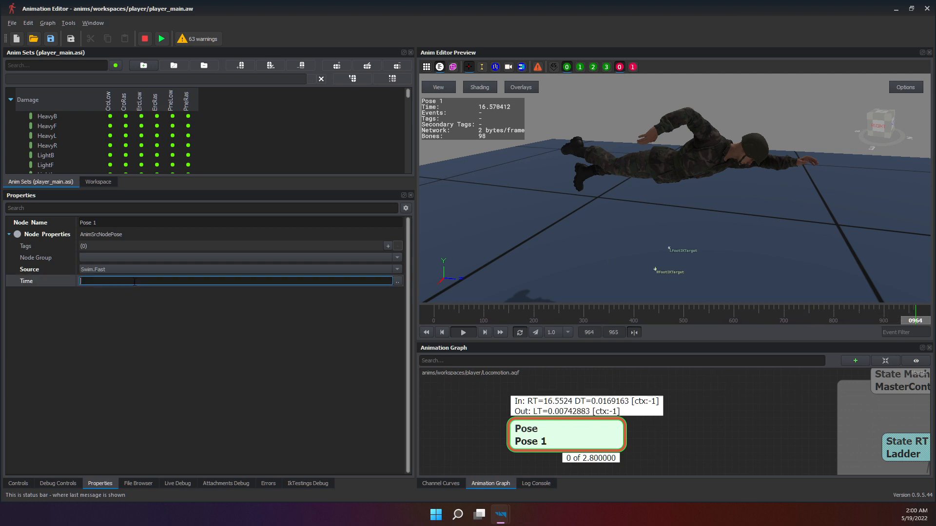
type("0.")
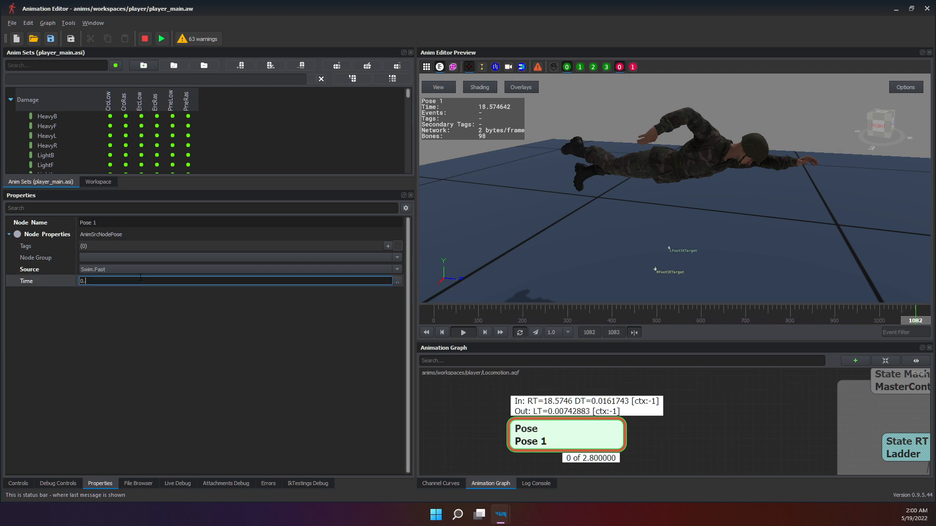
key("Return")
double_click(120, 285)
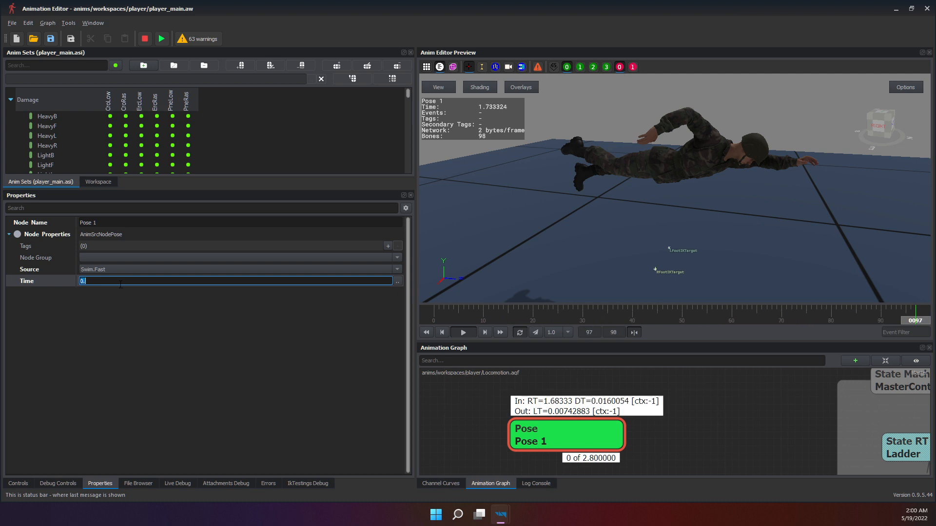
left_click(120, 284)
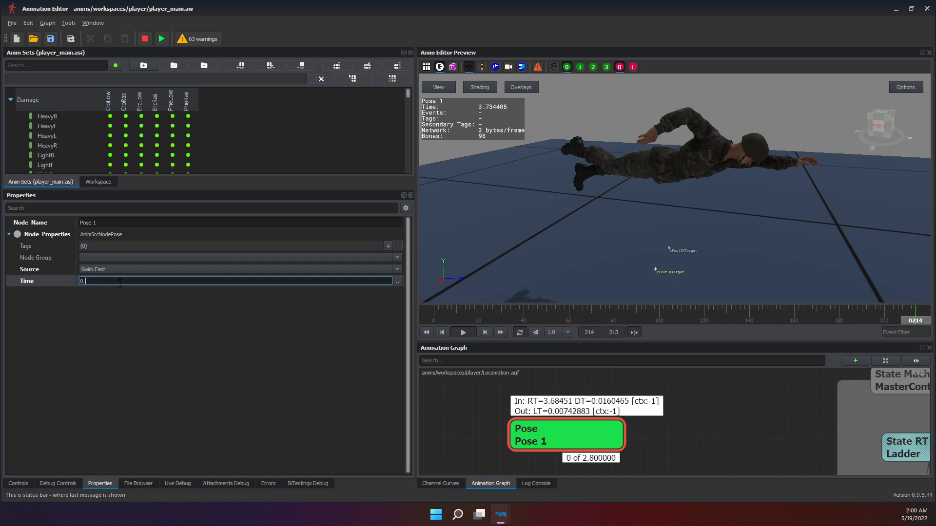
type("5")
key("Return")
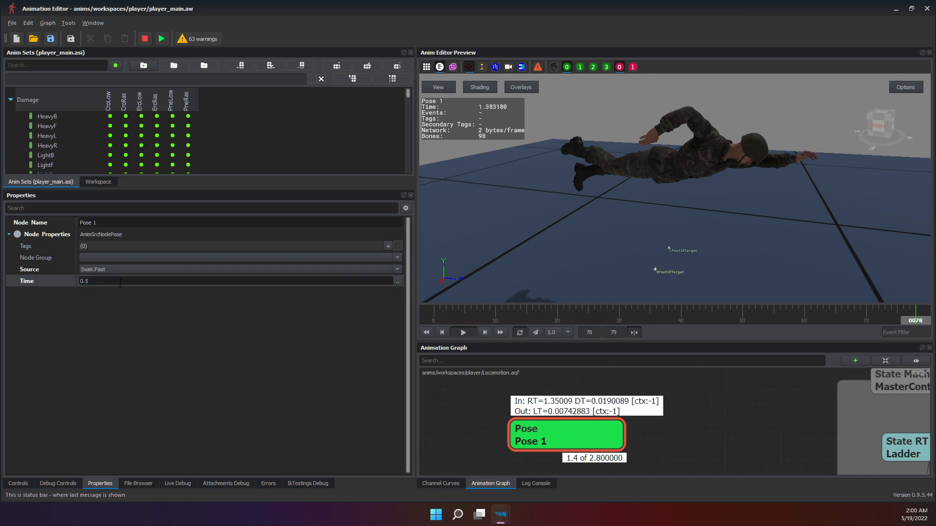
Try times of 0.8 and 0.9 on the Pose node to compare the swimming poses.
left_click(120, 284)
key("BackSpace")
type("8")
key("Return")
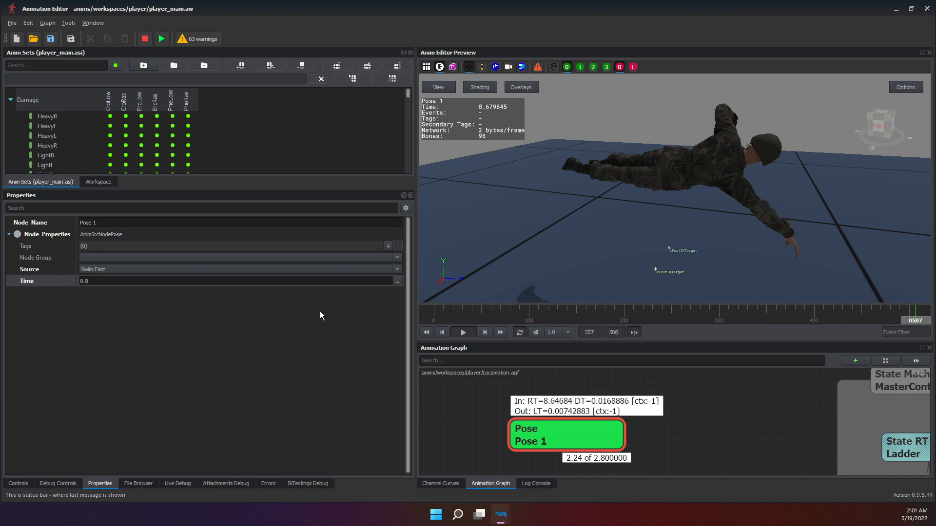
left_click(139, 282)
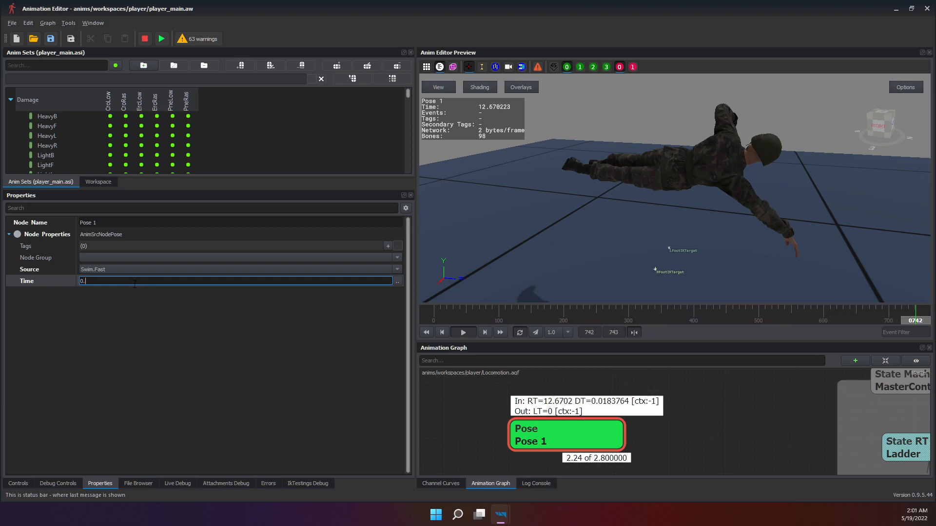
type("9")
key("Return")
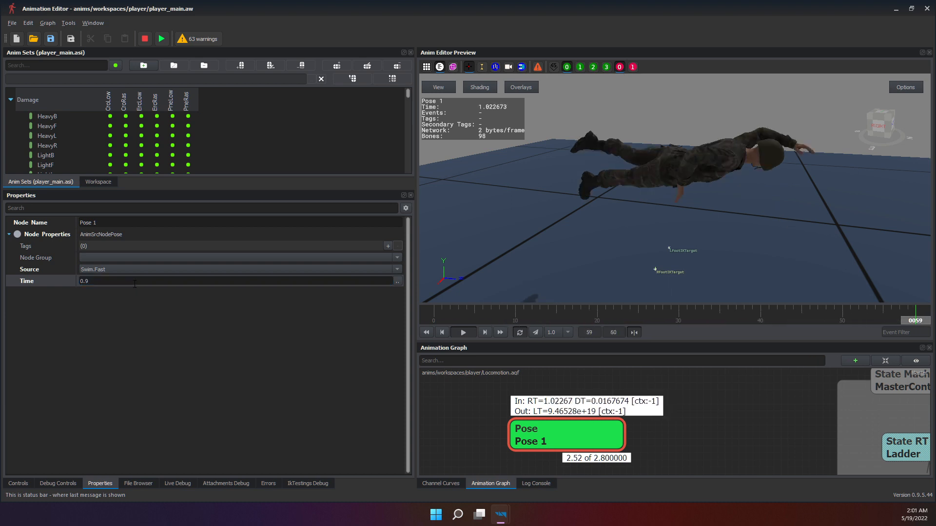
Set the Pose node's time to 1.0 and look closely at its time read-out in the graph.
left_click(135, 284)
key("ctrl+a")
type("1.0")
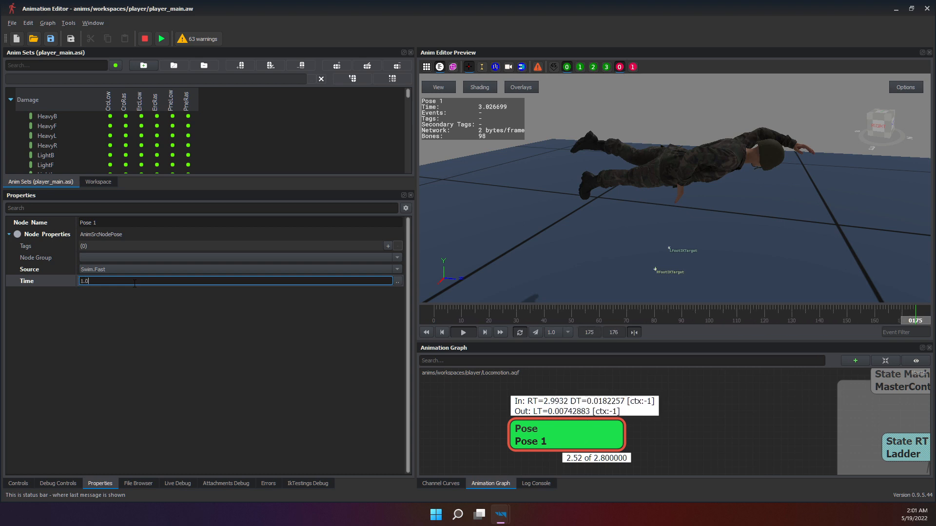
key("Return")
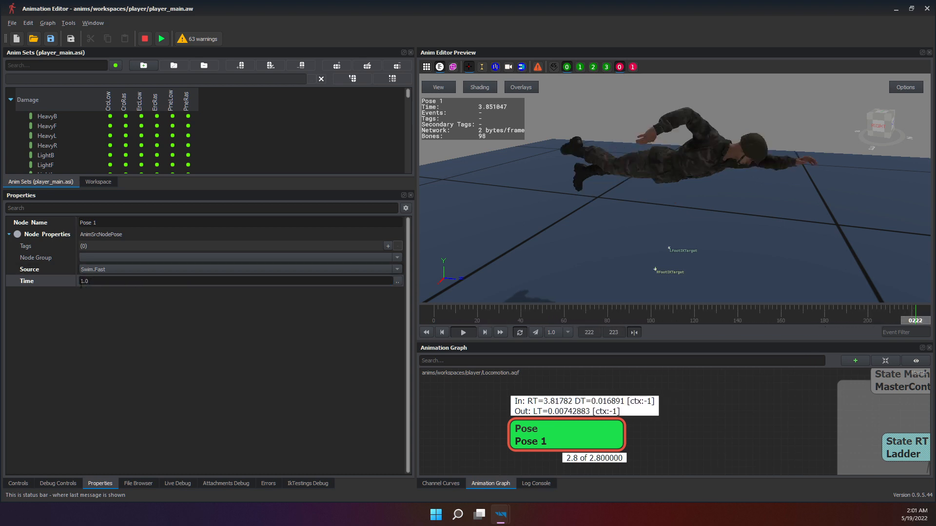
scroll(581, 462, "up", 2)
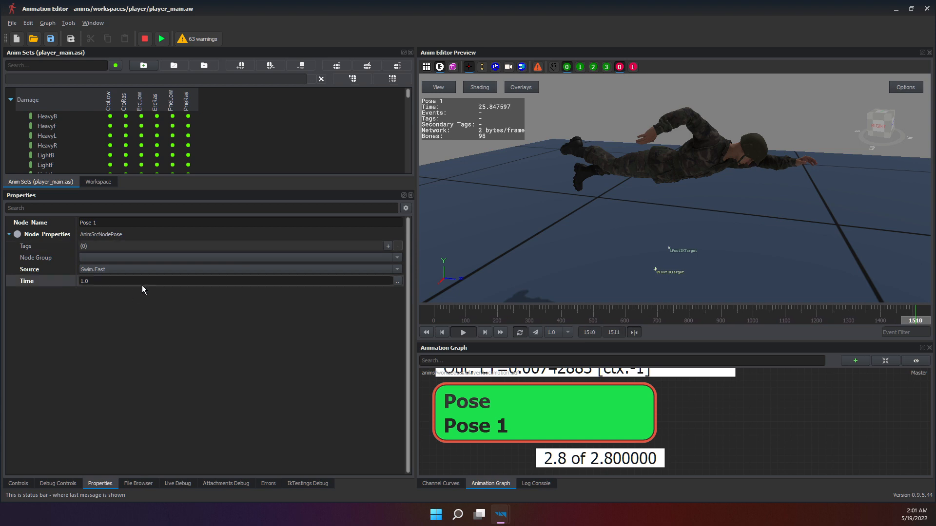
Set the Pose node's time to the MovementSpeed variable.
left_click(18, 484)
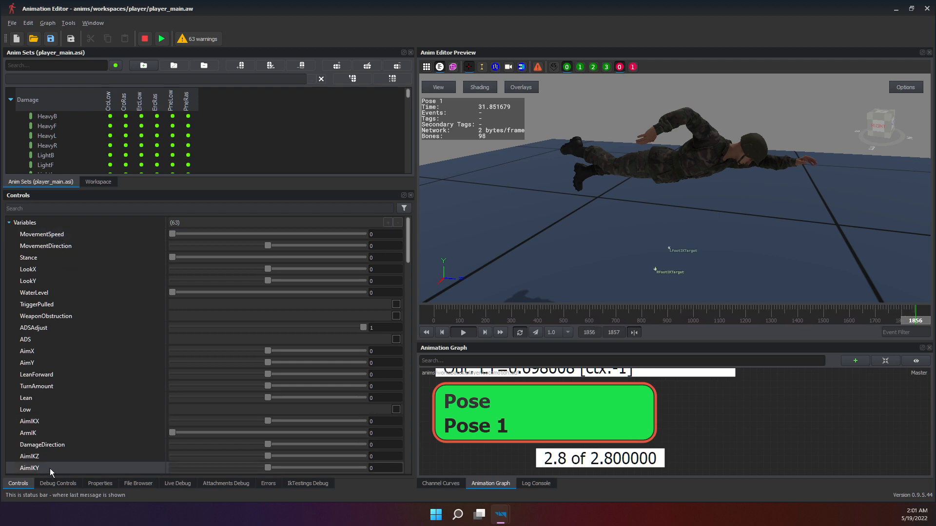
left_click(99, 484)
left_click(128, 282)
type("1.")
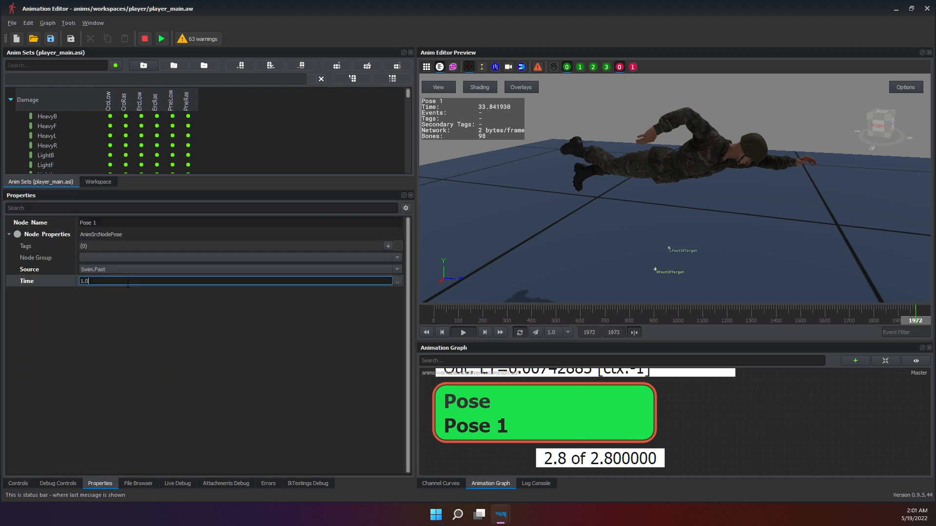
key("BackSpace")
key("BackSpace")
type("M")
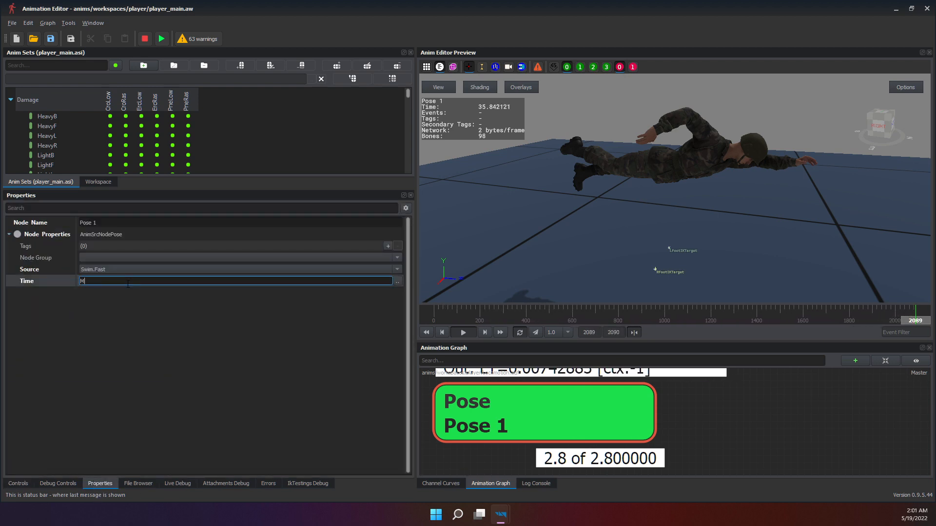
type("ovementSpeed")
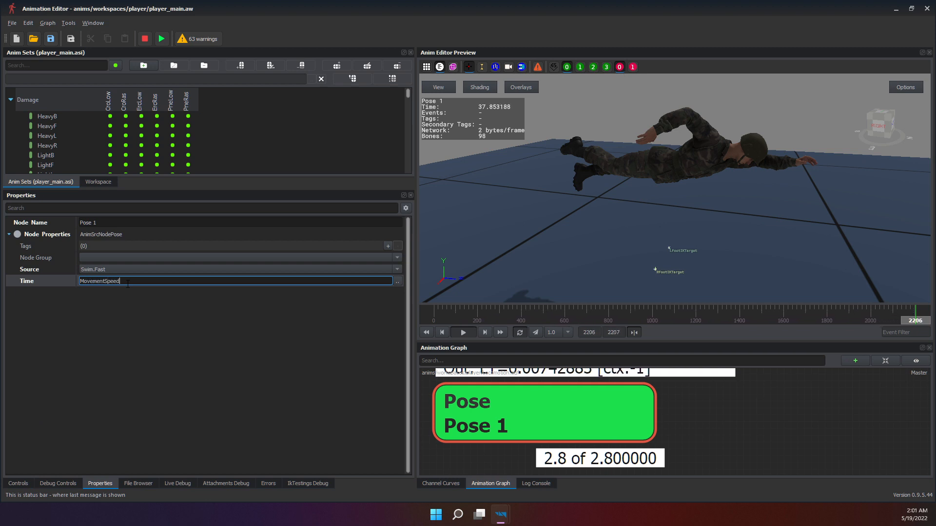
key("Return")
Raise the MovementSpeed variable to about 2.4, lower it to about 0.21 to drive the pose, and return to the Pose node's properties.
left_click(20, 483)
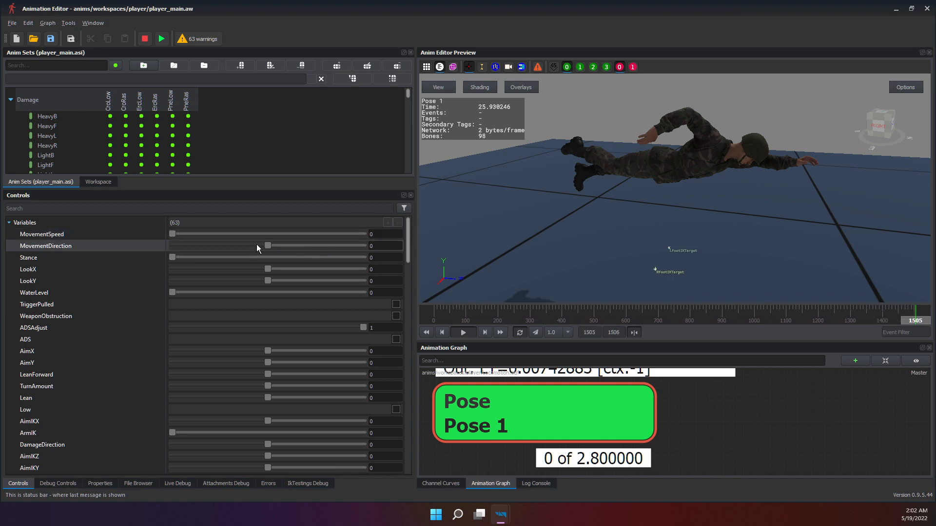
left_click_drag(173, 234, 353, 234)
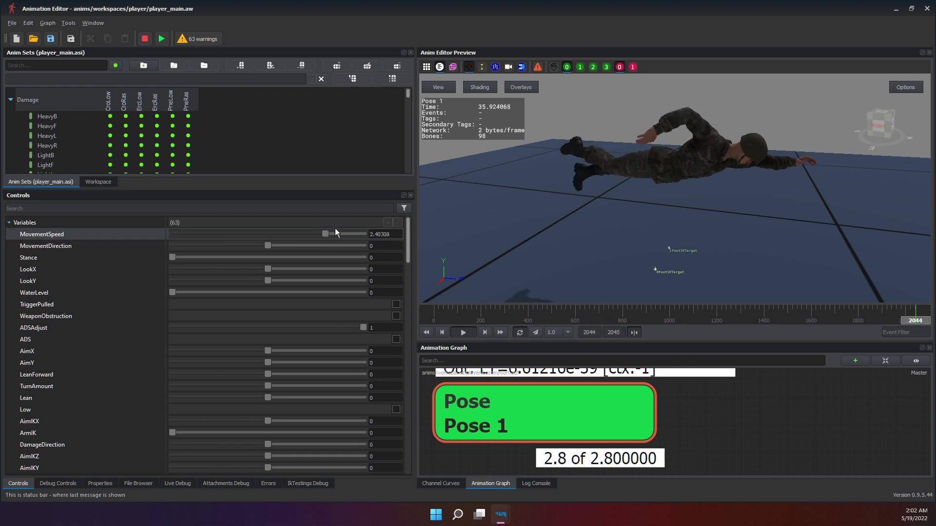
left_click_drag(272, 225, 187, 220)
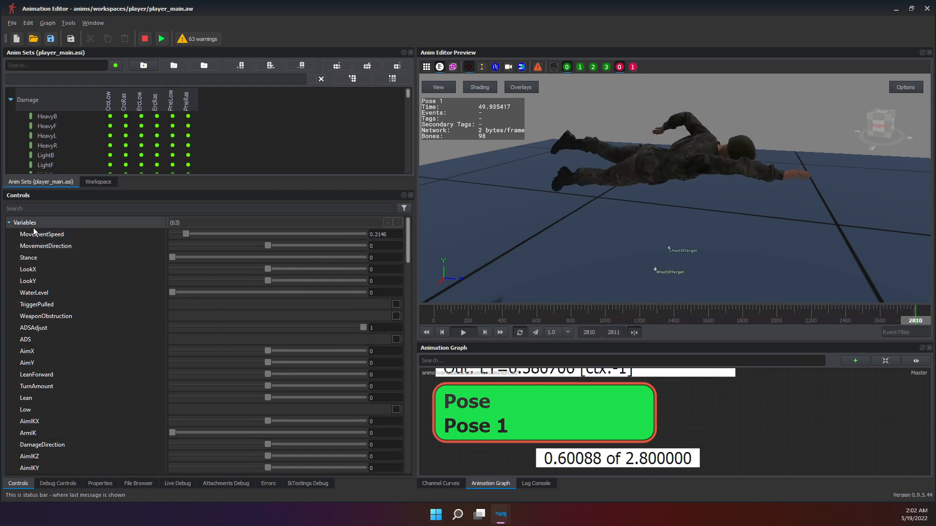
left_click(101, 484)
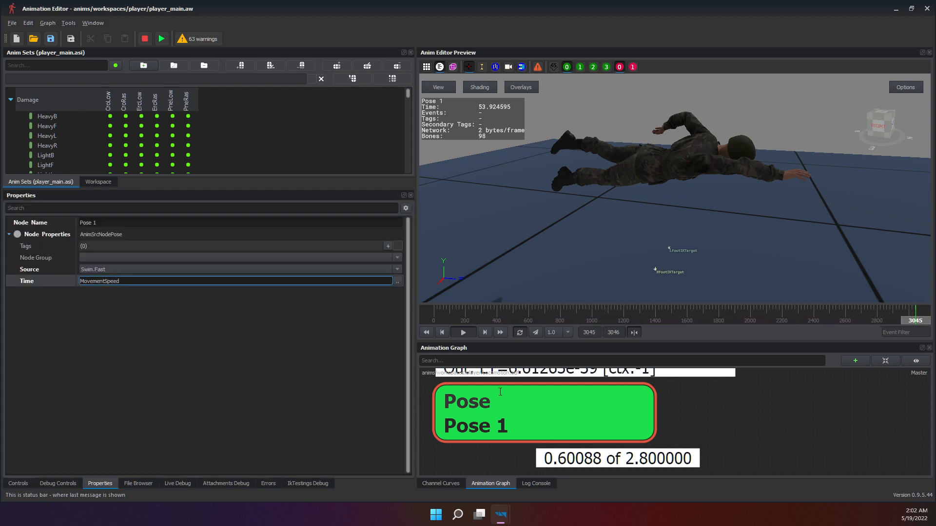
left_click(30, 287)
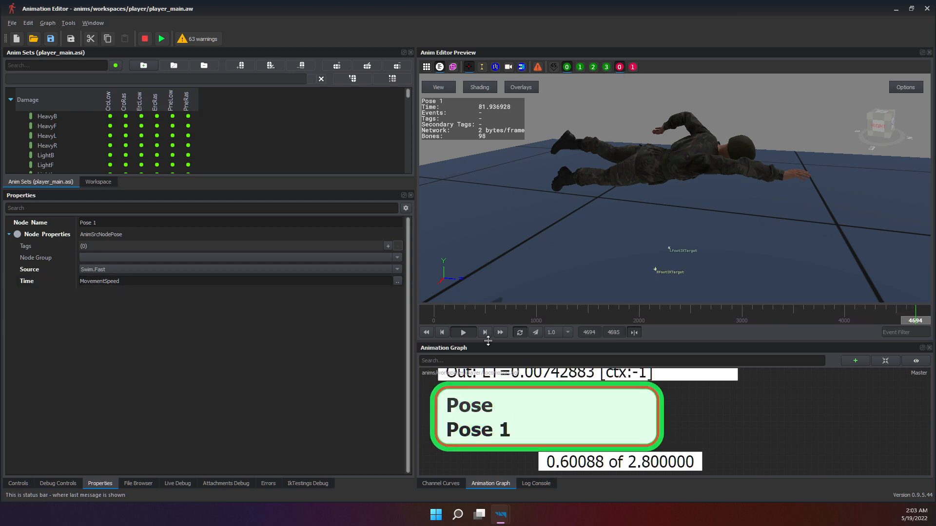
Create a Source InLoopOut node to the left of the Pose node in the graph and show its properties.
scroll(691, 432, "down", 5)
left_click_drag(590, 378, 712, 447)
left_click(651, 425)
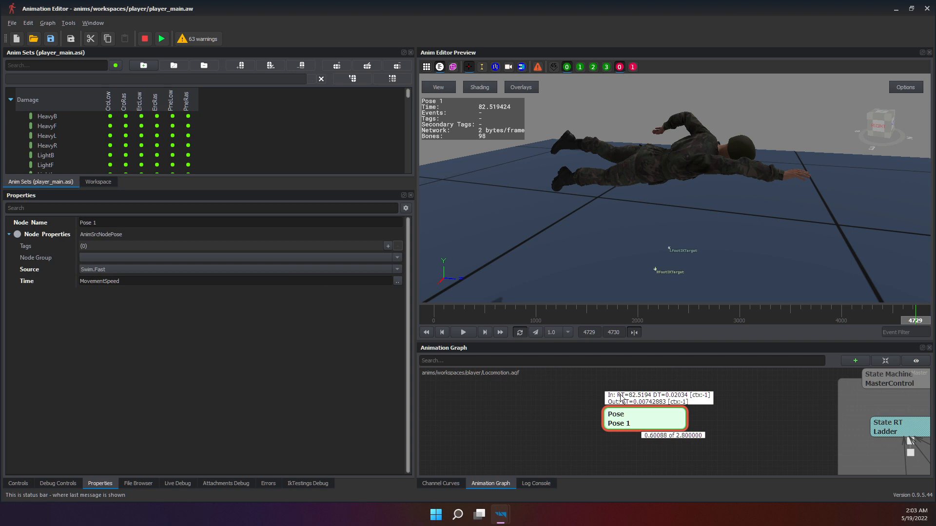
right_click(511, 395)
mouse_move(575, 401)
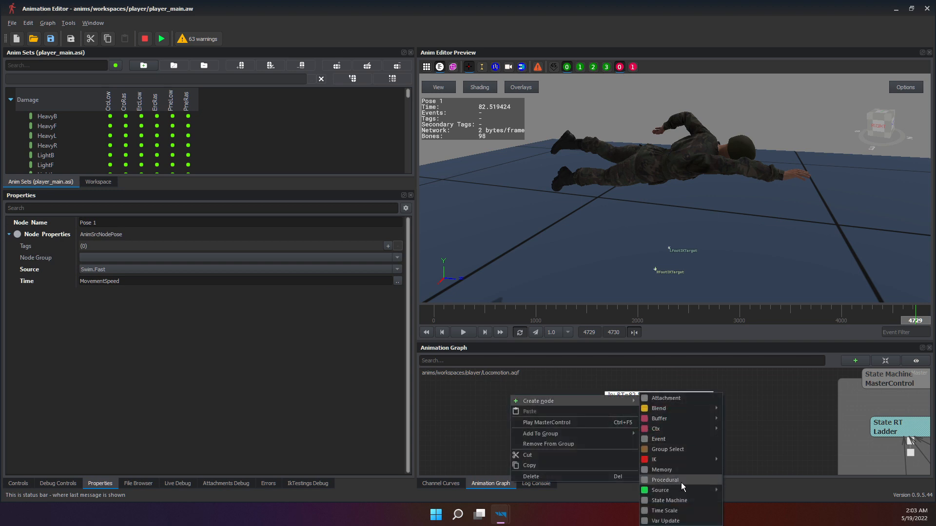
mouse_move(671, 491)
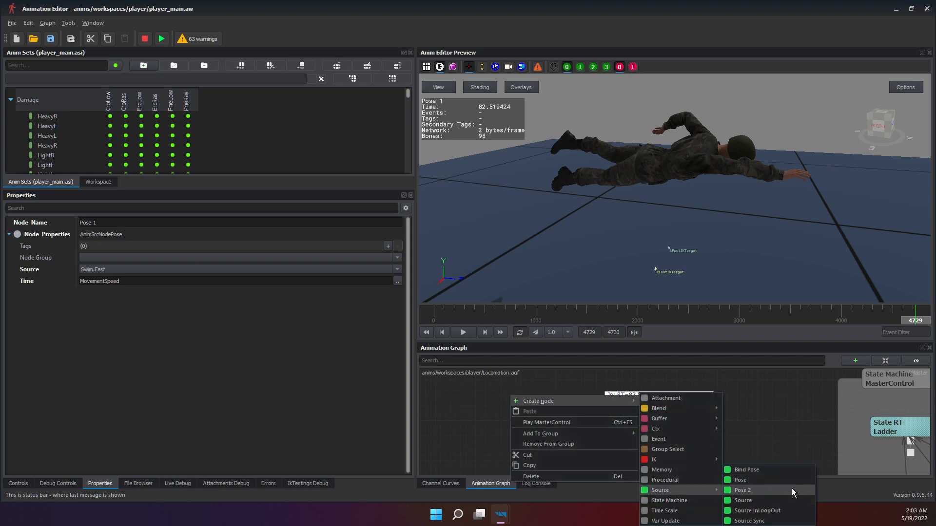
left_click(757, 511)
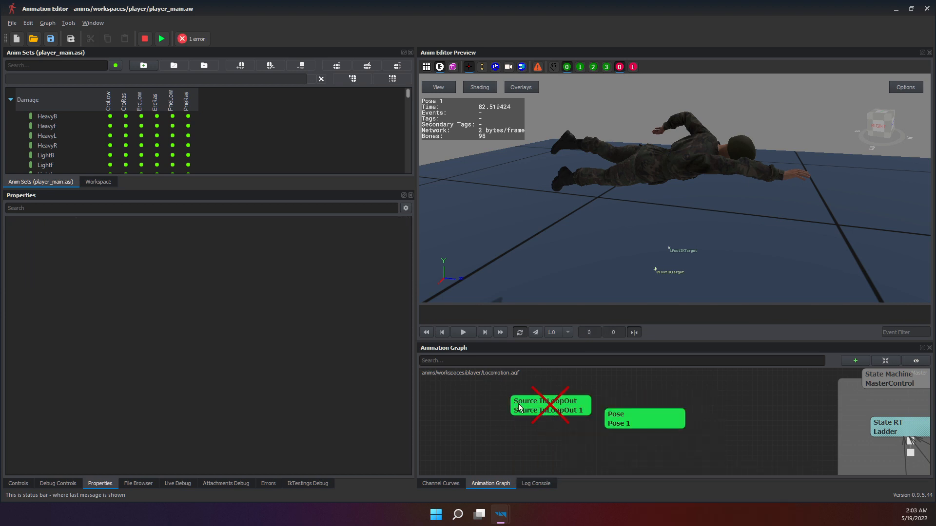
left_click_drag(537, 397, 501, 397)
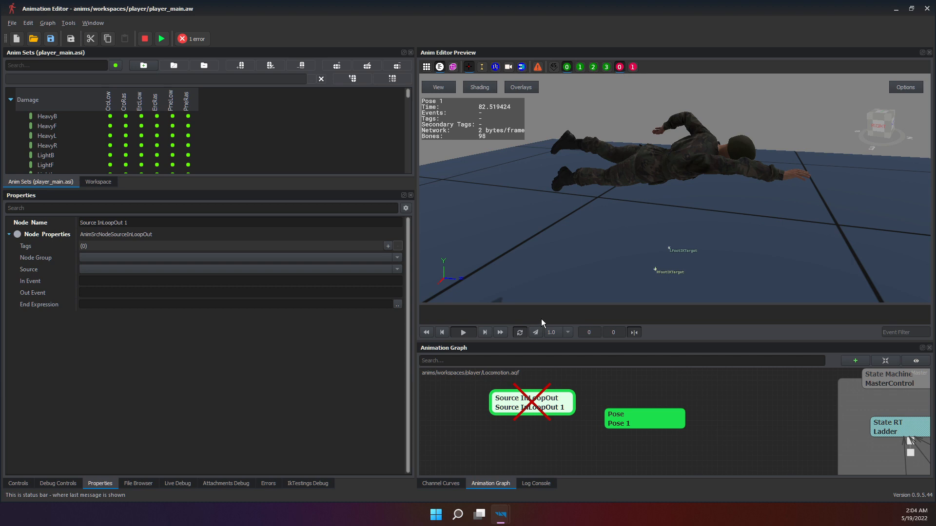
key("Escape")
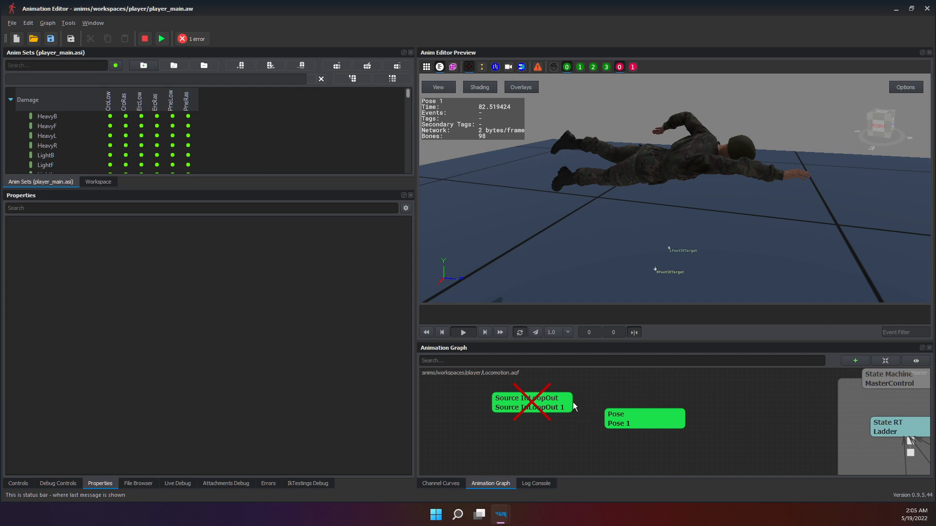
left_click(549, 407)
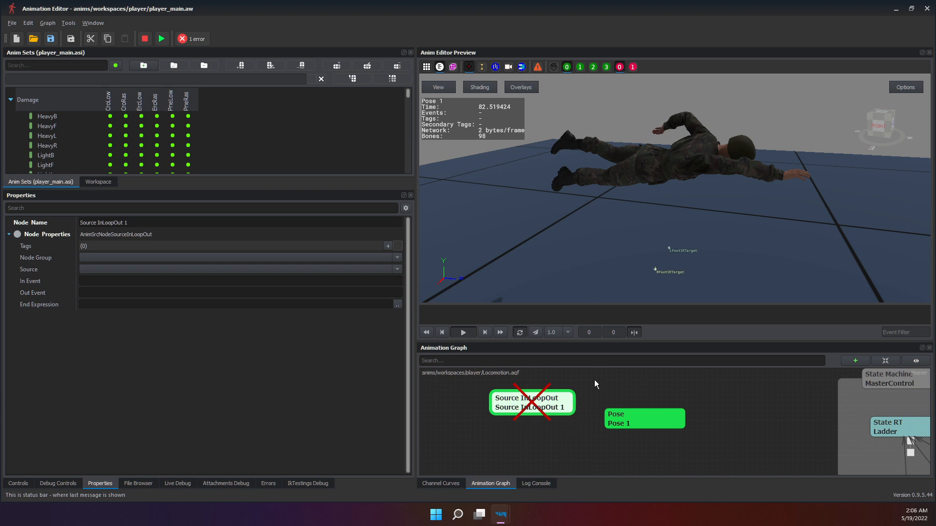
left_click_drag(487, 383, 592, 421)
Enlarge the anim sets list, filter it by "in" and look through the matching animations.
left_click_drag(153, 190, 181, 396)
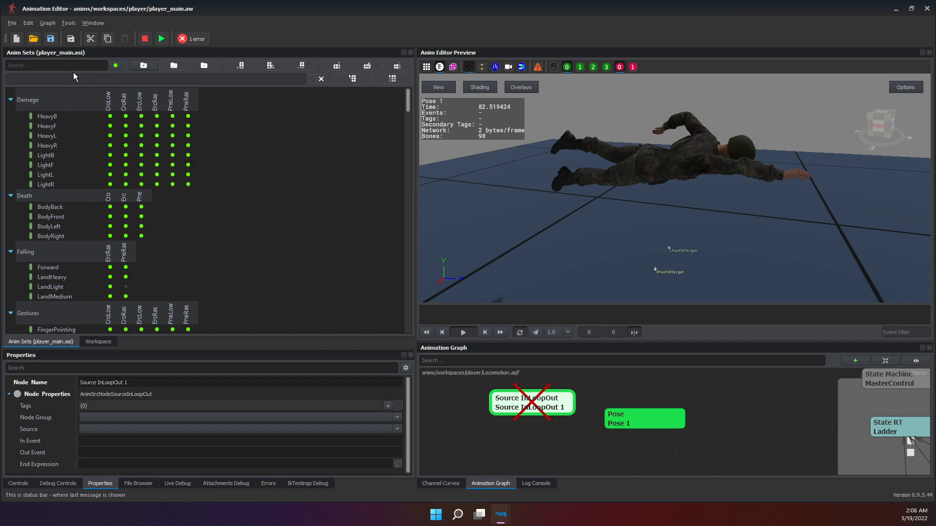
left_click(50, 67)
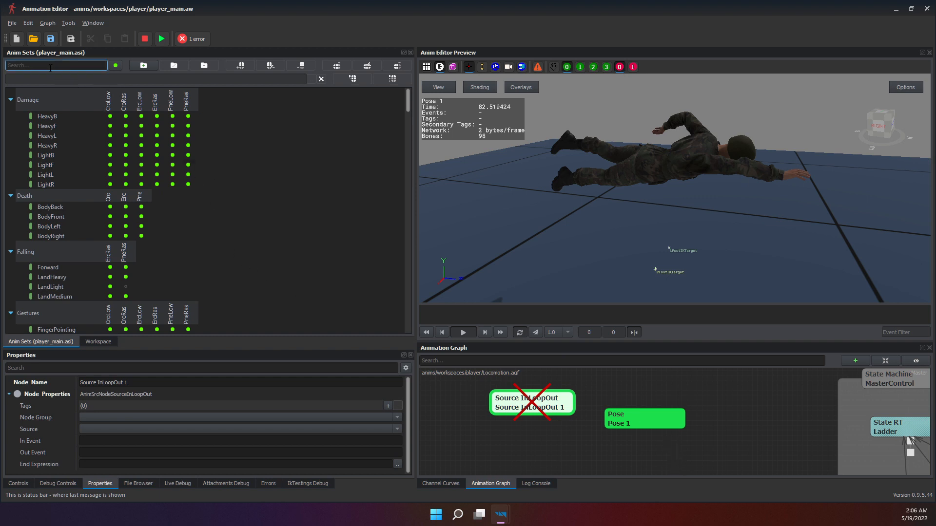
type("inlo")
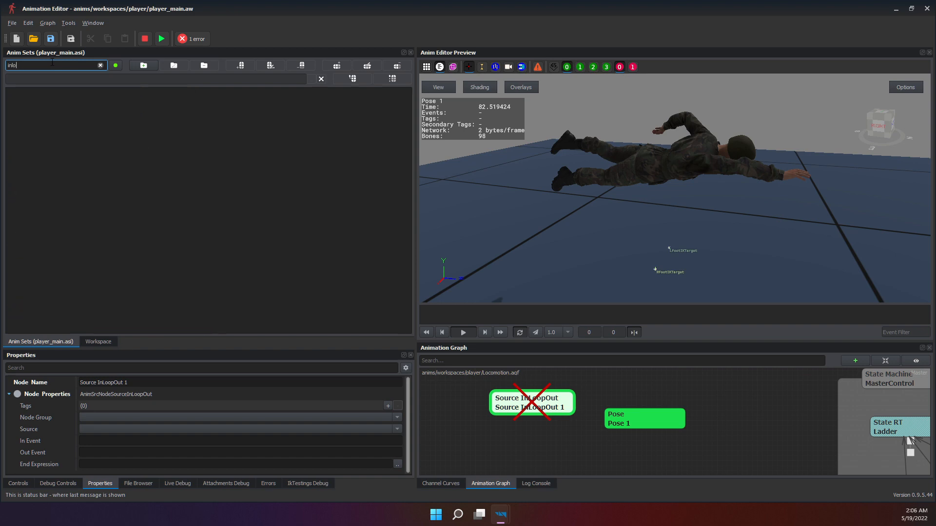
key("BackSpace")
key("BackSpace")
key("BackSpace")
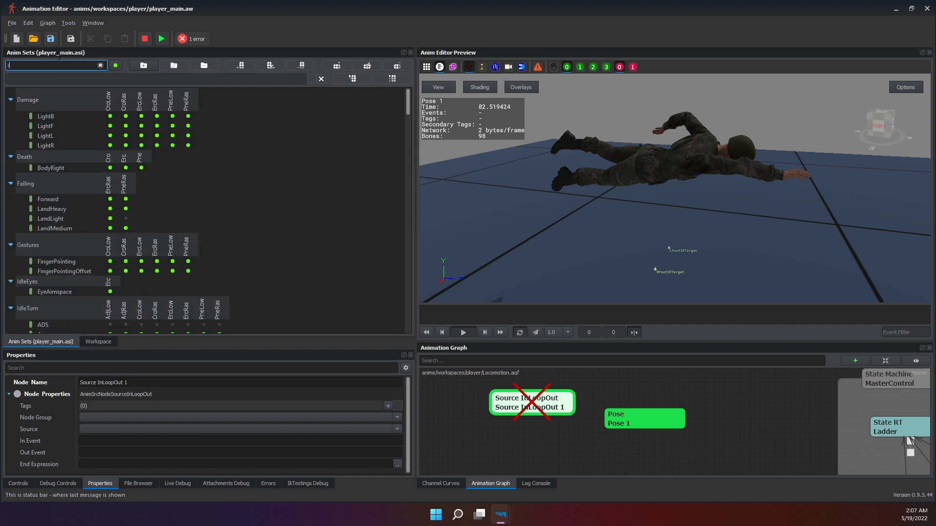
type("n")
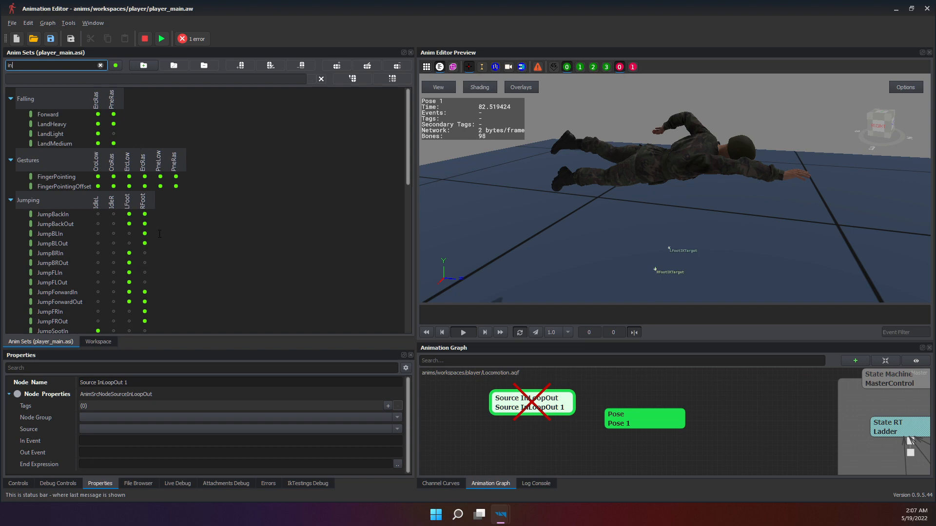
scroll(204, 265, "down", 5)
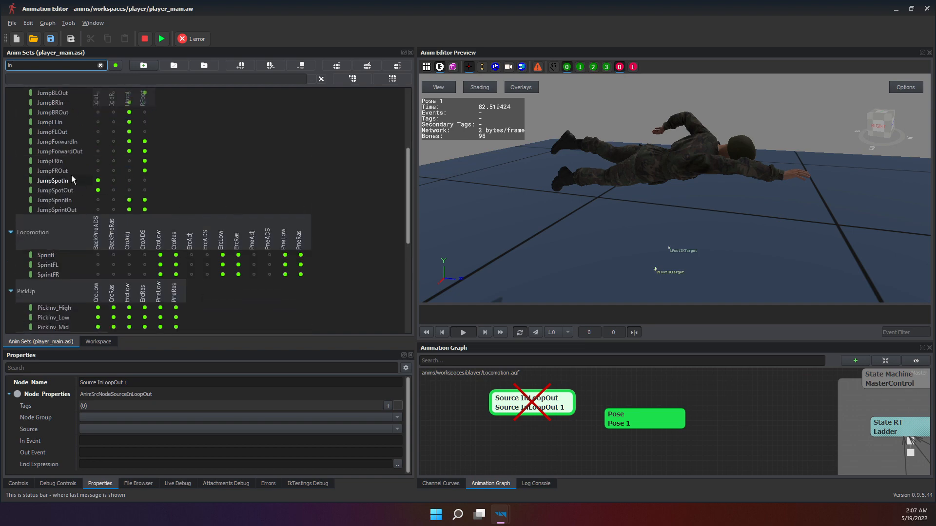
scroll(77, 167, "up", 2)
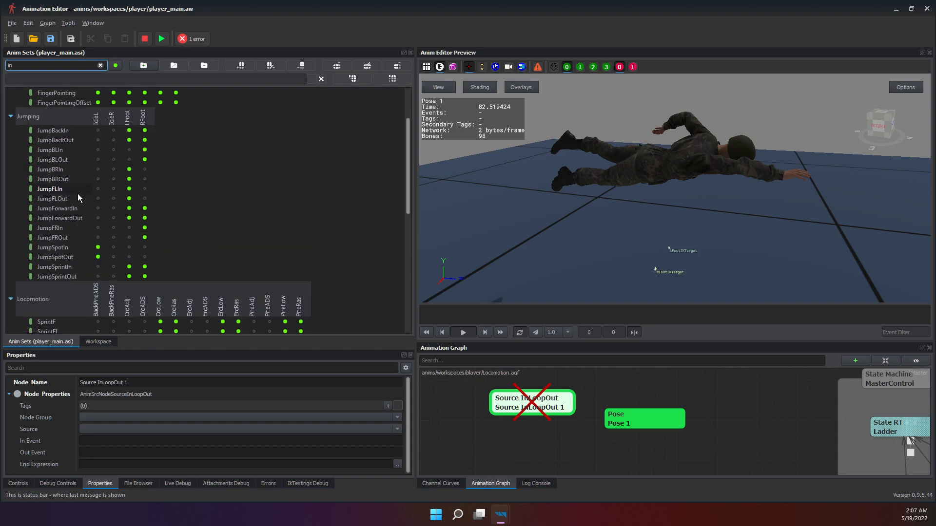
scroll(73, 189, "down", 5)
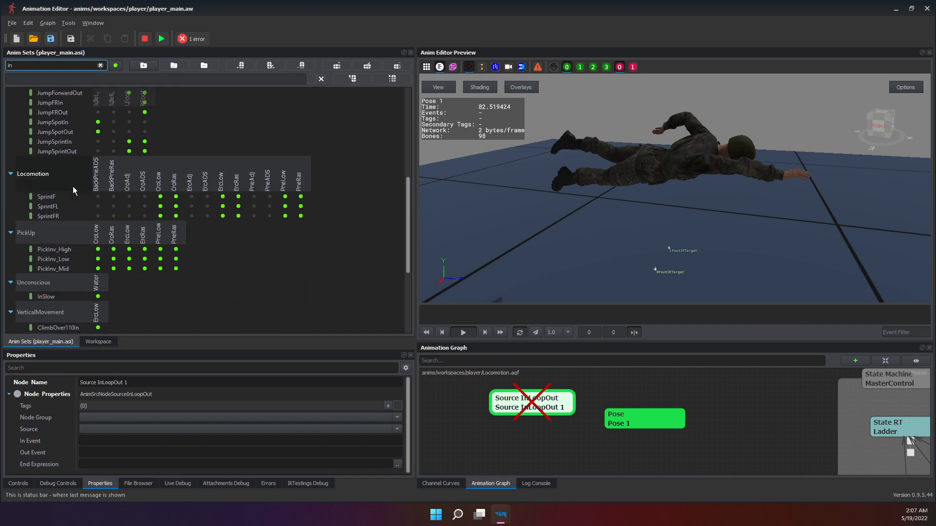
scroll(99, 174, "down", 5)
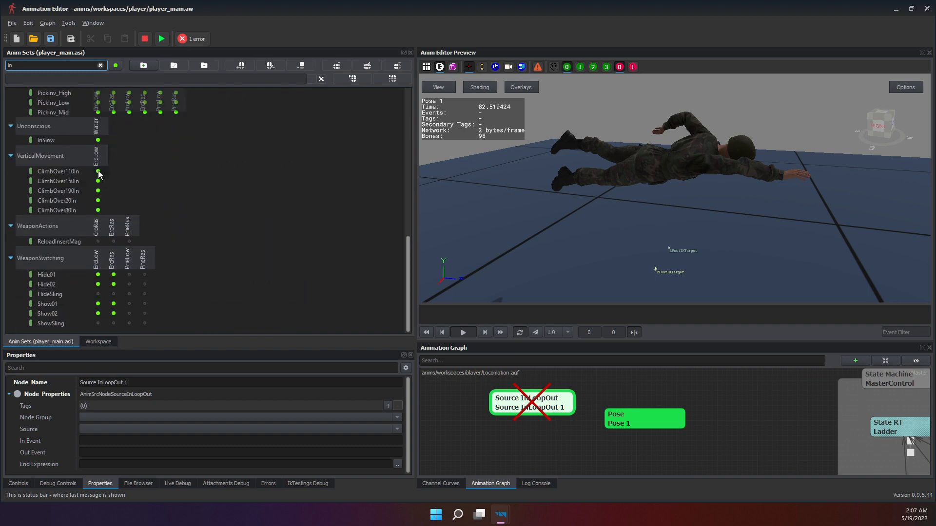
scroll(92, 195, "up", 10)
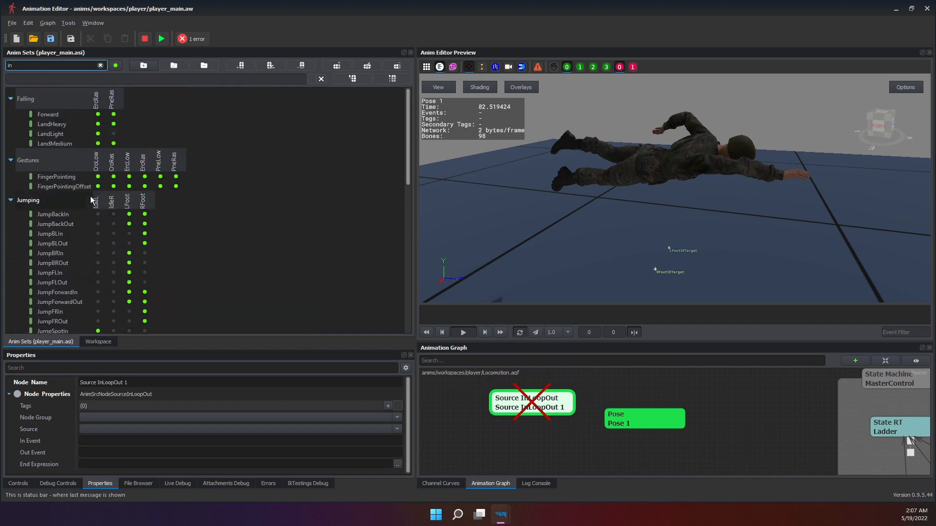
left_click_drag(77, 101, 83, 104)
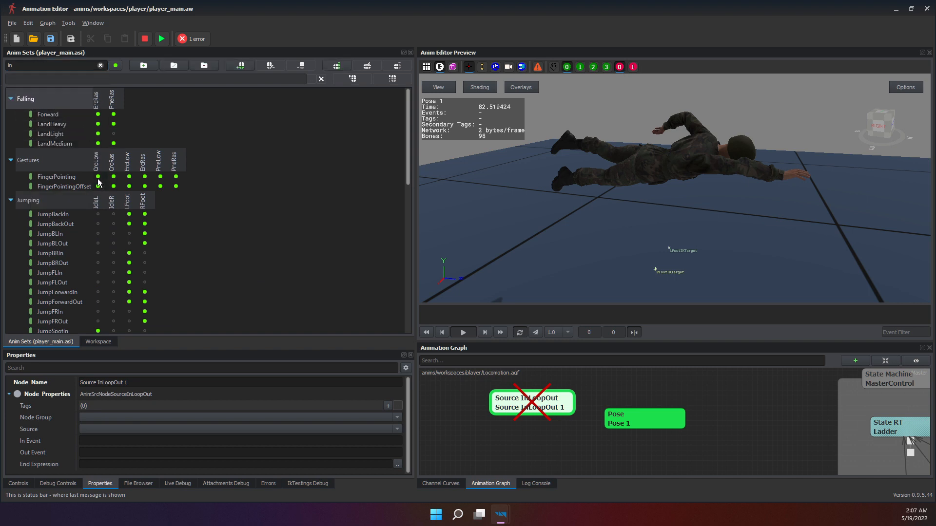
Preview several FingerPointing and FingerPointingOffset gesture animations, including the CroLow, ErcLow and PneLow variants, on the character.
left_click(97, 178)
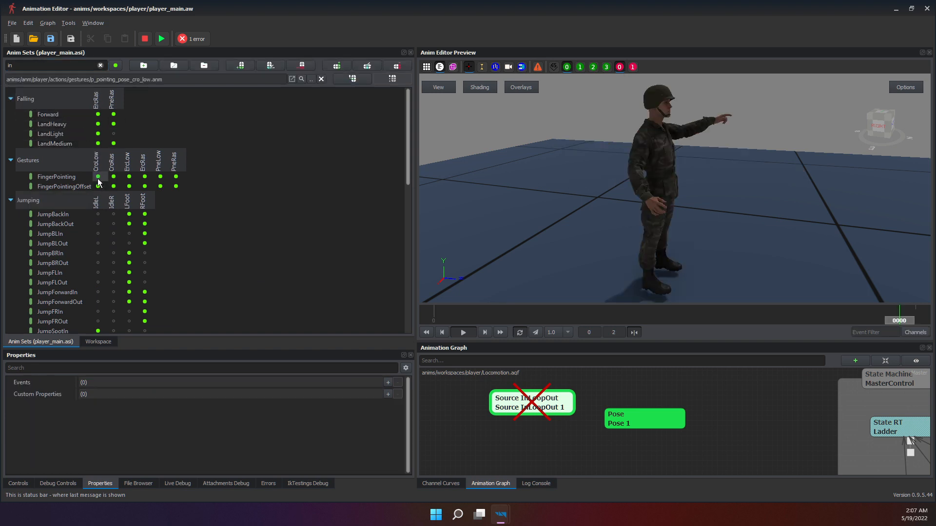
left_click(130, 180)
left_click(161, 177)
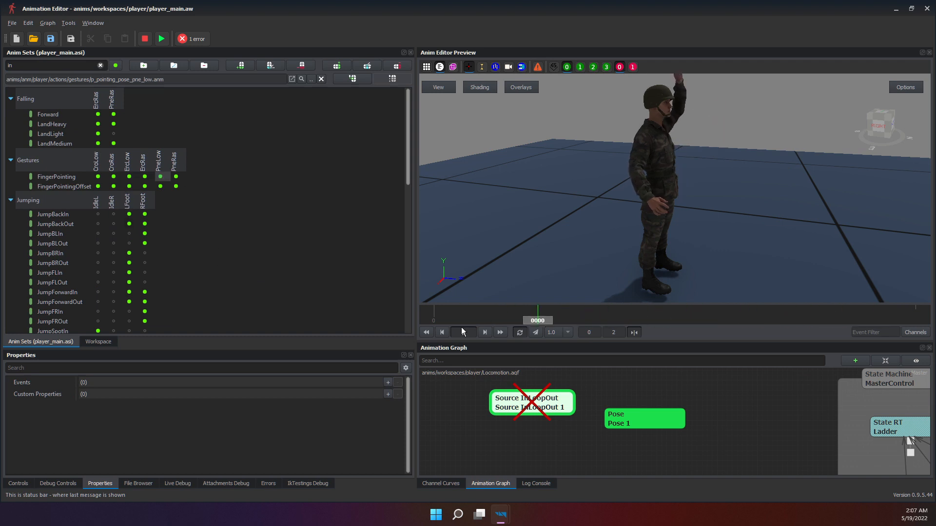
left_click(160, 187)
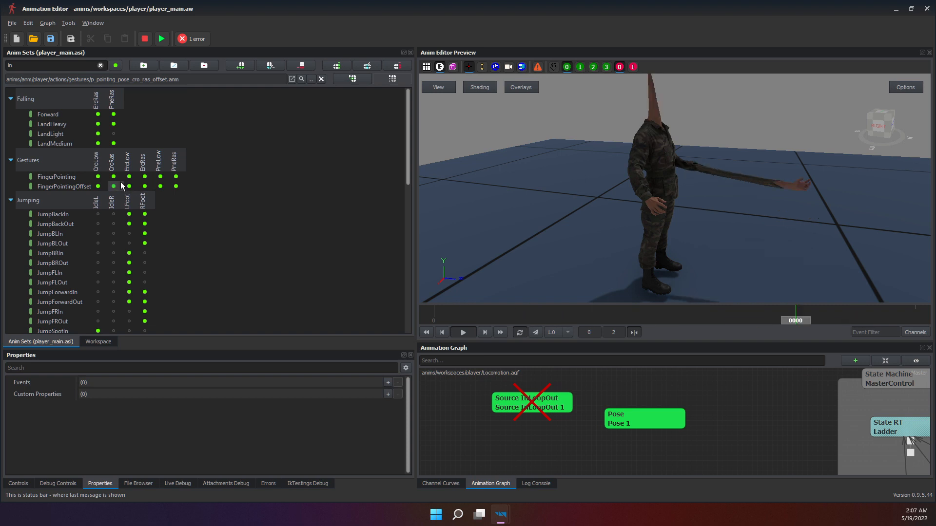
left_click(96, 179)
double_click(116, 194)
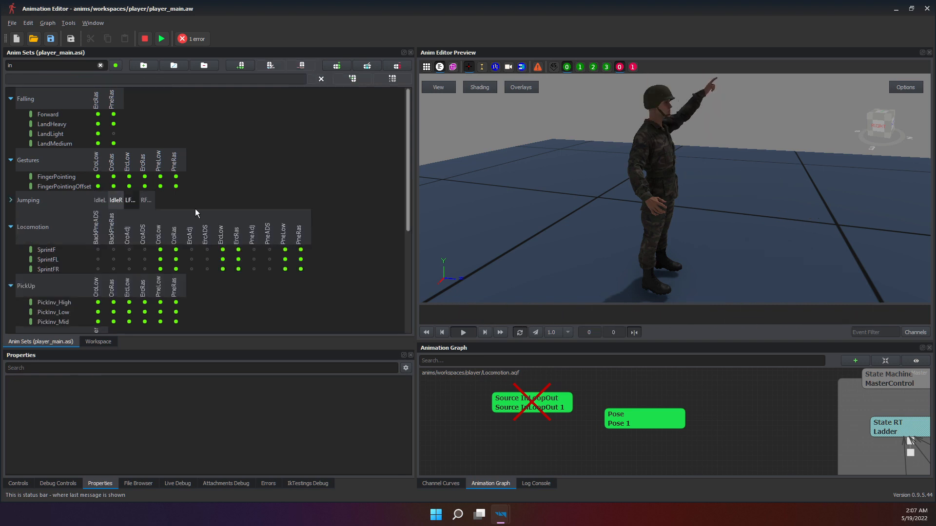
Preview the CroRas variant of FingerPointingOffset and examine the whole character from several angles.
left_click(117, 184)
scroll(702, 239, "down", 5)
left_click_drag(694, 237, 638, 148)
scroll(645, 138, "up", 4)
middle_click_drag(651, 127, 628, 200)
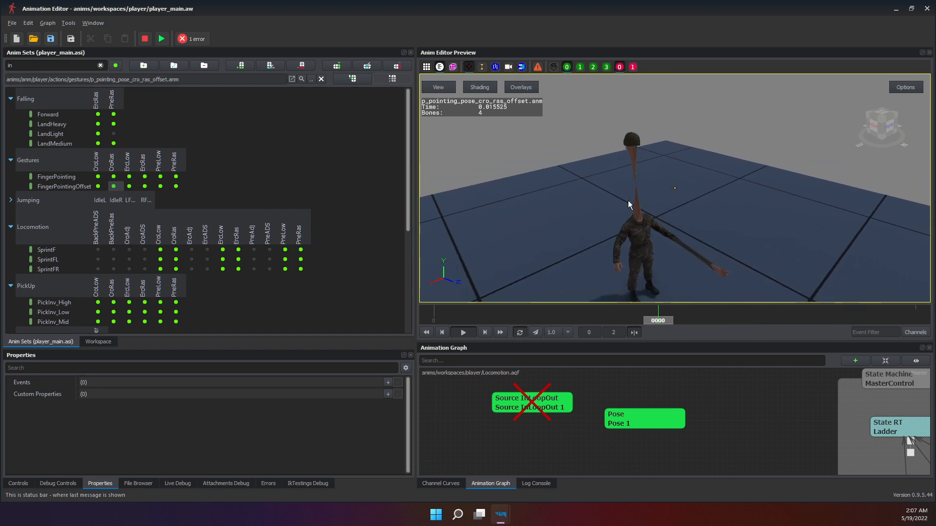
left_click_drag(628, 200, 689, 189)
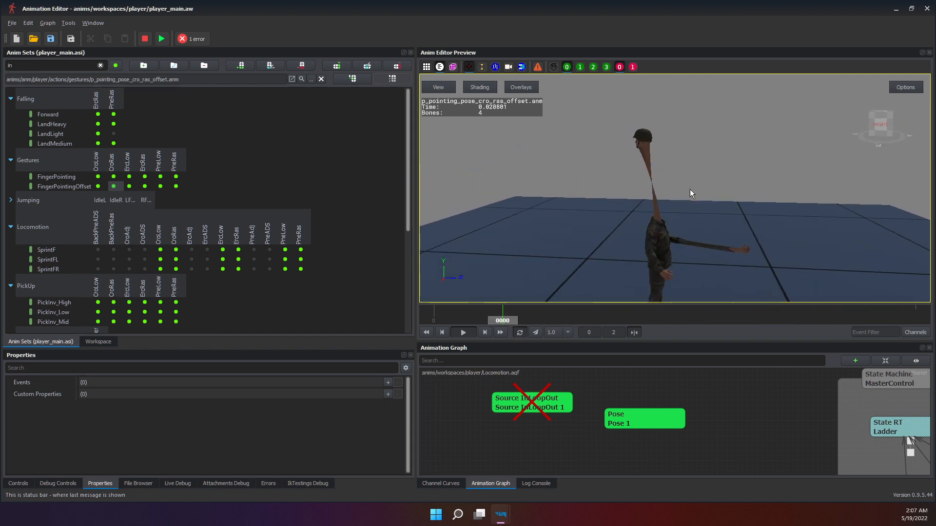
middle_click_drag(658, 290, 622, 283)
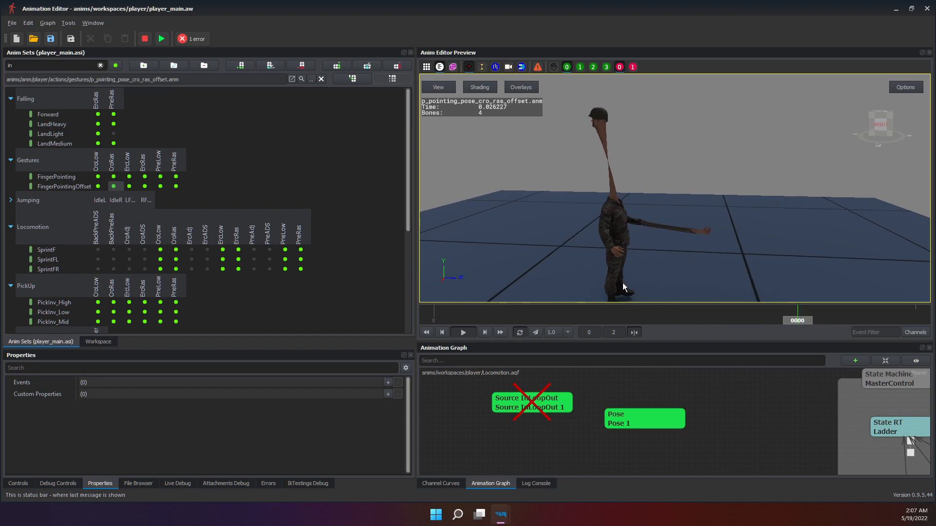
left_click_drag(622, 283, 596, 294)
left_click_drag(601, 234, 631, 139)
left_click_drag(657, 206, 616, 218)
left_click_drag(605, 269, 603, 272)
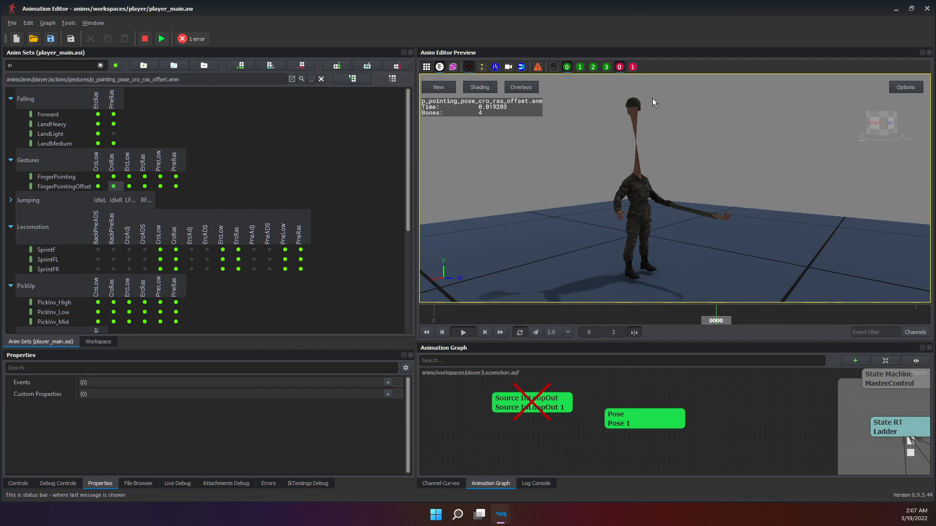
Pause the animation preview and show the properties of the Source InLoopOut node.
left_click_drag(654, 139, 683, 285)
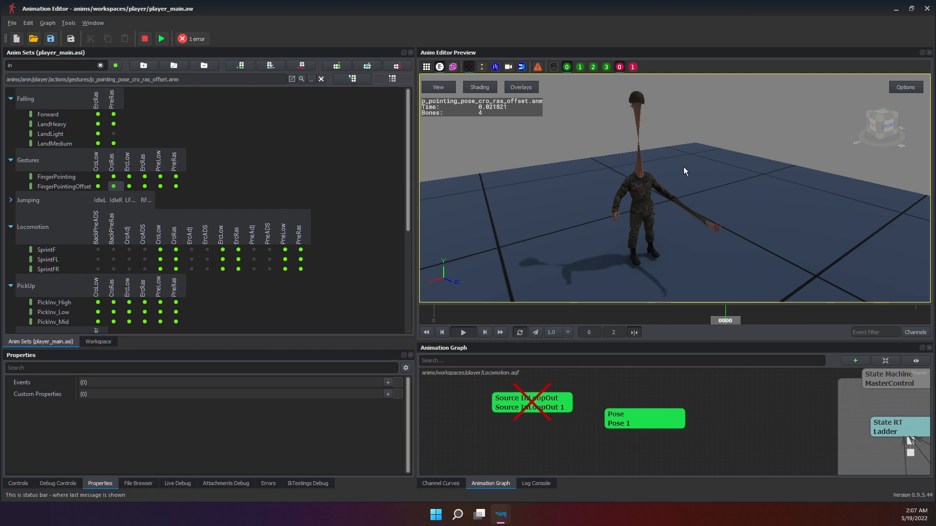
left_click(459, 335)
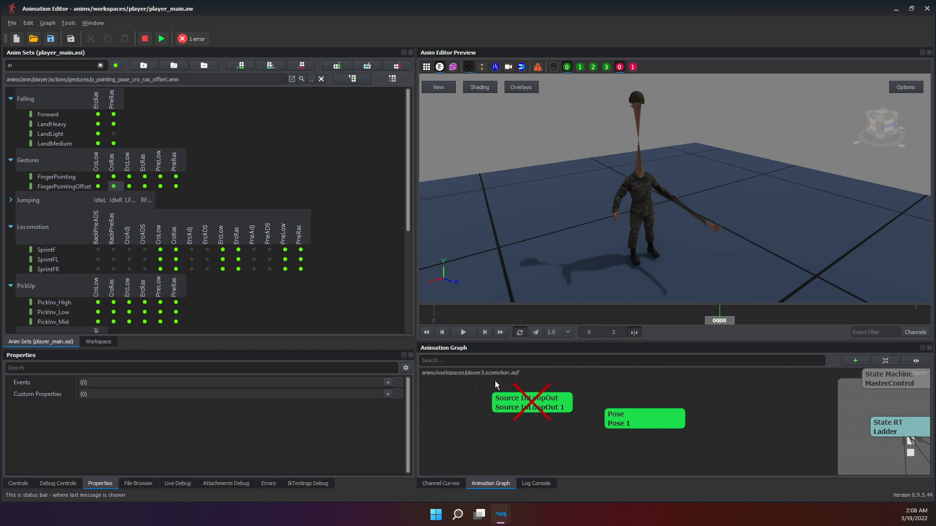
left_click(531, 399)
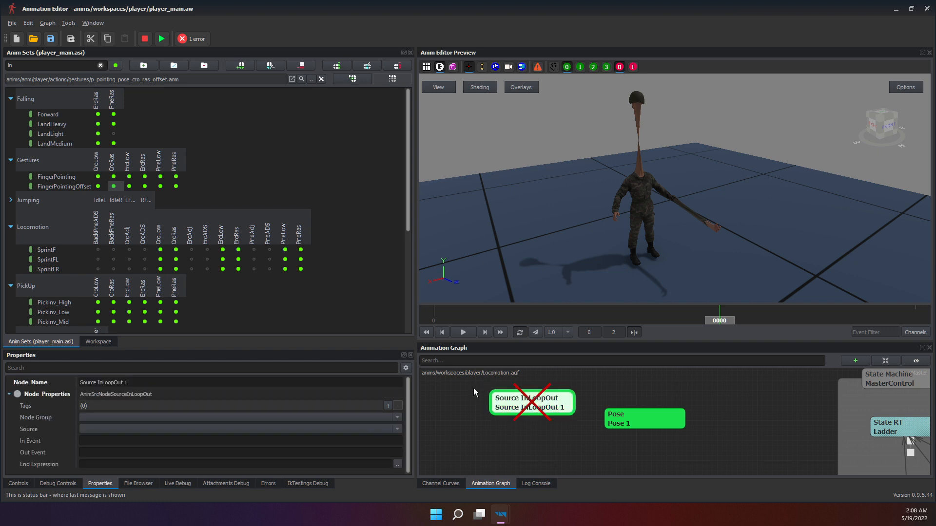
left_click_drag(473, 387, 583, 423)
scroll(579, 427, "up", 2)
scroll(677, 425, "down", 5)
scroll(652, 397, "up", 3)
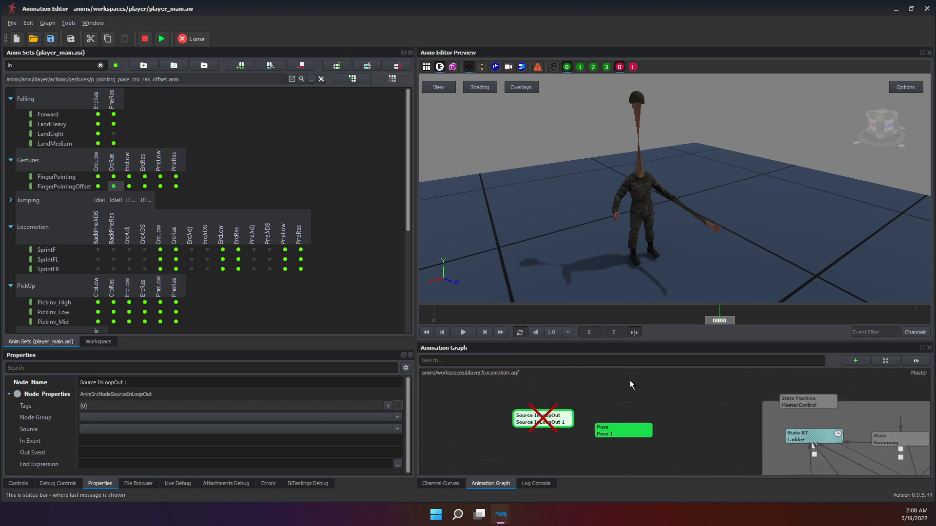
Create a Source Sync node above the Pose node in the graph and show its properties.
right_click(630, 380)
mouse_move(642, 385)
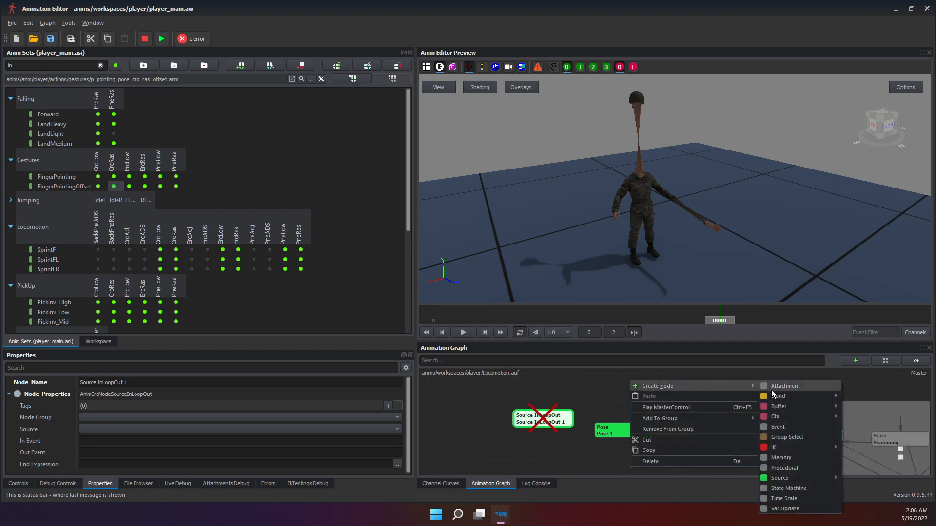
mouse_move(803, 398)
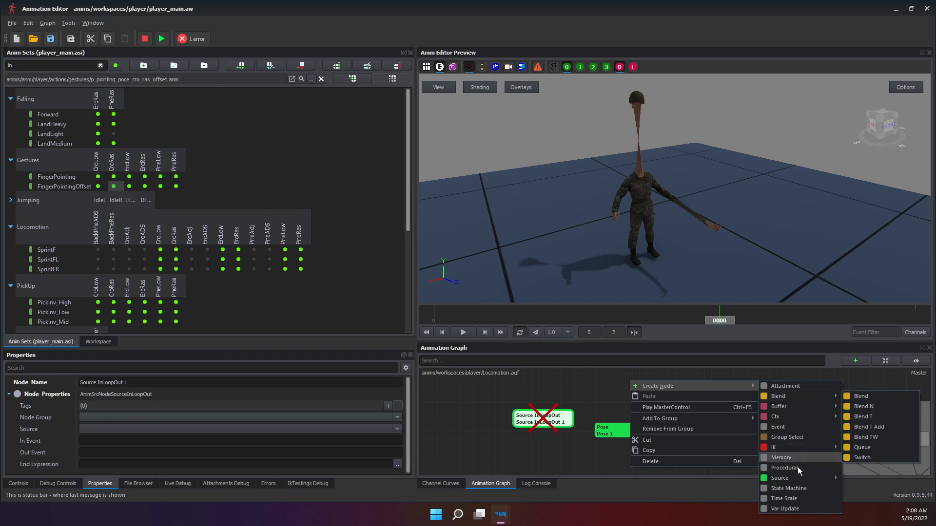
mouse_move(785, 480)
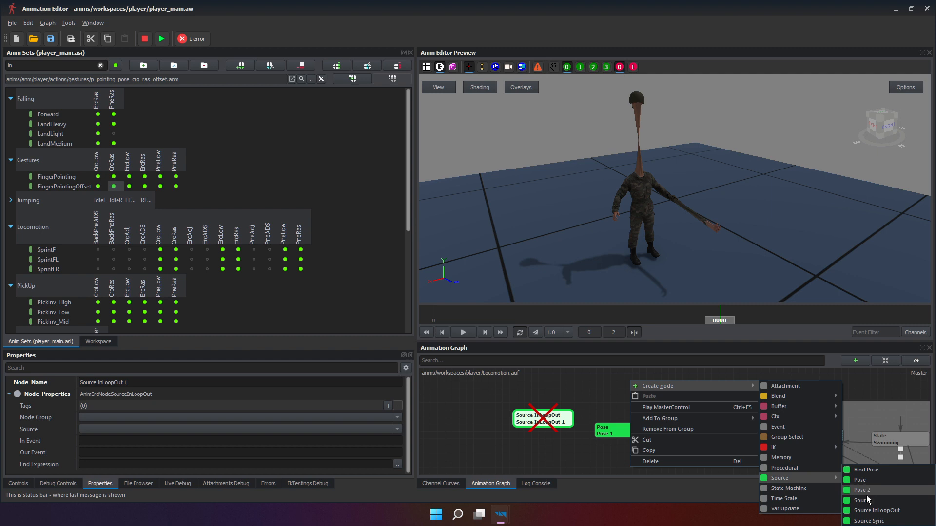
left_click(863, 521)
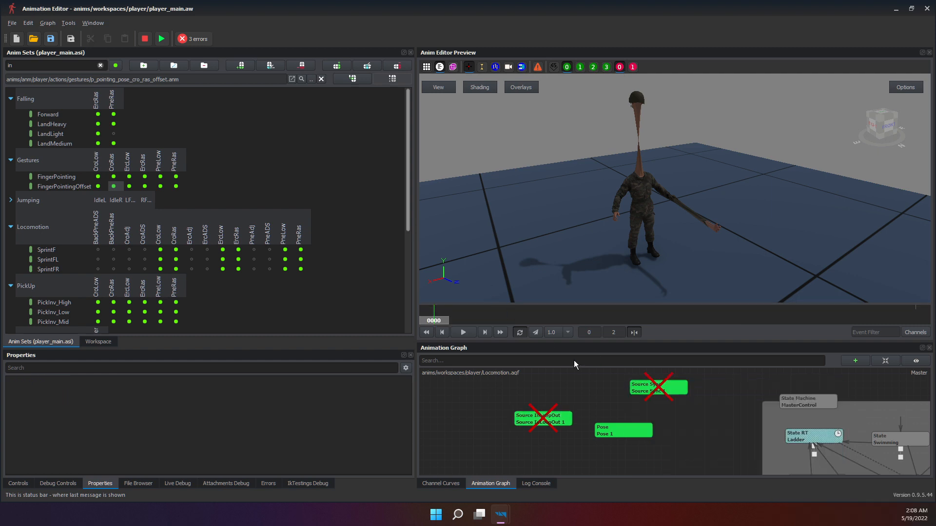
left_click(660, 395)
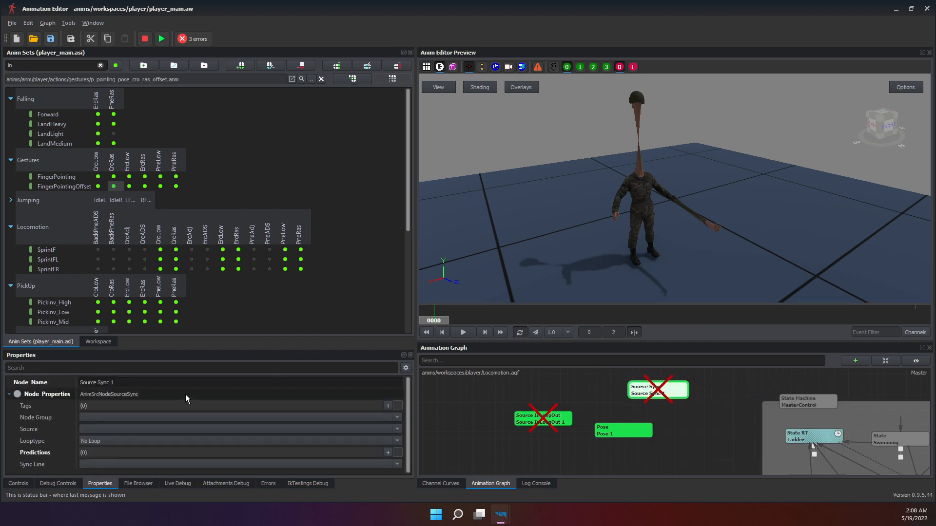
left_click(30, 442)
left_click(31, 432)
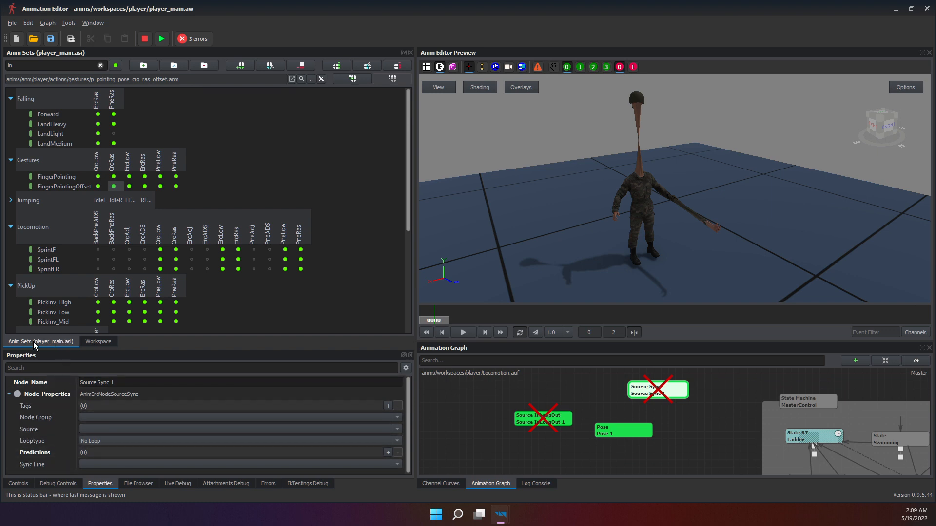
Show the workspace contents and open the Sync Table (Player_SyncTable.asy) properties.
left_click(97, 343)
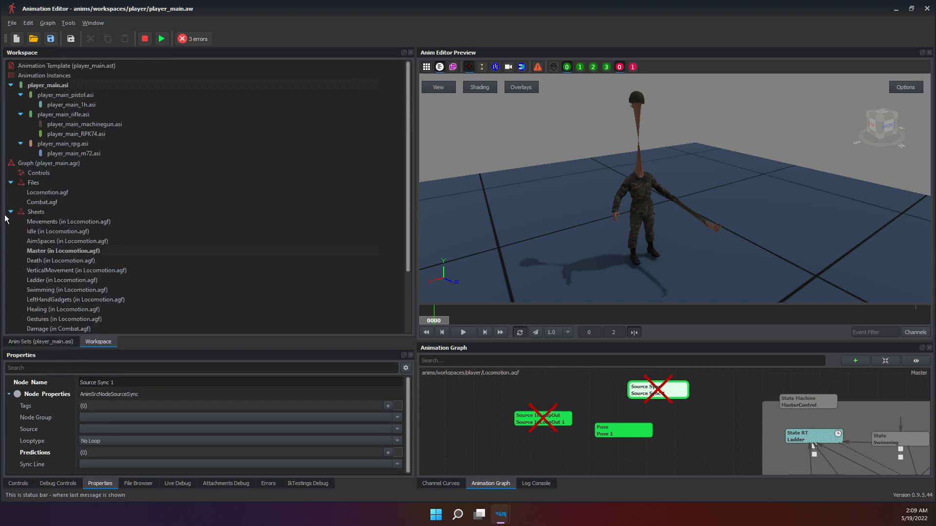
left_click(22, 212)
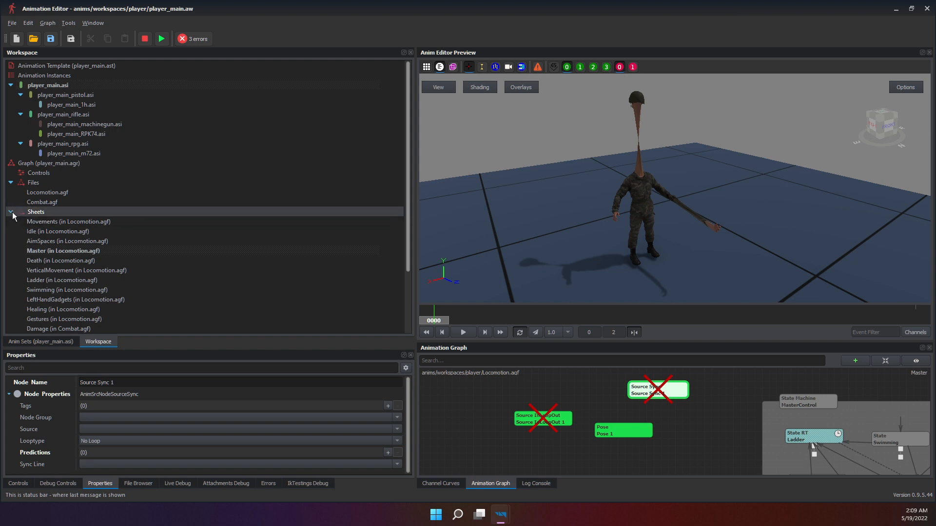
left_click(62, 133)
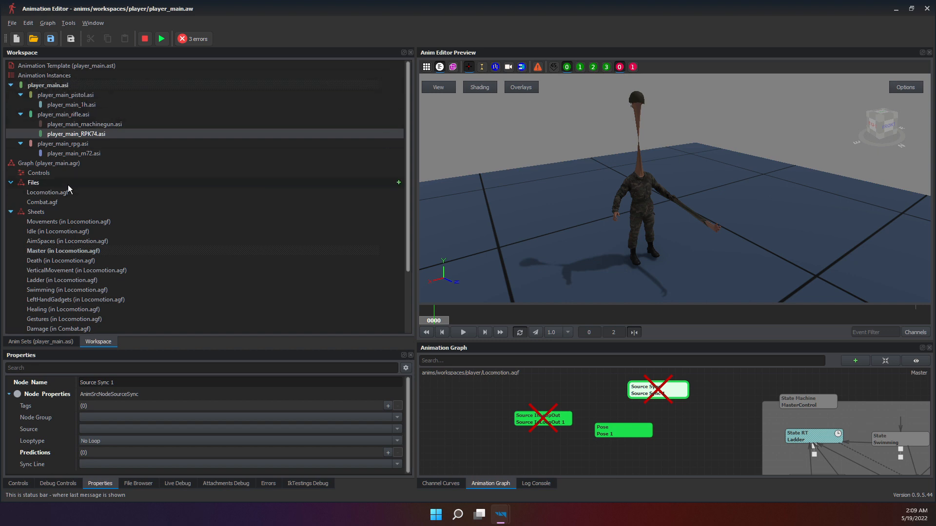
scroll(100, 210, "down", 3)
left_click(99, 281)
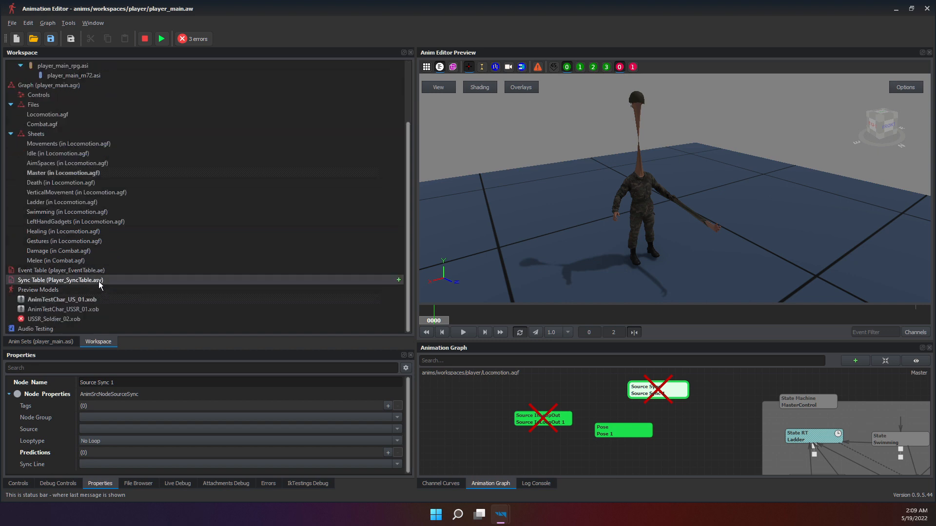
Expand the ProneWalk sync line down to its sync points and widen the name column so their full labels are readable.
double_click(35, 381)
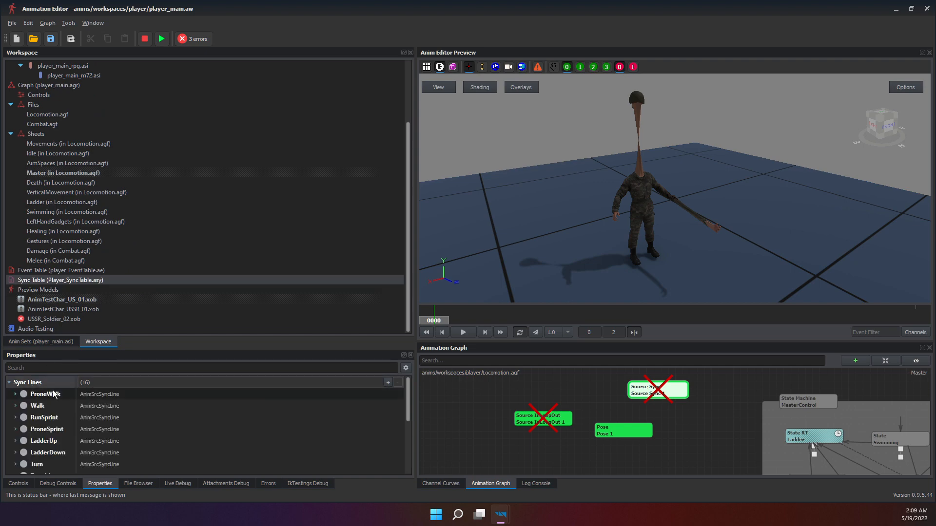
double_click(54, 394)
double_click(50, 407)
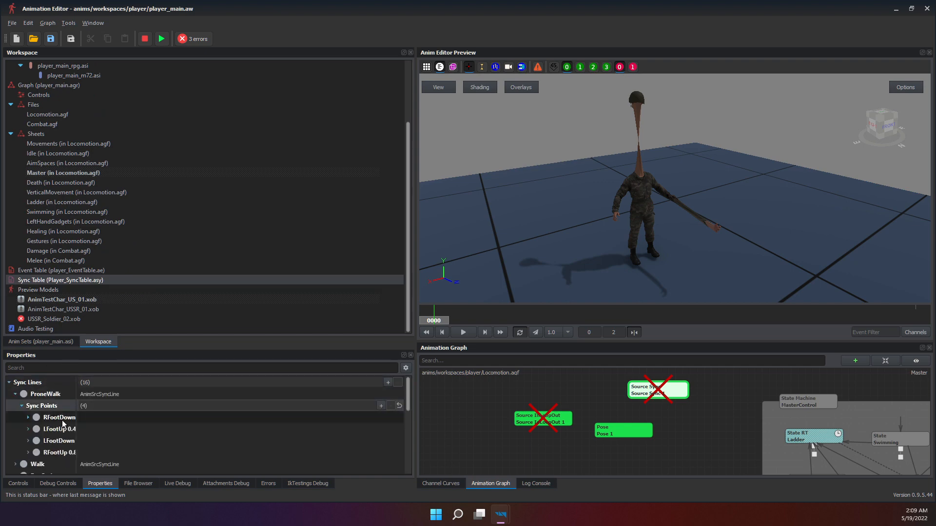
left_click(62, 419)
left_click_drag(78, 381, 126, 381)
left_click(72, 450)
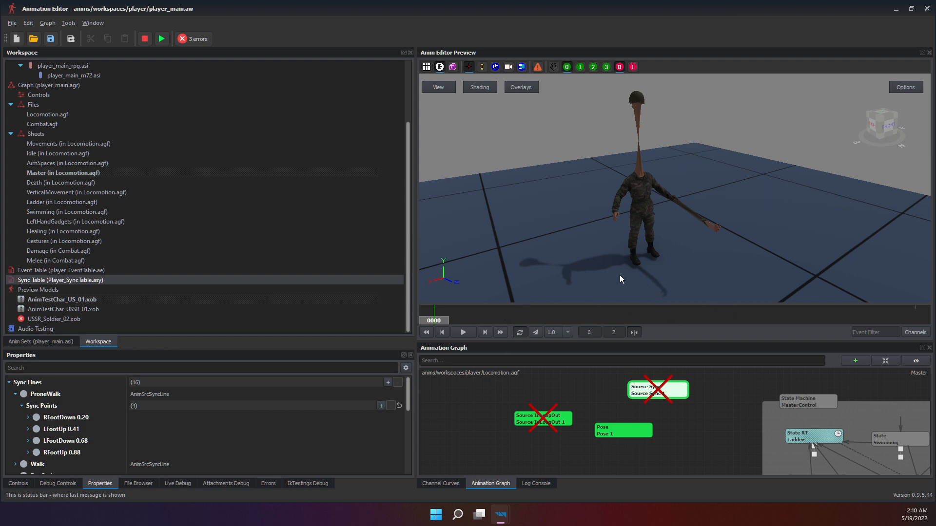
Compare the properties of the Source Sync, Pose and Source InLoopOut nodes in the graph.
scroll(674, 422, "up", 3)
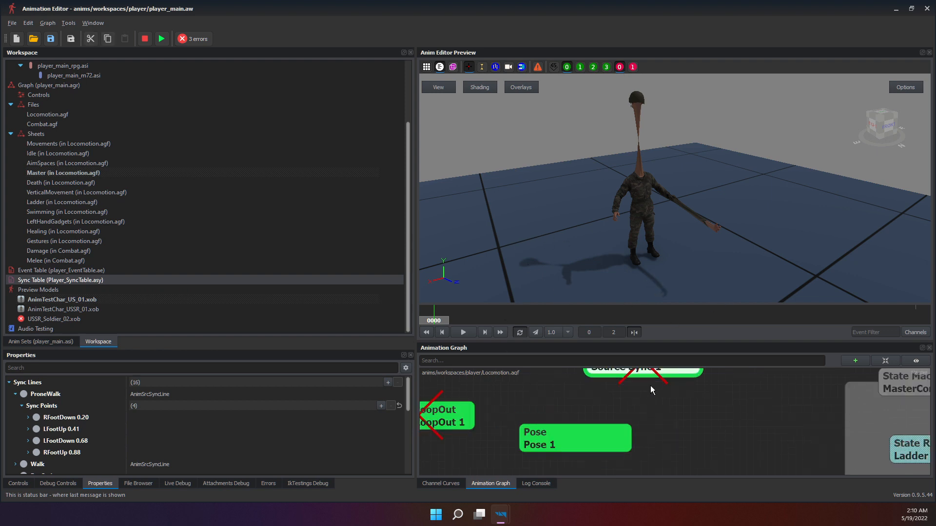
middle_click_drag(650, 385, 644, 443)
left_click(601, 416)
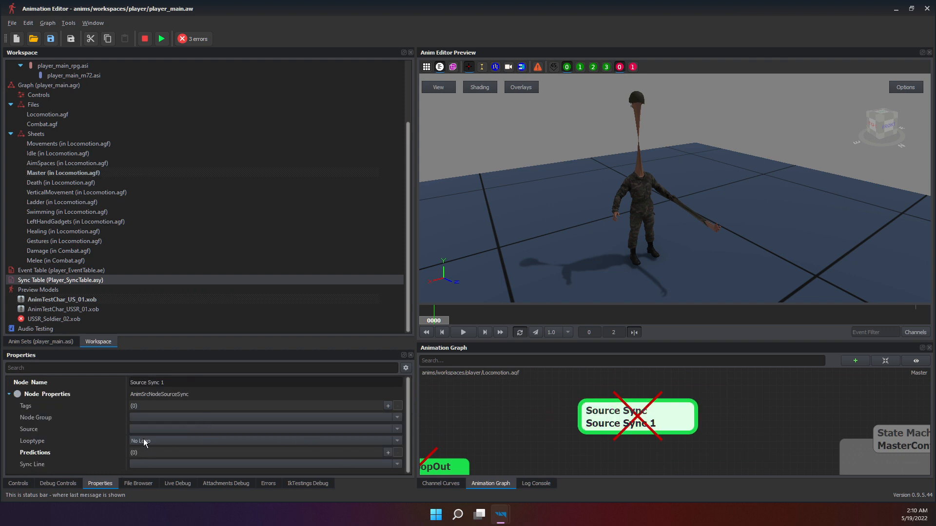
middle_click_drag(442, 445, 518, 409)
left_click(598, 455)
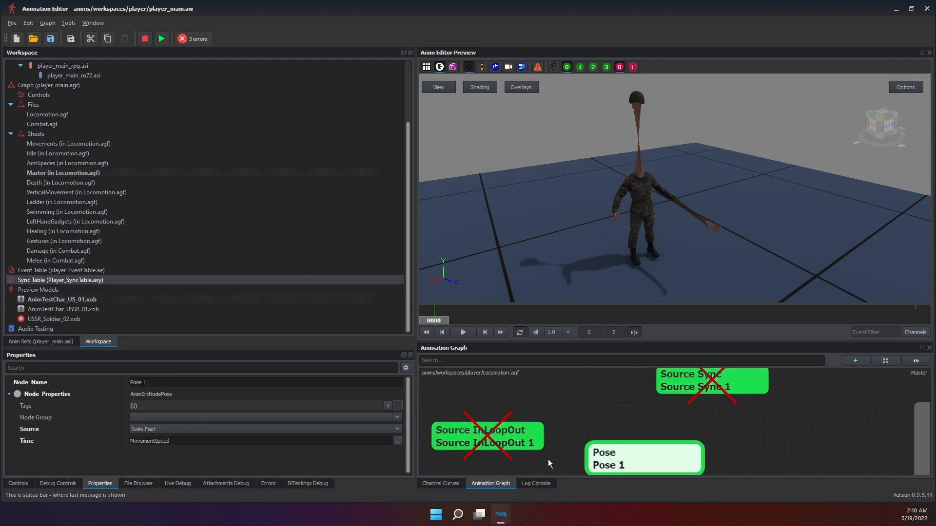
left_click(465, 445)
left_click(597, 461)
left_click(501, 451)
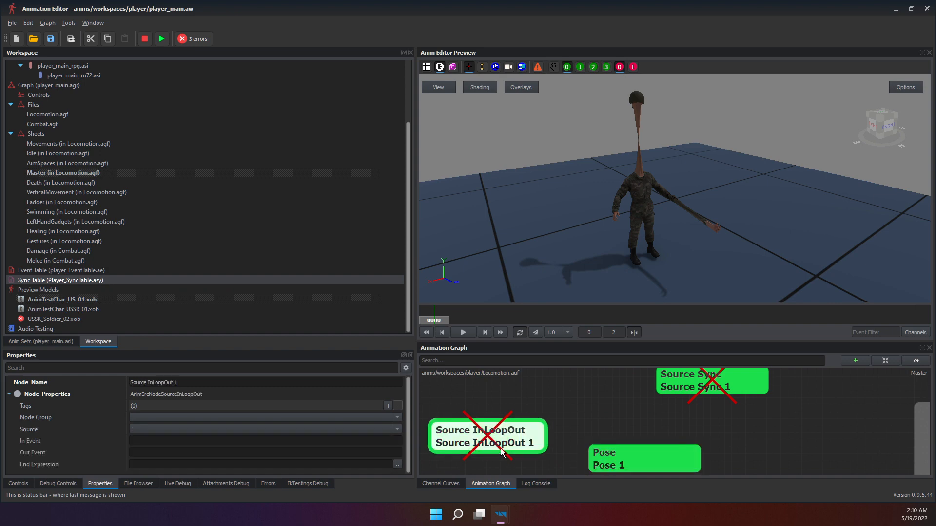
left_click(633, 390)
left_click(472, 443)
Review the Source Sync node's source, loop type, predictions and sync line properties alongside the Sync Table's sync lines.
middle_click_drag(618, 439, 509, 465)
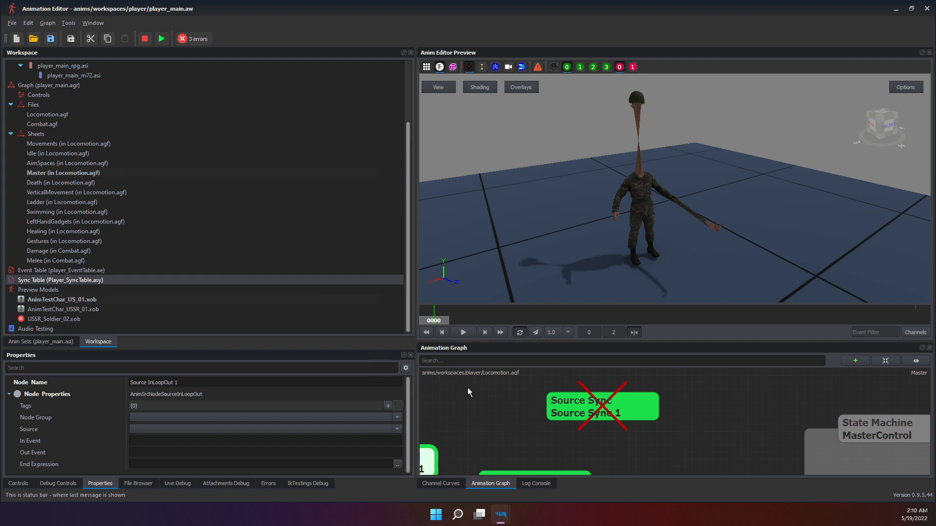
middle_click_drag(513, 443, 487, 425)
left_click(582, 395)
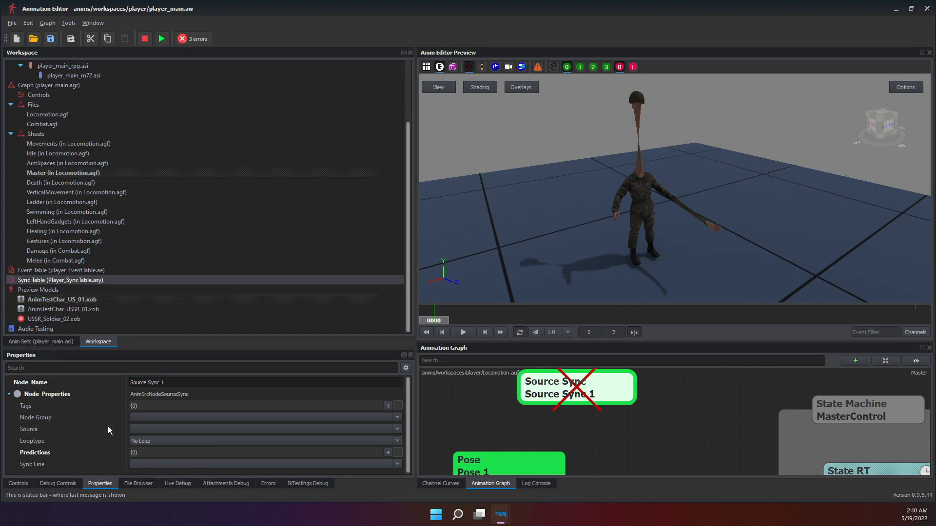
middle_click_drag(631, 431, 583, 461)
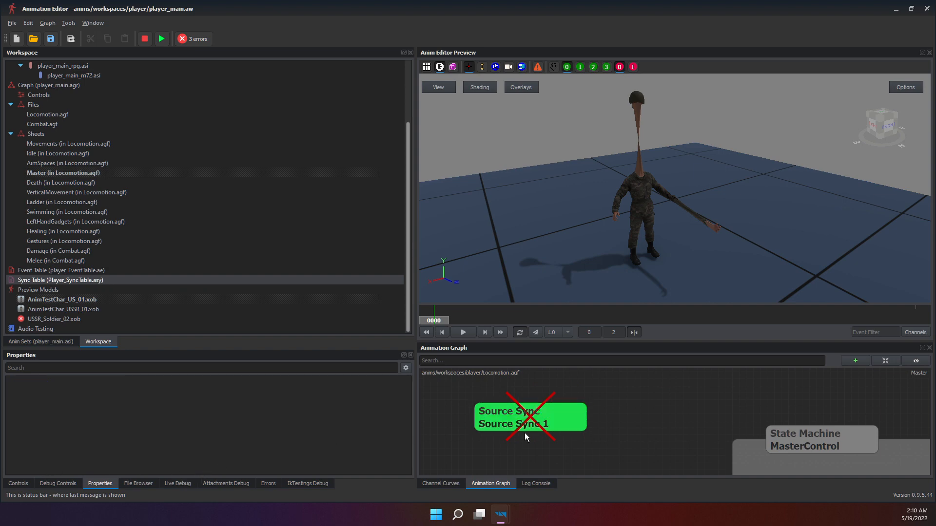
left_click(525, 433)
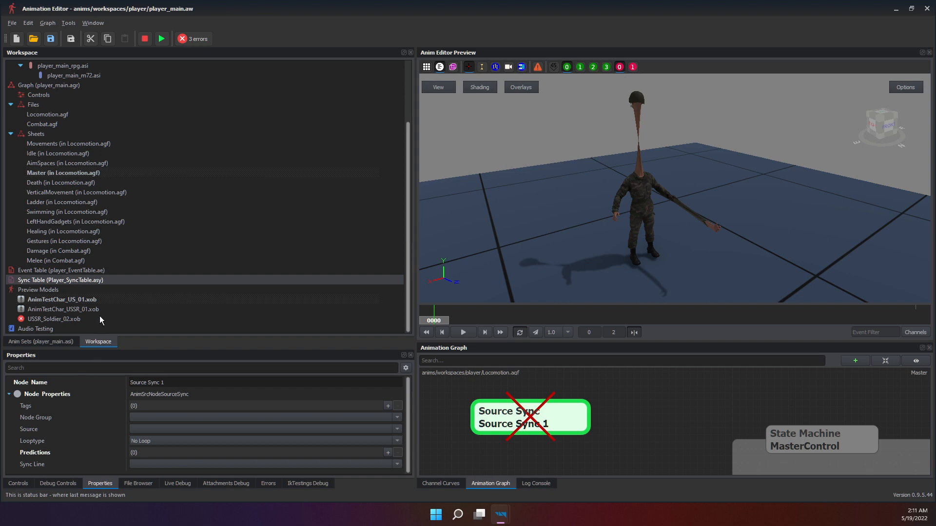
left_click(90, 282)
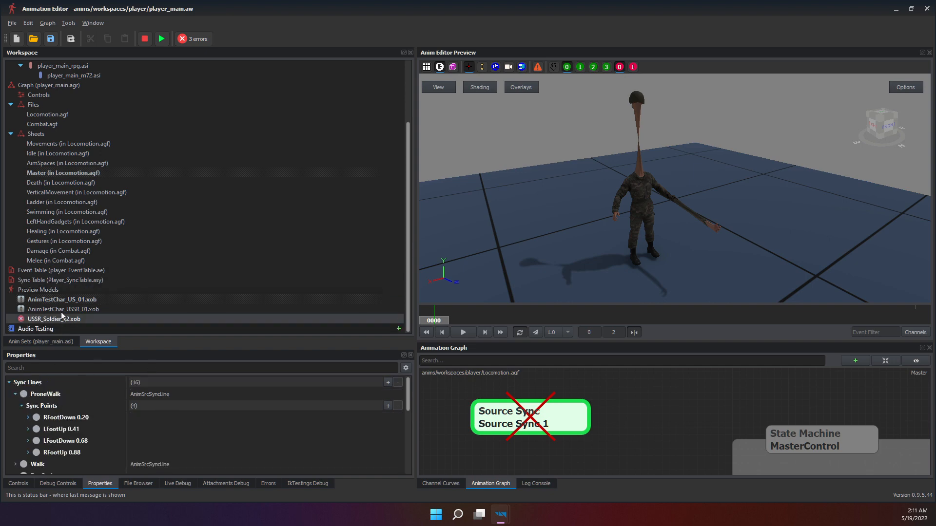
left_click(568, 425)
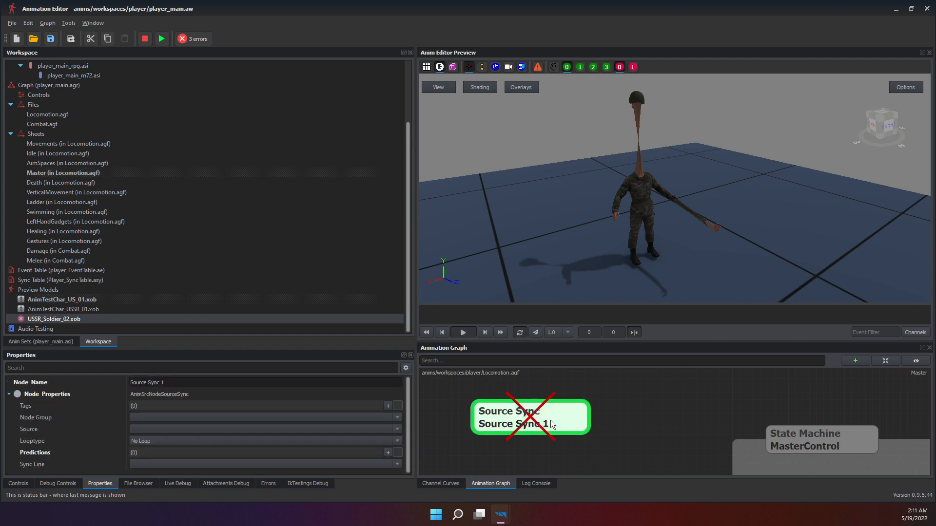
left_click(48, 428)
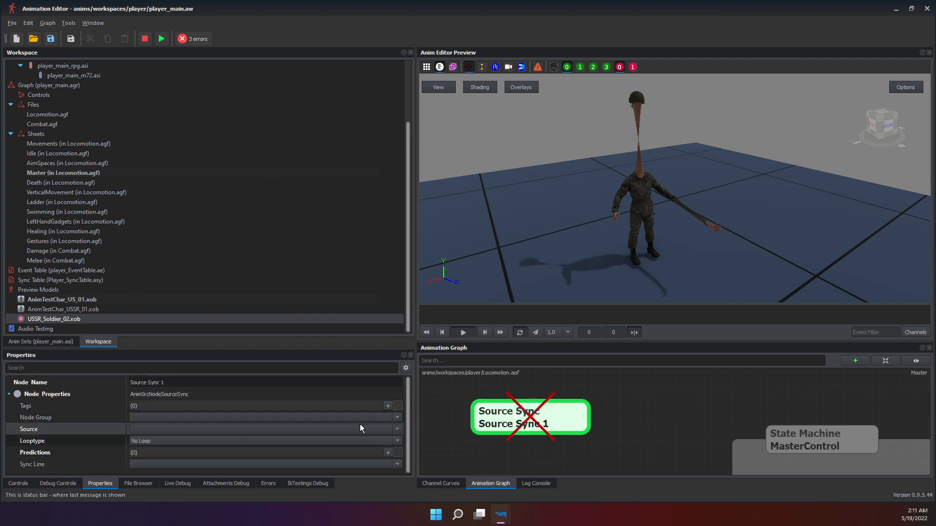
scroll(468, 440, "down", 3)
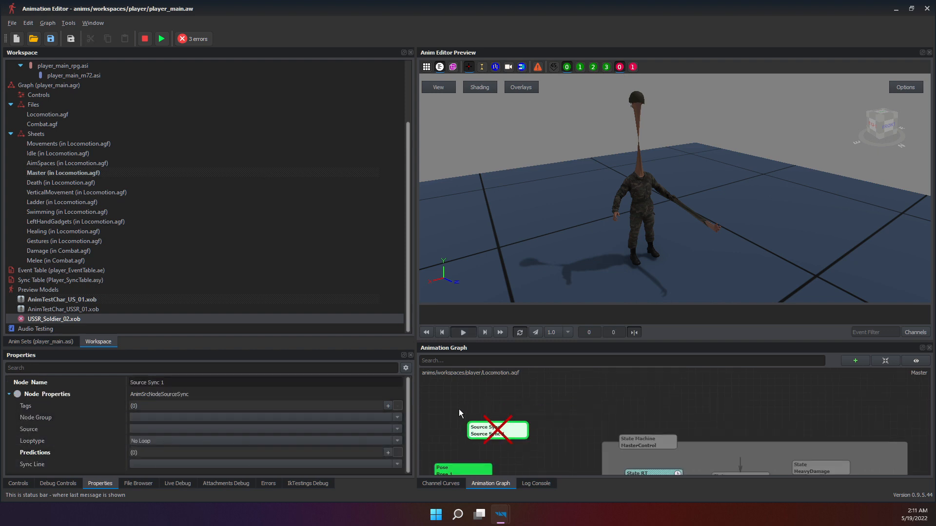
right_click(553, 410)
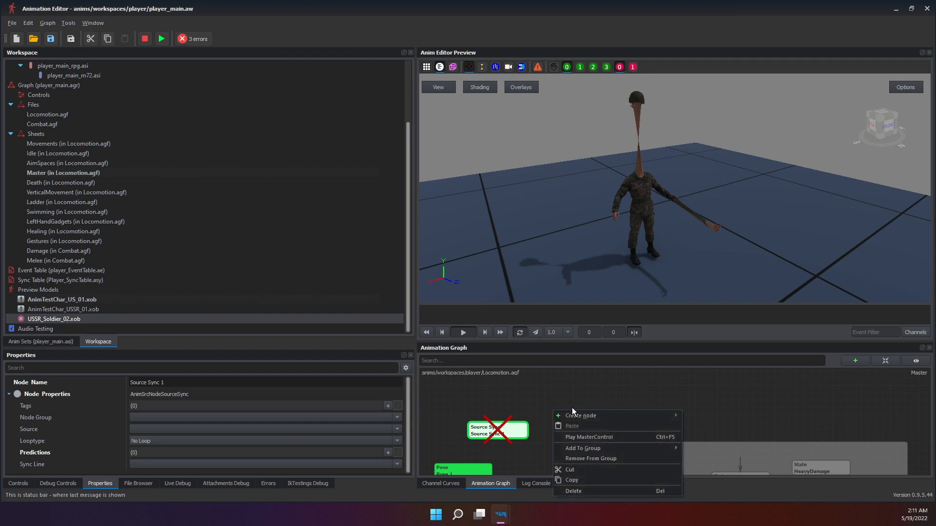
left_click(449, 406)
left_click_drag(449, 406, 533, 452)
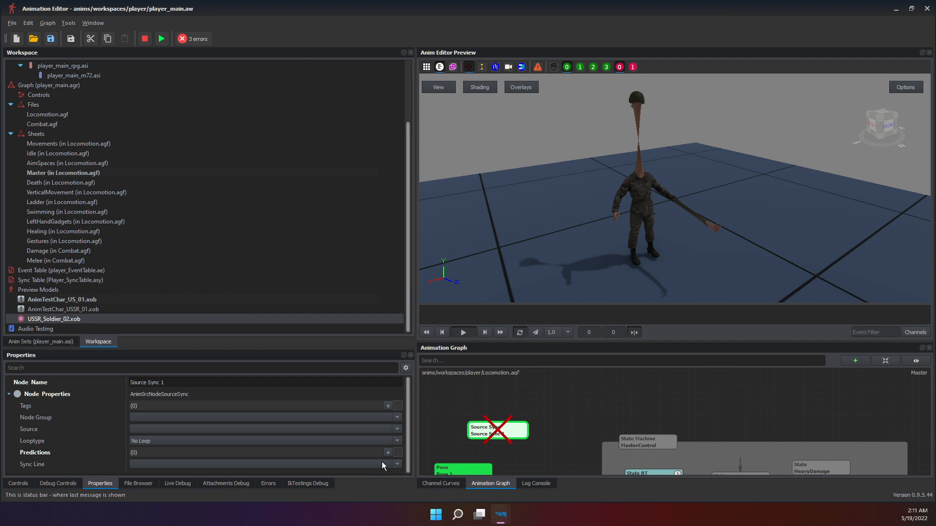
Create a Pose 2 node above the Source Sync node and show its properties.
right_click(522, 395)
mouse_move(542, 399)
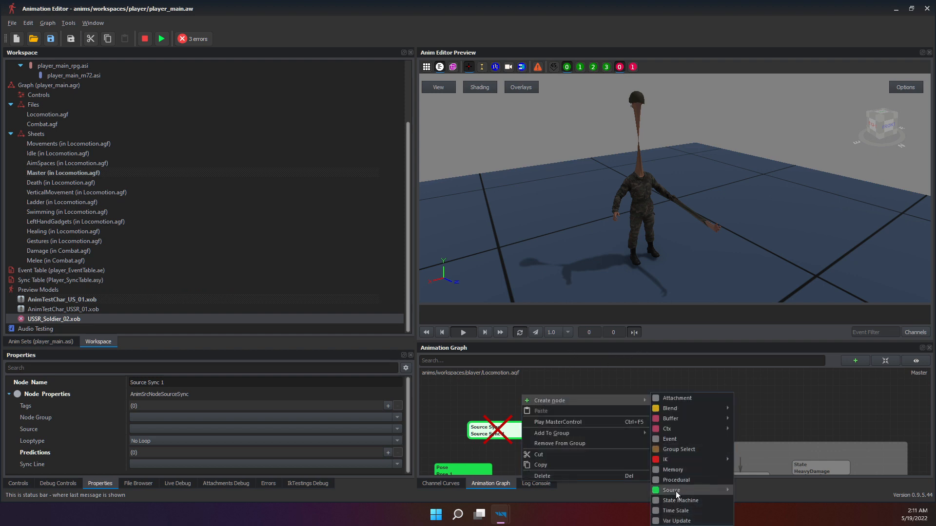
mouse_move(673, 491)
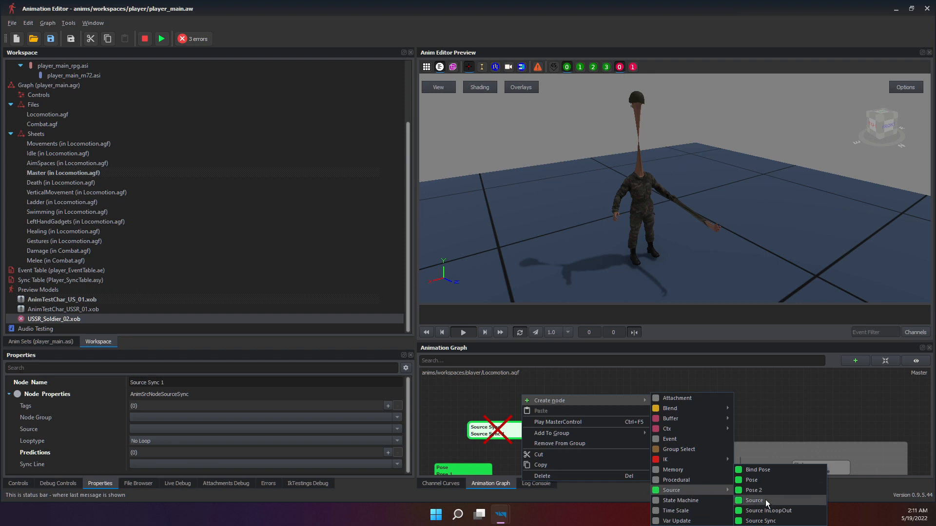
left_click(753, 491)
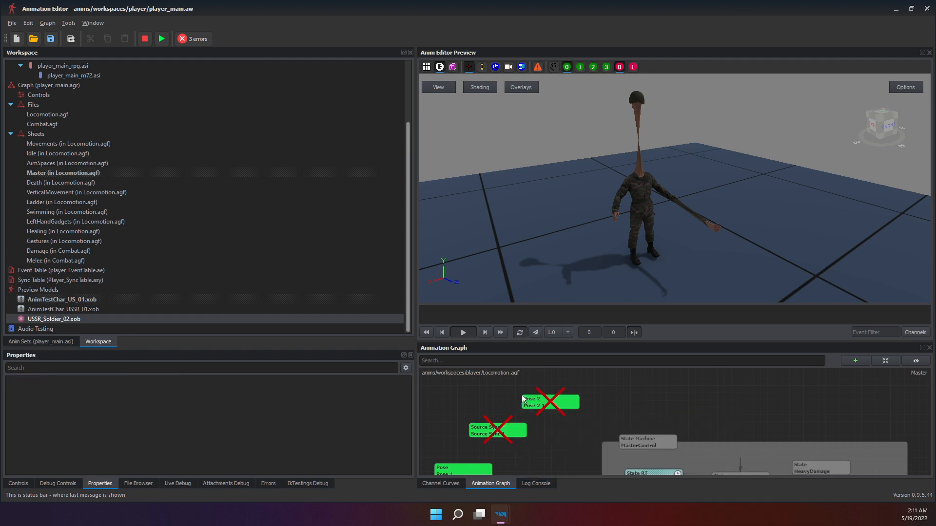
left_click(533, 403)
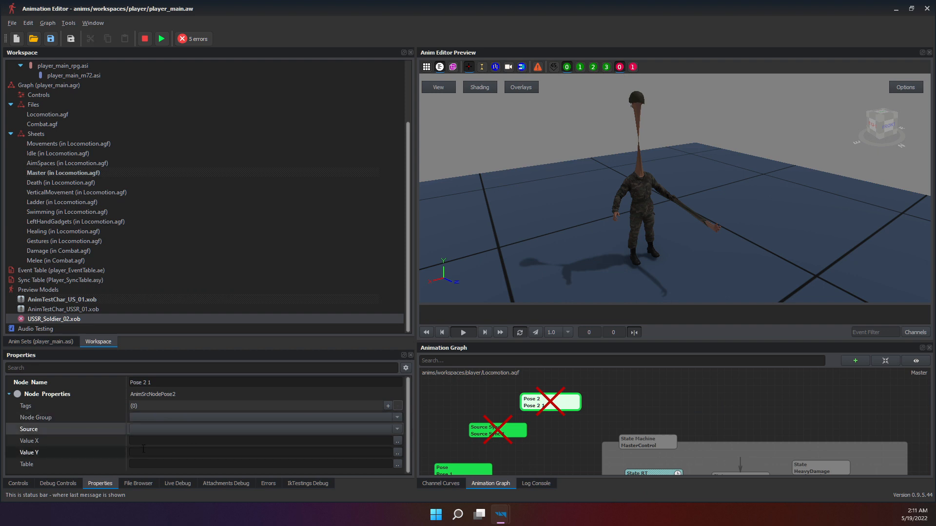
Compare the Pose 2 node's source, Value X, Value Y and table properties with the Pose node's source and time properties.
left_click(85, 453)
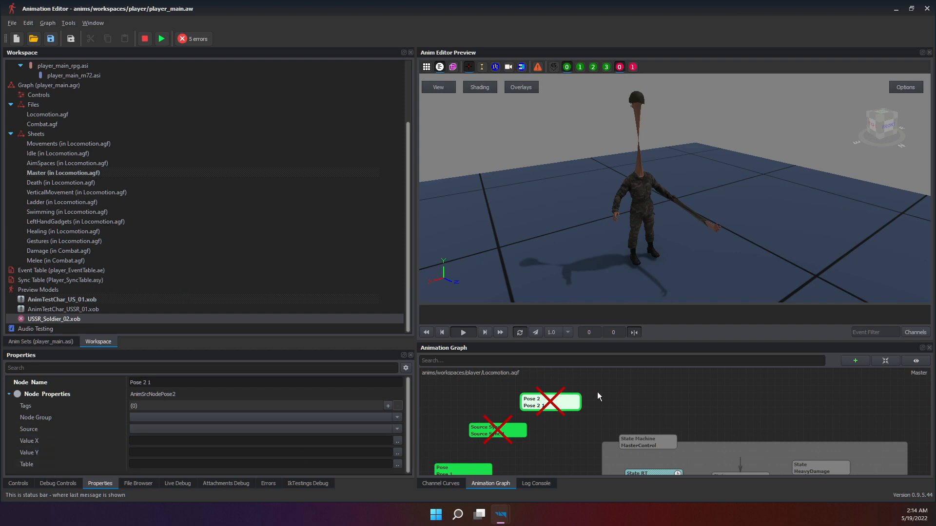
left_click(568, 398)
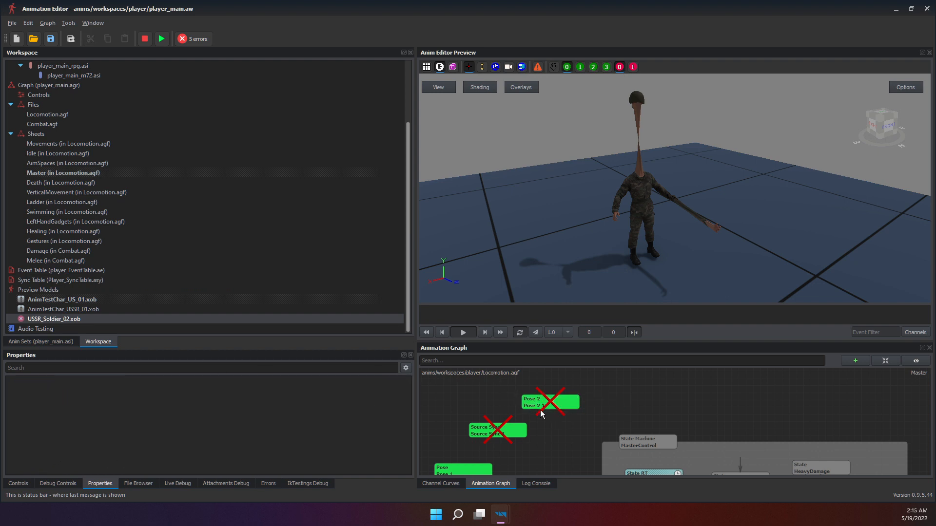
left_click(538, 409)
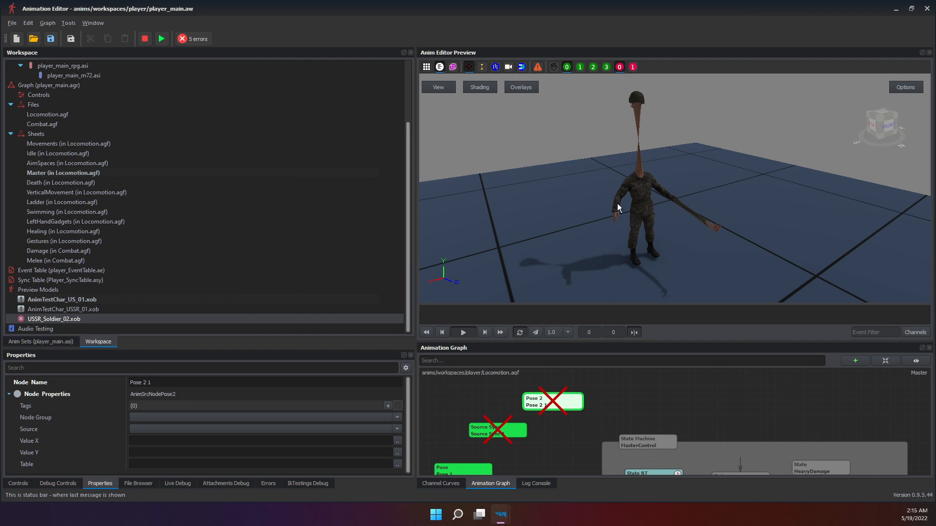
left_click(461, 467)
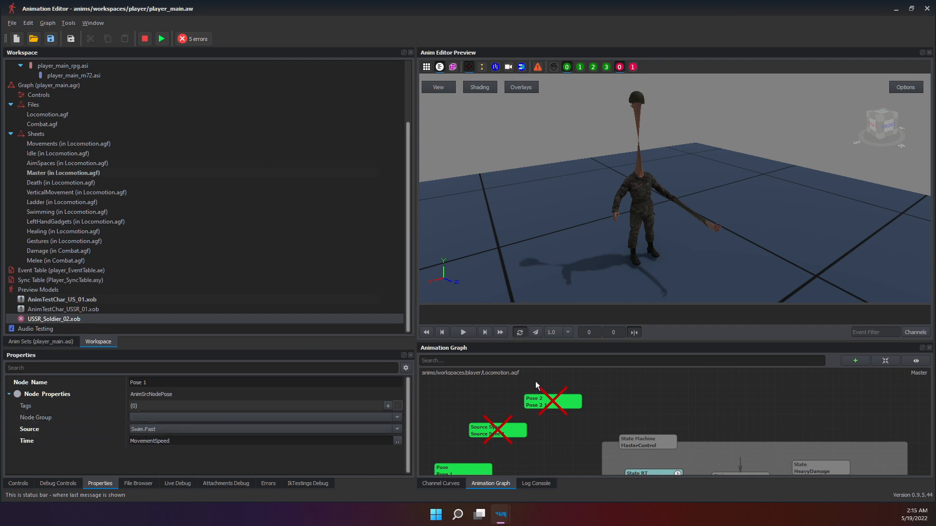
left_click(578, 403)
Delete the Pose 2 and Source Sync nodes together from the Master sheet.
scroll(579, 403, "down", 3)
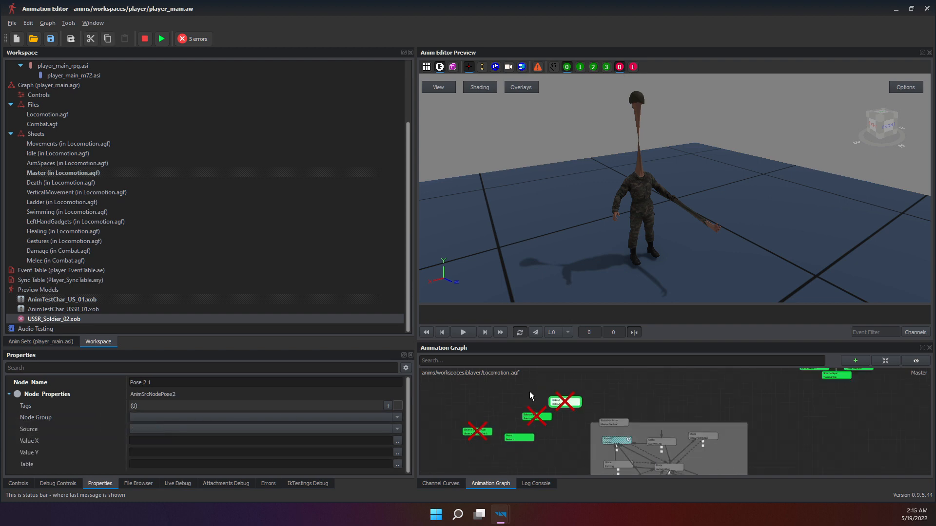
left_click_drag(528, 391, 564, 432)
key("Delete")
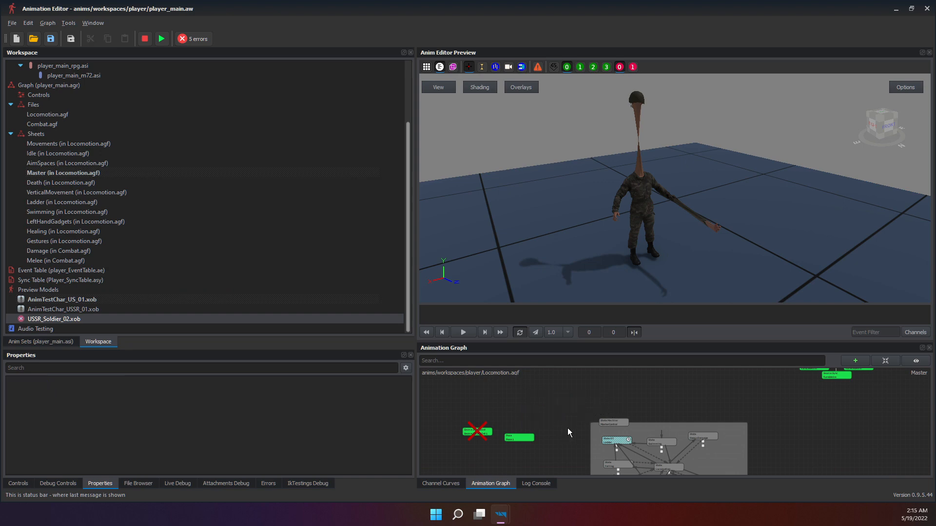
Preview the MasterControl state machine from the Master sheet on the soldier model.
scroll(631, 434, "up", 3)
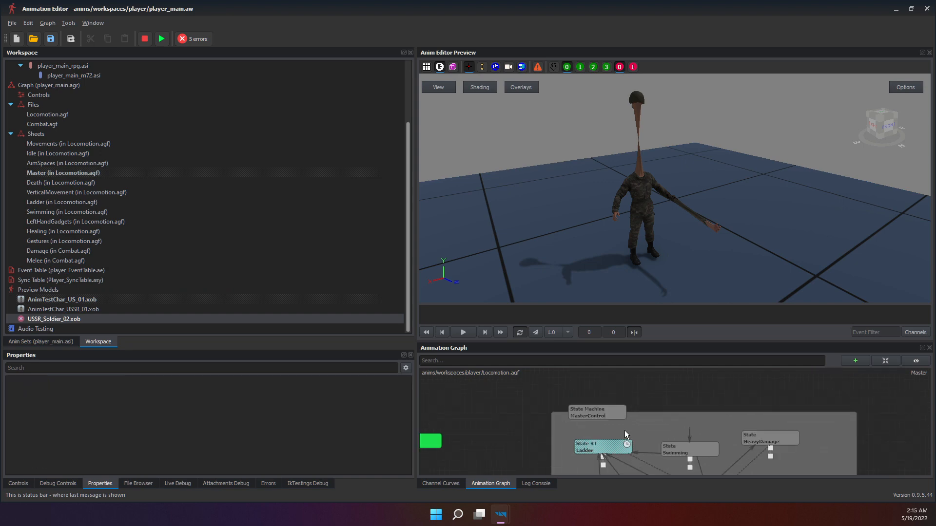
left_click(586, 417)
right_click_drag(658, 197, 675, 188)
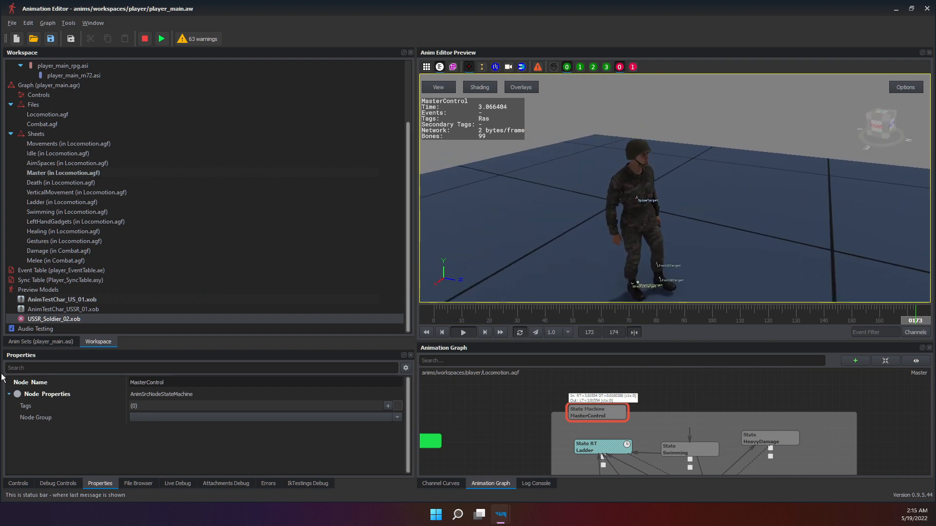
Show the graph's control variables in an enlarged area and set LookX to about -52.38.
left_click(18, 484)
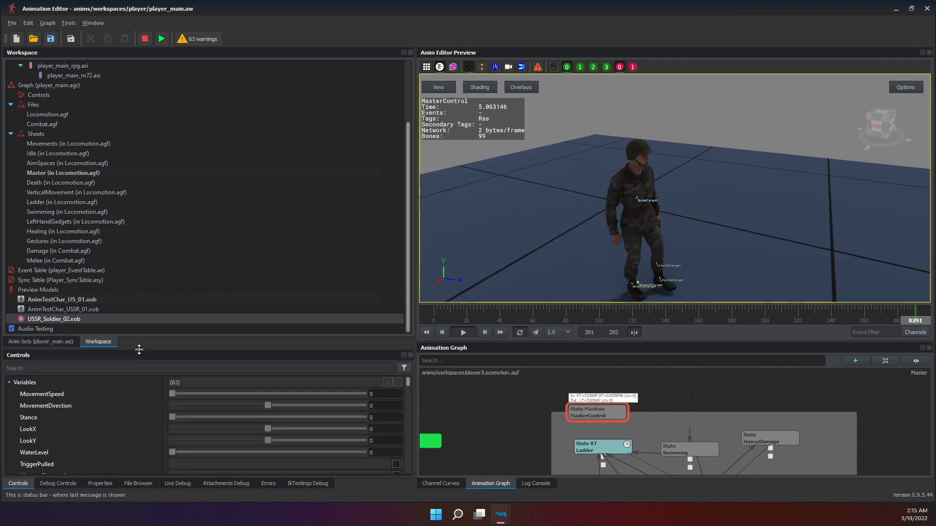
left_click_drag(138, 349, 138, 138)
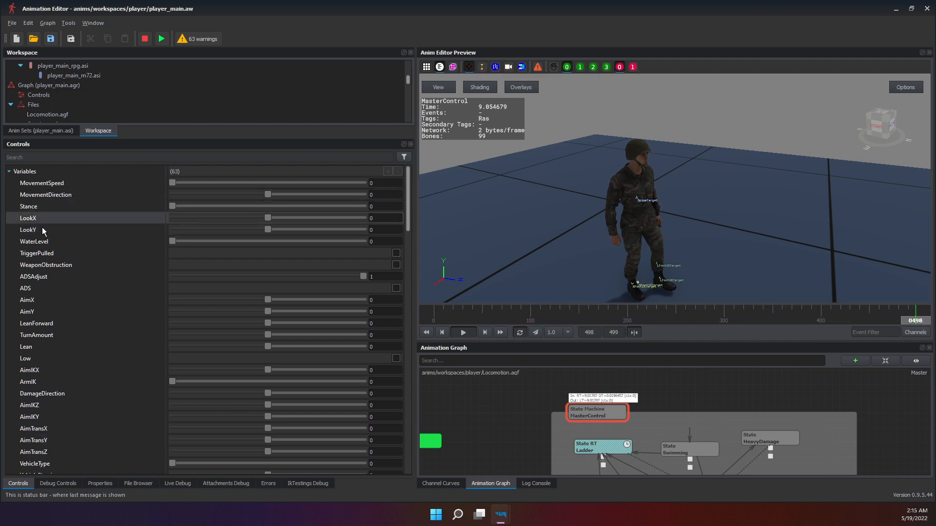
left_click_drag(266, 218, 238, 212)
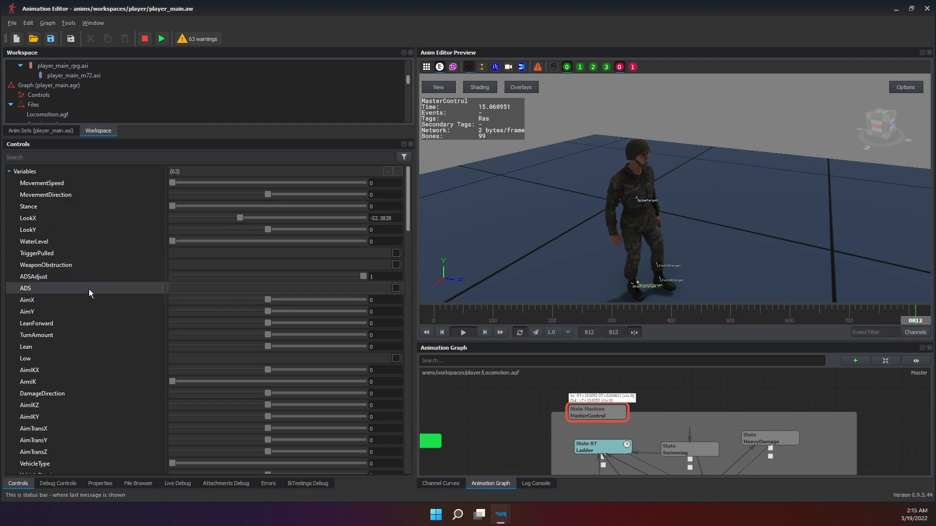
Enable the Look variable among the control variables.
scroll(88, 288, "down", 1)
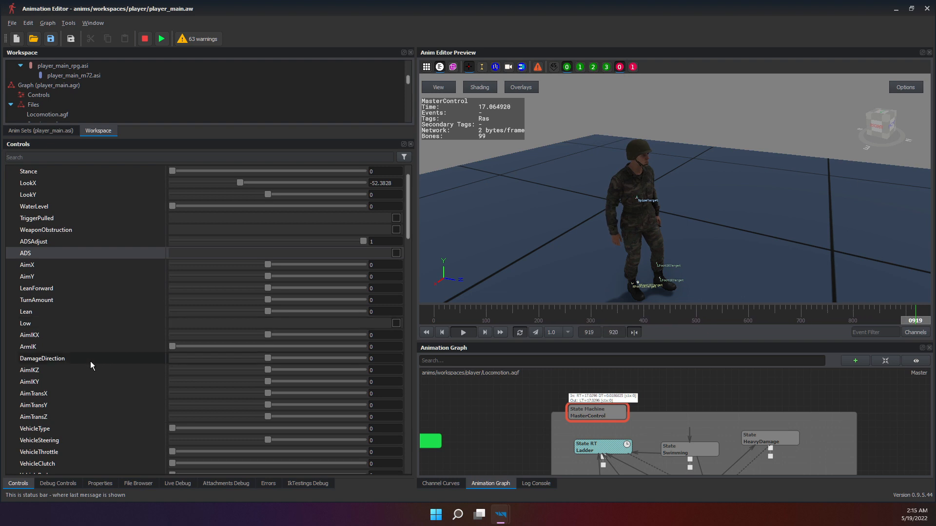
scroll(90, 361, "down", 7)
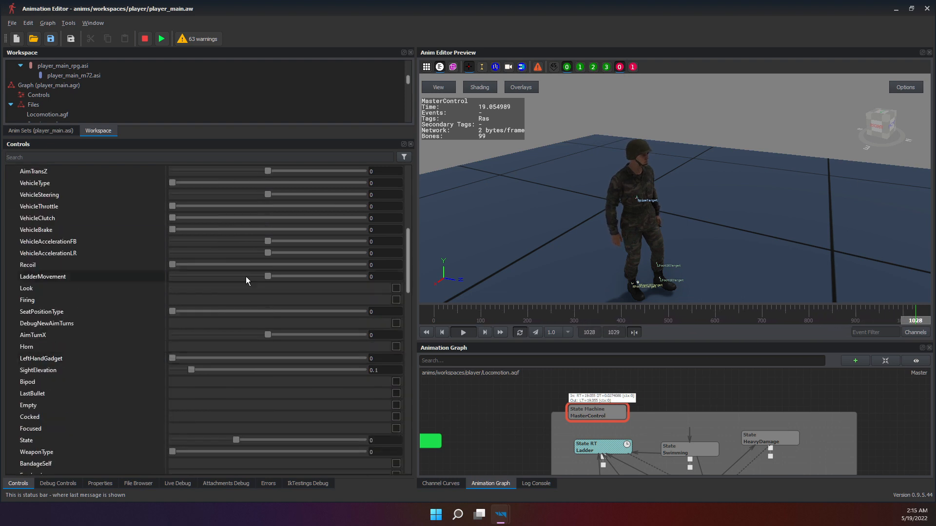
left_click(395, 288)
scroll(106, 268, "up", 4)
scroll(106, 267, "up", 4)
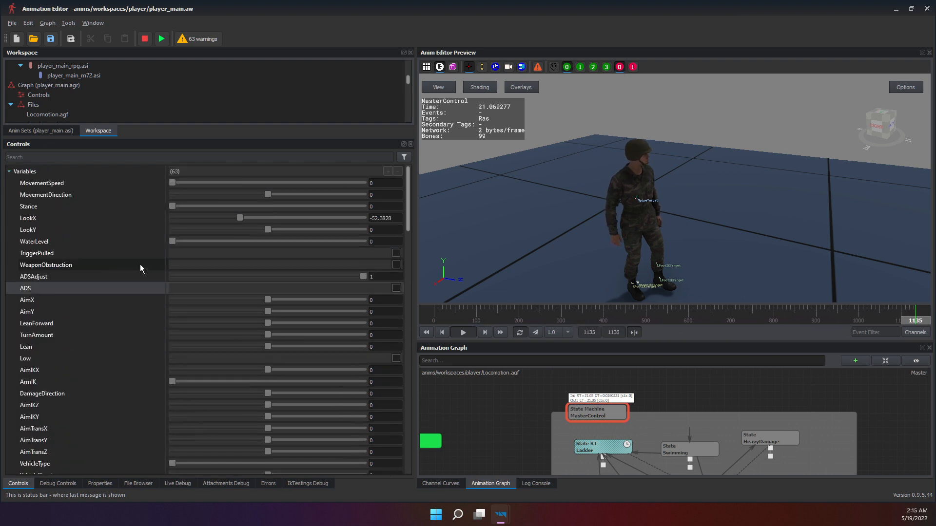
Turn the soldier's head by setting LookX to about -96.4 and LookY to about 84.5.
scroll(683, 198, "up", 3)
right_click_drag(683, 197, 587, 199)
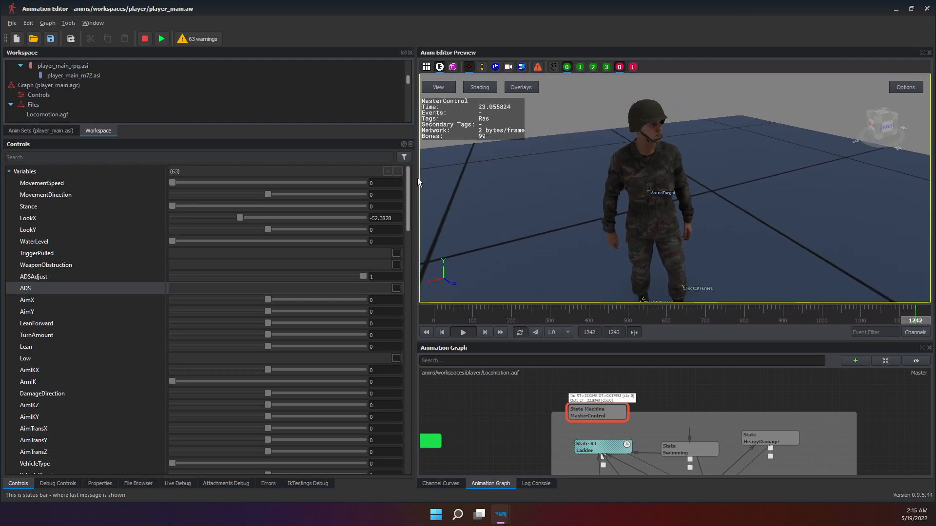
left_click(91, 262)
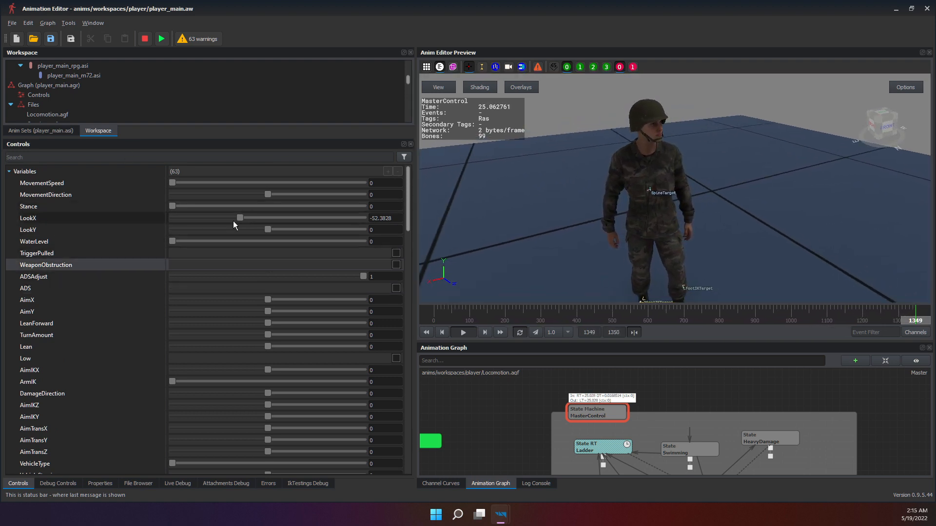
left_click_drag(239, 219, 345, 231)
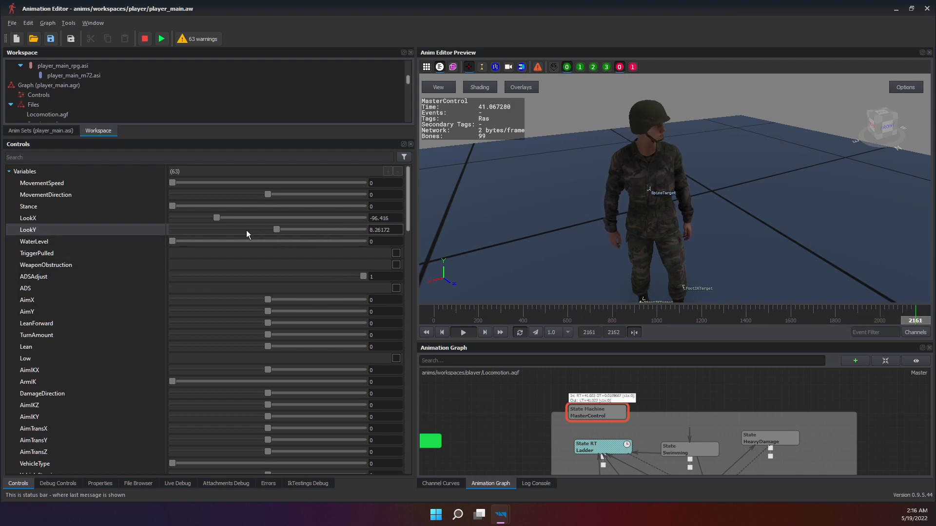
left_click_drag(246, 231, 357, 248)
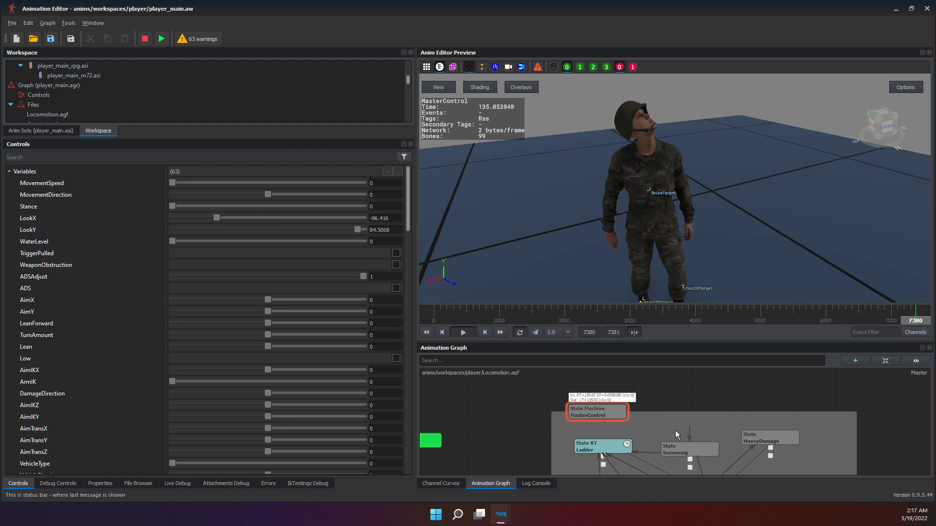
Search the animation graph for "look" and go to the LookHead result.
scroll(706, 421, "down", 3)
scroll(697, 417, "up", 2)
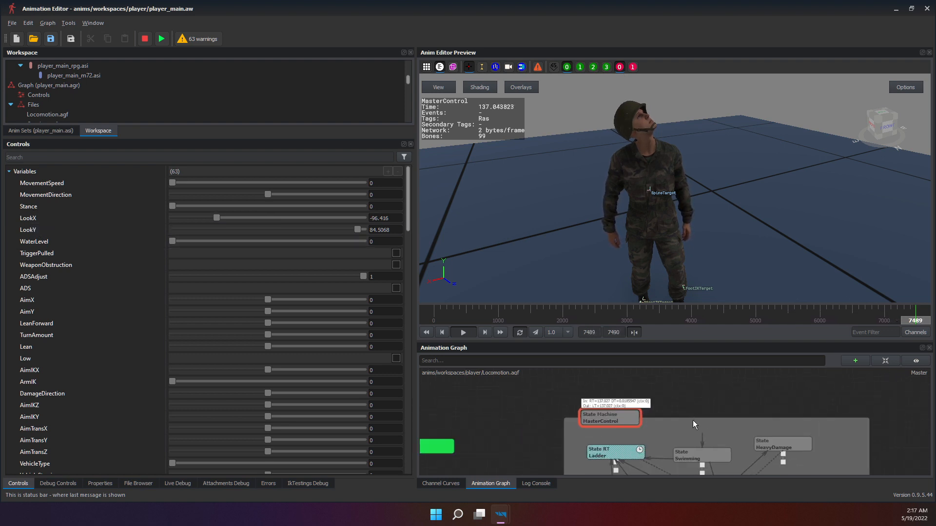
scroll(676, 411, "up", 1)
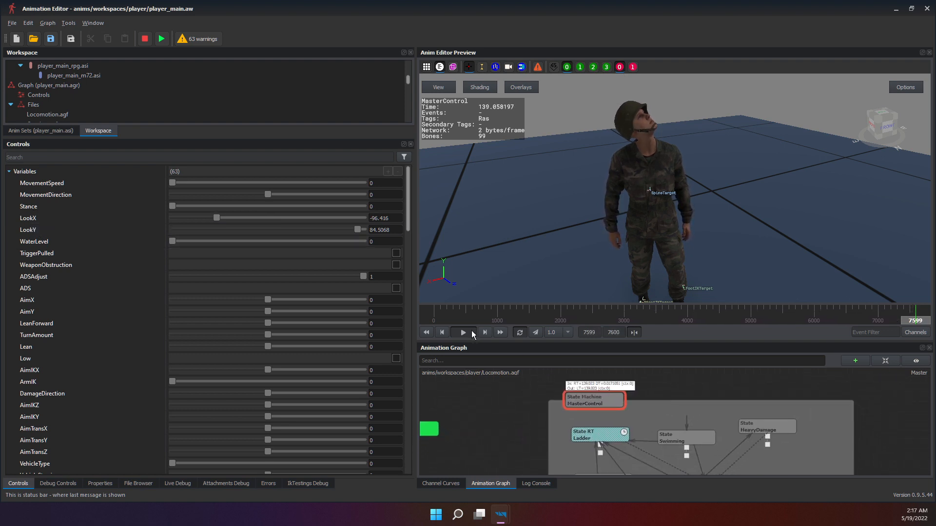
left_click(466, 361)
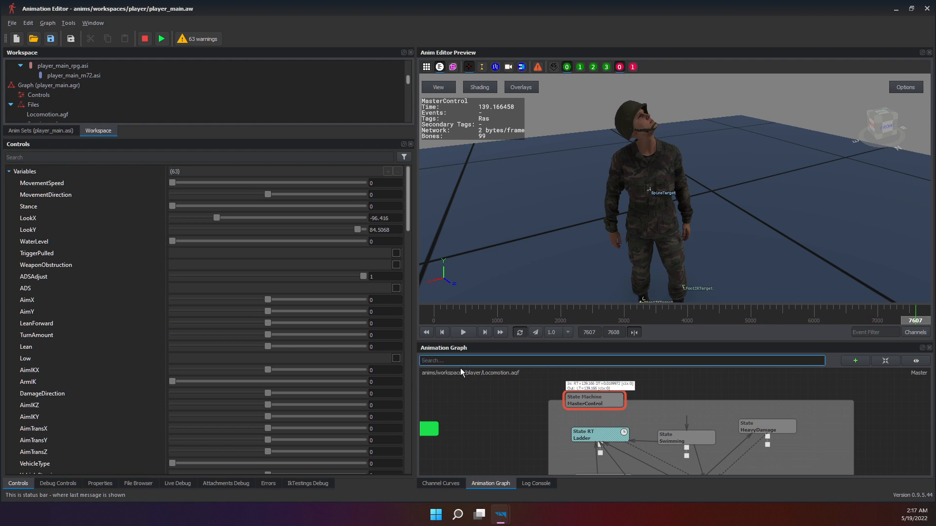
type("lokk")
key("BackSpace")
type("ok")
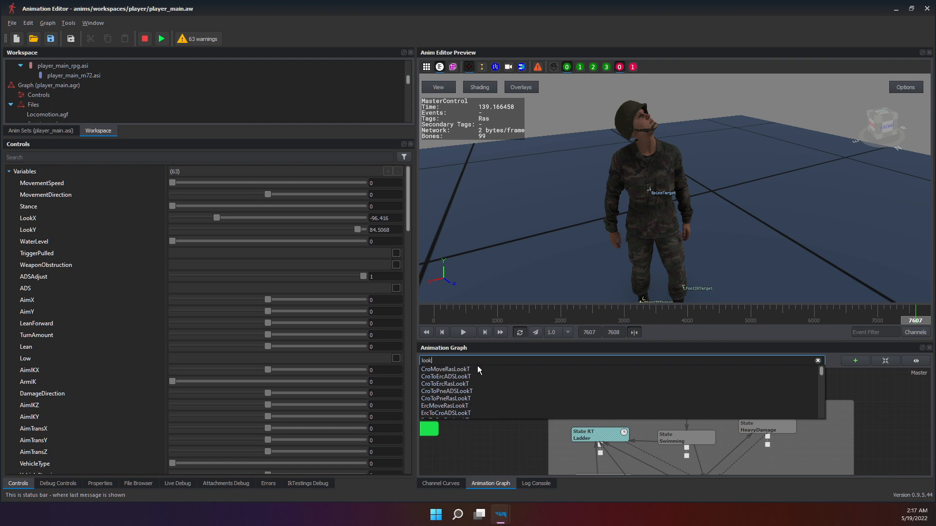
scroll(479, 392, "down", 4)
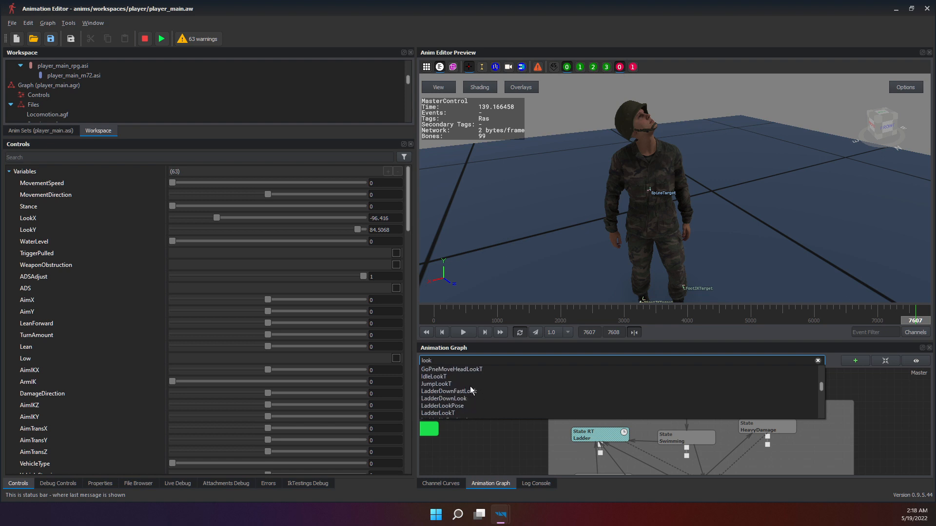
scroll(458, 381, "down", 3)
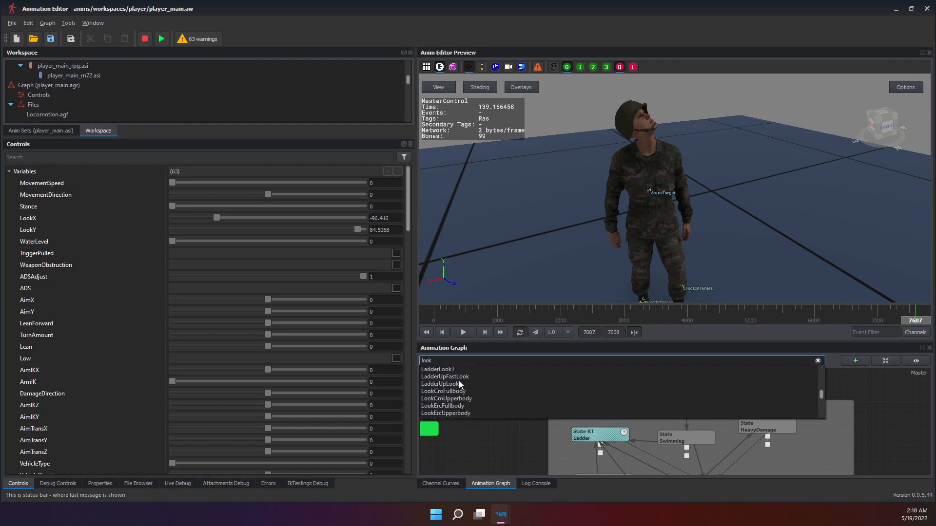
scroll(473, 385, "down", 1)
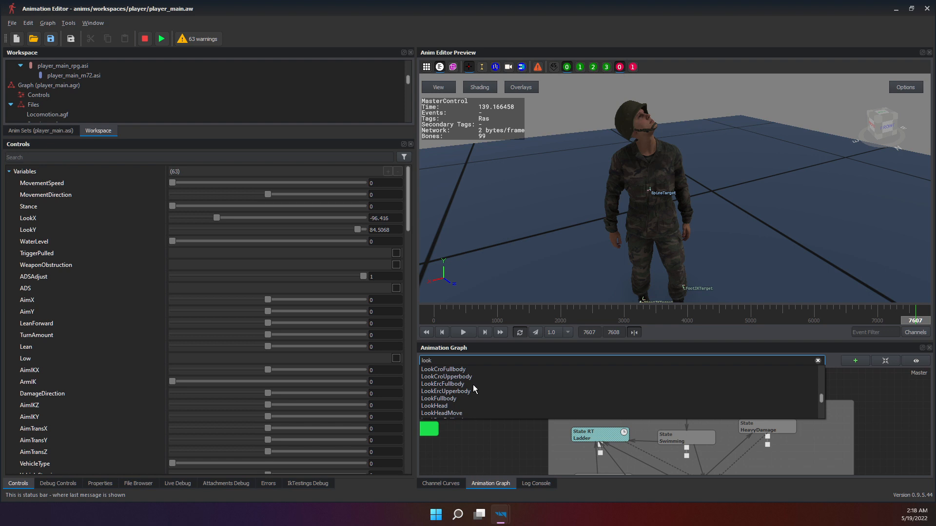
left_click(432, 410)
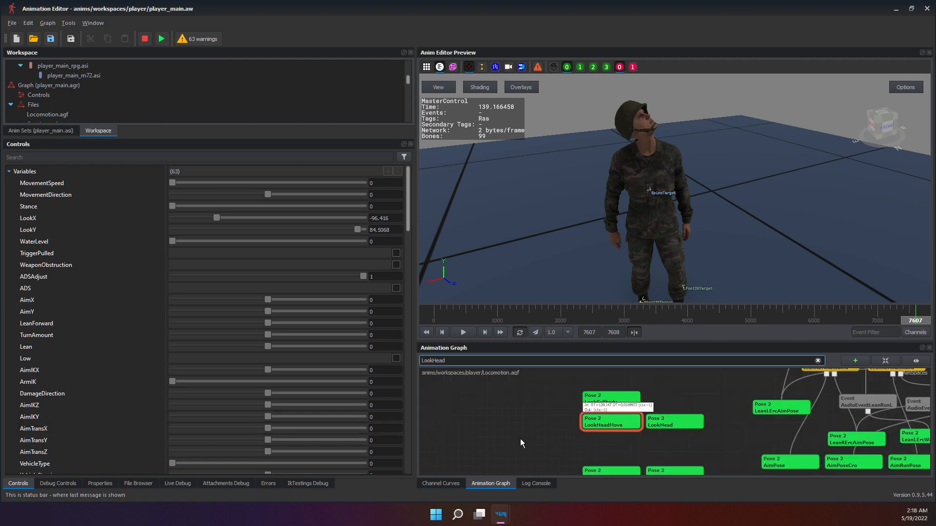
Examine the LookHeadMove pose node and its neighbouring look pose nodes in the AimSpaces sheet.
scroll(569, 420, "up", 2)
left_click(582, 425)
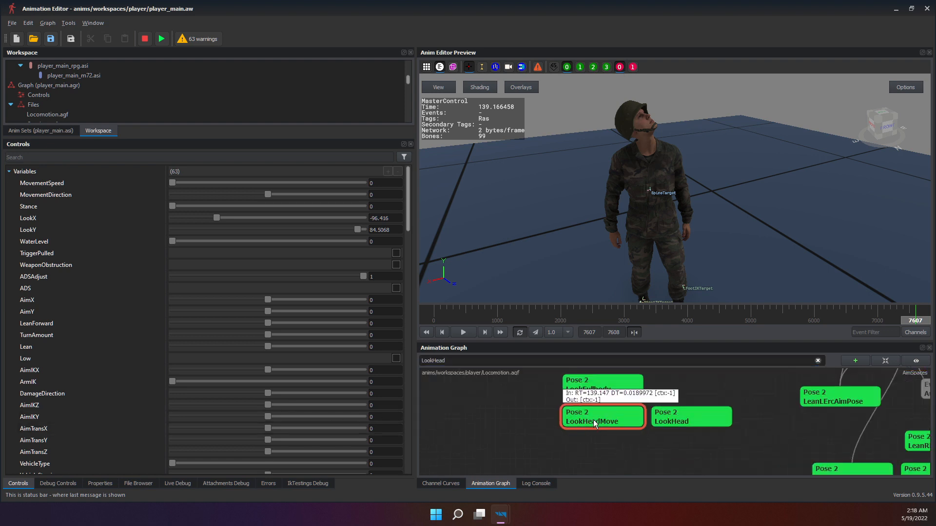
scroll(593, 419, "up", 2)
middle_click_drag(593, 420, 593, 443)
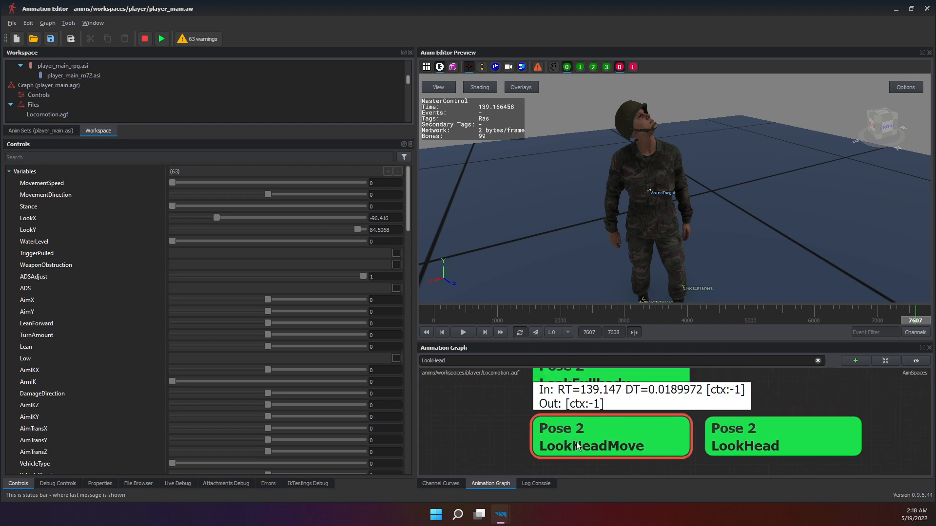
scroll(593, 434, "down", 2)
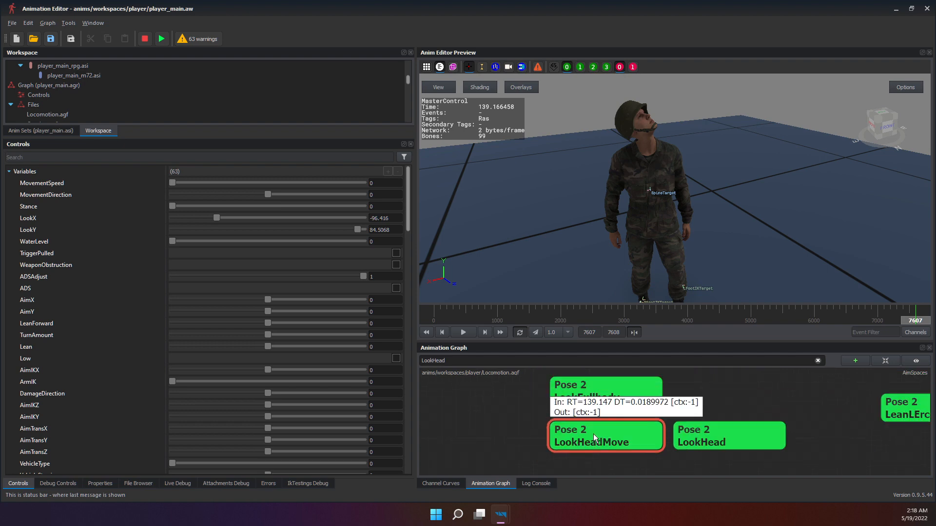
scroll(599, 429, "up", 1)
scroll(631, 410, "down", 2)
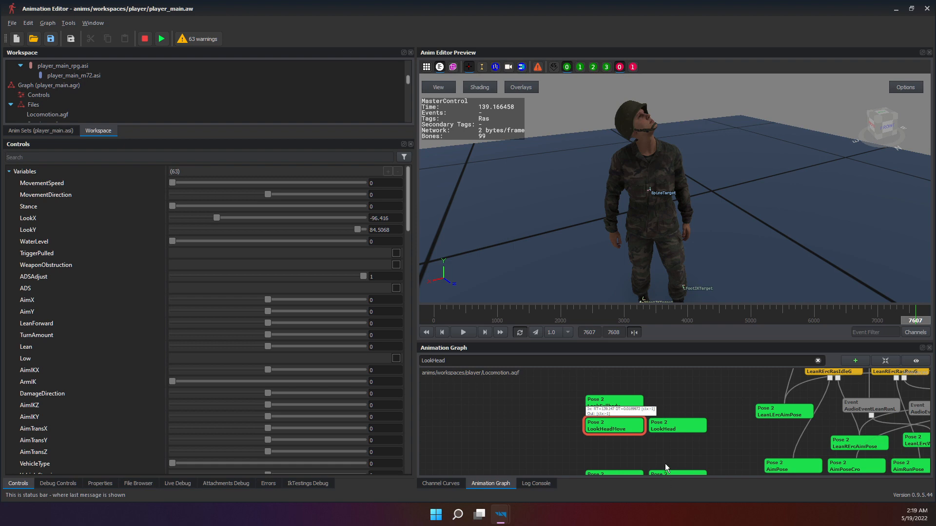
scroll(637, 447, "up", 2)
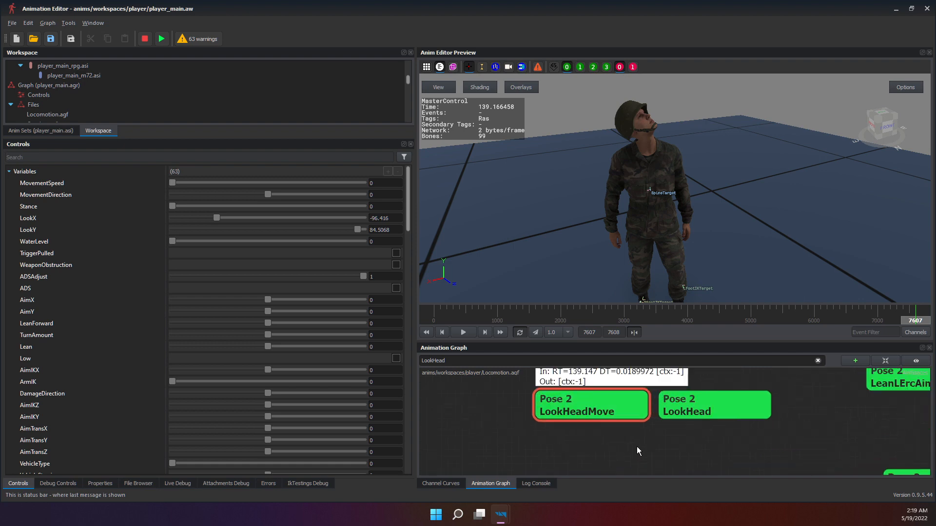
scroll(627, 440, "up", 2)
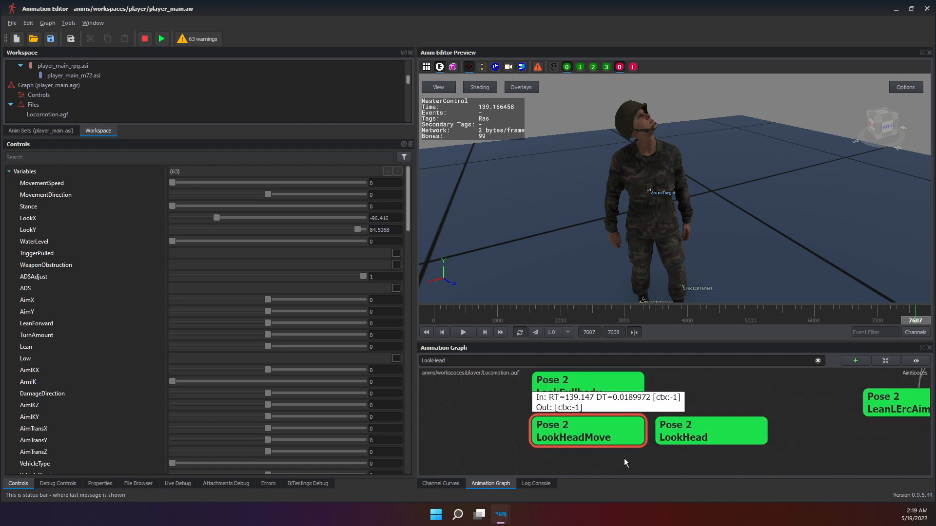
scroll(585, 390, "down", 4)
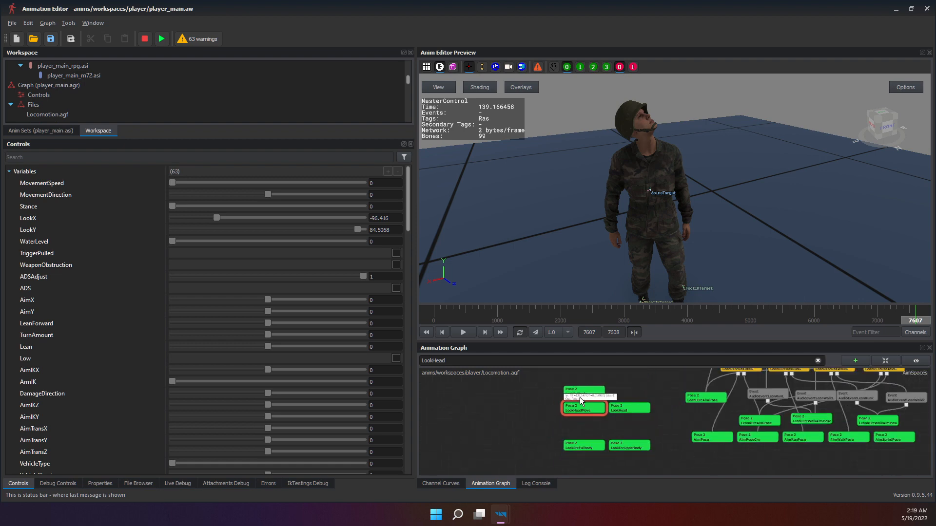
scroll(613, 416, "up", 2)
scroll(613, 416, "up", 1)
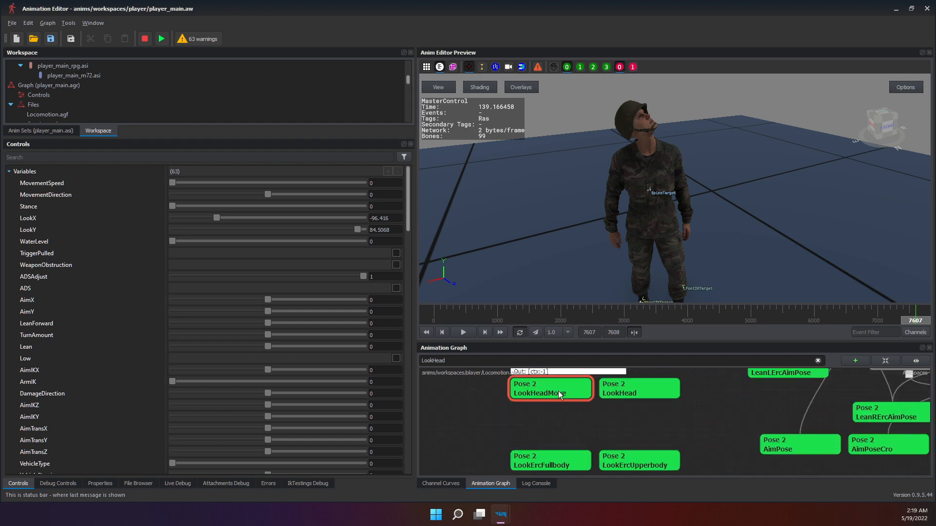
scroll(558, 392, "up", 1)
middle_click_drag(558, 399, 564, 431)
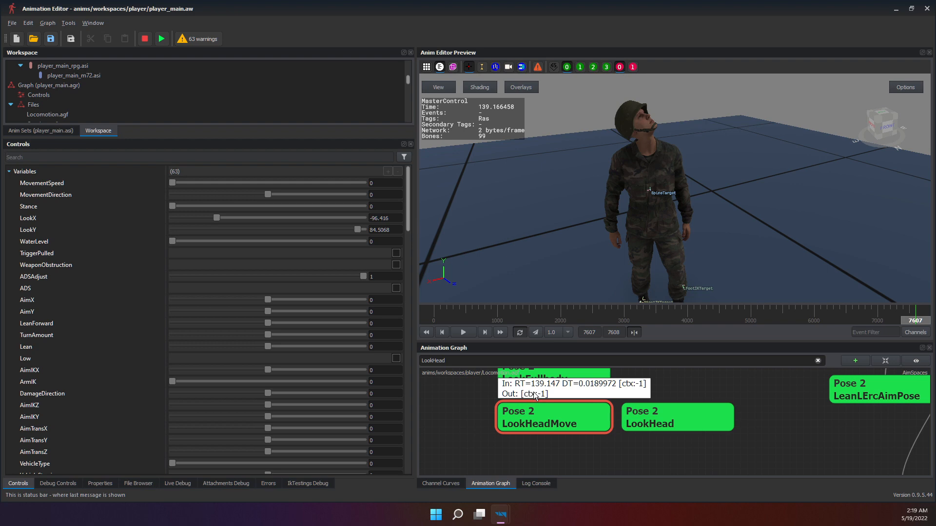
middle_click_drag(536, 393, 617, 421)
scroll(527, 437, "down", 3)
scroll(667, 420, "down", 2)
scroll(664, 421, "up", 3)
scroll(545, 442, "up", 1)
scroll(618, 423, "up", 1)
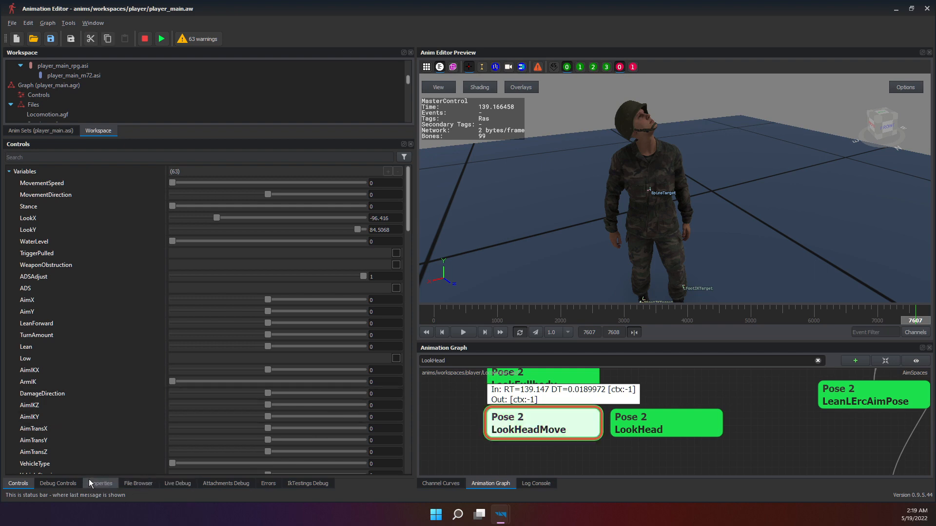
Show the LookHeadMove node's properties and open its Table value in the text editor.
left_click(58, 483)
left_click(100, 483)
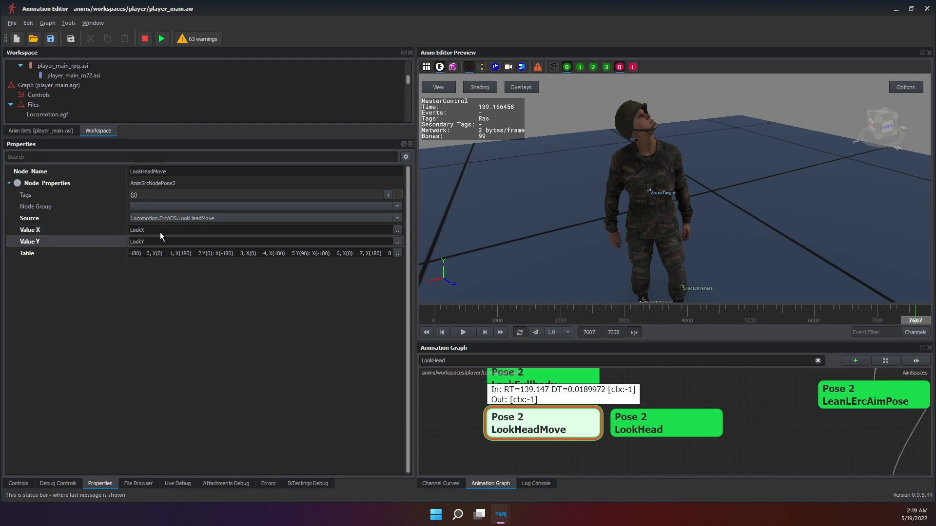
left_click(396, 254)
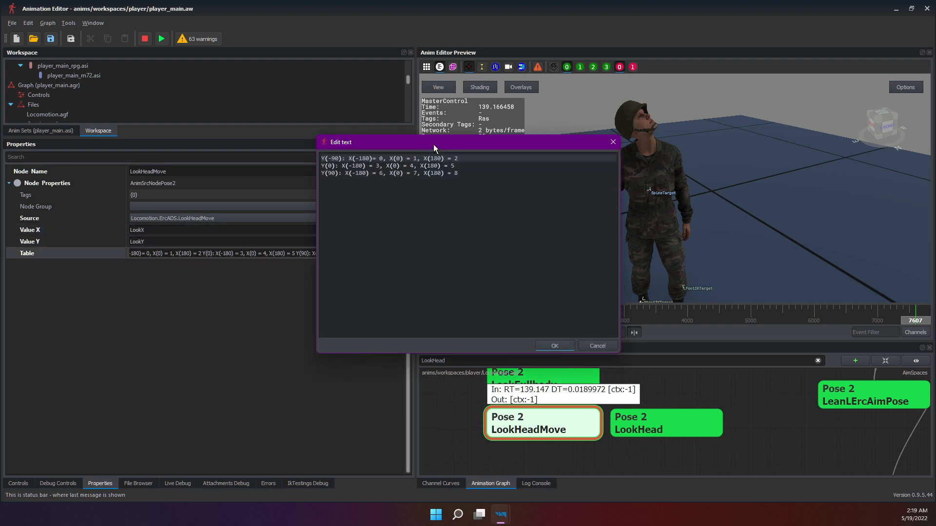
left_click_drag(433, 145, 440, 146)
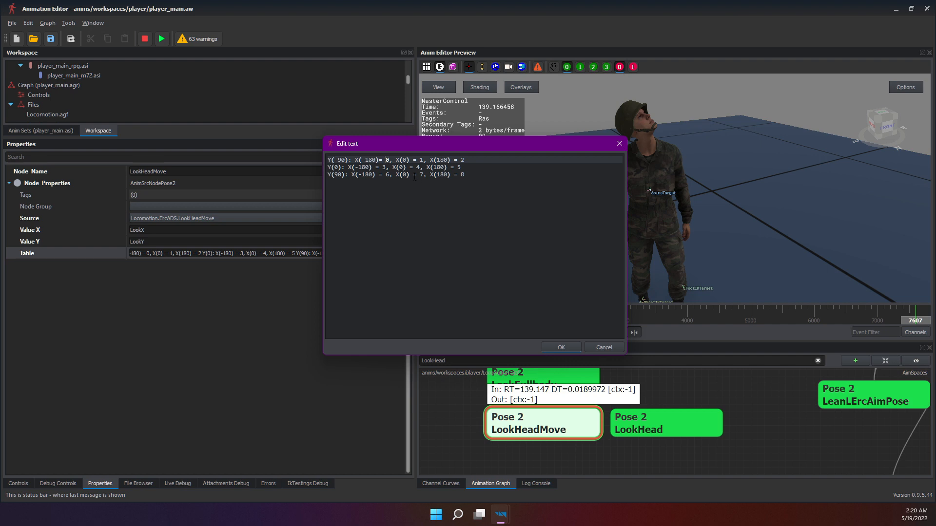
Examine how the LookHeadMove table assigns pose frames to its X and Y angles, entry by entry.
key("shift+Right")
key("shift+Right")
key("shift+Right")
key("shift+Right")
key("shift+Right")
key("shift+Right")
key("shift+Right")
key("shift+Right")
key("shift+Right")
left_click_drag(349, 156, 324, 155)
left_click_drag(396, 161, 410, 160)
left_click(421, 160)
left_click(402, 159)
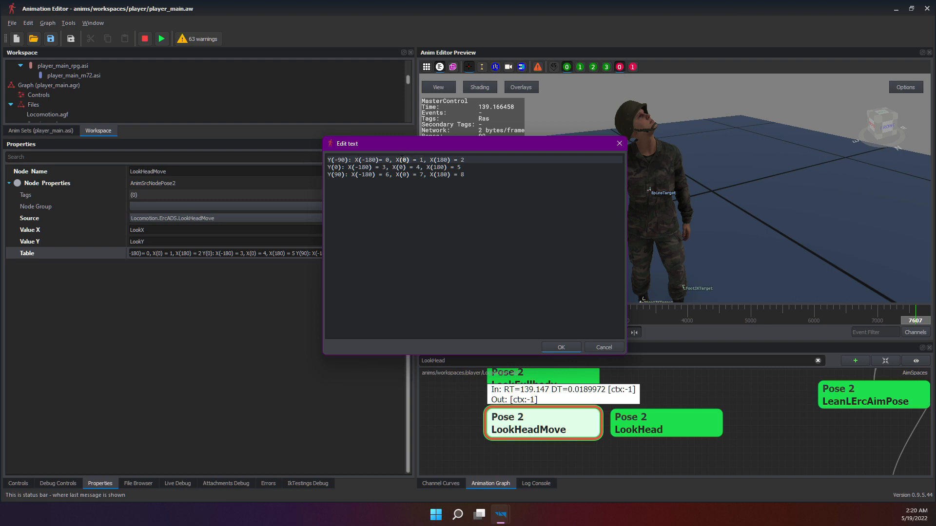
left_click(417, 159)
left_click(423, 161)
left_click(465, 161)
left_click(363, 197)
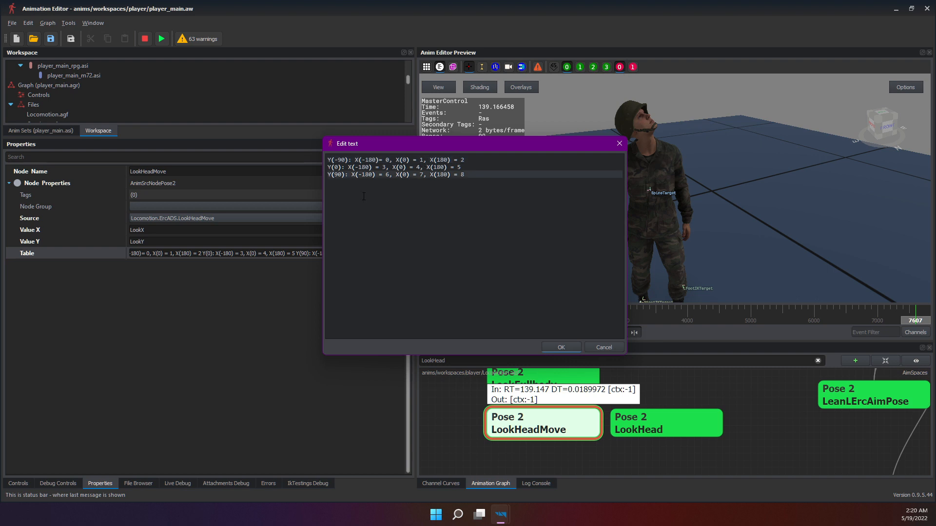
Examine the Y(-90), Y(0) and Y(90) rows of the LookHeadMove table and compare their angle values.
left_click(340, 167)
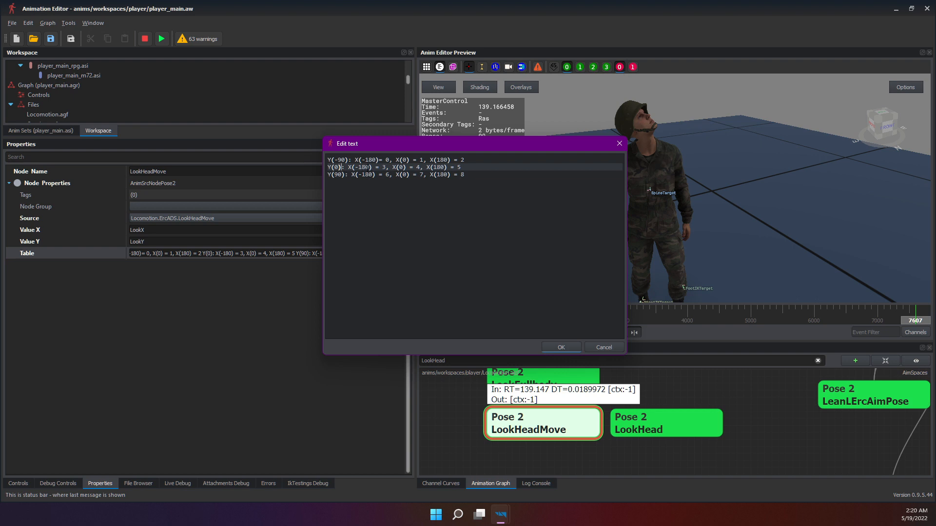
left_click(328, 174)
left_click(341, 160)
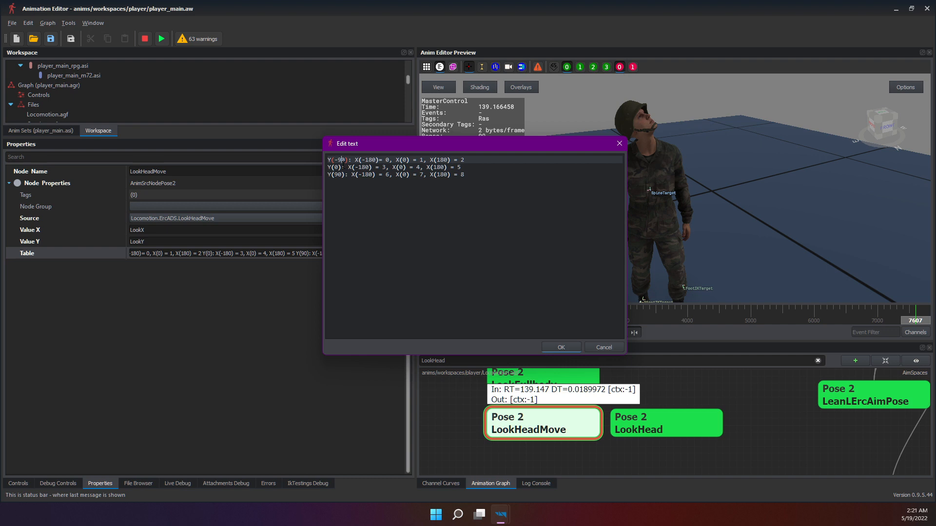
left_click(337, 174)
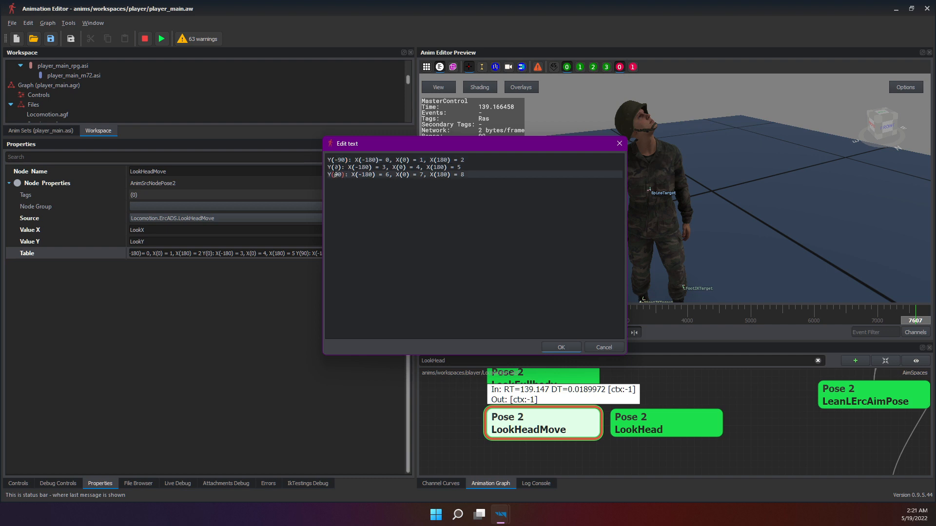
left_click(338, 167)
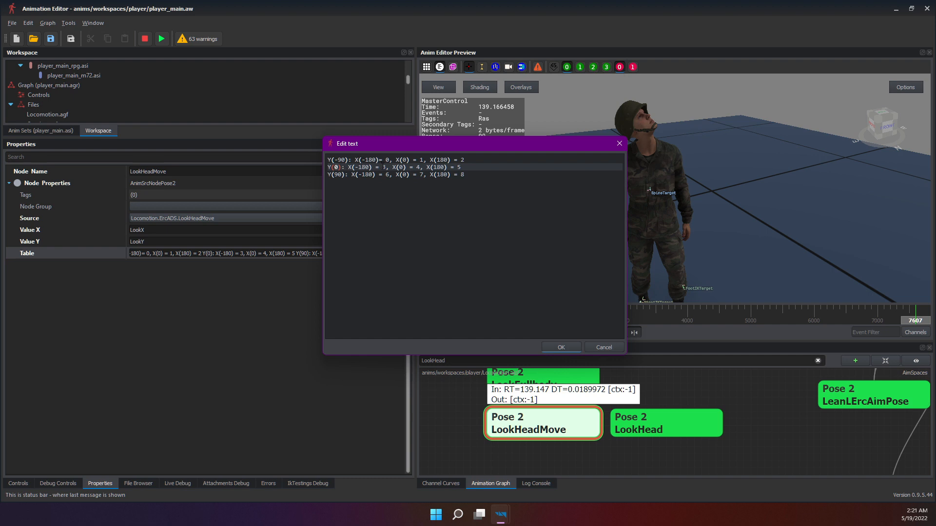
left_click(383, 167)
left_click(386, 160)
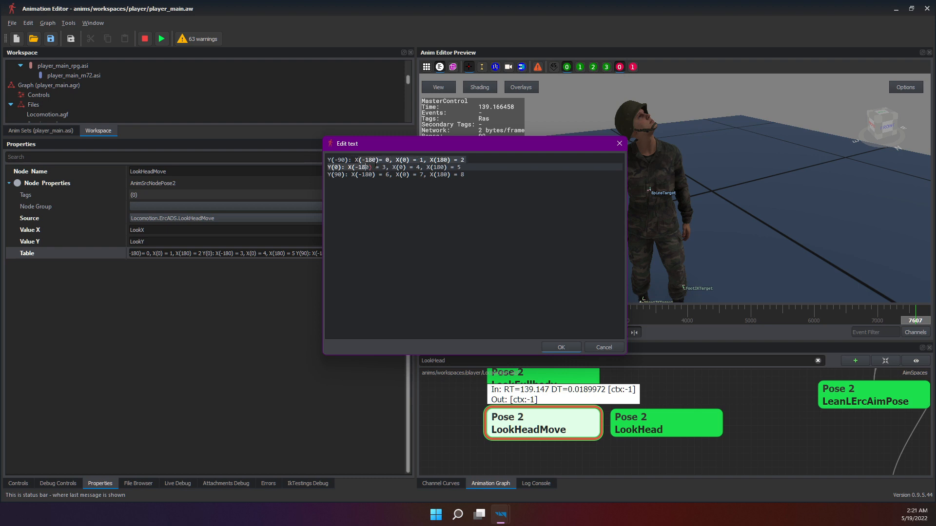
left_click(400, 174)
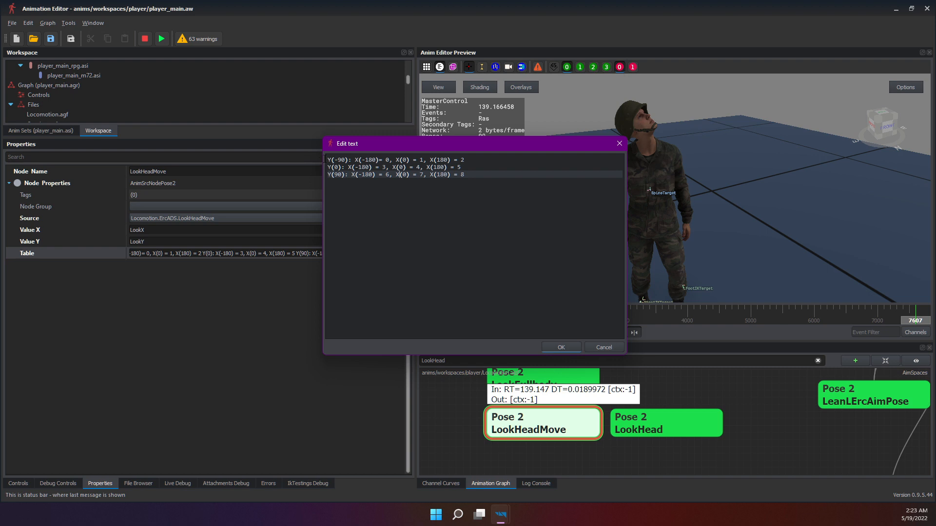
Compare the pose frame numbers assigned to X(-180), X(0) and X(180) across the table's three Y rows.
left_click_drag(326, 160, 481, 160)
left_click(328, 167)
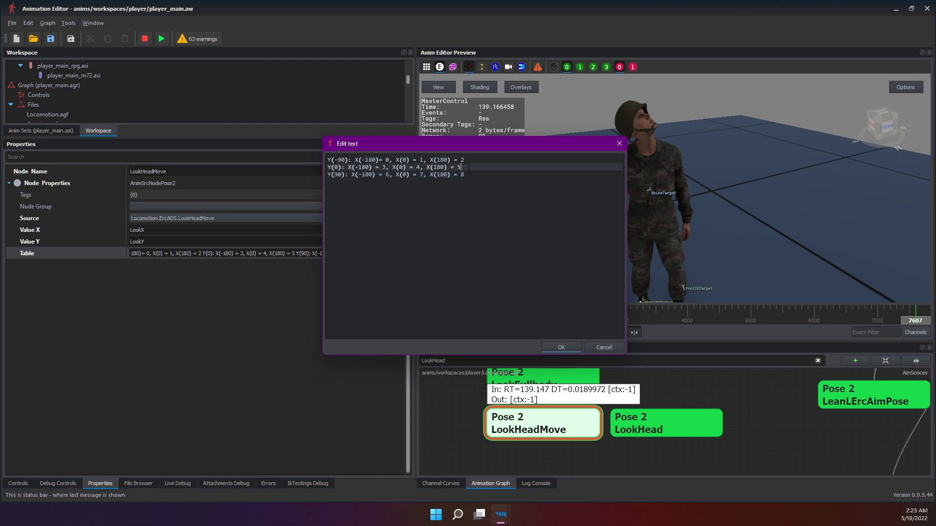
left_click(419, 182)
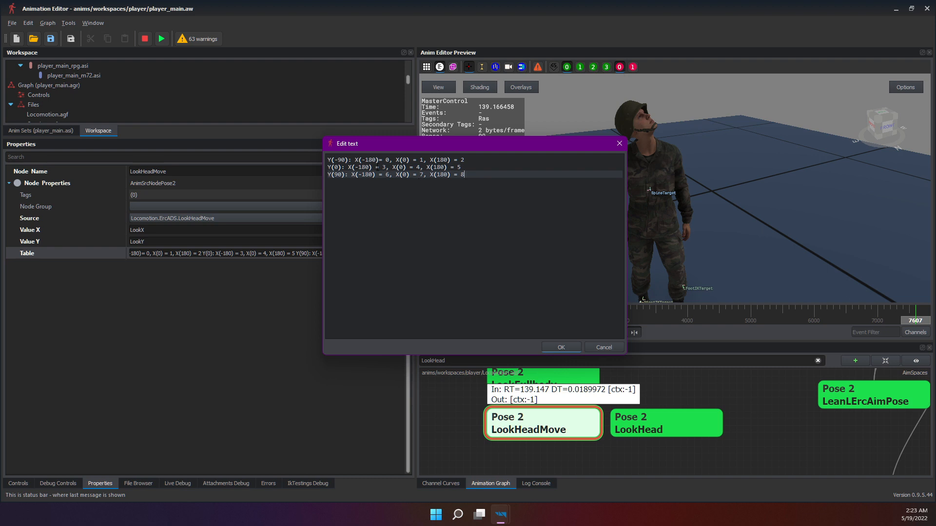
left_click(384, 168)
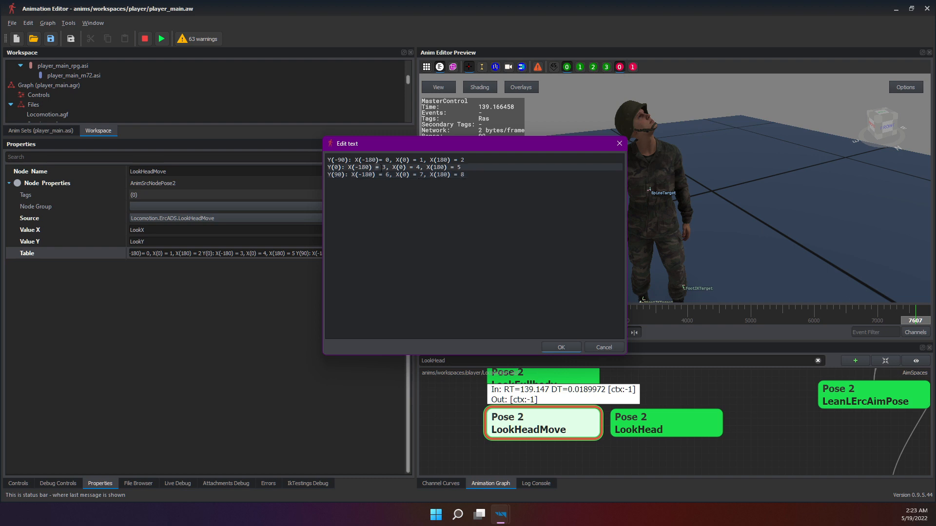
left_click(388, 160)
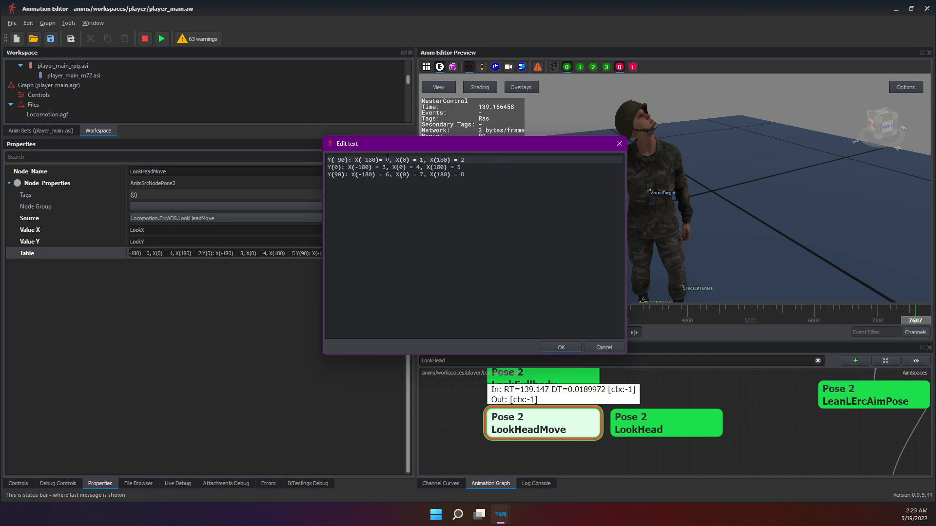
left_click(420, 161)
left_click_drag(392, 167, 408, 186)
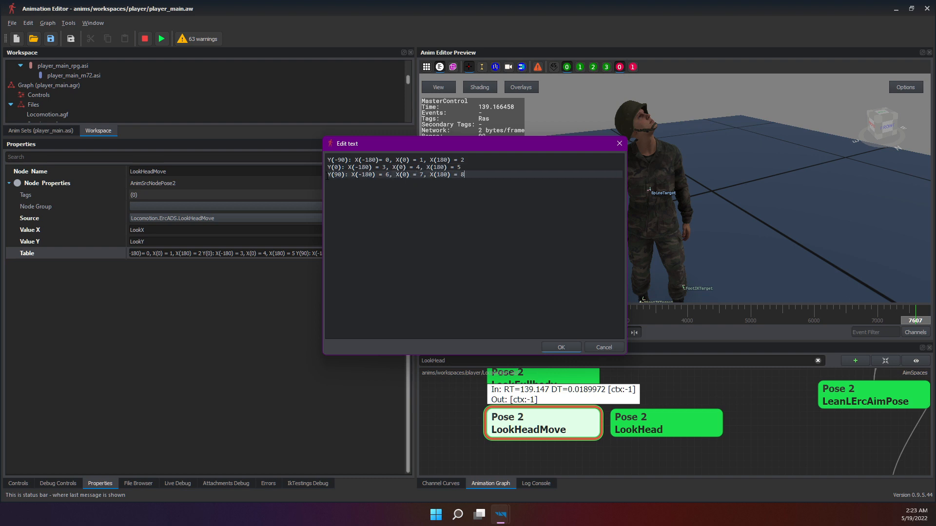
Examine the syntax of the table rows, from the leading Y angle to the X entries that follow it.
left_click(477, 161)
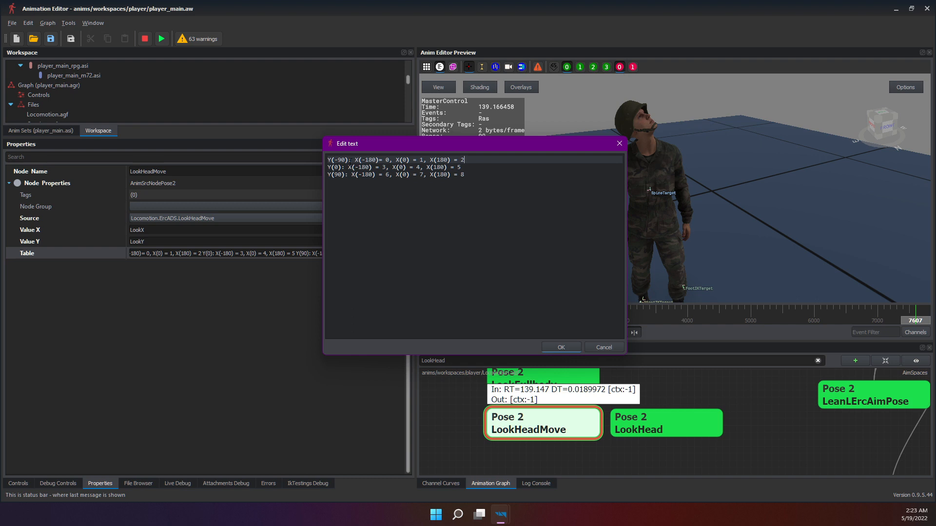
left_click(355, 167)
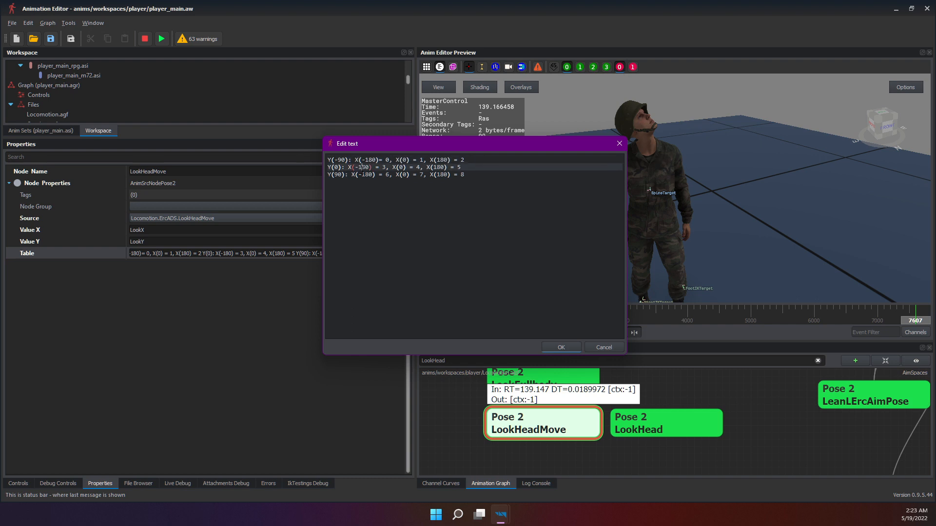
left_click(351, 160)
left_click(348, 160)
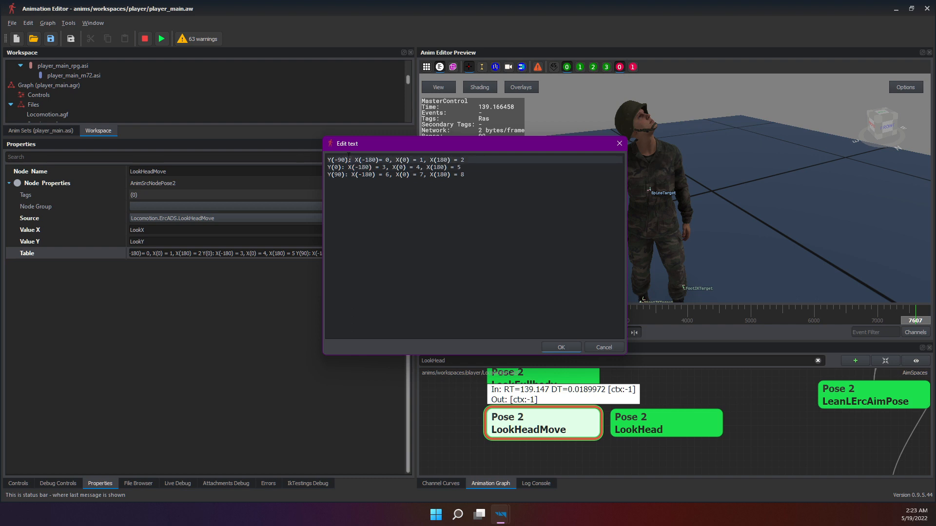
left_click(352, 159)
left_click(355, 159)
left_click_drag(352, 159, 328, 160)
left_click(353, 191)
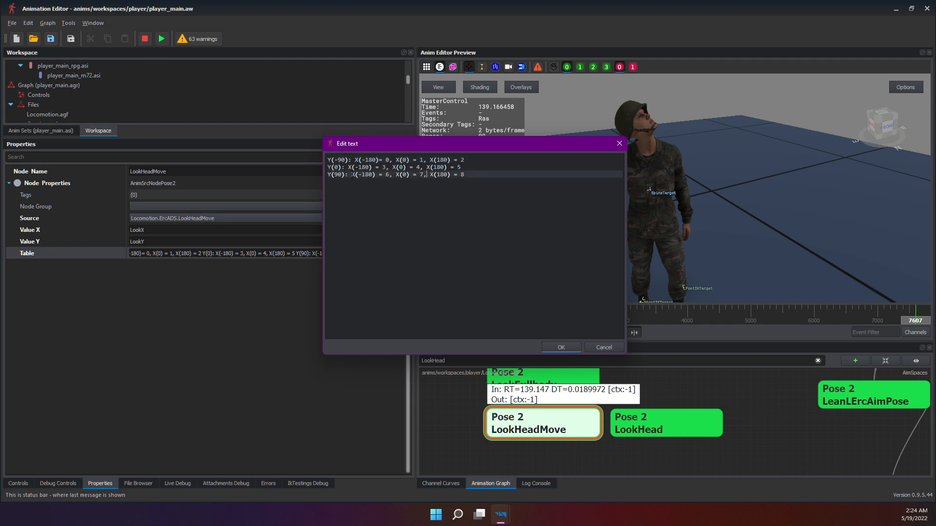
Highlight all three rows of the LookHeadMove table and close its text editor without changes.
left_click(327, 161)
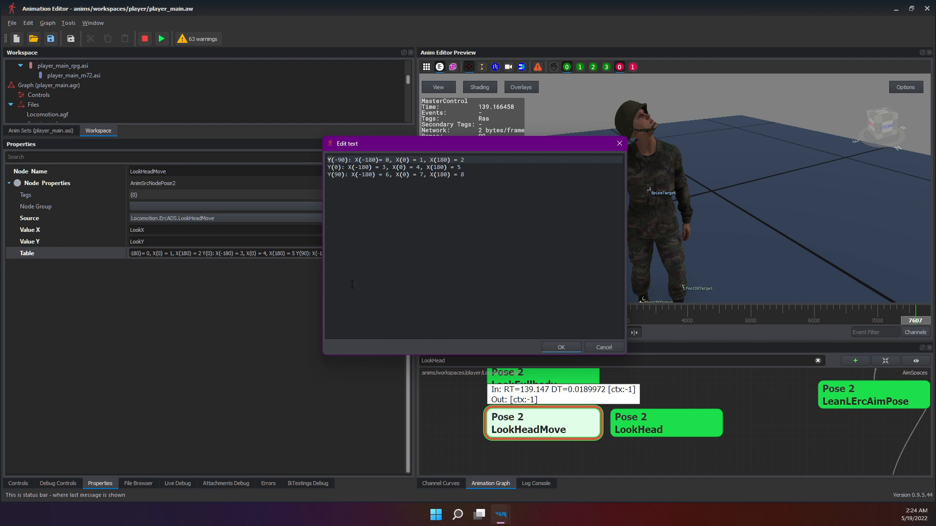
left_click_drag(352, 284, 310, 157)
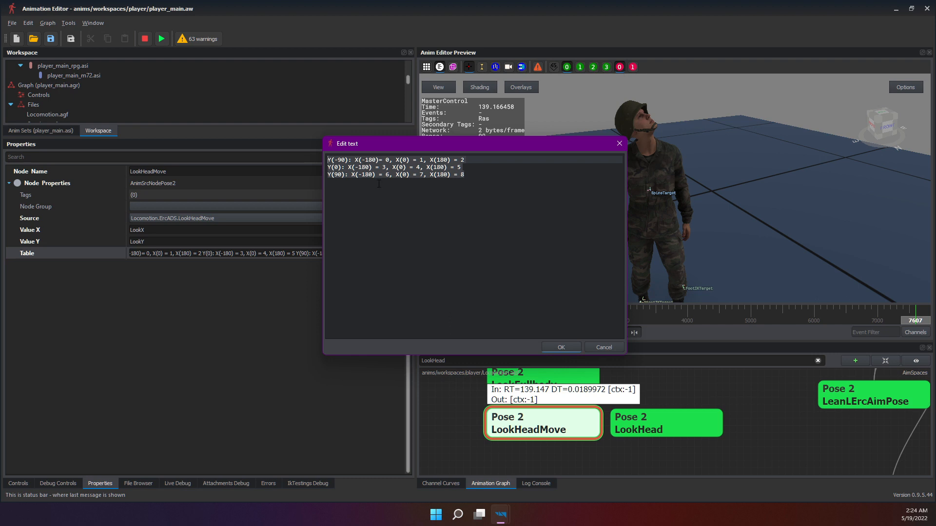
left_click(538, 214)
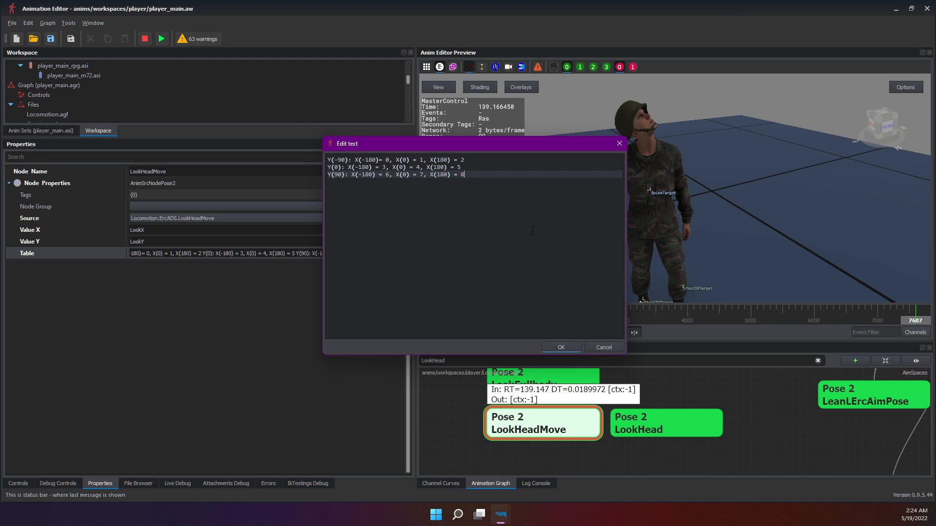
left_click(619, 143)
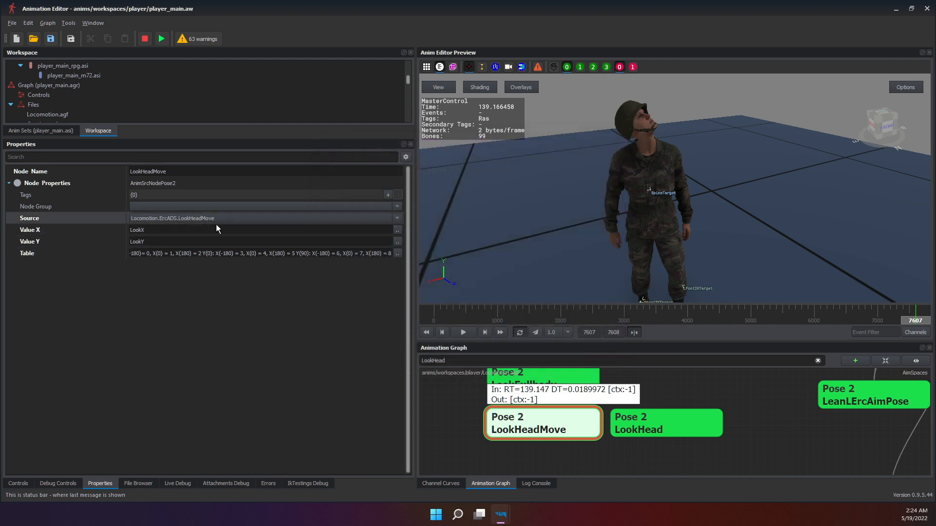
Check the LookHeadMove node's Source among the available animation sources, keeping the current selection.
left_click(701, 394)
left_click(542, 427)
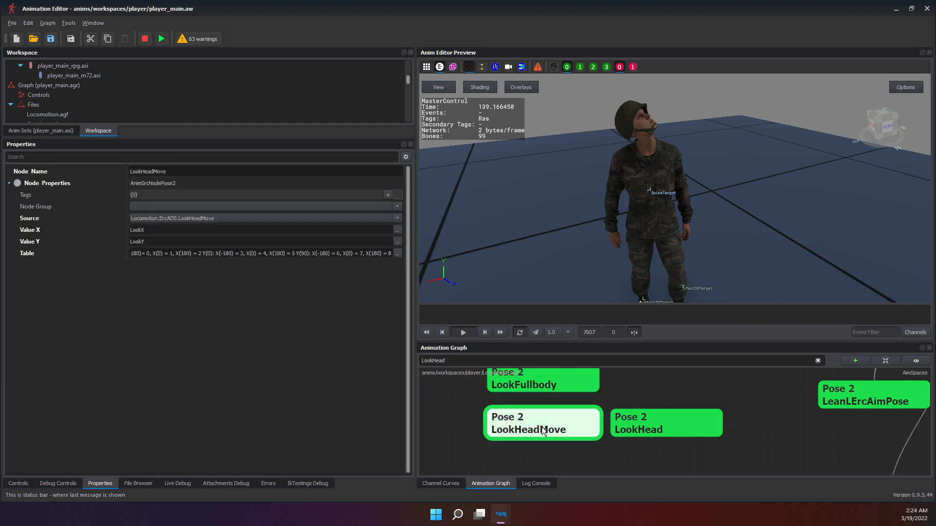
left_click(139, 218)
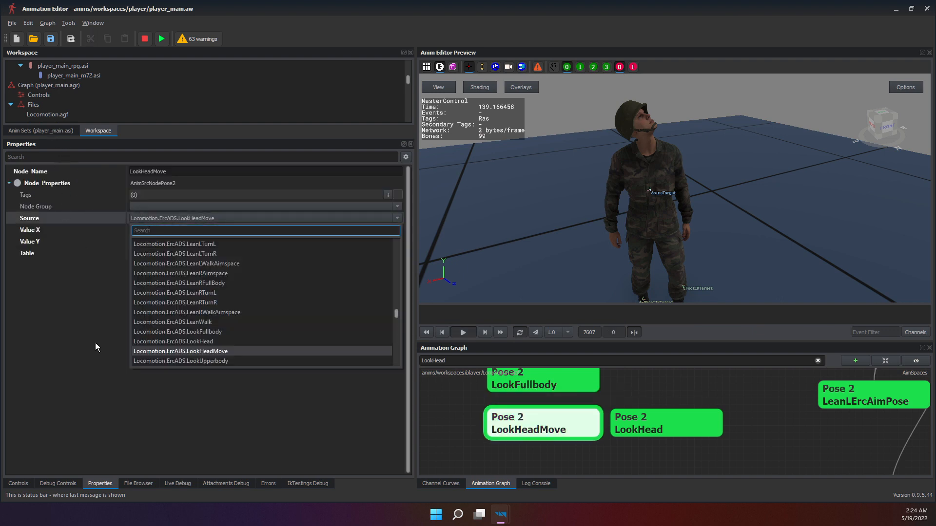
left_click(124, 132)
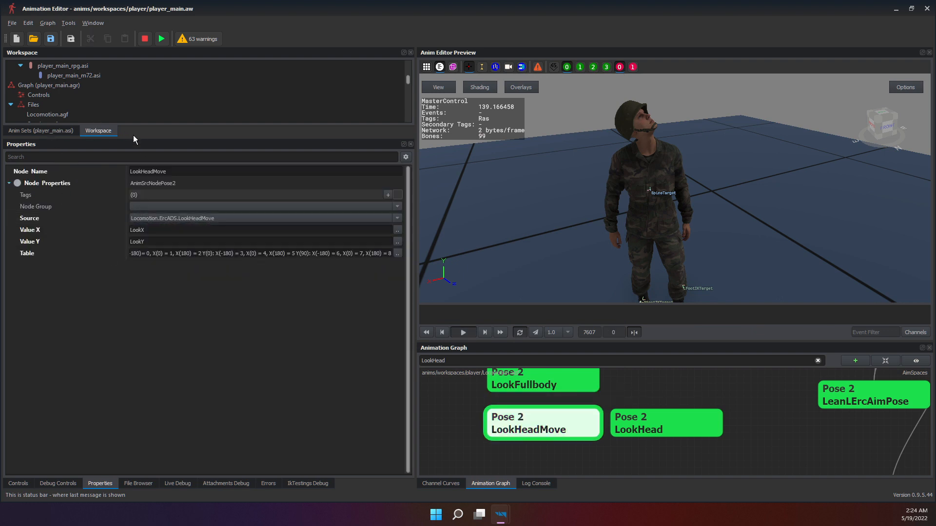
Show the animation sets in an enlarged area and filter them by "Locomotion.ErcADS".
left_click_drag(133, 135, 123, 271)
left_click(45, 260)
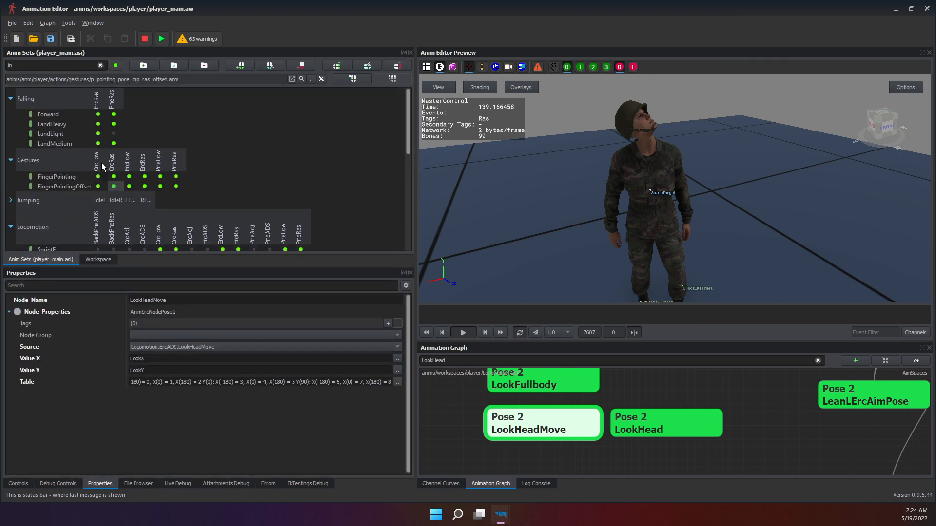
double_click(62, 65)
key("BackSpace")
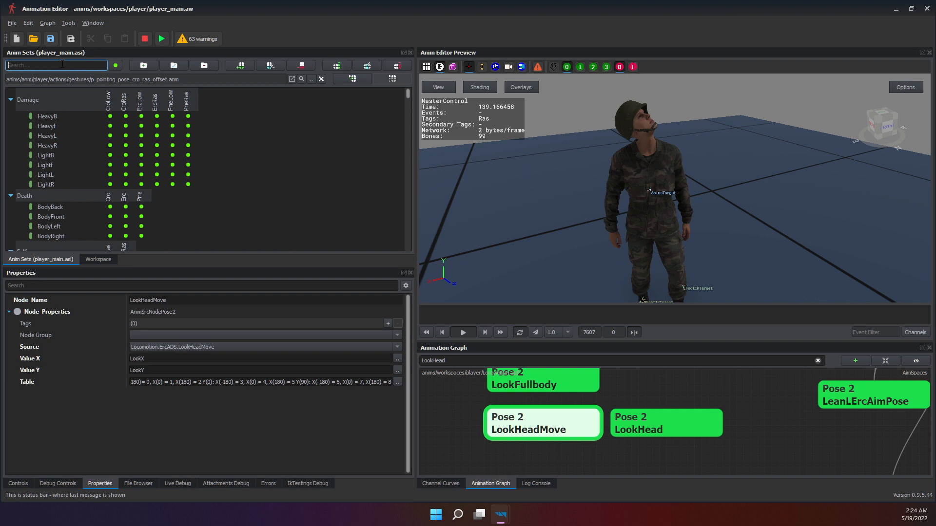
type("Locomotion")
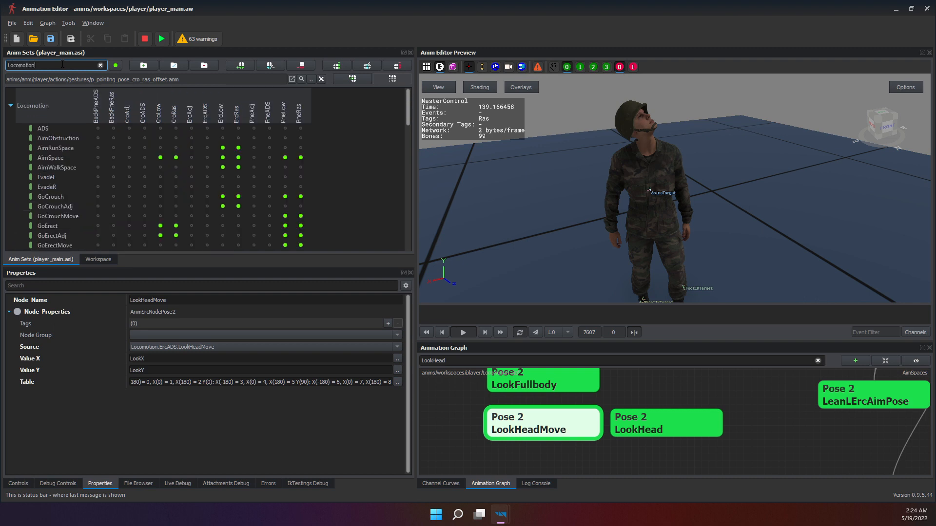
type(".E")
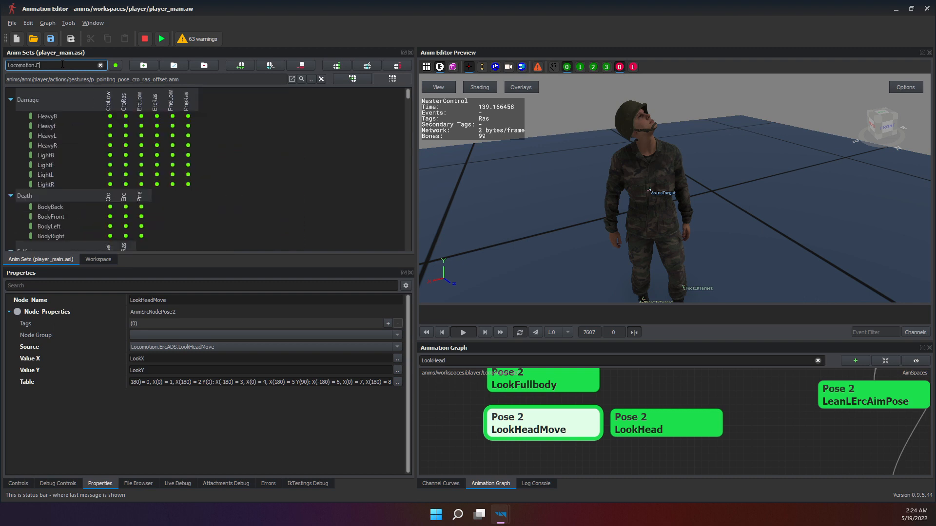
type("rcADS")
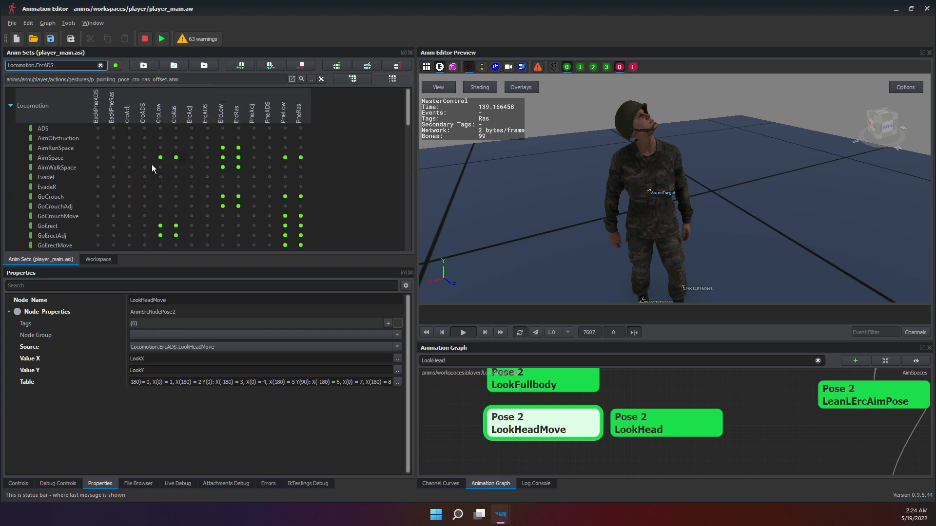
Find LookHeadMove in the Locomotion group and preview the p_headlook.anm animation assigned to its ErcADS column.
scroll(52, 161, "down", 5)
scroll(52, 161, "up", 5)
scroll(68, 166, "down", 5)
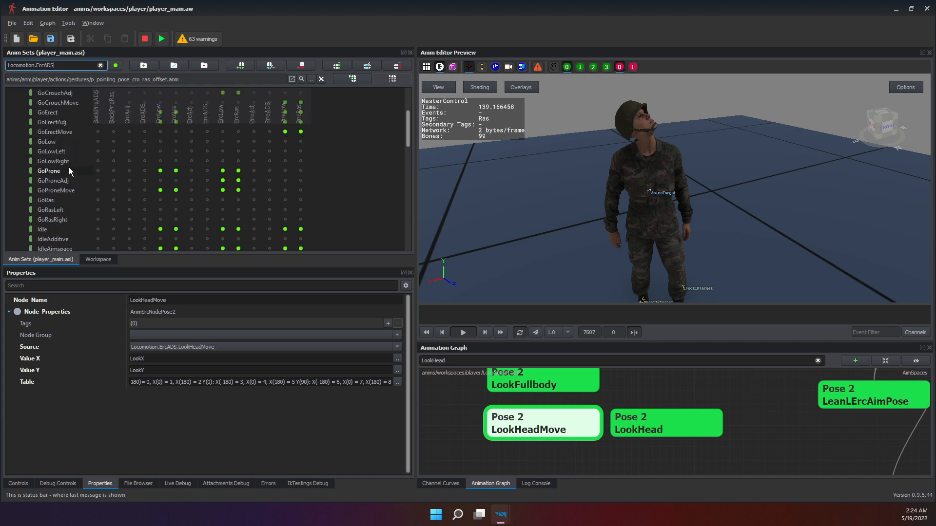
scroll(66, 221, "down", 2)
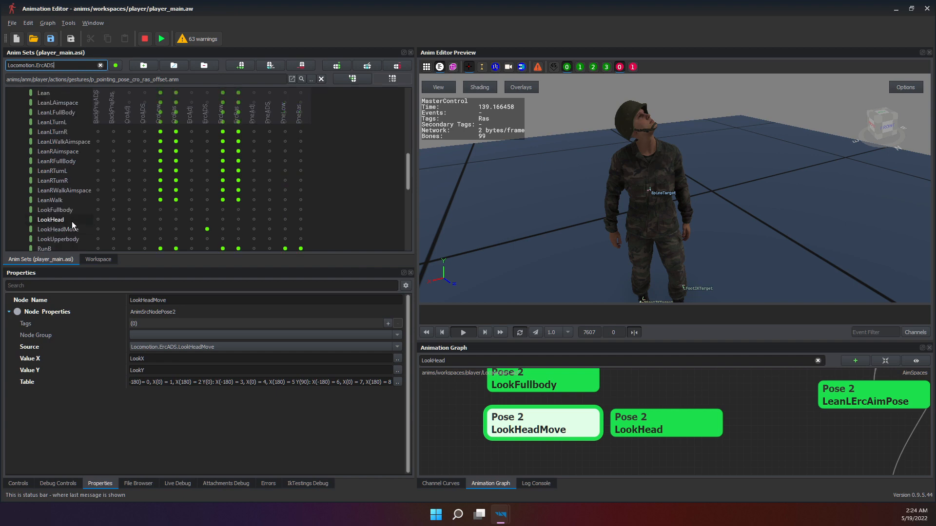
left_click(77, 231)
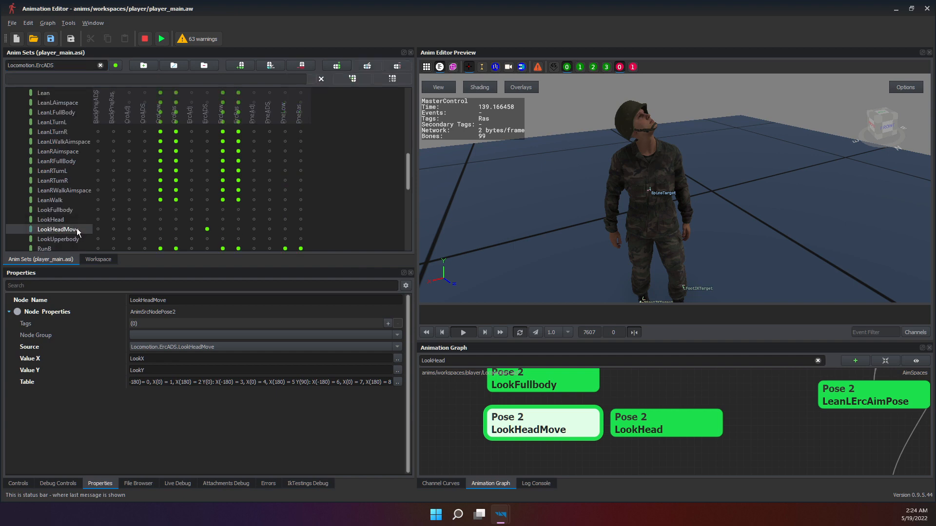
left_click(209, 229)
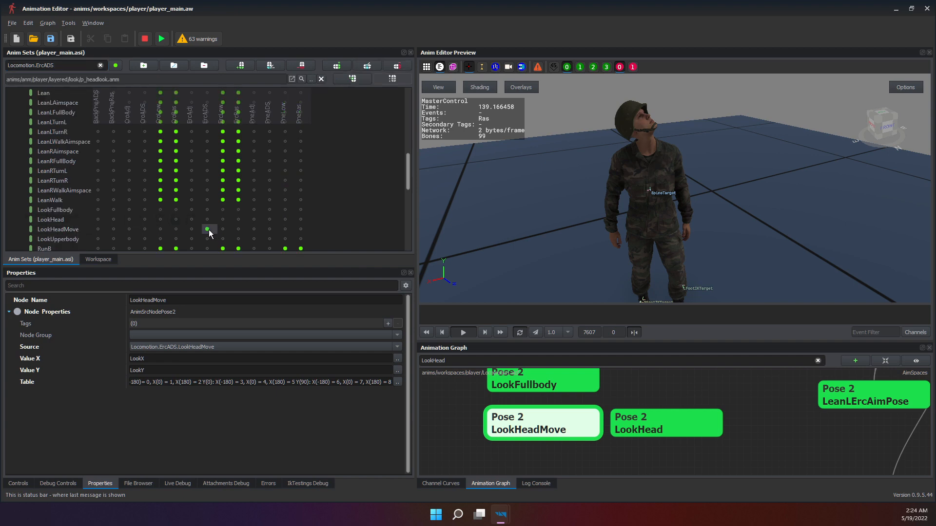
left_click(457, 267)
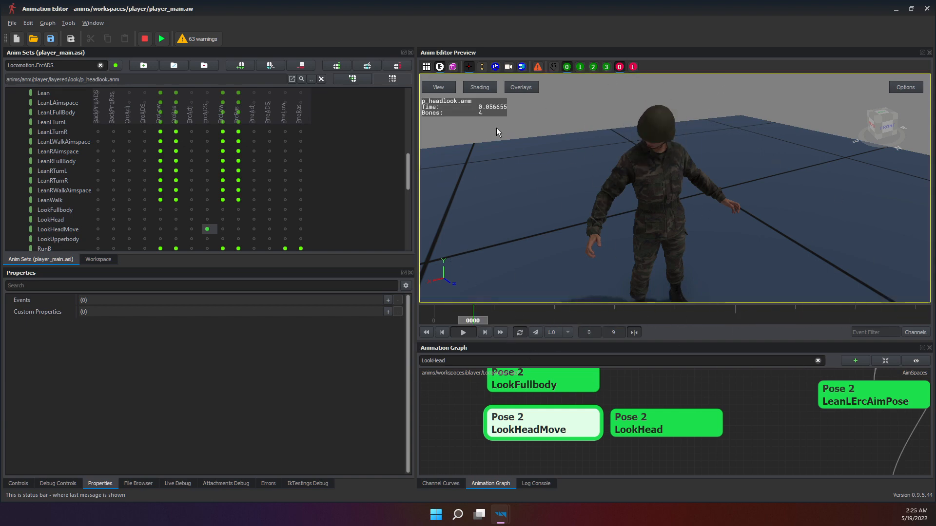
Stop the head look animation at frame 0, view the pose from the side, and reselect the LookHeadMove node.
left_click(462, 333)
left_click(443, 315)
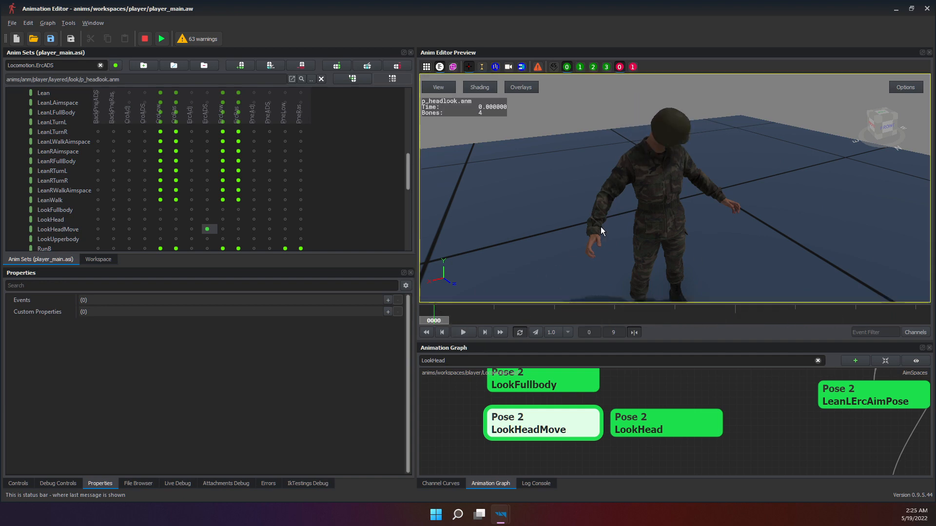
middle_click_drag(621, 188, 824, 190)
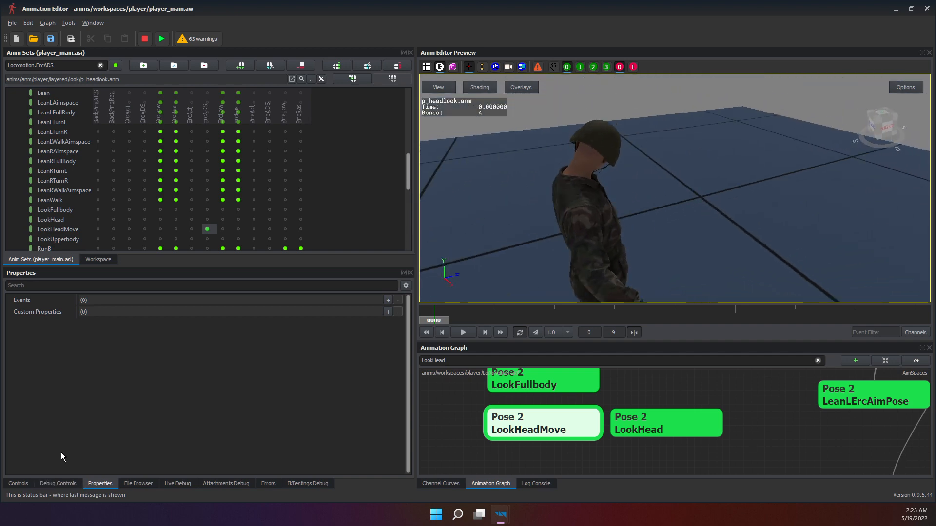
left_click(512, 433)
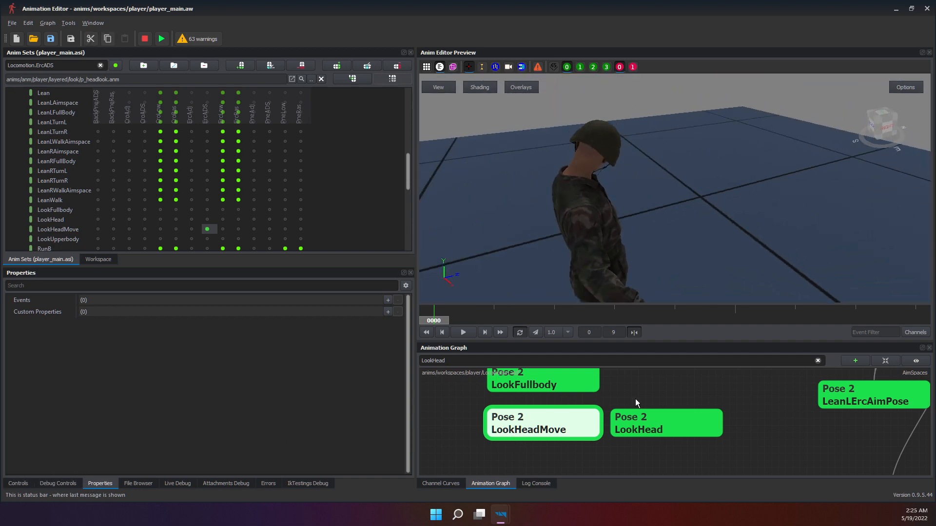
View the full Table text of the LookHeadMove node and close it without changes.
left_click(571, 431)
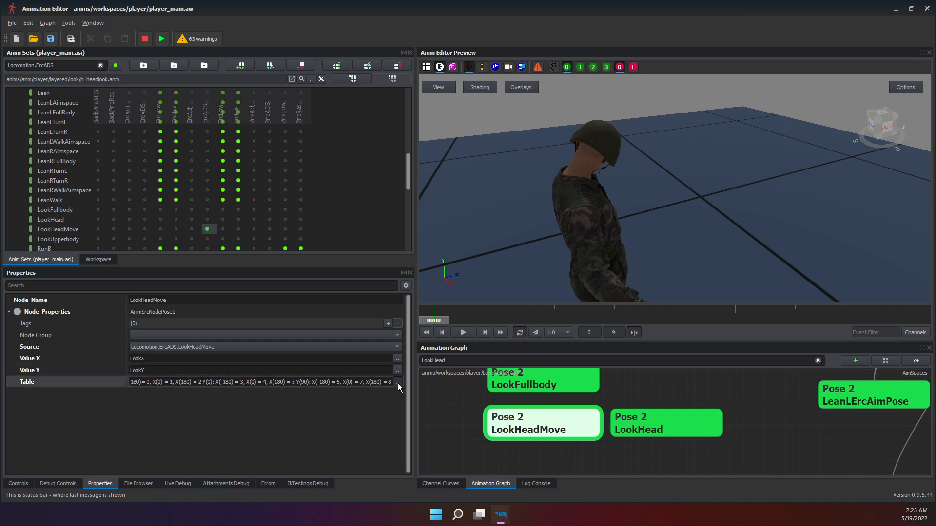
left_click(398, 383)
left_click_drag(443, 138, 242, 198)
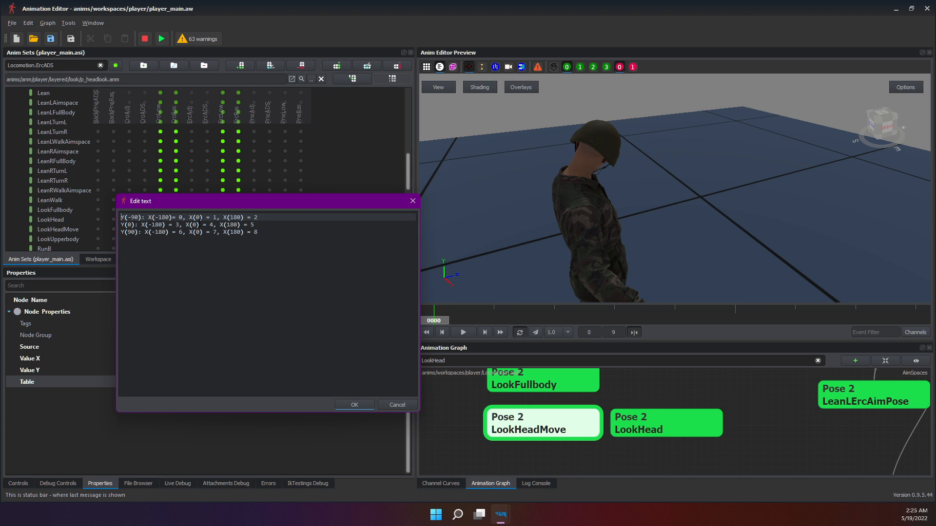
left_click(412, 201)
Examine the frame 0 head pose from the front and at an angle, comparing it with the first entries of the node's Table.
middle_click_drag(784, 217, 752, 211)
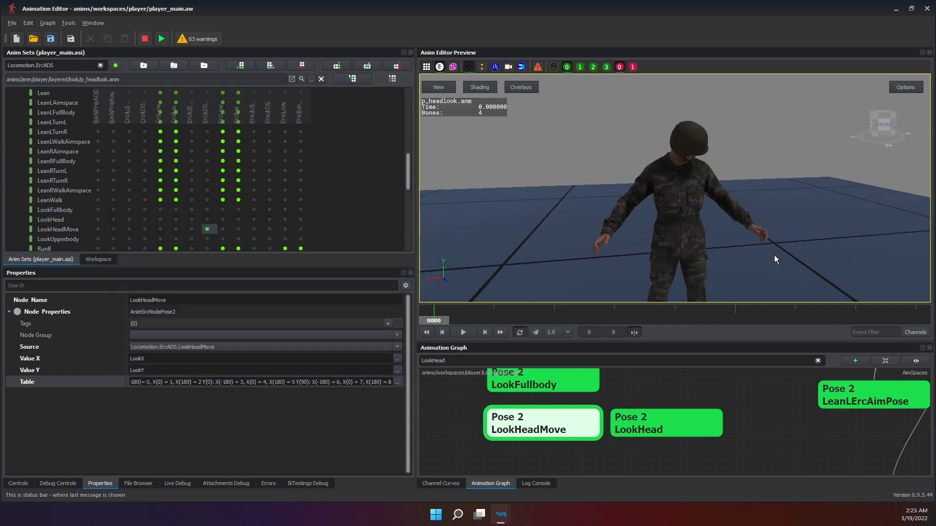
middle_click_drag(774, 256, 753, 256)
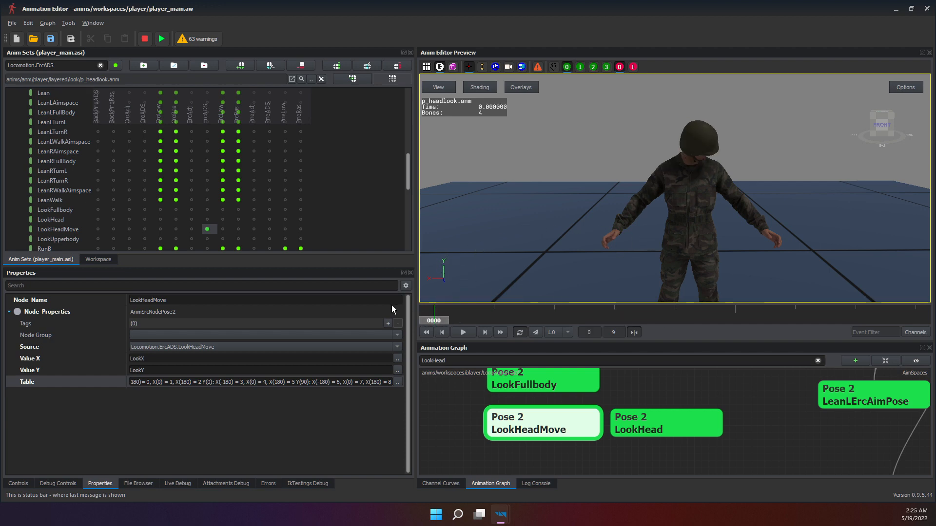
left_click_drag(554, 217, 638, 247)
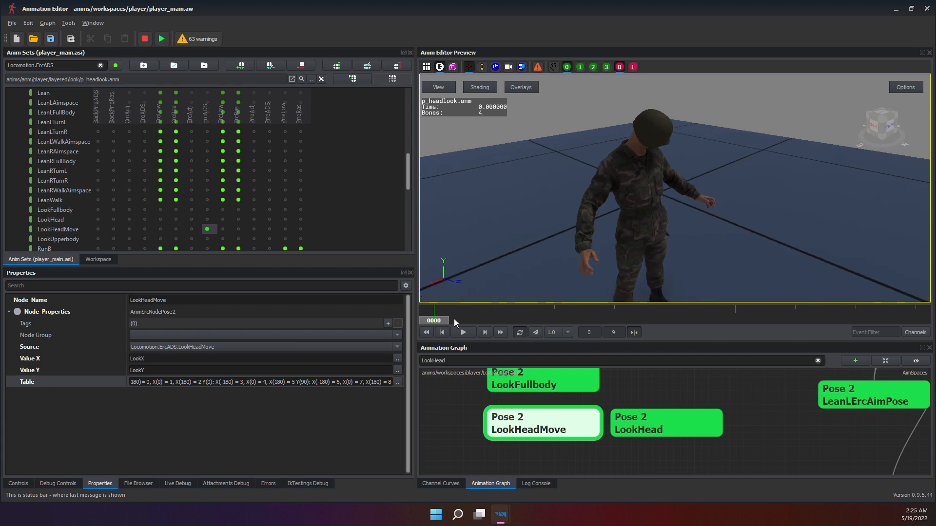
left_click_drag(650, 196, 683, 183)
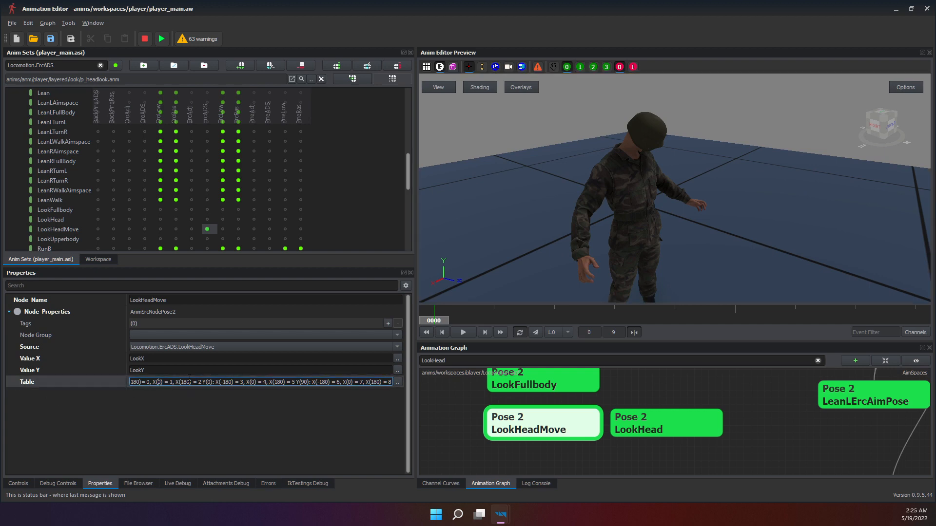
left_click_drag(187, 382, 38, 384)
left_click(197, 420)
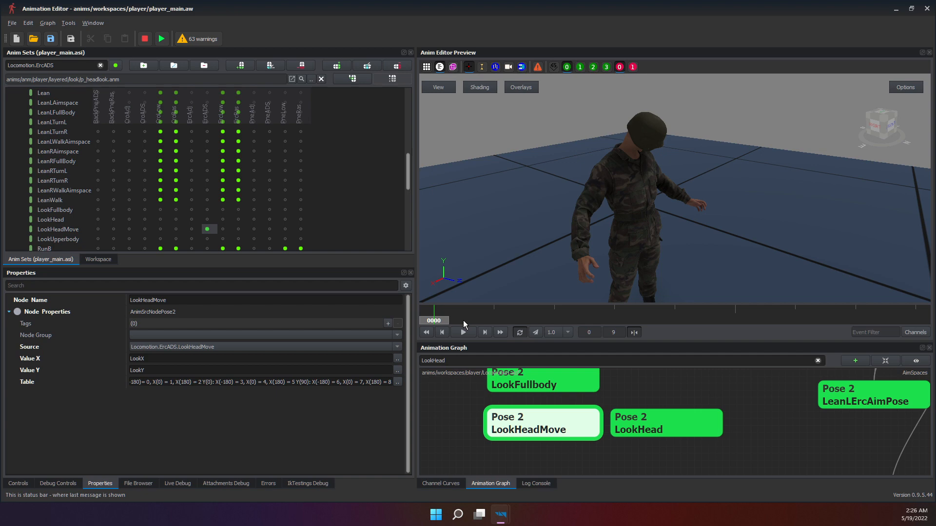
Compare the head poses at frames 1 and 2 of p_headlook.anm, and return to frame 0.
left_click(491, 320)
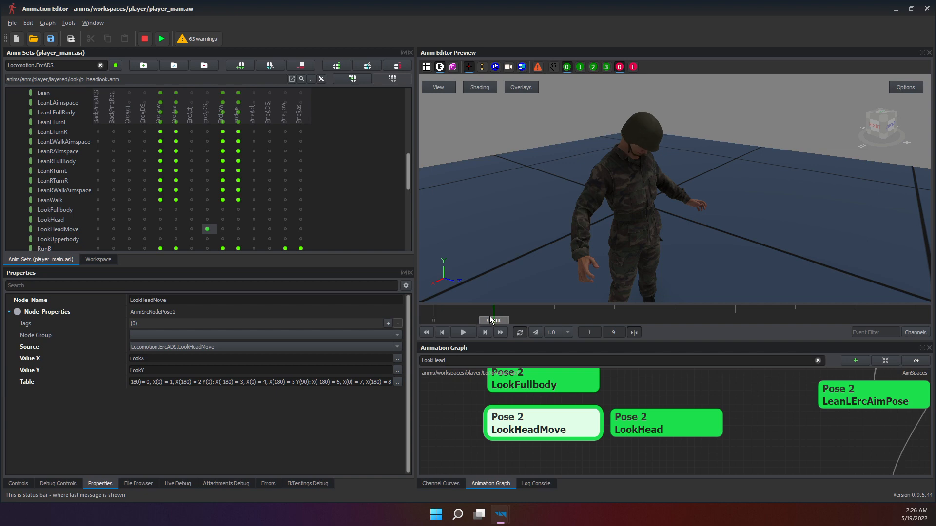
left_click_drag(668, 219, 609, 246)
left_click_drag(695, 173, 739, 207)
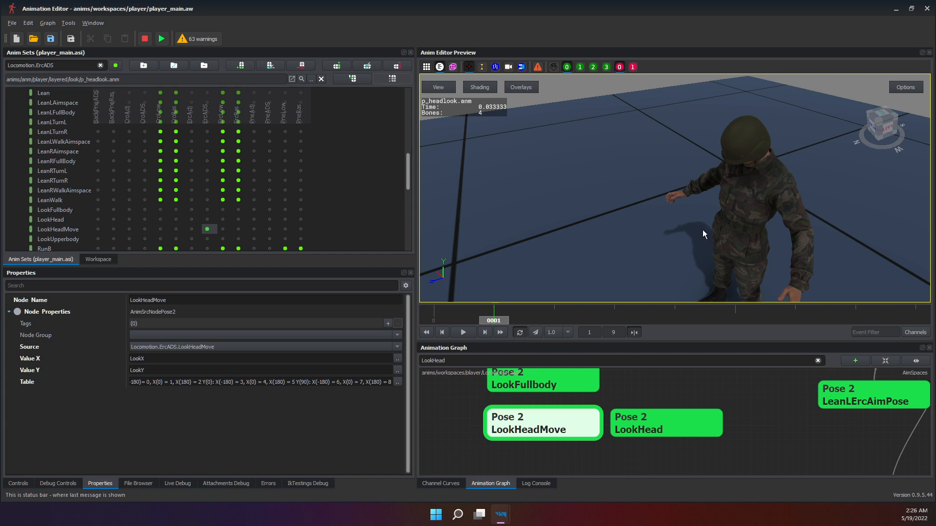
left_click_drag(702, 234, 764, 247)
left_click_drag(458, 287, 757, 245)
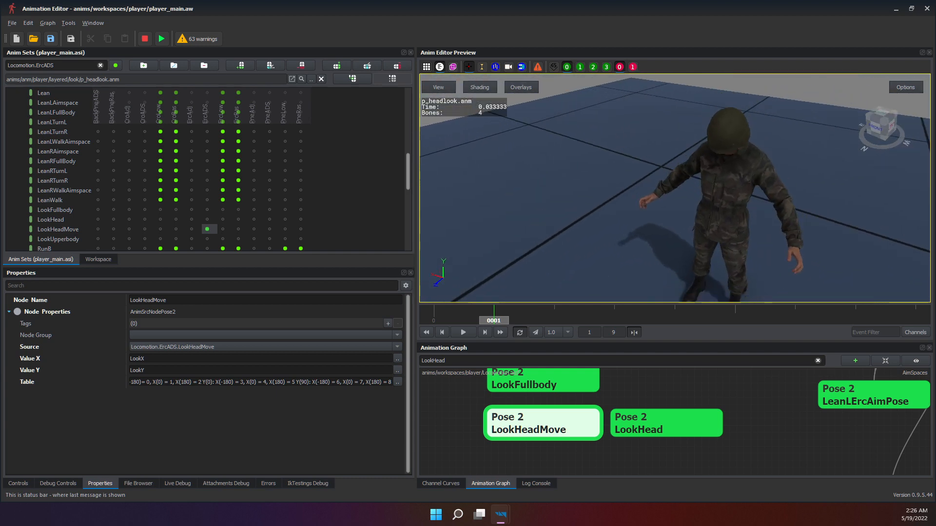
left_click_drag(504, 319, 543, 324)
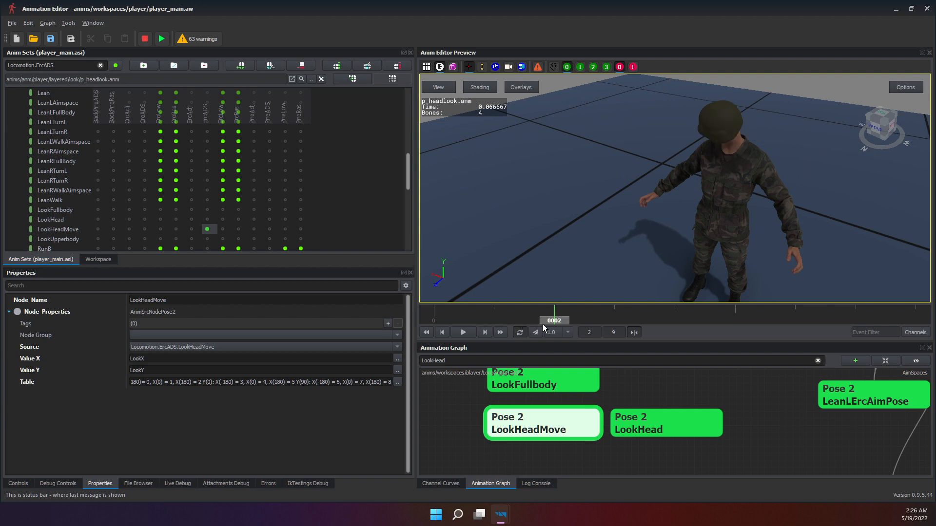
left_click(422, 331)
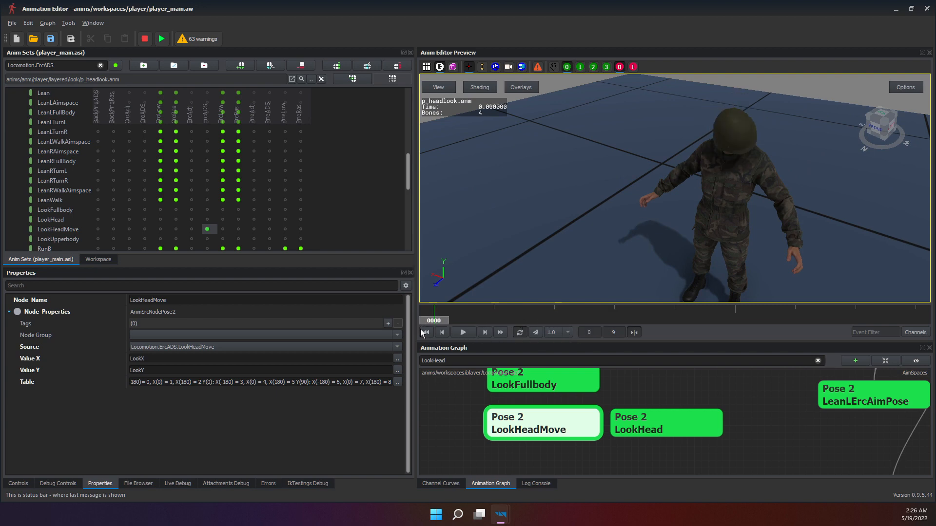
View the character from above and scrub the head look animation through frames 3, 4, 6 and 8.
left_click_drag(520, 252, 587, 253)
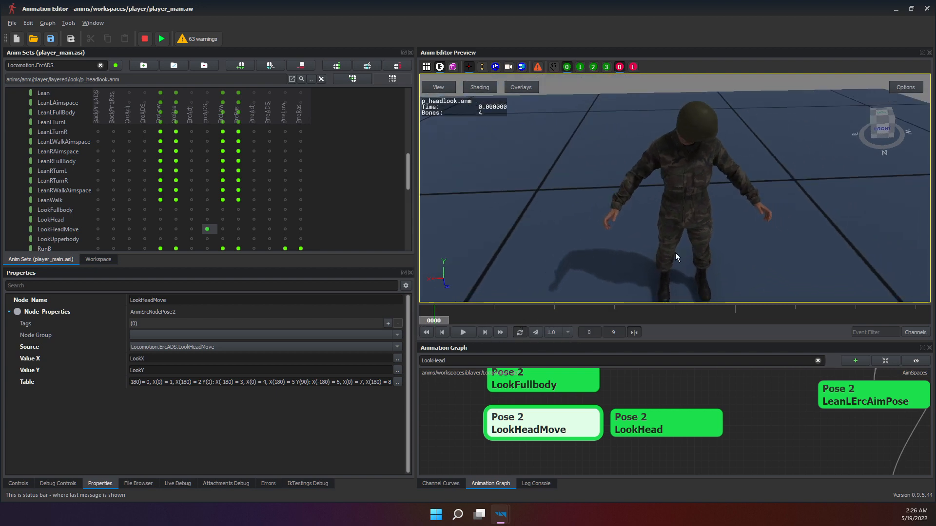
left_click_drag(674, 253, 712, 253)
left_click_drag(711, 188, 683, 205)
right_click_drag(682, 205, 575, 229)
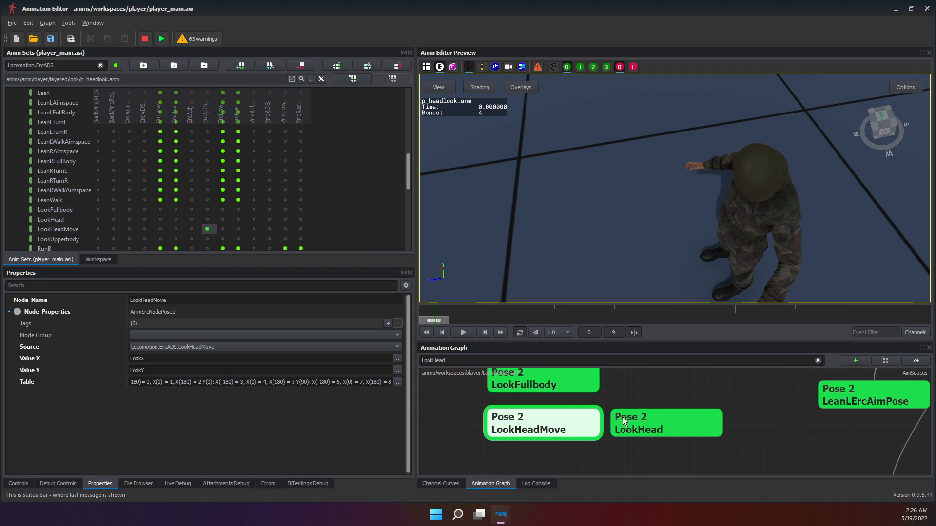
left_click(477, 311)
left_click_drag(481, 312, 617, 323)
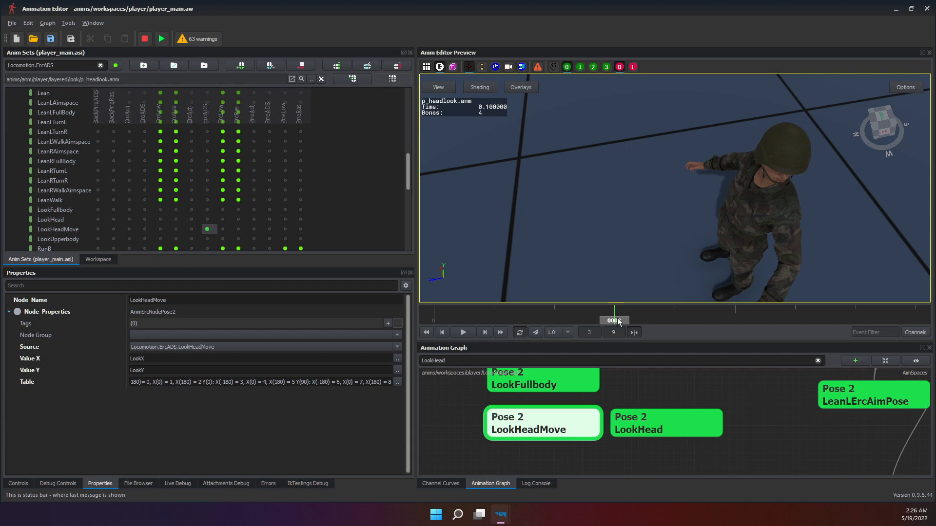
left_click_drag(618, 322, 679, 321)
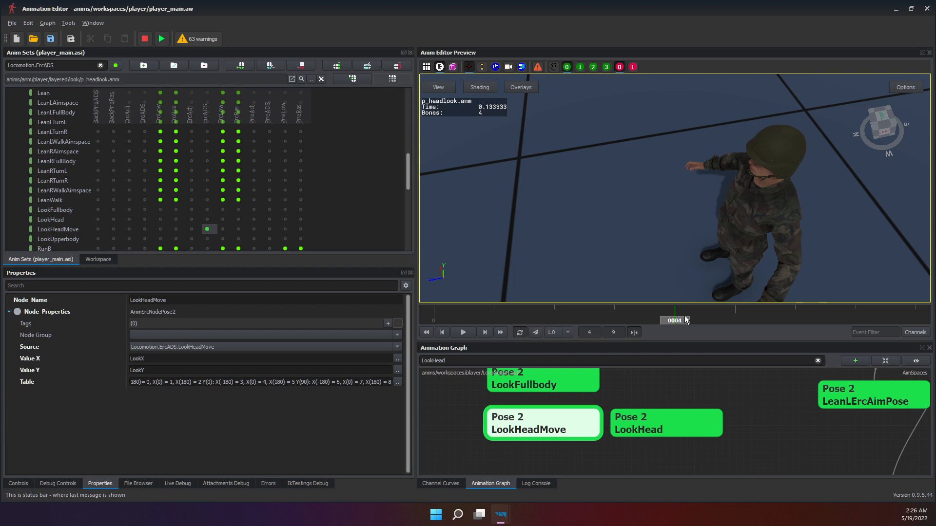
left_click_drag(683, 321, 800, 316)
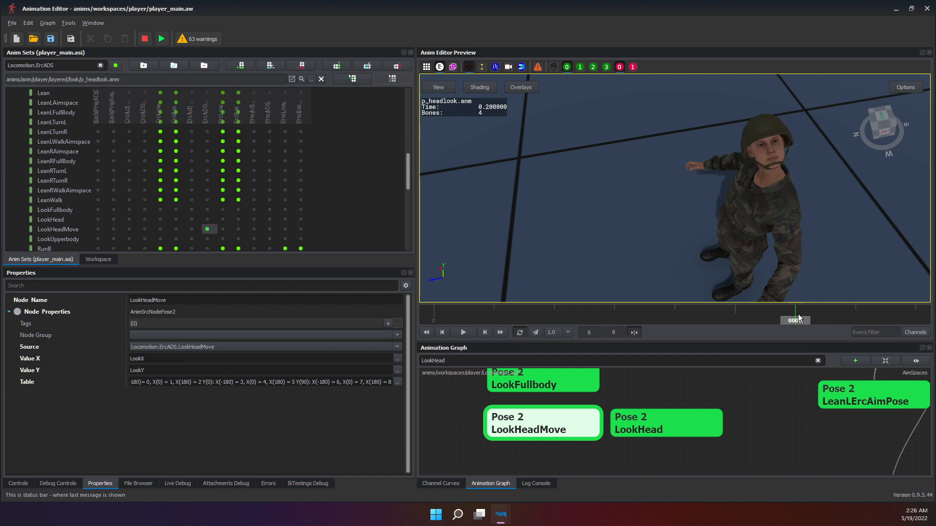
left_click_drag(800, 319, 912, 320)
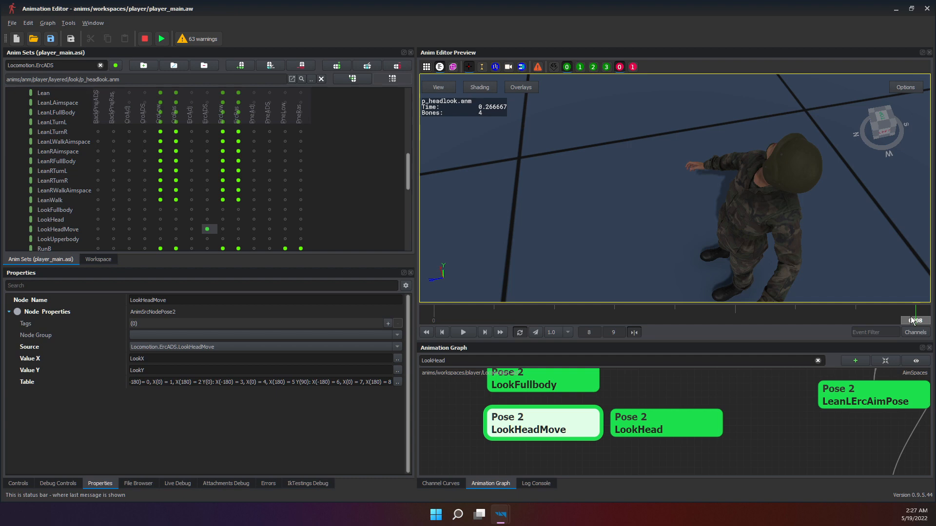
Examine the frame 8 head pose from behind and from the front with the whole character in view.
middle_click_drag(800, 205, 586, 163)
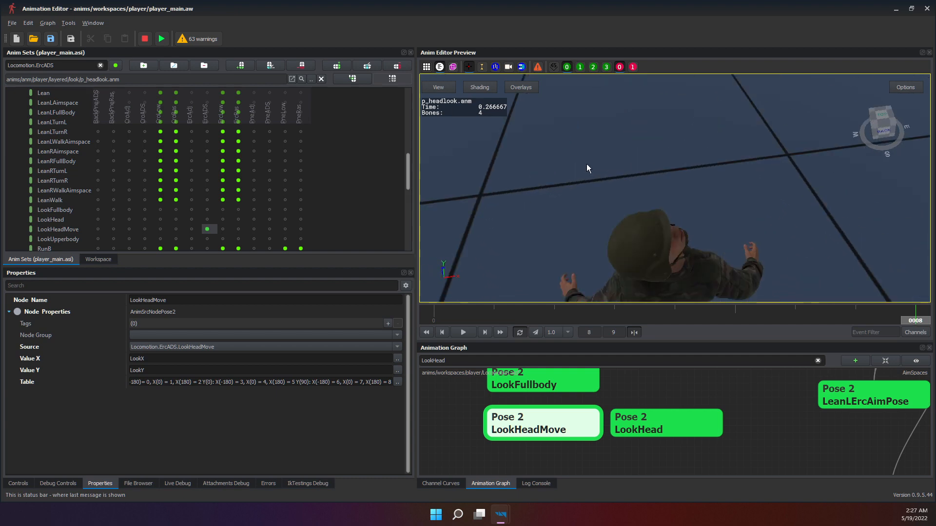
scroll(695, 239, "down", 4)
middle_click_drag(695, 238, 517, 239)
scroll(614, 232, "up", 3)
right_click_drag(585, 231, 519, 226)
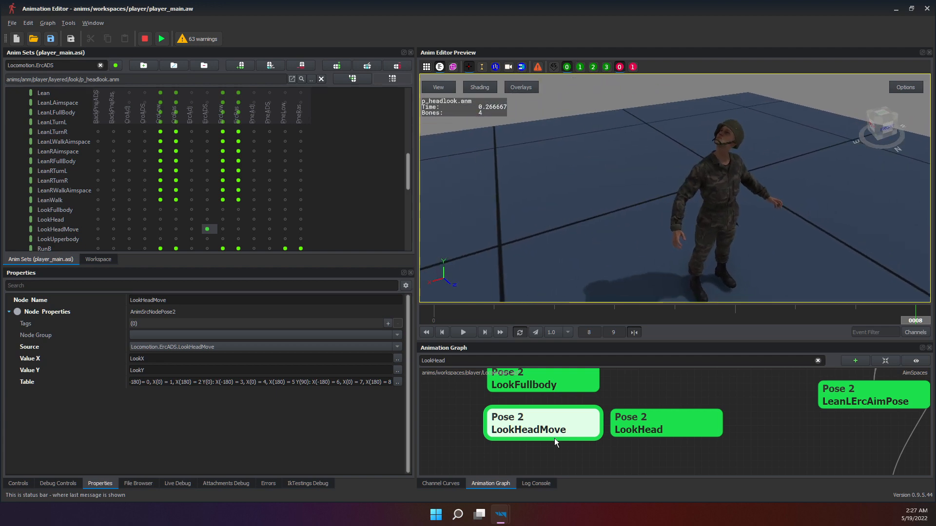
Reopen the LookHeadMove Table text, highlight the X entries of its Y(-90) row, and close it unchanged.
left_click(397, 381)
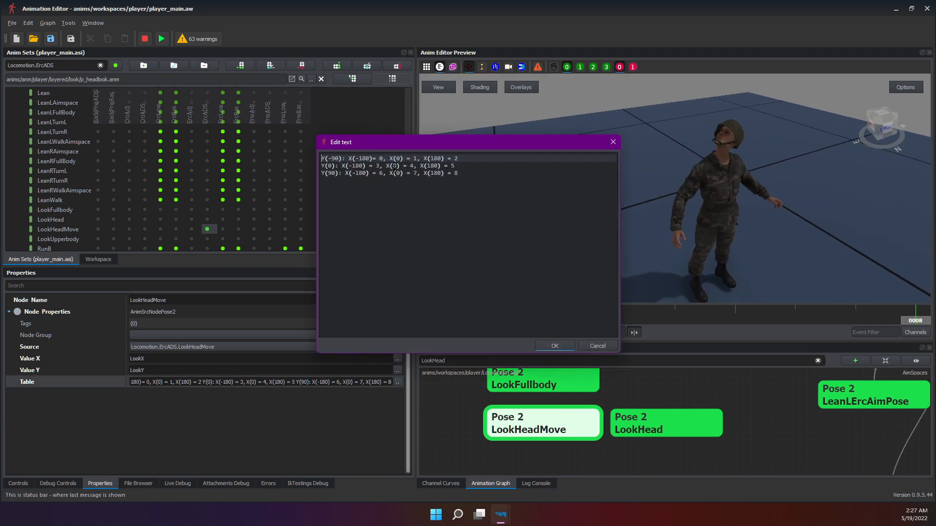
left_click_drag(344, 159, 528, 160)
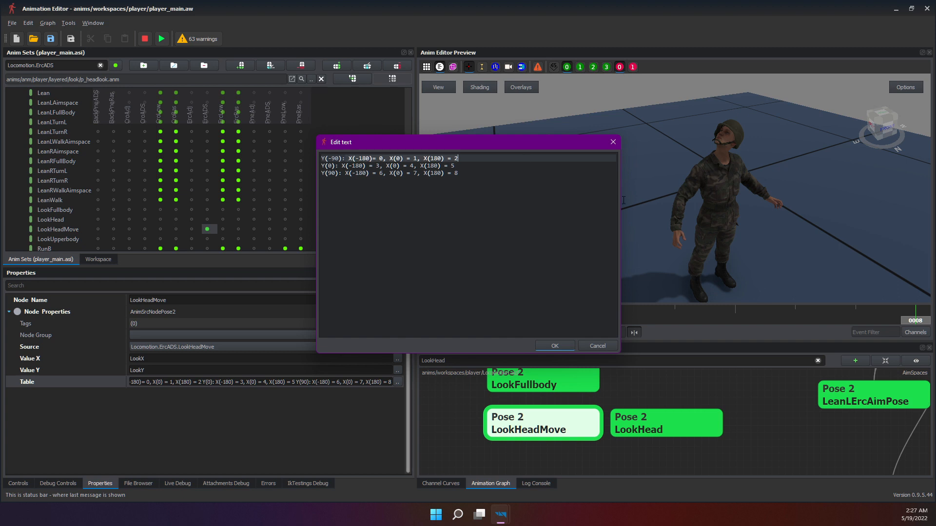
left_click(614, 142)
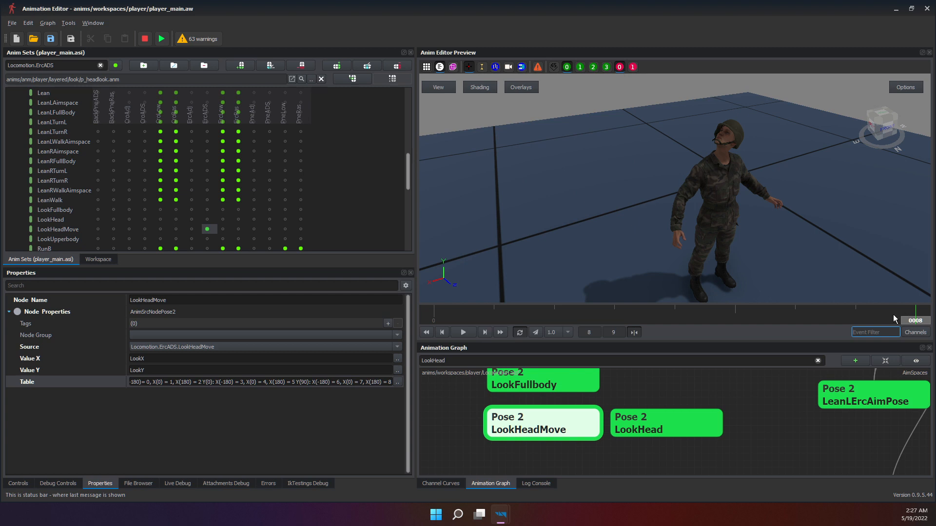
Show the head poses at frames 6, 3 and 4 for comparison.
left_click_drag(893, 315, 806, 317)
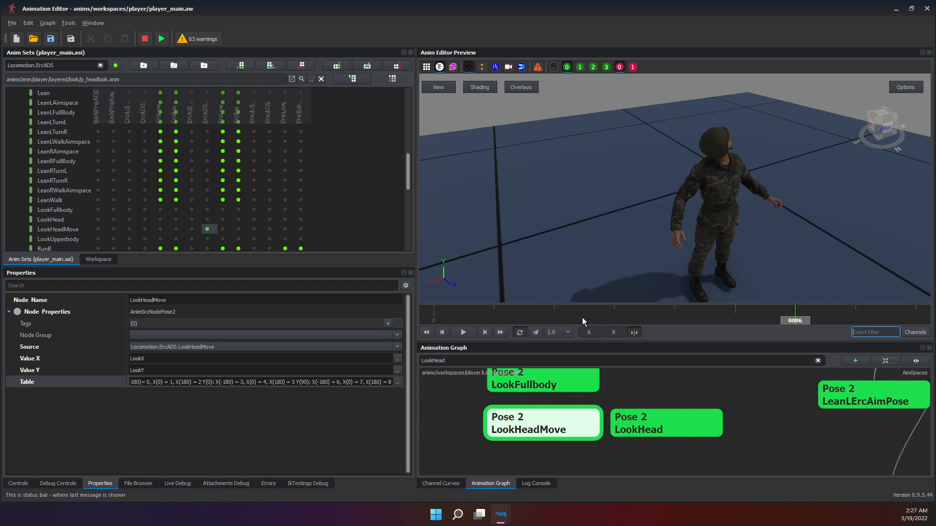
left_click_drag(575, 316, 619, 312)
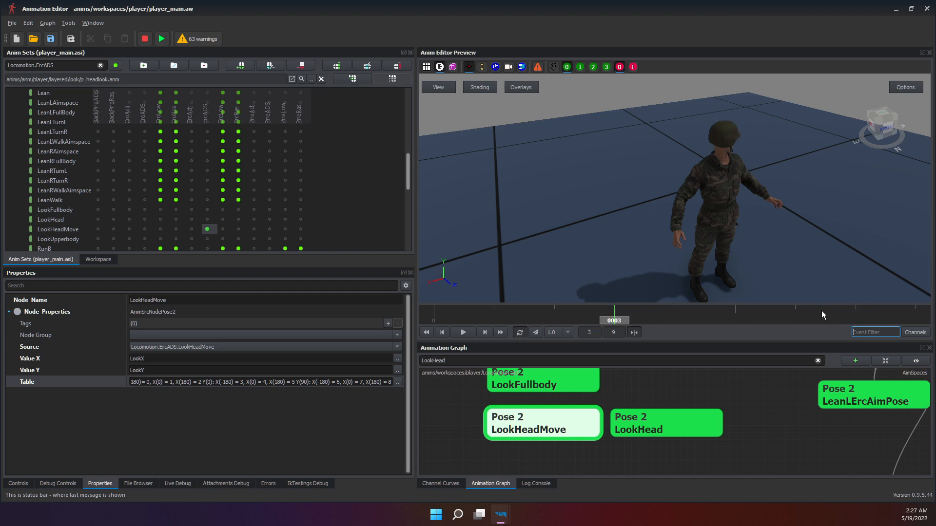
left_click_drag(615, 319, 662, 324)
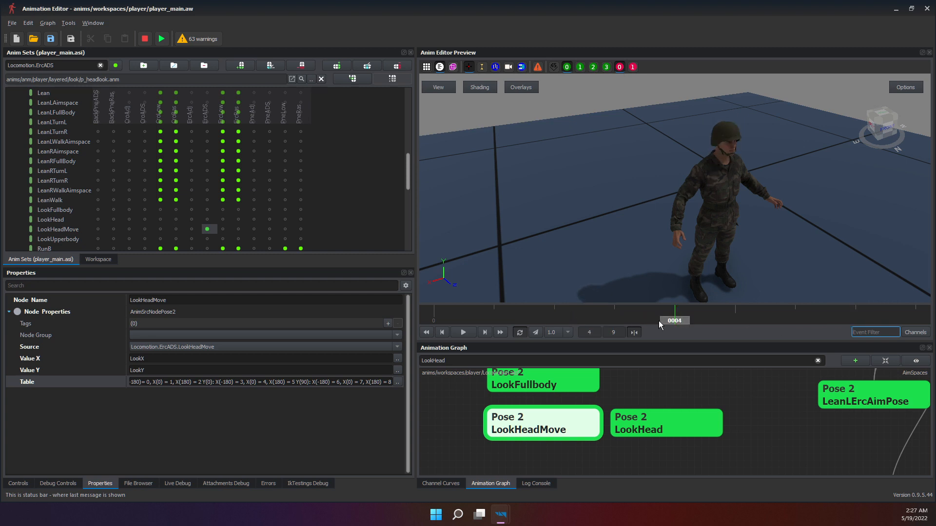
Alternate between frames 4 and 7 to compare the head poses for Y(0) and Y(90) at X(0).
left_click(855, 316)
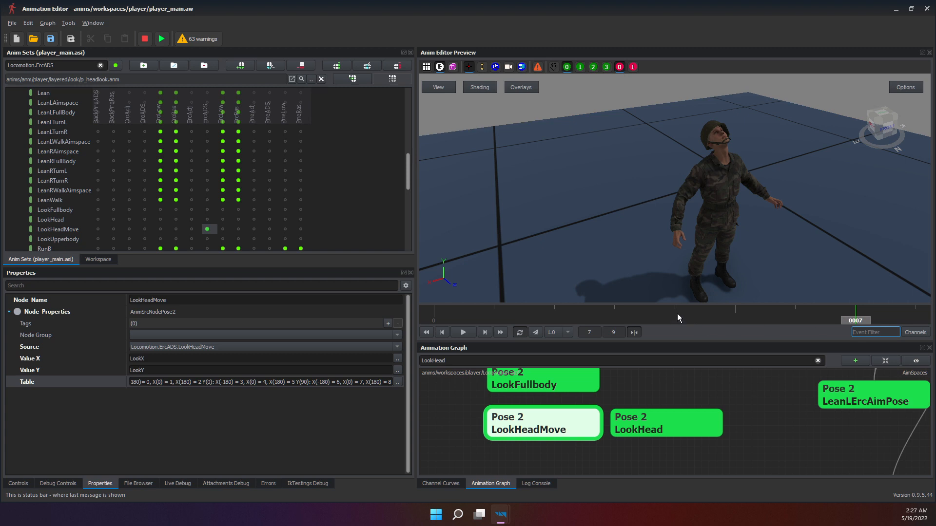
left_click(677, 317)
left_click(852, 314)
left_click(686, 313)
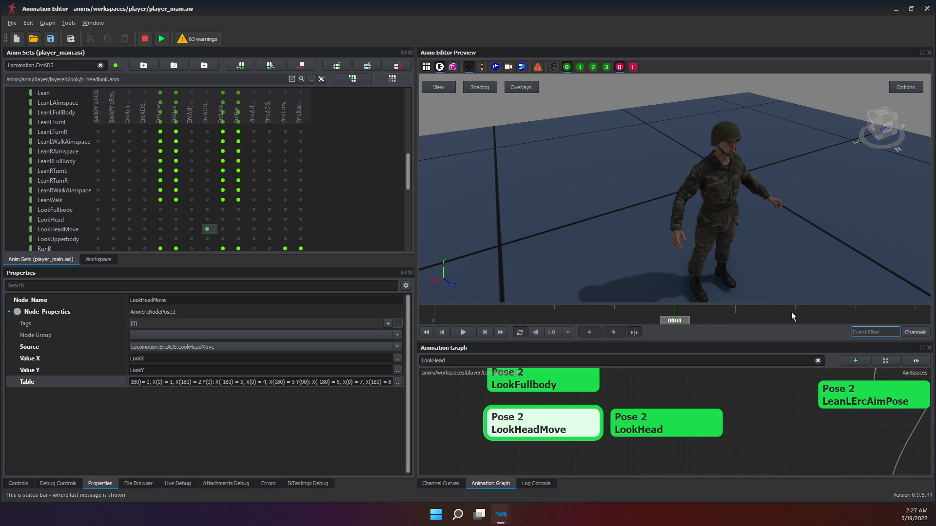
left_click(858, 318)
left_click(676, 314)
left_click(854, 317)
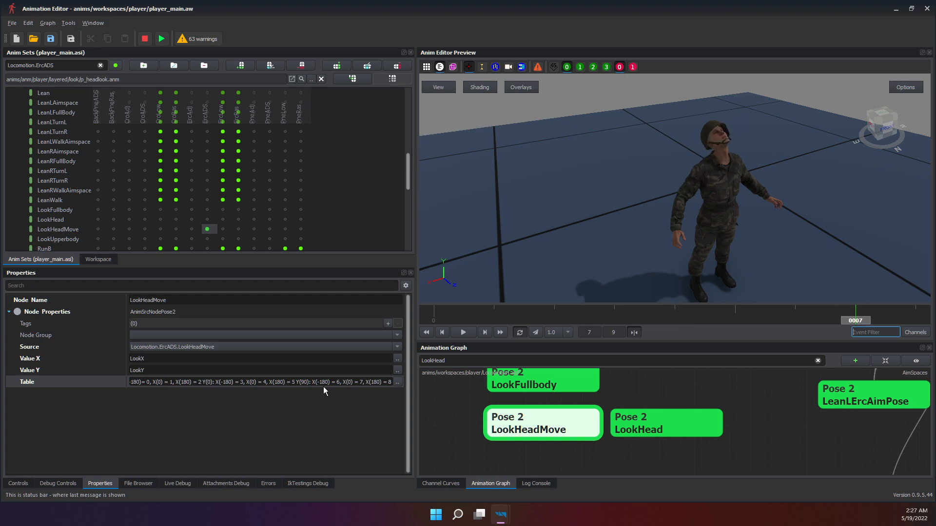
left_click_drag(782, 194, 879, 272)
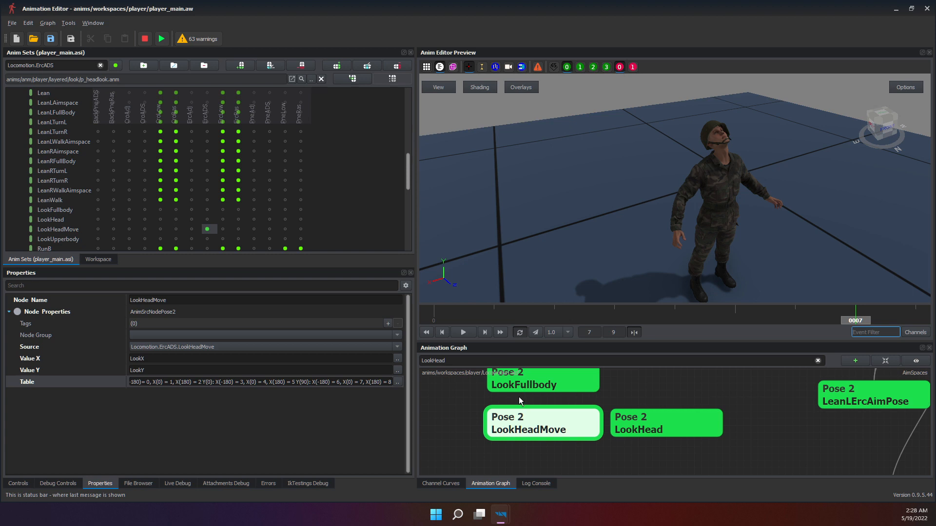
Preview in-between head poses past frames 7 and 3 without frame snapping, and restore snapping at frame 3.
left_click(523, 422)
left_click(522, 334)
left_click_drag(868, 317, 900, 317)
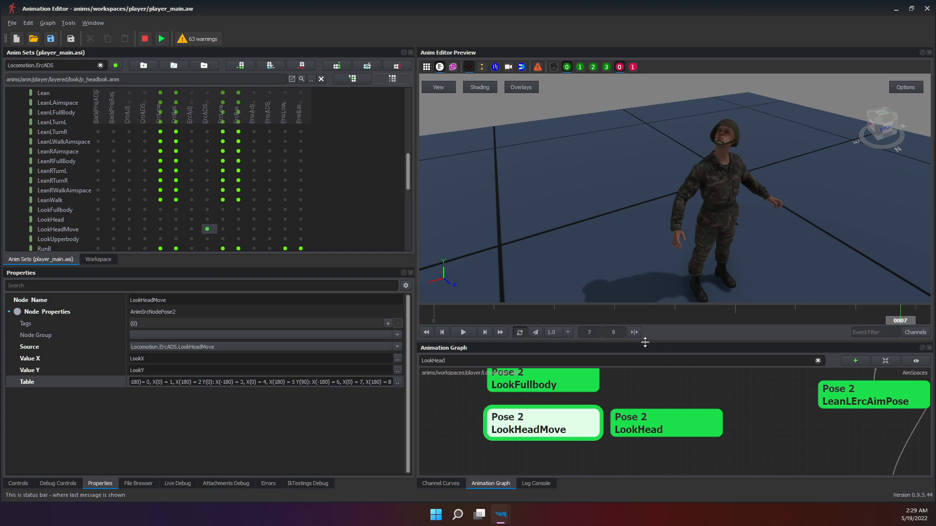
left_click(634, 333)
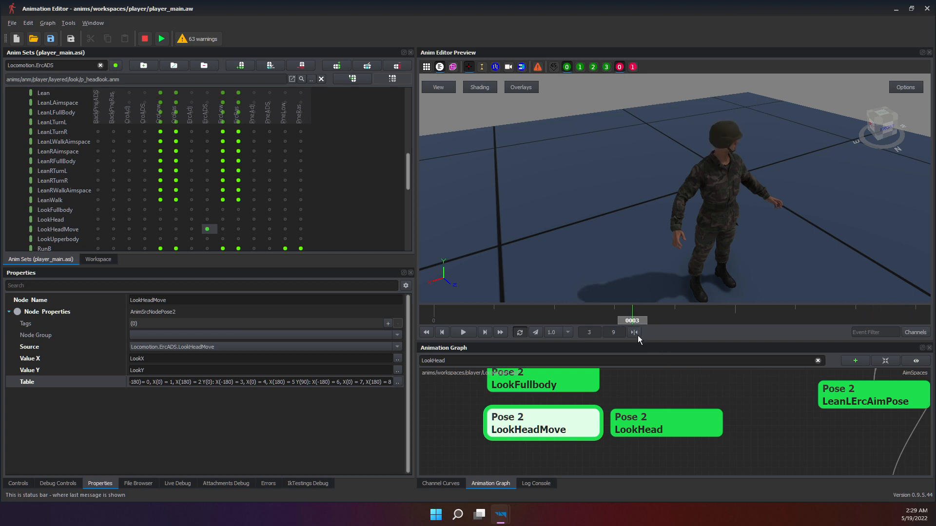
left_click(638, 336)
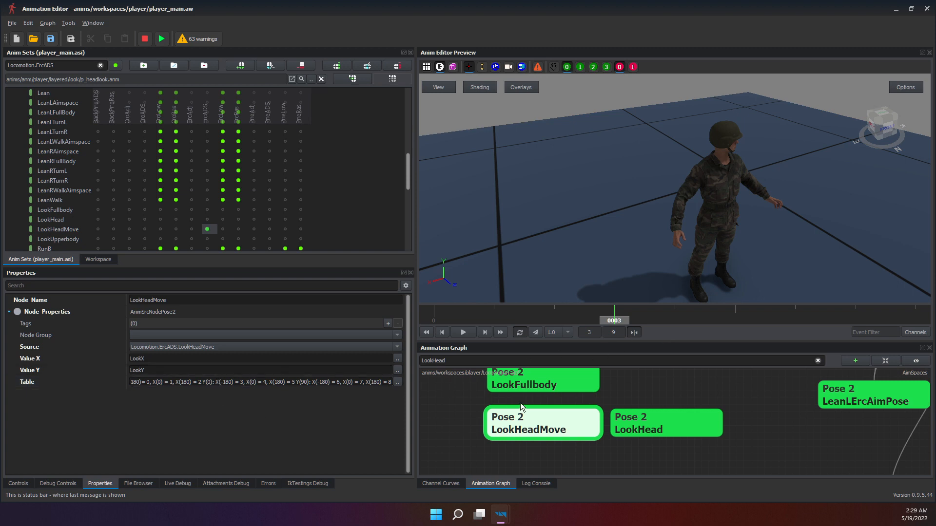
Show more of the graph around LookHeadMove and step the head look animation from frame 3 to frame 5.
scroll(521, 404, "down", 3)
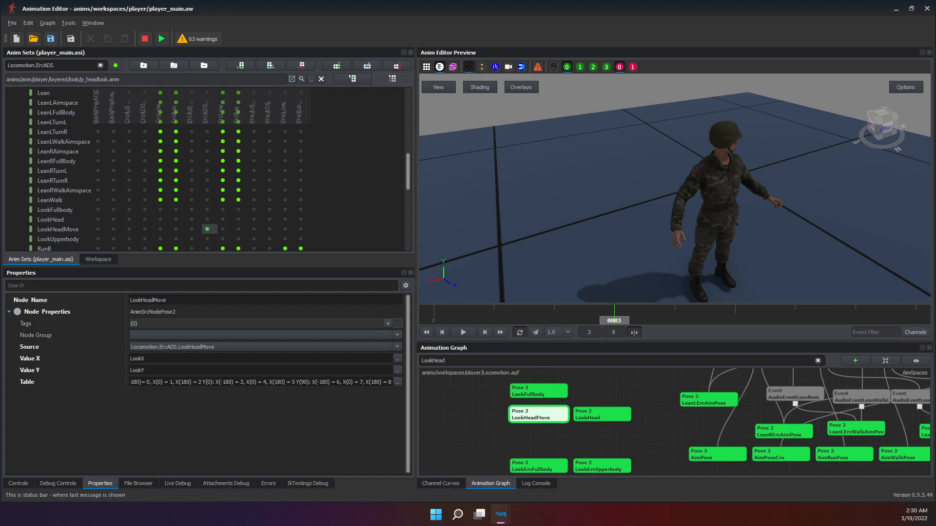
left_click(719, 410)
key("Right")
key("Right")
key("Left")
key("Right")
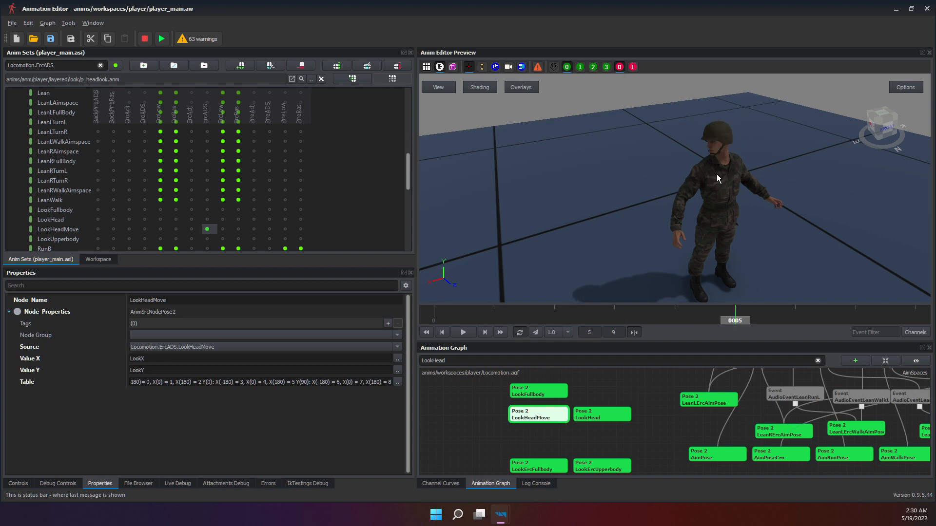
Compare the head poses at frames 3 and 4 of the head look animation.
key("Left")
key("Left")
mouse_move(619, 320)
left_mouse_down()
mouse_move(466, 319)
mouse_move(674, 320)
left_mouse_up()
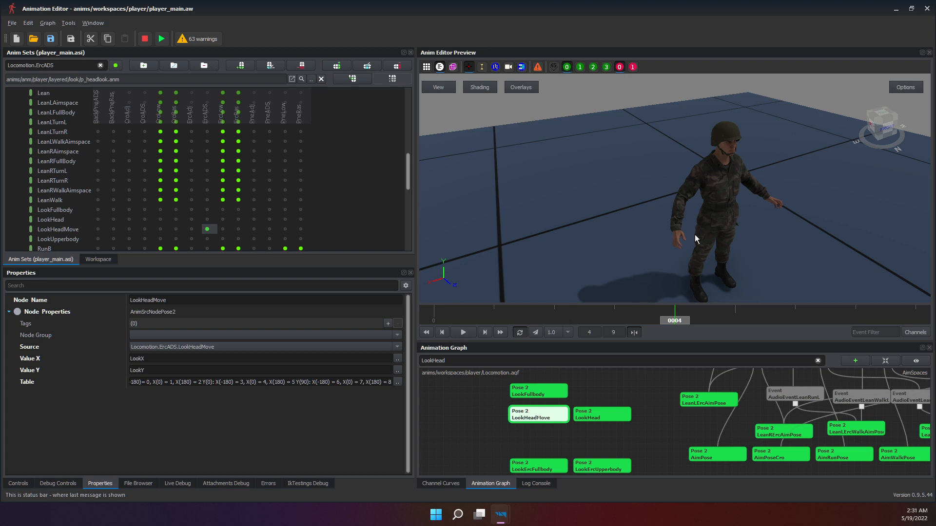
left_click(702, 255)
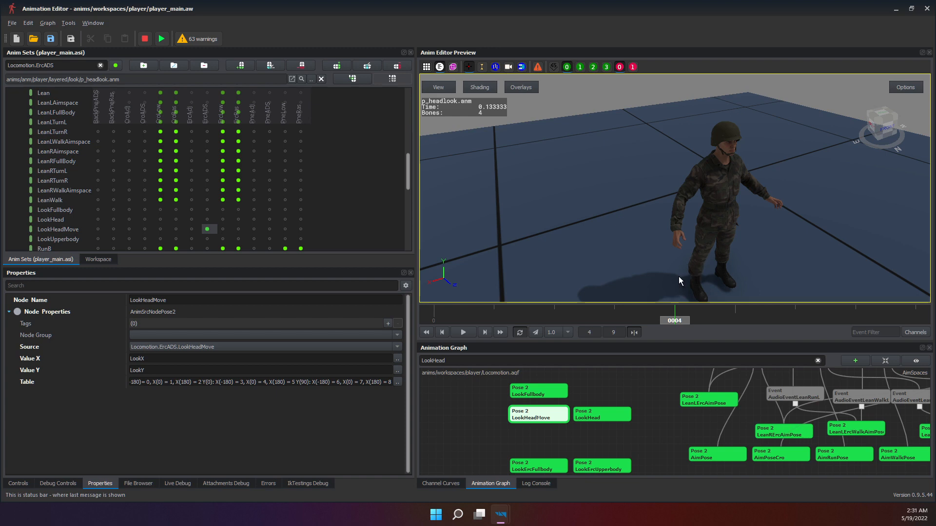
left_click(618, 316)
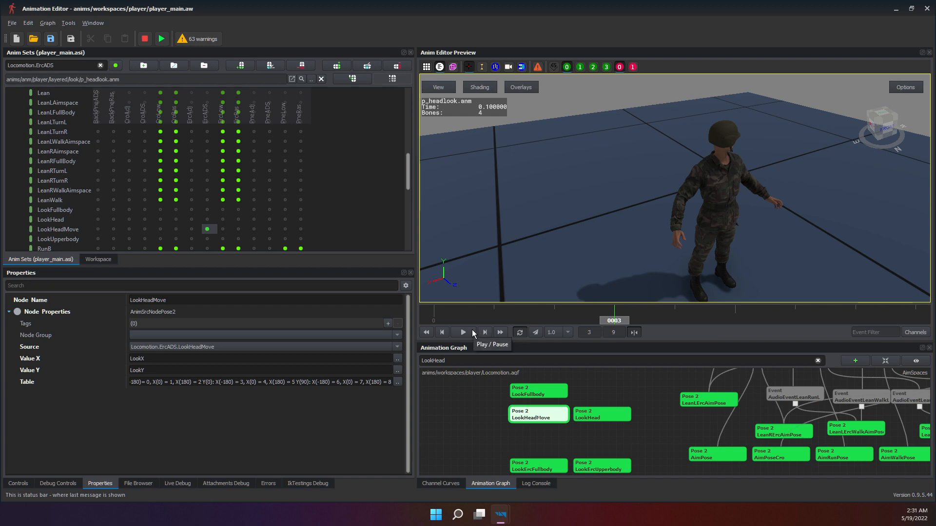
Inspect the properties and Table entries of the LookFullbody Pose 2 node, and leave no node selected.
left_click(503, 428)
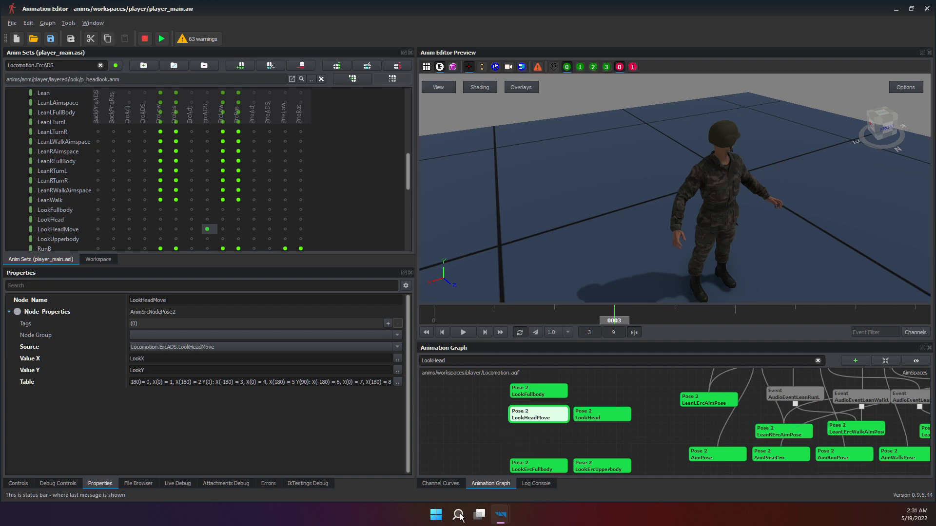
left_click(518, 395)
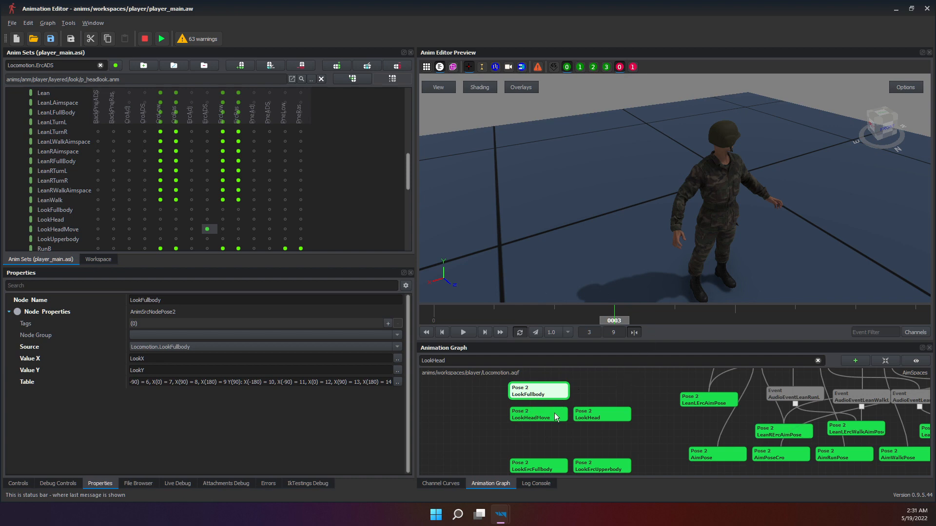
scroll(548, 408, "up", 3)
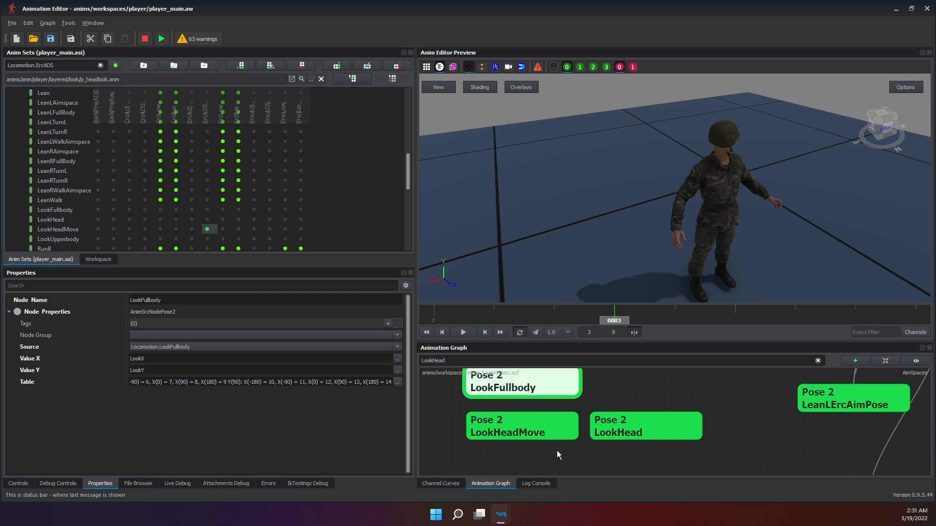
scroll(621, 437, "down", 3)
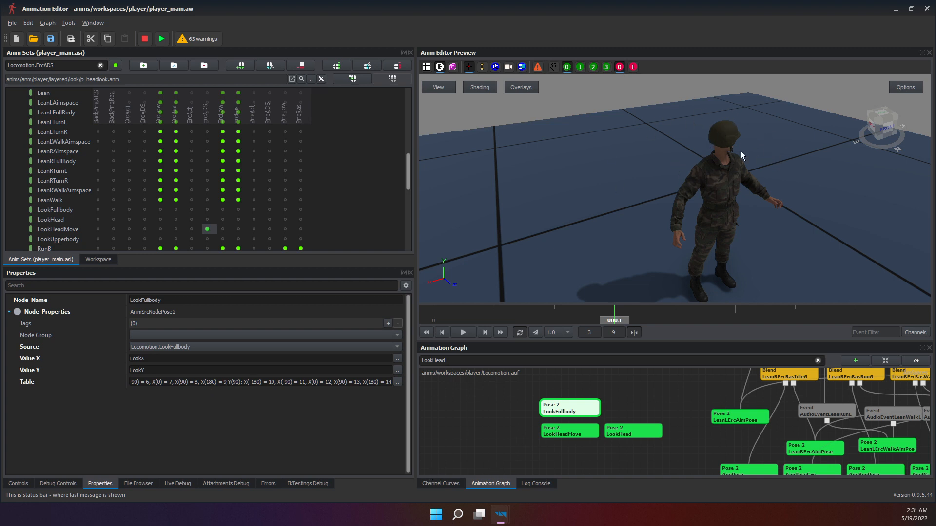
left_click(766, 203)
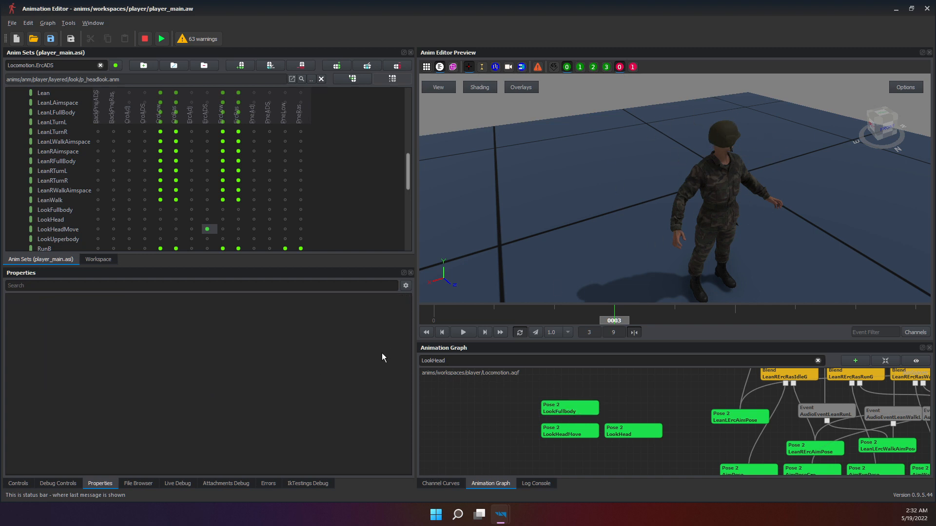
Search the animation graph for the node Pose 1 and bring it into close view.
left_click(459, 362)
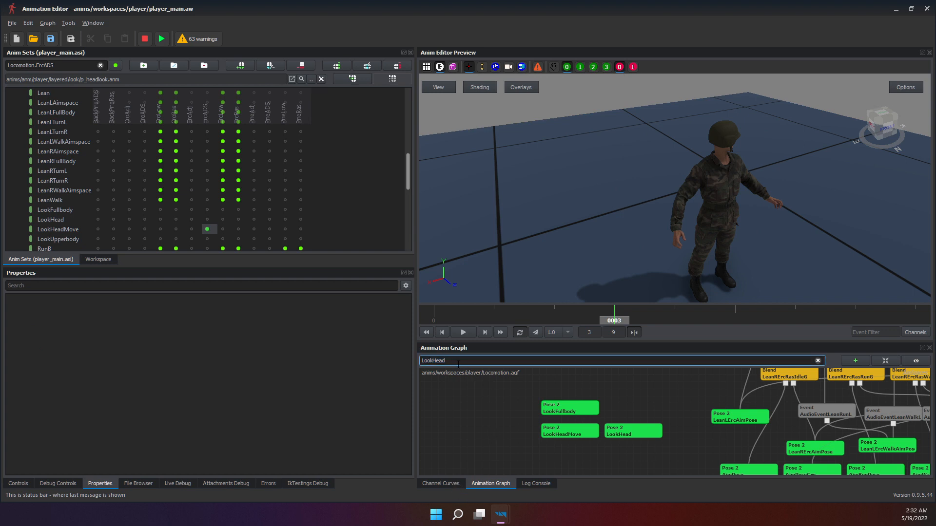
type("po")
left_click(445, 377)
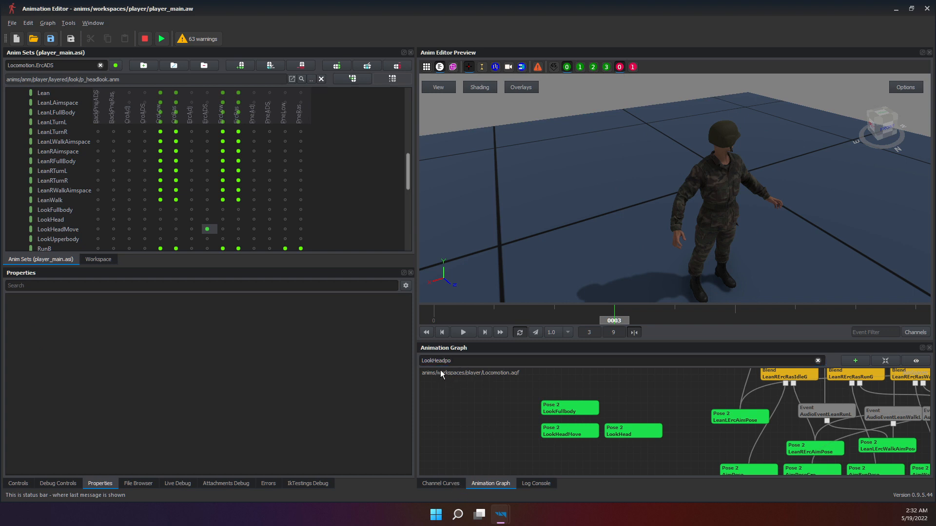
double_click(434, 365)
type("Pose 1")
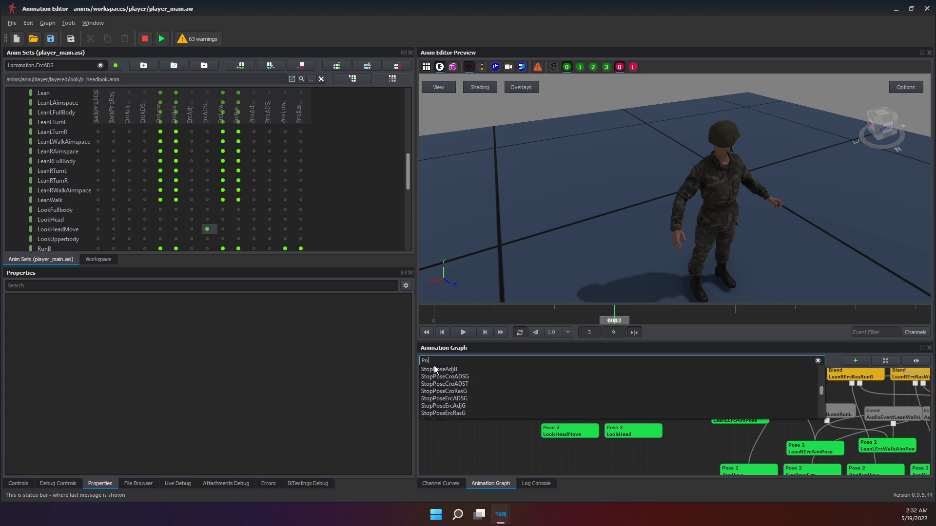
key("Return")
scroll(701, 391, "up", 3)
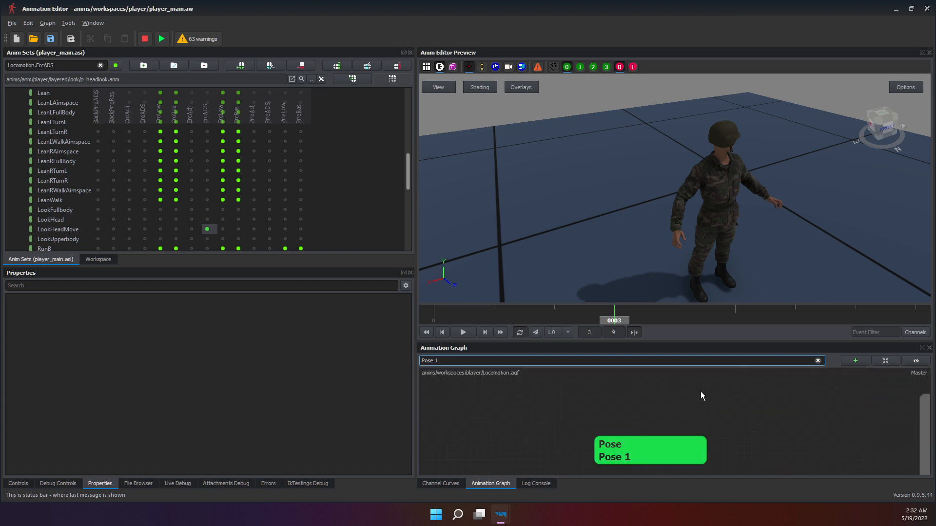
Play the Pose 1 node in the preview and view the swimming character from the side.
left_click(654, 429)
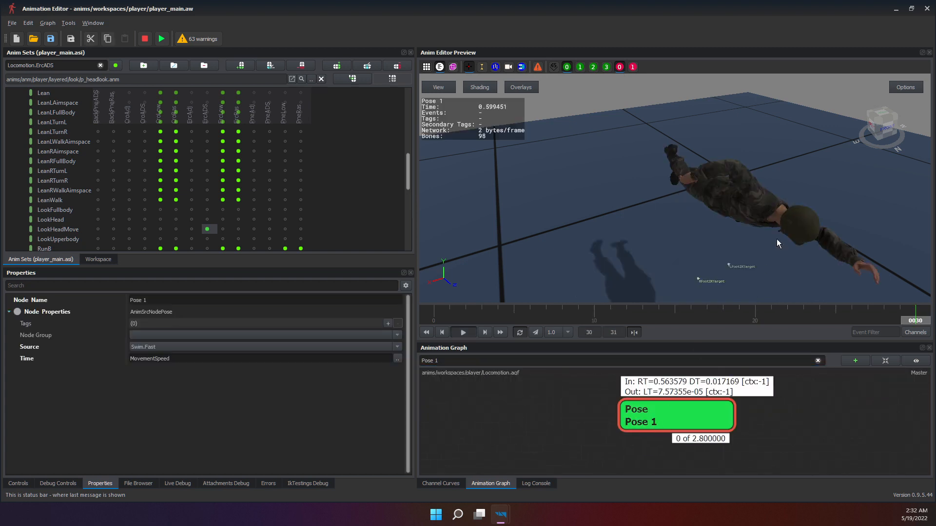
left_click(619, 299)
middle_click_drag(736, 232, 578, 213)
left_click(629, 414)
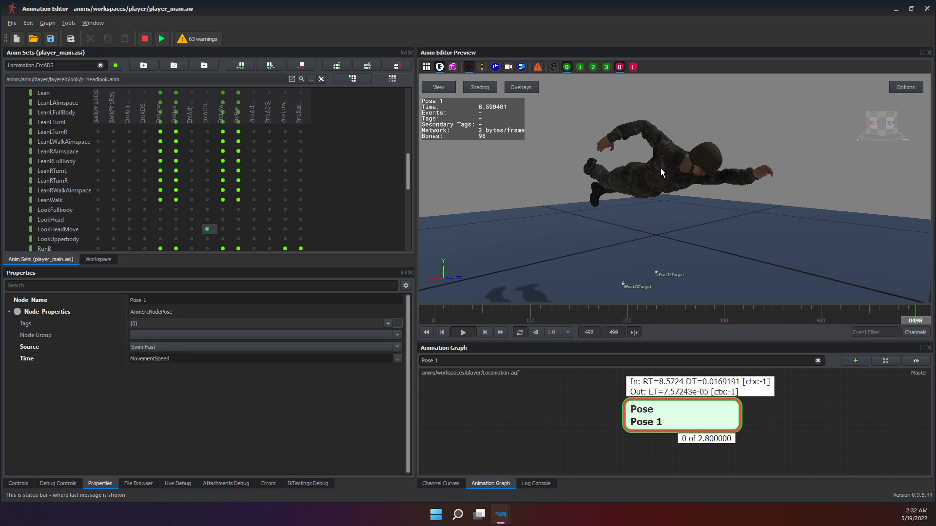
right_click_drag(650, 229, 364, 314)
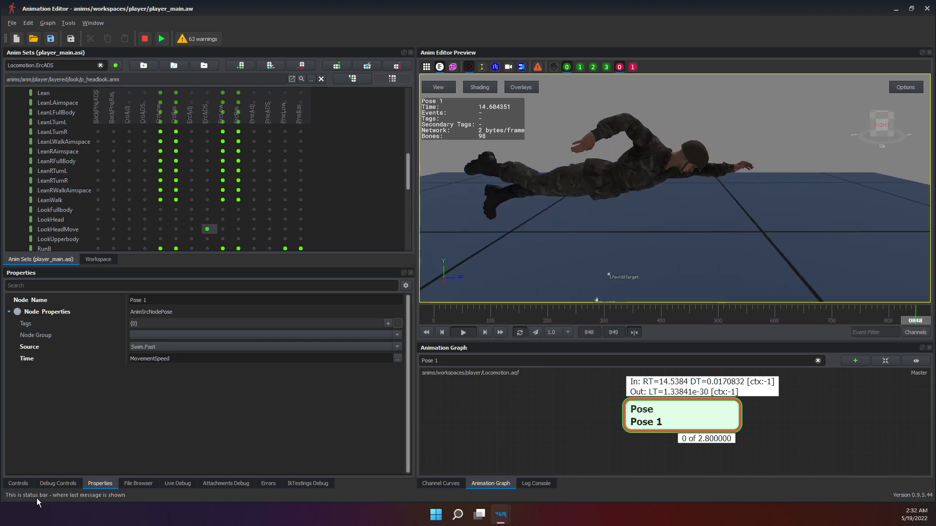
Vary the MovementSpeed variable to scrub the swim pose, leaving it at about 0.13.
left_click(17, 484)
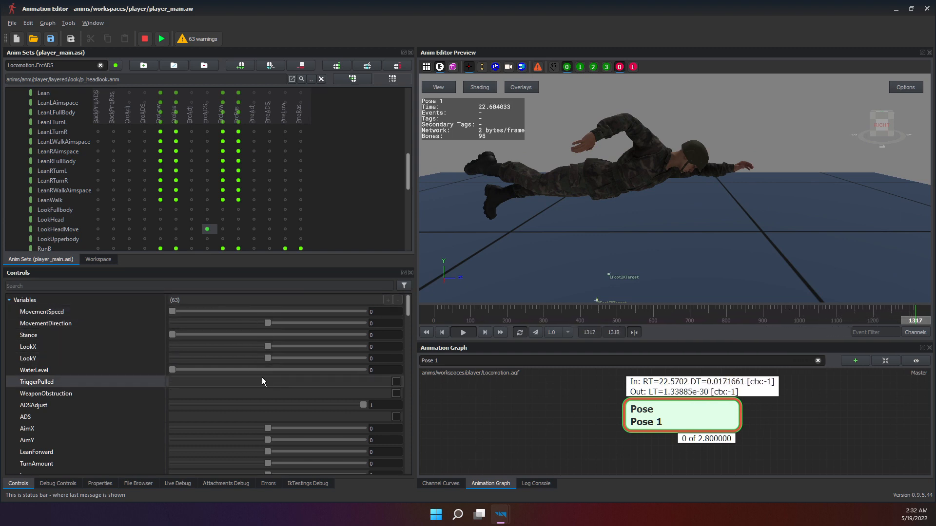
left_click_drag(177, 314, 191, 314)
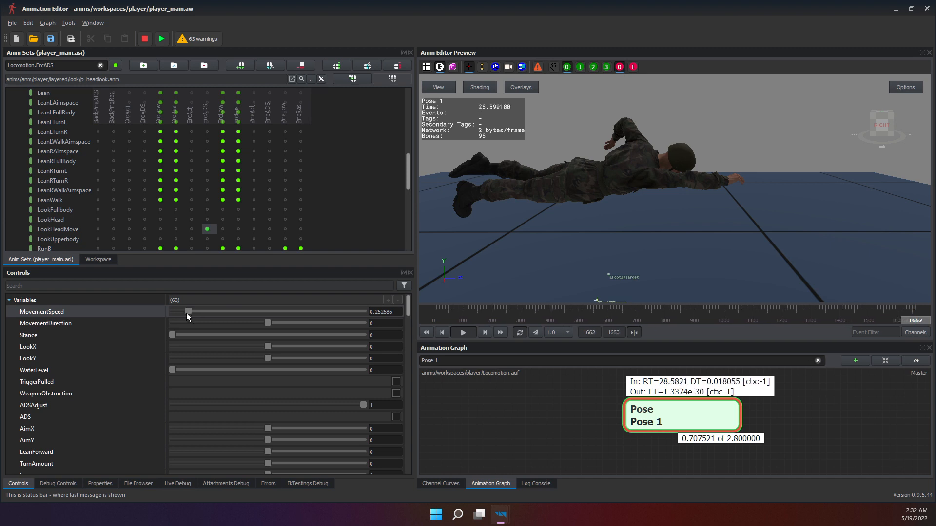
left_click_drag(189, 311, 185, 309)
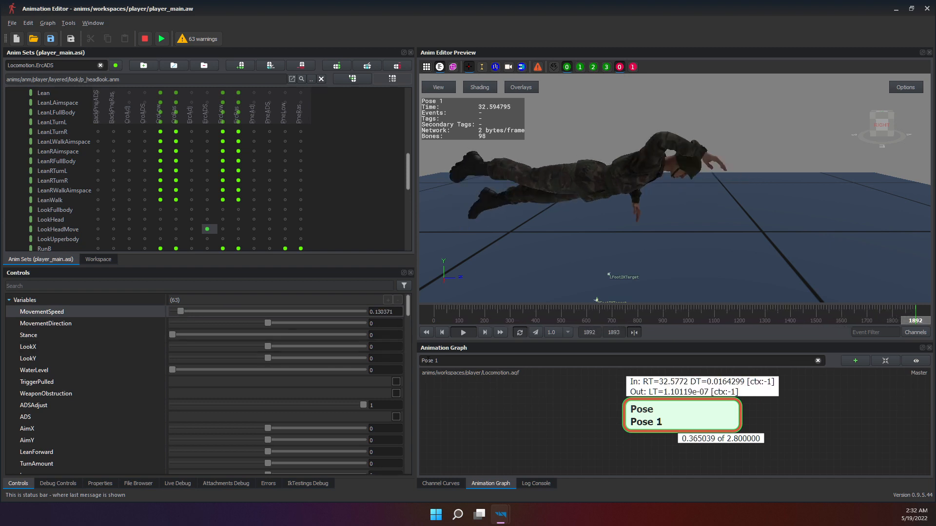
Review the Source and Time properties of the Pose 1 node and its surroundings in the graph.
left_click(99, 484)
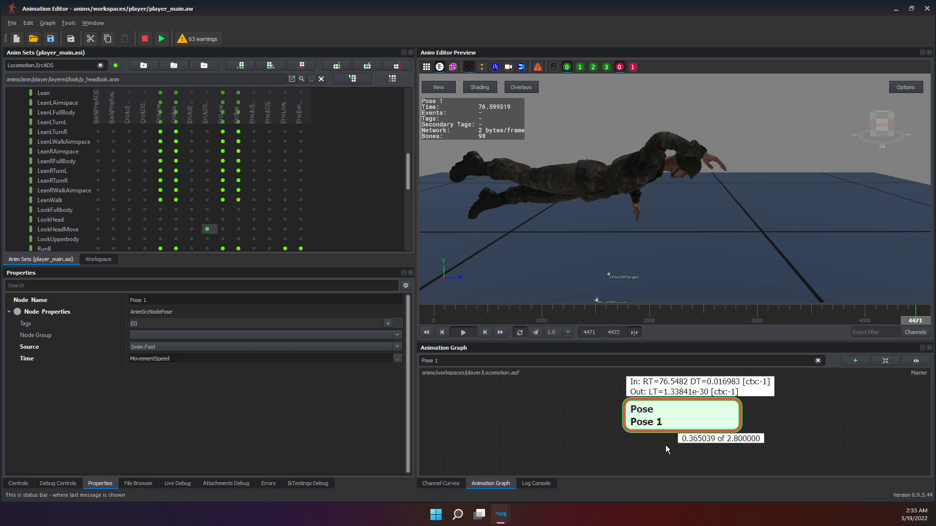
right_click(718, 445)
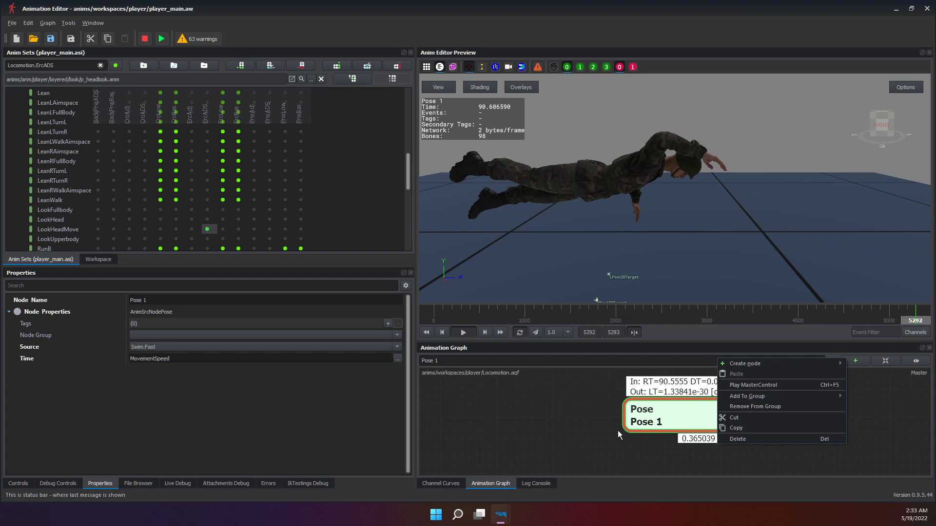
left_click(595, 373)
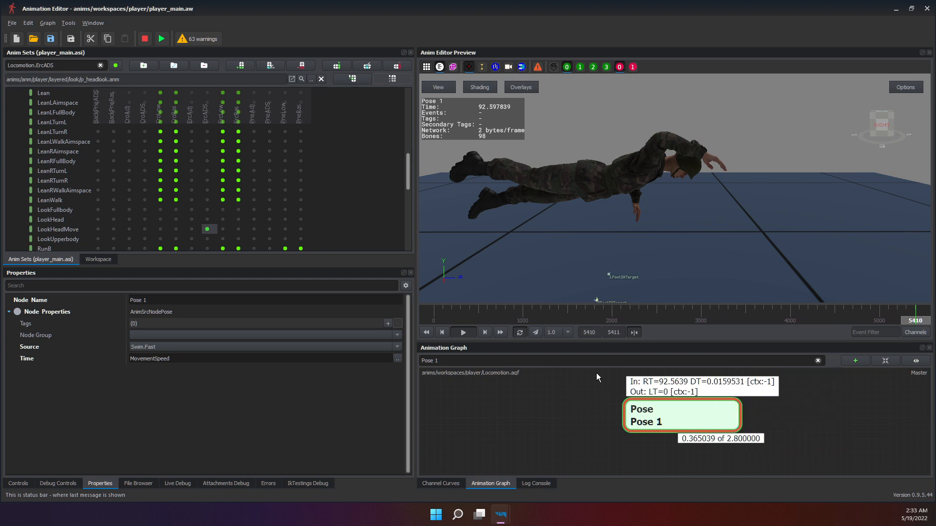
left_click(687, 417)
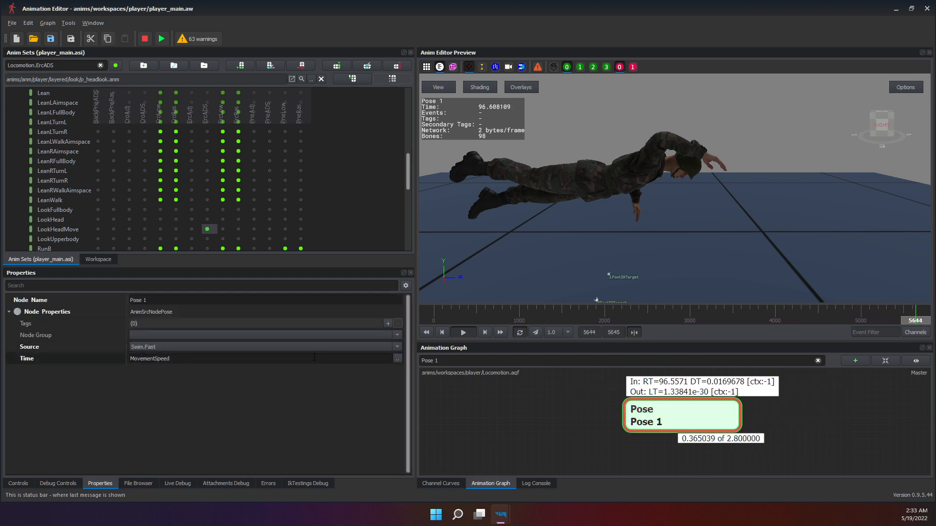
left_click(303, 380)
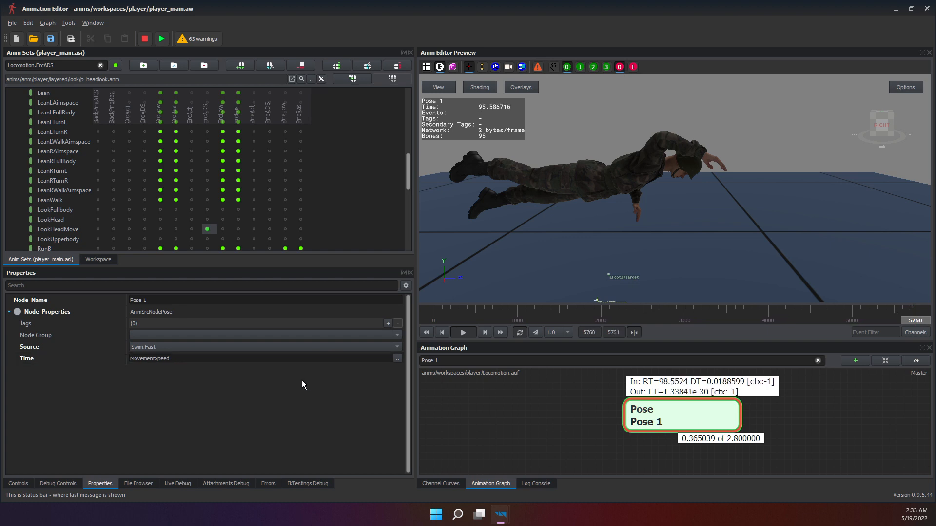
scroll(599, 408, "down", 3)
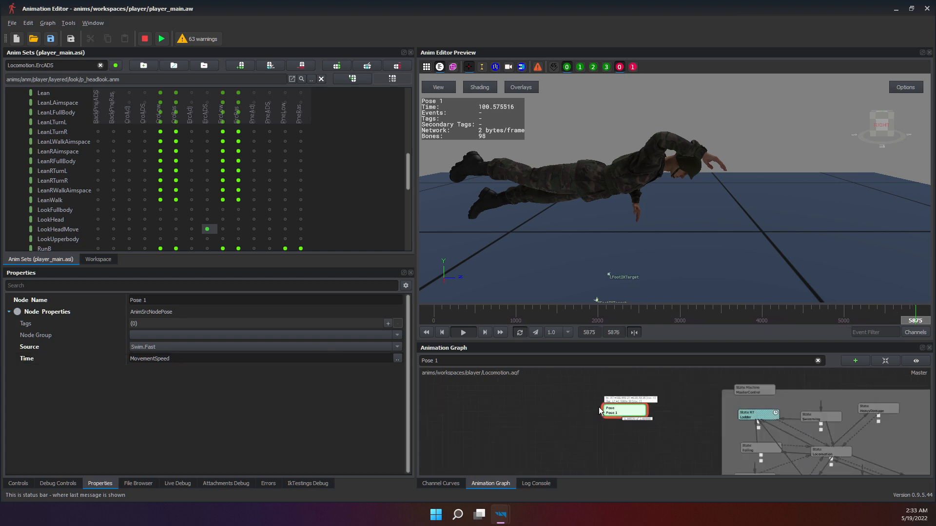
scroll(619, 411, "up", 3)
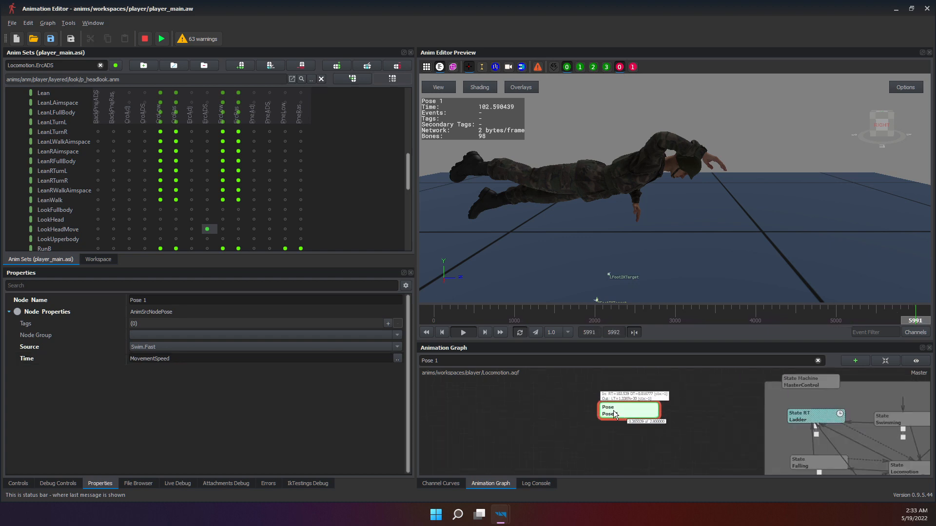
scroll(626, 411, "up", 2)
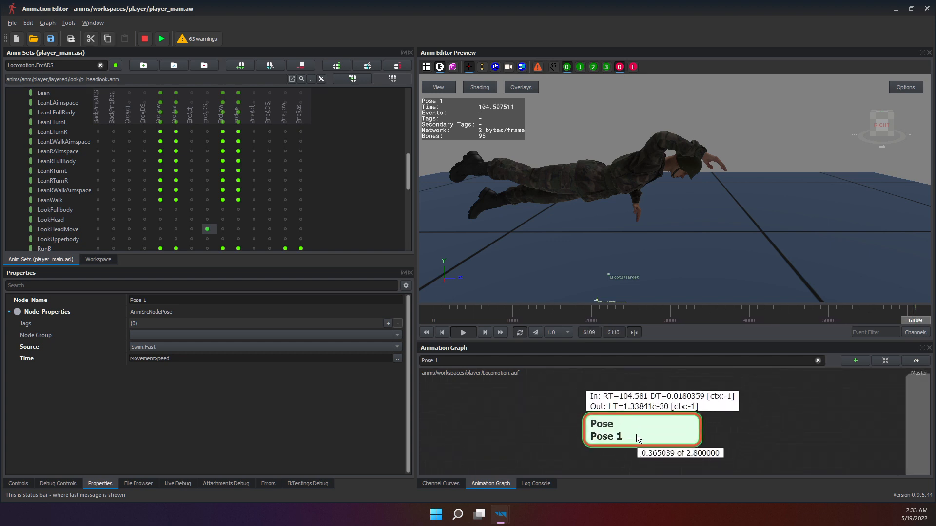
Shift the Pose 1 node slightly to the left in the graph and stop its preview playback.
left_click(611, 360)
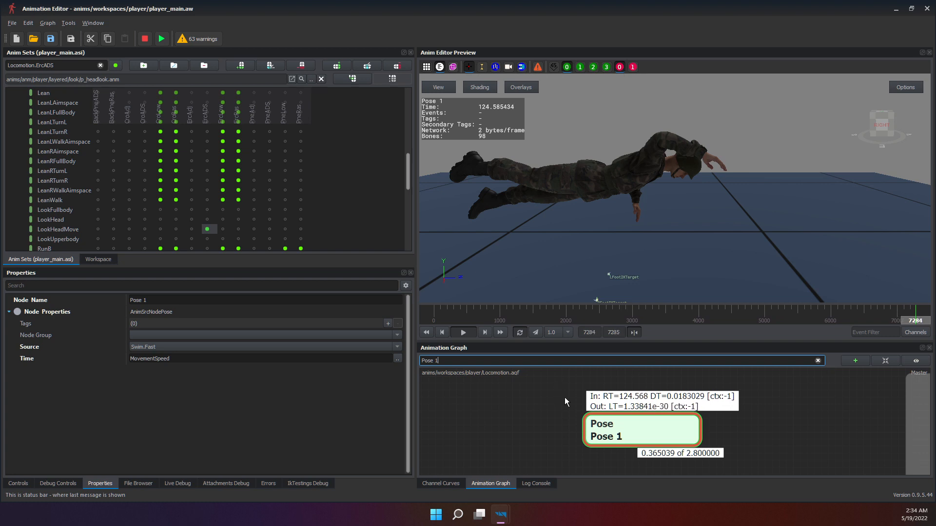
left_click_drag(614, 426, 602, 426)
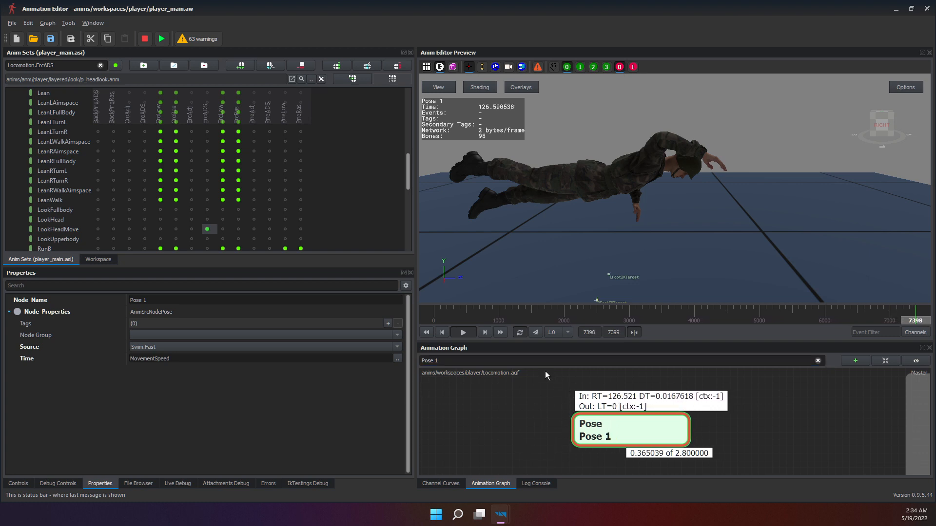
left_click(464, 334)
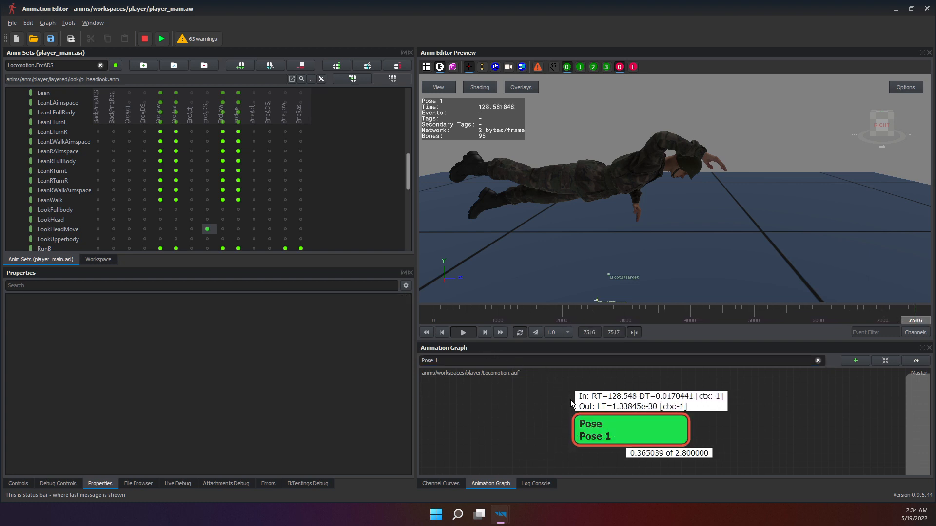
key("shift+F5")
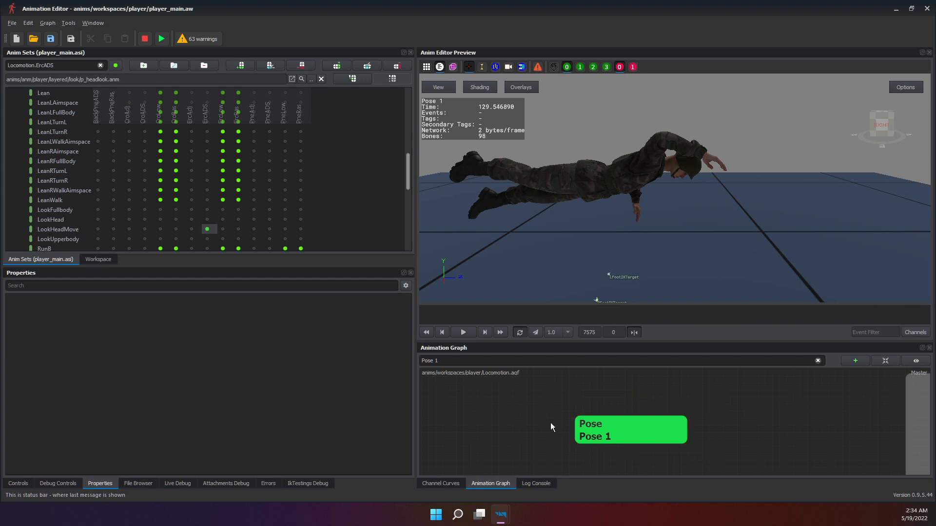
Look over the available node types, create a Procedural node beside Pose 1, and add an entry to its Bones list.
right_click(523, 414)
mouse_move(592, 414)
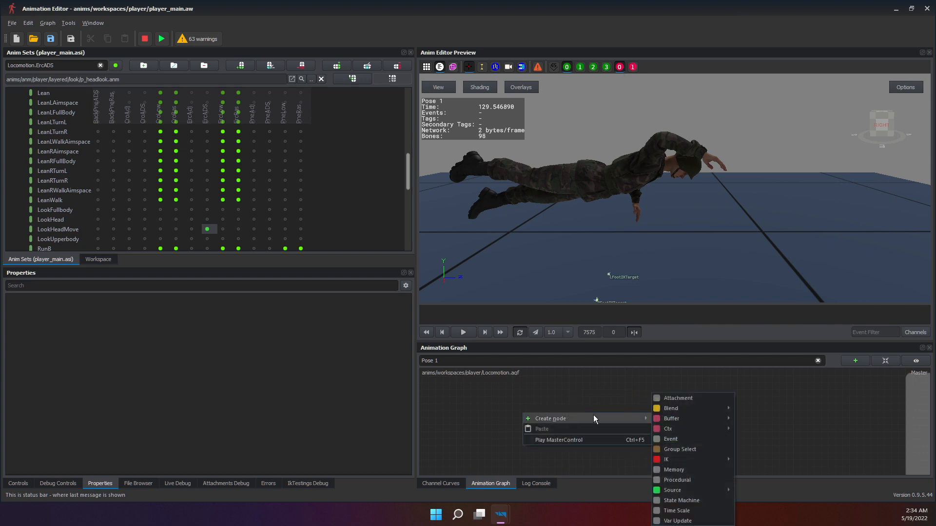
mouse_move(706, 492)
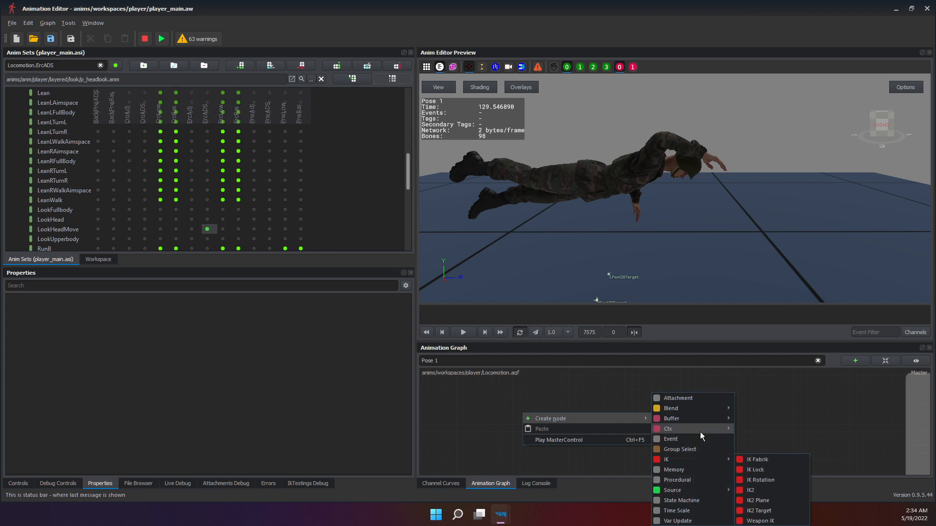
mouse_move(702, 430)
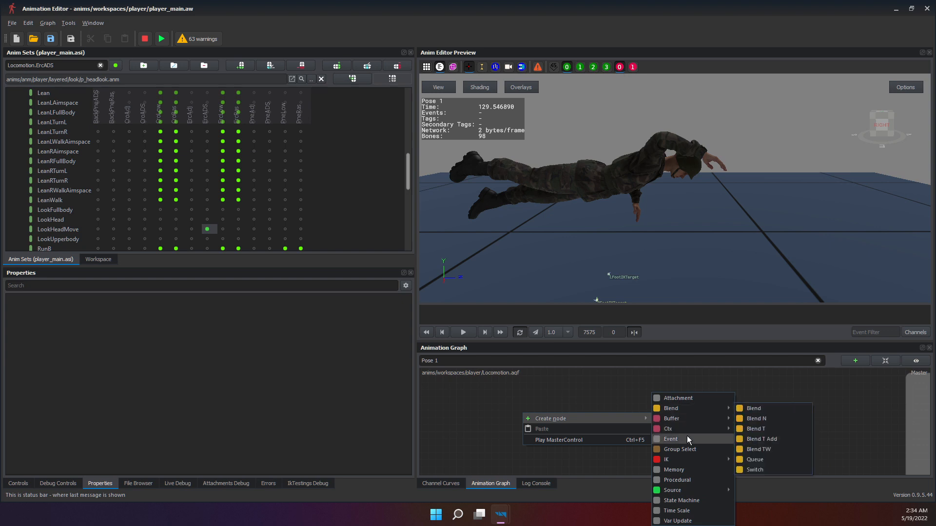
mouse_move(674, 455)
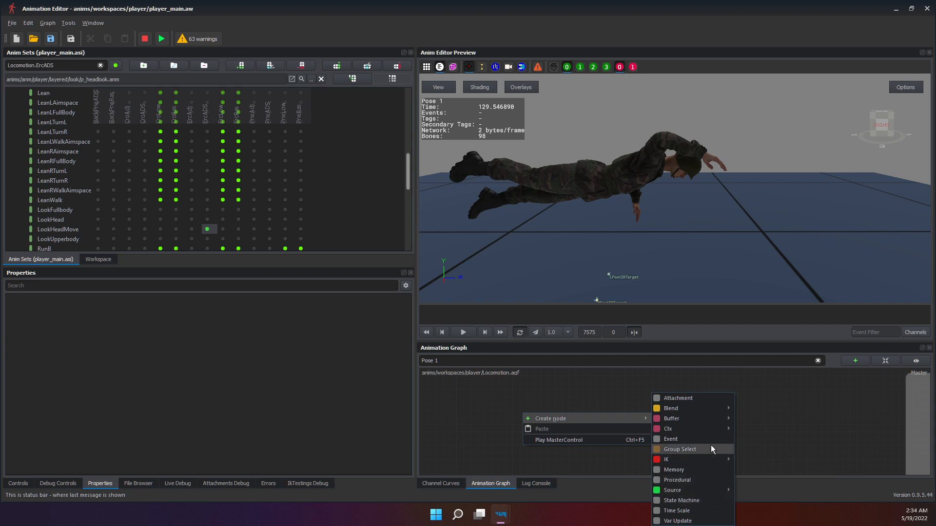
mouse_move(684, 410)
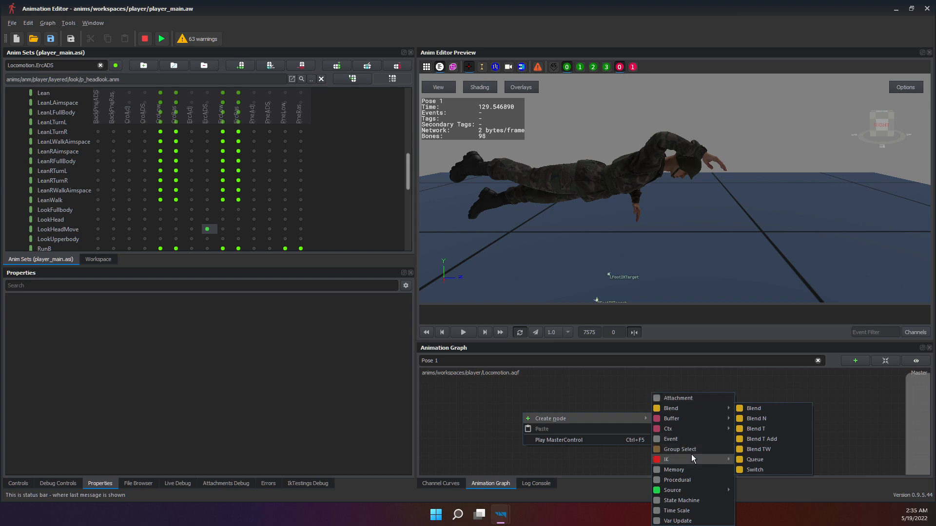
left_click(697, 480)
left_click_drag(531, 417, 485, 423)
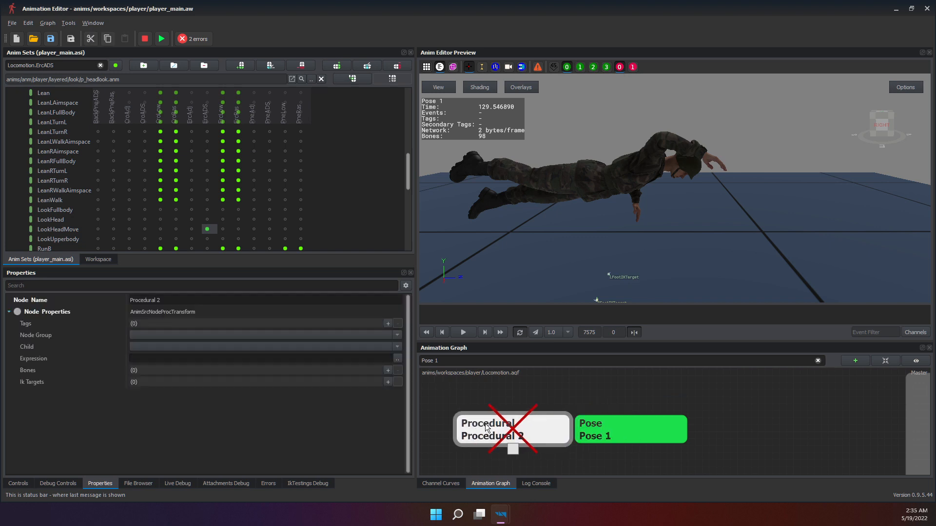
left_click(389, 371)
double_click(97, 380)
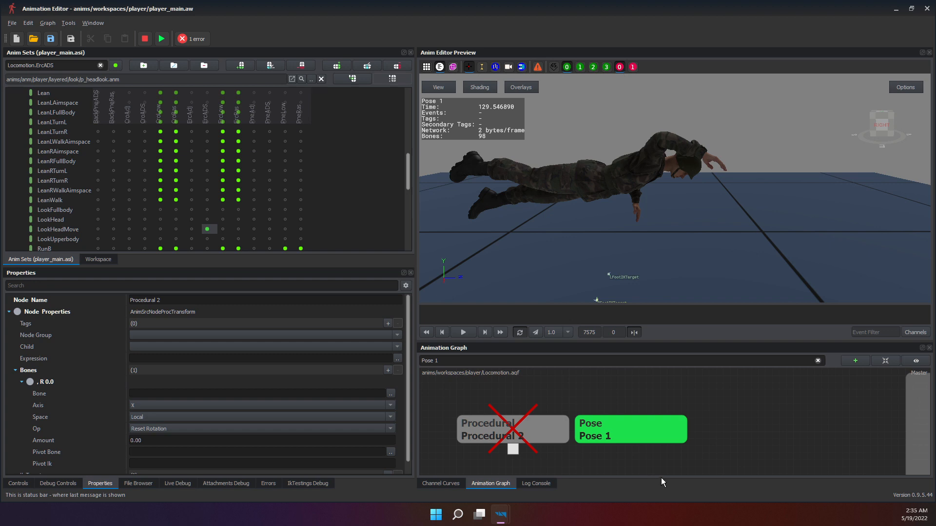
Move the Pose 1 node farther right in the graph and review the bone entry's settings on the Procedural 2 node.
left_click_drag(683, 436, 800, 431)
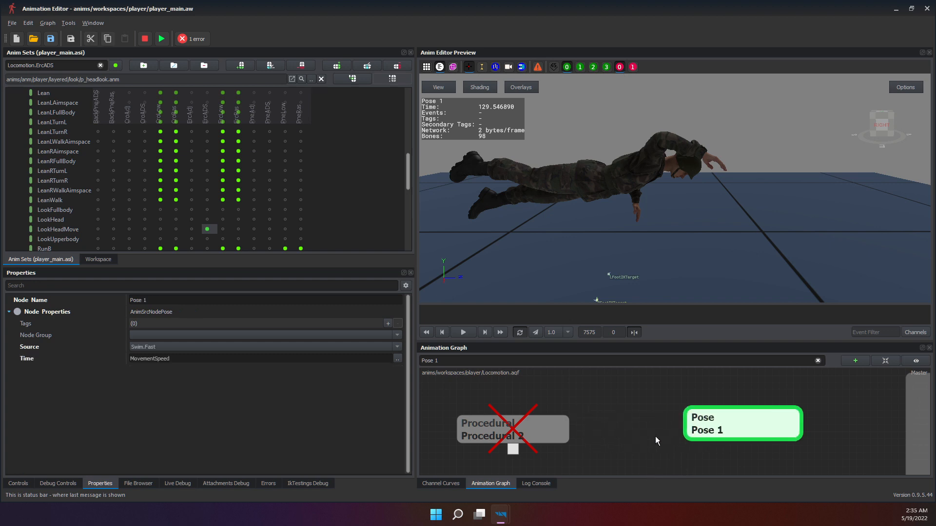
left_click(537, 434)
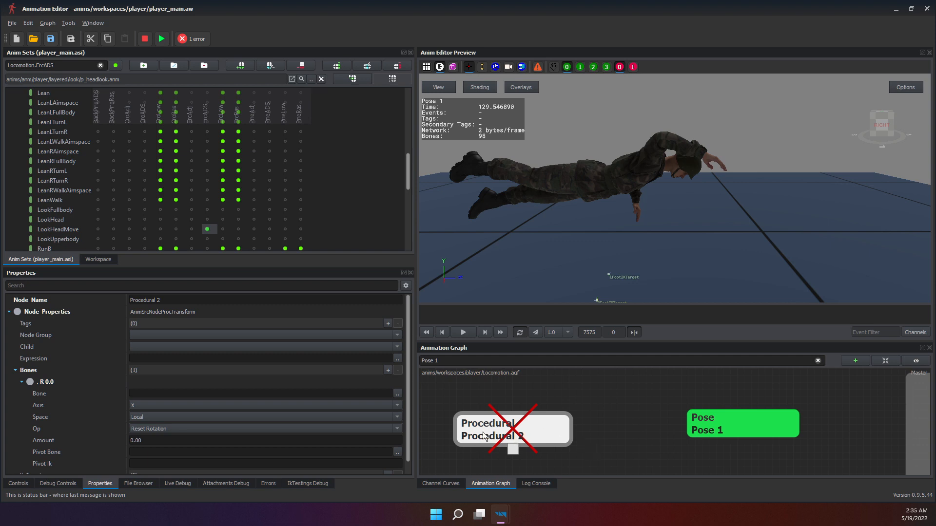
left_click(48, 391)
left_click(539, 432)
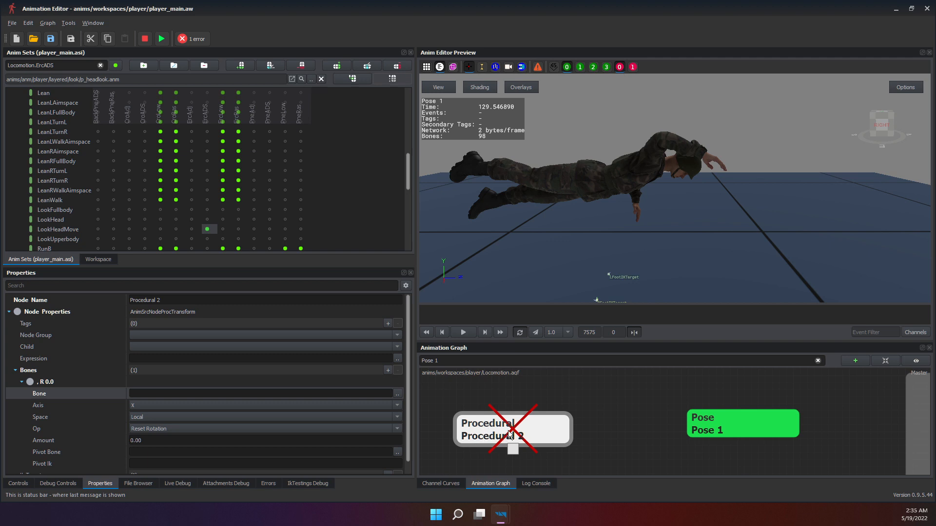
left_click(143, 393)
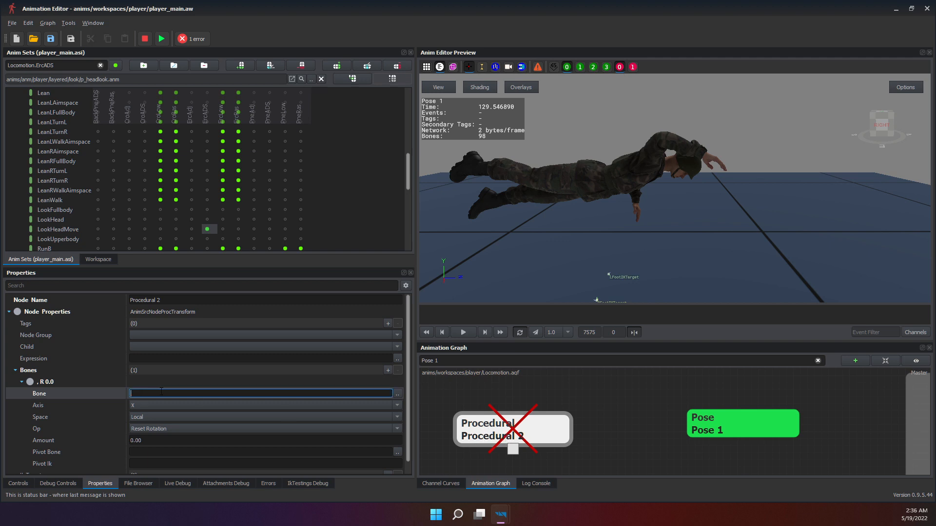
left_click(635, 418)
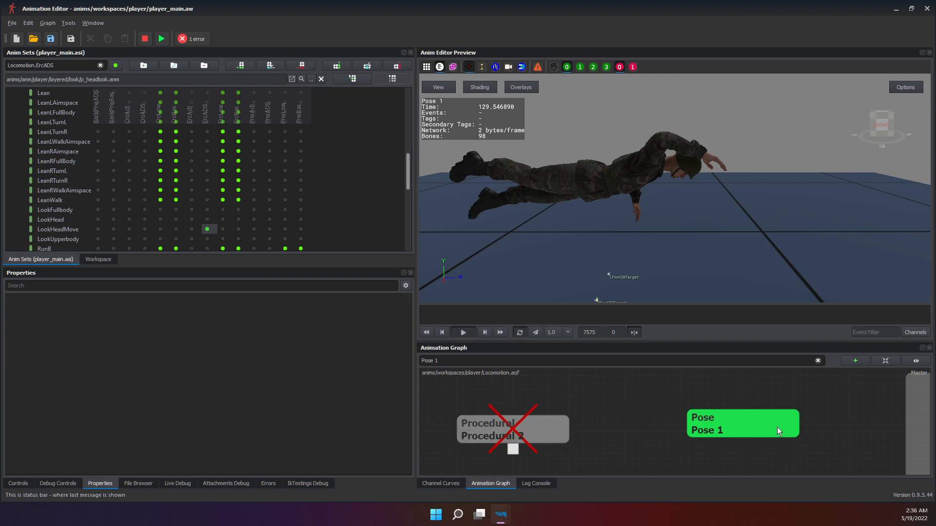
Delete the Procedural 2 node from the animation graph.
scroll(807, 412, "down", 3)
scroll(854, 407, "up", 2)
left_click(785, 404)
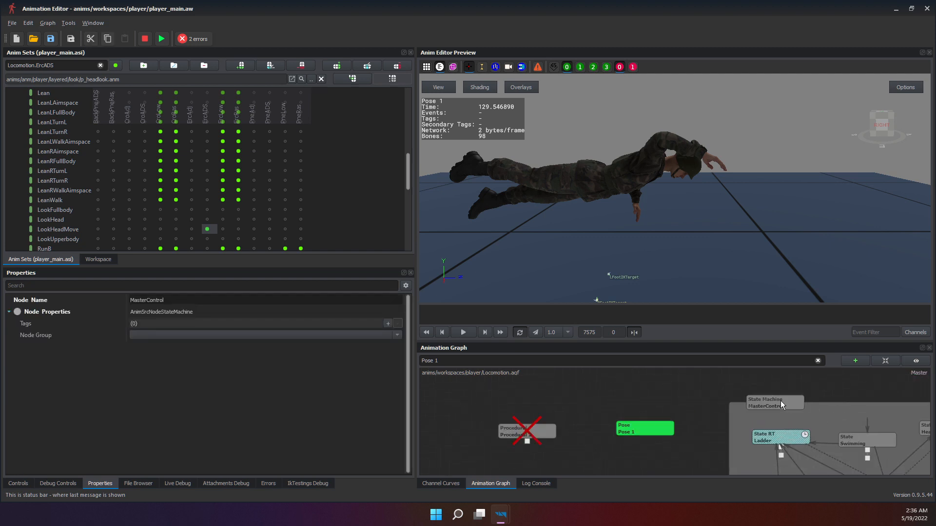
left_click(534, 434)
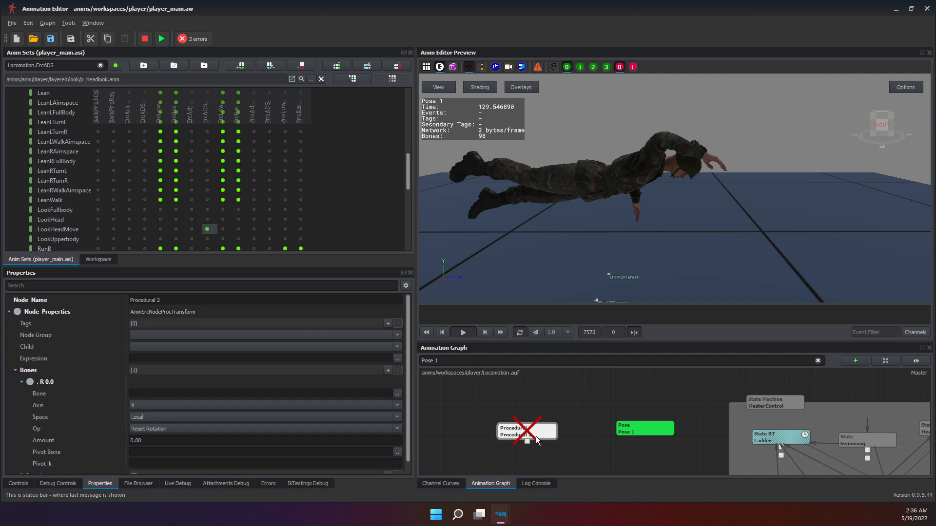
right_click(536, 436)
left_click(563, 432)
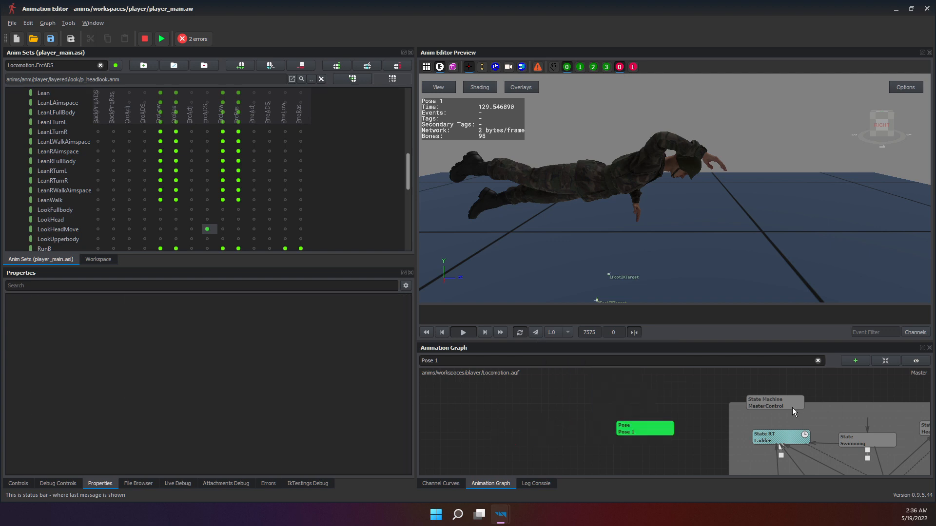
Play the MasterControl state machine in the preview and create a new Procedural node to the left of Pose 1.
double_click(784, 405)
left_click(671, 394)
right_click(517, 421)
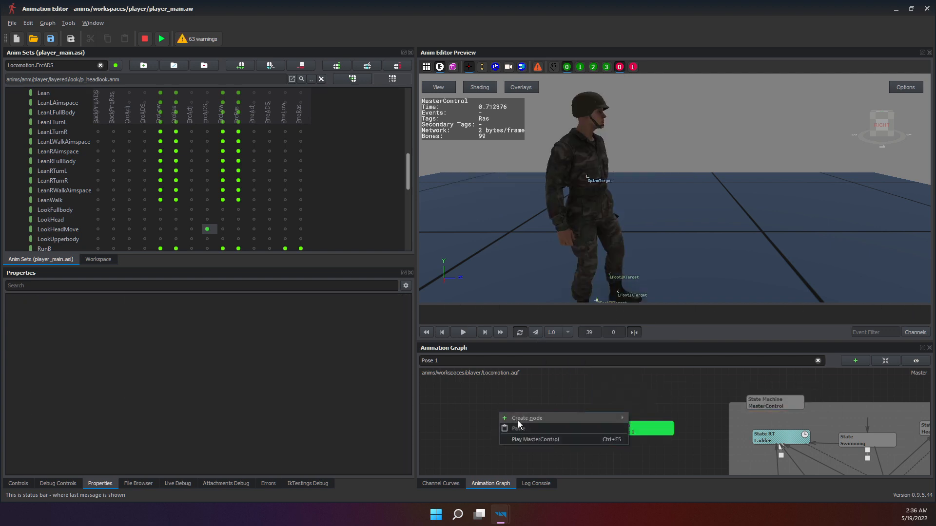
left_click(499, 412)
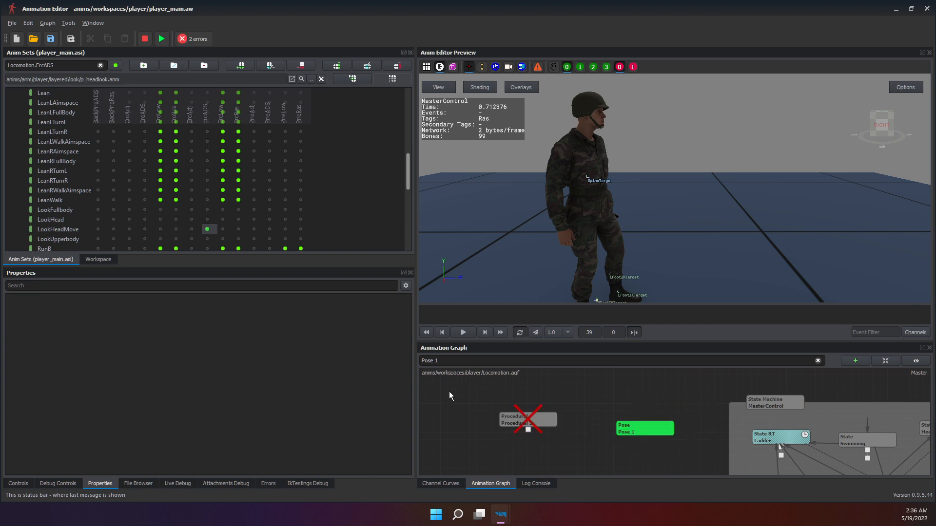
Set the child of the Procedural 2 node to AnimNodeBlend0.
left_click(503, 415)
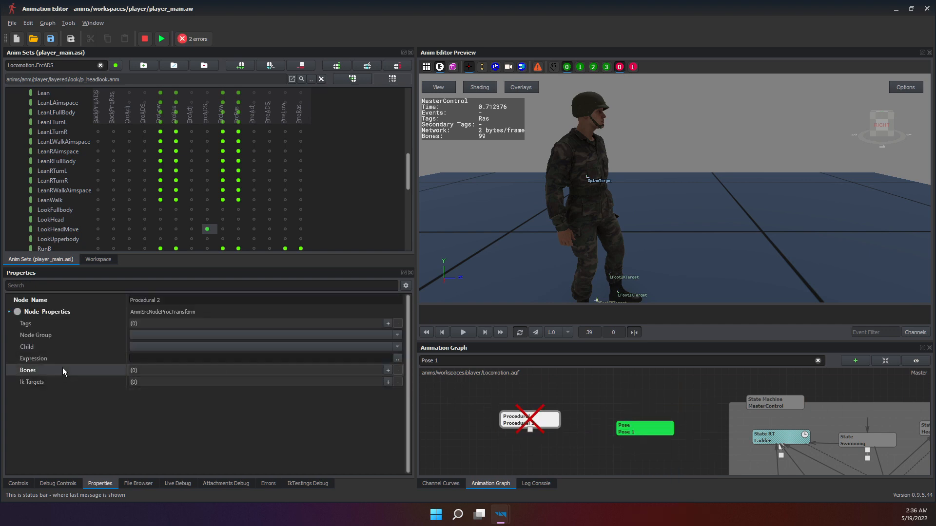
left_click(138, 346)
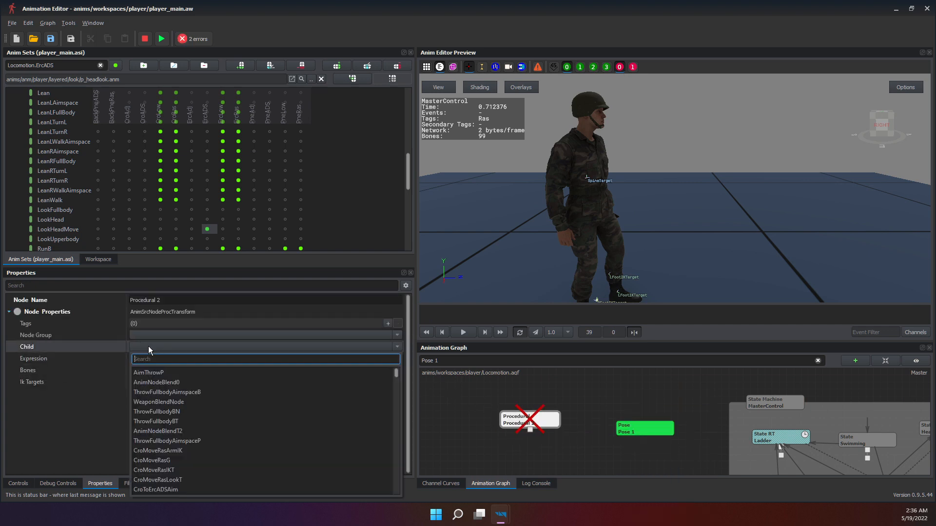
left_click(245, 358)
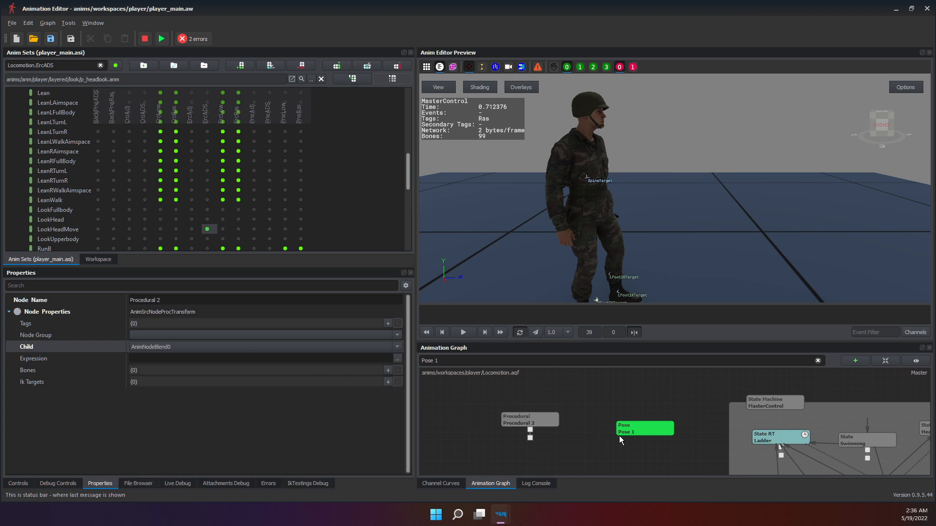
Create a Source node directly below the Procedural 2 node in the graph.
right_click(495, 442)
mouse_move(527, 449)
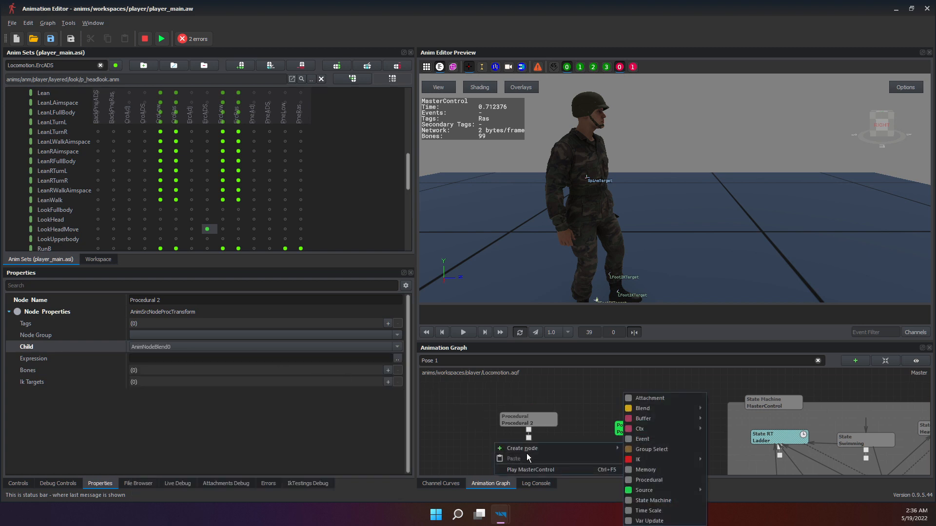
mouse_move(637, 491)
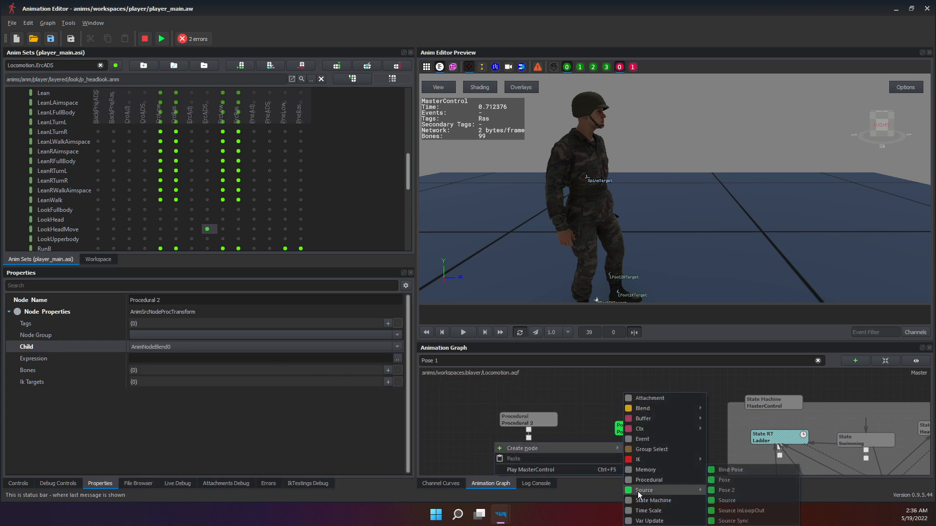
left_click(759, 502)
left_click(502, 451)
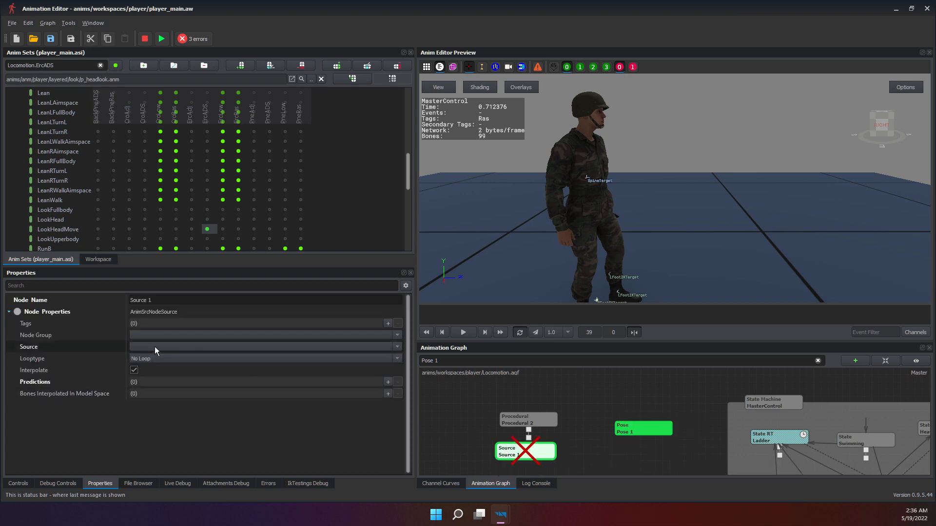
Search the animation sources for "idle" and assign IdleTurn.Idle as the source of the Source 1 node.
left_click(150, 334)
left_click(99, 344)
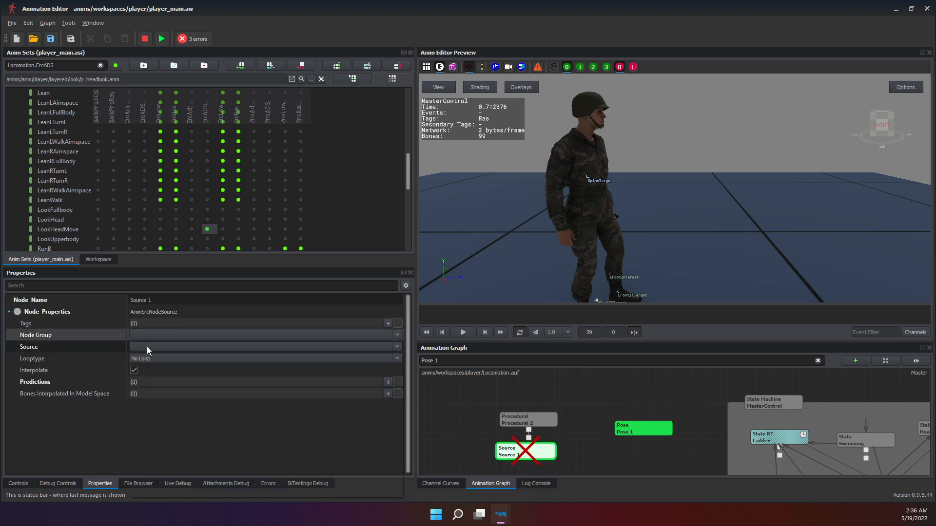
left_click(147, 347)
left_click(147, 347)
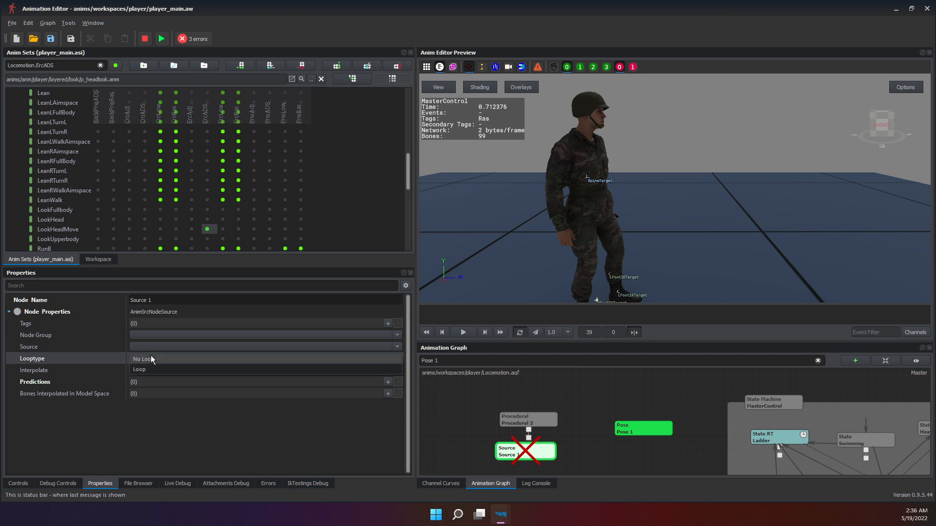
left_click(146, 348)
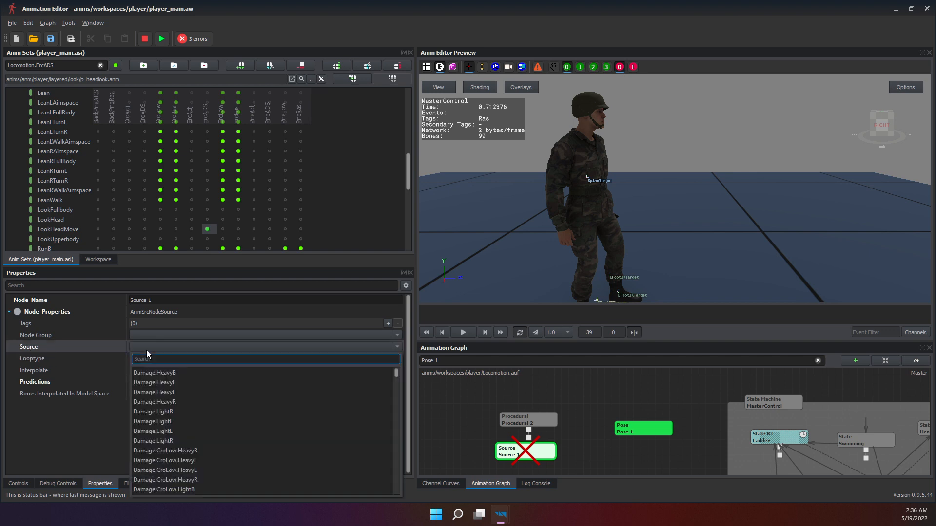
type("idle")
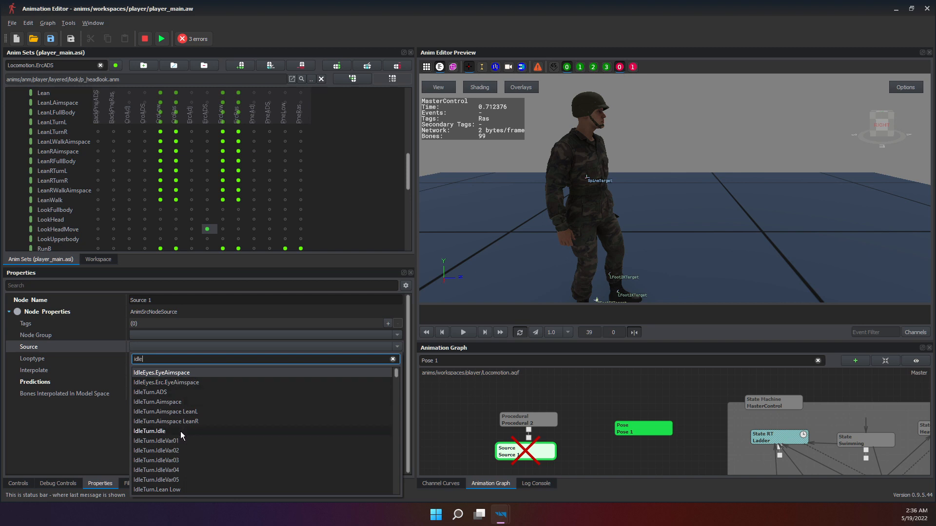
scroll(187, 411, "down", 5)
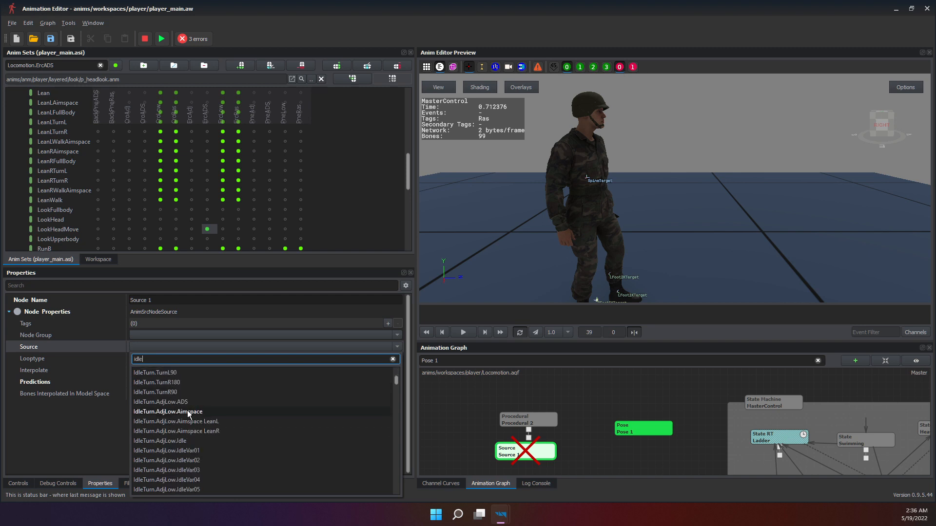
scroll(187, 410, "down", 10)
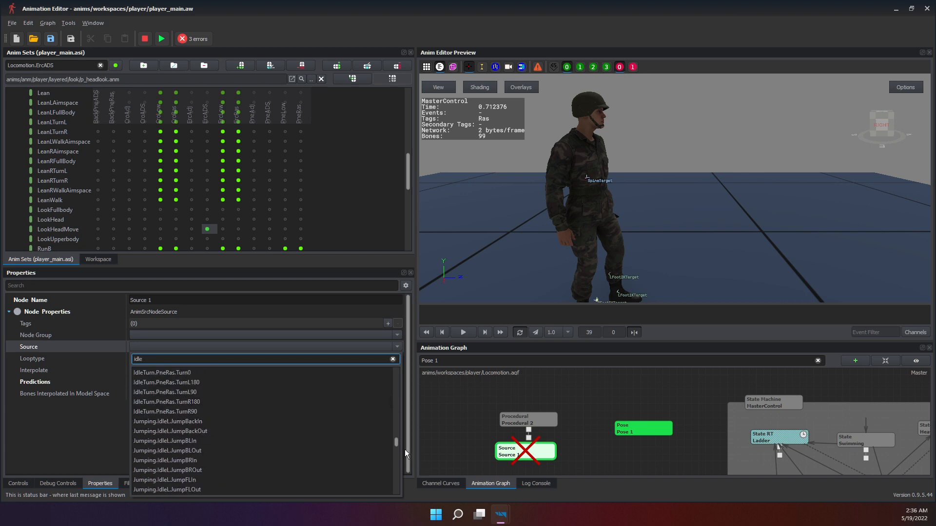
left_click_drag(396, 443, 423, 365)
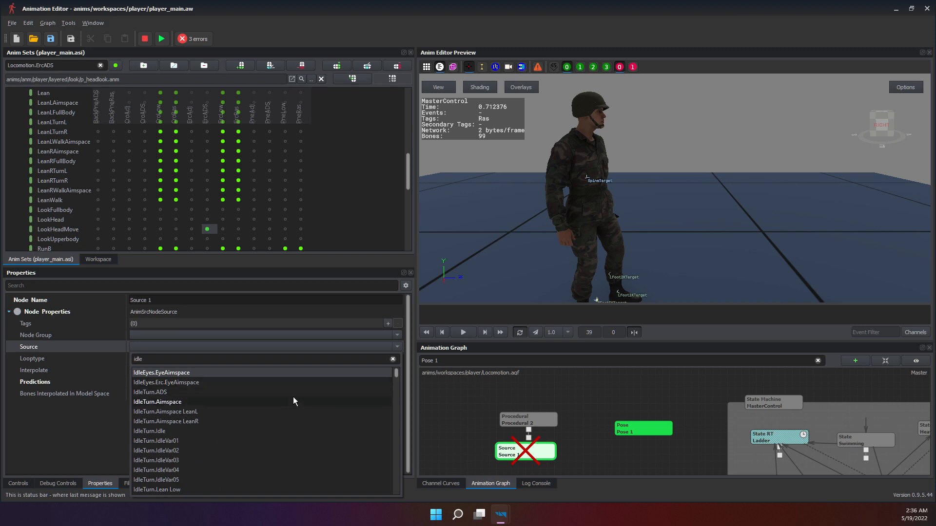
left_click(284, 431)
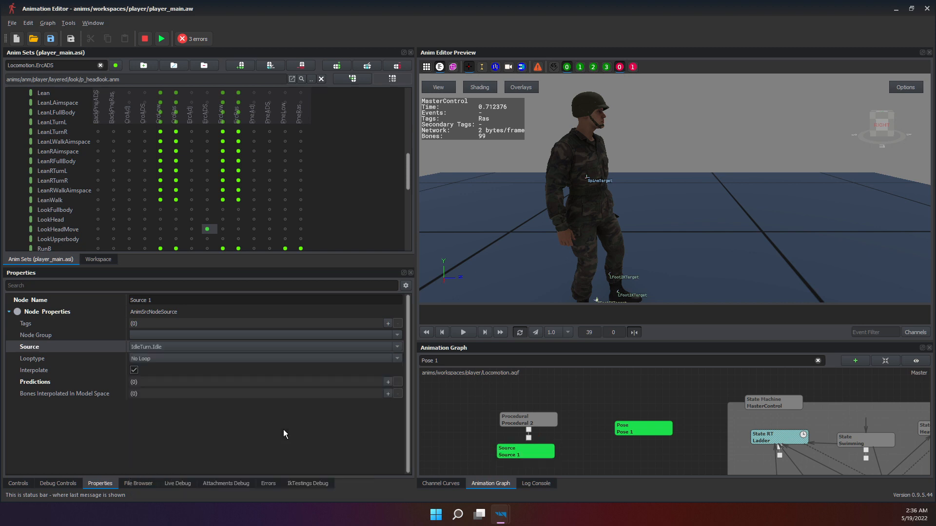
Set the child of the Procedural 2 node to Source 1.
left_click(539, 397)
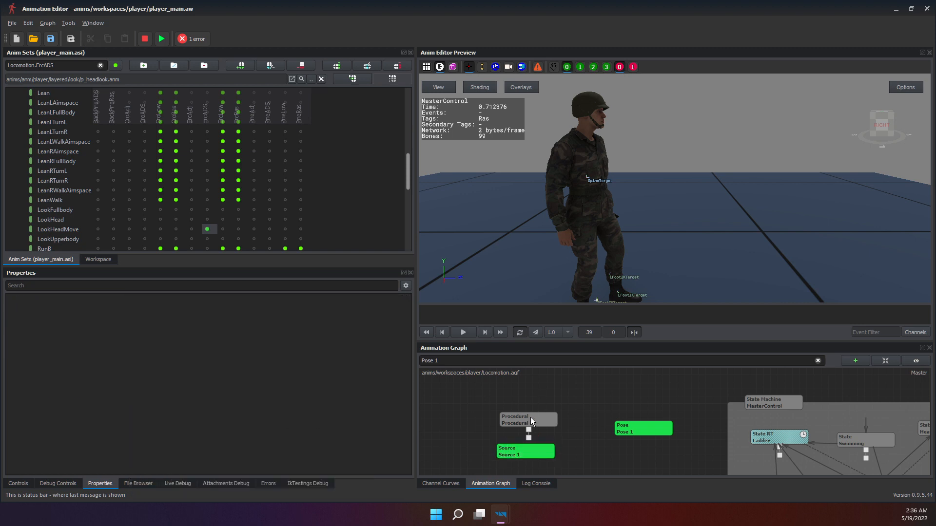
left_click(526, 447)
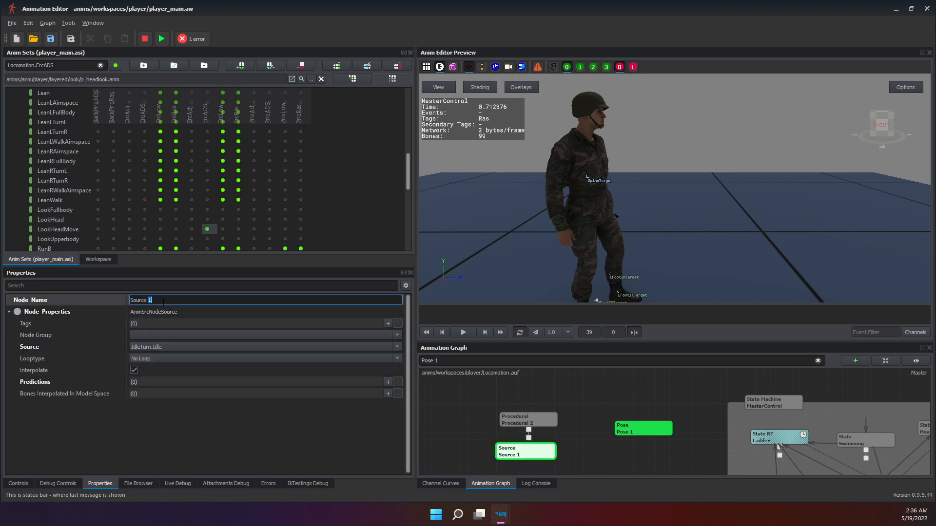
left_click(526, 419)
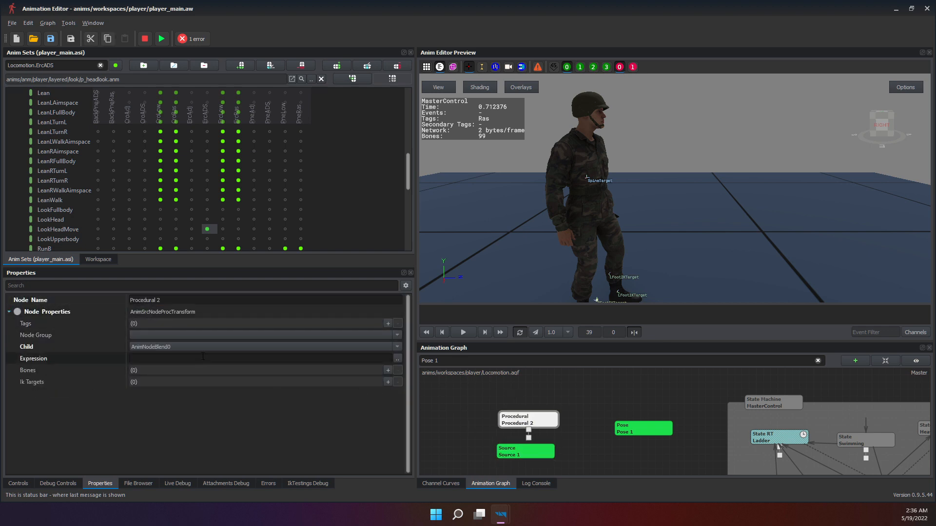
left_click(189, 348)
type("Source 1")
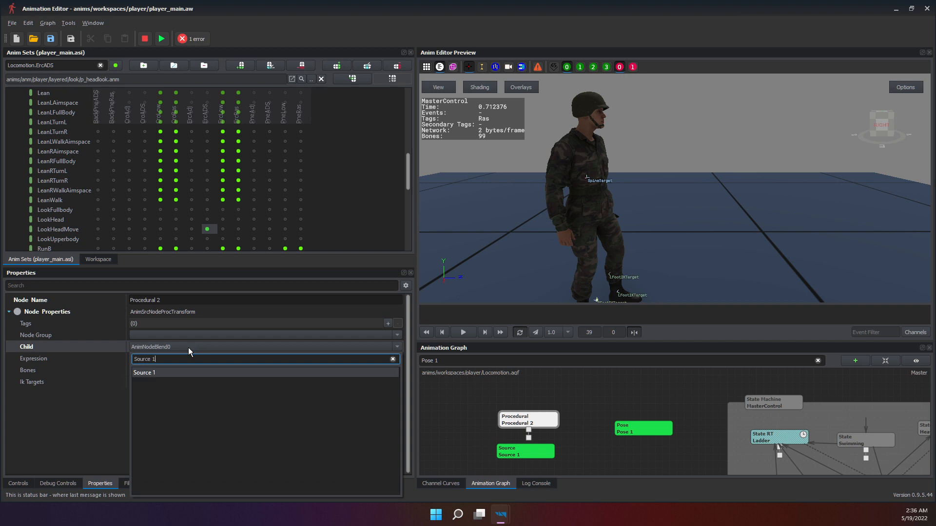
key("Return")
left_click(490, 411)
left_click(539, 413)
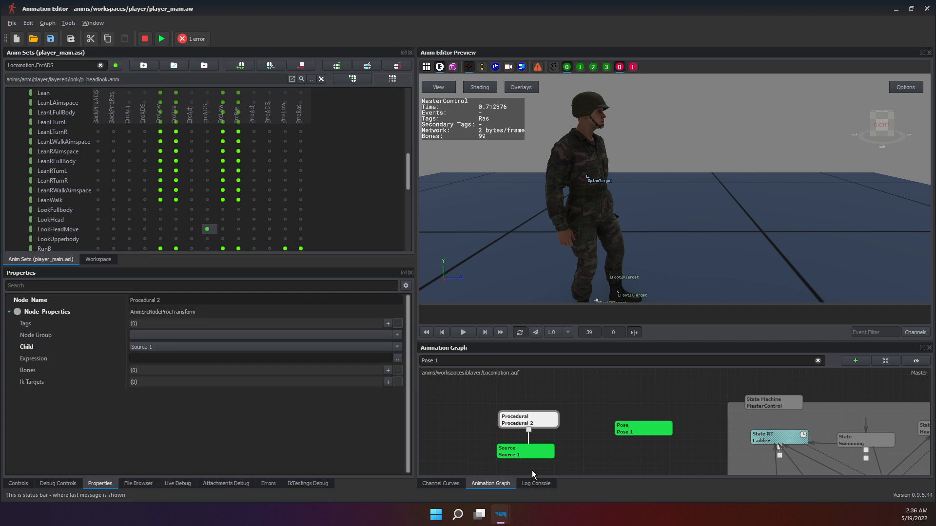
Examine the node types available for creation in the graph, including the Buffer and Source variants.
left_click(535, 453)
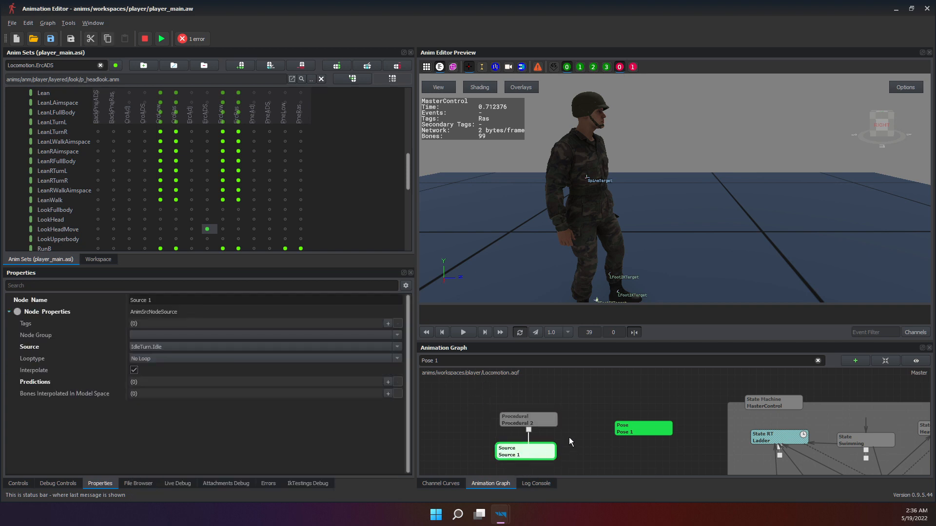
right_click(591, 434)
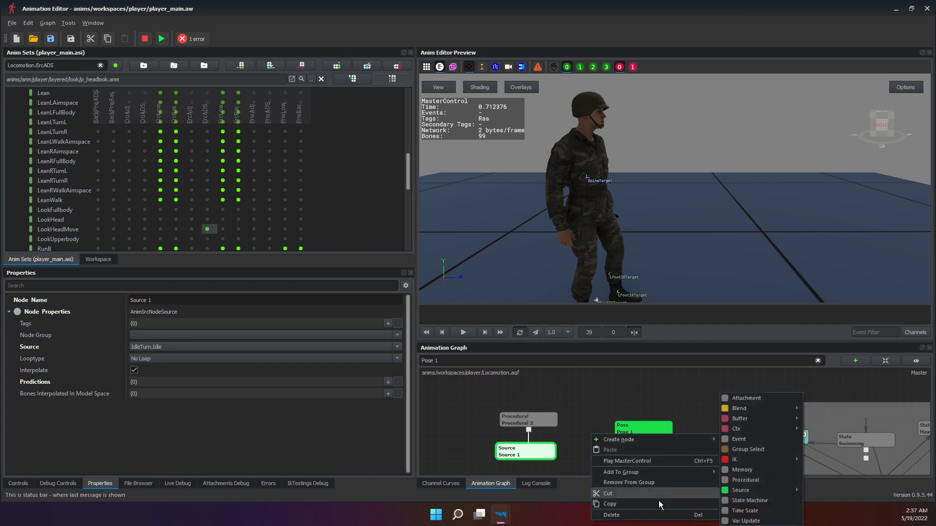
left_click(574, 424)
right_click(553, 406)
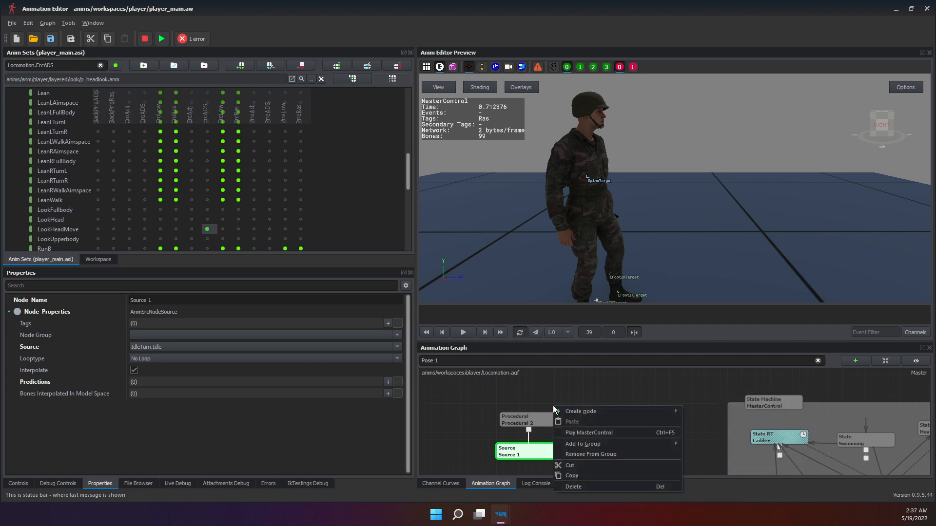
mouse_move(581, 413)
mouse_move(706, 491)
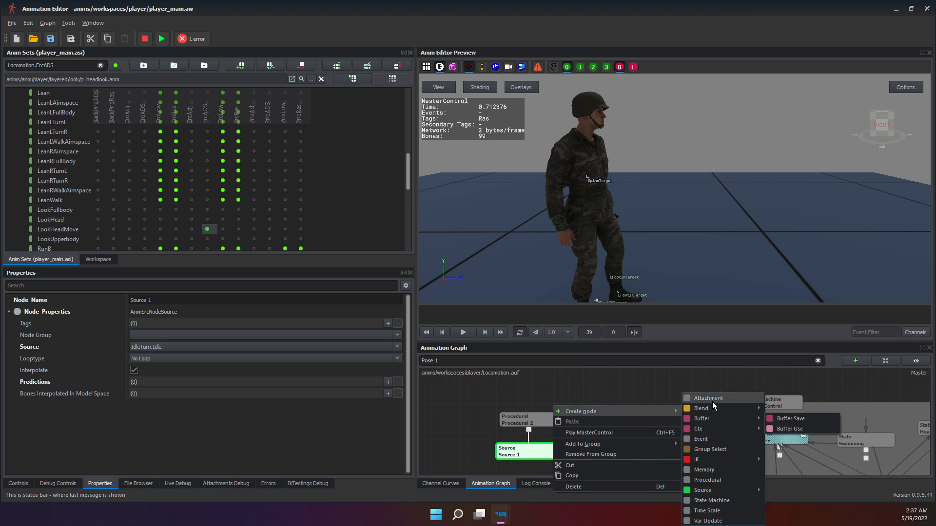
mouse_move(712, 404)
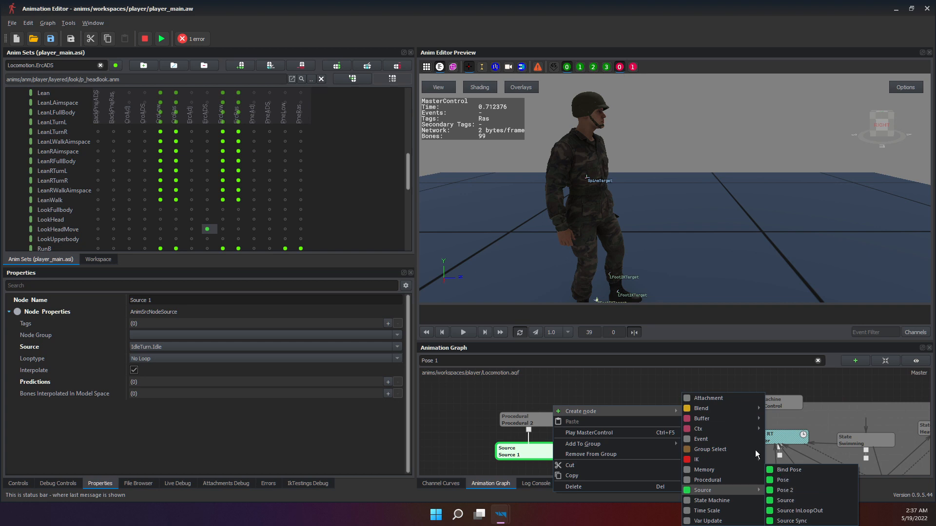
left_click(780, 489)
Shift the Procedural 2 and Source 1 nodes slightly left so they line up vertically, and select Procedural 2.
left_click_drag(542, 422, 520, 415)
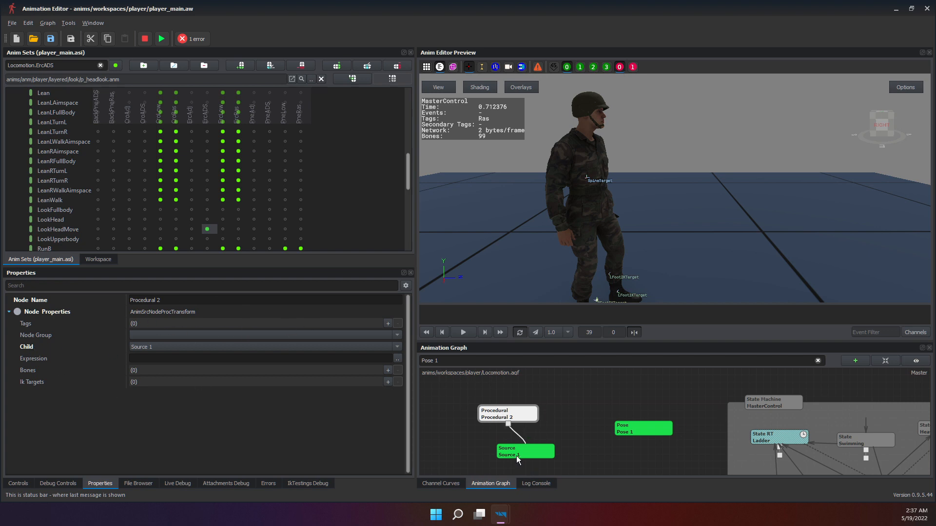
mouse_move(516, 455)
left_mouse_down()
mouse_move(511, 464)
mouse_move(497, 457)
mouse_move(495, 474)
mouse_move(512, 456)
mouse_move(492, 455)
mouse_move(510, 455)
left_mouse_up()
left_click(492, 417)
Add an entry to the Bones list of Procedural 2 and set its bone to Head.
left_click(65, 366)
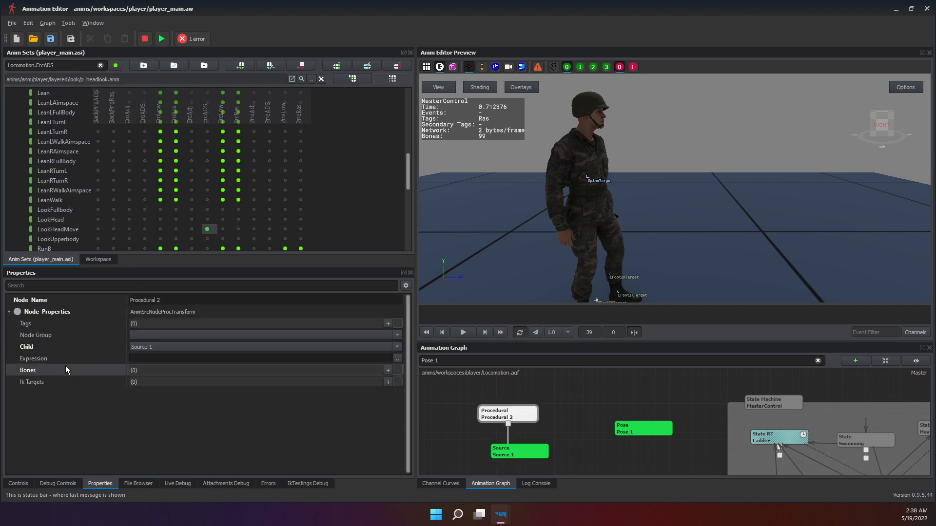
left_click(387, 371)
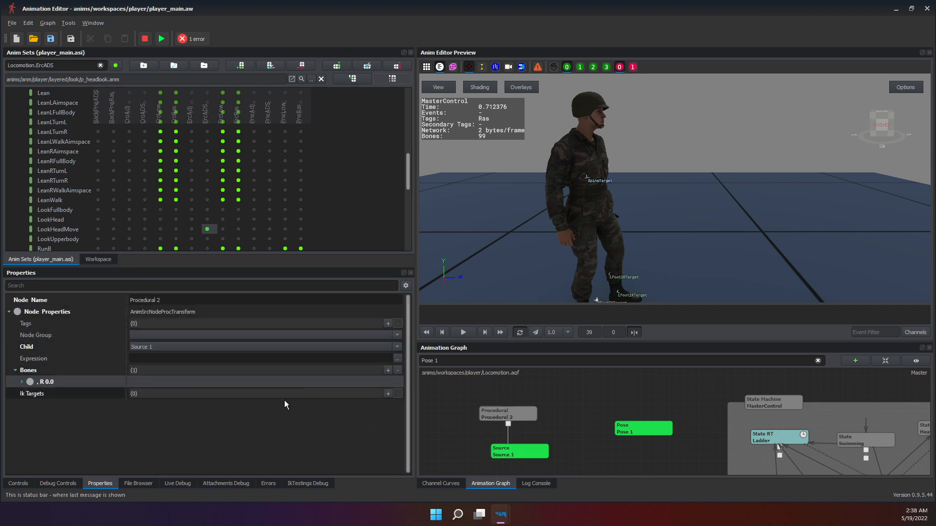
left_click(21, 382)
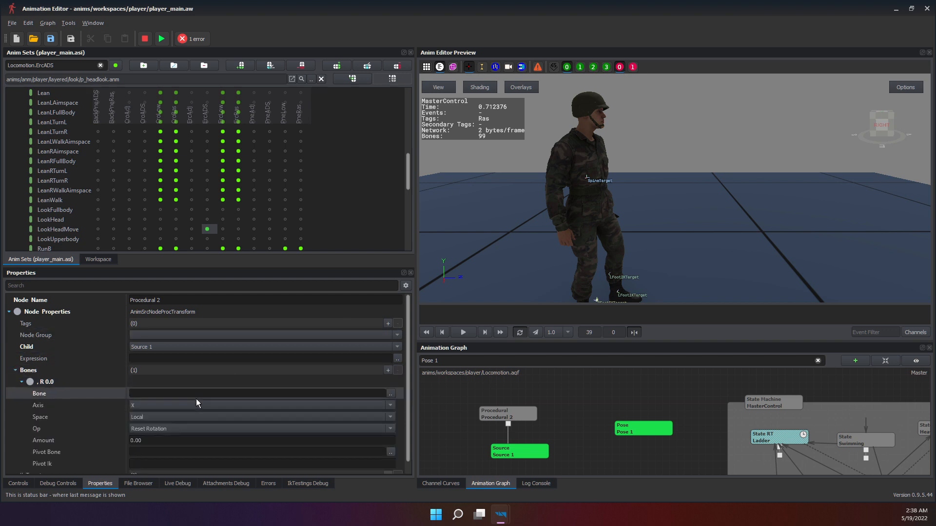
left_click(153, 394)
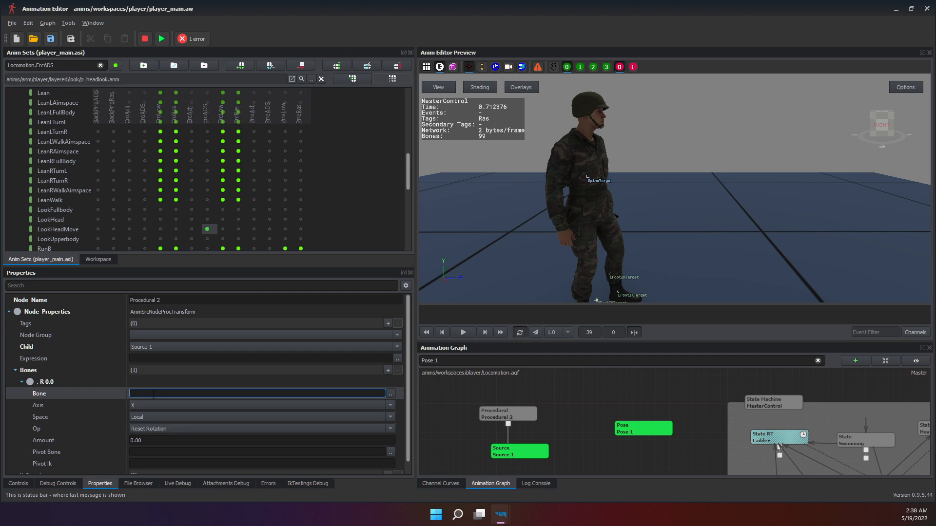
type("Head")
key("Return")
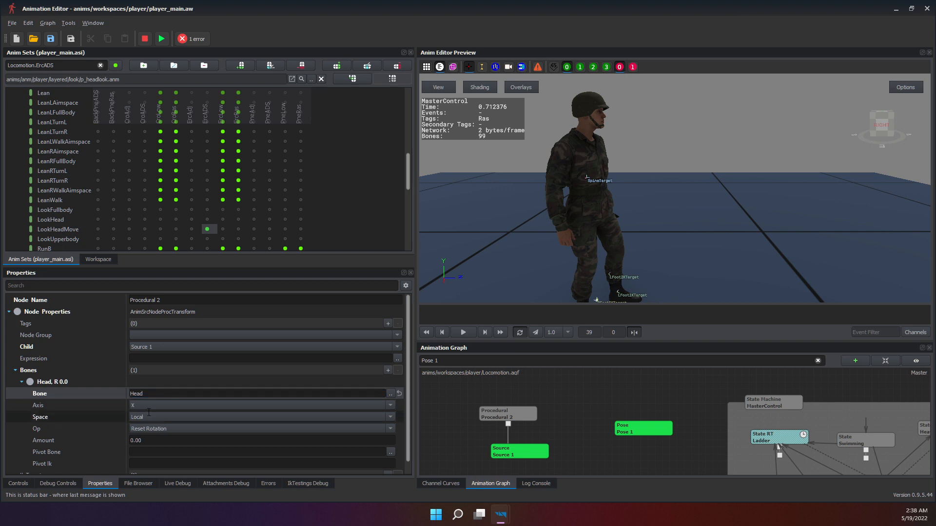
Keep the Head bone entry's space at Local and set its operation to Rotate.
left_click(156, 418)
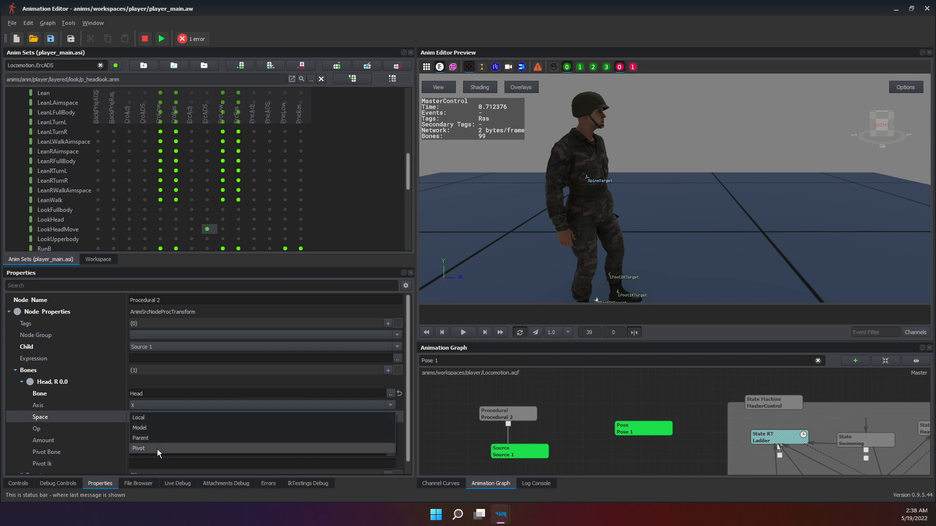
left_click(148, 418)
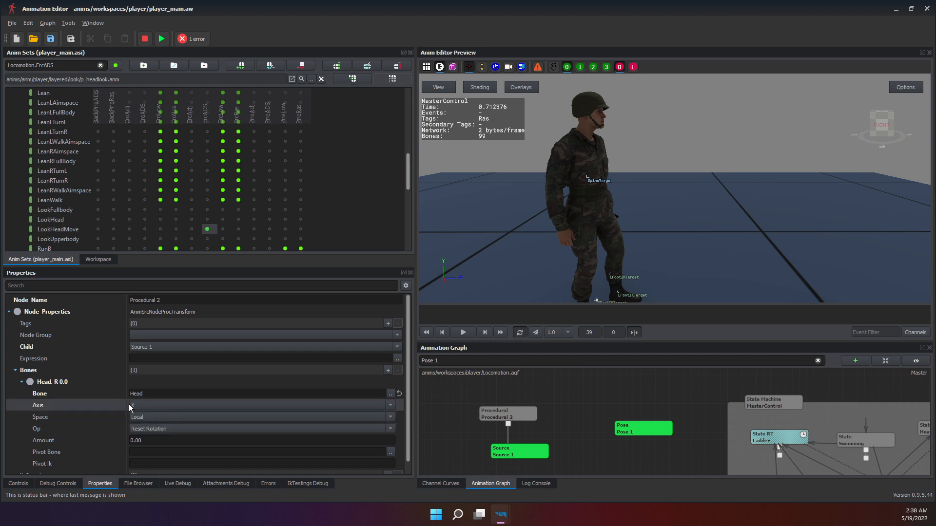
left_click(170, 427)
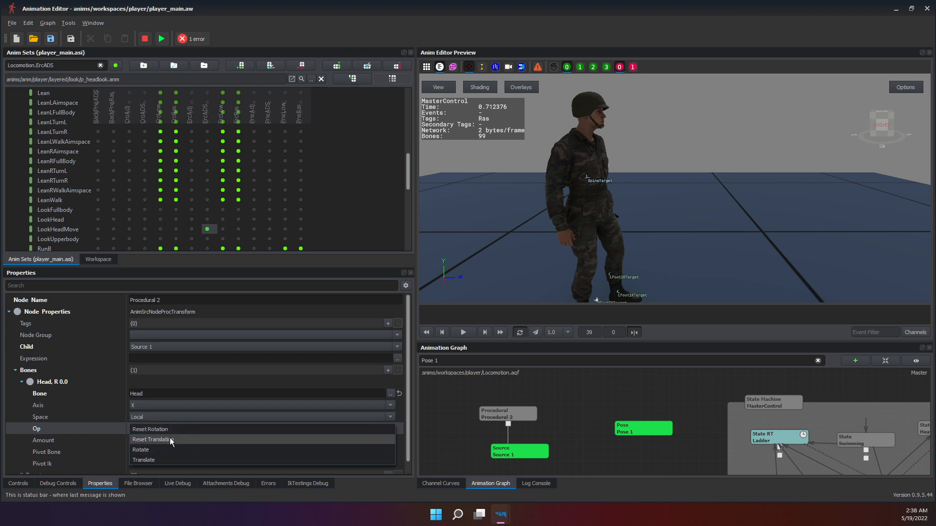
left_click(61, 430)
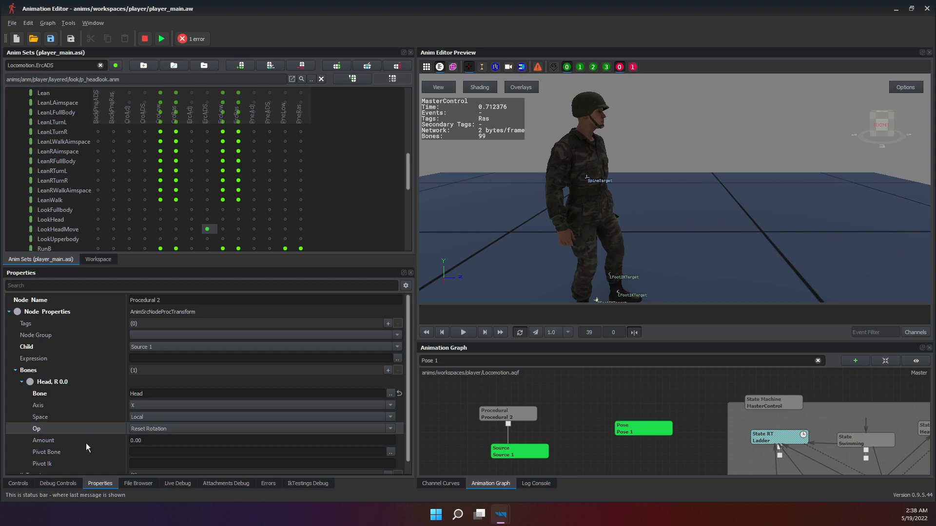
left_click(143, 429)
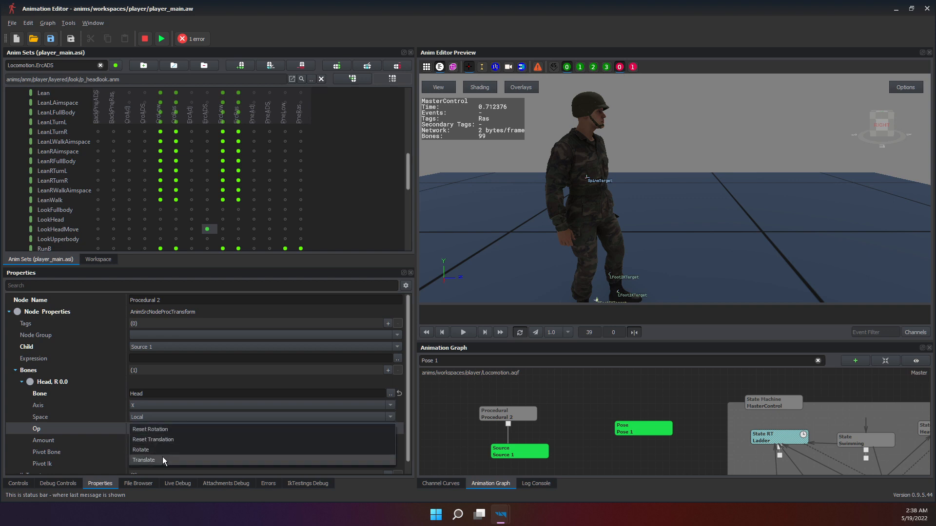
left_click(155, 451)
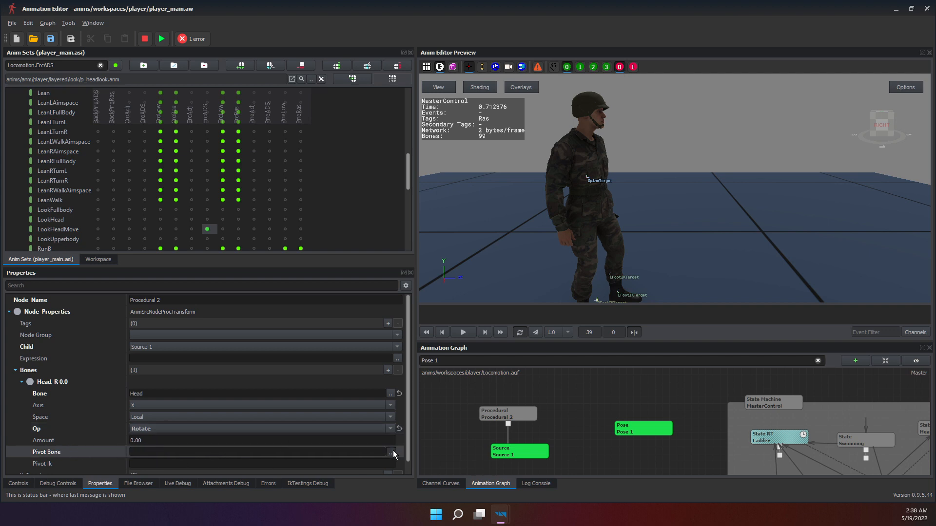
Examine the skeleton bone hierarchy from Hips through the spine and neck to Head, collapsing the leg and left shoulder branches.
left_click(345, 450)
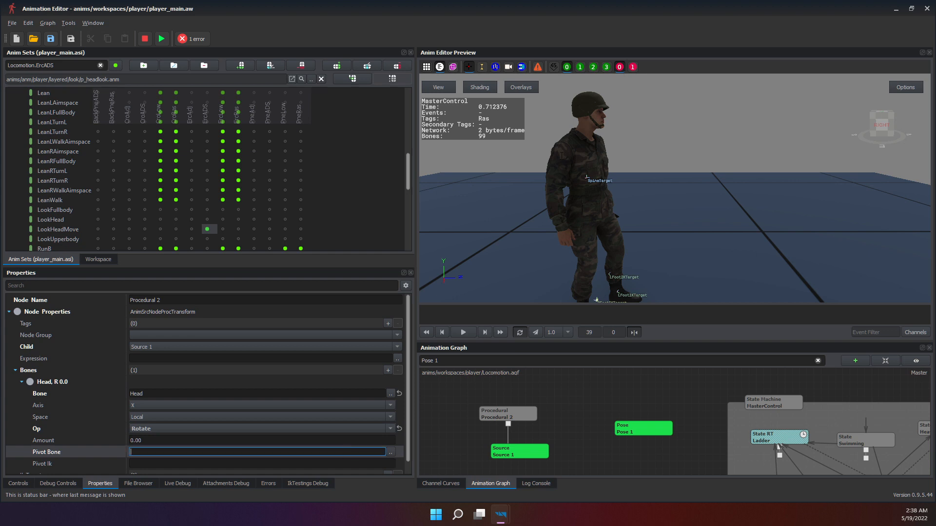
left_click(479, 72)
left_click(479, 71)
left_click(495, 67)
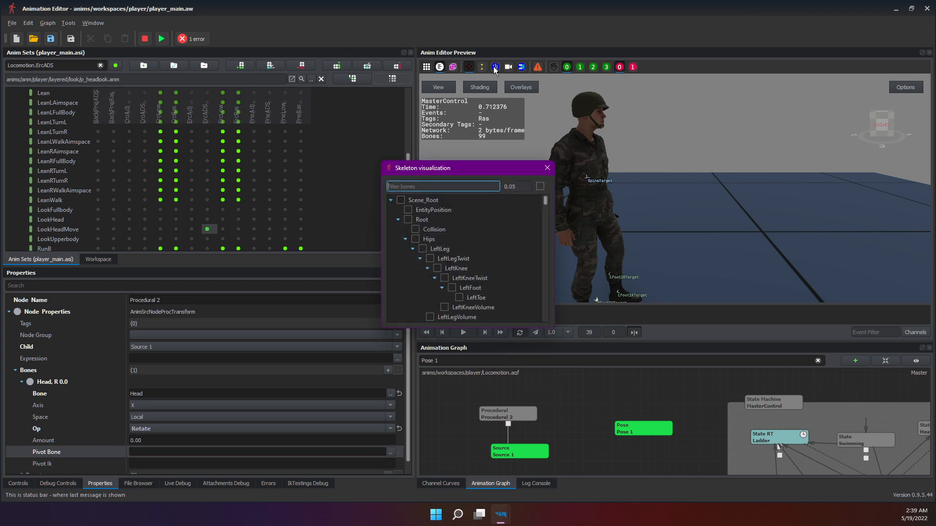
left_click(405, 241)
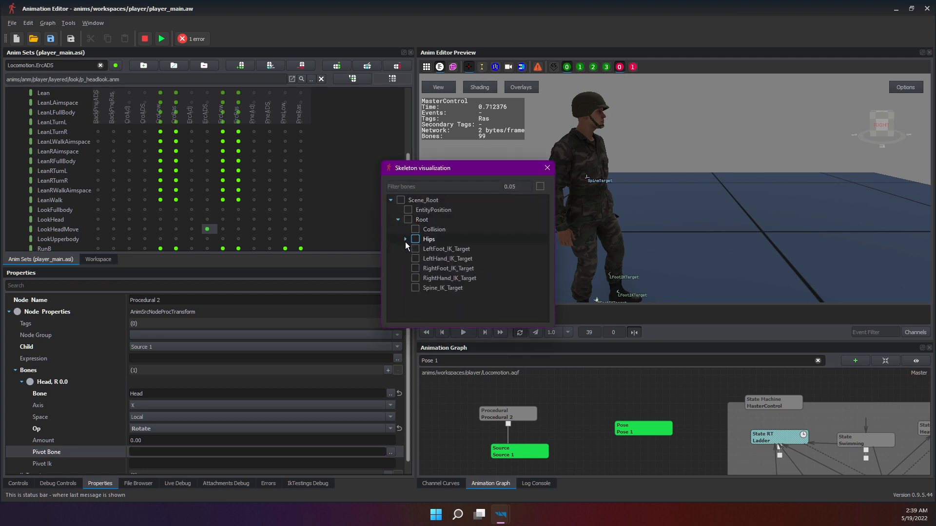
left_click(405, 241)
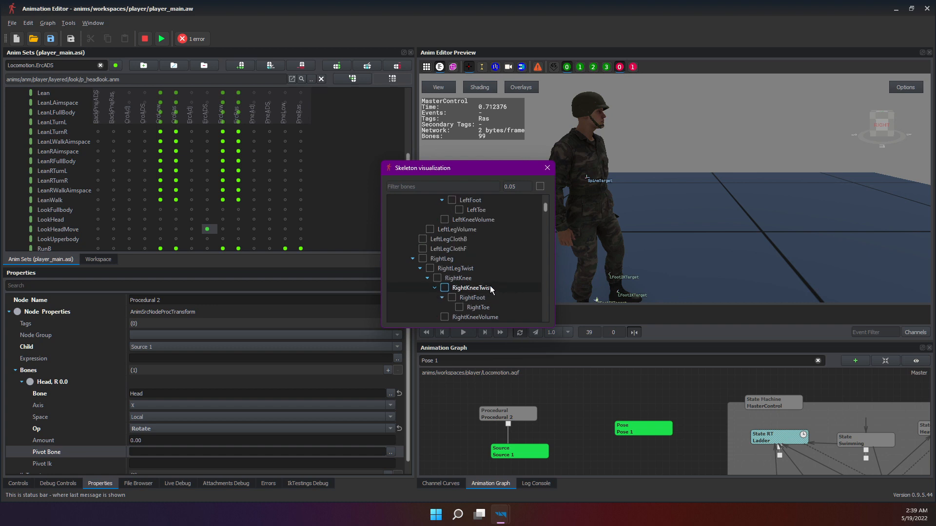
left_click(413, 249)
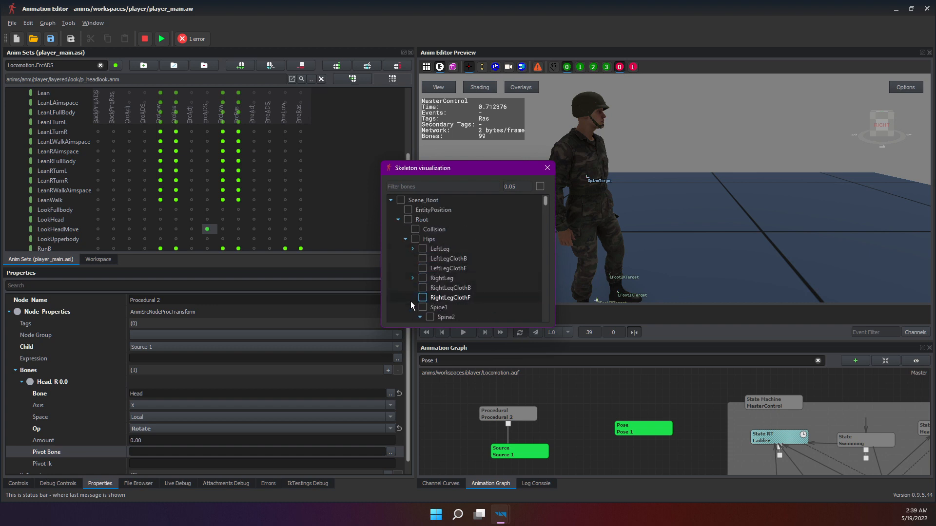
scroll(411, 301, "down", 2)
scroll(461, 288, "down", 2)
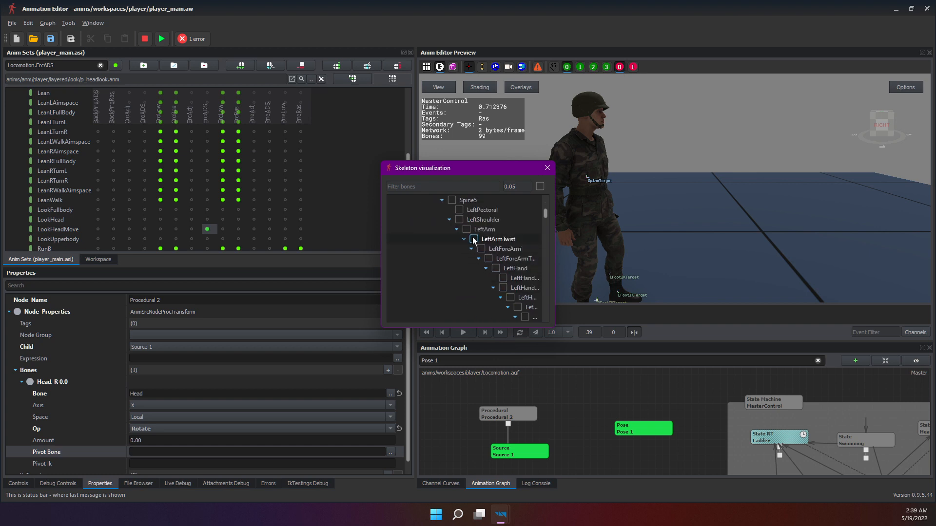
left_click(448, 249)
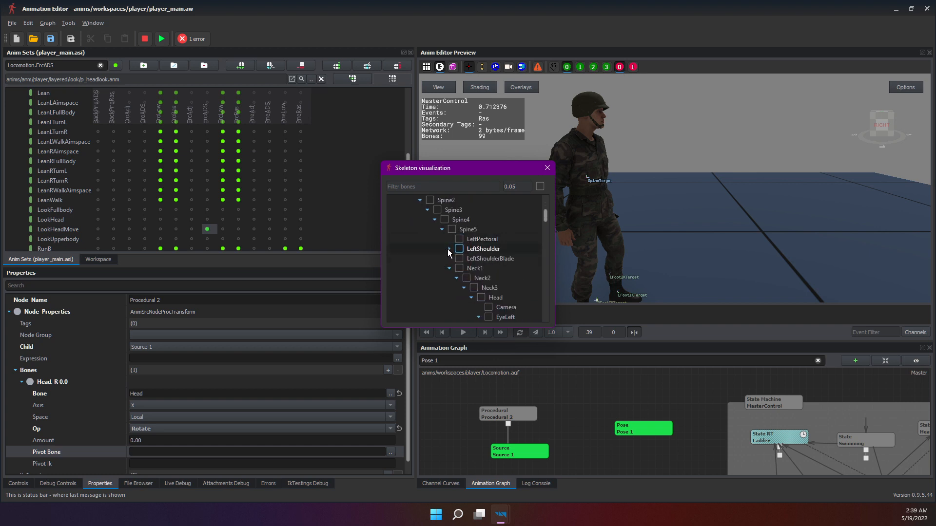
scroll(447, 269, "down", 1)
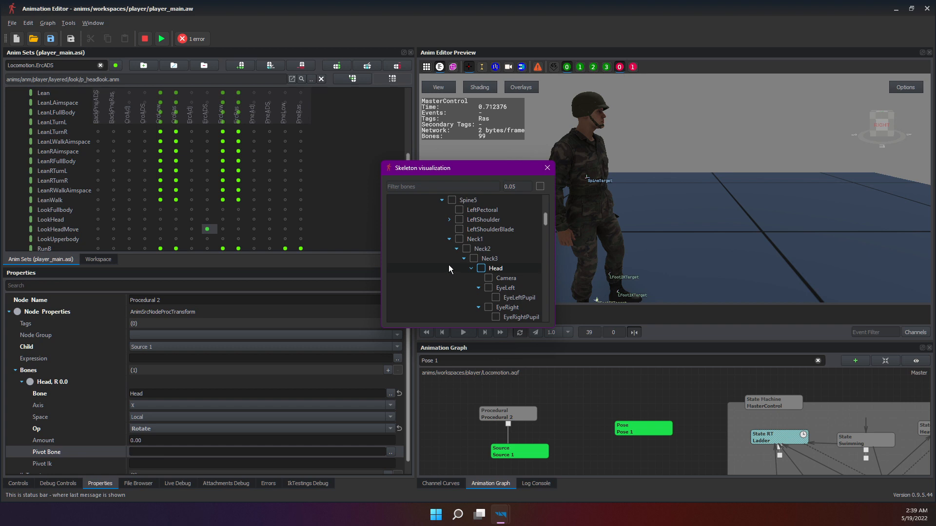
left_click(546, 169)
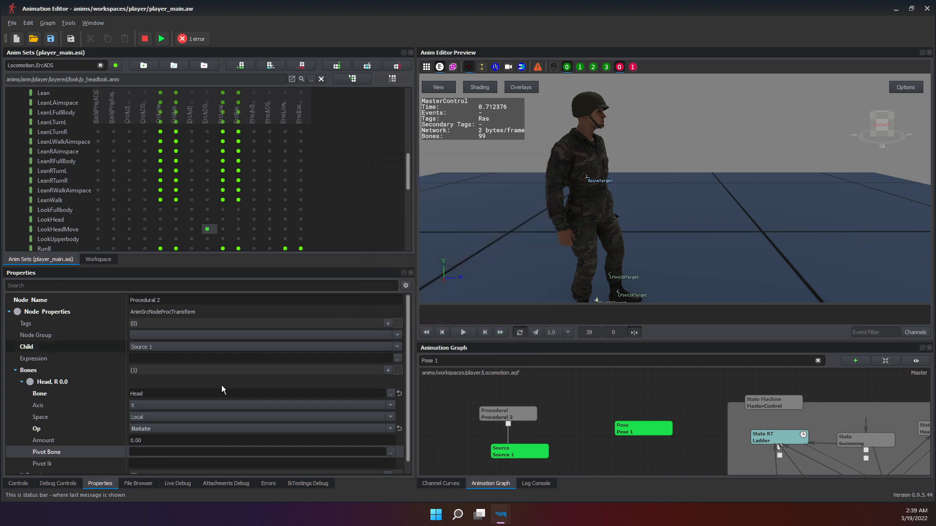
Set the pivot bone of the Head bone entry in Procedural 2 to Neck3.
left_click(489, 425)
left_click(500, 416)
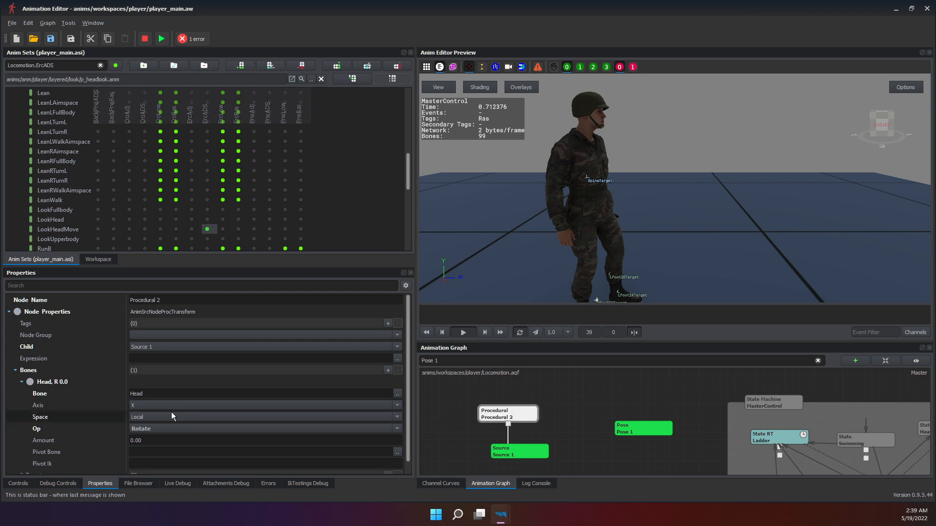
scroll(171, 411, "down", 1)
left_click(161, 440)
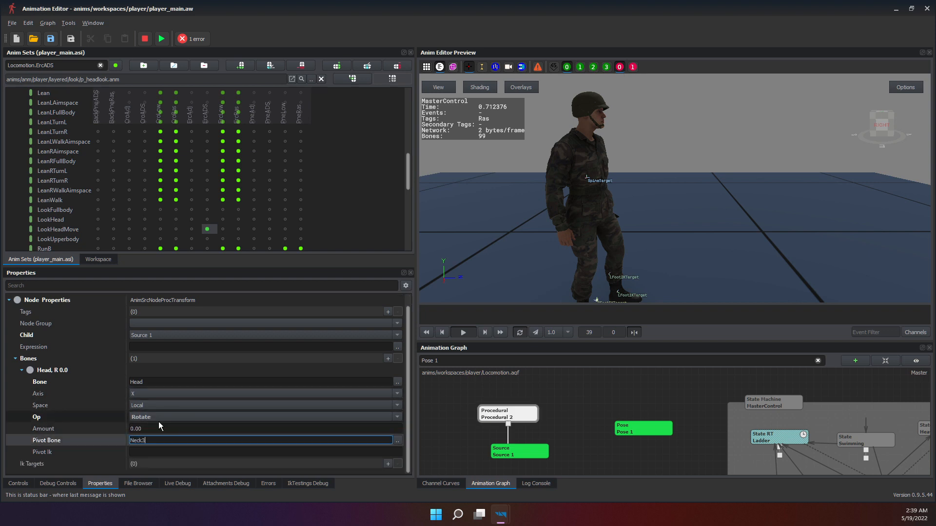
key("Return")
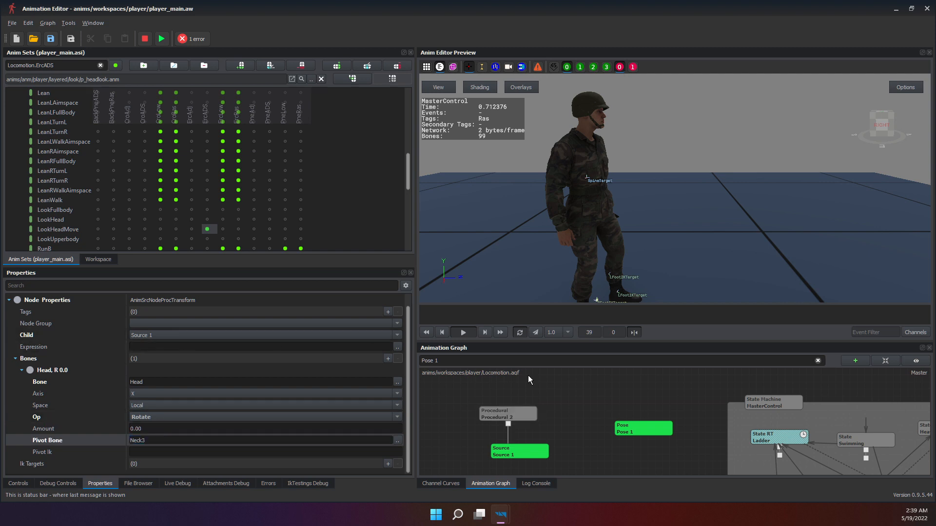
left_click(517, 416)
scroll(234, 402, "down", 1)
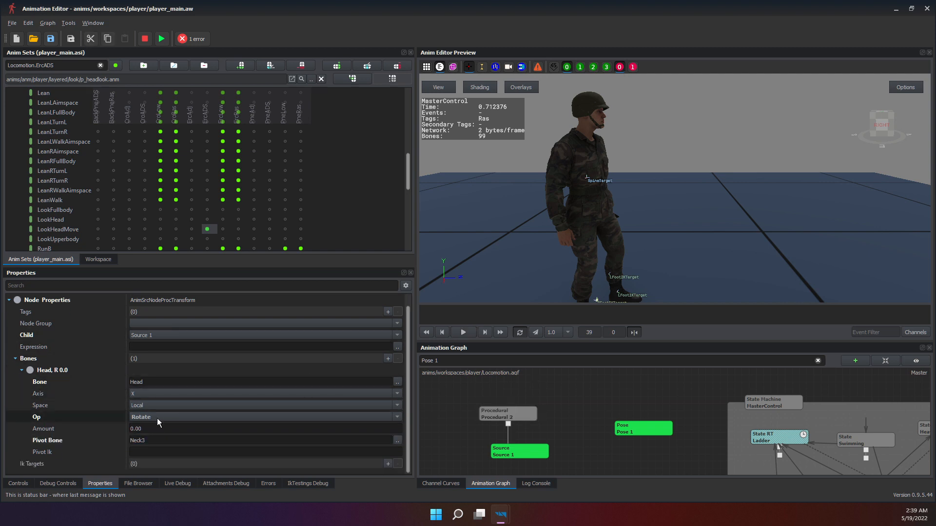
Copy the pivot bone name Neck3 into the Pivot Ik field of the Head bone entry in Procedural 2.
left_click(151, 451)
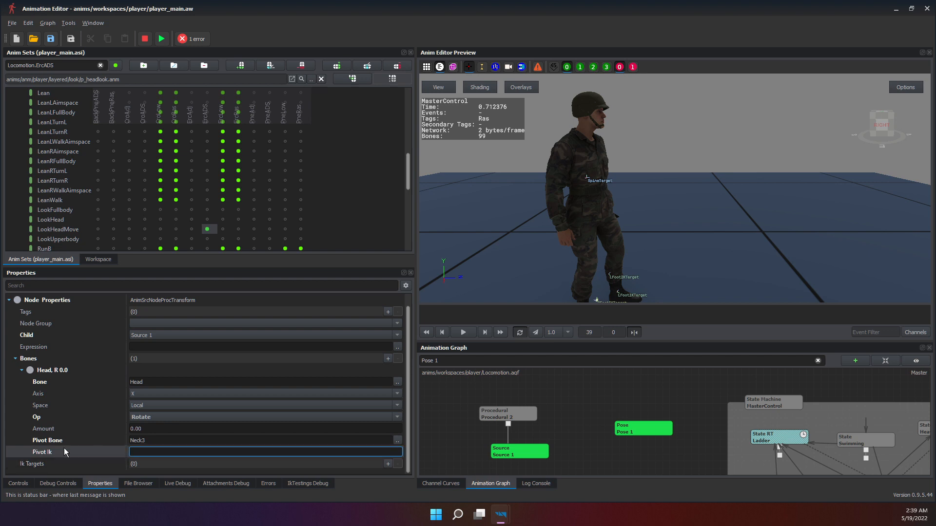
left_click(157, 446)
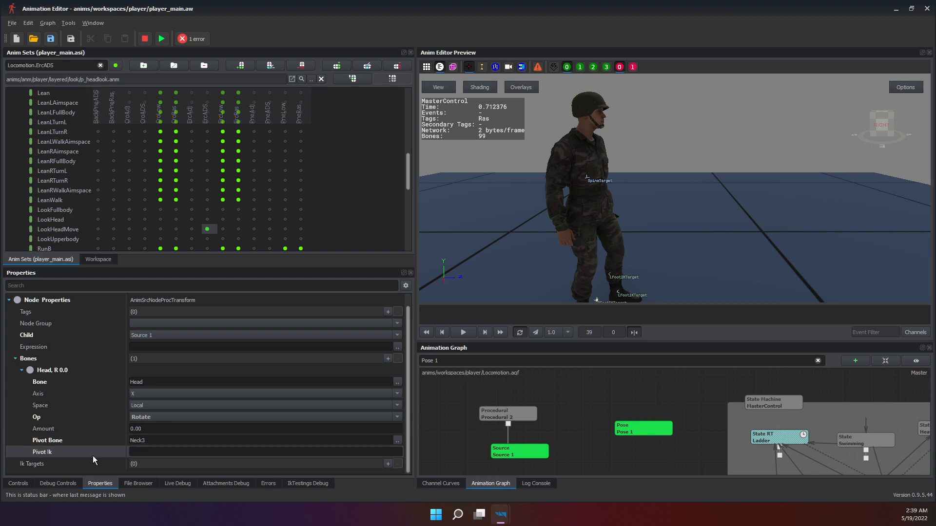
left_click(168, 441)
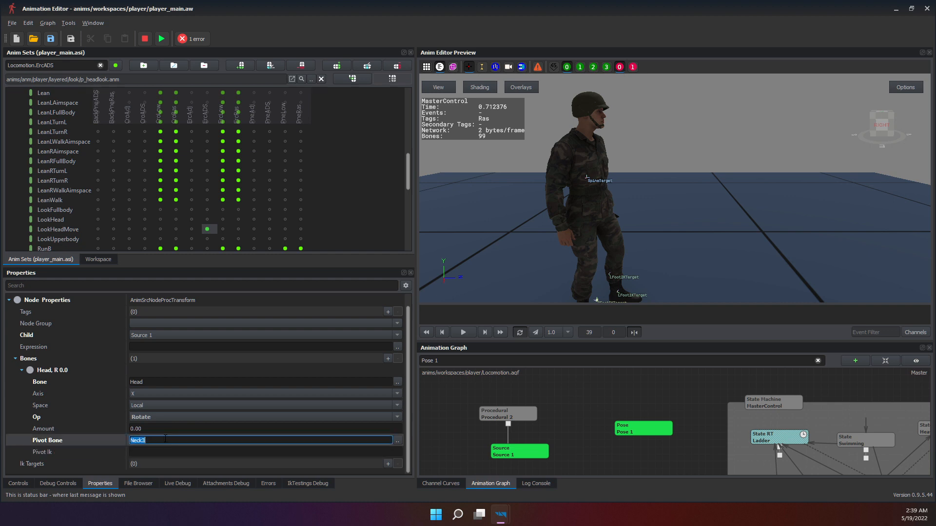
key("ctrl+c")
left_click(150, 446)
key("ctrl+v")
key("Return")
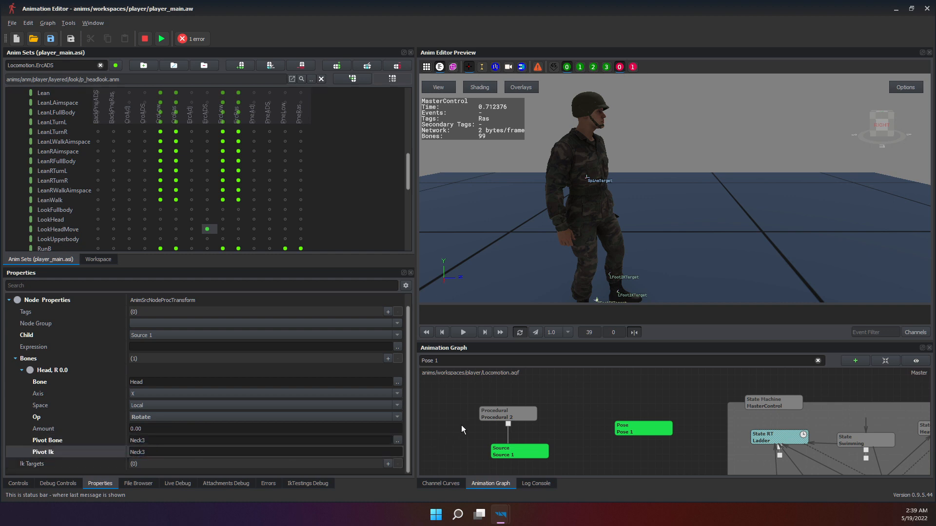
Review the space options of the Head bone entry and set the expression of Procedural 2 to 1.0.
left_click(498, 410)
left_click(157, 378)
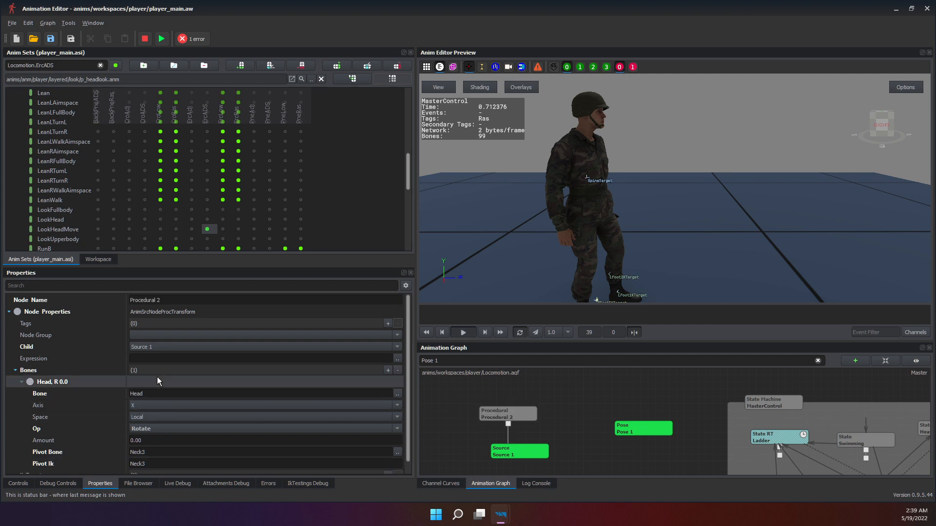
scroll(109, 432, "down", 1)
left_click(149, 405)
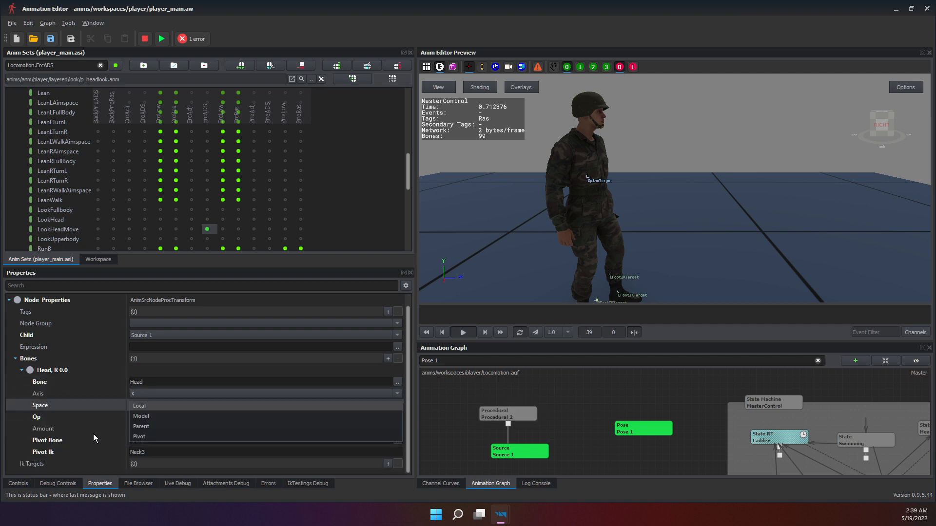
left_click(99, 427)
left_click(96, 427)
scroll(94, 389, "up", 1)
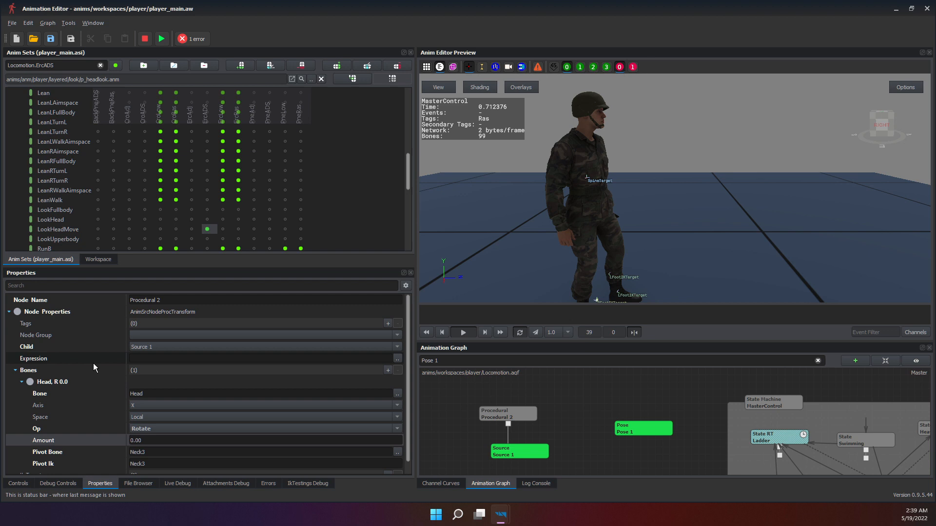
left_click(178, 358)
type("1")
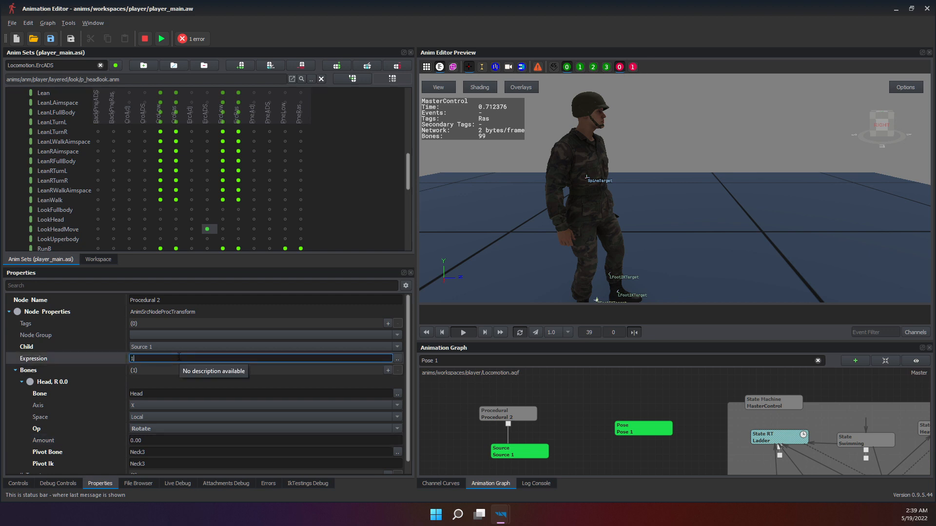
type(".0")
key("Return")
left_click(530, 420)
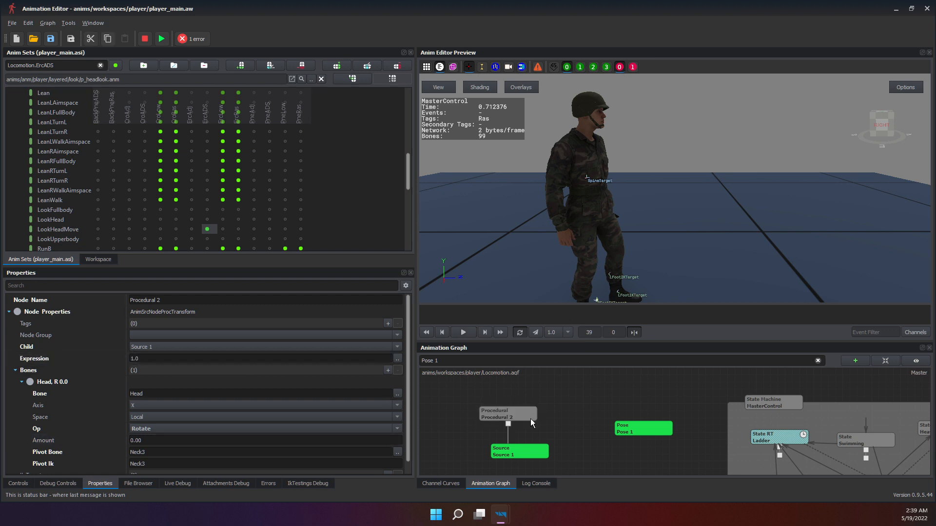
Delete the Procedural 2 node from the animation graph.
left_click(519, 449)
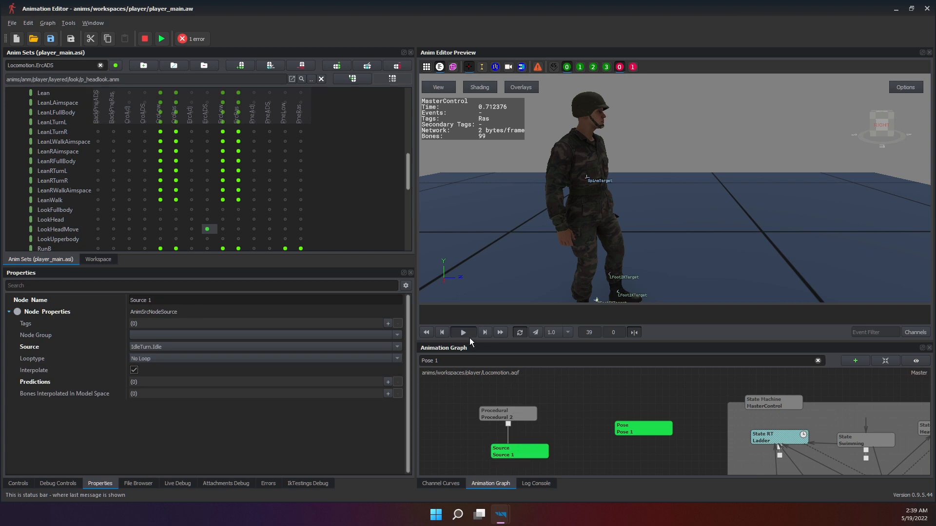
left_click(519, 418)
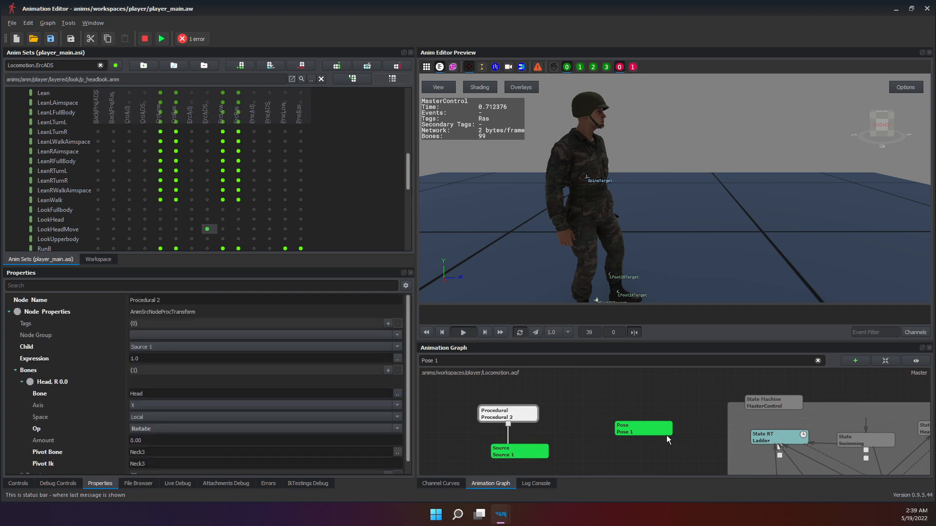
left_click(653, 430)
left_click(523, 416)
right_click(522, 413)
left_click(553, 499)
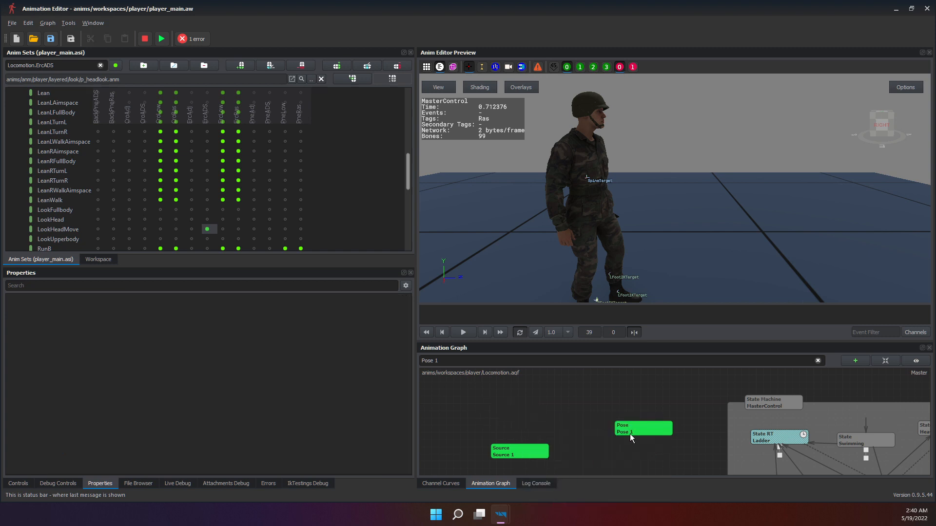
Delete the Source 1 node, leaving Pose 1 in the graph.
left_click(630, 434)
left_click(507, 450)
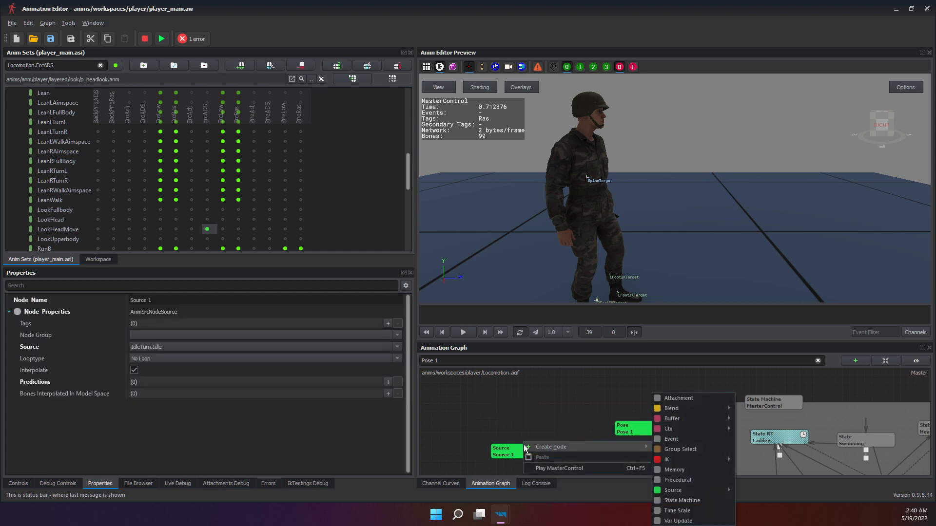
left_click(511, 447)
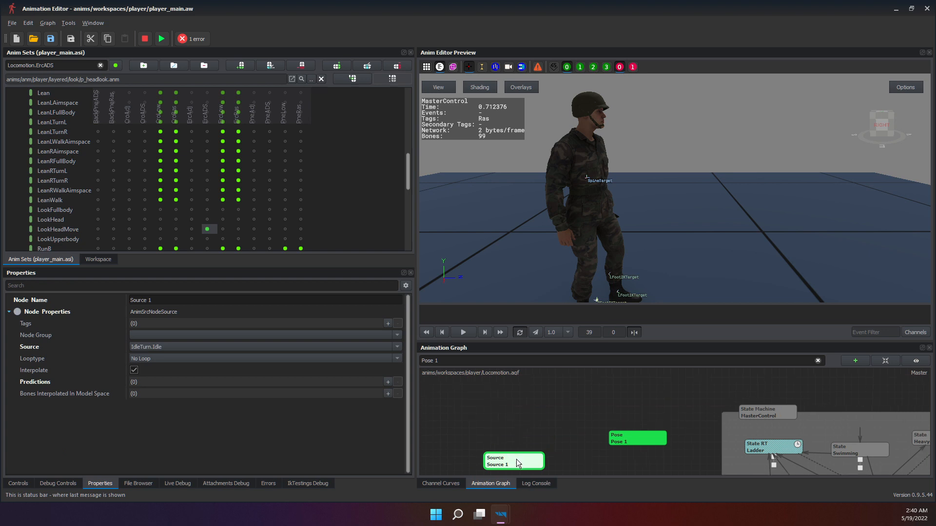
right_click(527, 463)
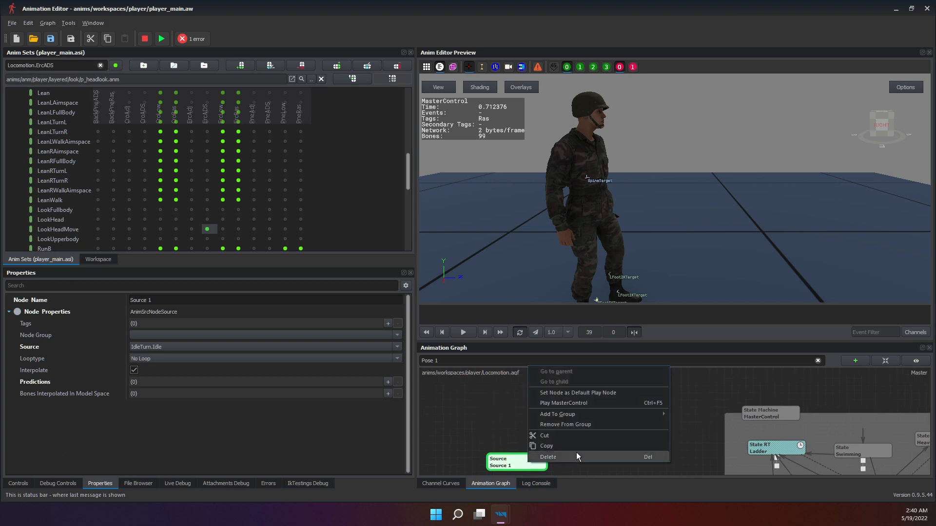
left_click(576, 453)
Play the Pose 1 node in the preview to check its pose.
right_click(644, 439)
left_click(626, 436)
key("F5")
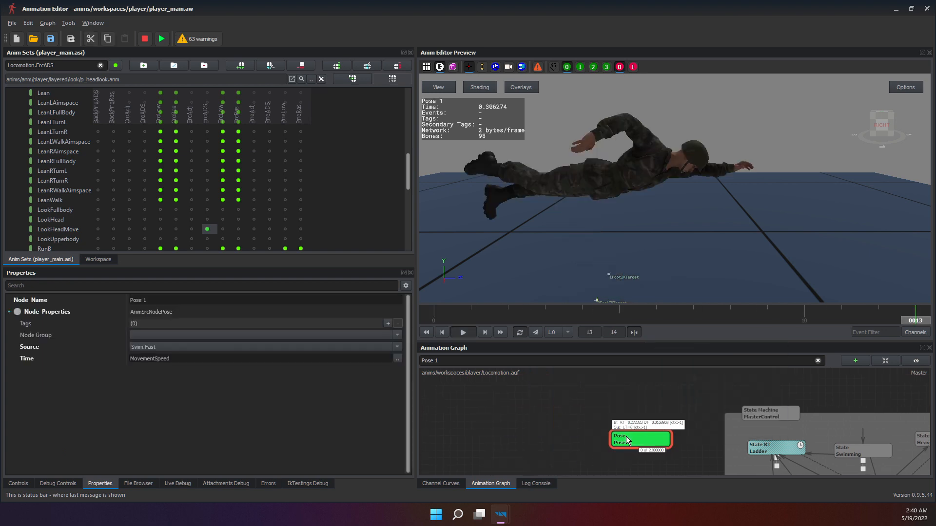
left_click(576, 435)
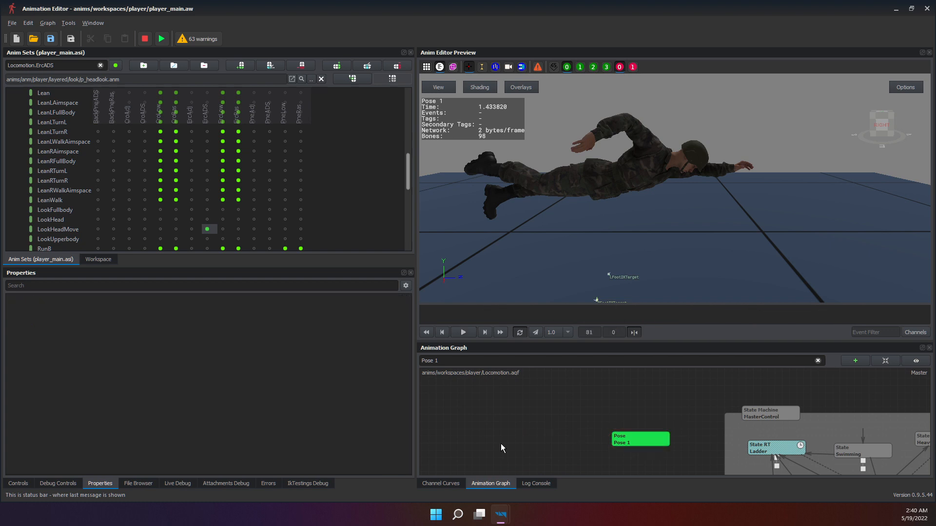
Create a new Procedural node and place it directly above the Pose 1 node.
right_click(525, 386)
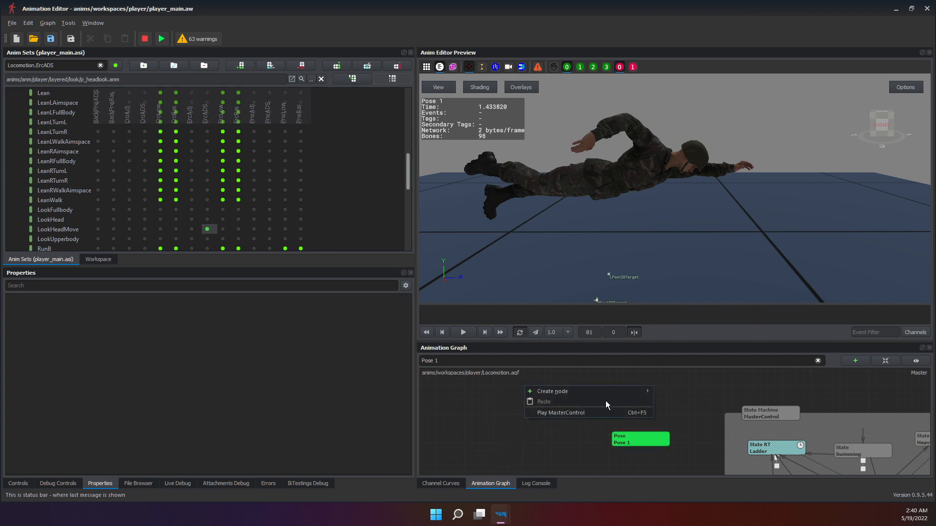
mouse_move(547, 394)
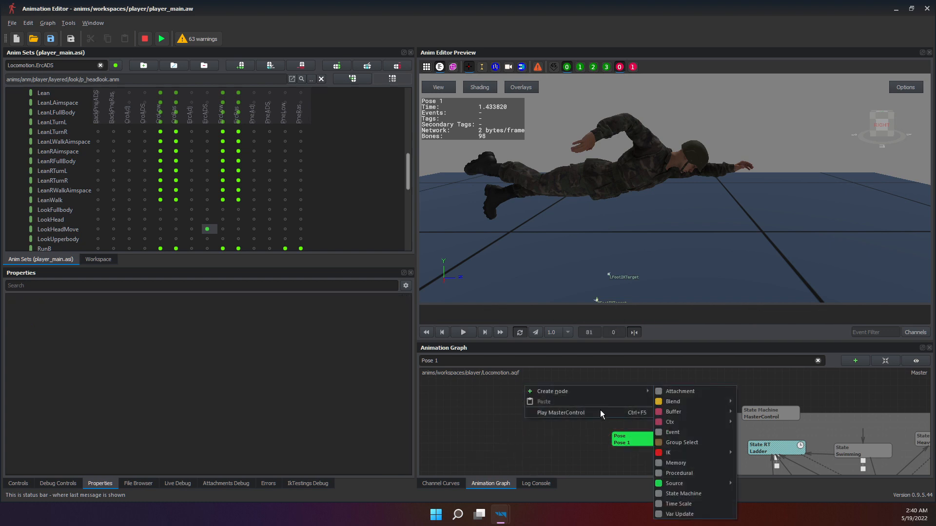
left_click(692, 470)
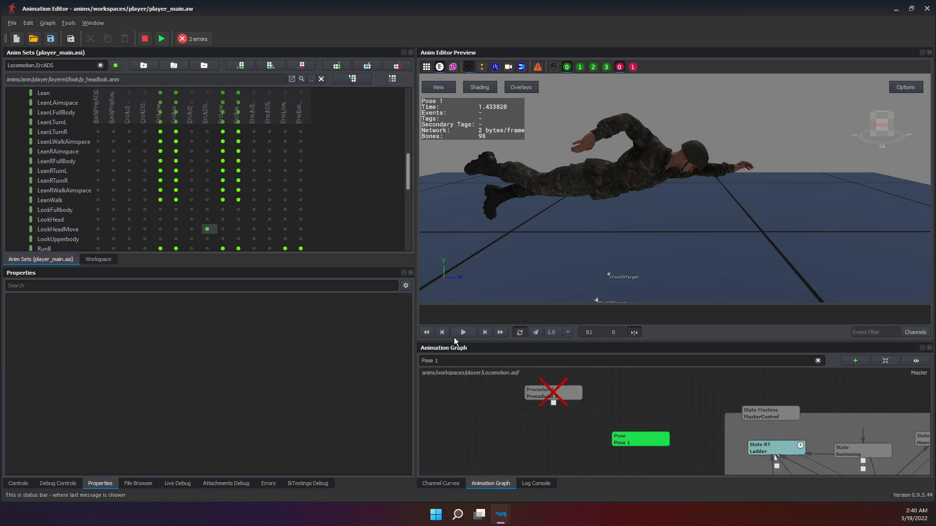
left_click_drag(564, 390, 651, 403)
Set the child of the new Procedural node to Pose 1 and play the node in the preview.
left_click(630, 433)
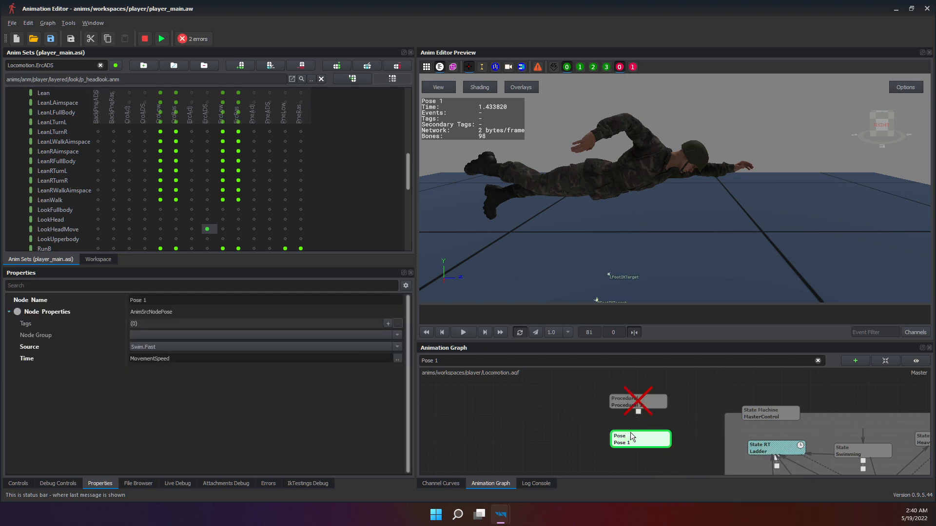
left_click(254, 300)
key("ctrl+a")
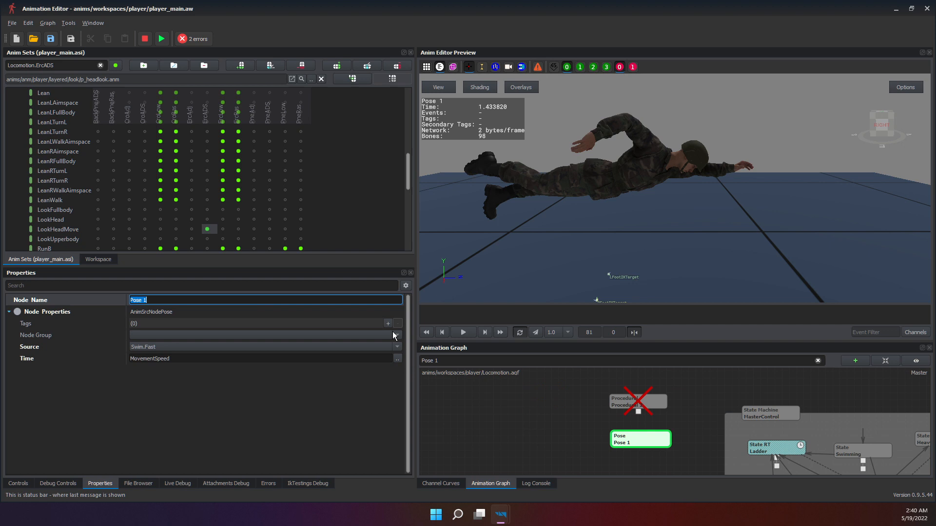
left_click(631, 401)
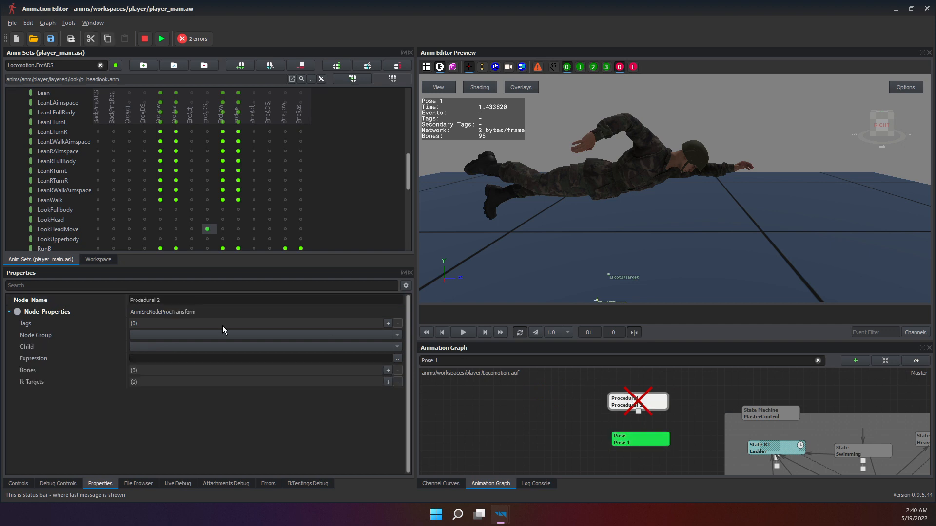
left_click(154, 344)
type("Pose 1")
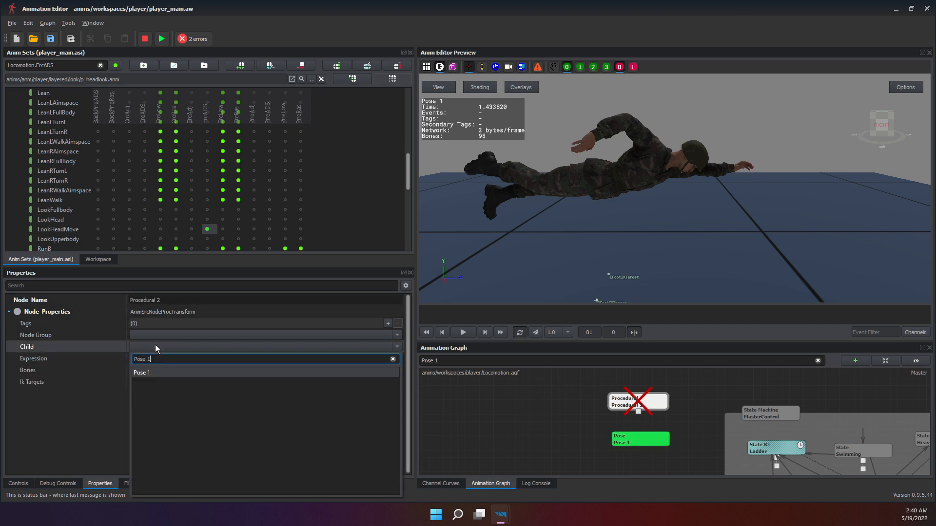
key("Return")
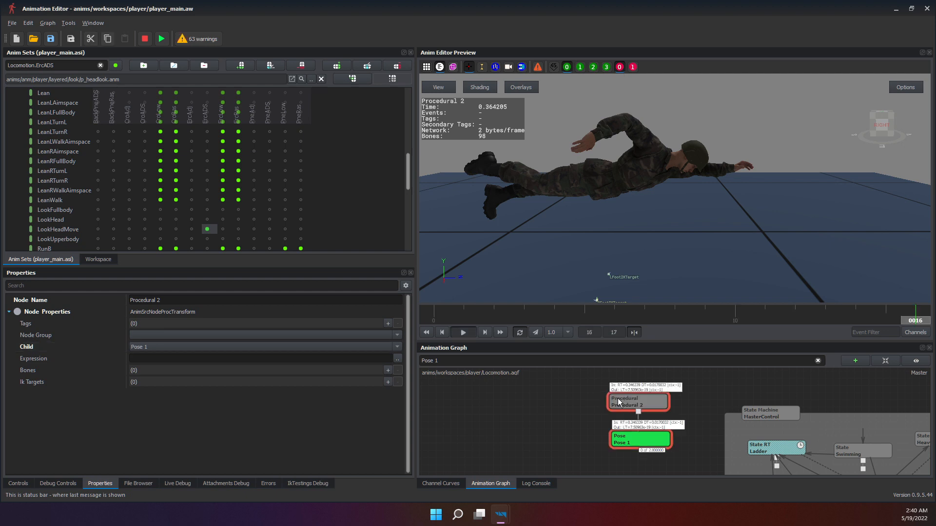
left_click(588, 379)
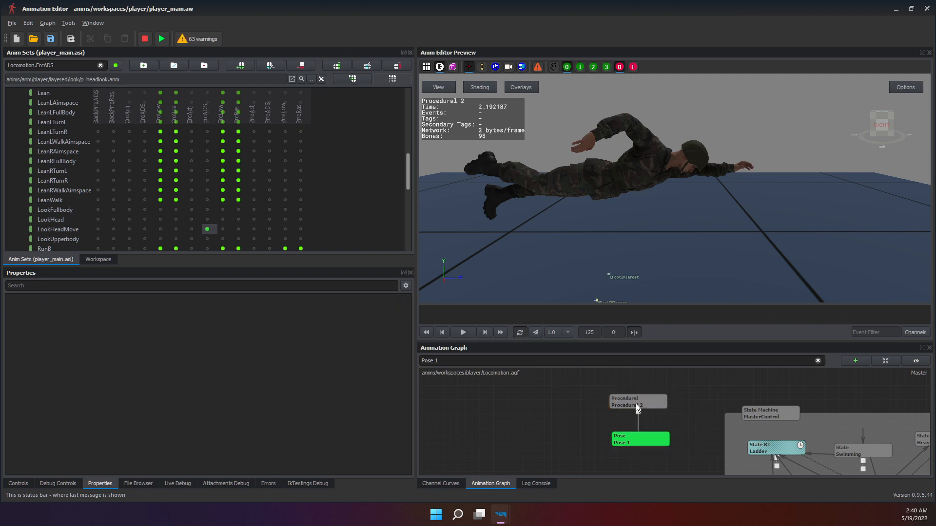
Add an entry for the Head bone to the Bones list of the new Procedural node and play the node.
left_click(636, 404)
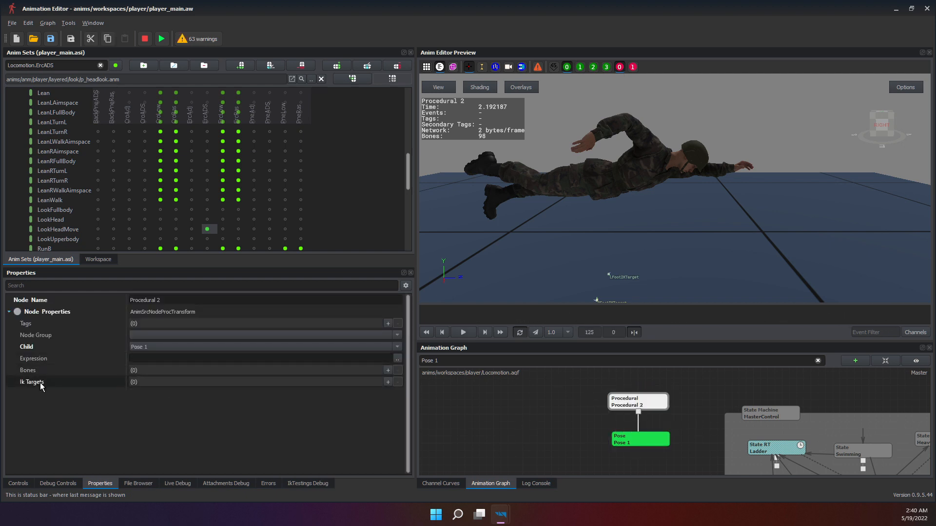
left_click(97, 374)
left_click(388, 370)
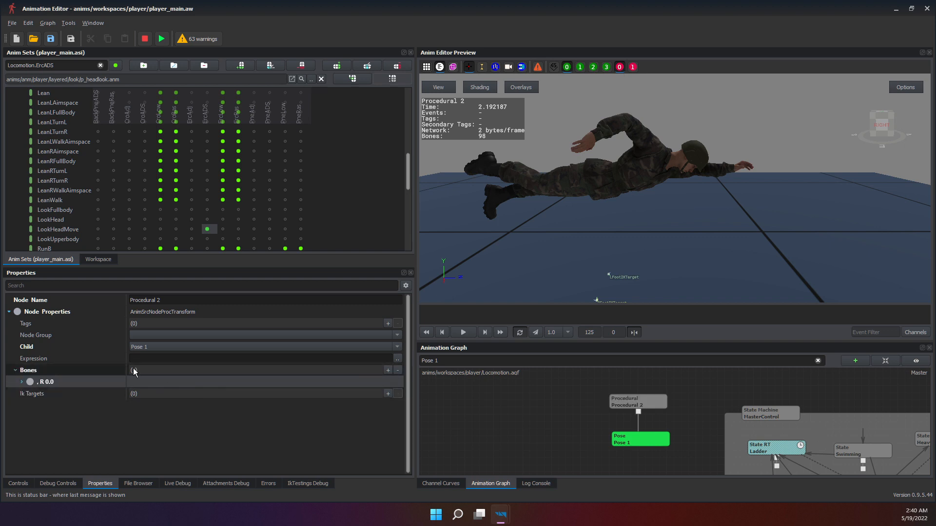
double_click(65, 382)
left_click(184, 393)
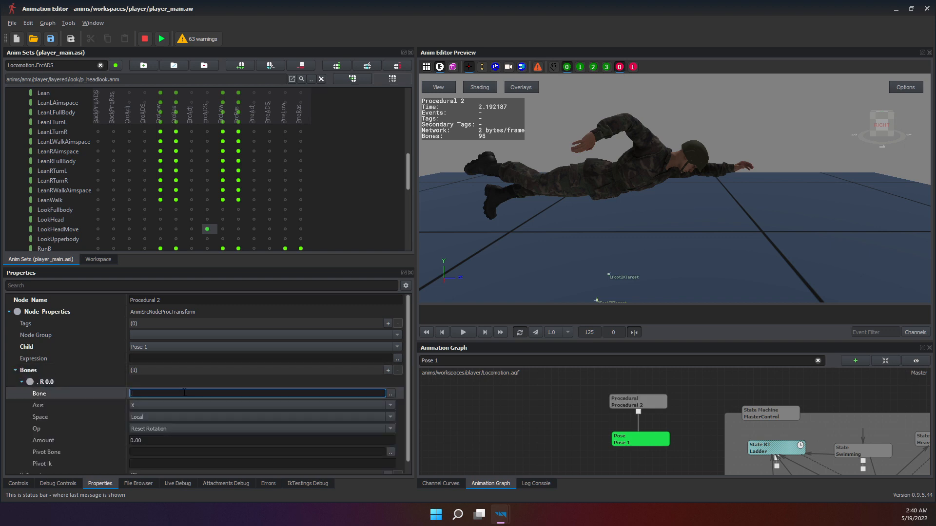
type("Head")
key("Return")
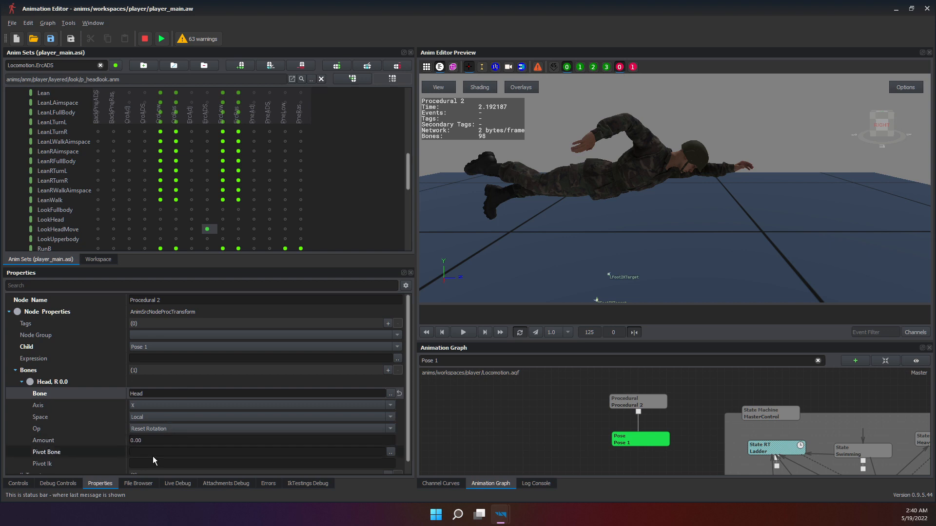
left_click(636, 408)
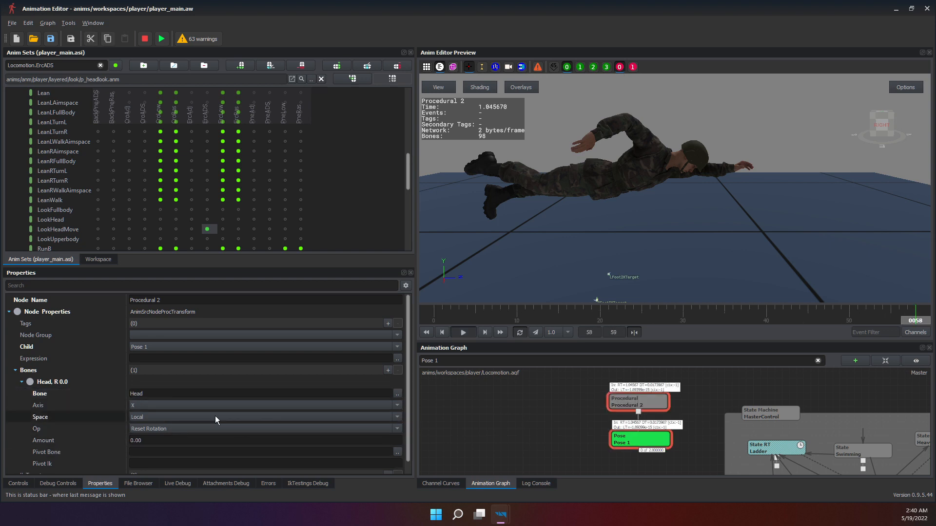
left_click(598, 398)
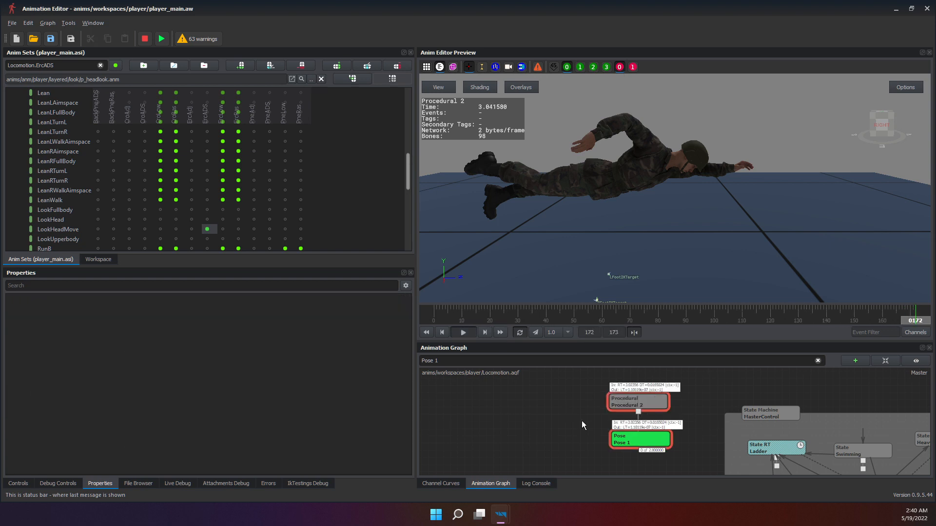
Show the graph controls with the Commands group collapsed and the Variables group expanded.
left_click(18, 483)
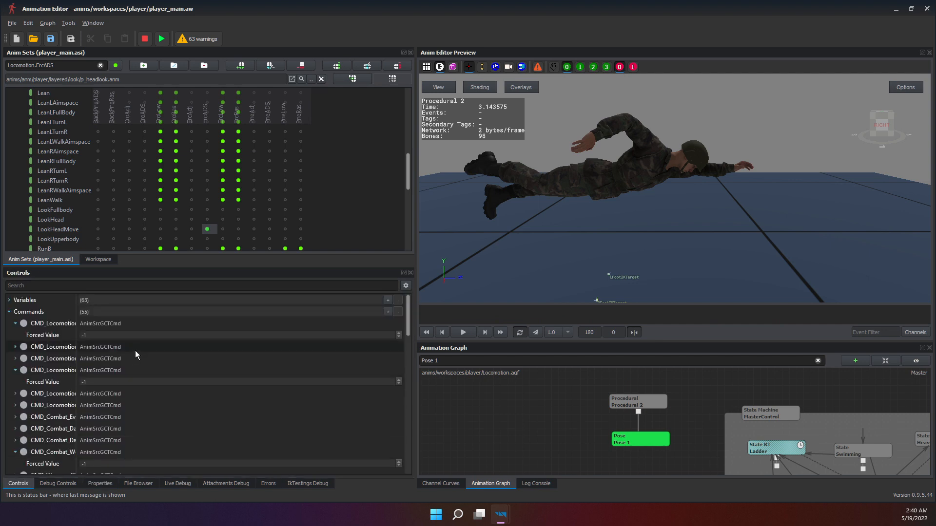
left_click(9, 312)
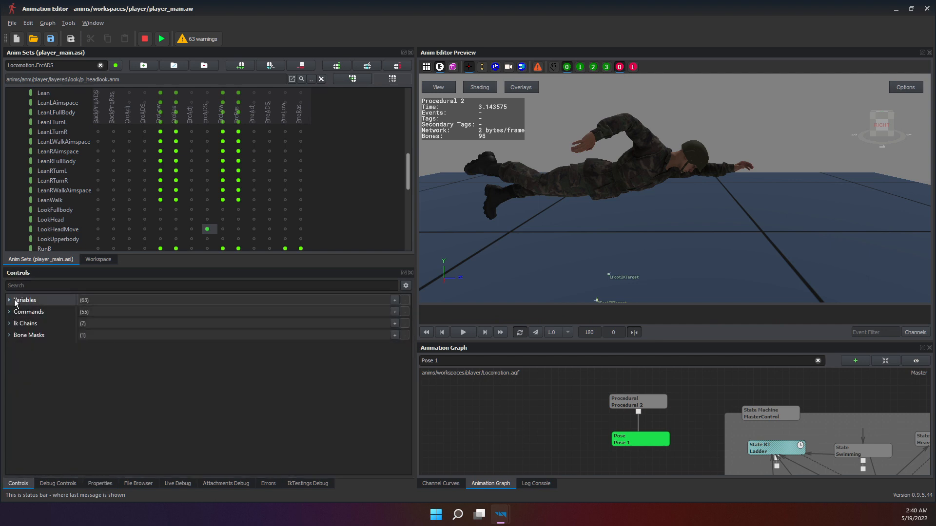
left_click(9, 300)
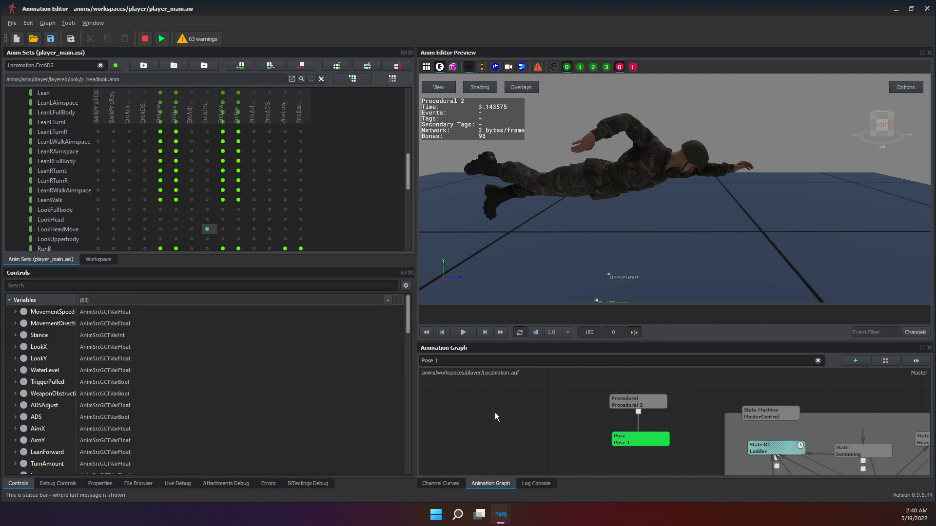
Play the Procedural node above Pose 1 in the preview and show its properties.
left_click(629, 438)
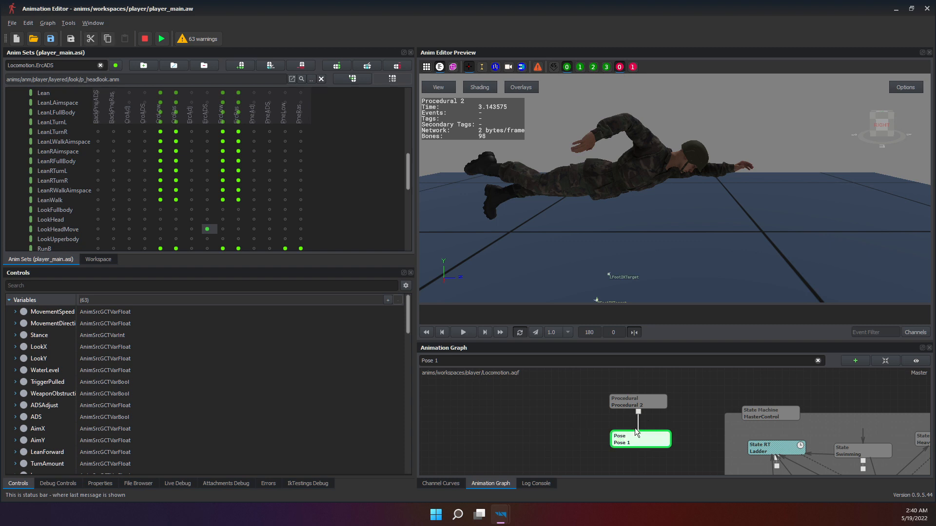
double_click(635, 402)
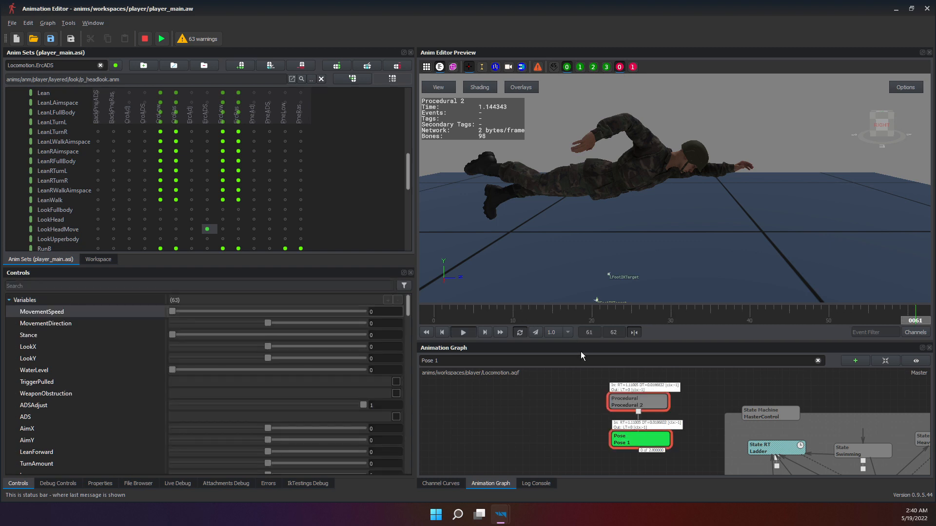
double_click(560, 373)
left_click(637, 400)
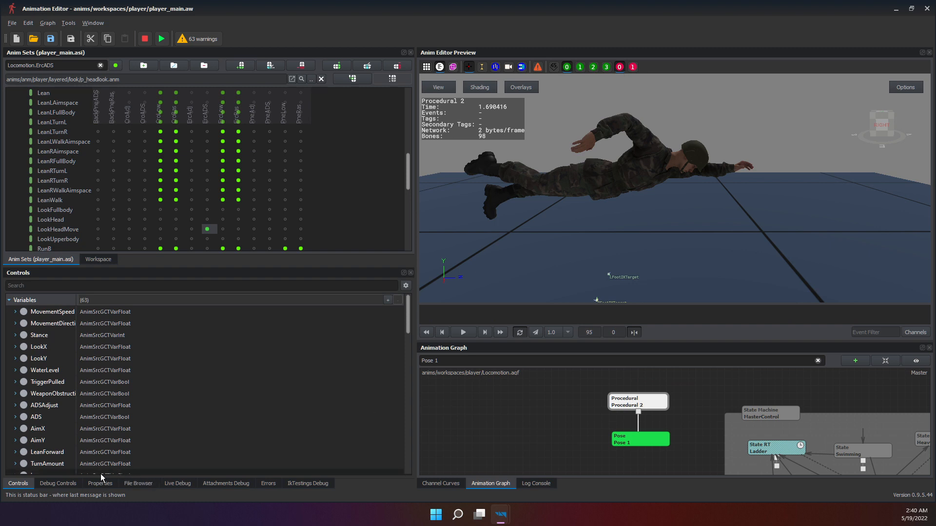
left_click(112, 486)
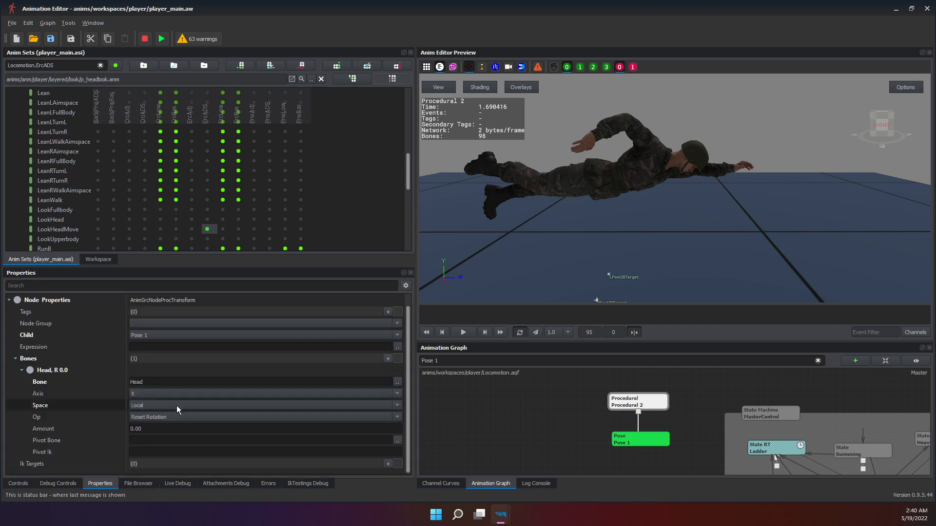
Set the Head bone entry's Amount to 1.0 in the Procedural node.
left_click(161, 347)
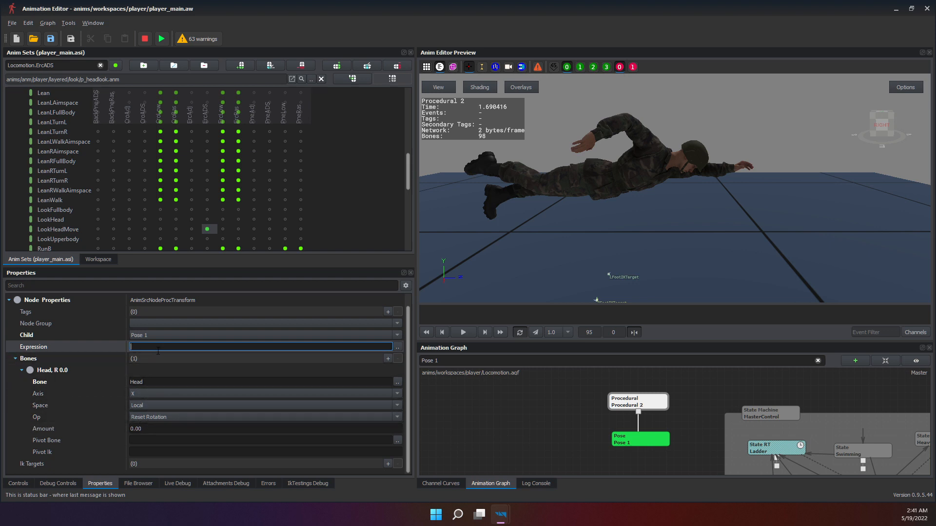
left_click(146, 428)
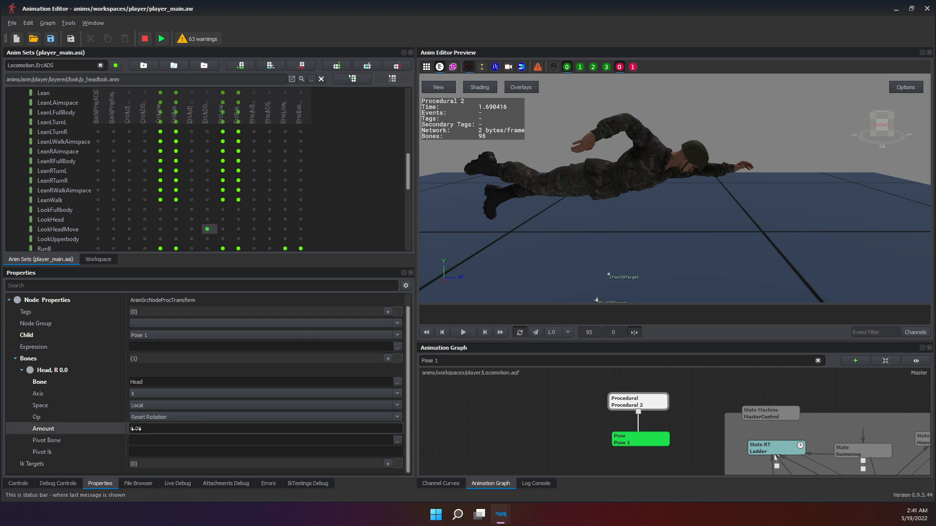
type("1")
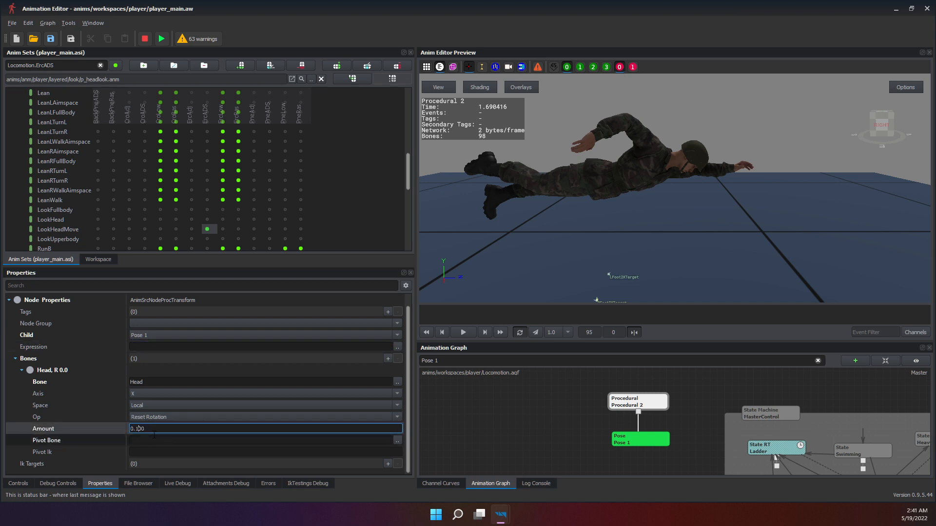
key("Return")
type("1")
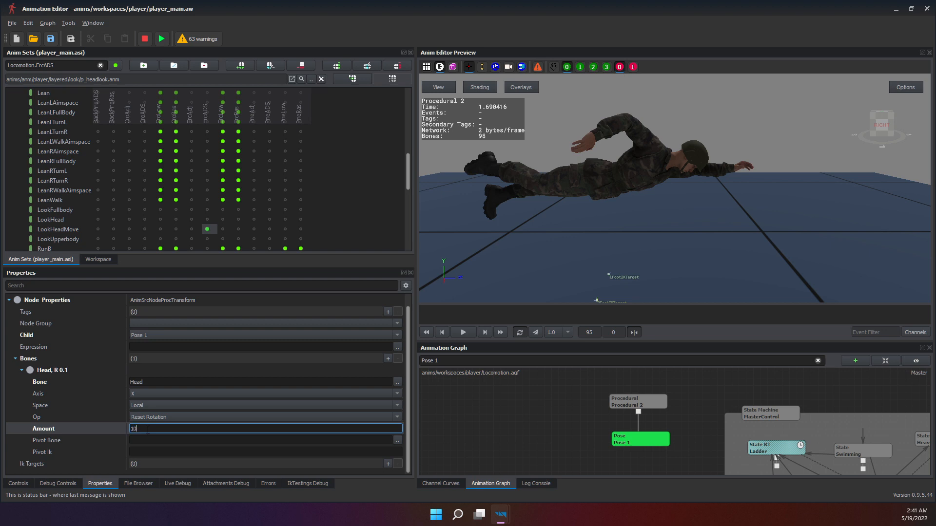
type(".0")
key("Return")
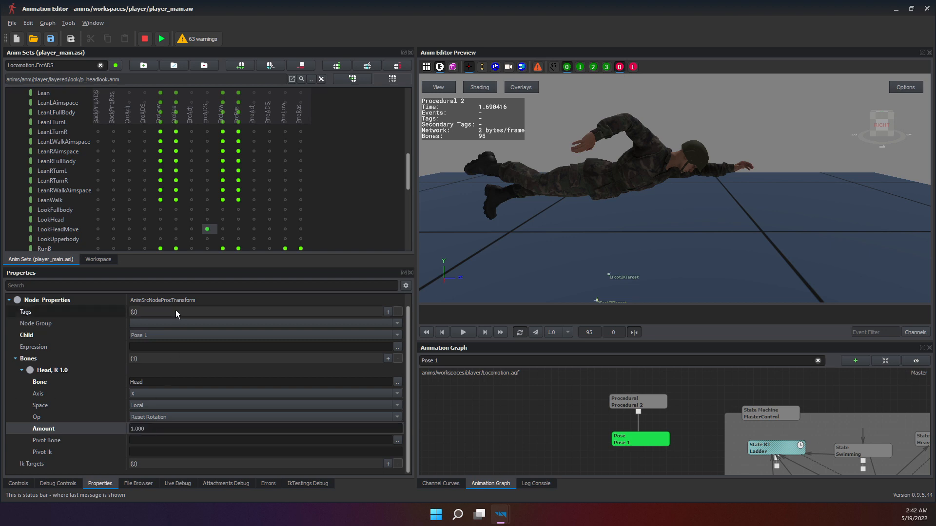
Set the Procedural node's Expression to LookX and play the node in the preview.
left_click(148, 346)
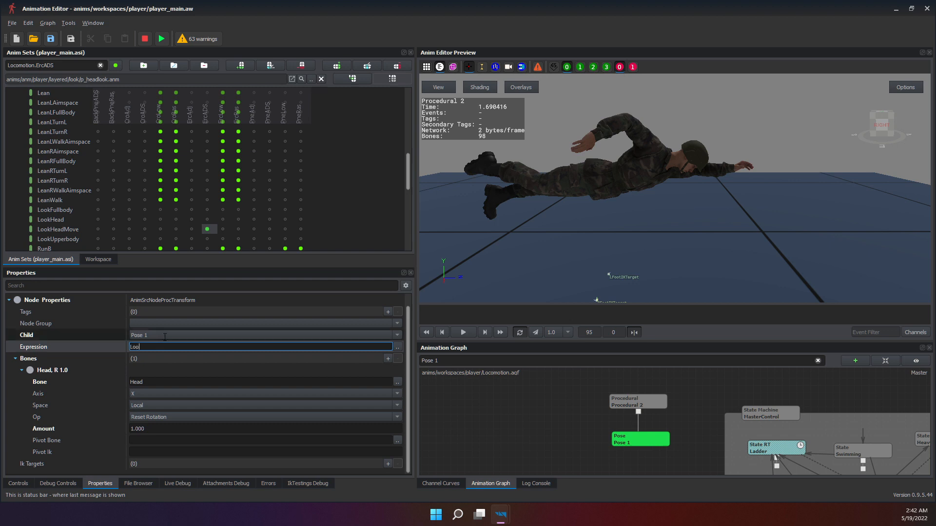
key("Return")
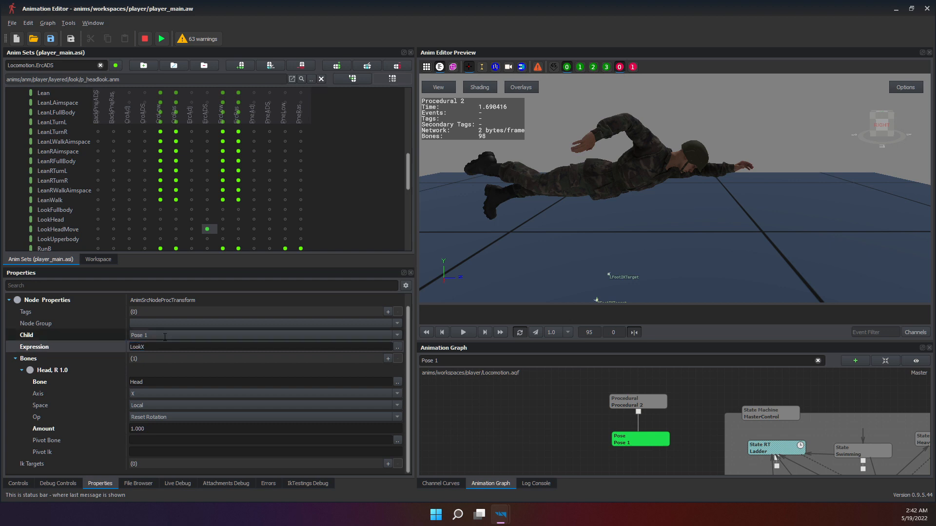
left_click(549, 402)
left_click(633, 408)
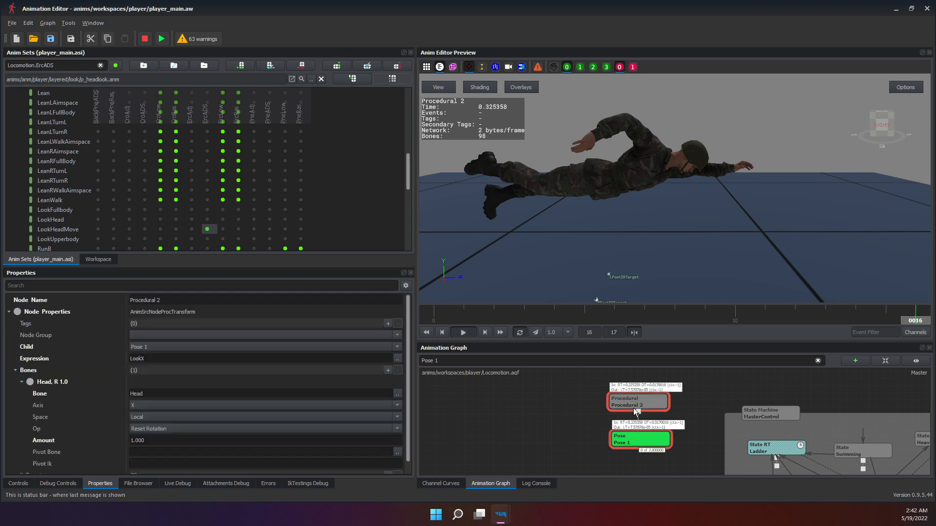
left_click(759, 412)
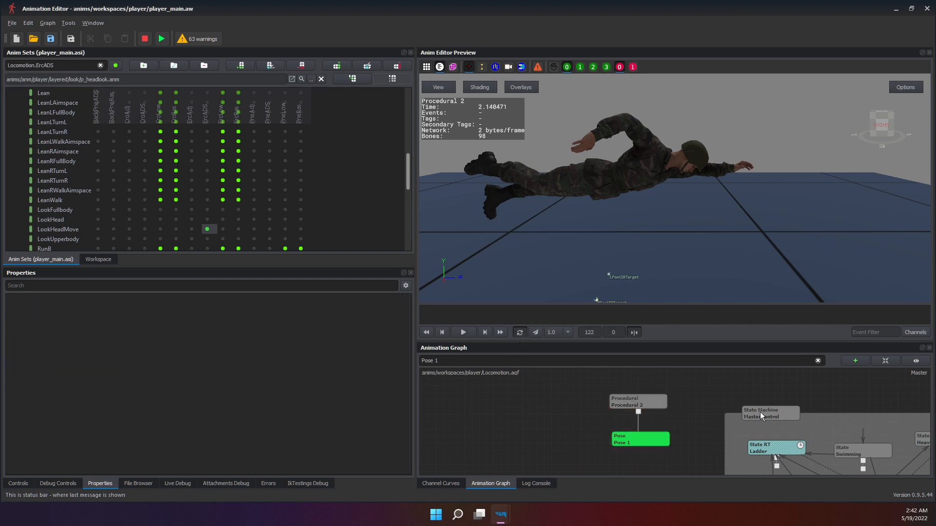
left_click(721, 393)
double_click(666, 402)
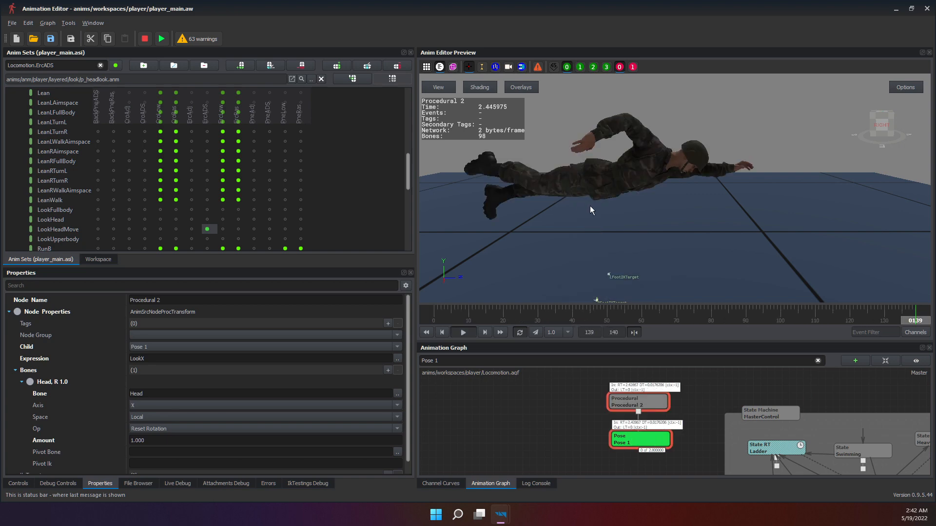
left_click(662, 213)
left_click(621, 407)
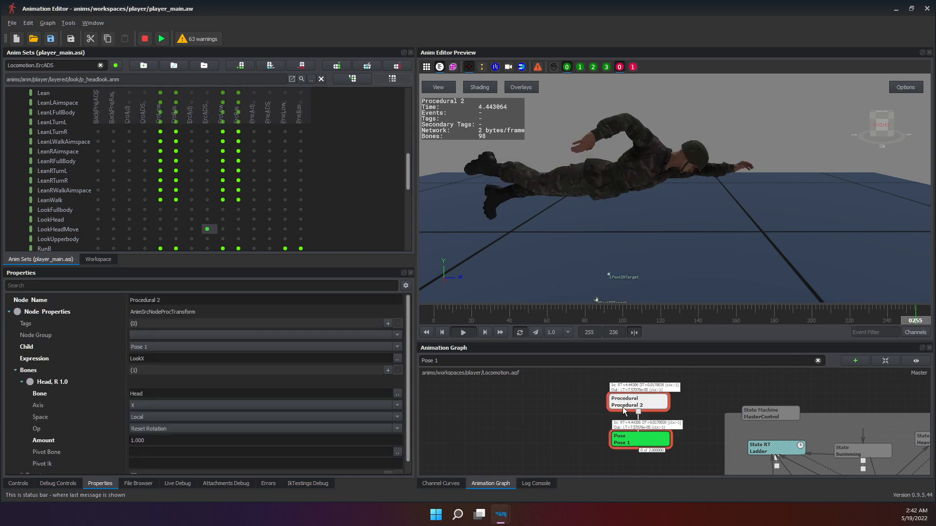
Test the LookX variable on the playing node, varying it between about -75 and 136.
left_click(24, 484)
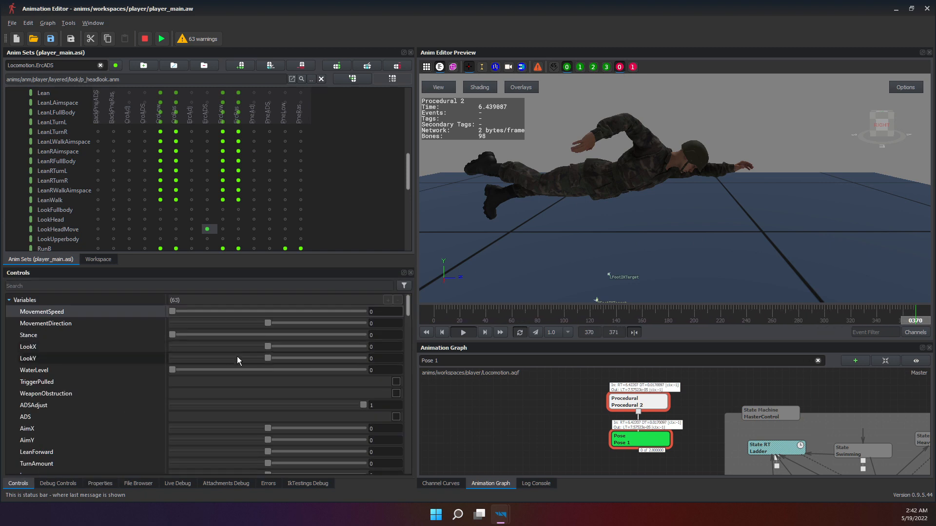
left_click_drag(269, 347, 227, 349)
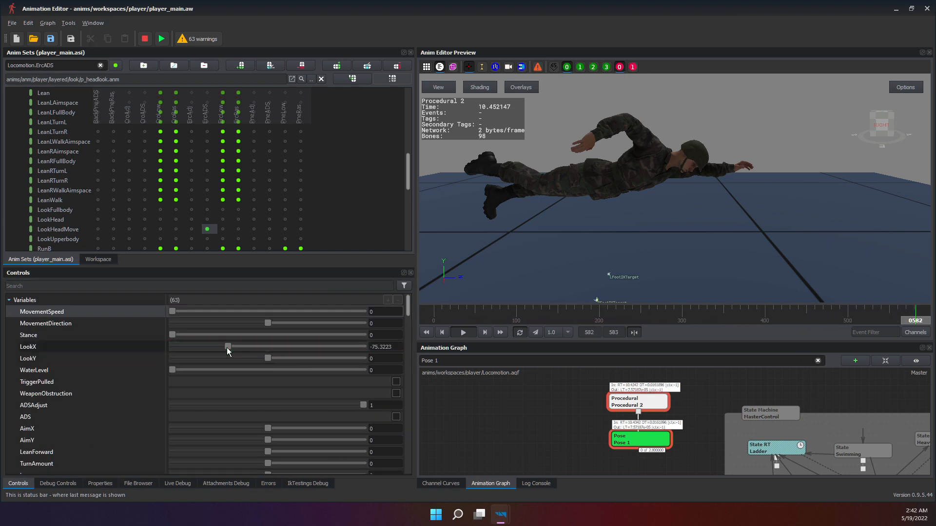
left_click_drag(338, 347, 341, 347)
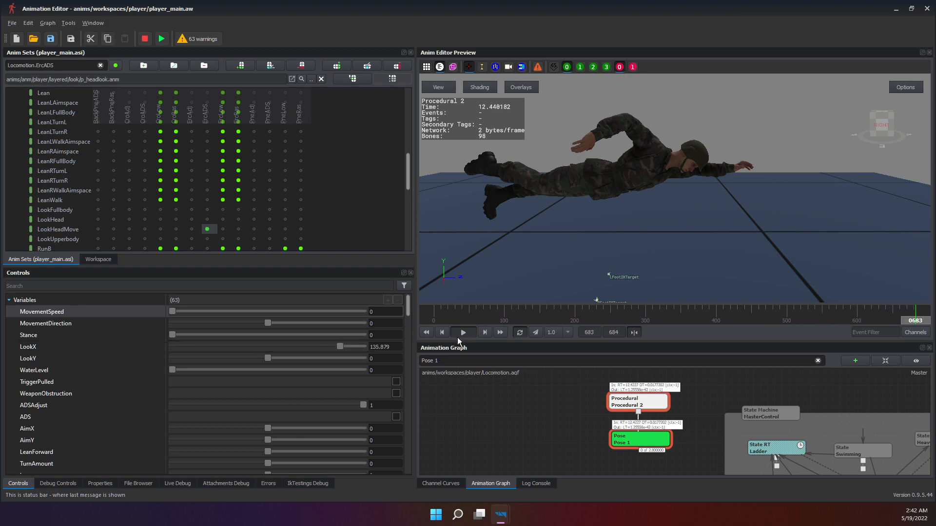
left_click(626, 440)
left_click(635, 403)
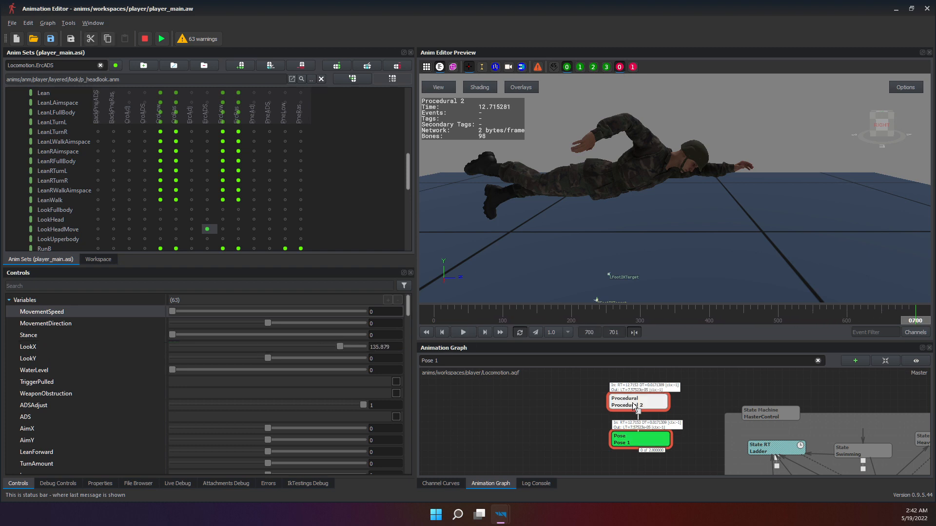
Change the Head bone entry's operation to Rotate and replay the Procedural node.
left_click(100, 484)
left_click(69, 485)
left_click(102, 485)
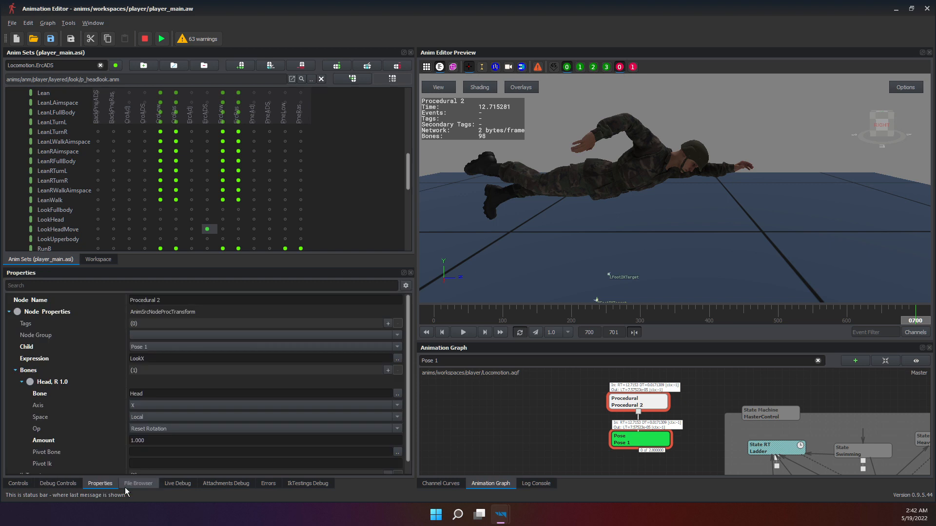
scroll(90, 469, "down", 1)
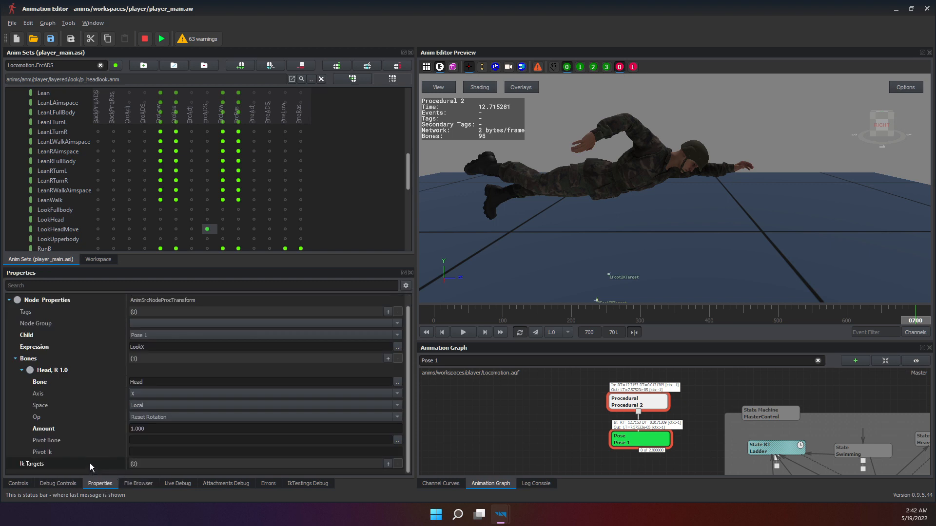
left_click(179, 417)
left_click(177, 437)
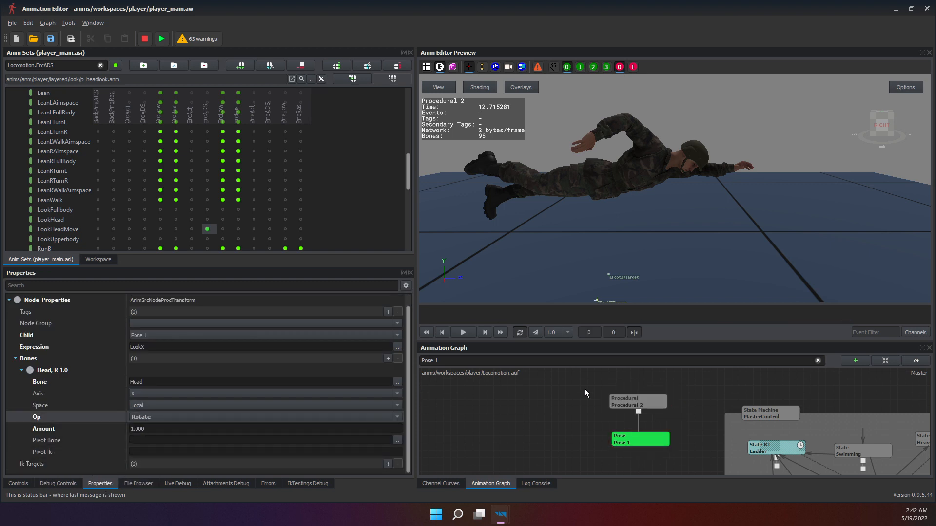
left_click(637, 399)
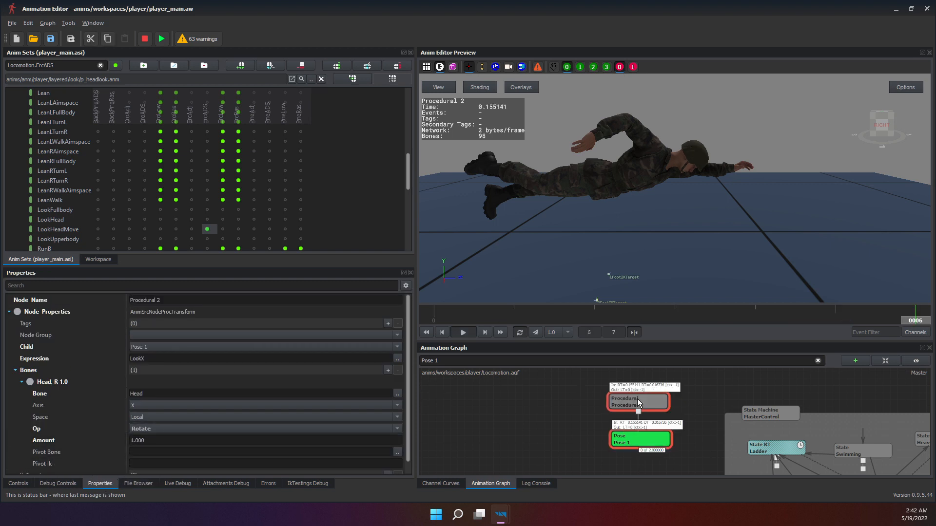
Vary the LookX variable to test the head rotation, ending at about 47.
left_click(18, 484)
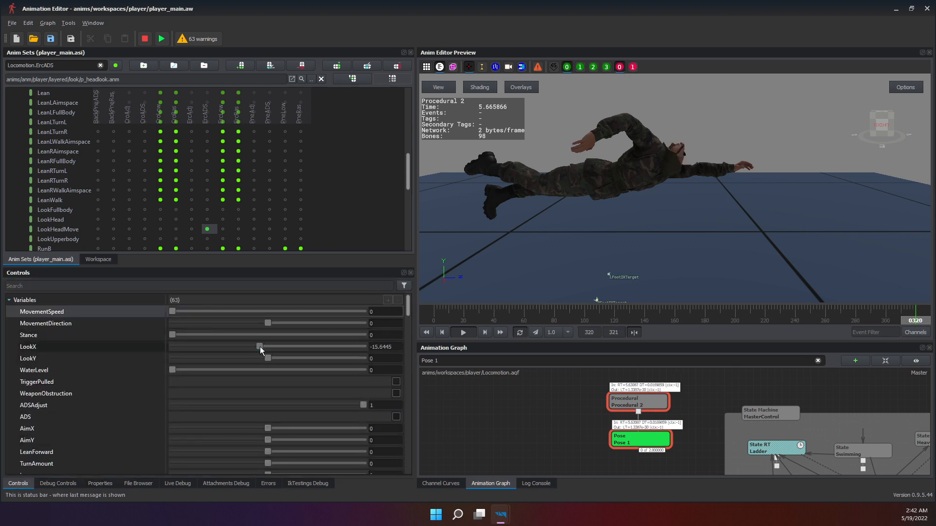
left_click_drag(267, 347, 293, 355)
left_click(651, 404)
left_click(650, 435)
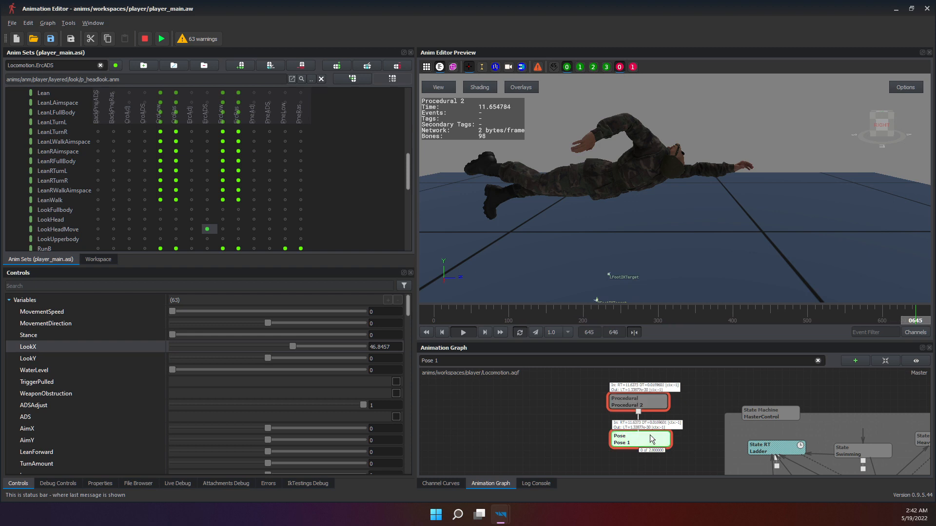
left_click(352, 349)
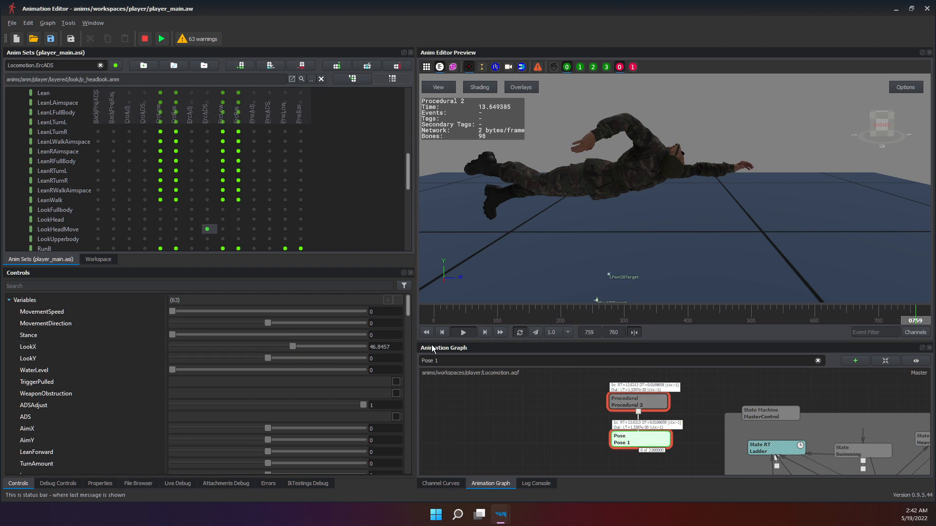
Show the properties of the Pose 1 node.
left_click(640, 434)
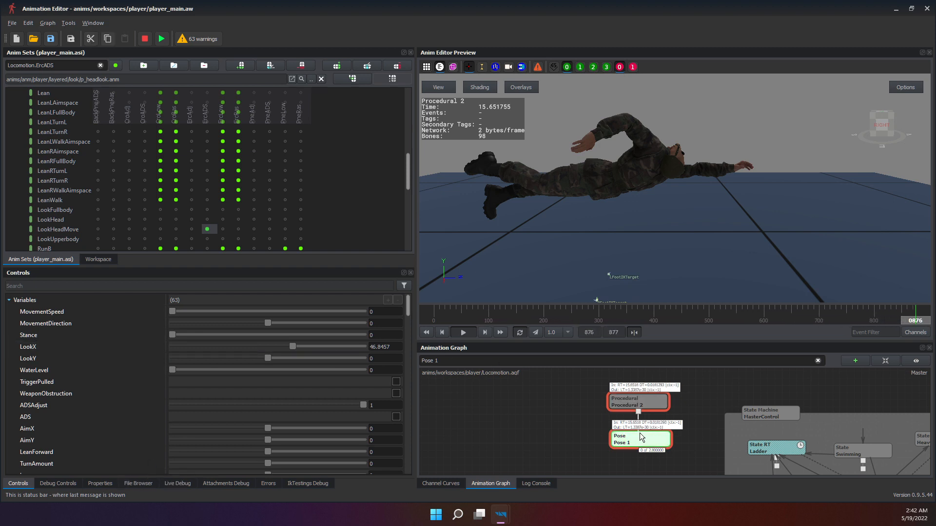
left_click(110, 485)
left_click(70, 484)
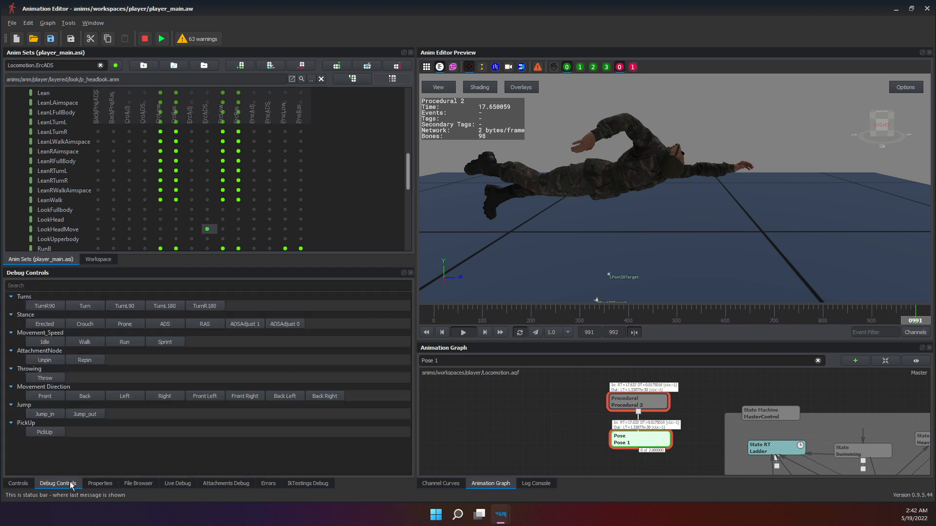
left_click(102, 484)
left_click(138, 484)
left_click(100, 484)
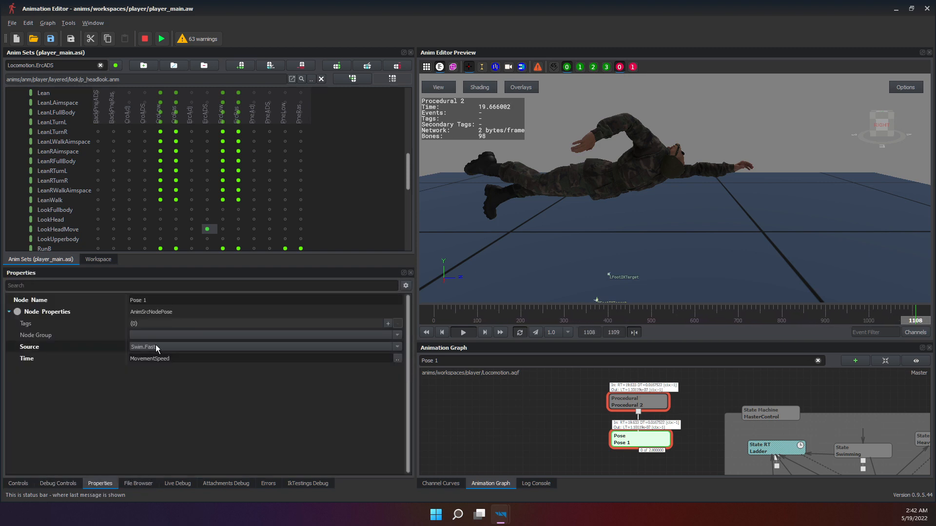
Set the Head bone entry's Amount to 0.01 in the Procedural node.
left_click(625, 406)
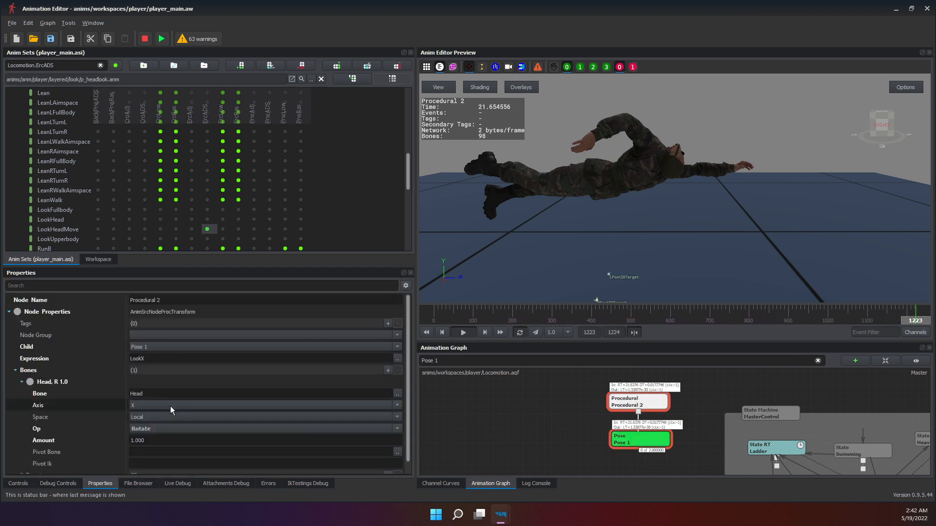
left_click(156, 440)
double_click(157, 441)
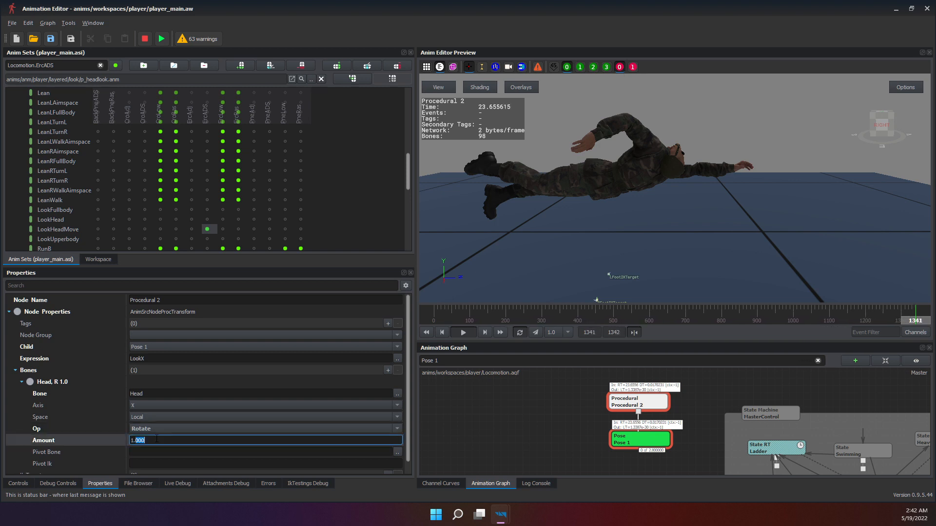
key("BackSpace")
key("BackSpace")
key("BackSpace")
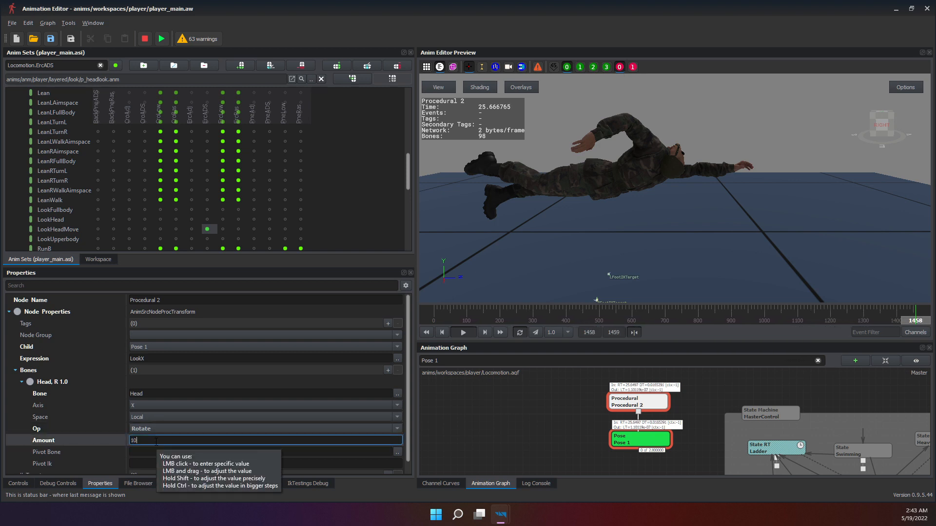
type("0.01")
key("Return")
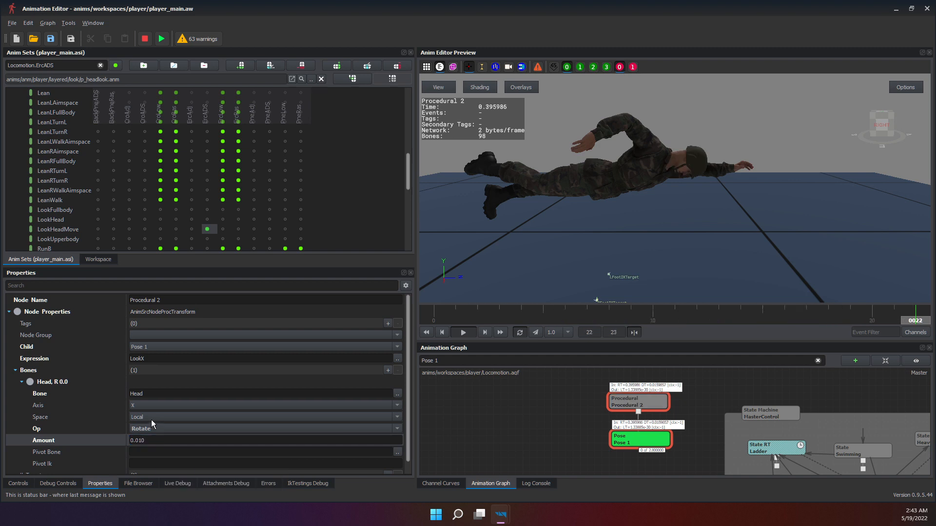
Test the head rotation again by raising the LookX variable to 180.
left_click(18, 483)
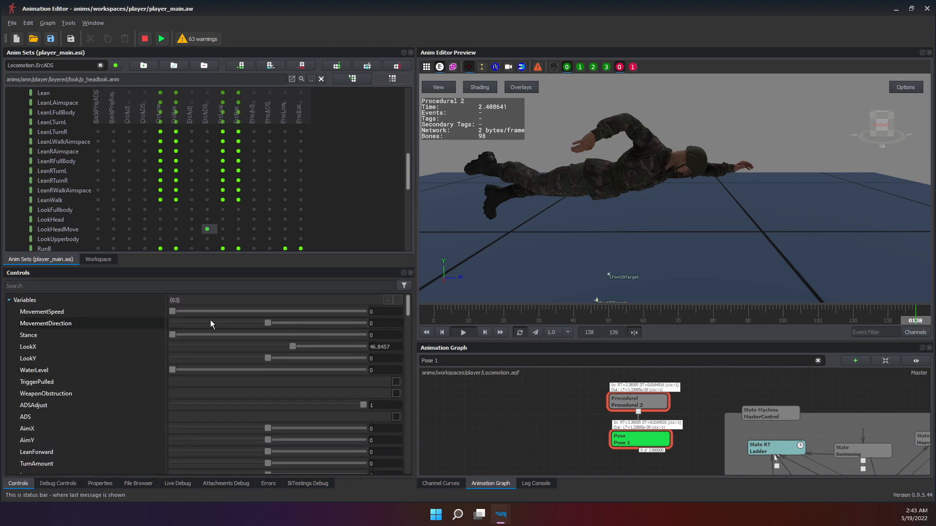
left_click_drag(291, 347, 484, 428)
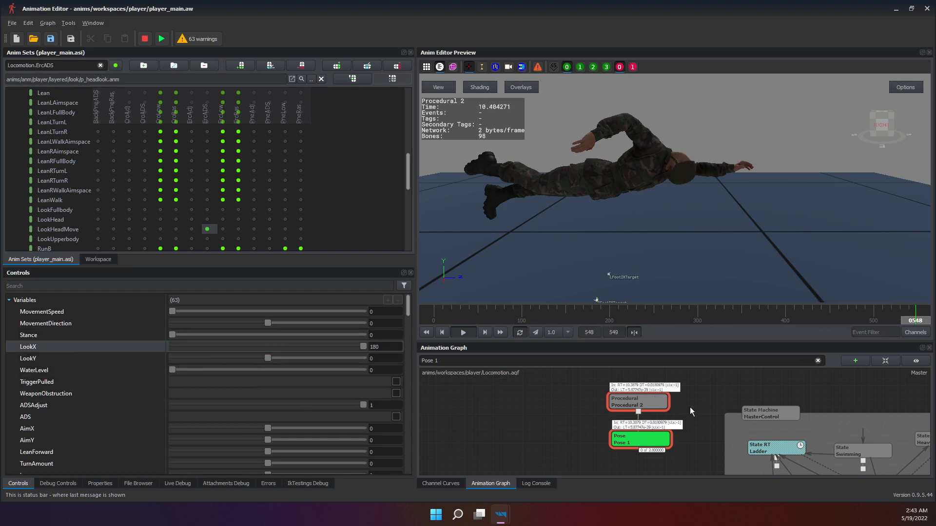
Add a second bone entry to the Procedural 2 node and expand its settings.
left_click(638, 401)
left_click(96, 485)
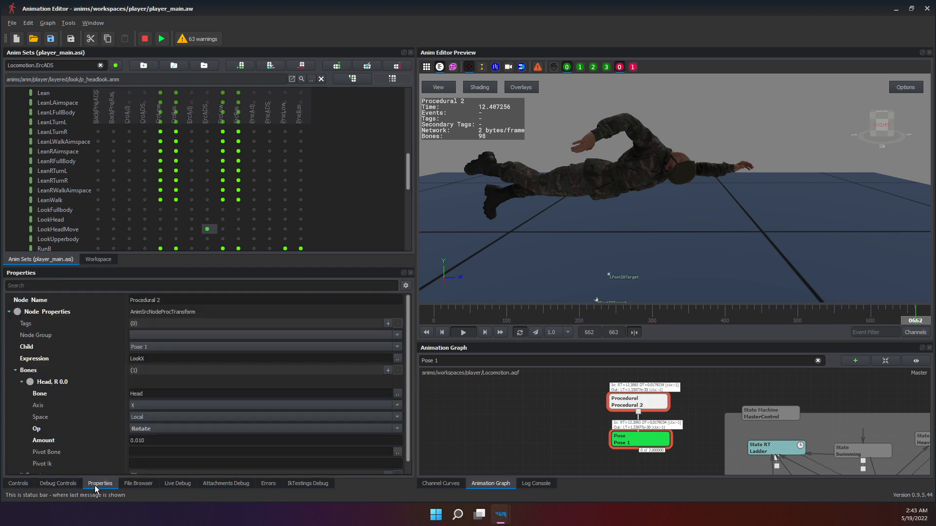
left_click(536, 408)
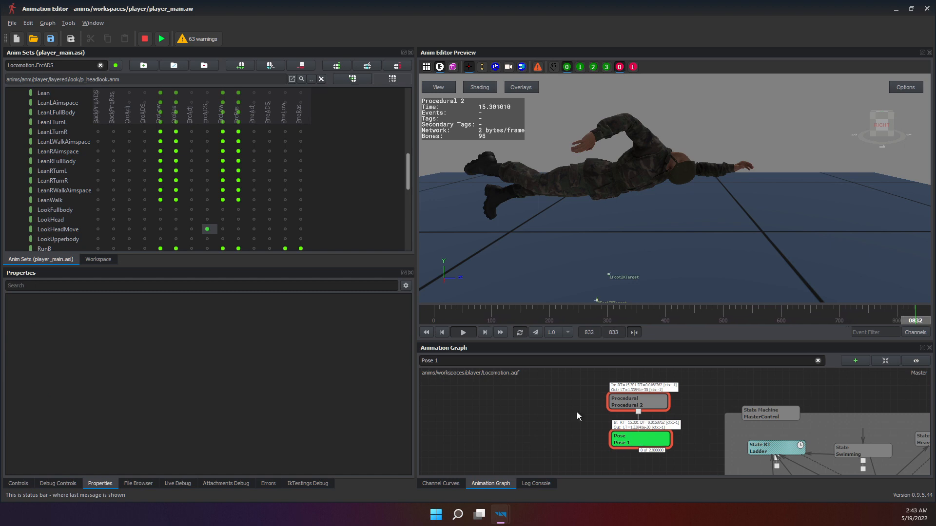
left_click(636, 401)
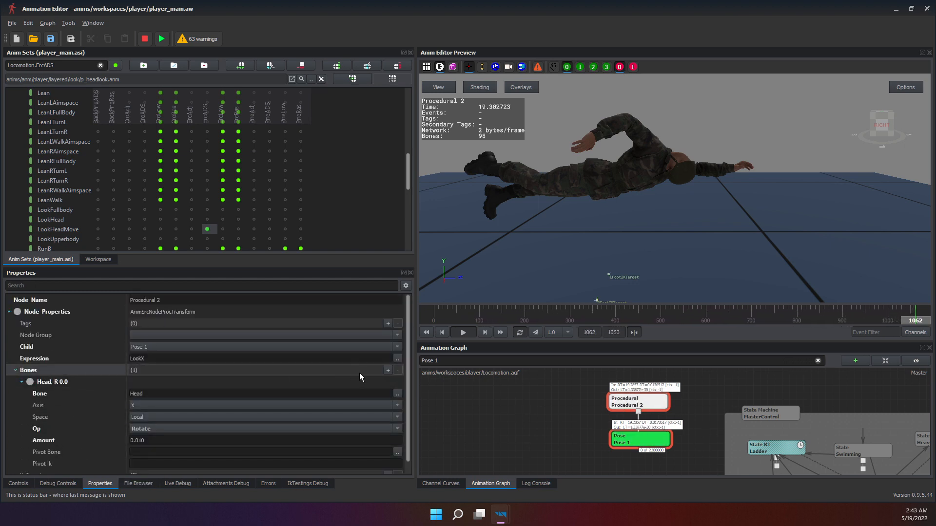
left_click(388, 370)
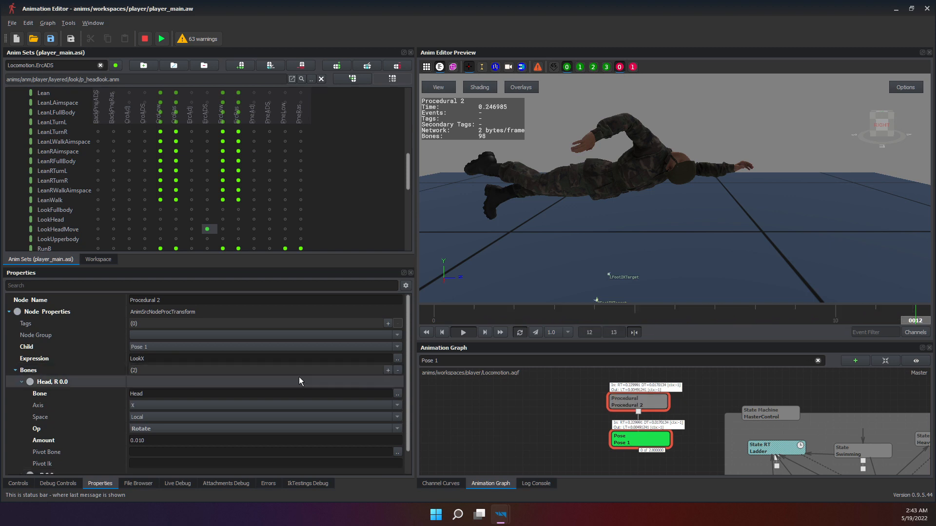
scroll(78, 428, "down", 1)
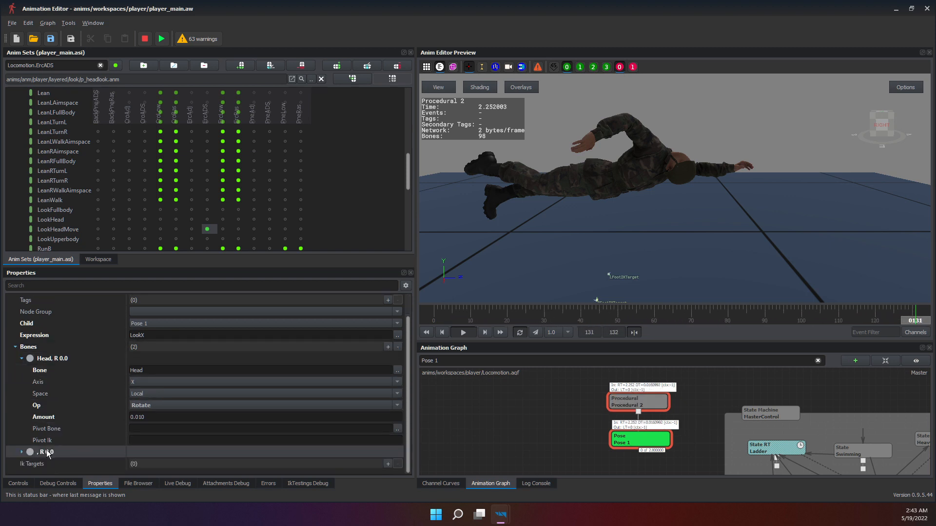
scroll(112, 441, "down", 3)
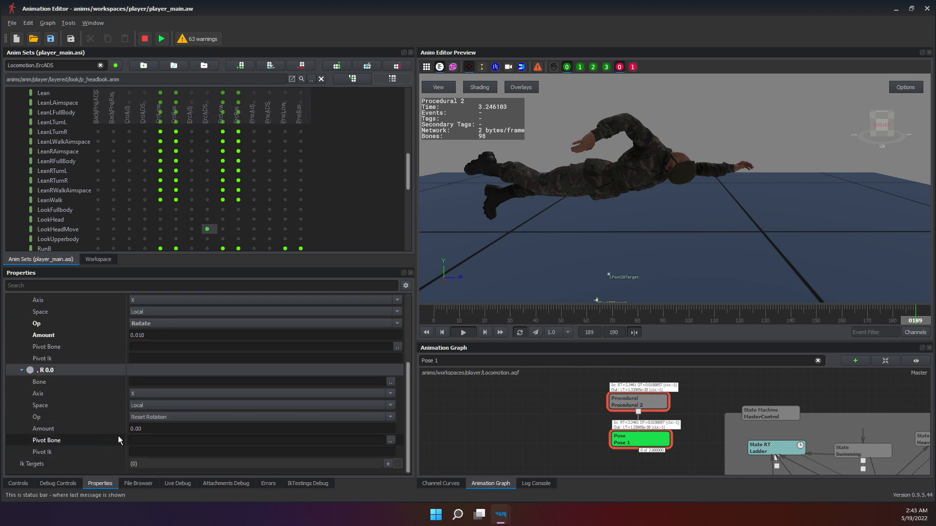
Set the new entry's Bone to Spine2.
left_click(166, 385)
type("S")
key("Return")
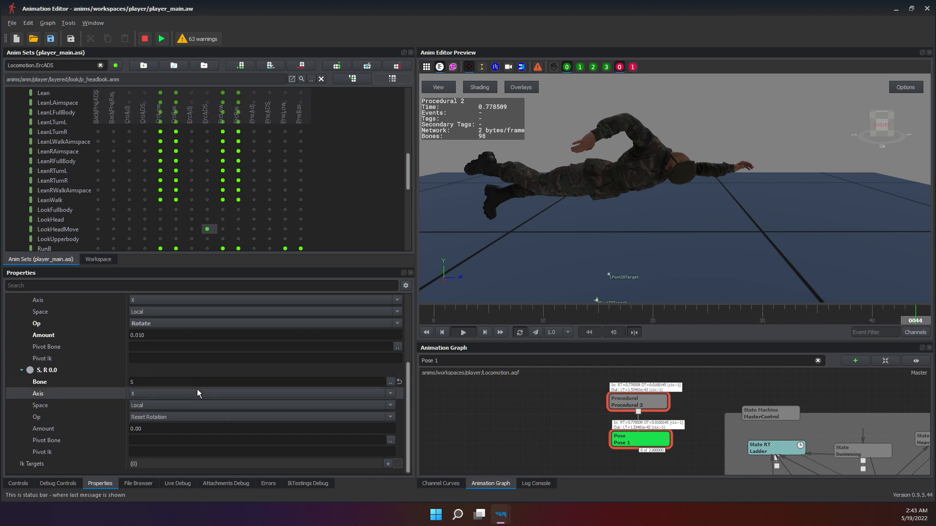
left_click(176, 383)
type("p")
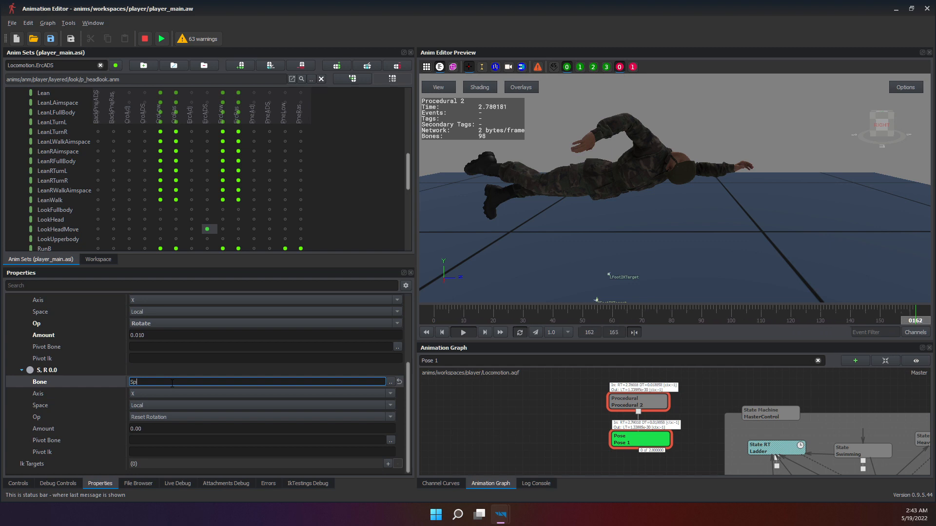
type("ine")
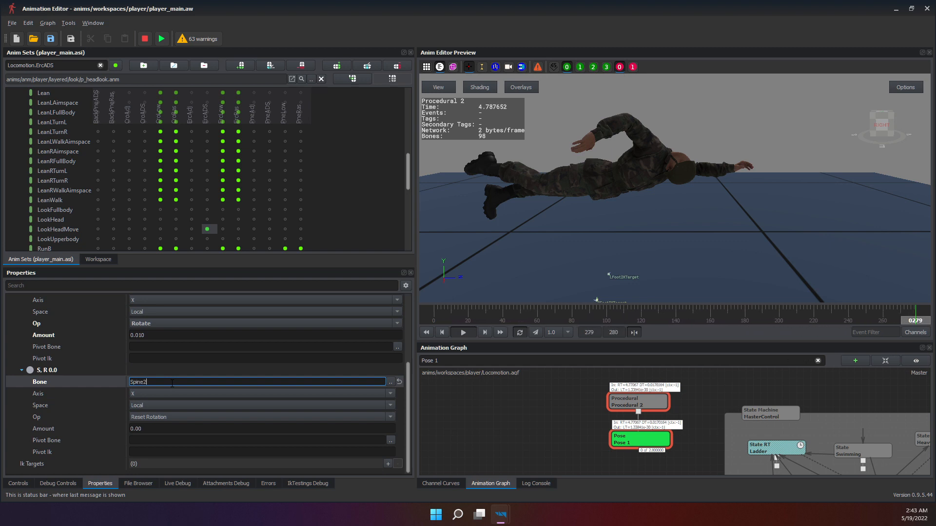
type("2")
key("Return")
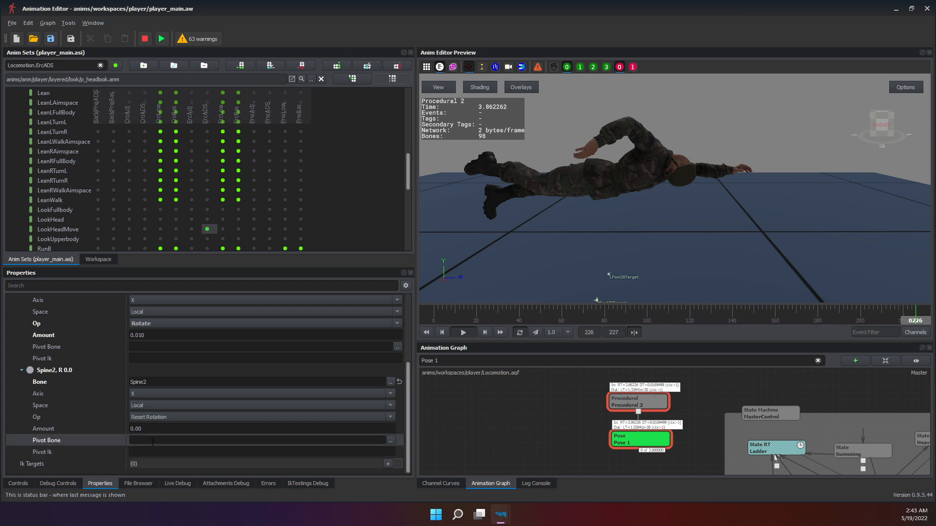
Set the Spine2 entry's Amount to 2.1 and its Op to Rotate.
left_click(155, 429)
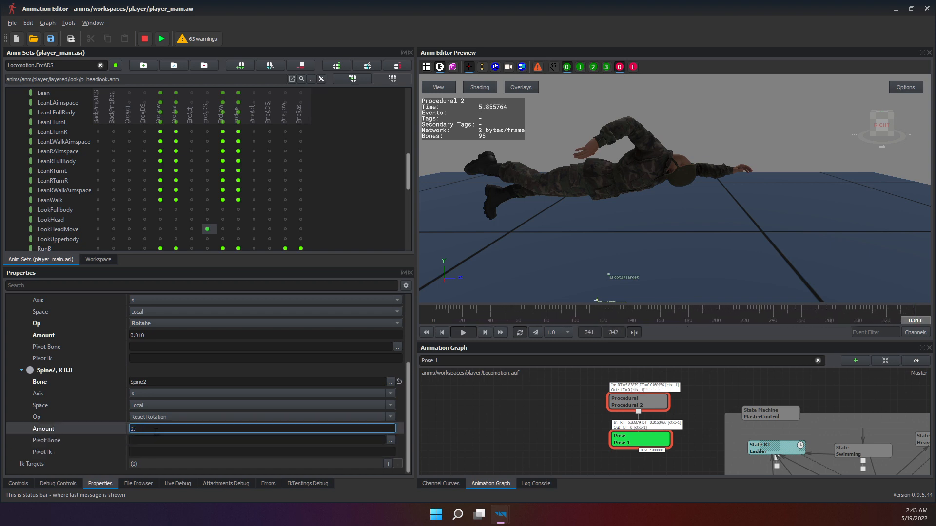
type("0.0")
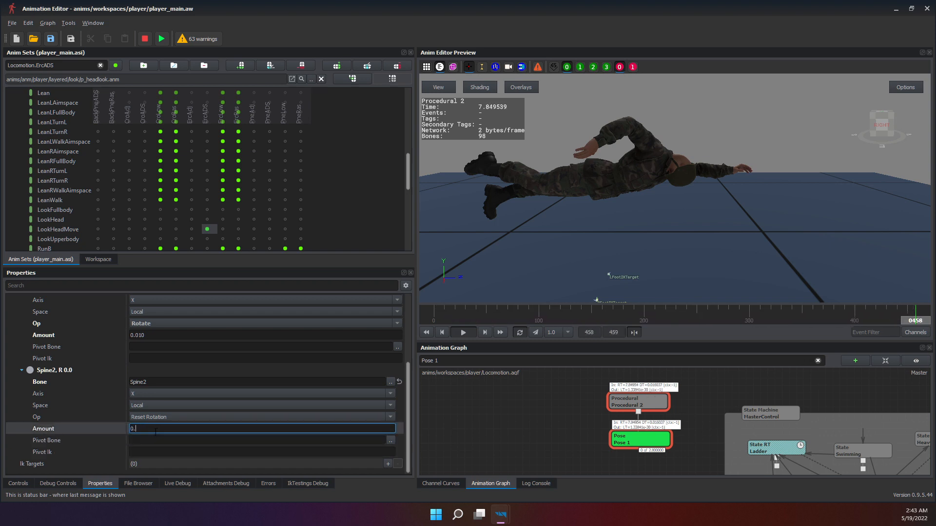
type("1")
key("Return")
left_click(164, 416)
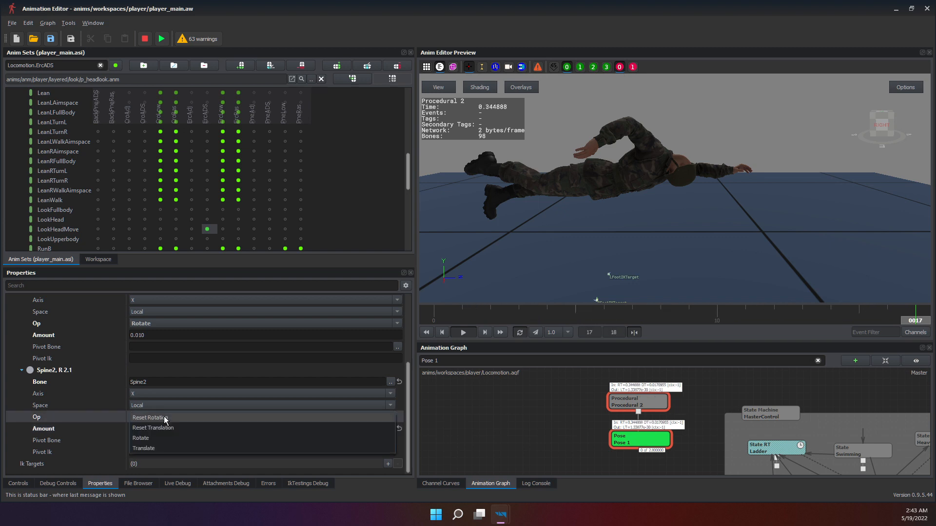
left_click(152, 440)
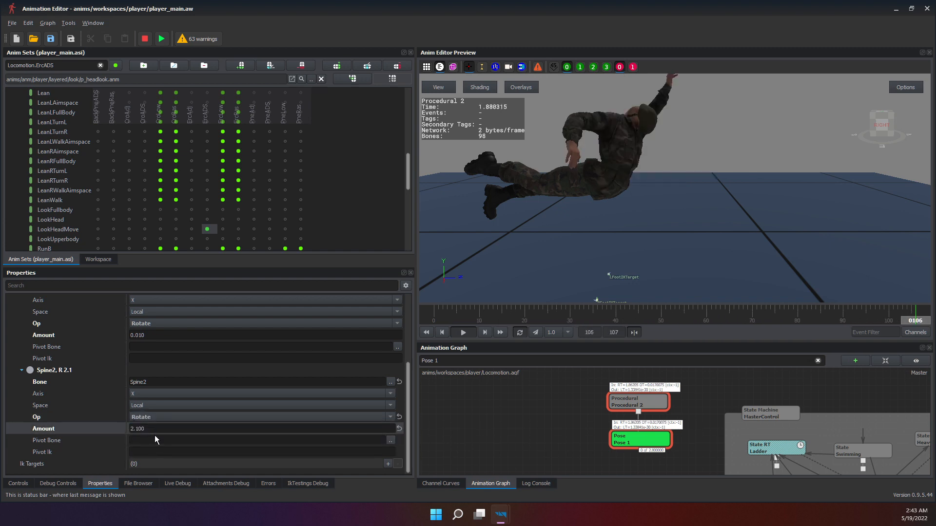
Set the Spine2 entry's Amount to 0.5.
scroll(116, 432, "up", 1)
left_click(118, 437)
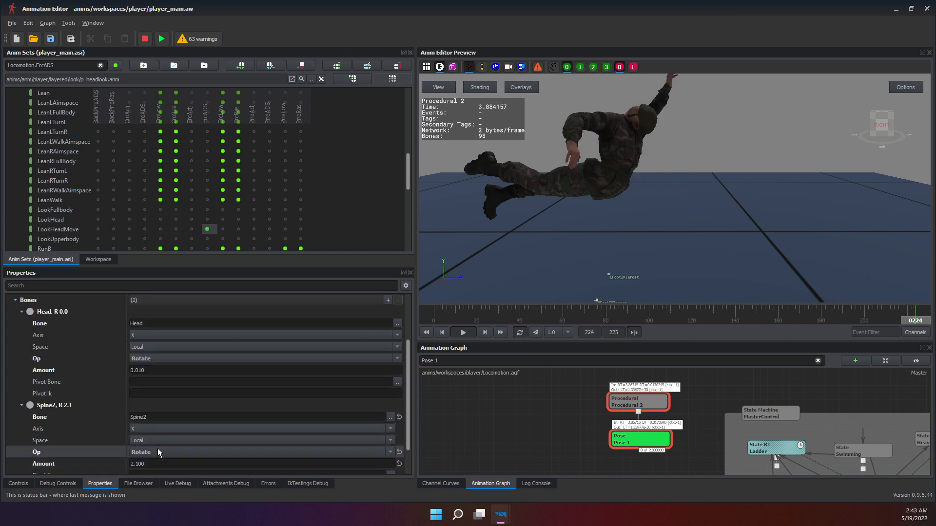
left_click(156, 451)
left_click(96, 452)
double_click(140, 464)
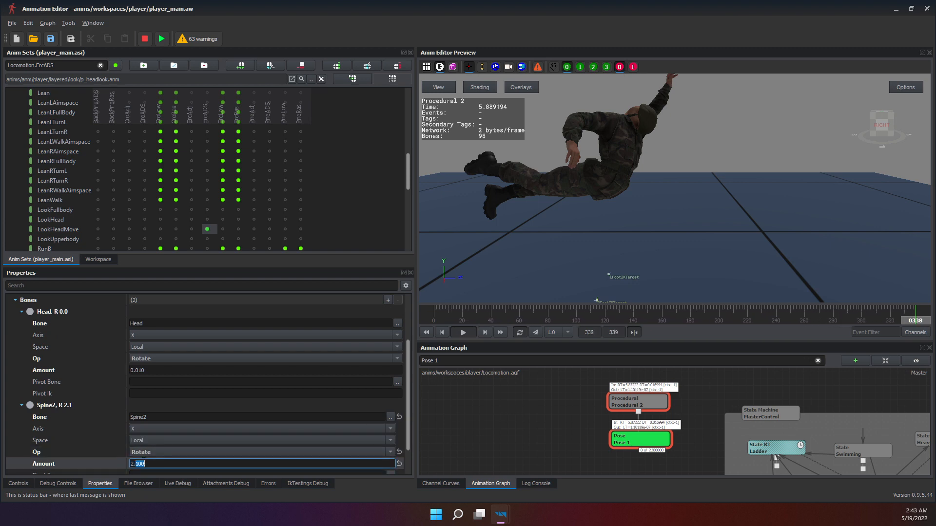
key("Return")
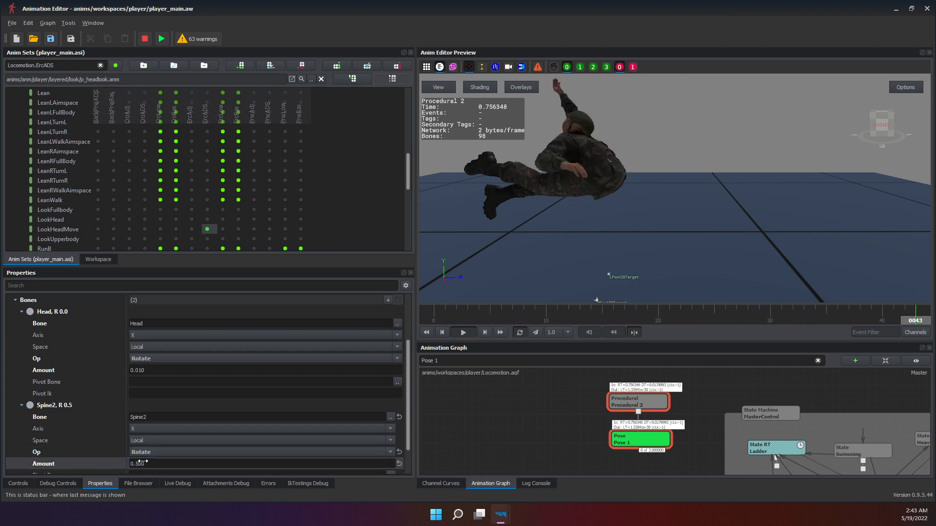
left_click(76, 442)
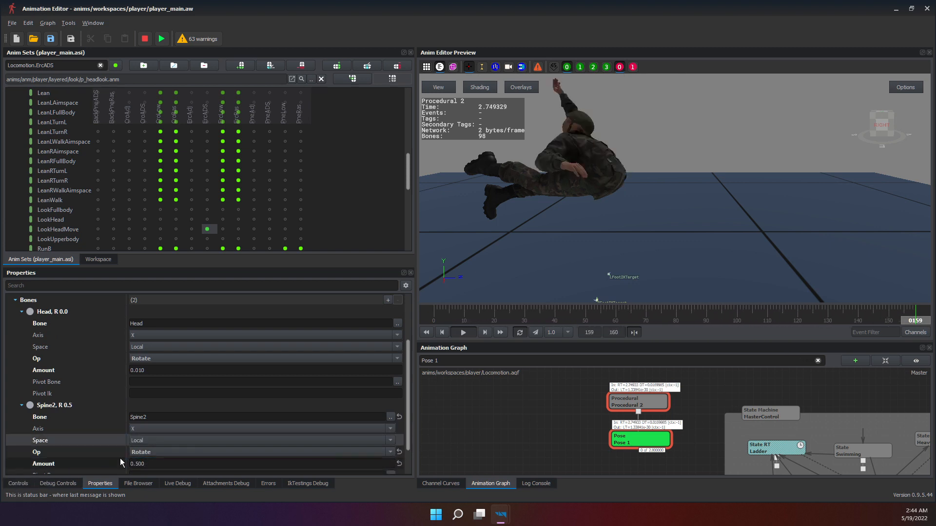
Test the combined head and spine rotation by lowering the LookX variable to about 12.
left_click_drag(587, 191, 632, 212)
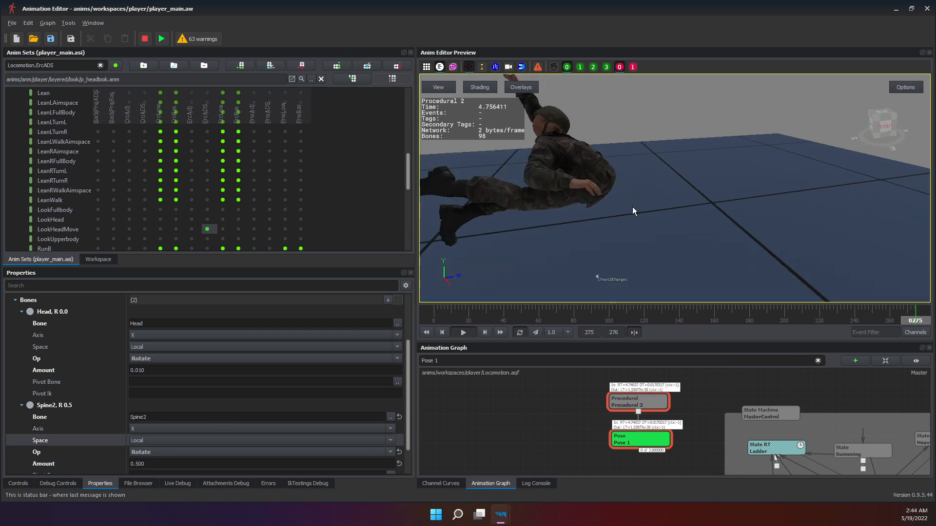
scroll(116, 455, "up", 3)
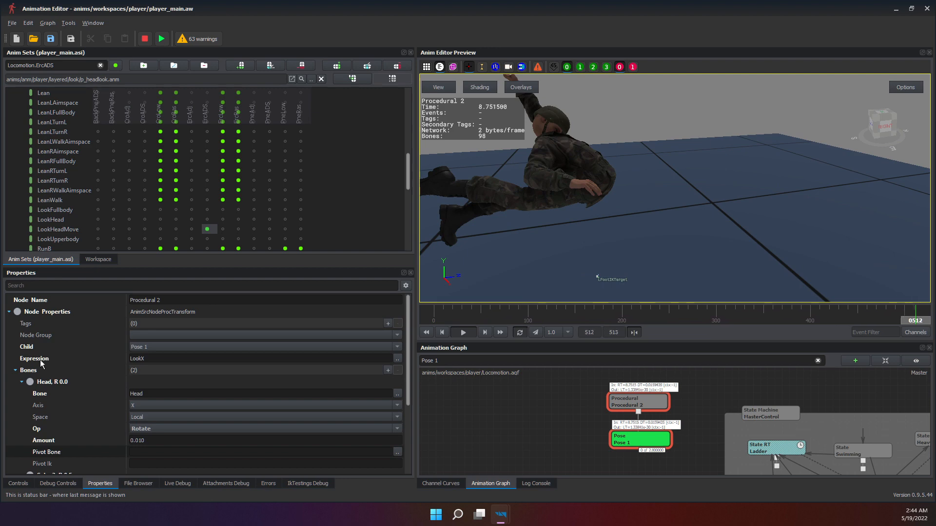
left_click(18, 483)
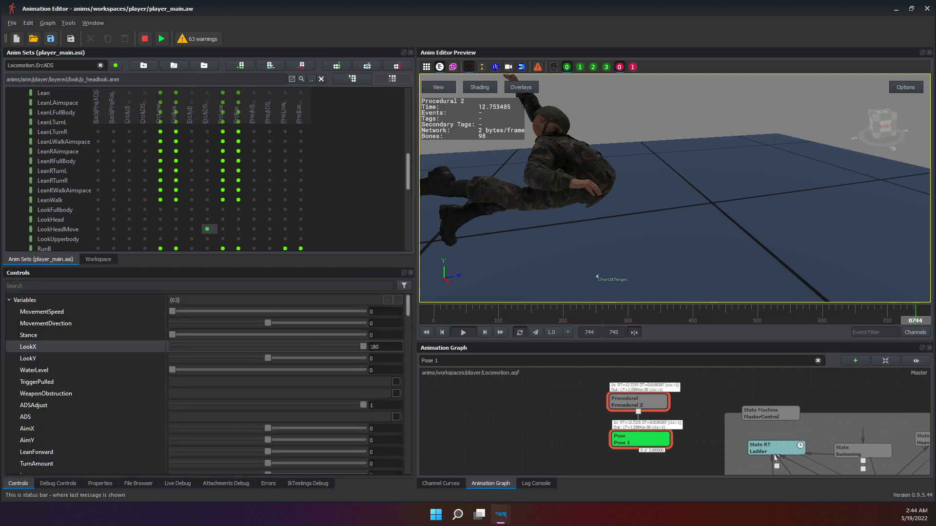
left_click_drag(362, 348, 277, 348)
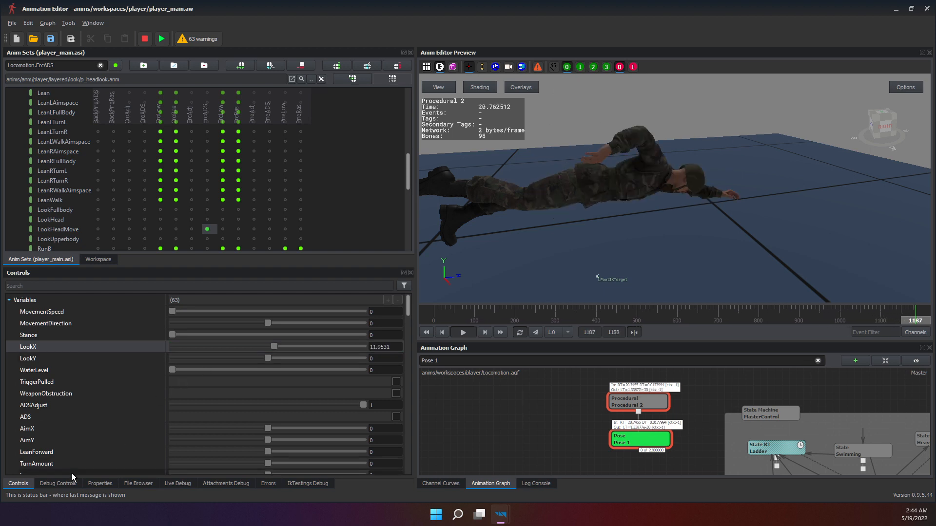
Set the Spine2 entry's Amount to 0.001 in the Procedural 2 node.
left_click(100, 484)
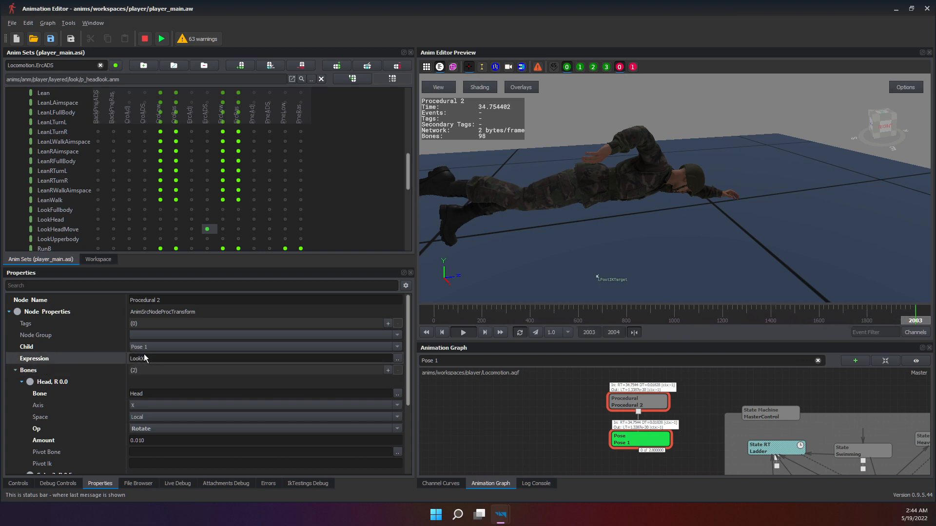
scroll(98, 368, "down", 2)
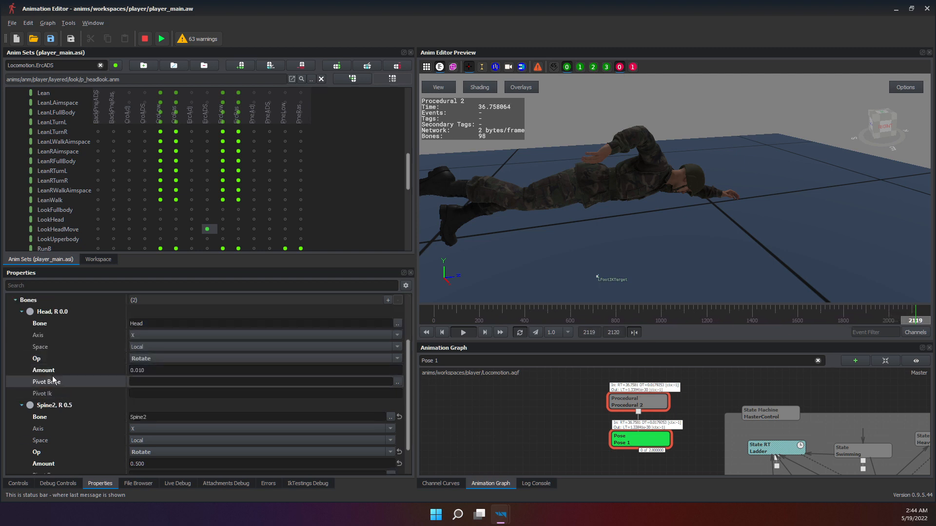
scroll(142, 354, "down", 1)
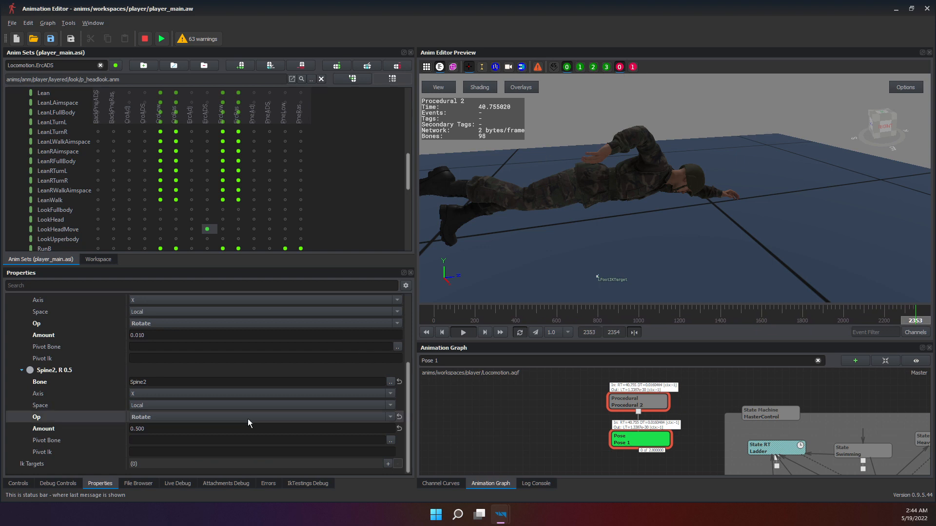
double_click(138, 429)
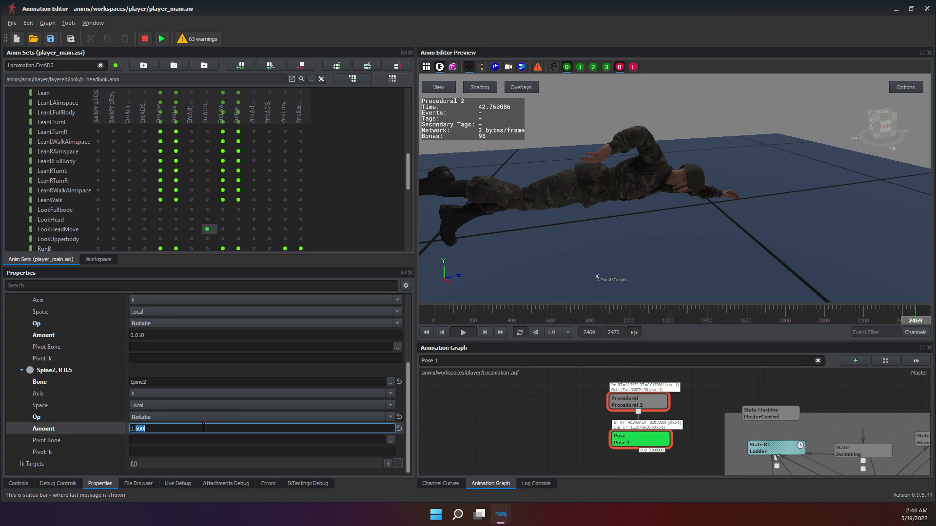
type("001")
key("Return")
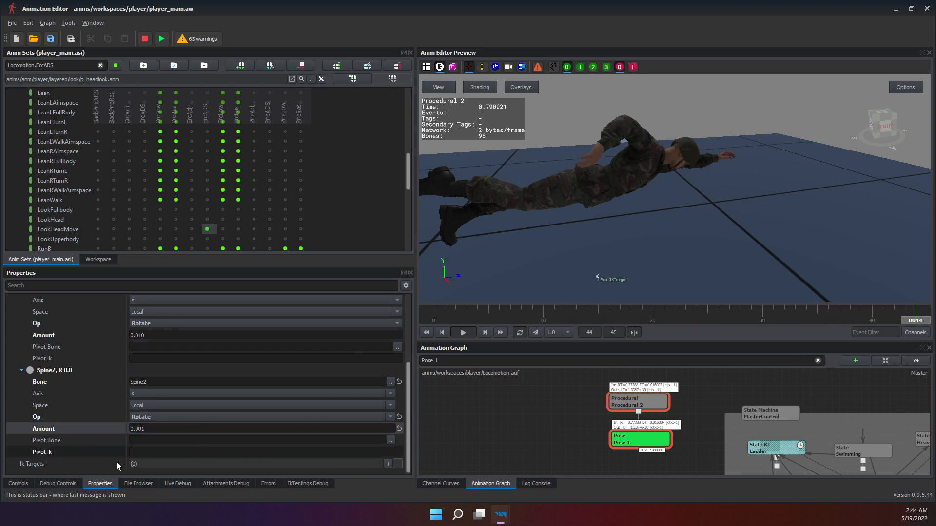
Test the rotation by varying the LookX variable down to -180 and back up to about 67.
left_click(18, 484)
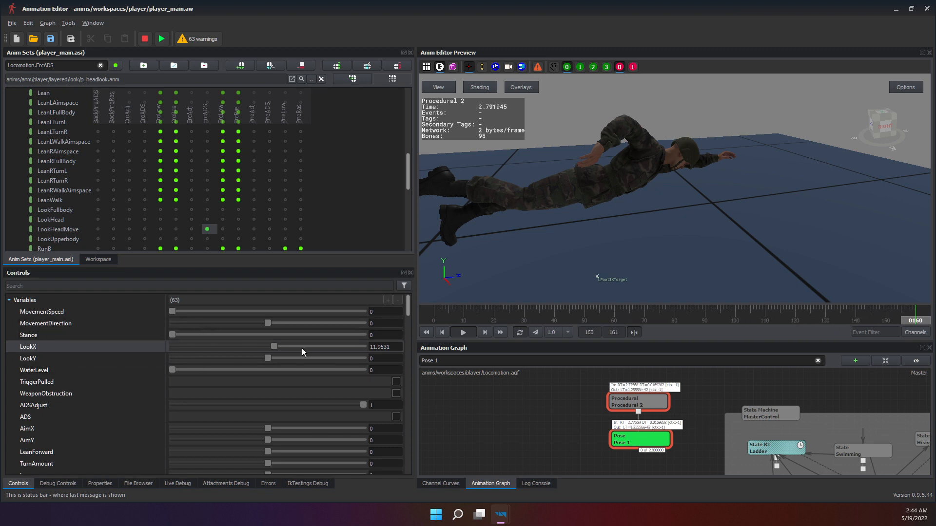
left_click_drag(274, 345, 170, 442)
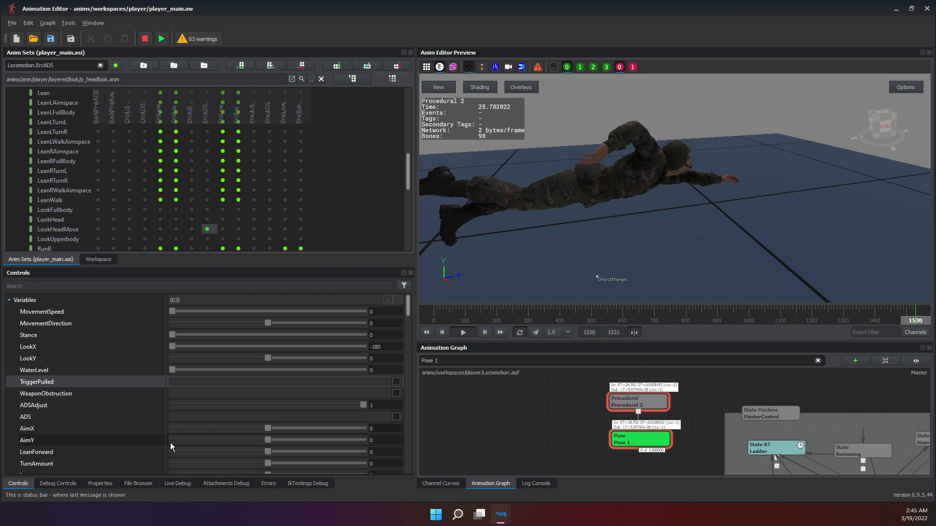
left_click_drag(168, 441, 304, 421)
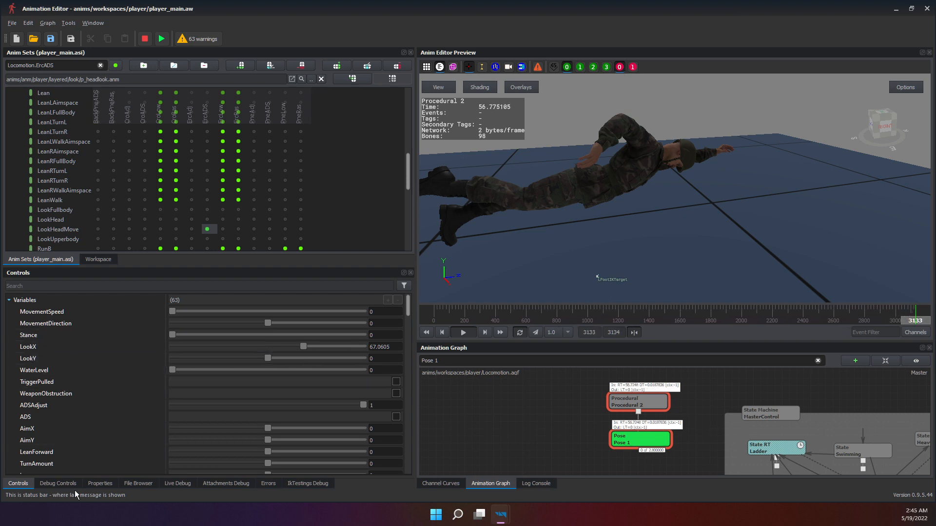
Examine the available Op choices for the Spine2 entry and the Procedural 2 node's bone settings.
left_click(102, 488)
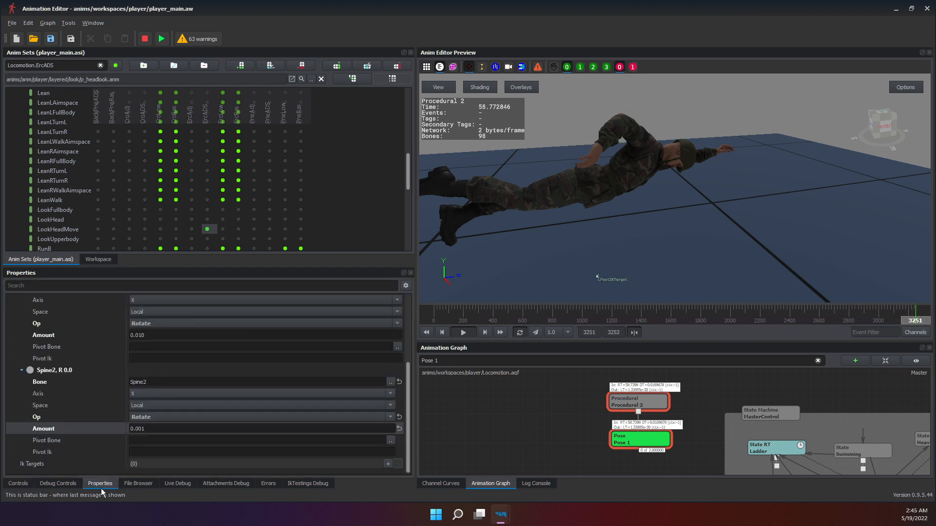
left_click(151, 418)
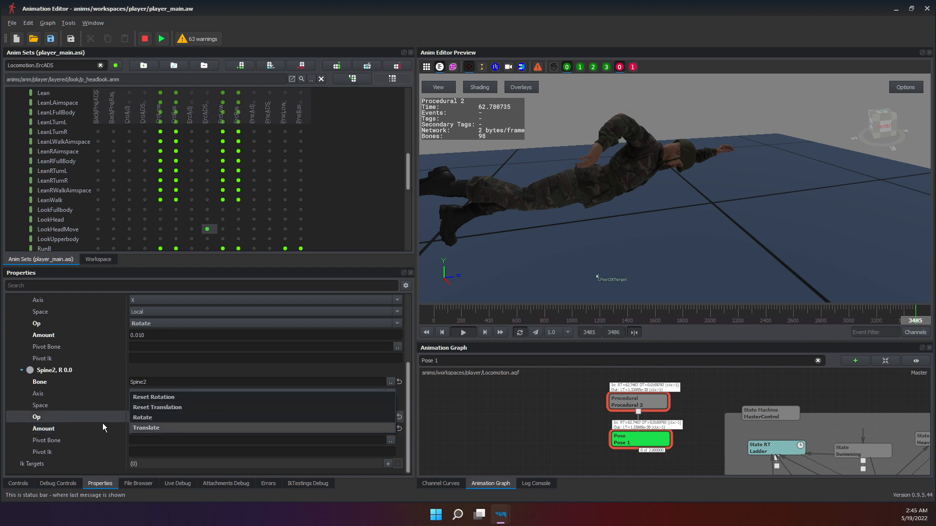
left_click(67, 421)
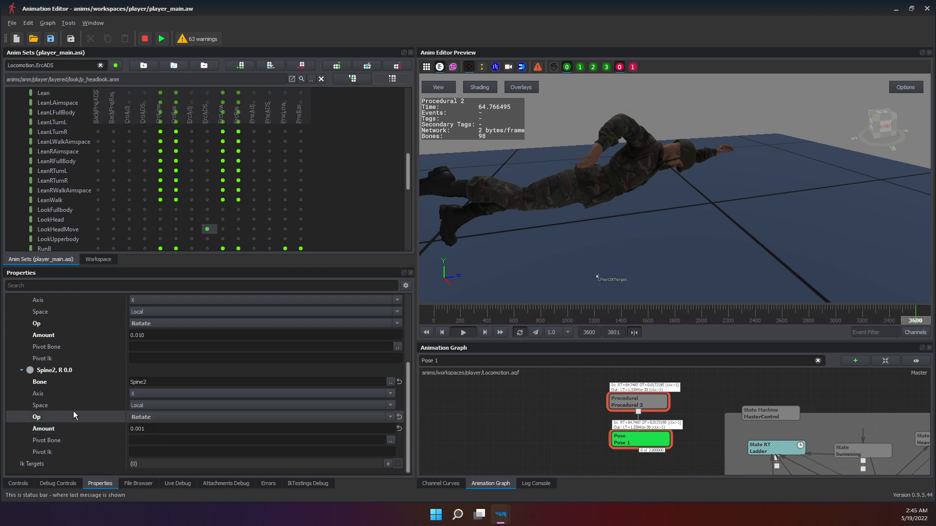
scroll(73, 411, "up", 1)
scroll(90, 417, "down", 1)
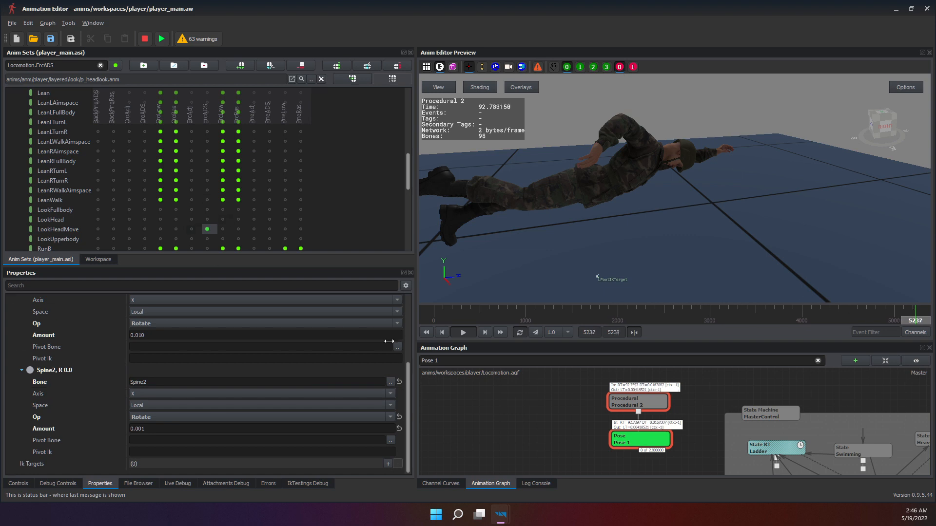
left_click(572, 416)
left_click(629, 409)
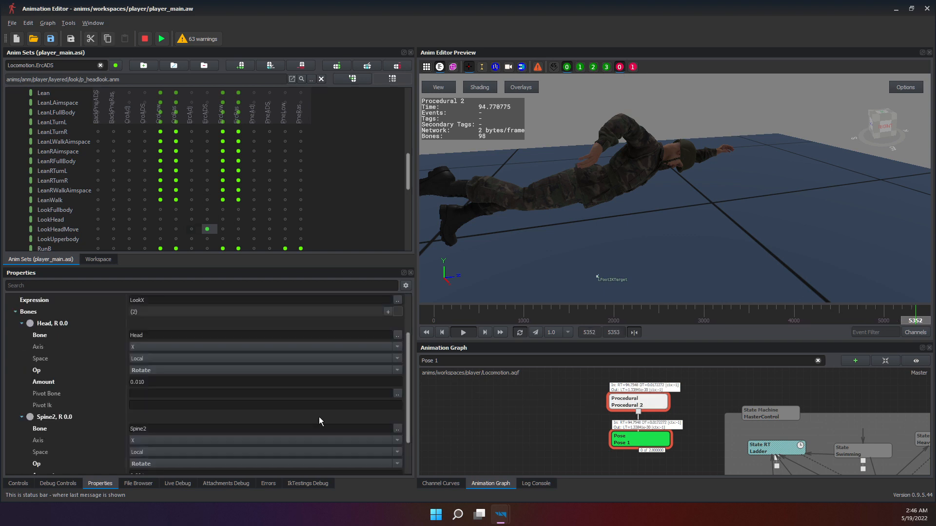
scroll(319, 417, "down", 5)
scroll(124, 351, "up", 5)
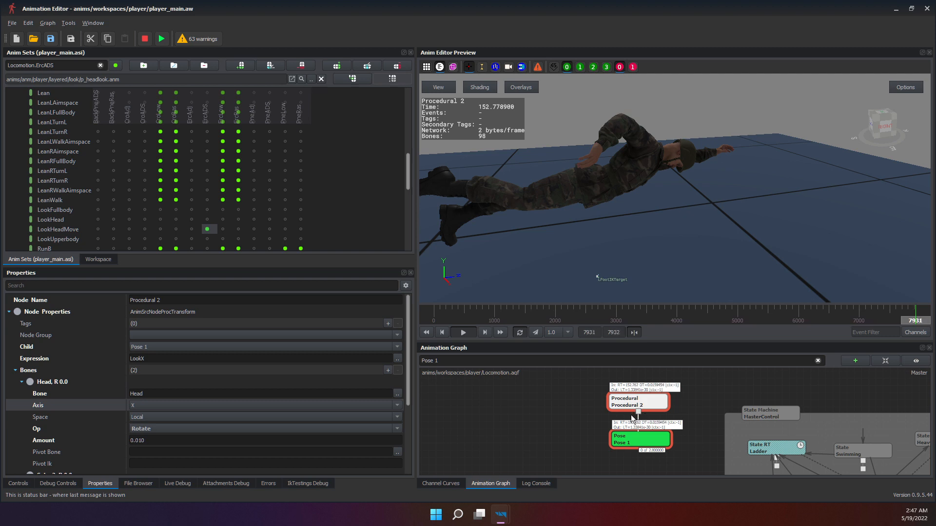
scroll(261, 383, "down", 2)
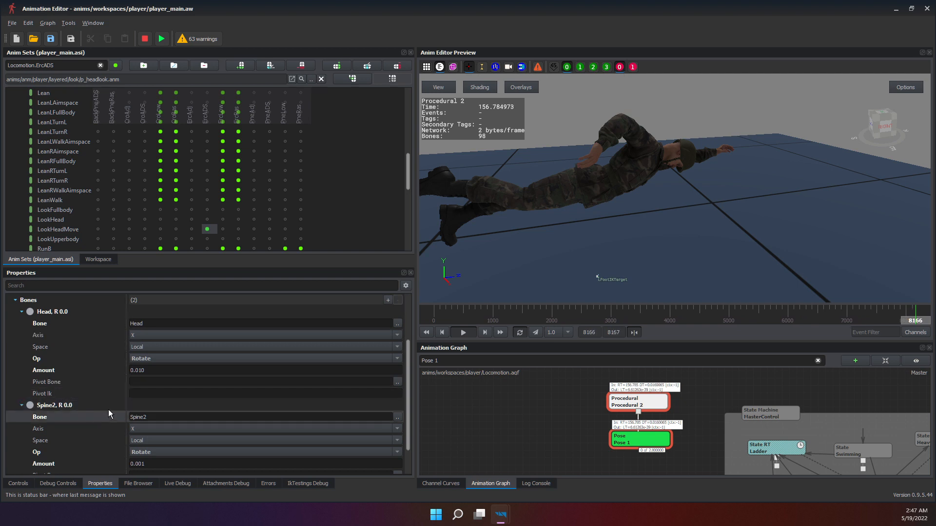
scroll(120, 416, "up", 2)
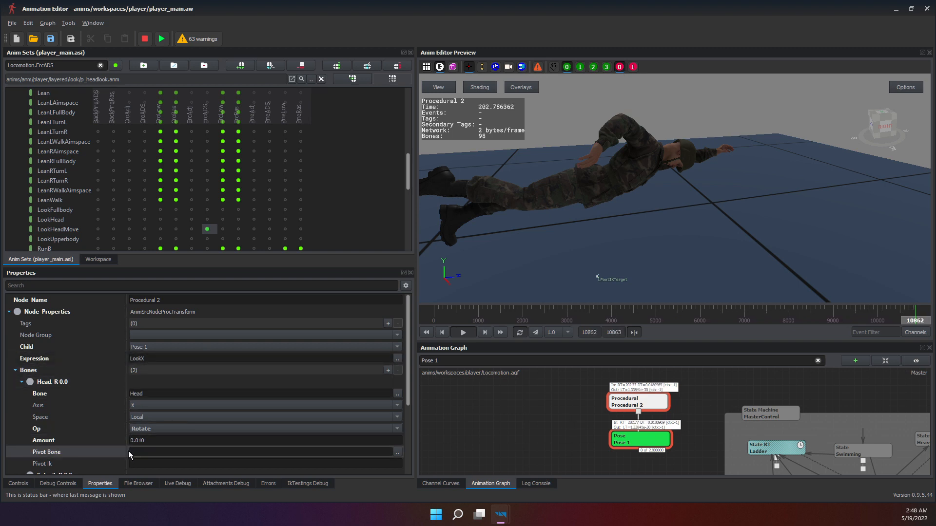
Set the Procedural 2 node's Expression to LookX +0.8.
left_click(161, 359)
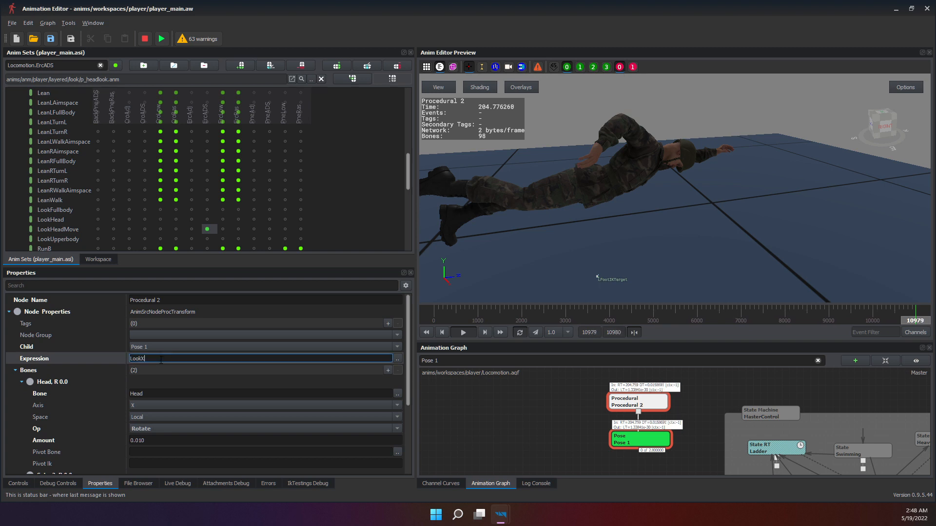
type("+")
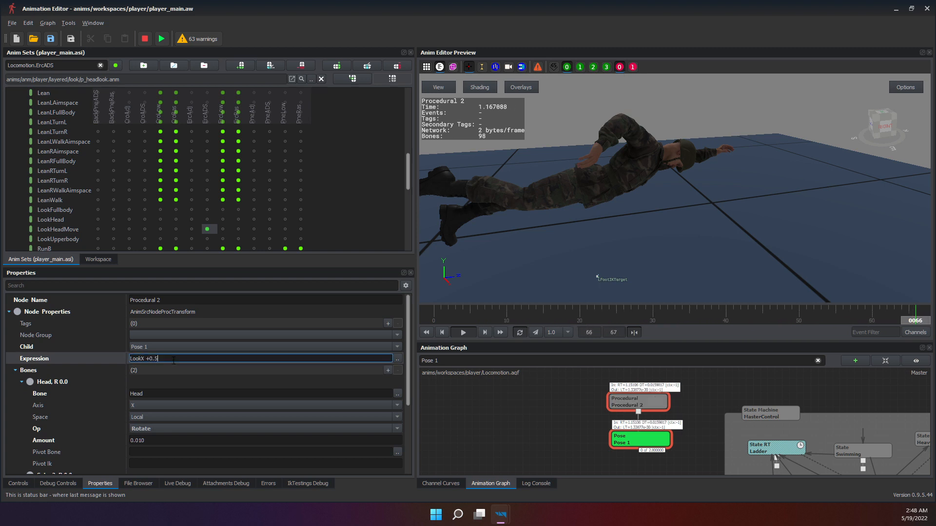
type("0.8")
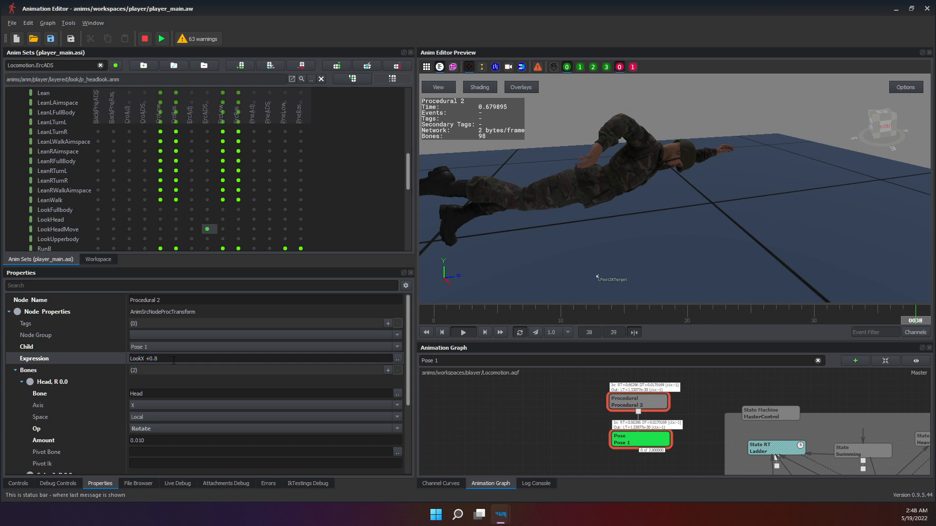
Remove the added offset from the Procedural 2 node's Expression, restoring it to LookX.
key("BackSpace")
key("BackSpace")
key("BackSpace")
key("BackSpace")
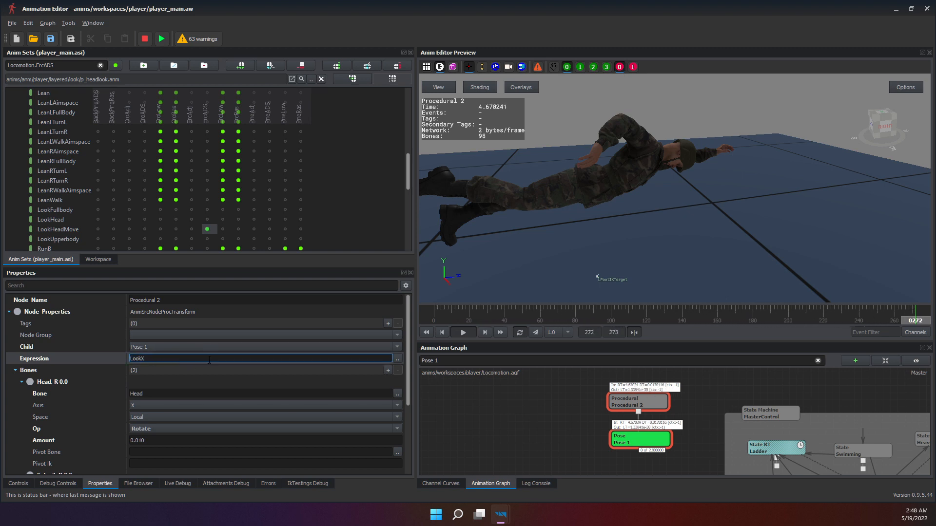
key("Return")
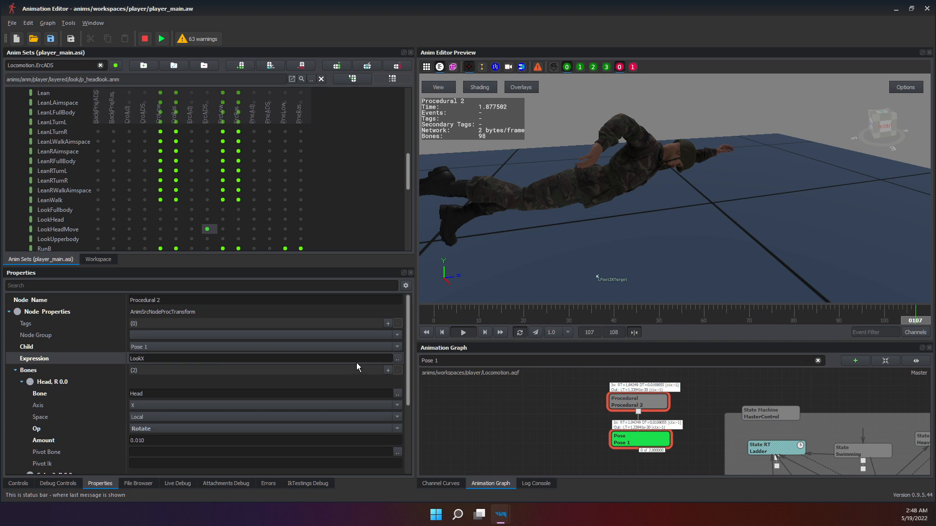
Try replacing LookX with the IsCommand function in the Procedural 2 node's expression editor, and discard the edit.
left_click(358, 360)
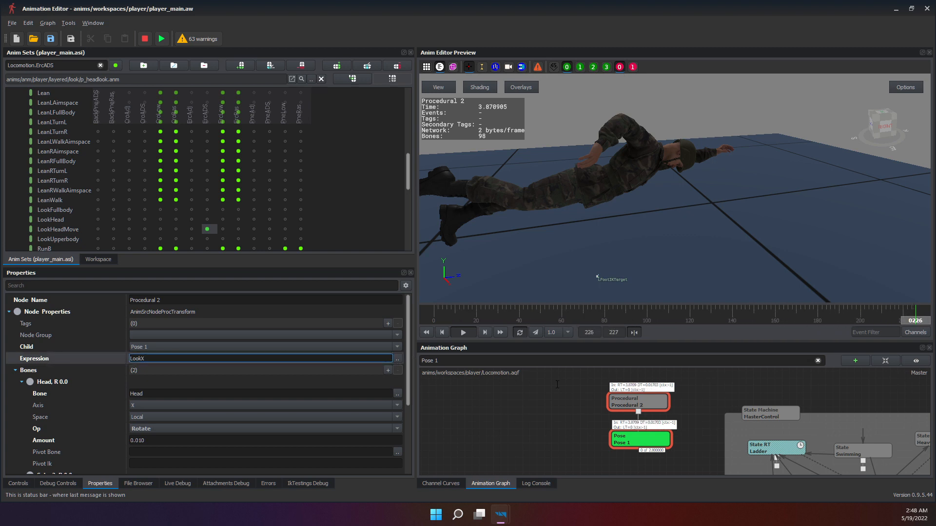
left_click(397, 360)
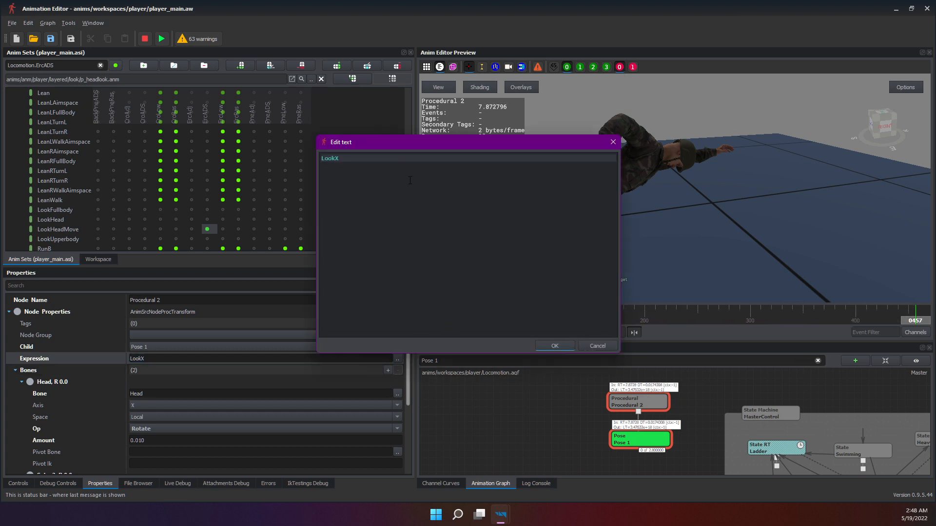
key("BackSpace")
key("BackSpace")
key("BackSpace")
key("BackSpace")
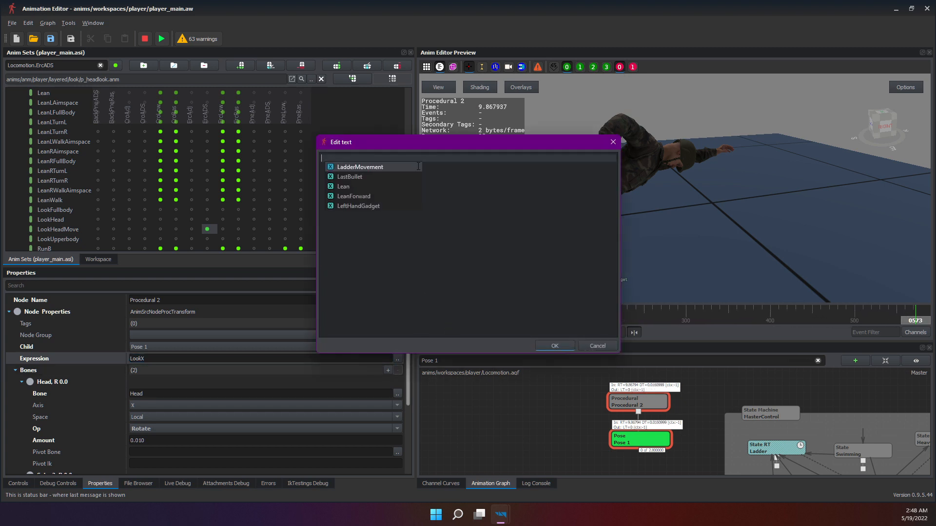
type("IsC")
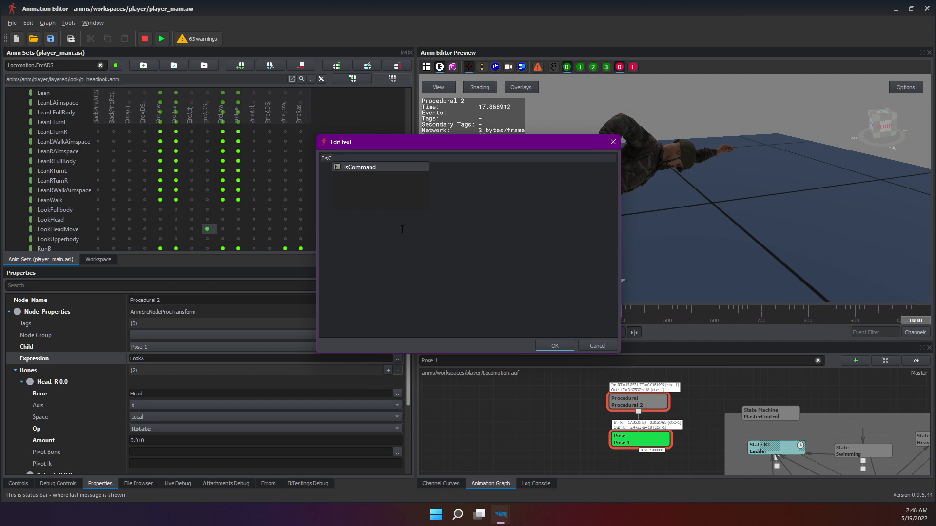
left_click(359, 167)
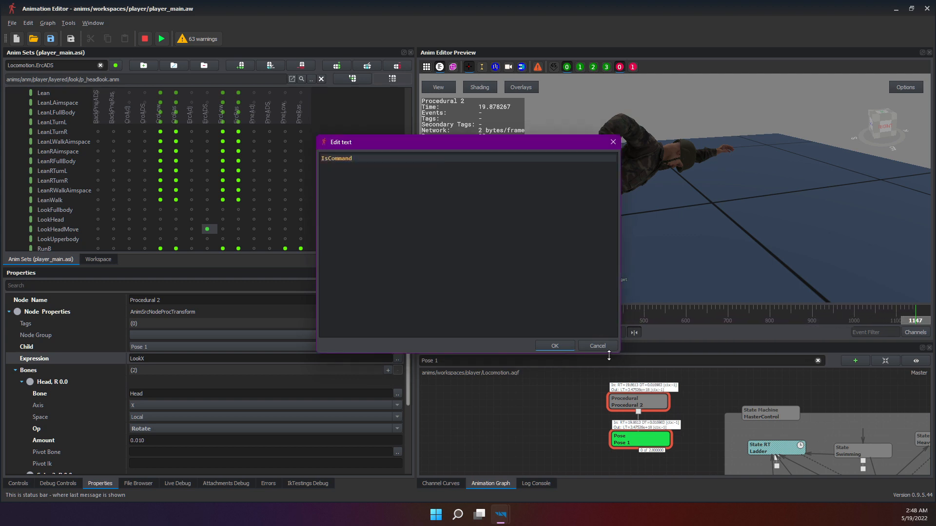
left_click(597, 346)
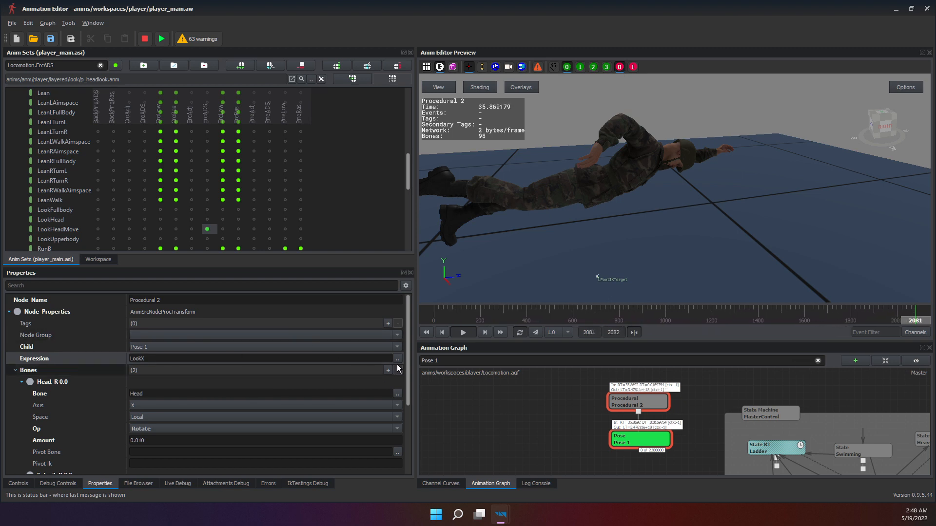
Add a command named TEST to the graph's Commands controls and locate its Forced Value entry.
left_click(498, 420)
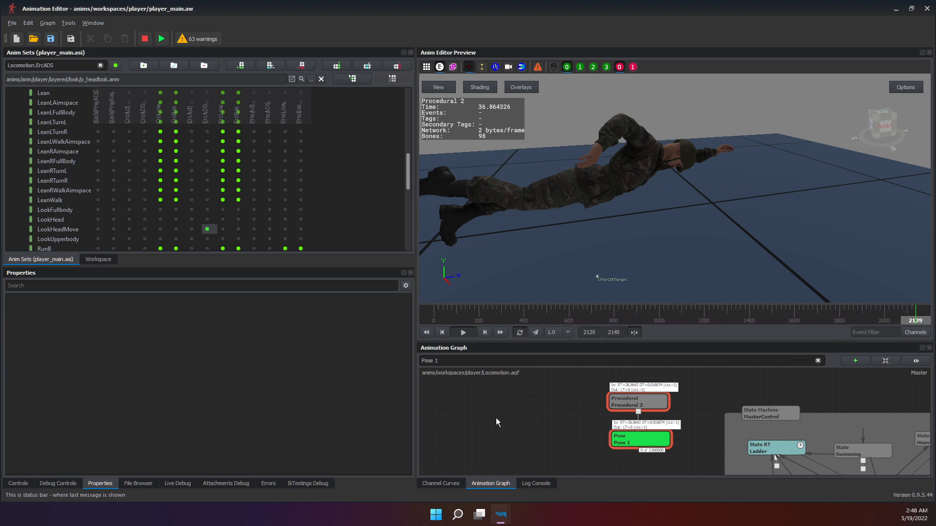
left_click(27, 484)
scroll(56, 322, "down", 5)
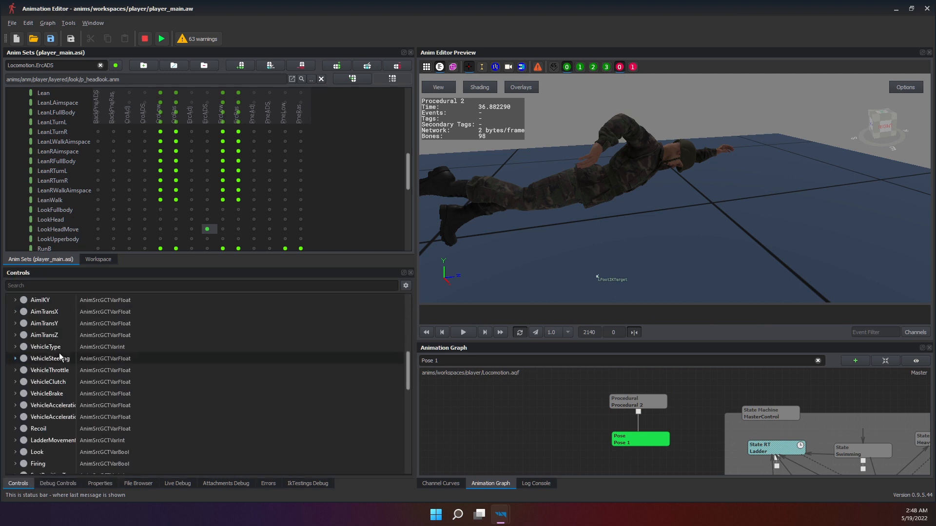
scroll(59, 358, "down", 10)
left_click(30, 441)
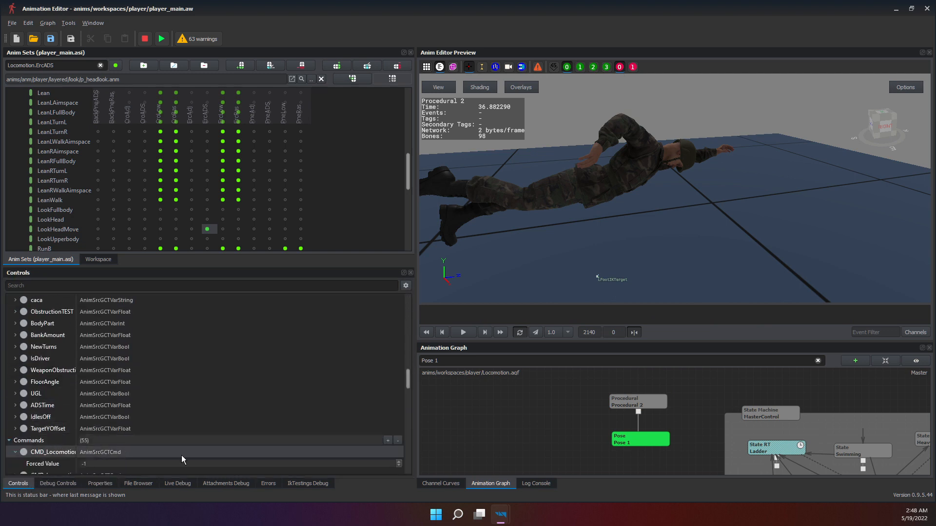
scroll(373, 418, "down", 1)
left_click(387, 406)
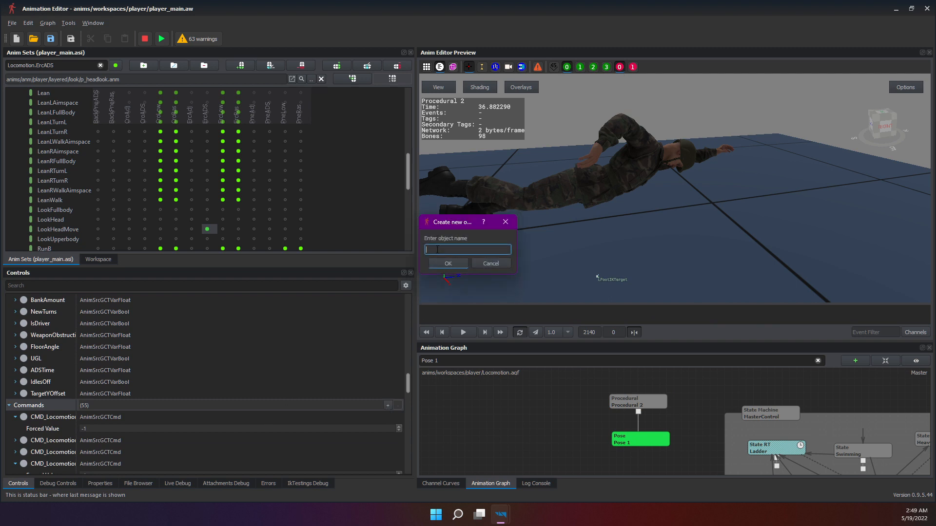
type("TEST")
left_click(444, 264)
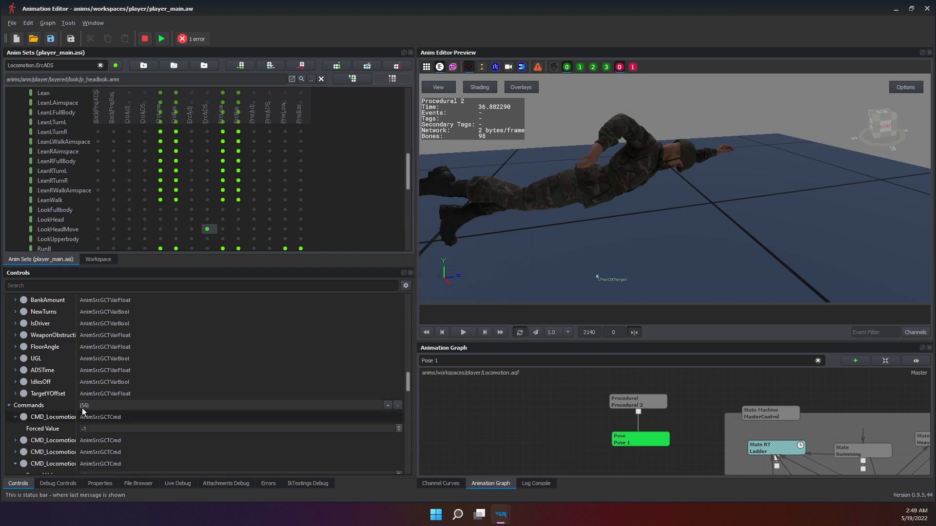
left_click(14, 418)
scroll(31, 425, "down", 5)
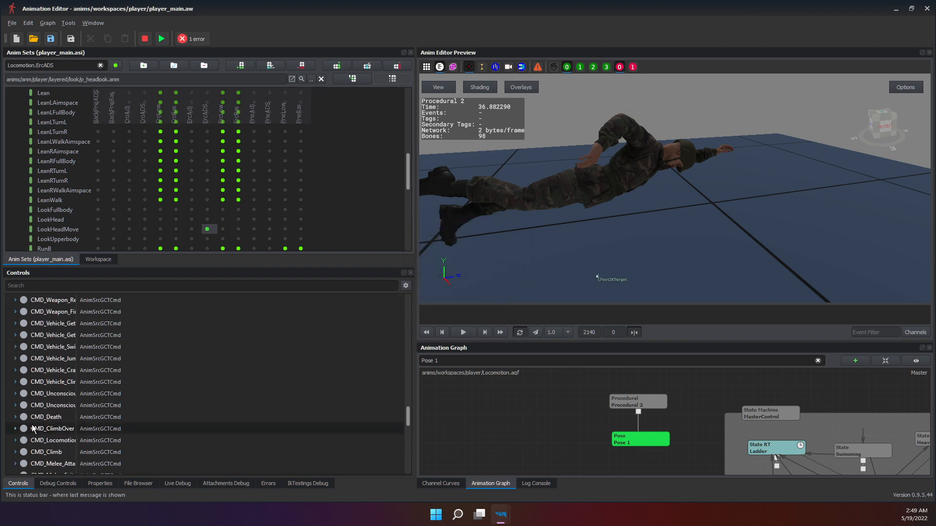
scroll(37, 428, "down", 2)
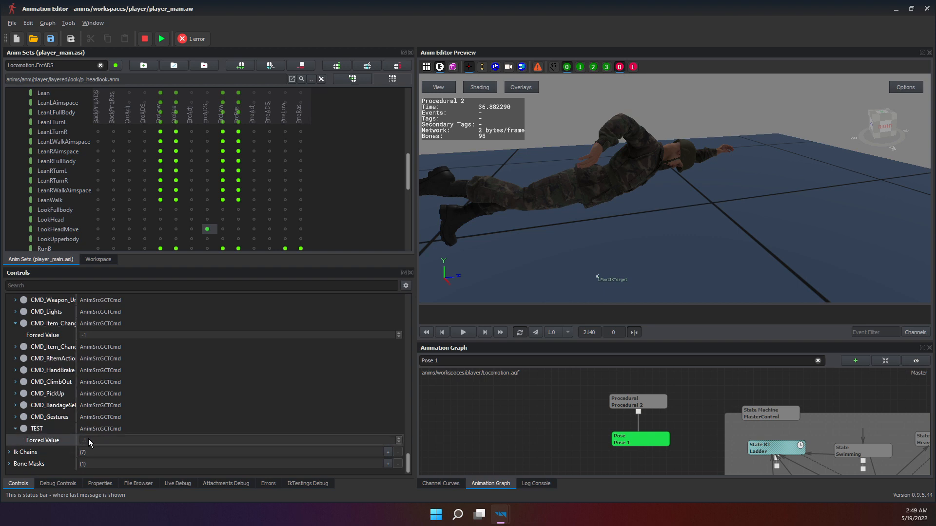
Try the expression IsCommand(TEST) in the Procedural 2 node's expression editor, and discard the edit.
left_click(627, 403)
left_click(100, 484)
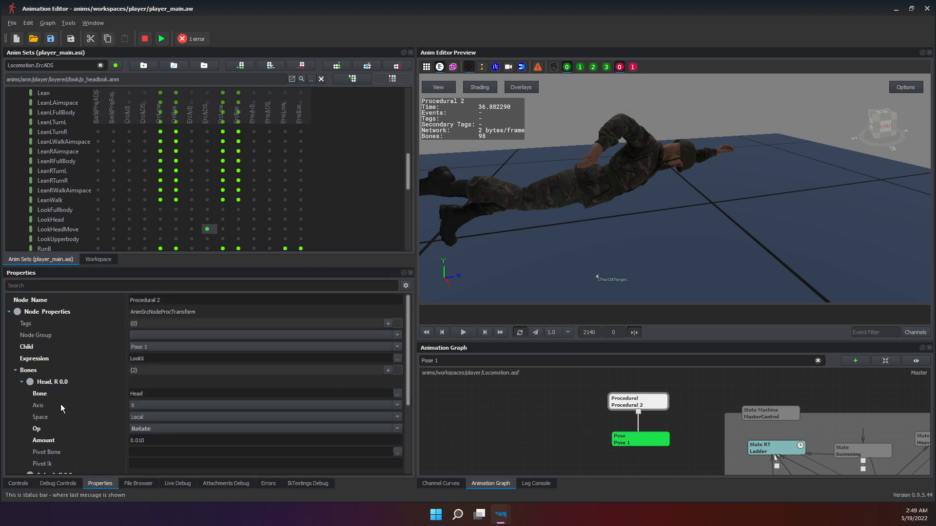
left_click(165, 359)
left_click(397, 359)
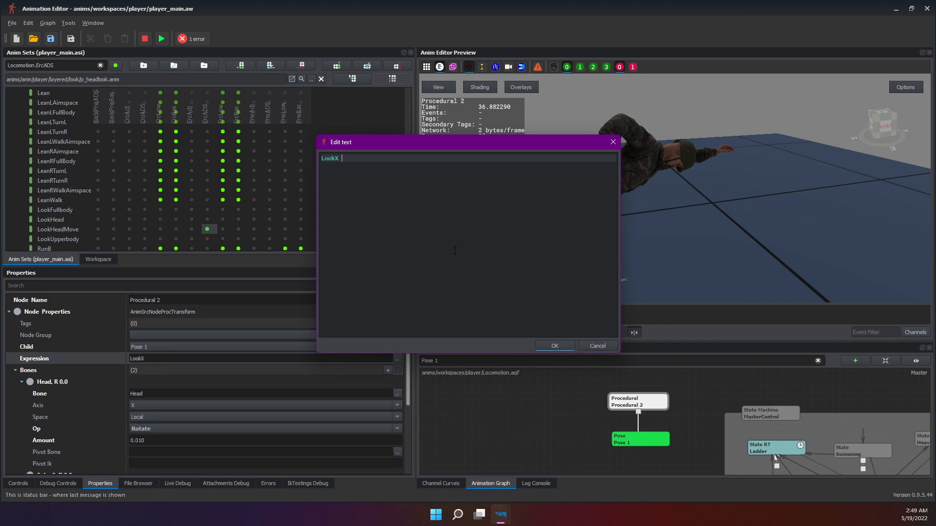
key("BackSpace")
key("BackSpace")
key("BackSpace")
key("BackSpace")
key("BackSpace")
type("IsCommand(TEST)")
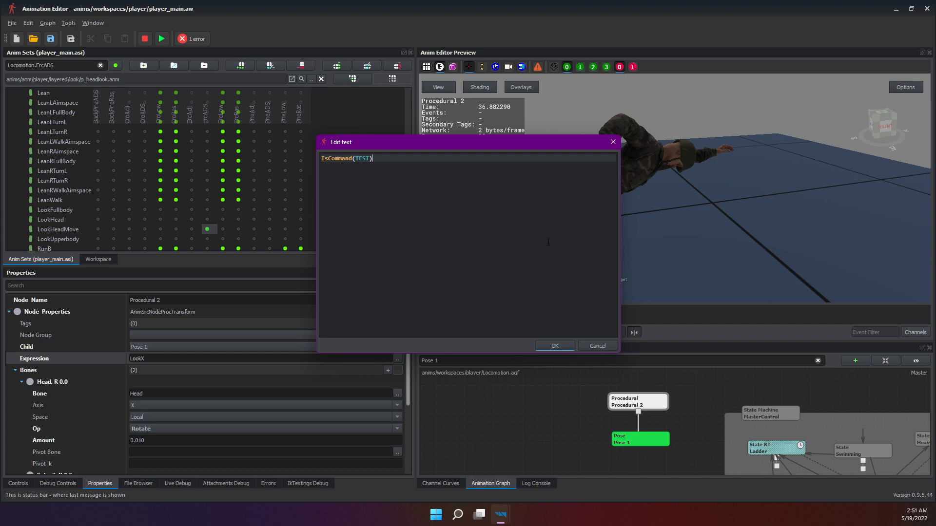
left_click(604, 347)
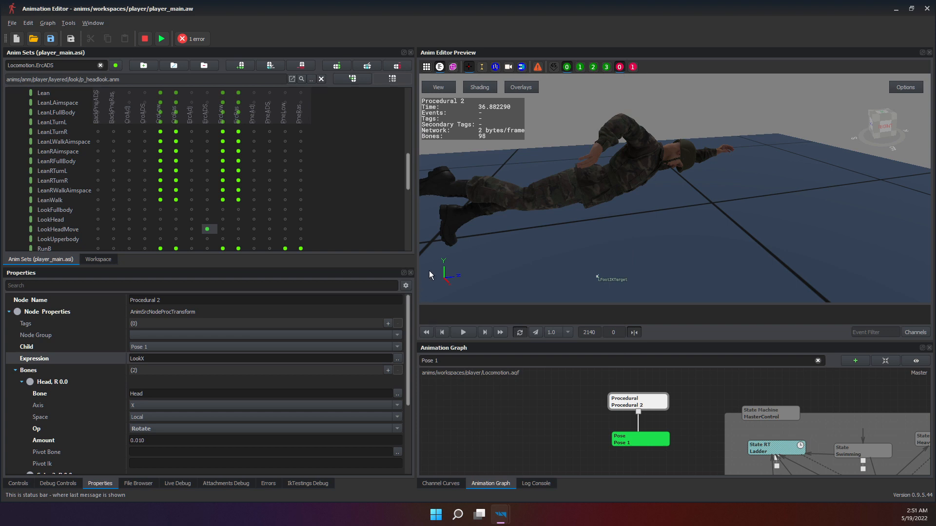
Create a Var Update node in the animation graph and place it above the Procedural 2 node.
scroll(559, 418, "up", 3)
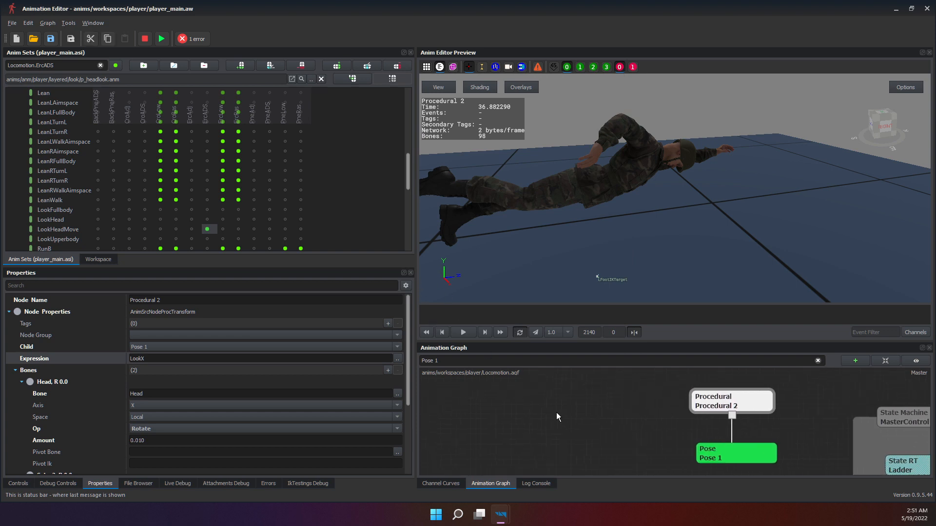
right_click(585, 405)
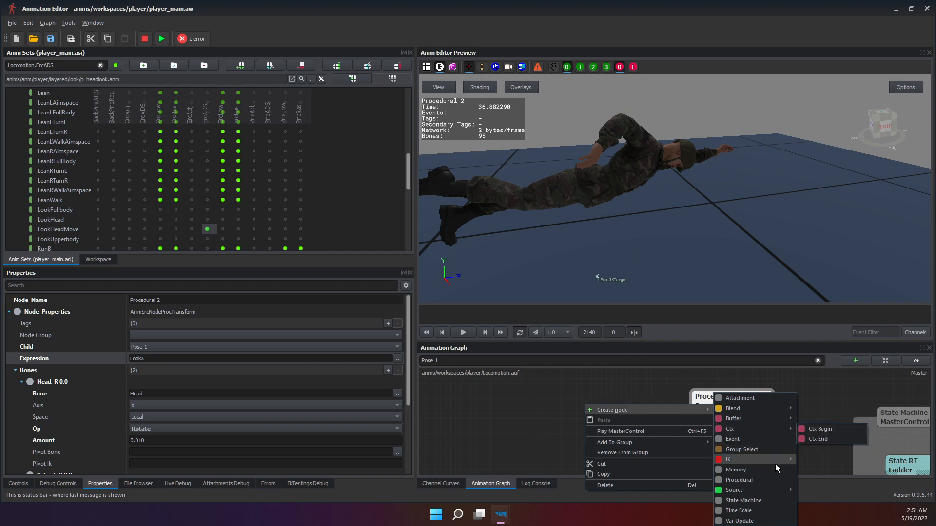
mouse_move(773, 490)
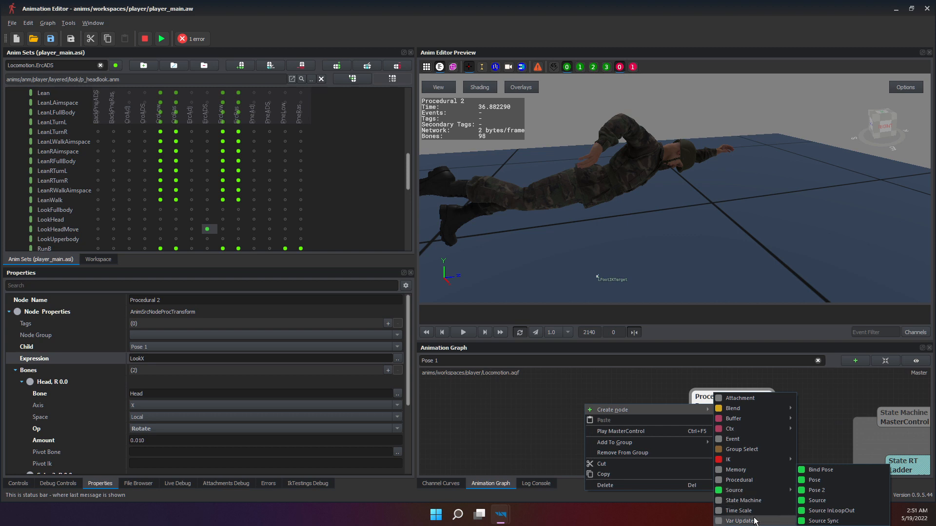
left_click(739, 520)
mouse_move(630, 402)
left_mouse_down()
mouse_move(639, 402)
mouse_move(619, 472)
mouse_move(607, 437)
mouse_move(625, 387)
mouse_move(657, 393)
mouse_move(639, 402)
left_mouse_up()
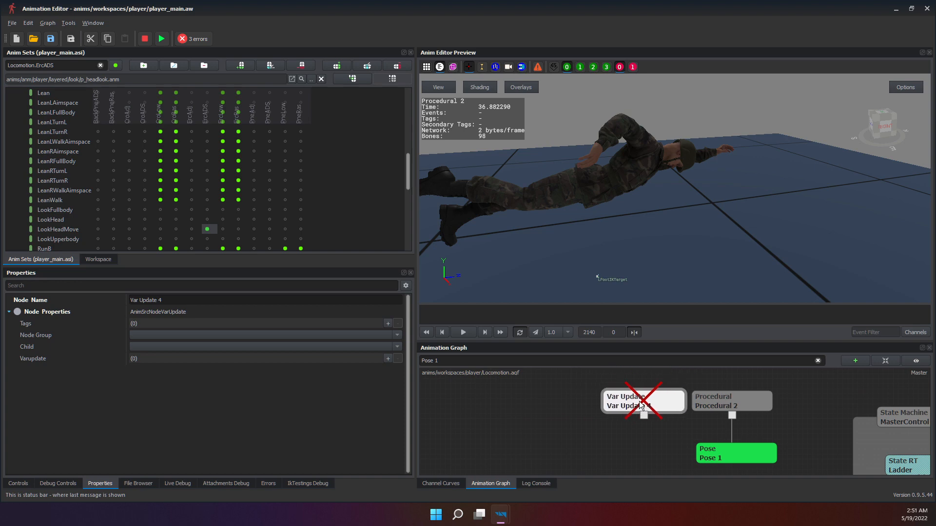
scroll(629, 396, "up", 2)
scroll(629, 396, "up", 2)
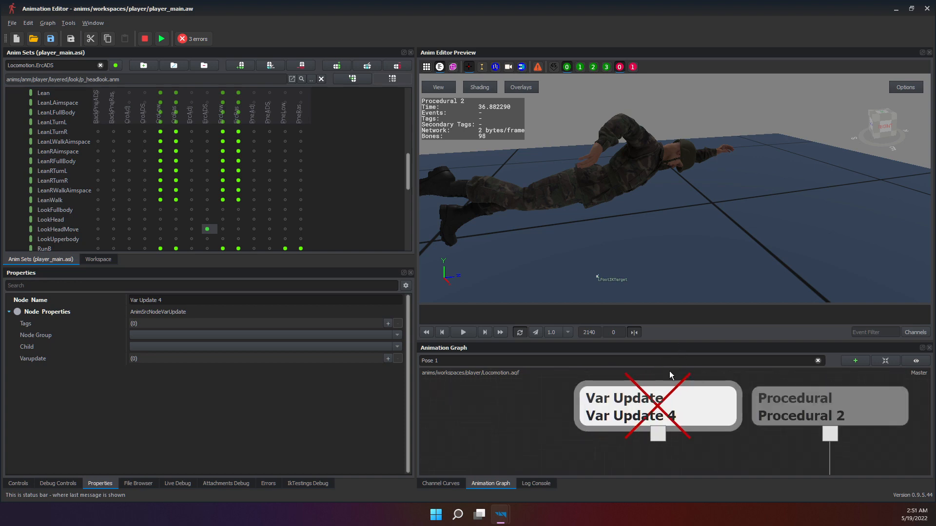
scroll(611, 395, "down", 4)
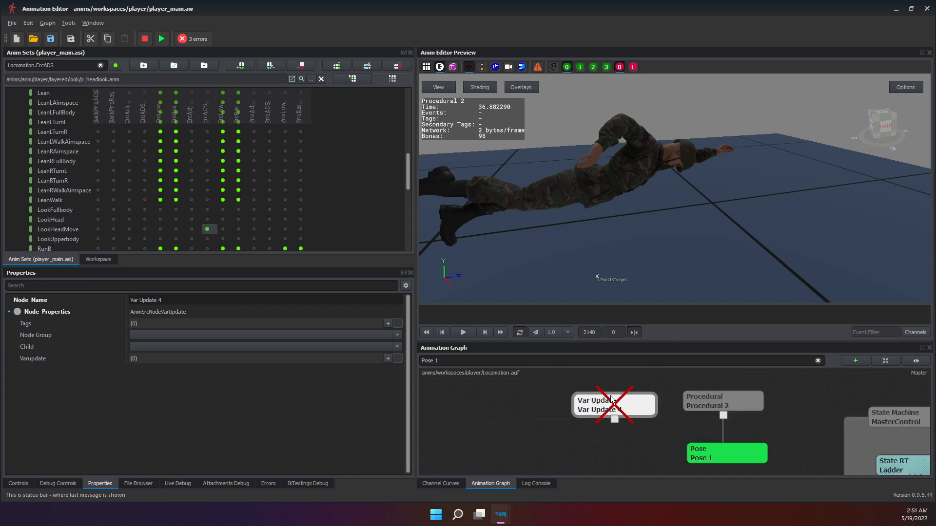
left_click_drag(630, 399, 668, 392)
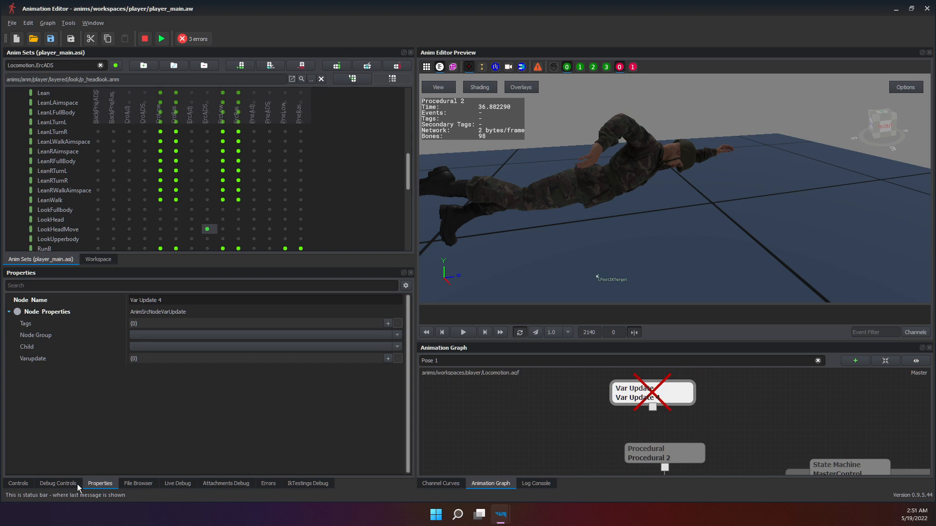
Review the graph's Variables list, and align the Var Update node directly above Procedural 2 with its properties shown.
left_click(18, 483)
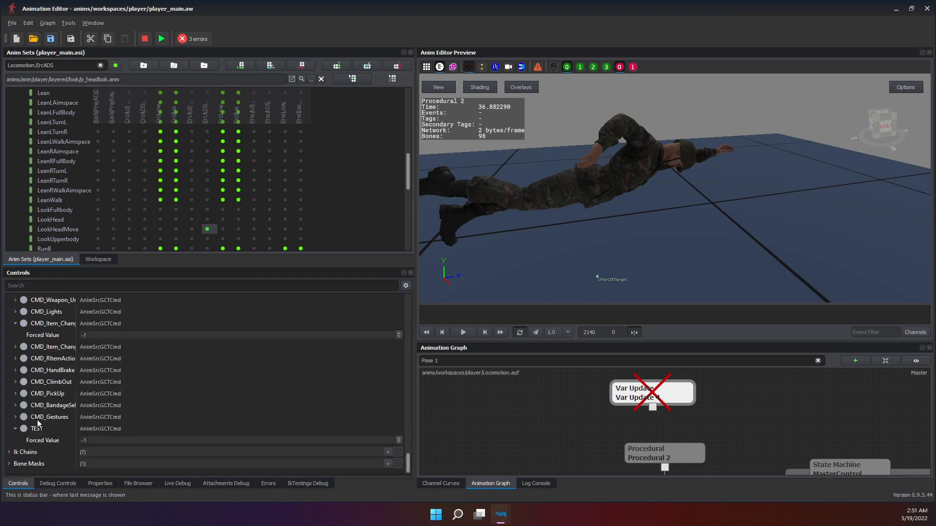
scroll(47, 422, "up", 20)
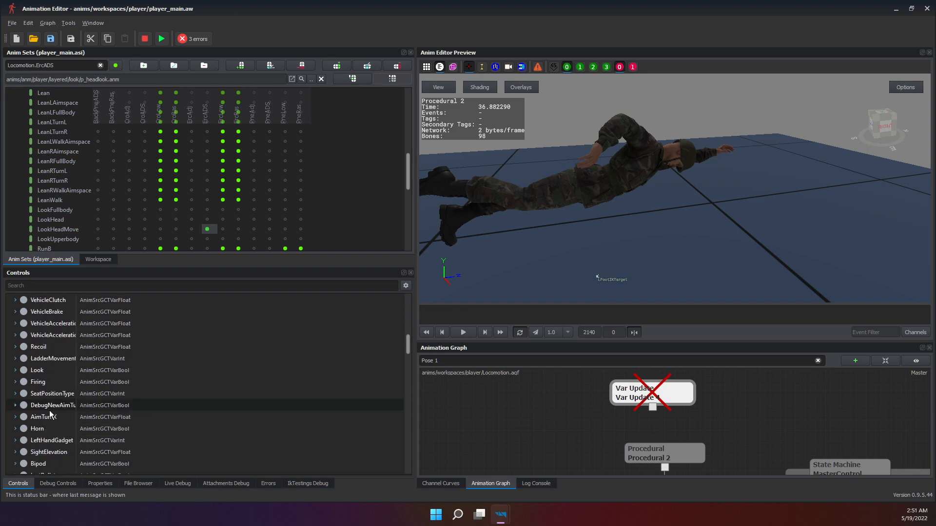
scroll(51, 414, "up", 3)
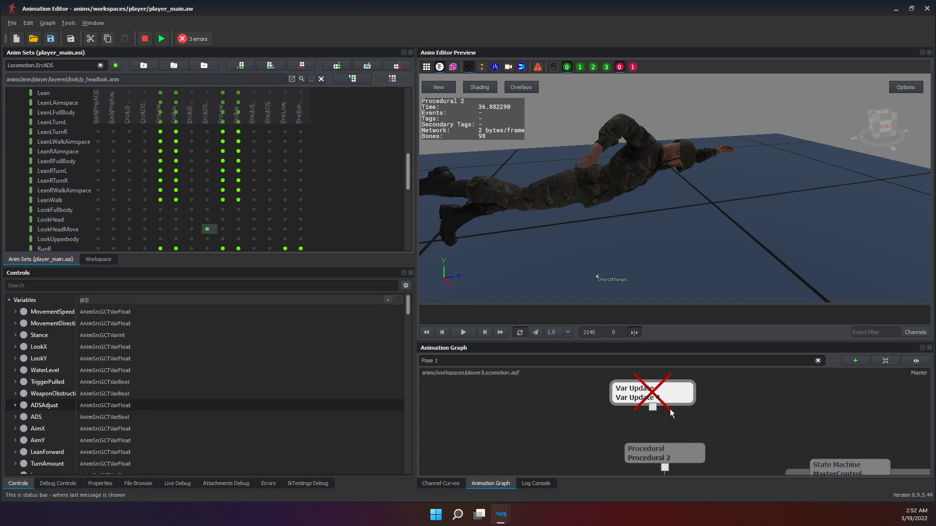
left_click_drag(641, 397, 654, 414)
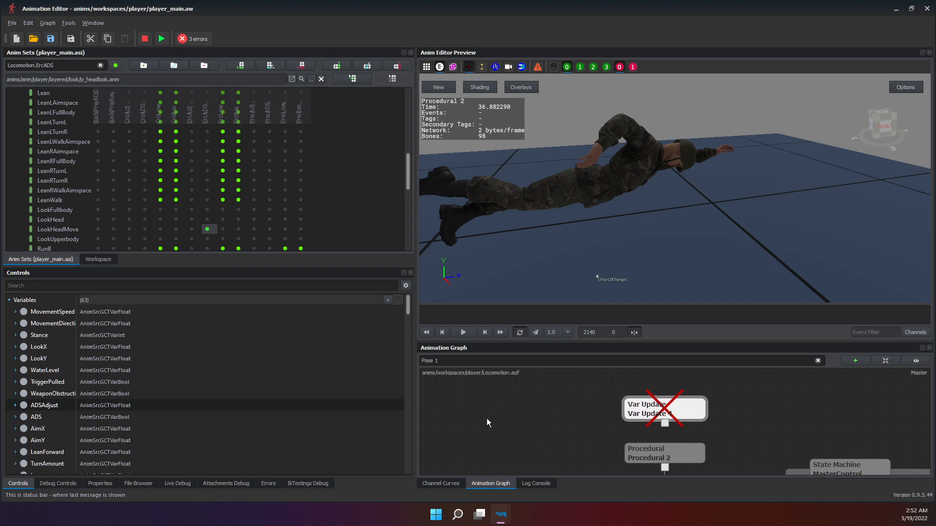
left_click(110, 483)
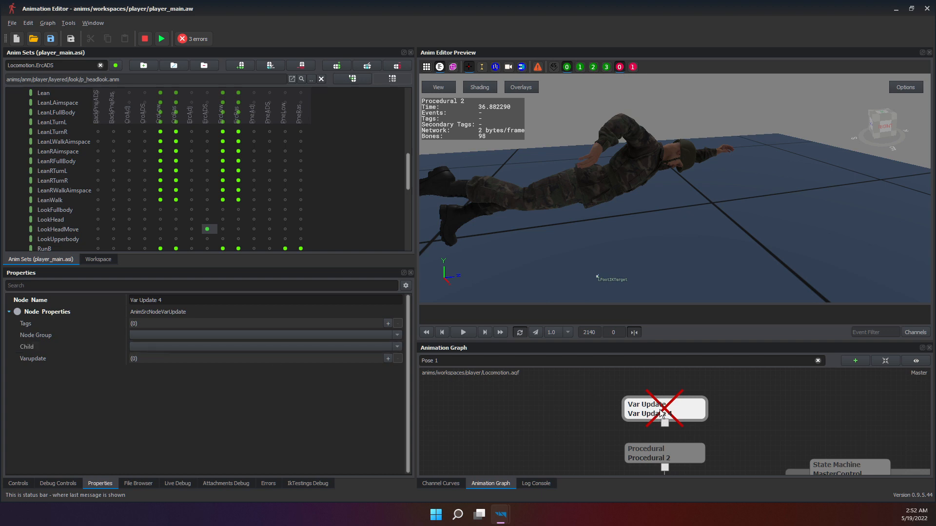
Connect the Var Update 4 node to the Procedural 2 node by setting Procedural 2 as its child.
left_click(662, 454)
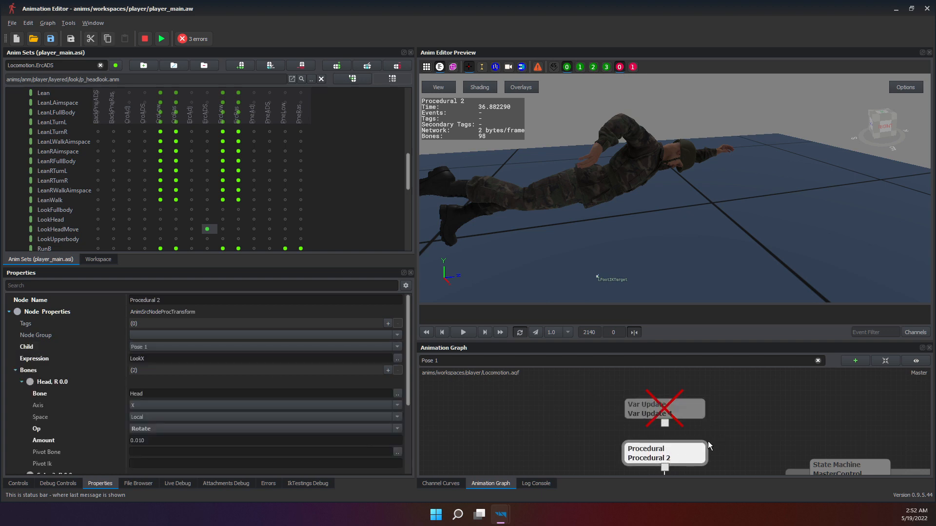
left_click(173, 301)
key("ctrl+c")
left_click(644, 408)
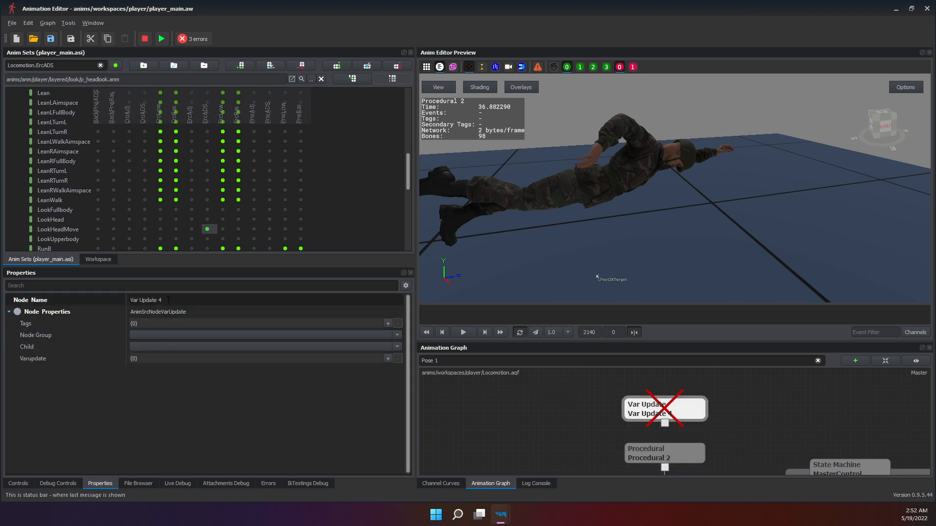
left_click(157, 335)
left_click(95, 349)
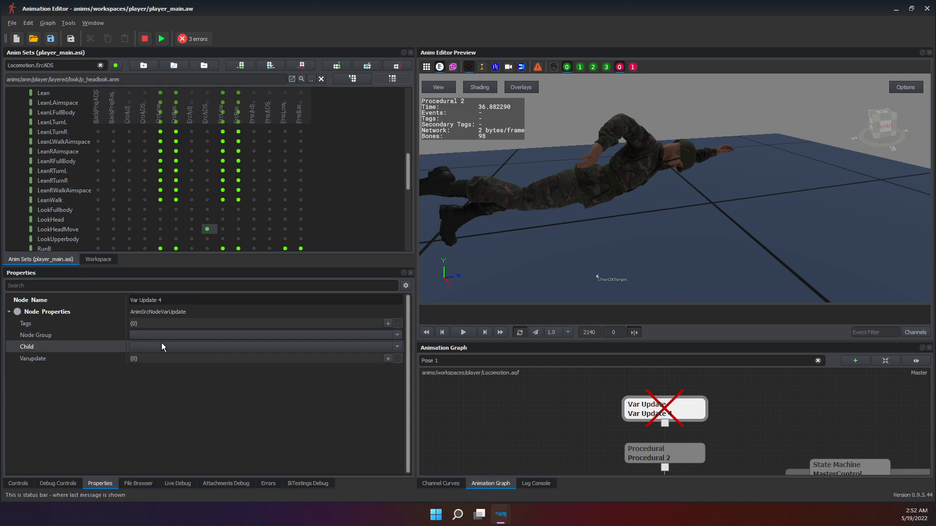
left_click(162, 346)
key("ctrl+v")
key("Return")
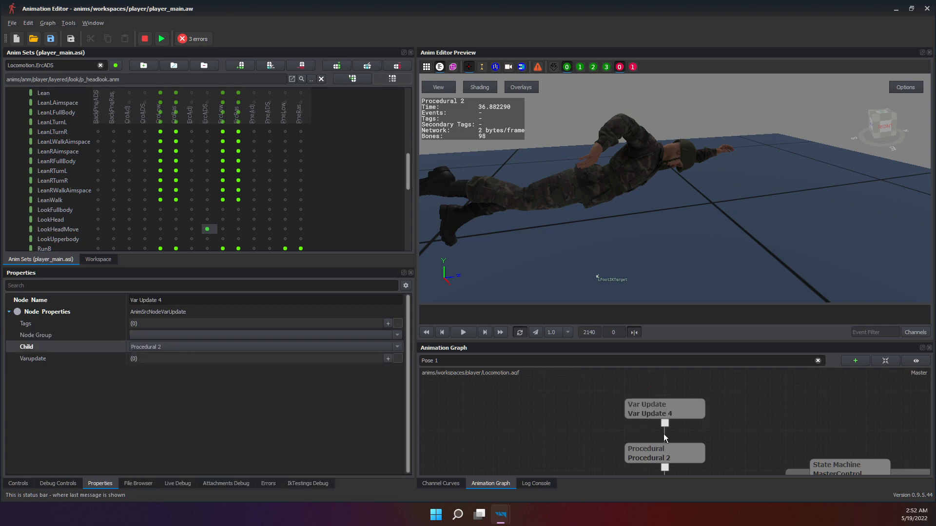
Preview the graph from Var Update 4 and test it with MovementSpeed at about 0.05 and LookX at 180.
left_click(656, 452)
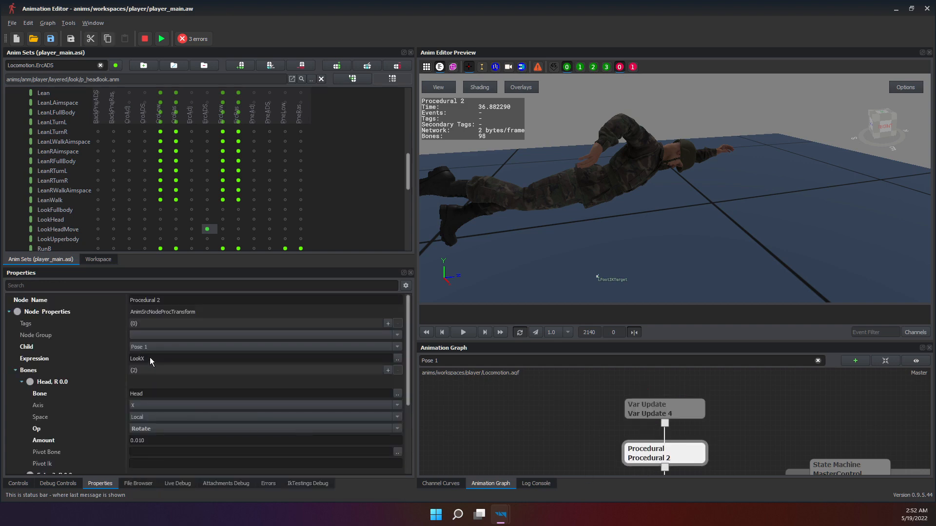
left_click(629, 417)
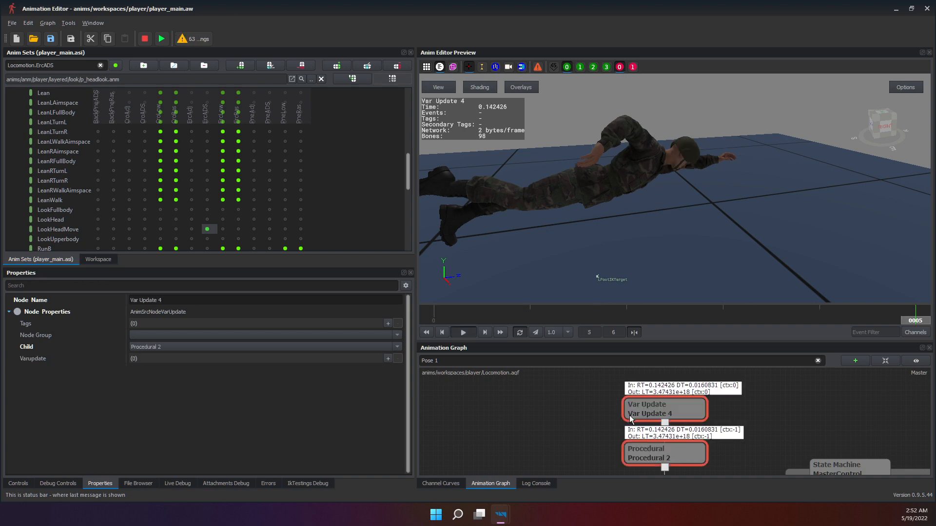
left_click(18, 483)
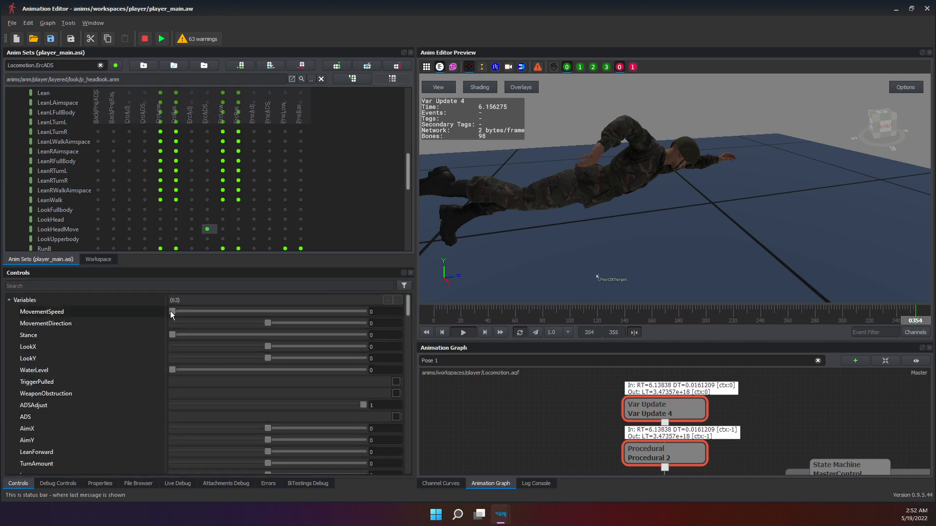
left_click_drag(171, 311, 174, 312)
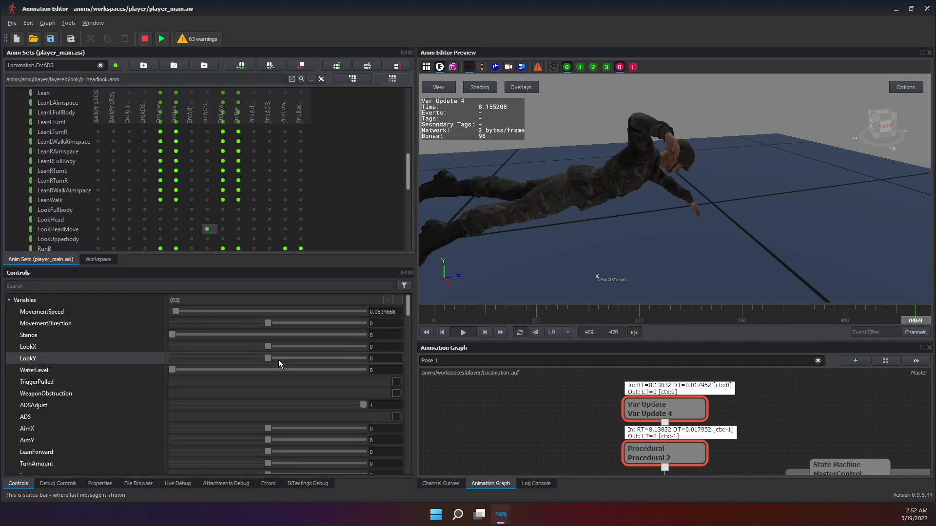
left_click_drag(269, 352, 587, 413)
Add a Varupdate entry to the Var Update 4 node with the variable name LookX.
left_click(663, 459)
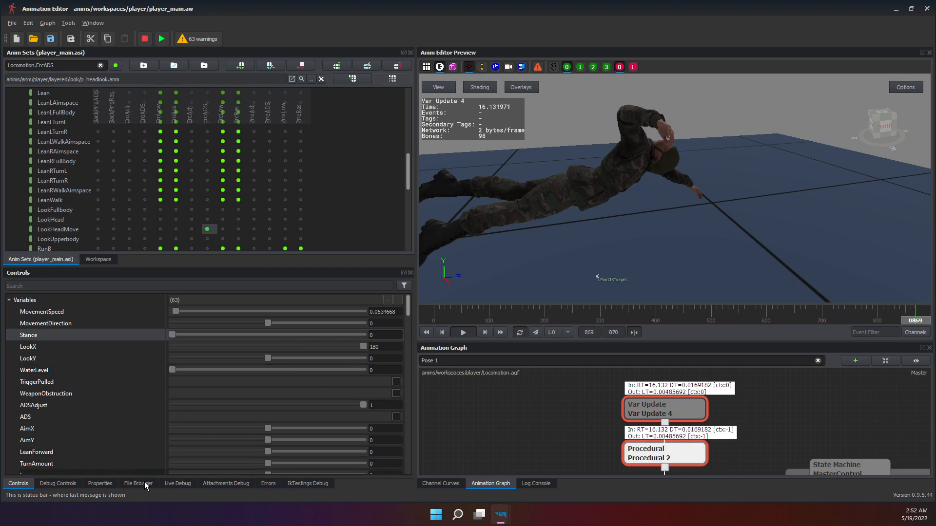
left_click(99, 484)
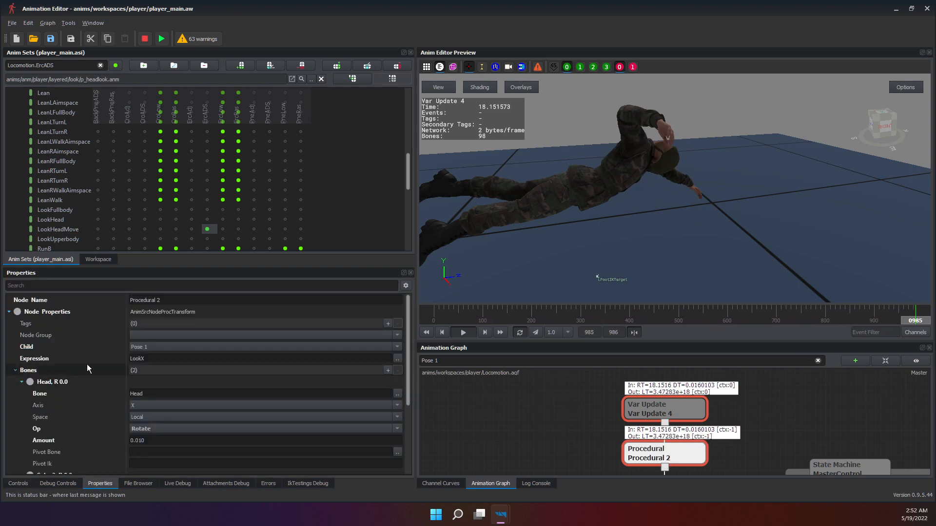
left_click(633, 411)
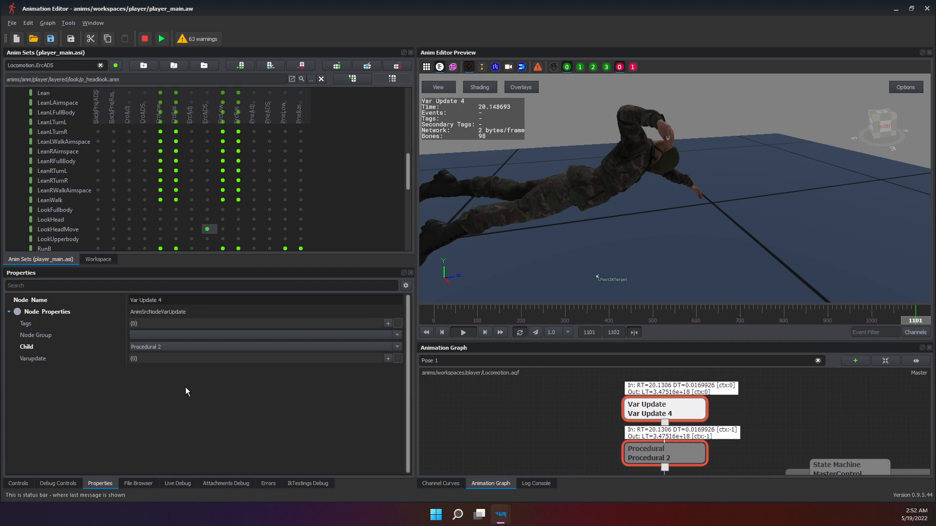
left_click(142, 360)
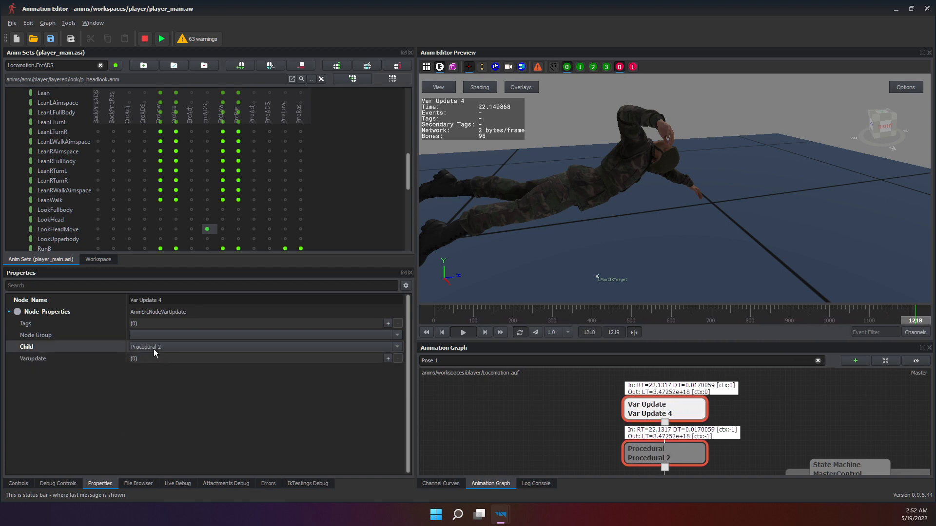
left_click(388, 359)
left_click(65, 373)
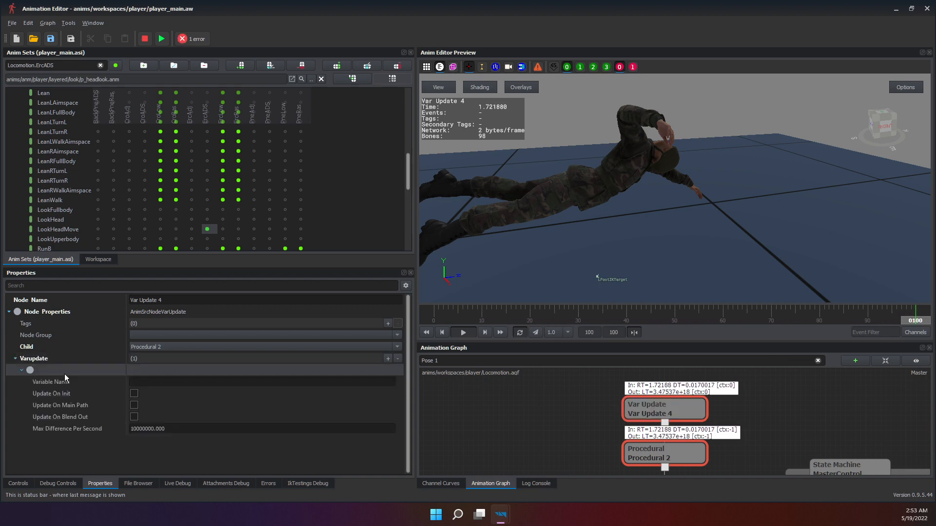
left_click(160, 383)
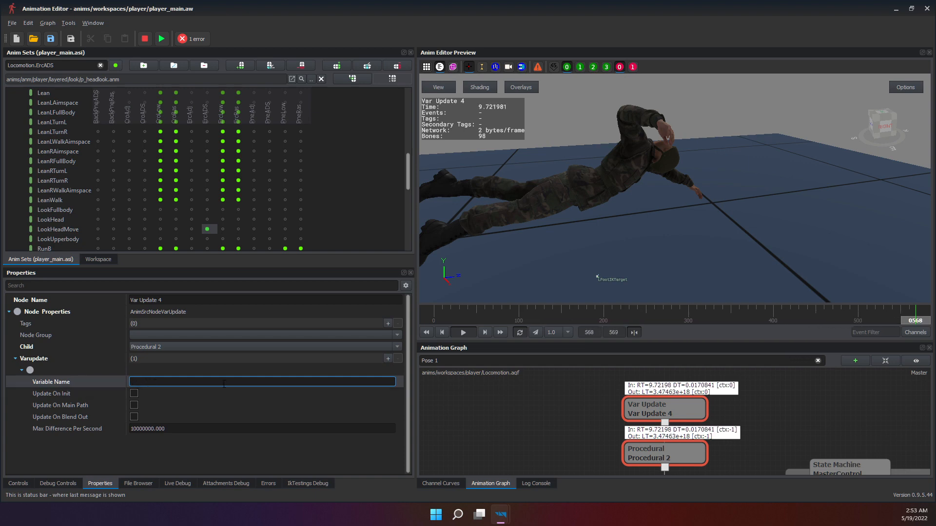
key("Return")
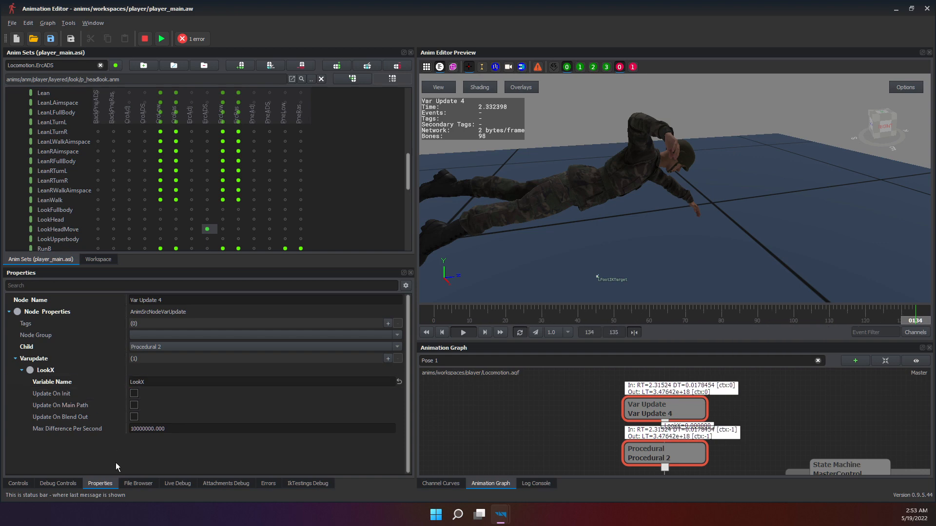
Test the live LookX variable at about -59 and enable Update On Init for the LookX entry of Var Update 4.
left_click(18, 483)
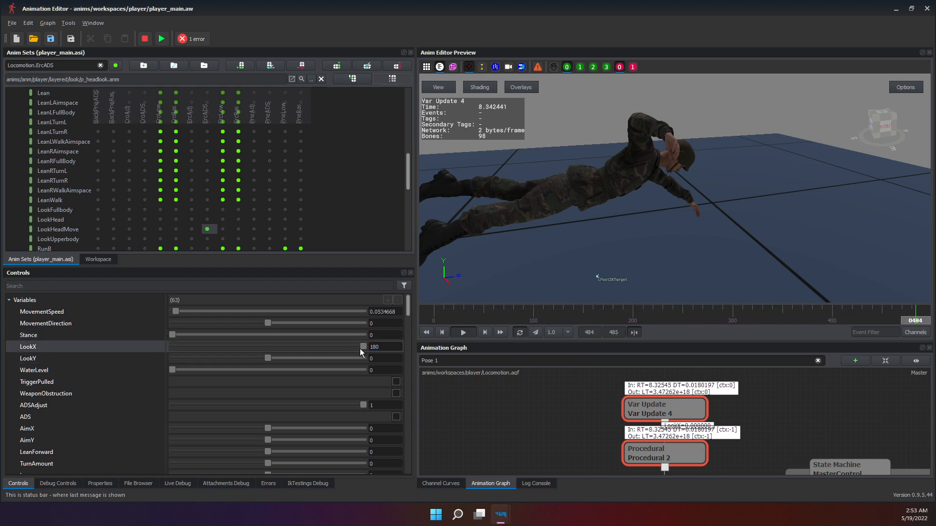
left_click_drag(361, 348, 248, 347)
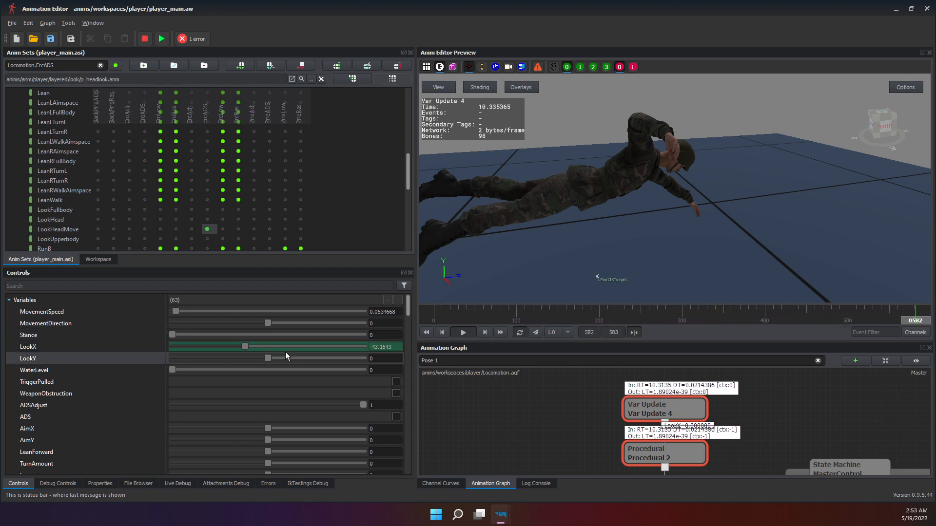
left_click(639, 417)
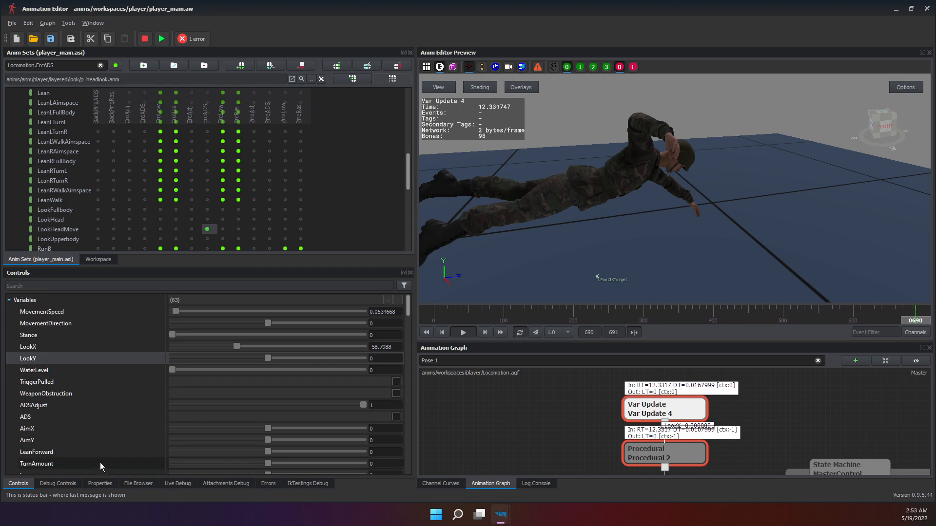
left_click(74, 486)
left_click(104, 484)
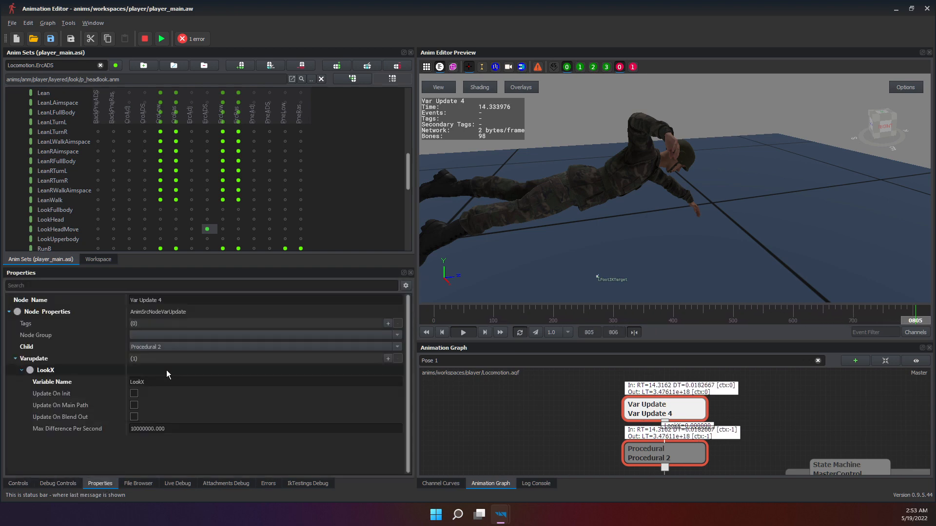
left_click(147, 461)
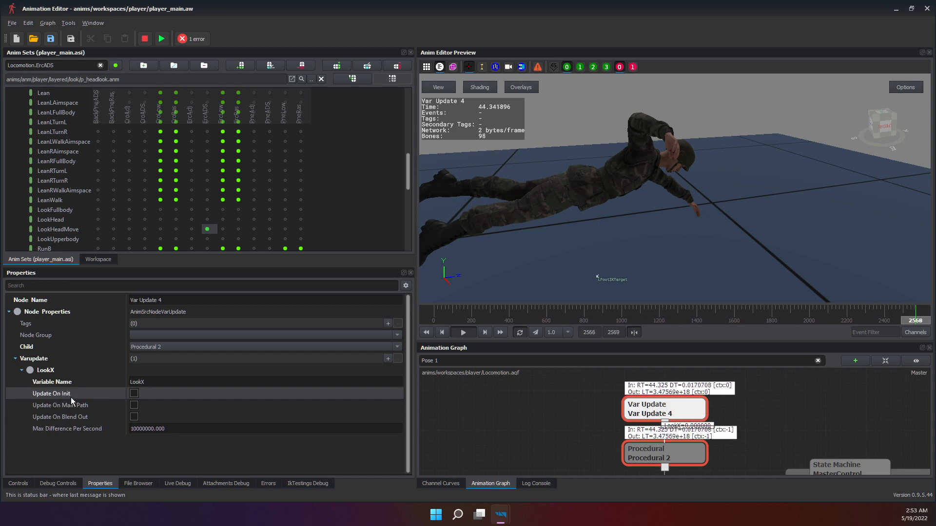
left_click(137, 393)
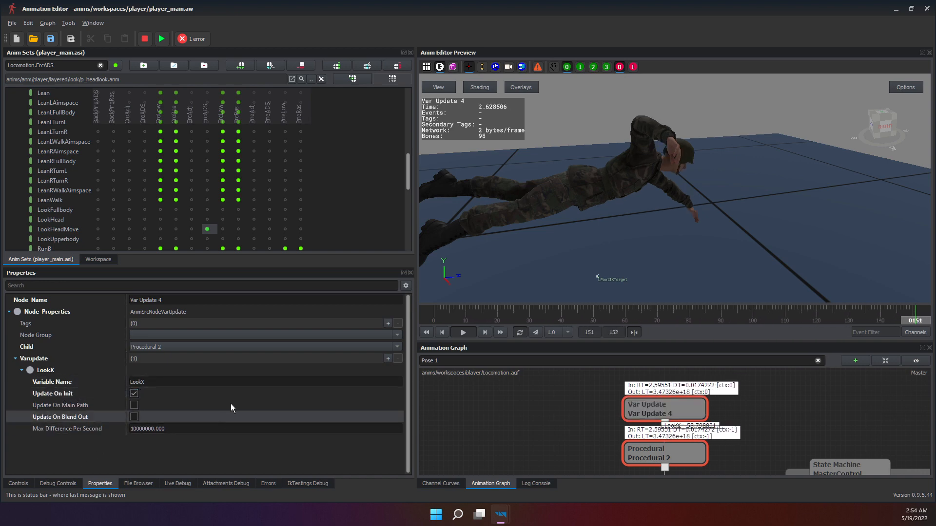
Raise the live LookX variable to 180 to test the Update On Init behaviour.
left_click(21, 483)
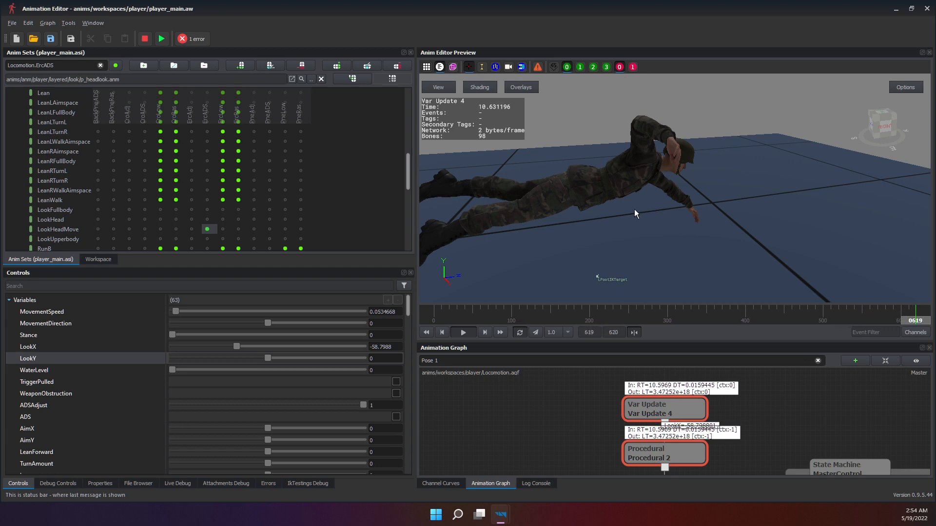
left_click(235, 346)
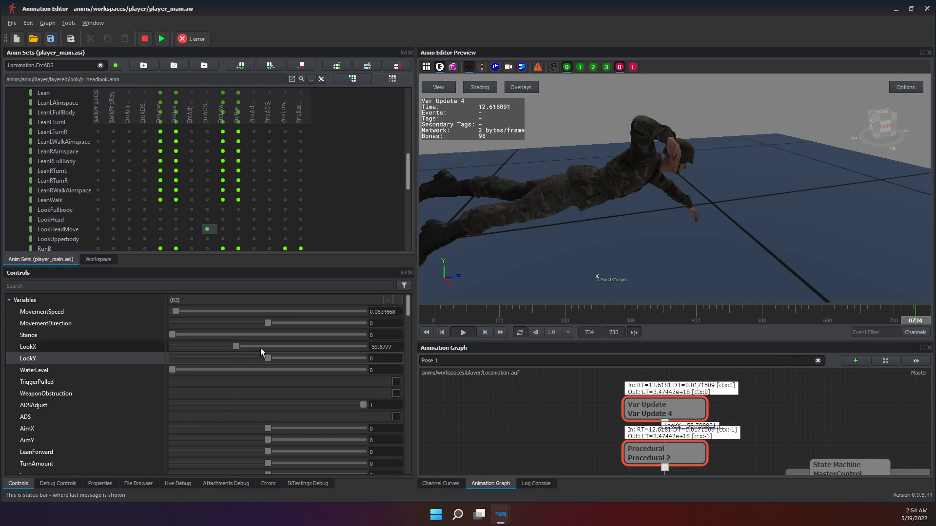
left_click_drag(237, 347, 565, 391)
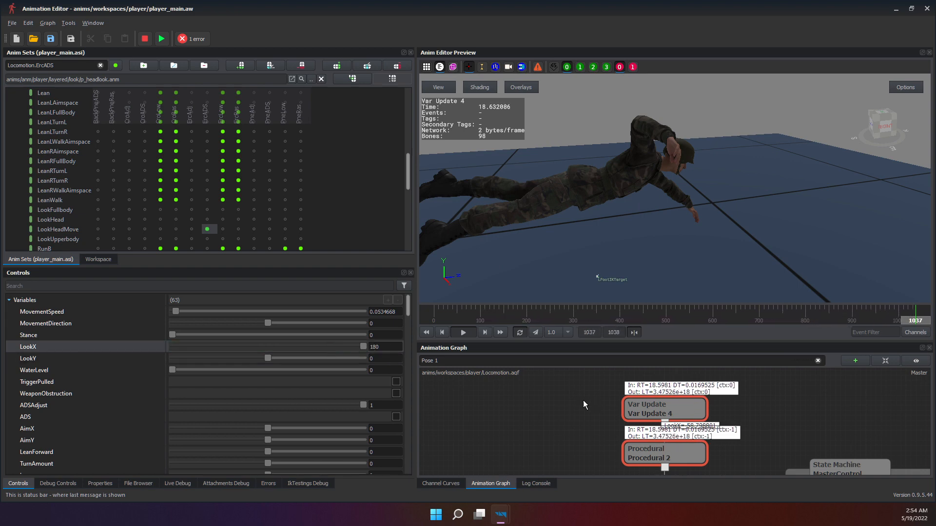
Restart the preview from the Var Update 4 node and set the live LookX variable to 180 again.
key("shift+F5")
key("F5")
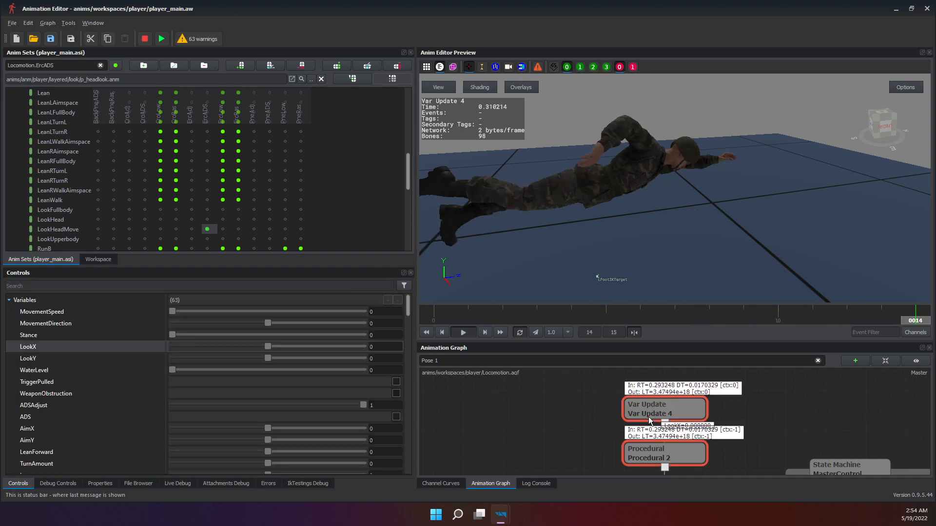
key("shift+F5")
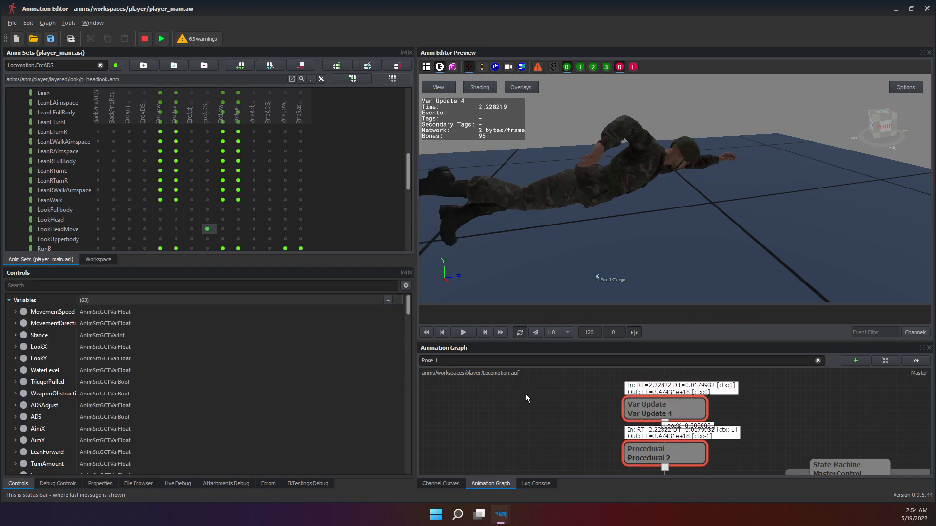
left_click(545, 359)
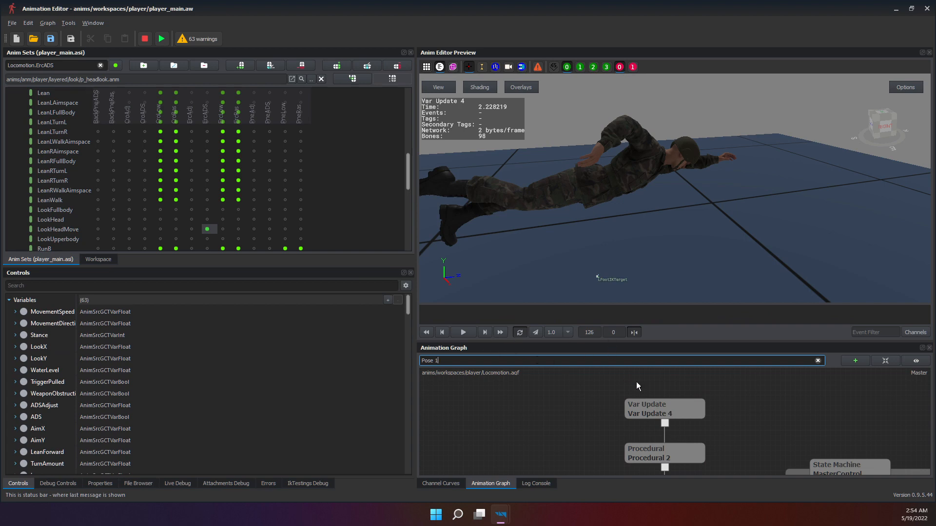
left_click(653, 408)
key("F5")
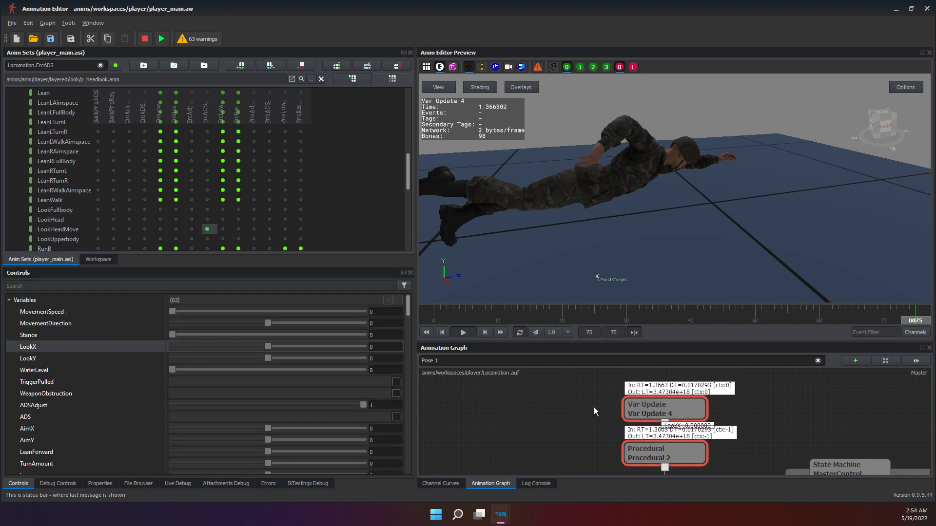
key("shift+F5")
middle_click_drag(646, 416, 633, 447)
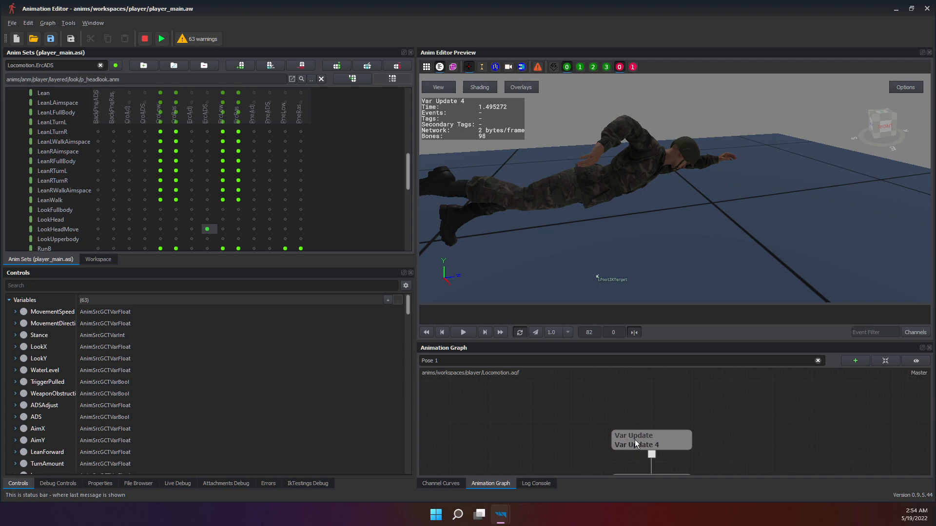
key("F5")
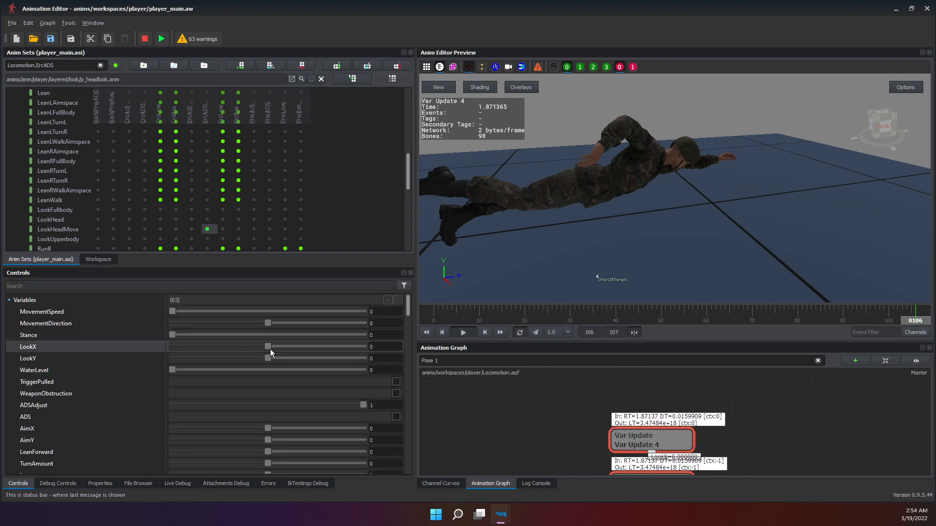
left_click_drag(270, 349, 612, 399)
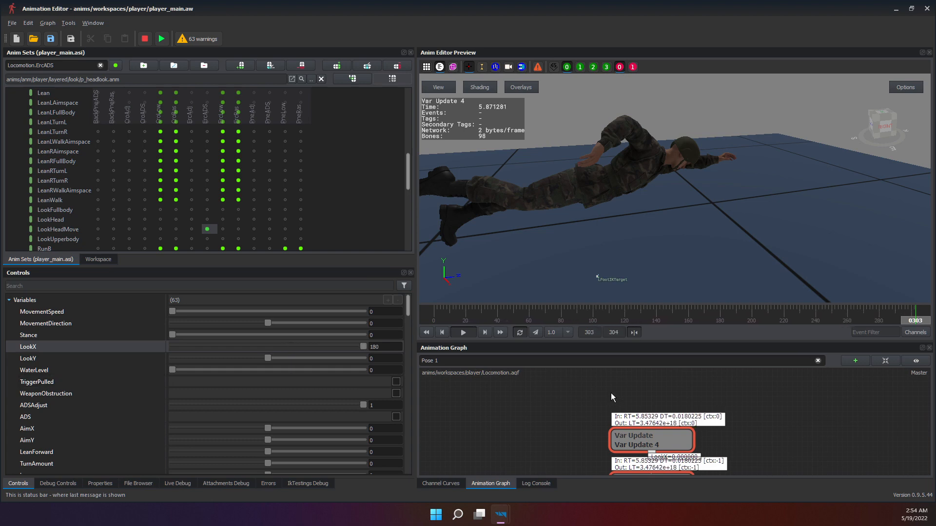
Stop the preview and set the default value of the LookX variable to 20.
key("shift+F5")
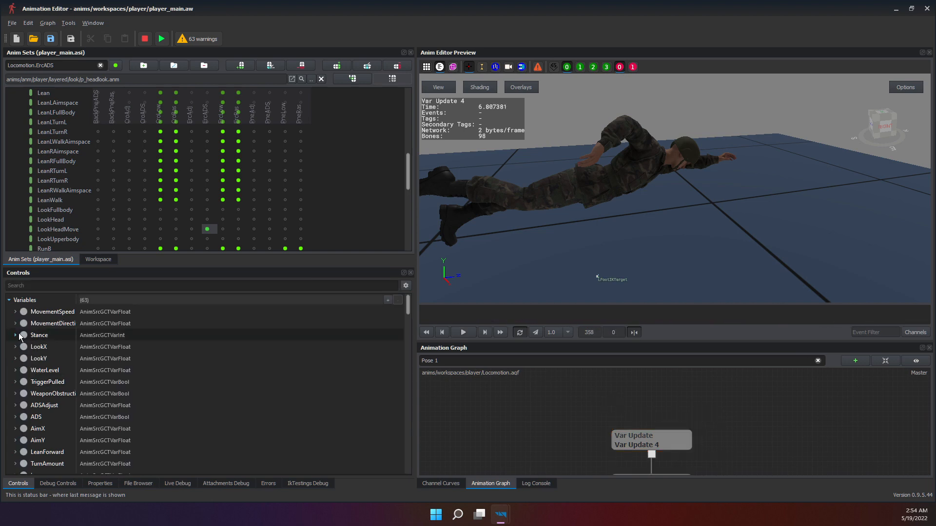
left_click(15, 347)
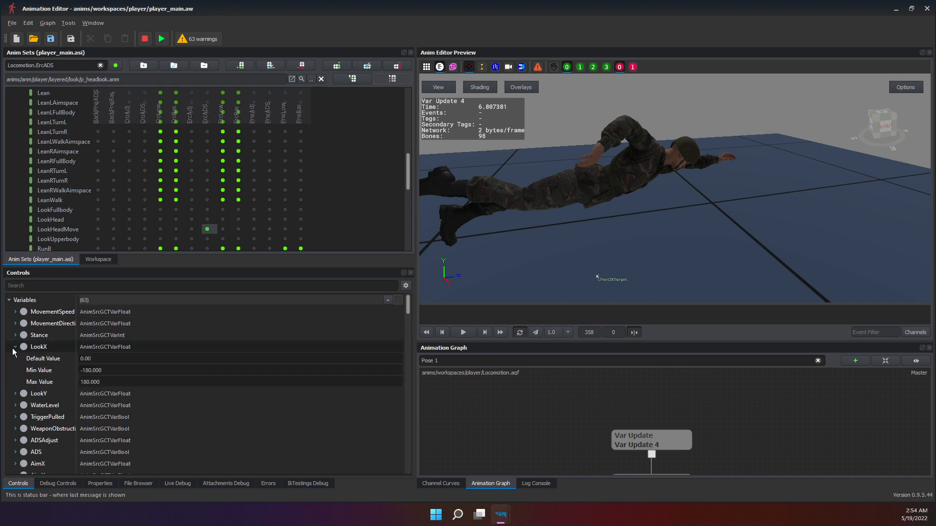
double_click(114, 362)
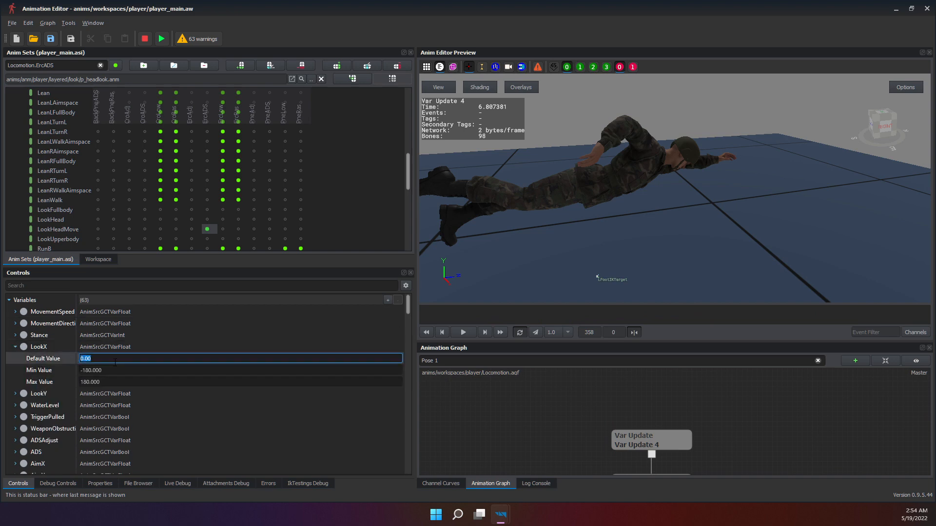
left_click_drag(119, 368, 132, 368)
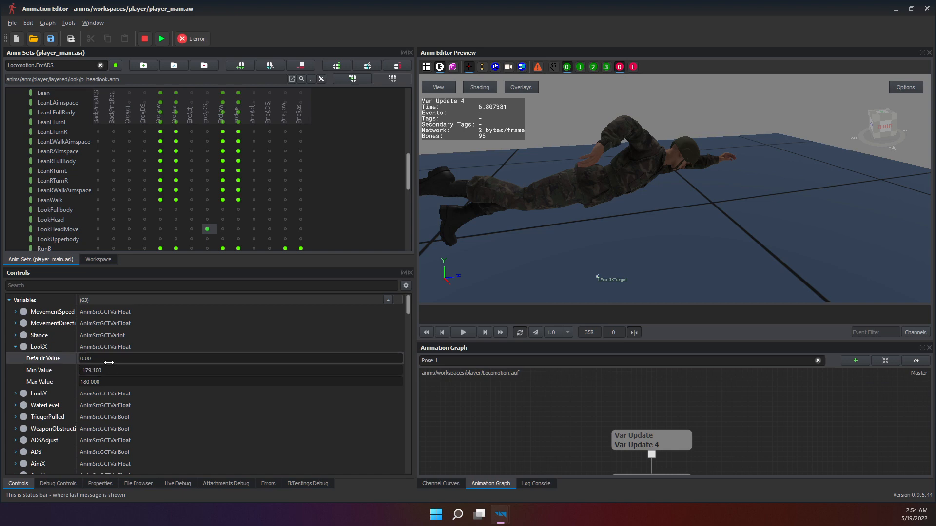
double_click(110, 363)
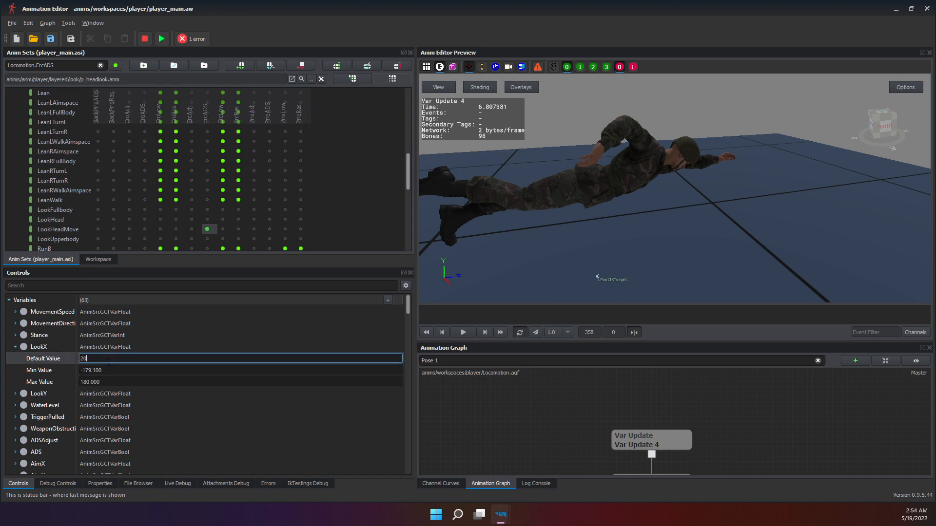
key("Return")
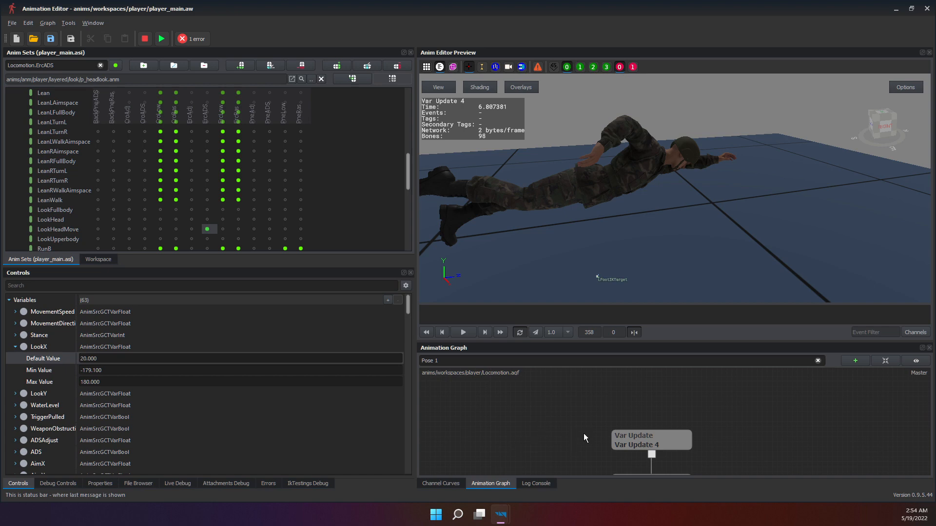
Restart the preview from the Var Update 4 node and raise the live LookX variable to 180.
left_click(649, 436)
key("F5")
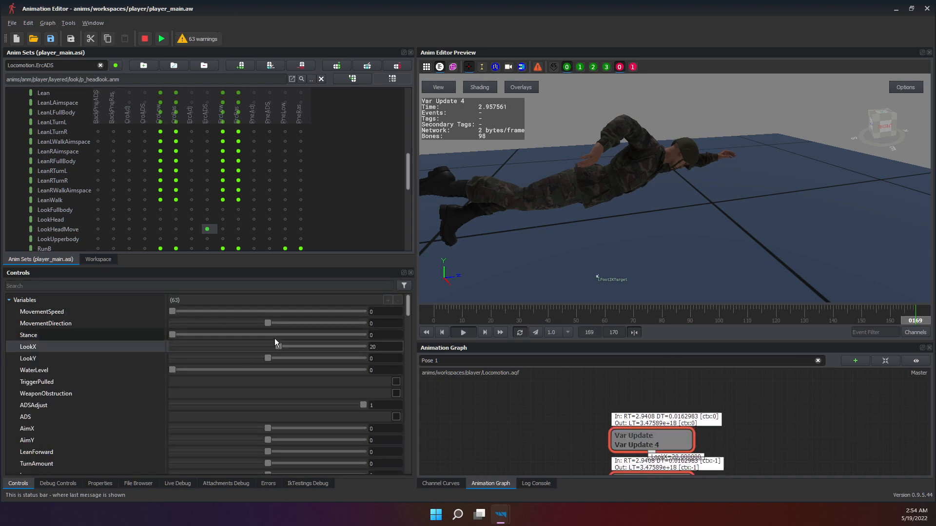
left_click_drag(279, 349, 649, 431)
Enable Update On Main Path for the LookX entry of Var Update 4 and check the value passed to Procedural 2.
left_click(650, 436)
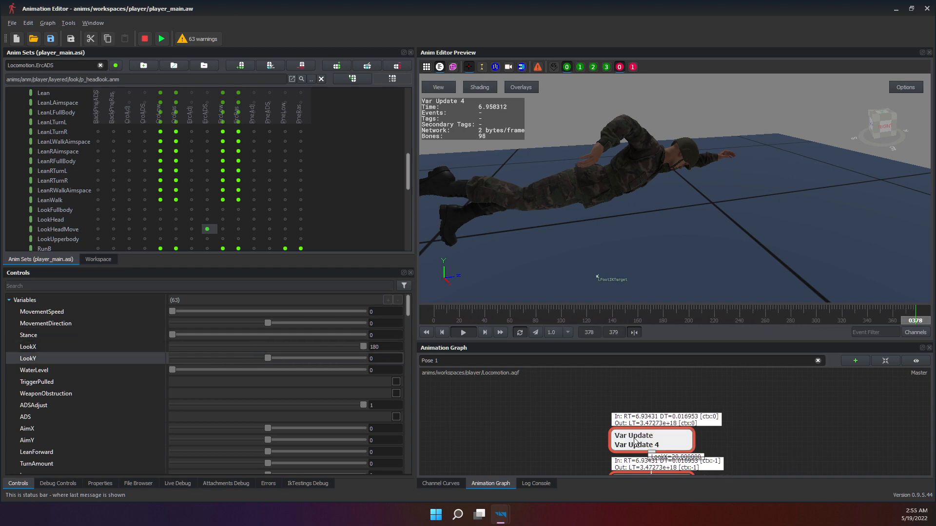
left_click(112, 485)
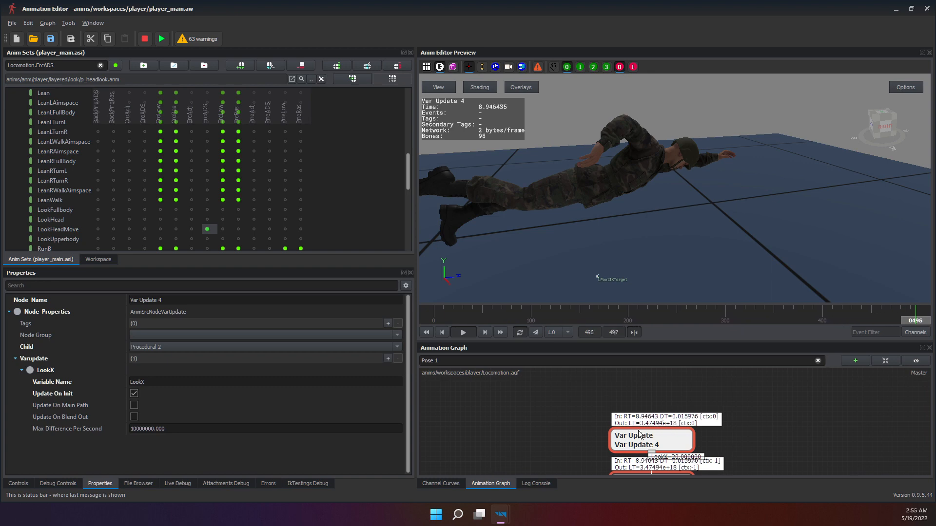
middle_click_drag(639, 432, 642, 395)
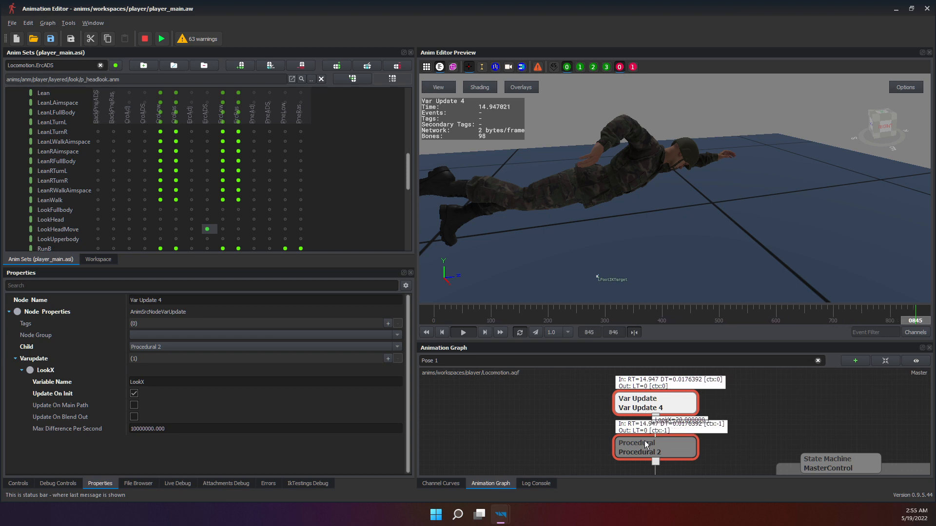
middle_click_drag(647, 415, 655, 435)
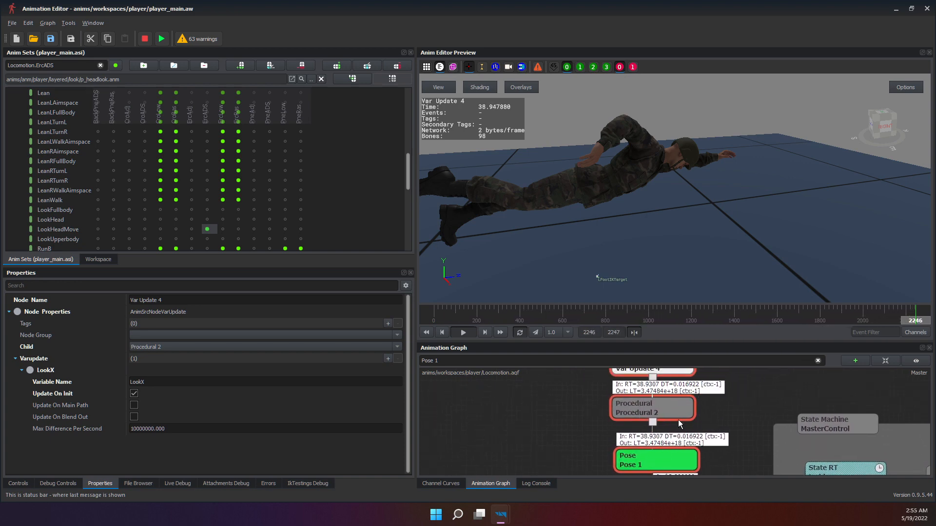
left_click(134, 407)
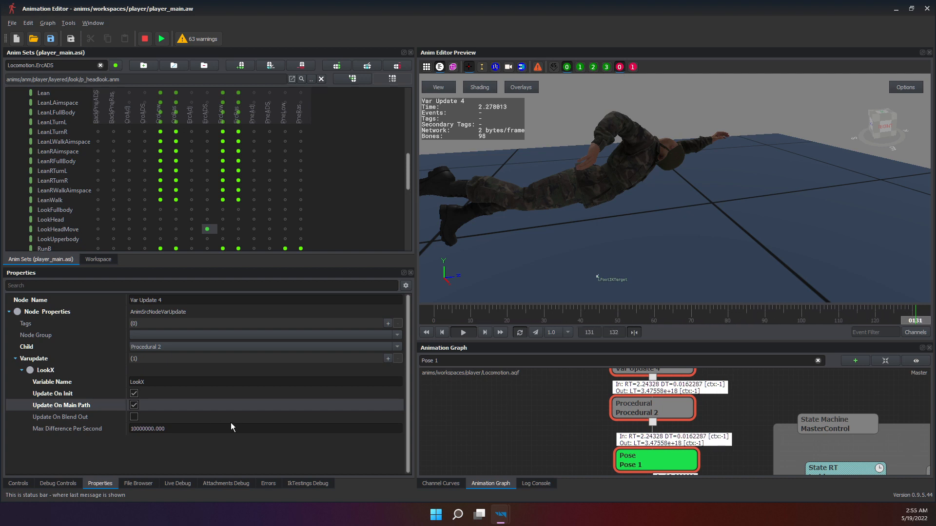
mouse_move(608, 433)
middle_mouse_down()
mouse_move(616, 450)
mouse_move(580, 446)
mouse_move(613, 437)
middle_mouse_up()
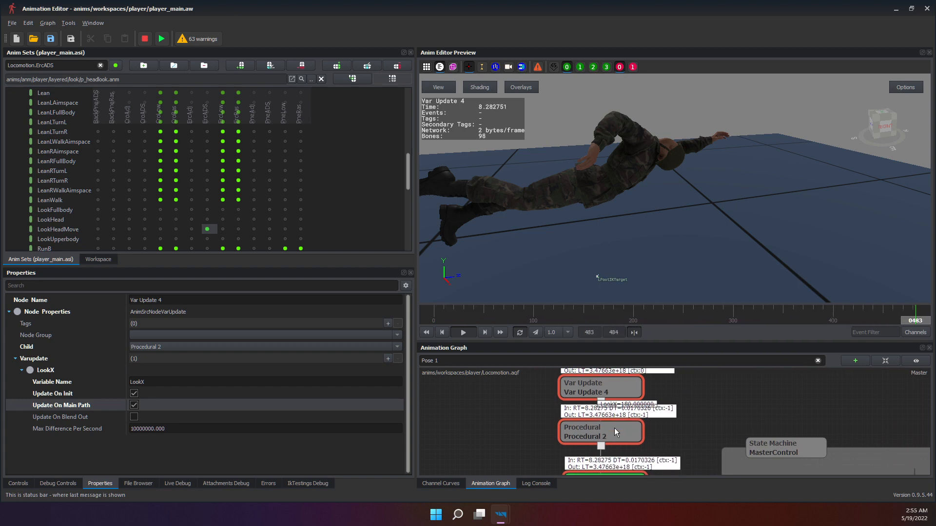
middle_click_drag(606, 435, 598, 432)
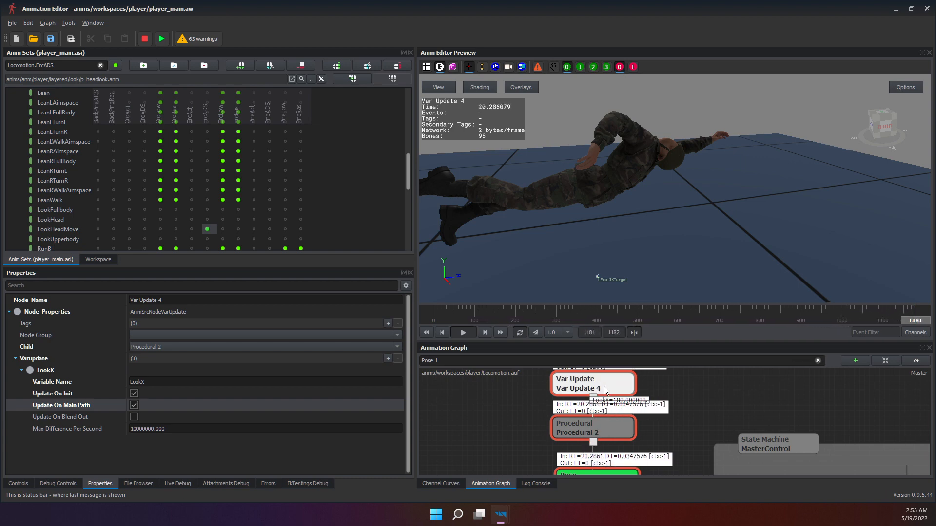
Move Var Update 4 out of line with Procedural 2 and stop the preview.
left_click_drag(604, 387, 740, 387)
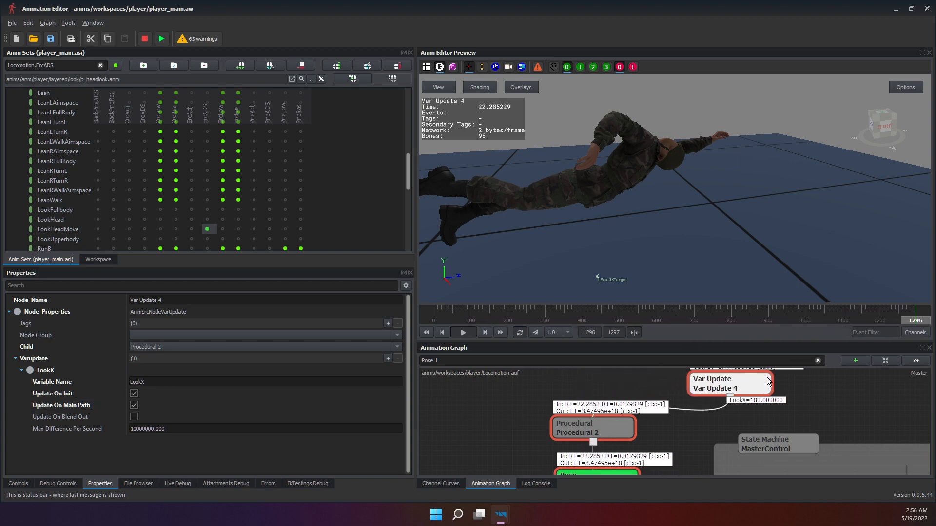
left_click(860, 418)
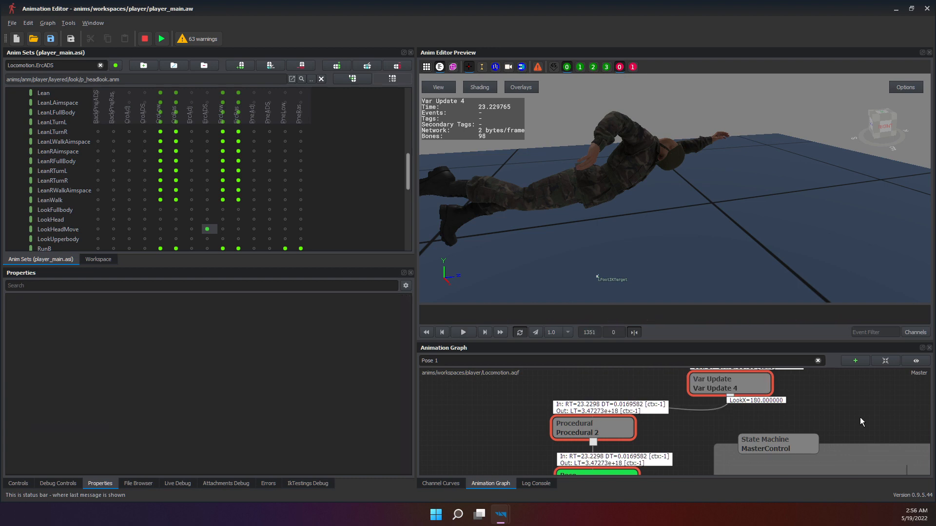
left_click(718, 394)
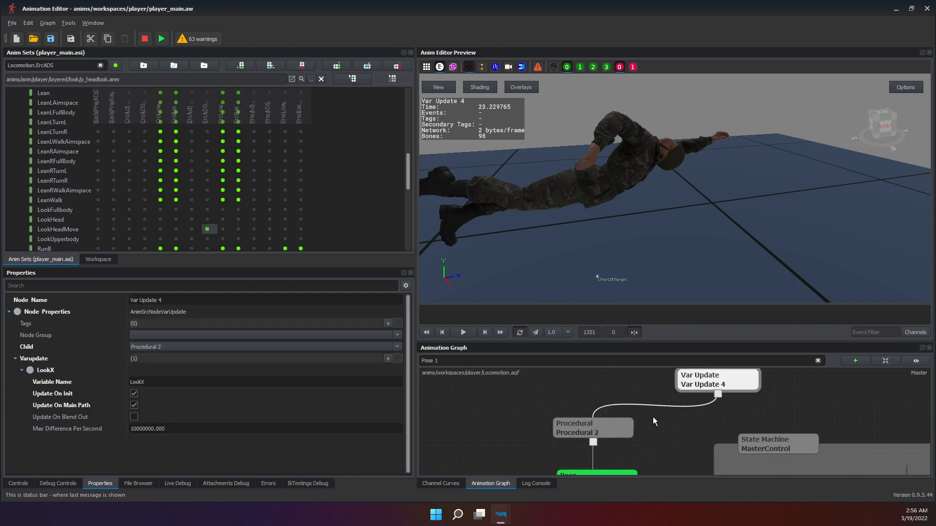
Compare the properties of Procedural 2 with the LookX update settings of Var Update 4.
left_click(590, 434)
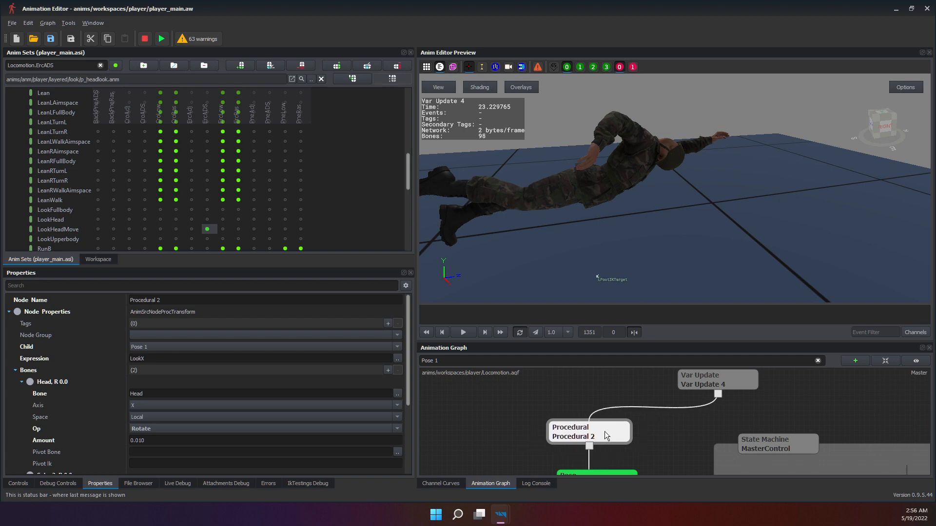
left_click(713, 396)
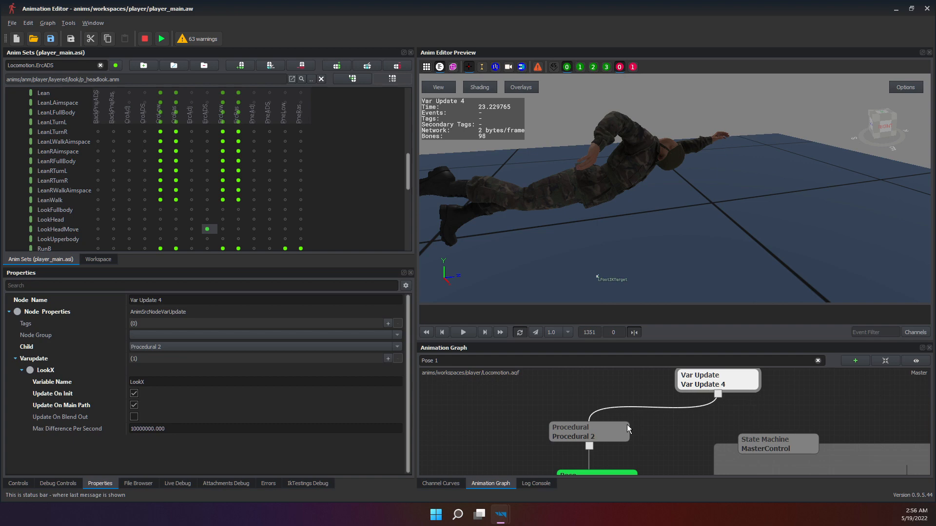
left_click(619, 435)
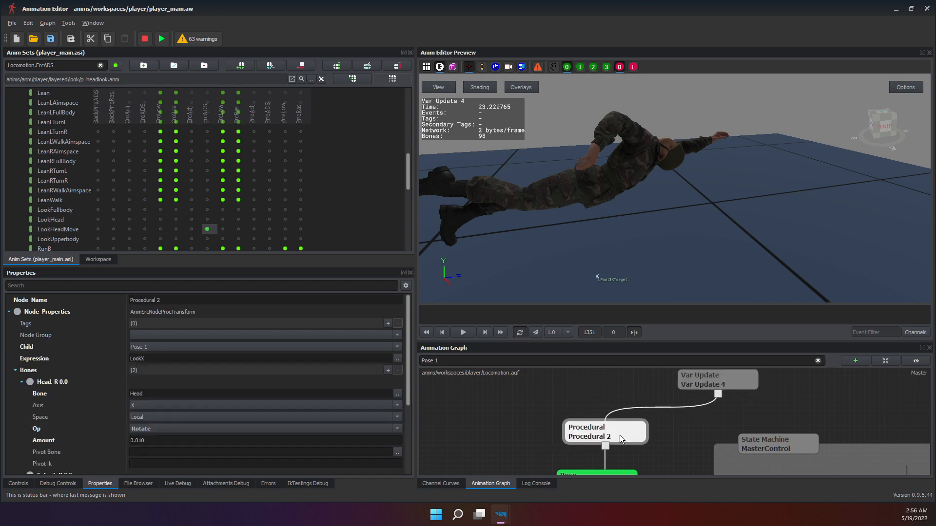
left_click(690, 390)
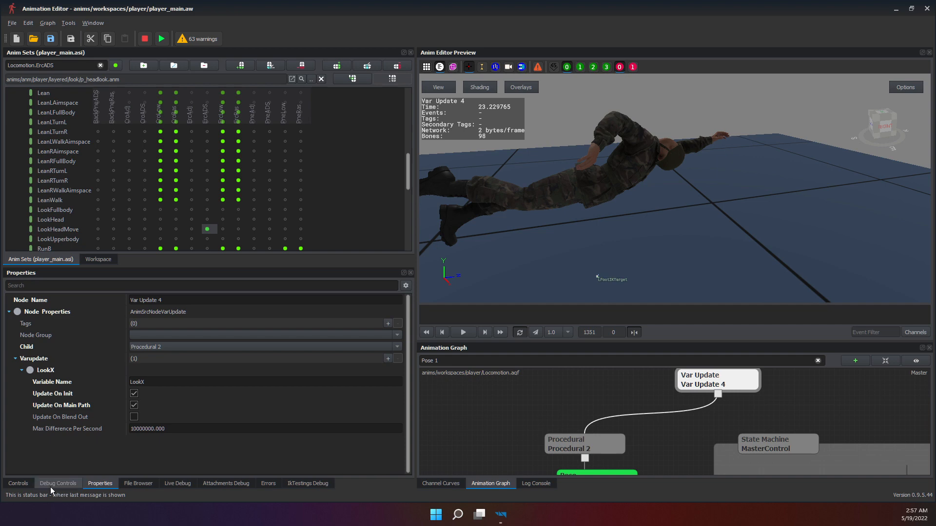
left_click(24, 484)
left_click(96, 486)
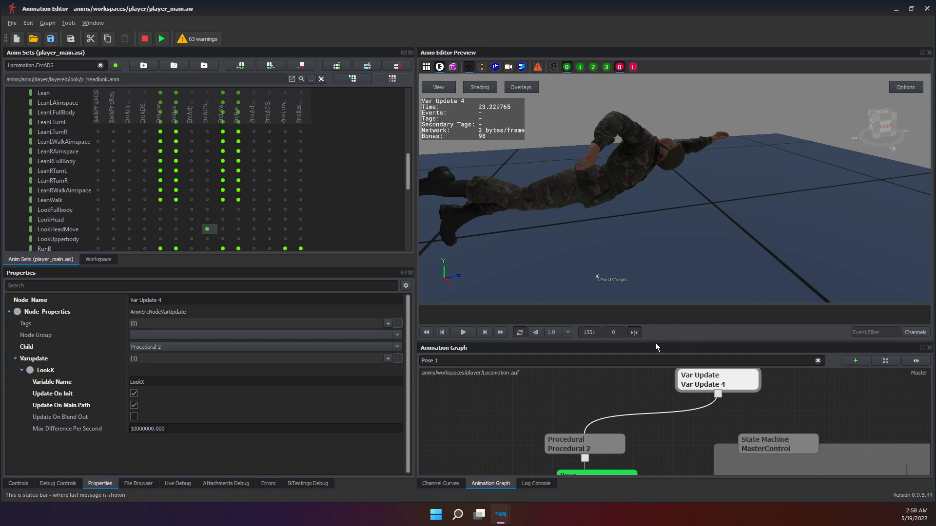
Enlarge the graph area and line up Pose 1 below and Var Update 4 above the Procedural 2 node.
left_click_drag(655, 343, 653, 262)
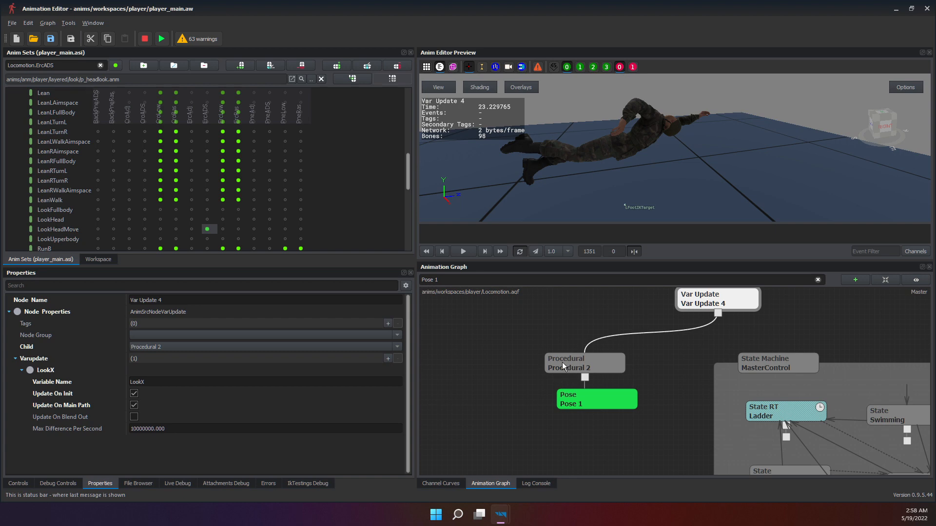
left_click_drag(603, 399, 651, 439)
left_click(625, 440)
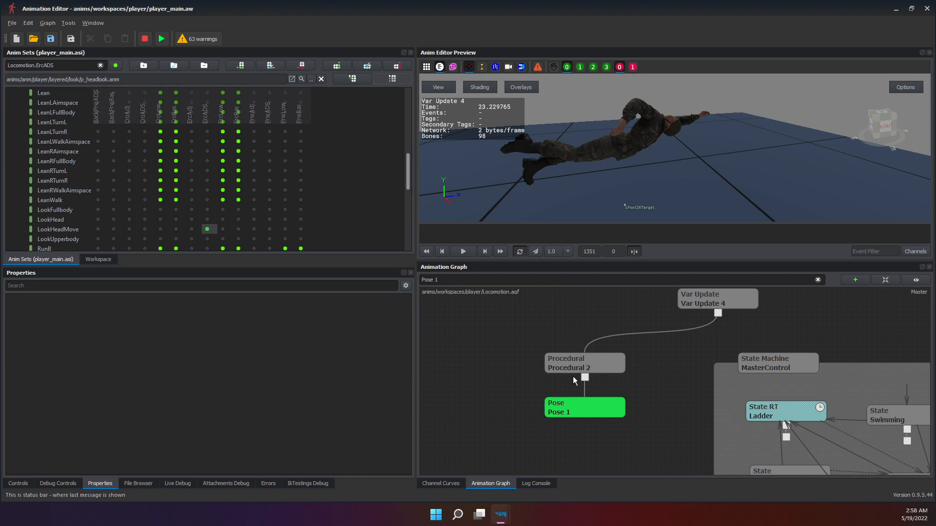
left_click(574, 360)
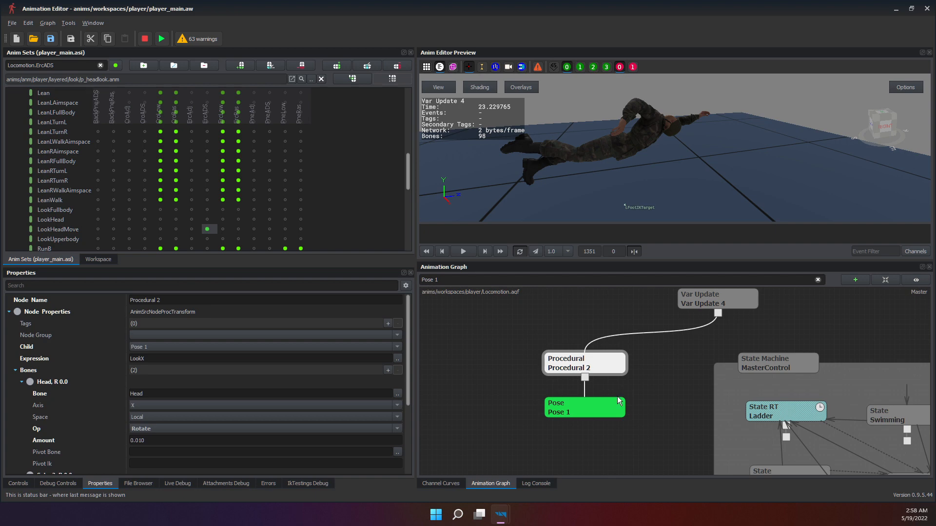
middle_click_drag(604, 406, 589, 420)
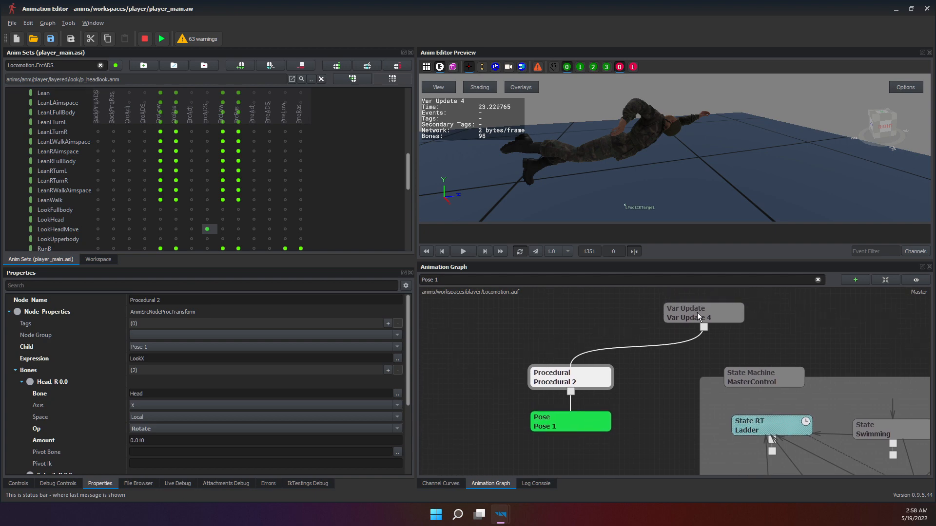
left_click_drag(697, 313, 566, 337)
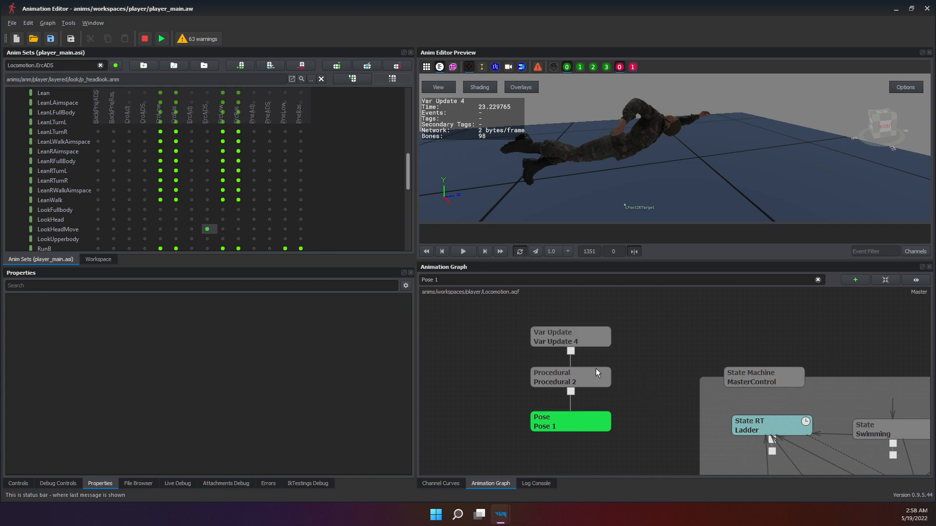
left_click(584, 345)
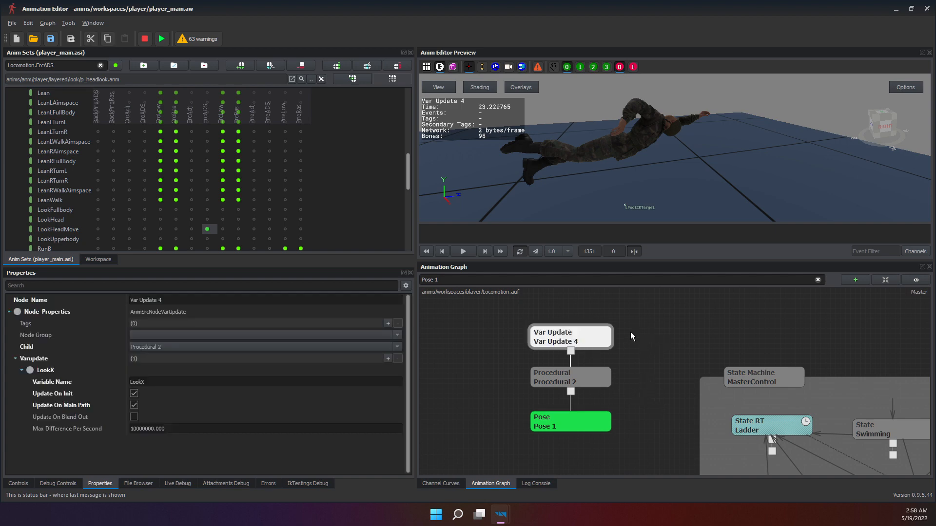
middle_click_drag(630, 331, 662, 360)
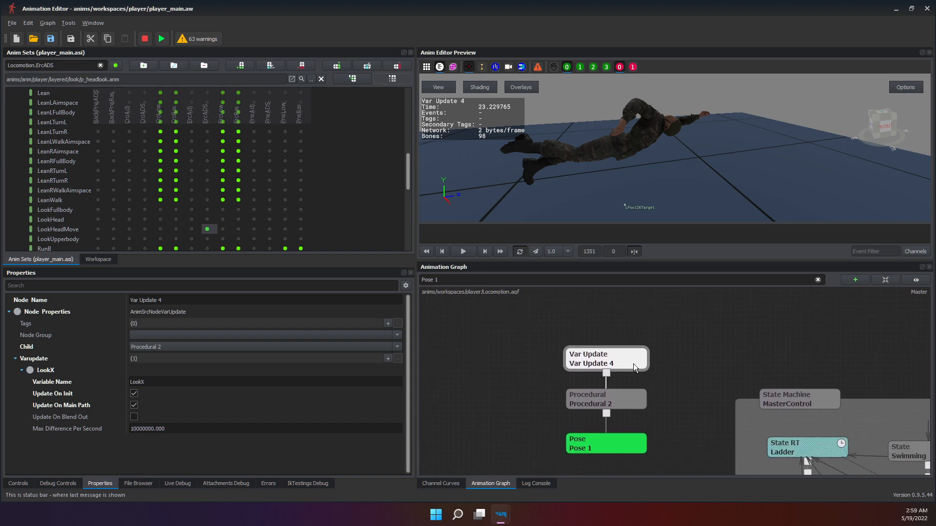
middle_click_drag(633, 364, 596, 367)
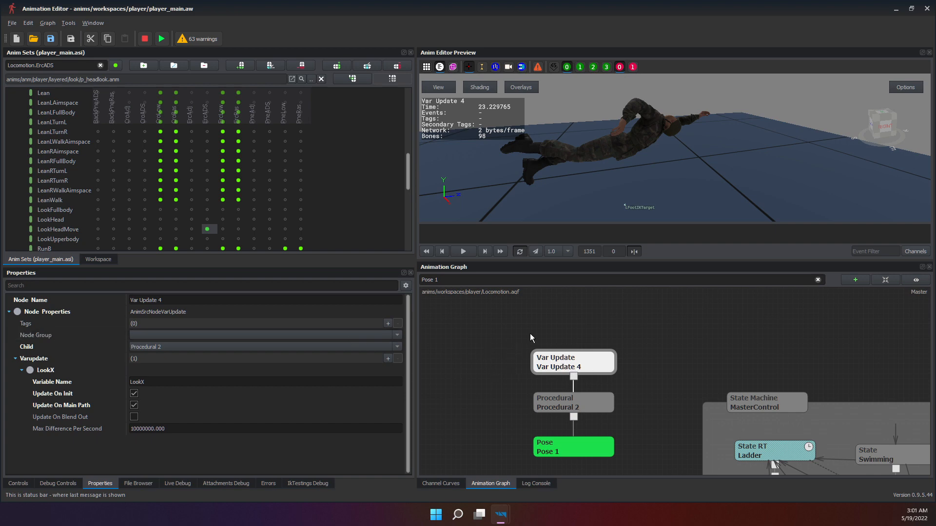
left_click_drag(508, 311, 639, 482)
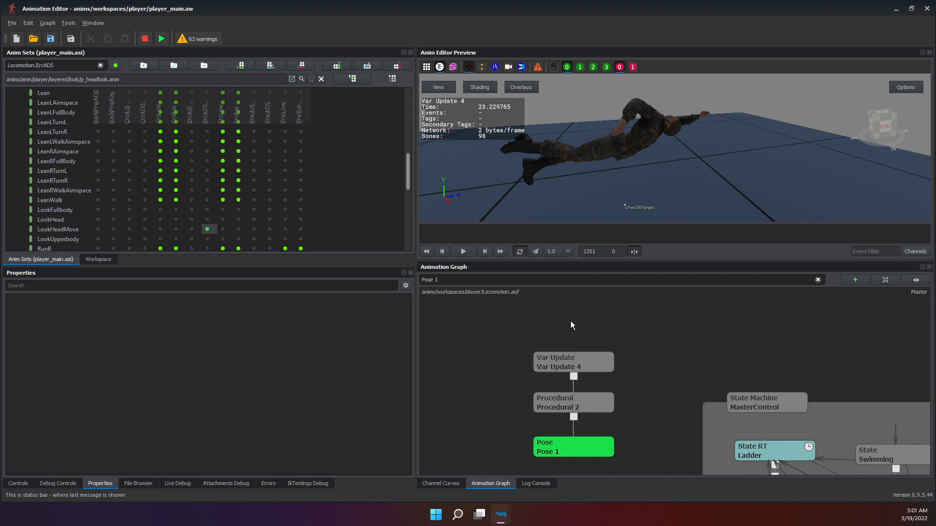
left_click(580, 371)
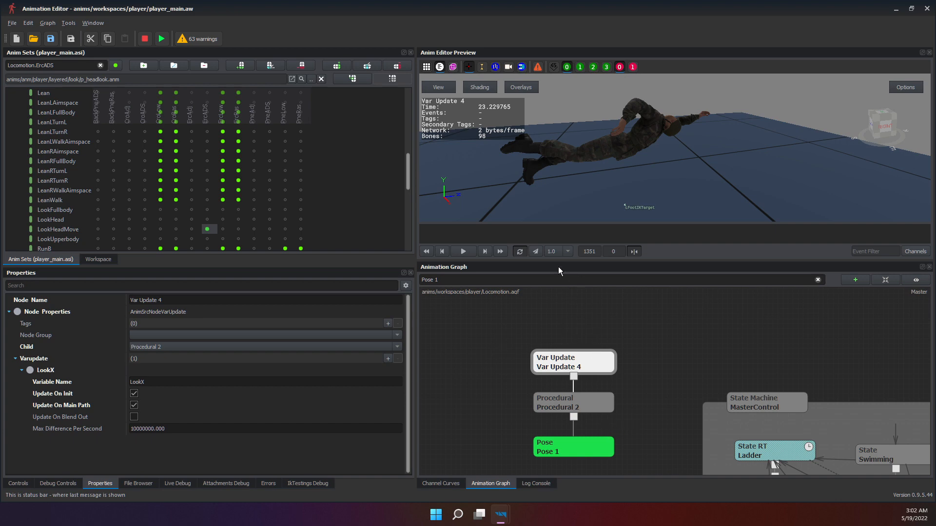
Create a Buffer Save node in the empty graph area above the MasterControl state machine.
right_click(669, 325)
mouse_move(703, 331)
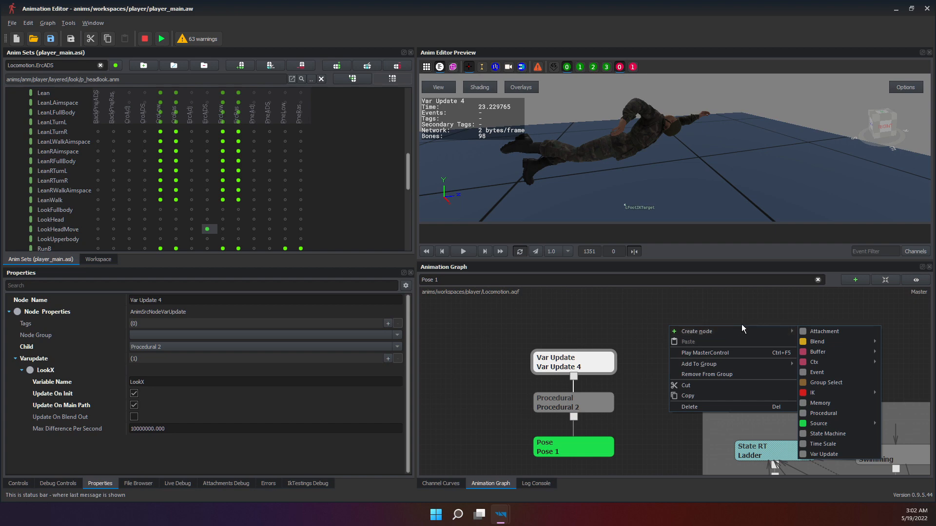
mouse_move(859, 340)
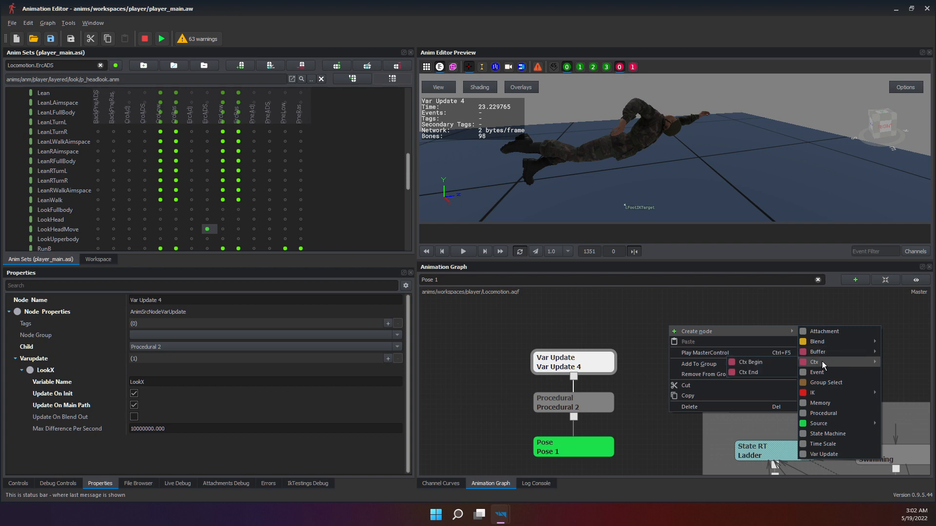
mouse_move(818, 352)
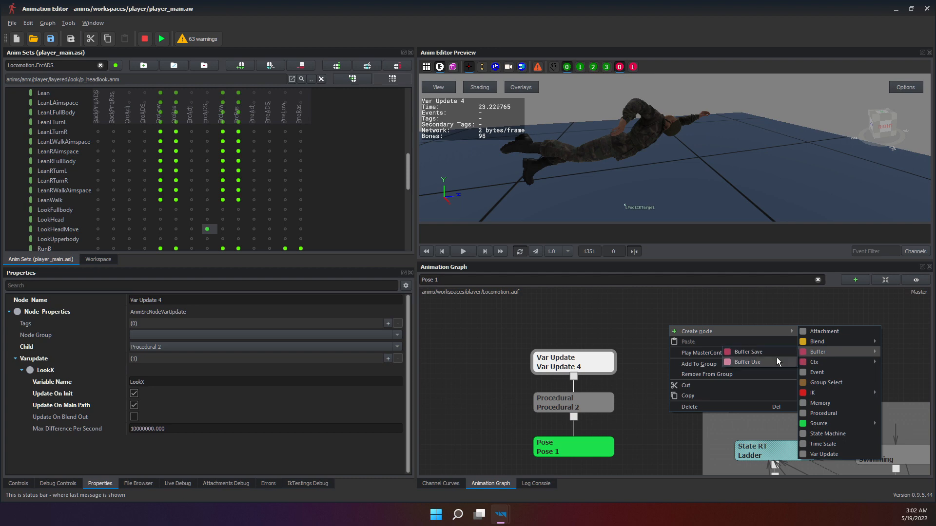
left_click(760, 352)
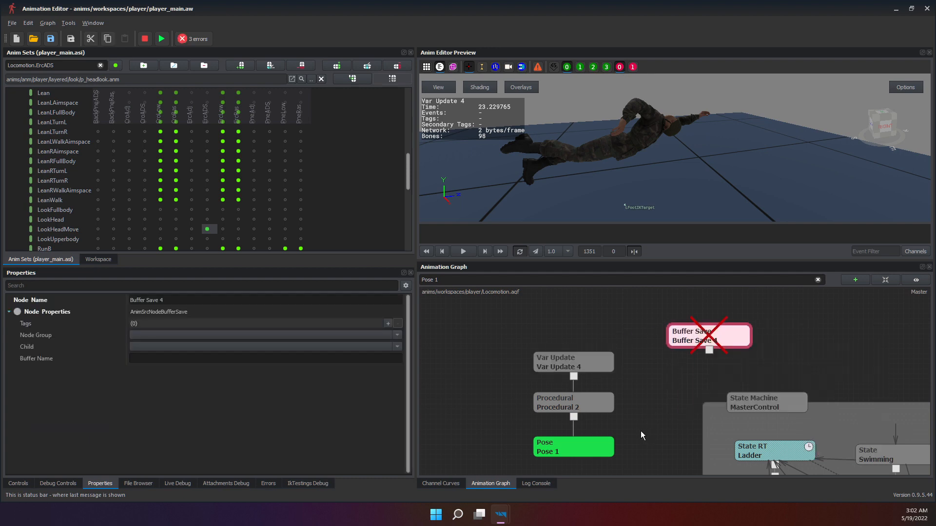
Place the Buffer Save node between Procedural 2 and Pose 1, moving Pose 1 down to make room.
left_click_drag(690, 335, 559, 479)
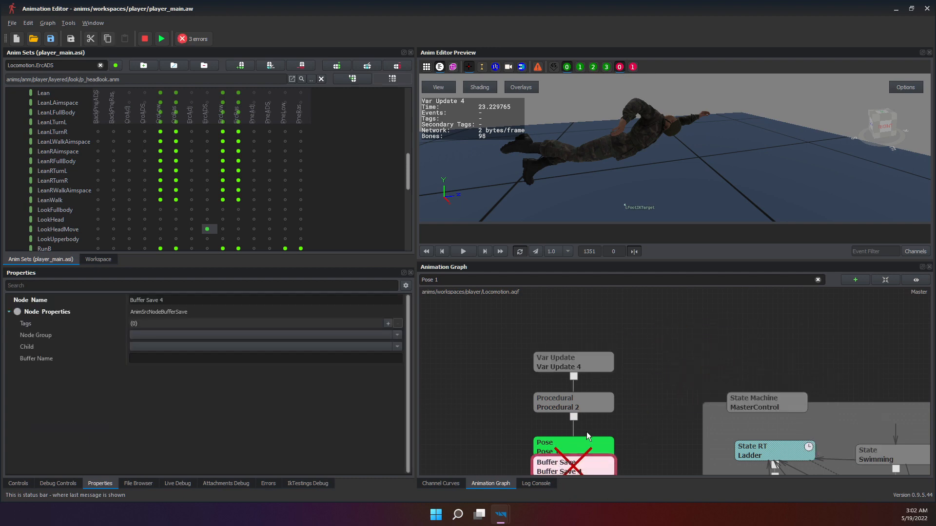
middle_click_drag(586, 432, 594, 295)
left_click_drag(592, 342, 592, 390)
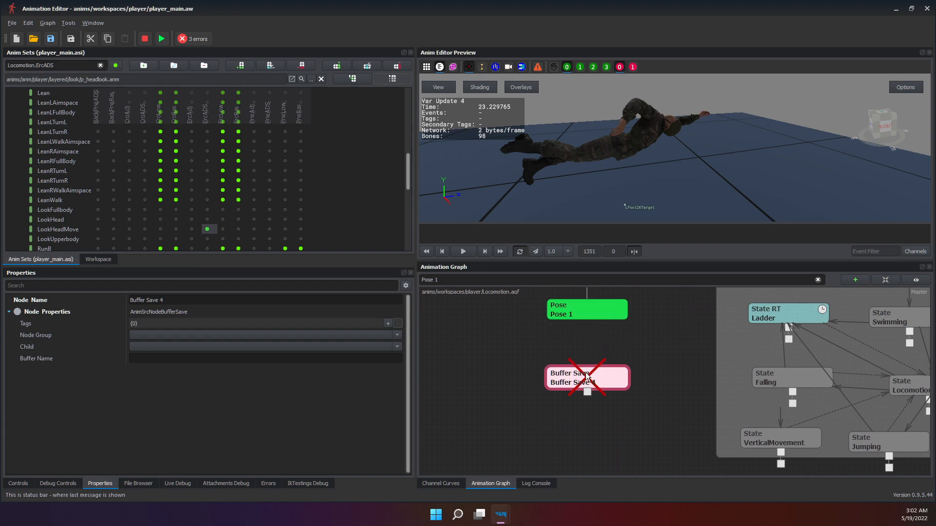
left_click_drag(598, 312, 618, 458)
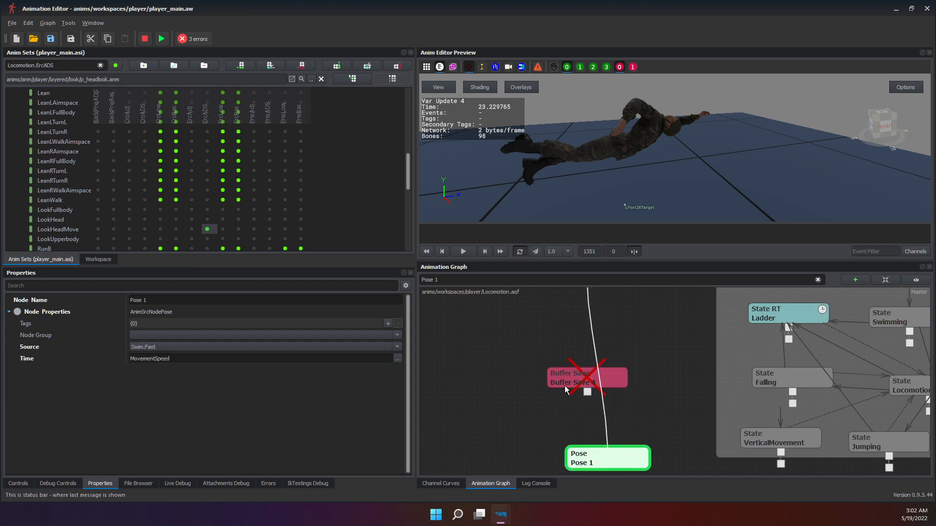
left_click_drag(564, 385, 585, 316)
middle_click_drag(627, 341, 613, 454)
left_click_drag(594, 423, 583, 443)
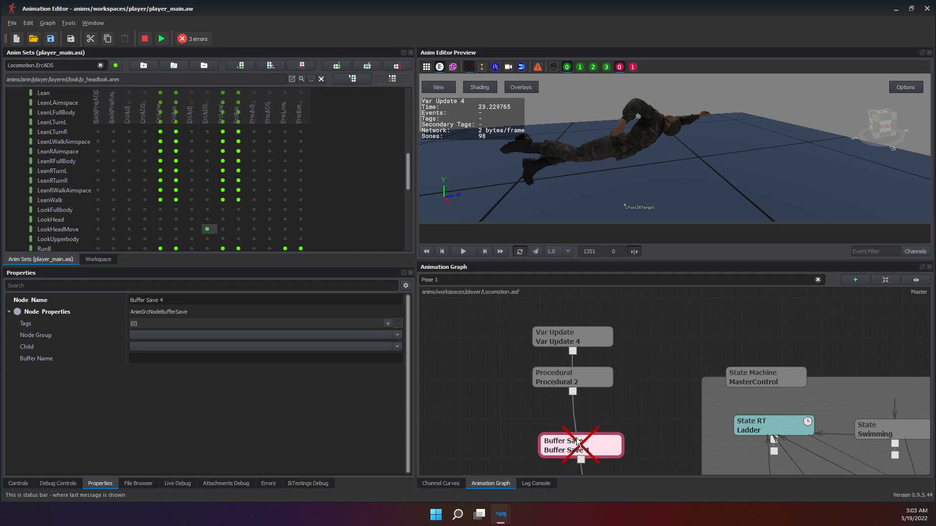
Examine the position of Buffer Save 4 in the chain and its Node Name and Buffer Name properties.
middle_click_drag(577, 352, 560, 317)
scroll(528, 435, "down", 5)
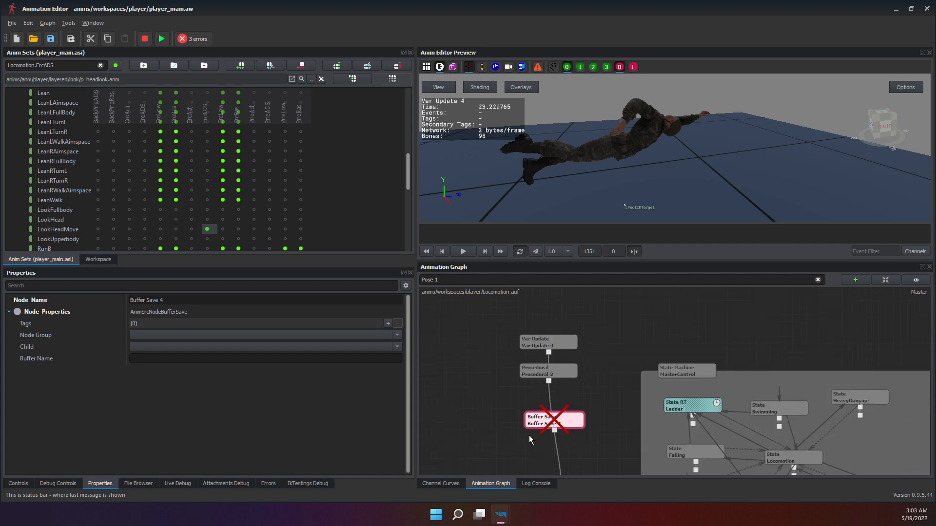
scroll(550, 411, "up", 2)
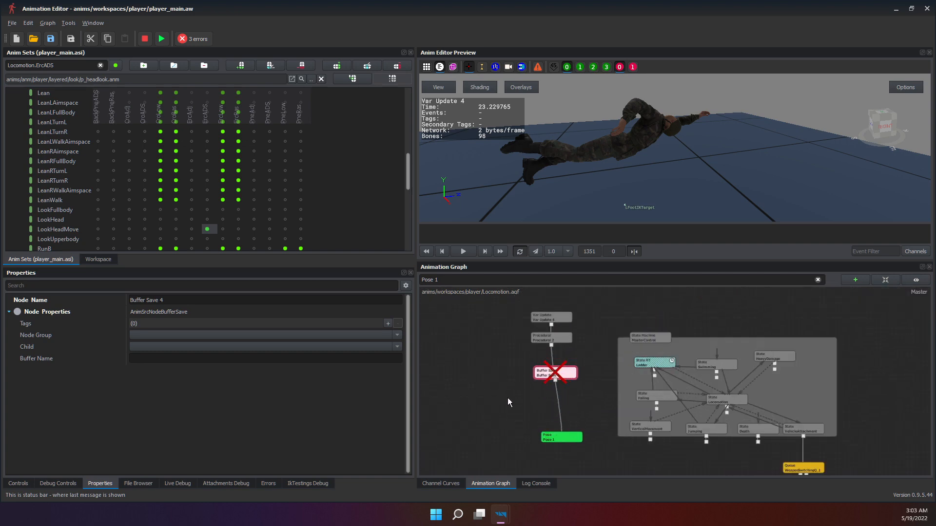
scroll(554, 378, "up", 3)
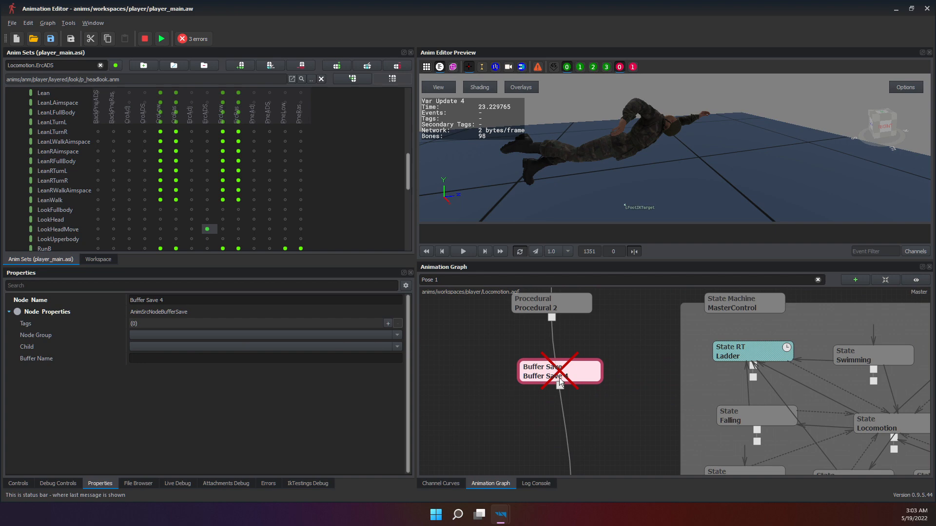
left_click(144, 299)
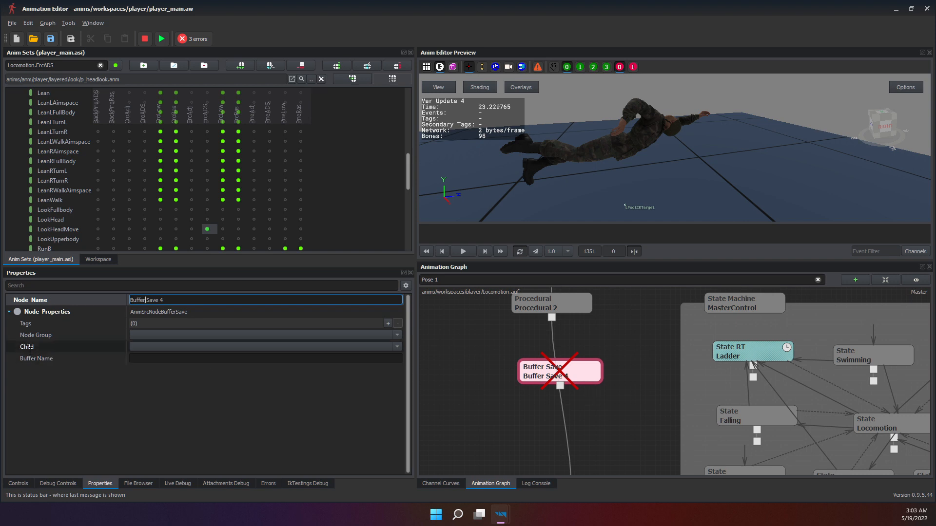
key("ctrl+a")
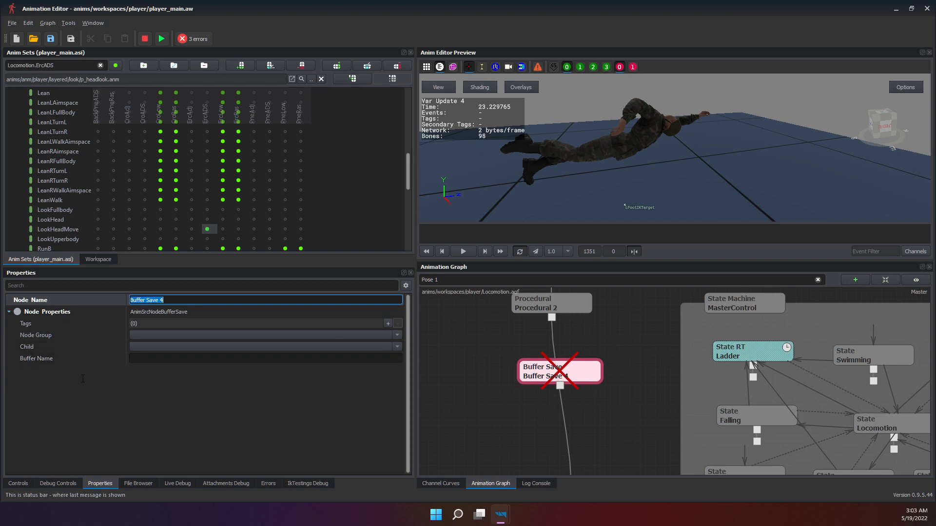
key("Home")
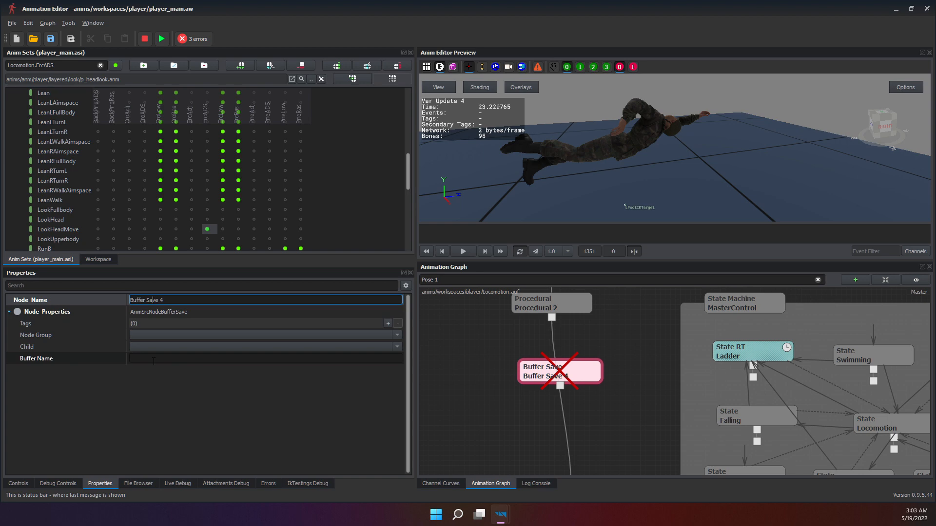
double_click(154, 362)
left_click(154, 371)
left_click(213, 422)
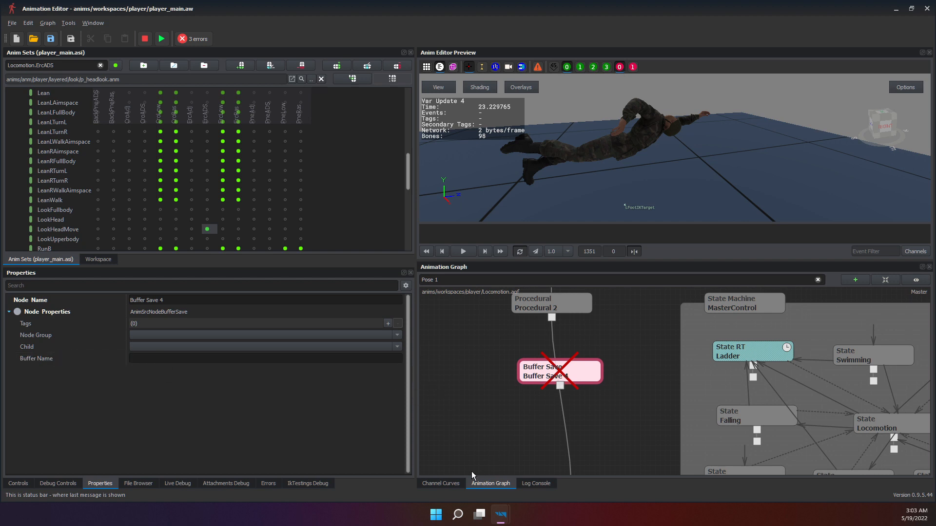
Create a Buffer Use node above the MasterControl state machine and inspect its Buffer Name property.
middle_click_drag(650, 373, 571, 434)
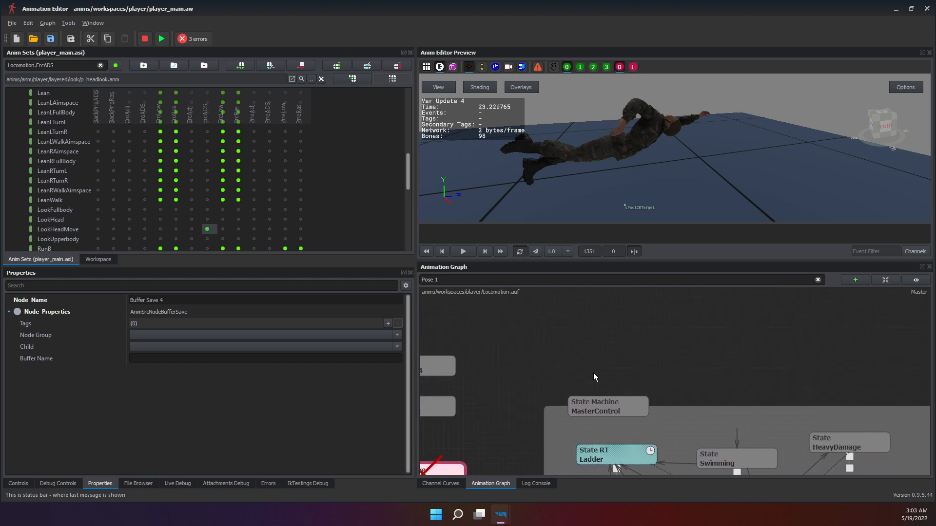
right_click(576, 332)
mouse_move(609, 336)
mouse_move(766, 356)
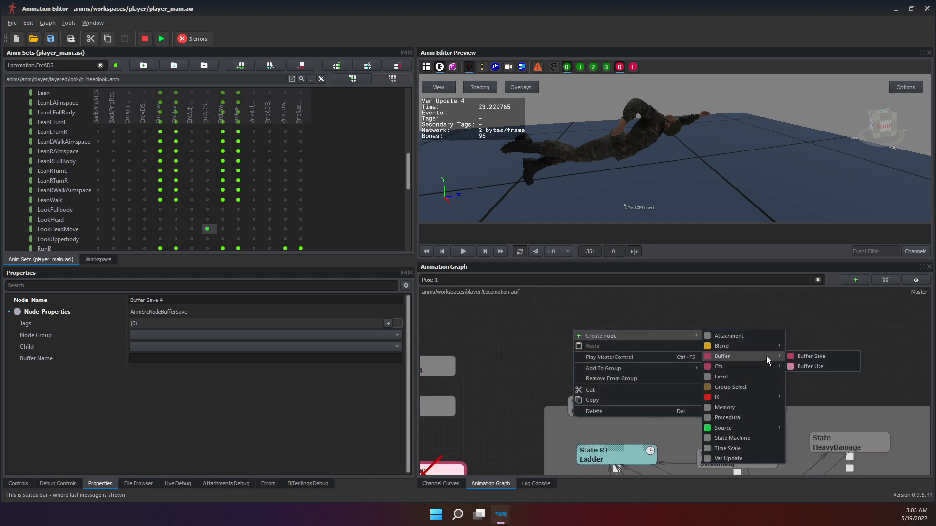
left_click(831, 367)
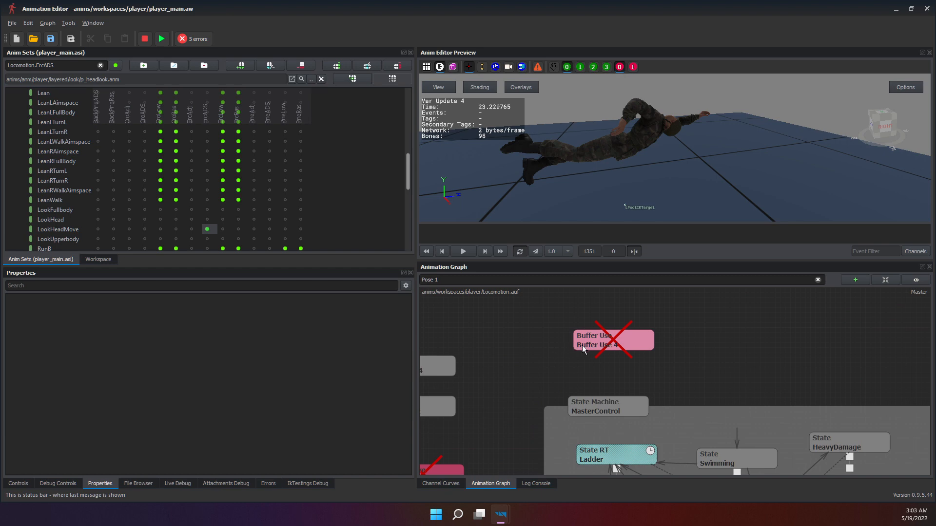
left_click(582, 345)
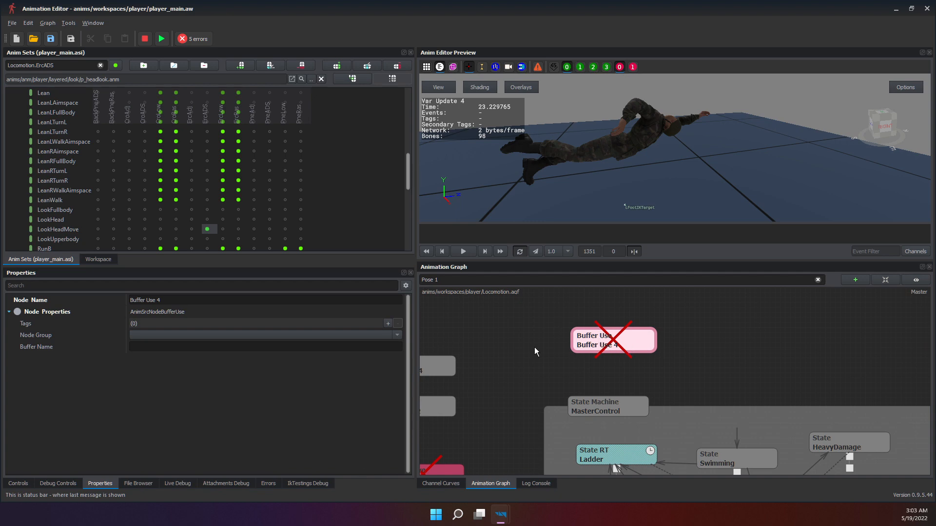
left_click(187, 351)
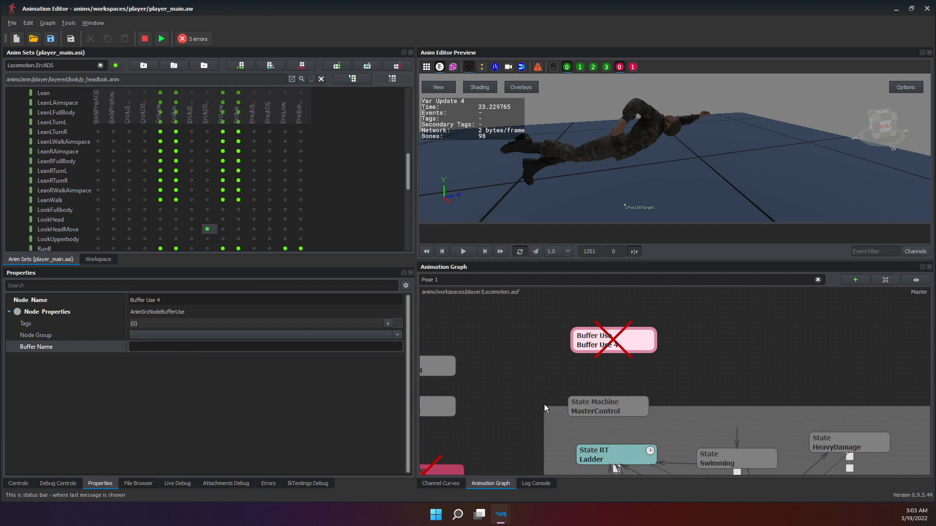
Compare the properties of the Buffer Save 4 node with those of Buffer Use 4.
scroll(550, 405, "down", 3)
middle_click_drag(526, 442, 530, 399)
scroll(490, 382, "up", 2)
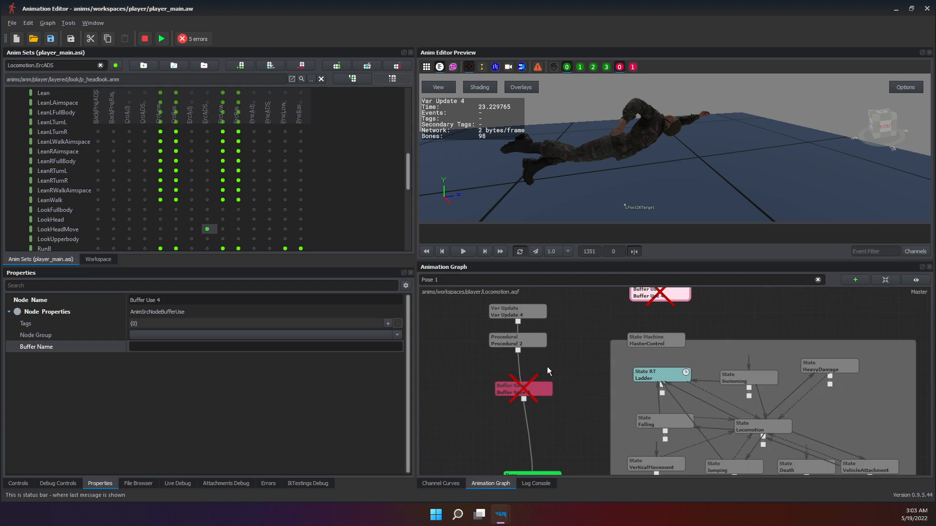
left_click(536, 388)
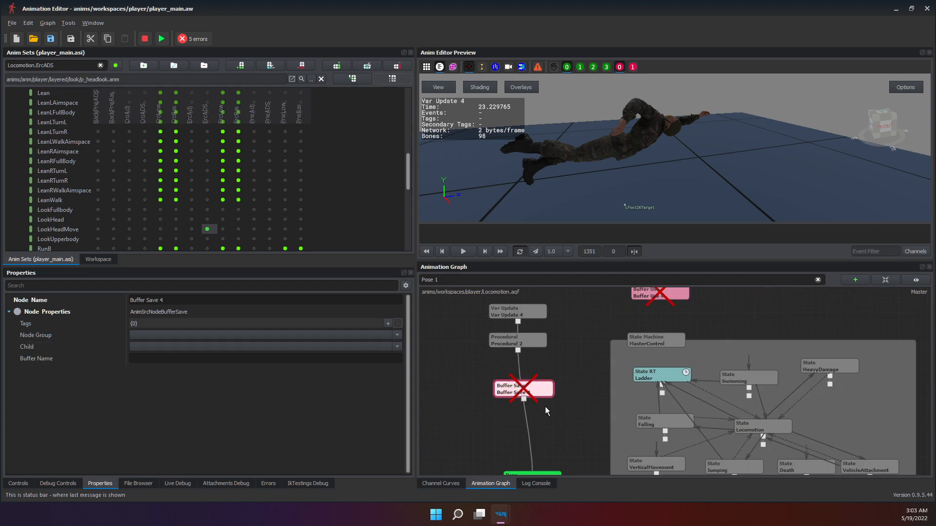
middle_click_drag(599, 381, 523, 471)
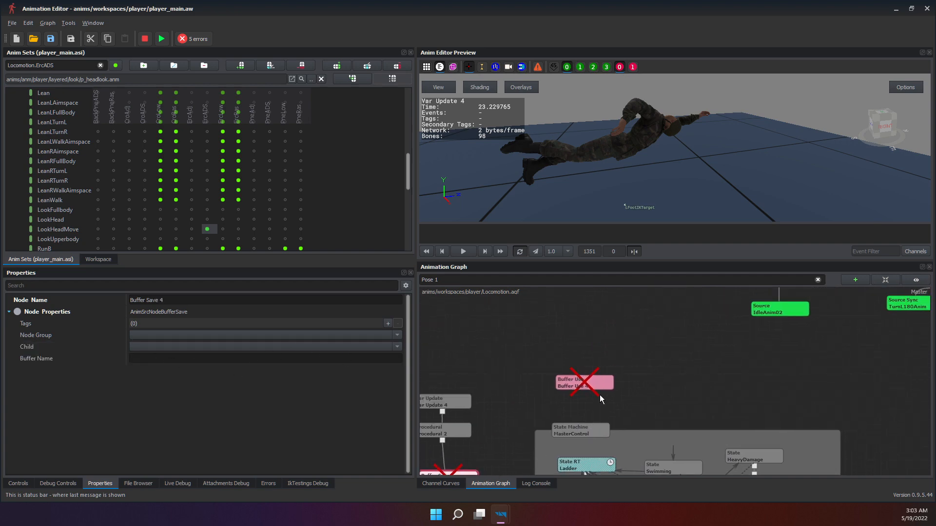
scroll(595, 395, "up", 3)
left_click(586, 364)
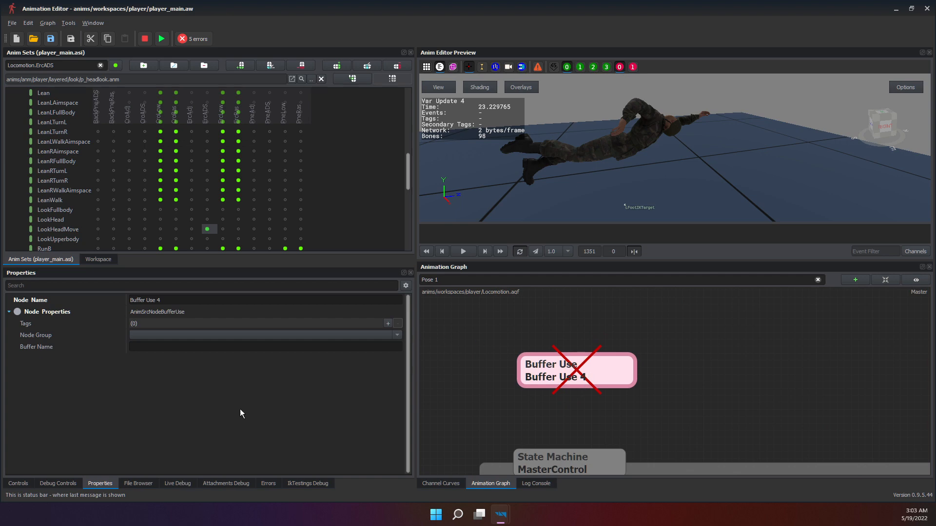
Examine how the Var Update 4 branch with Buffer Save 4 relates to Buffer Use 4 above MasterControl.
left_click_drag(550, 390, 715, 458)
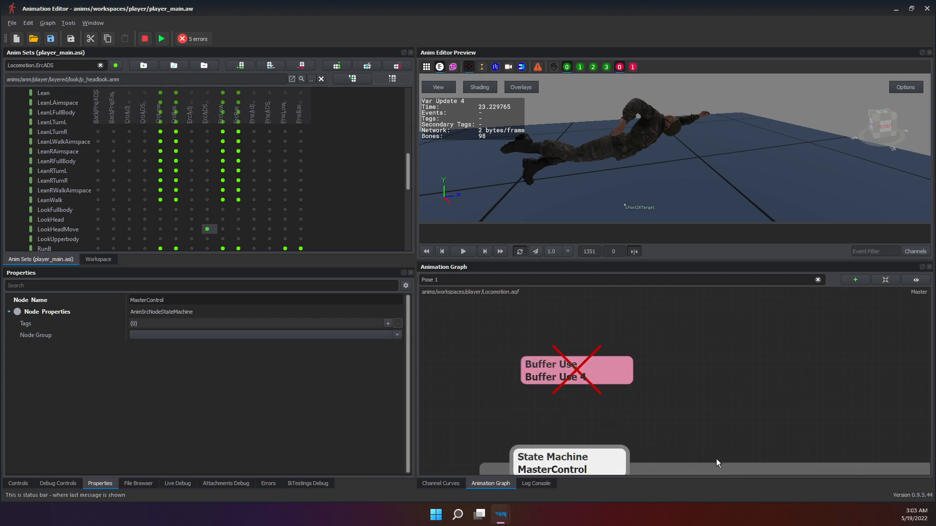
left_click_drag(495, 396, 682, 427)
scroll(656, 426, "down", 5)
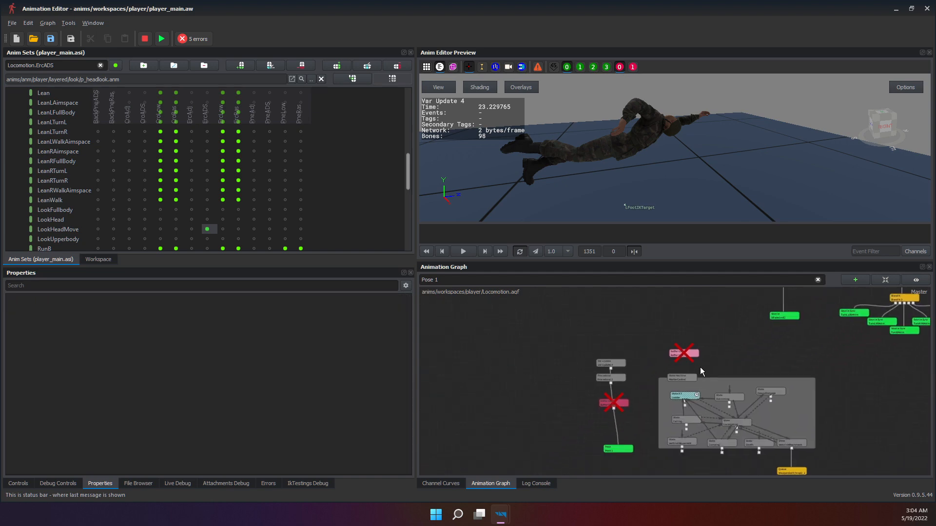
scroll(695, 373, "up", 4)
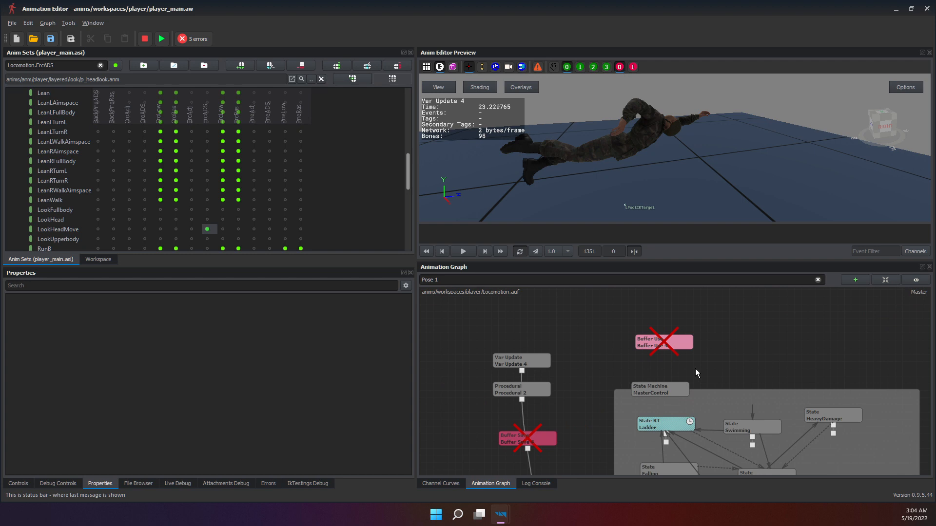
middle_click_drag(696, 371, 719, 363)
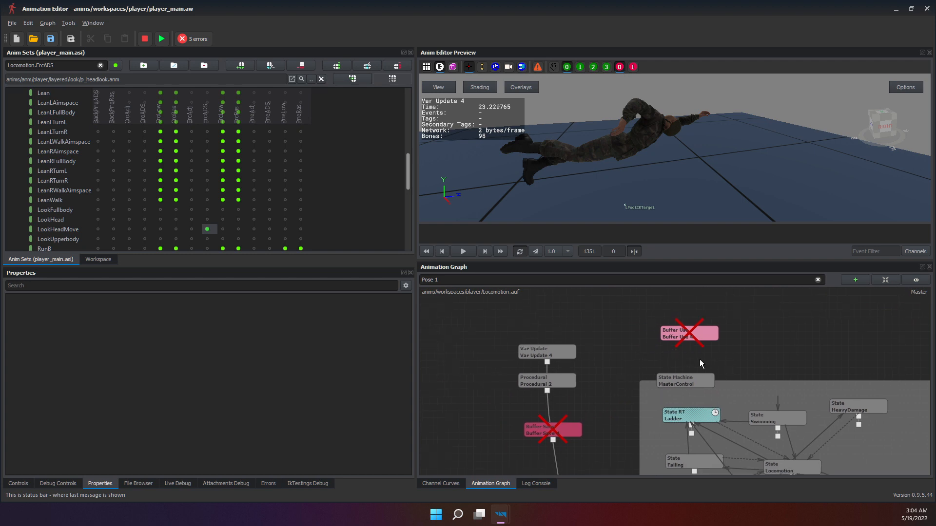
left_click_drag(485, 323, 585, 480)
left_click(614, 359)
left_click_drag(624, 304, 744, 374)
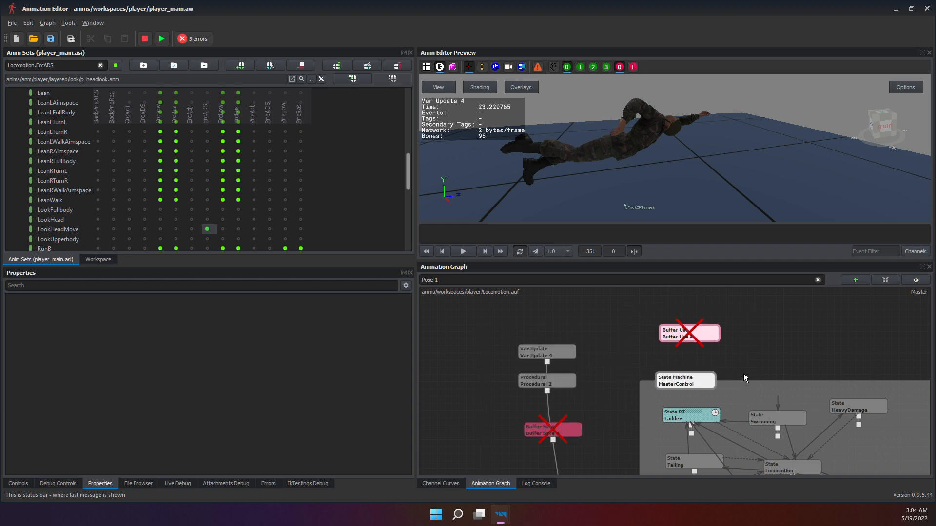
left_click(743, 334)
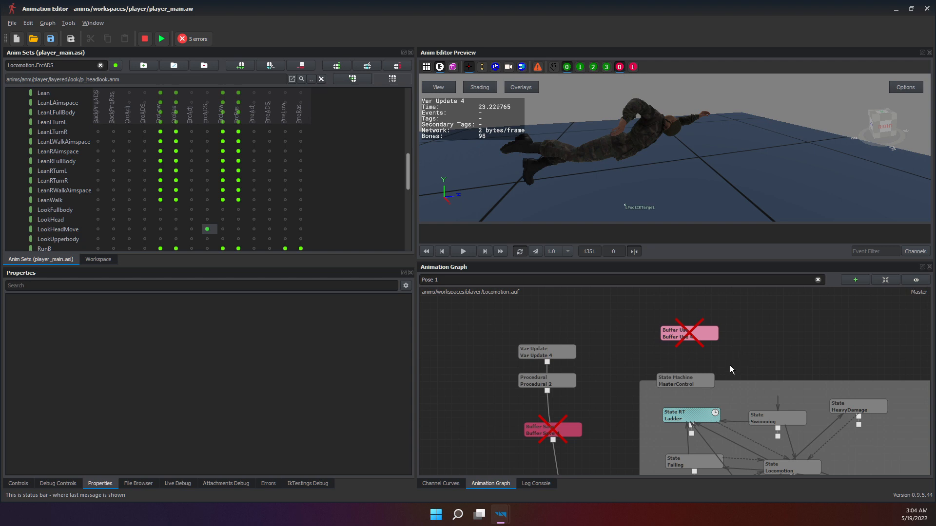
left_click_drag(642, 341, 729, 353)
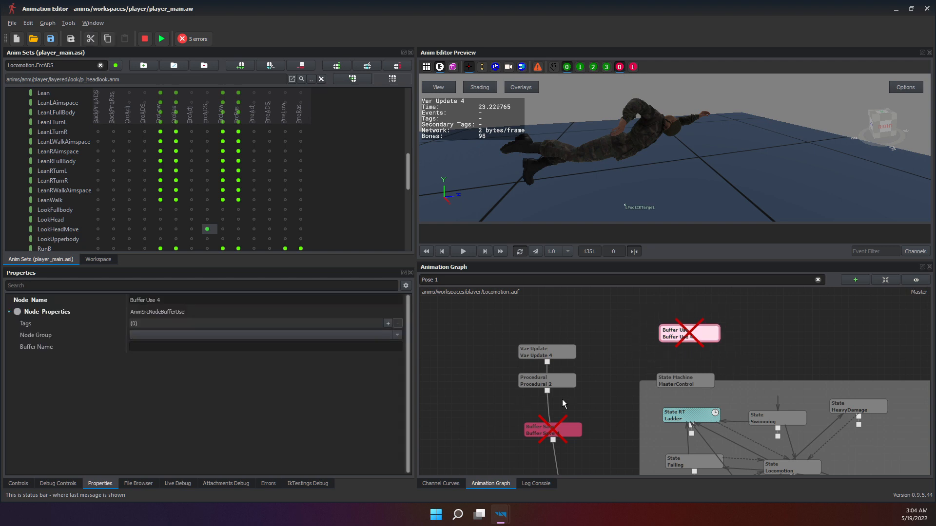
left_click_drag(517, 405, 625, 464)
left_click_drag(645, 314, 731, 349)
left_click_drag(482, 409, 602, 448)
left_click_drag(637, 317, 740, 359)
left_click_drag(611, 300, 770, 365)
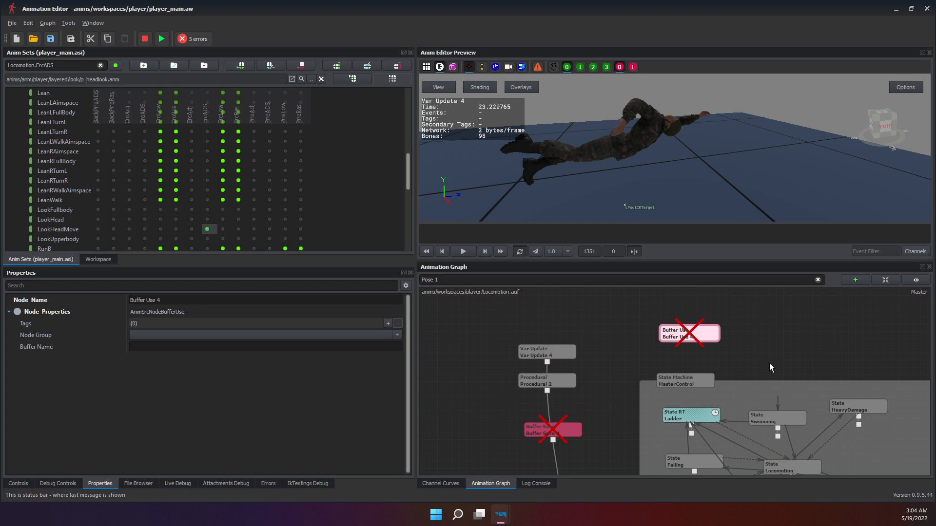
left_click(788, 328)
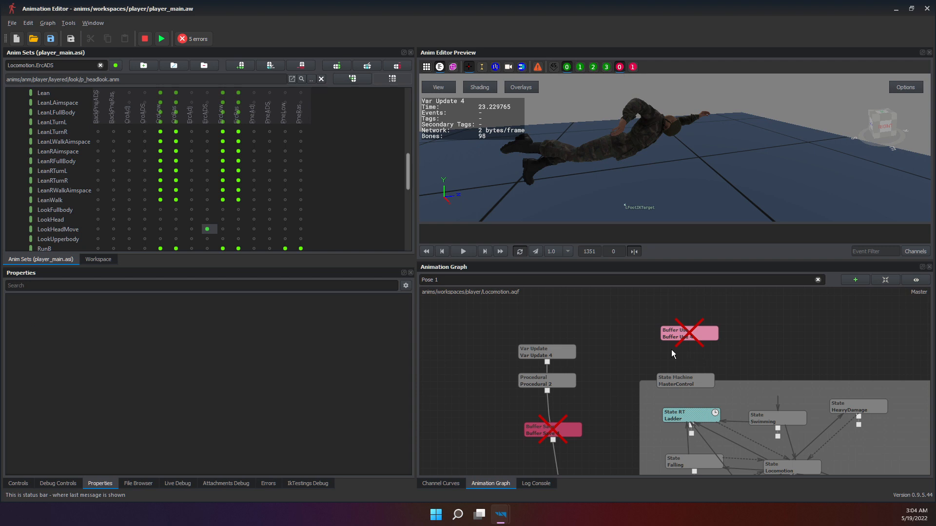
scroll(679, 361, "up", 5)
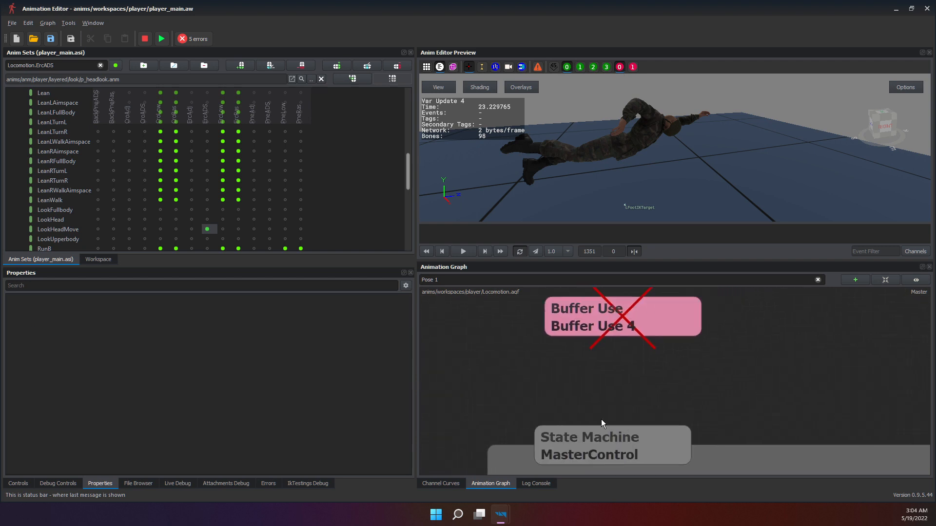
right_click(723, 375)
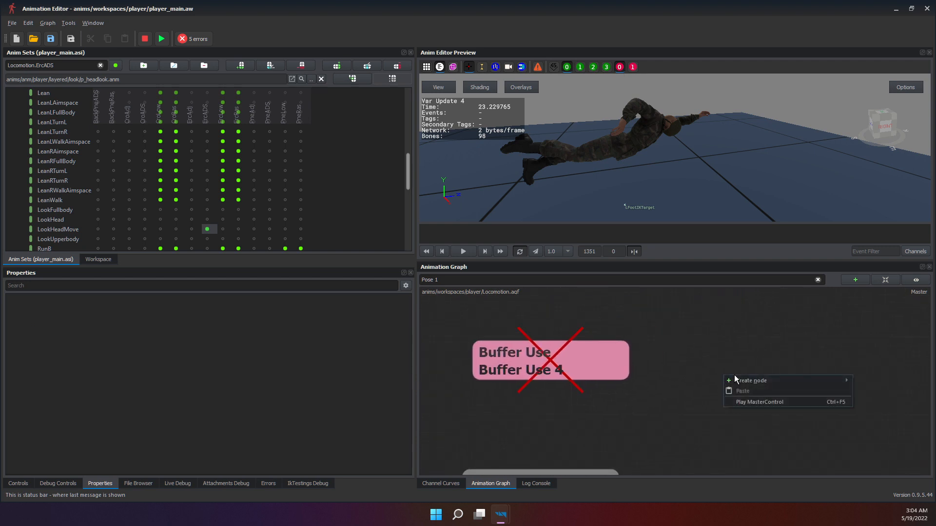
mouse_move(742, 380)
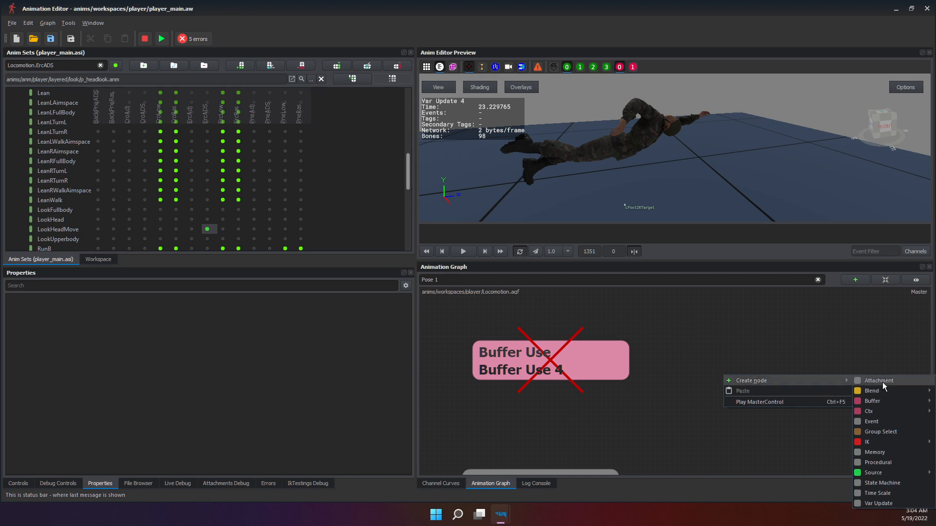
mouse_move(887, 389)
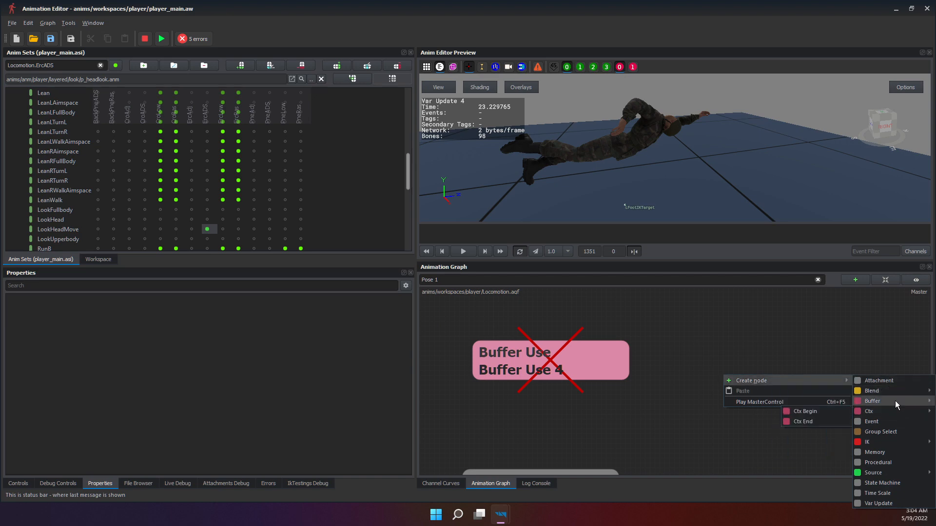
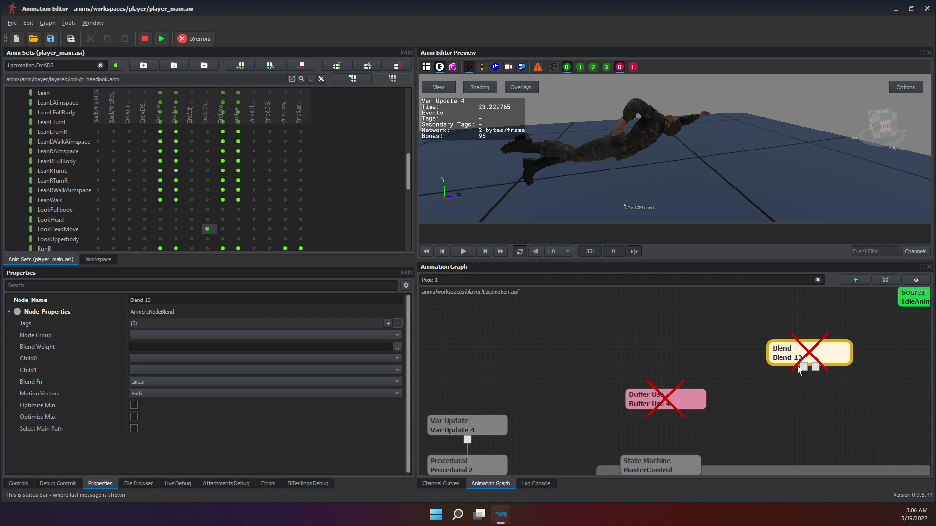
Create a Source node below Blend 13, next to the Buffer Use 4 node.
right_click(757, 395)
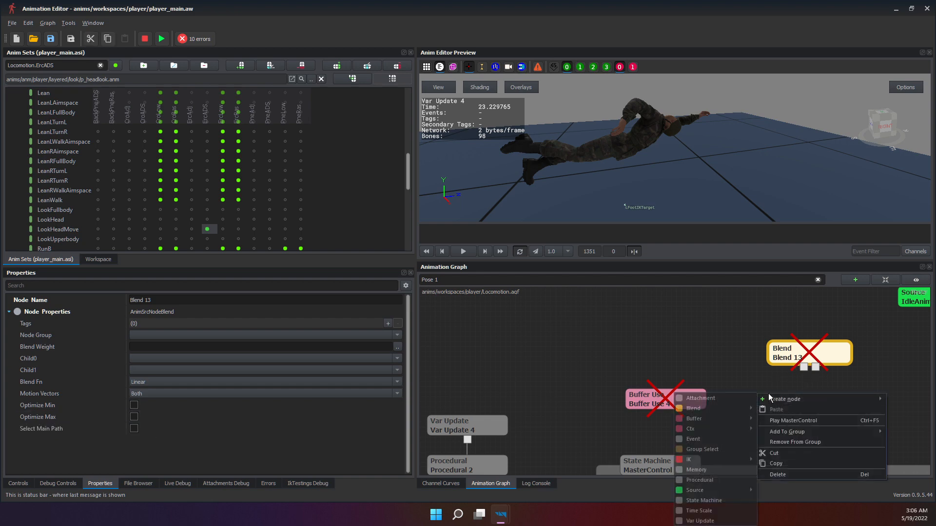
left_click(769, 393)
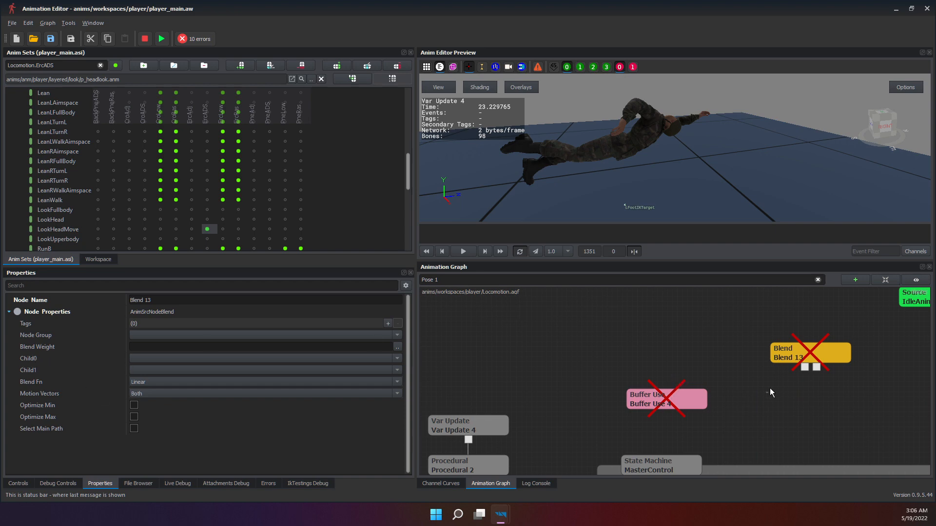
middle_click_drag(765, 393, 764, 380)
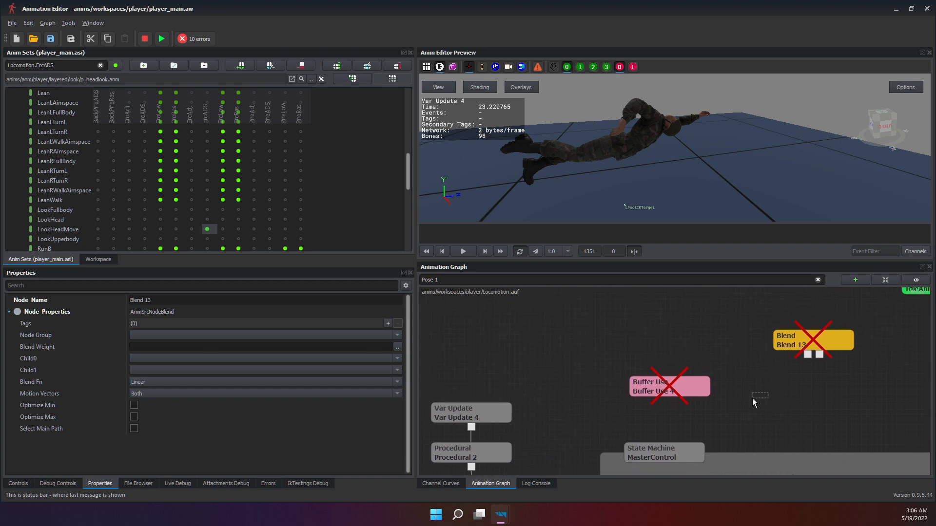
right_click_drag(753, 385, 756, 384)
mouse_move(773, 392)
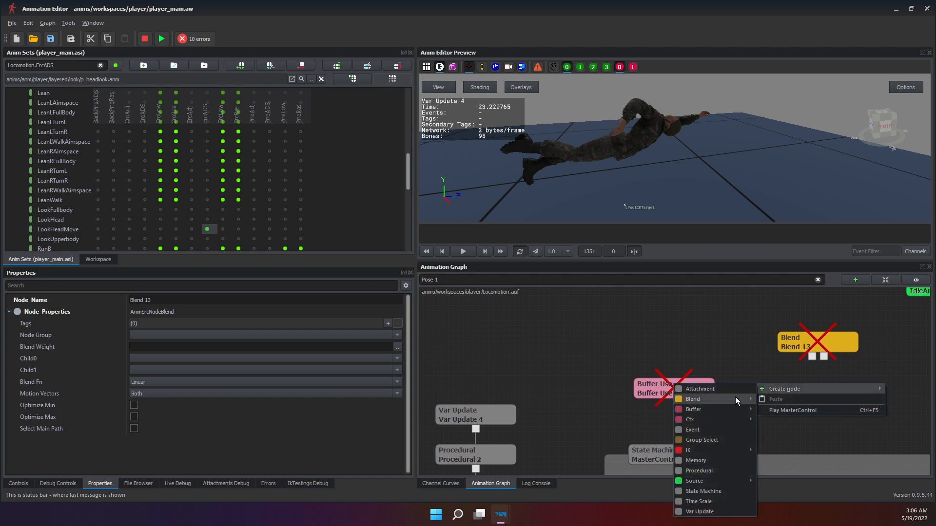
mouse_move(710, 483)
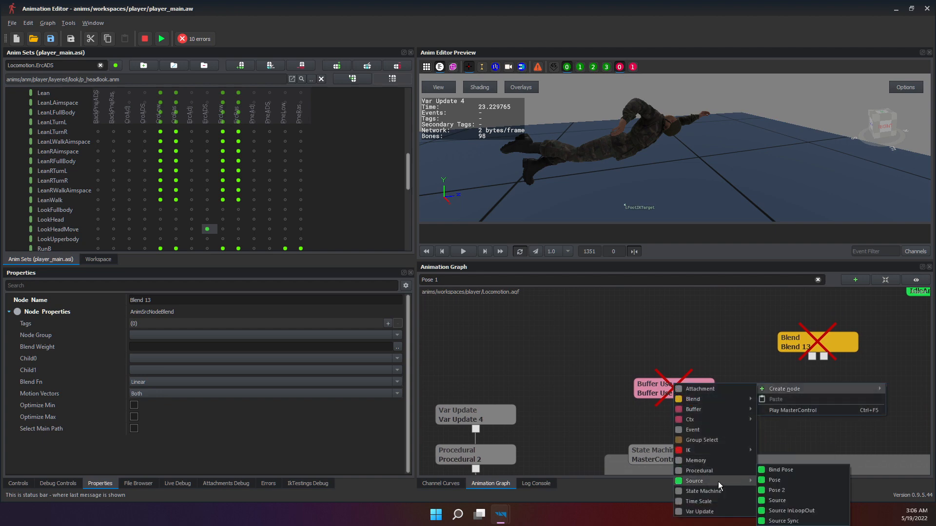
left_click(786, 500)
left_click(800, 389)
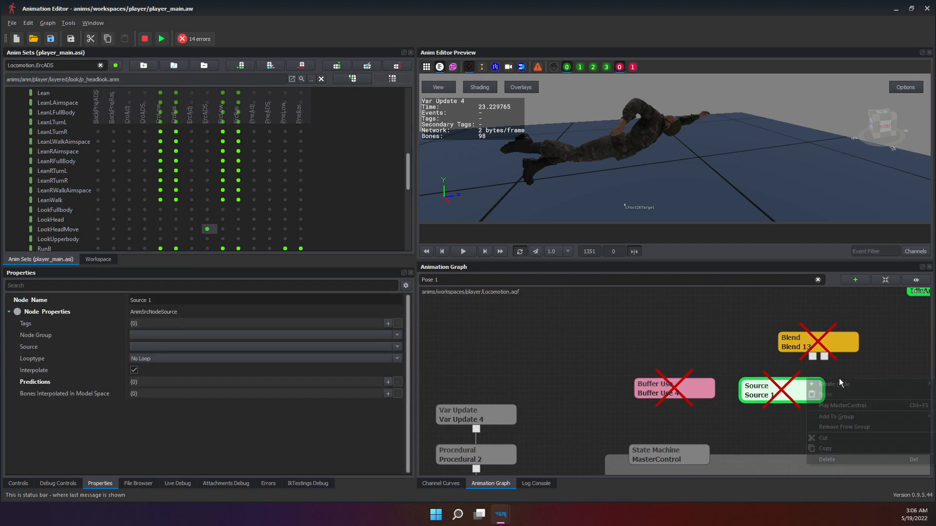
Create a second Source node beside Source 1, below the Blend 13 node.
right_click(808, 380)
mouse_move(824, 385)
mouse_move(759, 474)
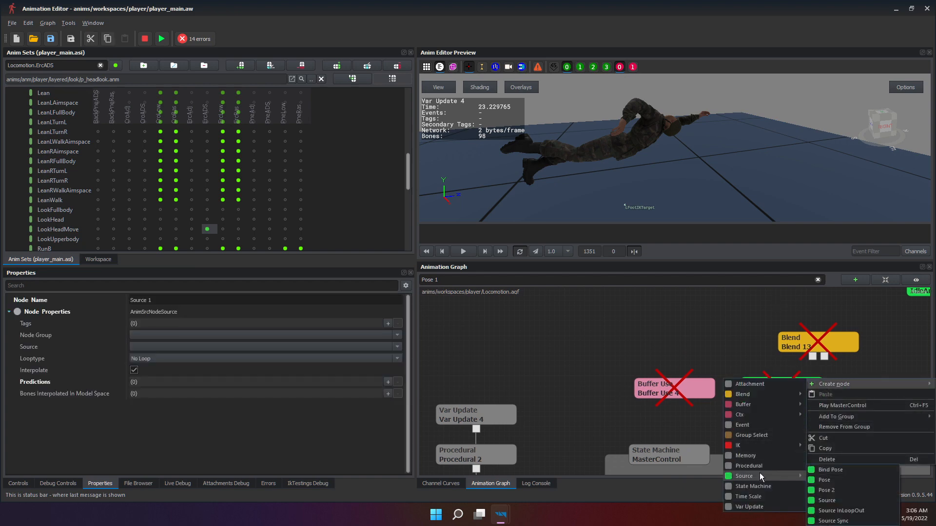
left_click(827, 500)
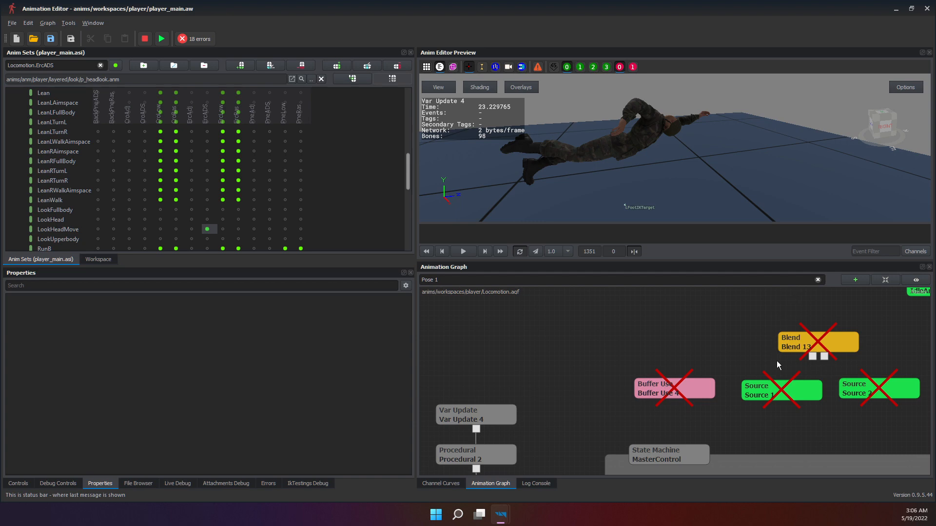
Set the Source property of the Source 1 node to Swim.Fast.
left_click(774, 390)
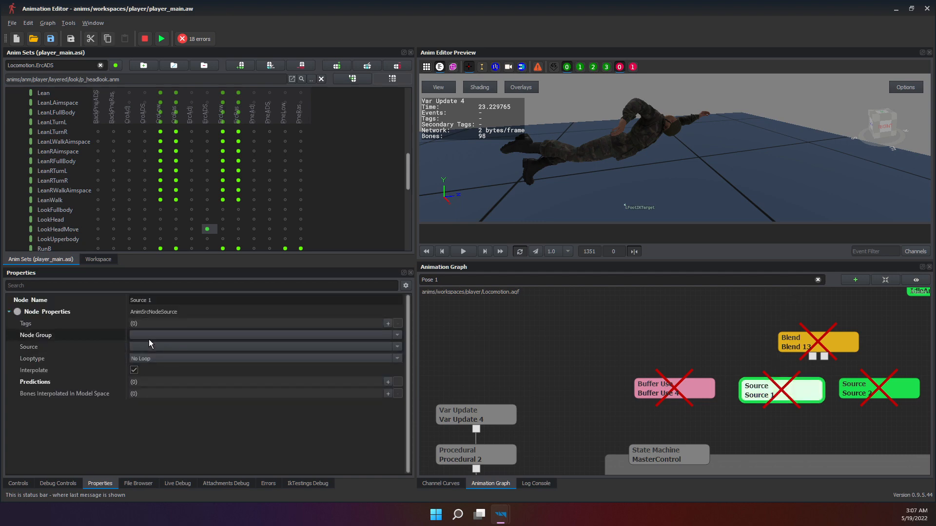
left_click(164, 347)
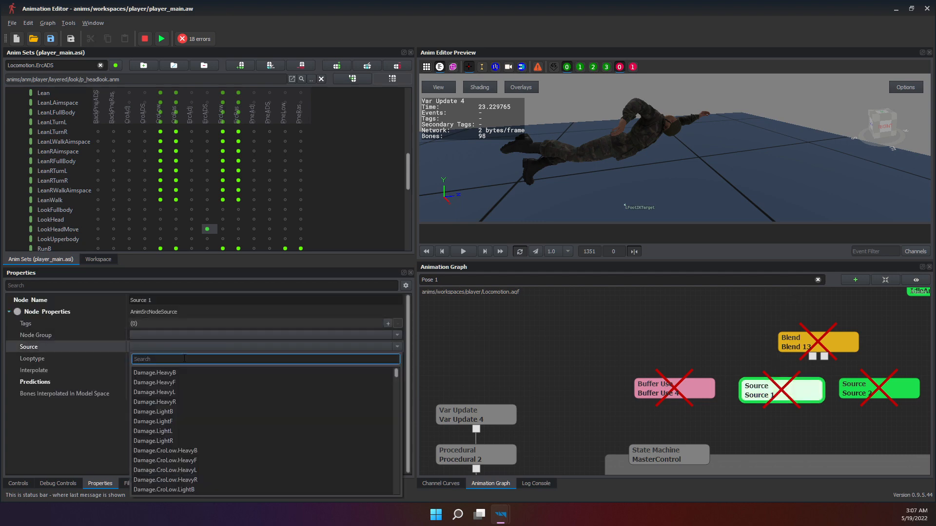
type("swim")
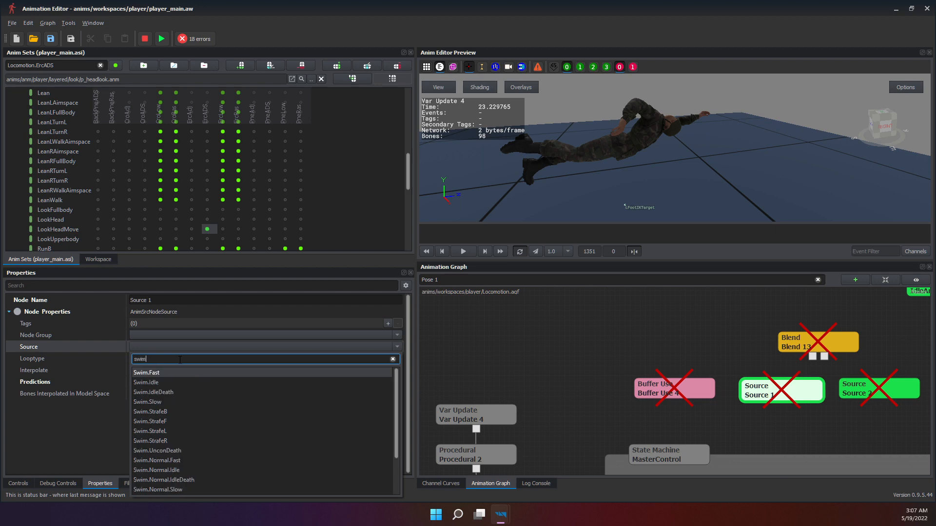
left_click(154, 372)
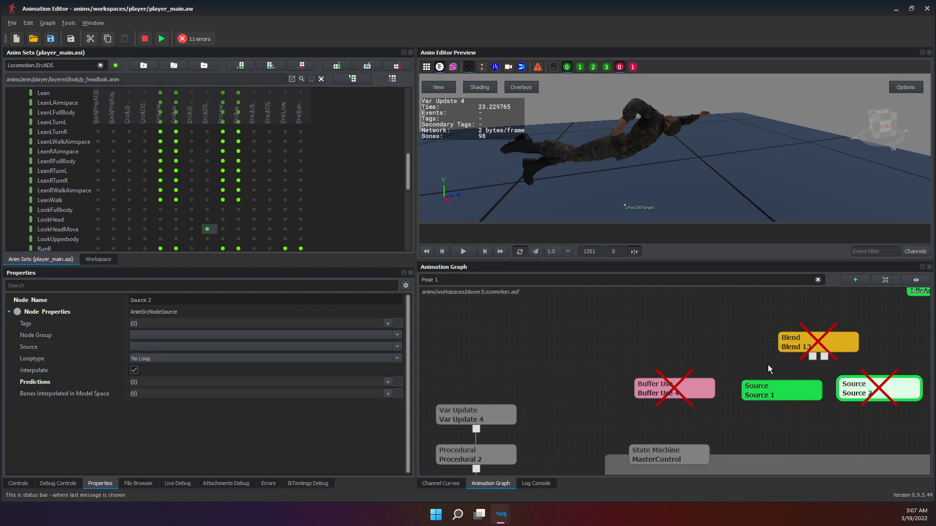
Delete the Buffer Use 4 node and the whole Var Update 4 branch down to its Pose node.
left_click(668, 388)
right_click(668, 388)
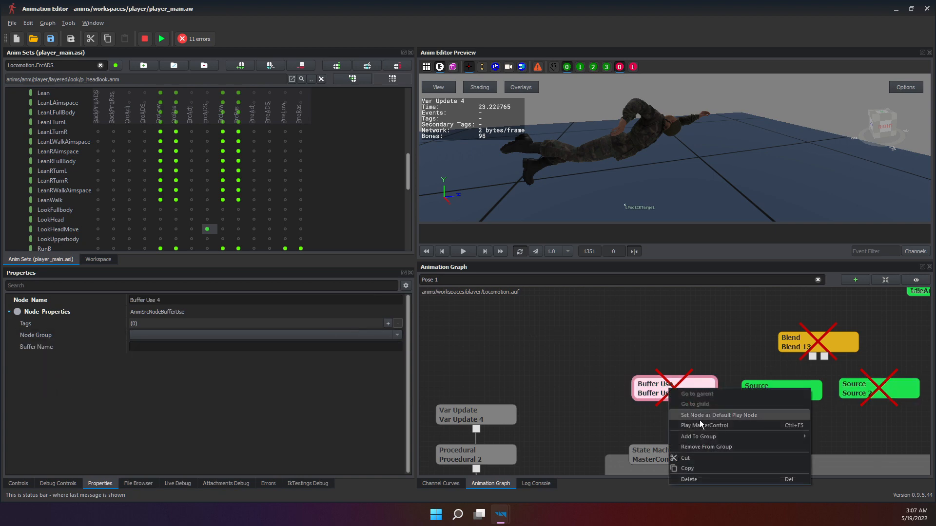
left_click(691, 474)
scroll(555, 382, "down", 5)
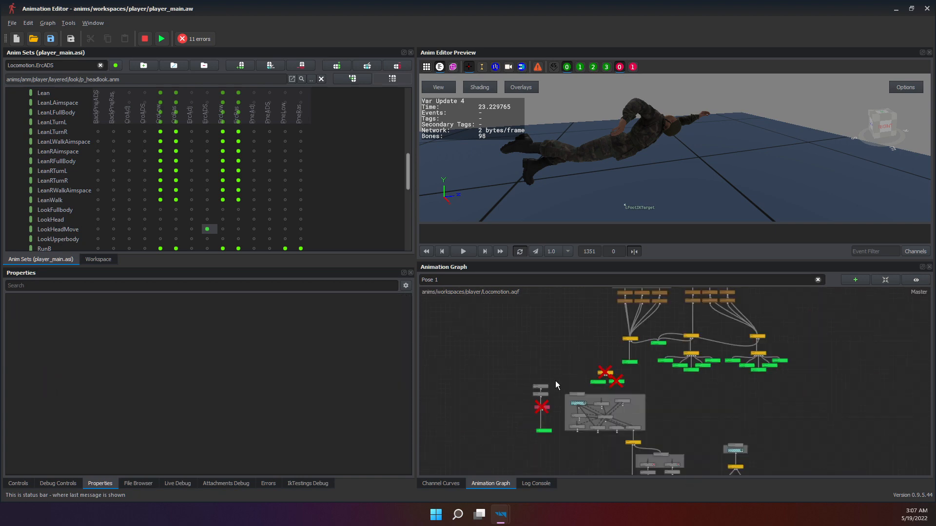
left_click_drag(528, 466, 534, 470)
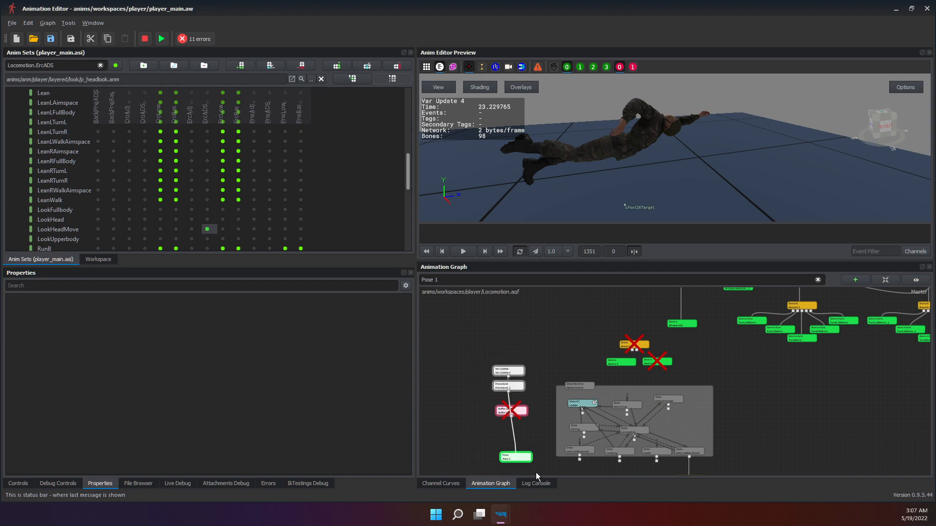
key("Delete")
Delete the Blend and Source nodes above the MasterControl state machine, and undo the last deletion.
left_click_drag(588, 339, 686, 385)
key("Delete")
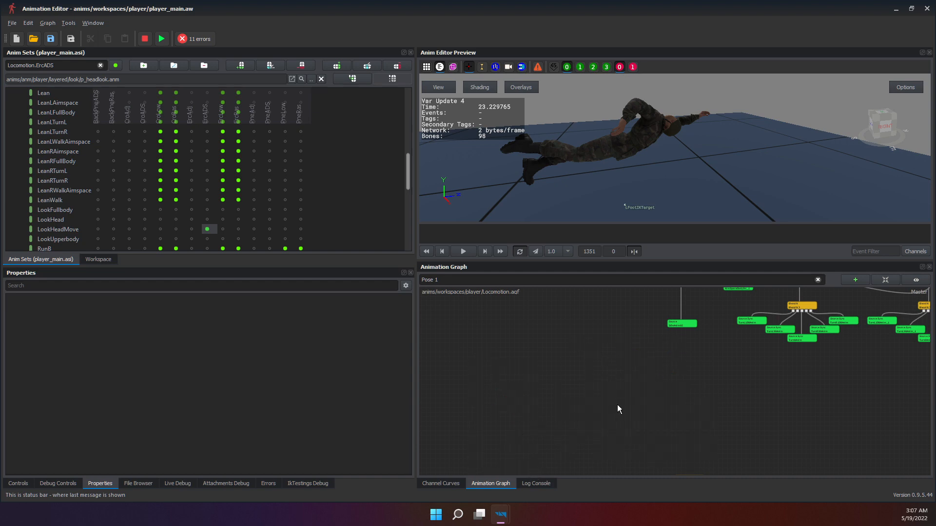
key("ctrl+z")
Create a Blend node in the empty area beside the NewTurns Group Select nodes.
middle_click_drag(581, 499, 574, 506)
scroll(551, 425, "down", 8)
middle_click_drag(552, 405, 623, 323)
scroll(630, 363, "up", 5)
middle_click_drag(612, 359, 627, 464)
scroll(624, 381, "up", 3)
scroll(624, 381, "up", 5)
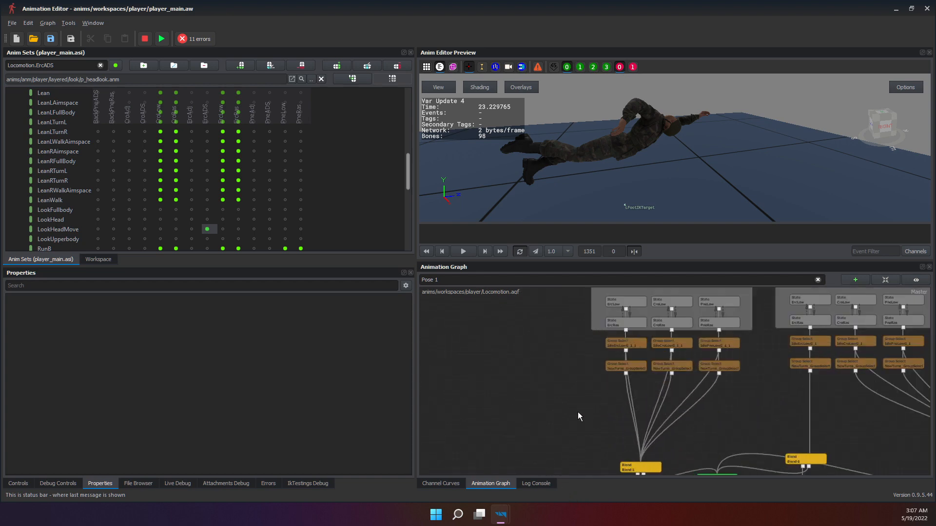
right_click(517, 384)
mouse_move(518, 386)
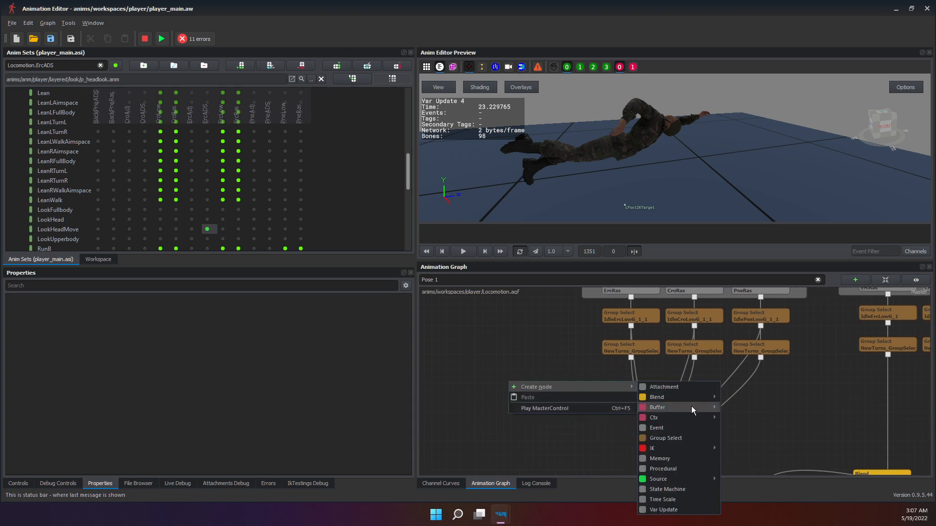
mouse_move(689, 398)
left_click(759, 399)
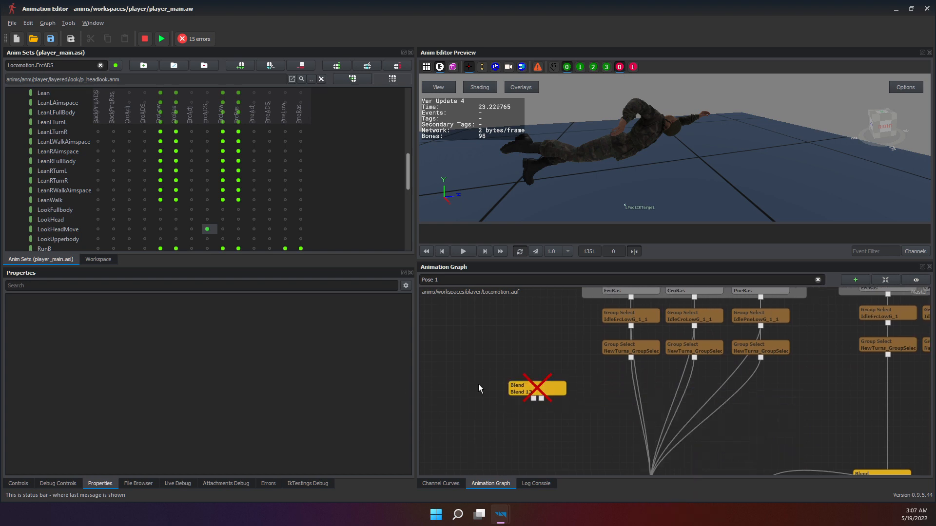
Create a Source node directly below the new Blend node.
scroll(558, 413, "up", 3)
middle_click_drag(557, 414, 513, 428)
right_click(484, 446)
mouse_move(514, 452)
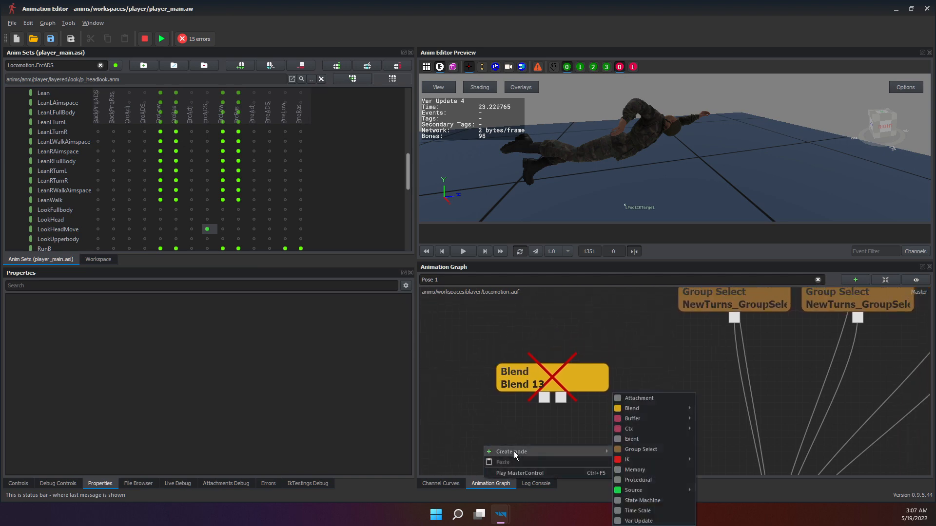
mouse_move(648, 490)
left_click(728, 501)
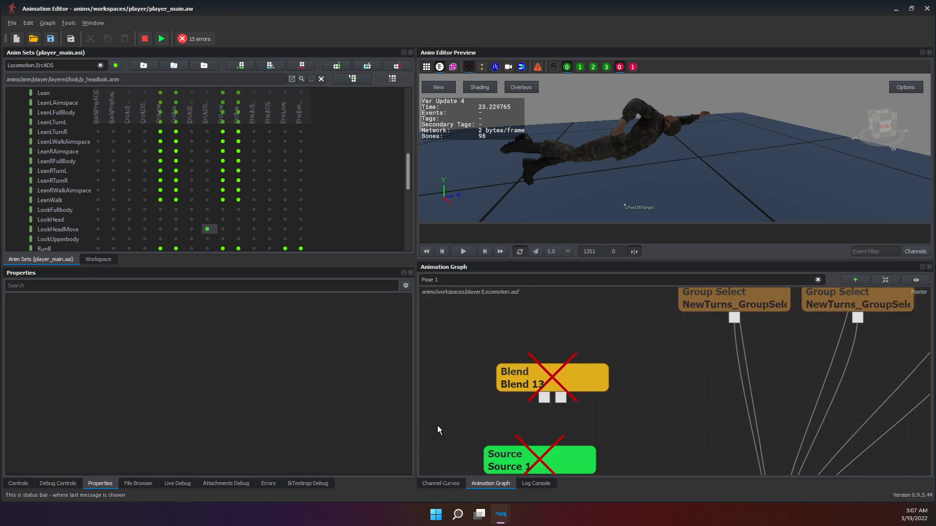
Create a second Source node beside Source 1 and center the Blend node above both sources.
middle_click_drag(616, 443, 638, 437)
right_click(638, 437)
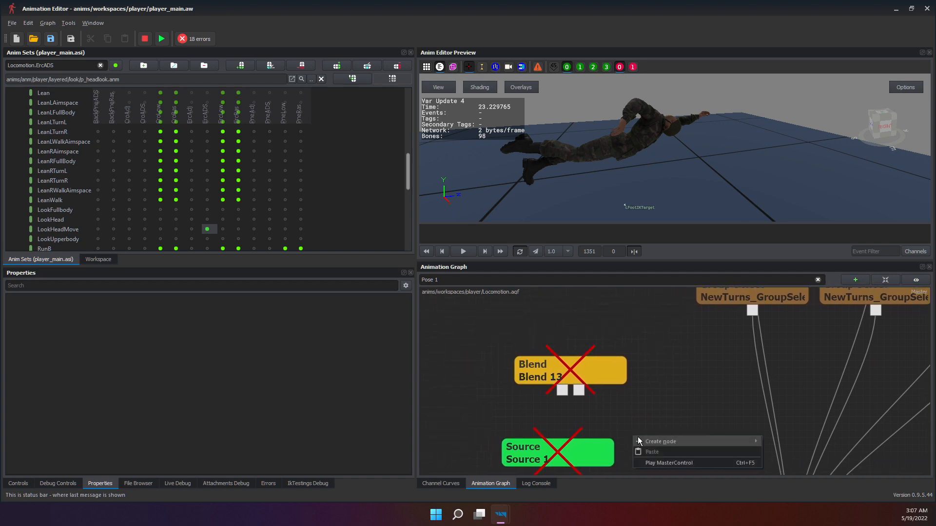
mouse_move(664, 440)
mouse_move(779, 490)
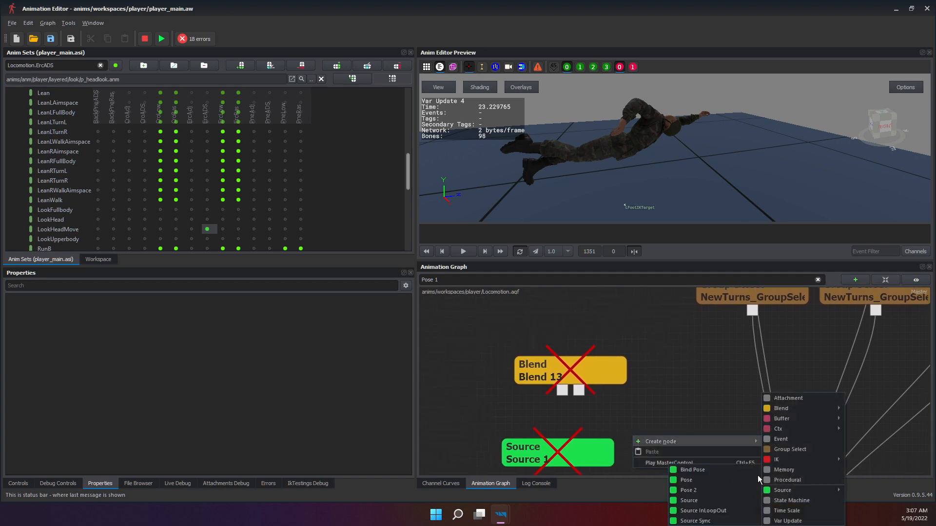
left_click(707, 500)
middle_click_drag(589, 405, 588, 380)
left_click_drag(586, 367, 633, 366)
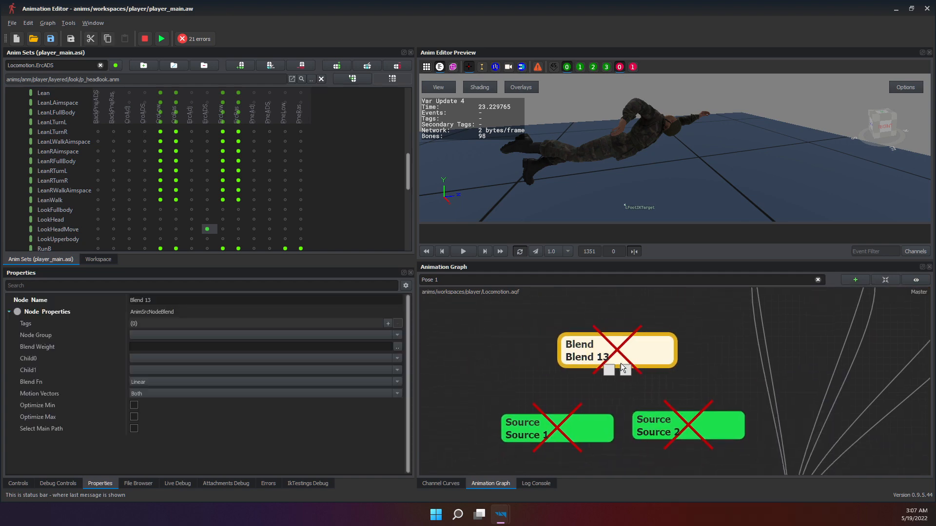
Set Child0 of Blend 13 to Source 1 and Child1 to Source 2.
left_click(177, 360)
type("Source 1")
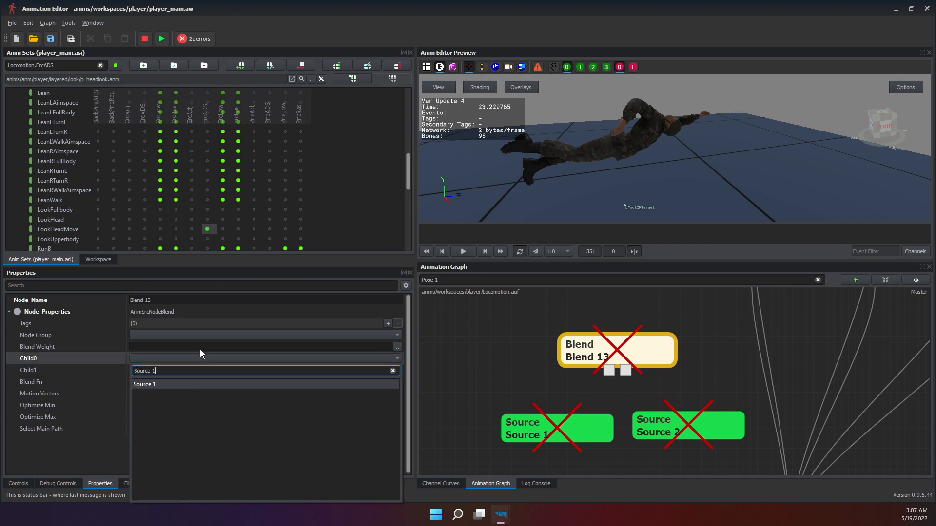
key("Return")
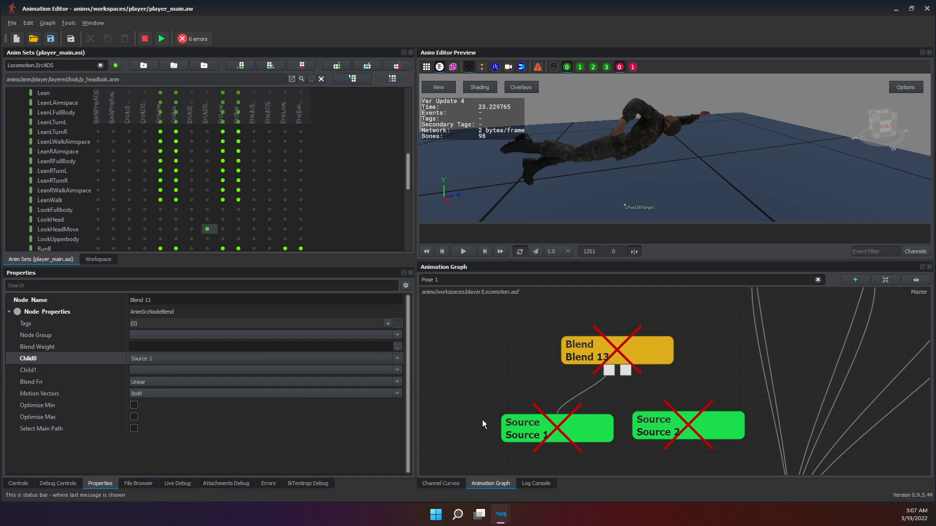
left_click(157, 370)
type("Source 2")
key("Return")
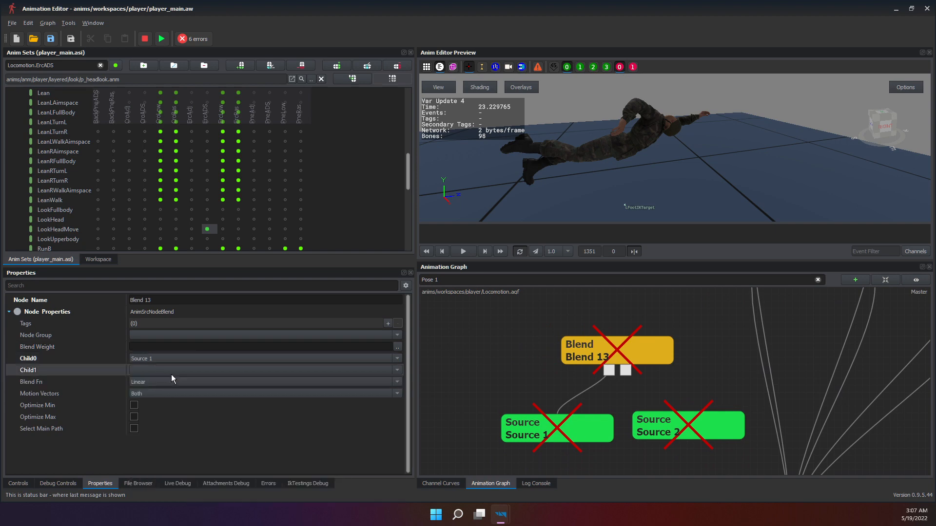
Assign the Swim.Fast animation as the source of the Source 1 node.
left_click(546, 432)
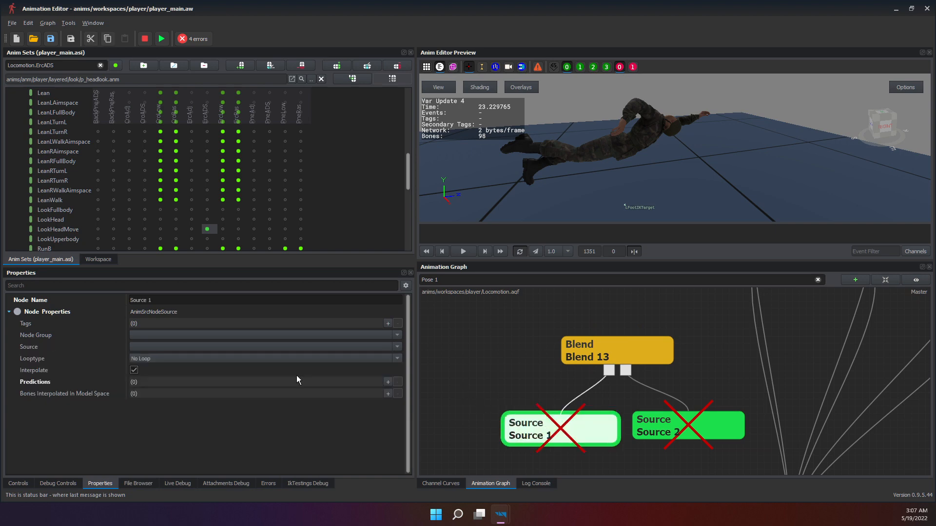
left_click(166, 337)
left_click(107, 339)
left_click(143, 348)
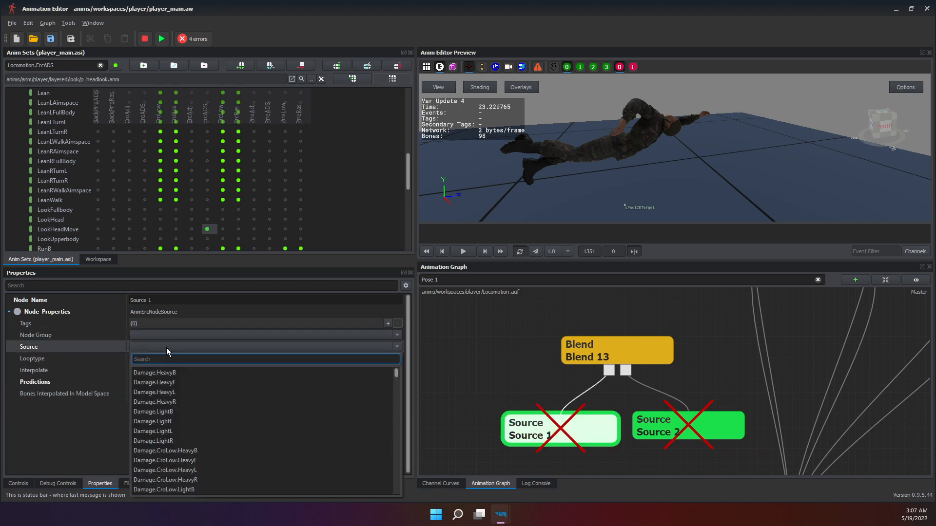
type("swim")
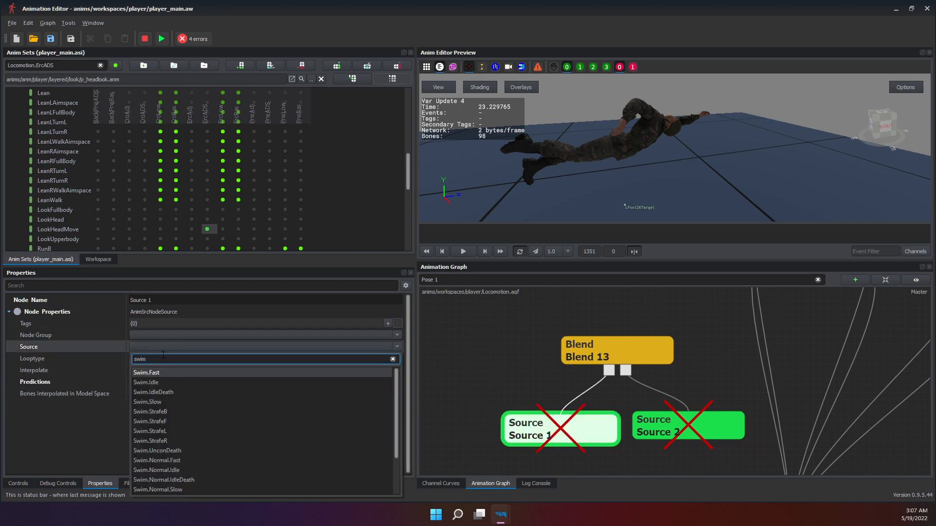
left_click(156, 373)
Assign the Damage.PneLow.LightL animation as the source of the Source 2 node.
left_click(717, 426)
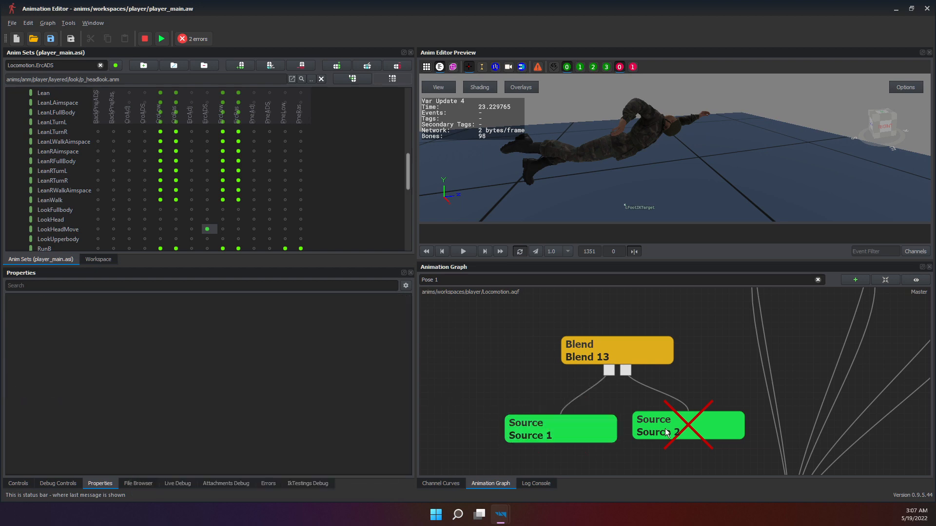
left_click(139, 347)
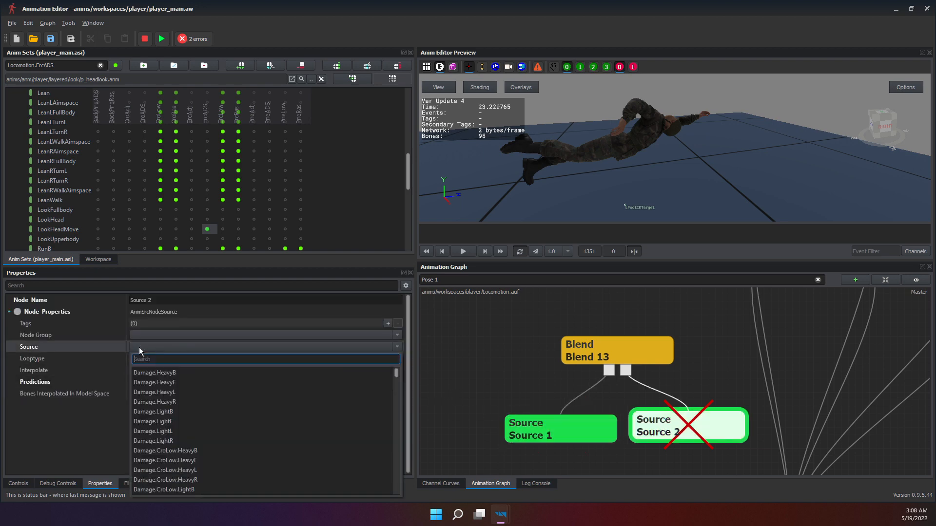
left_click(178, 441)
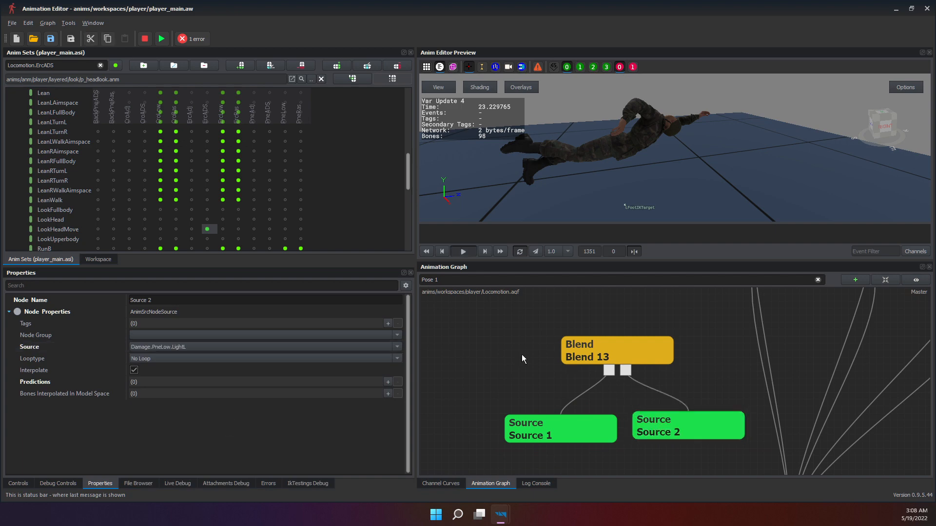
Nudge Source 2 slightly and set the Blend Weight of Blend 13 to 0.1.
left_click(534, 360)
left_click(606, 426)
left_click(659, 428)
left_click(616, 349)
left_click(185, 348)
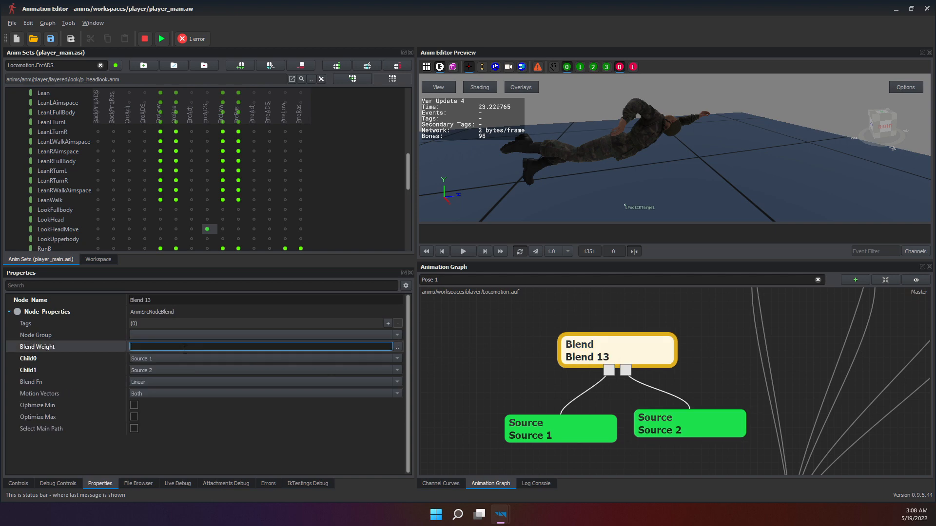
key("Return")
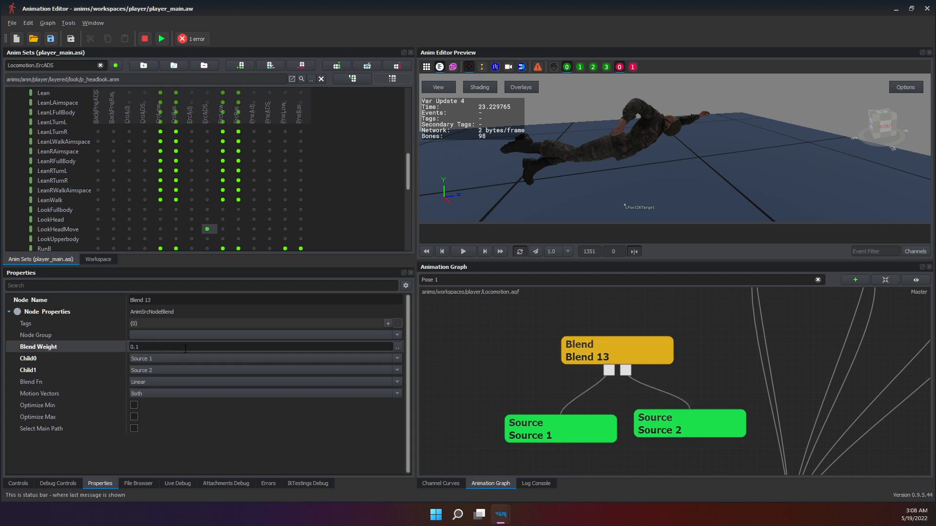
Make Blend 13 the default play node of the animation graph.
left_click(572, 349)
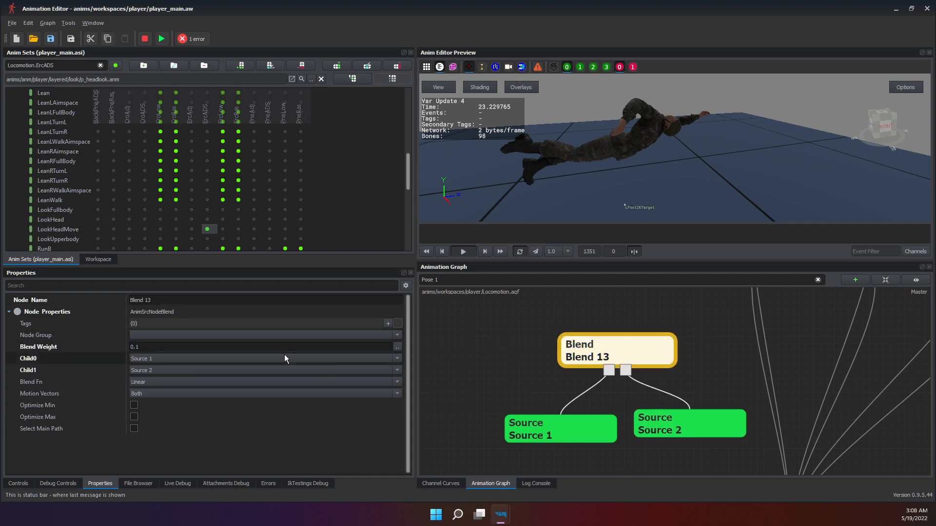
right_click(585, 356)
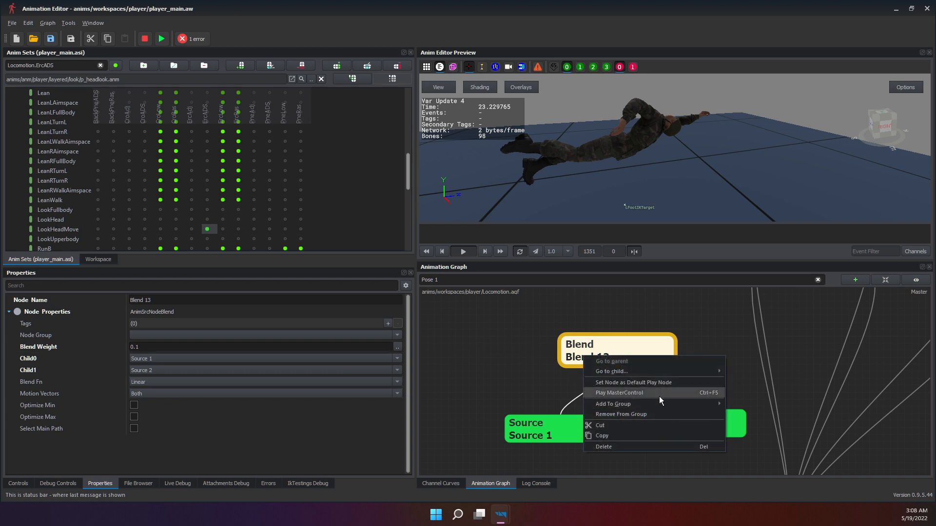
left_click(640, 384)
left_click(545, 367)
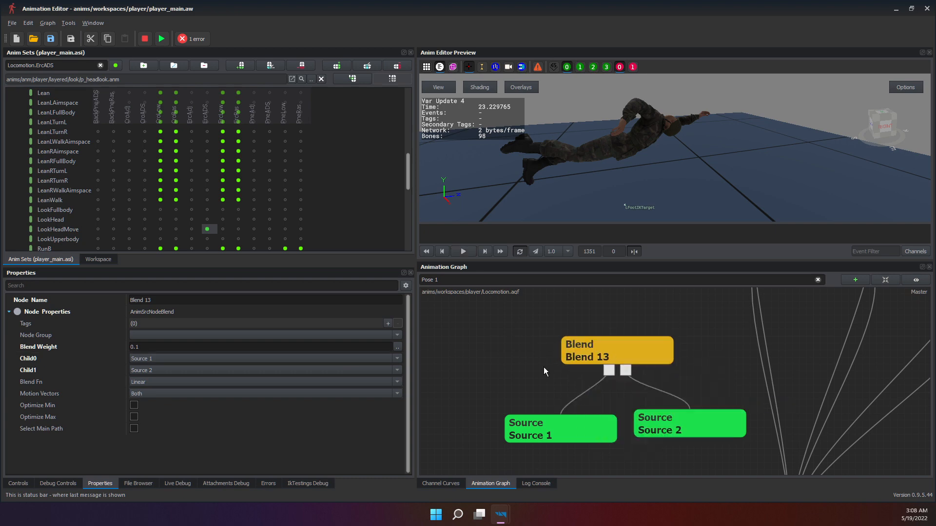
Move Source 1 closer to Blend 13 and set the Looptype of both Source nodes to Loop.
left_click_drag(595, 428, 601, 405)
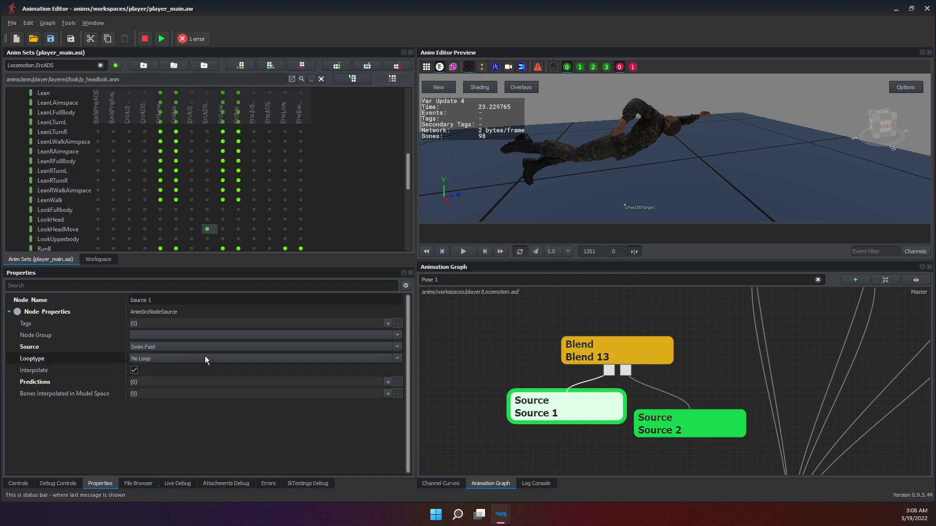
left_click(643, 429)
left_click(259, 361)
left_click(258, 361)
left_click(246, 372)
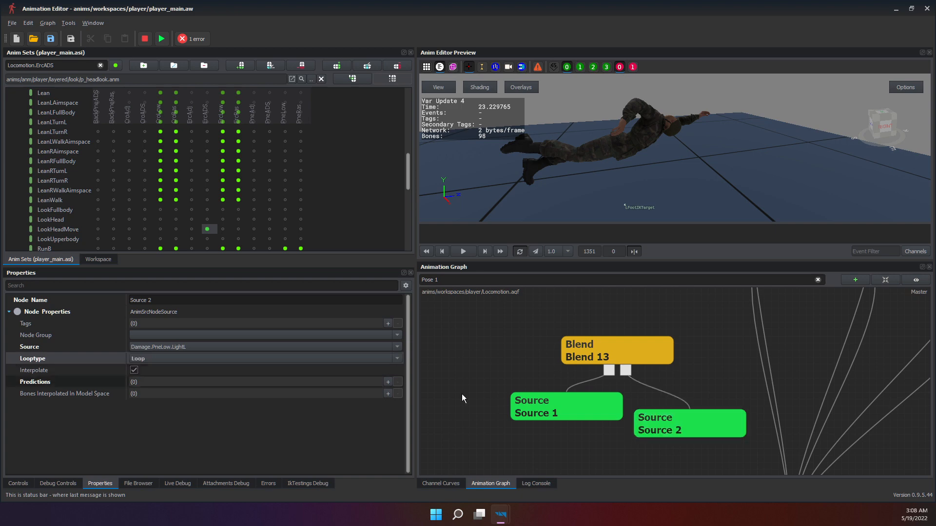
Align Source 2 level with Source 1 and change its source animation to Swim.Idle.
left_click_drag(650, 416, 660, 402)
left_click(244, 349)
left_click(245, 349)
type("swim")
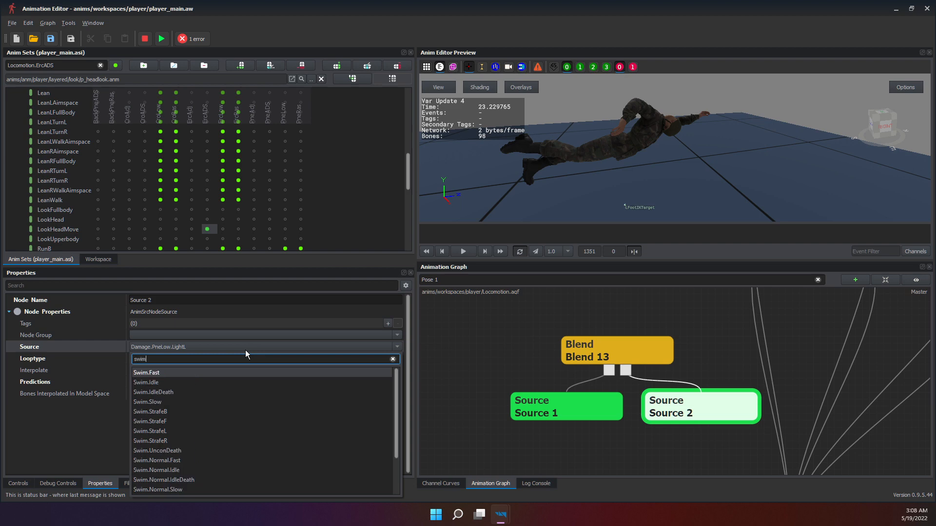
key("Down")
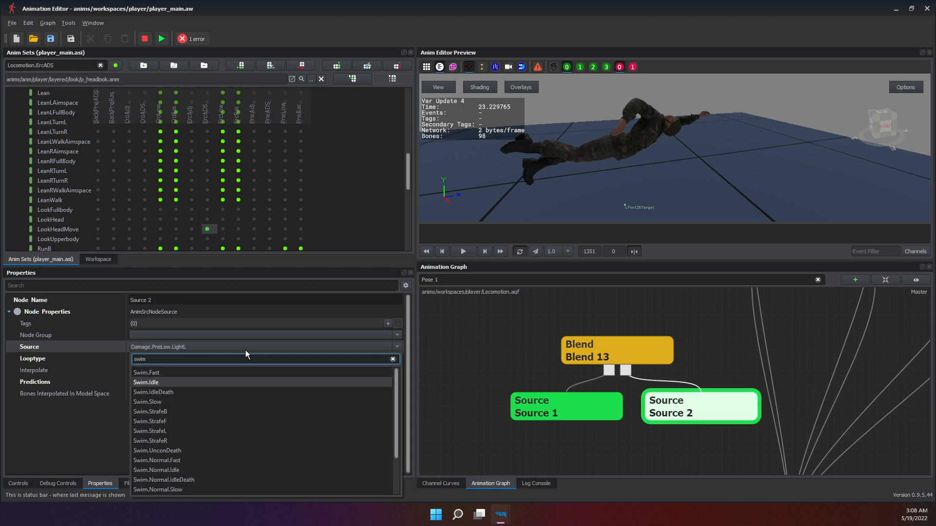
key("Return")
Center Blend 13 above its two sources and enable its Optimize Min and Optimize Max options.
left_click(619, 411)
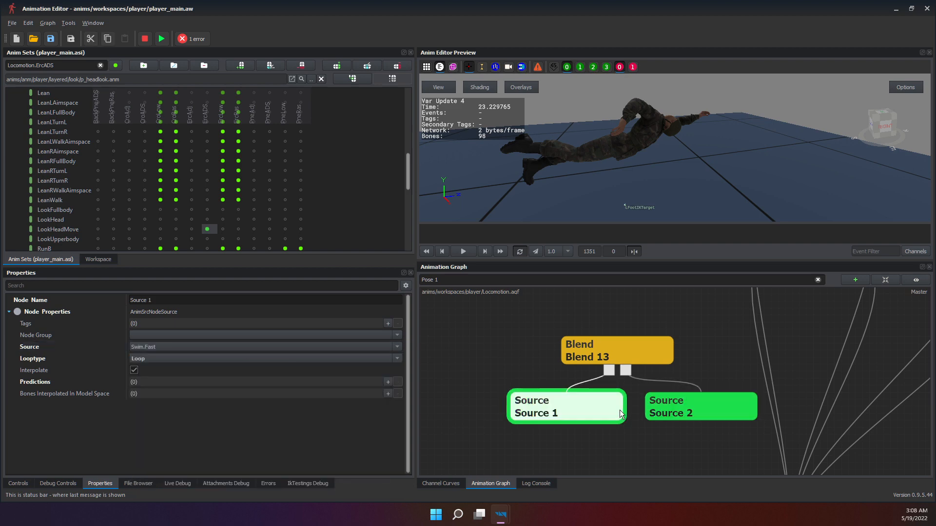
left_click(645, 381)
left_click_drag(613, 355, 635, 353)
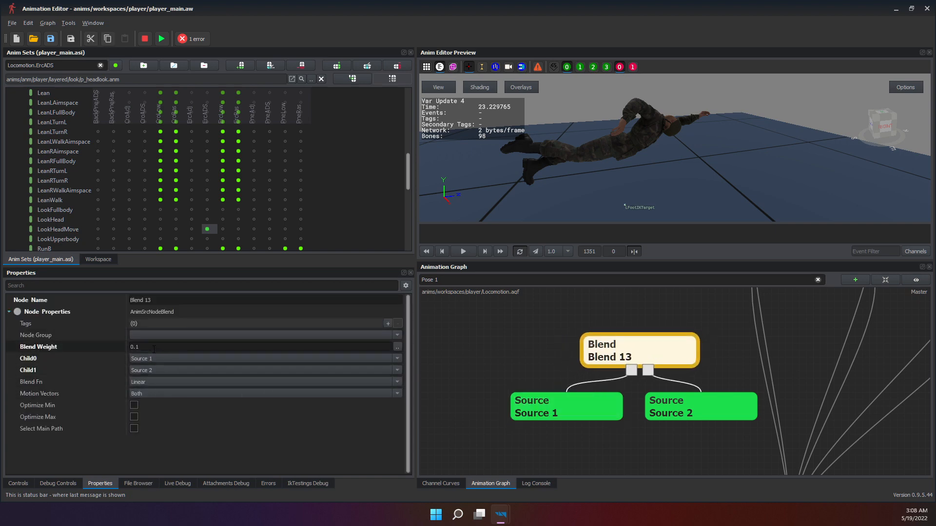
left_click(134, 417)
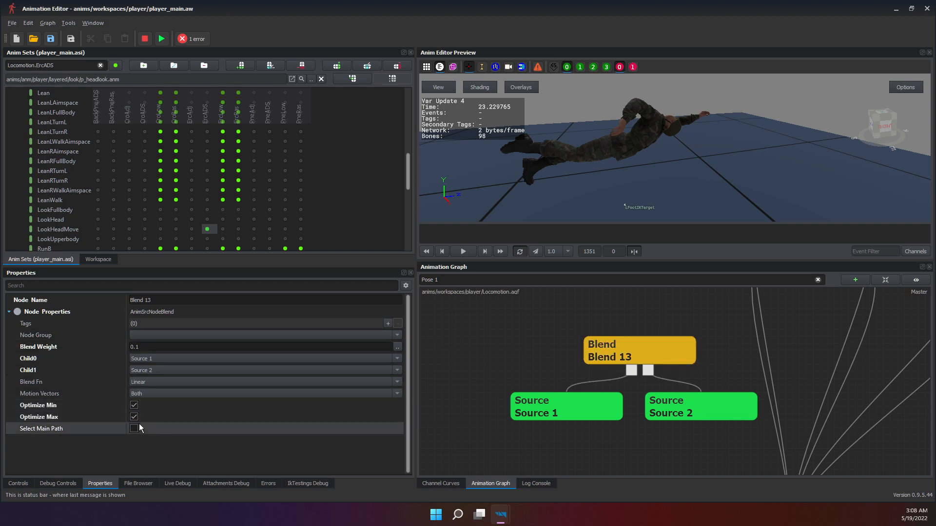
Inspect the ErcRas state and the StanceSTM_1_1 state machine, and compare them with the properties of Blend 13.
scroll(603, 372, "down", 4)
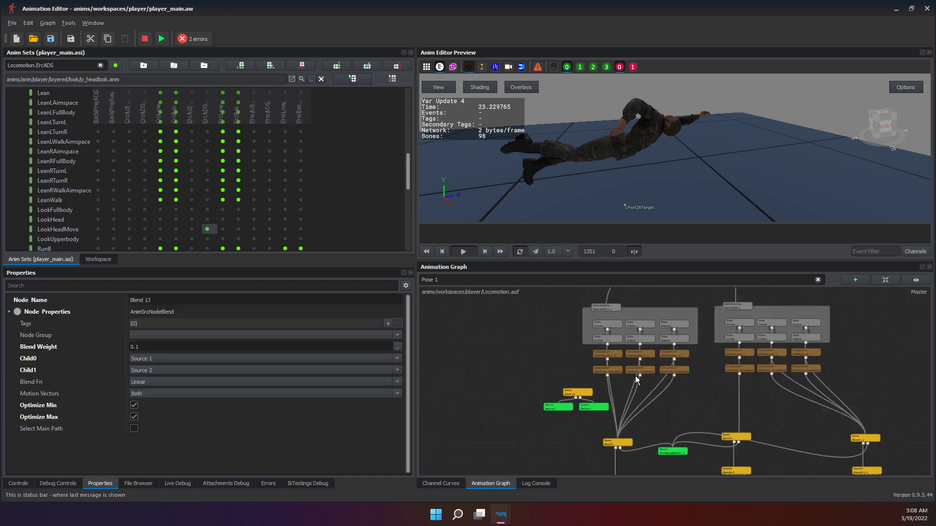
left_click(581, 303)
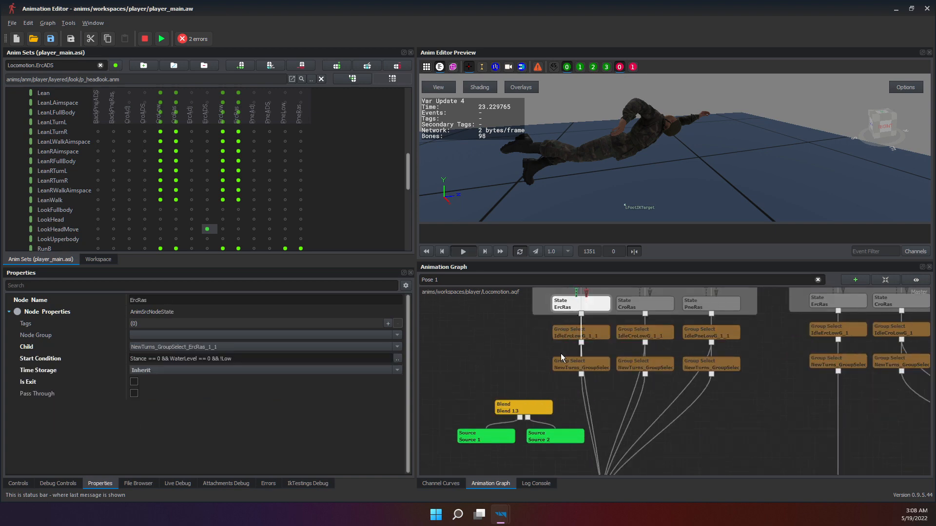
middle_click_drag(557, 348, 617, 469)
left_click(638, 369)
left_click(573, 397)
middle_click_drag(573, 397, 619, 320)
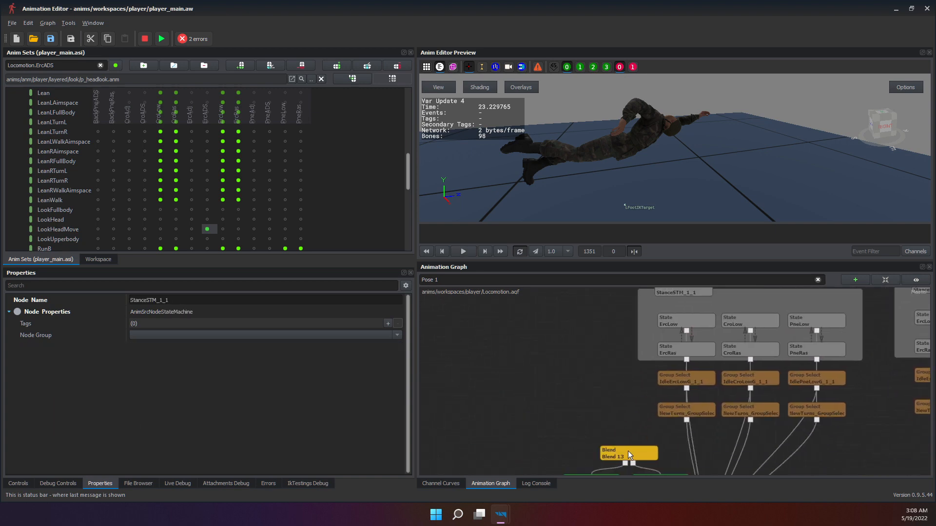
left_click(626, 451)
middle_click_drag(628, 451, 619, 376)
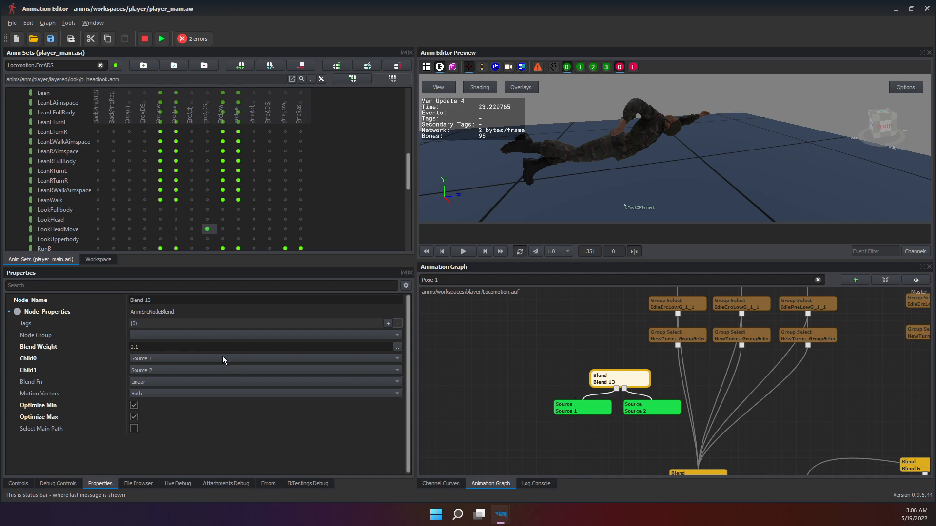
Delete Blend 13 with both its Source nodes, and play the NewTurns Group Select node below IdleErcLowG_1_1 in the preview.
left_click_drag(99, 171, 711, 179)
mouse_move(557, 369)
left_mouse_down()
mouse_move(695, 447)
mouse_move(669, 441)
left_mouse_up()
key("Delete")
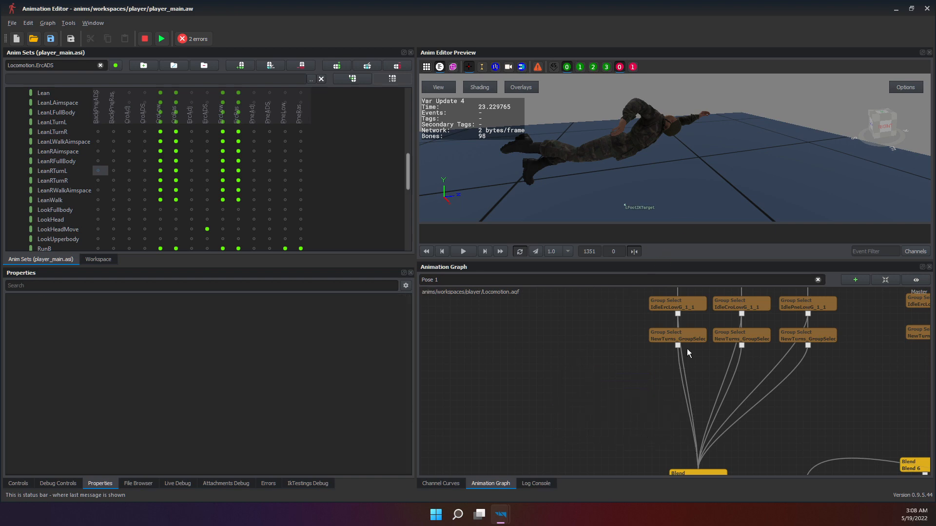
left_click(683, 335)
left_click(590, 367)
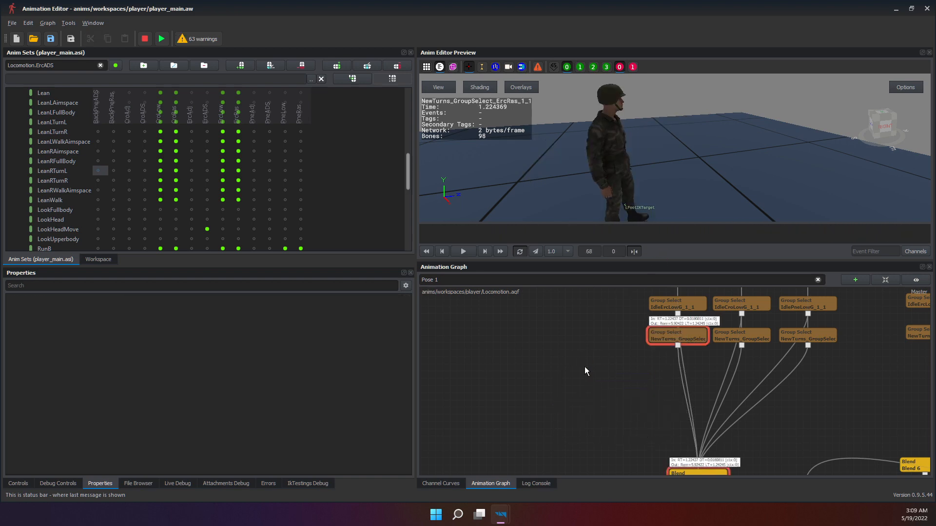
Create a new Source node in the empty area beside the NewTurns Group Select nodes.
right_click(487, 336)
mouse_move(542, 343)
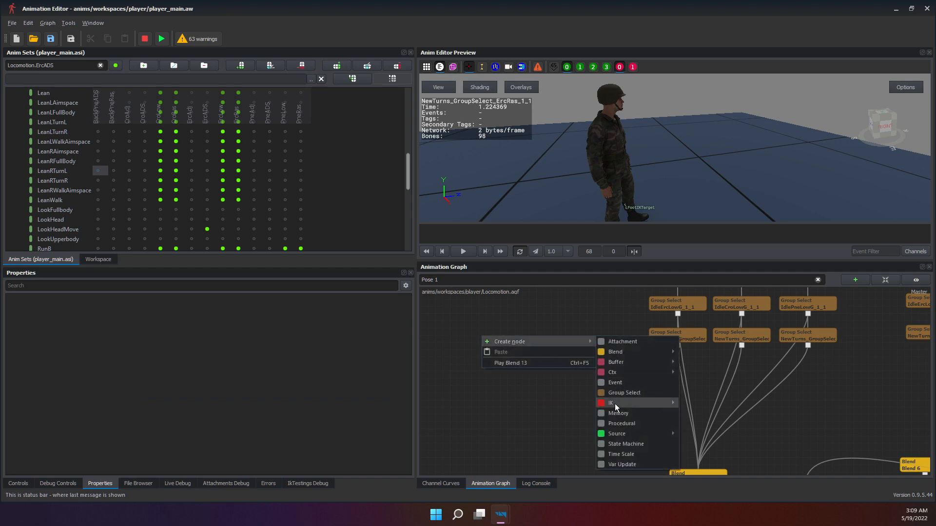
mouse_move(627, 434)
left_click(714, 461)
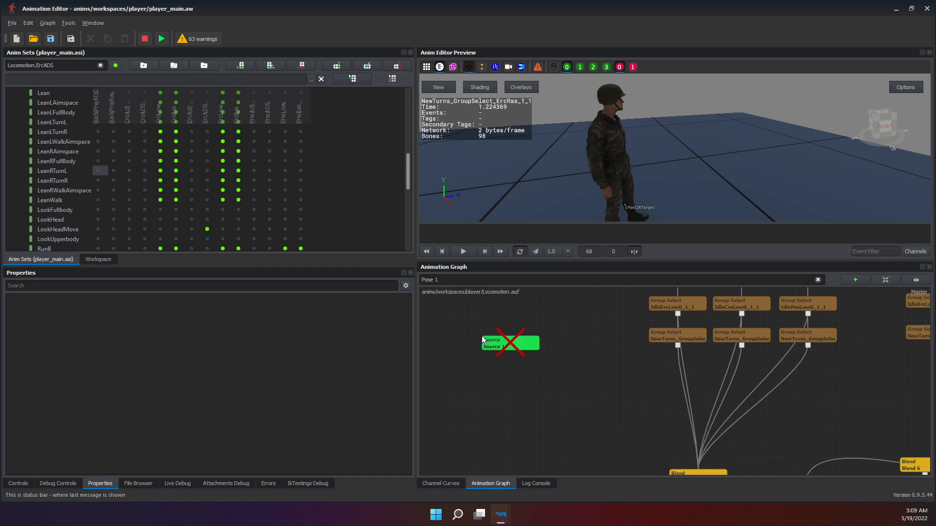
Assign Swim.Fast as the source animation of the newly created Source node.
left_click(499, 340)
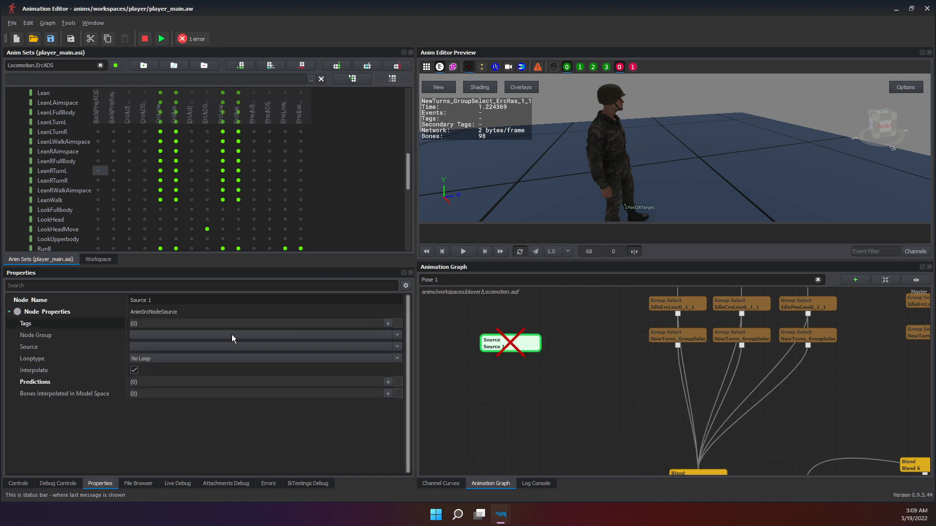
left_click(187, 347)
type("Swim")
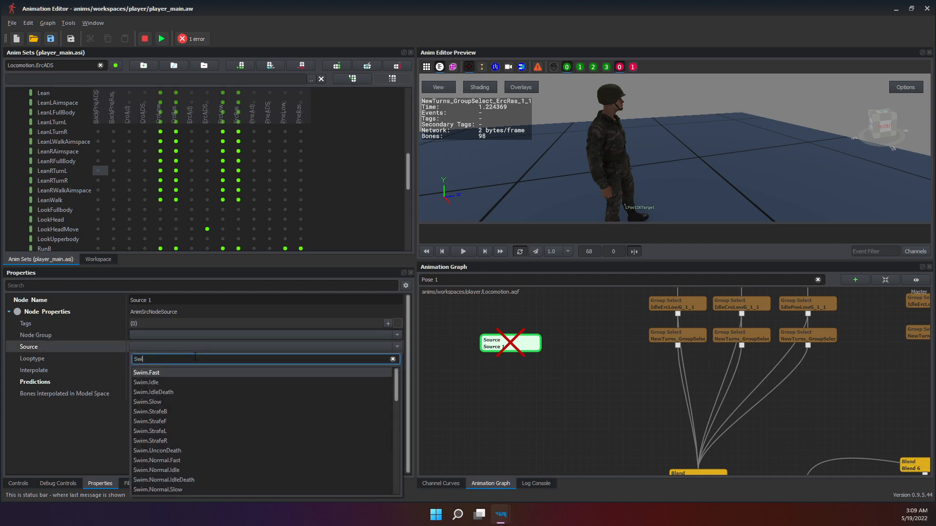
left_click(166, 372)
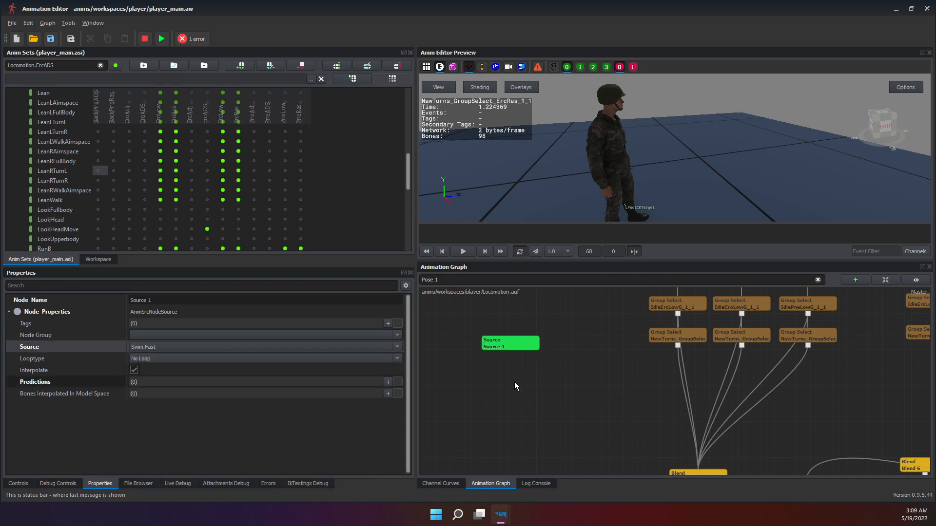
Change the Source 1 animation to PickUp.PneRas.PickInv_Mid and play the node in the preview.
left_click(506, 347)
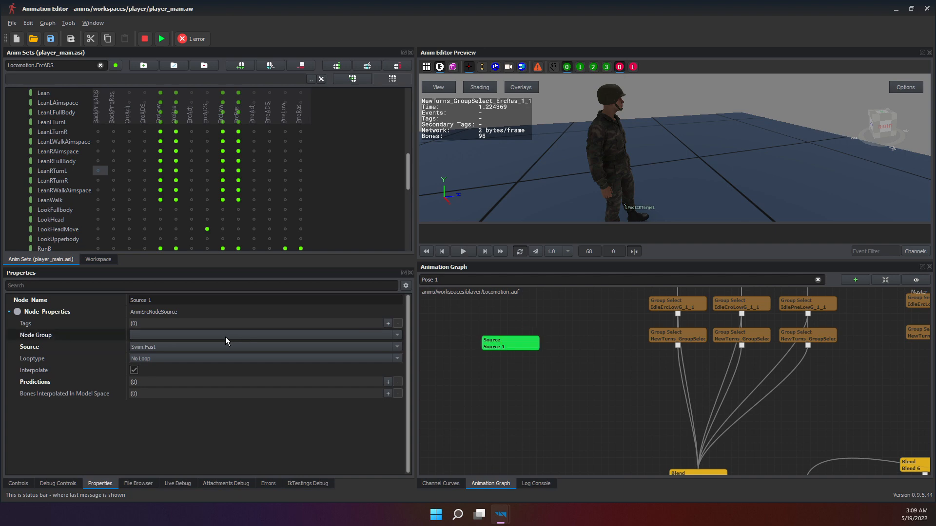
left_click(189, 347)
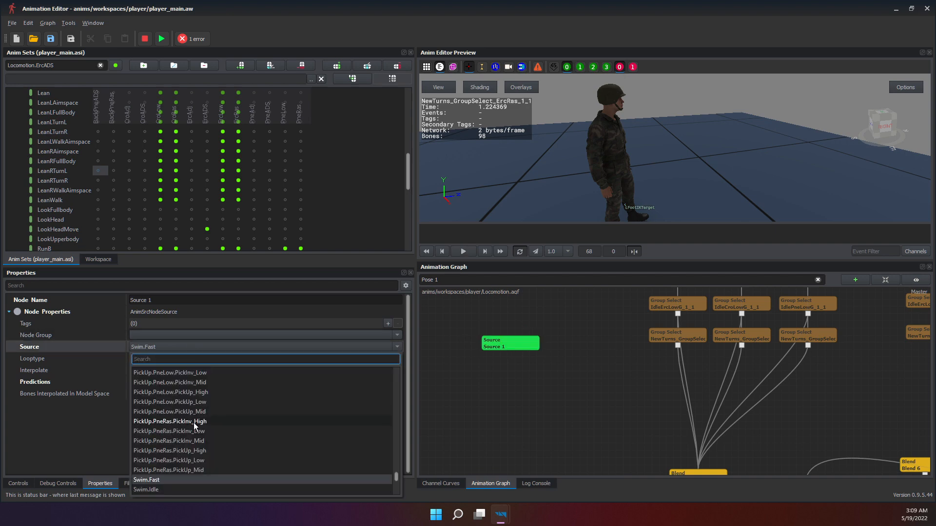
left_click(212, 438)
left_click(484, 347)
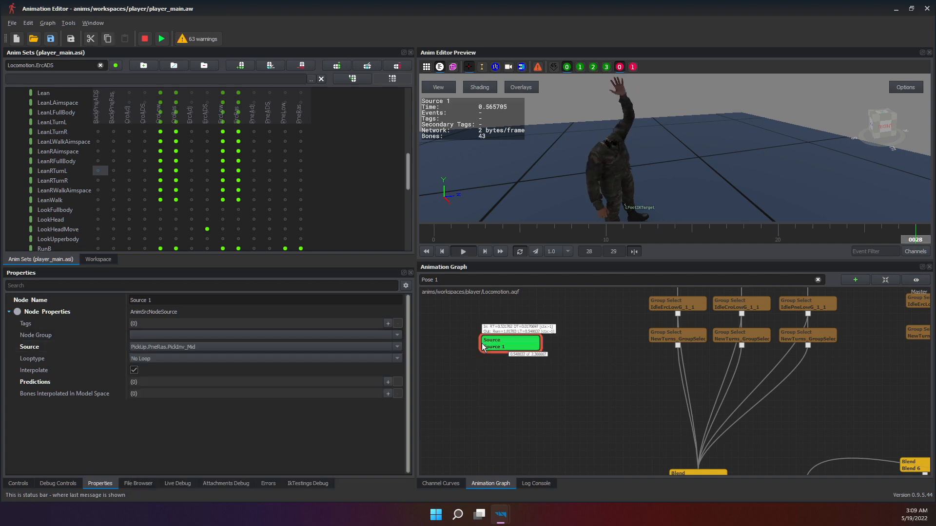
left_click(480, 367)
Reframe the character's whole body from another angle in the preview and enlarge the preview area.
scroll(630, 194, "up", 3)
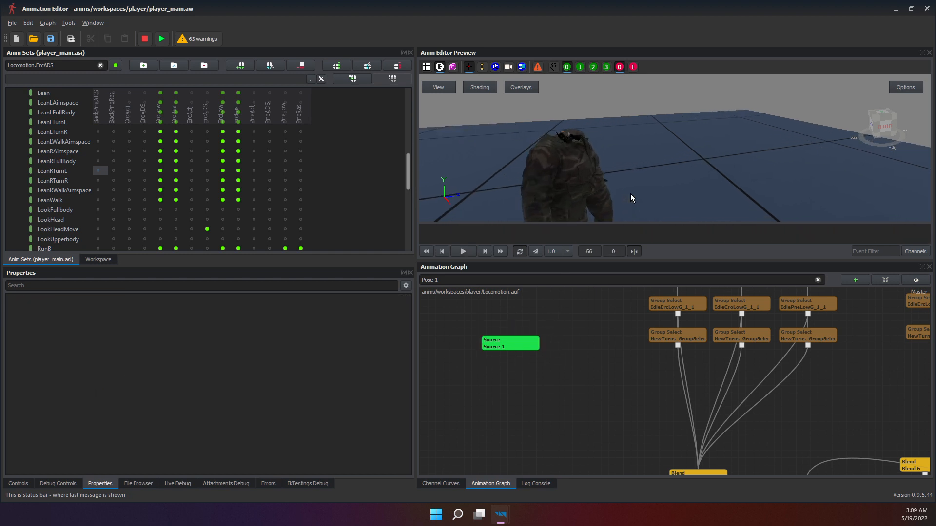
middle_click_drag(630, 194, 680, 124)
scroll(677, 131, "down", 5)
right_click_drag(660, 174, 641, 260)
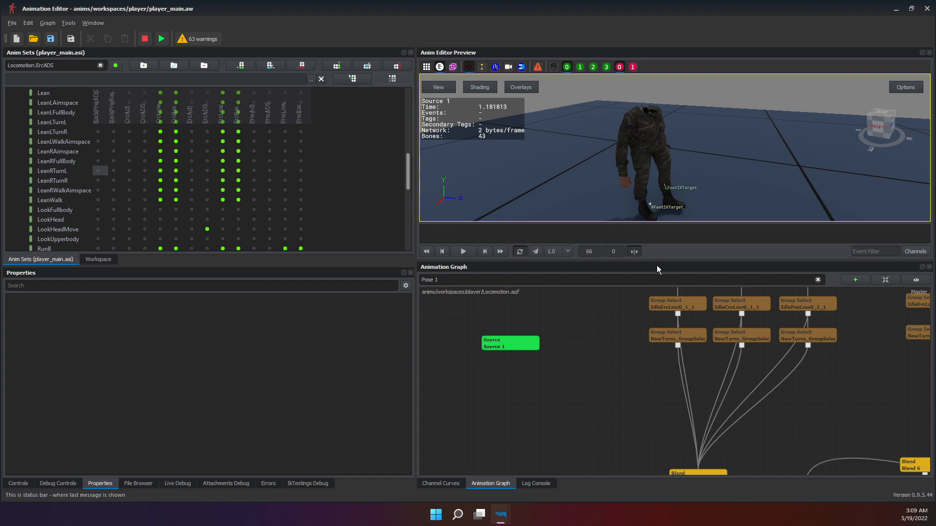
left_click_drag(646, 263, 662, 310)
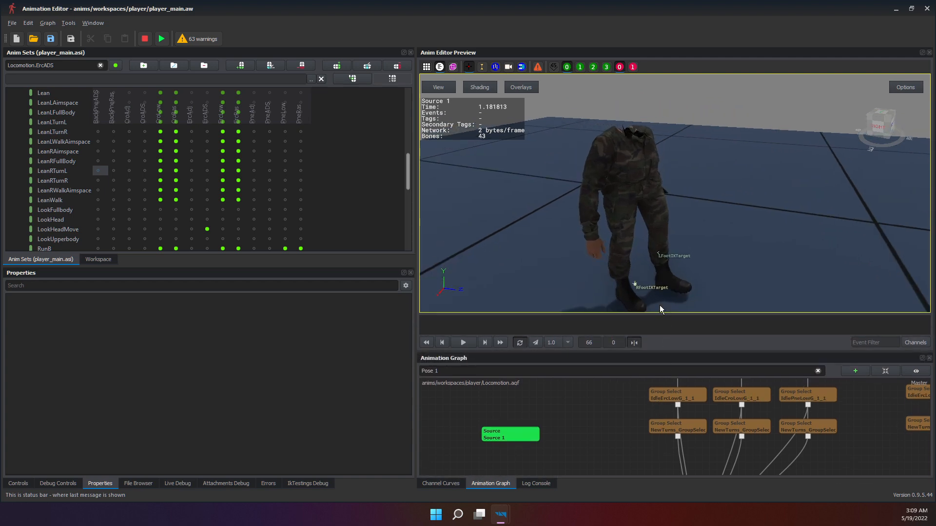
Move the Source 1 node closer to the NewTurns Group Select nodes and deselect it.
right_click_drag(644, 262, 492, 234)
scroll(663, 252, "down", 1)
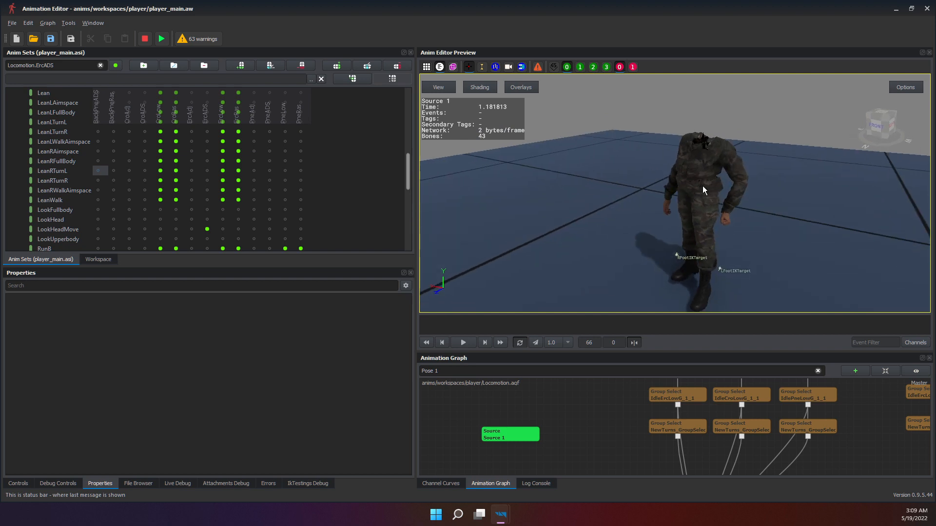
right_click_drag(679, 174, 840, 185)
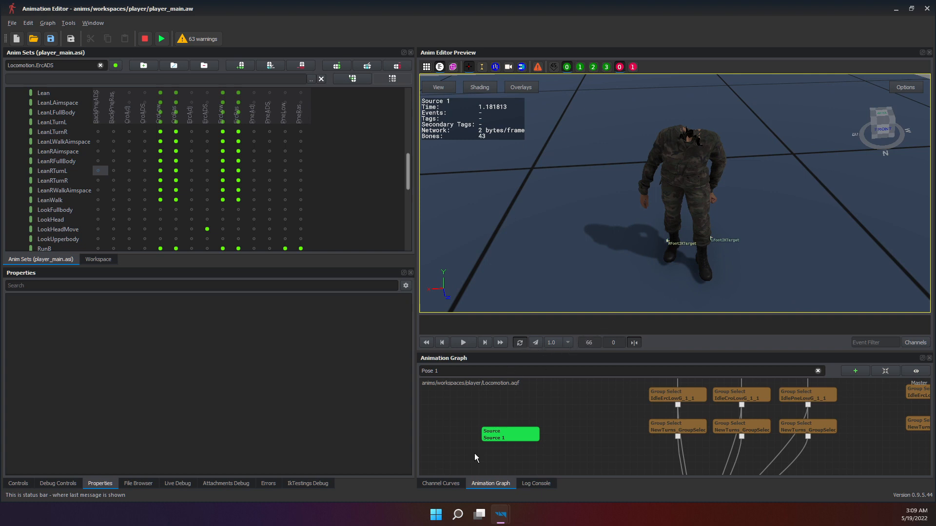
left_click_drag(501, 433, 545, 434)
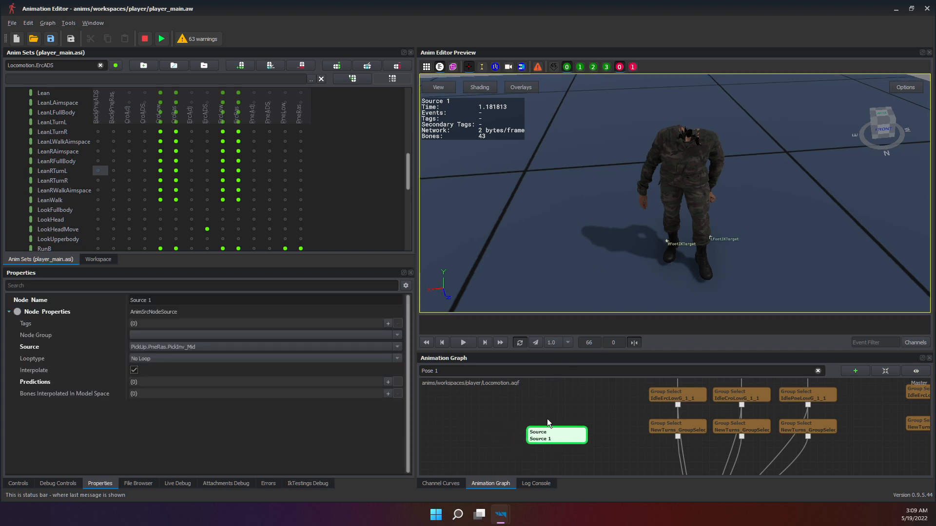
middle_click_drag(692, 150, 641, 145)
middle_click_drag(675, 195, 714, 195)
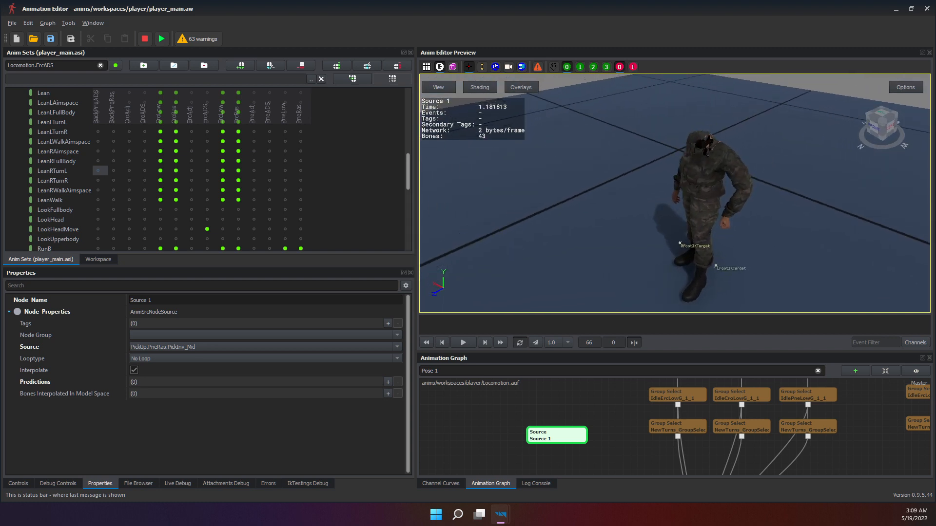
left_click(572, 396)
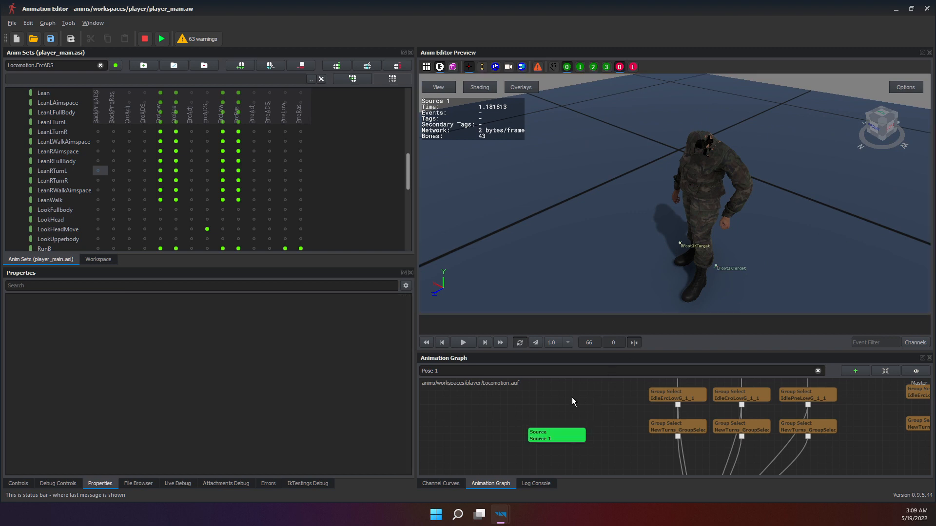
Set the source animation of the Source 1 node to Swim.Fast.
left_click(558, 430)
left_click(218, 347)
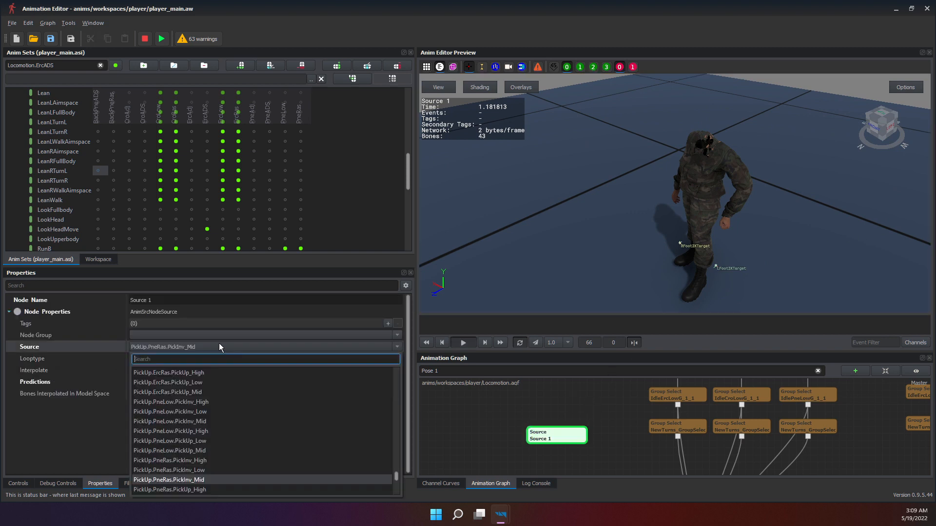
type("swim")
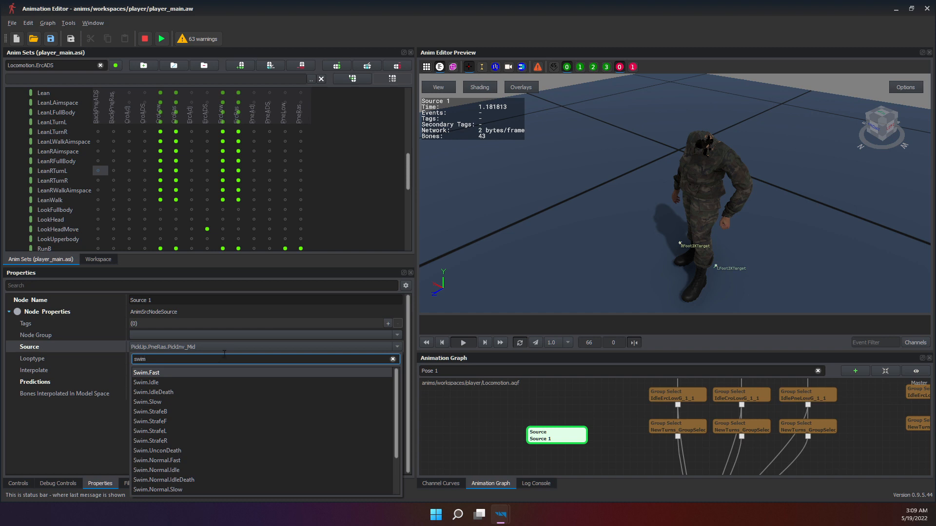
left_click(173, 372)
Make player_main_1h.asi the active animation instance in the workspace.
left_click(98, 259)
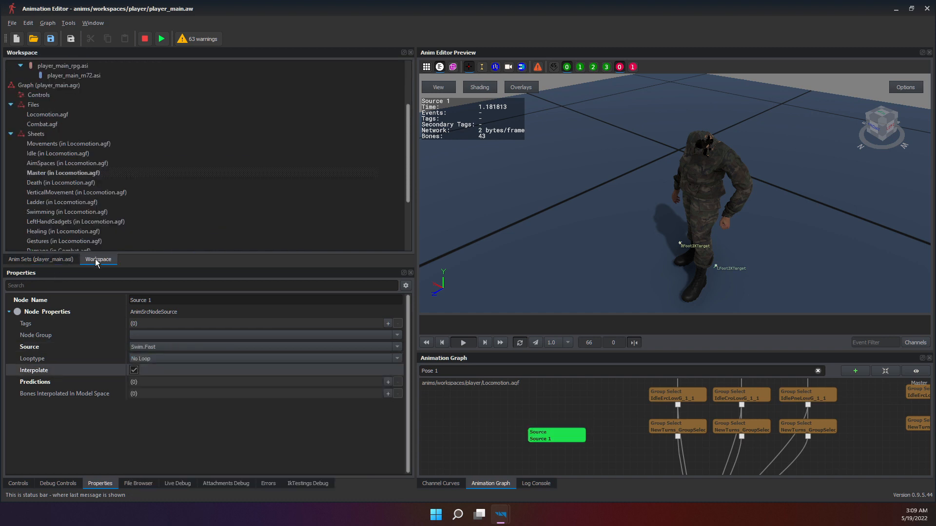
scroll(90, 133, "up", 5)
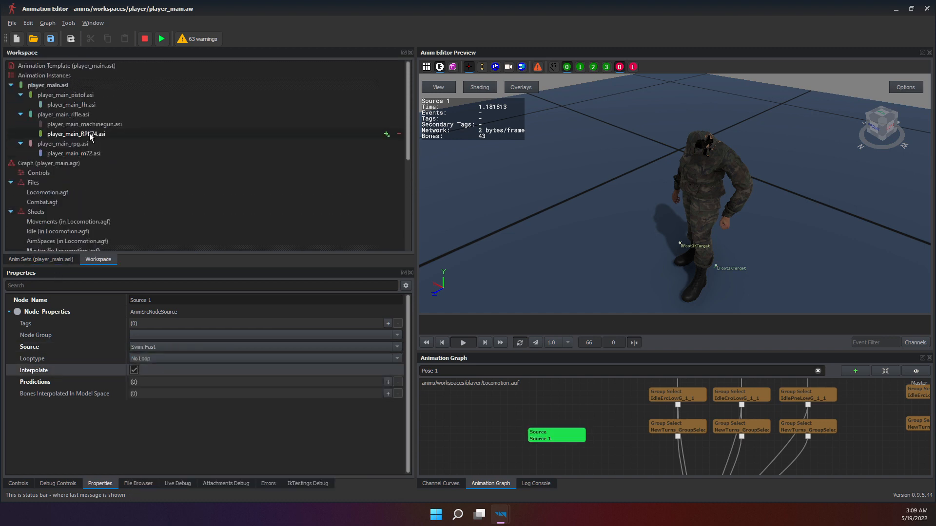
left_click(121, 106)
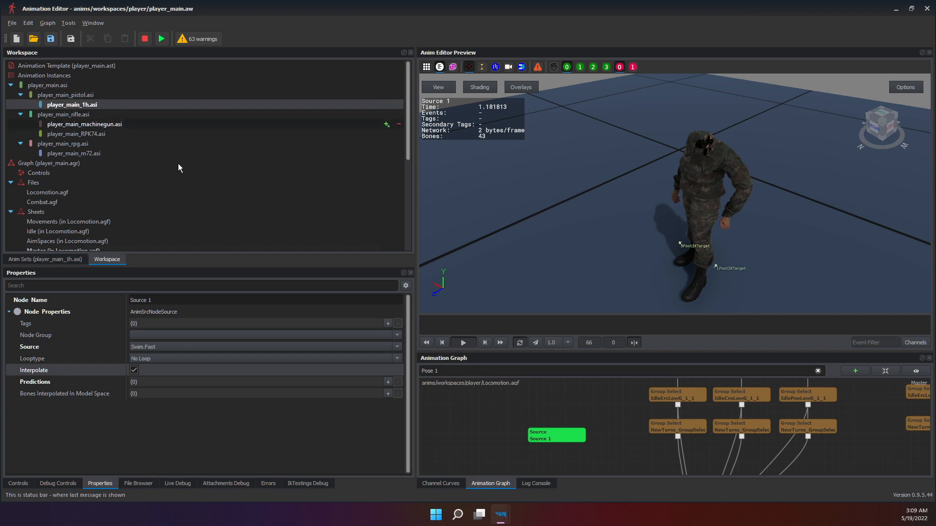
left_click(554, 421)
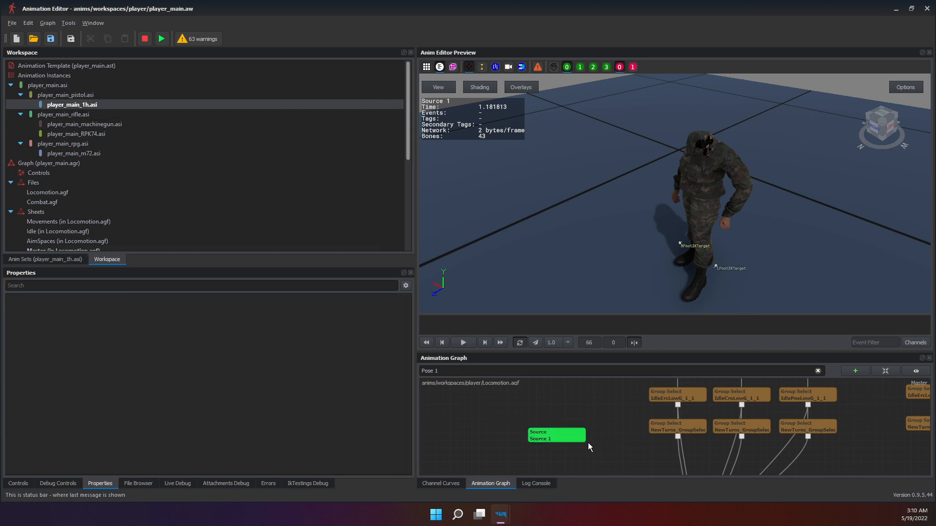
Change the Source 1 node's animation to Swim.StrafeB and try to play it.
left_click(563, 437)
left_click(166, 346)
scroll(177, 422, "down", 2)
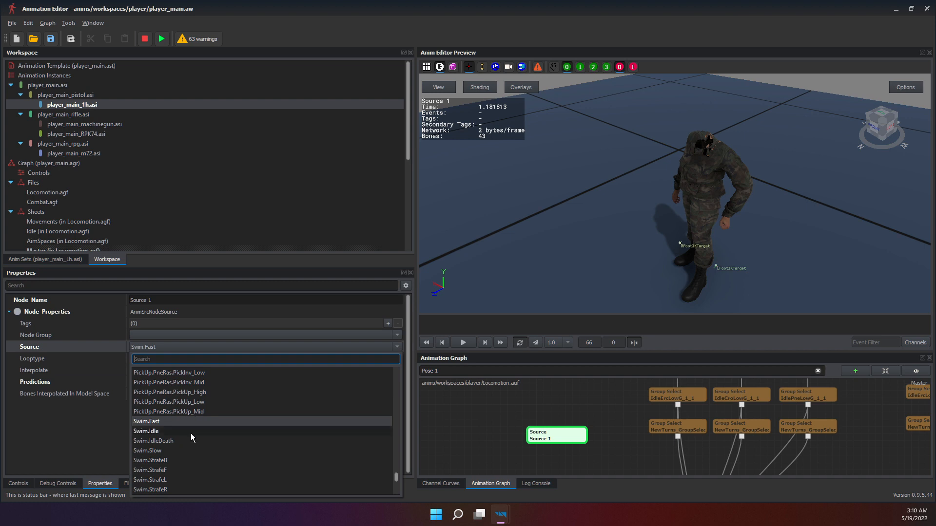
left_click(175, 460)
left_click(534, 437)
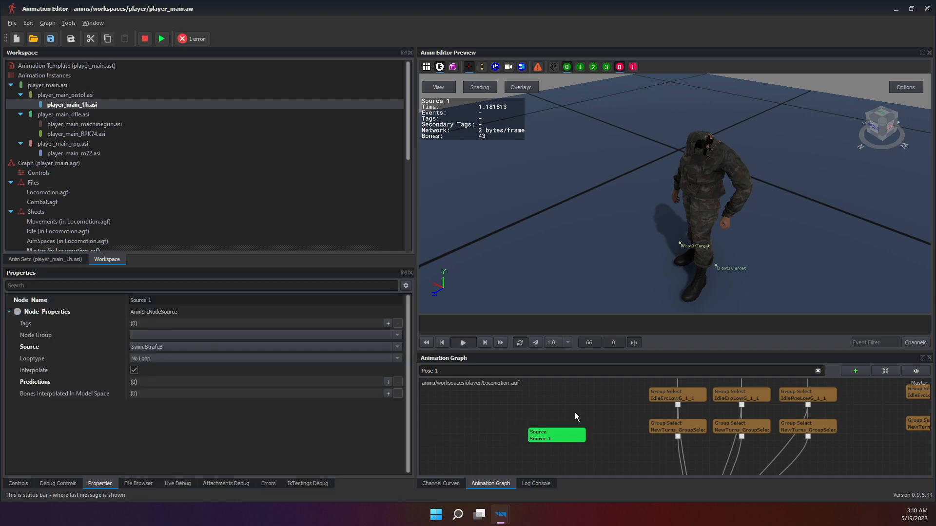
Set the Source 1 animation to MeleeAttacks.CroLow.MeleeAttack01 and play the node in the preview.
left_click(563, 433)
left_click(216, 345)
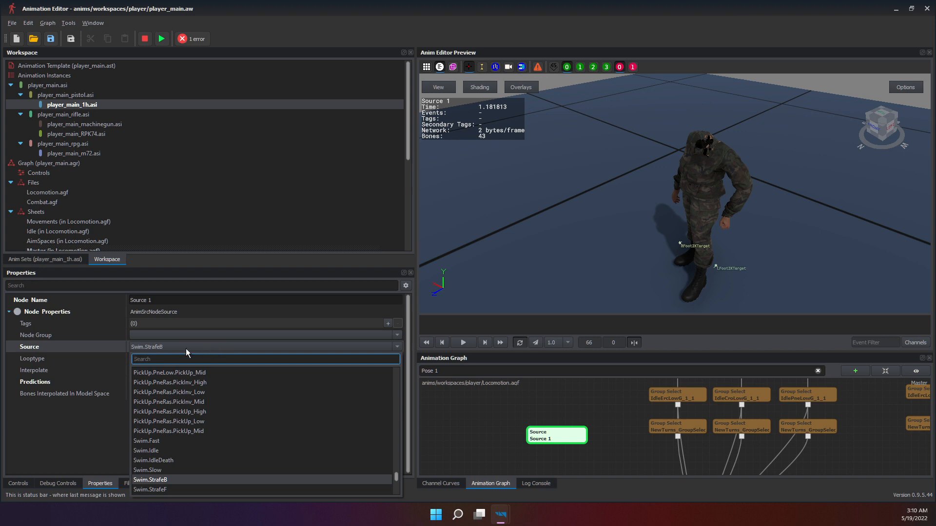
scroll(201, 388, "up", 6)
scroll(203, 424, "down", 1)
left_click(197, 444)
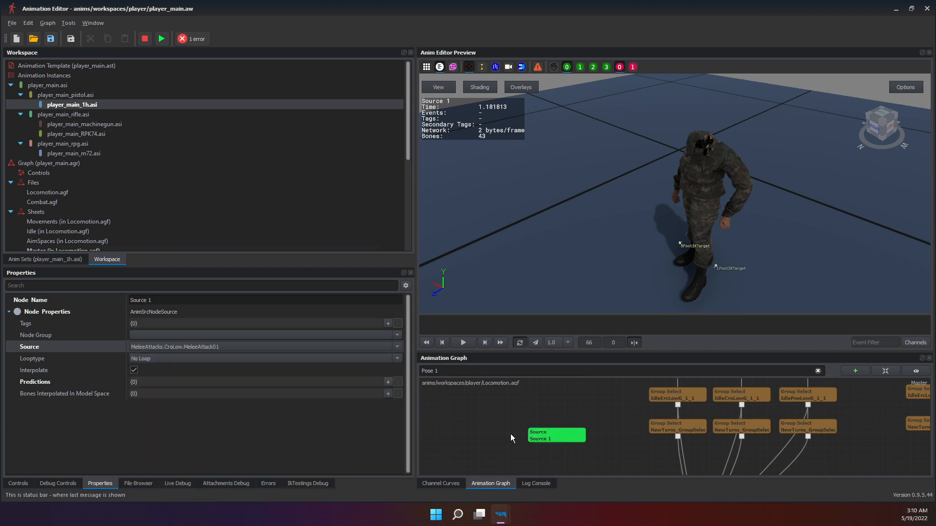
left_click(564, 434)
Move the Source 1 node up beside the IdleErcLowG_1_1 Group Select node.
left_click(687, 398)
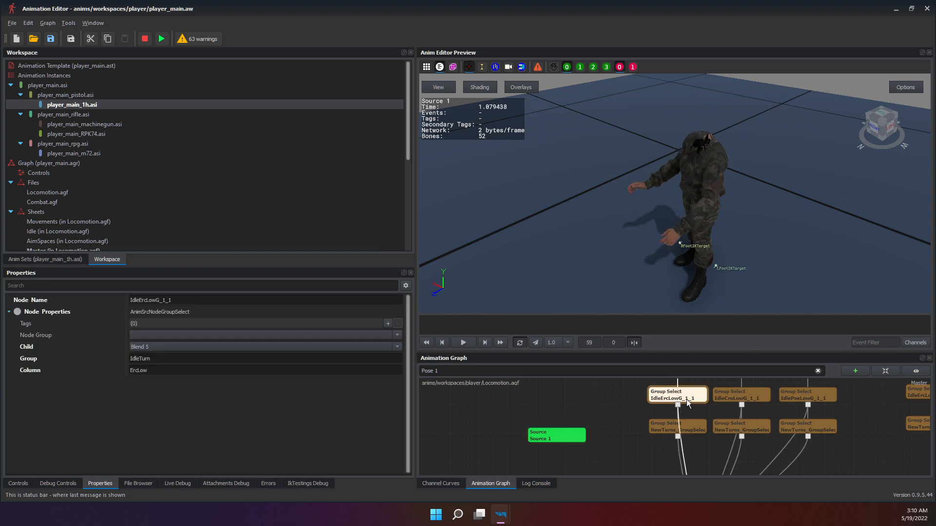
left_click(604, 420)
left_click(567, 440)
left_click_drag(553, 438, 618, 411)
left_click(575, 427)
left_click(488, 417)
Create a second Source node and place it to the left of Source 1.
right_click(512, 406)
mouse_move(579, 412)
mouse_move(661, 490)
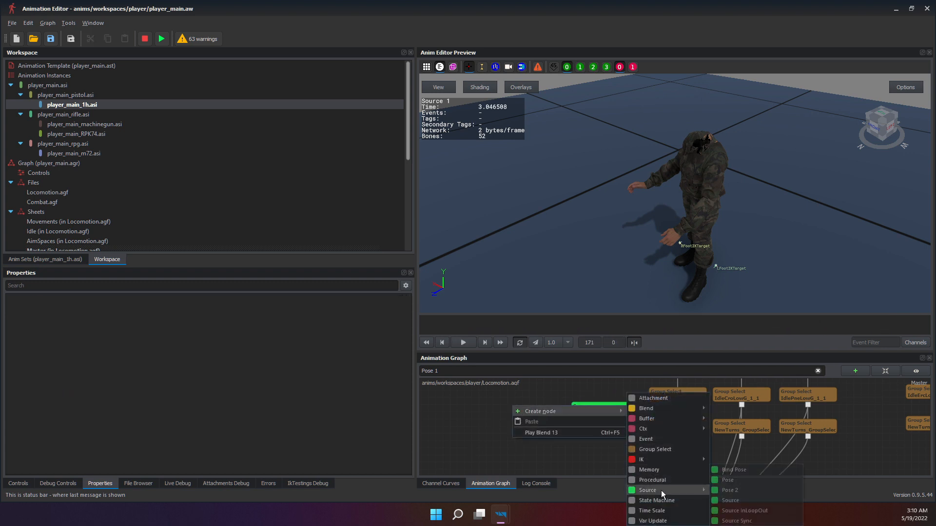
left_click(751, 500)
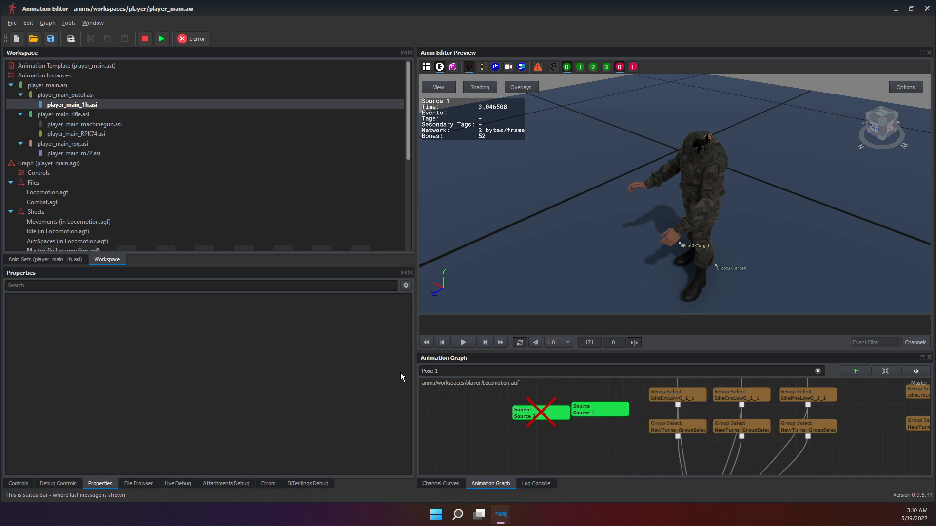
left_click_drag(554, 419, 535, 419)
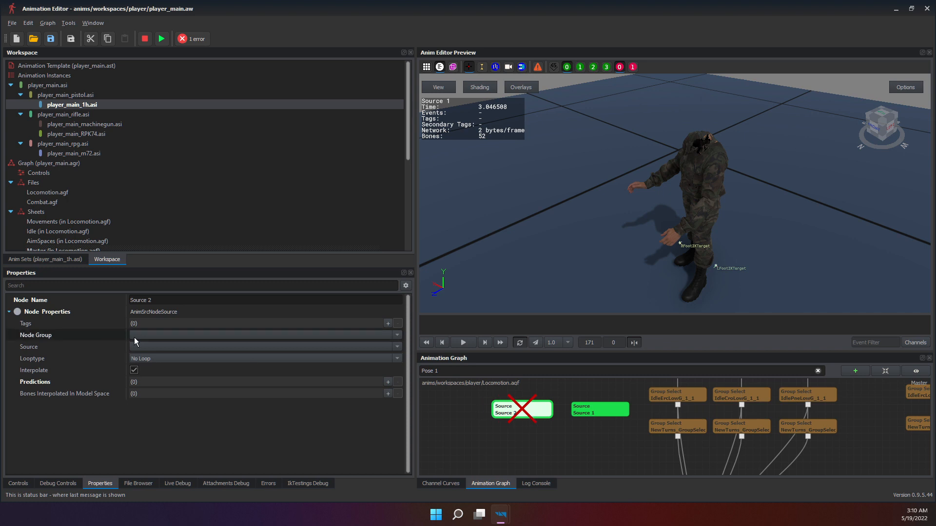
Assign Locomotion.WalkB as the source animation of the Source 2 node.
left_click(160, 347)
type("Locom")
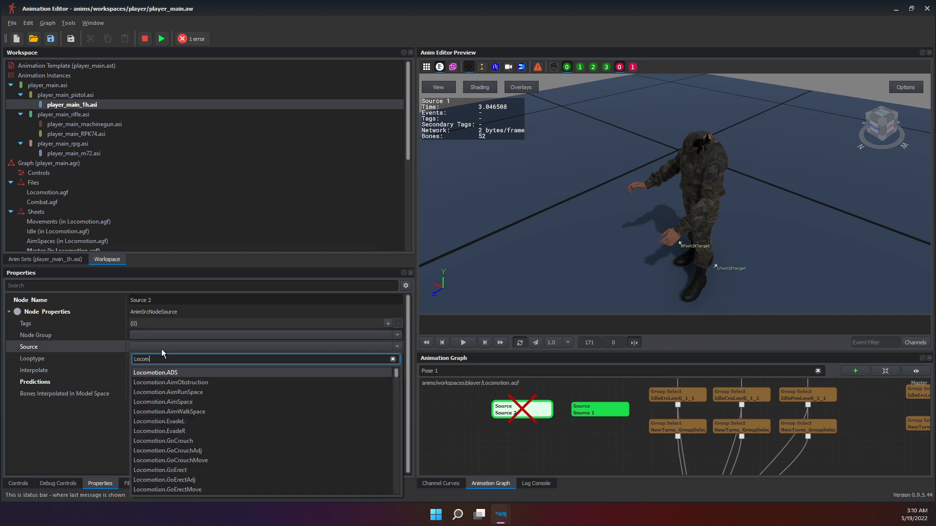
scroll(265, 425, "down", 4)
type("owa")
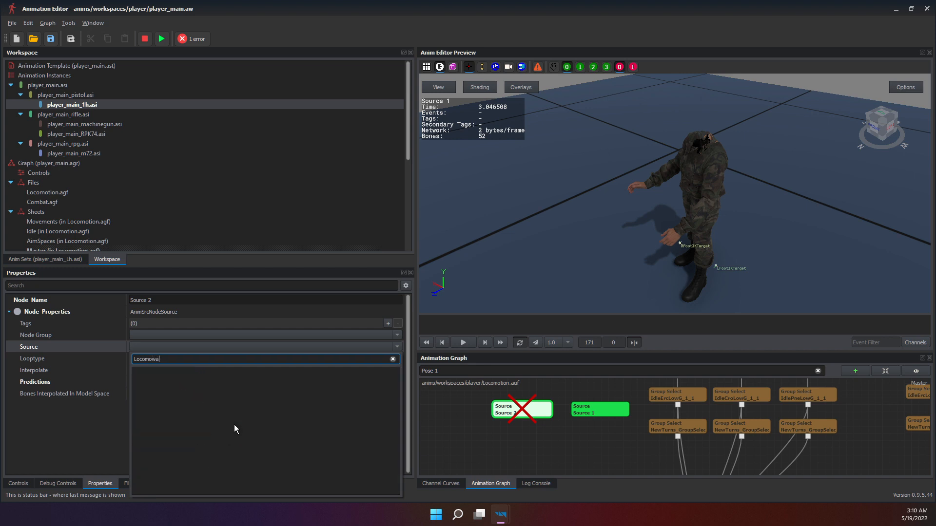
key("ctrl+a")
key("BackSpace")
type("Walk")
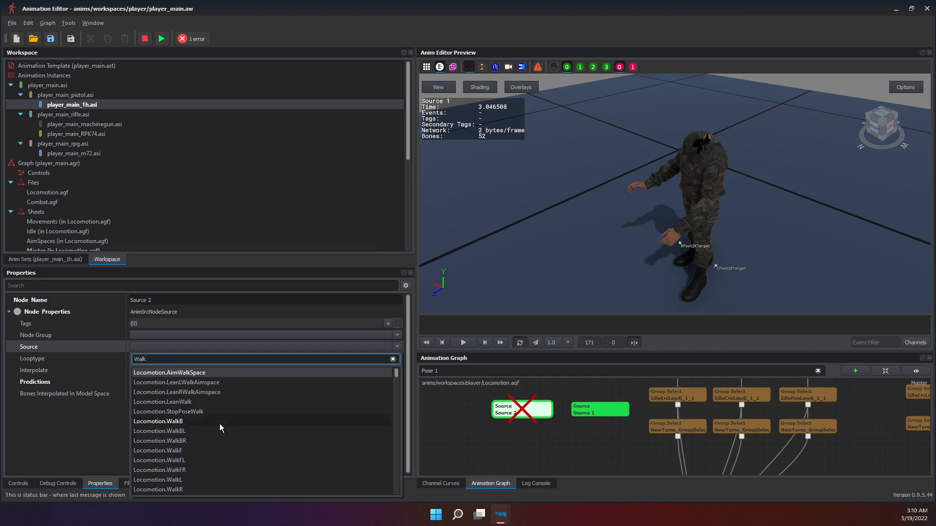
left_click(219, 422)
left_click(522, 409)
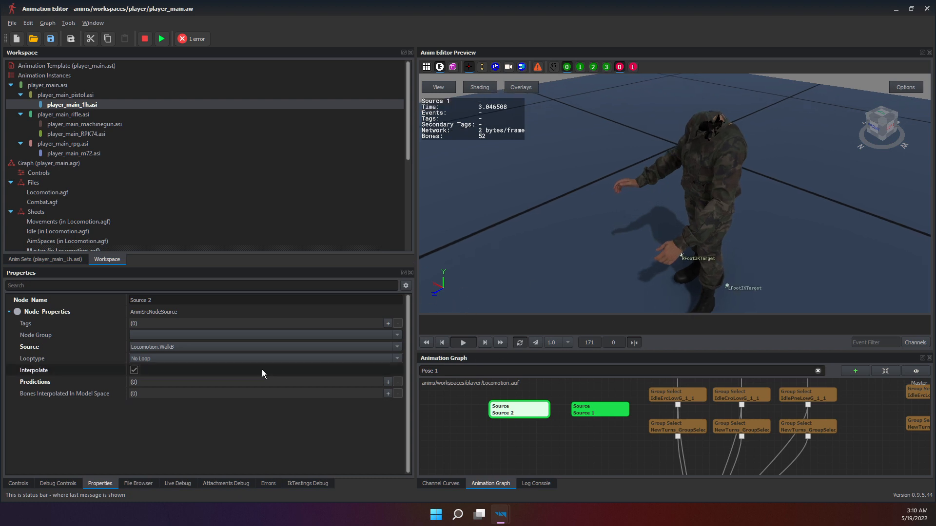
Filter the animation sets of player_main_1h.asi by "walk".
left_click(66, 259)
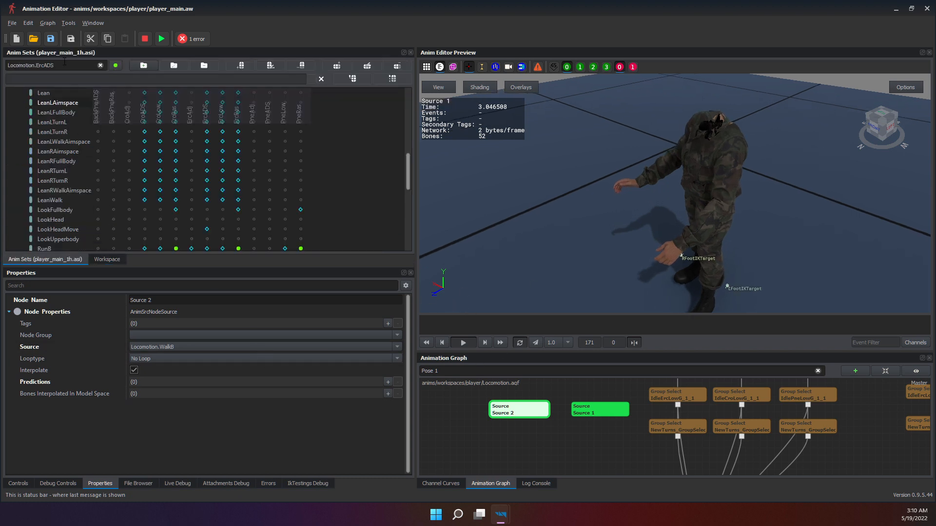
left_click(88, 67)
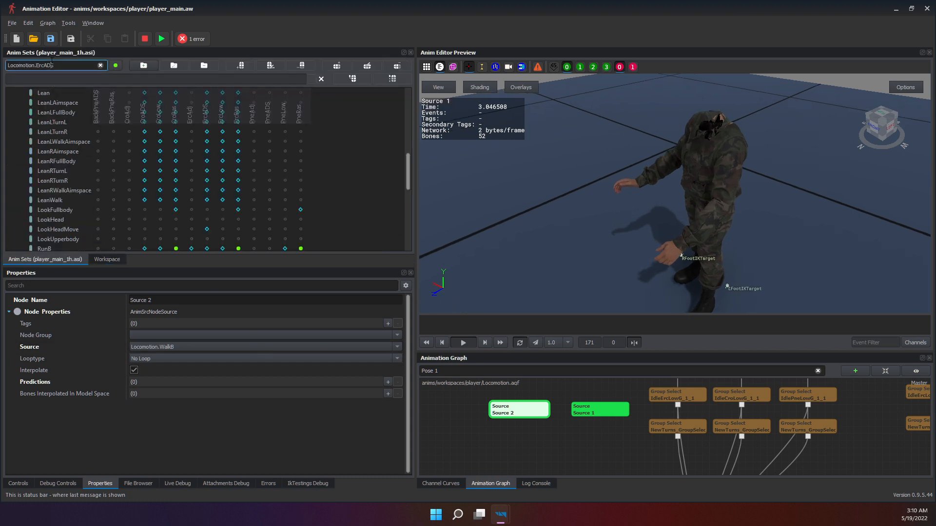
left_click(101, 66)
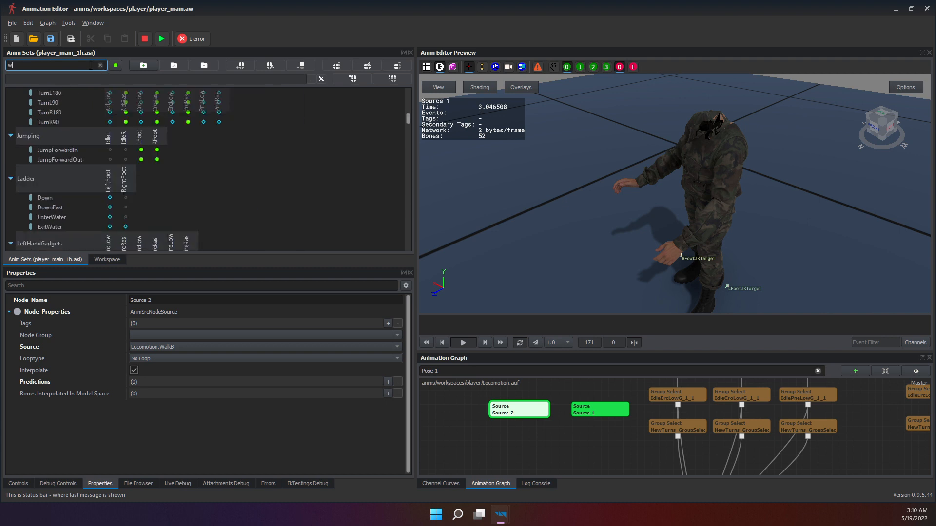
type("walk")
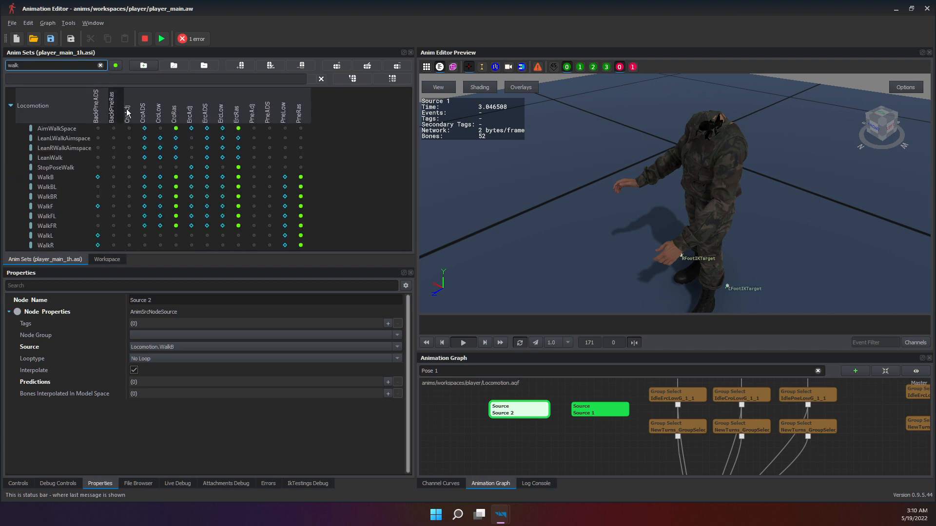
Preview the BackPneADS animations of WalkB and WalkL in the Locomotion group.
left_click(86, 179)
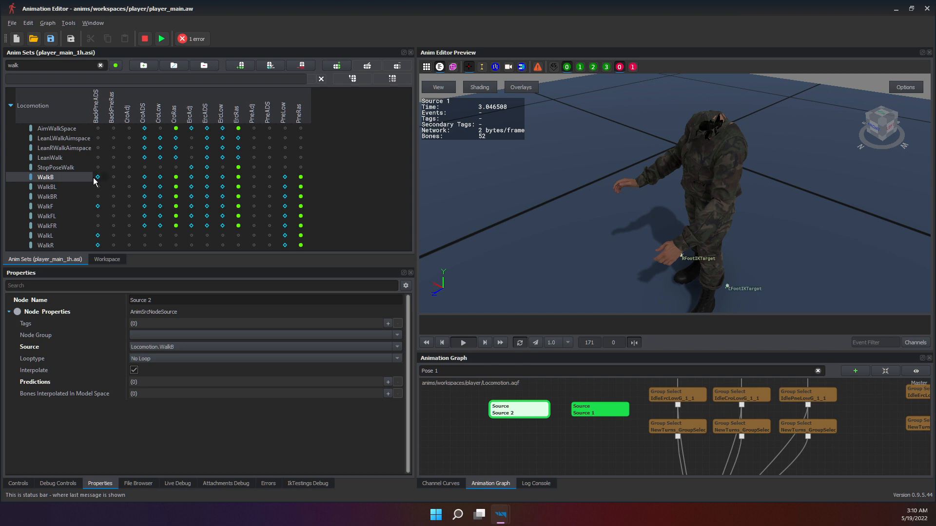
left_click(103, 179)
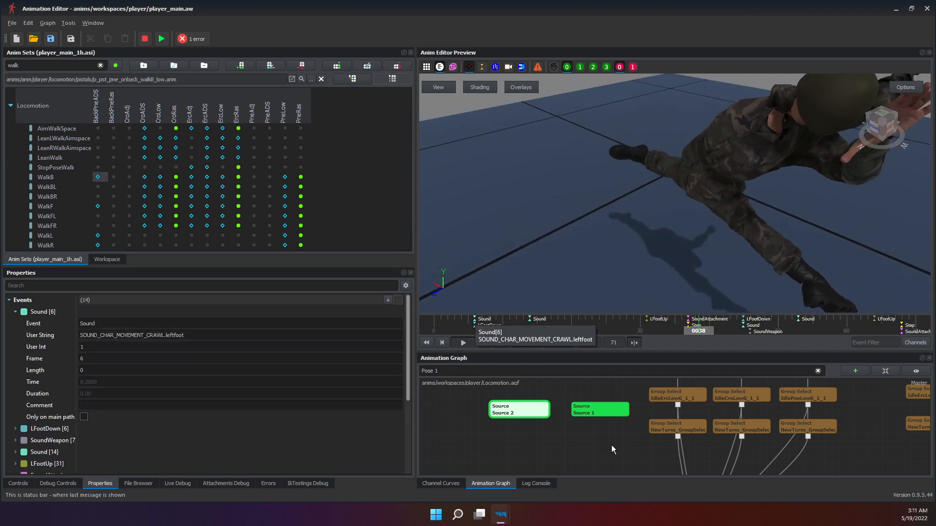
left_click(691, 398)
left_click(608, 452)
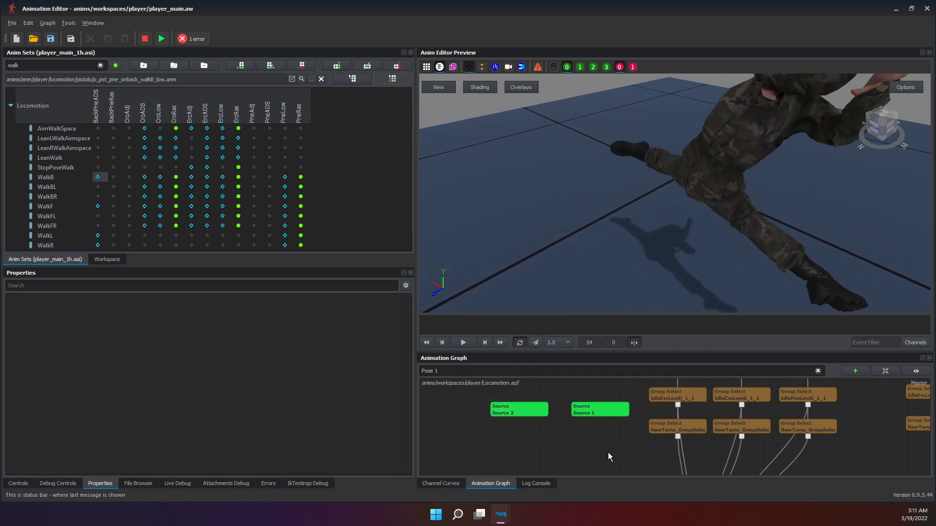
left_click(98, 236)
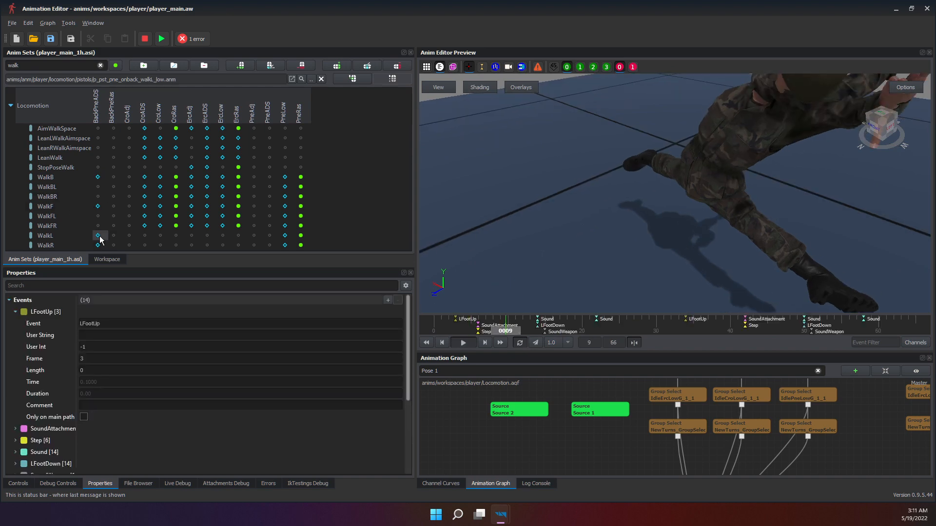
Preview the CroRas animations of WalkFR, WalkFL and AimWalkSpace, and the ErcRas animation of StopPoseWalk.
left_click(176, 225)
left_click(180, 216)
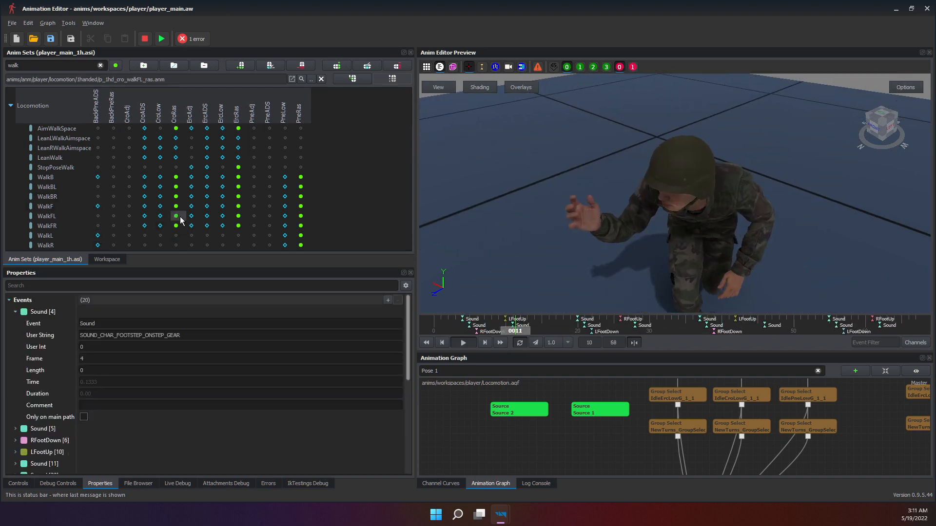
left_click(519, 423)
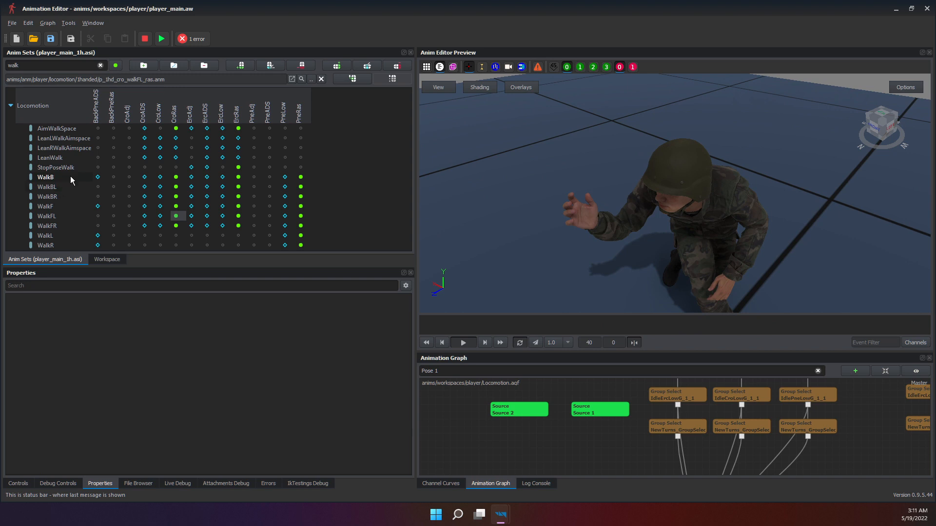
left_click(176, 129)
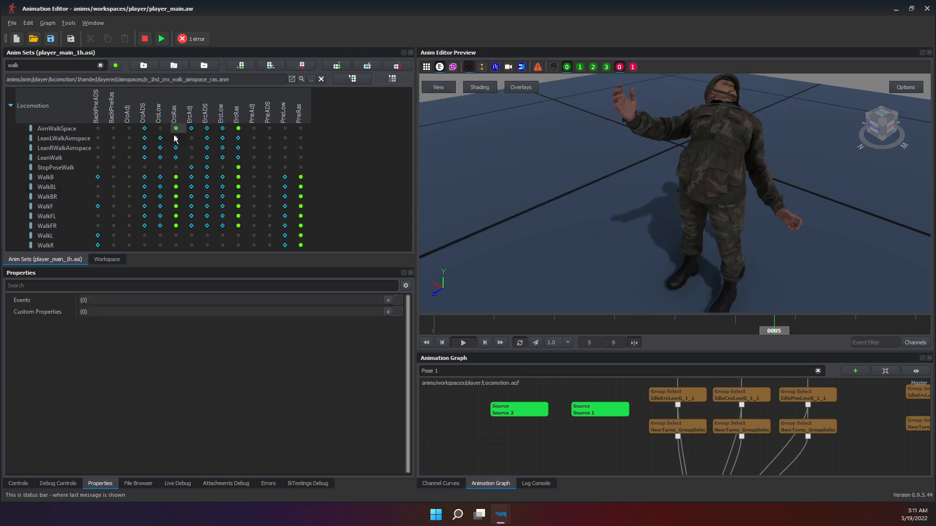
left_click(238, 168)
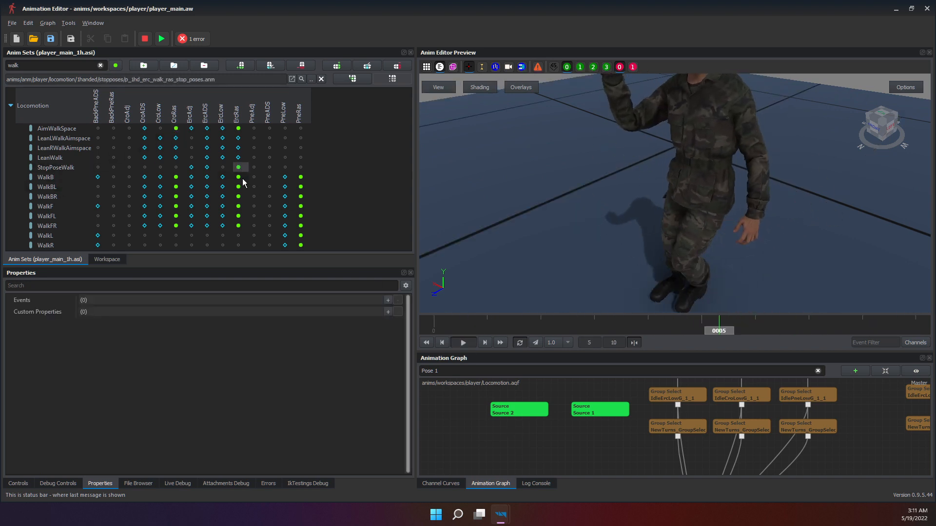
Preview the ErcRas animations of WalkBR, WalkF and WalkFL, and the PneRas and PneLow animations of WalkF.
left_click(244, 196)
left_click(244, 207)
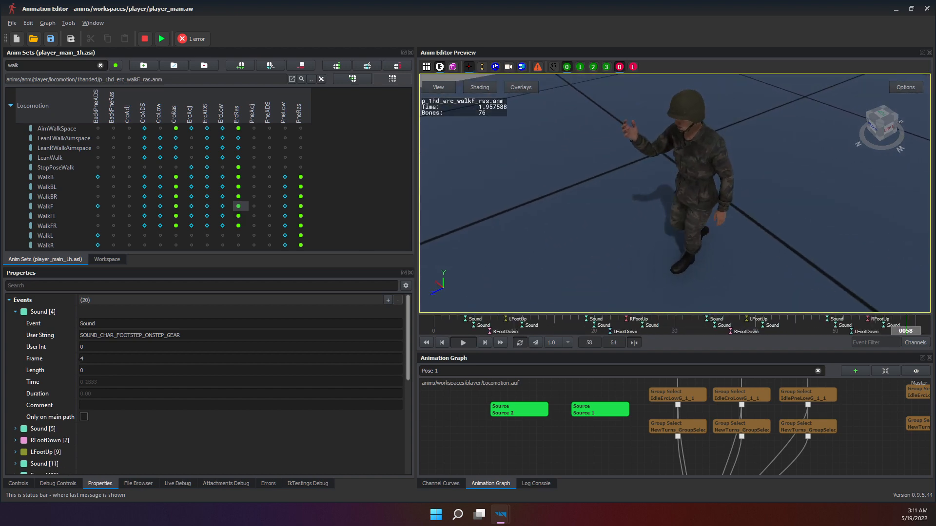
left_click(248, 216)
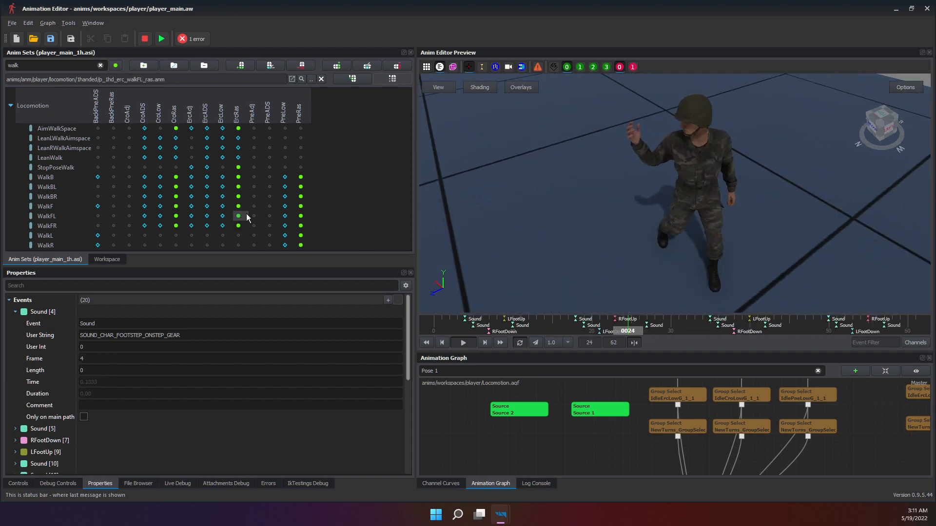
left_click(302, 206)
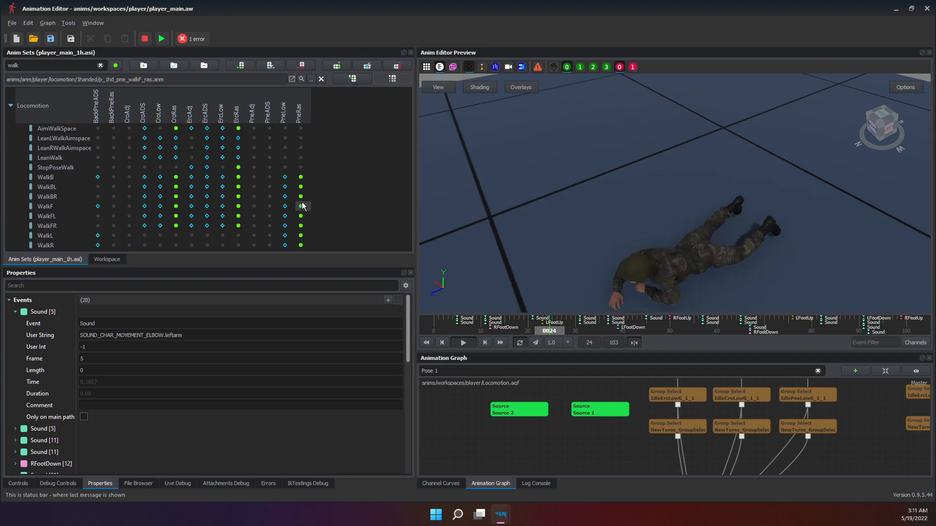
left_click(285, 206)
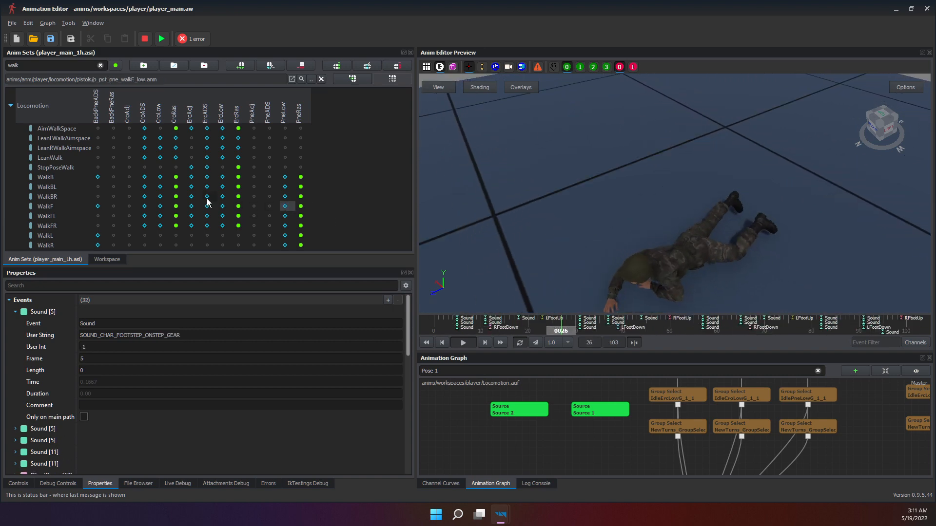
Preview WalkBR's ErcADS, CroLow and CroRas animations, WalkBL's CroRas animation and StopPoseWalk's ErcADS animation.
left_click(222, 176)
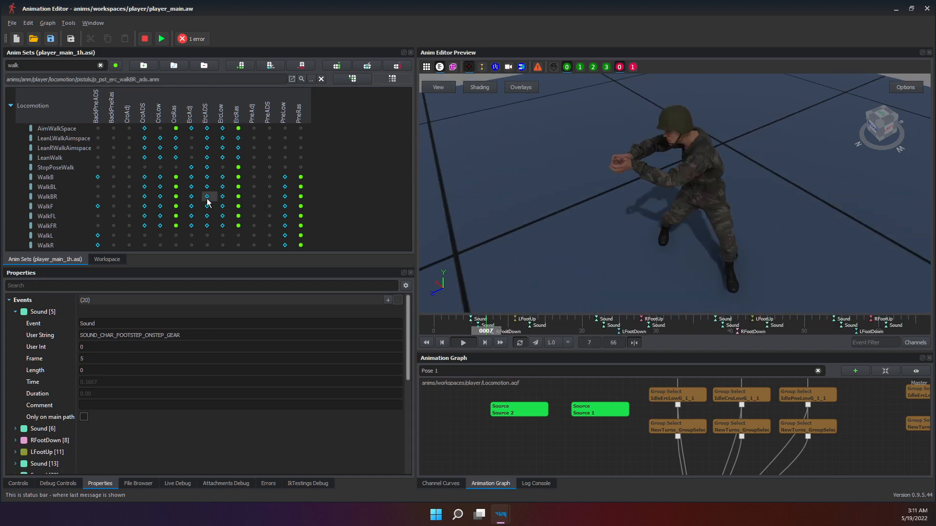
left_click(176, 188)
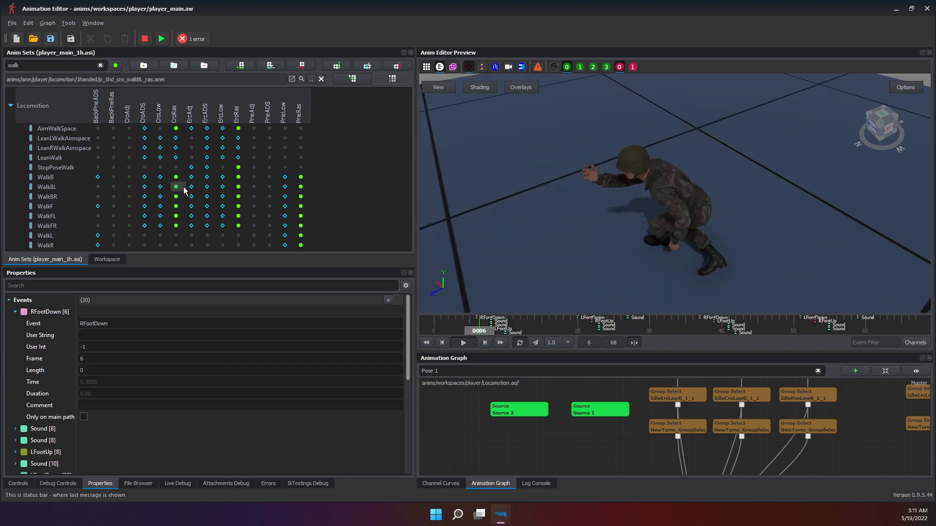
left_click(207, 167)
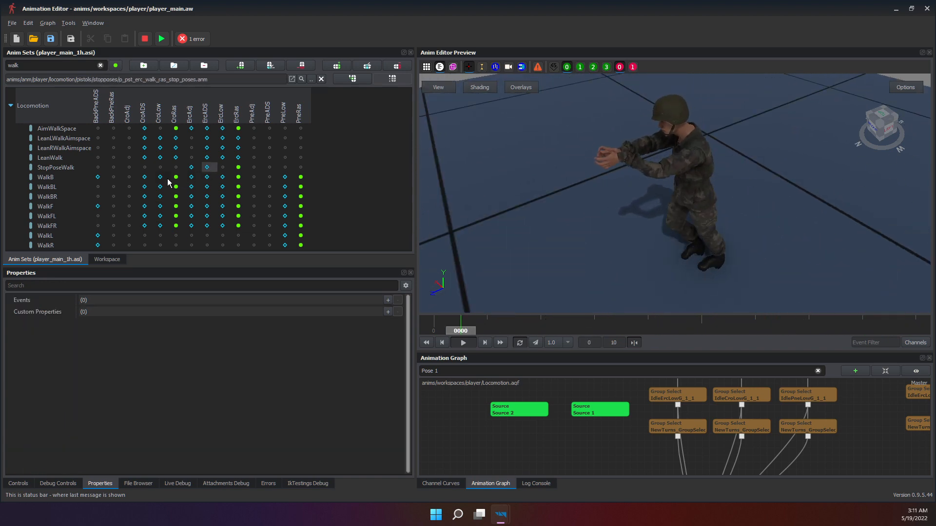
left_click(159, 197)
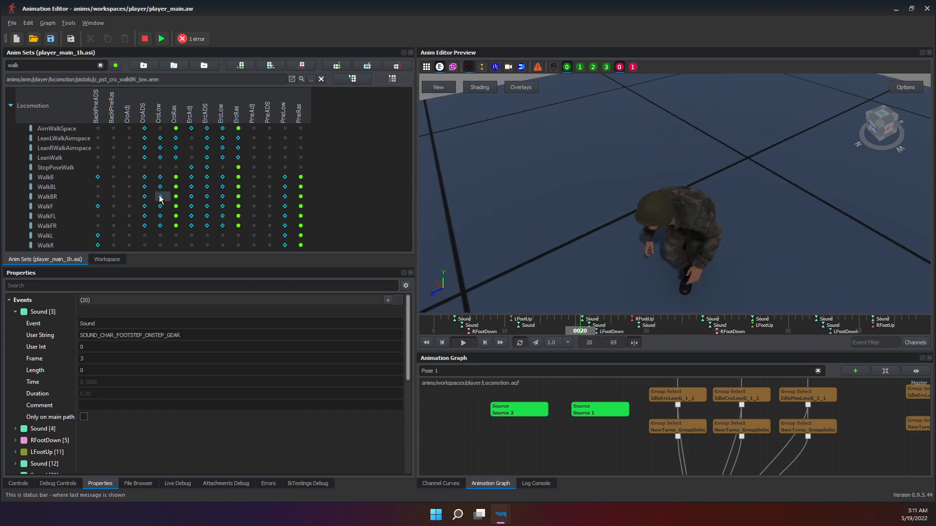
left_click(176, 196)
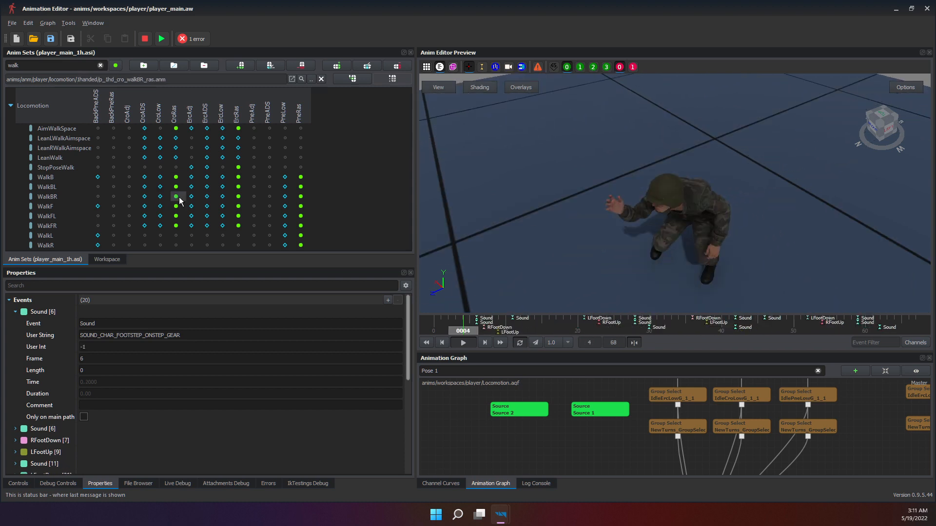
Preview the CroRas, ErcAdj, ErcRas and ErcLow animations of WalkBL in the Locomotion group.
left_click(177, 186)
left_click(196, 189)
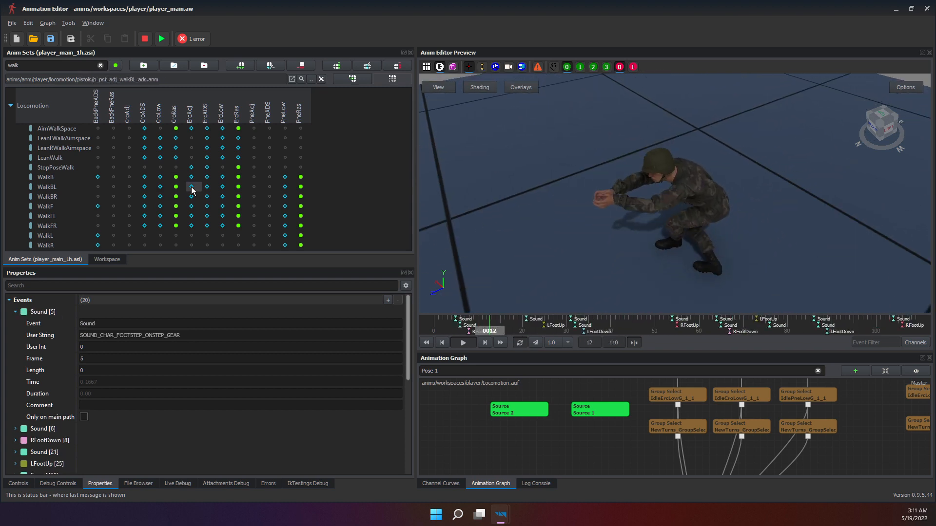
left_click(241, 186)
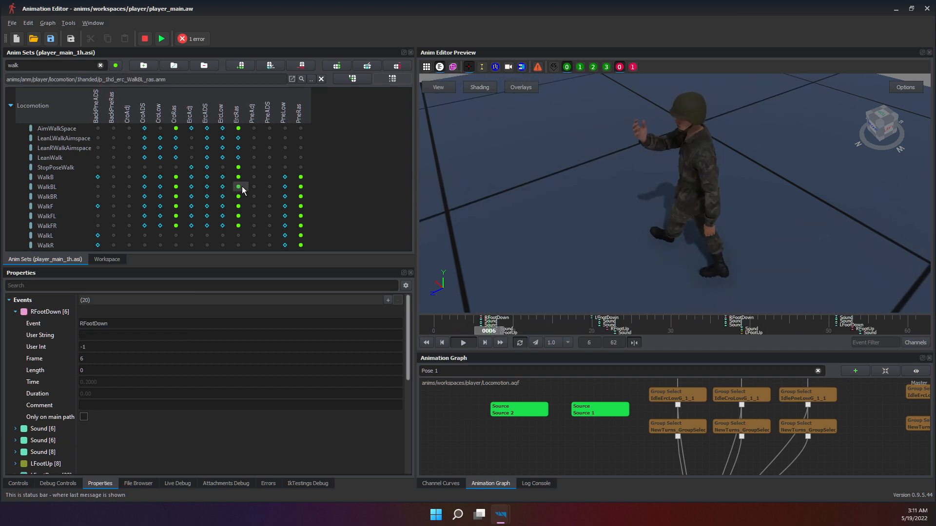
left_click(220, 186)
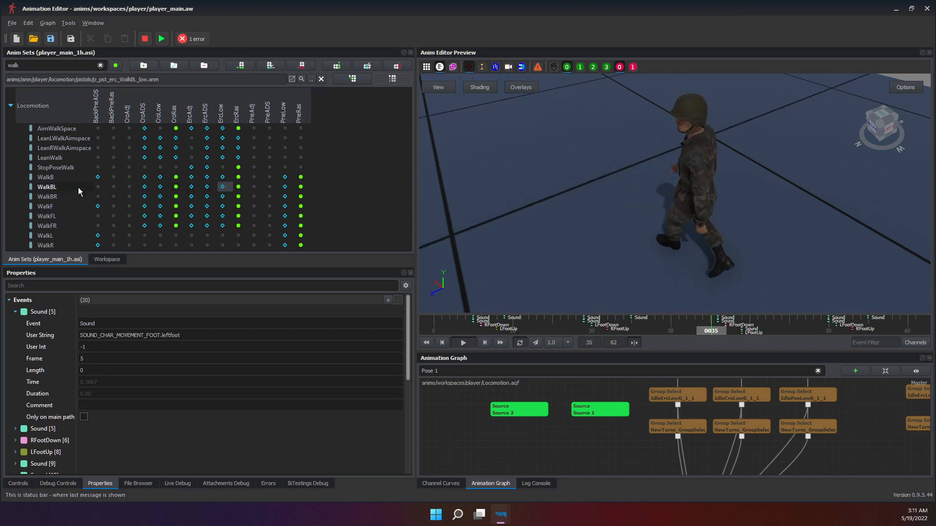
Set the source animation of the Source 2 node to Locomotion.WalkBL and try playing the node.
left_click(518, 409)
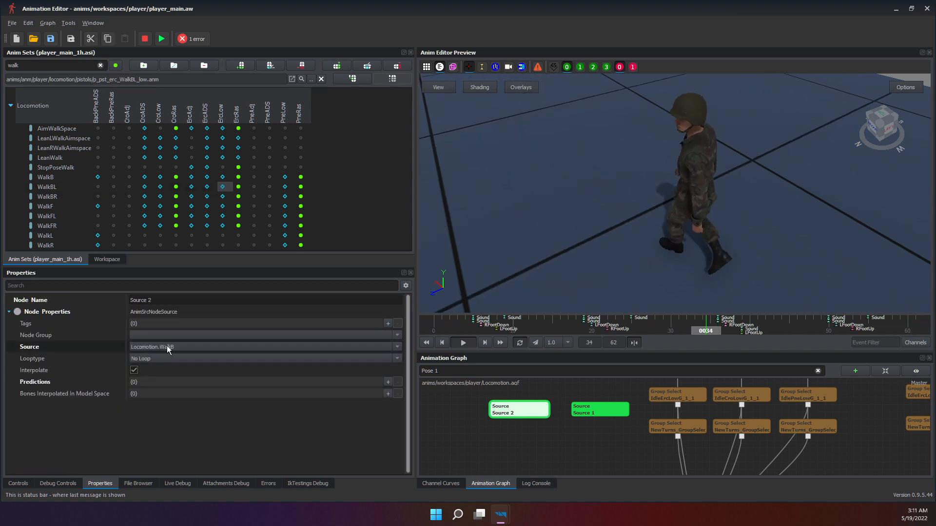
left_click(181, 348)
left_click(183, 349)
left_click(183, 350)
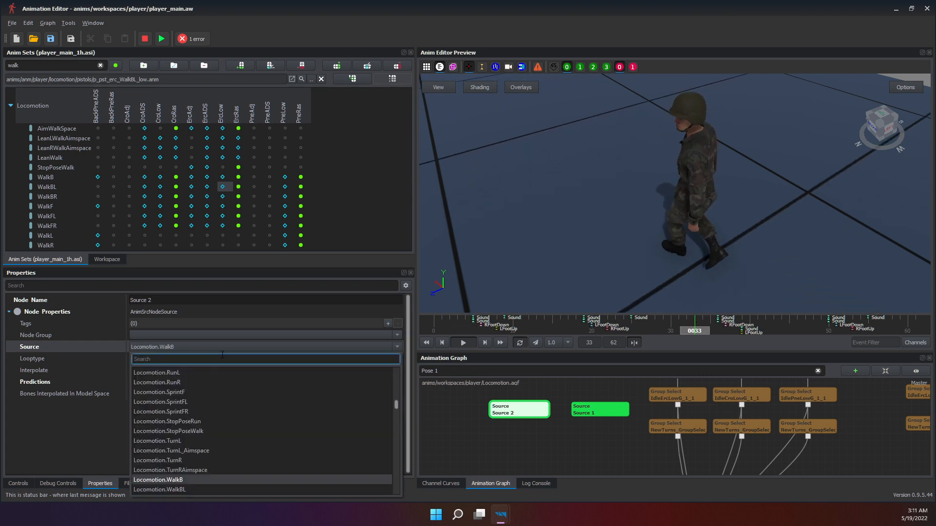
type("WalkBL")
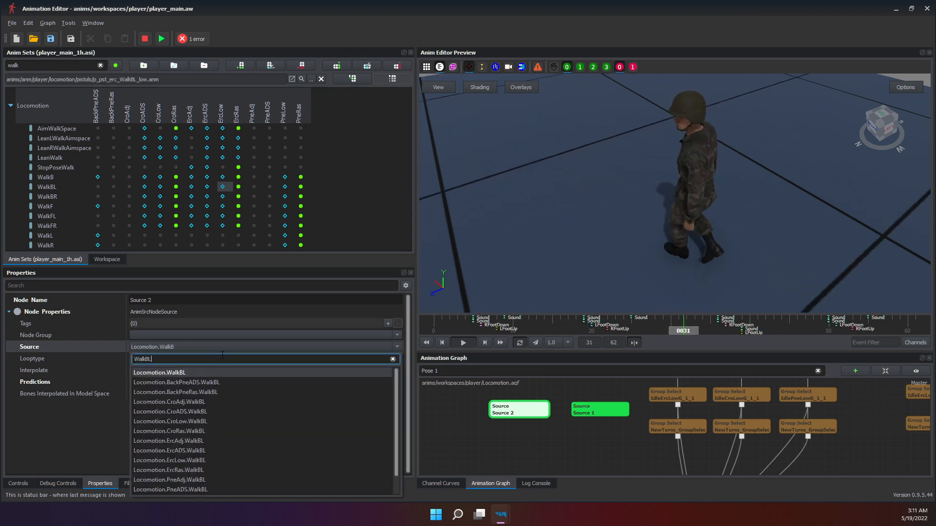
left_click(191, 375)
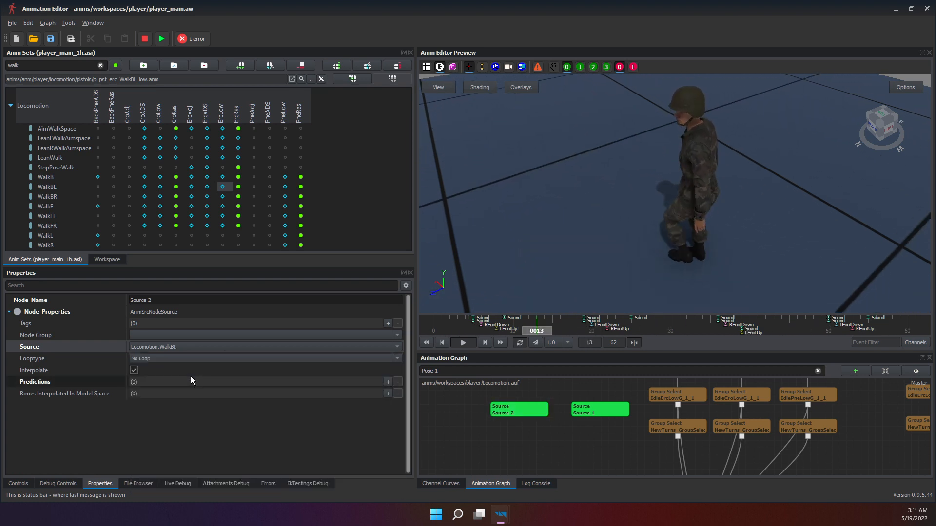
left_click(519, 411)
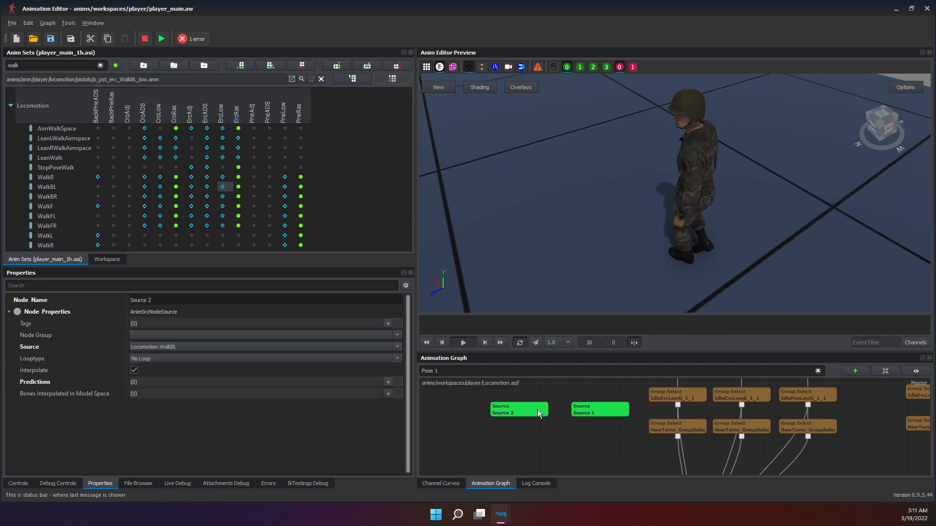
left_click(538, 413)
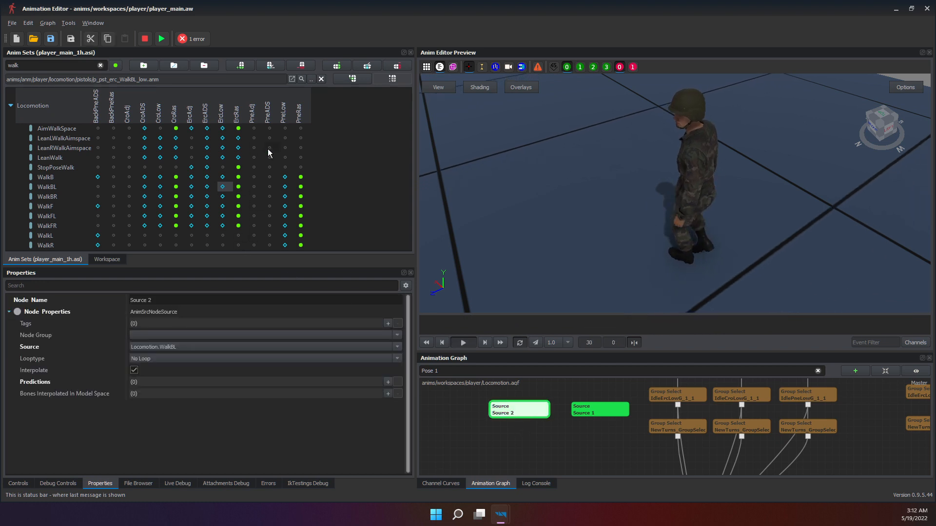
Create a Group Select node in the animation graph and place it just above the Source 2 node.
left_click(534, 443)
scroll(550, 434, "up", 2)
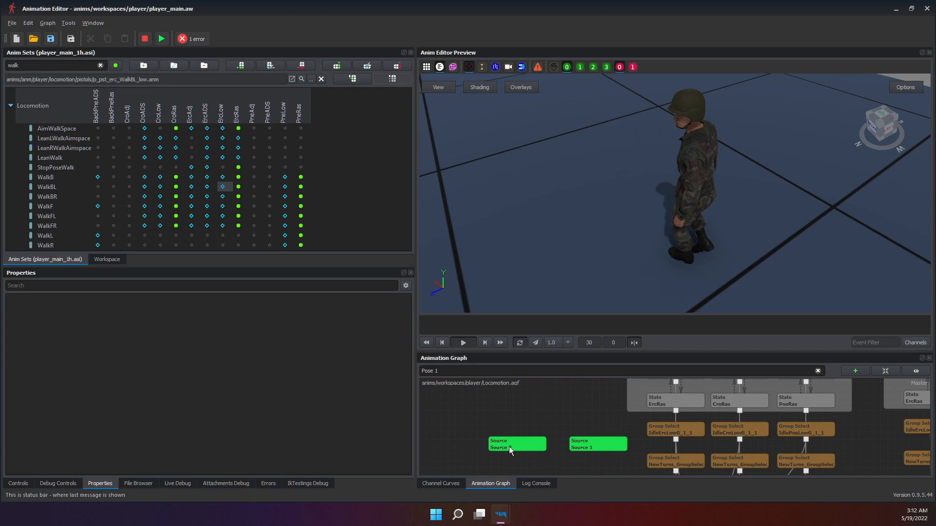
mouse_move(518, 408)
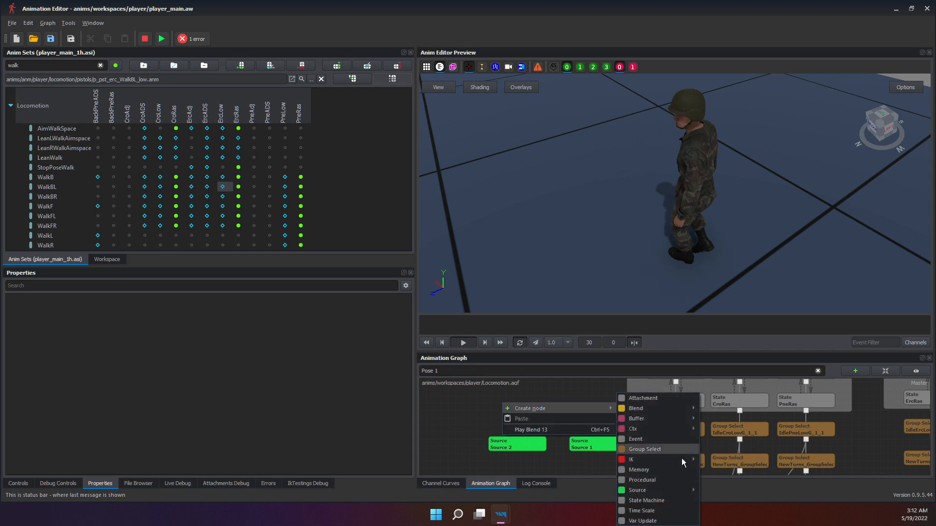
mouse_move(659, 489)
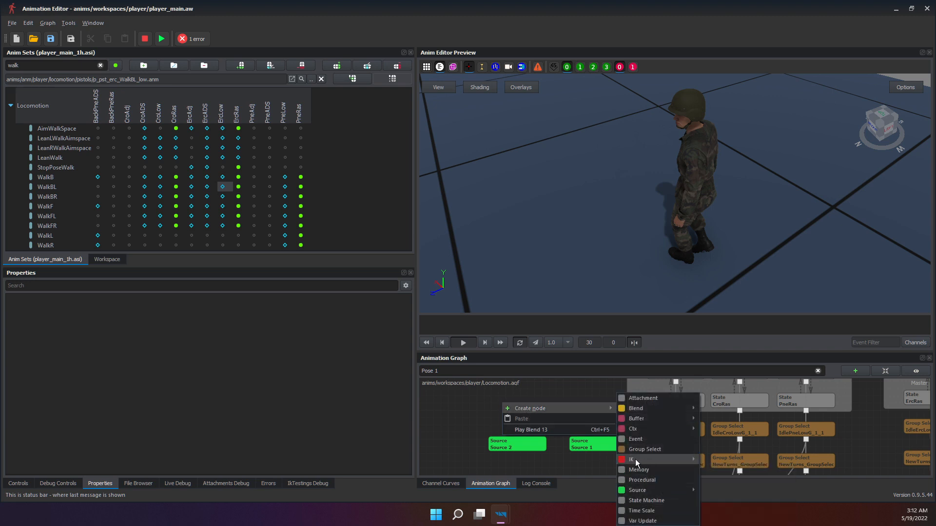
left_click(644, 449)
left_click_drag(514, 409, 503, 415)
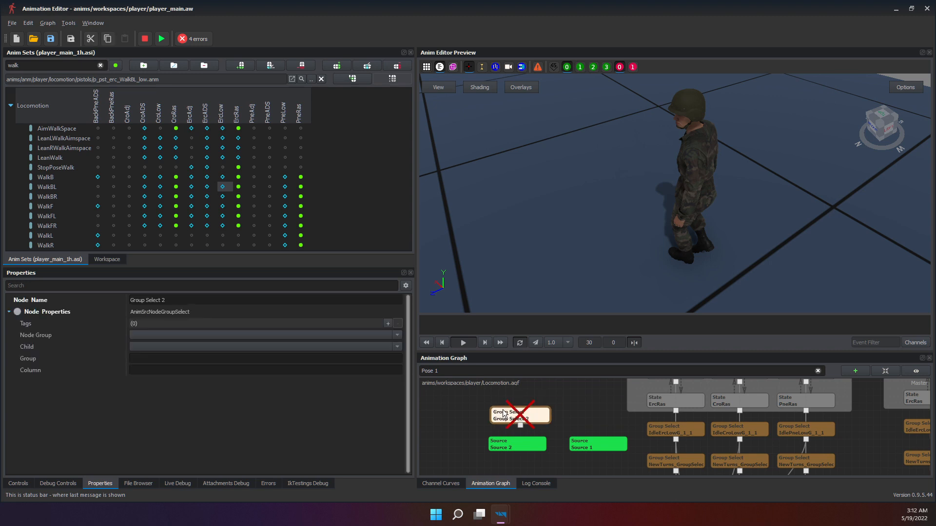
Copy the Source 2 node's name and use it to assign that node as the child of Group Select 2.
left_click(215, 335)
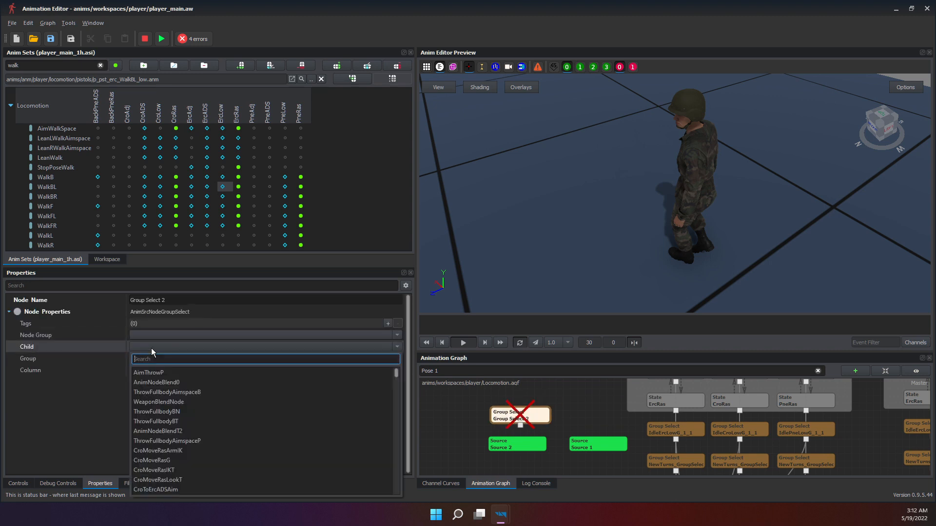
left_click(513, 445)
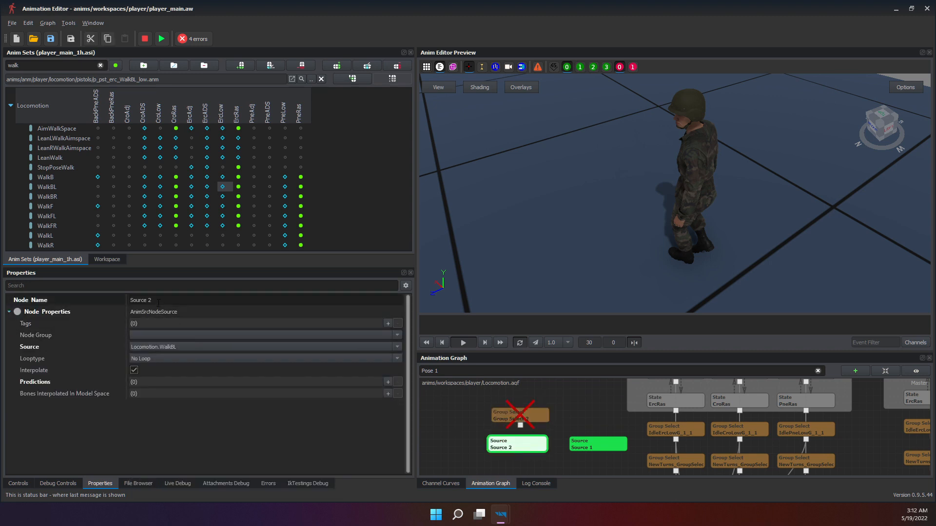
left_click(153, 301)
key("ctrl+c")
left_click(508, 414)
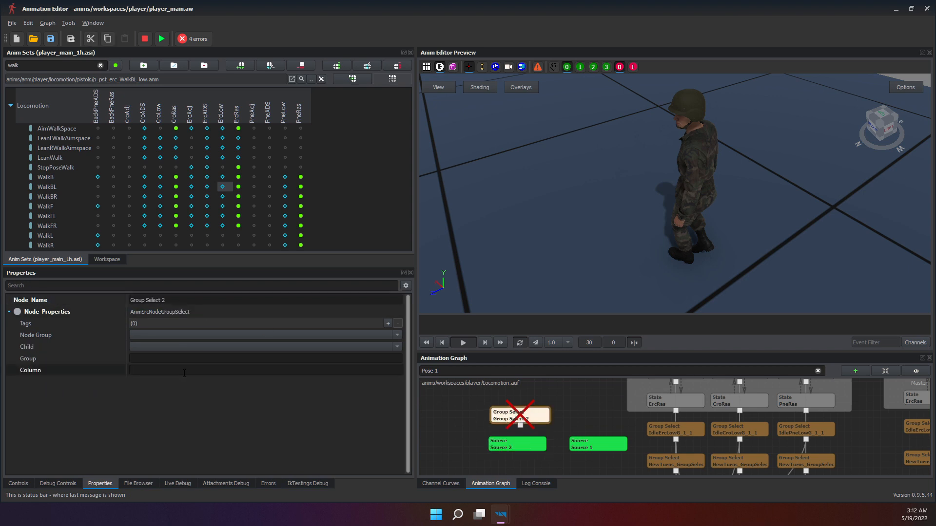
left_click(156, 347)
key("ctrl+v")
left_click(95, 358)
left_click(155, 350)
key("ctrl+v")
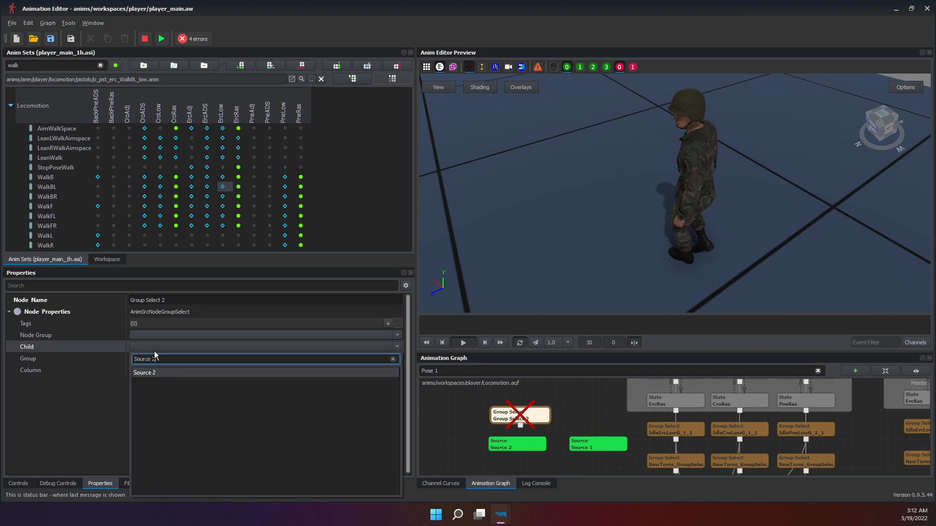
key("Return")
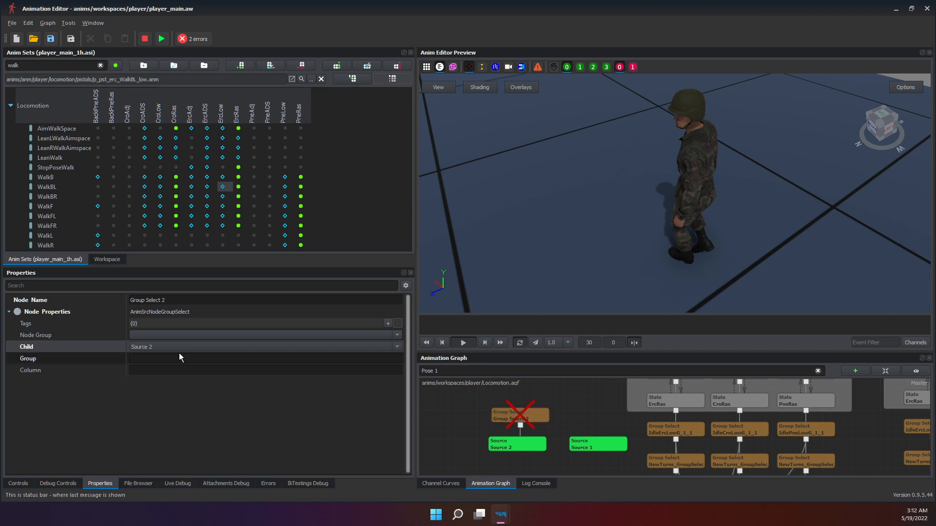
Set the Group Select 2 node's group to WalkBL and its column to ErcLow.
left_click(194, 355)
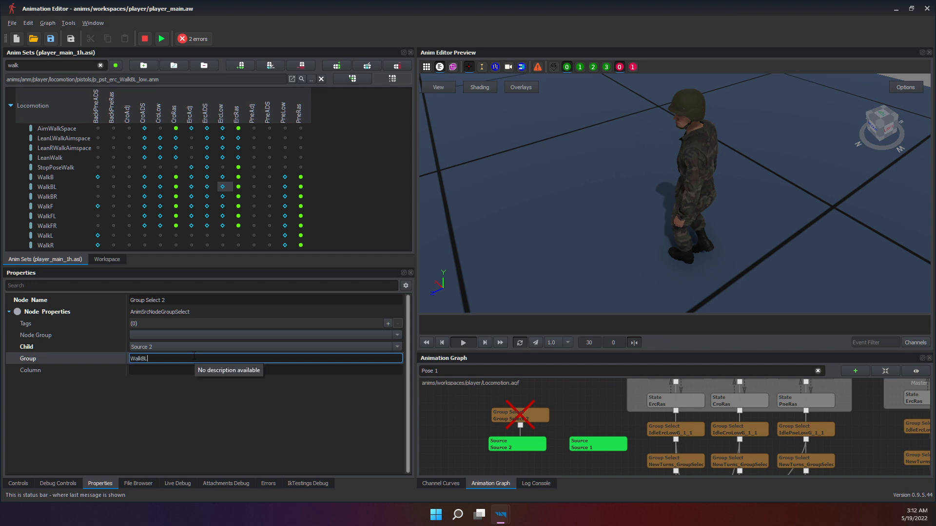
key("Return")
left_click(192, 369)
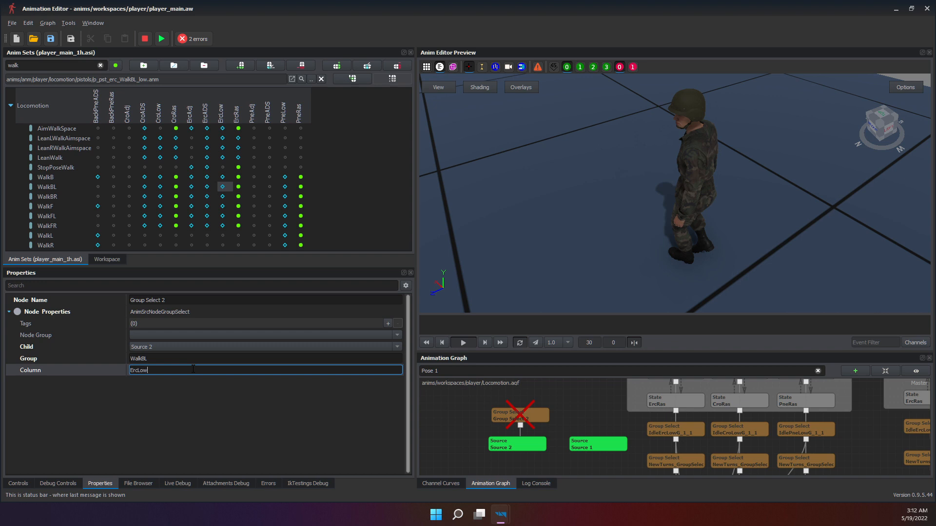
key("Return")
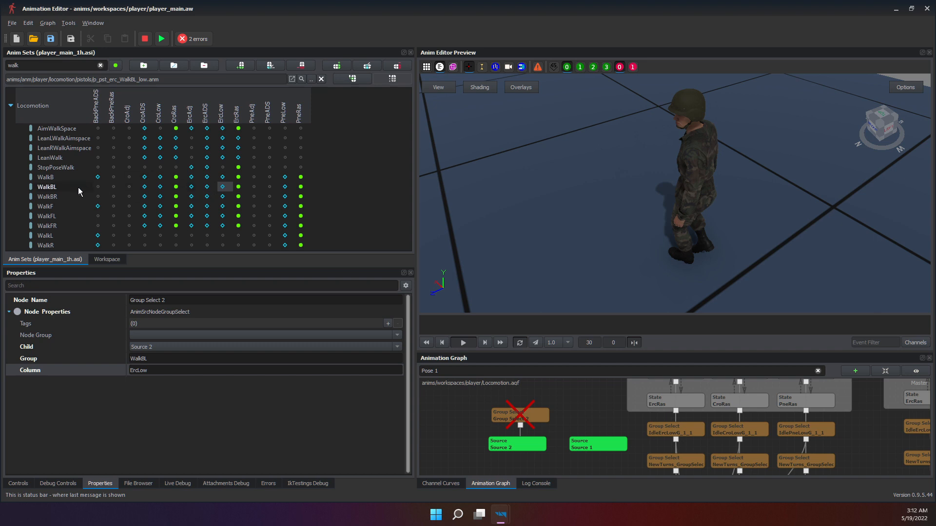
Change the Group Select 2 node's group to Locomotion with column ErcLow, and play the node in the preview.
left_click(160, 359)
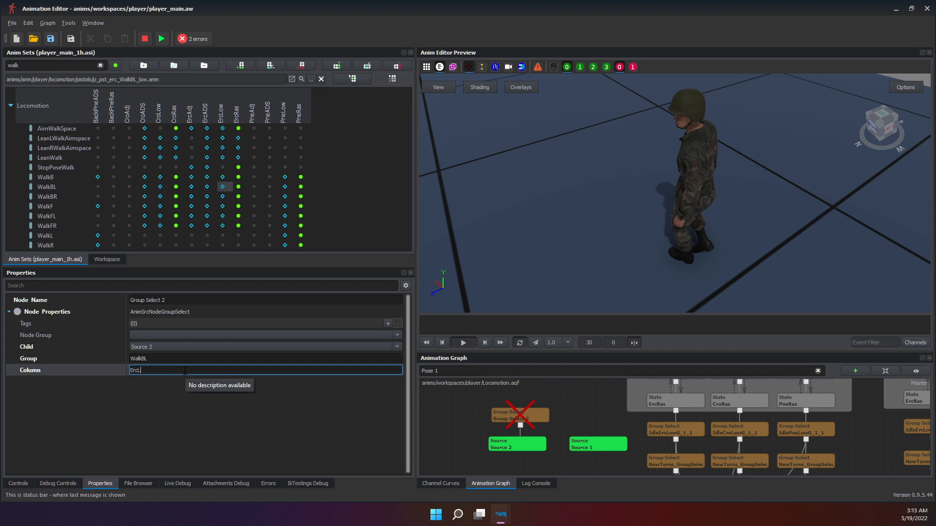
left_click(157, 359)
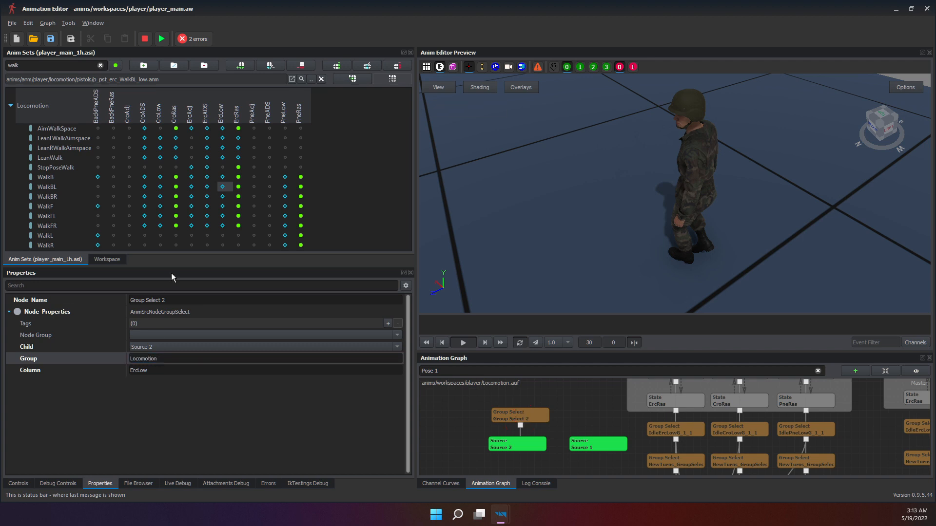
left_click_drag(516, 418, 506, 414)
double_click(518, 413)
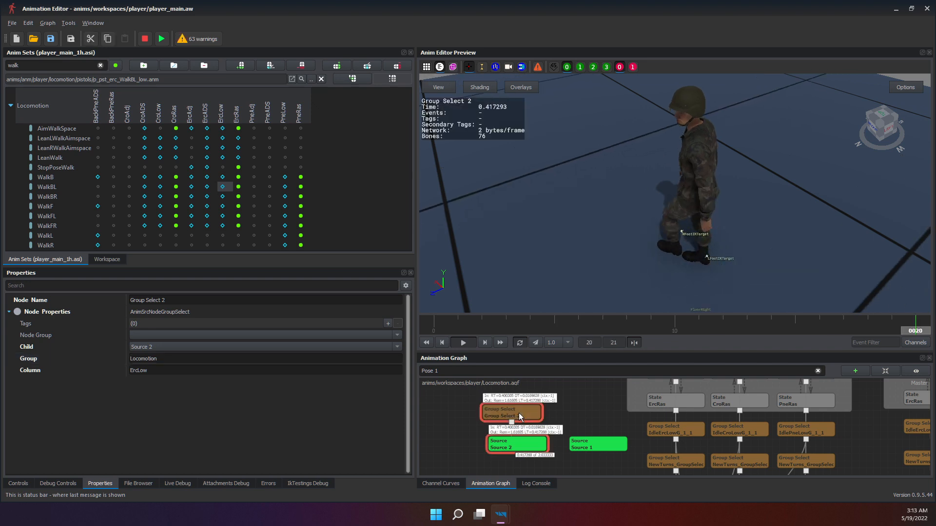
left_click(573, 414)
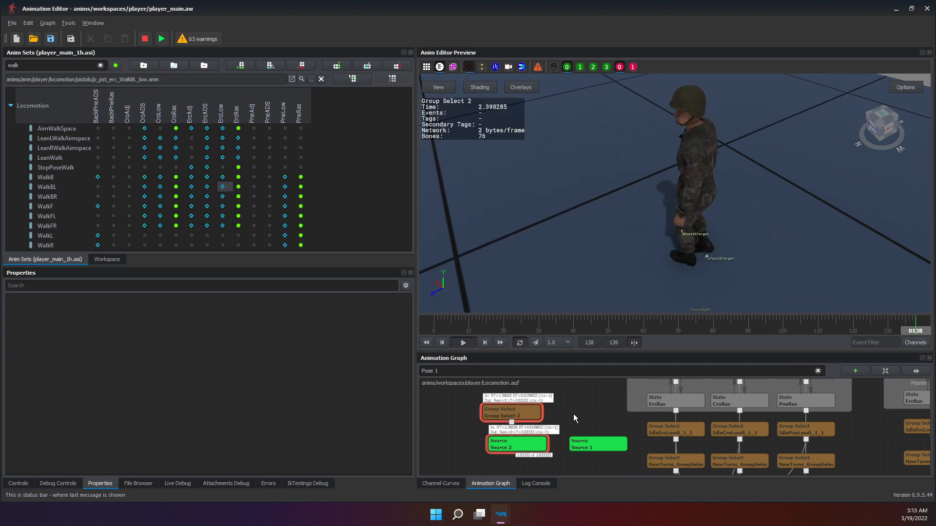
middle_click_drag(557, 391, 565, 407)
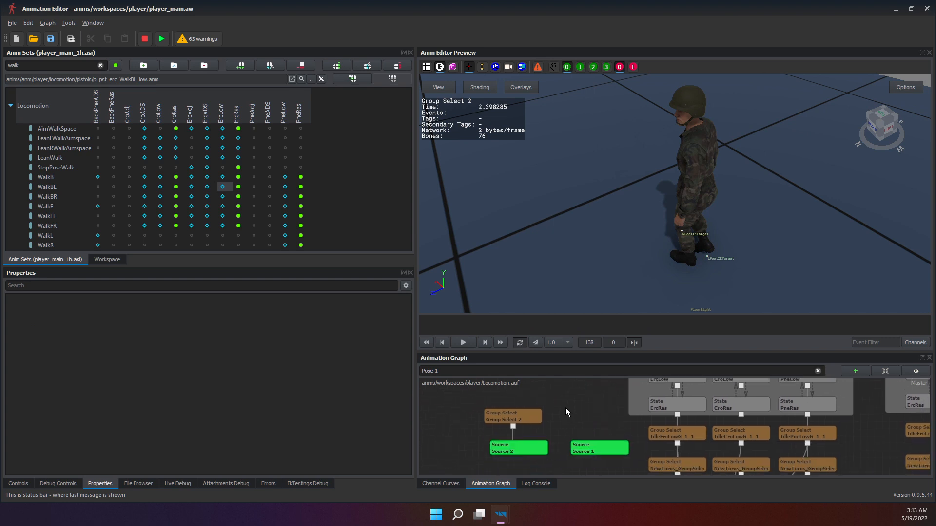
Enlarge the animation graph area and create a Blend node above the Group Select 2 node.
left_click_drag(561, 352, 561, 267)
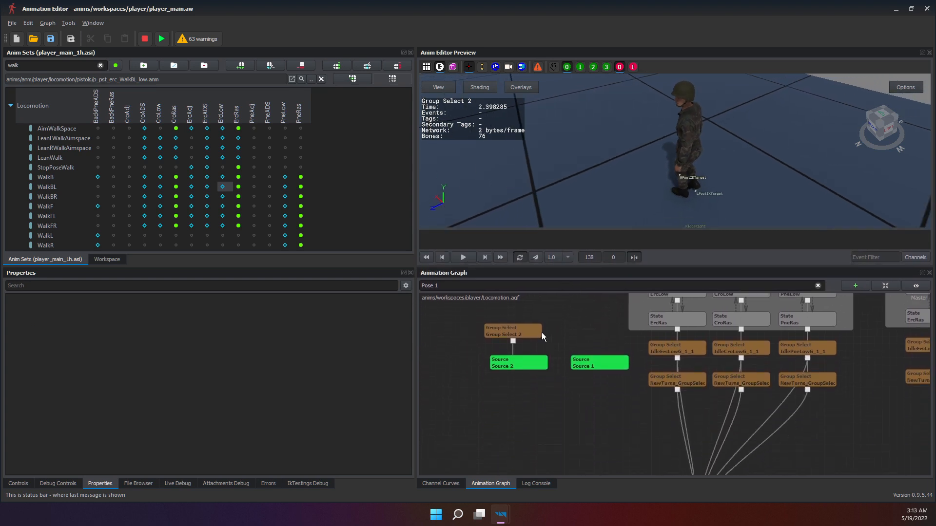
middle_click_drag(542, 332, 548, 402)
right_click(545, 357)
mouse_move(563, 365)
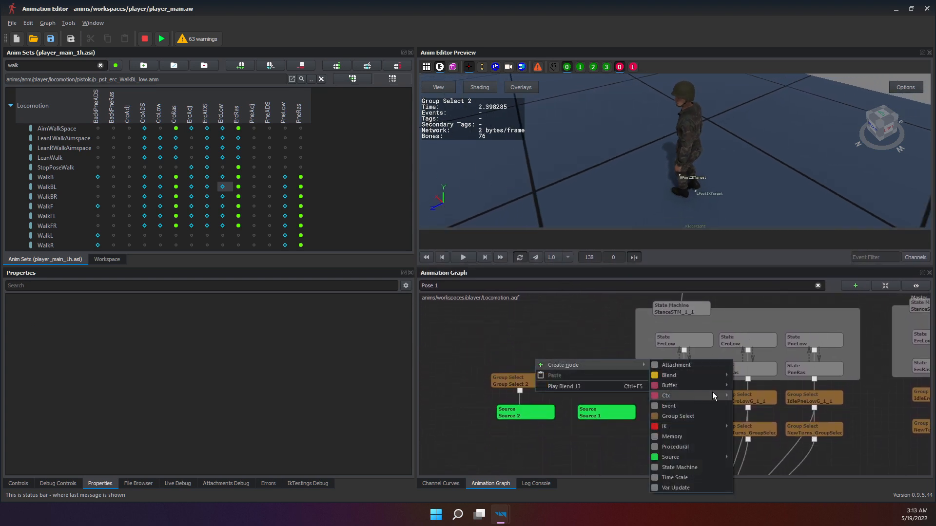
left_click(701, 375)
left_click_drag(541, 368, 541, 351)
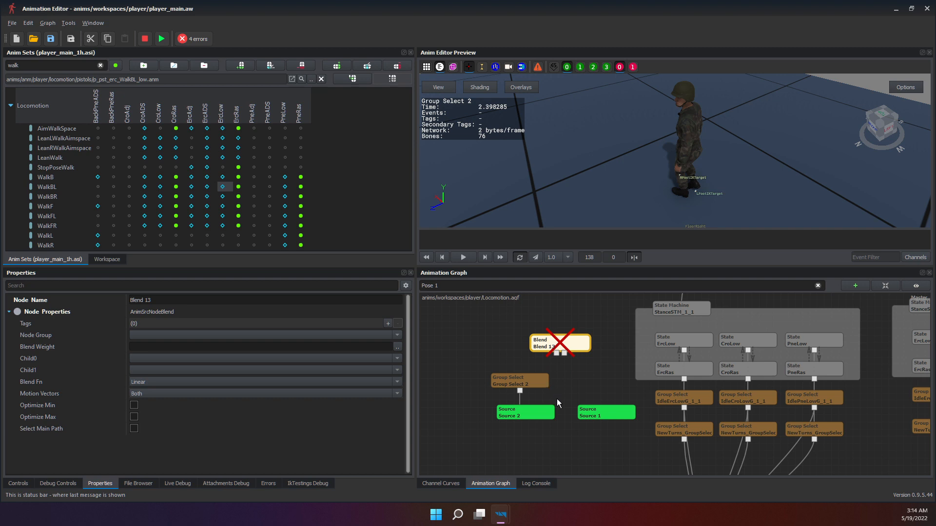
Shift the Group Select 2 node slightly, copy its name and assign it as Child0 of the Blend 13 node.
left_click_drag(511, 378, 524, 382)
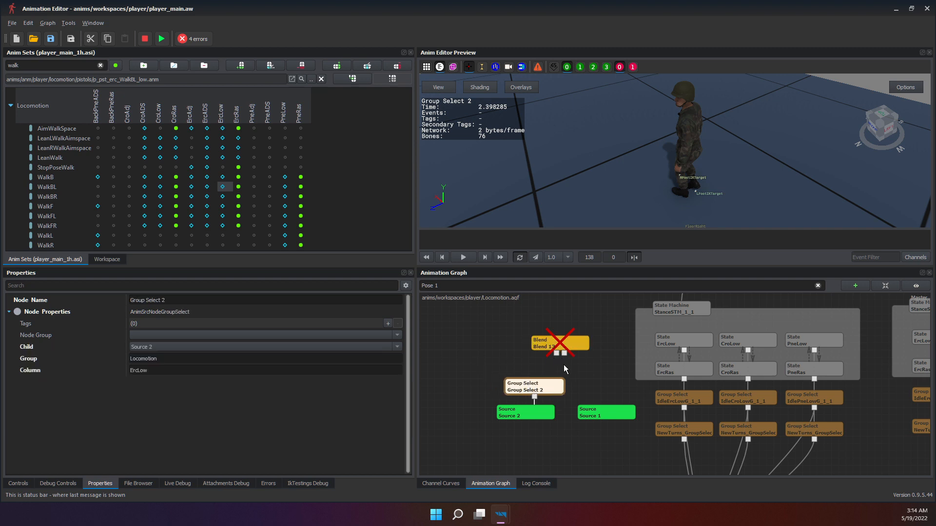
left_click(207, 301)
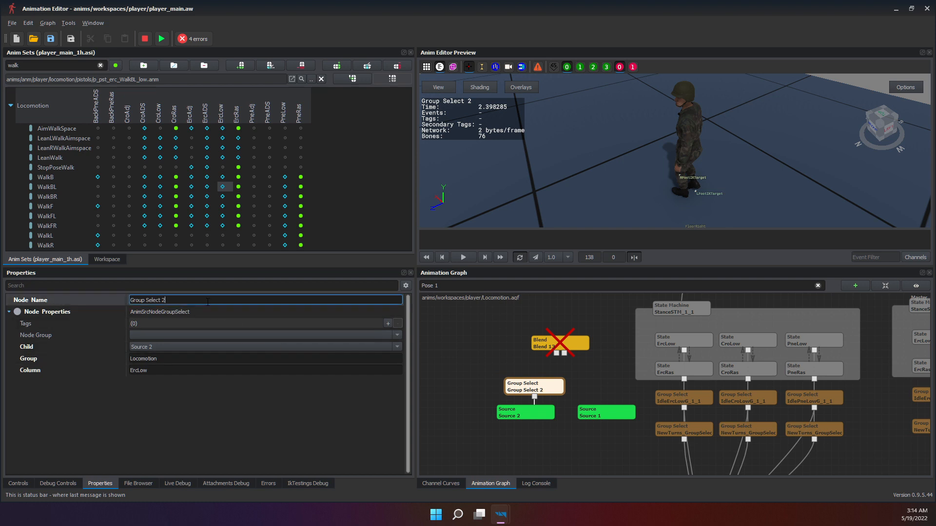
left_click(551, 340)
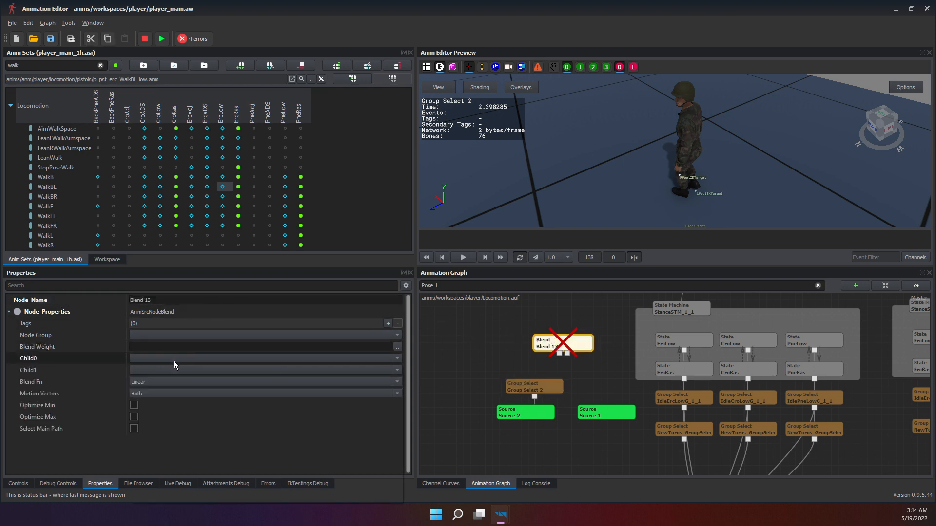
left_click(175, 362)
type("Group Select 2")
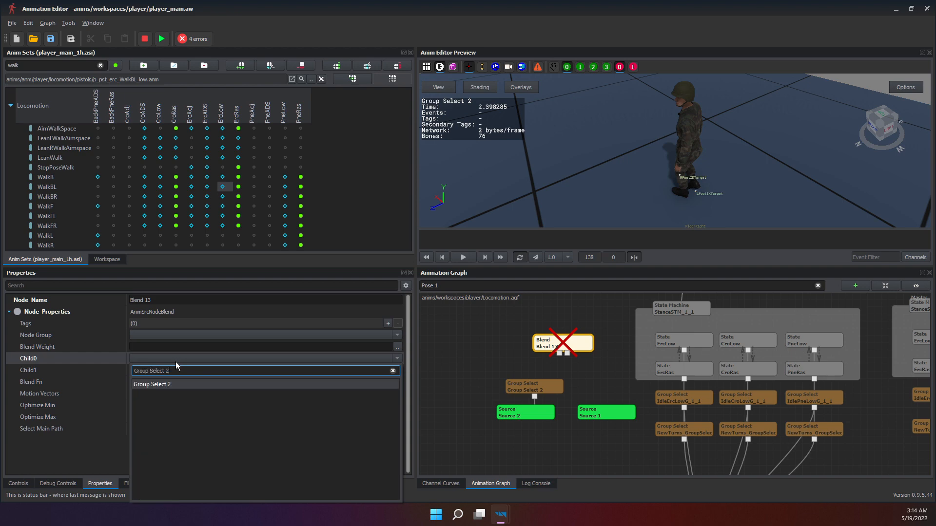
key("Return")
Copy the Source 1 node's name and use it to assign that node as Child1 of Blend 13.
left_click(588, 415)
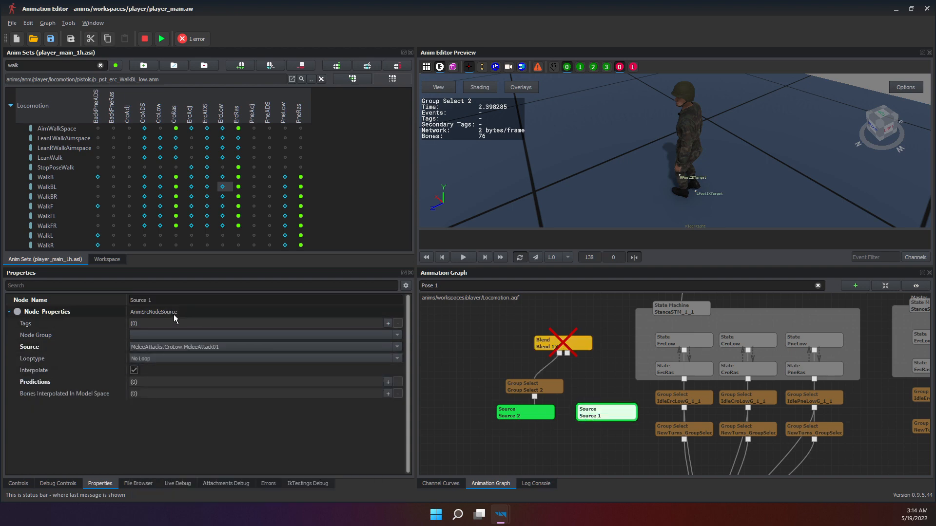
left_click(168, 304)
key("ctrl+c")
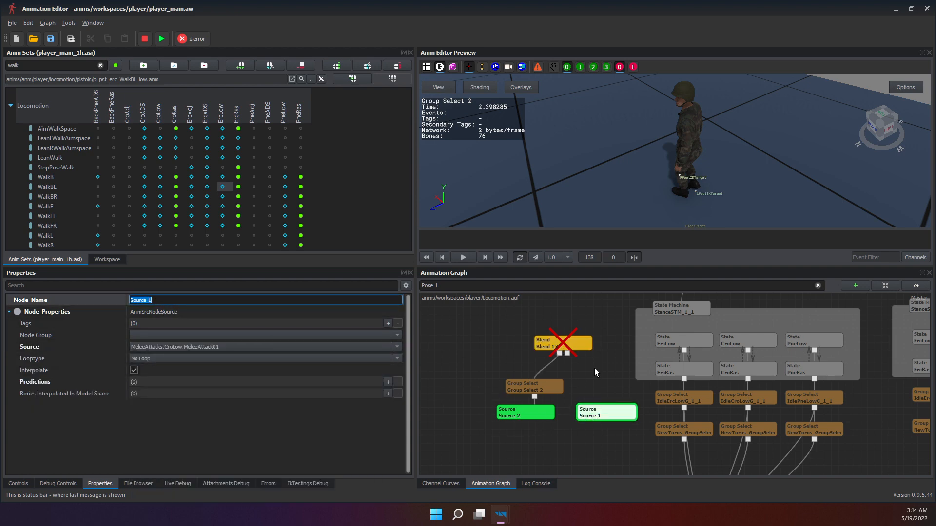
left_click(569, 346)
left_click(148, 369)
key("ctrl+v")
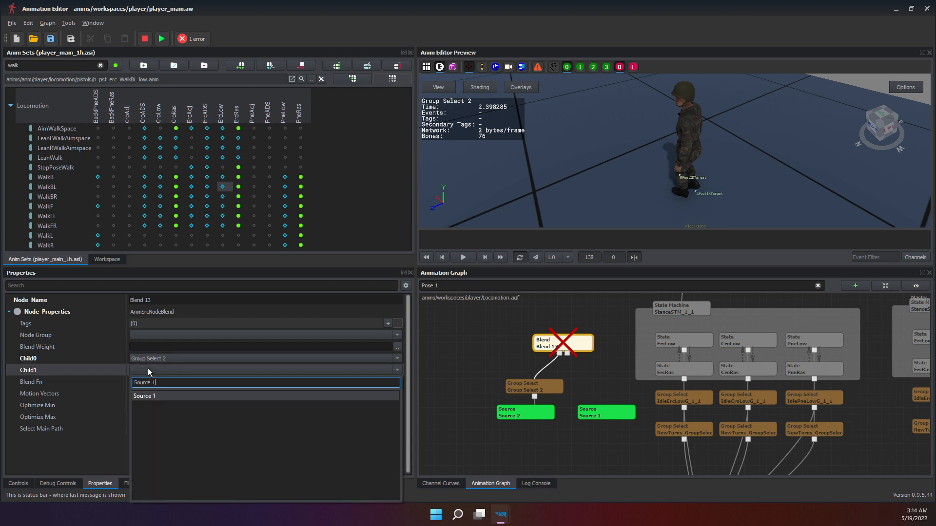
key("Return")
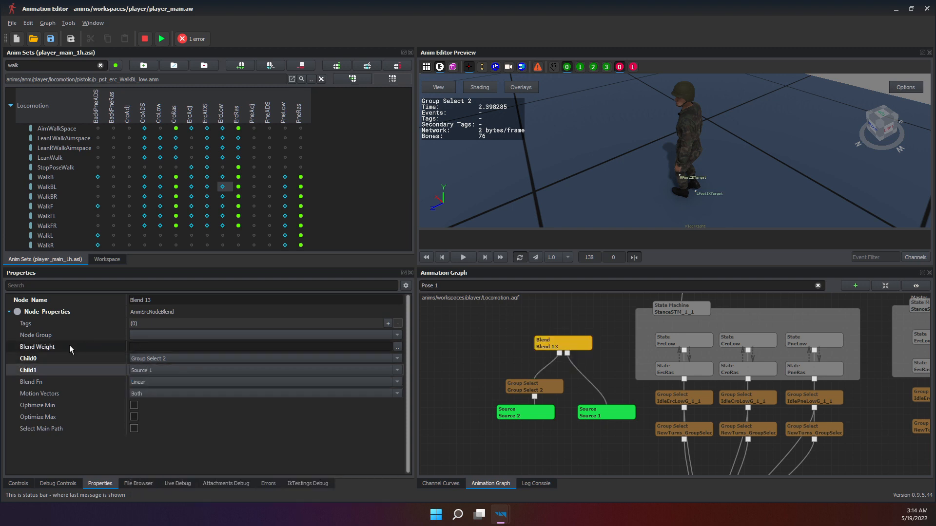
Set the Blend 13 node's blend weight to MovementSpeed and play the node in the preview.
left_click(71, 347)
left_click(151, 347)
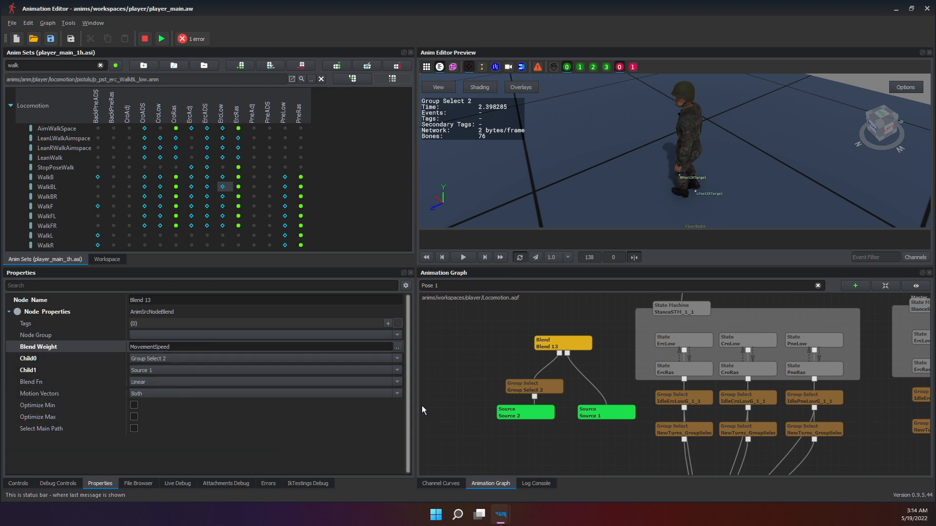
left_click(543, 325)
left_click(555, 340)
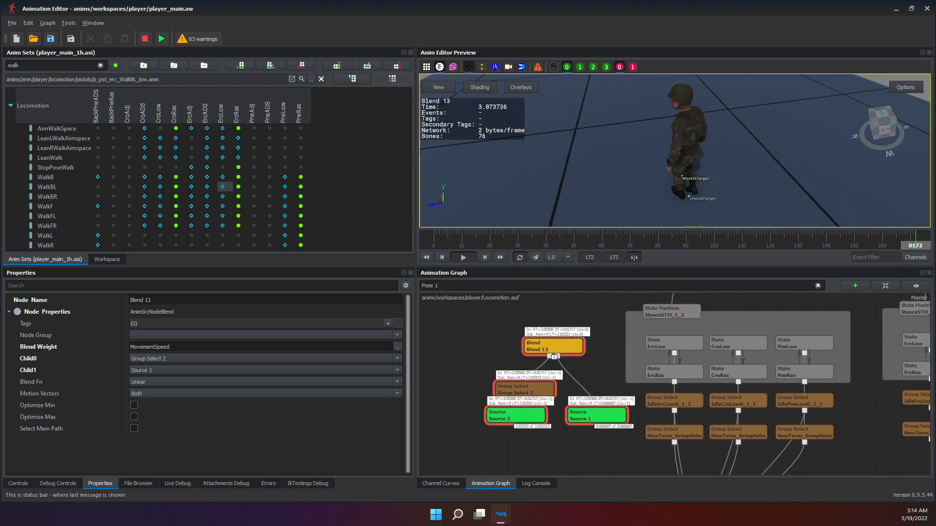
Set the looptype of both the Source 2 and Source 1 nodes to Loop.
left_click(598, 335)
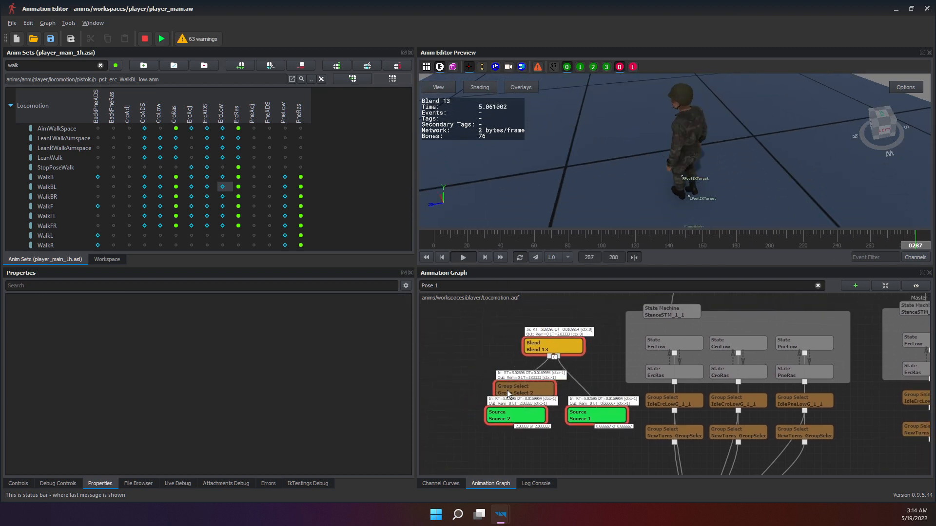
left_click(504, 420)
left_click(158, 359)
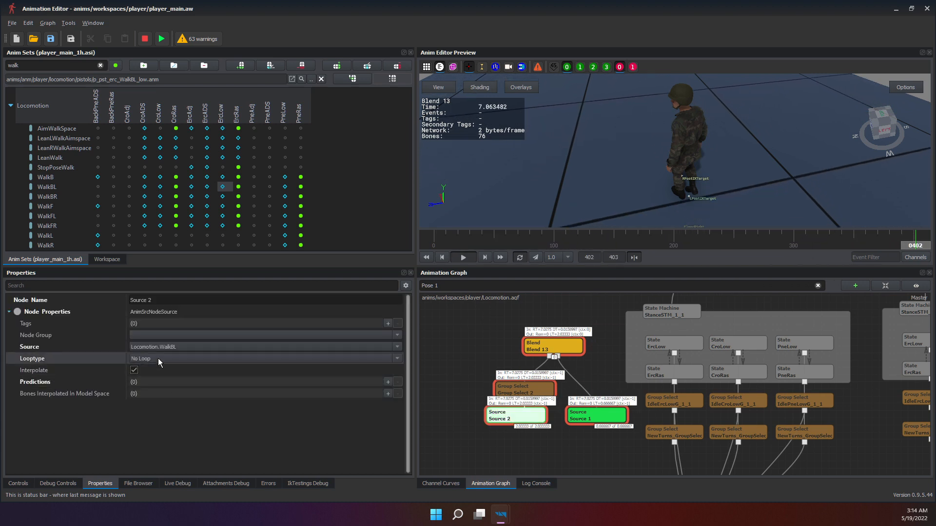
left_click(160, 359)
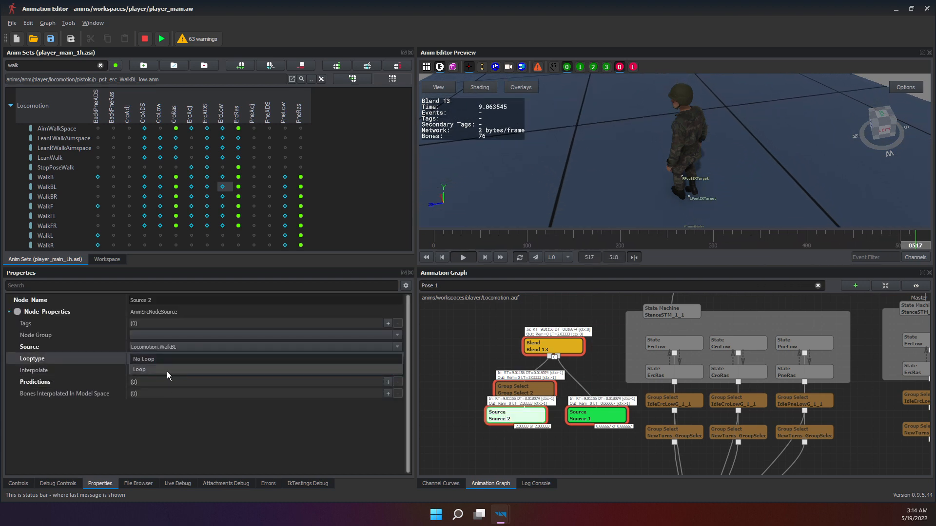
left_click(590, 417)
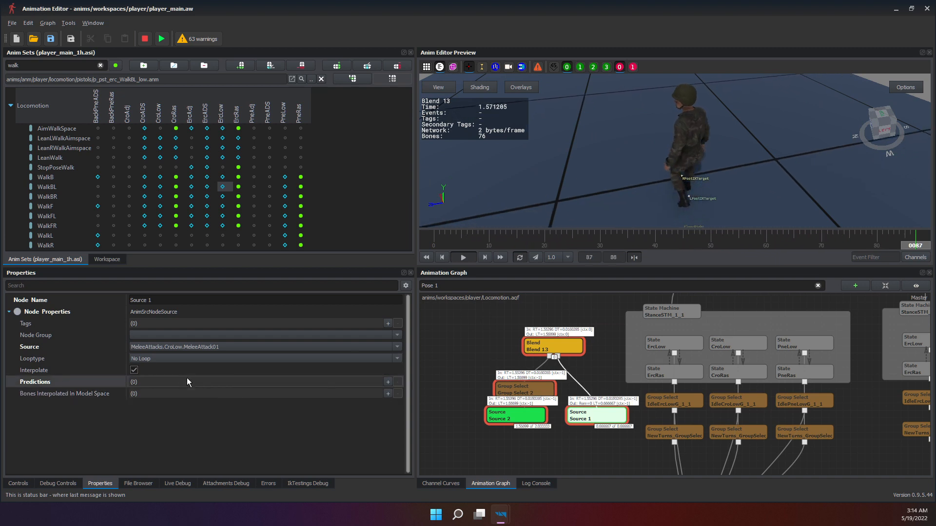
left_click(145, 359)
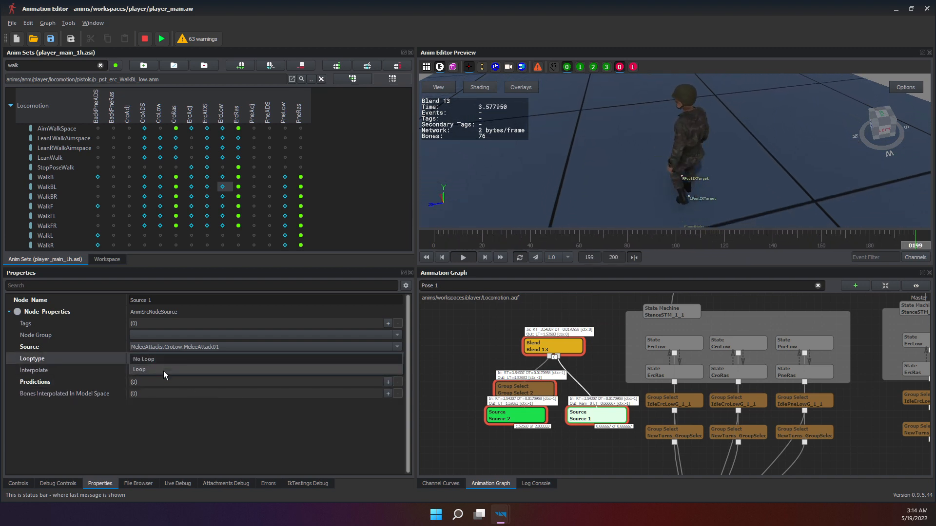
left_click(163, 370)
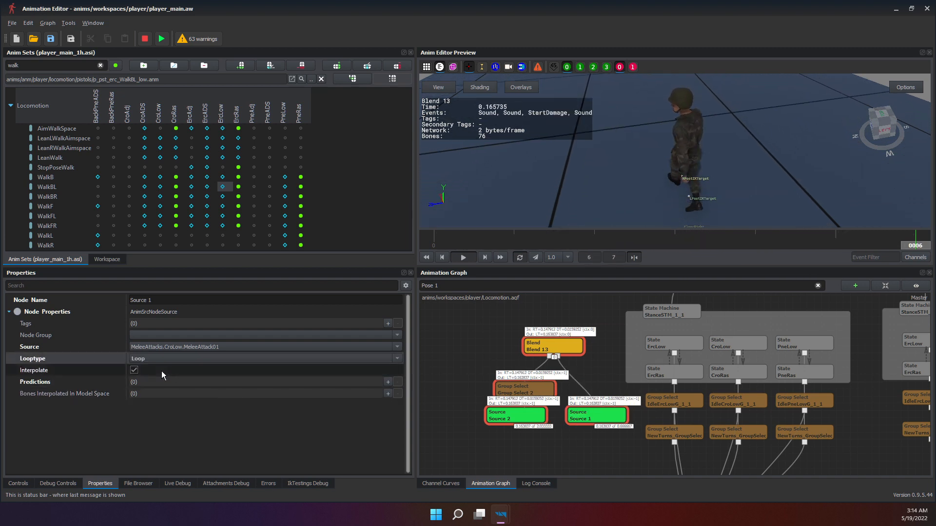
Play the Source 1 node on its own in the preview, and play the Blend 13 node again.
left_click(589, 323)
left_click(596, 413)
key("F5")
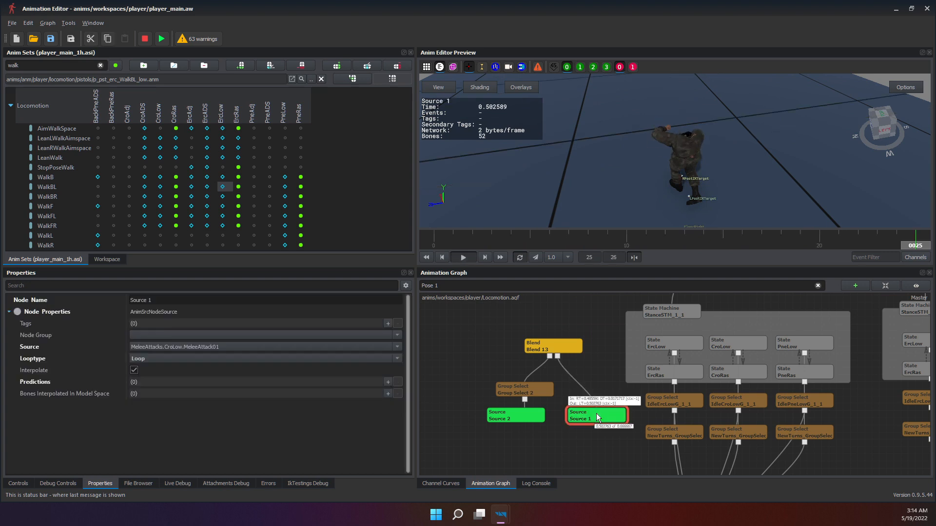
left_click(710, 175)
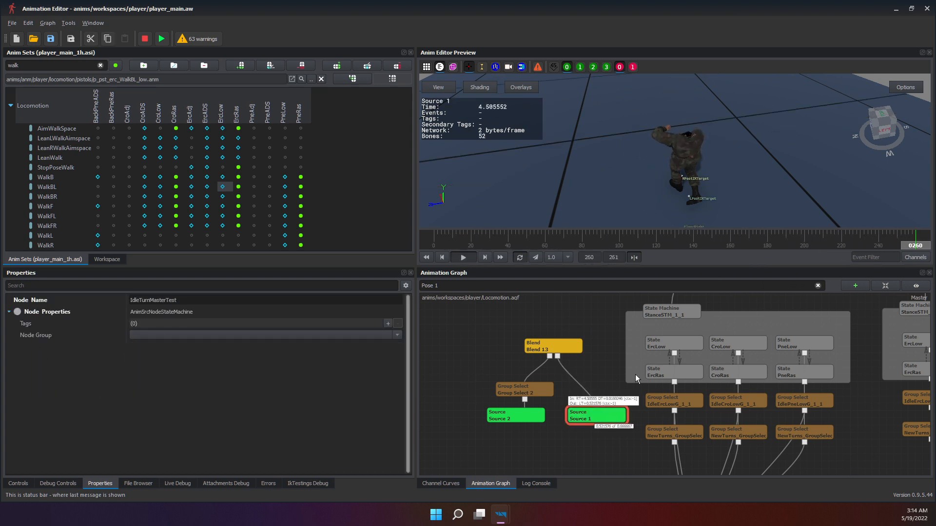
left_click(563, 364)
key("F5")
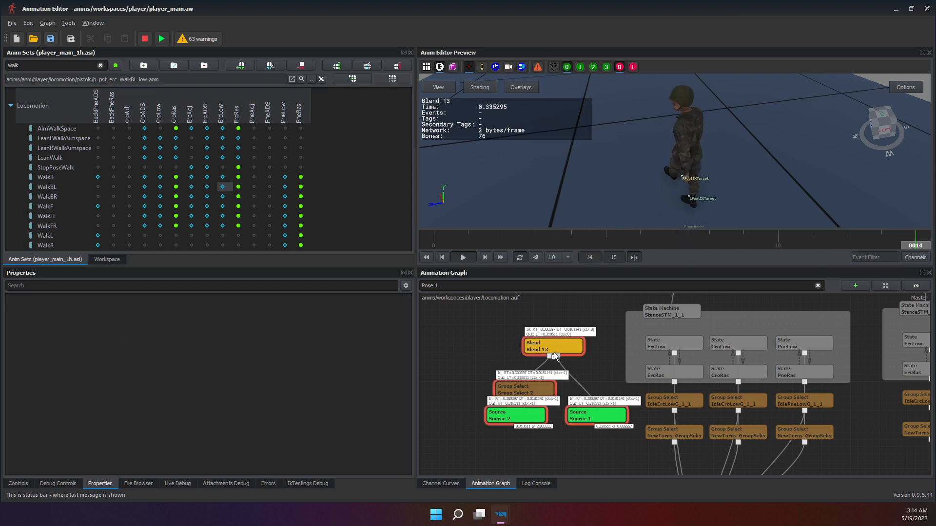
Raise the MovementSpeed variable to about 0.42 and enlarge the preview area to watch the blended animation.
left_click(21, 485)
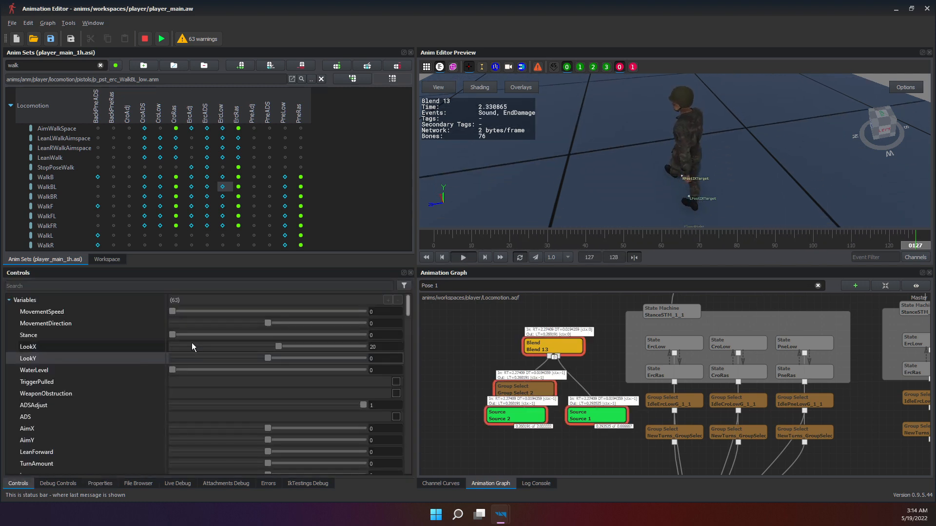
left_click_drag(173, 314, 199, 319)
left_click(200, 303)
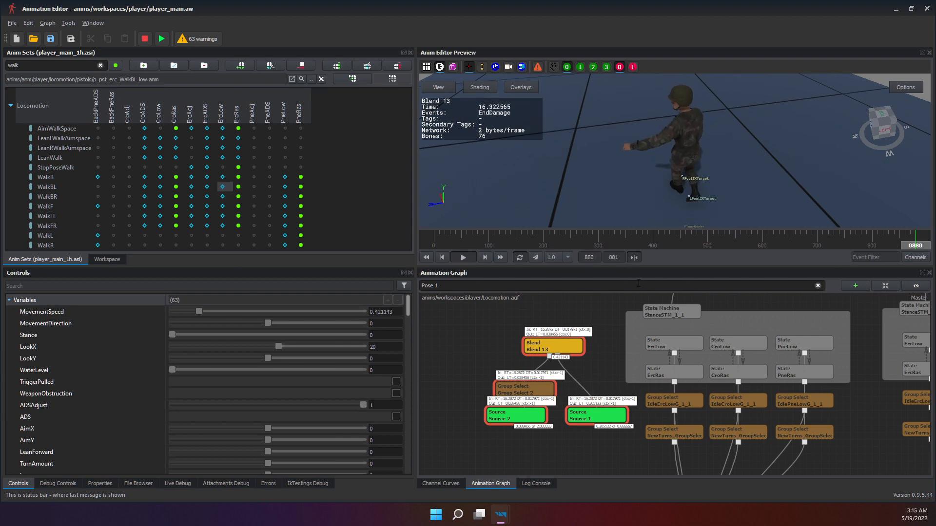
left_click_drag(655, 267, 653, 323)
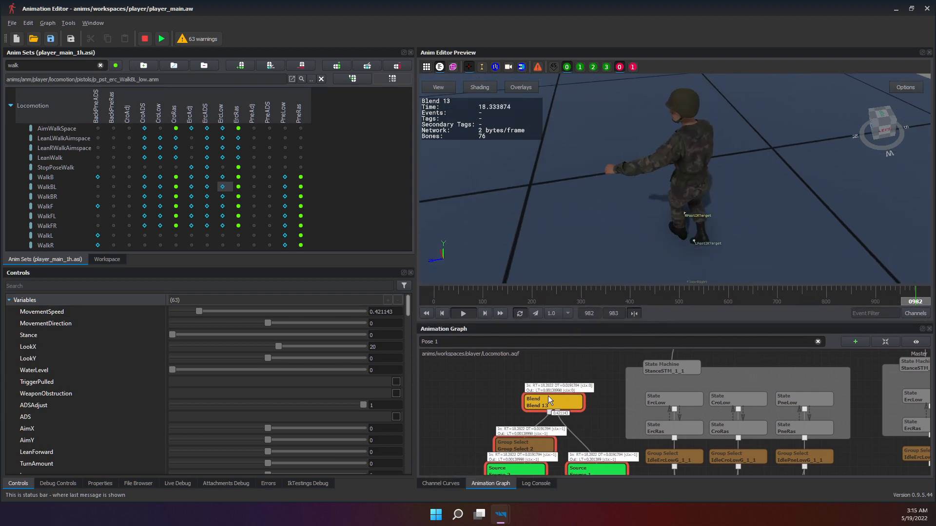
Enable Optimize Max and Optimize Min on the Blend 13 node.
left_click(99, 484)
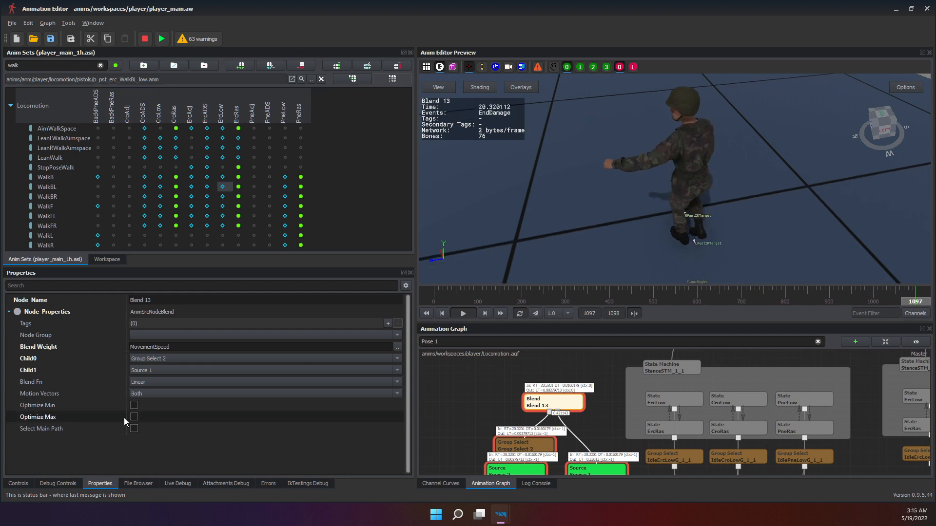
left_click(141, 446)
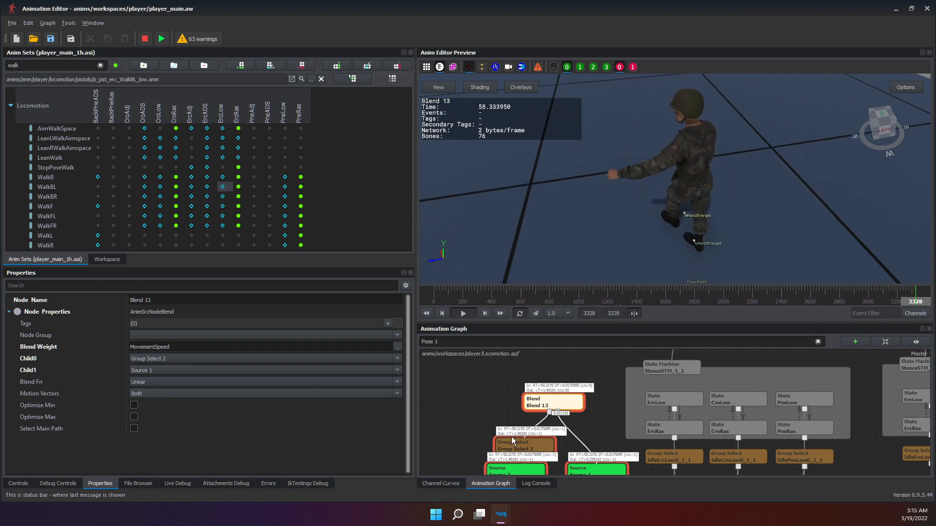
left_click(131, 417)
left_click(132, 407)
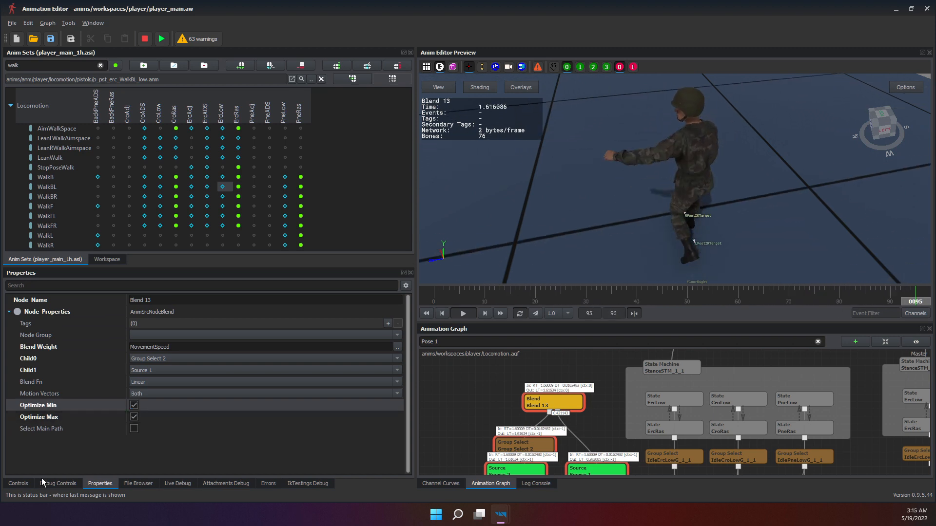
Set the MovementSpeed variable to 3 and inspect the previewed character's pose from several angles.
left_click(18, 483)
left_click_drag(198, 314, 657, 321)
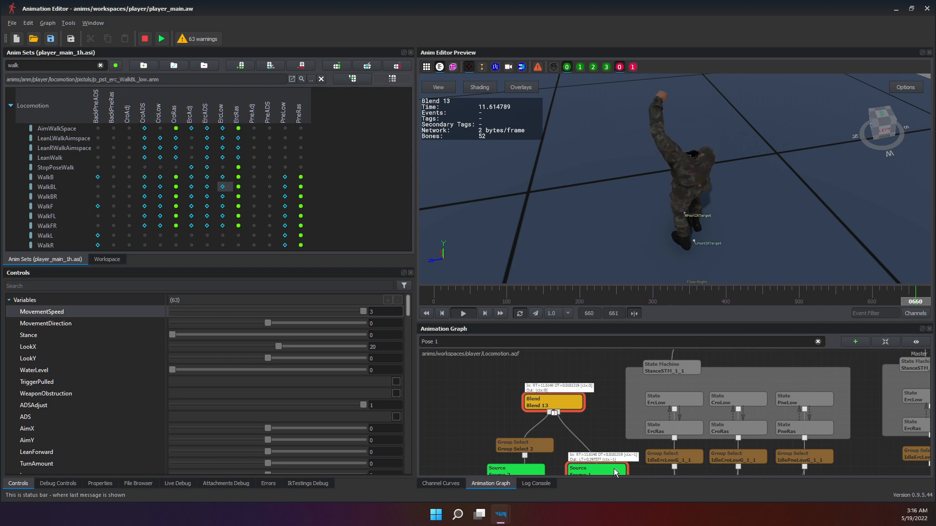
middle_click_drag(669, 251, 706, 141)
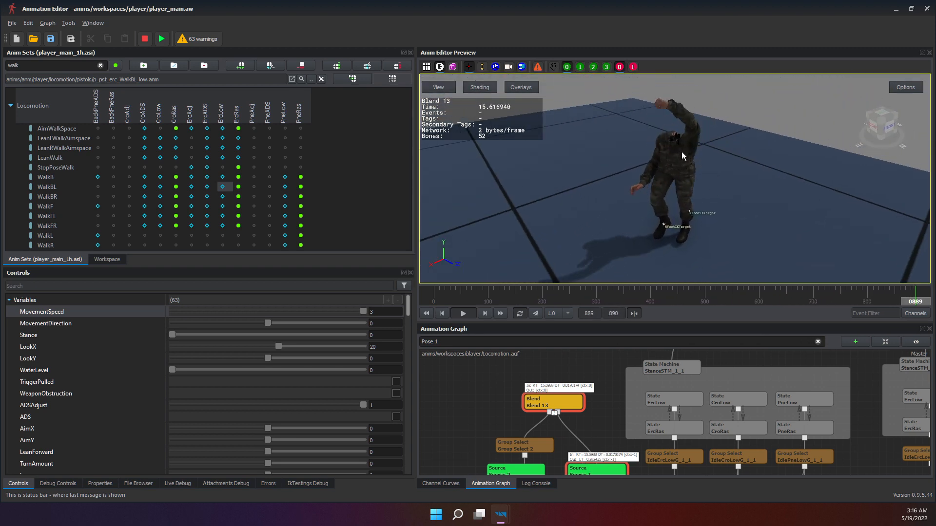
right_click_drag(671, 114, 605, 197)
key("w")
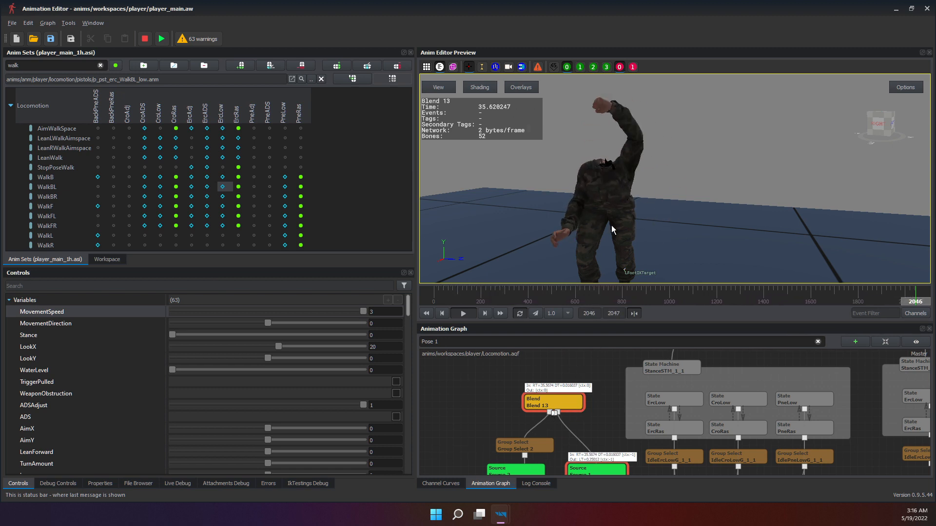
middle_click_drag(624, 206, 611, 208)
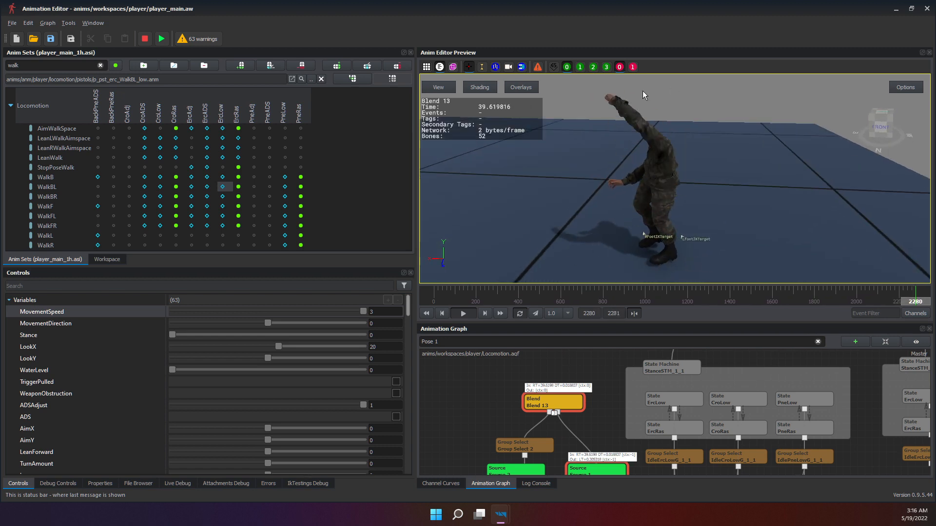
middle_click_drag(667, 197, 633, 170)
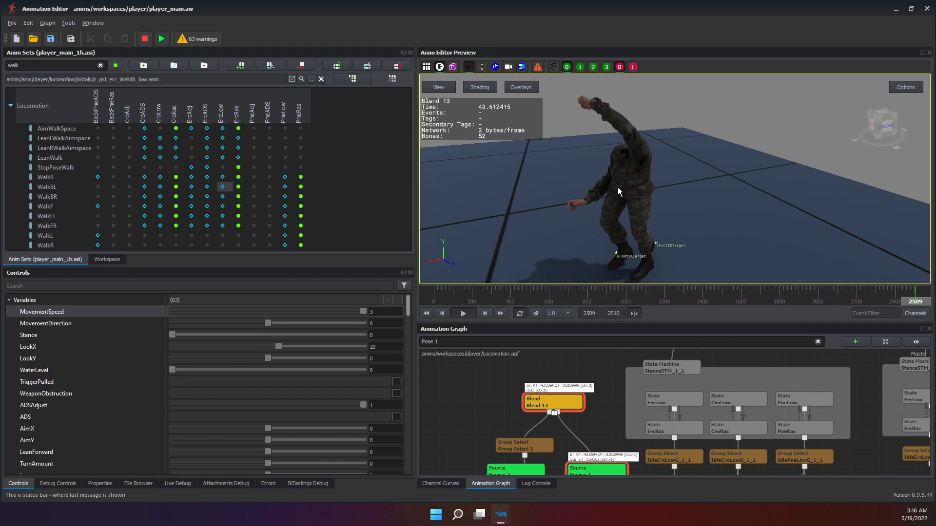
Disable Optimize Min on the Blend 13 node.
left_click(96, 484)
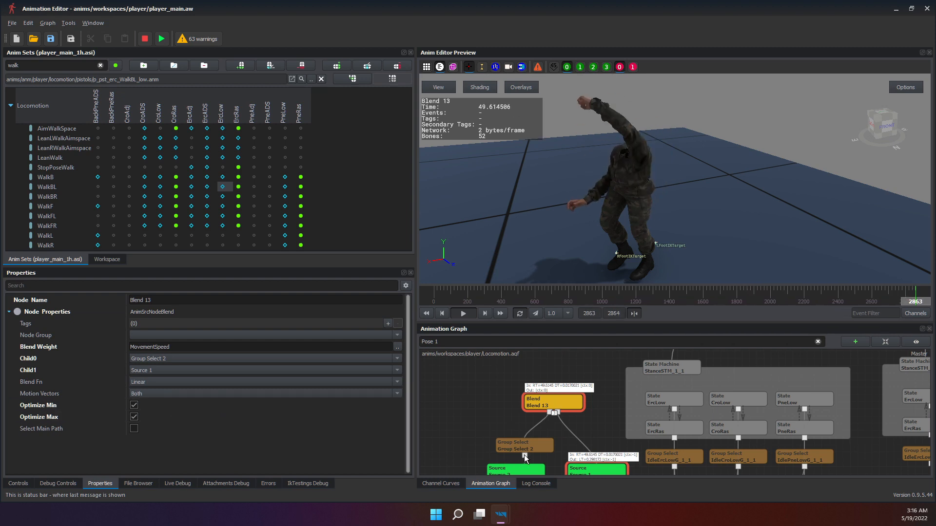
left_click(134, 405)
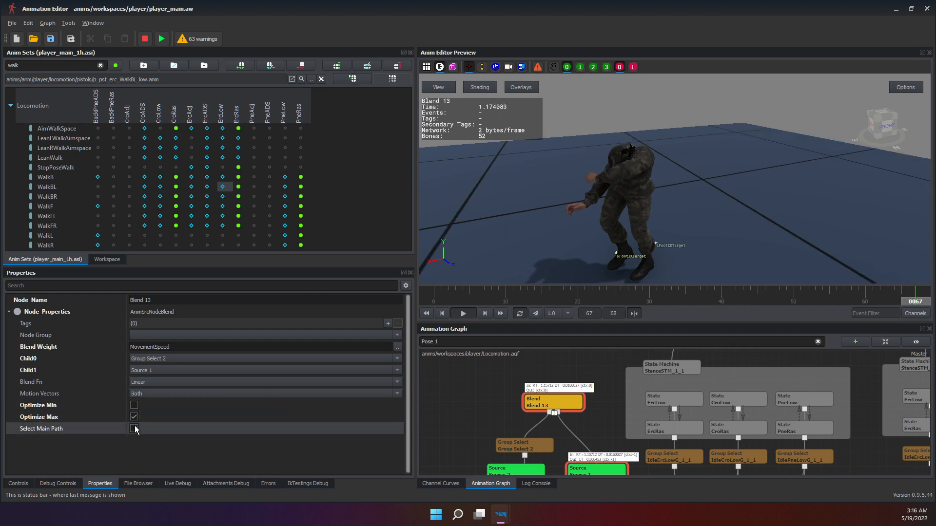
Disable Optimize Max on the Blend 13 node and review the control variables driving the blend.
left_click(134, 417)
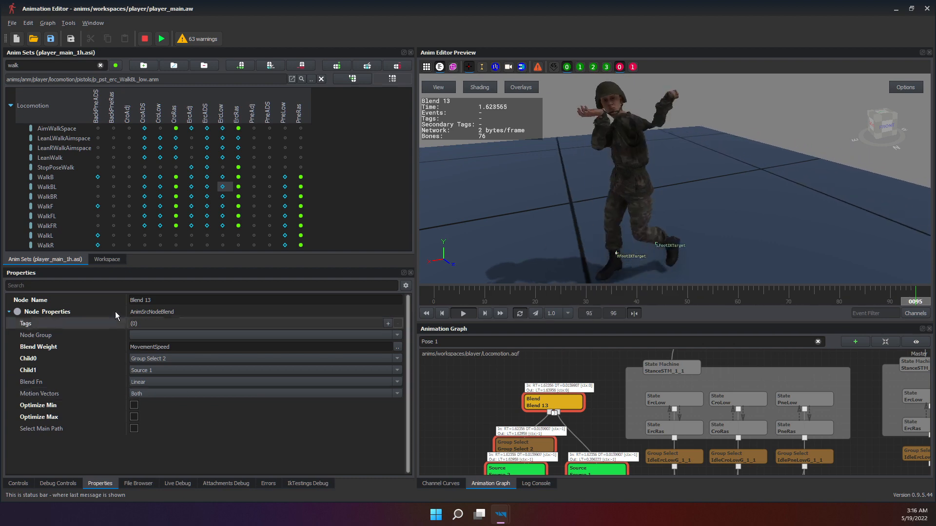
left_click(19, 483)
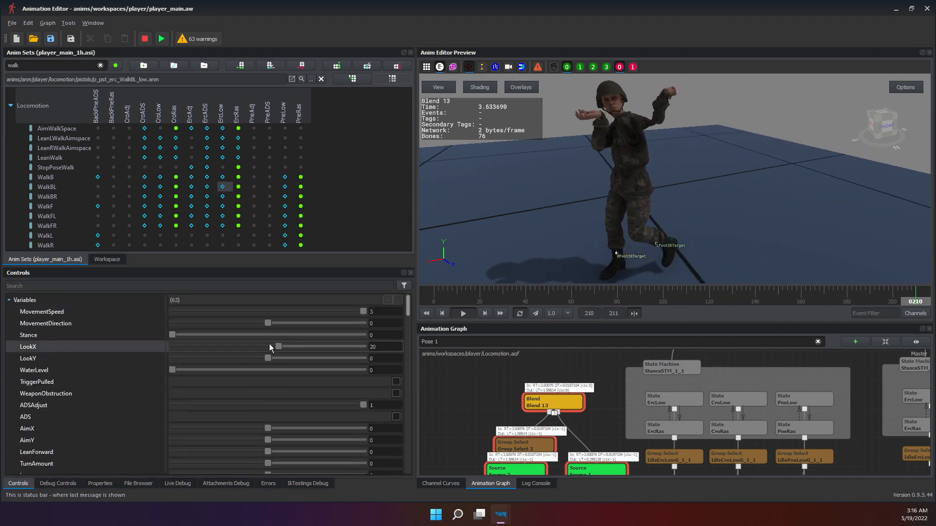
left_click(99, 484)
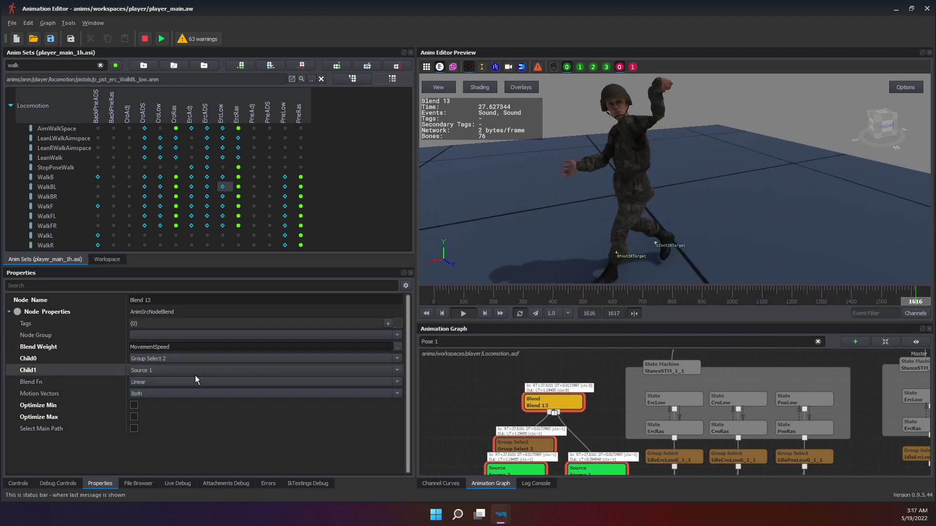
left_click(21, 482)
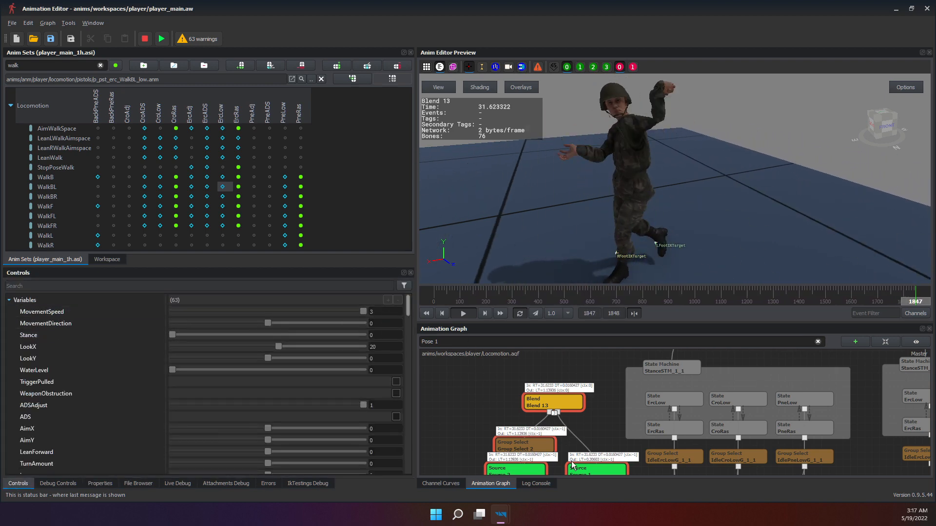
Select the Source 1 node under Blend 13 and review its source animation and loop properties.
left_click(601, 467)
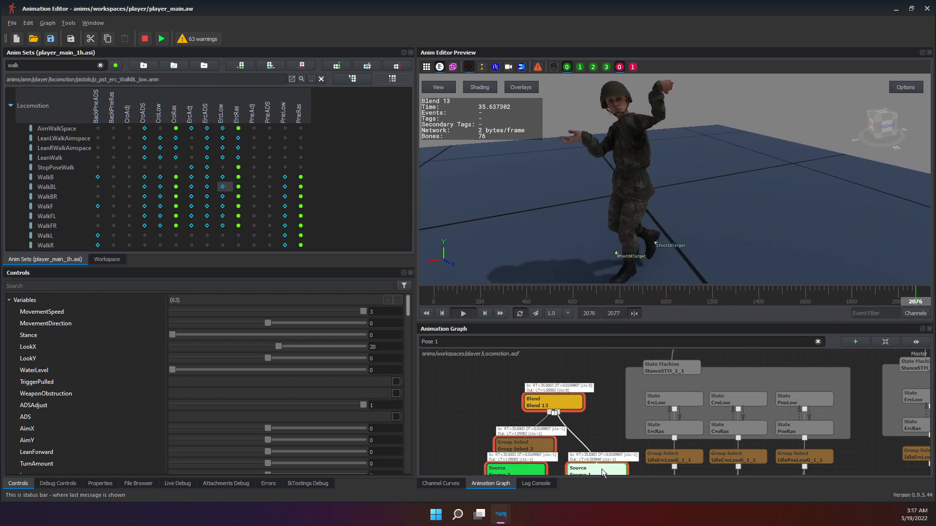
middle_click_drag(592, 463, 577, 419)
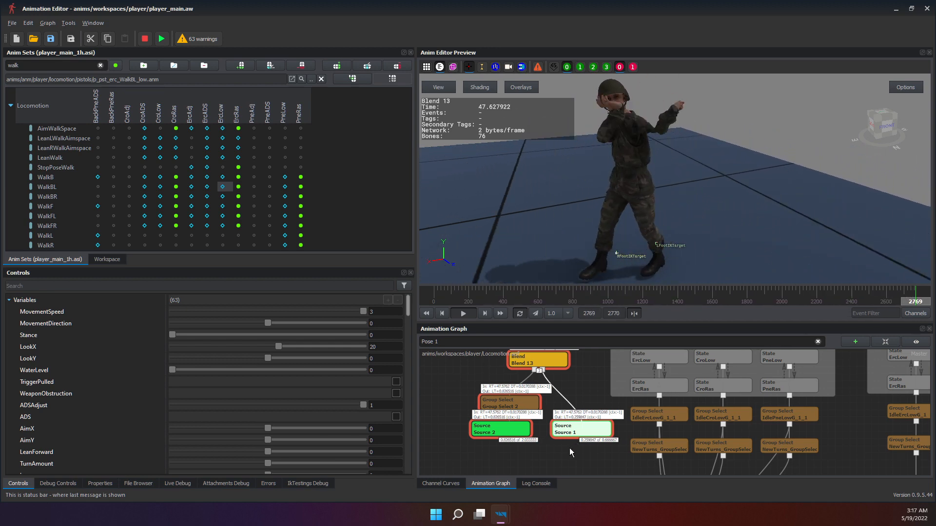
left_click(74, 482)
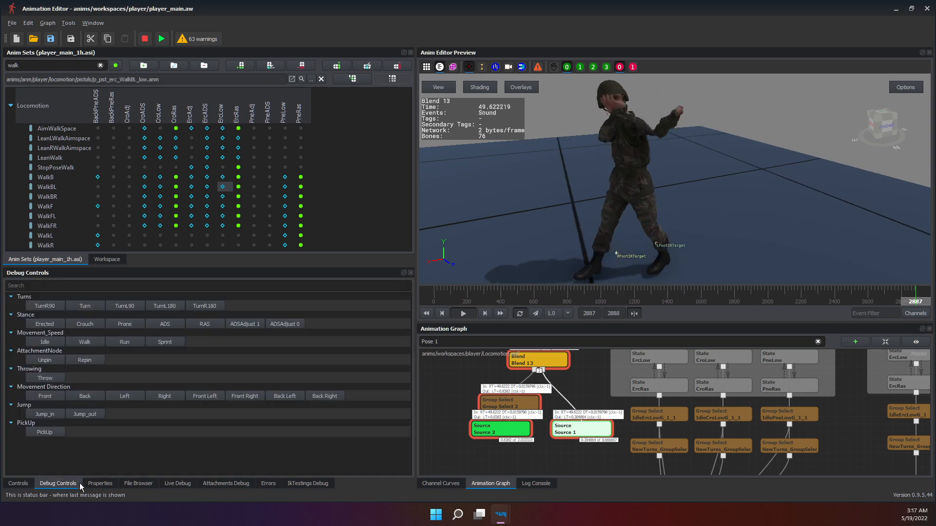
left_click(90, 484)
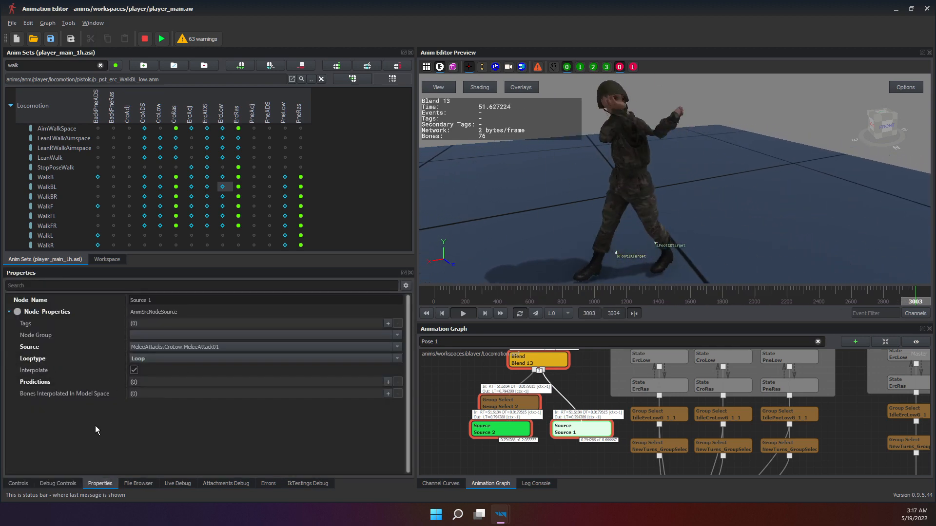
Set the MovementSpeed variable to about 0.44 and view the blended walk from another angle.
left_click(18, 483)
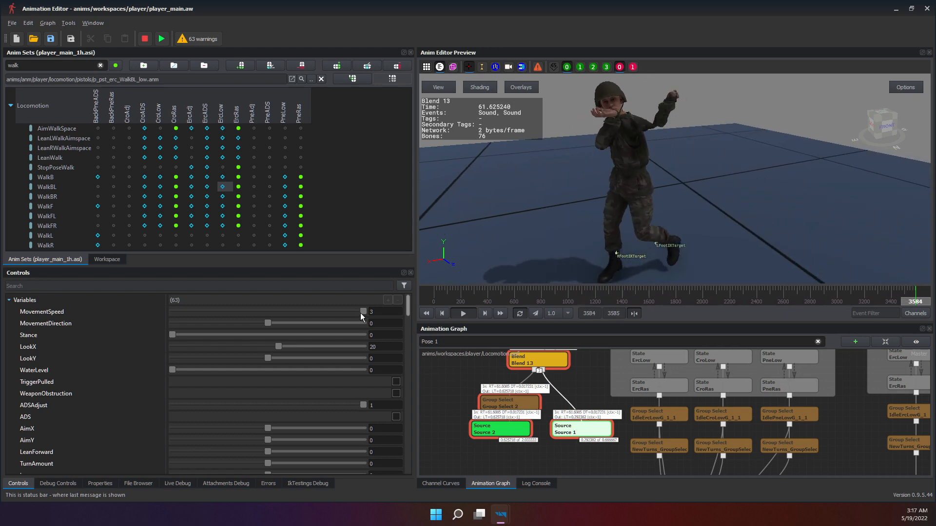
left_click_drag(364, 312, 534, 344)
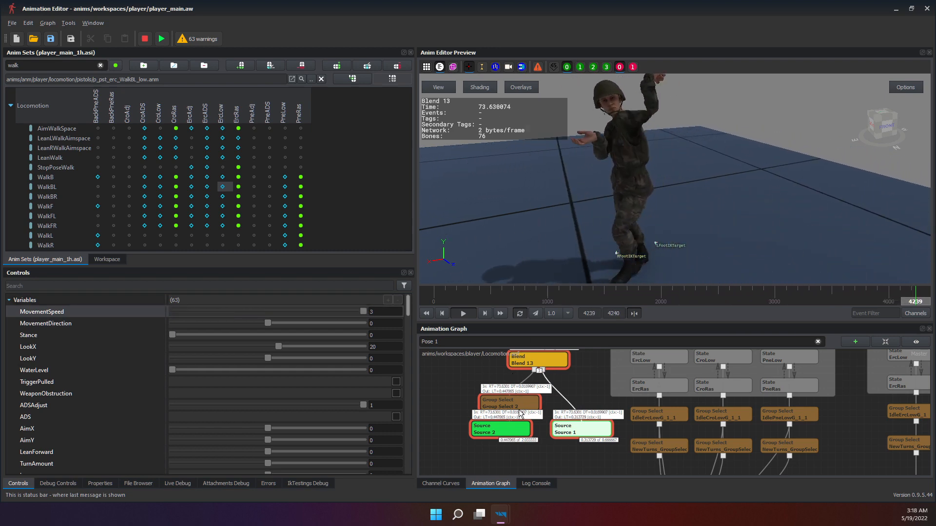
left_click(178, 311)
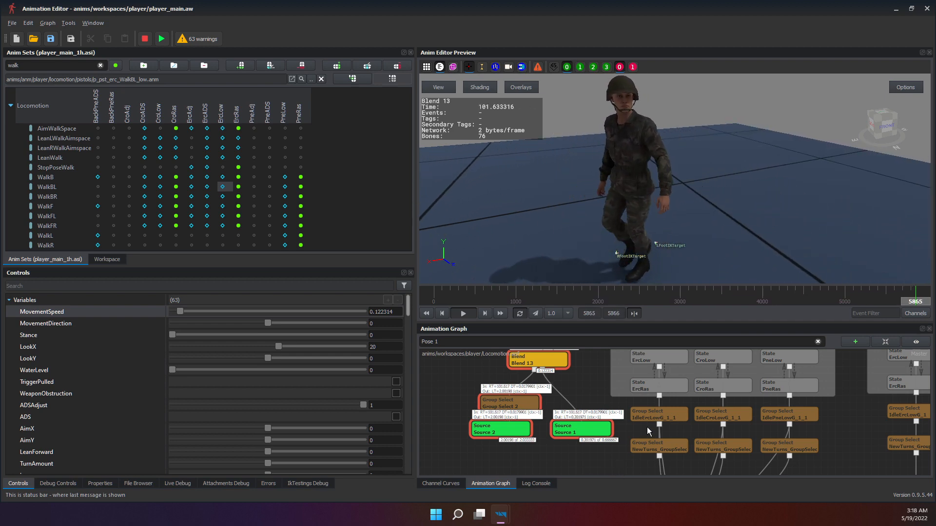
left_click_drag(182, 311, 201, 304)
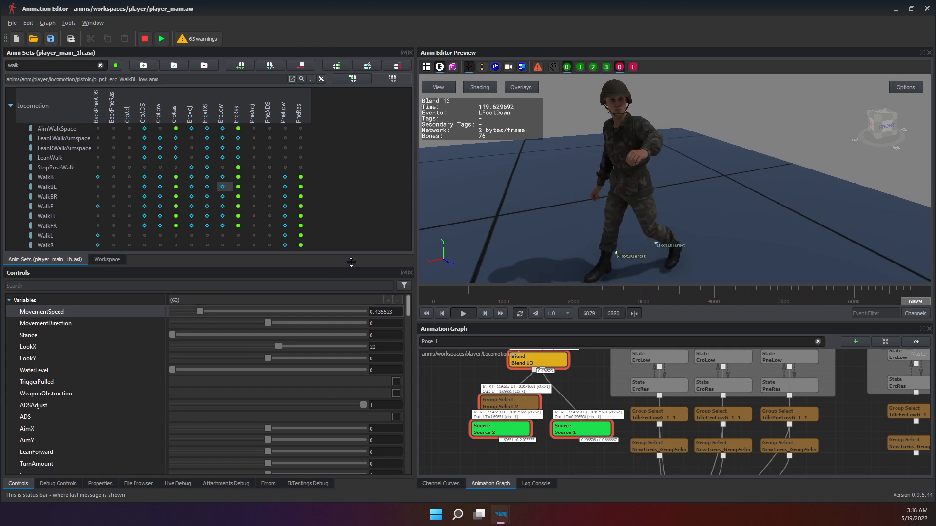
right_click_drag(575, 219, 648, 219)
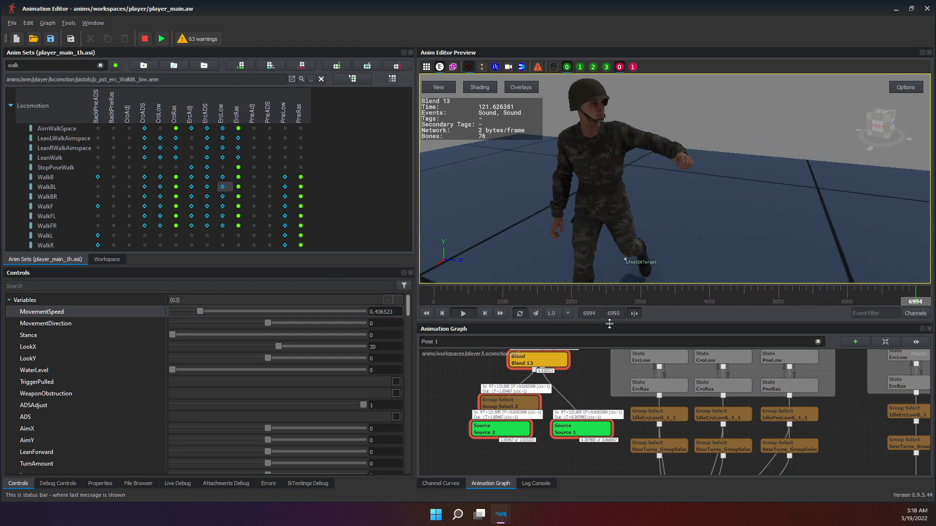
Select the Blend 13 node in the graph and review its blend weight, children and optimize properties.
scroll(530, 381, "down", 3)
middle_click_drag(530, 381, 591, 390)
scroll(605, 432, "up", 3)
left_click(564, 361)
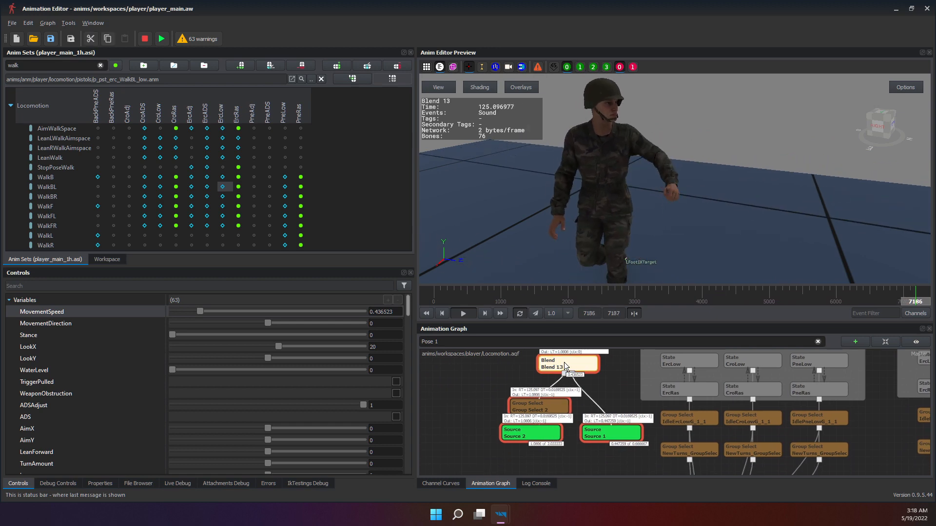
left_click(58, 483)
left_click(100, 483)
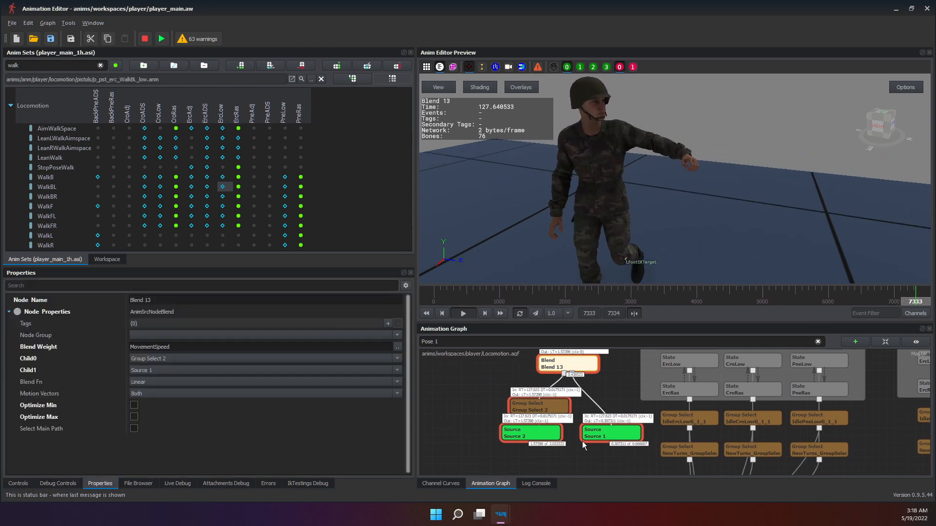
Examine the Blend 13 node's connections to the Group Select 2, Source 2 and Source 1 nodes.
scroll(582, 439, "down", 3)
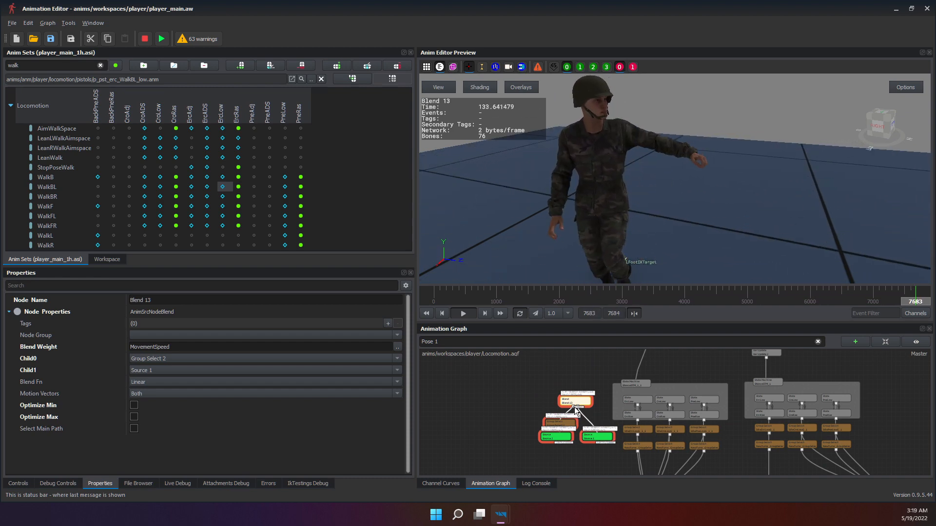
middle_click_drag(562, 417, 527, 395)
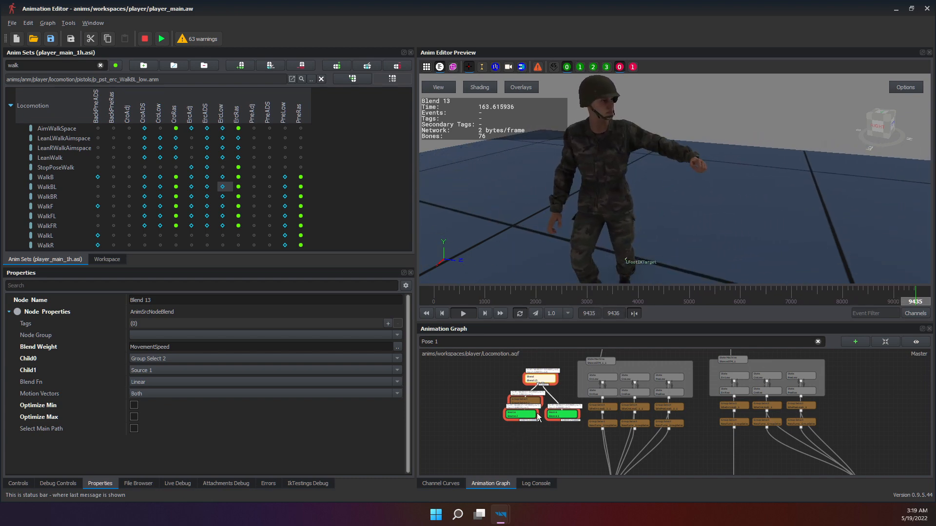
left_click(484, 384)
middle_click_drag(539, 415, 651, 409)
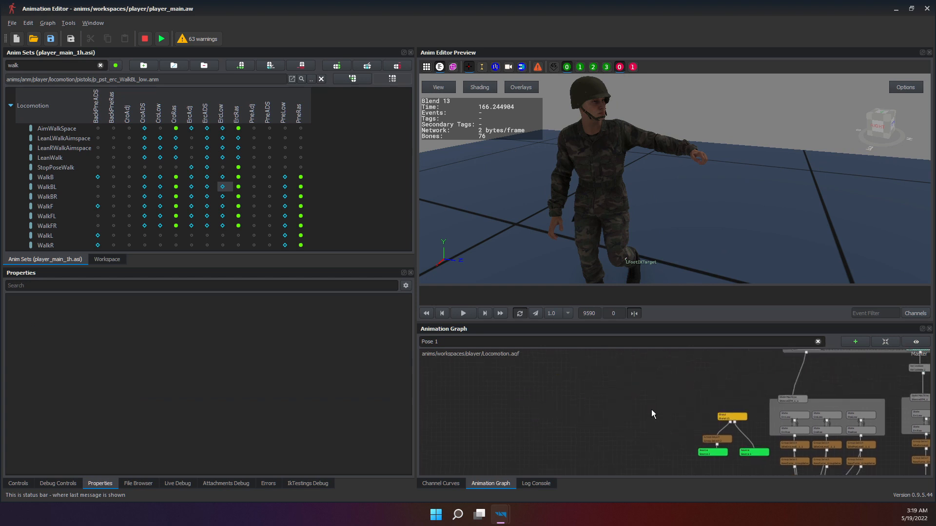
scroll(651, 409, "up", 4)
middle_click_drag(774, 451, 649, 422)
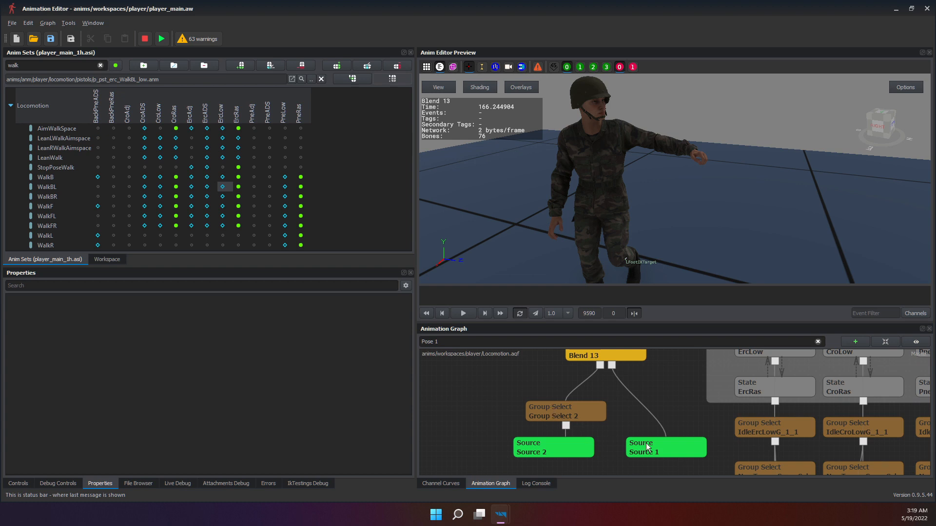
middle_click_drag(641, 444, 618, 445)
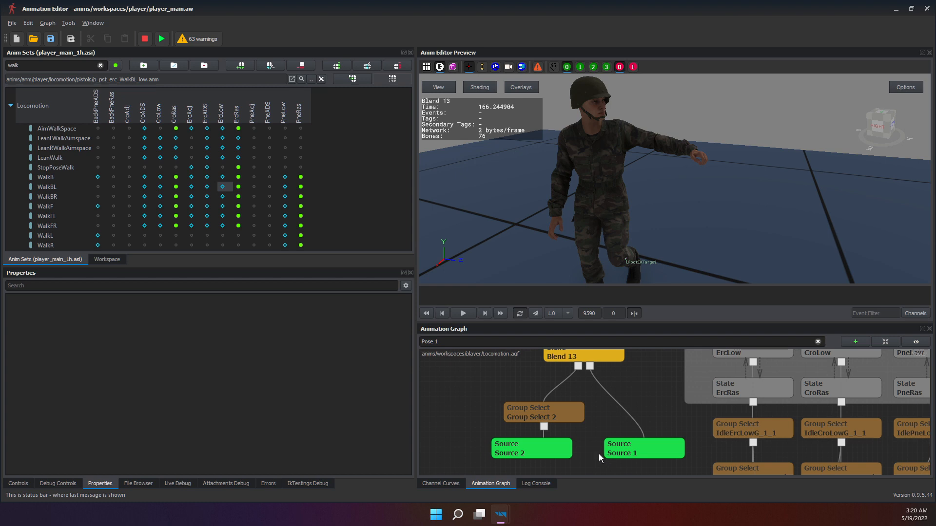
scroll(596, 453, "down", 3)
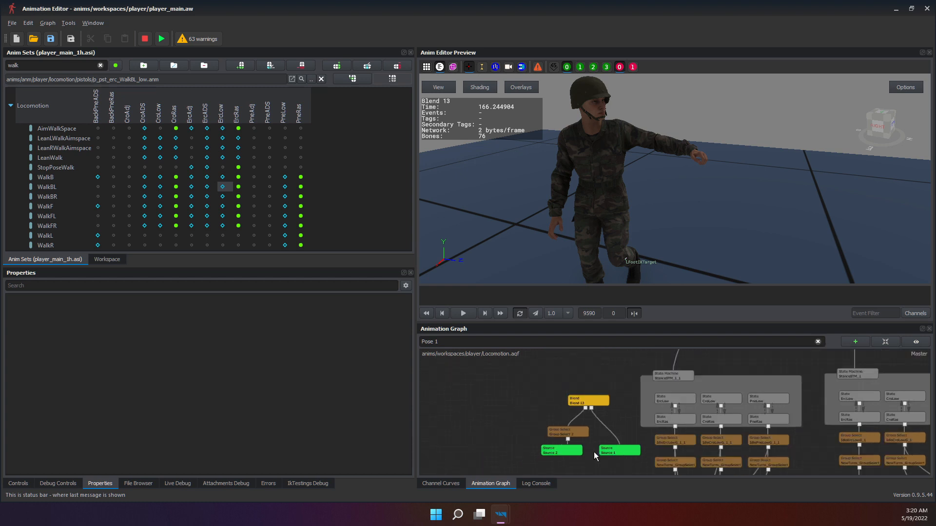
scroll(594, 452, "up", 2)
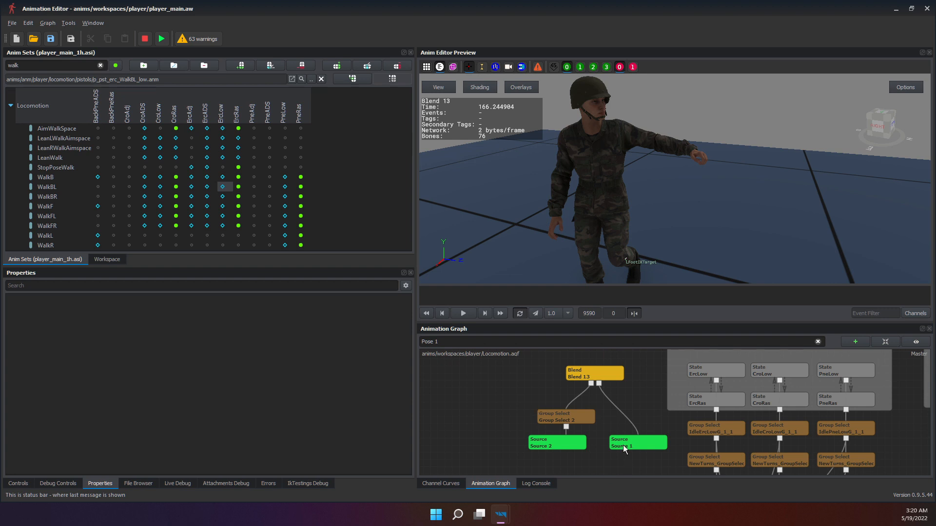
Create a Blend N node in the empty graph area beside the Blend 13 node.
middle_click_drag(592, 409, 709, 401)
scroll(564, 405, "down", 4)
scroll(602, 405, "up", 2)
scroll(678, 409, "up", 3)
right_click(684, 399)
mouse_move(700, 405)
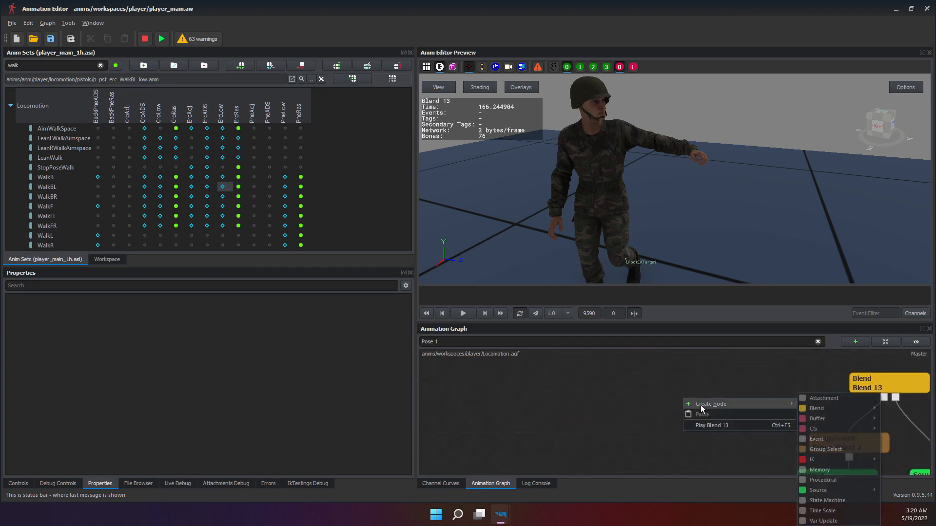
mouse_move(814, 410)
left_click(773, 417)
left_click_drag(717, 414, 662, 404)
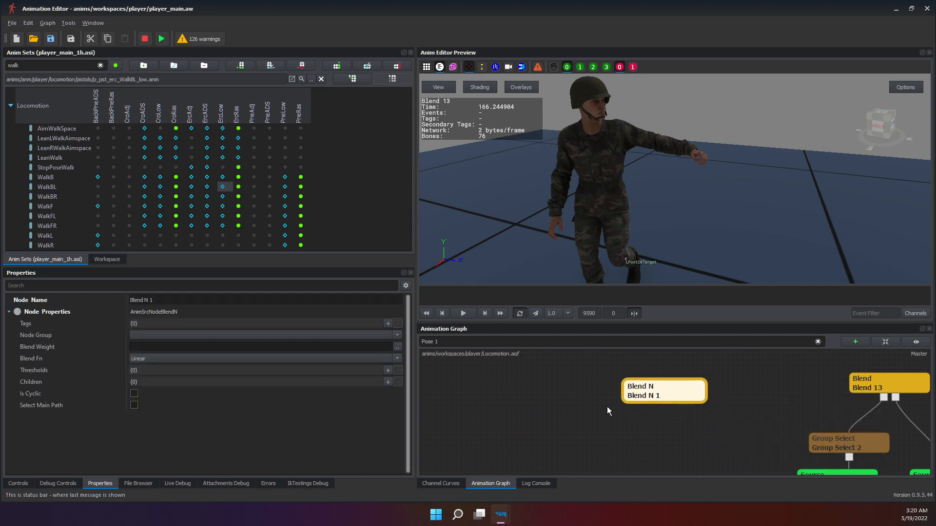
Compare the properties of the Blend 13 node with the Blend Weight and Thresholds properties of the Blend N node.
middle_click_drag(808, 418, 628, 419)
left_click(717, 394)
left_click(718, 392)
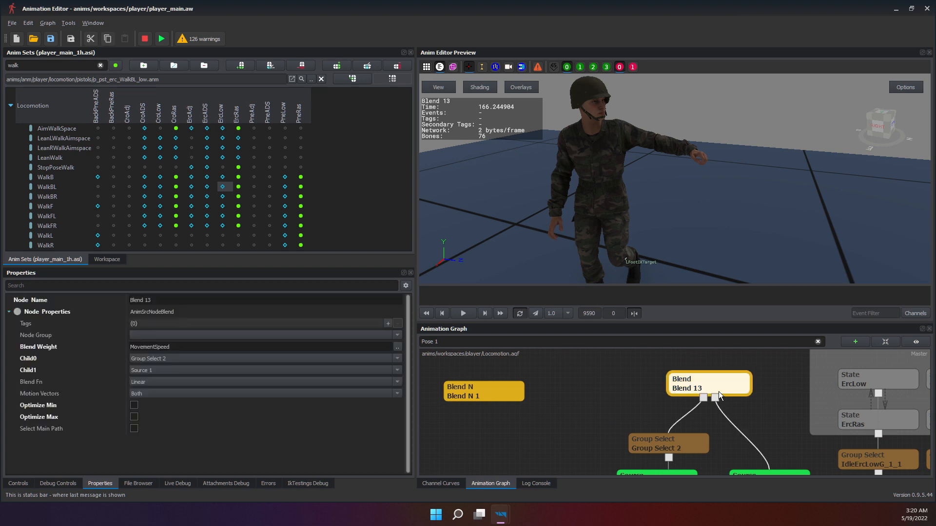
left_click(494, 396)
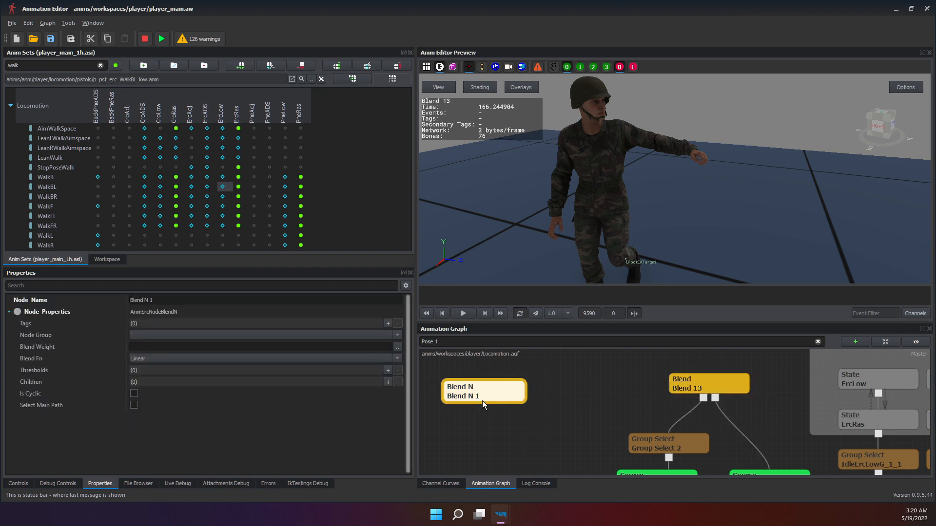
middle_click_drag(483, 405, 608, 419)
mouse_move(607, 414)
left_mouse_down()
mouse_move(589, 411)
mouse_move(601, 413)
left_mouse_up()
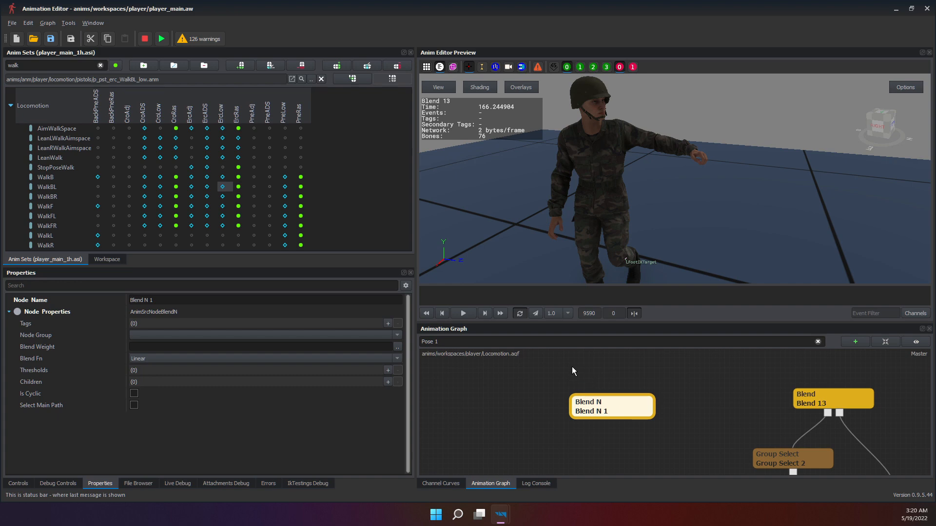
left_click(72, 370)
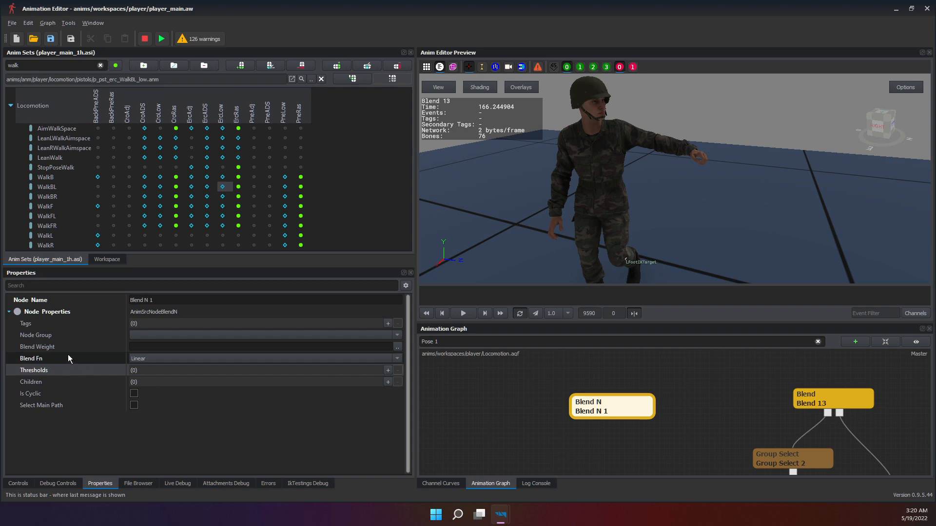
left_click(156, 350)
left_click(81, 370)
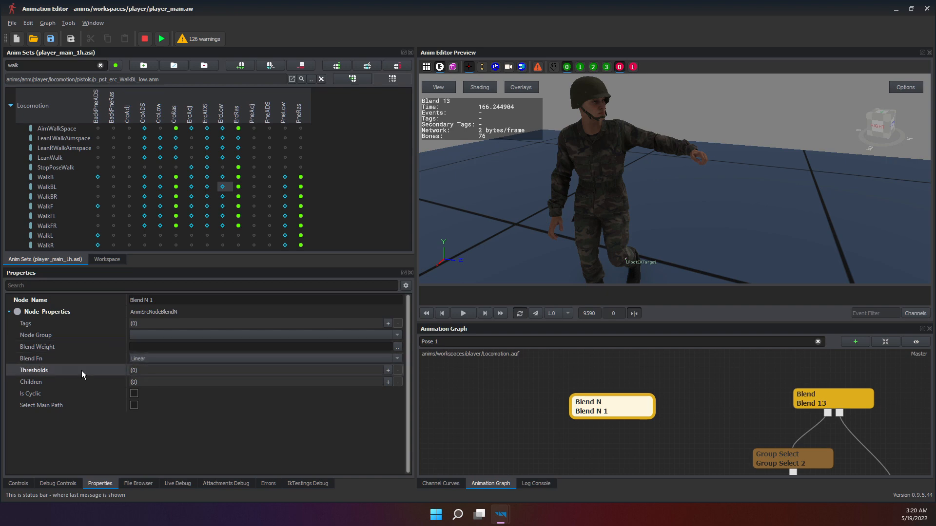
Add three empty child entries to the Children list of the Blend N node.
left_click(374, 384)
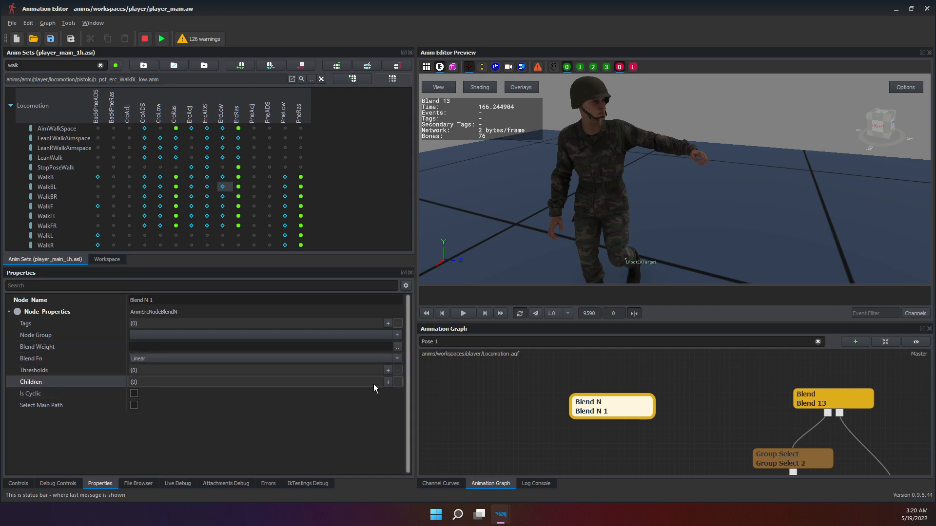
left_click(388, 384)
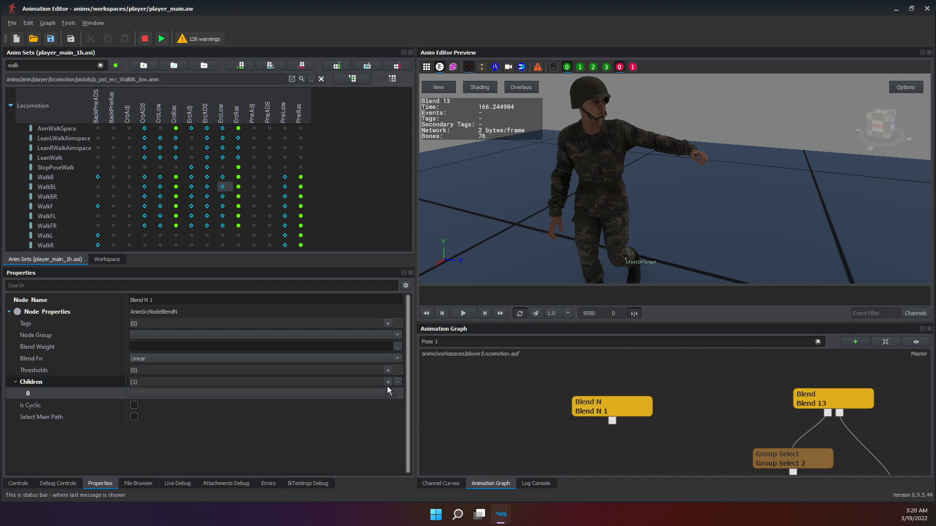
left_click(373, 394)
left_click(388, 382)
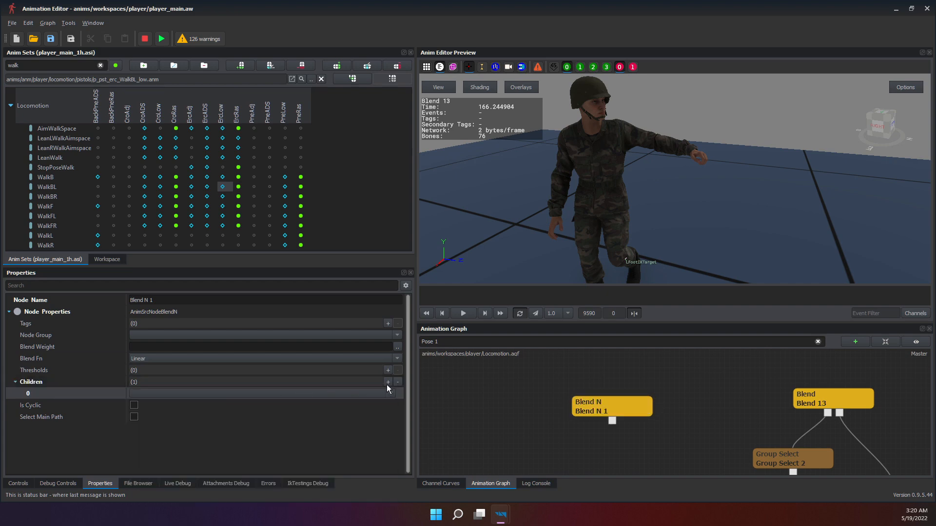
left_click(387, 382)
left_click(388, 382)
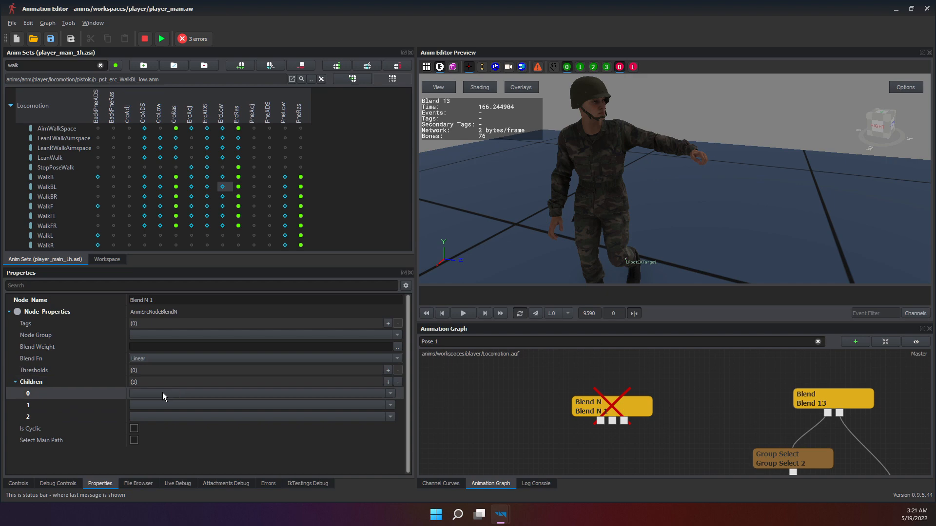
Add three entries to the Thresholds list of the Blend N node.
left_click(388, 373)
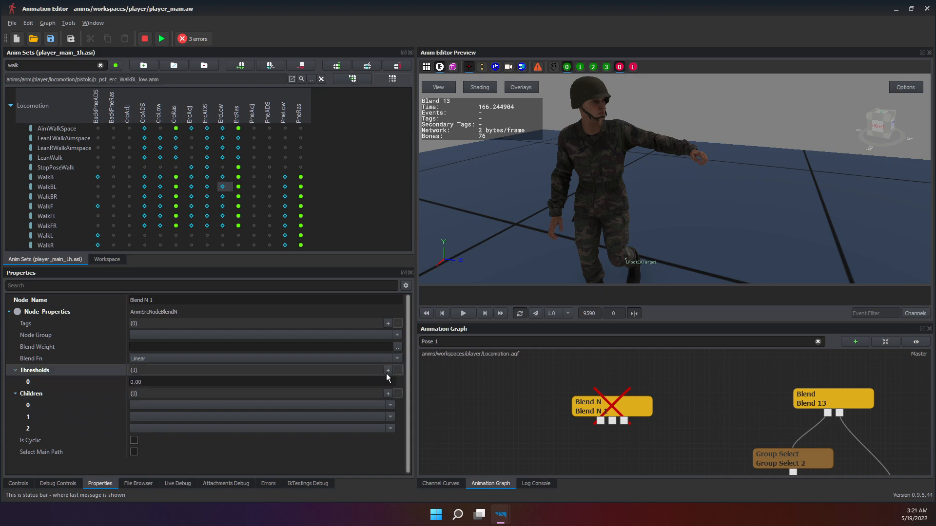
left_click(386, 371)
left_click(386, 371)
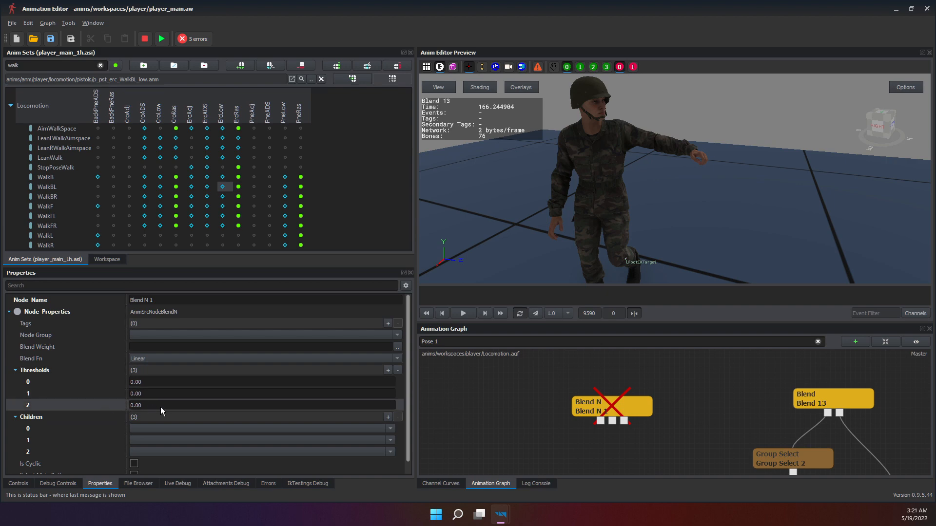
Move the Group Select 2 node with its Source 2 child and the Source 1 node beneath the Blend N 1 node.
left_click(96, 429)
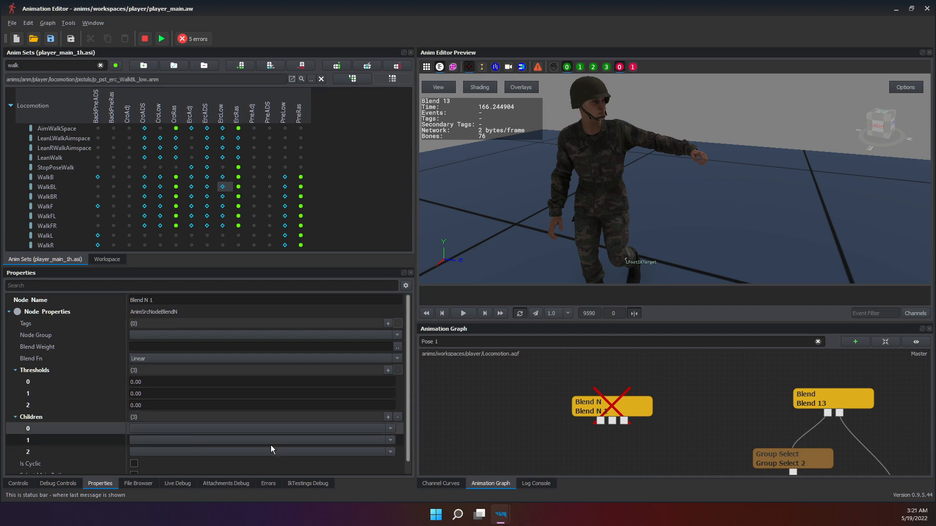
middle_click_drag(607, 389, 556, 346)
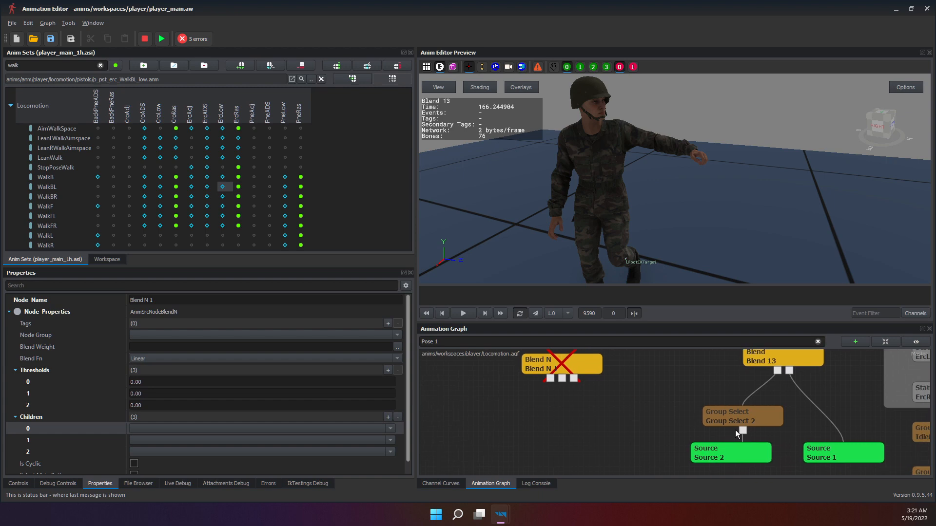
left_click_drag(692, 400, 774, 471)
left_click_drag(741, 435, 610, 427)
left_click_drag(700, 385, 763, 473)
left_click_drag(744, 419, 507, 435)
left_click_drag(824, 452, 614, 442)
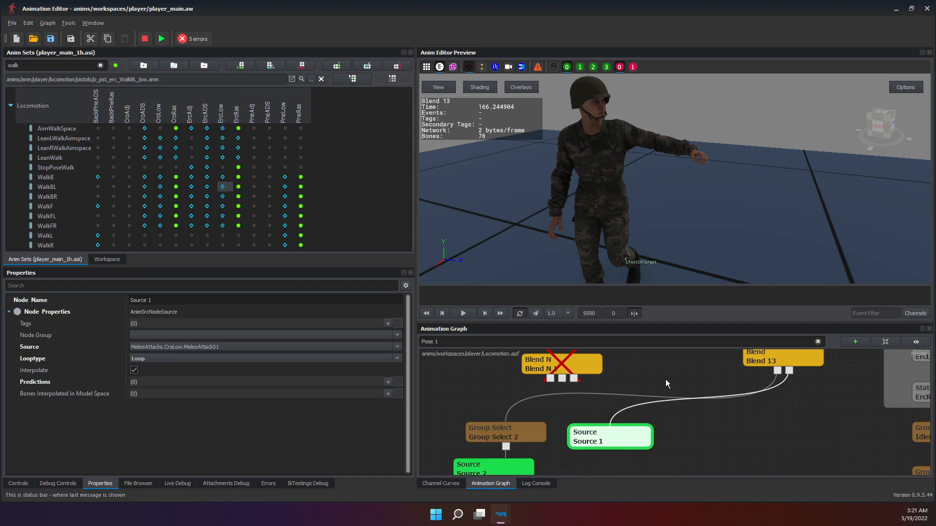
Compare the child connections and properties of the Blend N 1, Group Select 2 and Blend 13 nodes.
left_click(559, 372)
left_click(517, 427)
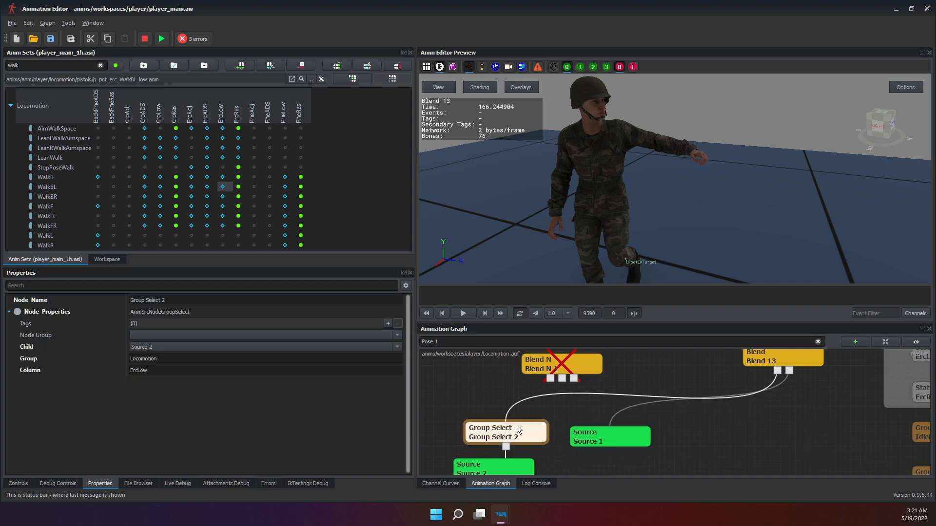
mouse_move(780, 367)
left_mouse_down()
mouse_move(776, 392)
mouse_move(820, 378)
mouse_move(775, 362)
mouse_move(781, 373)
left_mouse_up()
left_click(665, 430)
left_click(533, 370)
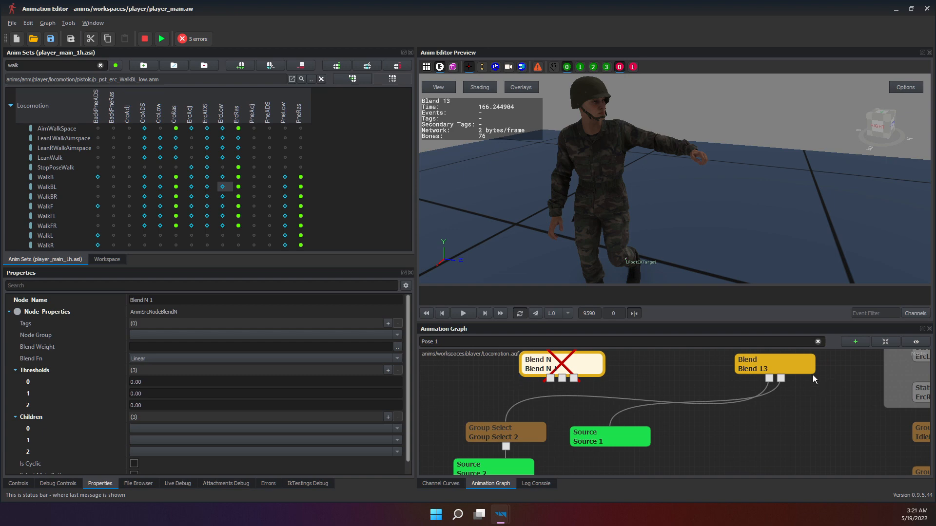
left_click(765, 370)
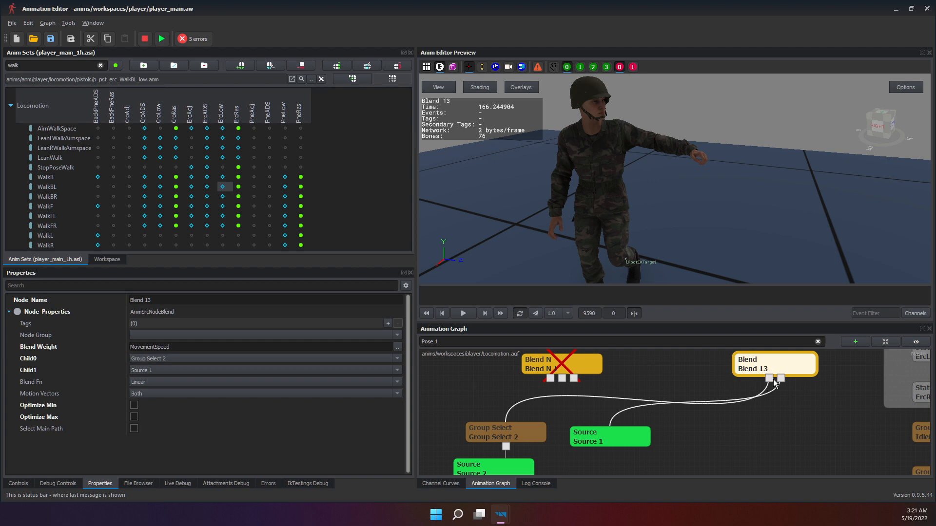
left_click_drag(535, 431, 546, 436)
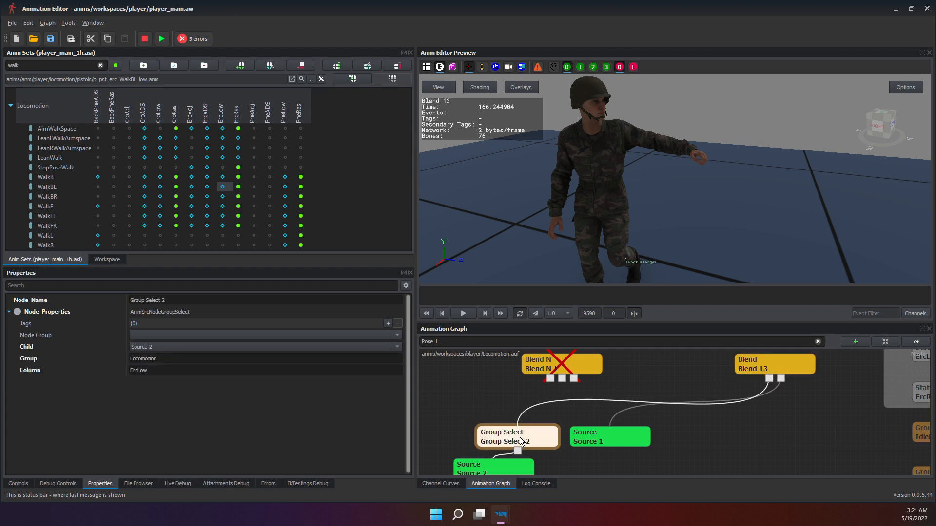
left_click(555, 370)
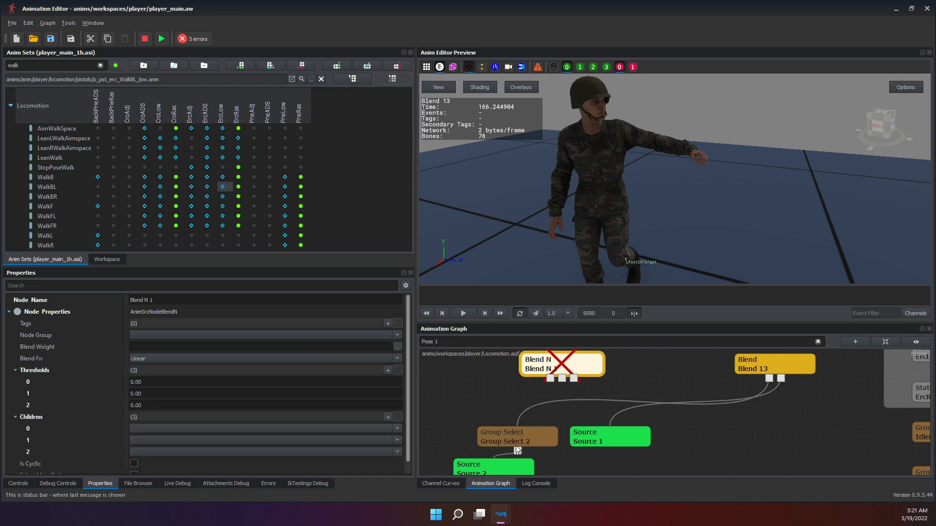
left_click(517, 446)
left_click(565, 362)
left_click(764, 370)
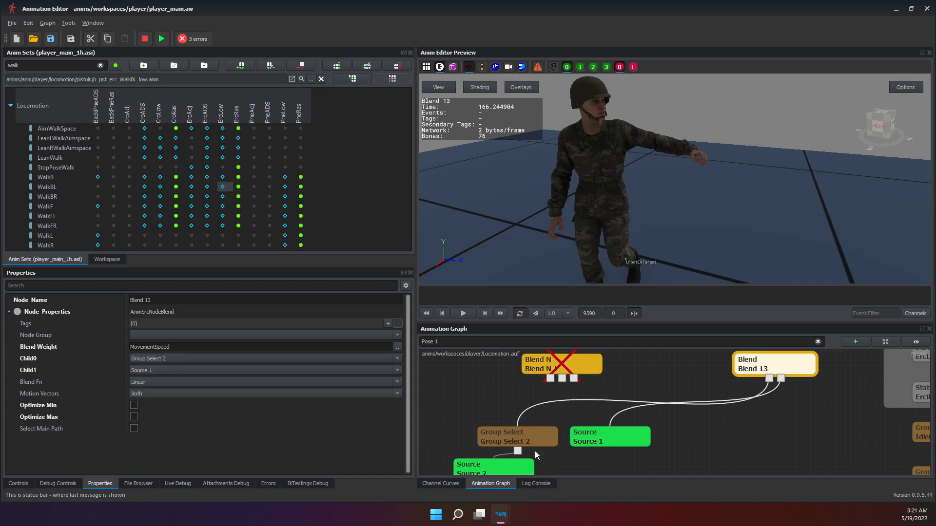
Move the Group Select 2 and Source 1 nodes over to the space between the Blend N 1 and Blend 13 nodes.
left_click(511, 466)
left_click(510, 435)
left_click_drag(531, 437, 589, 434)
left_click(546, 368)
left_click(576, 435)
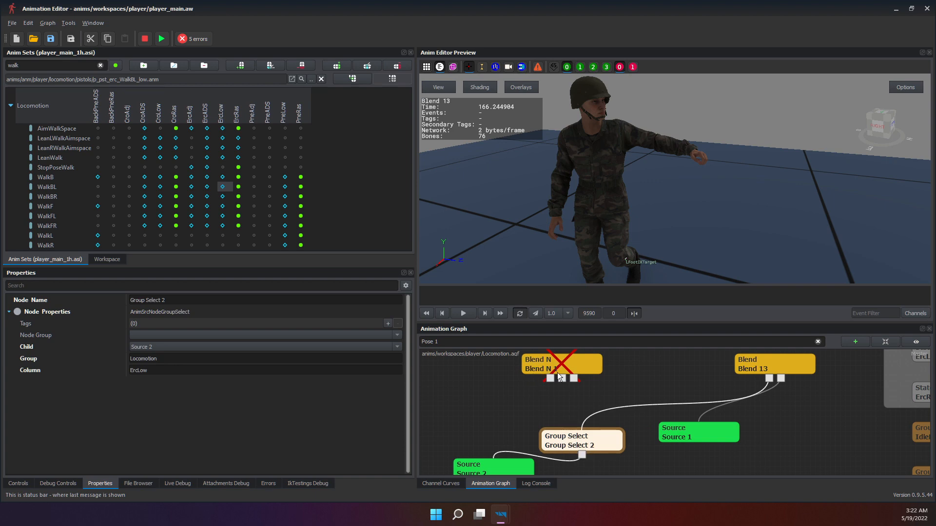
Examine how the Blend 13 node references Group Select 2 by comparing the properties of both nodes.
left_click(777, 359)
left_click(604, 440)
left_click(761, 370)
left_click(615, 437)
left_click(758, 371)
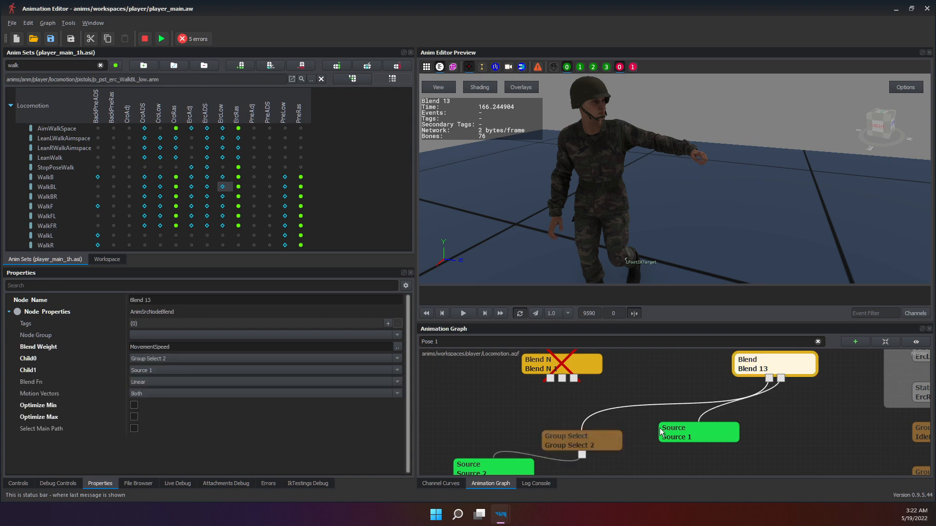
left_click(602, 444)
left_click(760, 372)
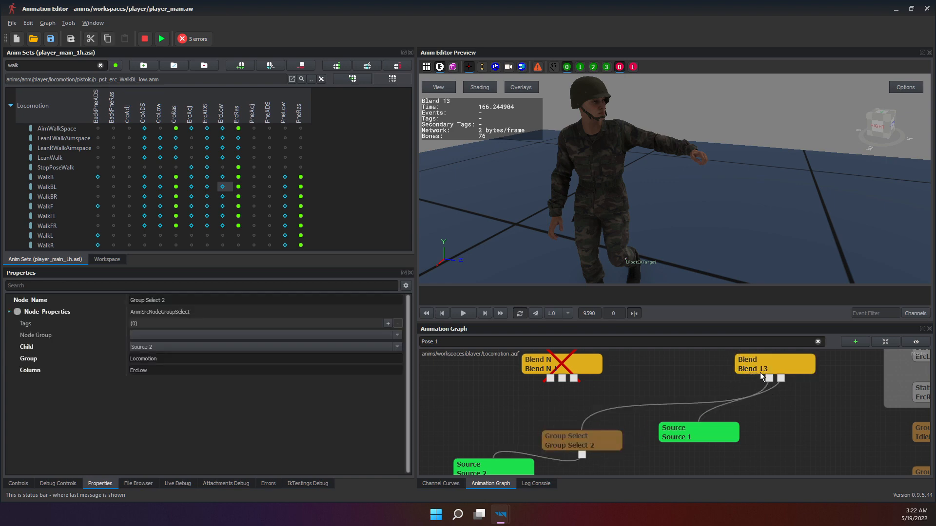
Trace the chain from Source 2 through Group Select 2 to Blend 13 and compare it with the unconnected Blend N 1 node.
left_click_drag(759, 373, 740, 381)
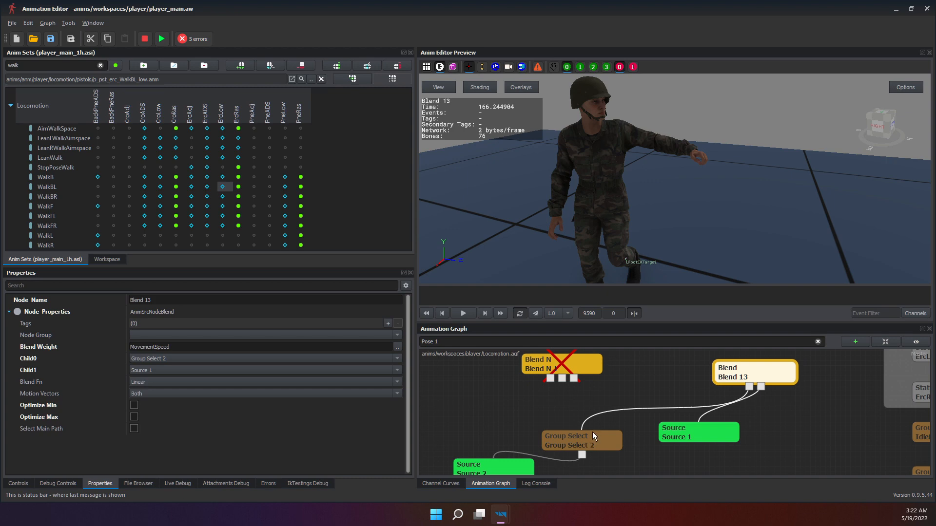
left_click_drag(522, 369, 620, 447)
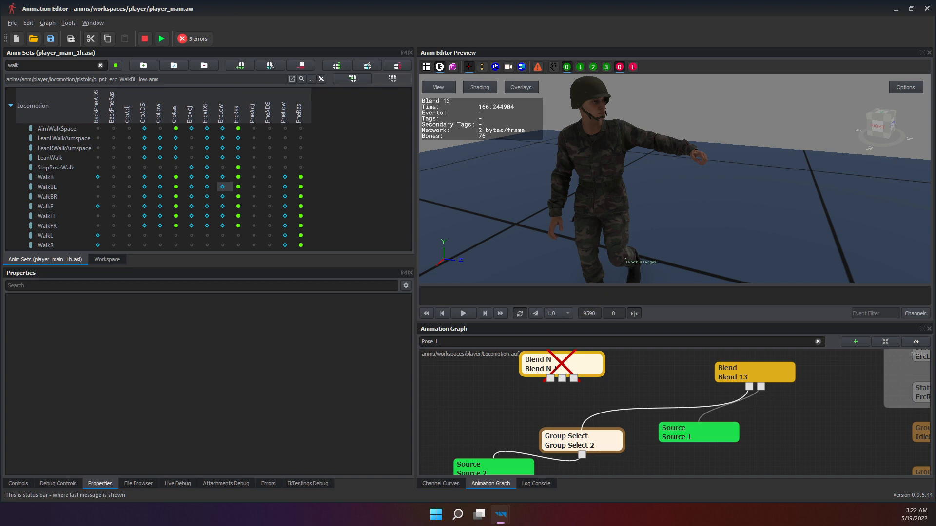
left_click(747, 381)
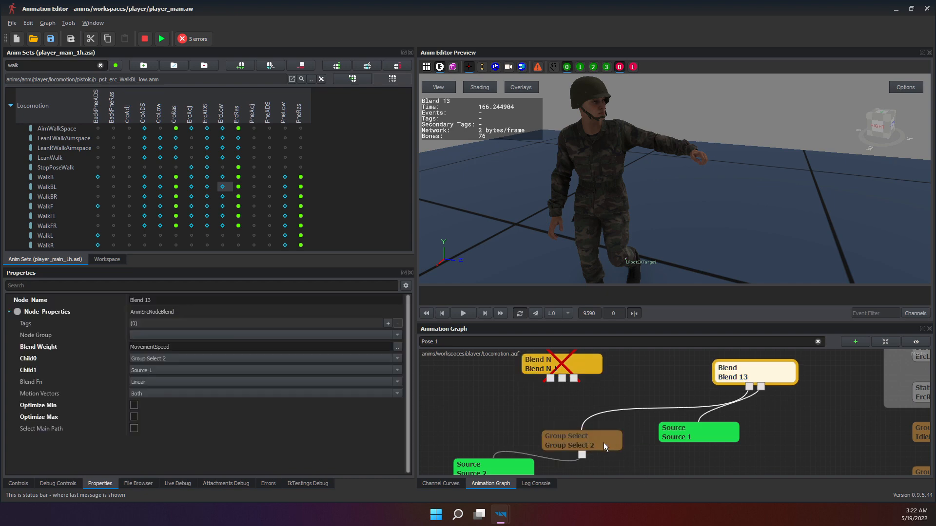
left_click(516, 467)
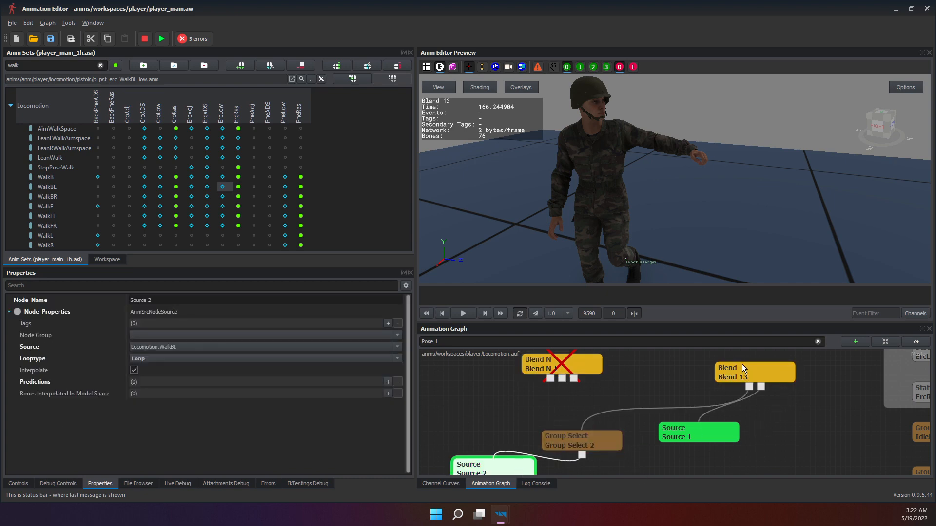
left_click(747, 379)
mouse_move(580, 445)
left_mouse_down()
mouse_move(585, 428)
mouse_move(589, 436)
left_mouse_up()
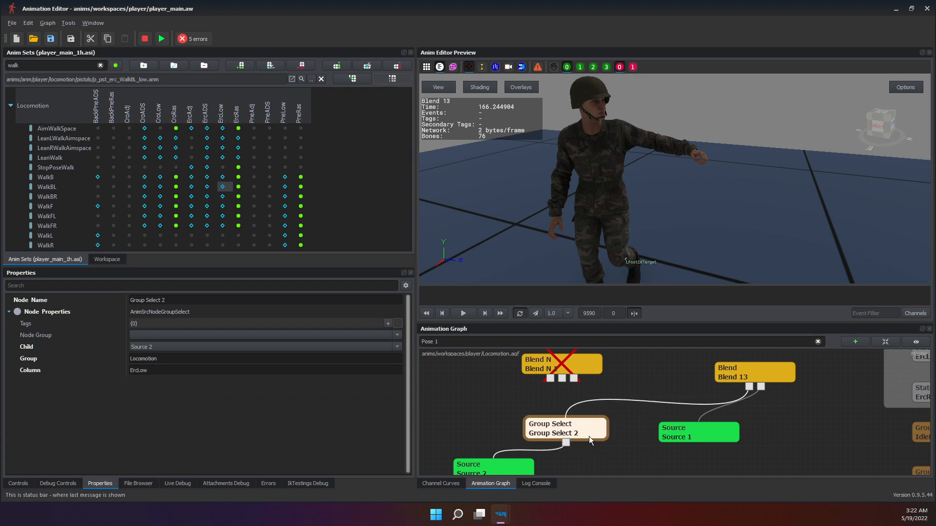
left_click(628, 446)
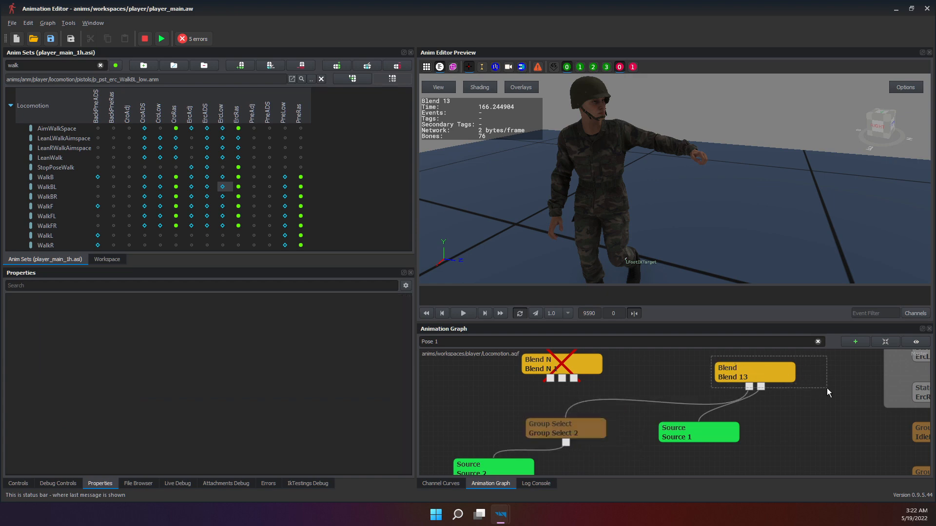
left_click(721, 380)
left_click(764, 409)
left_click_drag(507, 361, 606, 390)
left_click_drag(572, 436, 585, 440)
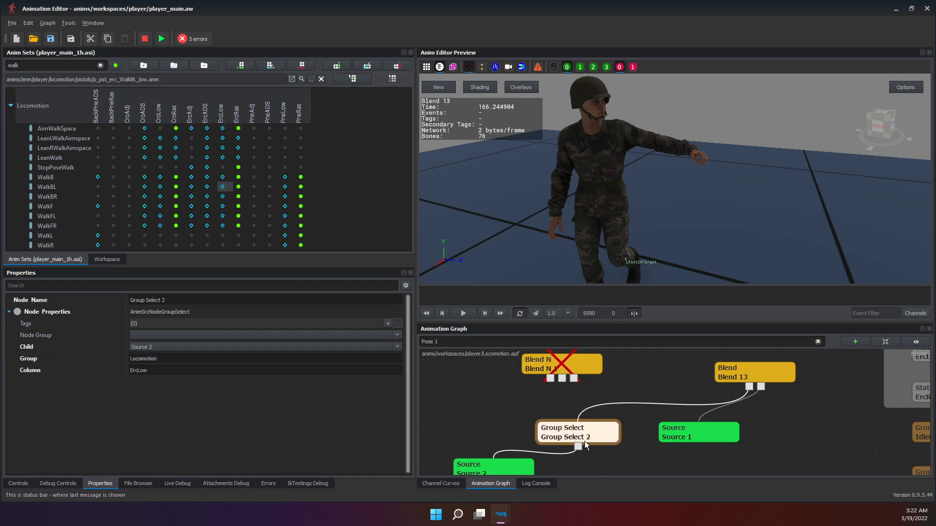
left_click_drag(513, 361, 615, 376)
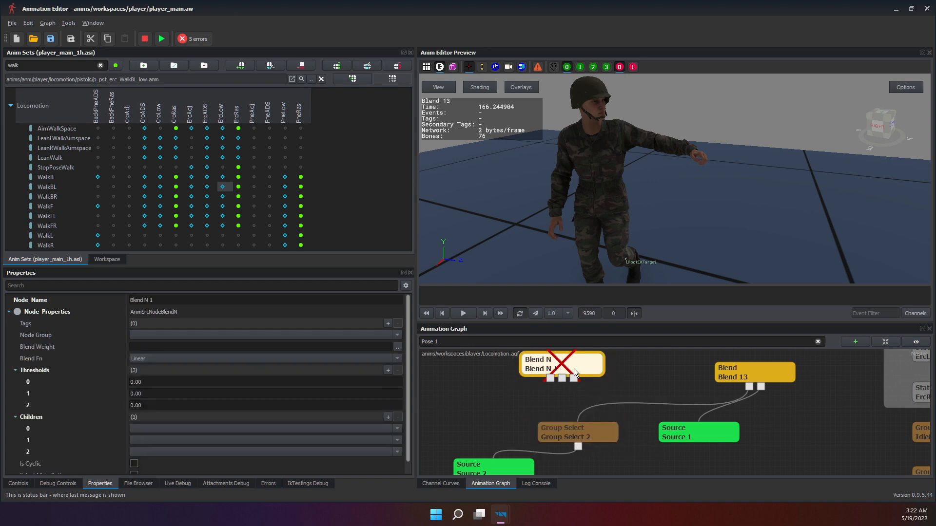
Arrange the graph so Blend N 1 sits above Group Select 2 and Source 1 sits directly below Blend 13.
left_click_drag(575, 369, 591, 373)
mouse_move(764, 379)
left_mouse_down()
mouse_move(734, 369)
mouse_move(755, 374)
left_mouse_up()
left_click_drag(586, 373, 617, 370)
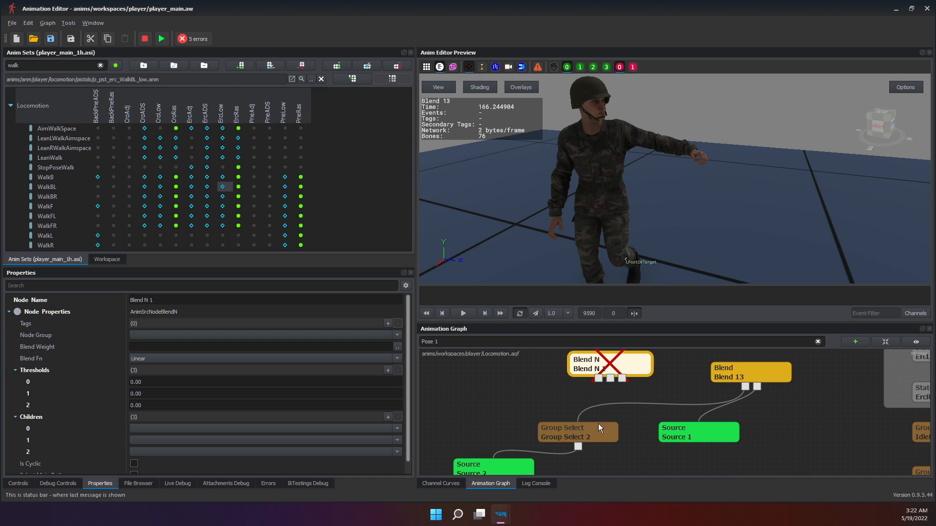
left_click_drag(507, 414, 635, 449)
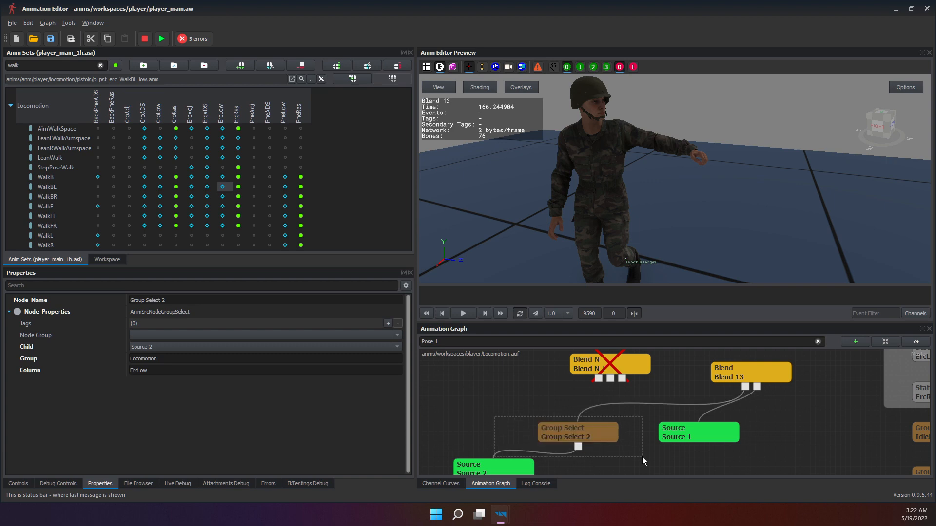
left_click(636, 456)
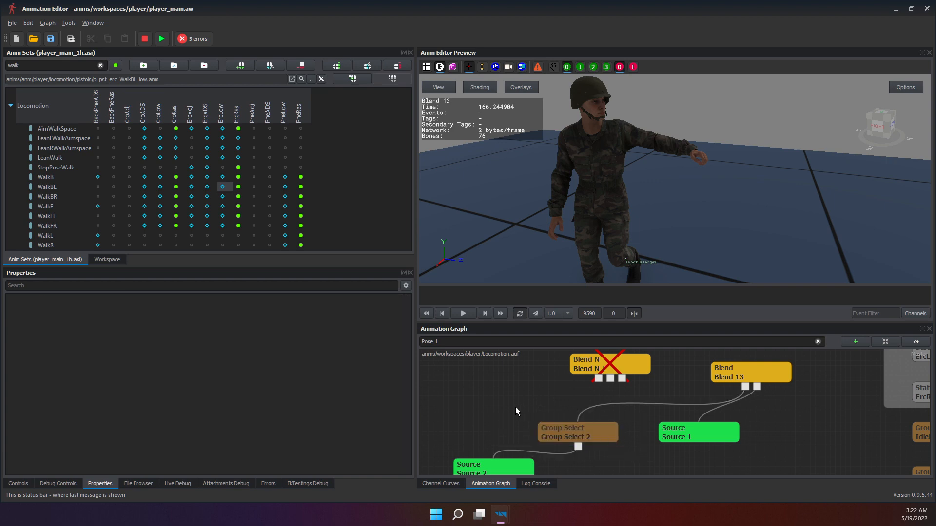
mouse_move(609, 438)
left_mouse_down()
mouse_move(595, 423)
mouse_move(615, 447)
left_mouse_up()
left_click_drag(702, 440, 766, 452)
left_click_drag(615, 364, 583, 372)
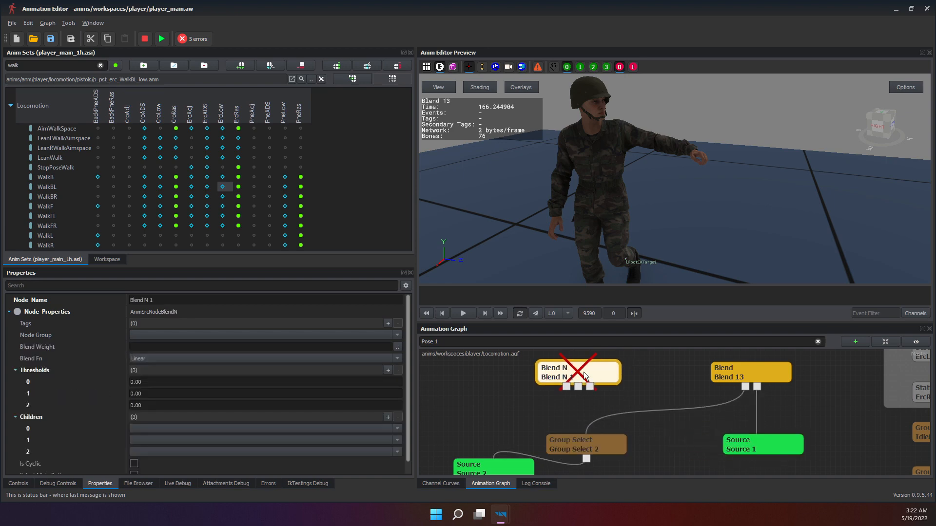
Copy the name of the Group Select 2 node and assign it as child 0 of the Blend N 1 node.
left_click(593, 443)
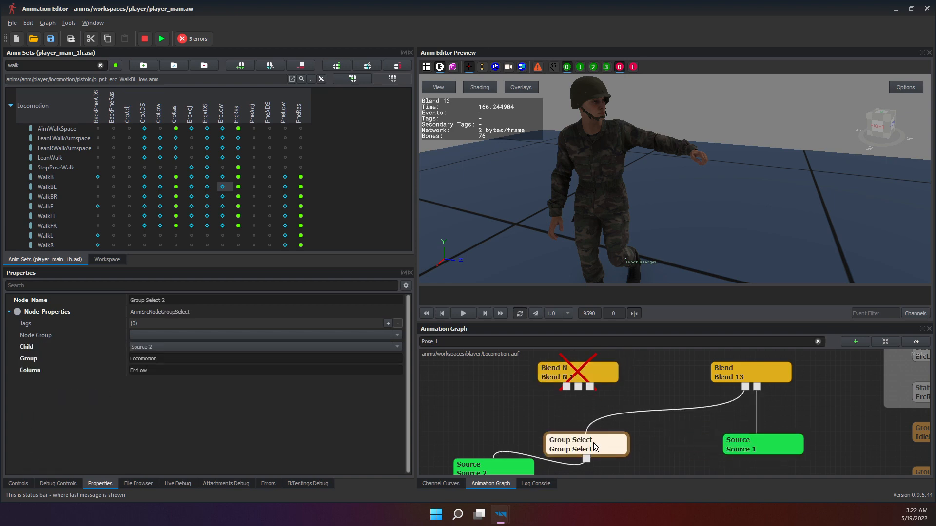
double_click(222, 297)
key("ctrl+c")
left_click(559, 378)
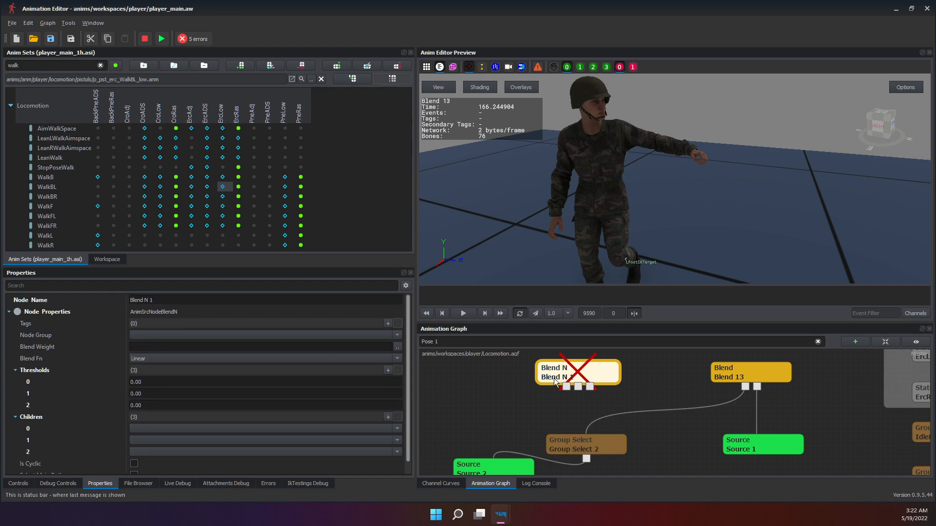
left_click(167, 344)
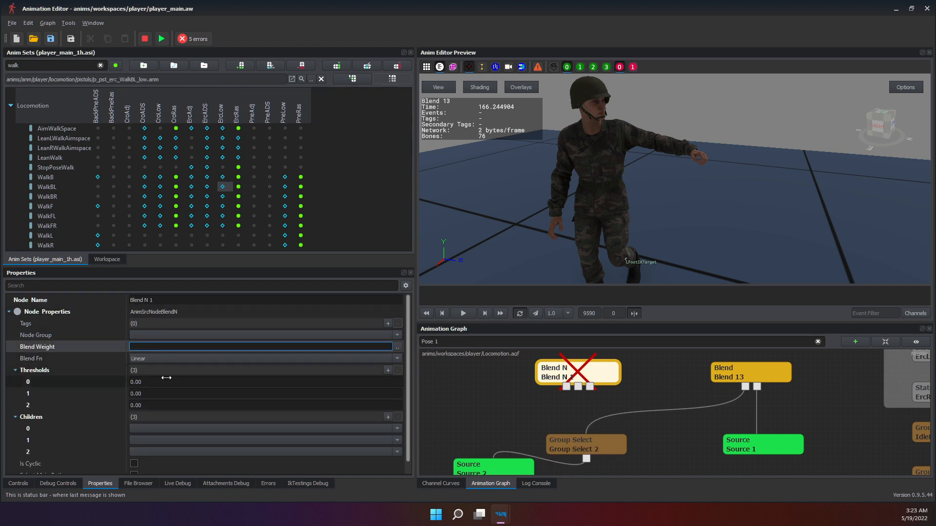
left_click(165, 428)
left_click(164, 429)
key("ctrl+v")
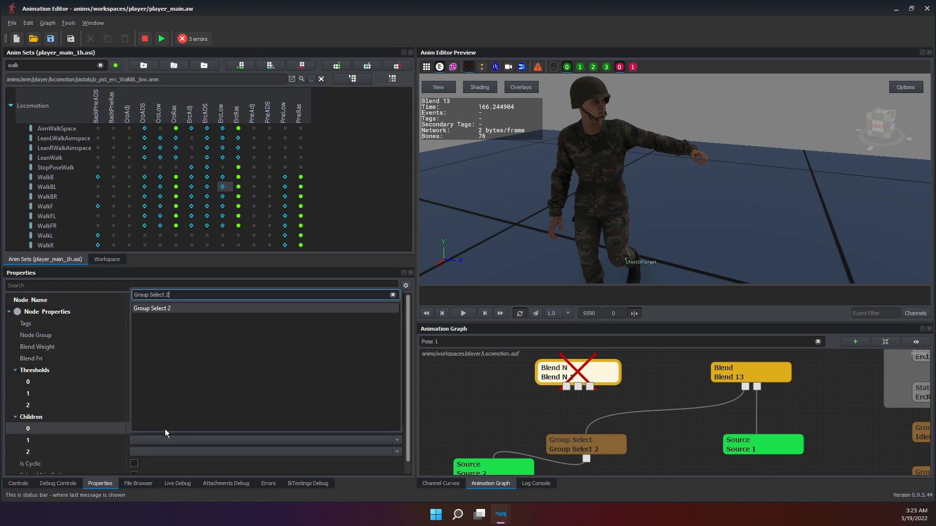
key("Return")
Assign Source 1 as child 1 of the Blend N 1 node.
left_click(753, 446)
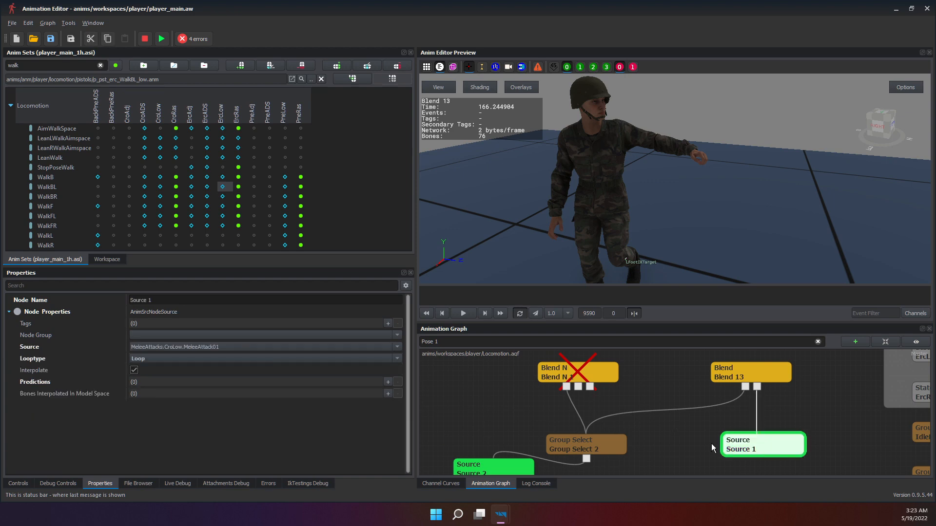
left_click(579, 374)
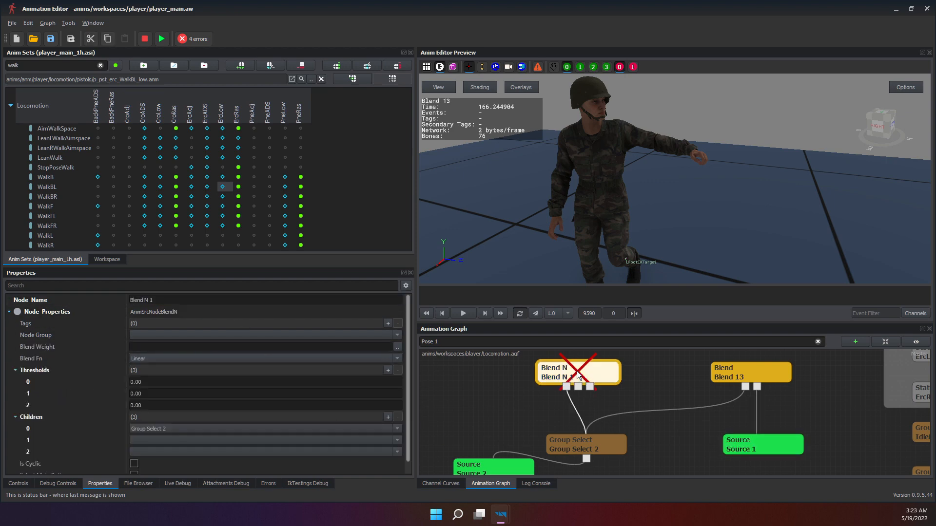
left_click(170, 440)
type("Source 1")
key("Down")
key("Return")
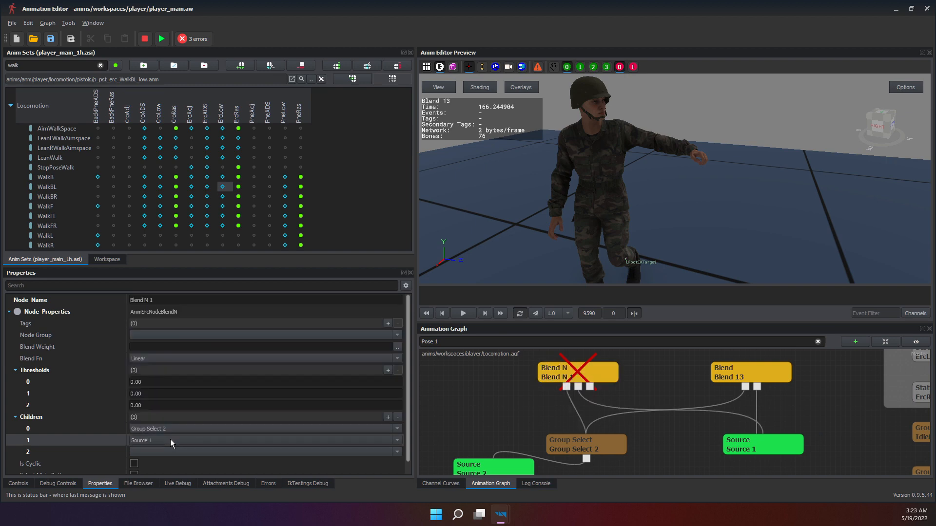
Reposition the Group Select 2 and Source 1 nodes side by side below the Blend N 1 node.
left_click_drag(572, 436, 540, 418)
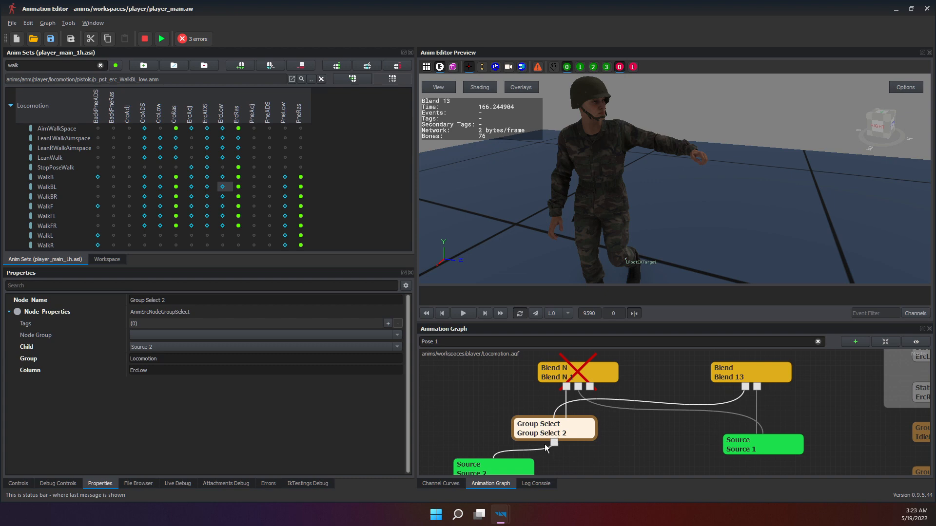
left_click_drag(529, 436, 517, 436)
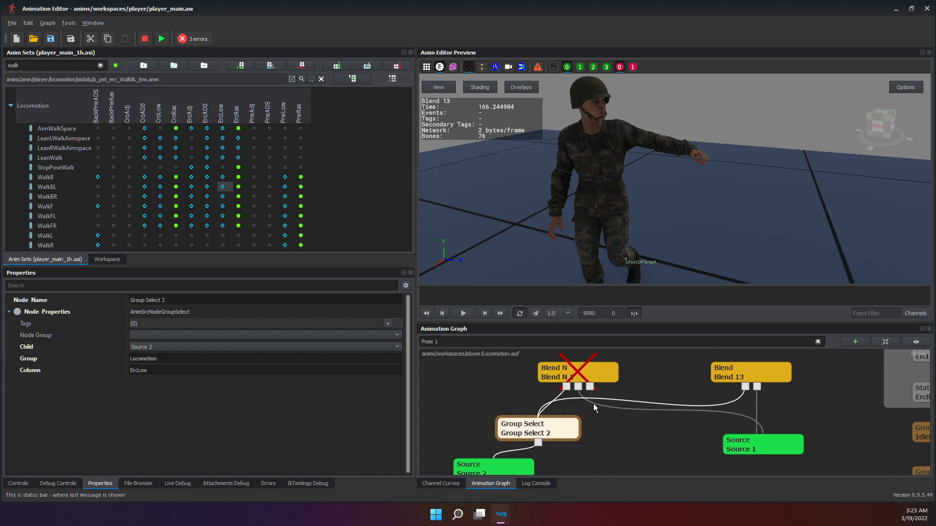
left_click_drag(750, 435, 603, 456)
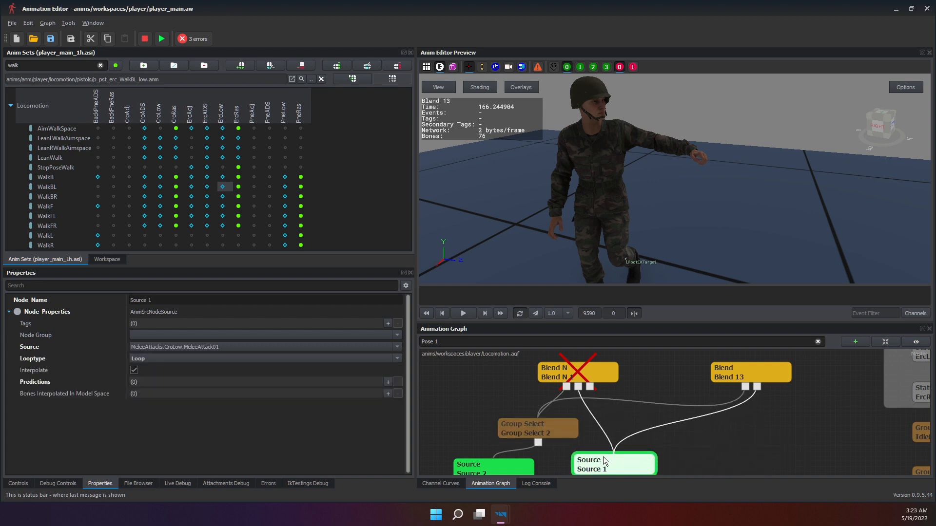
Create a new Source node in the empty graph area below the Blend 13 node.
right_click(644, 419)
mouse_move(687, 425)
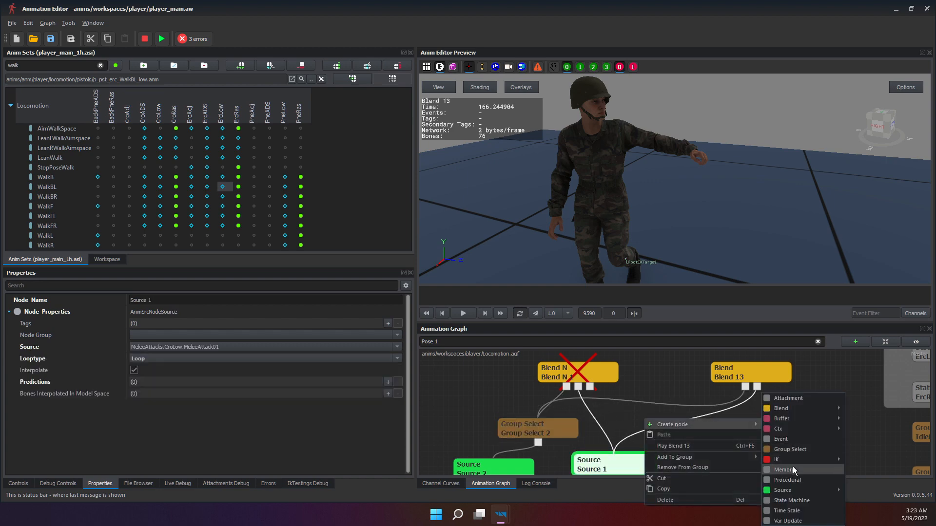
mouse_move(805, 490)
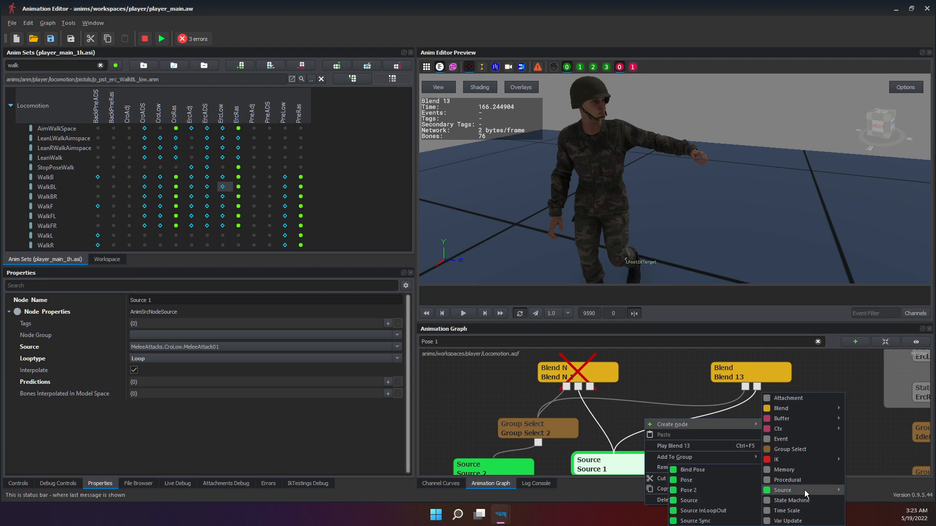
left_click(717, 500)
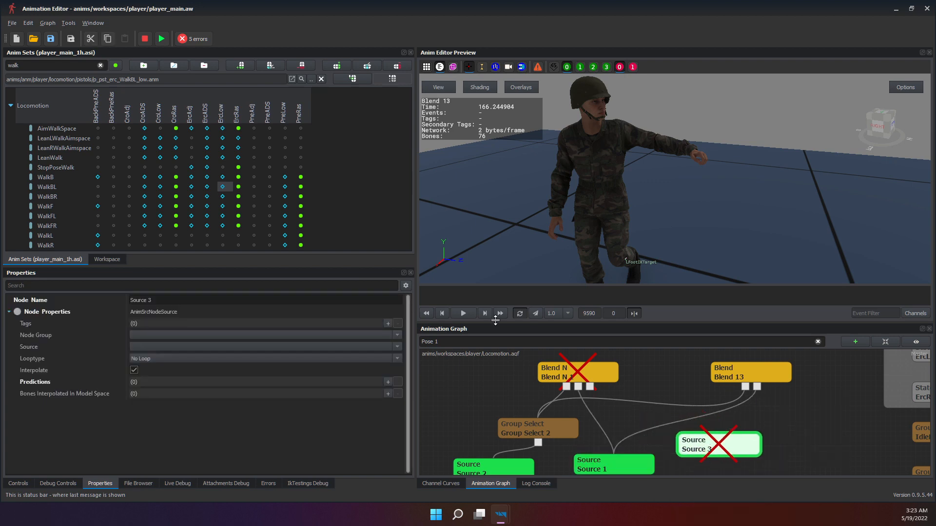
Filter the anim sets by "swim" and select the Normal animation of IdleDeath.
left_click(78, 65)
type("swim")
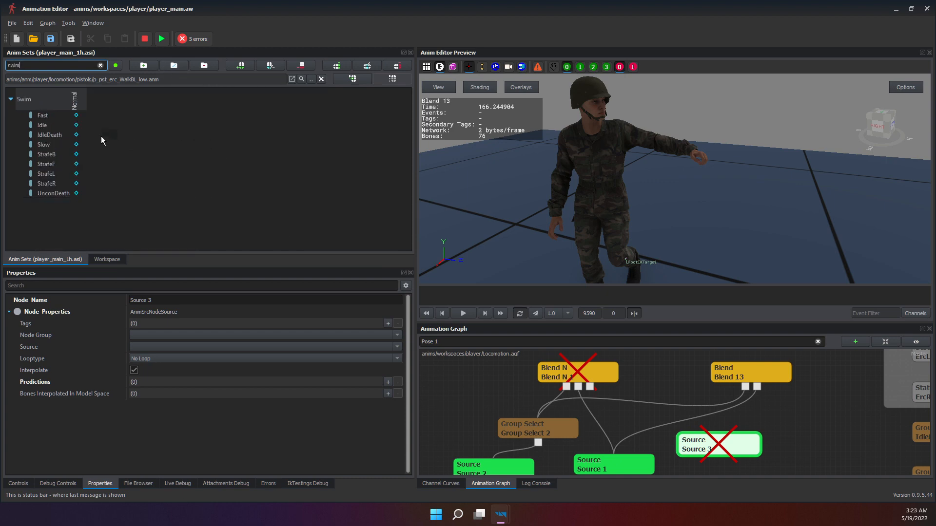
left_click(76, 134)
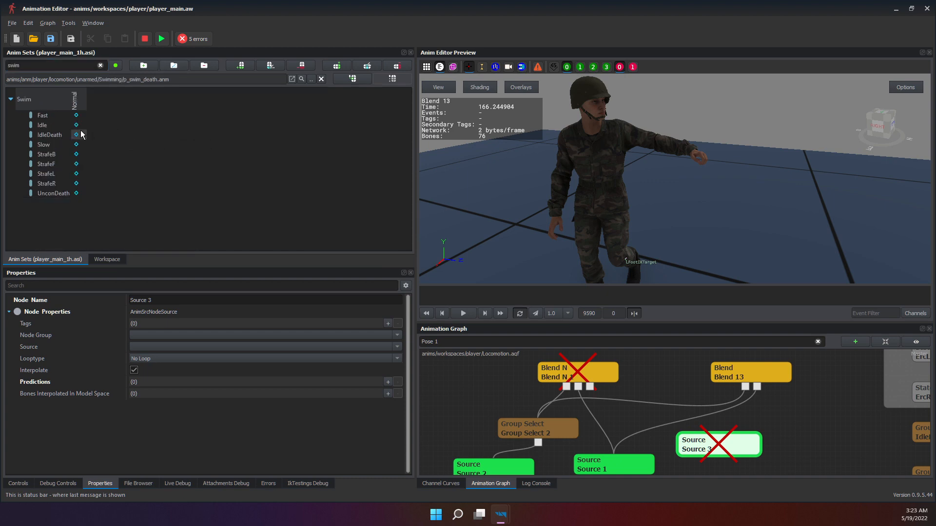
Set the Source 3 node's source to Swim.IdleDeath and its loop type to Loop.
left_click_drag(694, 449, 710, 453)
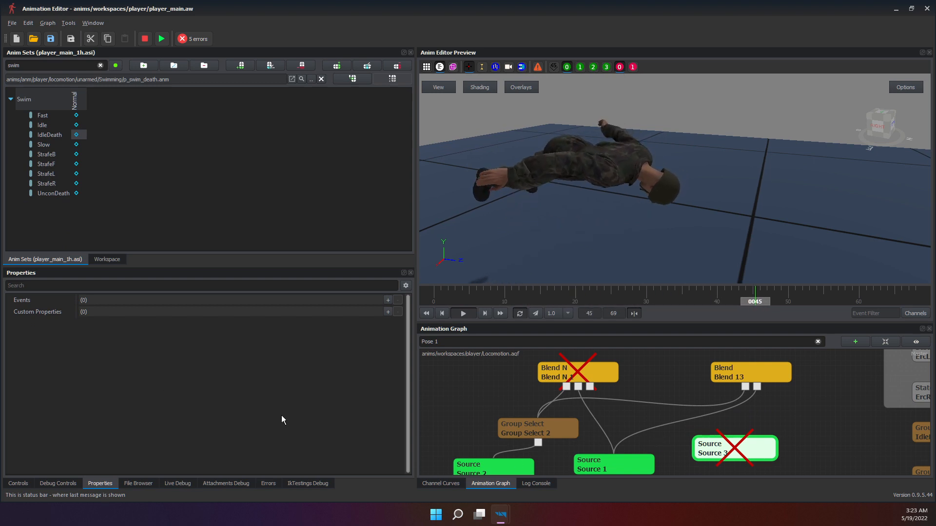
left_click(702, 440)
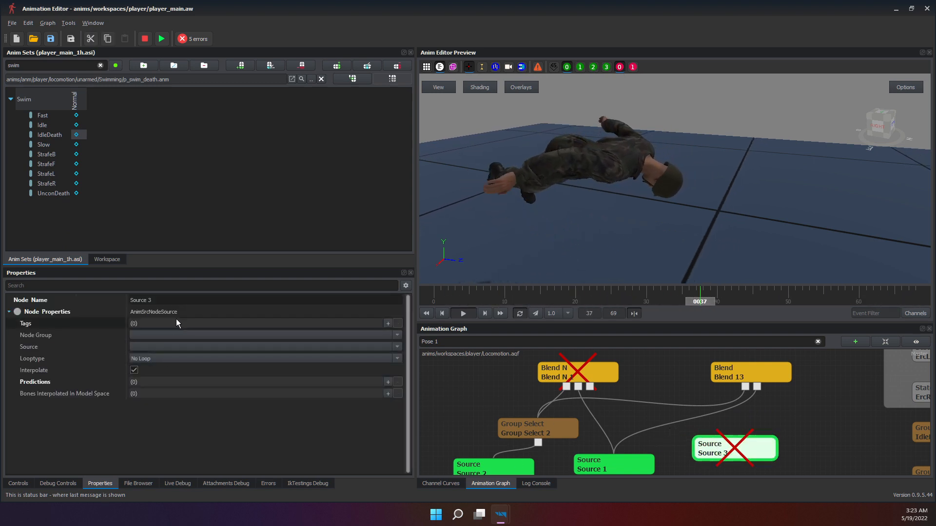
left_click(158, 347)
type("Swim")
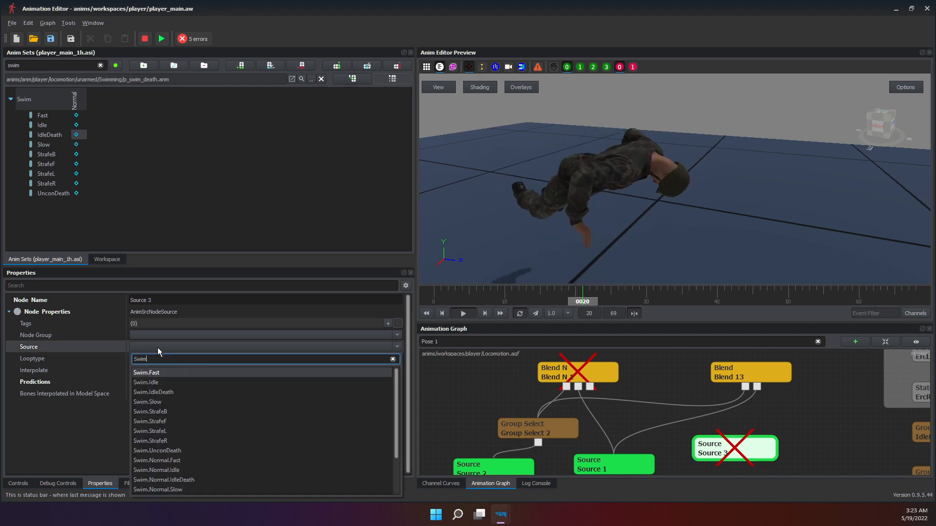
scroll(191, 385, "down", 2)
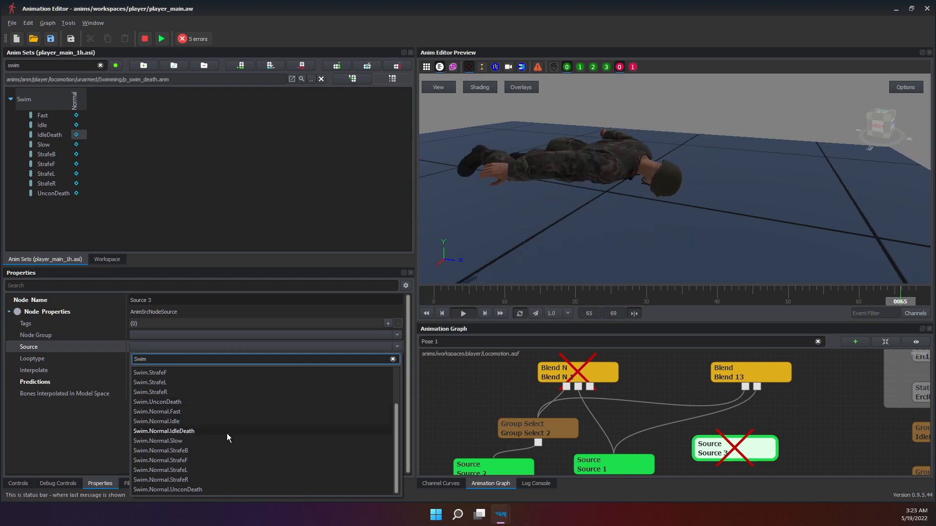
key("BackSpace")
key("BackSpace")
key("BackSpace")
key("BackSpace")
type("IdleDe")
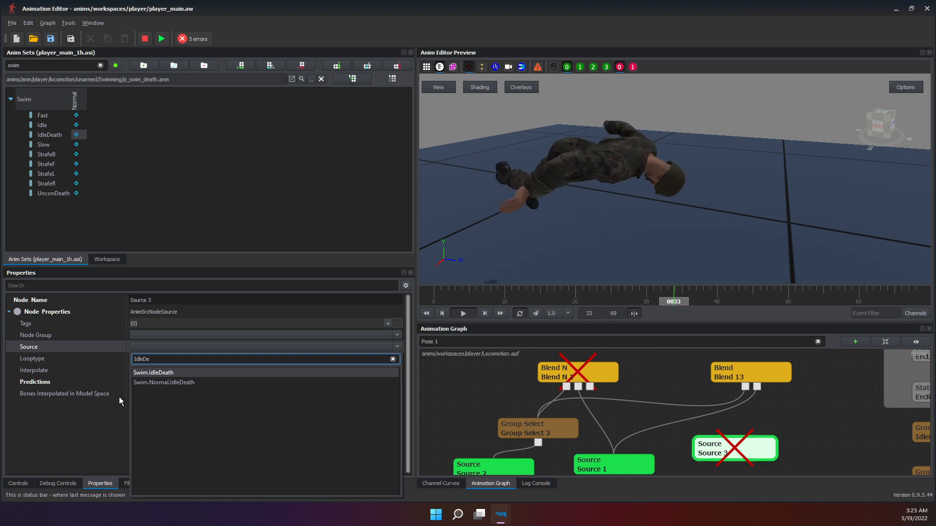
left_click(163, 375)
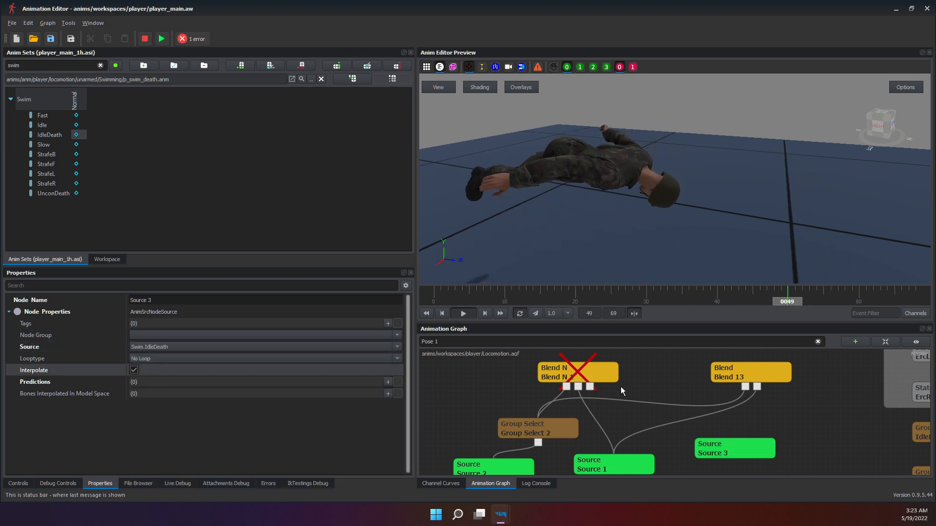
left_click(167, 359)
left_click(159, 369)
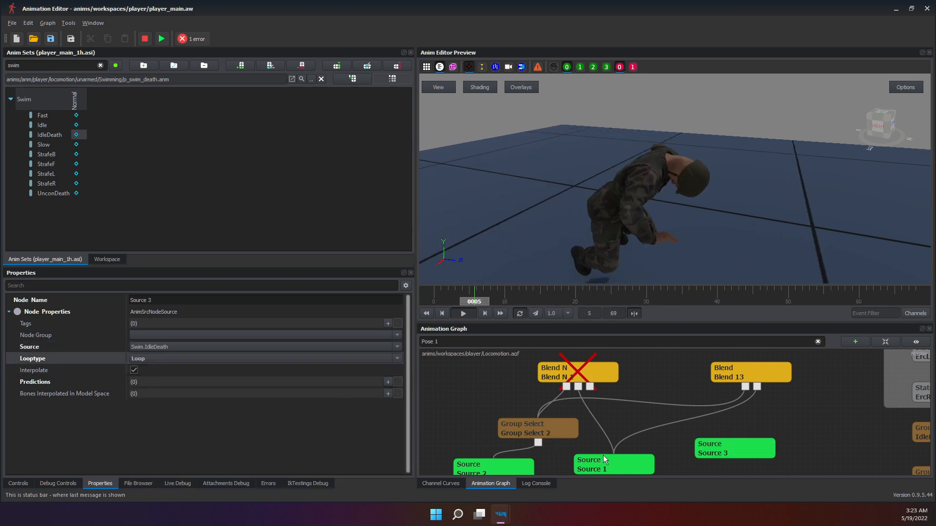
Compare the settings of Source 1 and Source 3, and move the Blend N 1 node directly above Source 1.
left_click(612, 466)
left_click(673, 428)
left_click(720, 450)
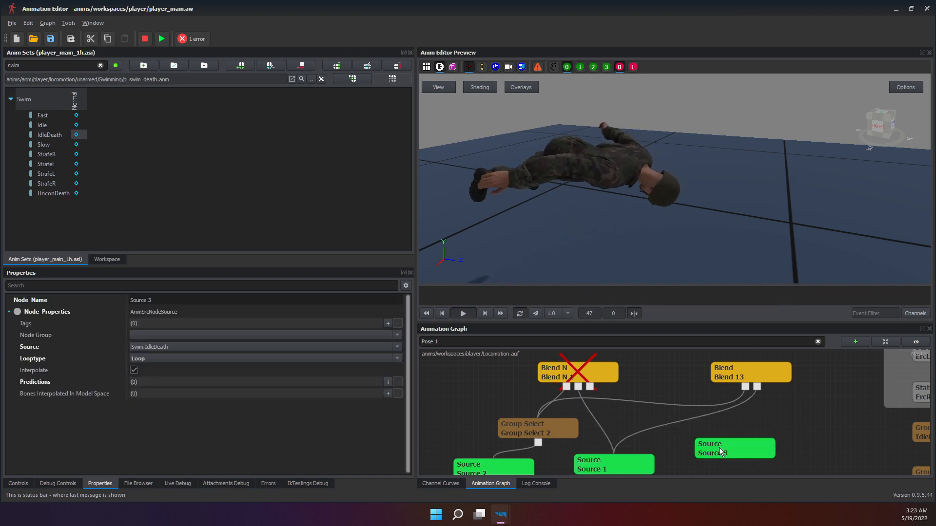
left_click(676, 418)
left_click(640, 459)
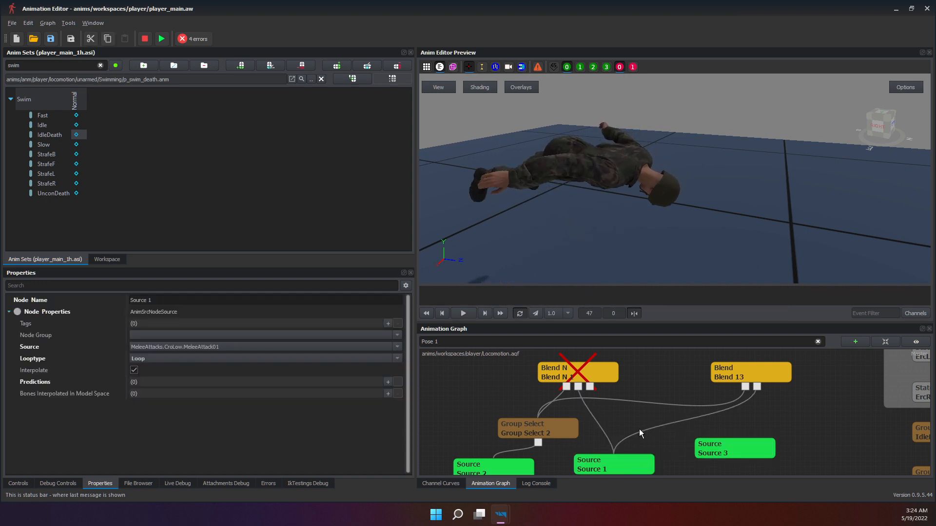
left_click(607, 400)
left_click_drag(584, 380, 612, 380)
Assign Source 3 as child 2 of the Blend N 1 node.
left_click(702, 448)
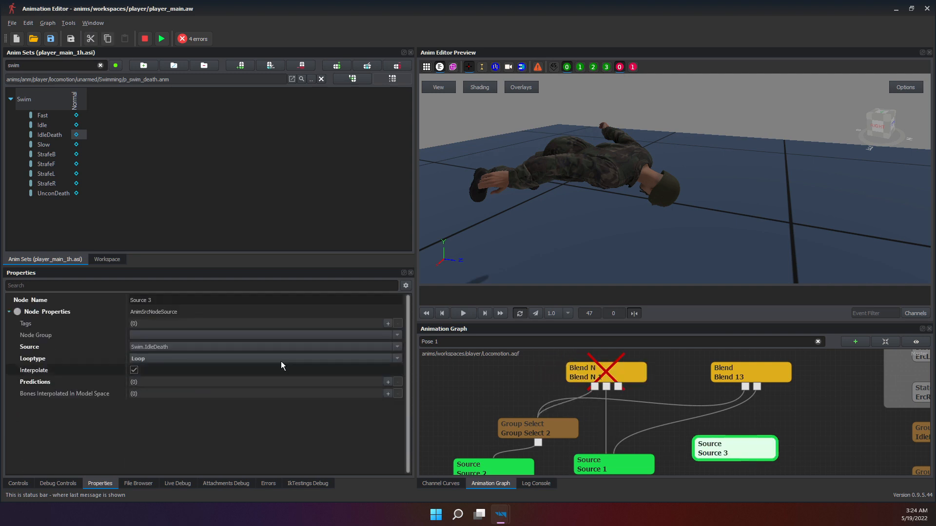
double_click(177, 300)
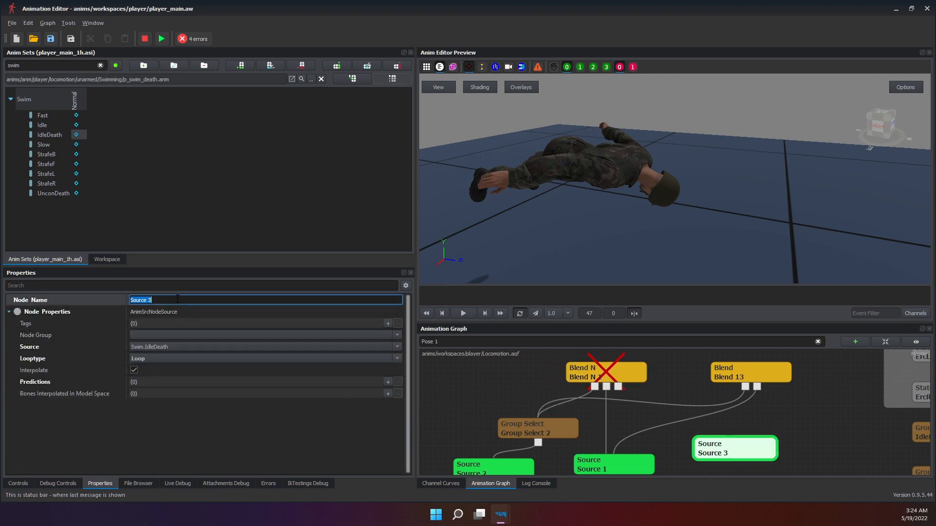
left_click(612, 366)
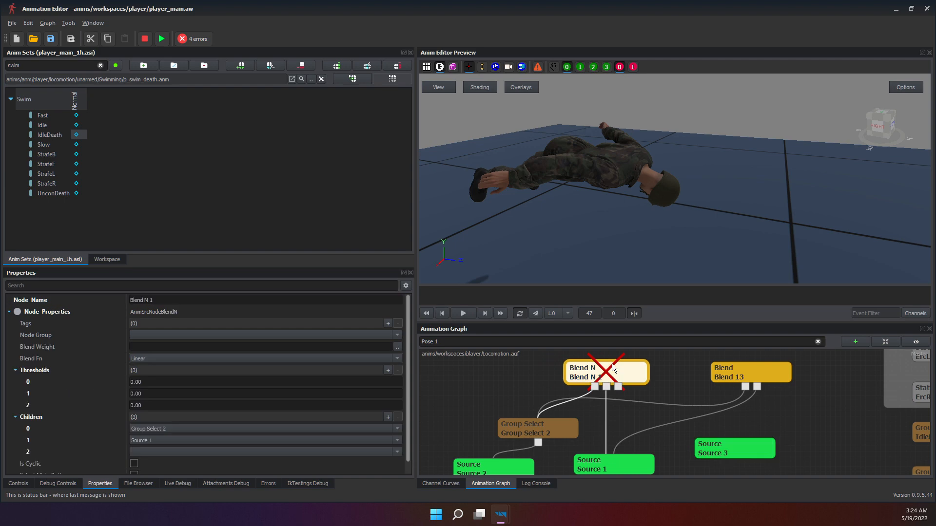
left_click(148, 452)
type("Source 3")
left_click(149, 332)
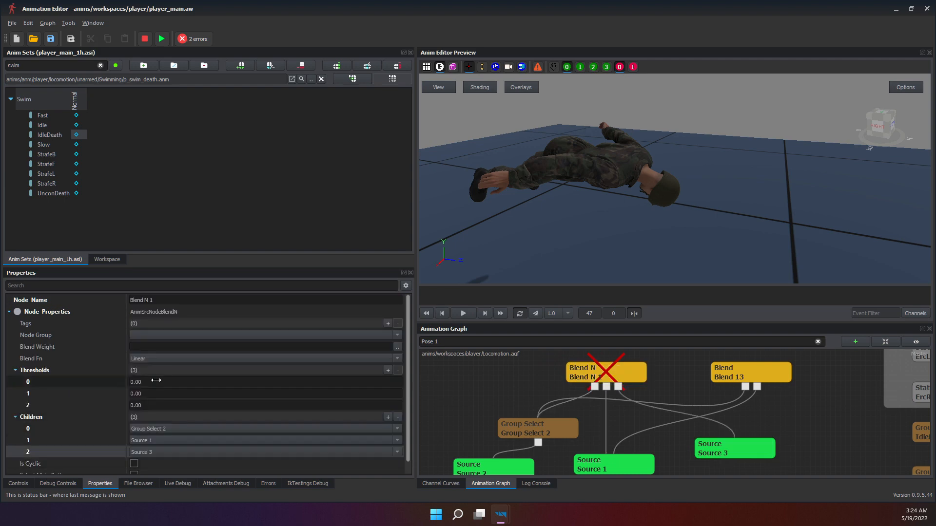
Set the Blend N 1 node's blend weight to 0.5.
left_click(759, 448)
left_click(765, 427)
left_click(624, 458)
left_click(521, 433)
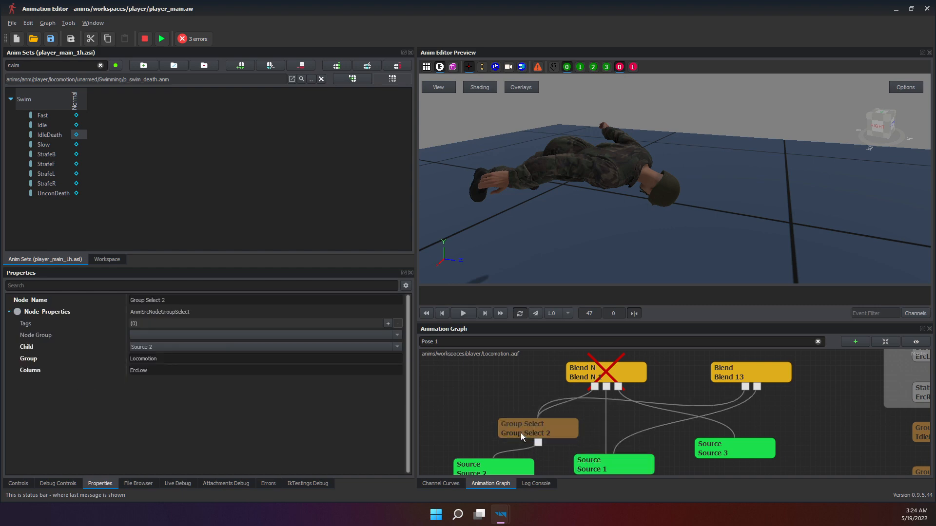
left_click(613, 376)
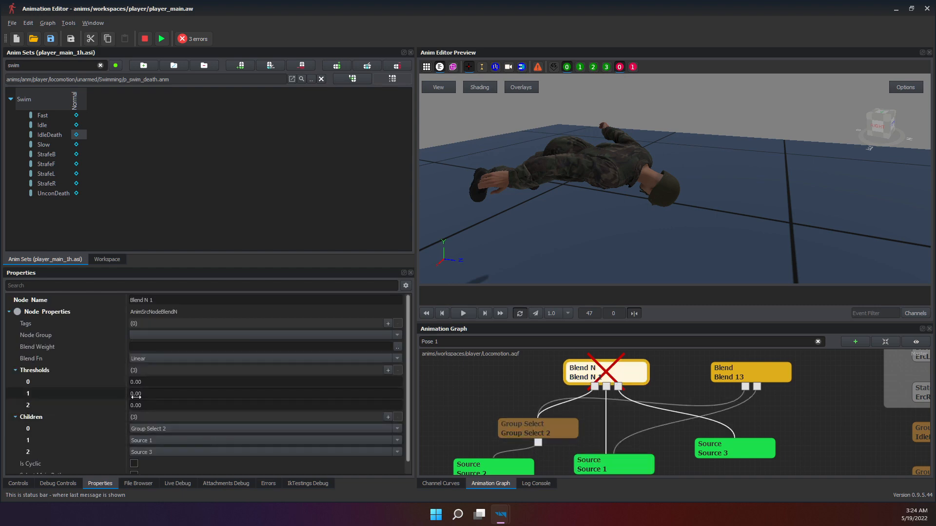
left_click(145, 345)
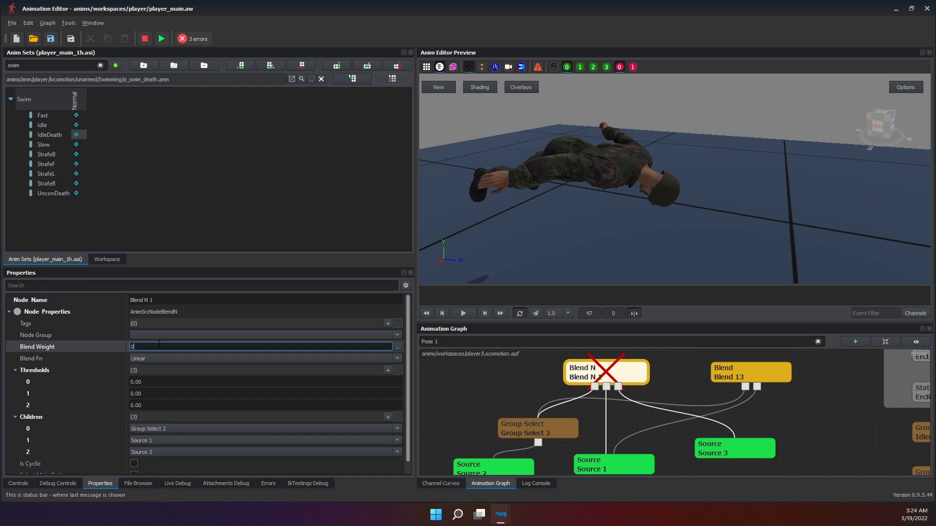
key("Return")
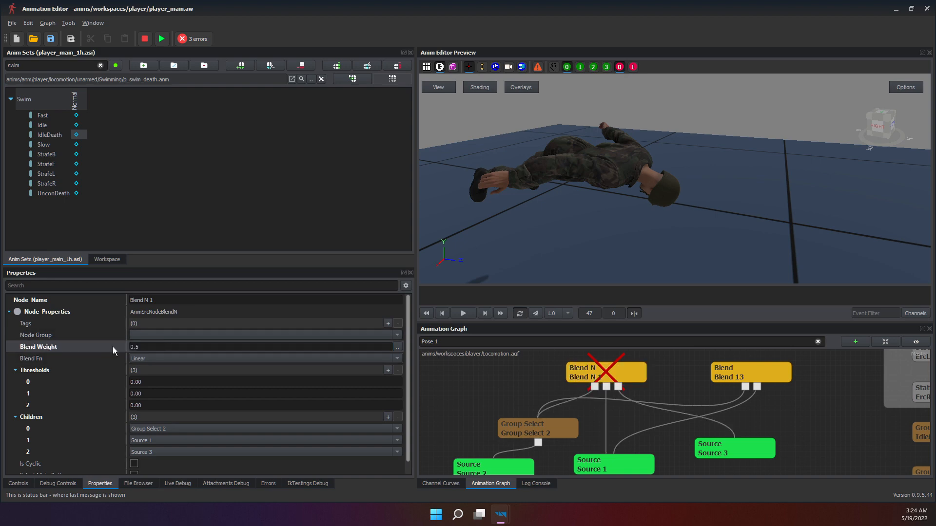
scroll(113, 366, "down", 1)
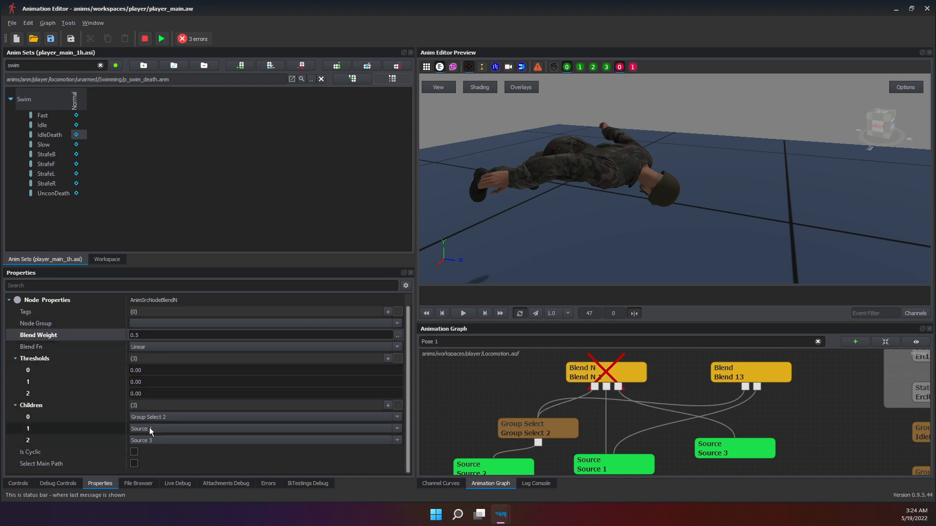
Set threshold 1 of the Blend N 1 node to 0.500 and threshold 2 to 1.0.
left_click(57, 403)
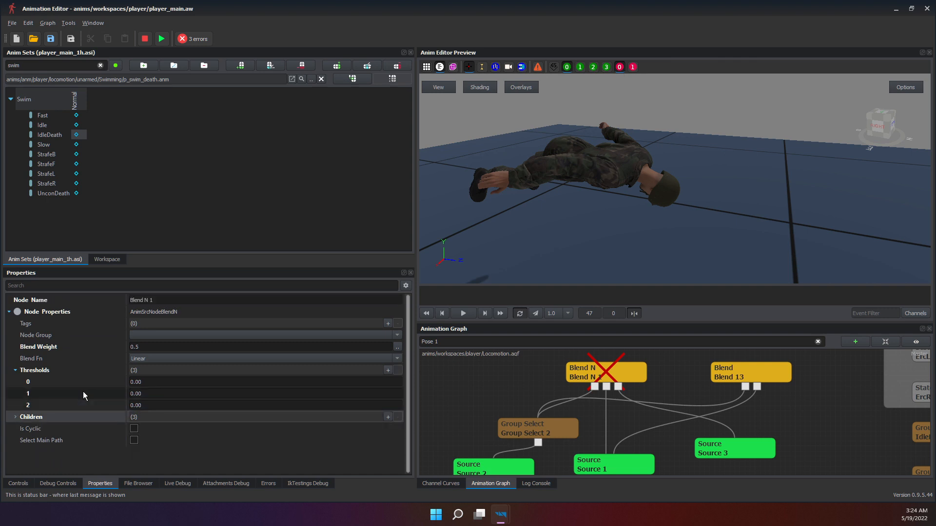
double_click(194, 394)
type("500")
key("Return")
double_click(166, 406)
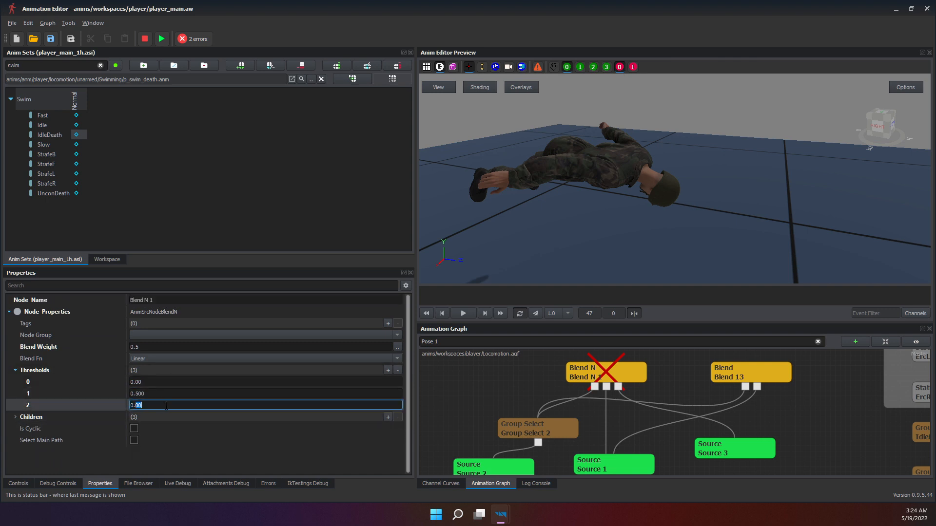
type("1.0")
key("Return")
left_click(599, 372)
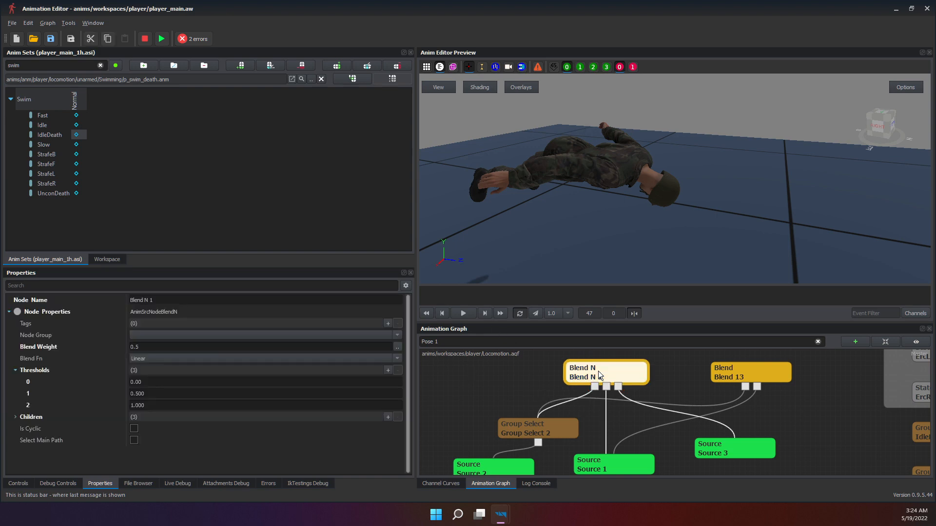
Align Group Select 2 above Source 2 and move Source 3 lower to make room for another node above it.
left_click(734, 437)
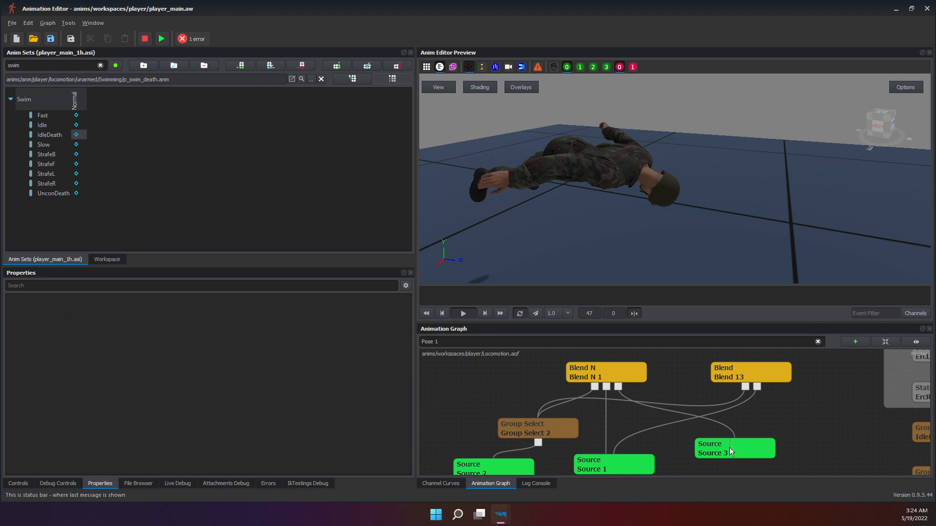
left_click(628, 456)
left_click_drag(516, 415, 488, 411)
left_click(721, 449)
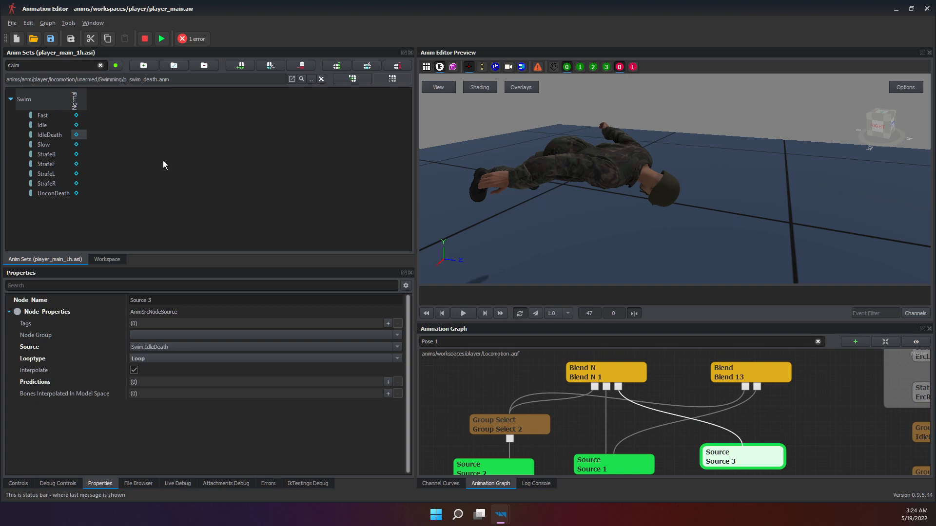
left_click(737, 443)
left_click_drag(727, 449, 726, 474)
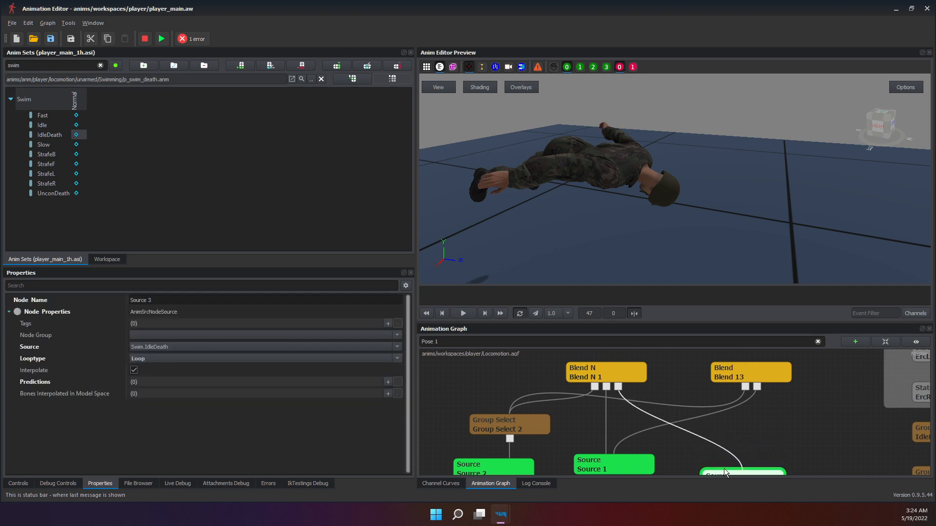
Create a Group Select node above Source 3 with group Swim and column Normal.
right_click(713, 424)
mouse_move(721, 426)
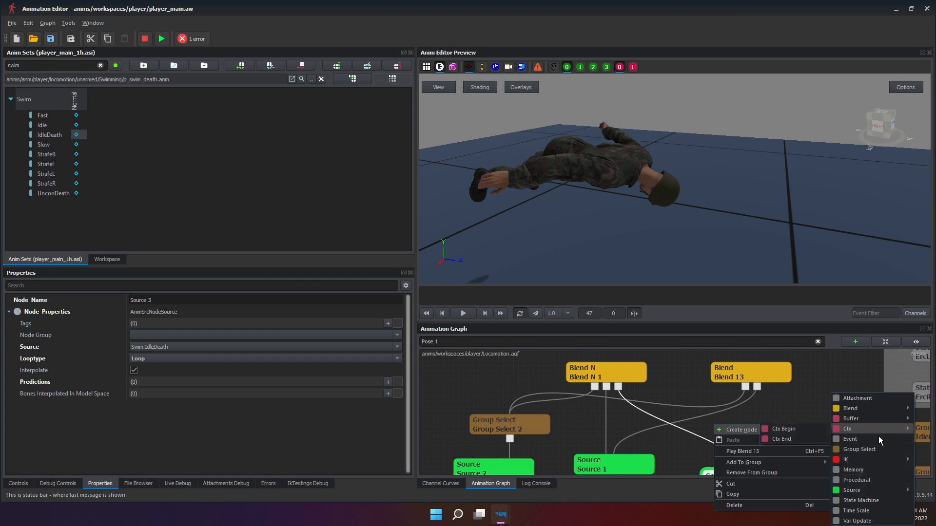
left_click(877, 449)
left_click_drag(736, 435, 701, 430)
left_click(200, 358)
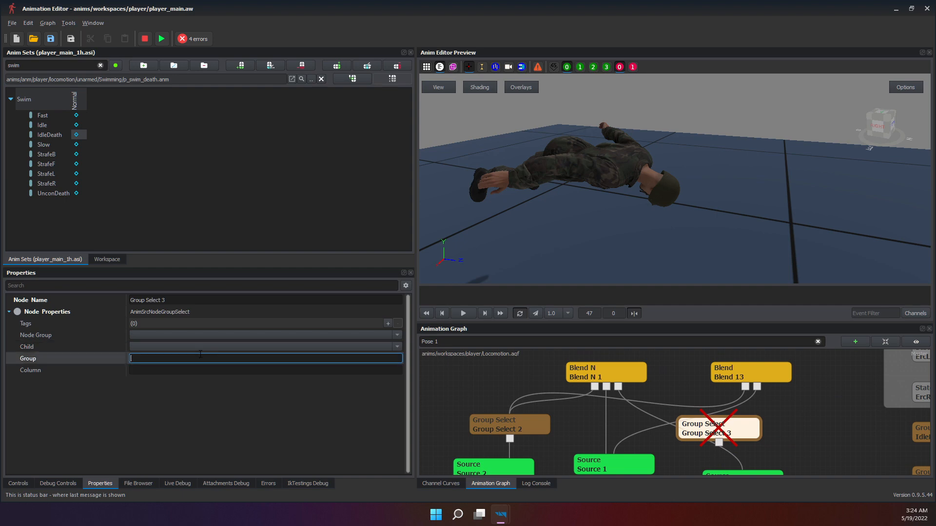
key("Return")
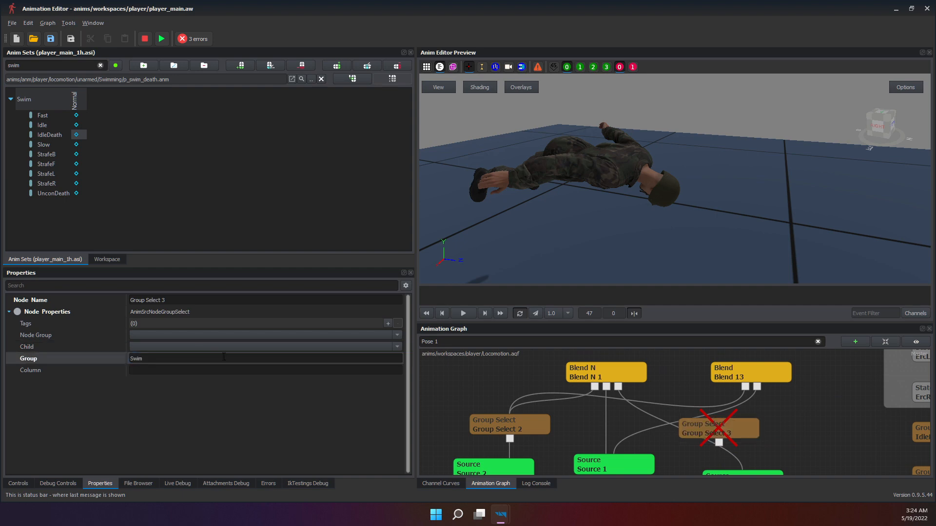
left_click(190, 370)
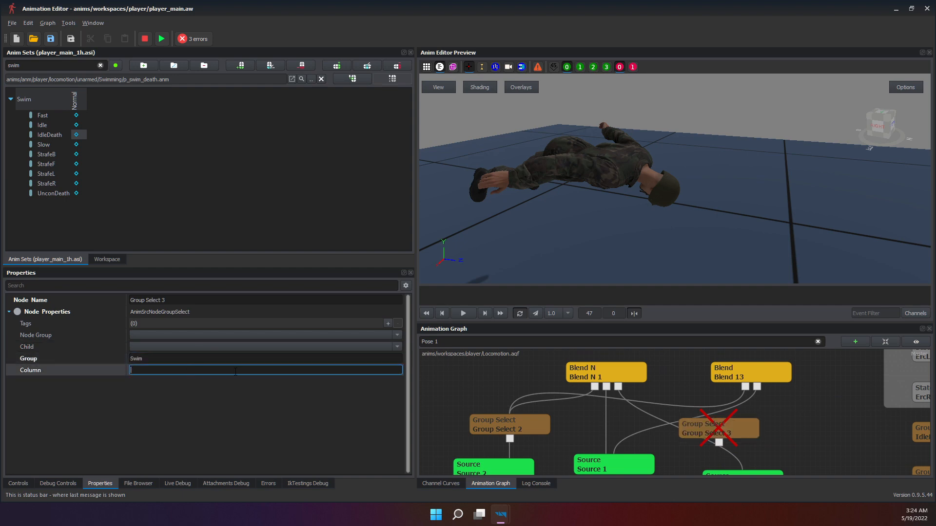
type("Normal")
key("Return")
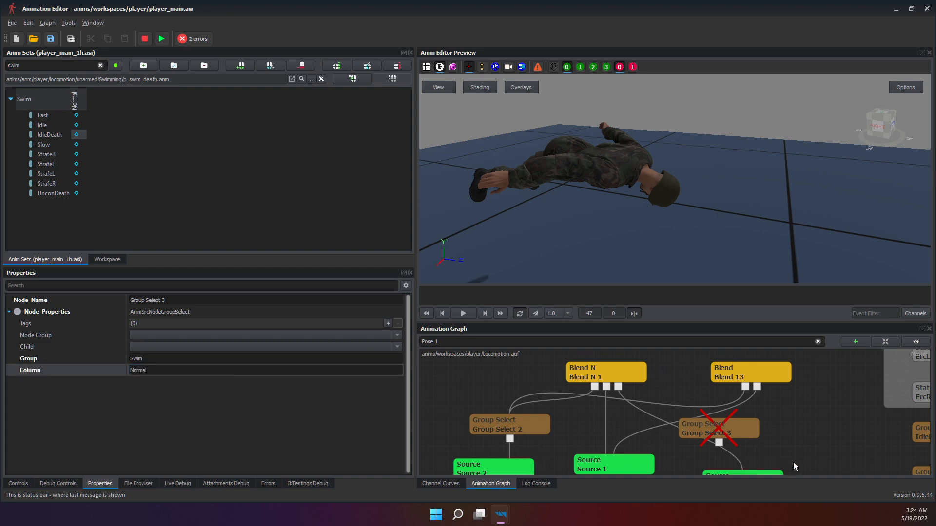
Assign Source 3 as the child of Group Select 3 and align the group node above it.
scroll(785, 429, "down", 2)
left_click(735, 450)
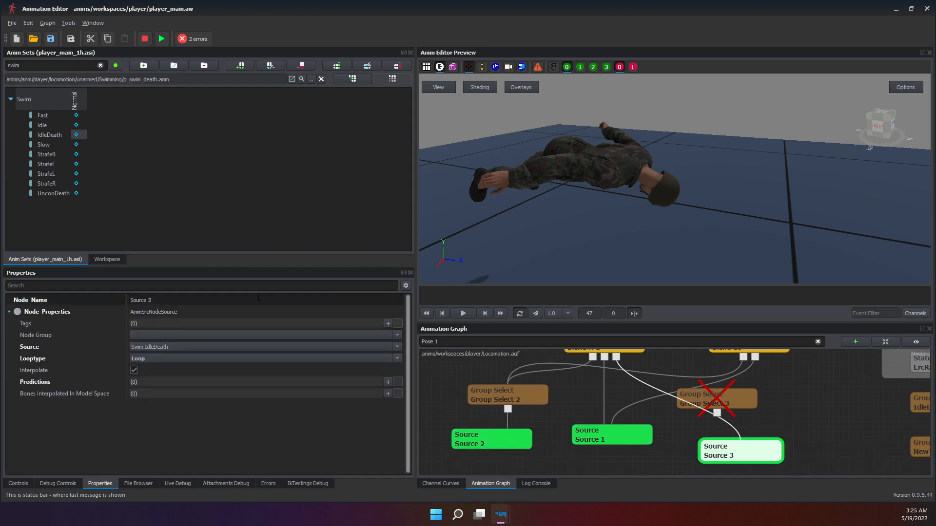
left_click(205, 299)
left_click(682, 396)
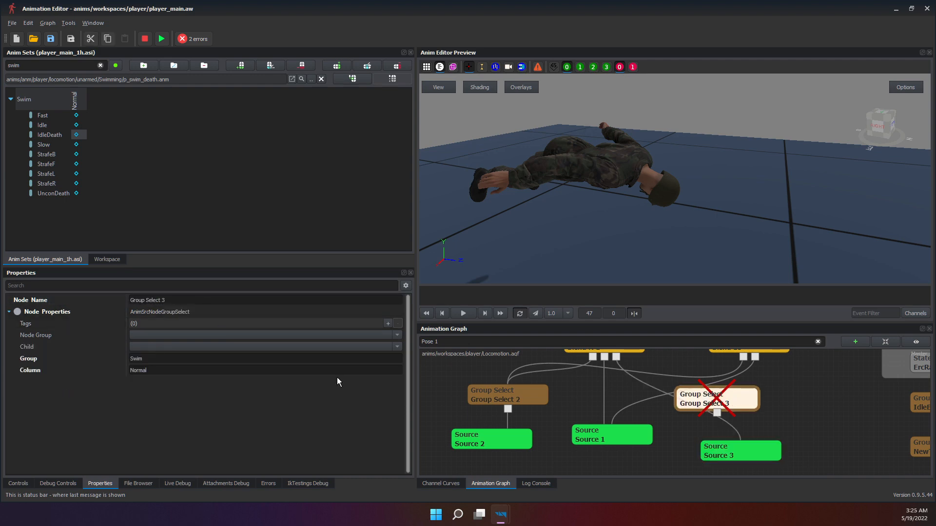
left_click(167, 346)
type("Source 3")
key("Return")
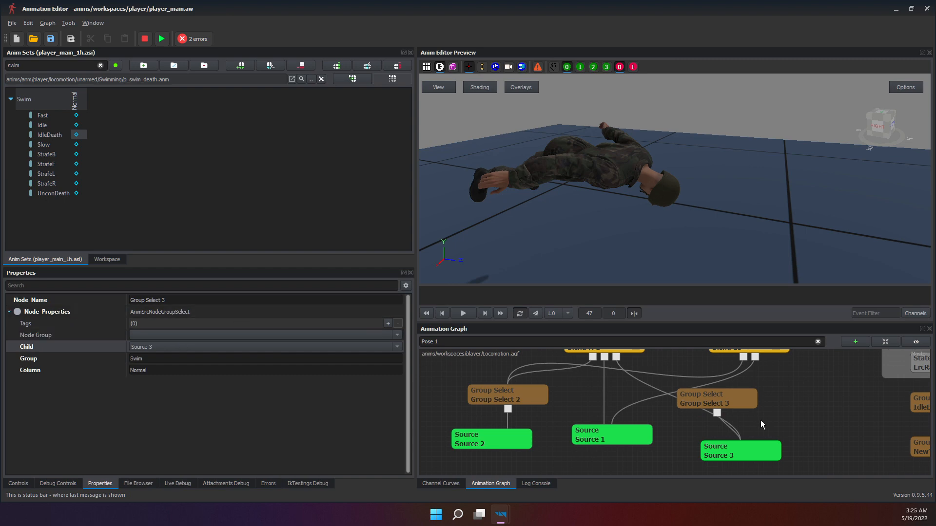
left_click(719, 404)
left_click_drag(719, 405, 746, 410)
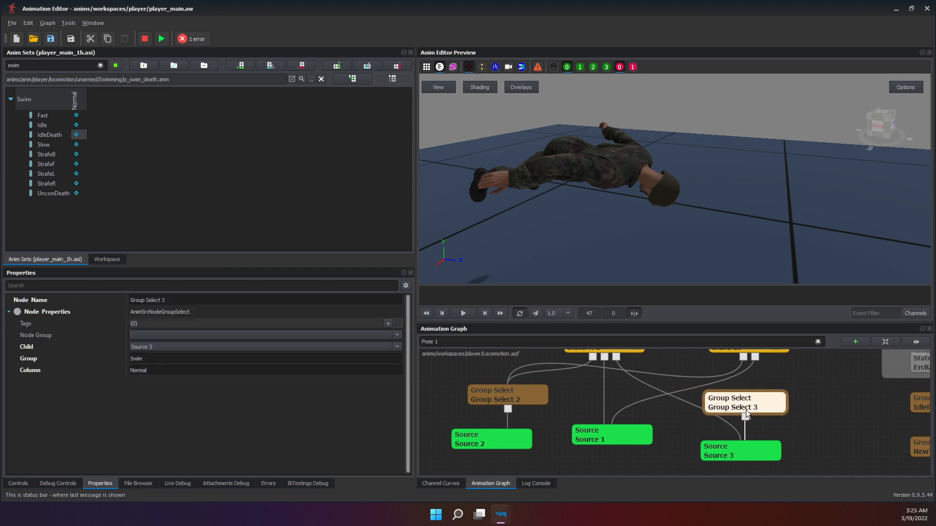
Change child 2 of the Blend N 1 node from Source 3 to Group Select 3.
double_click(197, 301)
left_click(624, 358)
middle_click_drag(624, 359, 610, 388)
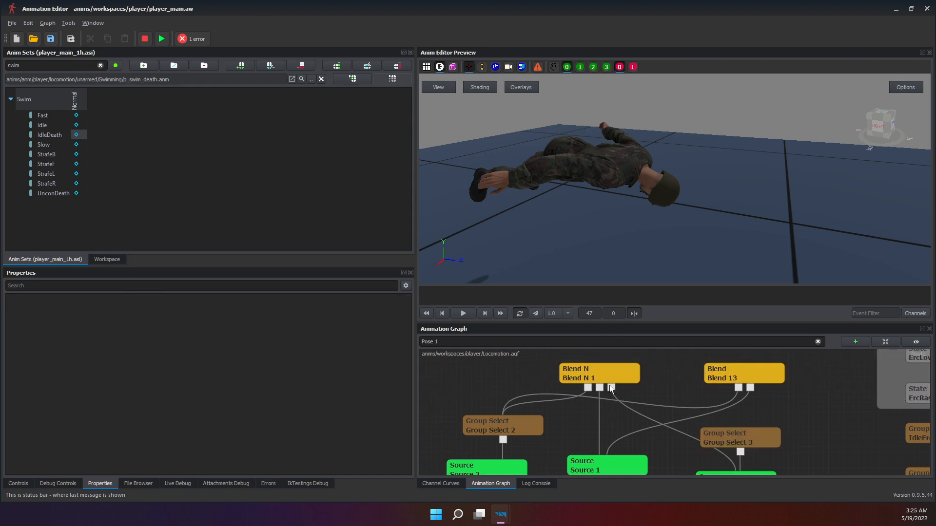
left_click(592, 381)
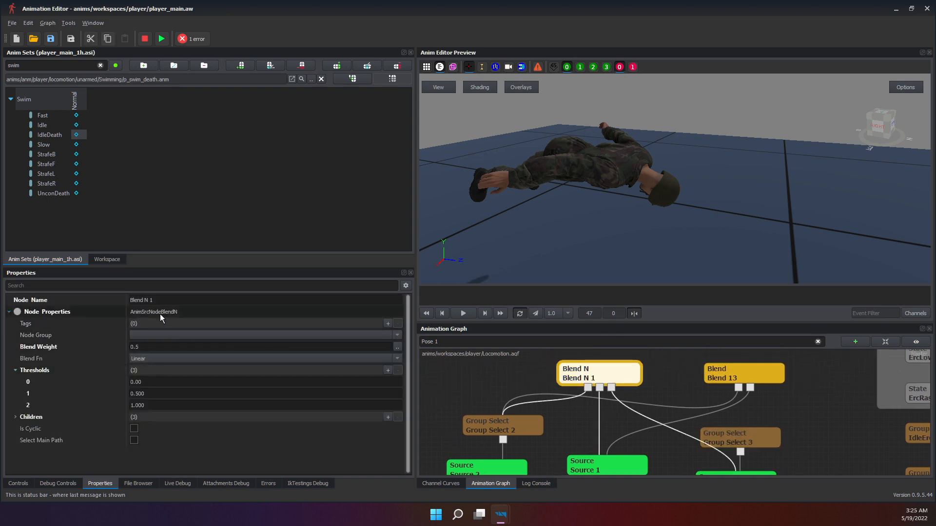
left_click(15, 417)
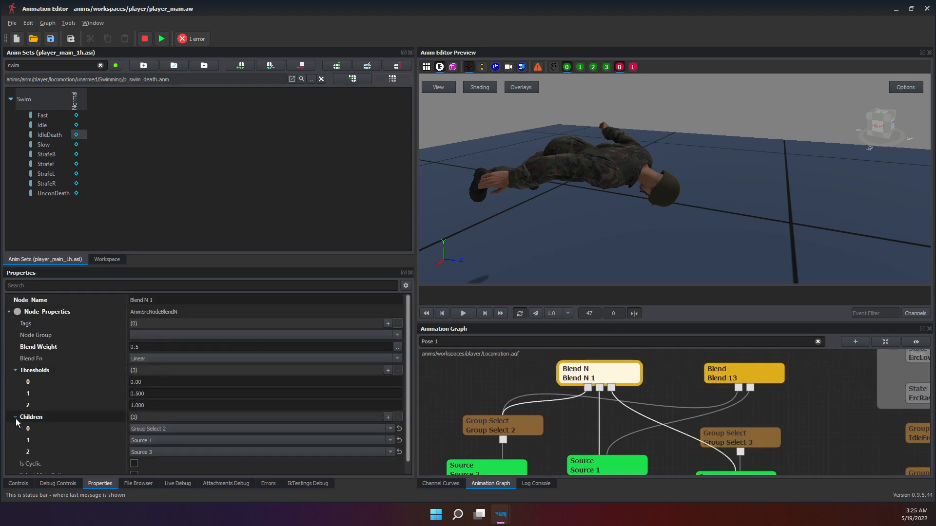
left_click(153, 453)
left_click(174, 447)
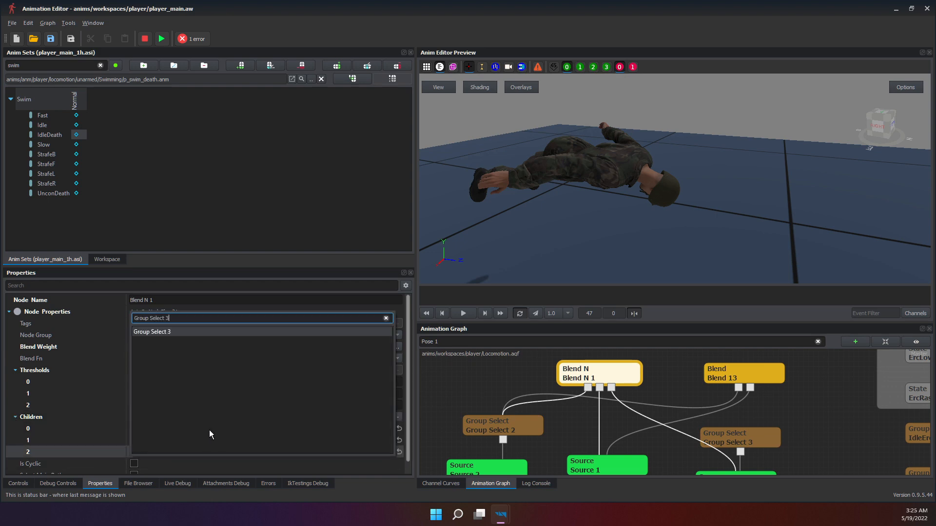
Move the Blend 13 node clear of the new node tree, below Source 2, and preview Blend N 1.
left_click(583, 370)
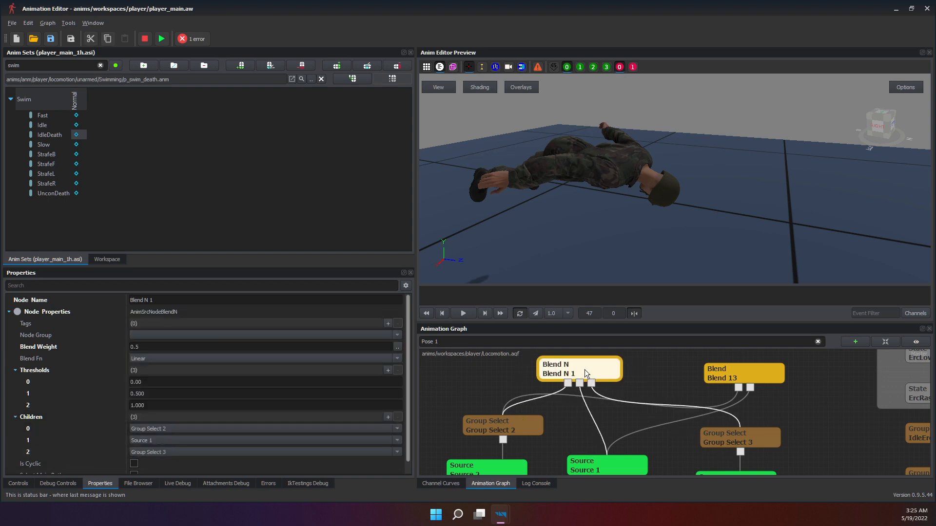
scroll(650, 396, "down", 5)
left_click_drag(685, 388, 566, 476)
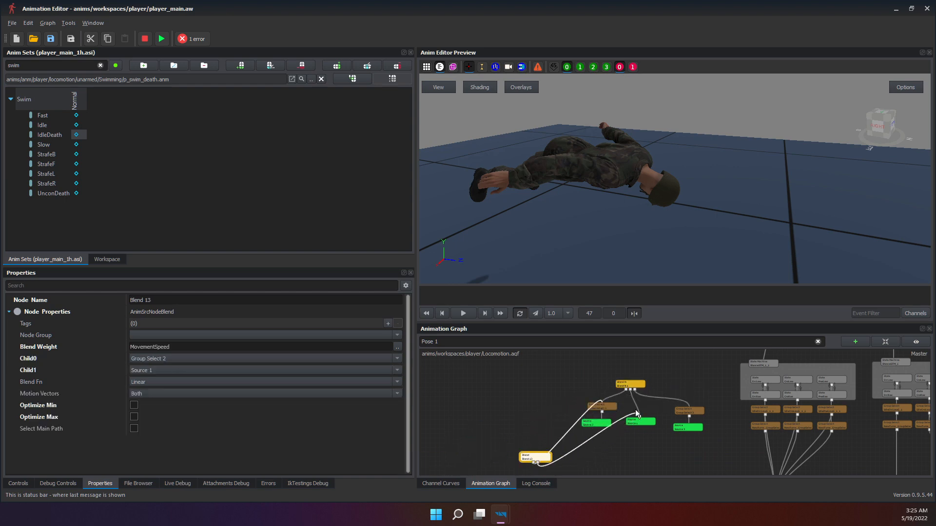
scroll(629, 404, "up", 3)
left_click(609, 365)
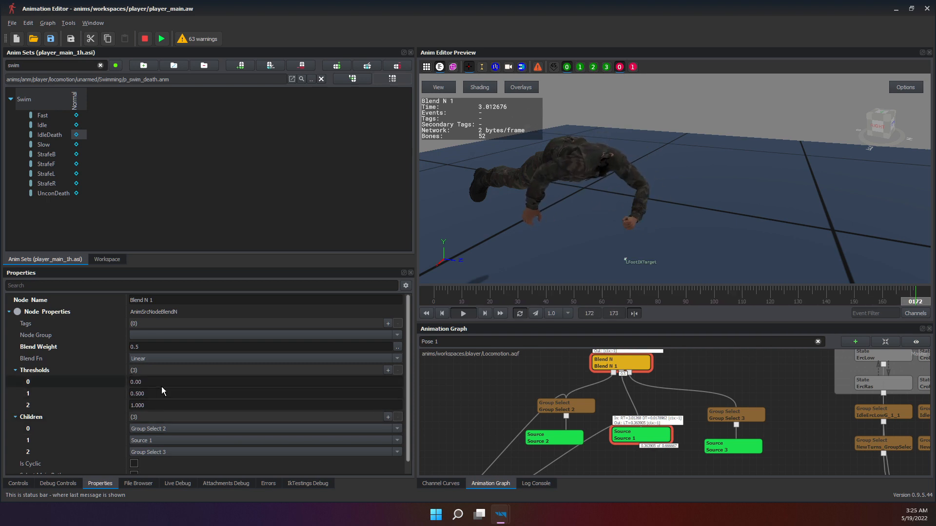
Set threshold 0 of Blend N 1 to -3.000 and its blend weight to MovementSpeed.
mouse_move(176, 384)
left_mouse_down()
mouse_move(145, 379)
mouse_move(164, 379)
left_mouse_up()
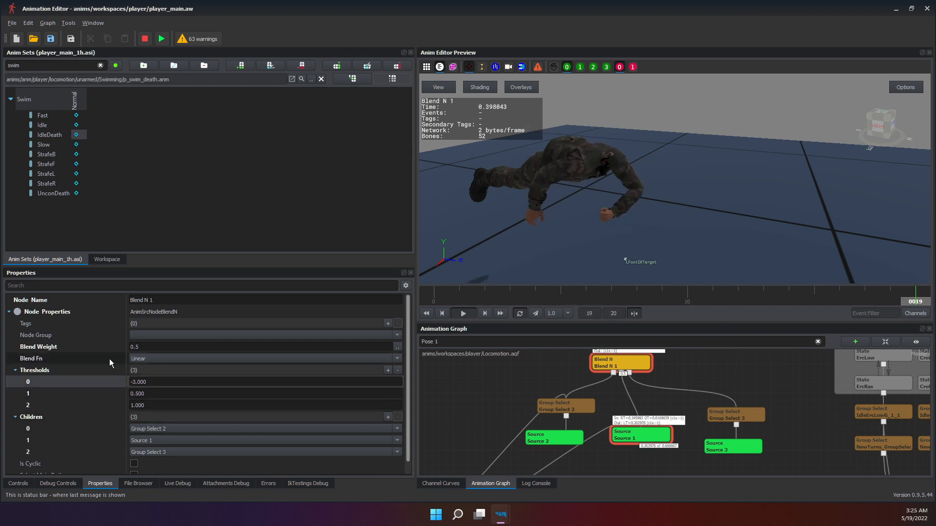
left_click(112, 349)
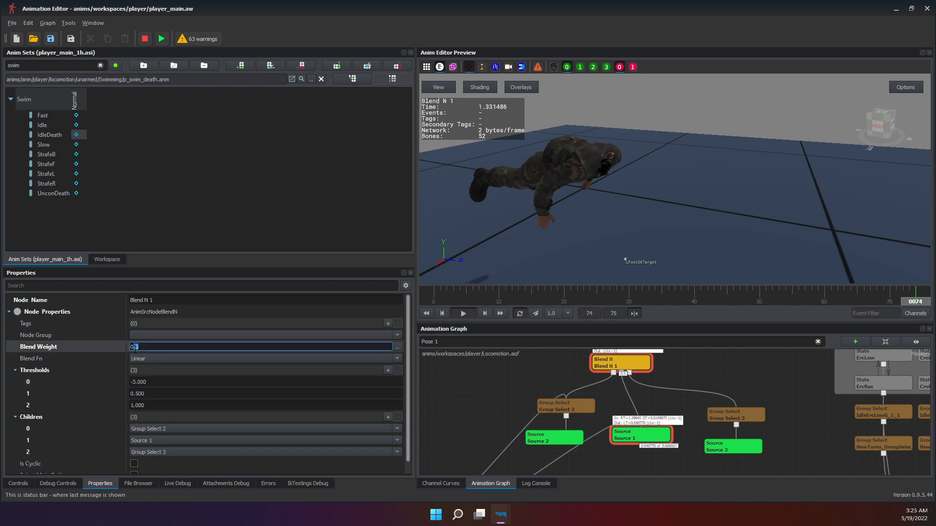
left_click(180, 347)
key("BackSpace")
key("BackSpace")
key("BackSpace")
type("Mov")
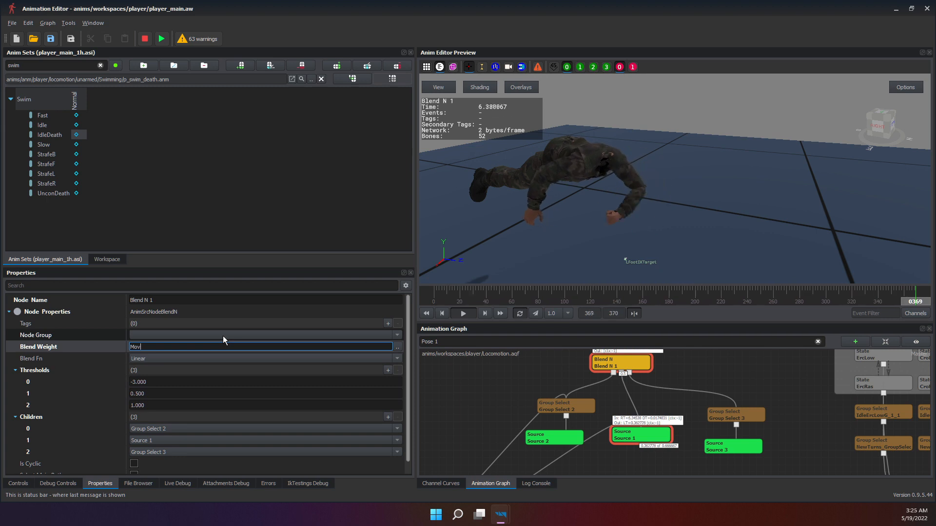
type("ementSpeed")
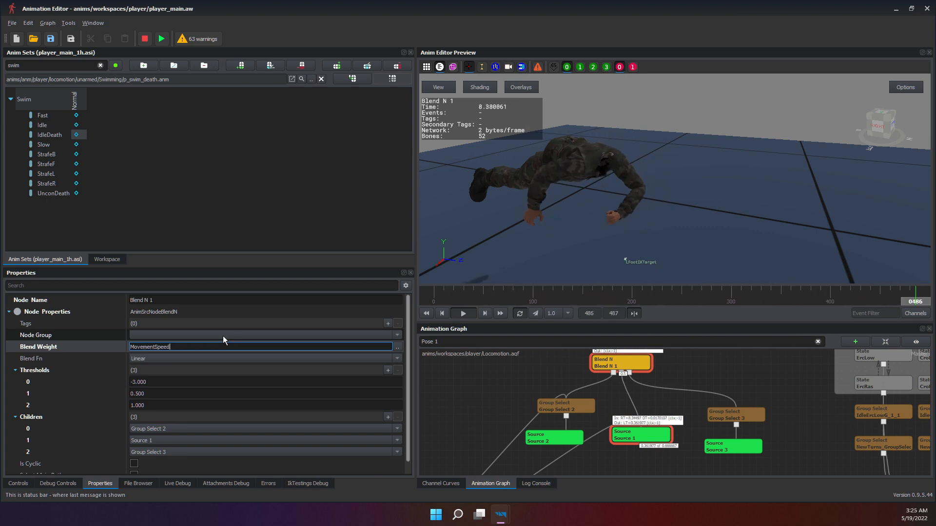
key("Return")
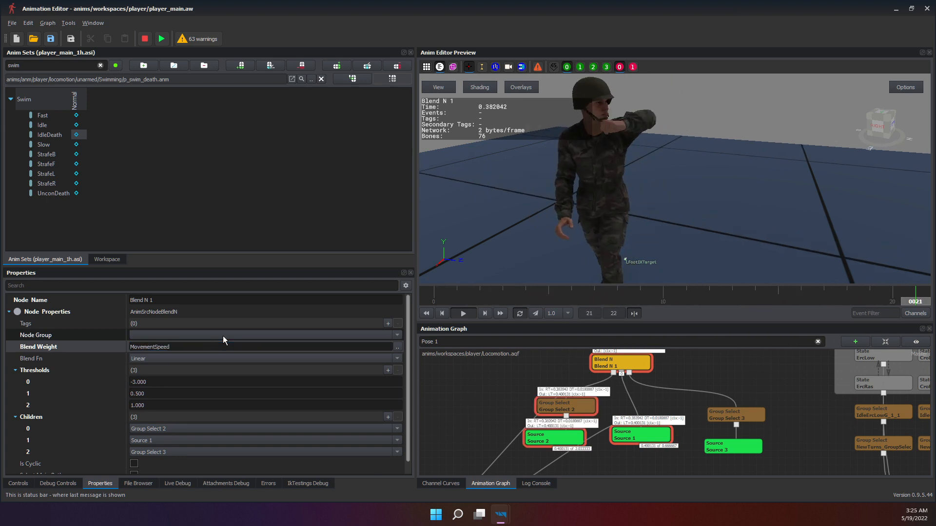
Dock the Controls panel alongside Anim Sets so the variables and the node properties are visible together.
left_click(19, 484)
left_click_drag(49, 273, 109, 138)
left_click(73, 483)
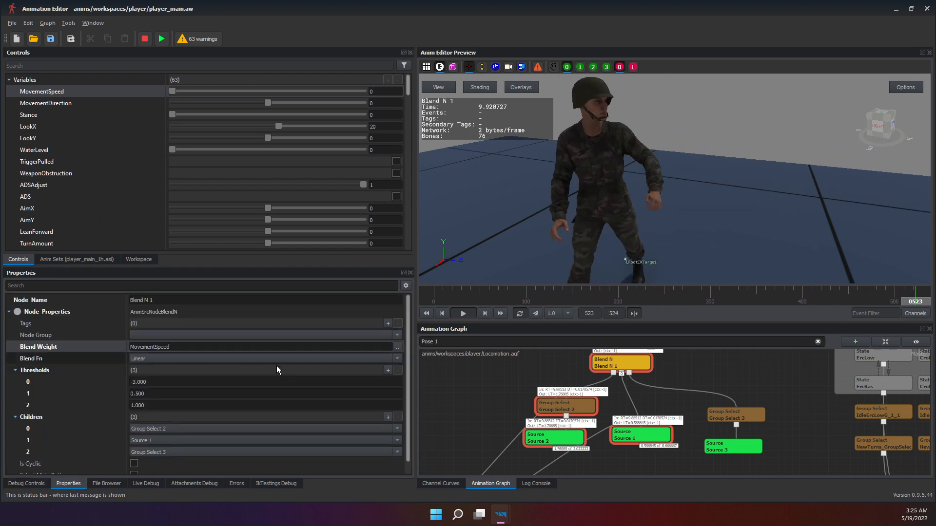
Set the Blend N 1 thresholds to 0.500 for index 0, 0.600 for index 1 and 1.300 for index 2.
middle_click_drag(623, 418, 594, 422)
scroll(607, 413, "down", 2)
scroll(638, 415, "up", 2)
mouse_move(144, 404)
left_mouse_down()
mouse_move(122, 422)
mouse_move(156, 416)
mouse_move(141, 416)
mouse_move(153, 405)
left_mouse_up()
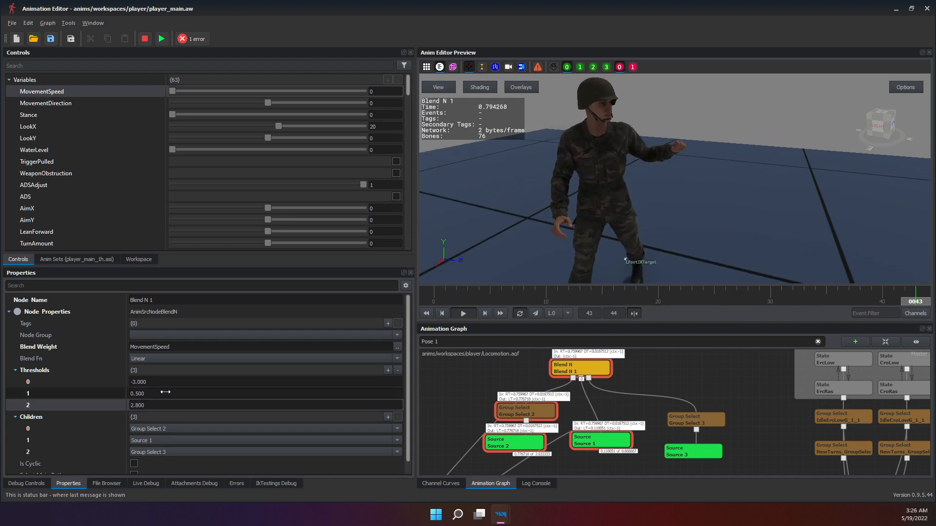
left_click_drag(139, 405, 147, 382)
left_click(202, 382)
type("0")
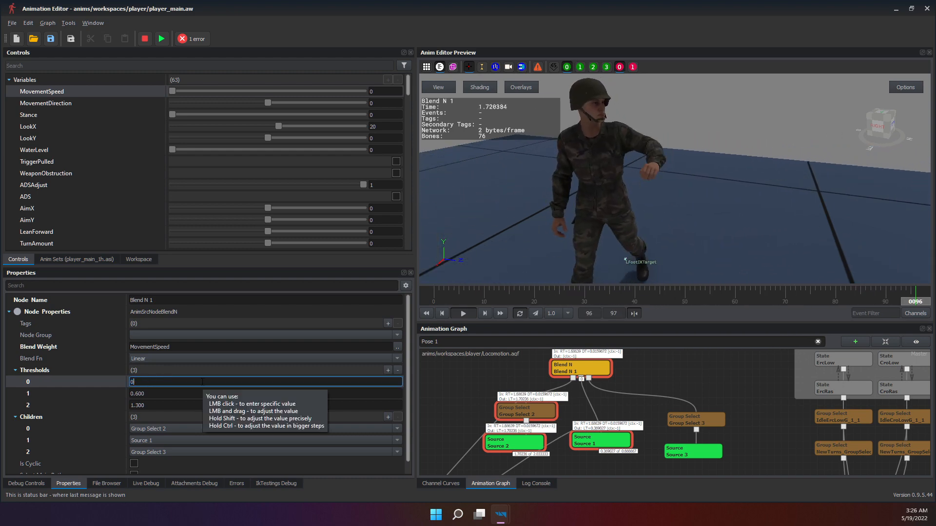
type(".5")
key("Return")
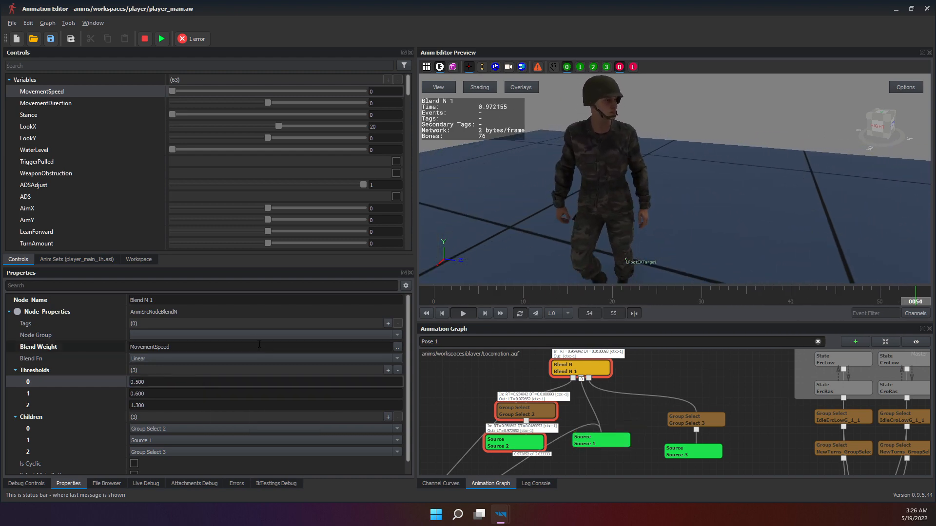
Preview the blend while raising MovementSpeed from 0 to about 0.56 and on to about 0.66.
left_click_drag(172, 90, 209, 93)
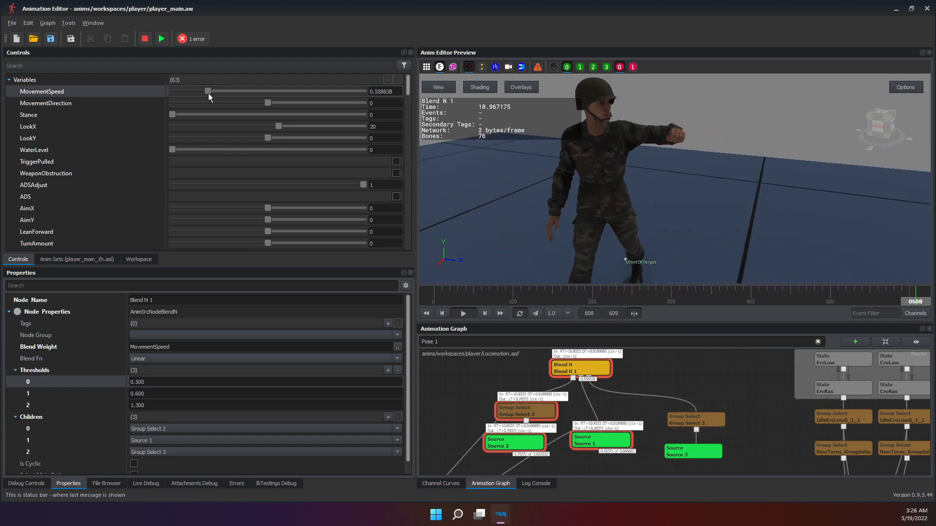
mouse_move(207, 92)
left_mouse_down()
mouse_move(235, 92)
mouse_move(201, 91)
mouse_move(214, 90)
left_mouse_up()
left_click(216, 91)
Enable Is Cyclic on Blend N 1 and preview the blend with MovementSpeed raised to about 1.20.
scroll(73, 429, "down", 1)
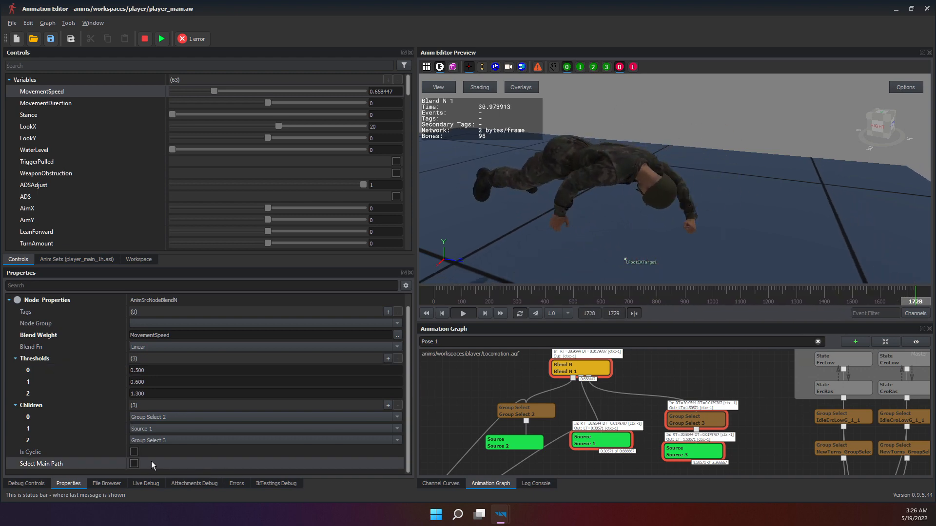
left_click(134, 453)
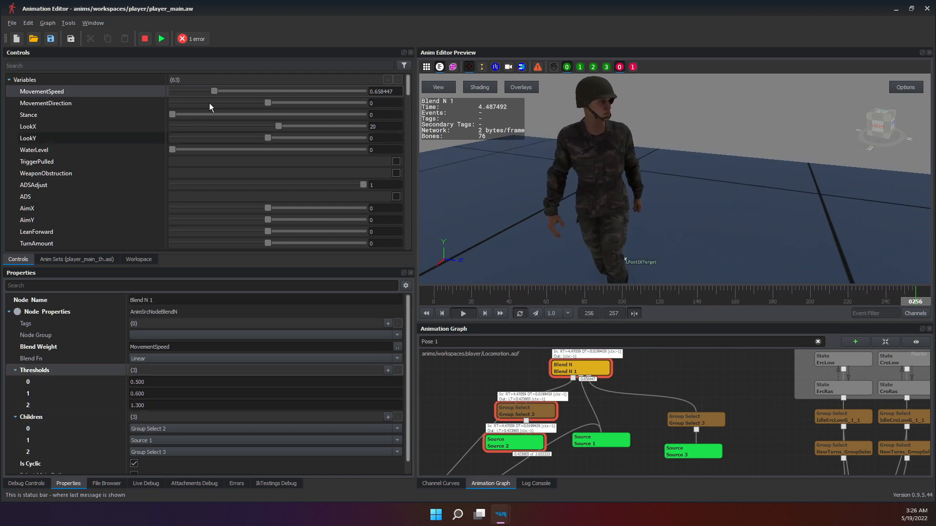
left_click_drag(215, 91, 247, 94)
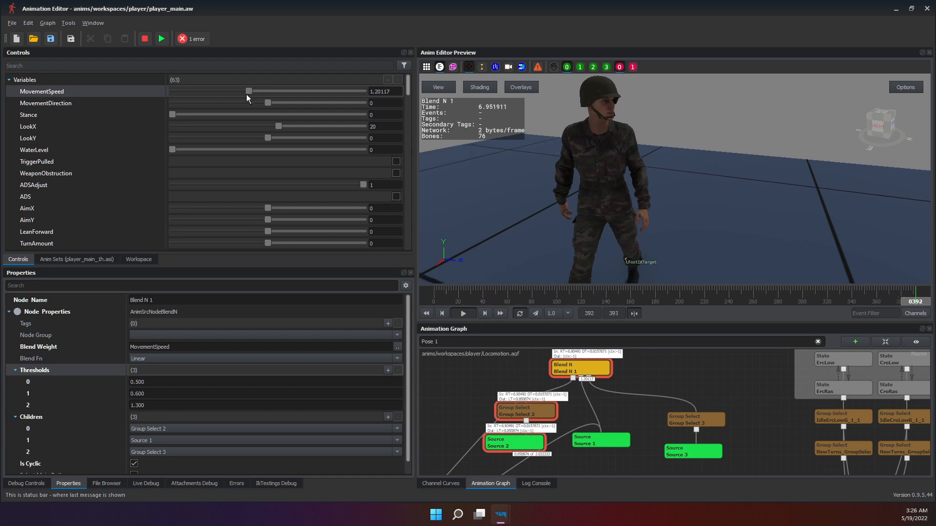
Add a fourth threshold to Blend N 1 and set it to 1.35.
left_click(388, 370)
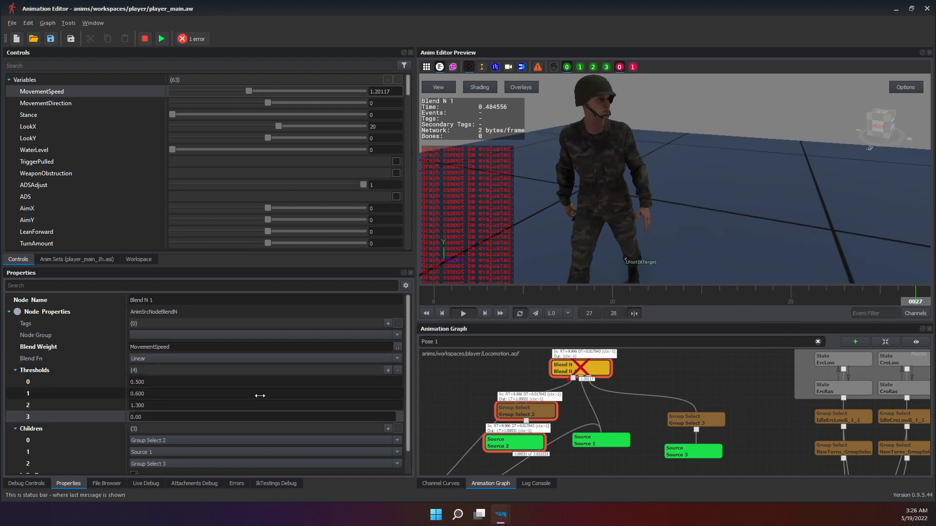
left_click(158, 417)
left_click(158, 417)
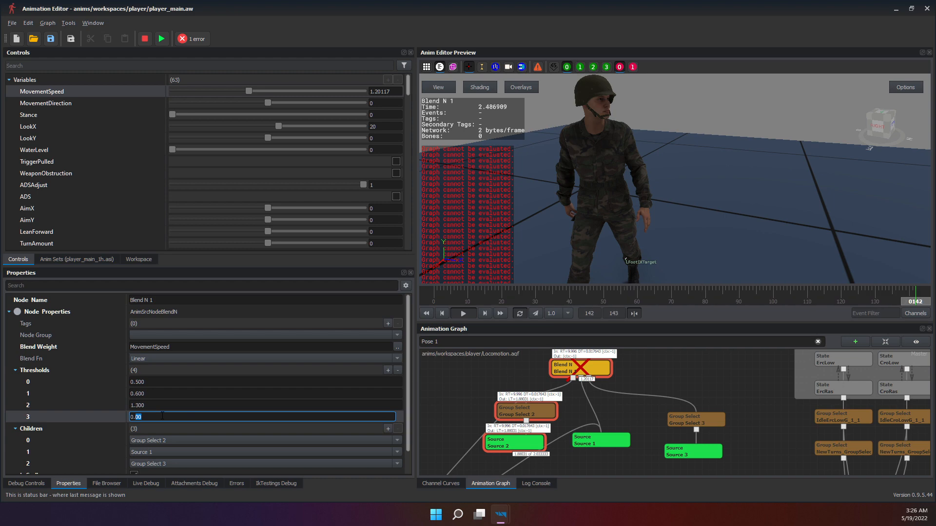
type("1.35")
key("Return")
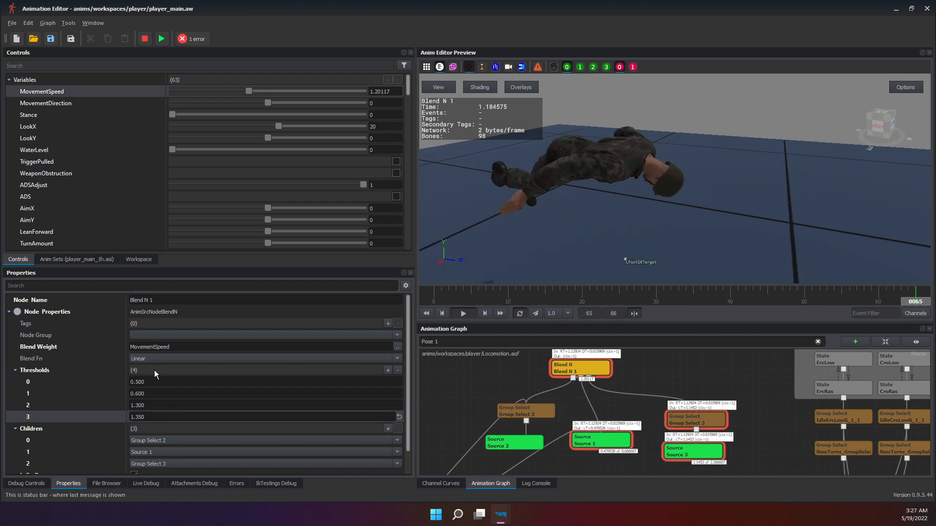
Preview the cyclic blend with MovementSpeed at about 1.31, at 0 and at 3.
mouse_move(248, 89)
left_mouse_down()
mouse_move(305, 92)
mouse_move(221, 84)
mouse_move(263, 91)
mouse_move(245, 92)
mouse_move(332, 80)
mouse_move(254, 77)
left_mouse_up()
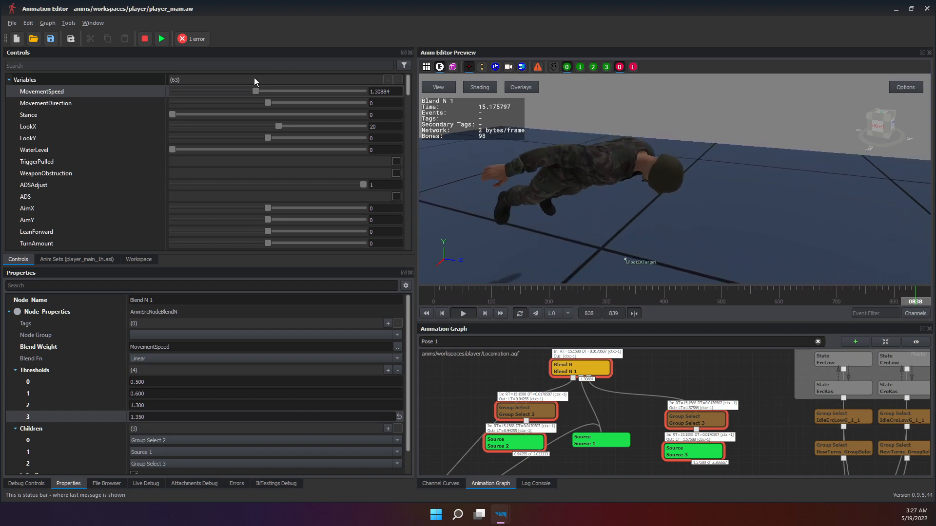
left_click_drag(254, 78, 586, 456)
left_click_drag(553, 409, 92, 365)
scroll(93, 365, "down", 1)
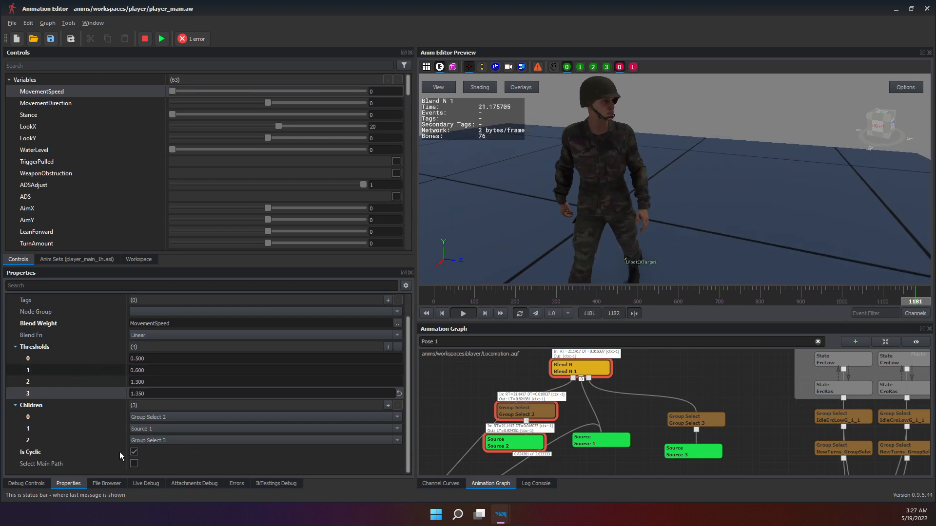
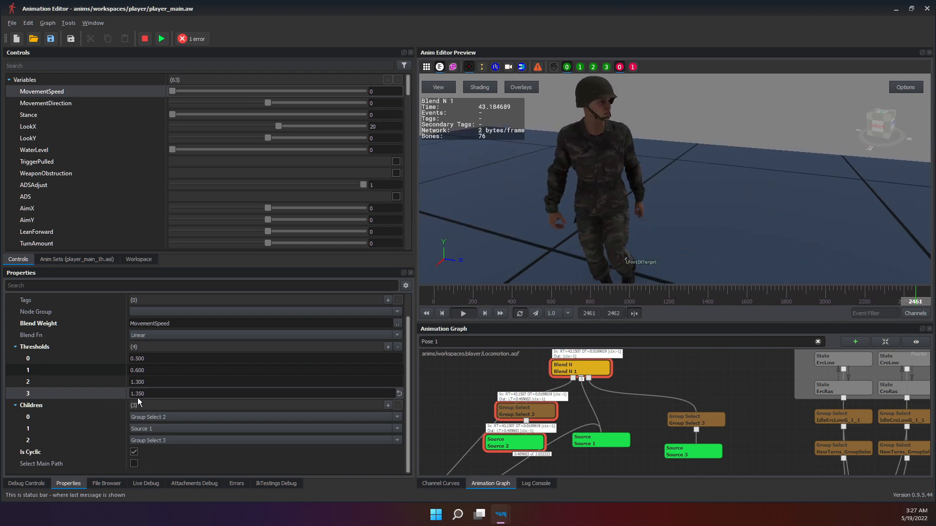
left_click_drag(172, 91, 363, 92)
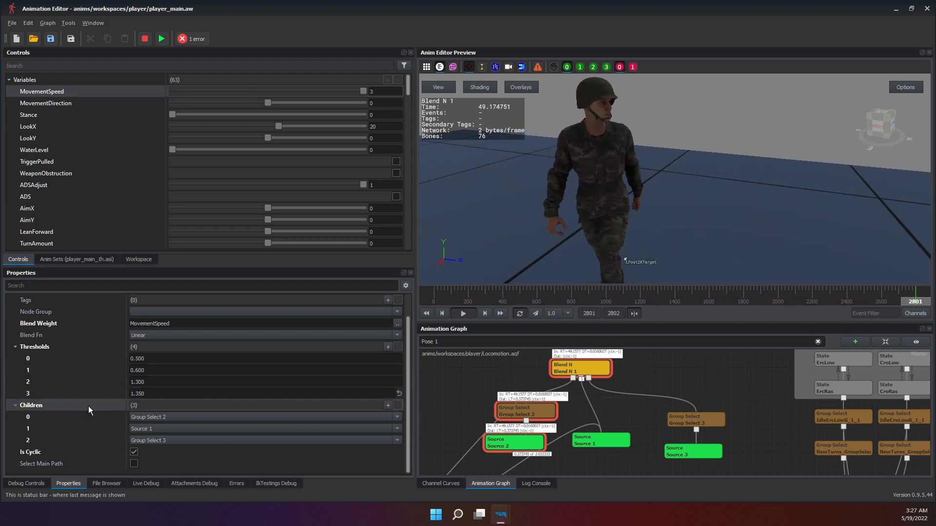
Try the Ease In blend function, switch it to Spring, and preview with MovementSpeed at about 0.74 and 0.56.
left_click(150, 336)
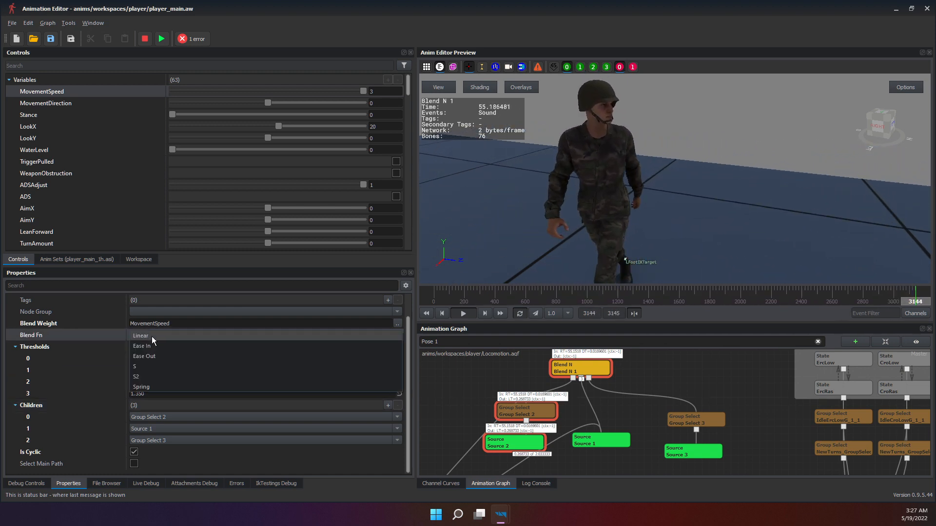
left_click(141, 346)
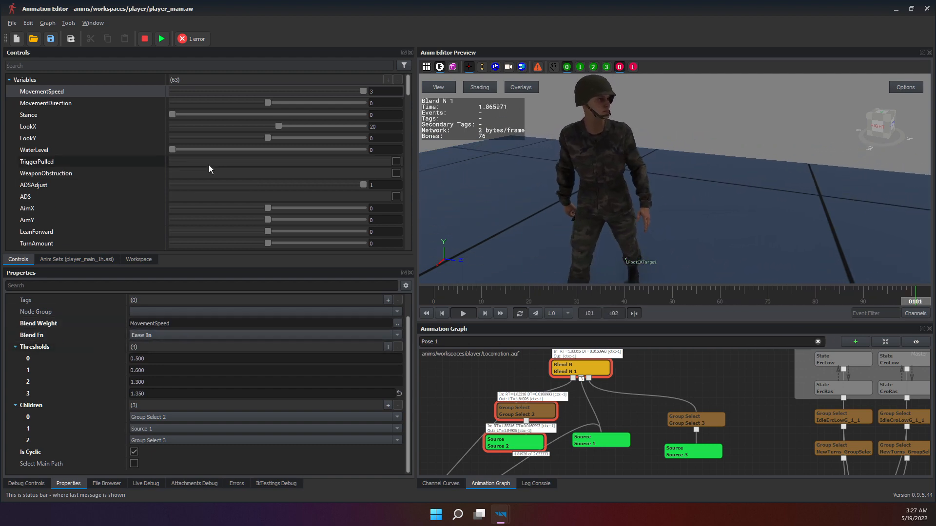
left_click(136, 335)
left_click(145, 376)
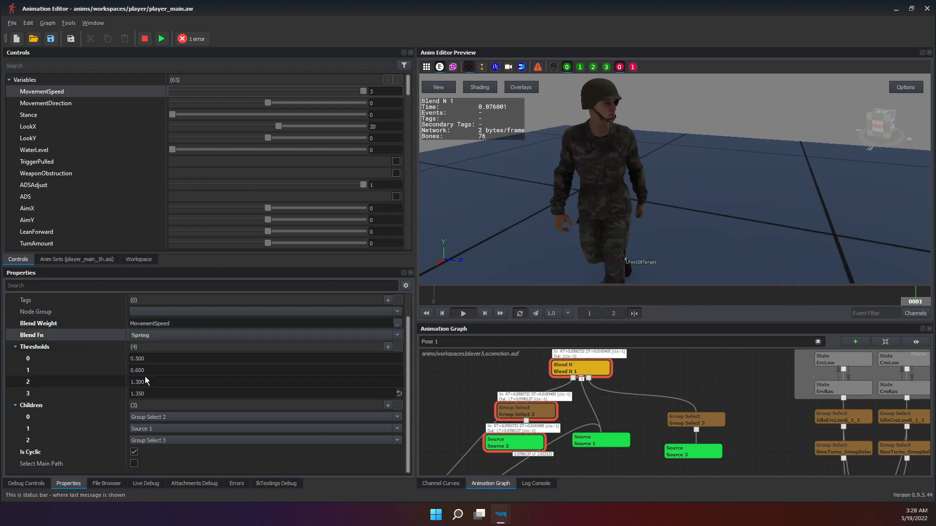
left_click_drag(360, 89, 215, 100)
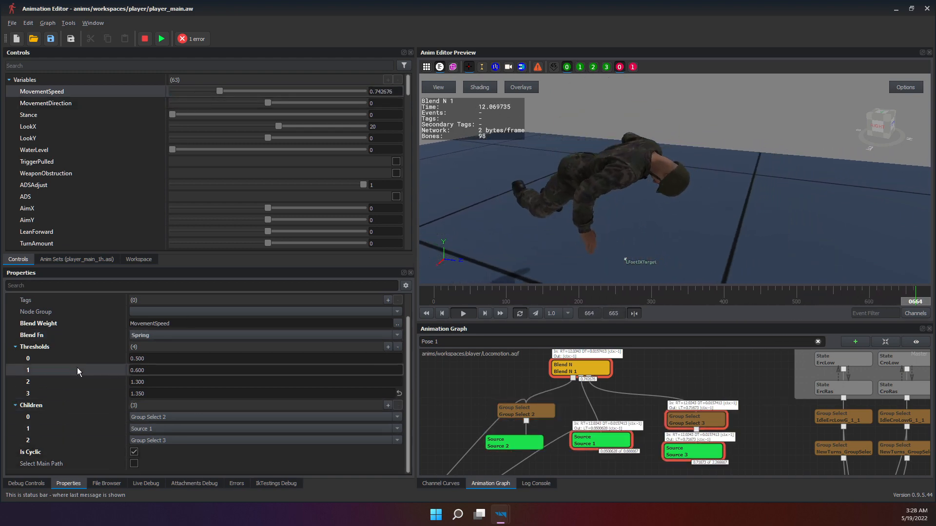
mouse_move(217, 89)
left_mouse_down()
mouse_move(190, 82)
mouse_move(203, 84)
left_mouse_up()
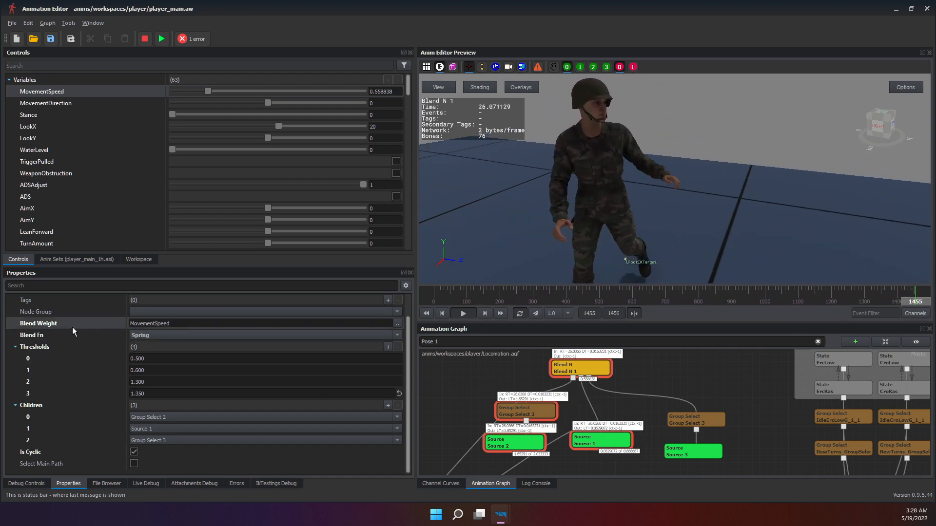
Return Blend N 1 to a non-cyclic blend with three thresholds and preview it with MovementSpeed at about 0.63.
left_click(134, 452)
left_click(141, 393)
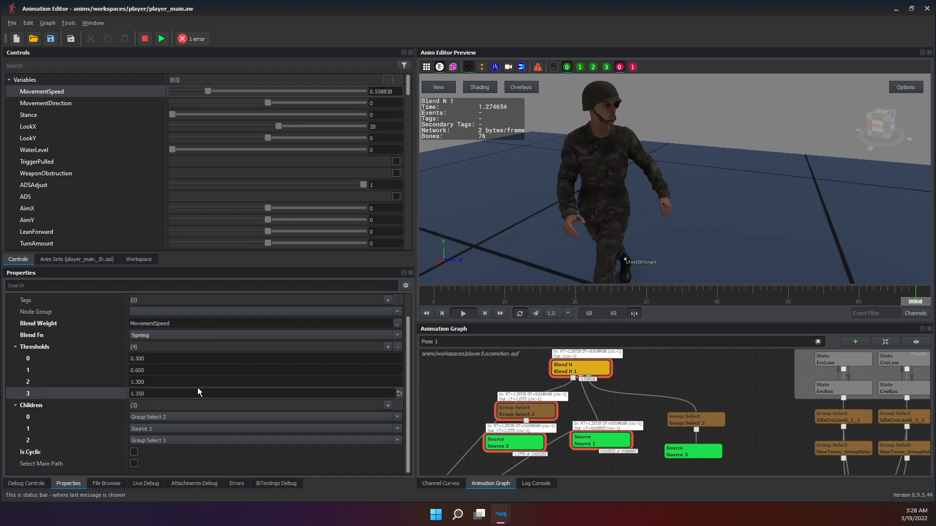
left_click(398, 346)
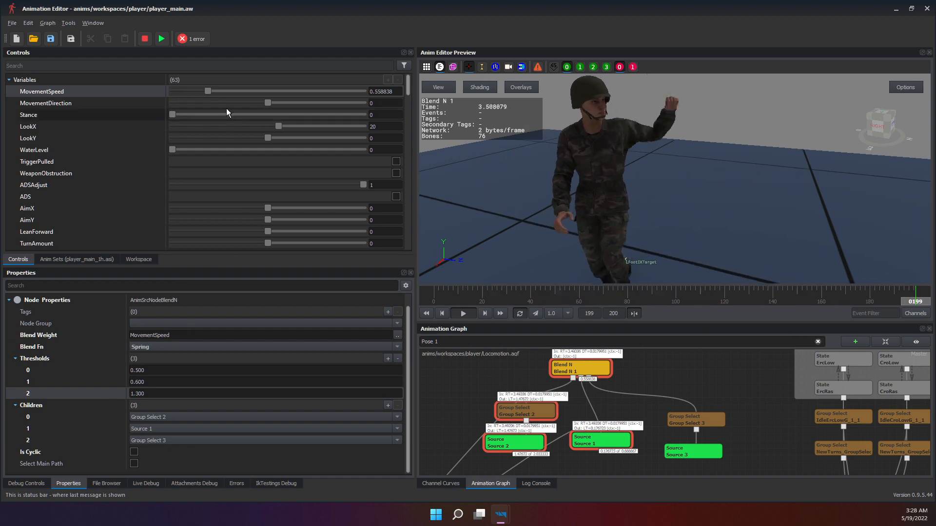
mouse_move(210, 94)
left_mouse_down()
mouse_move(201, 90)
mouse_move(212, 90)
left_mouse_up()
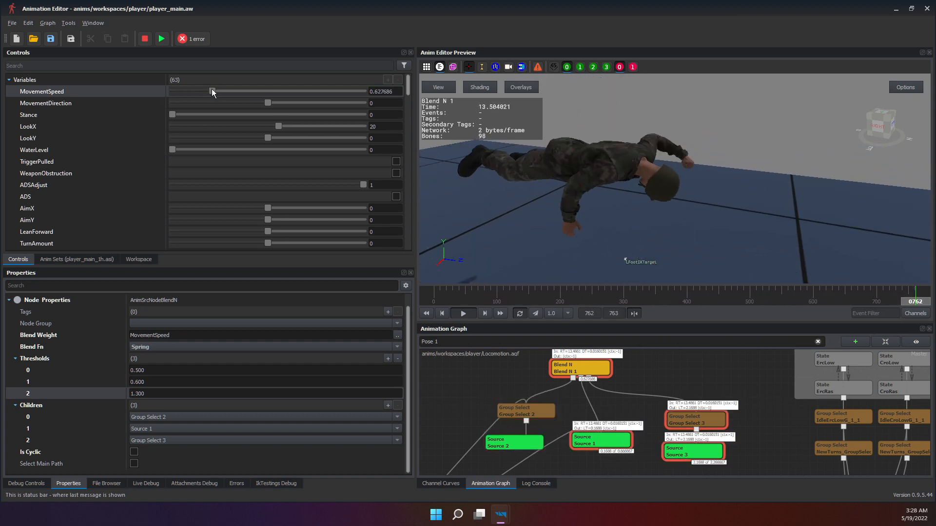
Preview Blend N 1 with MovementSpeed at about 0.59 and at about 0.15.
mouse_move(211, 89)
left_mouse_down()
mouse_move(201, 88)
mouse_move(231, 93)
mouse_move(209, 91)
left_mouse_up()
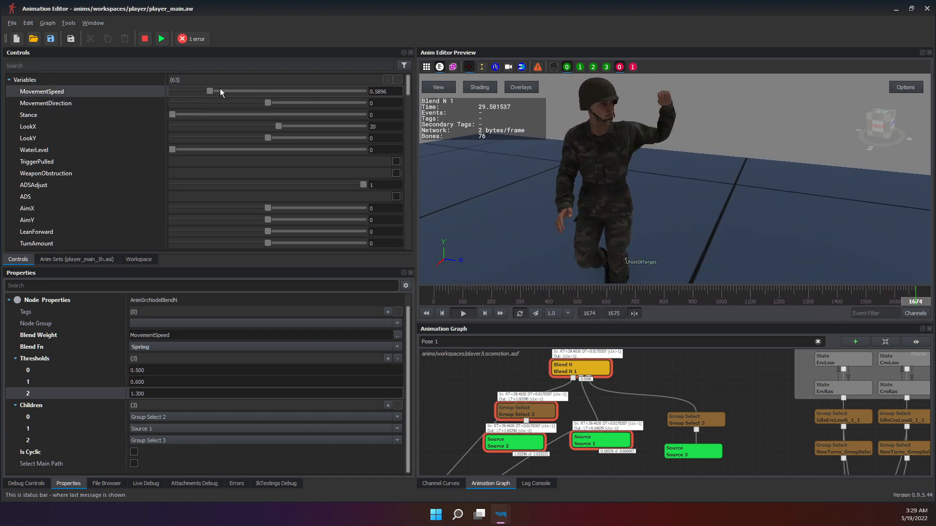
left_click_drag(211, 91, 183, 91)
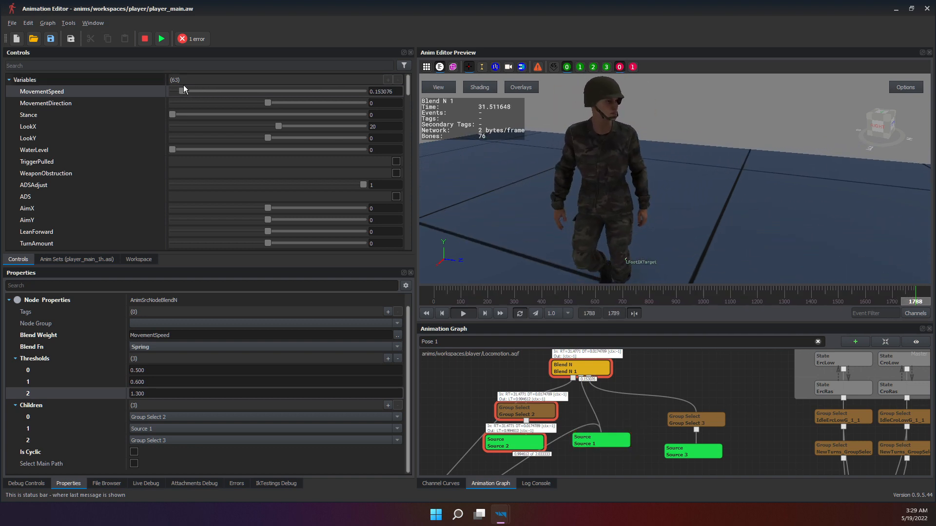
double_click(384, 93)
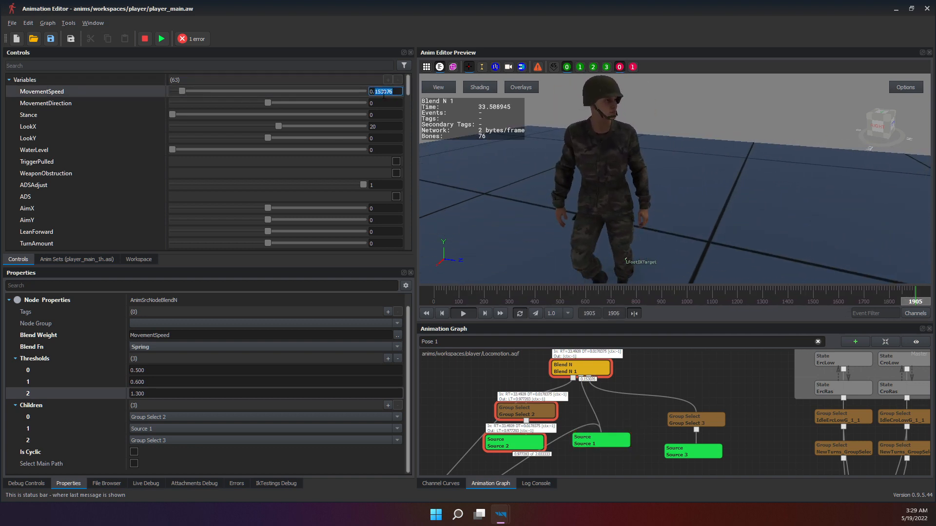
left_click(383, 93)
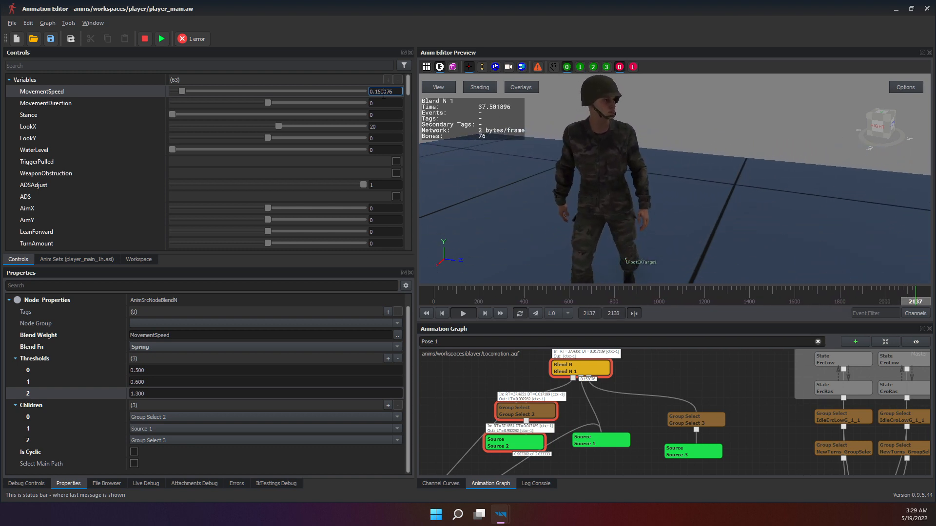
type("108")
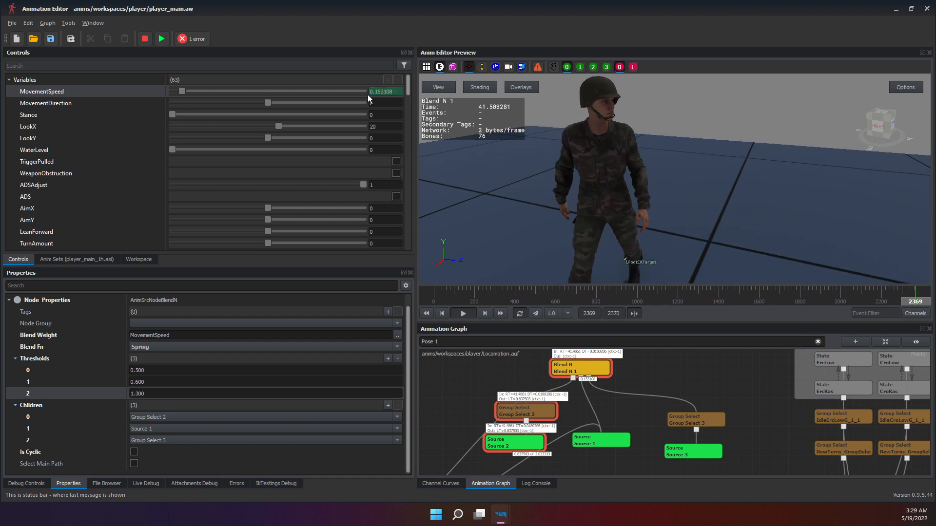
key("Return")
Set MovementSpeed to 1 and preview the blend between Source 1 and Group Select 3.
triple_click(380, 93)
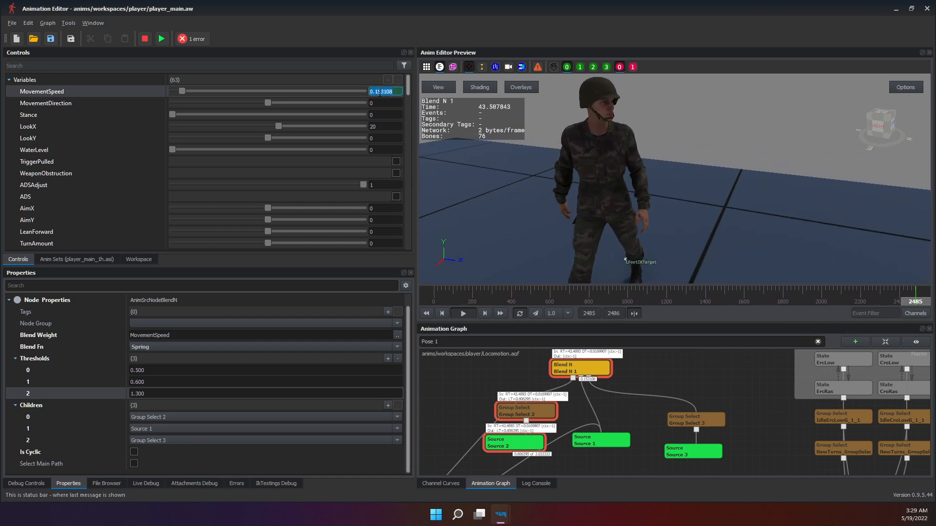
left_click(379, 93)
double_click(380, 93)
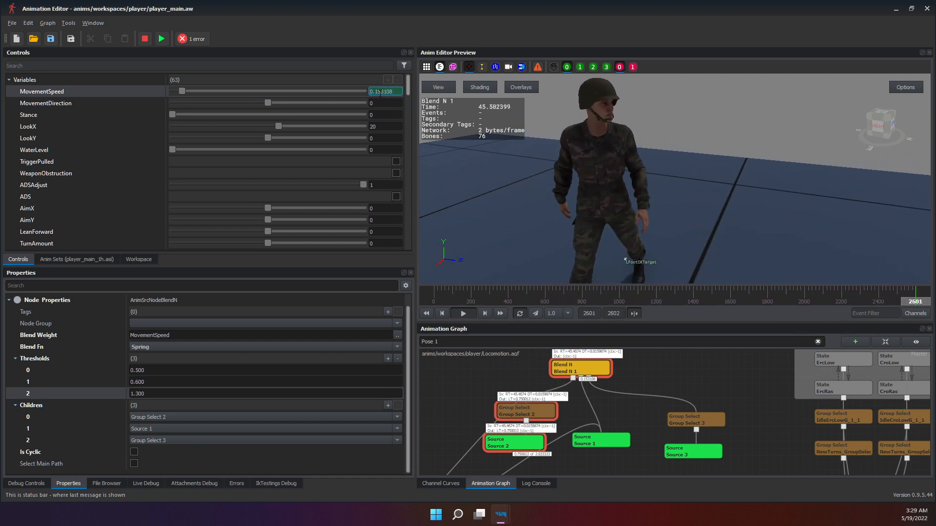
type("1")
key("Return")
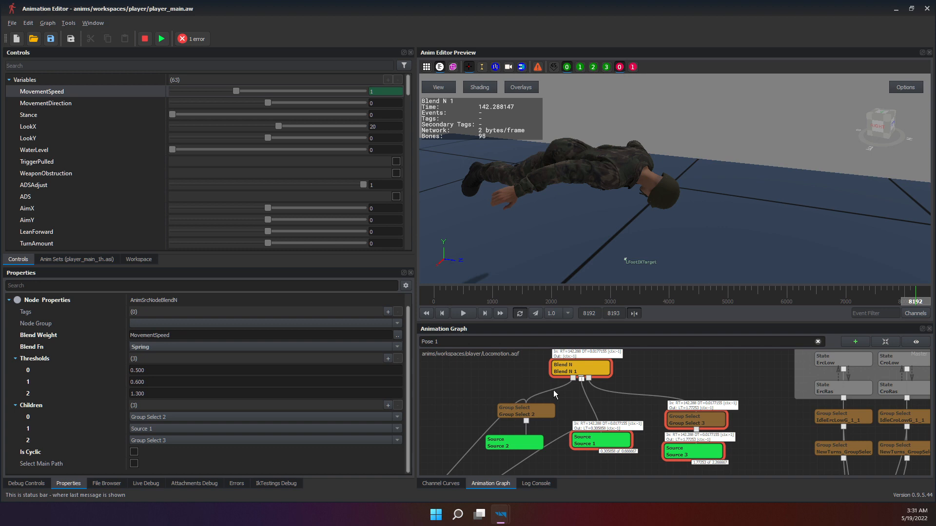
Create a Blend T node and place it above and to the right of Blend N 1.
scroll(586, 390, "down", 5)
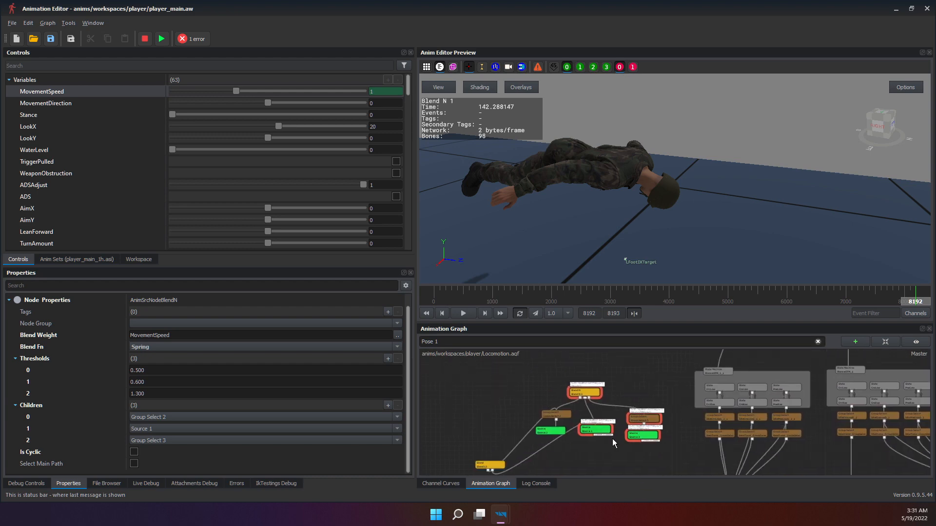
scroll(638, 426, "up", 5)
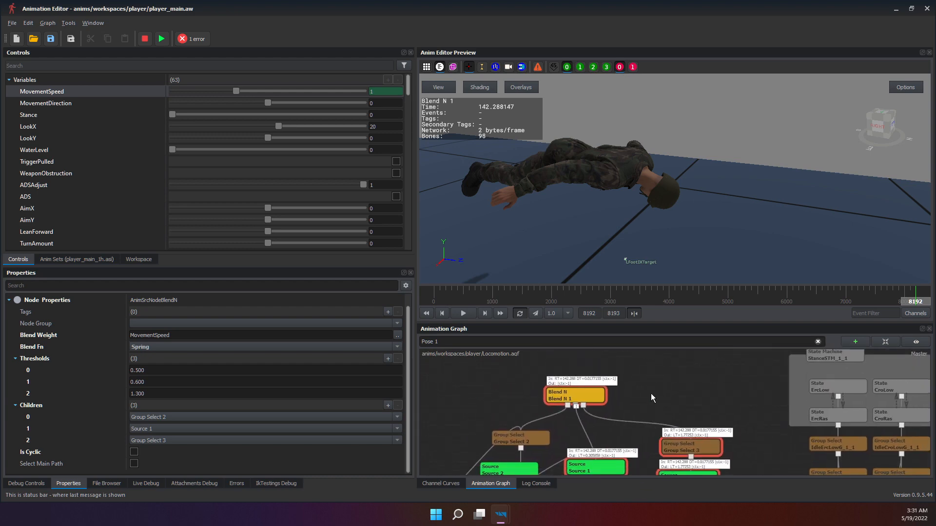
right_click(680, 380)
mouse_move(690, 384)
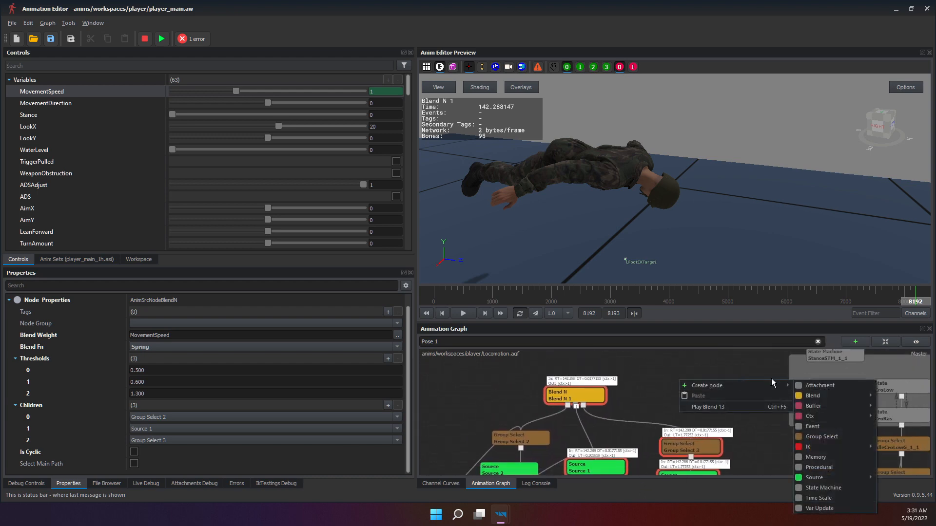
mouse_move(833, 394)
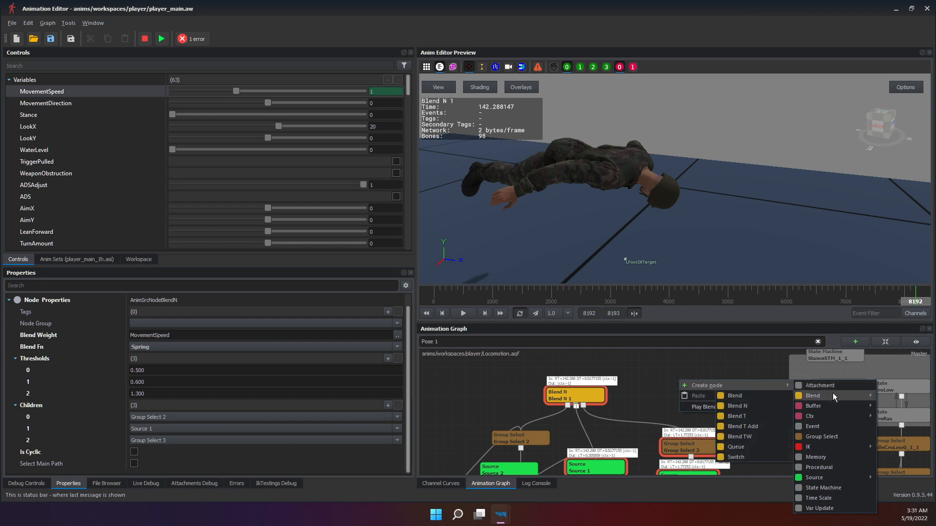
left_click(770, 413)
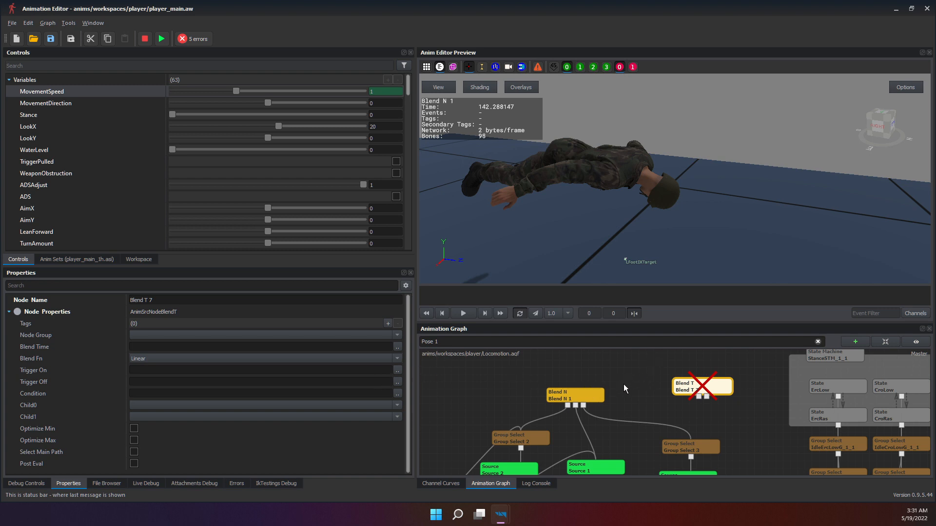
mouse_move(687, 393)
left_mouse_down()
mouse_move(665, 379)
mouse_move(673, 382)
left_mouse_up()
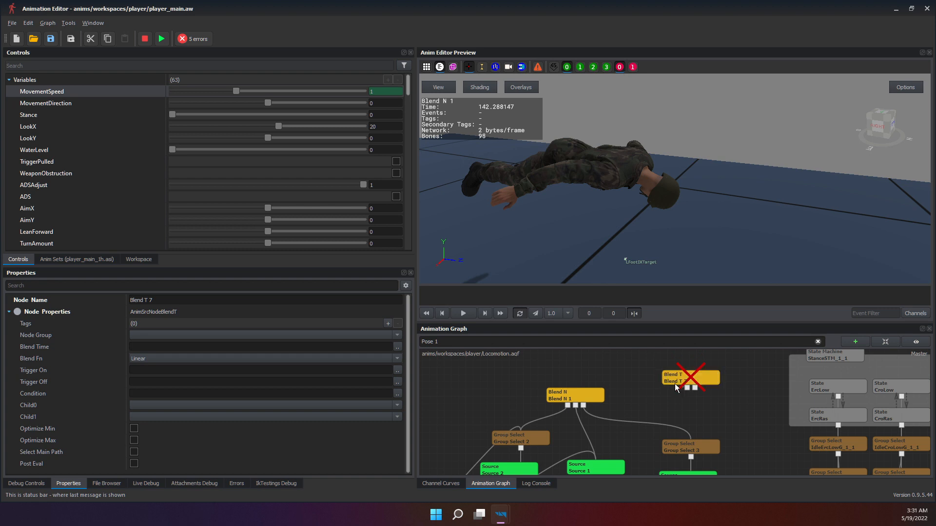
left_click_drag(679, 383, 664, 380)
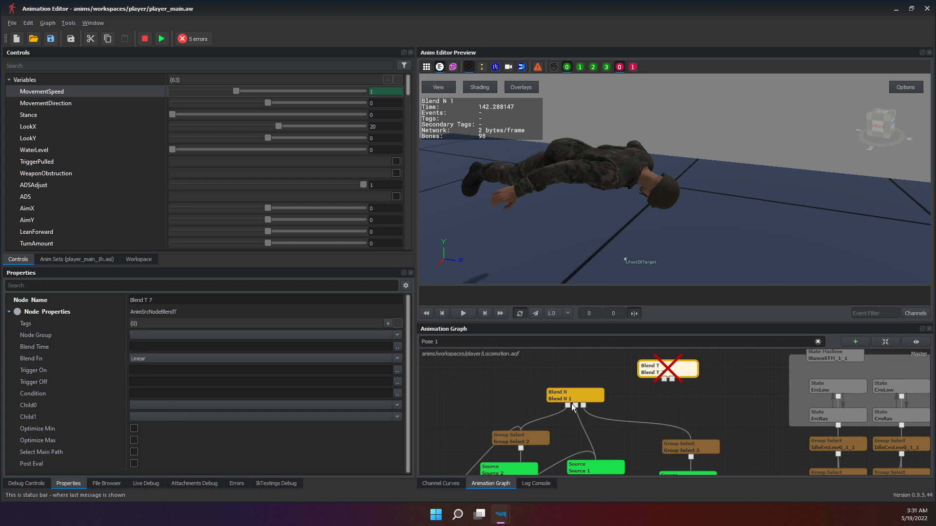
Compare the properties of the Blend 13 node with those of the new Blend T node.
middle_click_drag(649, 441, 837, 354)
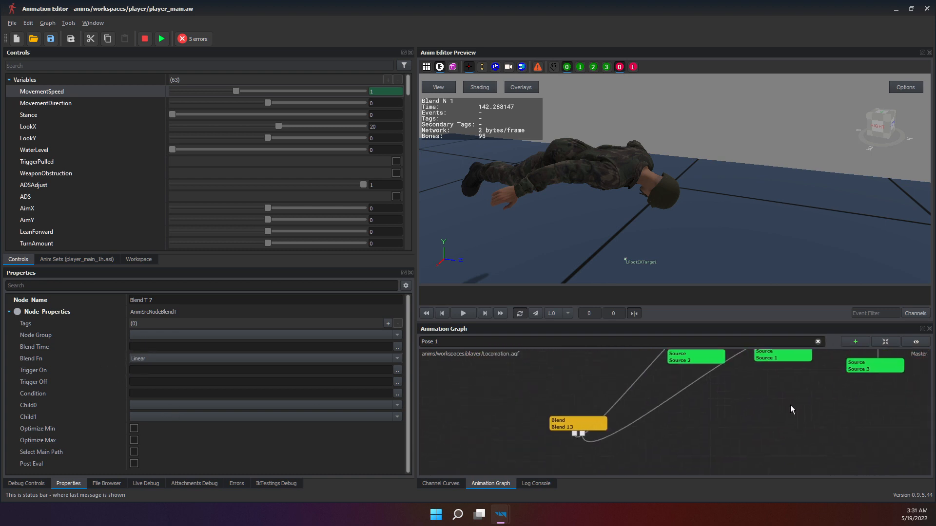
left_click(580, 425)
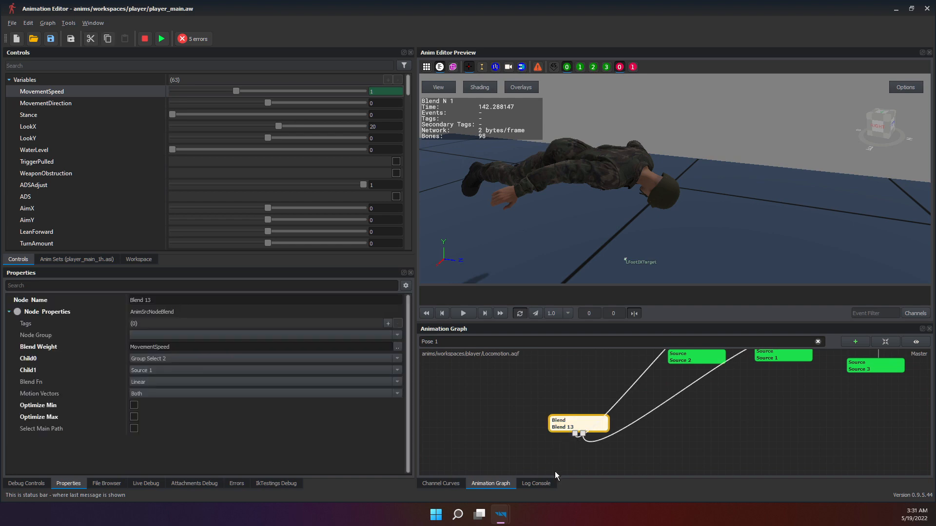
middle_click_drag(698, 364, 647, 410)
left_click(659, 402)
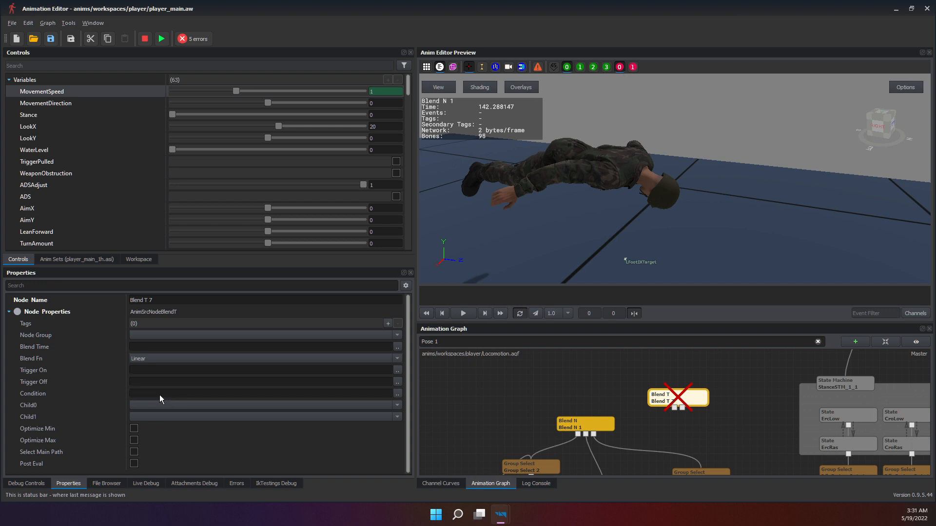
key("Escape")
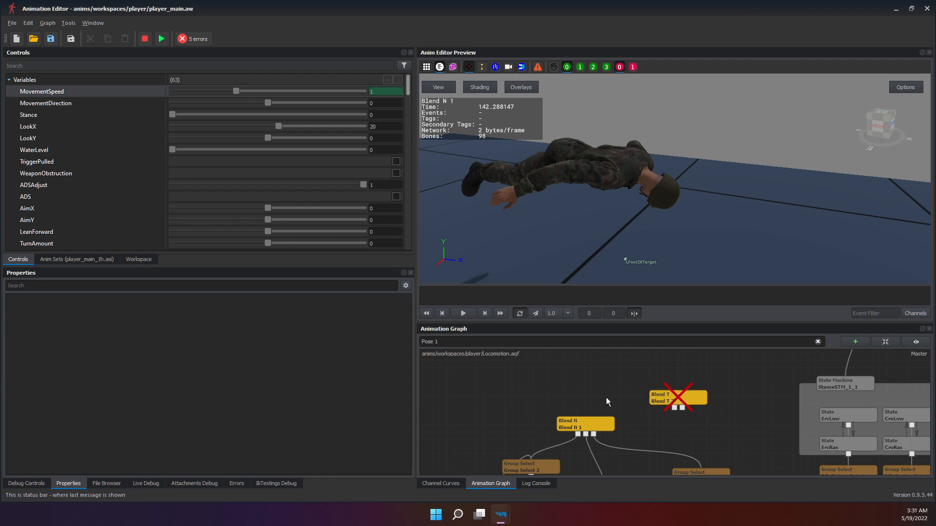
left_click(685, 396)
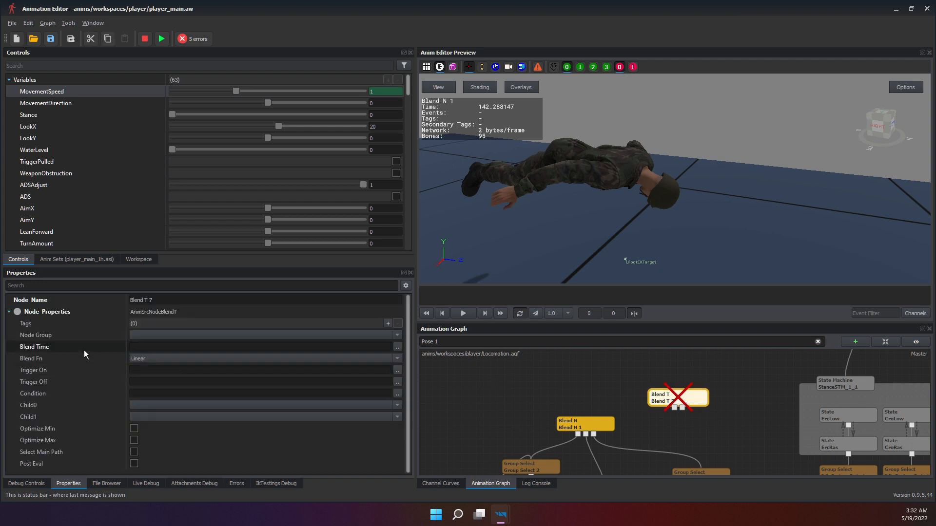
left_click(147, 345)
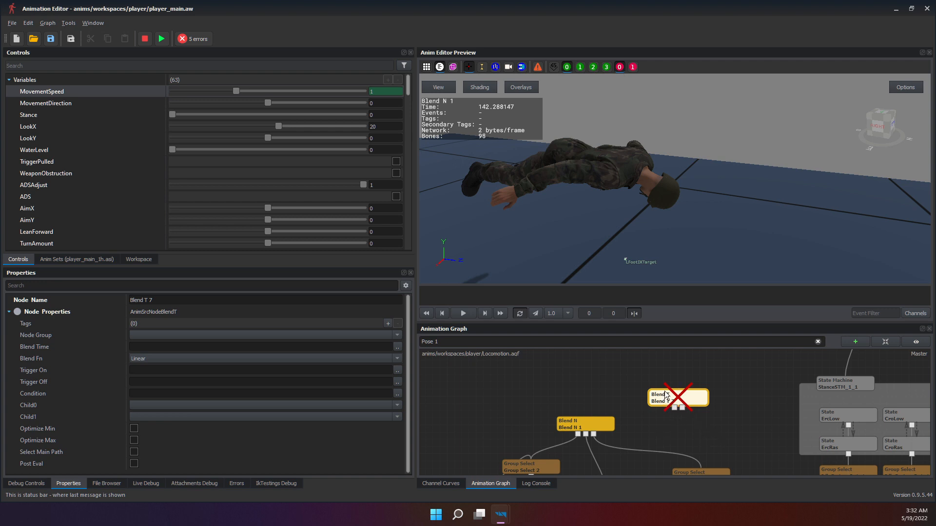
Compare Blend N 1's properties with the Blend T node's blend time, trigger and condition settings.
middle_click_drag(564, 439, 784, 359)
left_click(680, 395)
middle_click_drag(697, 467, 533, 500)
middle_click_drag(604, 390, 527, 475)
middle_click_drag(580, 435, 601, 397)
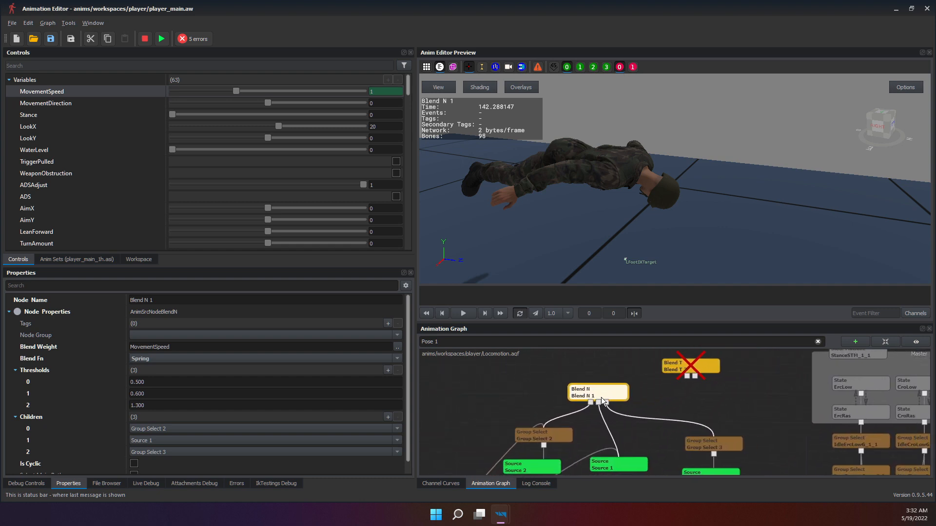
scroll(601, 396, "up", 2)
middle_click_drag(723, 355, 618, 397)
left_click(618, 391)
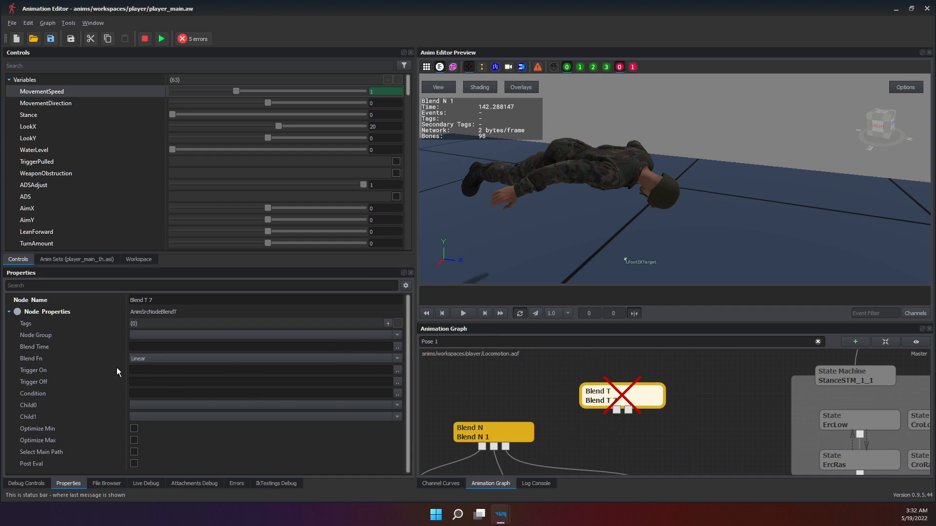
key("Escape")
left_click(652, 398)
left_click_drag(624, 400, 635, 385)
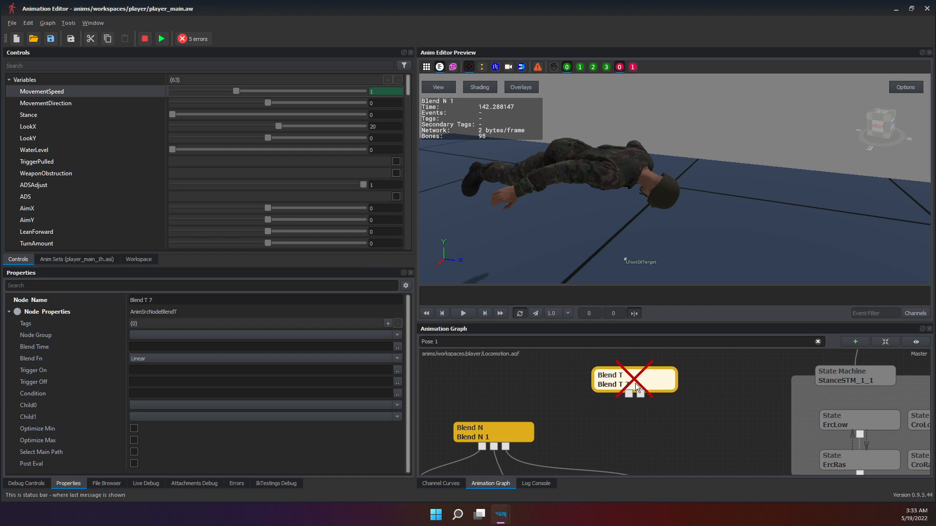
left_click(615, 417)
right_click(588, 421)
mouse_move(612, 423)
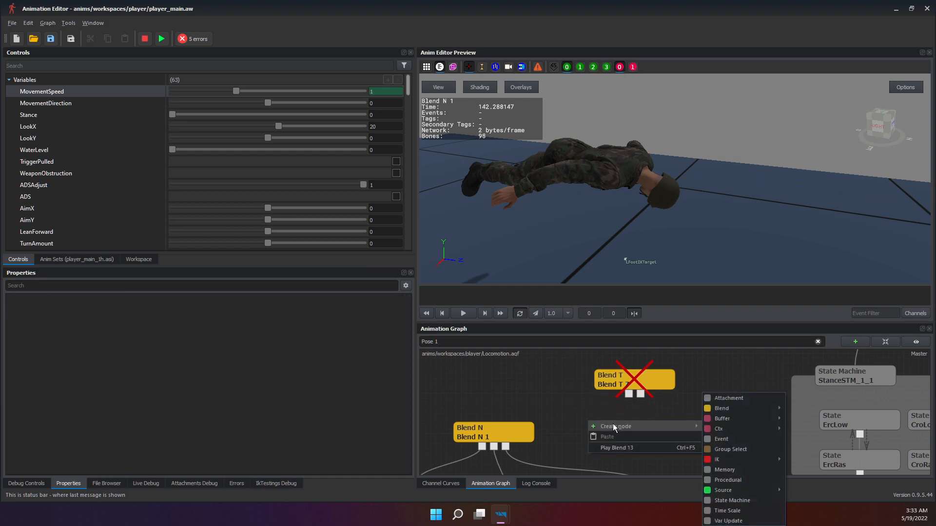
left_click(596, 406)
left_click(645, 382)
scroll(570, 410, "down", 5)
scroll(571, 429, "up", 2)
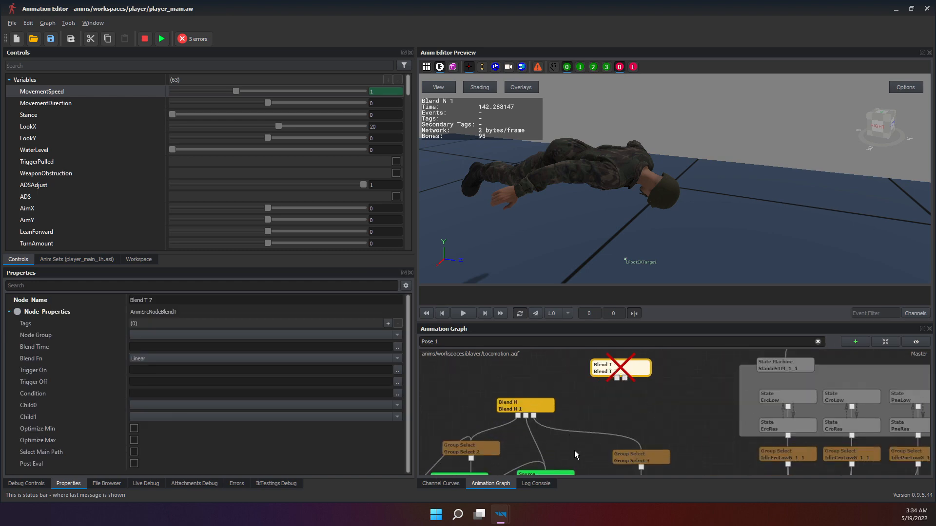
Delete the Blend T node from the locomotion graph.
left_click(627, 447)
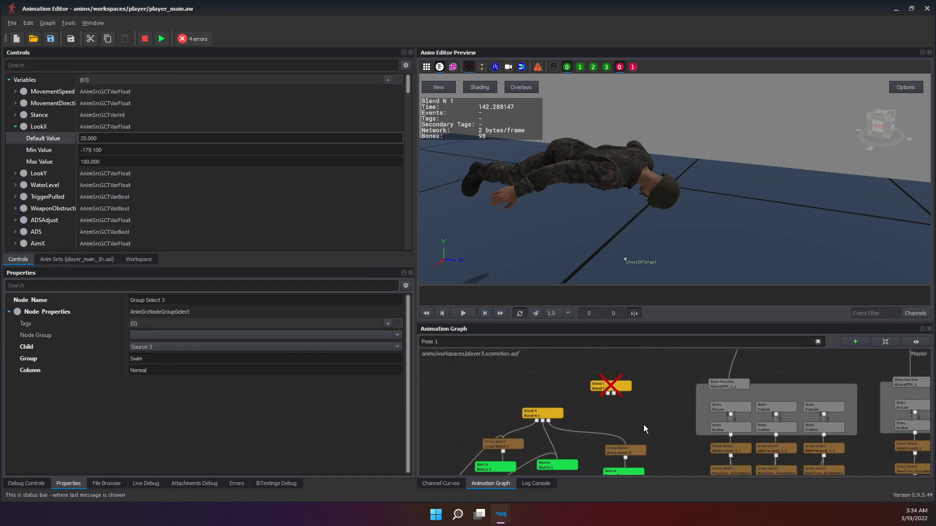
left_click(615, 394)
right_click(615, 393)
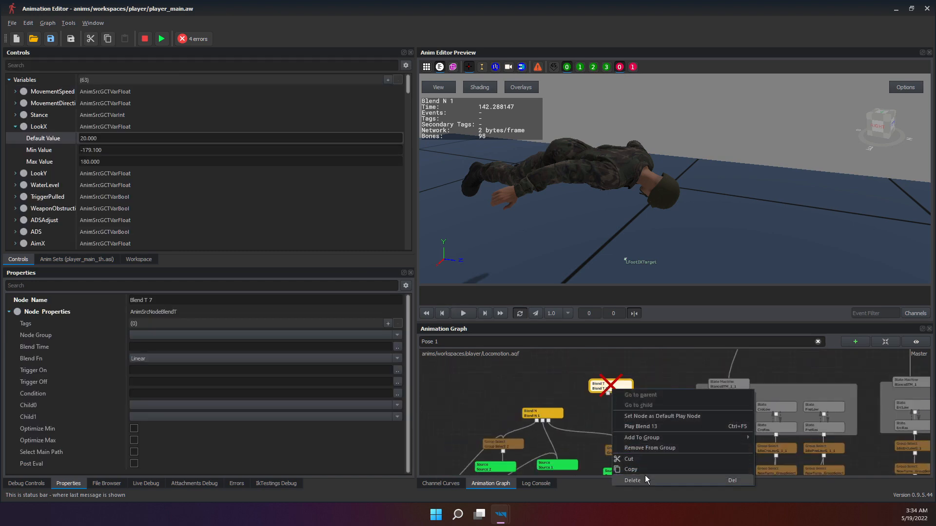
left_click(644, 475)
Play Group Select 3 and Group Select 2 individually in the preview.
left_click(617, 469)
left_click(620, 452)
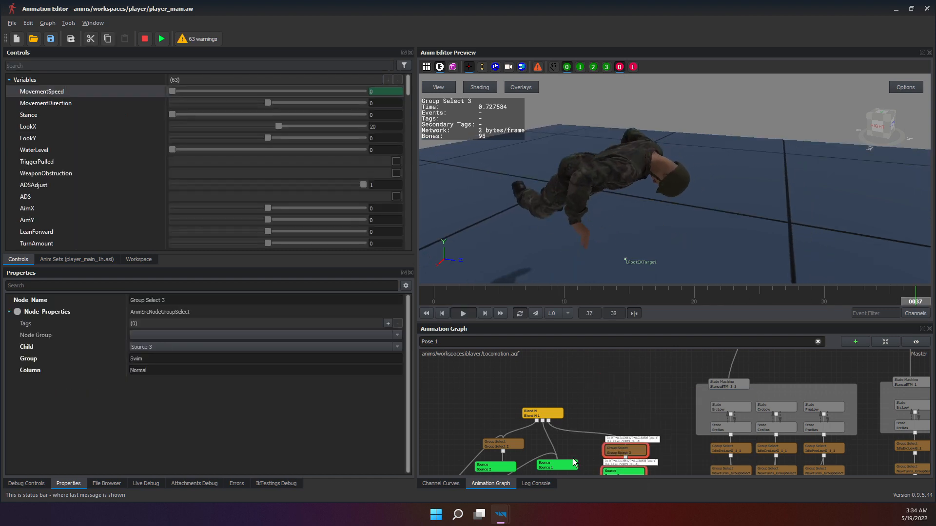
left_click(556, 464)
left_click(496, 448)
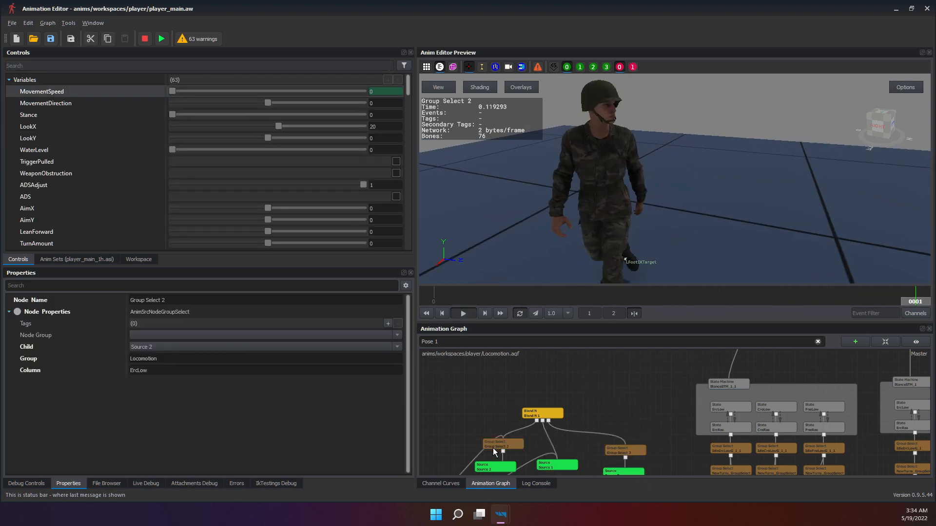
Move Group Select 2 and Group Select 3 side by side to the right of Blend N 1.
left_click_drag(496, 448, 580, 388)
left_click_drag(627, 447, 652, 402)
left_click_drag(583, 383, 651, 422)
scroll(633, 364, "up", 2)
Create a Blend T node above Group Select 2 and Group Select 3.
right_click(618, 395)
mouse_move(632, 402)
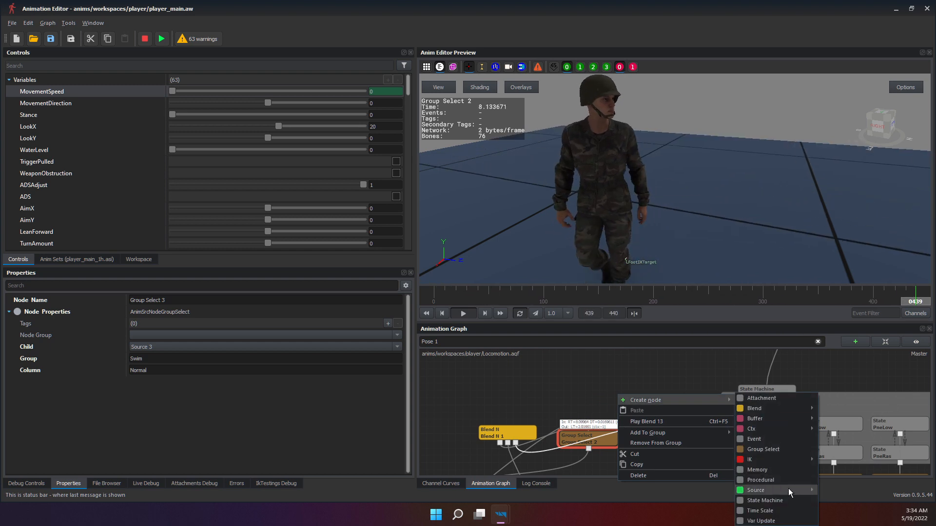
mouse_move(756, 410)
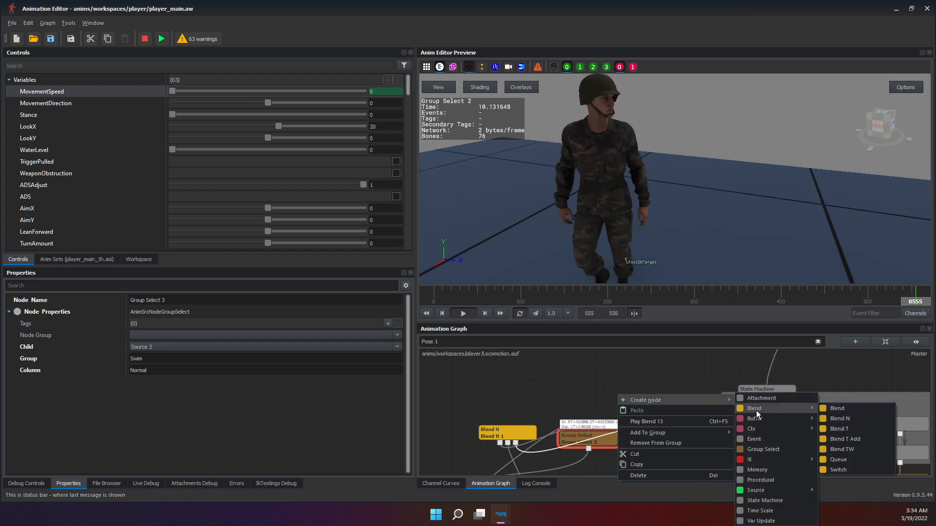
left_click(837, 431)
left_click_drag(627, 402, 618, 399)
Set Child0 of the new Blend T node to Group Select 2, reusing that node's copied name.
left_click(580, 438)
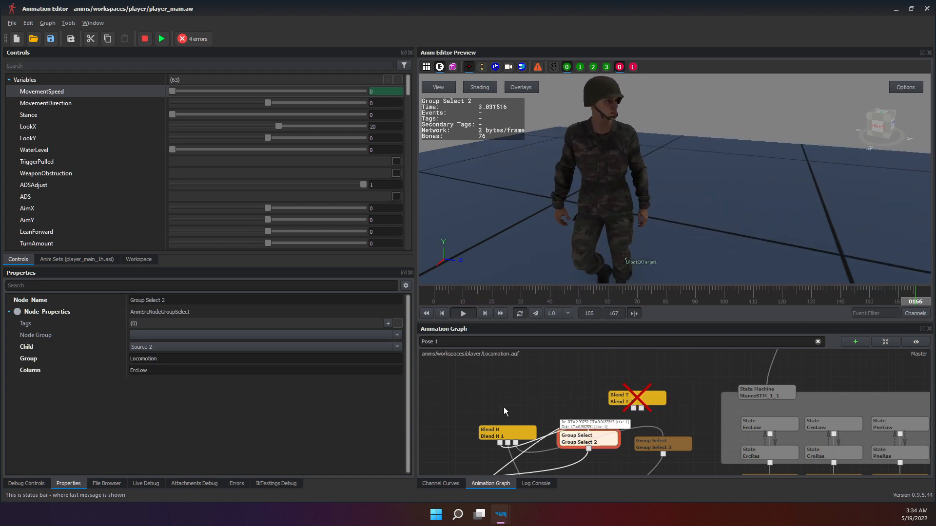
left_click(224, 301)
key("ctrl+c")
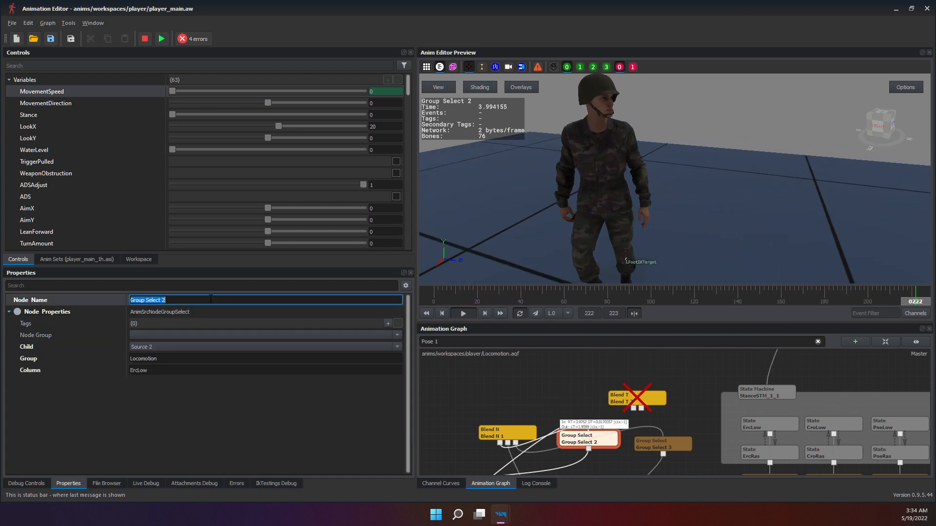
left_click(648, 397)
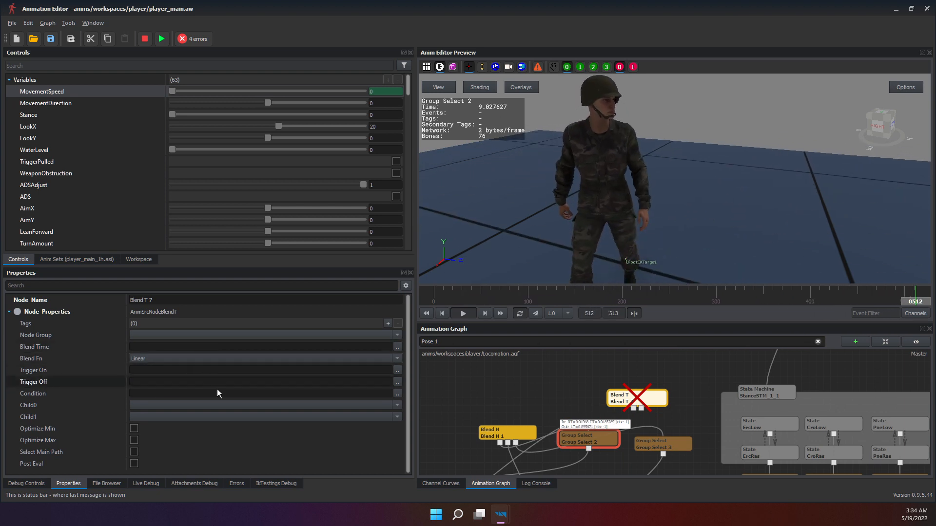
left_click(162, 408)
key("ctrl+v")
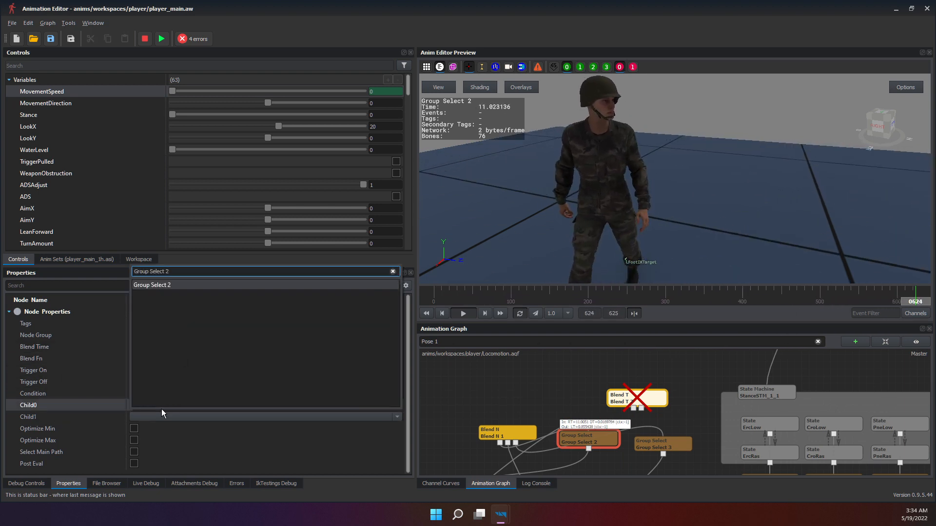
key("Return")
Set Child1 of the Blend T node to Group Select 3, reusing that node's copied name.
left_click(646, 447)
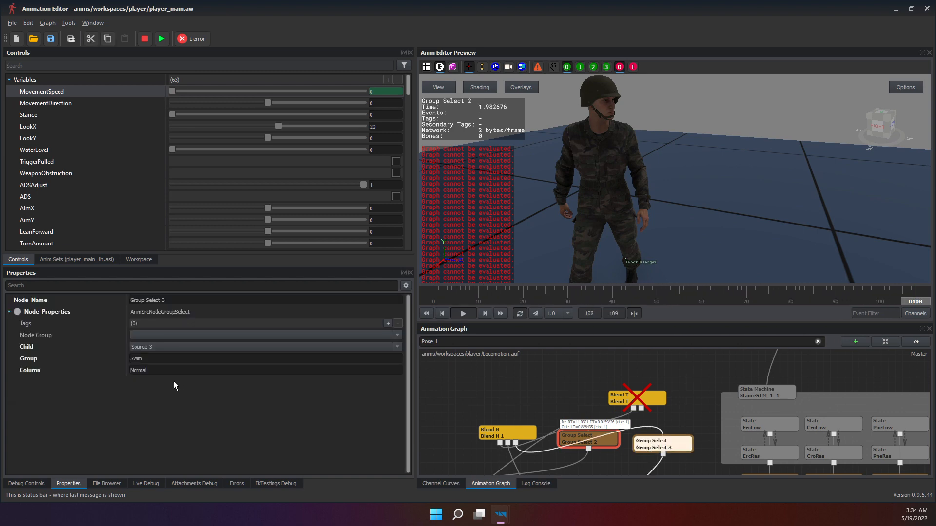
double_click(161, 300)
key("ctrl+c")
left_click(646, 409)
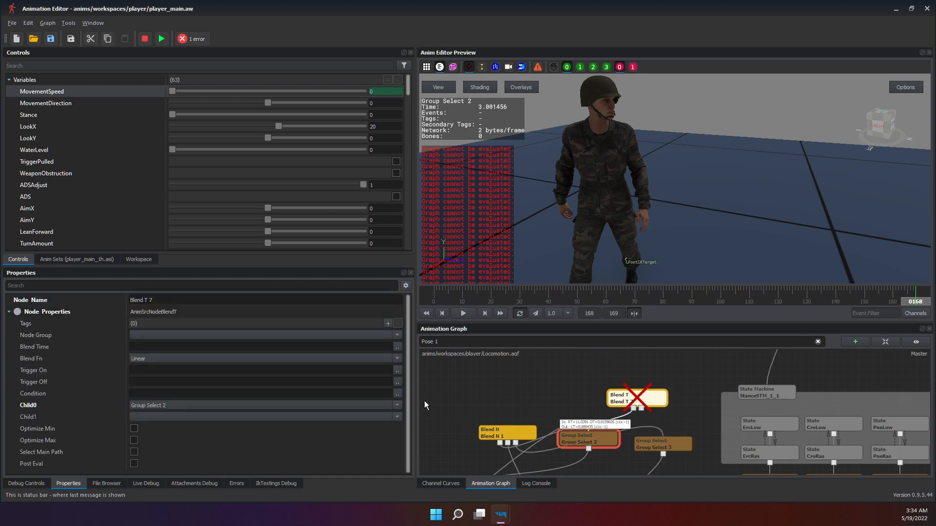
left_click(145, 414)
key("ctrl+v")
key("Return")
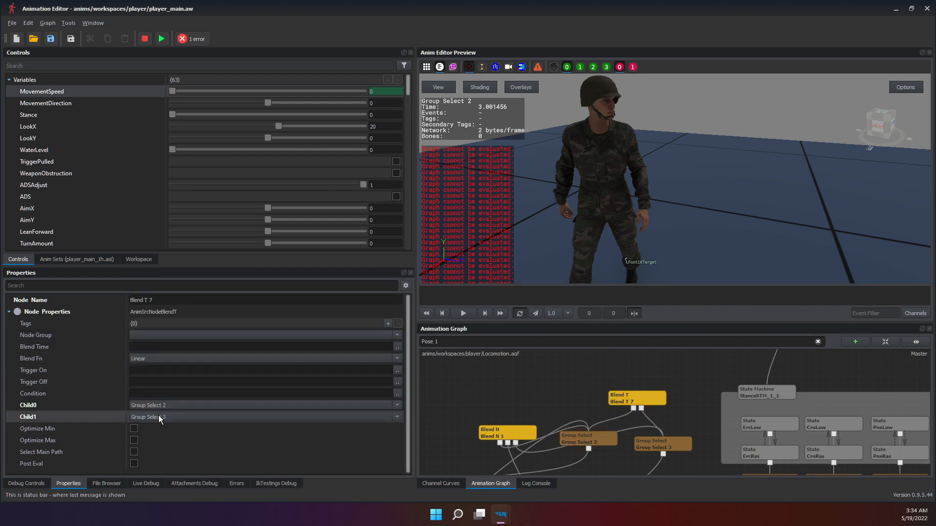
Nudge Group Select 2 closer to Group Select 3 and set the Blend T node's Blend Time to 0.25.
left_click(601, 440)
left_click_drag(602, 440, 607, 443)
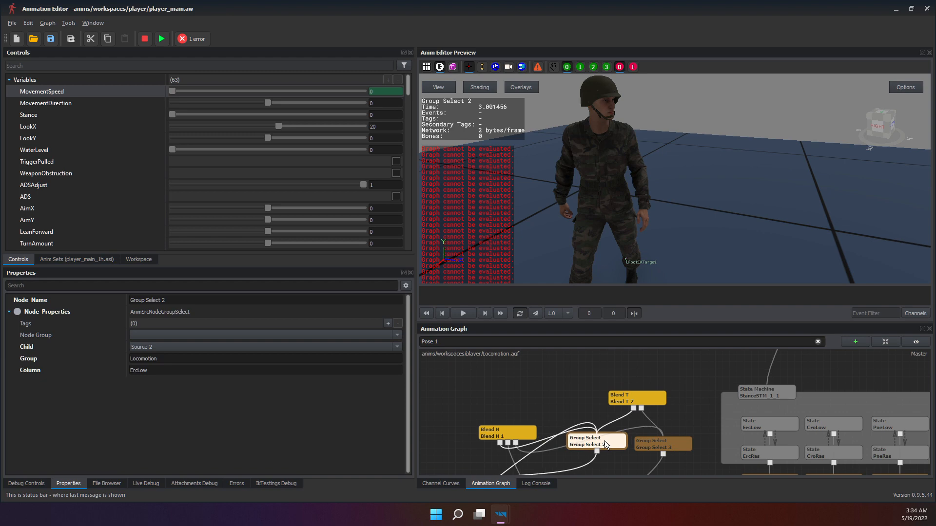
left_click(636, 398)
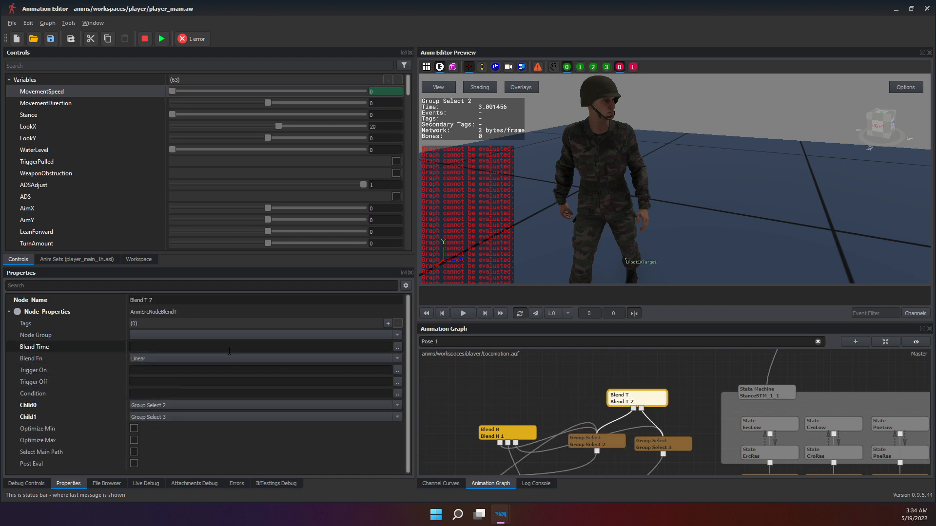
left_click(193, 349)
type("0.25")
key("Return")
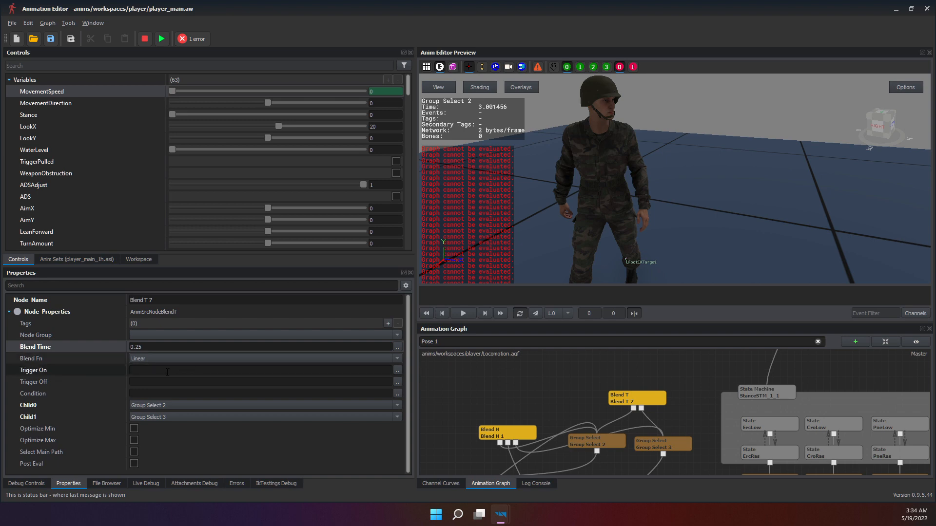
Set the Blend T node's Trigger On, Trigger Off and Condition all to false.
left_click(184, 371)
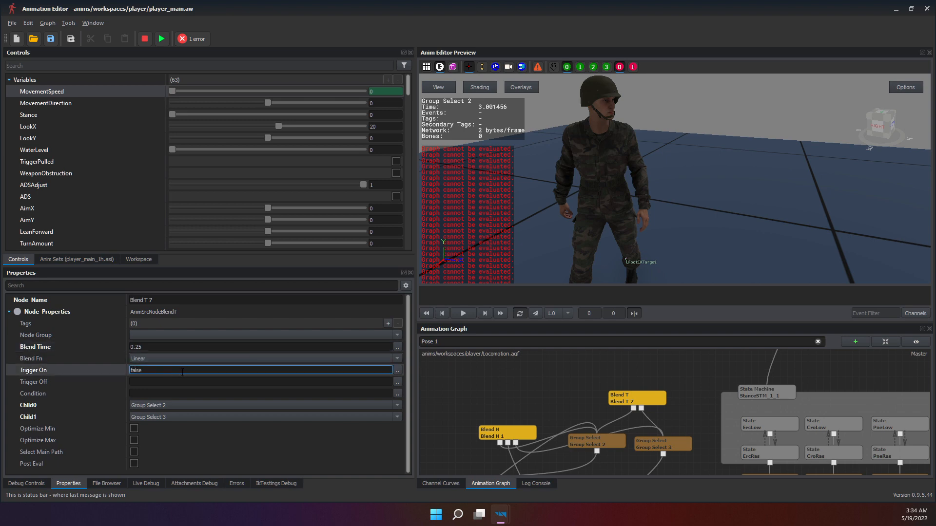
left_click(166, 390)
left_click(158, 385)
type("false")
key("Return")
left_click(175, 391)
key("Return")
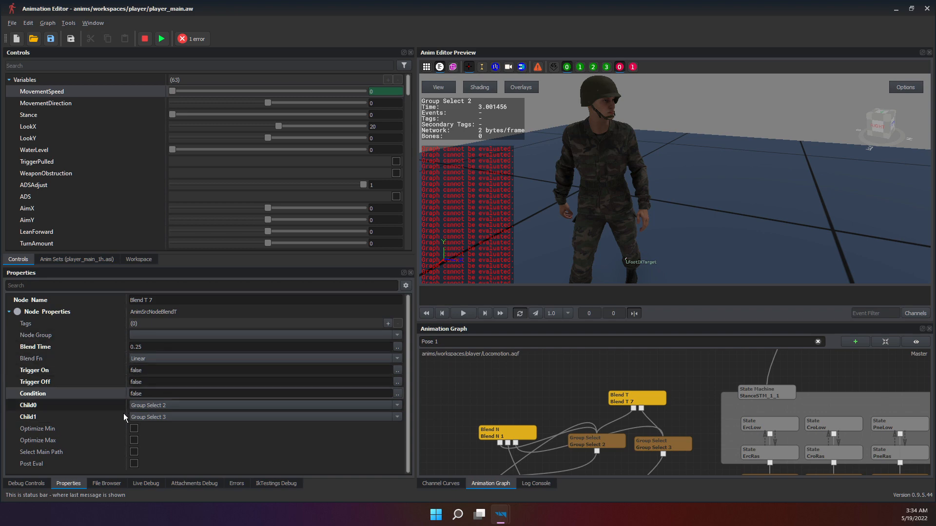
Play the Blend T node in the preview and enable its Optimize Min and Optimize Max options.
left_click(637, 403)
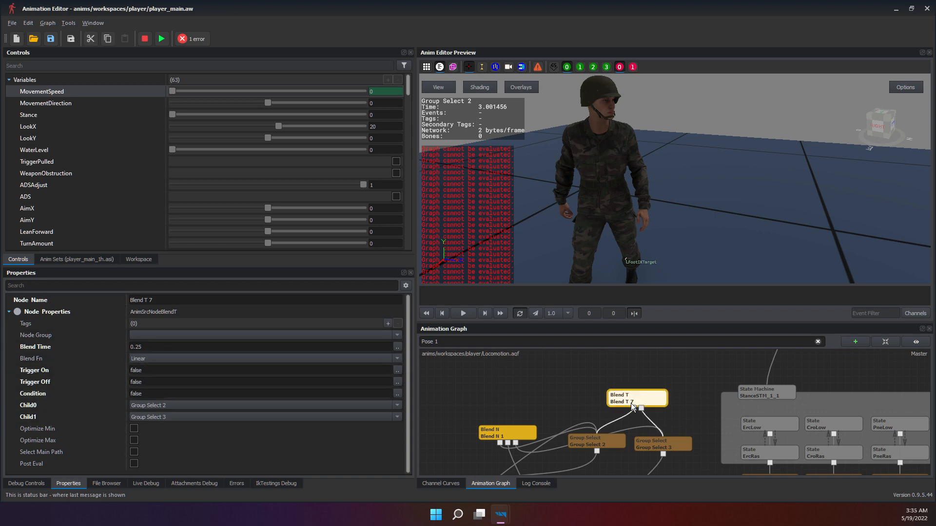
left_click(602, 395)
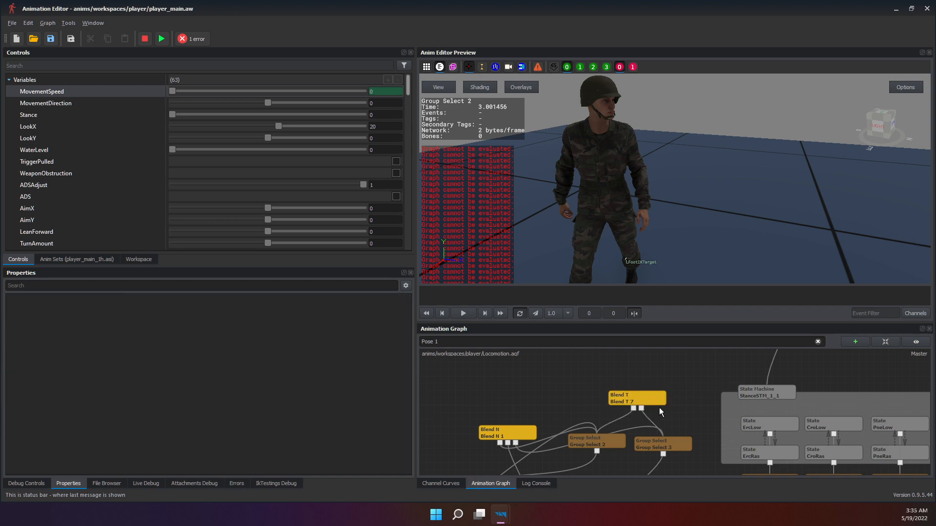
scroll(658, 409, "up", 3)
left_click(637, 377)
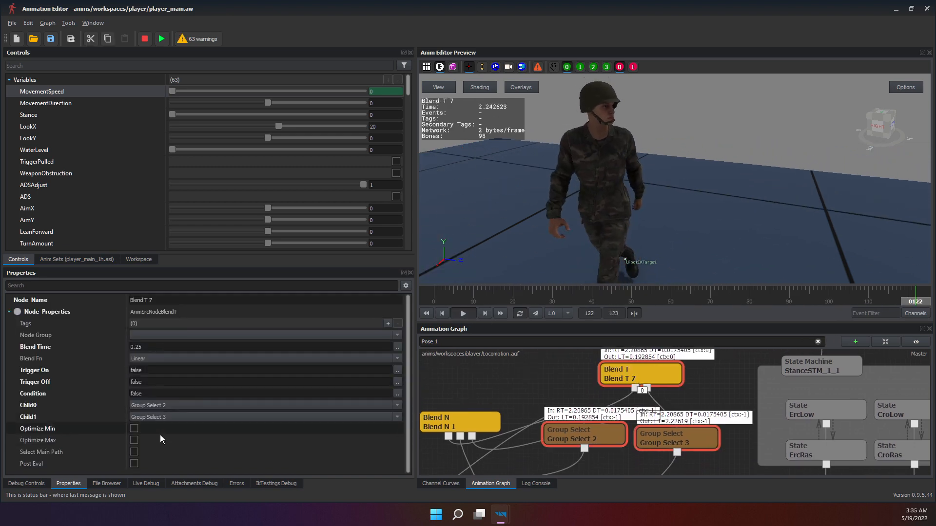
left_click(134, 429)
left_click(135, 440)
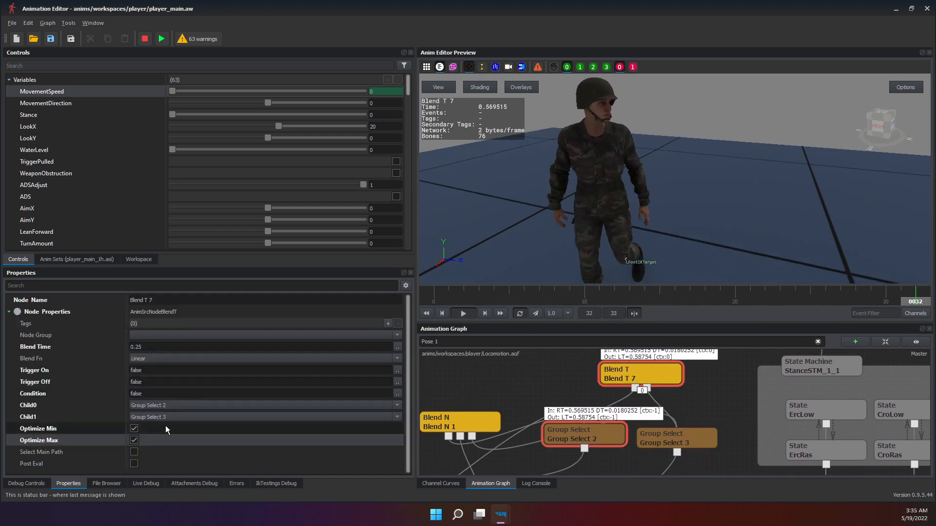
Set Trigger On of the Blend T node to true while it plays.
left_click(187, 382)
key("Return")
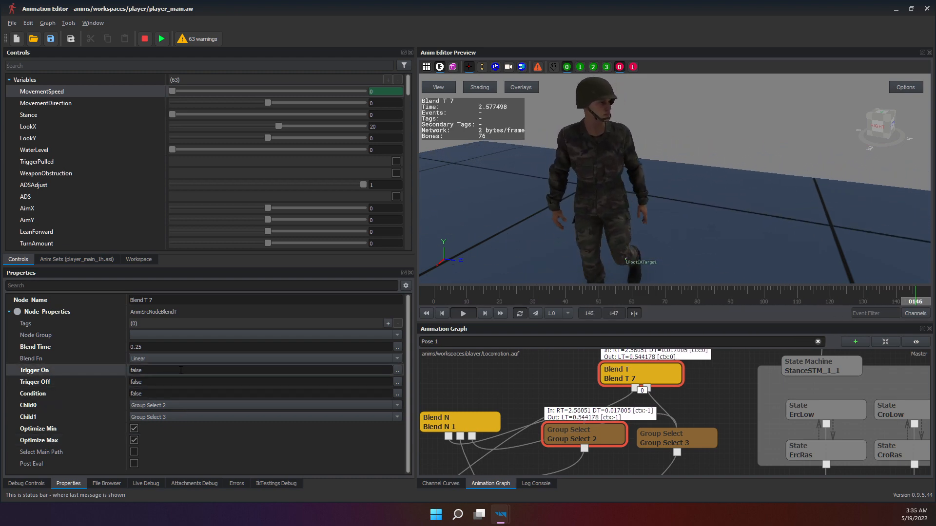
double_click(181, 370)
type("true")
key("Return")
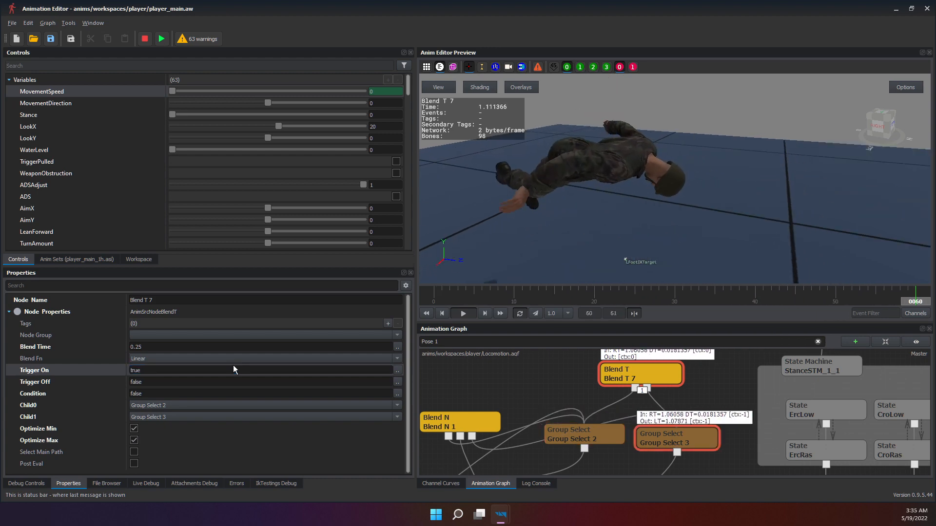
Set Trigger On of the Blend T node back to false.
left_click(222, 382)
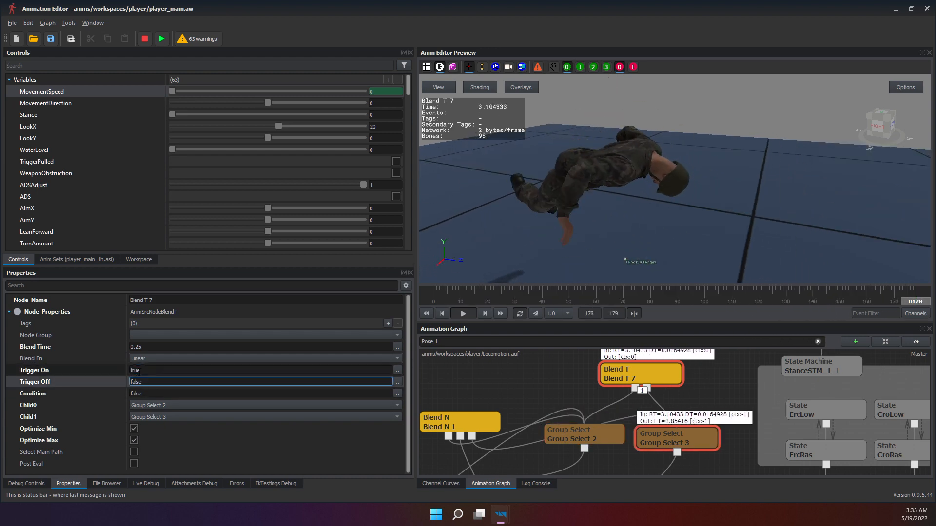
double_click(150, 372)
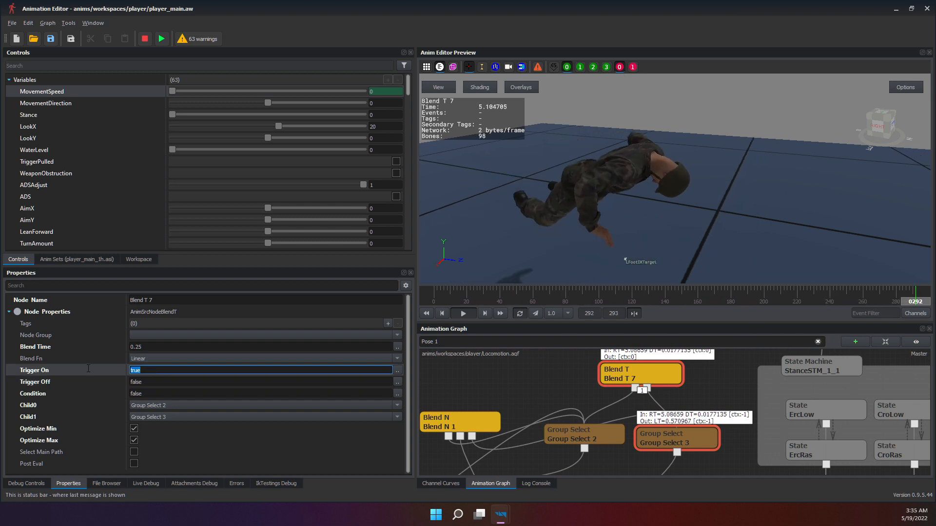
type("fa")
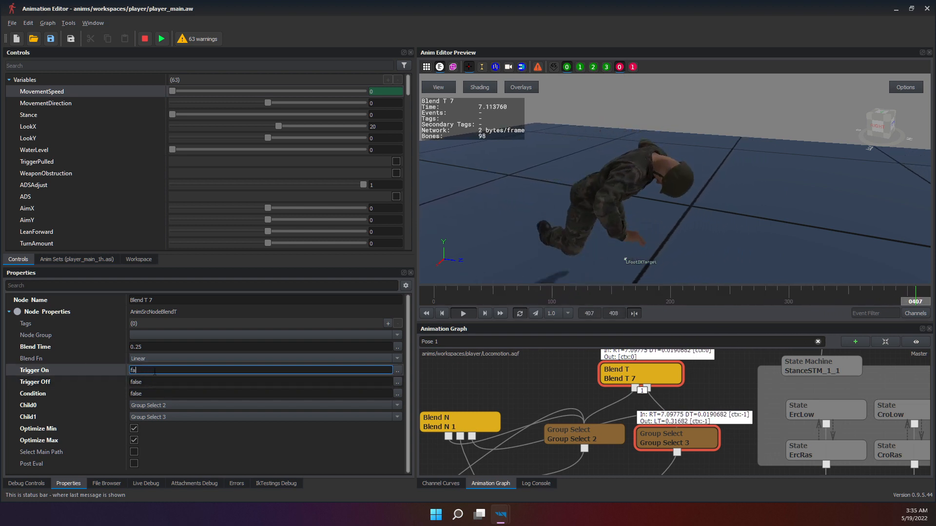
type("lse")
key("Return")
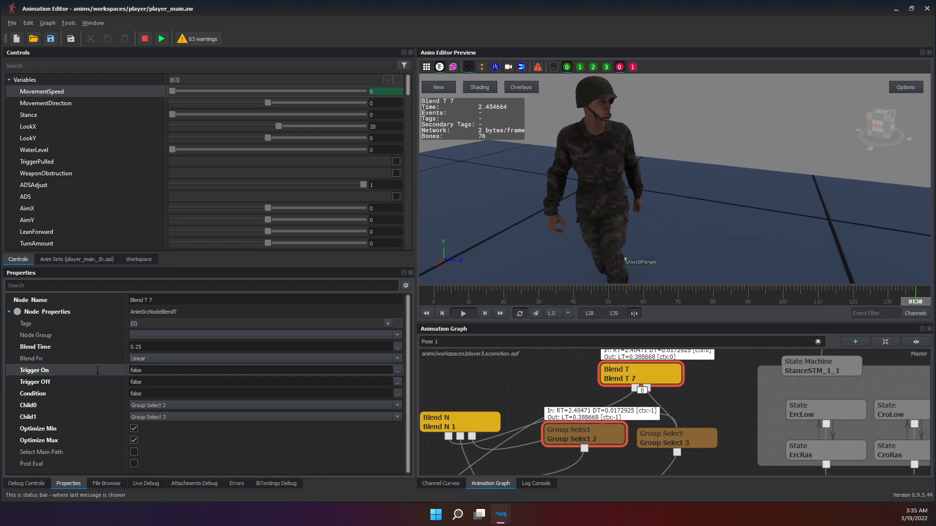
Set both Trigger On and Trigger Off of the Blend T node to true.
left_click(157, 374)
type("true")
key("Return")
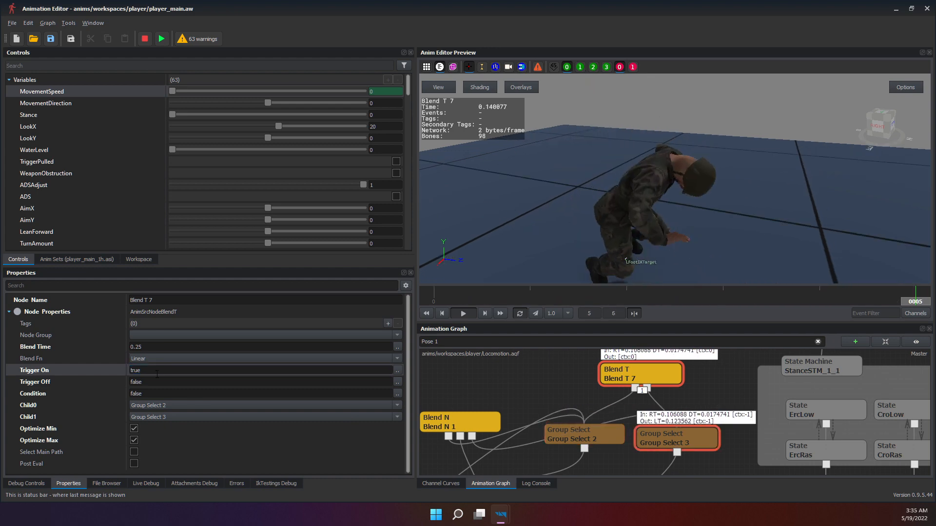
left_click(147, 382)
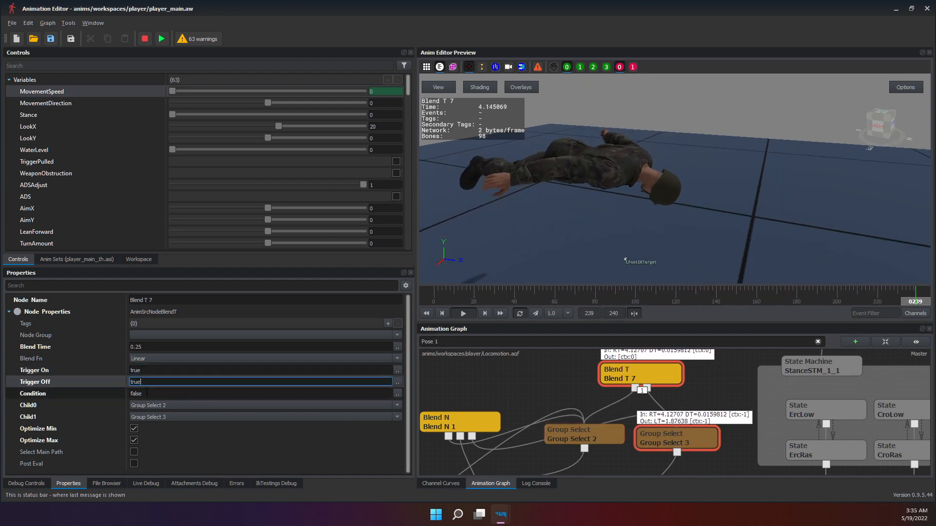
key("Return")
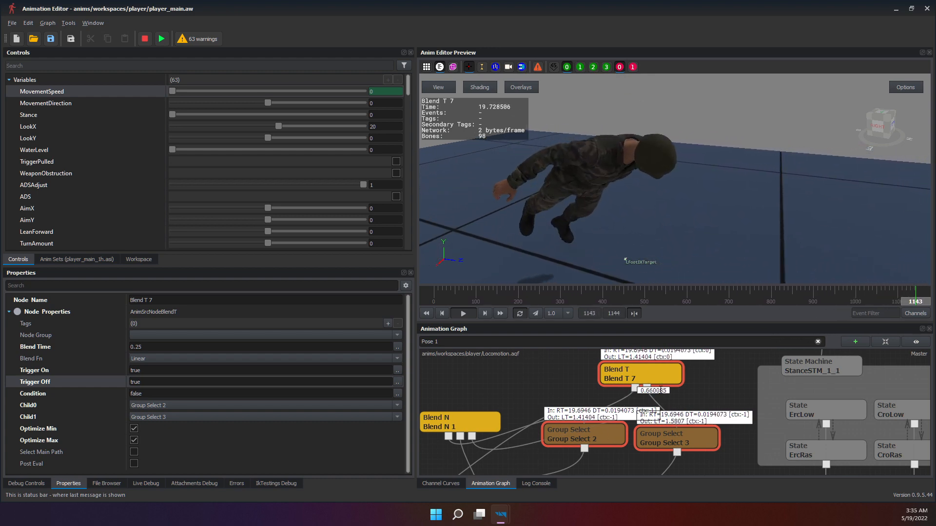
Disable Optimize Max on the Blend T node and set its Condition to true.
left_click(157, 391)
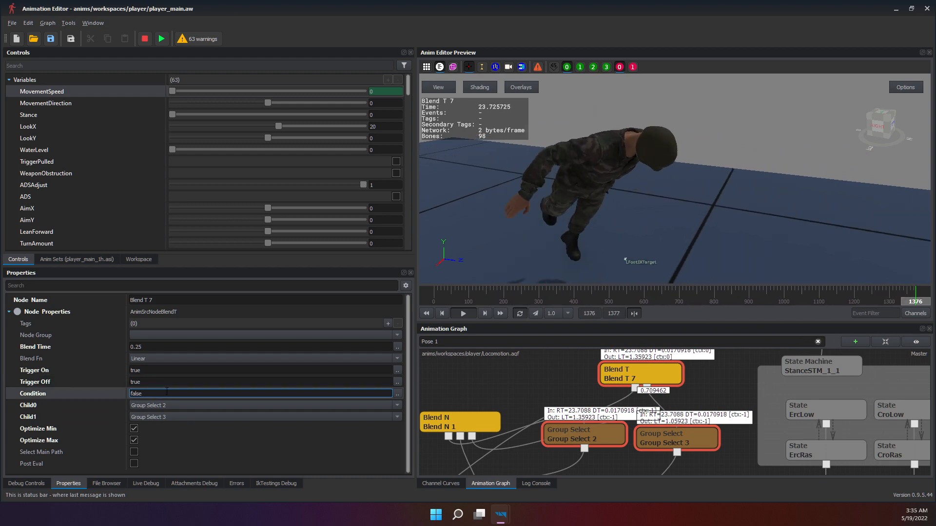
left_click(135, 439)
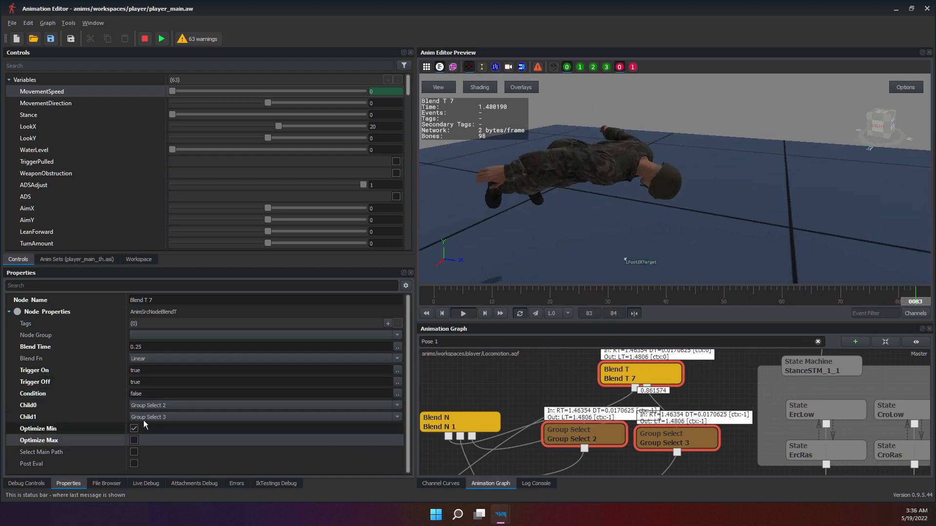
left_click(163, 393)
double_click(162, 393)
type("true")
key("Return")
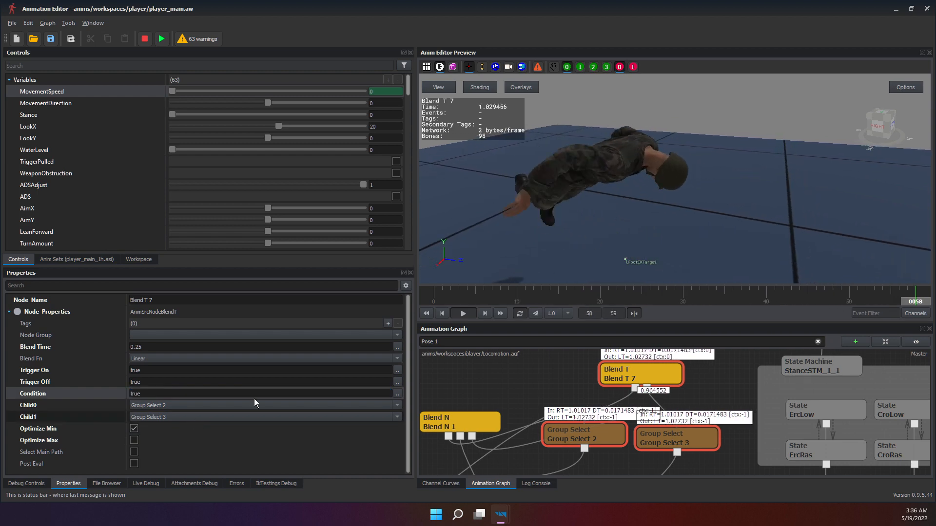
left_click(165, 371)
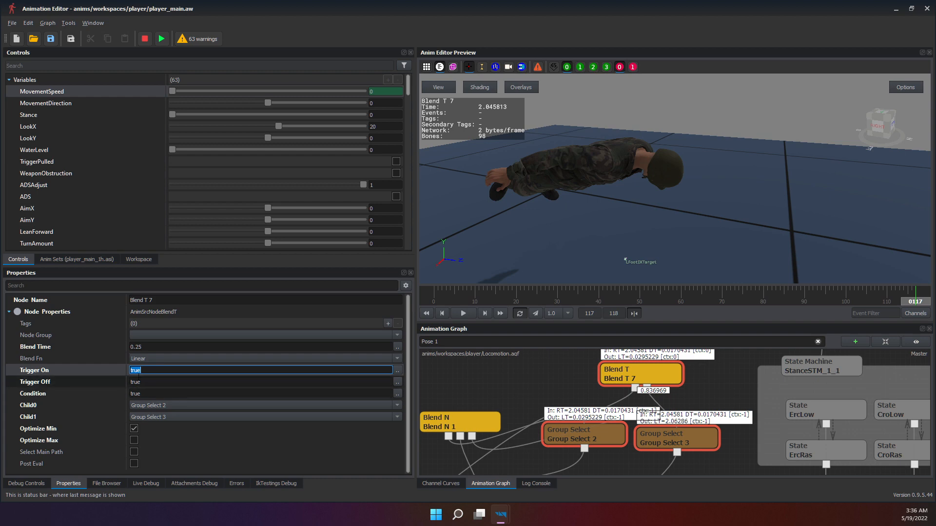
left_click(152, 372)
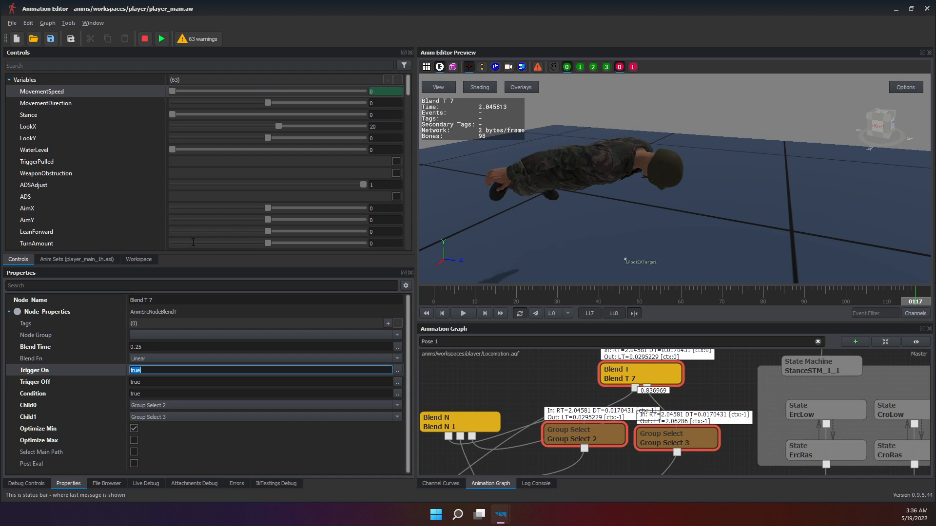
left_click(696, 416)
left_click(647, 381)
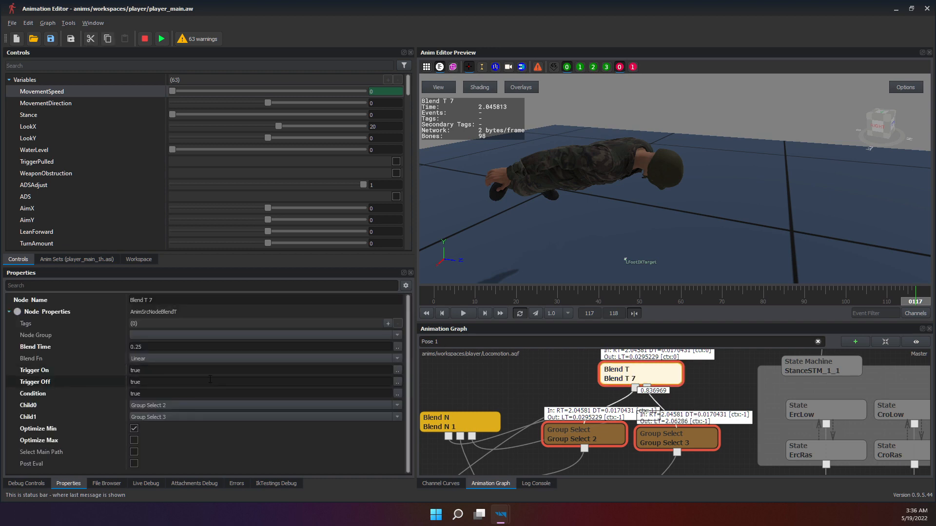
left_click(177, 381)
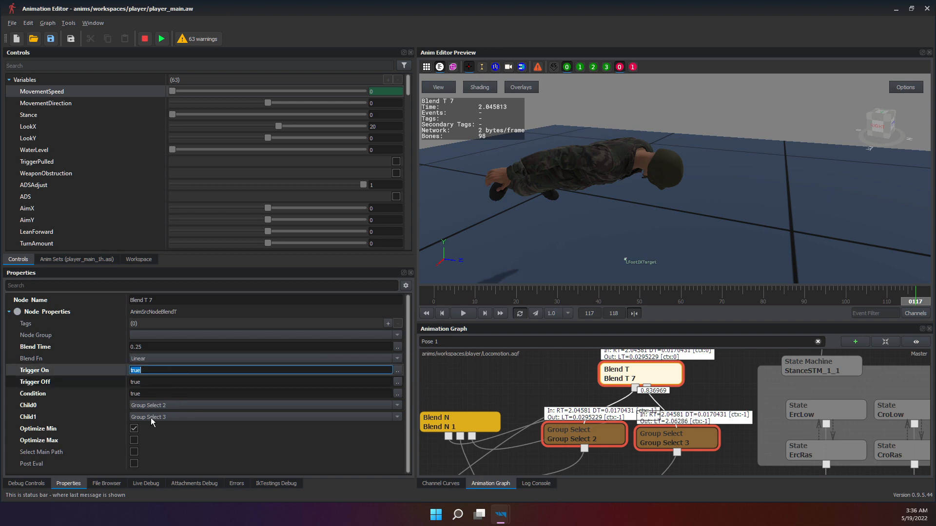
left_click(26, 483)
left_click(68, 483)
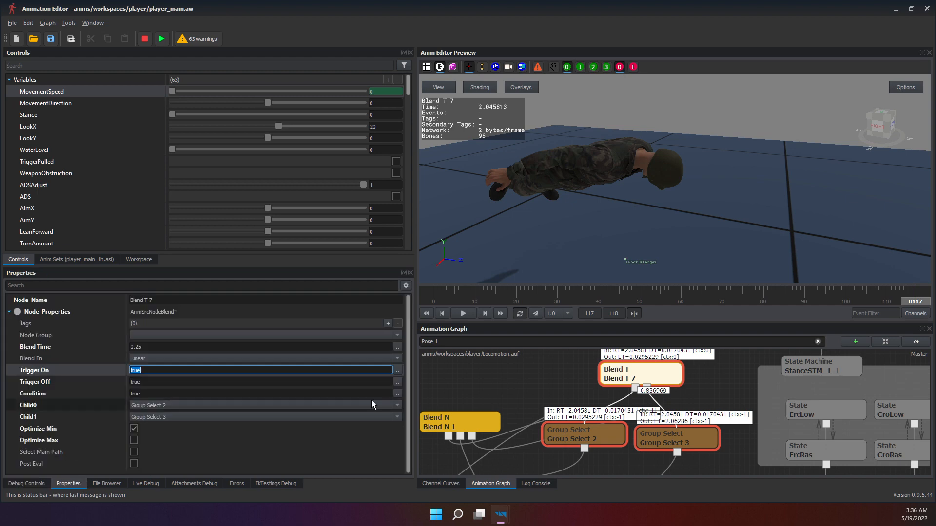
Set the Condition of the Blend T 7 node to false.
left_click(618, 379)
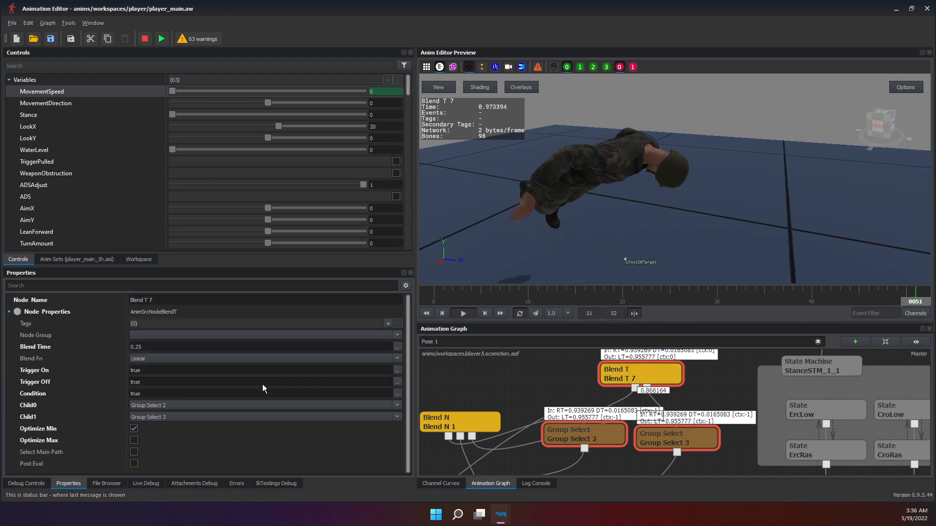
double_click(176, 394)
type("fals")
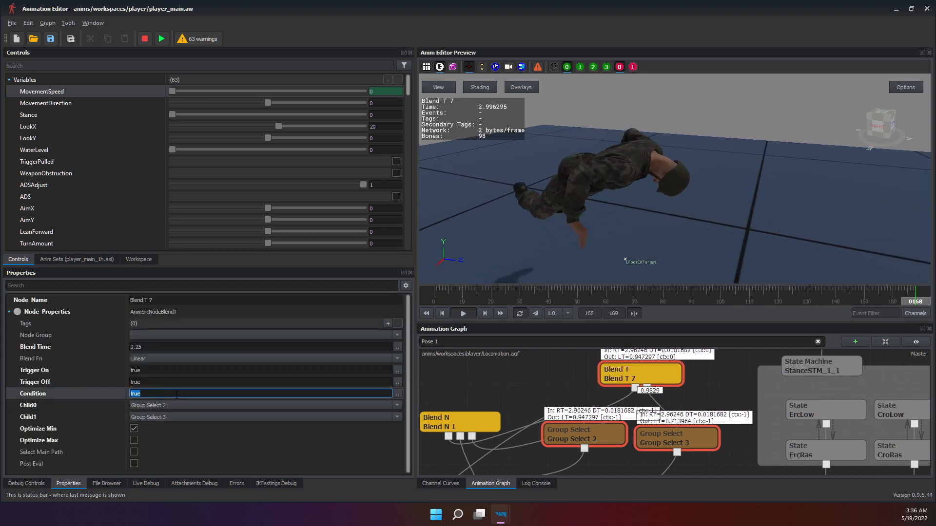
type("e\\")
key("Return")
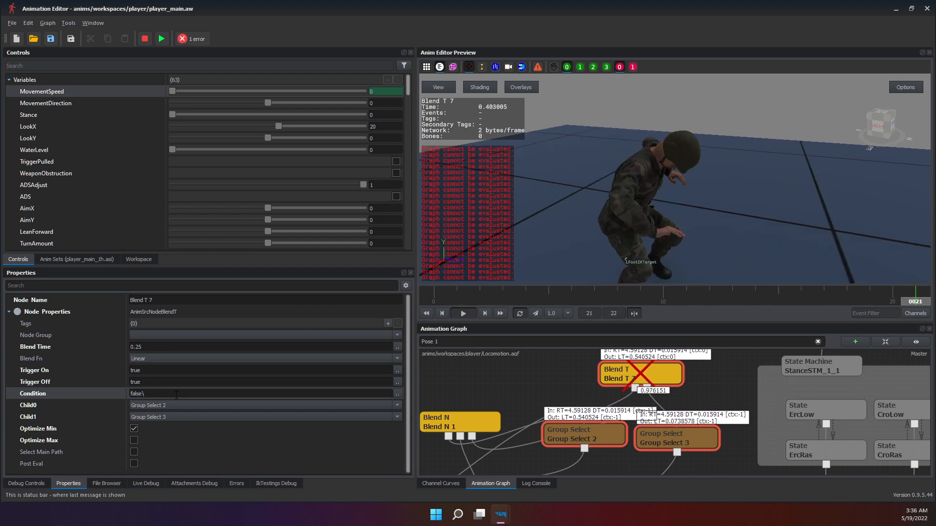
left_click(177, 395)
key("BackSpace")
key("Return")
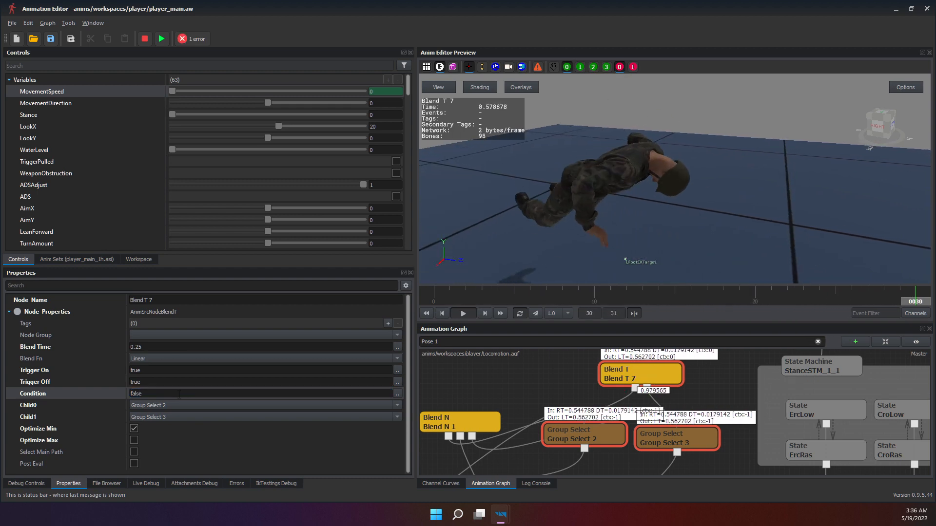
Set Trigger Off of the Blend T 7 node to false and enable Optimize Max.
left_click(165, 383)
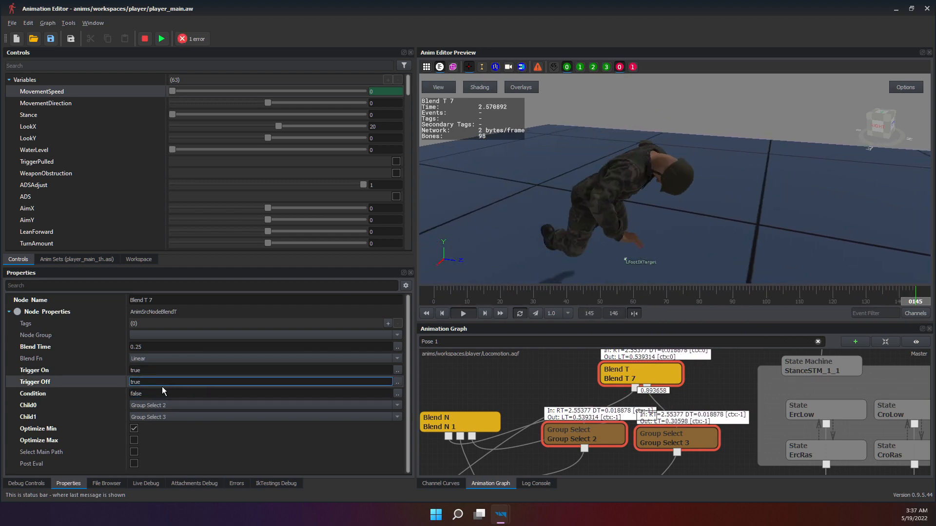
key("BackSpace")
key("BackSpace")
key("BackSpace")
key("BackSpace")
type("fa;")
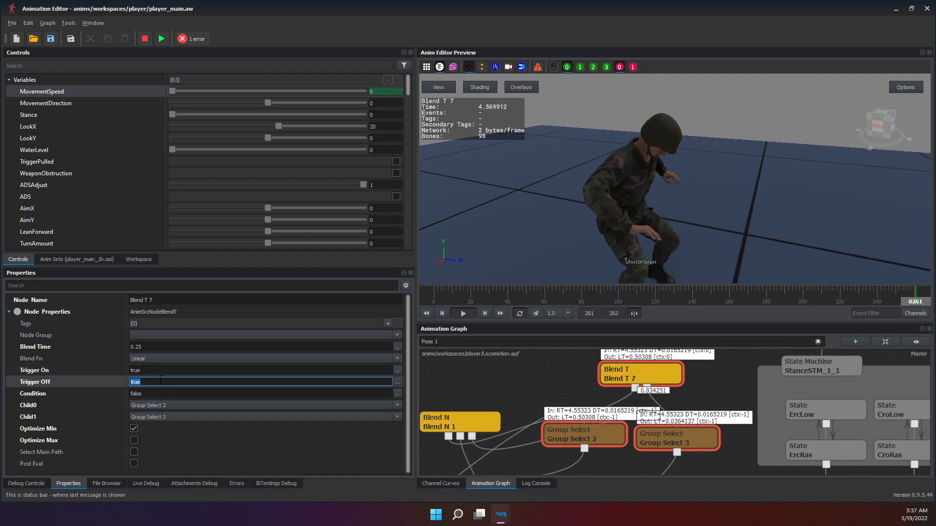
key("BackSpace")
type("lse")
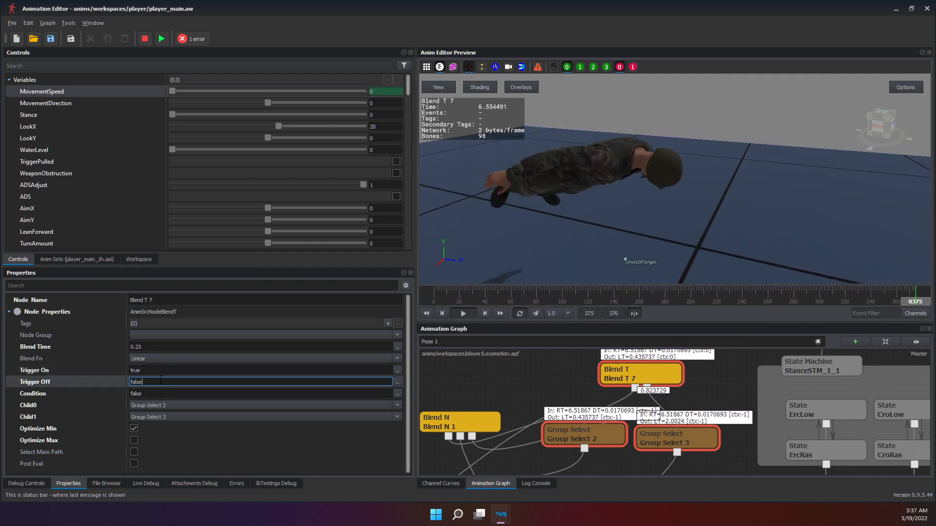
key("Return")
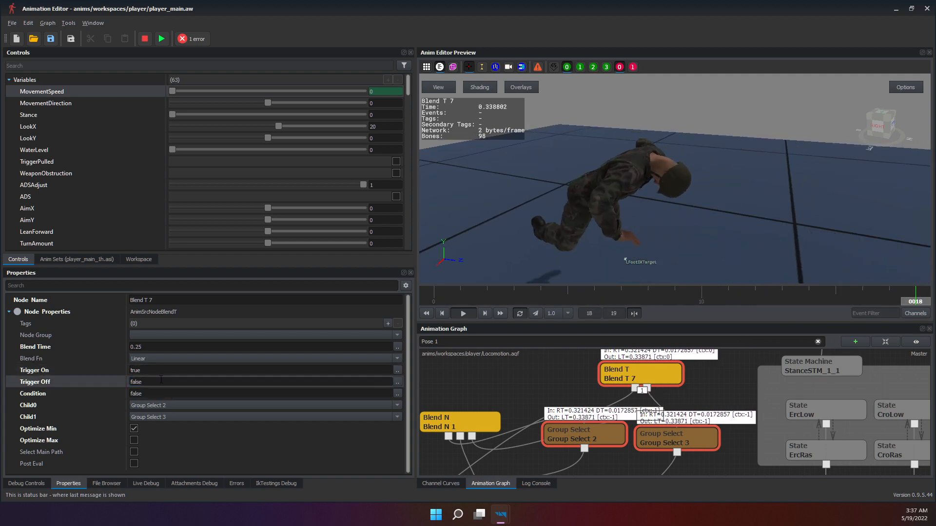
left_click(133, 446)
left_click(134, 441)
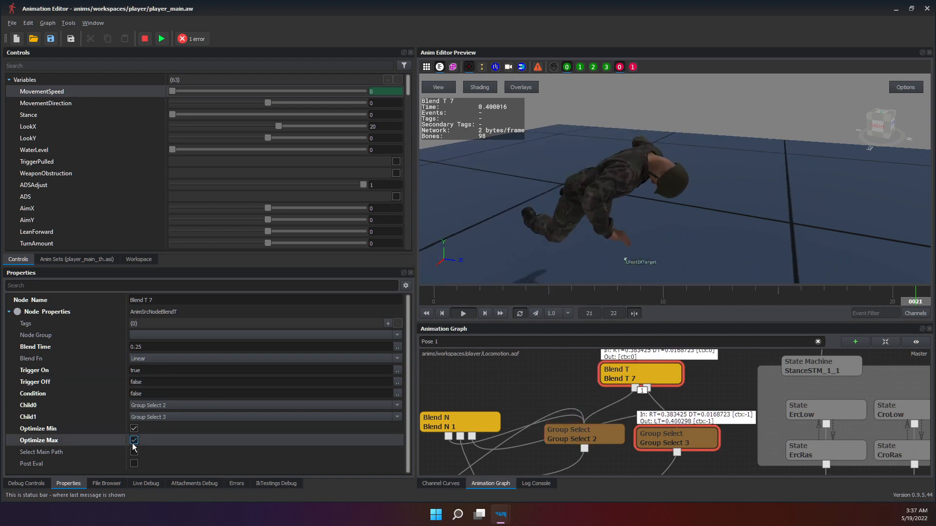
Set Trigger Off of the Blend T 7 node to true and Trigger On to false.
double_click(160, 380)
type("true")
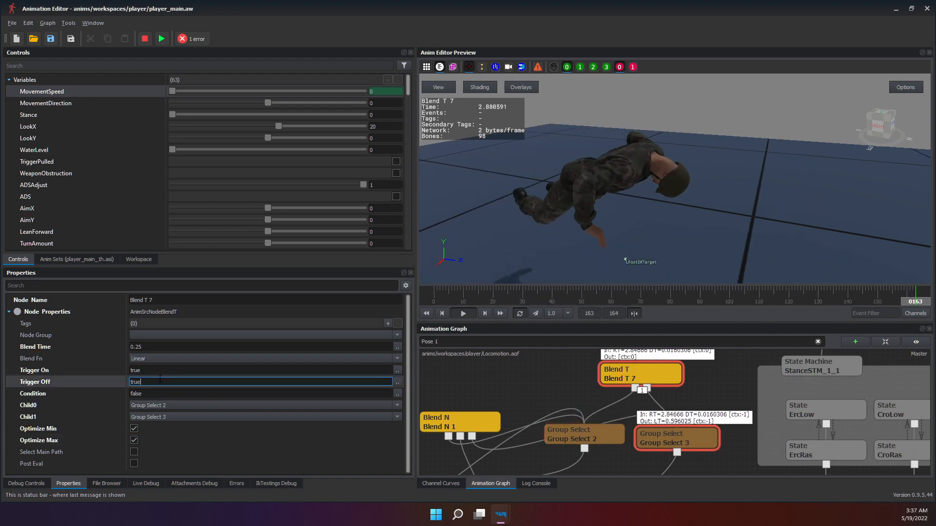
key("Return")
double_click(167, 371)
type("false")
key("Return")
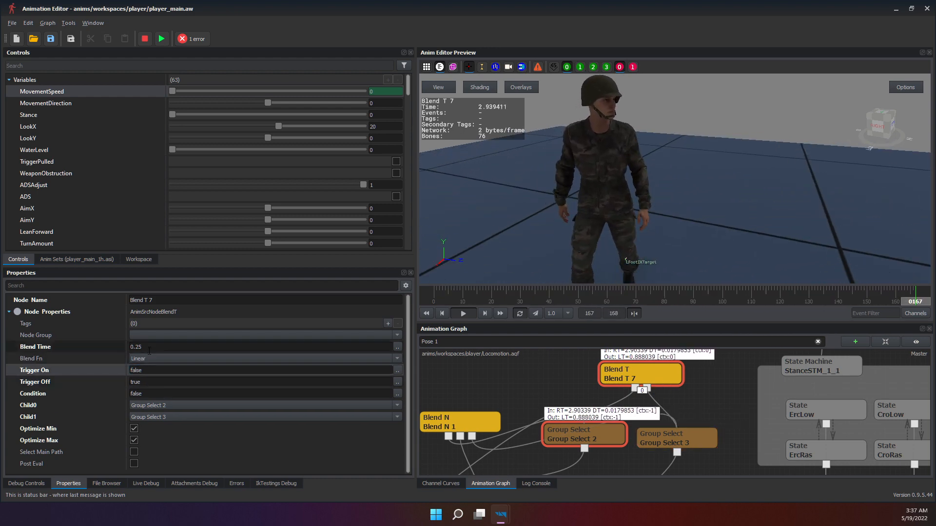
Set the Condition of the Blend T 7 node to true.
left_click(145, 394)
double_click(145, 394)
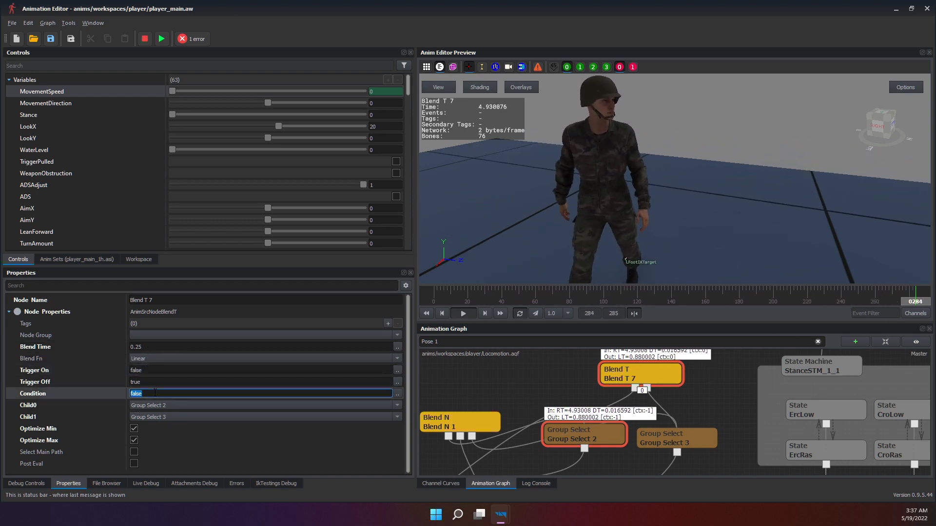
type("rrue")
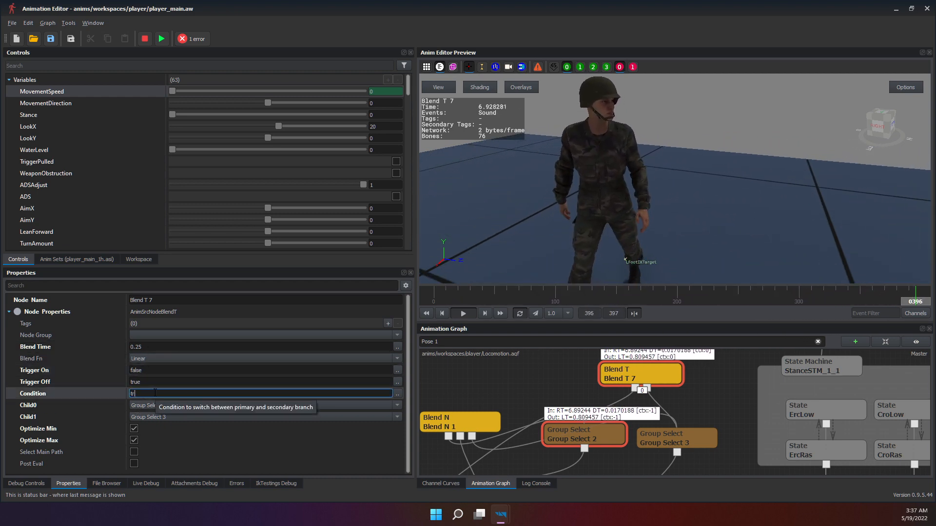
key("Return")
left_click(183, 374)
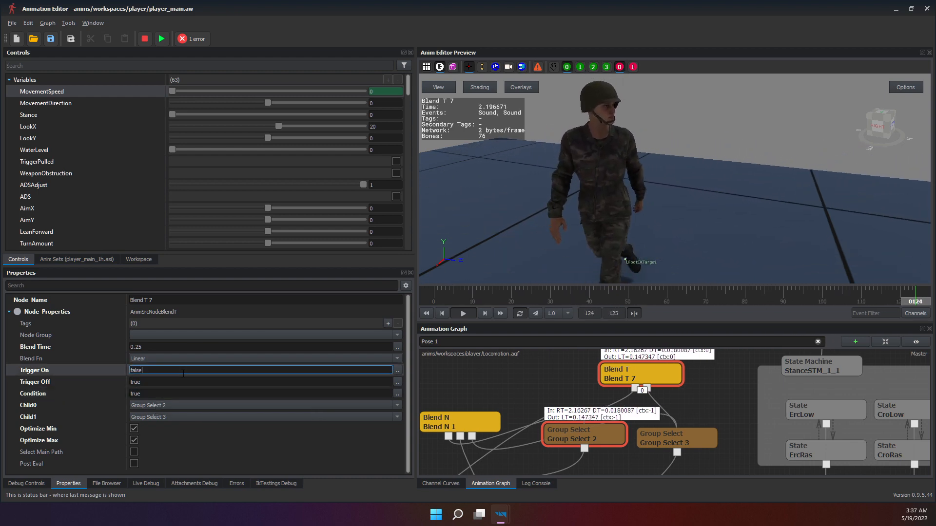
double_click(184, 373)
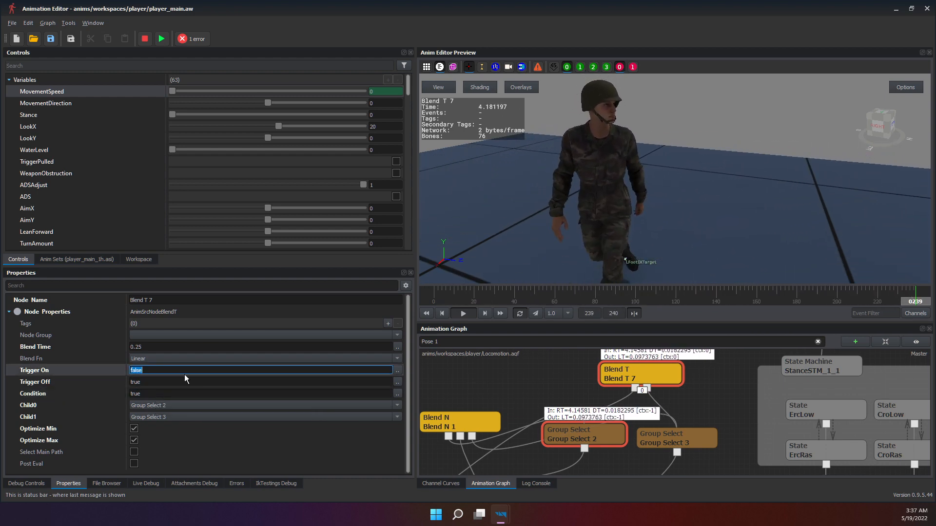
left_click(691, 385)
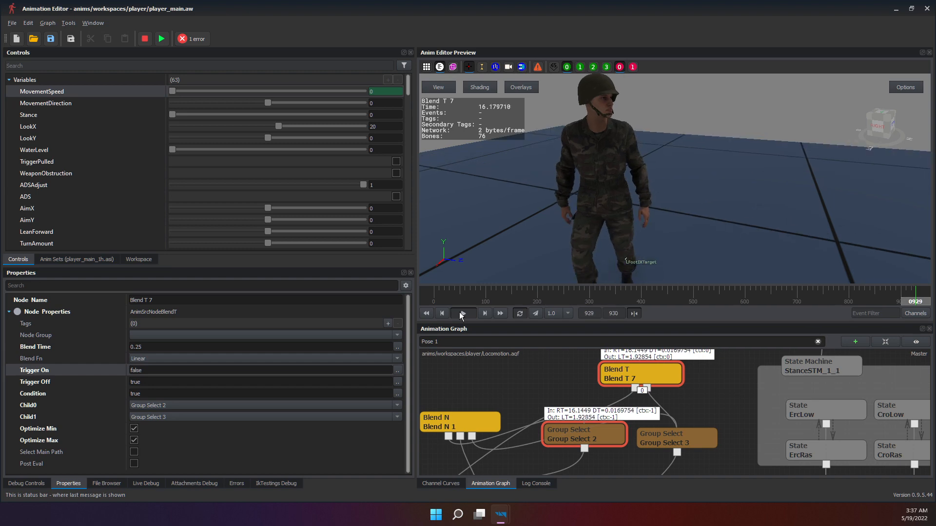
Pause the preview playback of the Blend T 7 node.
scroll(573, 402, "down", 5)
scroll(565, 390, "up", 6)
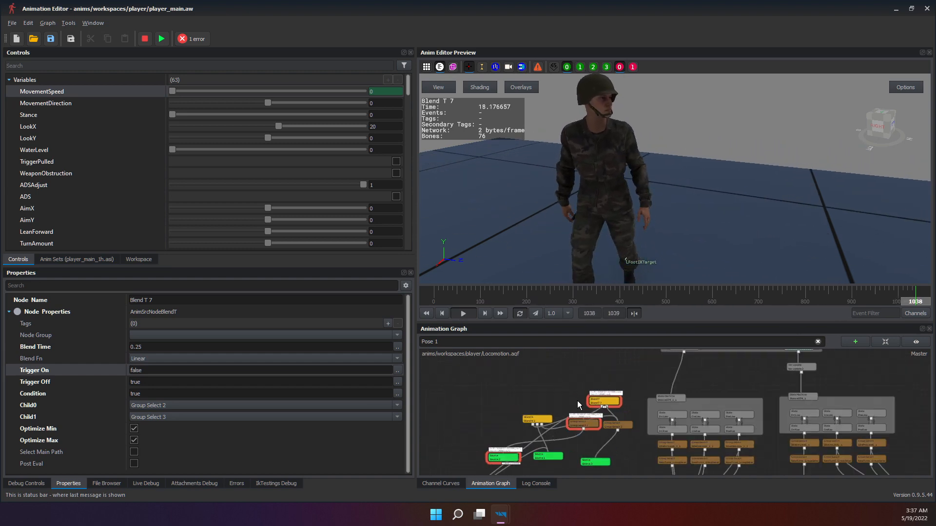
middle_click_drag(583, 410, 714, 326)
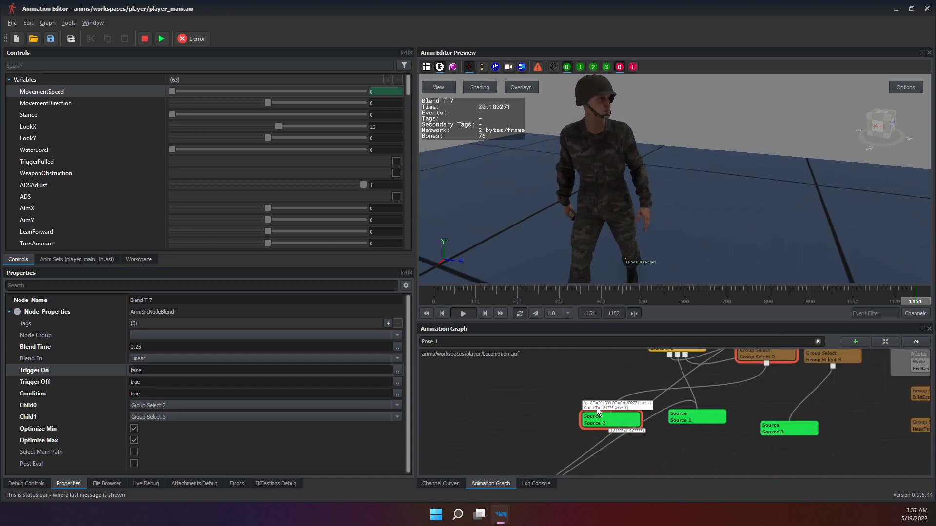
scroll(580, 417, "down", 2)
left_click(466, 313)
Create a Queue blend node in the empty graph area above the Blend T 7 node and select it.
middle_click_drag(518, 382, 525, 497)
middle_click_drag(615, 406, 606, 410)
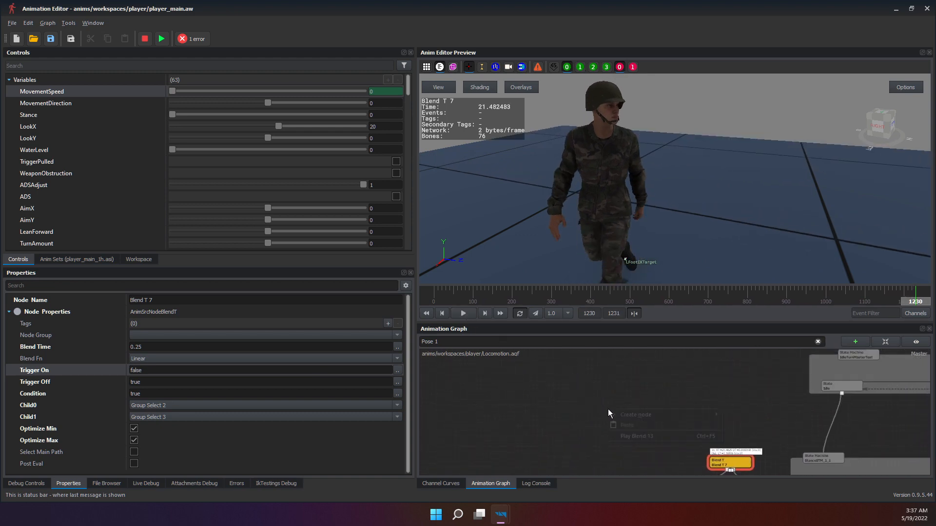
right_click(607, 410)
mouse_move(629, 414)
mouse_move(743, 412)
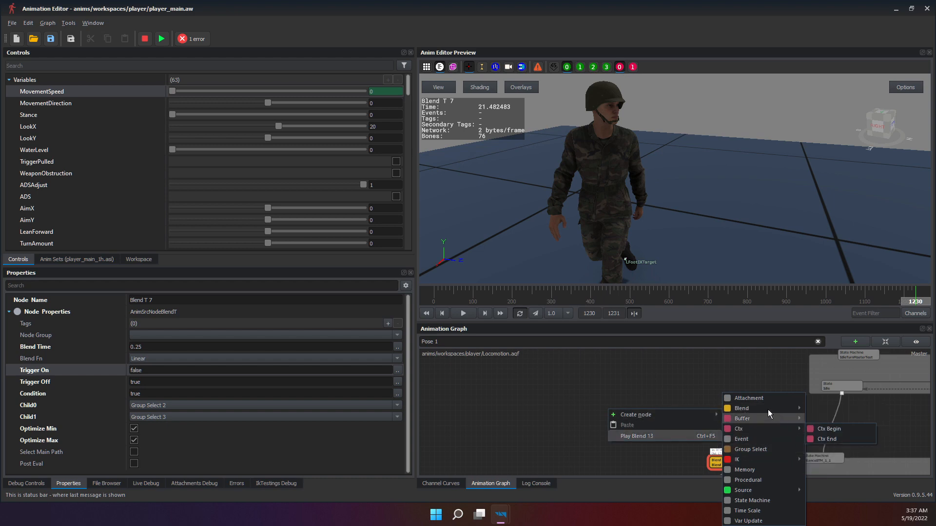
mouse_move(773, 414)
left_click(824, 459)
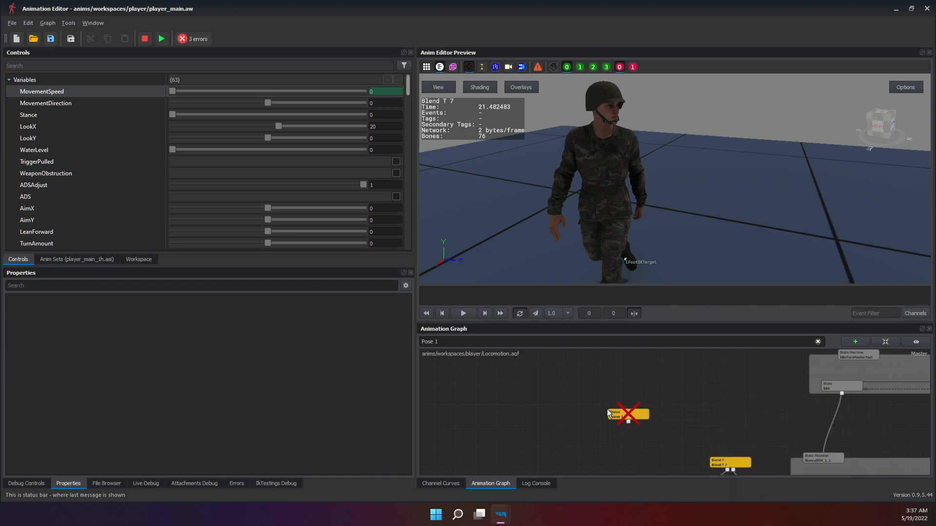
scroll(590, 402, "up", 3)
left_click(641, 419)
left_click_drag(642, 419, 587, 389)
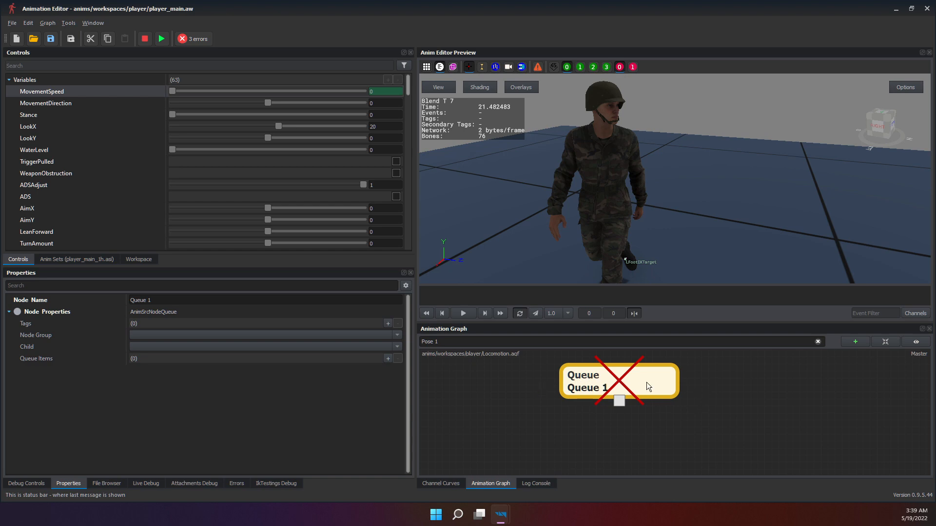
right_click_drag(620, 391, 642, 386)
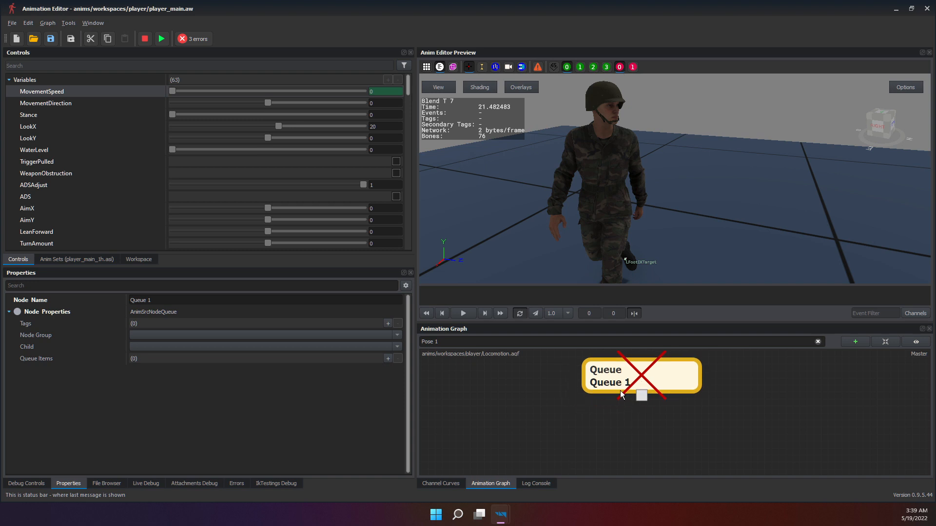
Move the Group Select 2 and Group Select 3 nodes up beneath the Queue 1 node.
right_click(602, 417)
mouse_move(644, 425)
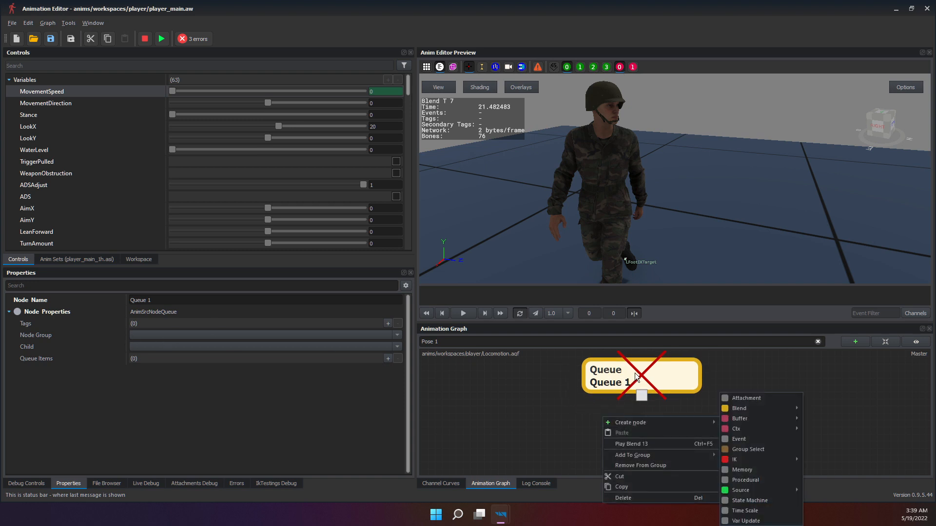
left_click(604, 396)
left_click(604, 396)
scroll(609, 399, "down", 5)
scroll(674, 445, "down", 3)
left_click_drag(673, 449, 613, 431)
scroll(658, 448, "up", 3)
left_click(731, 459)
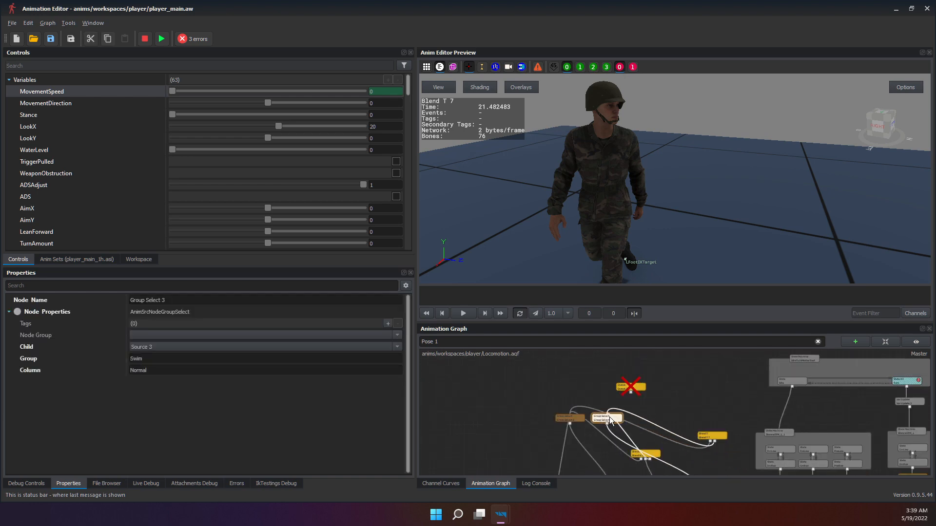
Delete the old blend nodes and Source nodes below the two Group Select nodes.
scroll(705, 429, "down", 3)
left_click_drag(640, 485, 666, 472)
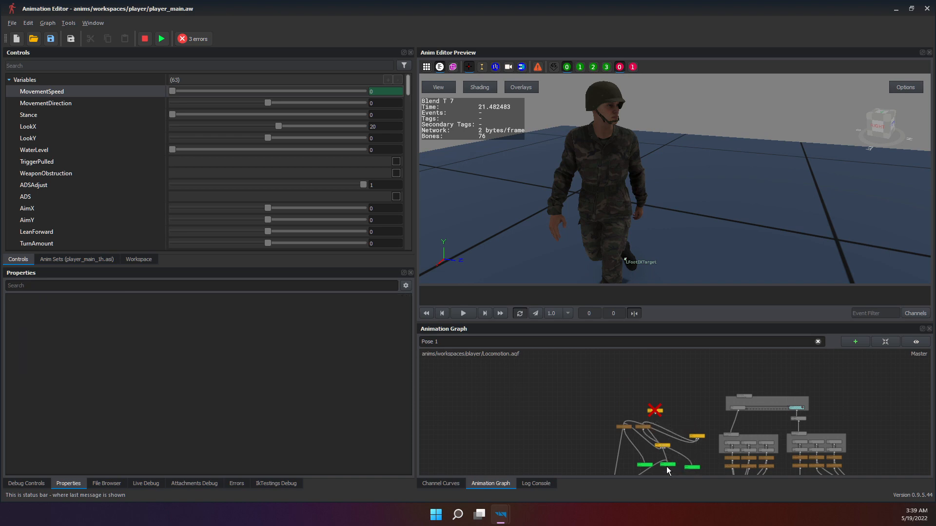
scroll(681, 443, "up", 3)
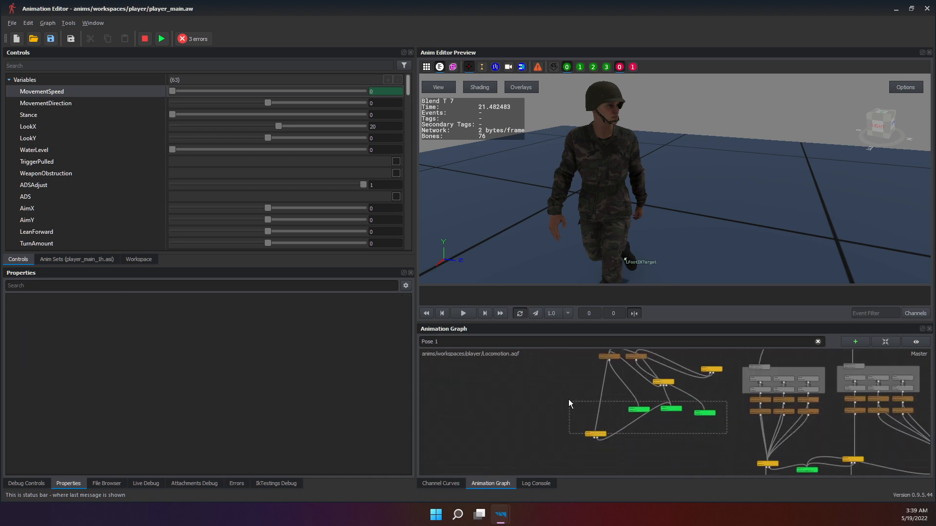
scroll(703, 396, "up", 3)
middle_click_drag(703, 395, 675, 451)
left_click_drag(667, 389, 730, 474)
key("Delete")
Arrange Group Select 2 and Group Select 3 side by side with a gap between them, below the Queue 1 node.
scroll(665, 417, "up", 3)
middle_click_drag(655, 424, 606, 489)
left_click(687, 445)
middle_click_drag(687, 445, 771, 432)
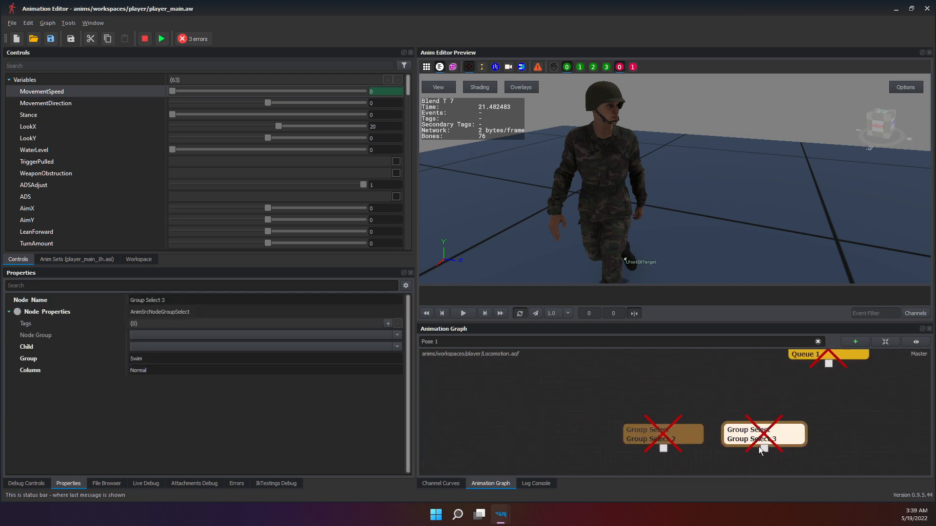
left_click_drag(788, 441, 830, 442)
left_click(695, 439)
left_click_drag(693, 437, 747, 438)
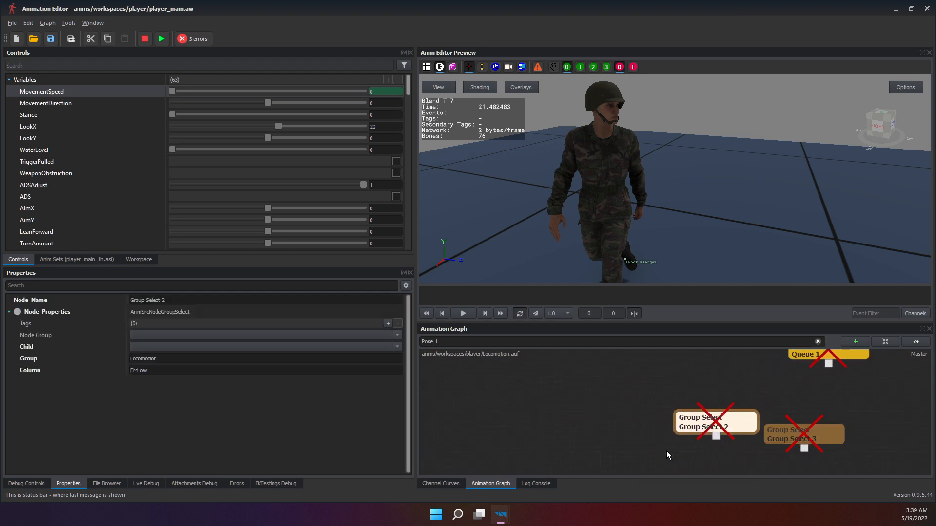
right_click(666, 451)
left_click(682, 416)
left_click_drag(681, 417, 654, 398)
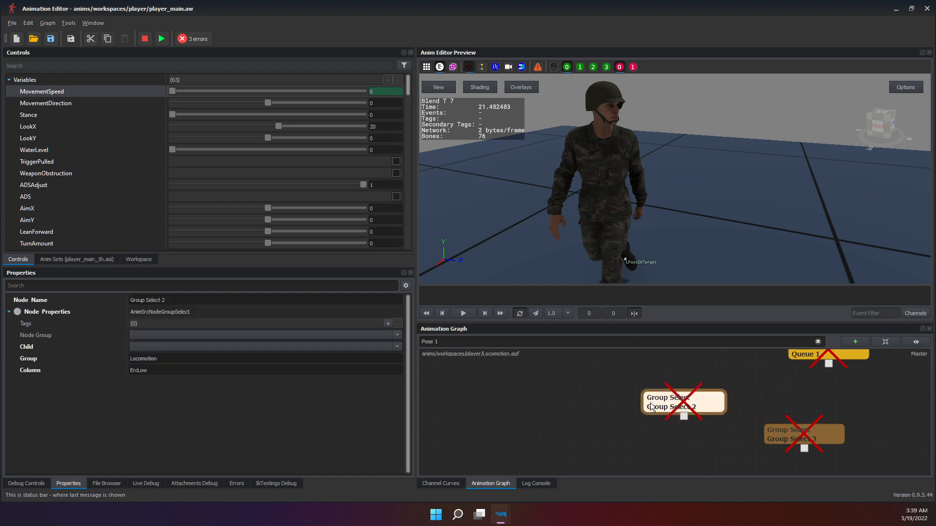
Create a Source node directly beneath the Group Select 2 node.
right_click(635, 435)
mouse_move(665, 438)
mouse_move(781, 490)
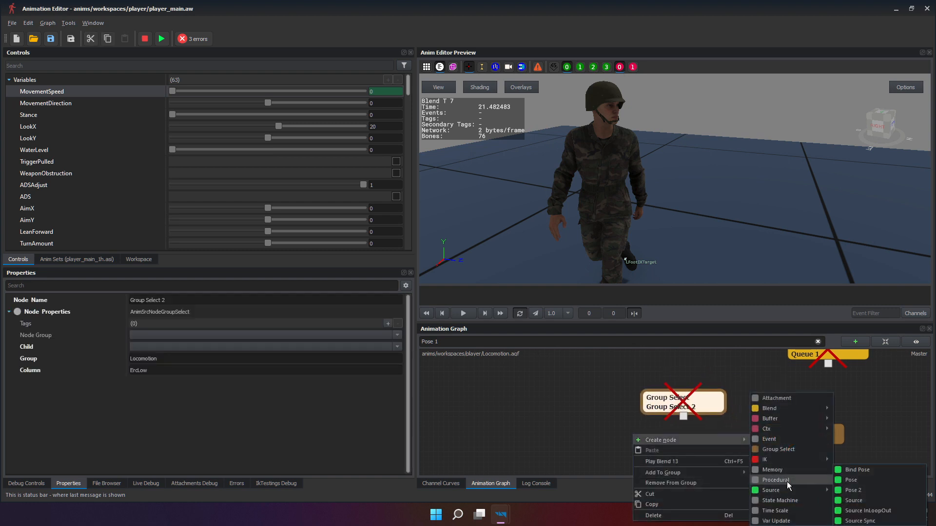
left_click(864, 502)
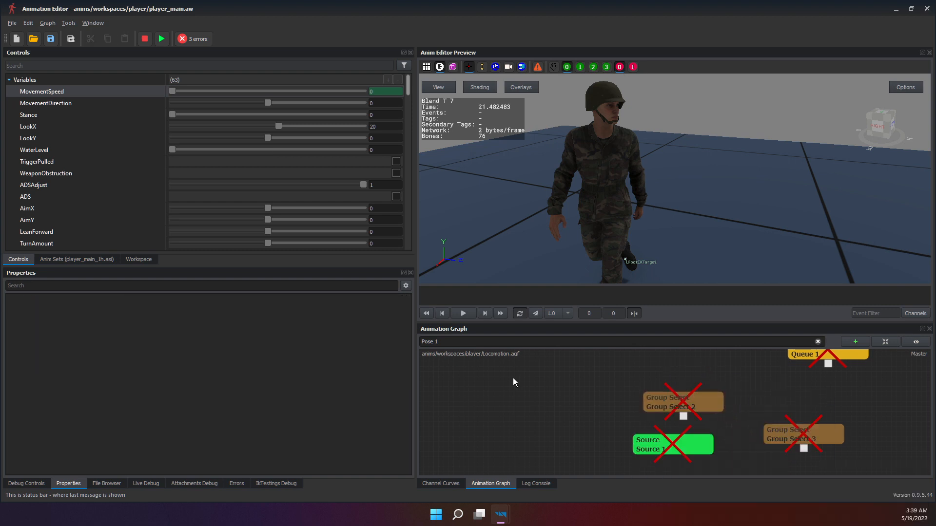
Set the Source of the Source 1 node to Swim.Slow.
left_click(645, 402)
left_click(659, 447)
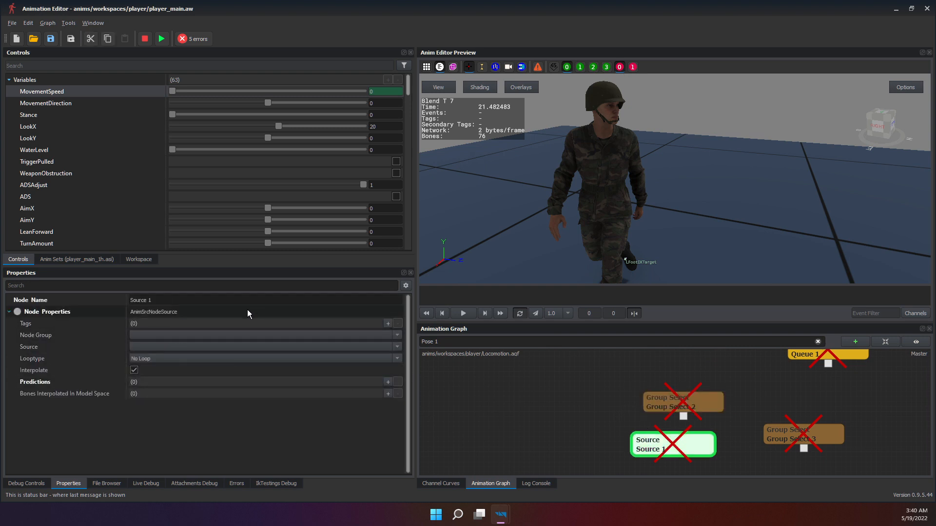
left_click(195, 348)
type("swim")
key("BackSpace")
key("BackSpace")
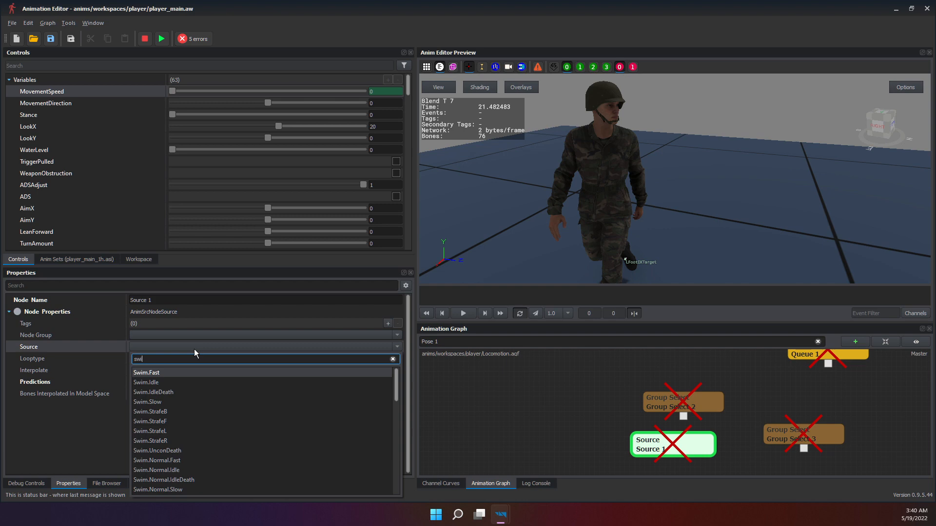
left_click(169, 404)
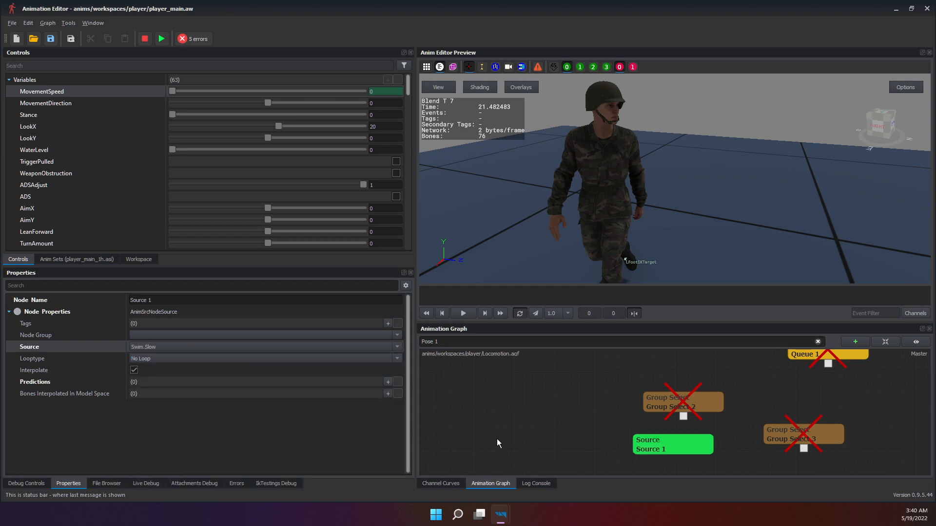
Set the Child of the Group Select 2 node to Source 1.
left_click(688, 413)
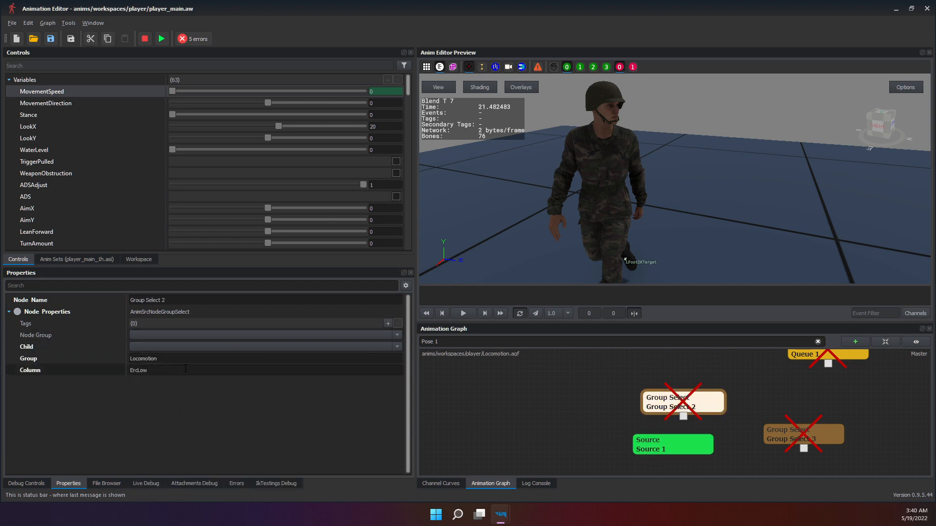
left_click(154, 346)
type("source 1")
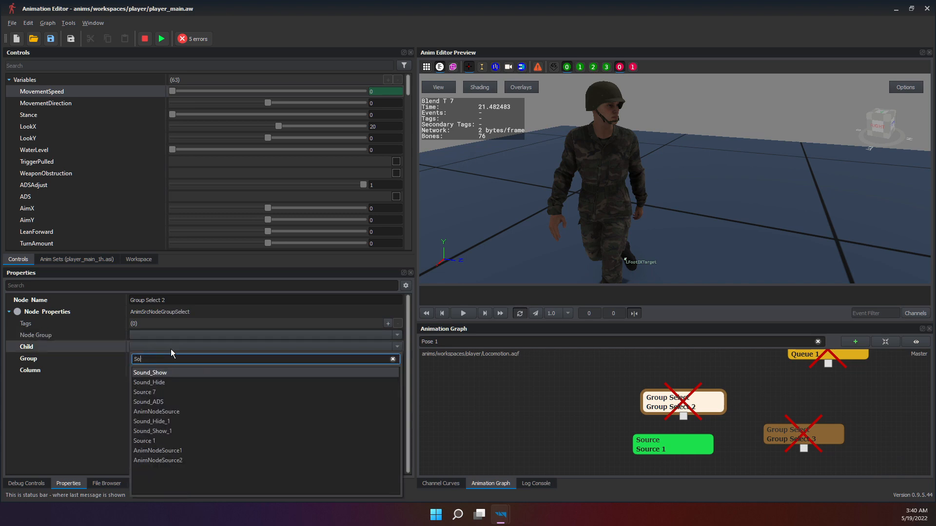
key("Return")
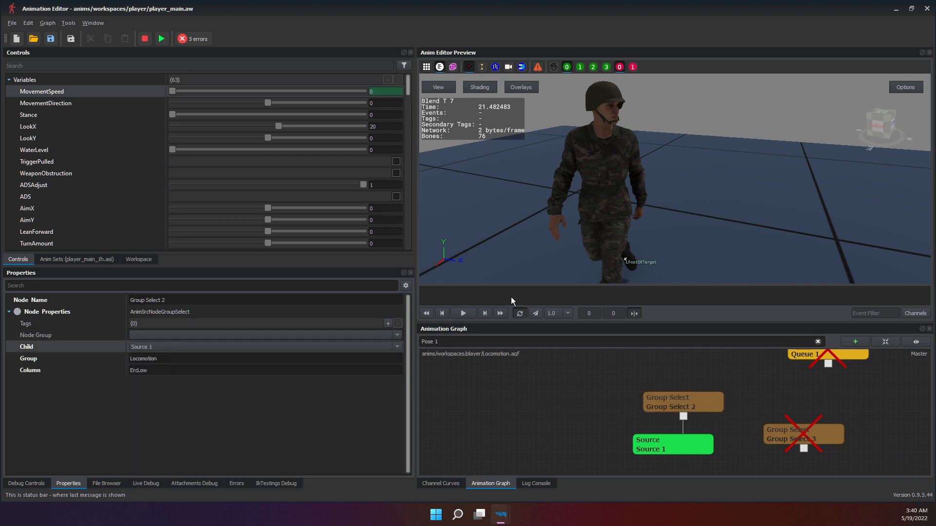
Align Group Select 3 level with Group Select 2 and create a Source node directly beneath it.
left_click_drag(799, 434, 794, 402)
left_click(766, 402)
right_click(783, 442)
left_click(804, 442)
right_click_drag(806, 442, 801, 444)
right_click(773, 448)
mouse_move(785, 451)
mouse_move(713, 490)
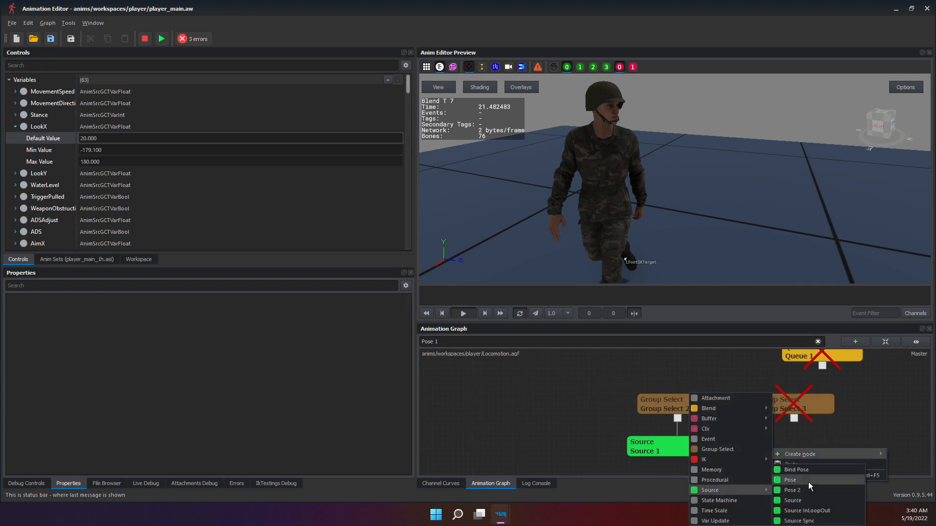
left_click(808, 500)
left_click(786, 403)
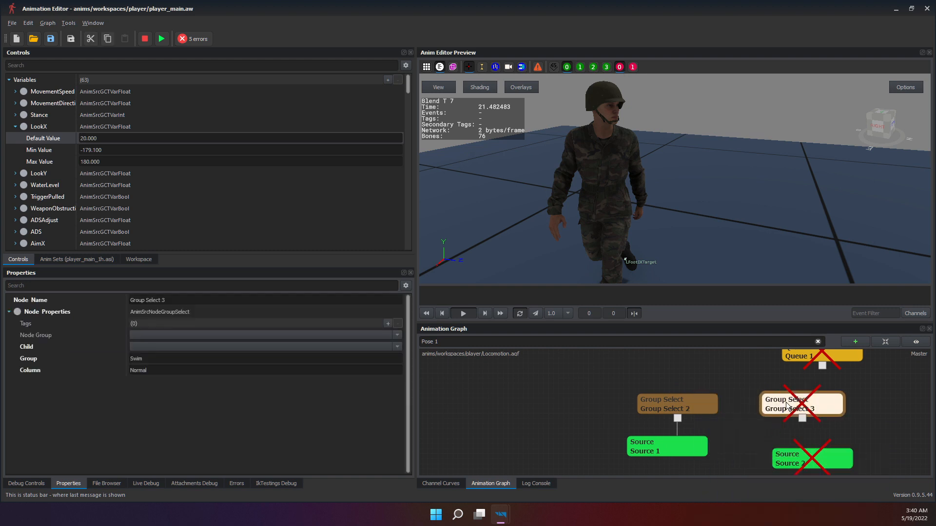
left_click_drag(792, 458, 774, 440)
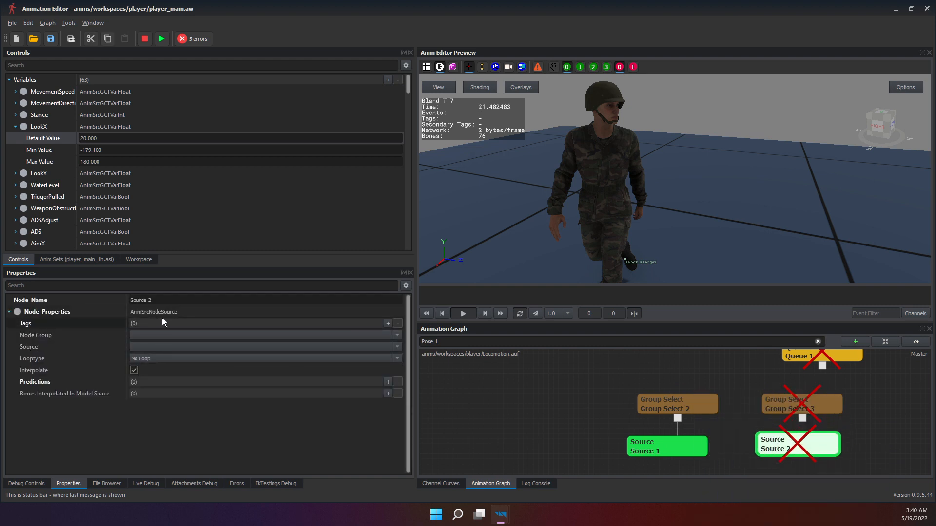
Set the Source of the Source 2 node to Swim.Fast.
left_click(148, 346)
type("Swim")
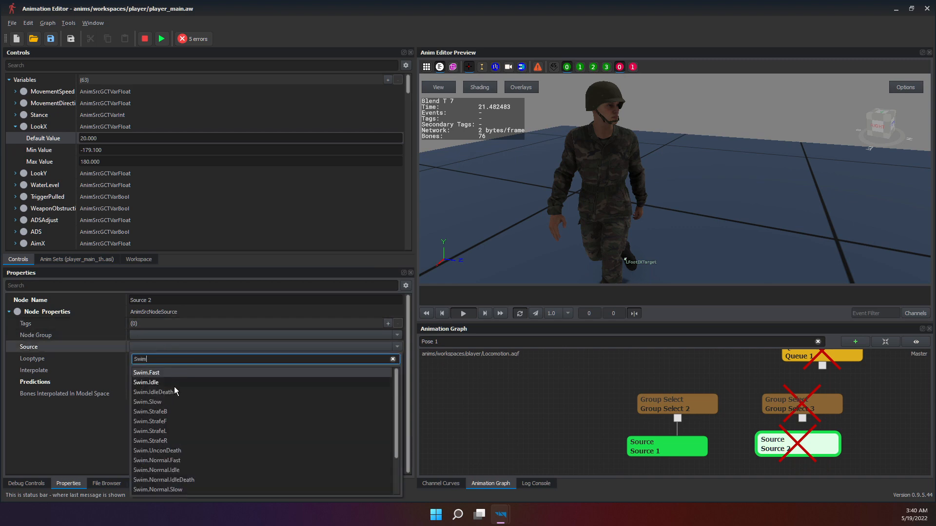
left_click(185, 372)
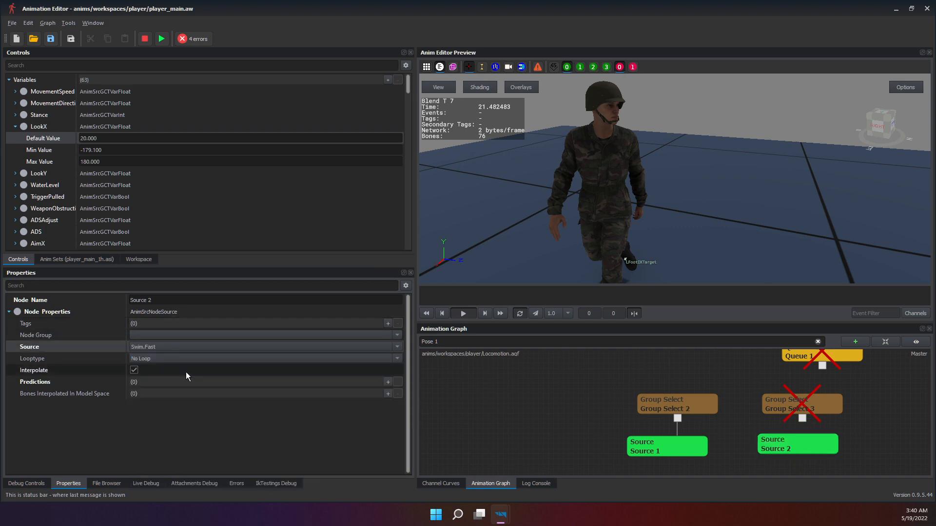
Copy the Source 2 node's name and assign it as the Child of Group Select 3.
left_click(791, 442)
left_click(198, 300)
key("ctrl+c")
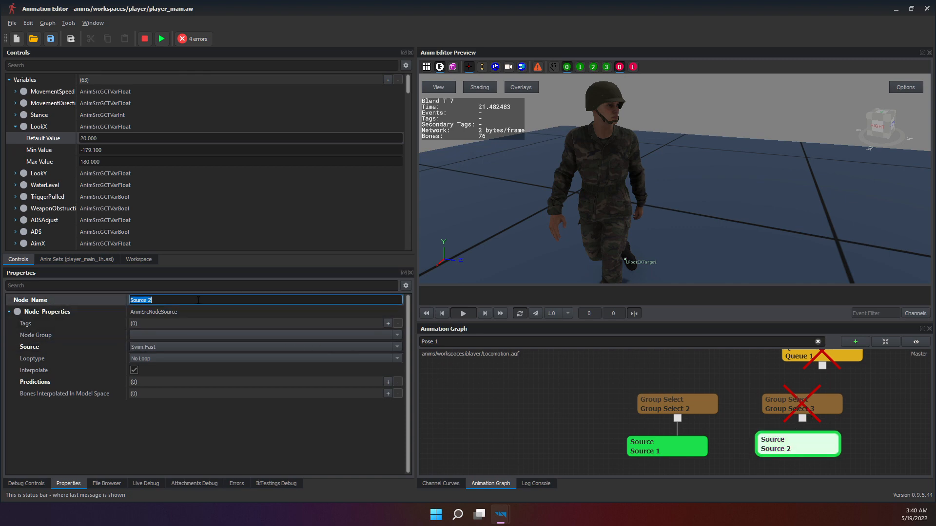
left_click(786, 400)
left_click(185, 347)
left_click(98, 353)
left_click(145, 345)
key("ctrl+v")
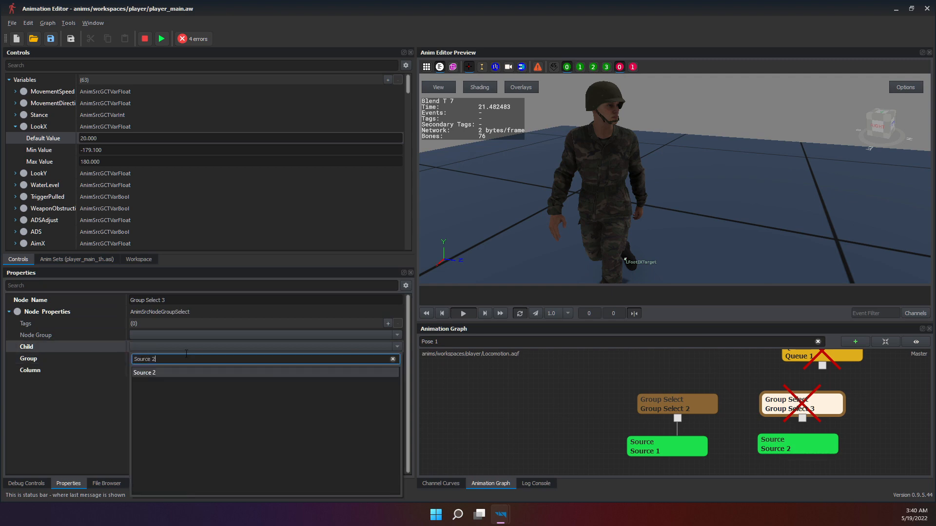
key("Return")
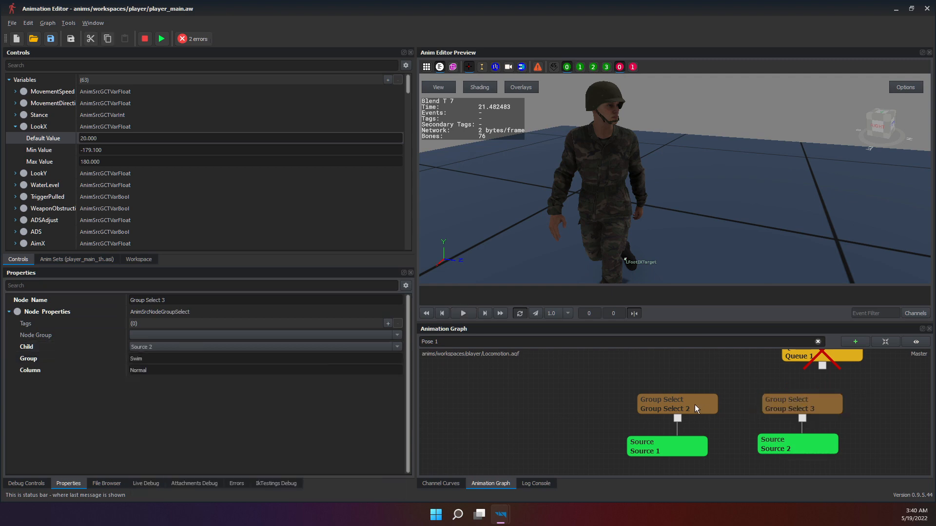
Filter the player_main_1h anim set for "swim fast" and select the Fast animation in the Swim group.
left_click(788, 450)
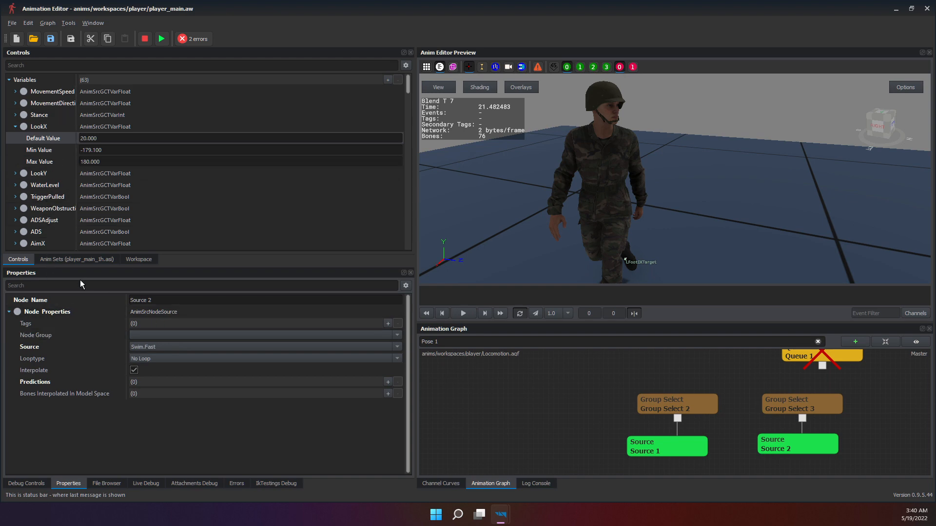
left_click(77, 259)
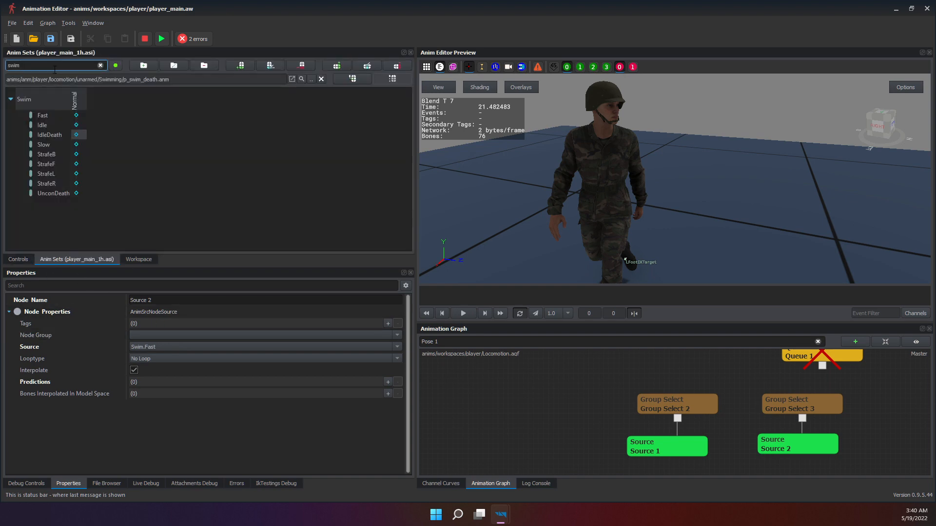
type("fast")
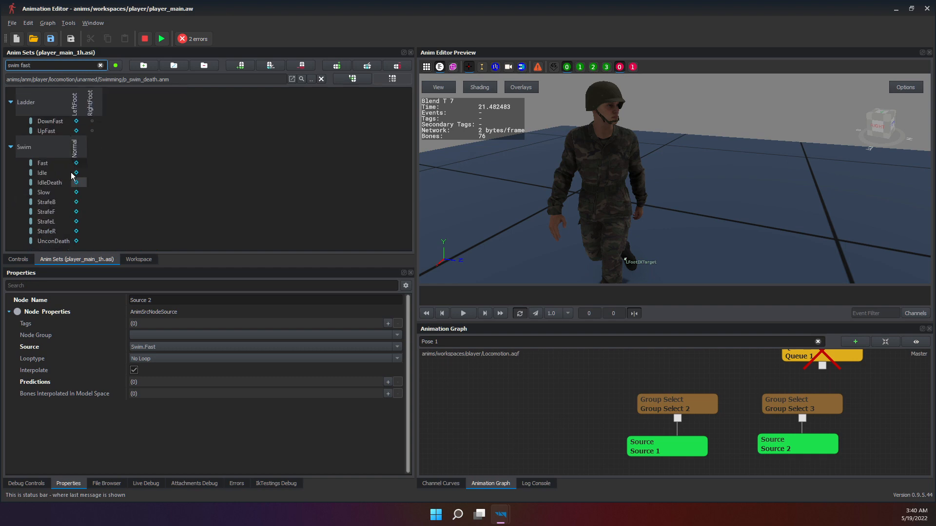
left_click(46, 166)
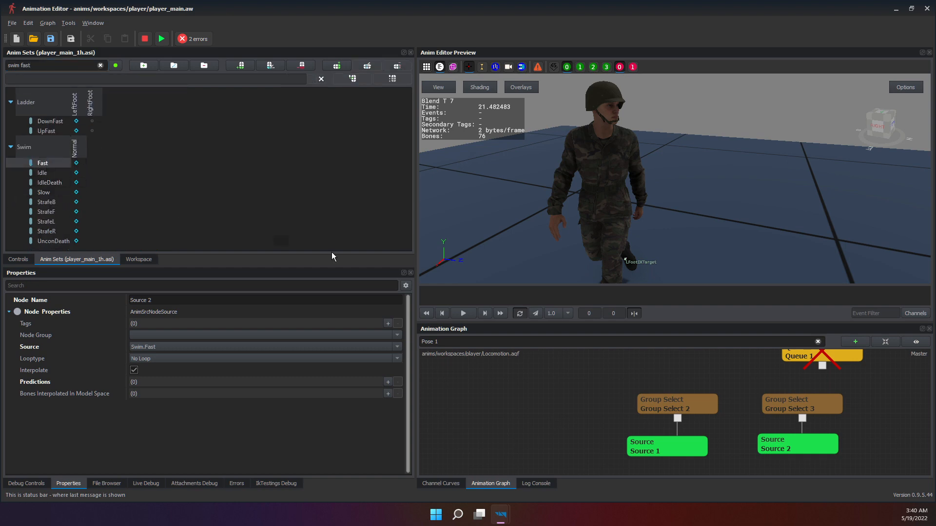
Check the properties of the Source 2, Group Select 3 and Group Select 2 nodes in turn.
left_click(783, 440)
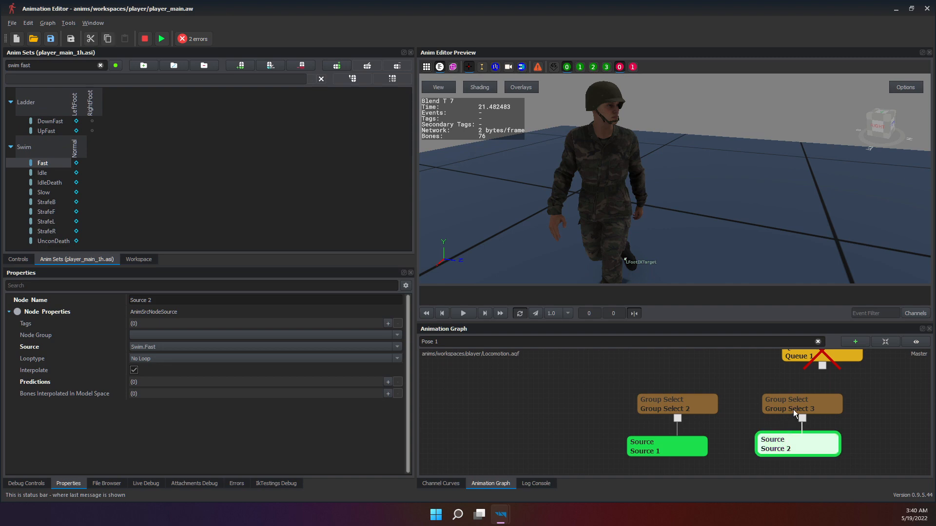
left_click(793, 410)
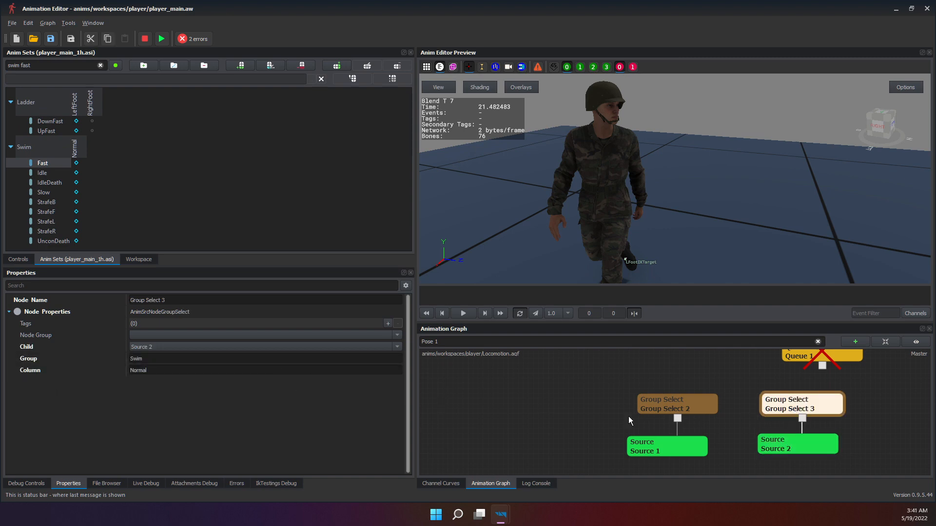
left_click(684, 412)
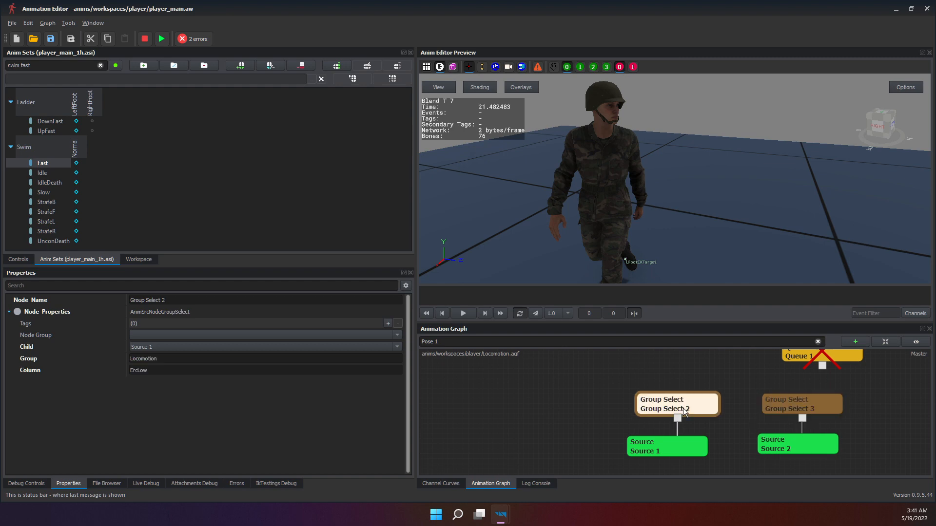
left_click(650, 443)
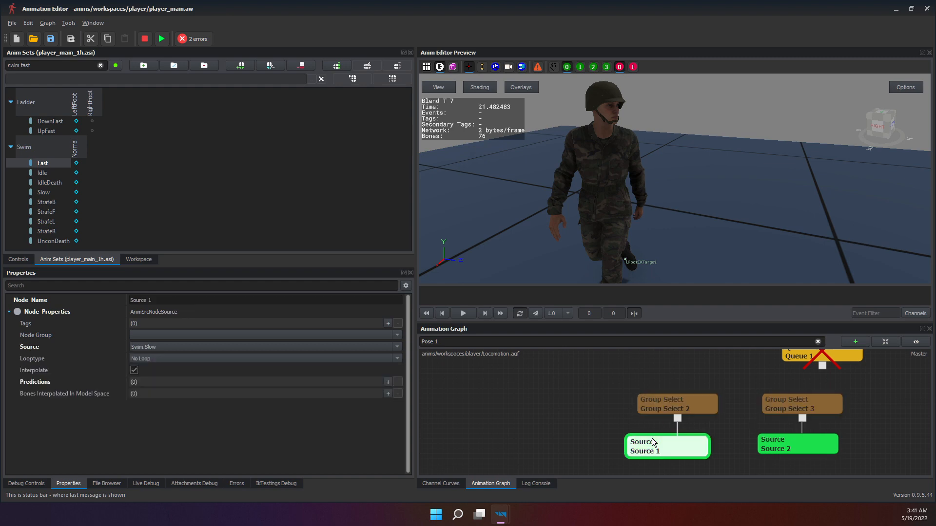
left_click(152, 346)
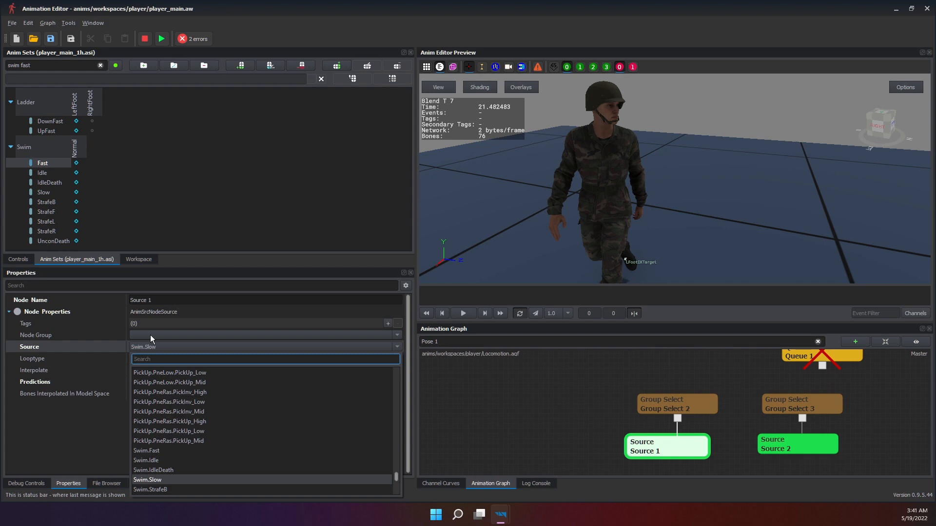
type("Locomotion")
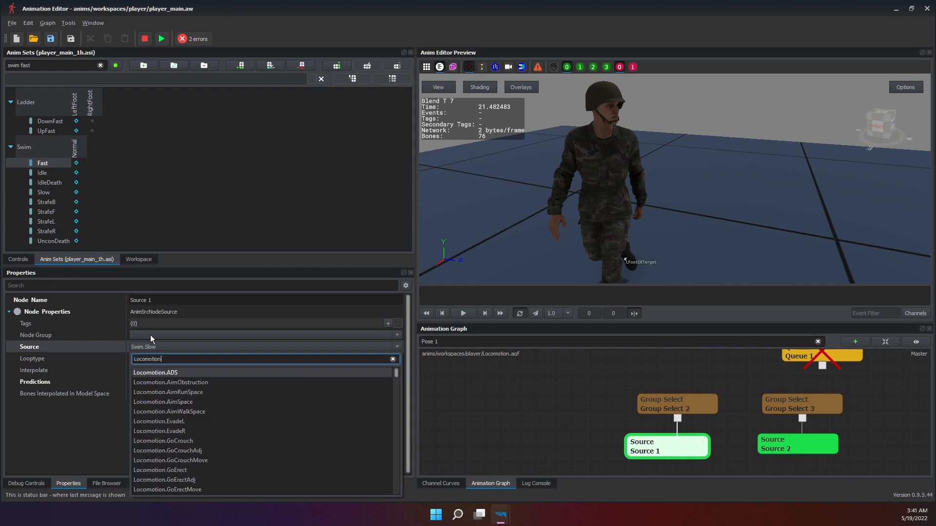
Filter the anim set for "Locomotion" and preview the RunBL animation in the ErcLow column.
left_click(50, 66)
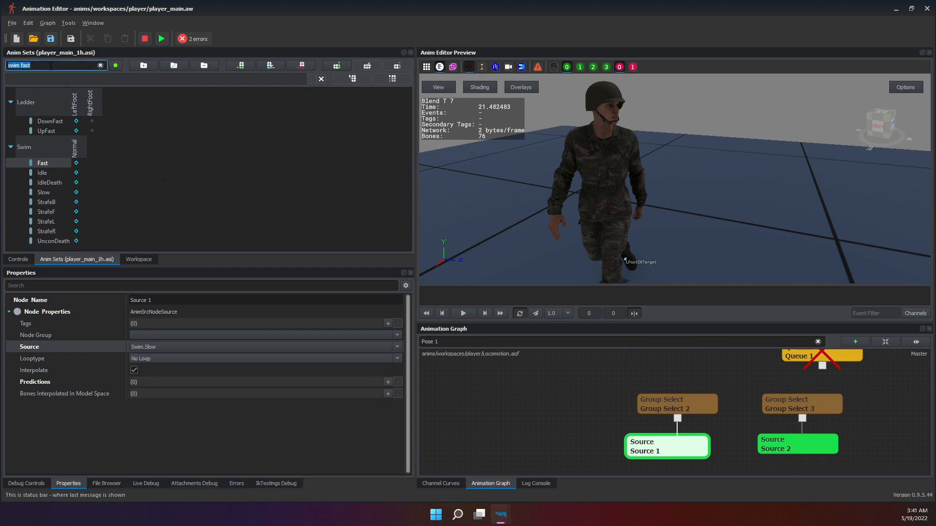
type("Locomotion")
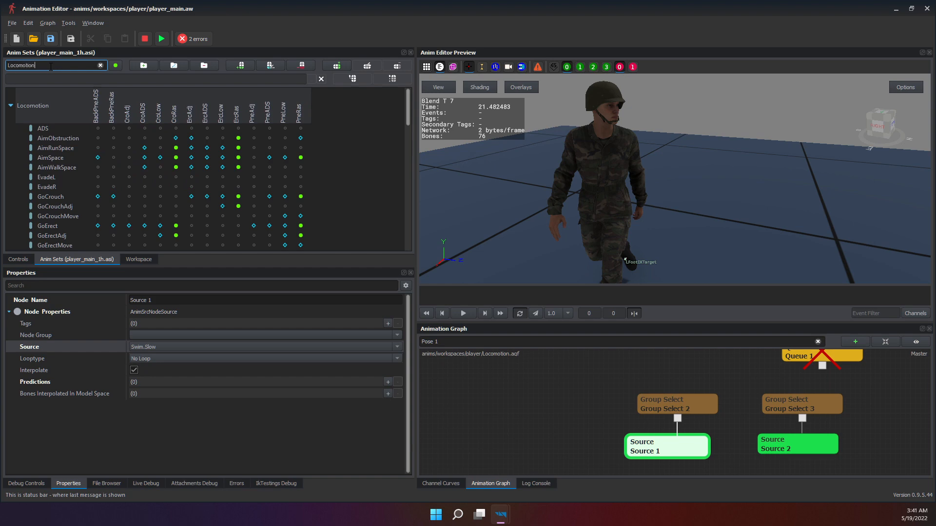
scroll(122, 159, "down", 3)
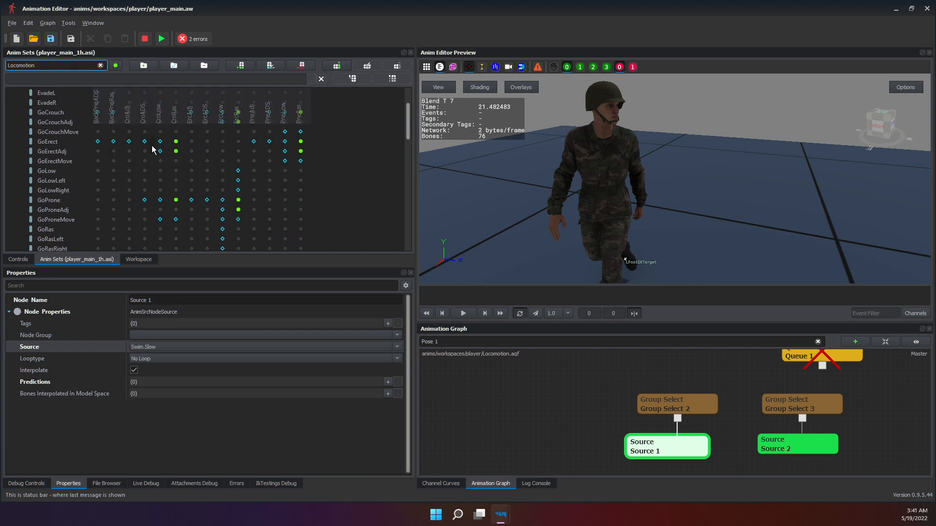
scroll(160, 161, "down", 4)
scroll(183, 203, "down", 6)
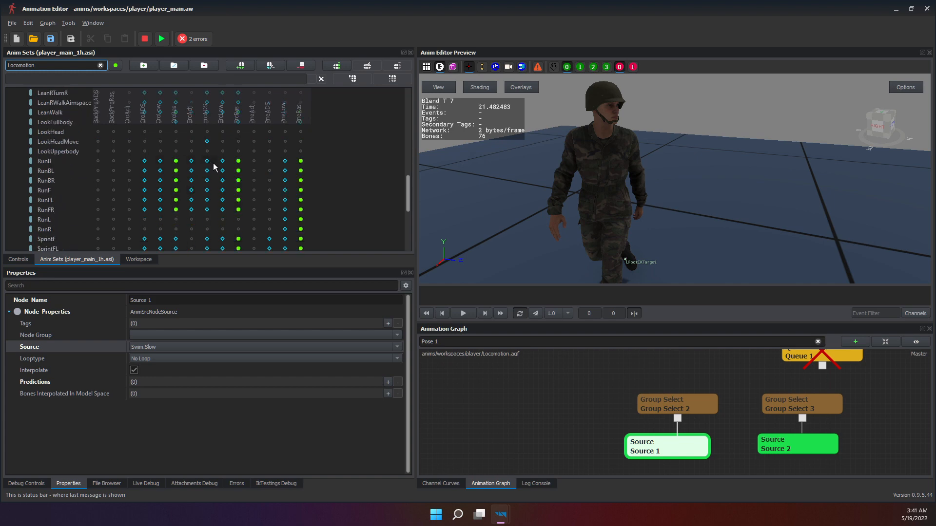
scroll(233, 148, "down", 1)
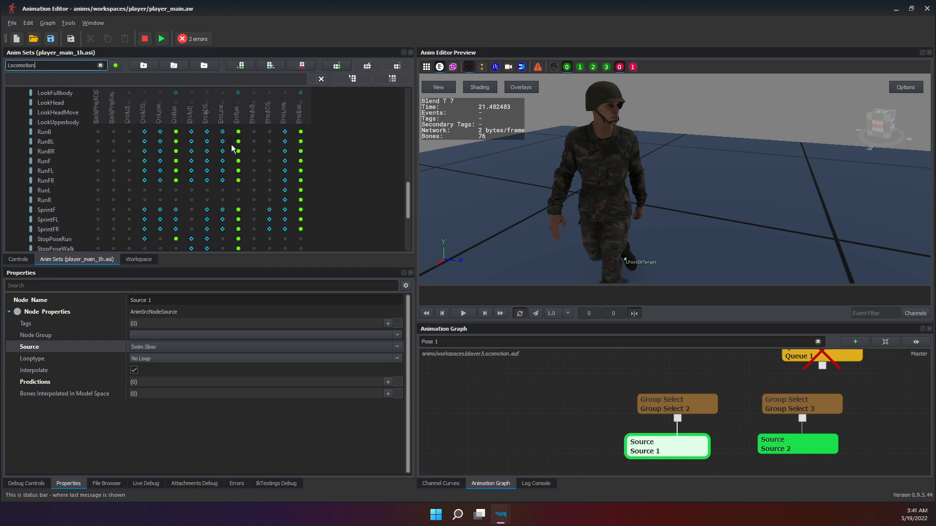
left_click(222, 145)
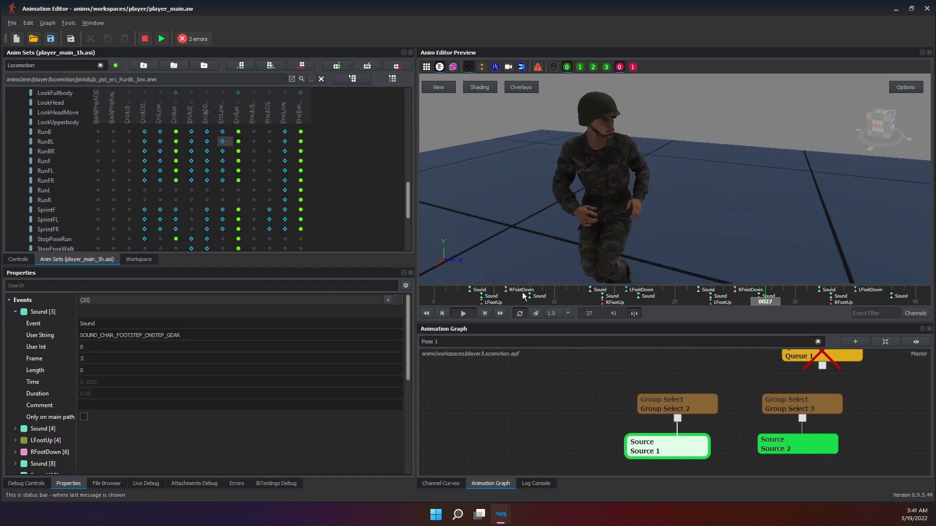
Set the Source of the Source 1 node to Locomotion.RunBL.
left_click(654, 460)
left_click(653, 450)
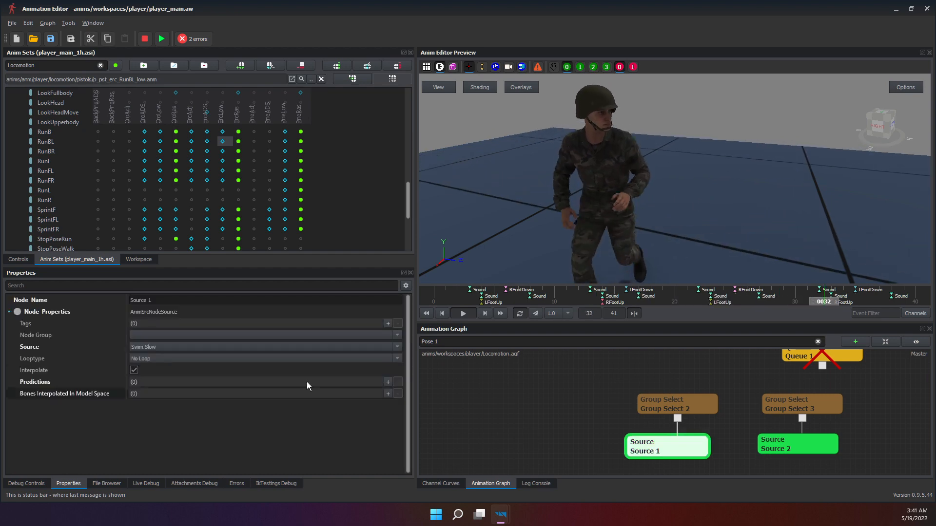
left_click(166, 339)
left_click(126, 350)
left_click(156, 347)
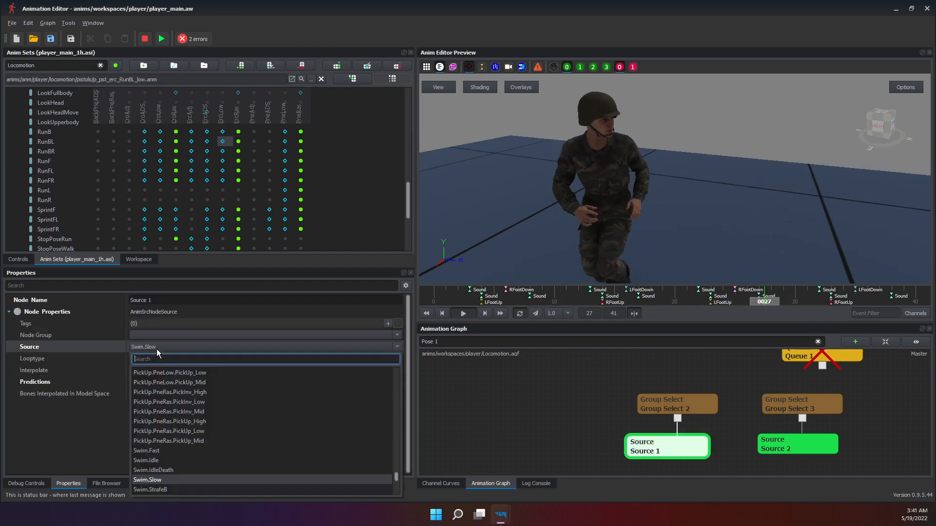
type("RunBL")
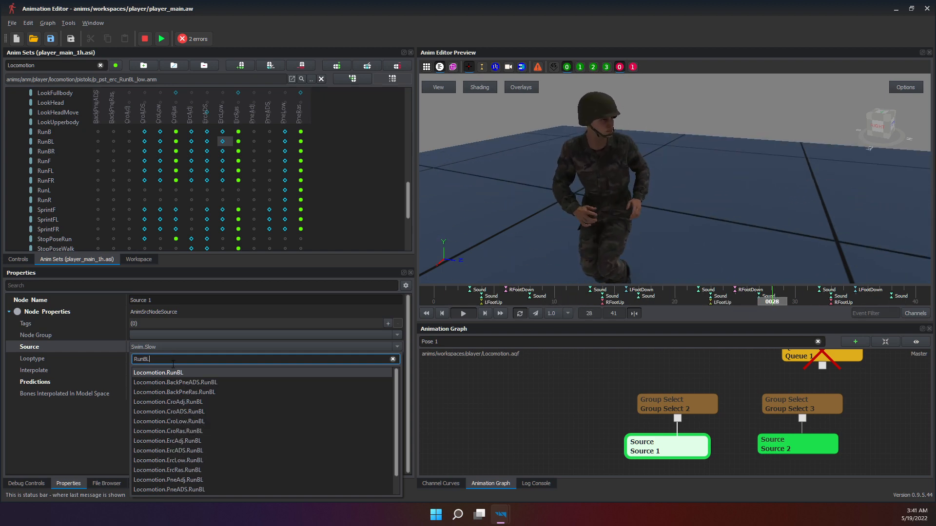
left_click(176, 373)
Move the Queue 1 node so it sits above and between the two Group Select nodes.
left_click(585, 419)
left_click(641, 405)
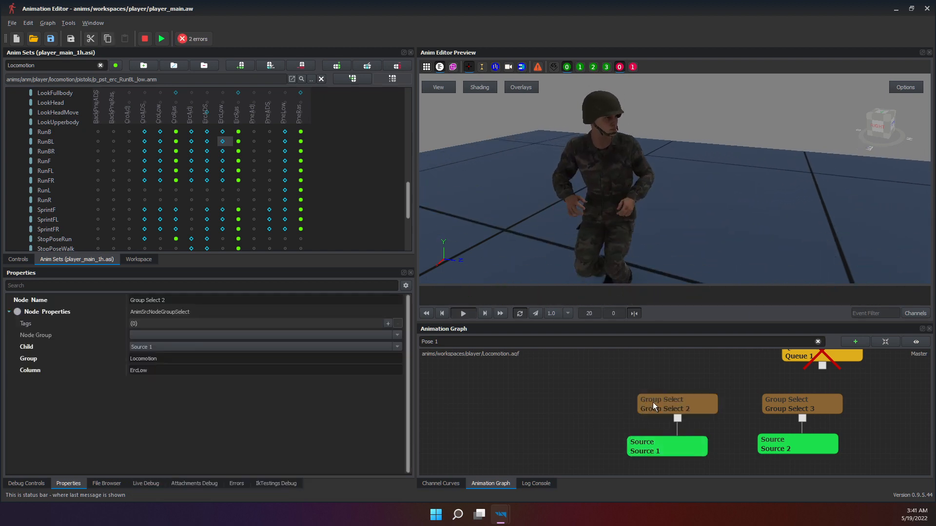
middle_click_drag(756, 405, 674, 415)
left_click_drag(742, 368, 646, 376)
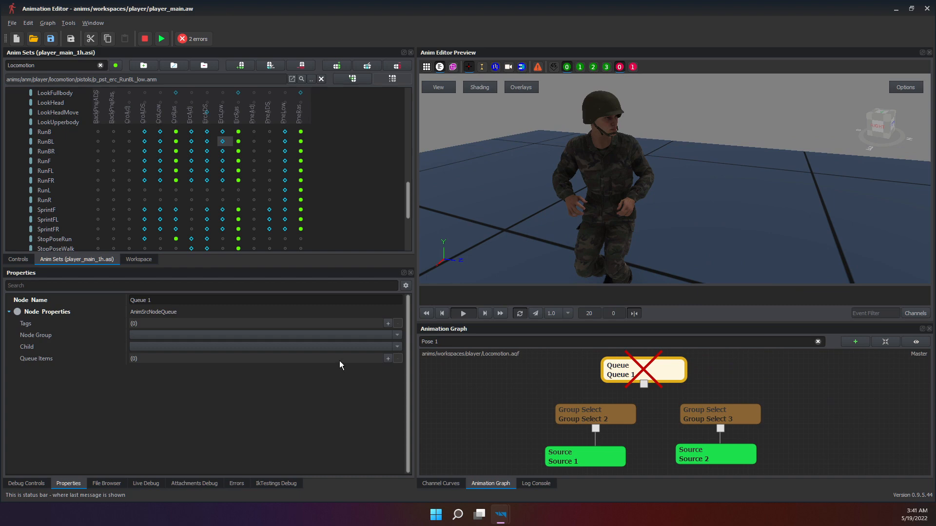
Set the Child of the Queue 1 node to Group Select 2.
left_click(565, 417)
left_click(178, 298)
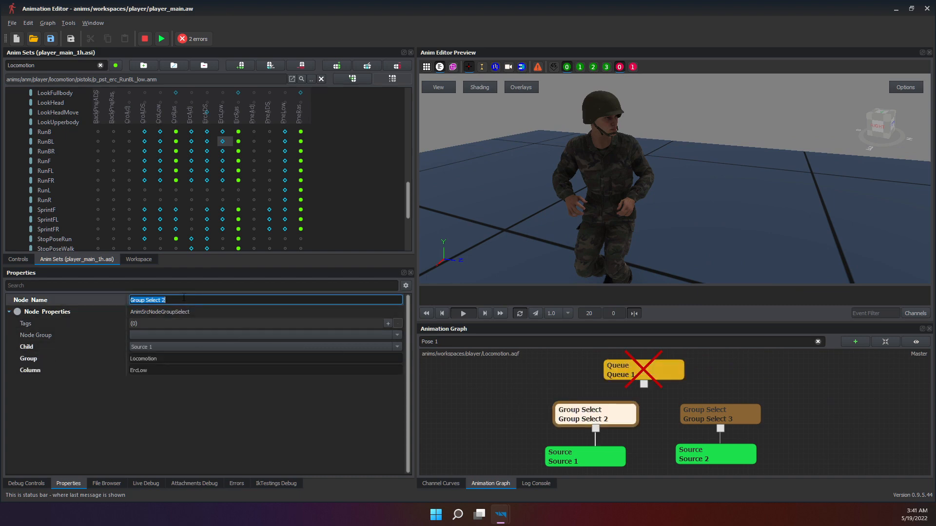
left_click(653, 366)
left_click(190, 336)
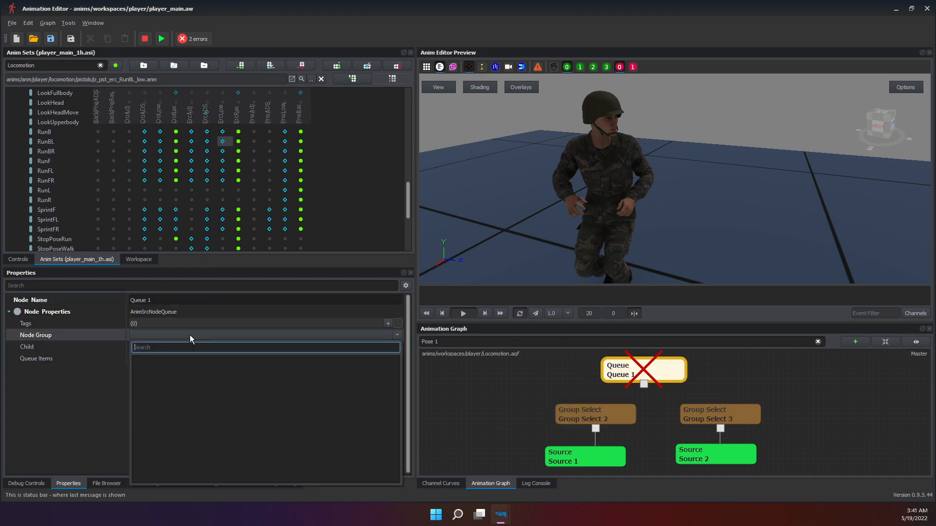
left_click(86, 349)
left_click(337, 349)
type("Group Select 2")
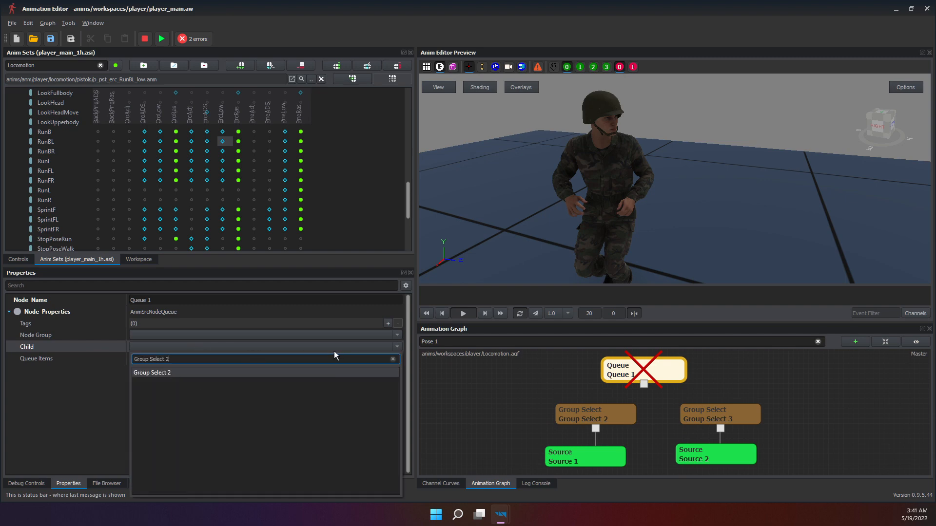
key("Return")
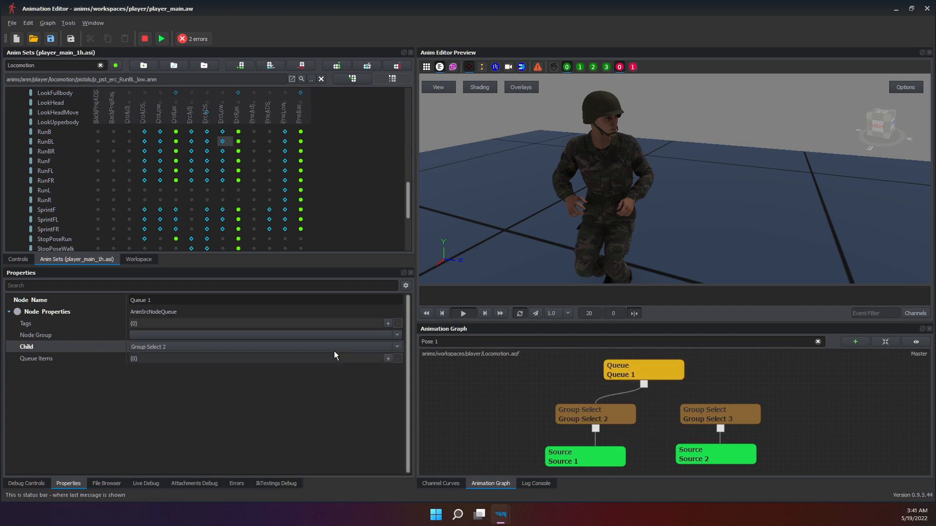
Add a queue item to the Queue 1 node and set the item's Child to Group Select 3.
left_click(388, 359)
left_click(712, 414)
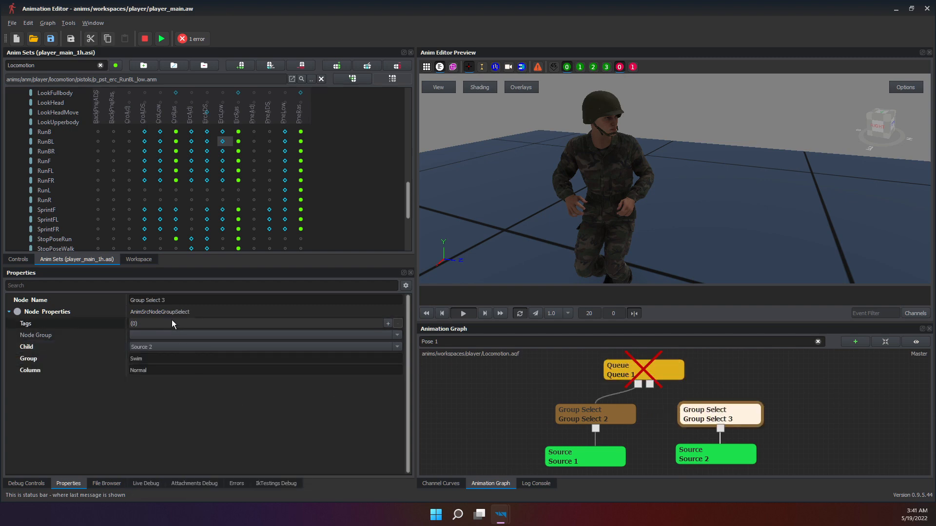
double_click(168, 299)
left_click(625, 367)
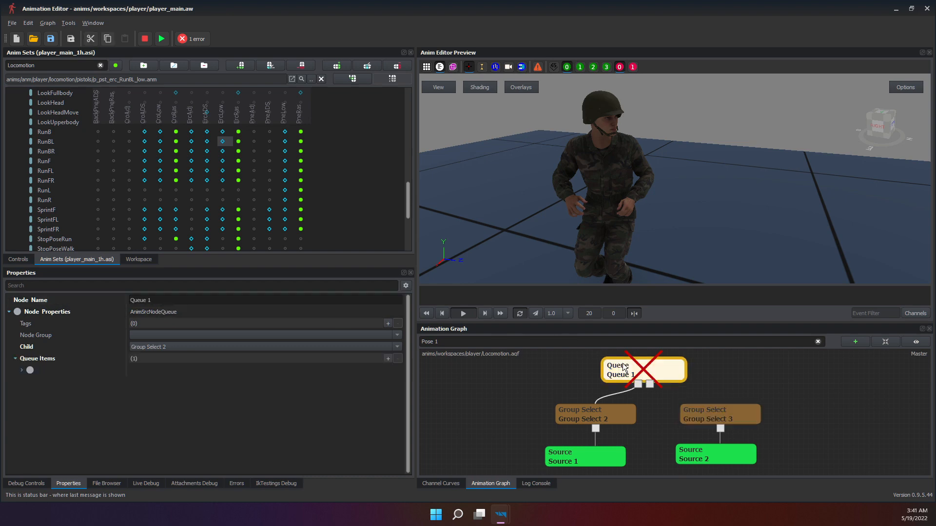
left_click(22, 370)
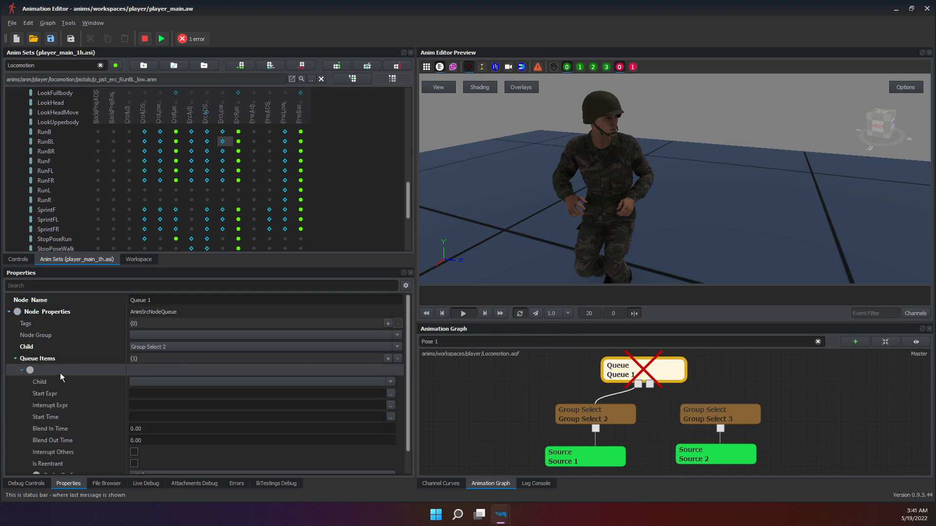
left_click(164, 382)
type("Group Select 3")
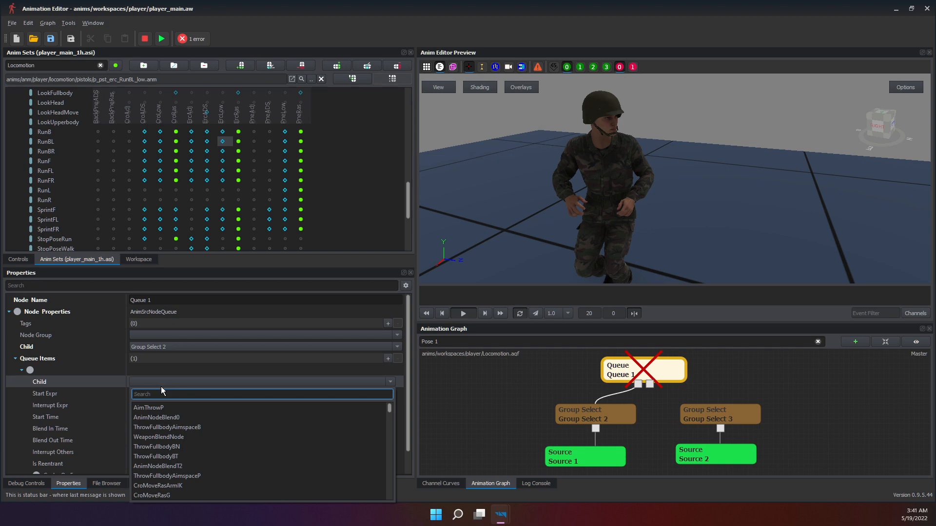
key("Return")
Set the Group Select 3 queue item's Start Expr and Interrupt Expr to false and its Start Time to 0.0.
left_click(207, 392)
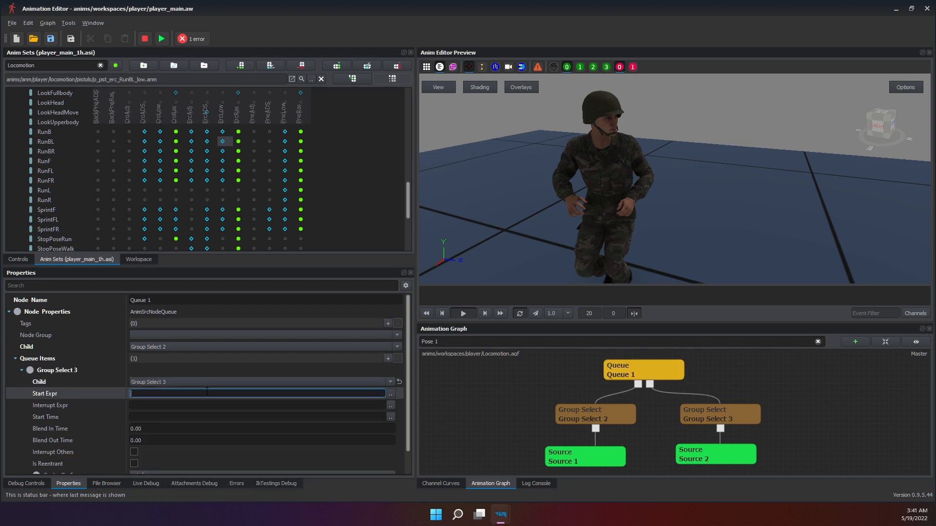
type("false")
key("Return")
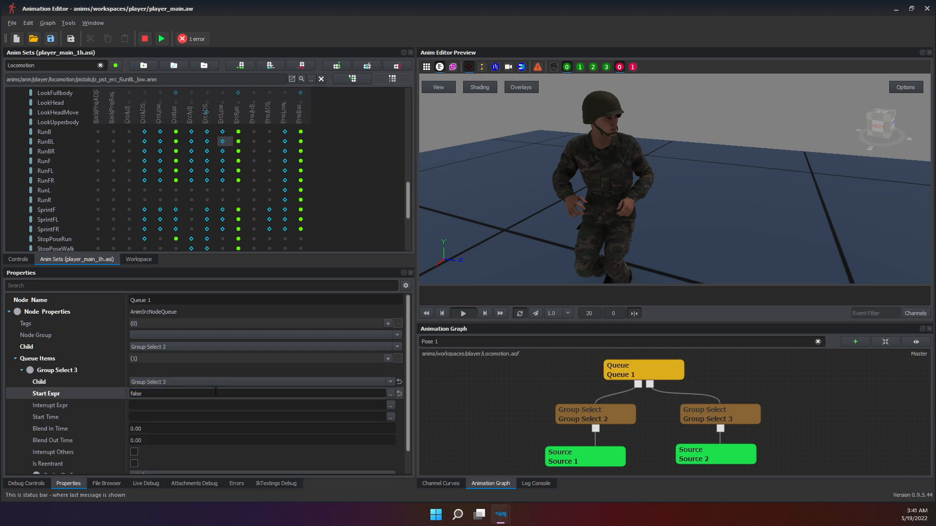
left_click(189, 405)
type("false")
key("Return")
left_click(183, 417)
type("0.0")
key("Return")
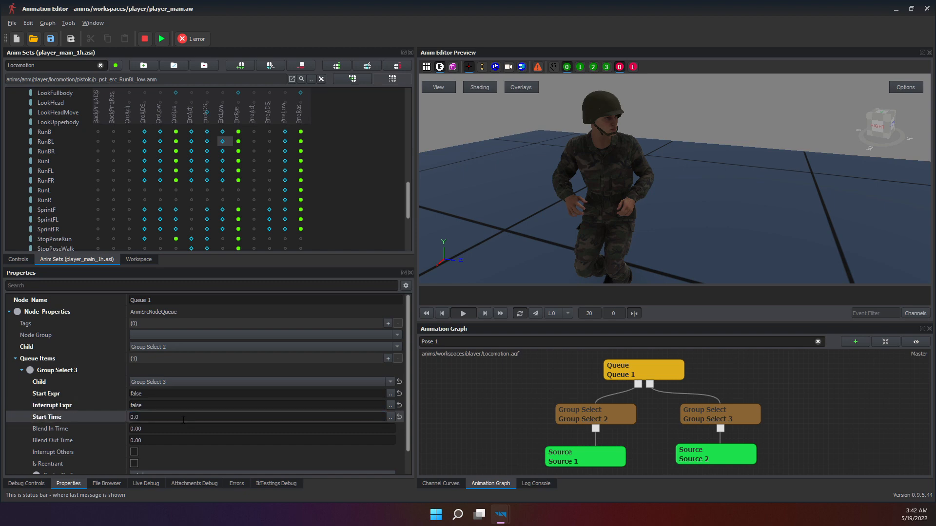
Set the Group Select 3 queue item's Blend In Time and Blend Out Time to 0.250.
left_click(169, 426)
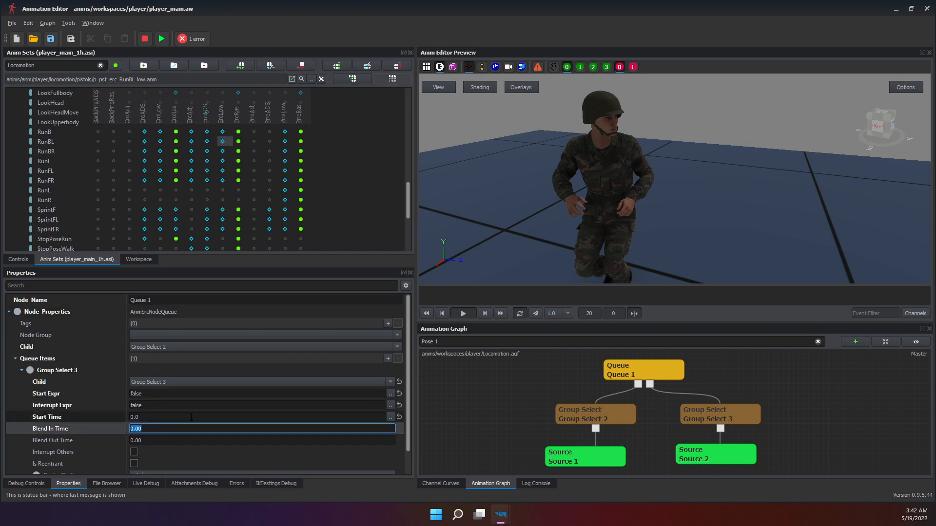
type("0.250")
key("Return")
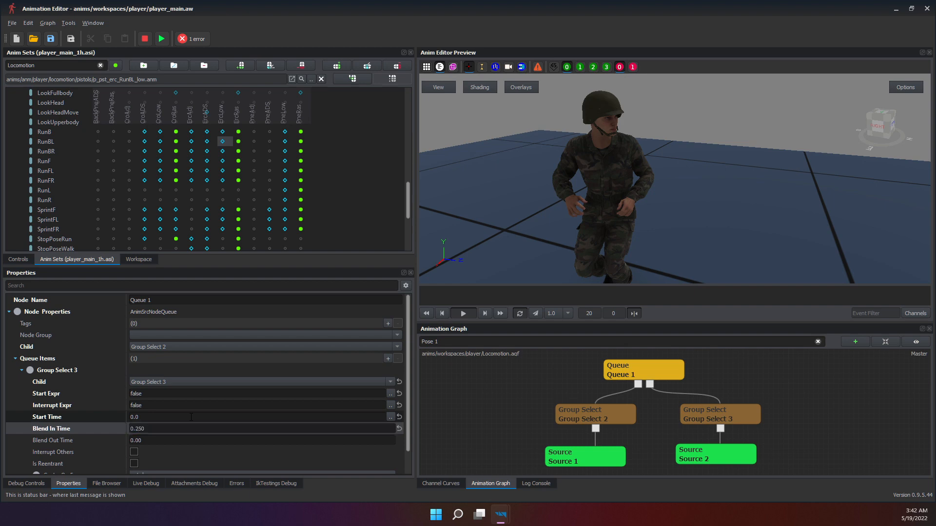
left_click(160, 437)
type("0.250")
key("Return")
scroll(211, 427, "down", 1)
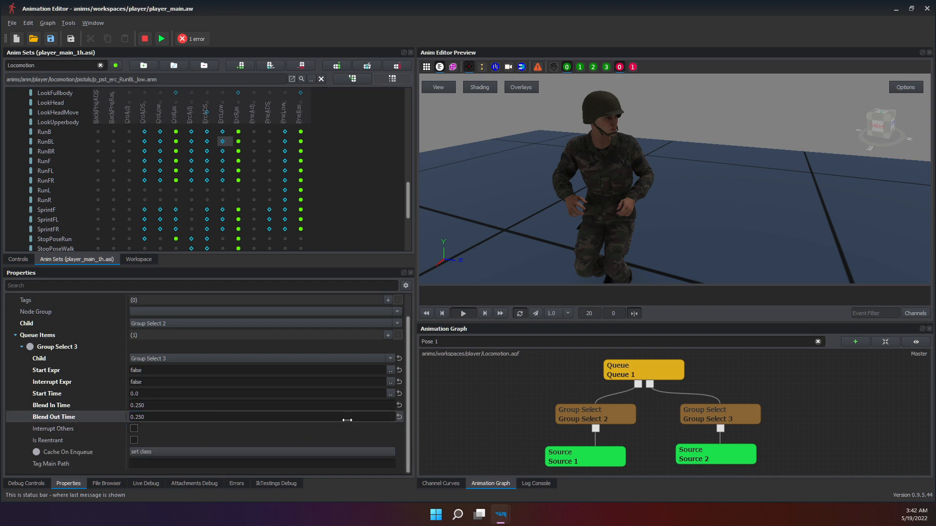
Preview the Queue 1 node's output and move the node over toward Group Select 3.
double_click(645, 375)
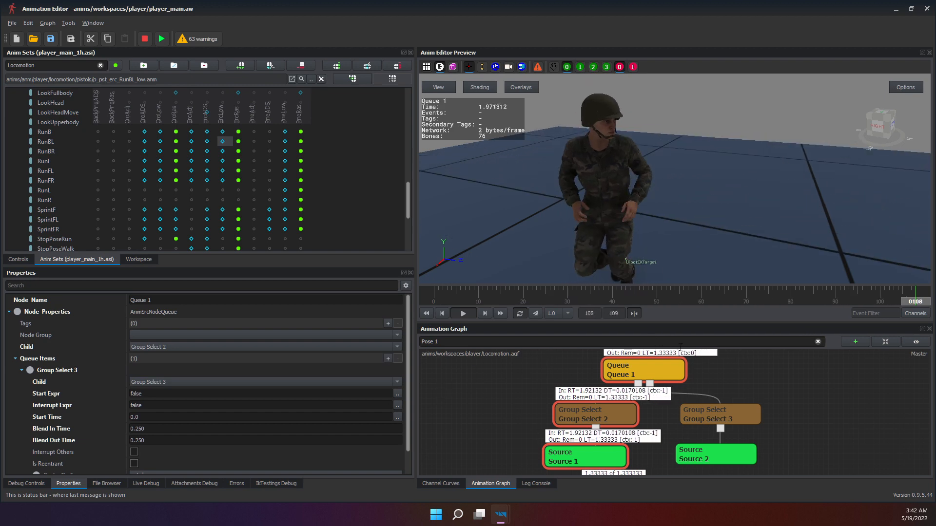
left_click_drag(661, 370, 715, 372)
Set the Looptype of the Source 1 and Source 2 nodes to Loop.
left_click(563, 461)
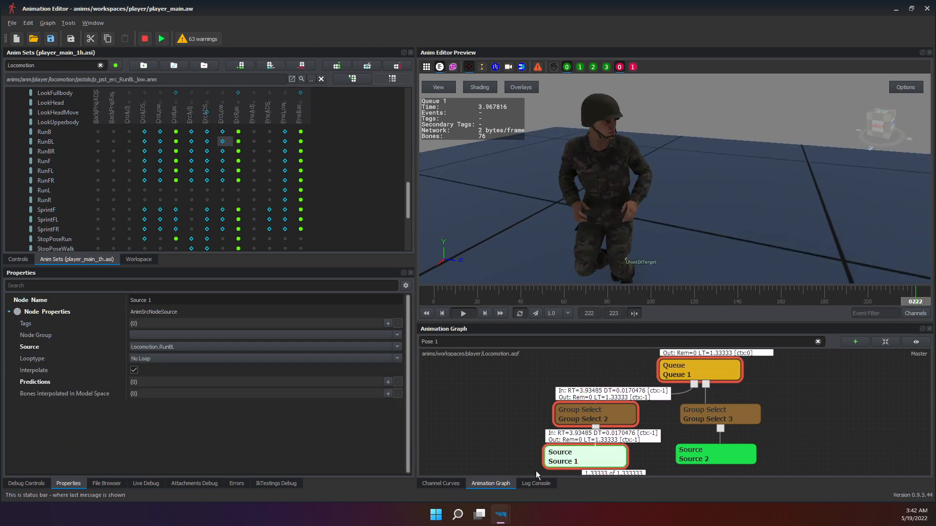
left_click(156, 359)
left_click(156, 361)
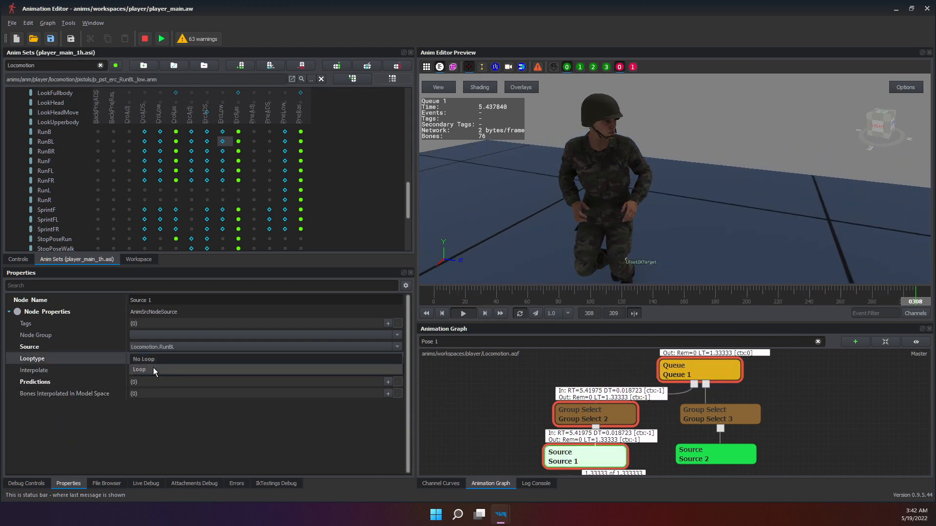
left_click(700, 458)
left_click(188, 359)
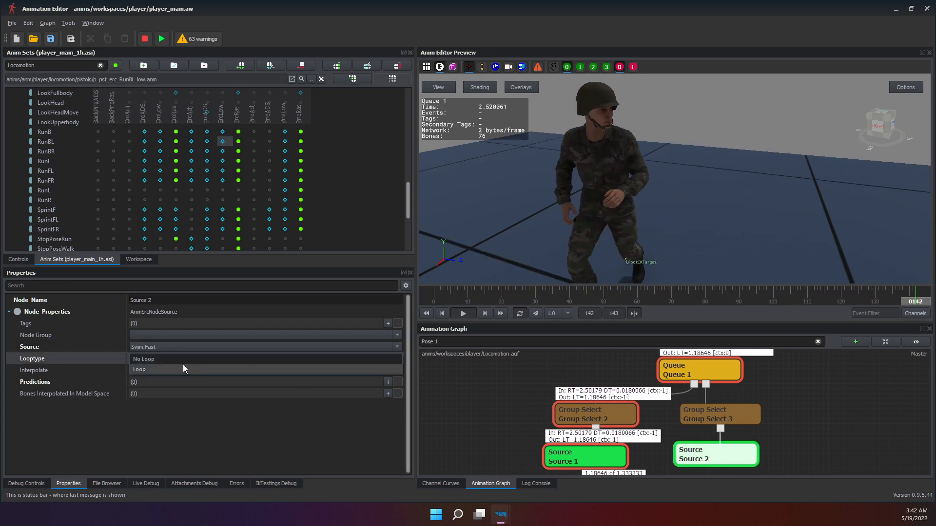
left_click(182, 366)
Move Queue 1 back between the two branches and shift Group Select 3 with Source 2 farther from Group Select 2.
scroll(748, 419, "down", 2)
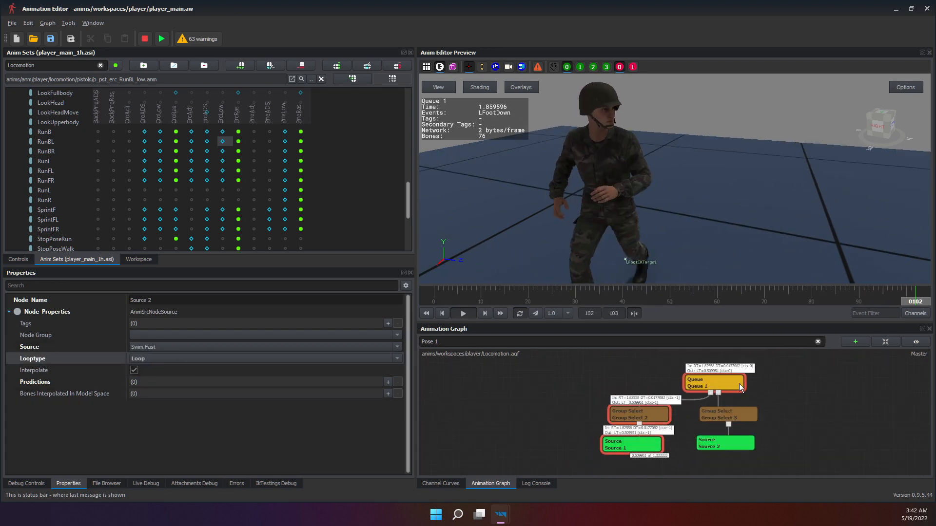
left_click(685, 372)
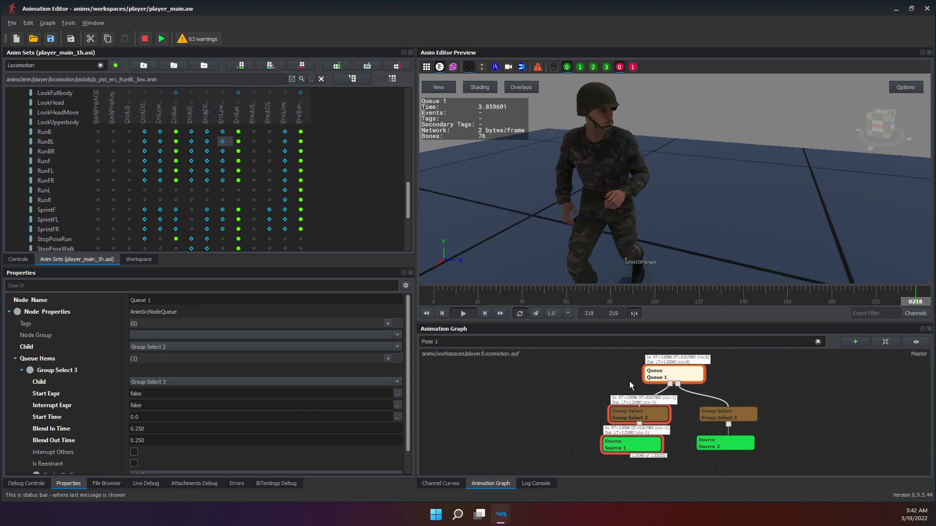
left_click(686, 385)
left_click(726, 414)
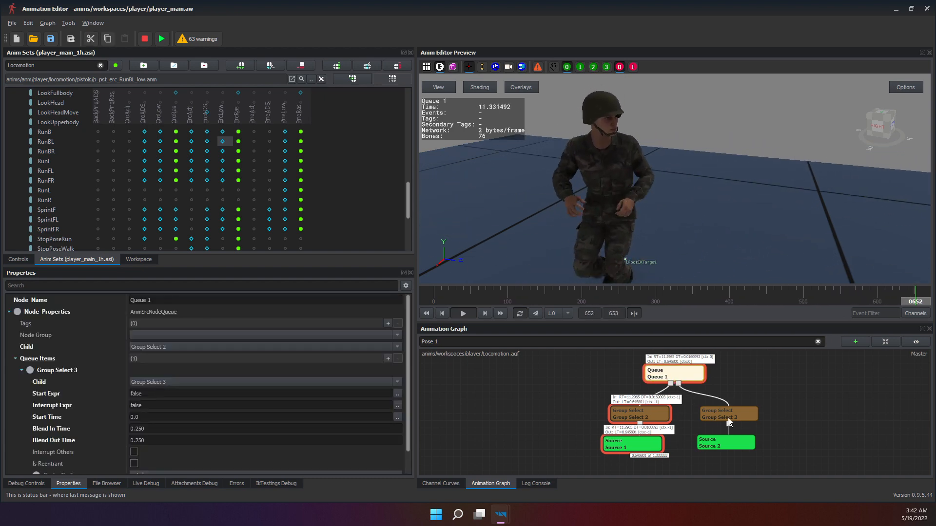
mouse_move(732, 415)
left_mouse_down()
mouse_move(734, 430)
mouse_move(841, 443)
mouse_move(750, 417)
left_mouse_up()
left_click(704, 405)
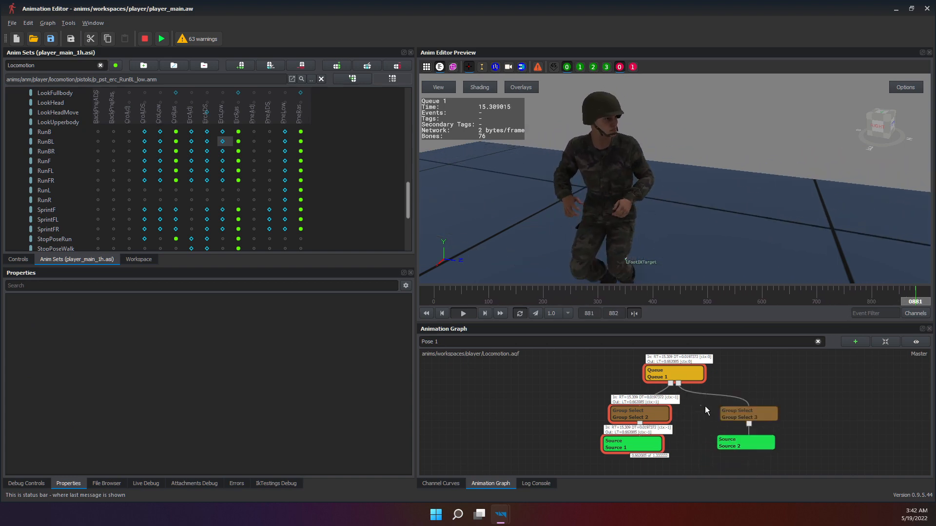
Check the properties of the Group Select 3 node.
left_click(775, 419)
left_click(745, 389)
left_click(750, 410)
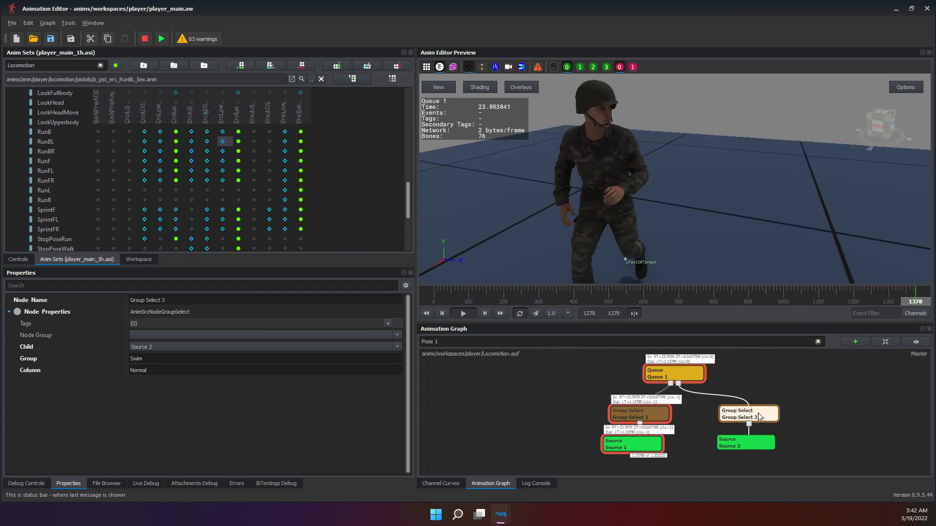
Set the Start Expr of Queue 1's Group Select 3 item to true and play the Queue 1 preview.
left_click(686, 378)
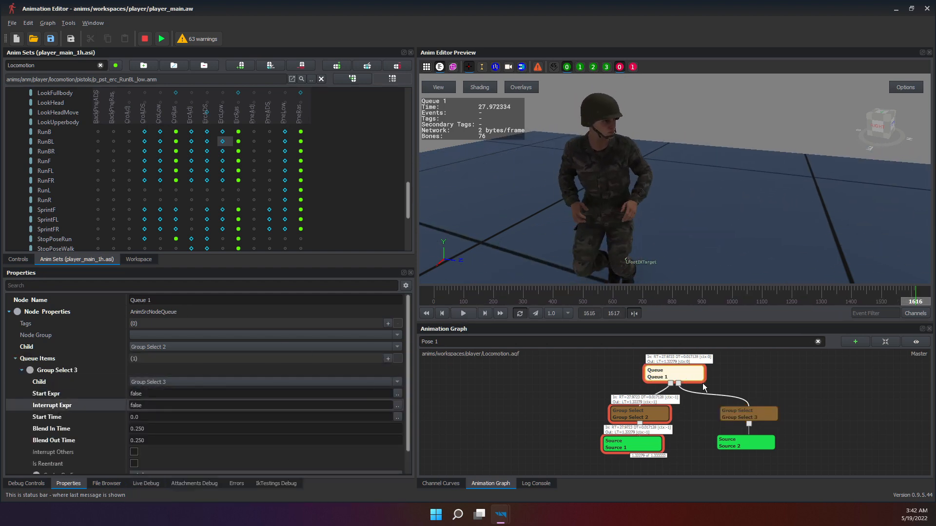
scroll(697, 387, "up", 2)
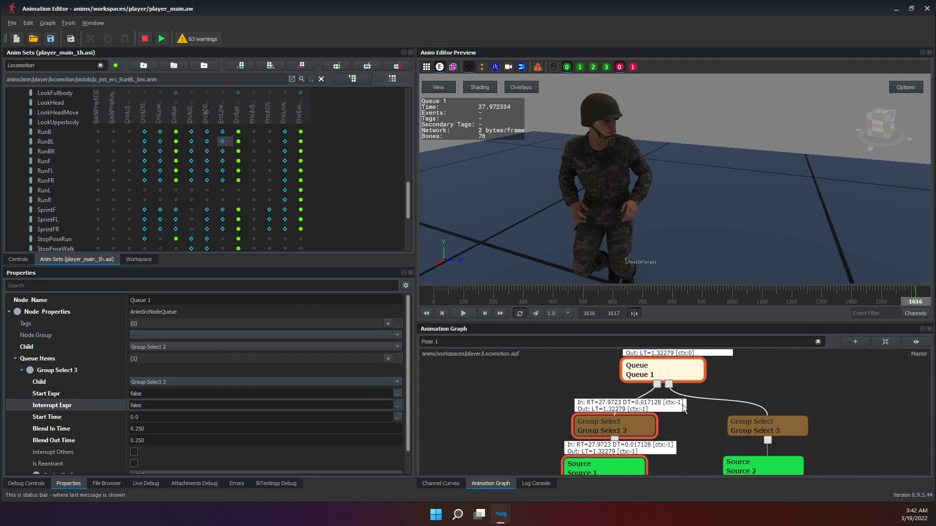
left_click(146, 393)
left_click(147, 393)
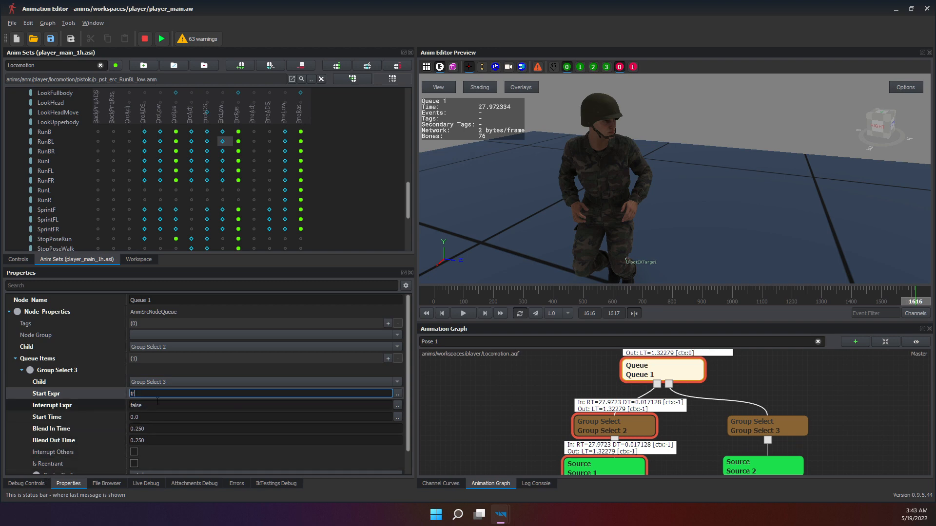
key("Return")
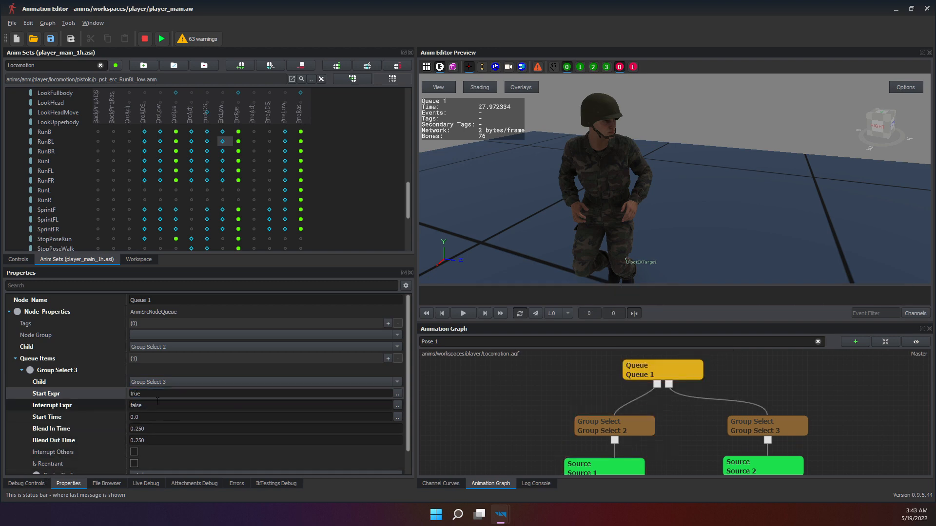
left_click(649, 362)
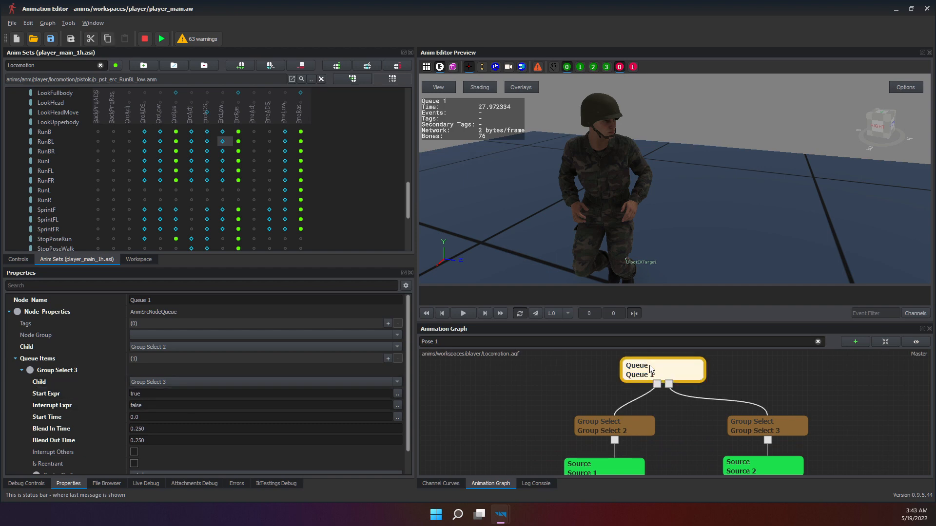
left_click(470, 315)
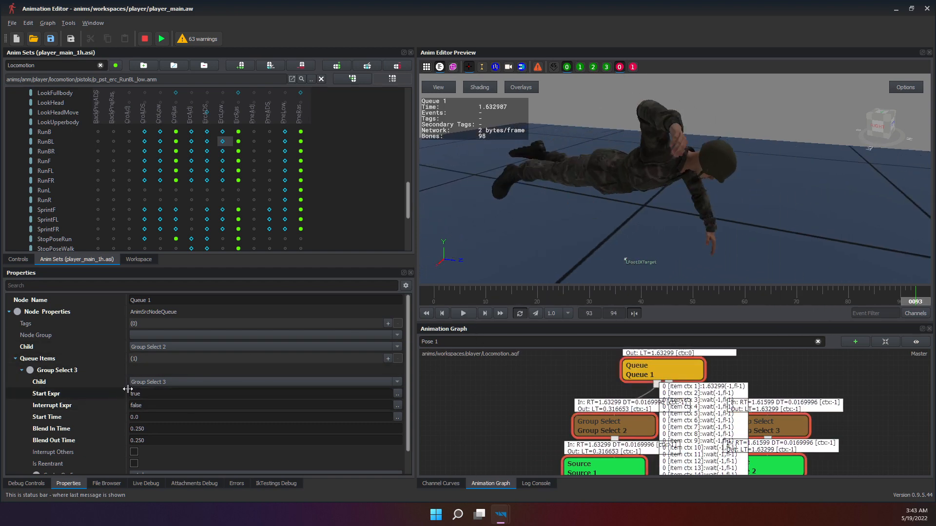
Set the Group Select 3 item's Start Expr to false and center the Queue 1 node above both Group Select nodes.
left_click(166, 392)
key("ctrl+a")
type("false")
key("Return")
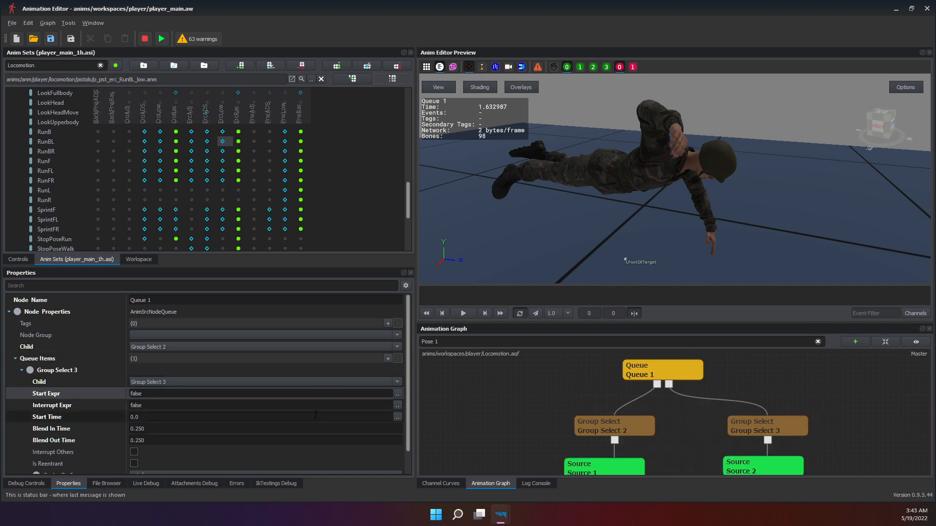
left_click_drag(674, 376, 694, 376)
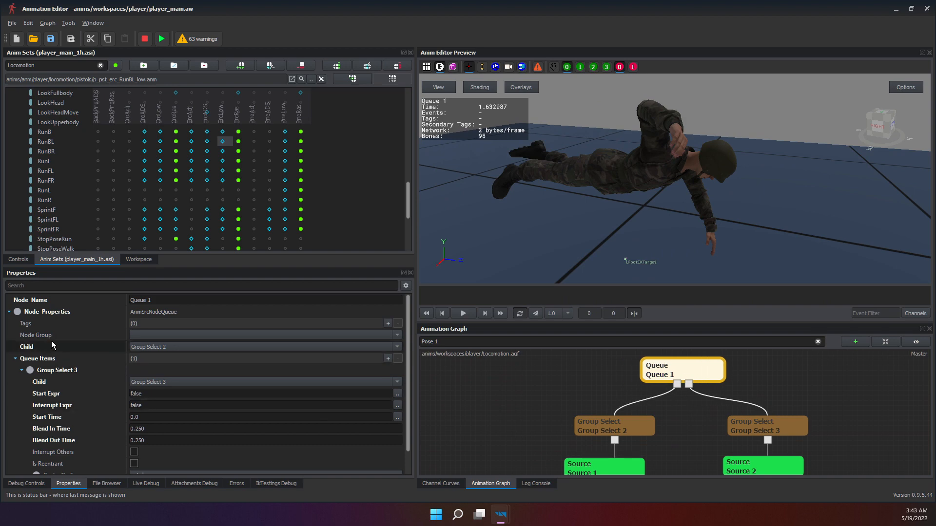
left_click(20, 485)
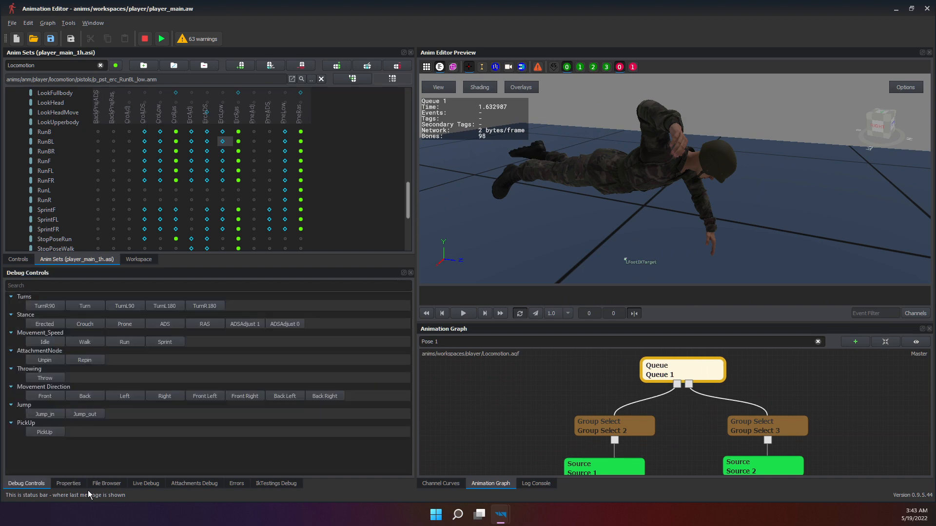
left_click(112, 484)
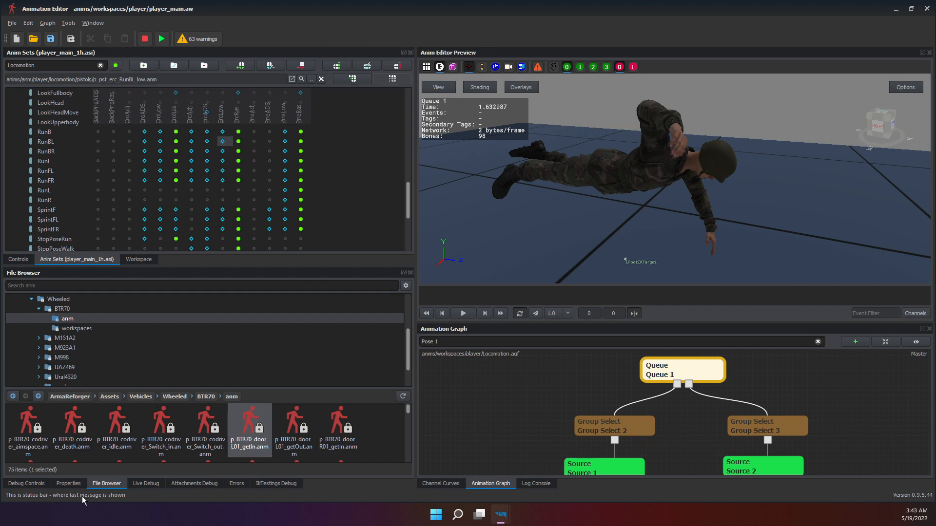
left_click(71, 488)
left_click(116, 488)
left_click(65, 485)
left_click(24, 484)
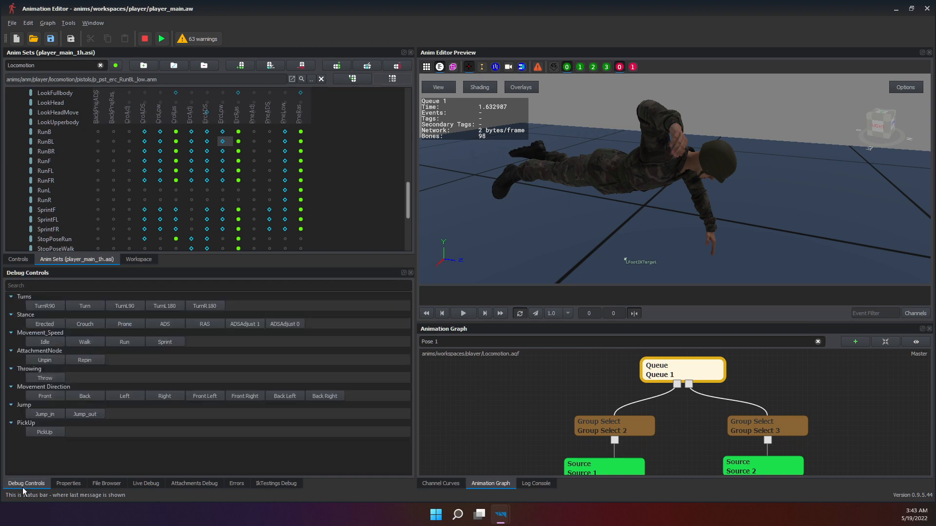
Look through the control variables and the command list, and locate the CMD_Locomotion_Fall command.
left_click(23, 259)
scroll(71, 148, "down", 3)
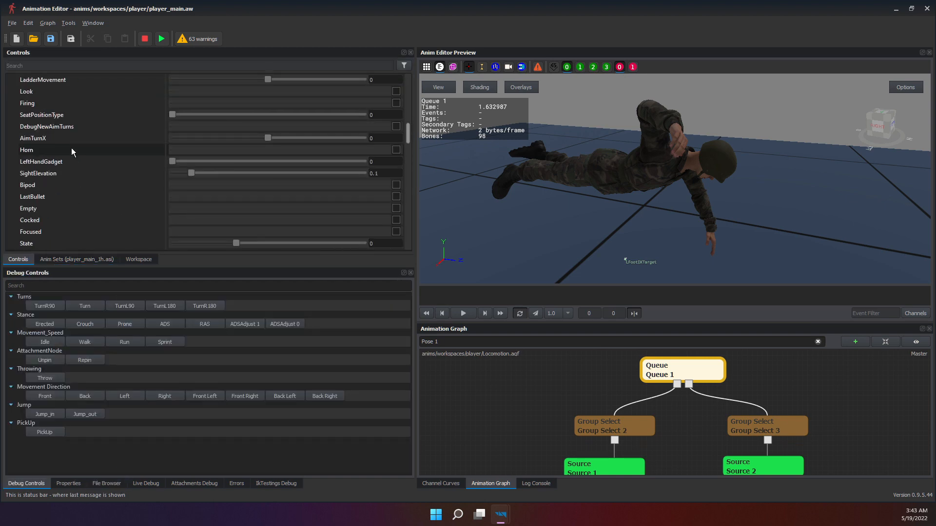
scroll(73, 161, "down", 5)
scroll(75, 183, "up", 2)
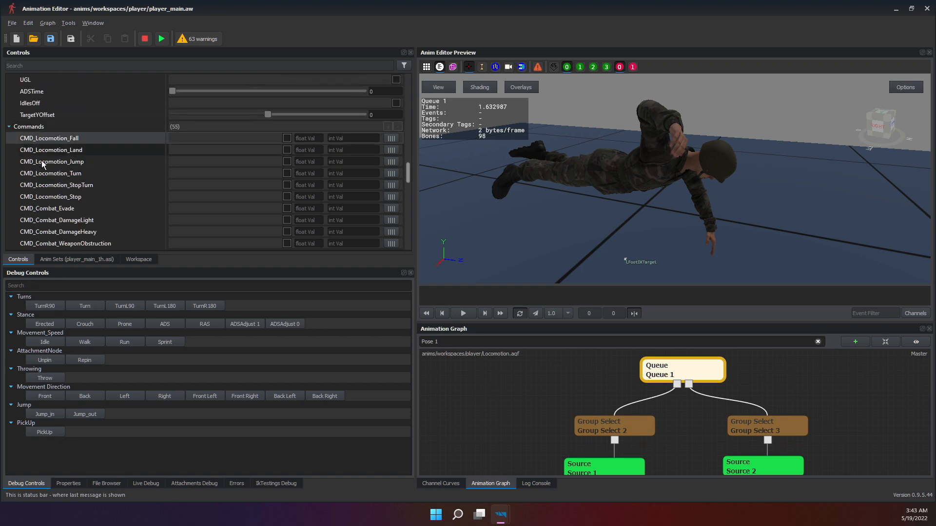
scroll(101, 208, "down", 5)
scroll(101, 208, "down", 5)
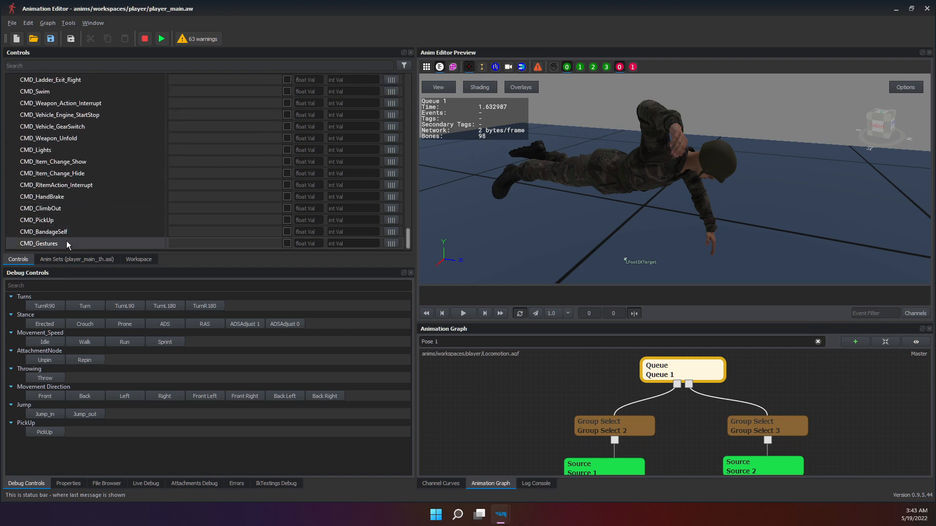
scroll(67, 239, "up", 12)
scroll(78, 203, "down", 3)
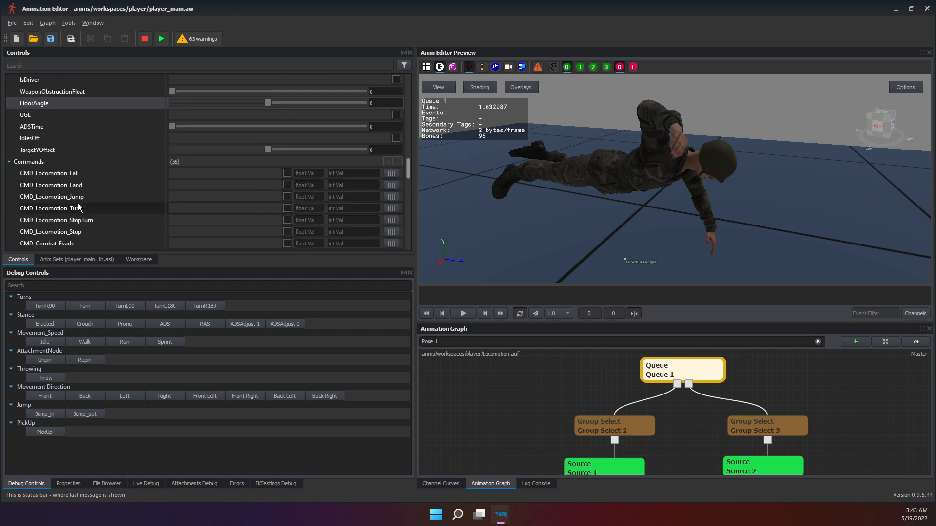
left_click(74, 174)
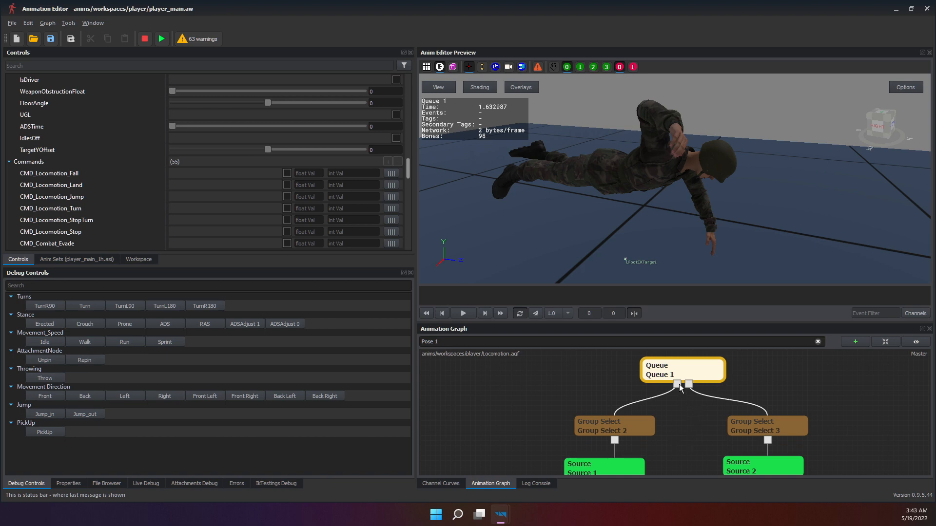
Try to set the Start Expr of Queue 1's Group Select 3 item to IsCommandI(CMD_LOCOMOTION_FAIL).
left_click(682, 366)
left_click(71, 482)
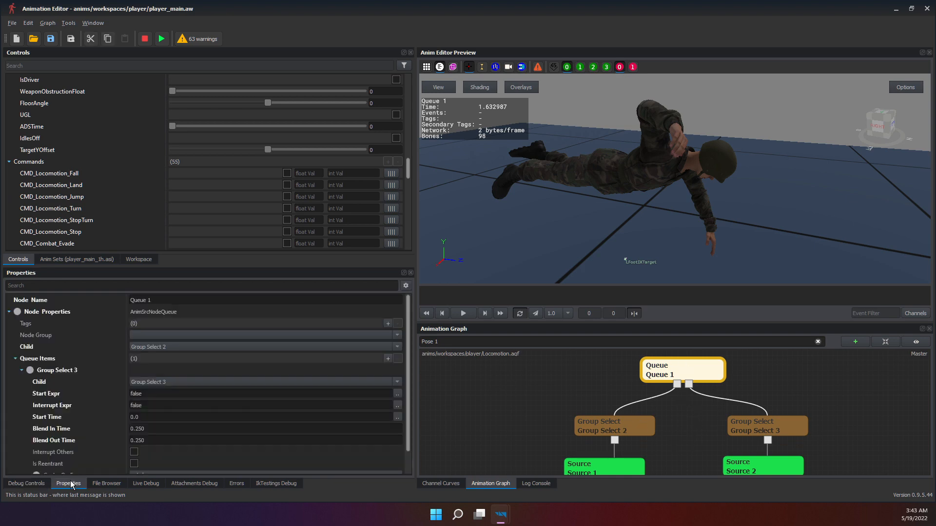
double_click(162, 394)
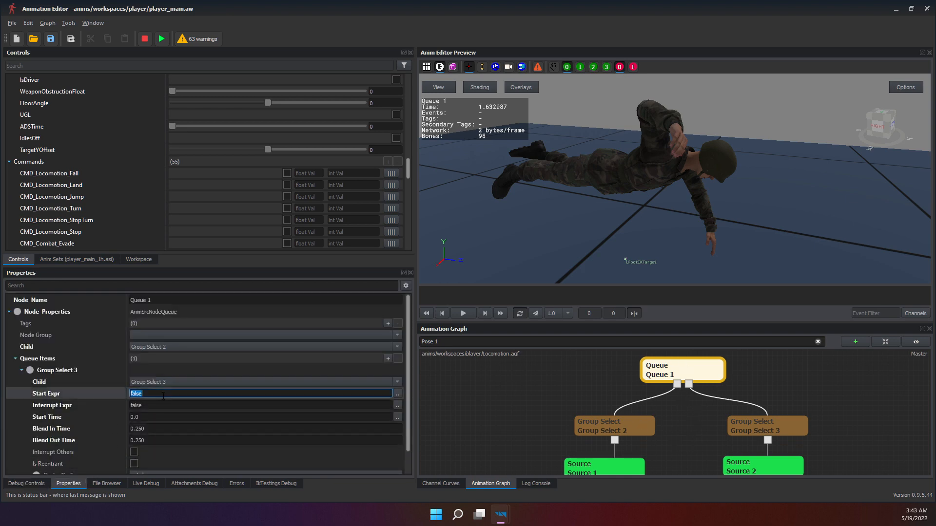
key("BackSpace")
key("Return")
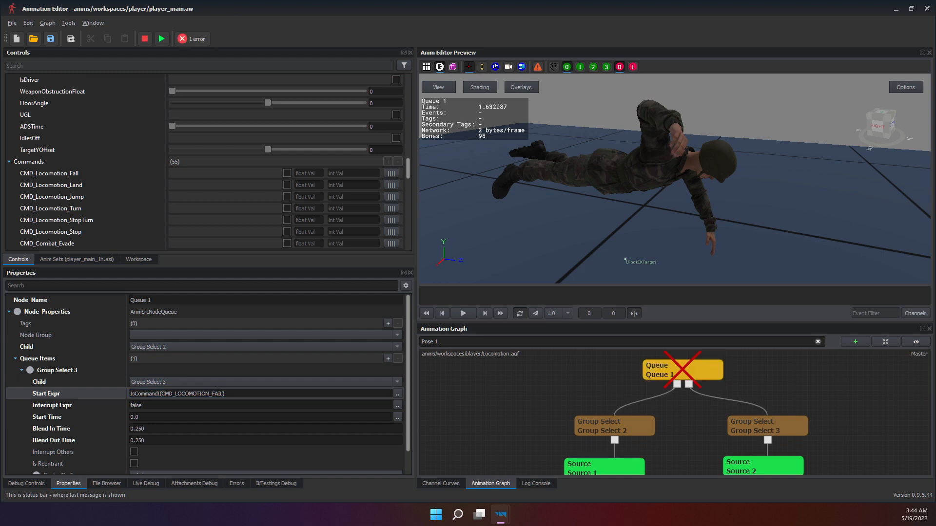
Open the Group Select 3 item's Start Expr in the text editor and clear the old expression.
left_click(398, 393)
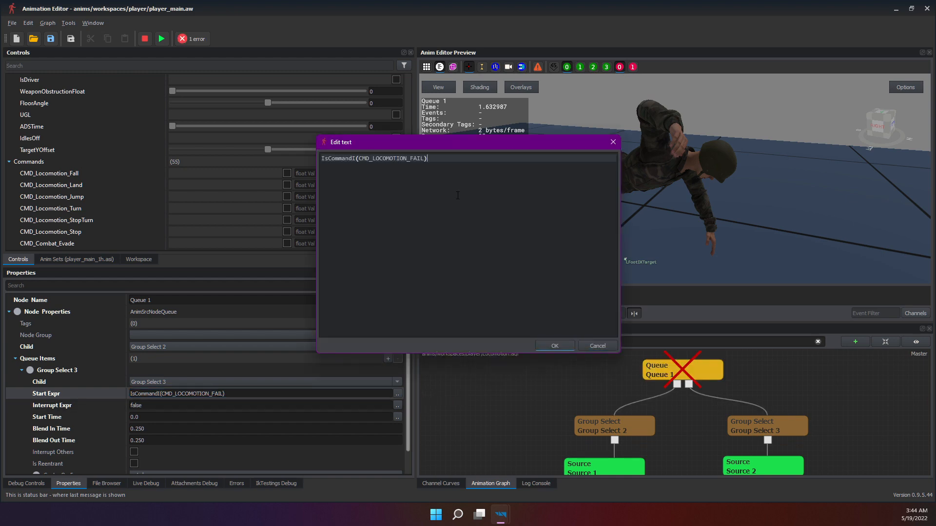
key("BackSpace")
key("BackSpace")
key("BackSpace")
key("BackSpace")
key("BackSpace")
key("BackSpace")
key("BackSpace")
key("BackSpace")
key("BackSpace")
key("BackSpace")
key("BackSpace")
key("BackSpace")
key("BackSpace")
key("BackSpace")
key("BackSpace")
key("BackSpace")
key("BackSpace")
key("BackSpace")
key("BackSpace")
key("BackSpace")
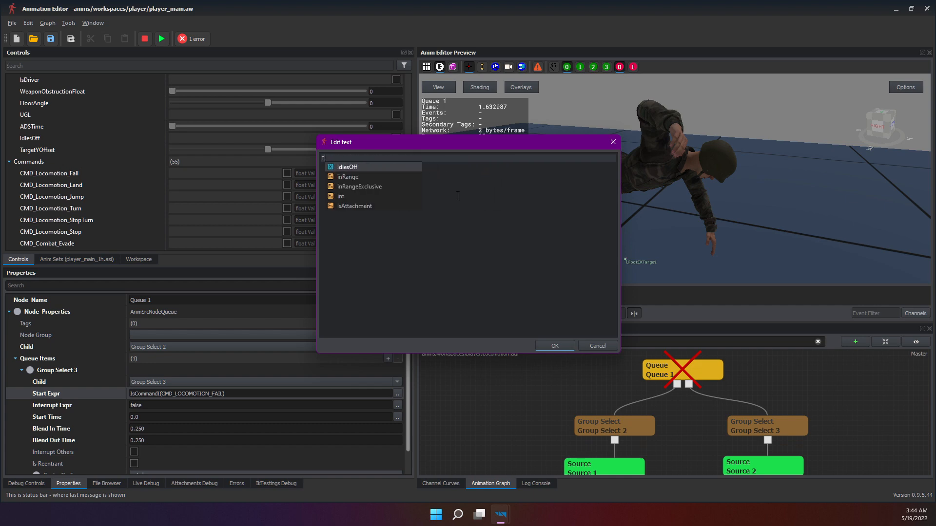
type("sCommand")
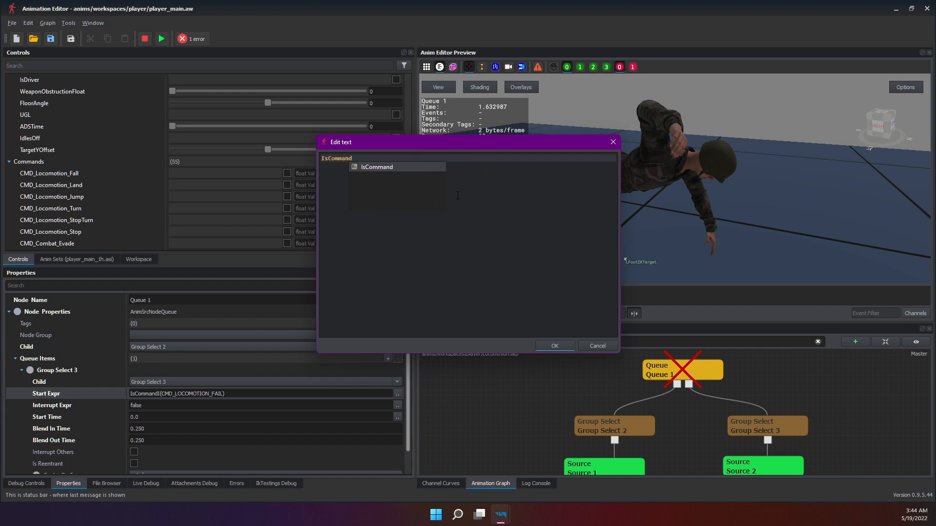
key("BackSpace")
key("BackSpace")
key("BackSpace")
key("BackSpace")
key("BackSpace")
key("BackSpace")
key("BackSpace")
key("BackSpace")
Enter GetCommandI(CMD_Locomotion_Fall) as the start expression, using the suggested function and command names.
type("GetCom")
key("Down")
key("Return")
type("(")
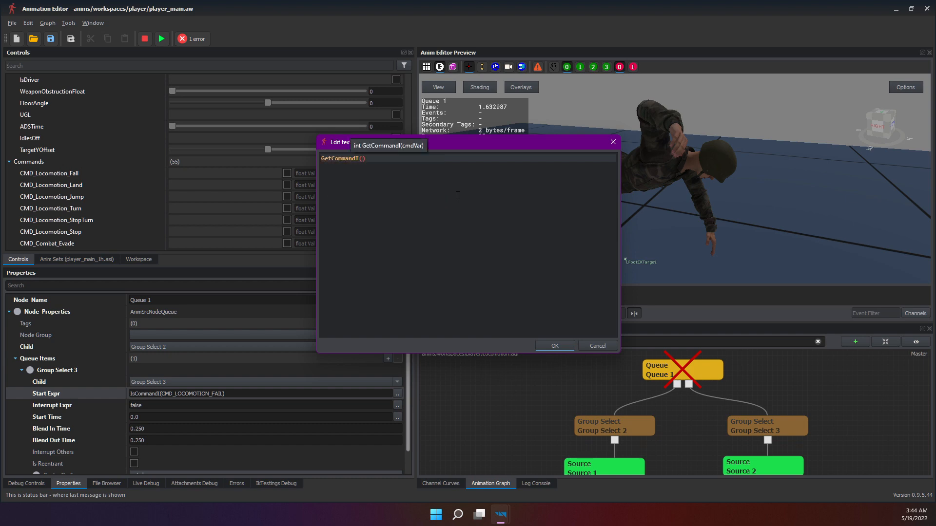
type("CMD_L")
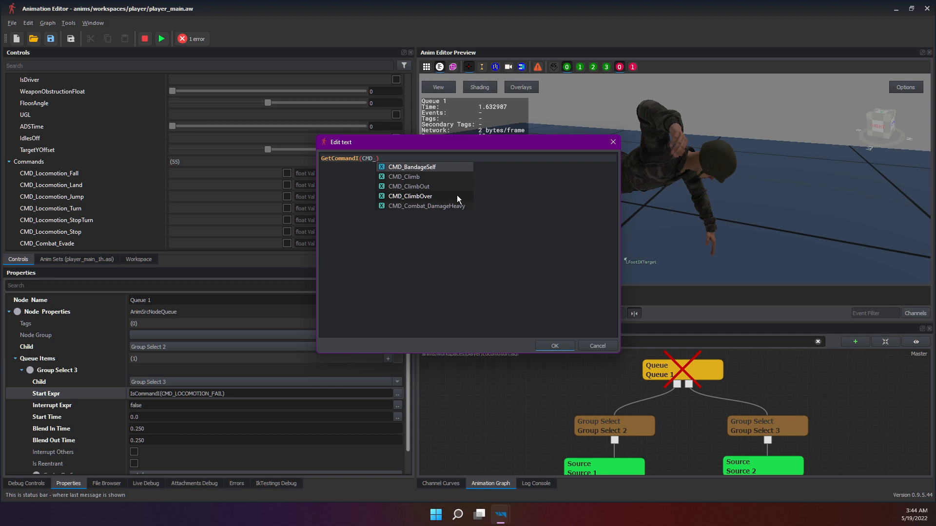
type("OCOMO")
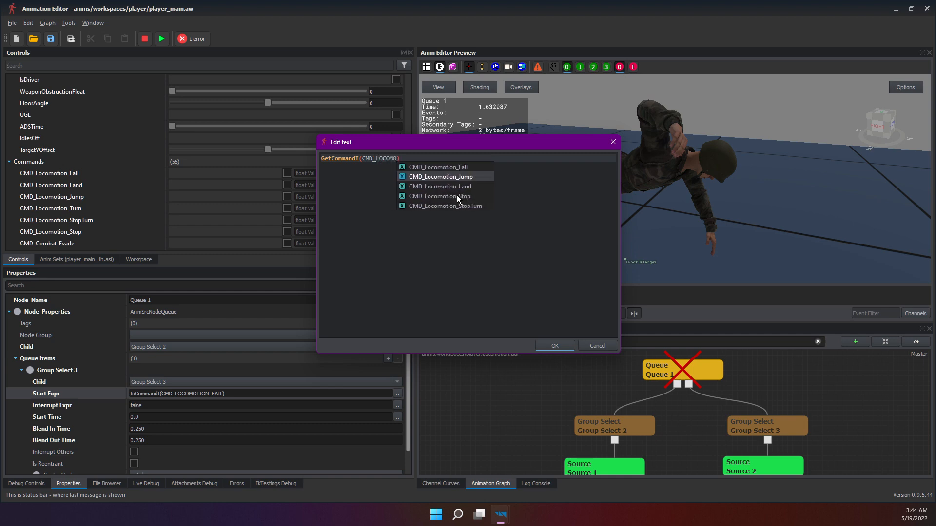
key("Return")
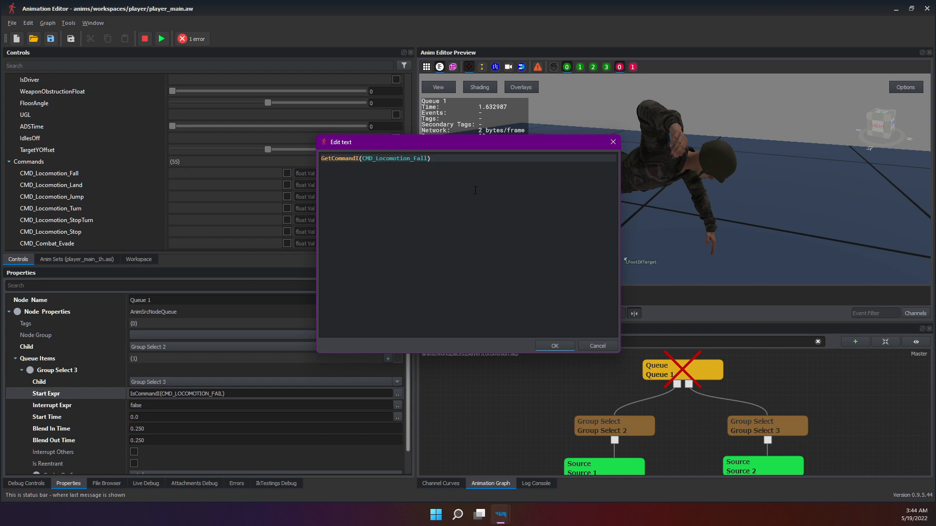
Complete the start expression as IsCommand(CMD_Locomotion_Fall) && GetCommandI(CMD_Locomotion_Fall) == 1 and apply it.
type("IsComm")
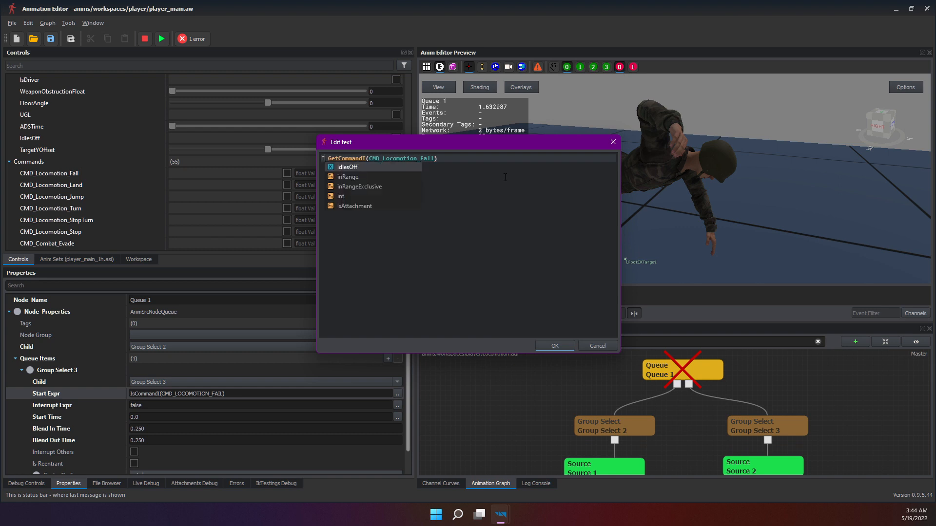
key("Return")
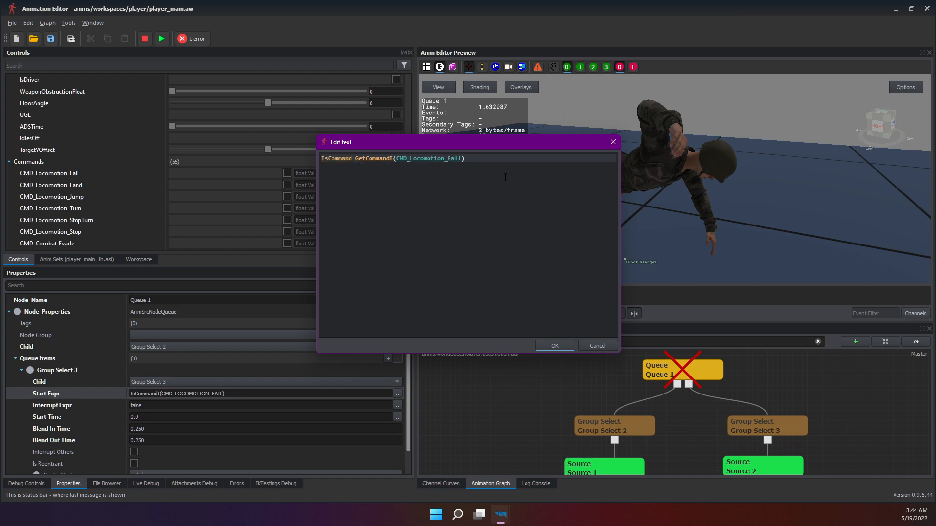
type("(CMD_")
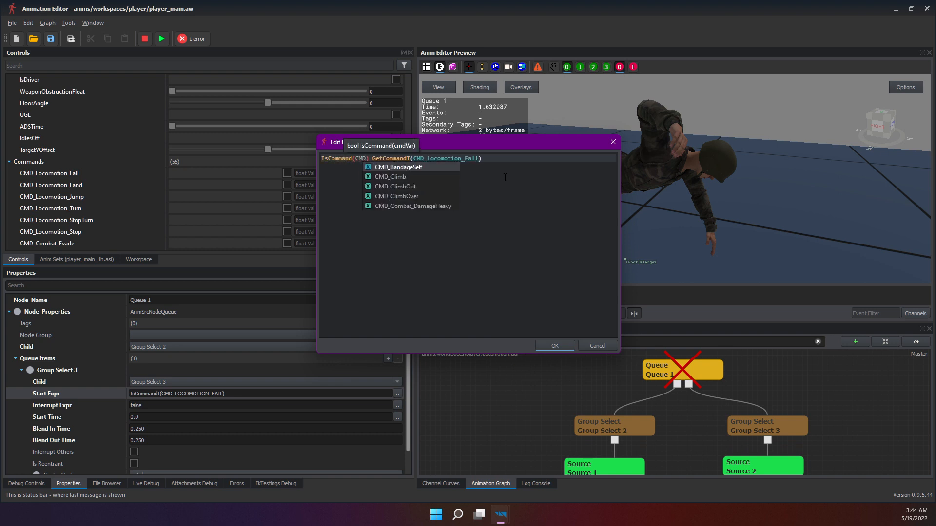
type("Locomotion_Fall")
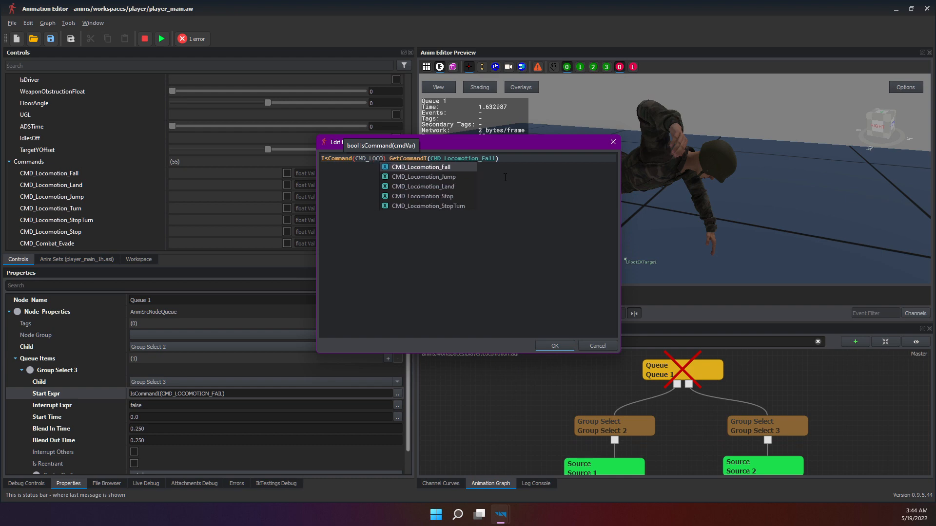
key("Return")
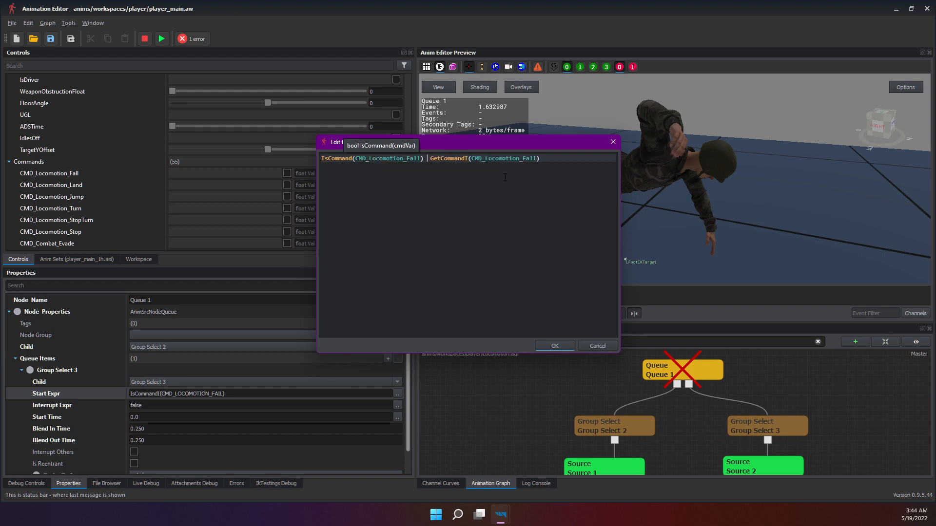
type("&&")
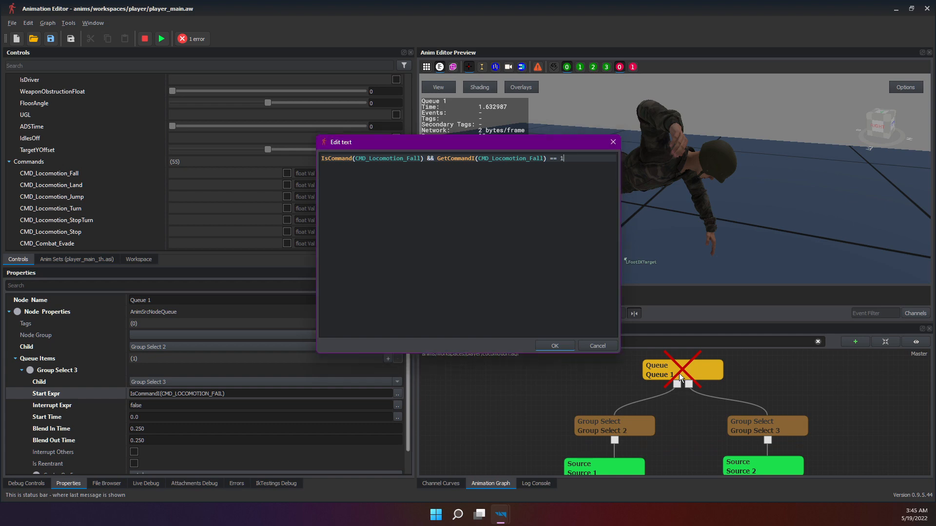
left_click(553, 345)
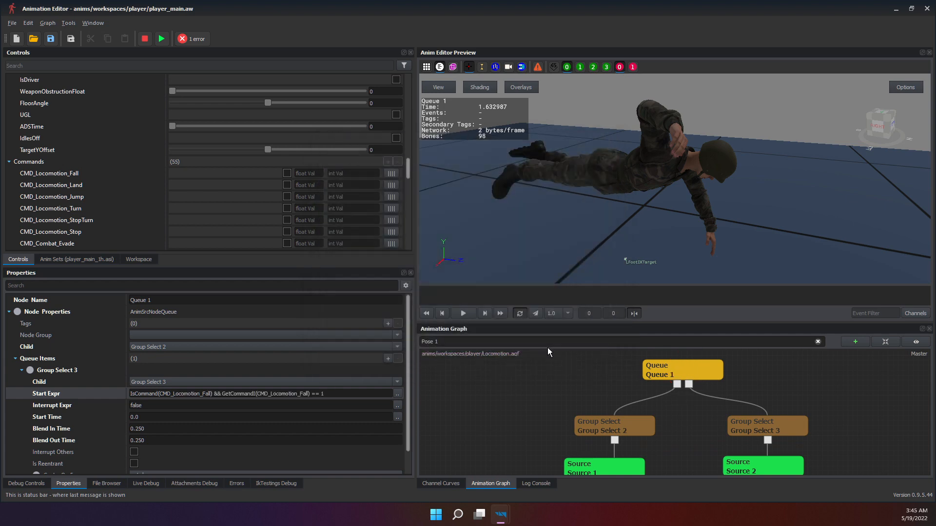
Copy the start expression into Interrupt Expr and change its comparison value to 2.
double_click(259, 392)
triple_click(259, 392)
key("ctrl+c")
left_click(251, 407)
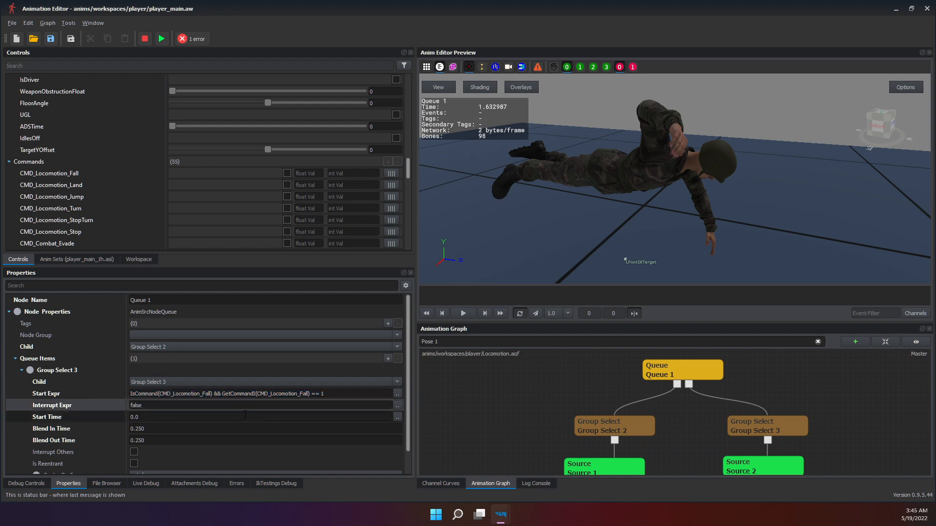
left_click(224, 409)
key("ctrl+v")
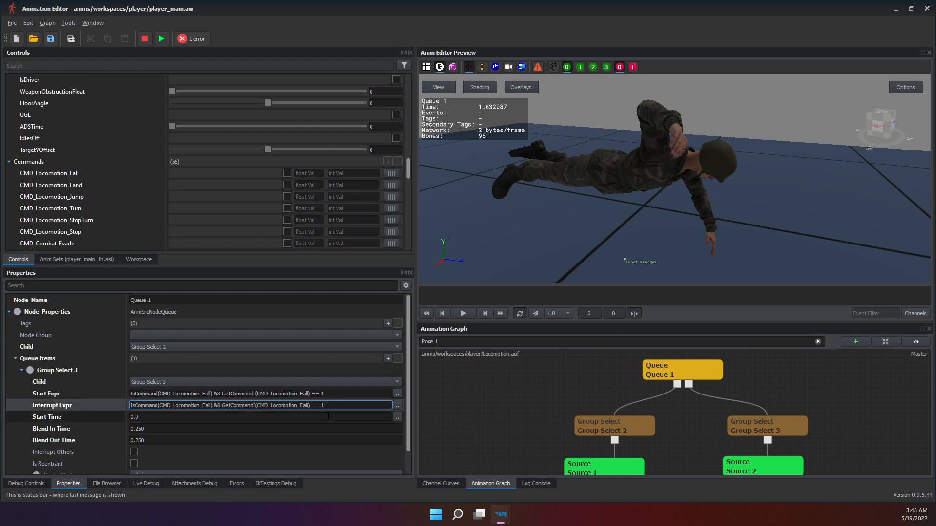
key("BackSpace")
type("2")
key("Return")
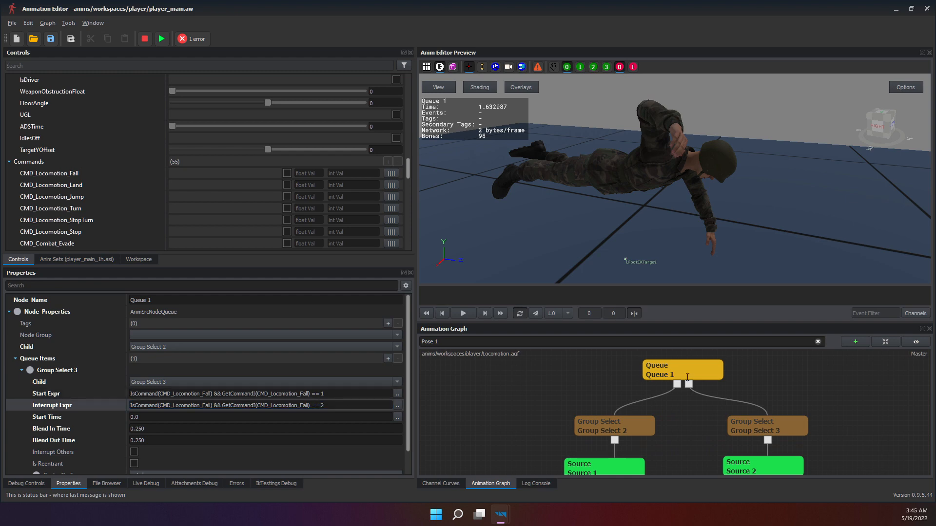
Play the Queue 1 preview and trigger CMD_Locomotion_Fall with the integer value -1.
left_click(716, 369)
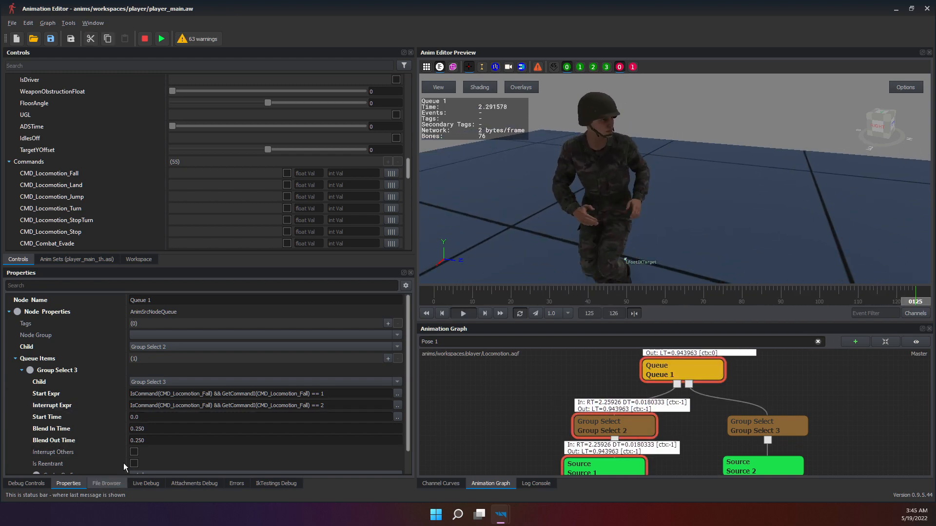
left_click(98, 186)
left_click(84, 174)
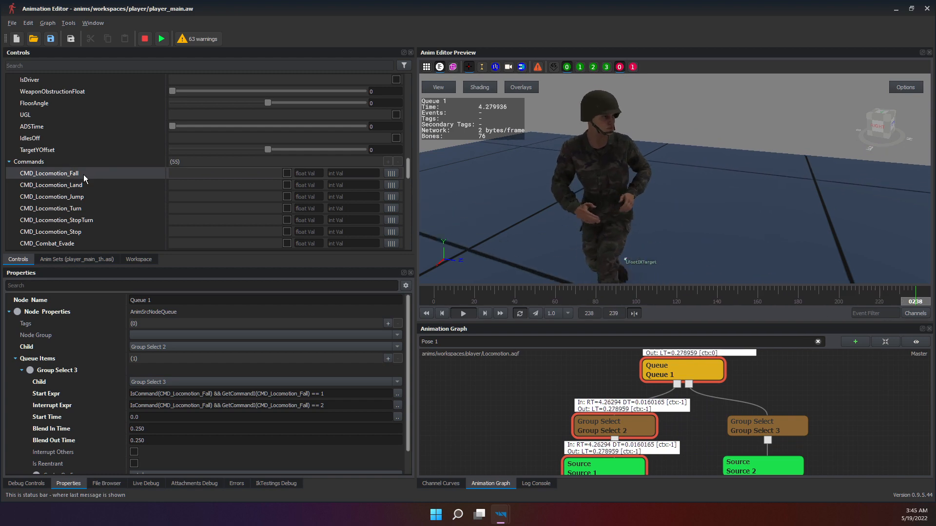
left_click(353, 173)
type("-1")
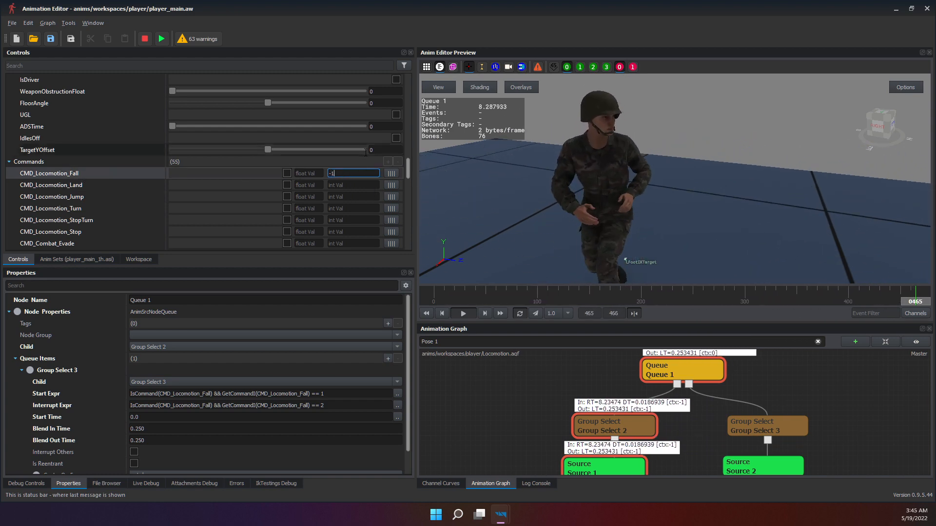
left_click(287, 174)
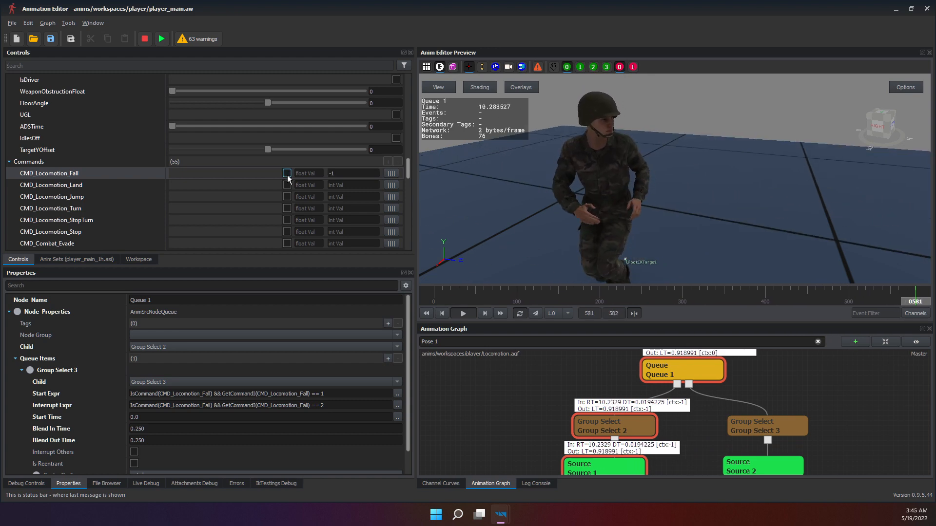
left_click(287, 174)
Set the integer value of CMD_Locomotion_Fall to 1 and trigger the command in the running preview.
double_click(351, 174)
type("1")
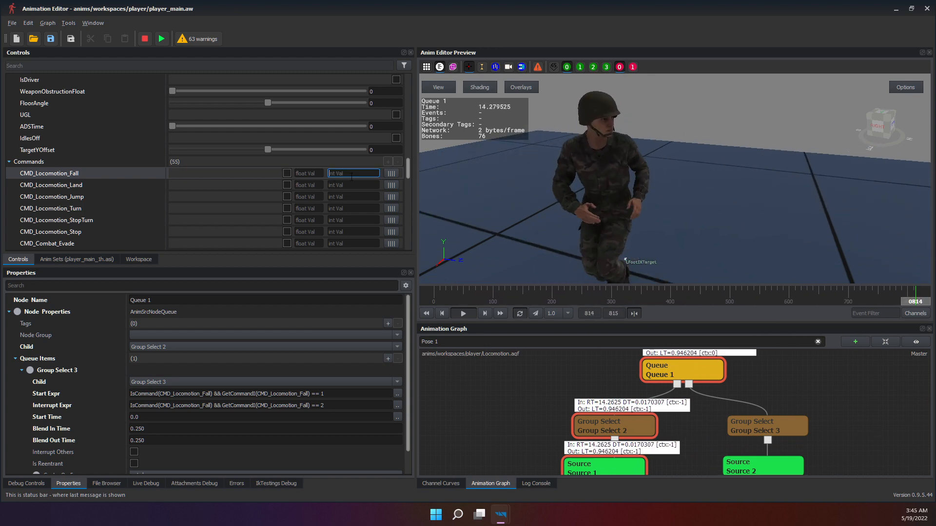
left_click(287, 174)
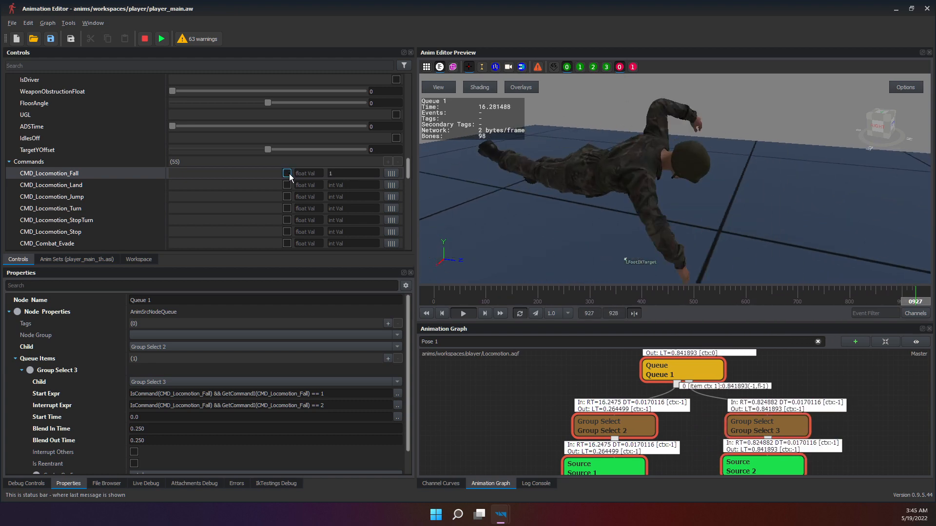
left_click(287, 174)
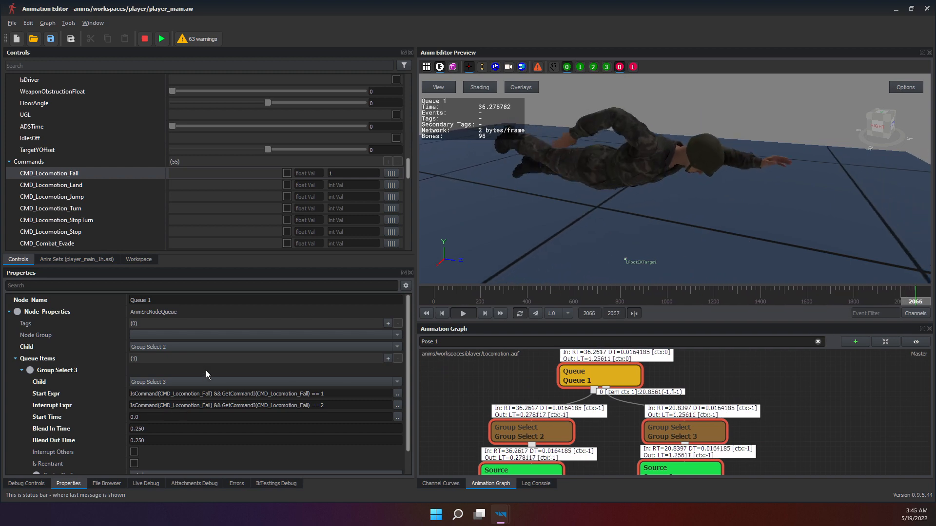
Set the integer value of CMD_Locomotion_Fall to 2 and trigger it to interrupt the swimming branch in the preview.
double_click(340, 172)
type("2")
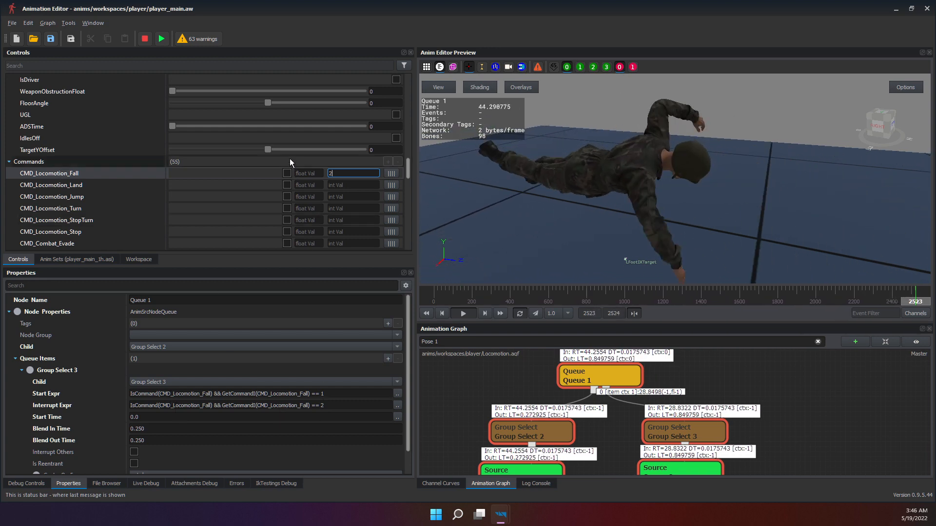
left_click(286, 174)
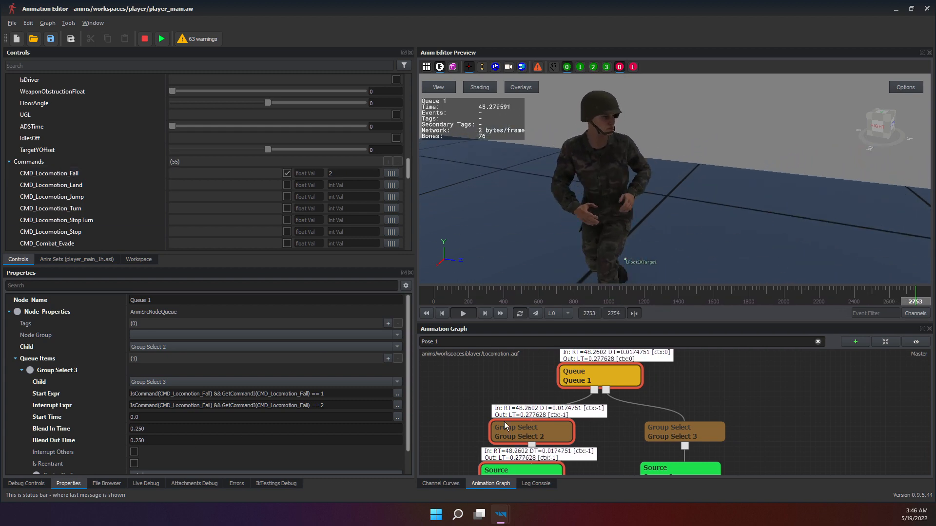
Set both Blend In Time and Blend Out Time of the Group Select 3 queue item to 1.
left_click(142, 428)
double_click(141, 428)
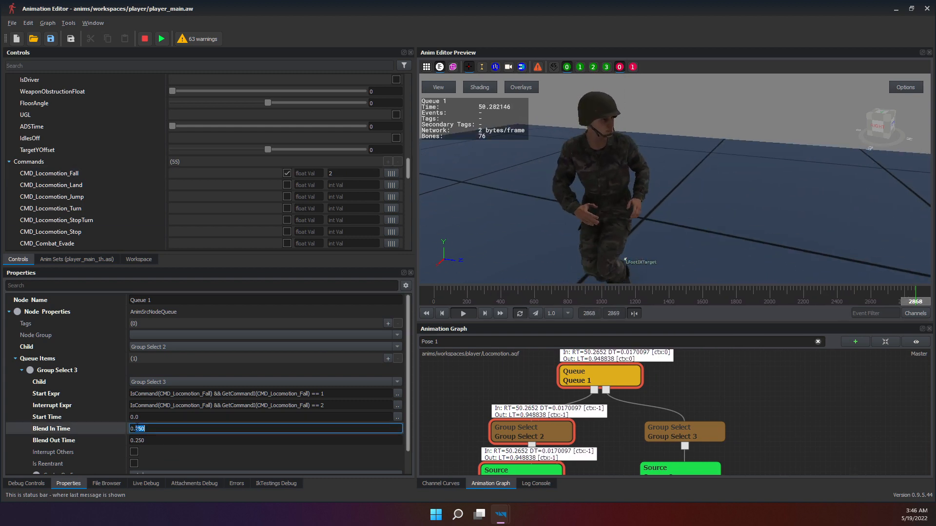
type("1.")
key("Return")
double_click(157, 441)
type("1")
key("Return")
Set the integer value of CMD_Locomotion_Fall to 1 and trigger it twice in the preview to test the longer blend.
double_click(335, 173)
type("1")
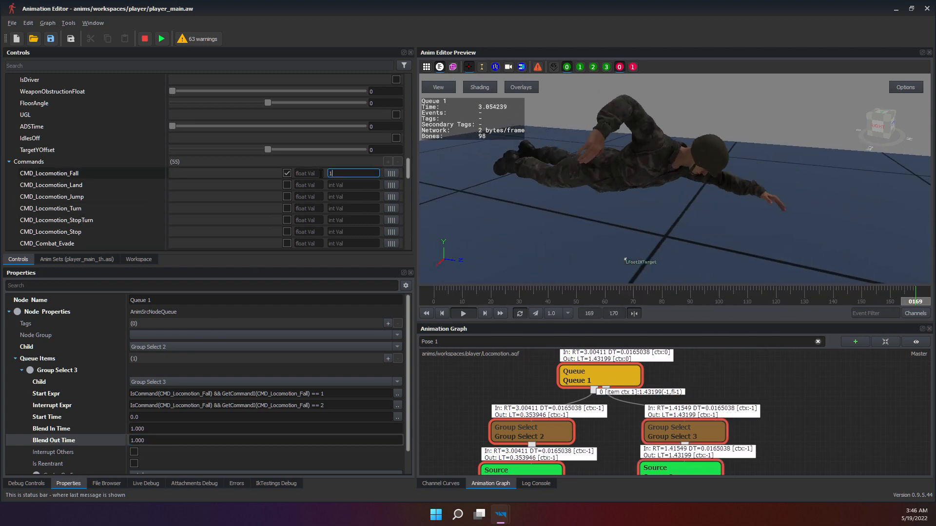
left_click(287, 173)
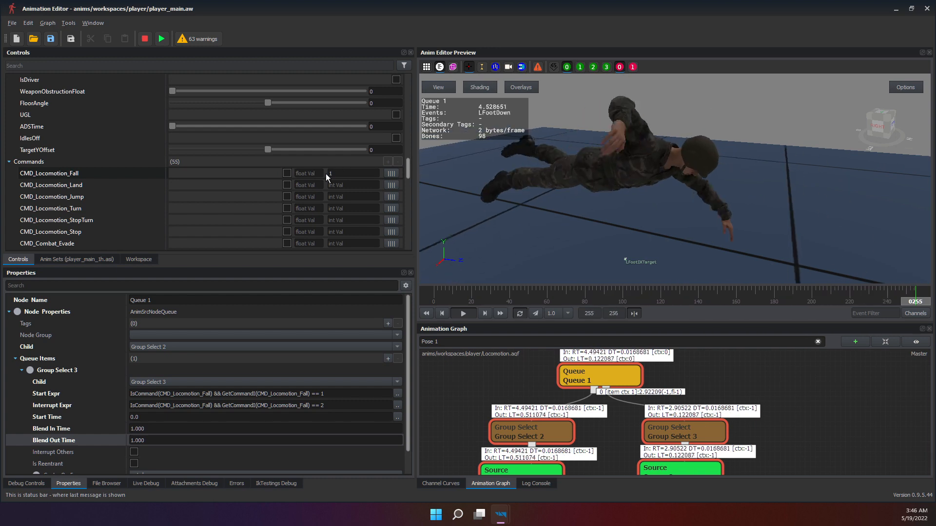
left_click(287, 173)
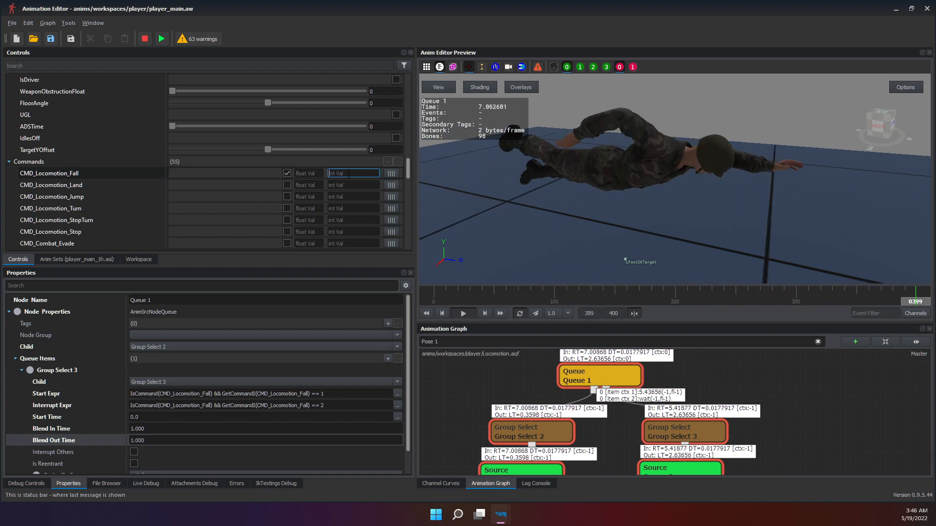
Trigger CMD_Locomotion_Fall with integer value 2 to blend the swimming out, and again with 1 to restart it.
double_click(348, 174)
type("2")
left_click(287, 174)
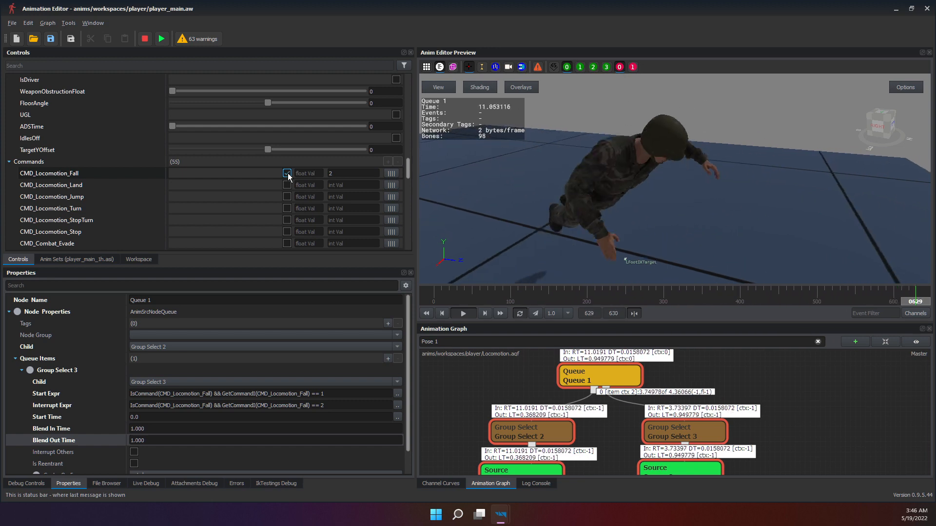
double_click(344, 174)
type("1")
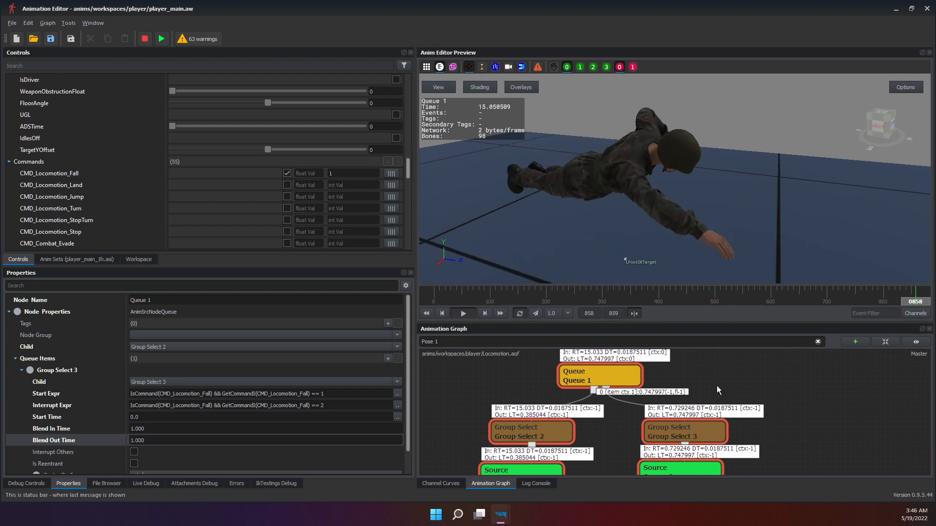
Enlarge the animation graph area and move Group Select 3 with Source 2 clear of the Queue 1 debug text.
scroll(709, 431, "down", 5)
left_click(709, 431)
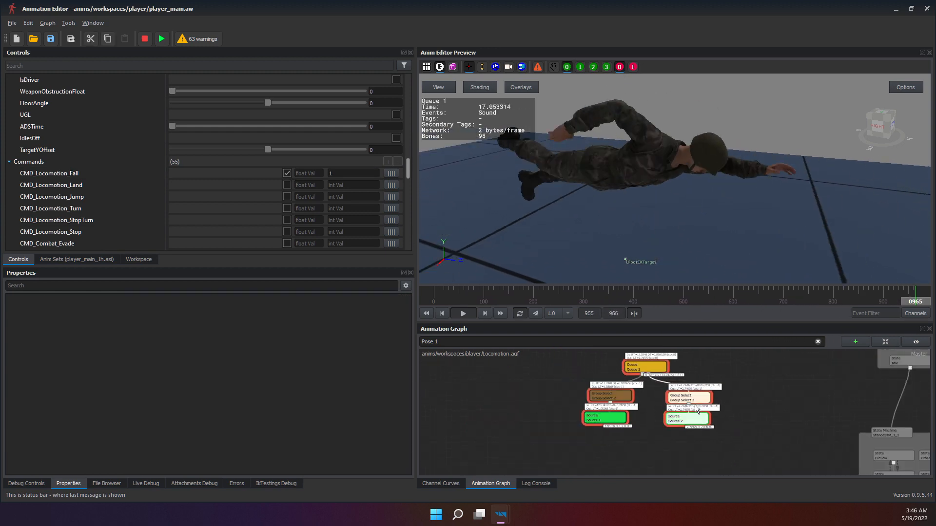
scroll(663, 371, "up", 6)
scroll(667, 408, "down", 6)
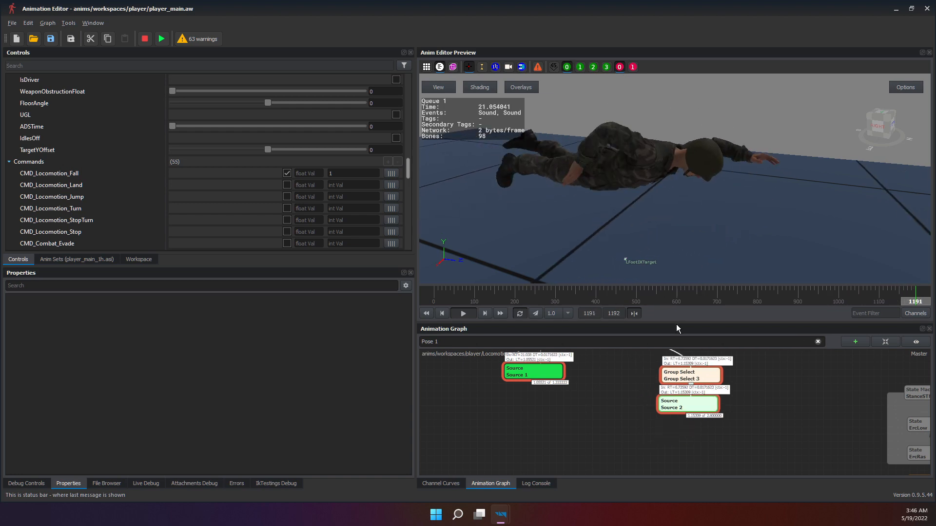
left_click_drag(677, 324, 658, 175)
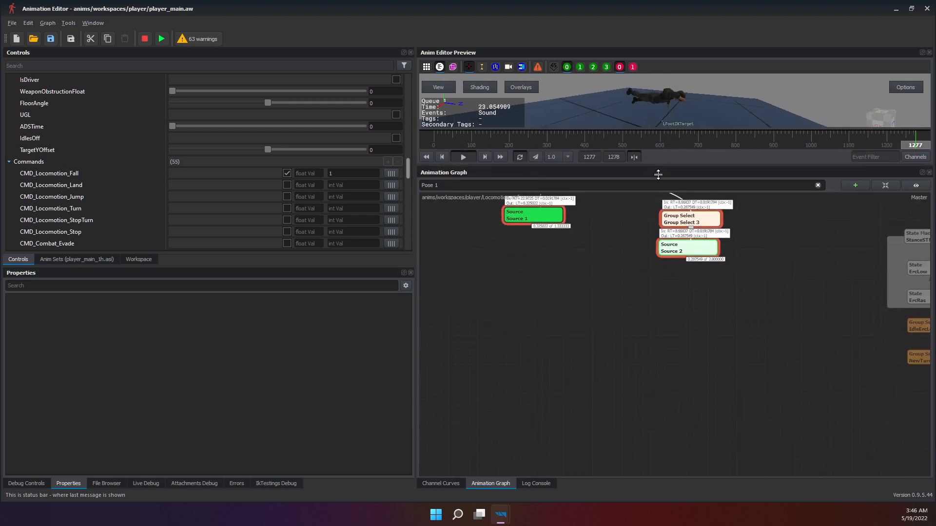
scroll(636, 371, "up", 5)
middle_click_drag(686, 393, 709, 418)
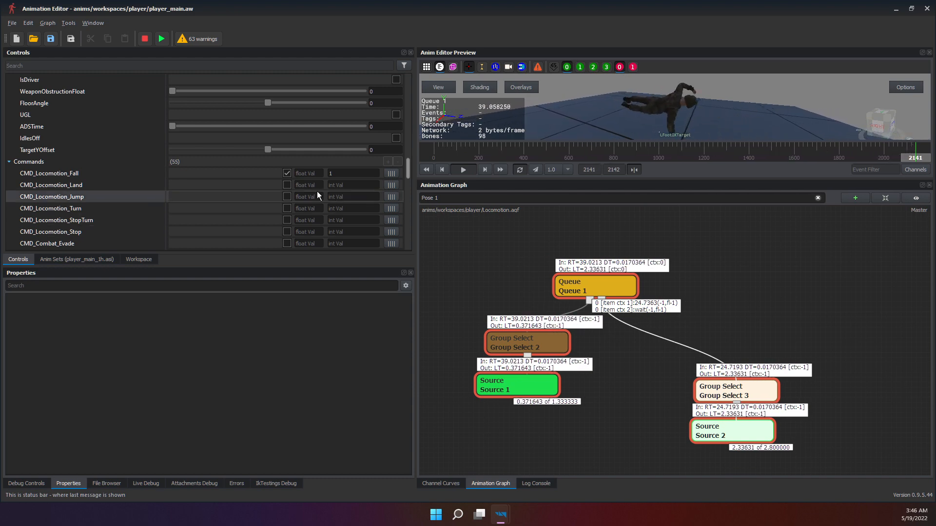
Trigger CMD_Locomotion_Fall repeatedly with integer value 1 to stack several waiting items on Queue 1.
left_click(287, 174)
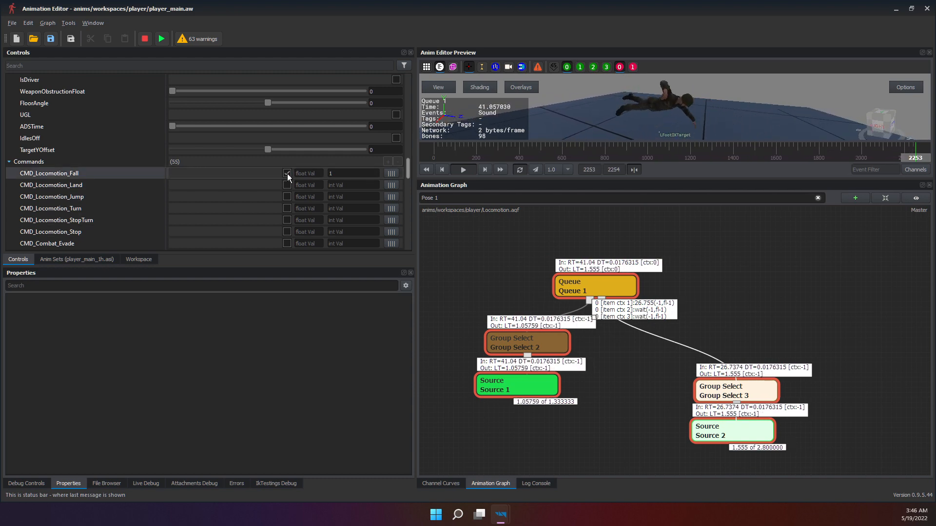
left_click(287, 173)
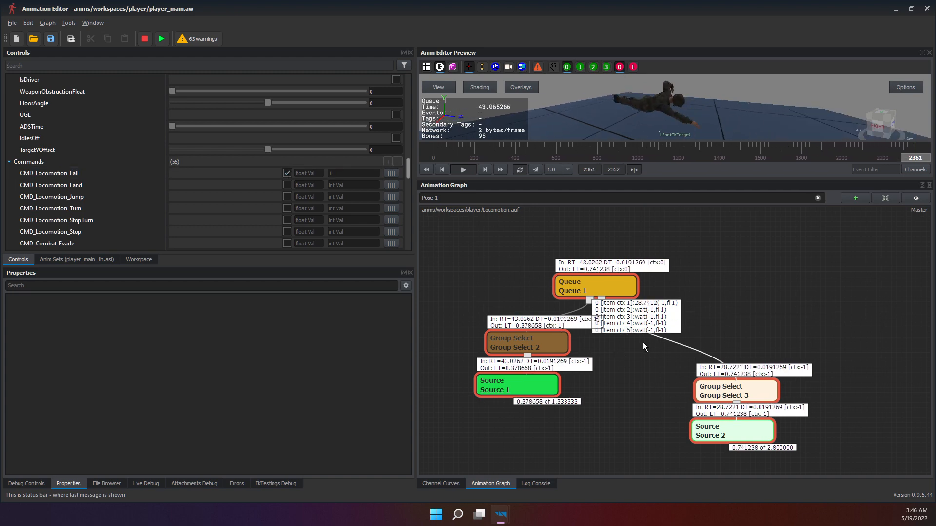
scroll(649, 322, "up", 4)
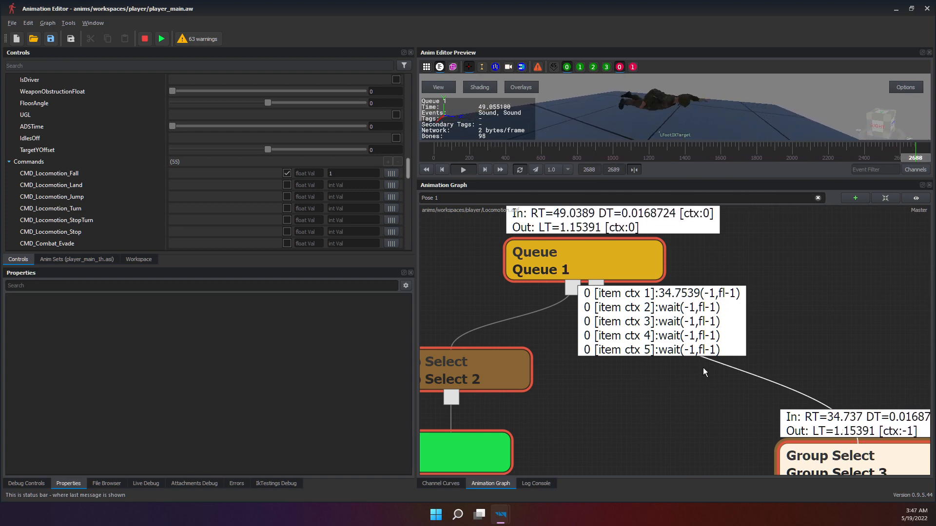
Set the integer value of CMD_Locomotion_Fall to 2 and trigger it repeatedly to interrupt the queued items one by one.
double_click(337, 172)
type("2")
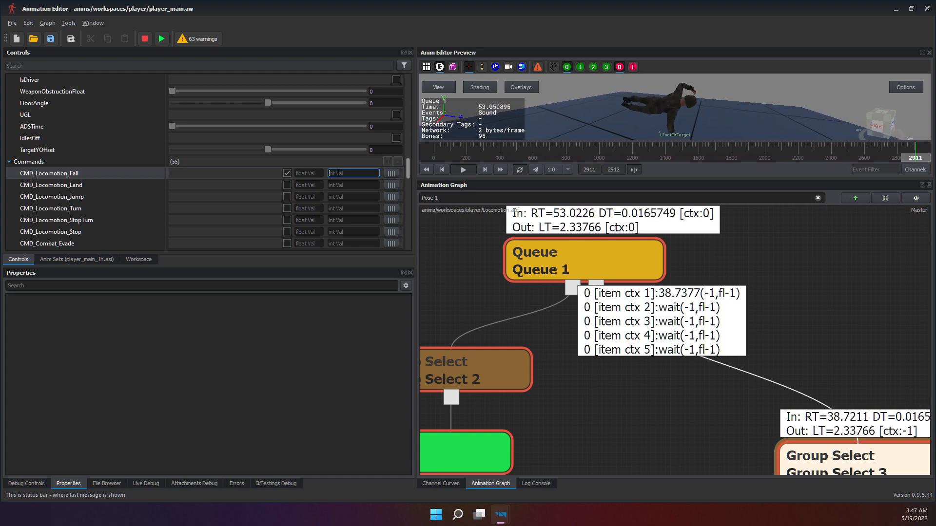
left_click(288, 172)
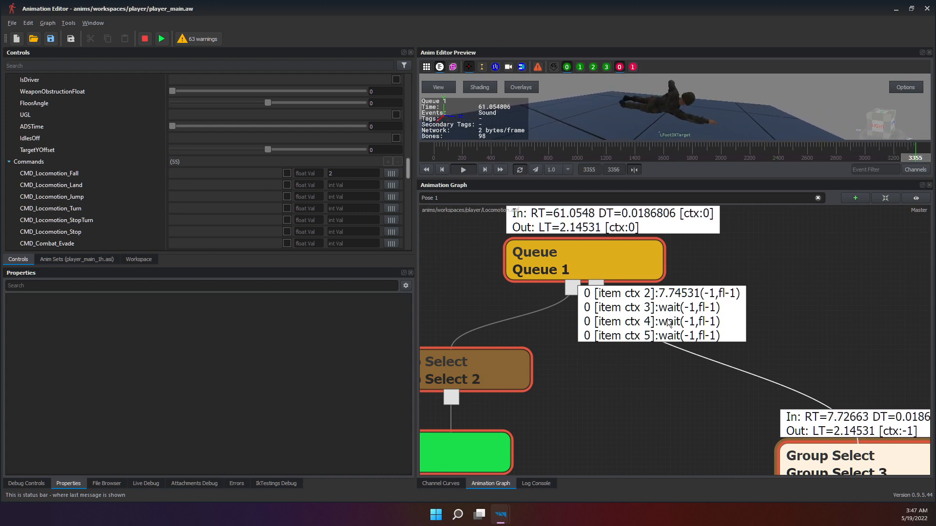
left_click(287, 173)
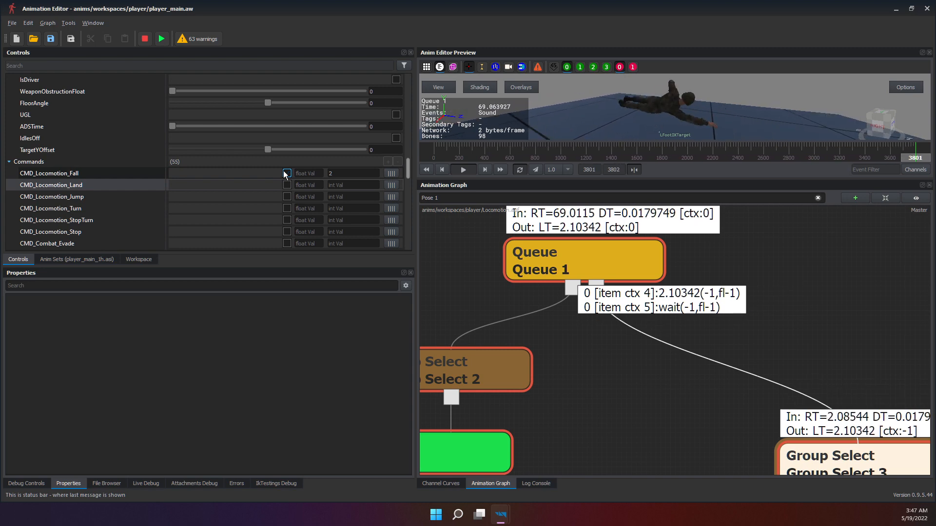
left_click(284, 173)
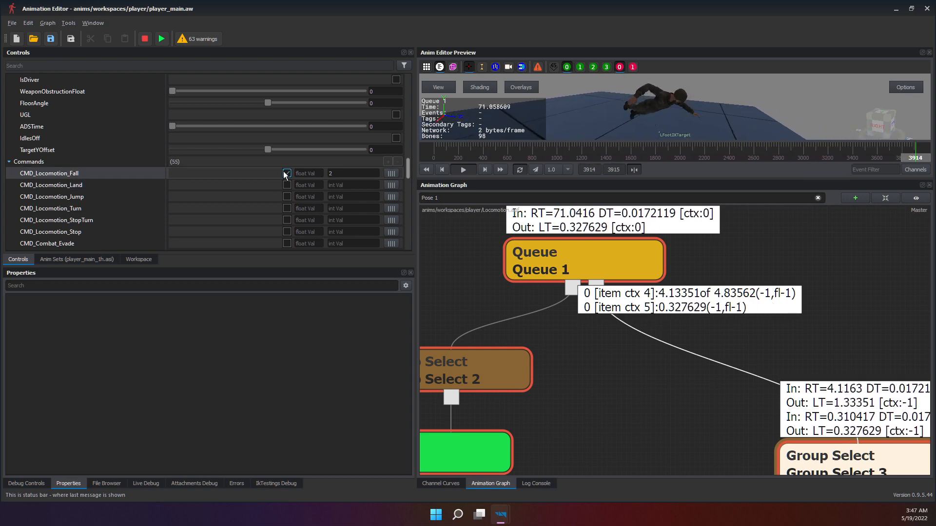
left_click(285, 174)
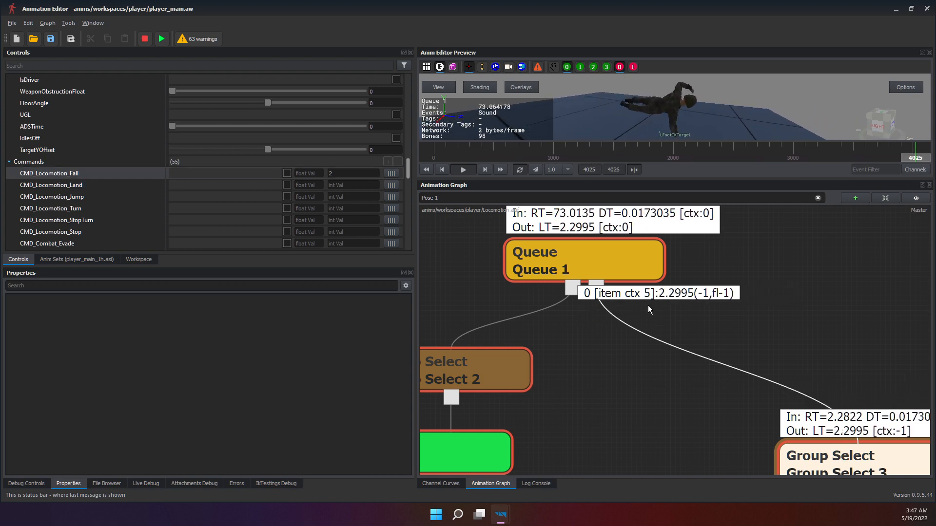
Move the Group Select 3 and Source 2 nodes together back beneath Queue 1, beside the other branch.
scroll(647, 331, "down", 3)
scroll(672, 369, "up", 1)
scroll(672, 369, "down", 1)
scroll(674, 364, "up", 1)
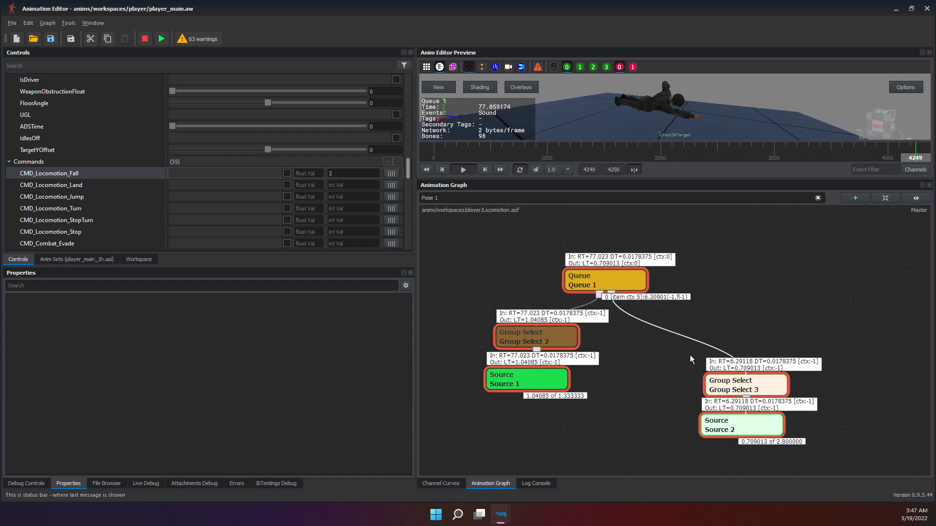
left_click_drag(676, 328, 811, 435)
left_click_drag(742, 392, 656, 353)
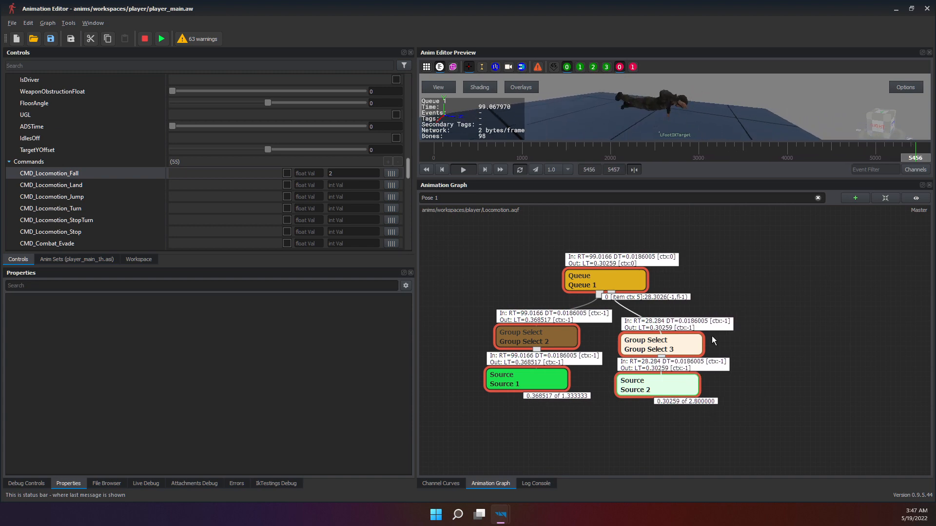
Stop the running preview and select the Queue 1 node to show its properties.
scroll(713, 339, "up", 3)
scroll(693, 301, "down", 3)
left_click(636, 250)
scroll(543, 255, "up", 2)
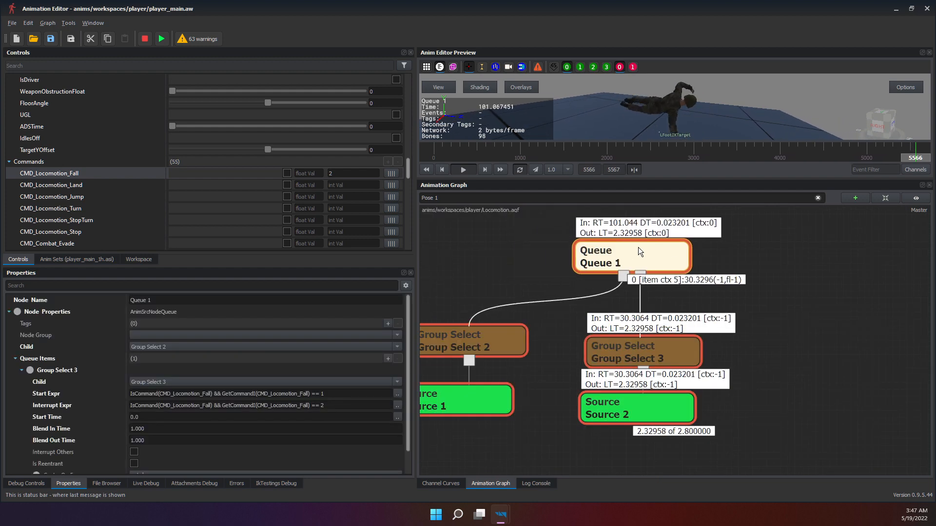
left_click(551, 276)
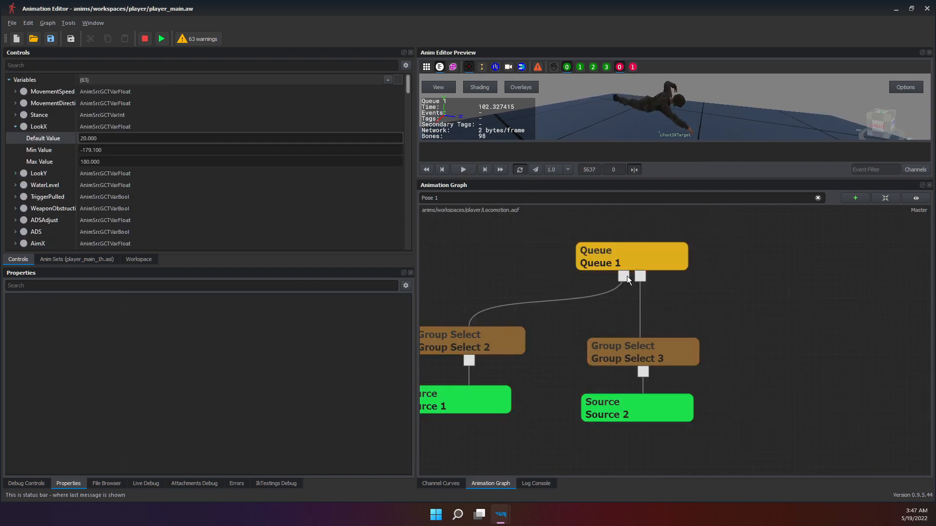
left_click(635, 264)
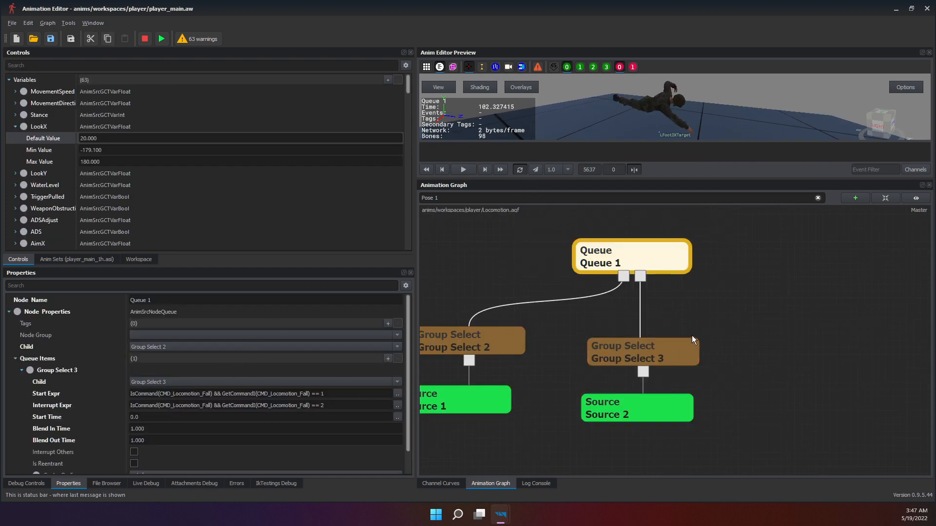
Add a second queue item to Queue 1 and assign WeaponBlendNode as its child.
scroll(232, 425, "down", 1)
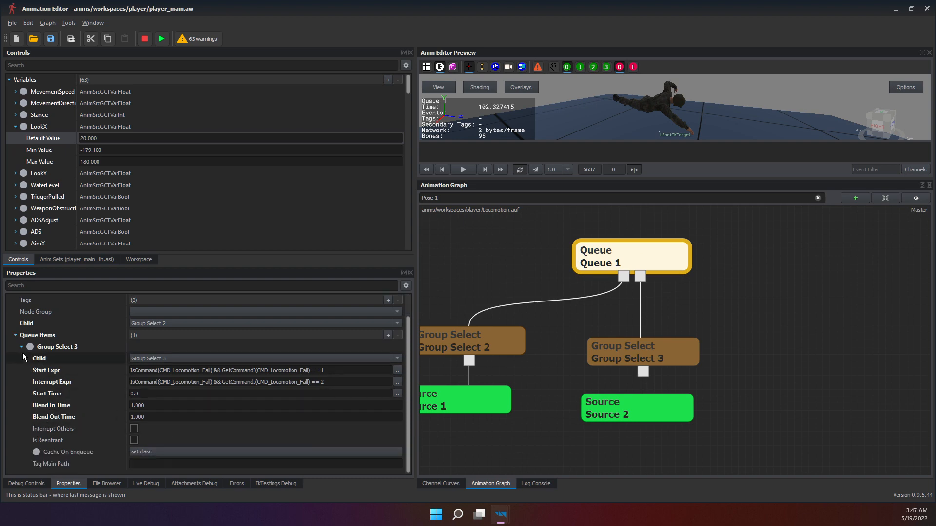
left_click(16, 335)
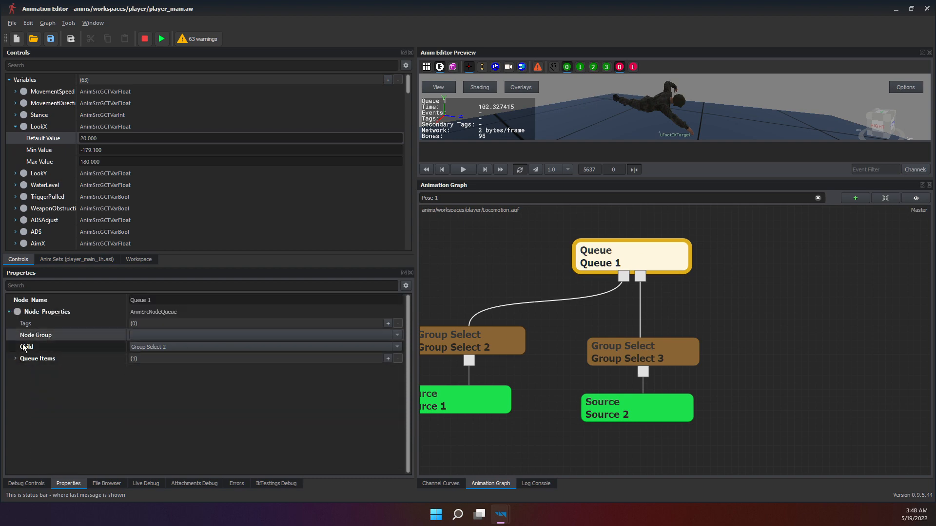
left_click(16, 358)
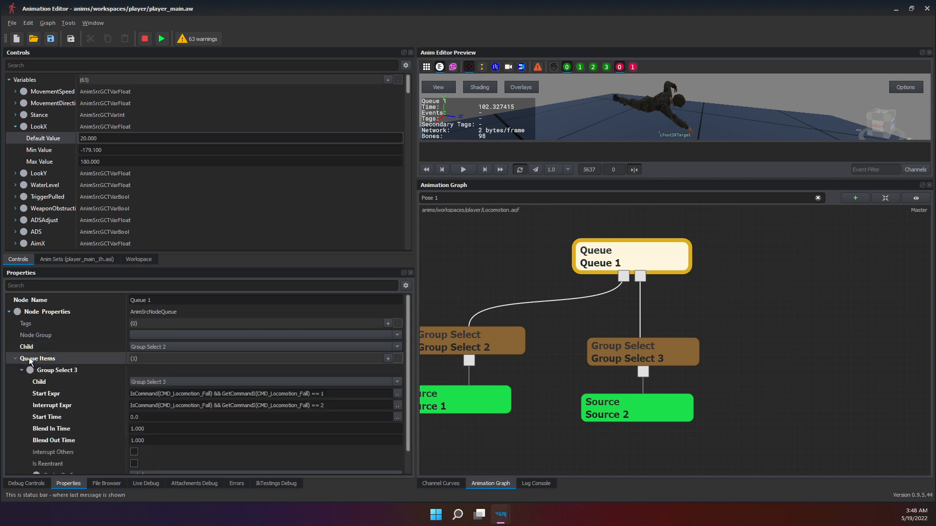
double_click(62, 369)
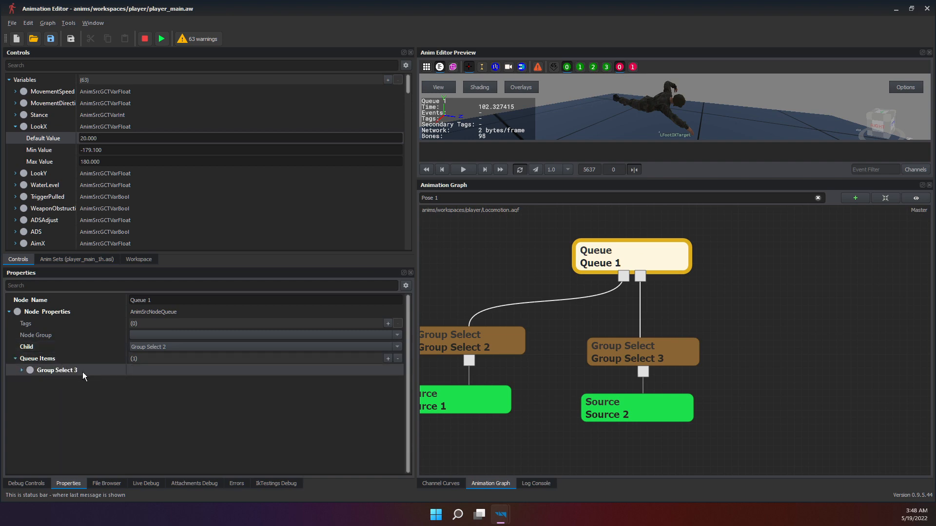
left_click(388, 360)
double_click(51, 381)
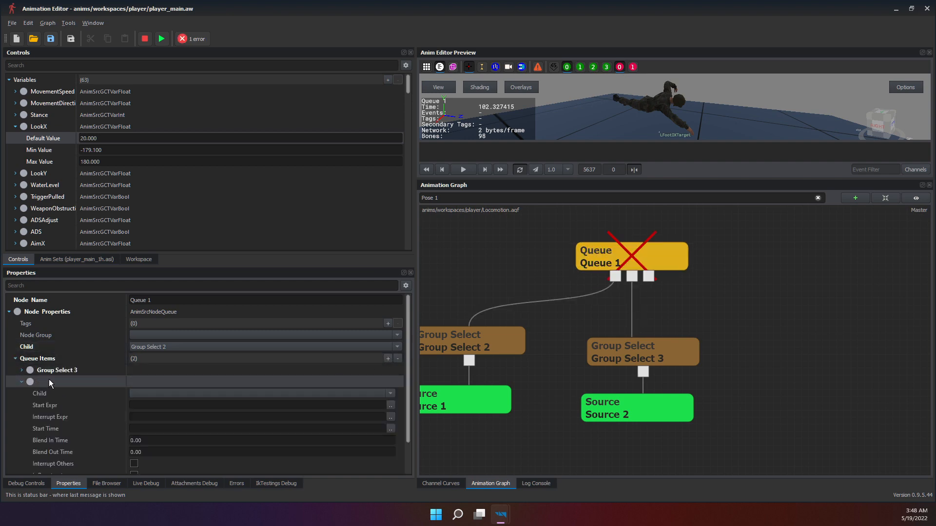
left_click(169, 396)
left_click(192, 452)
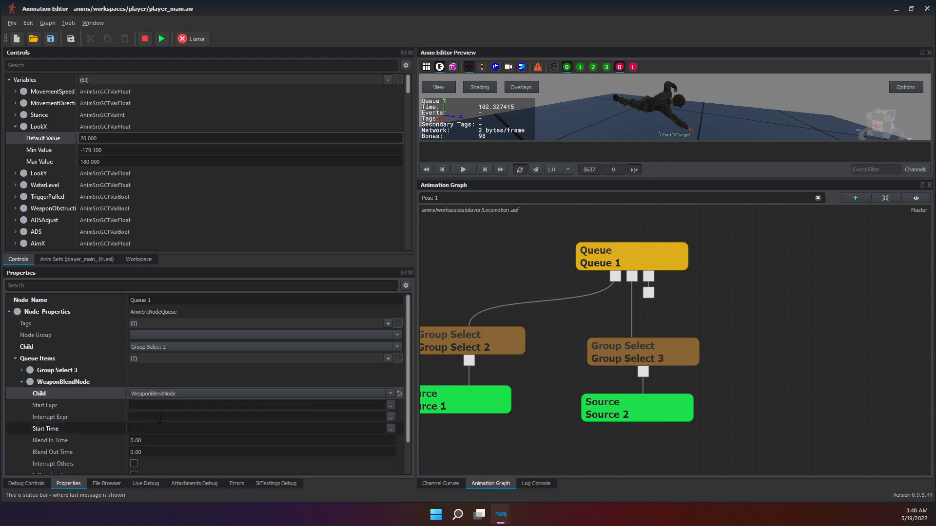
Copy Group Select 3's start expression into the WeaponBlendNode item, comparing to 3 in Start Expr and 4 in Interrupt Expr.
left_click(144, 405)
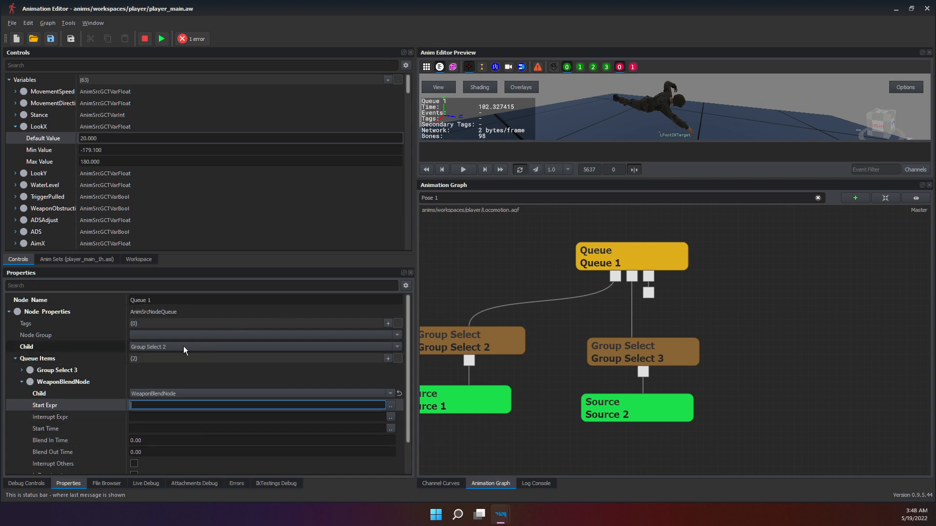
double_click(42, 371)
triple_click(238, 394)
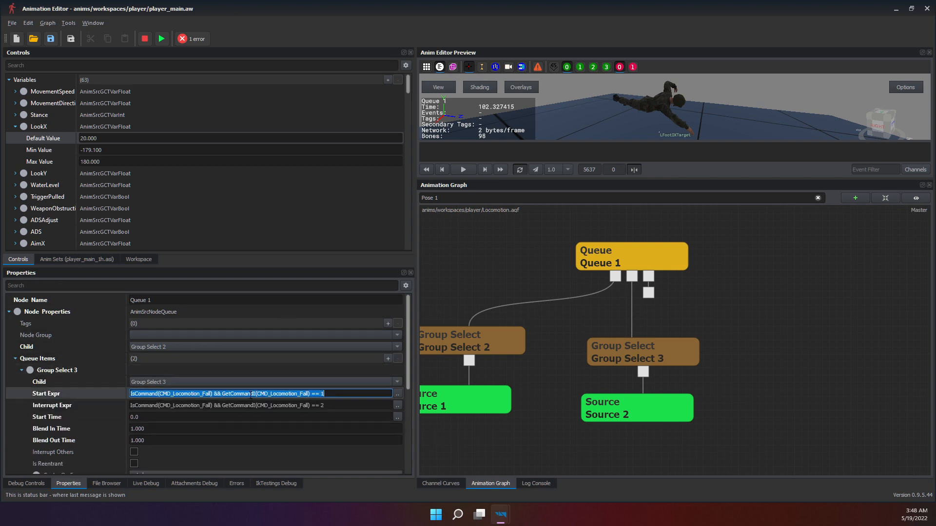
double_click(53, 371)
key("ctrl+c")
left_click(136, 406)
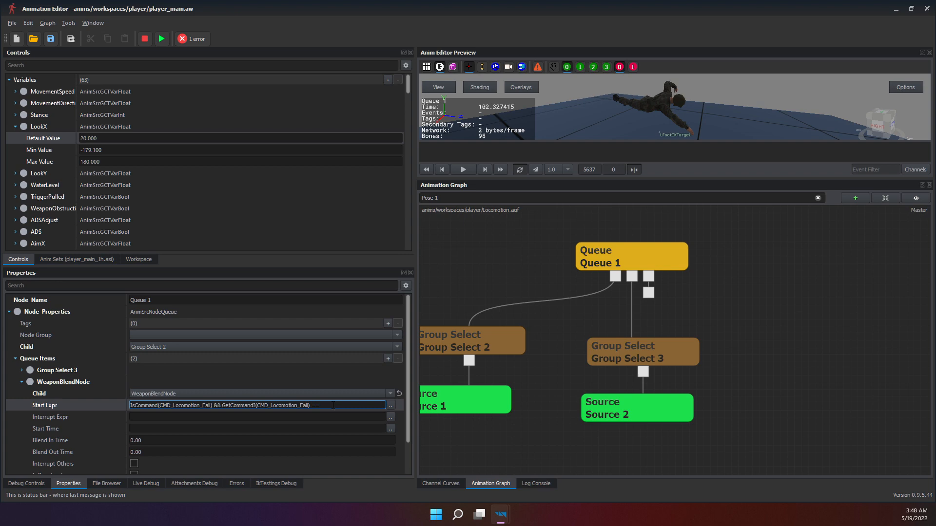
left_click(274, 417)
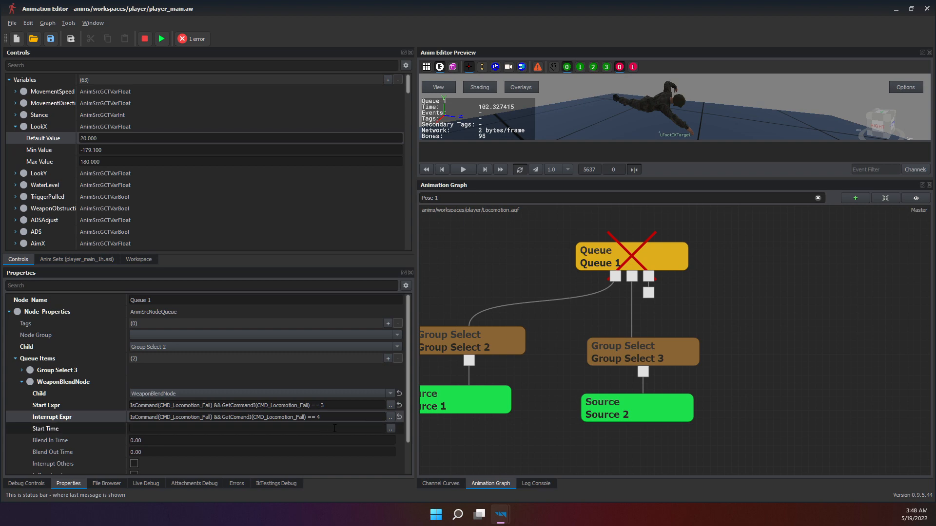
Set the WeaponBlendNode queue item's Start Time to 0.0.
left_click(222, 429)
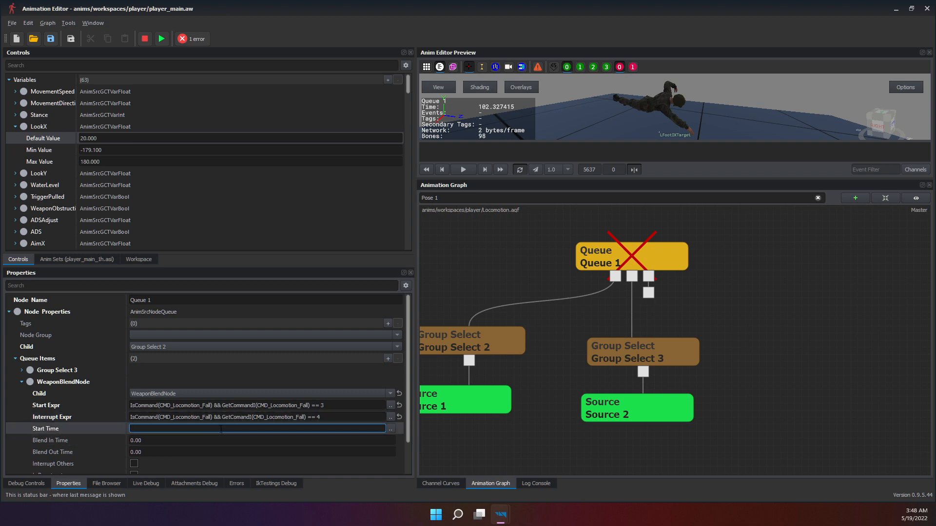
left_click(384, 419)
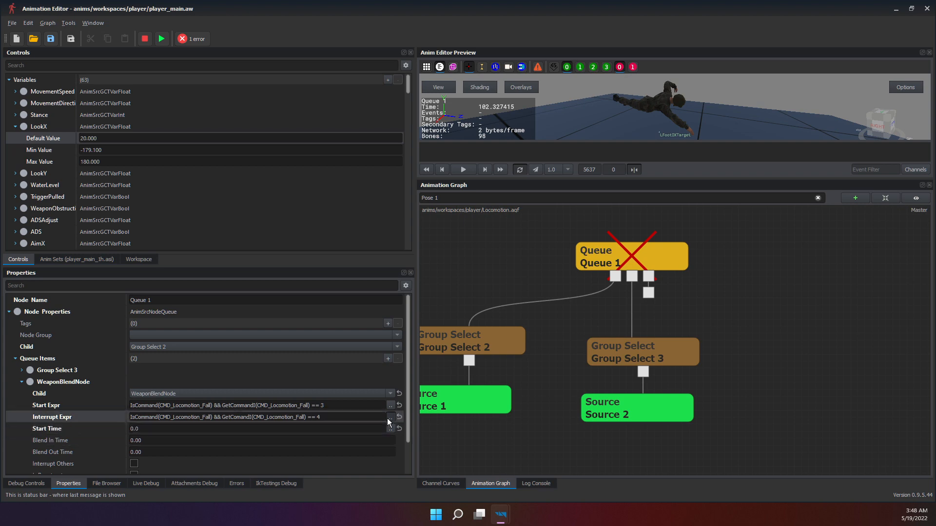
left_click(343, 419)
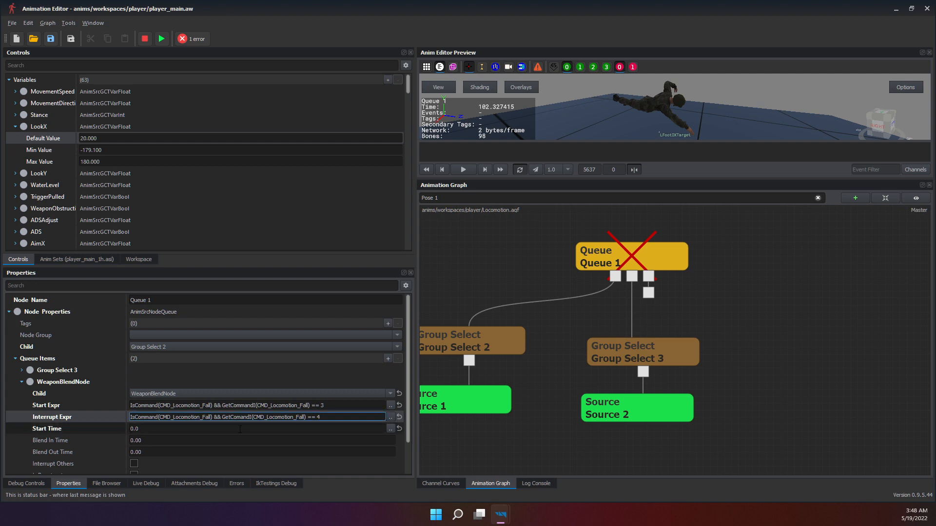
left_click(259, 430)
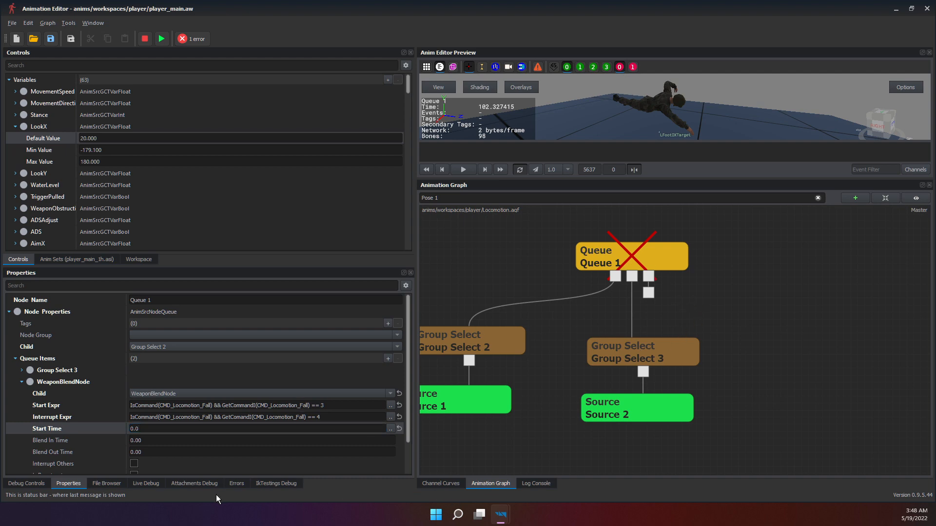
Check the log console for the cause of the reported graph error and return to the animation graph.
left_click(521, 486)
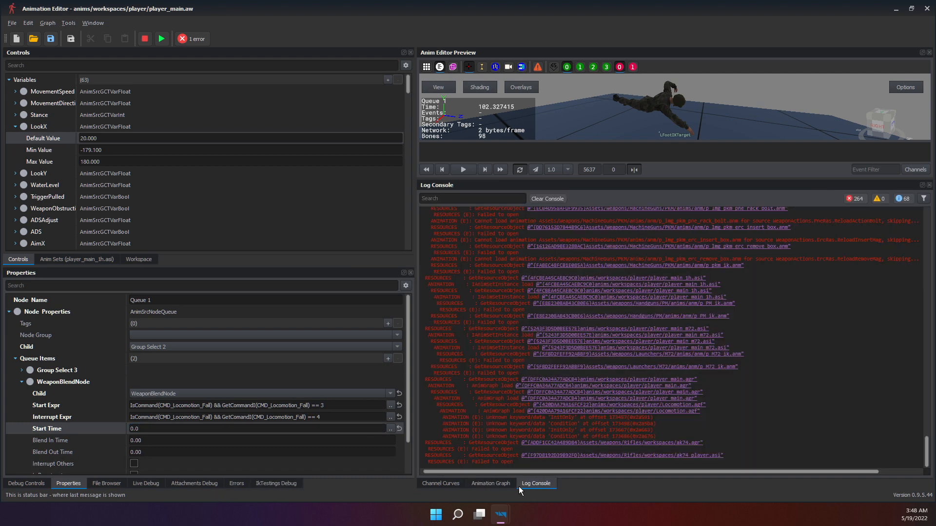
left_click(446, 481)
left_click(474, 482)
Correct WeaponBlendNode's Interrupt Expr in Queue 1 by copying Start Expr's text before == 4, and shift Queue 1 slightly aside.
middle_click_drag(610, 344, 617, 373)
left_click(638, 289)
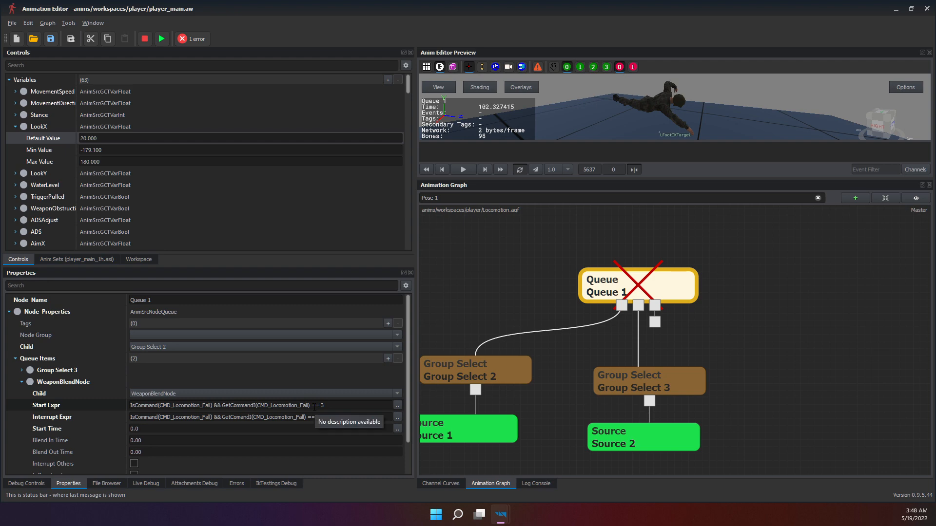
left_click(320, 405)
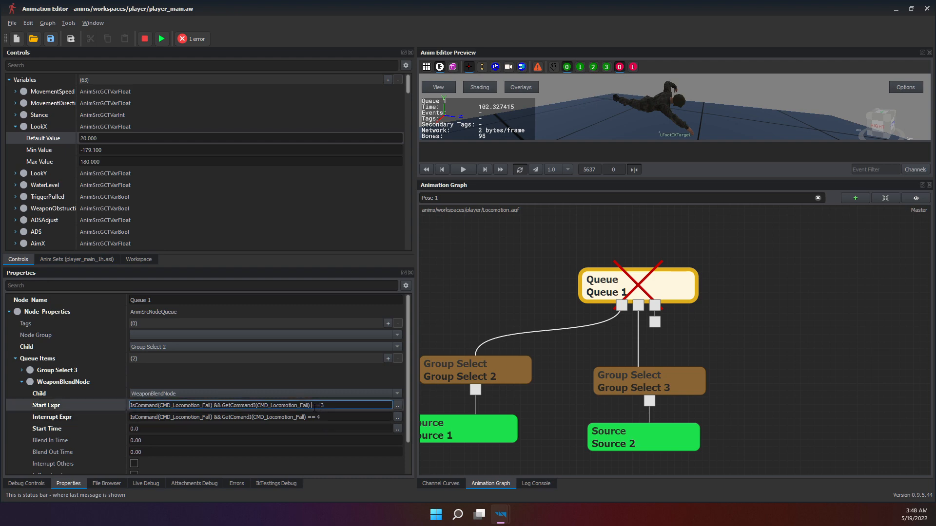
left_click_drag(311, 406, 181, 405)
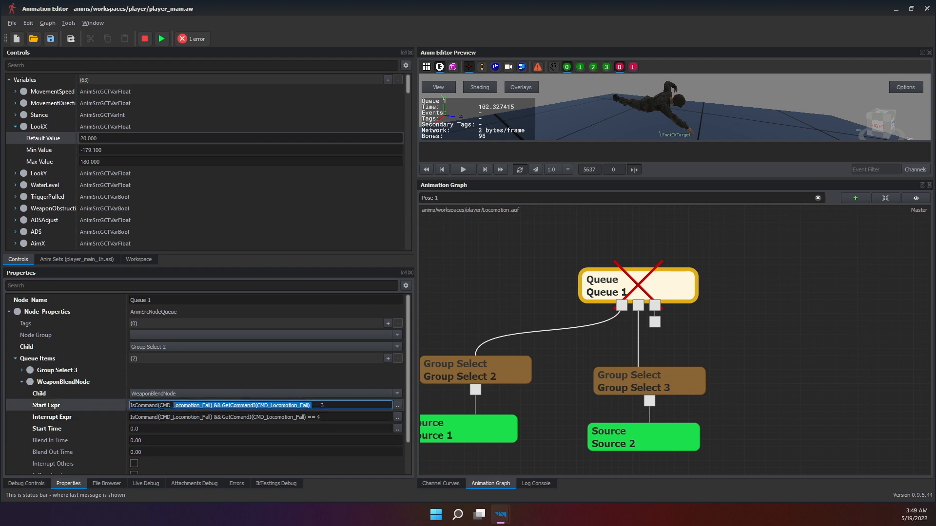
left_click(311, 420)
left_click_drag(307, 418, 161, 413)
key("ctrl+v")
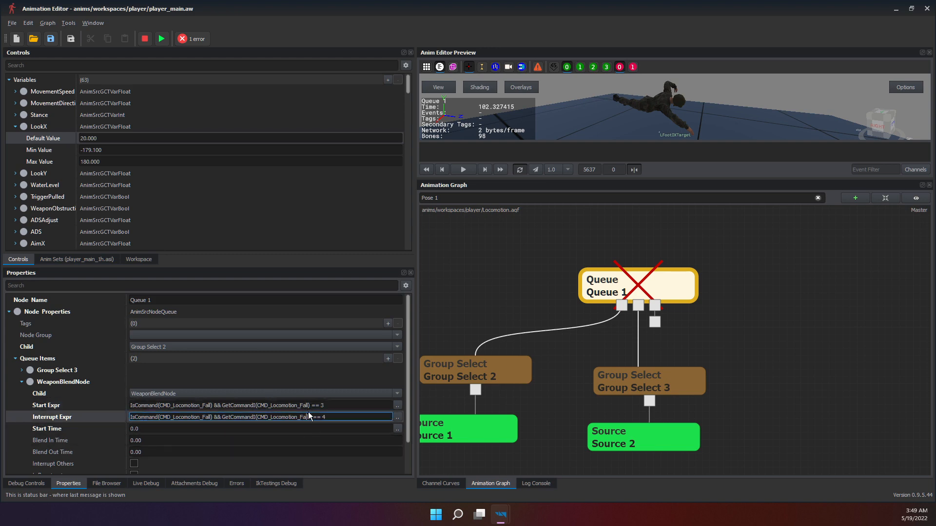
key("Return")
left_click_drag(653, 275, 692, 276)
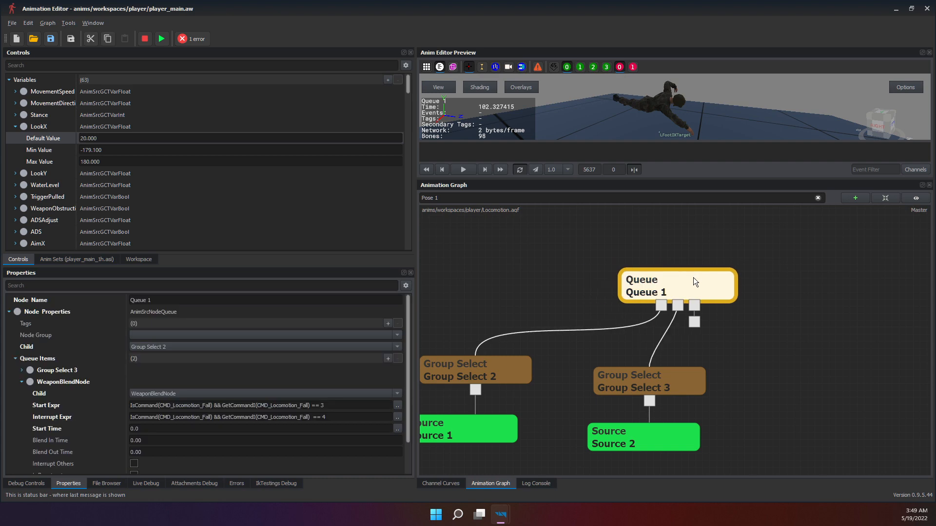
Start the preview and trigger CMD_Locomotion_Fall with integer value 1.
key("F5")
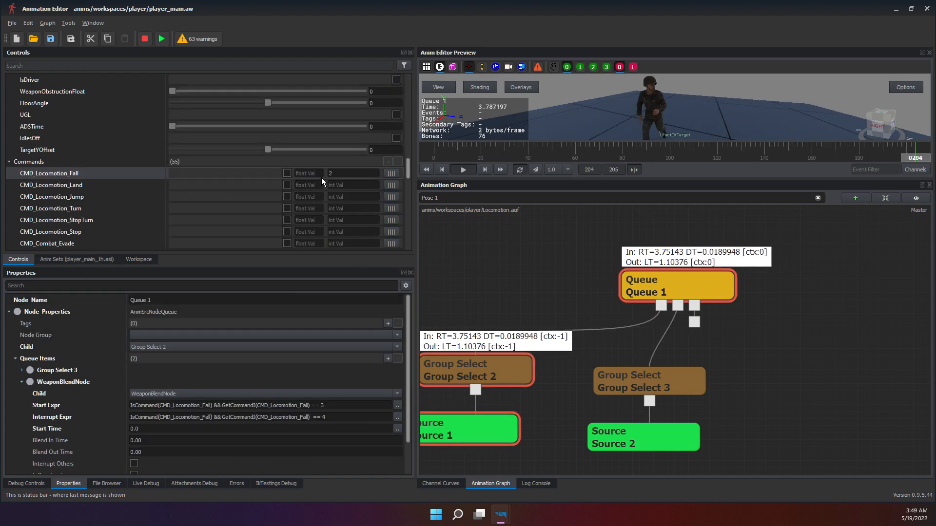
type("1")
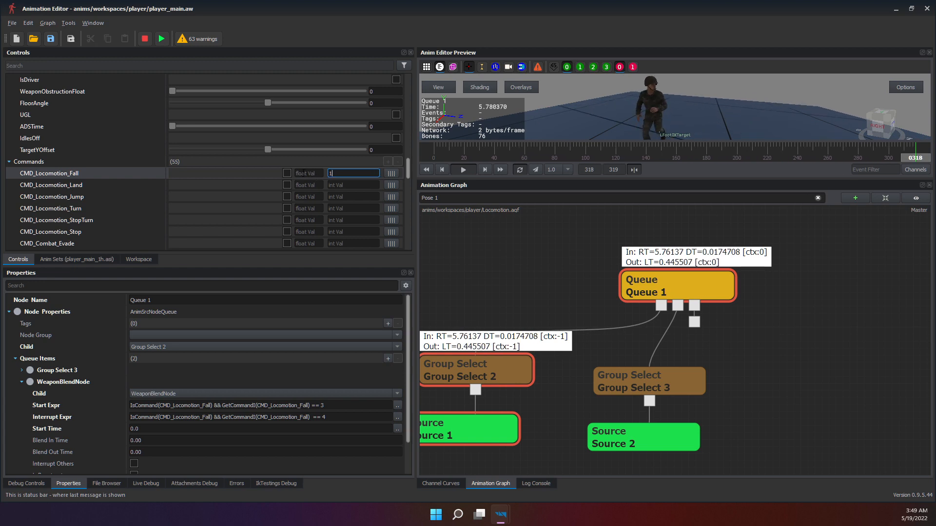
left_click(287, 173)
Examine the active and waiting item contexts on Queue 1 and the playback times on Group Select 3 and Source 2.
scroll(682, 365, "up", 2)
middle_click_drag(677, 361, 620, 271)
middle_click_drag(617, 303, 614, 352)
left_click(580, 341)
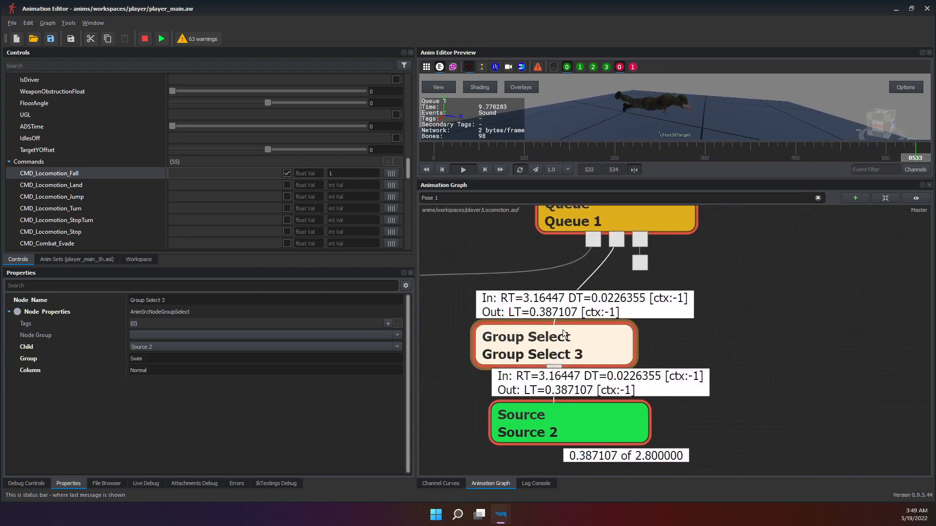
scroll(667, 332, "down", 3)
scroll(668, 332, "up", 2)
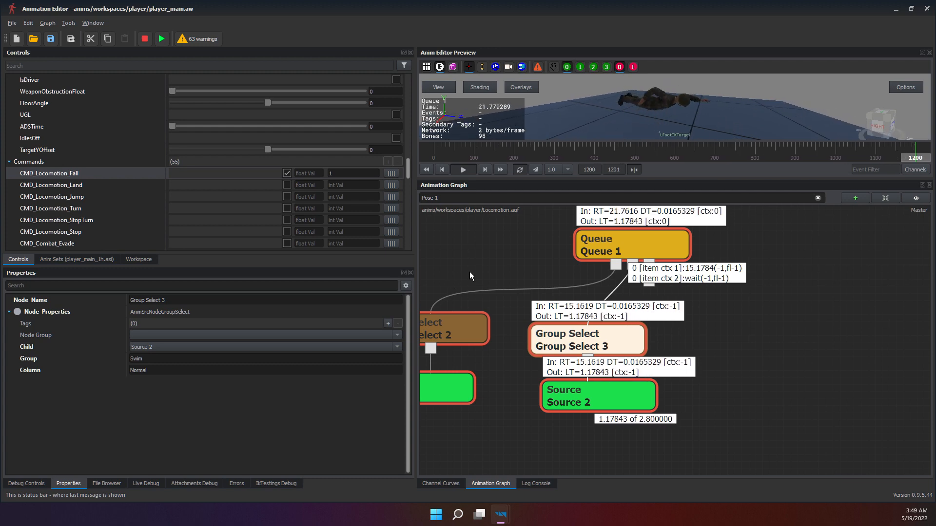
scroll(706, 287, "up", 2)
scroll(604, 305, "down", 2)
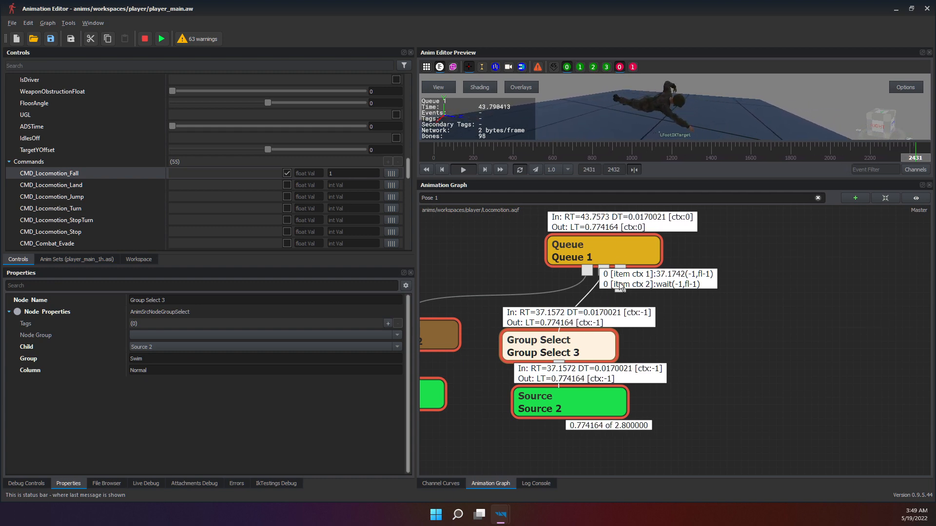
Set the CMD_Locomotion_Fall value to 3 and retrigger the command to queue more WeaponBlendNode items.
left_click(340, 176)
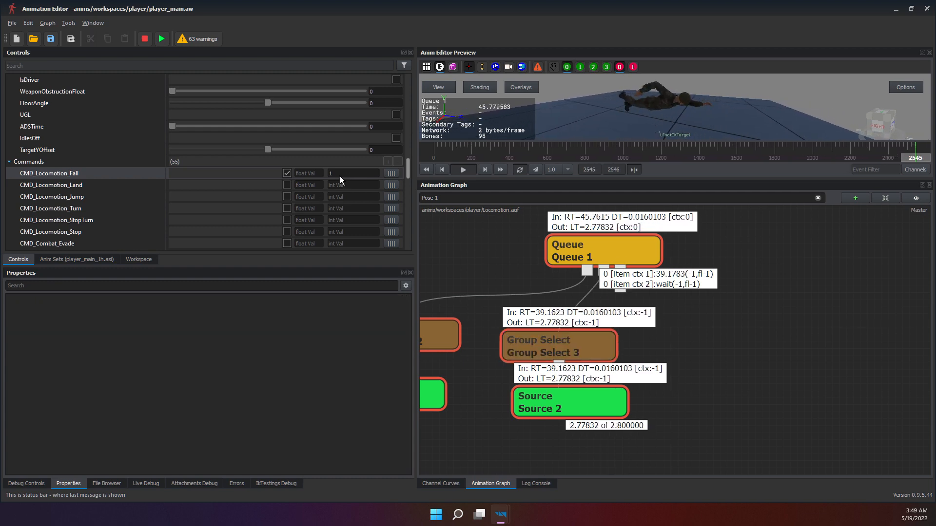
key("BackSpace")
type("3")
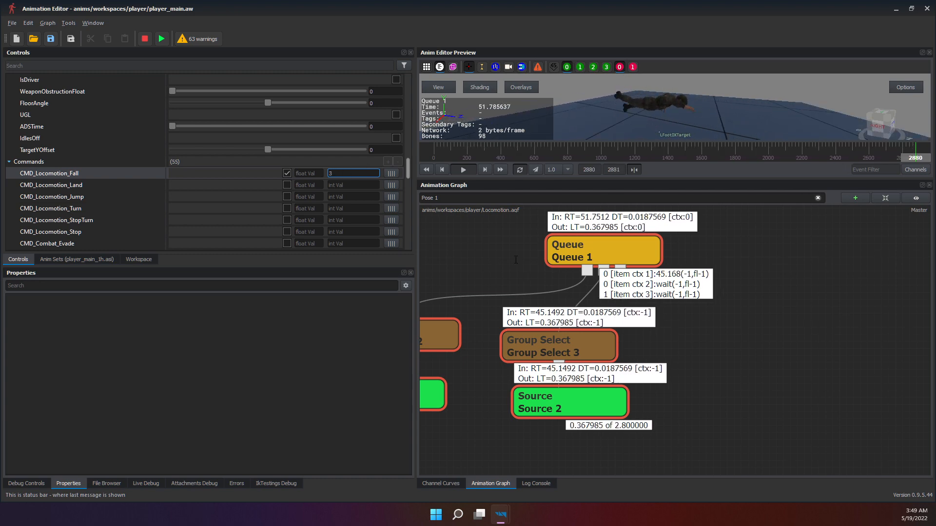
left_click(289, 177)
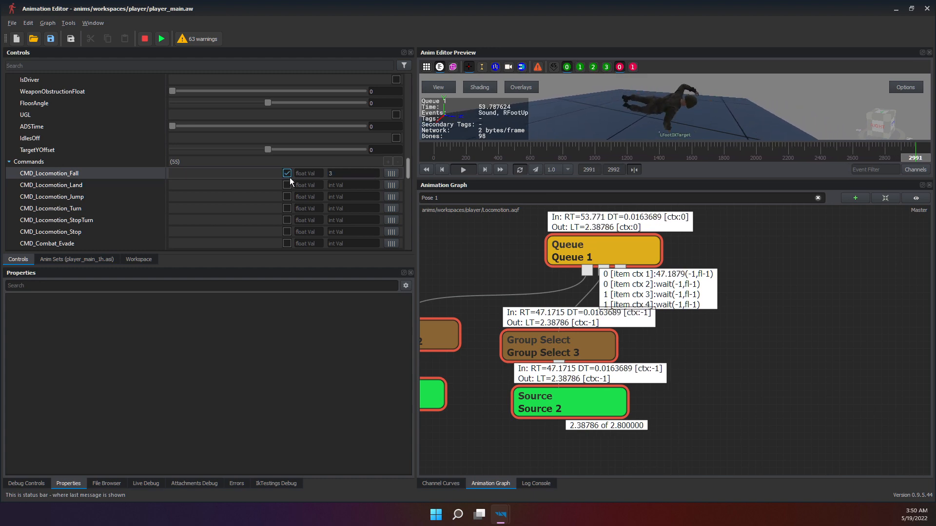
left_click(289, 178)
Set the CMD_Locomotion_Fall value back to 1, retrigger it to queue more Group Select 3 items, and inspect Queue 1's list.
left_click(360, 177)
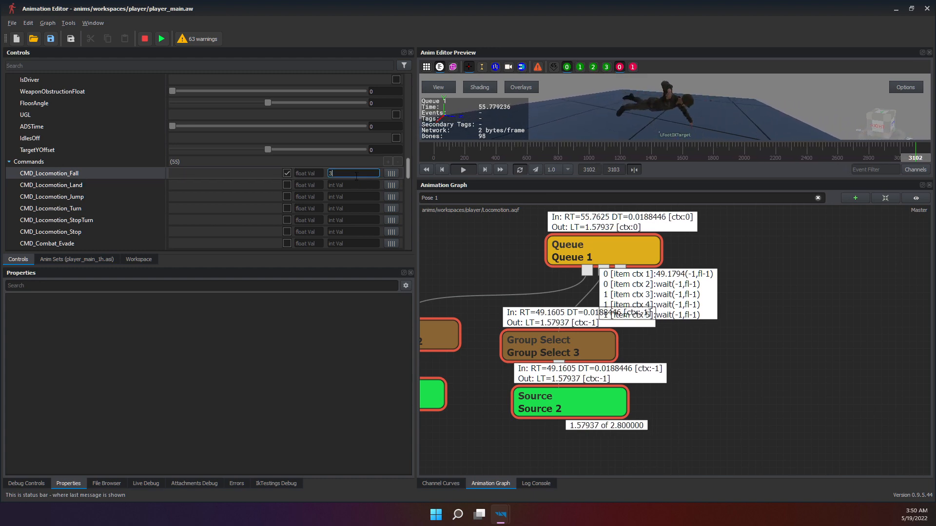
key("BackSpace")
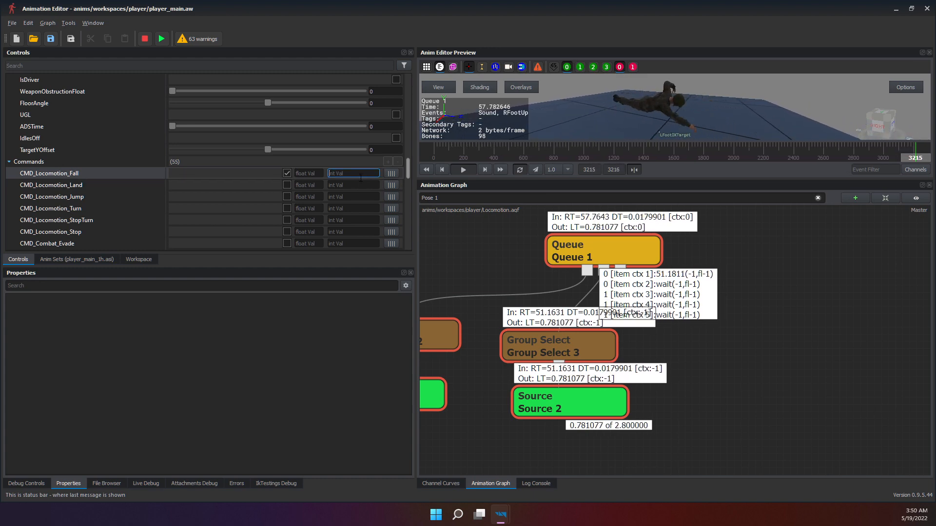
type("1")
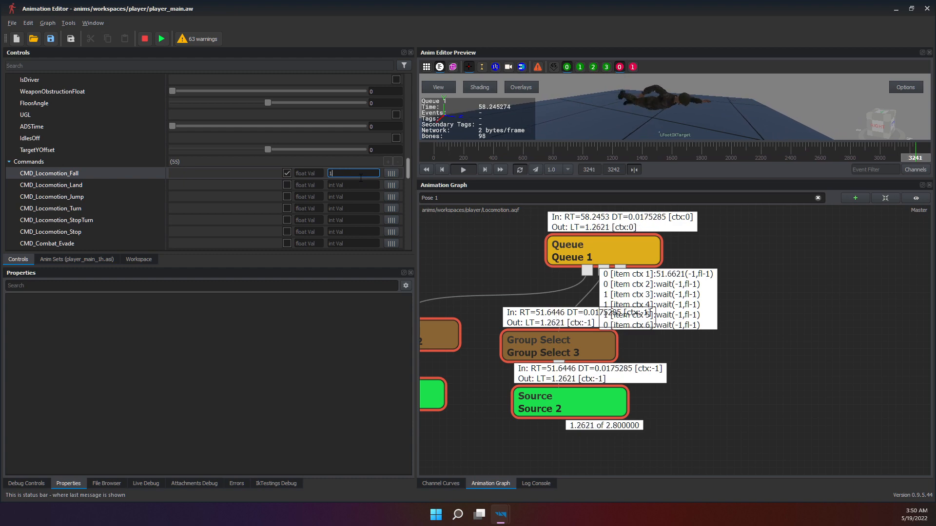
left_click(287, 174)
left_click(286, 174)
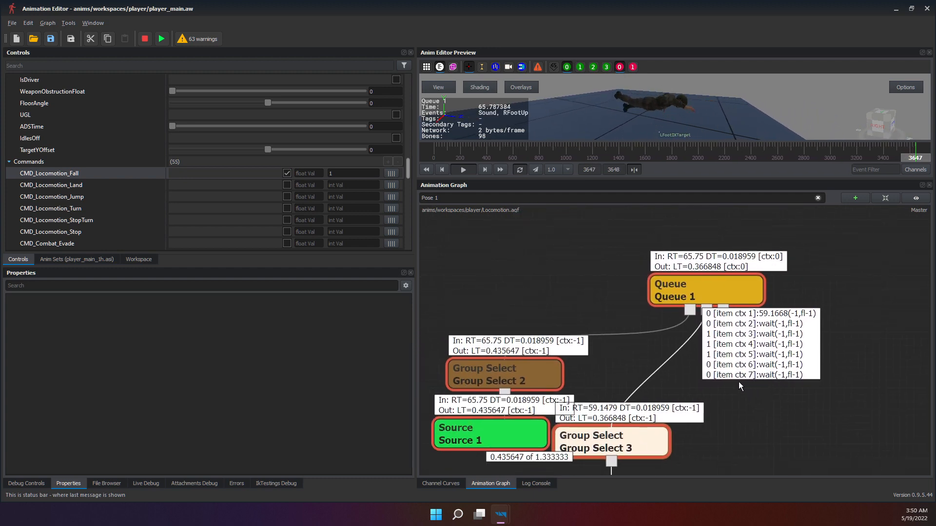
scroll(737, 382, "up", 2)
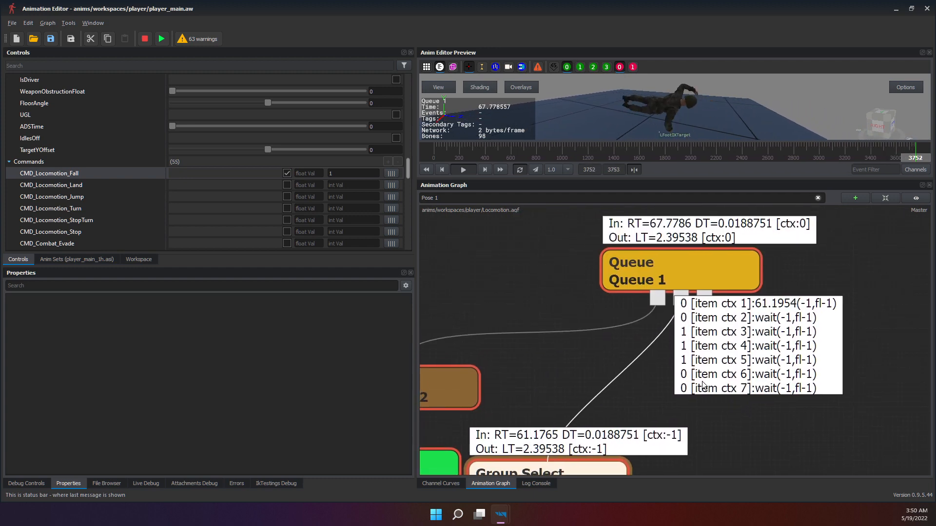
Set the CMD_Locomotion_Fall value to 4 and retrigger the command to test the WeaponBlendNode interrupt on waiting items.
left_click(349, 175)
left_click_drag(350, 176, 327, 174)
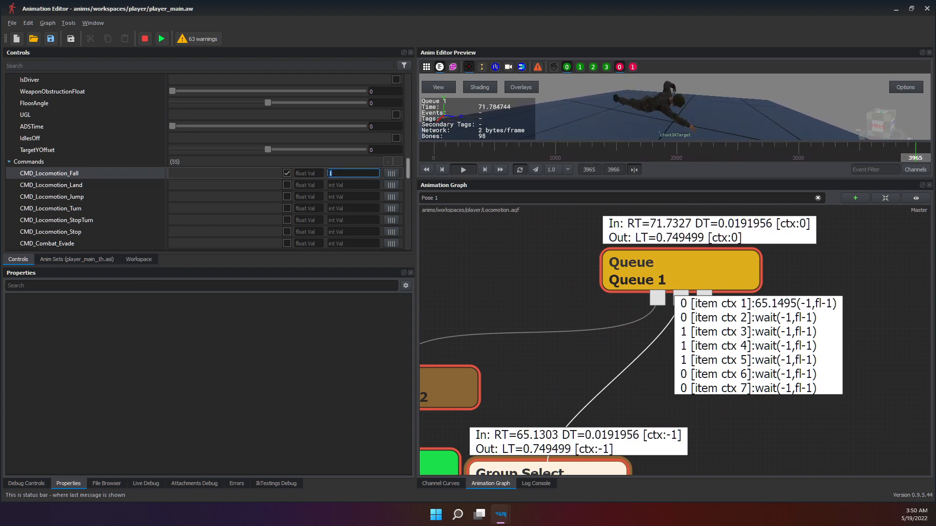
type("4")
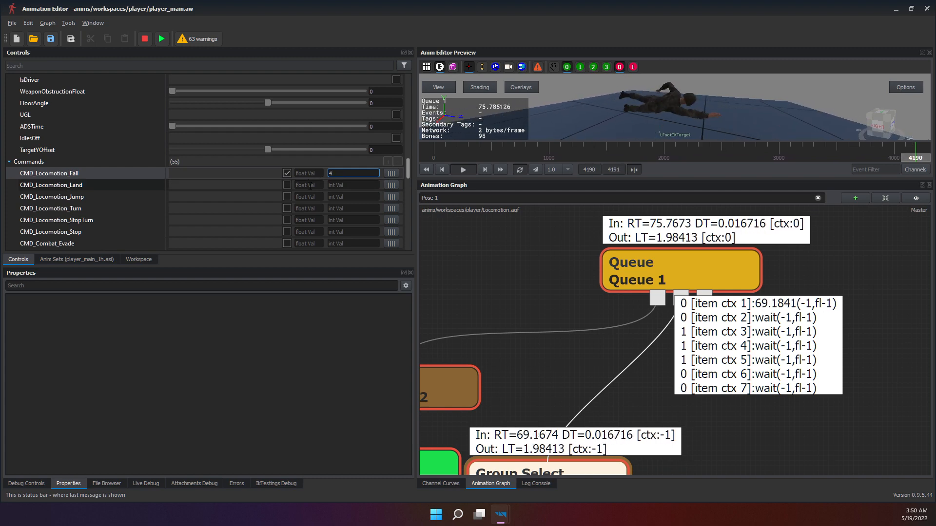
left_click(288, 176)
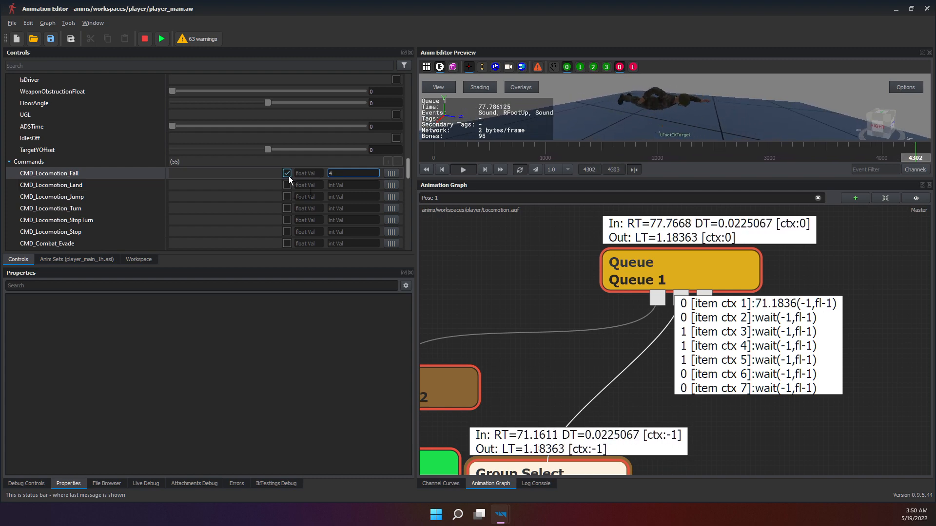
left_click(287, 174)
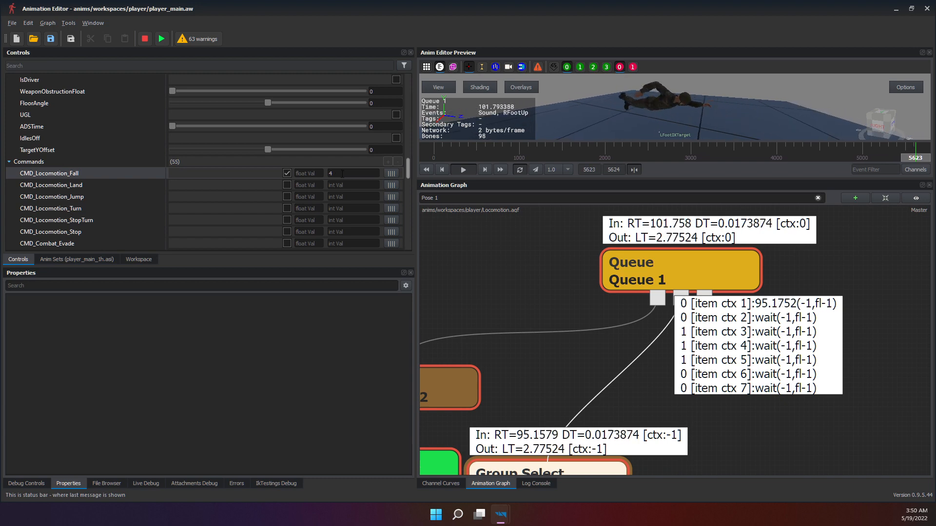
Set the CMD_Locomotion_Fall value to 2 and retrigger the command to interrupt the active Group Select 3 items.
left_click(342, 174)
type("2")
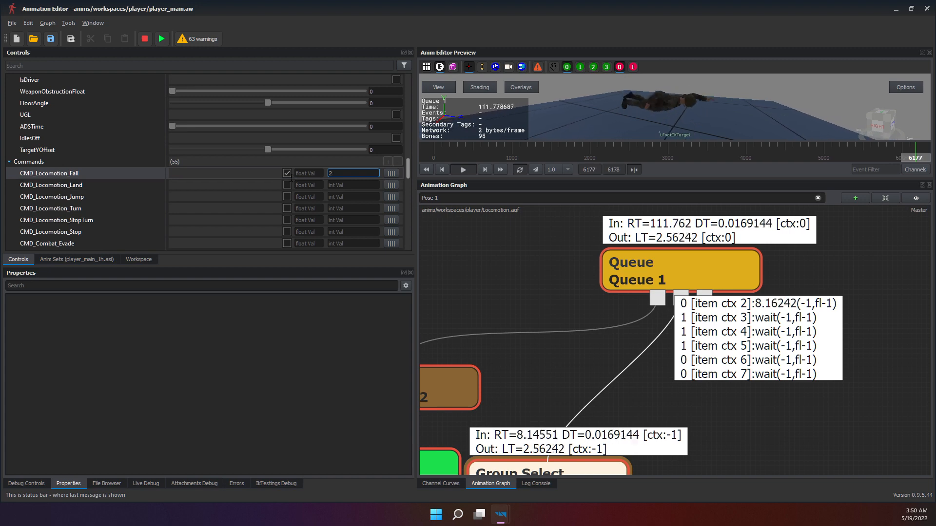
left_click(286, 174)
left_click(286, 174)
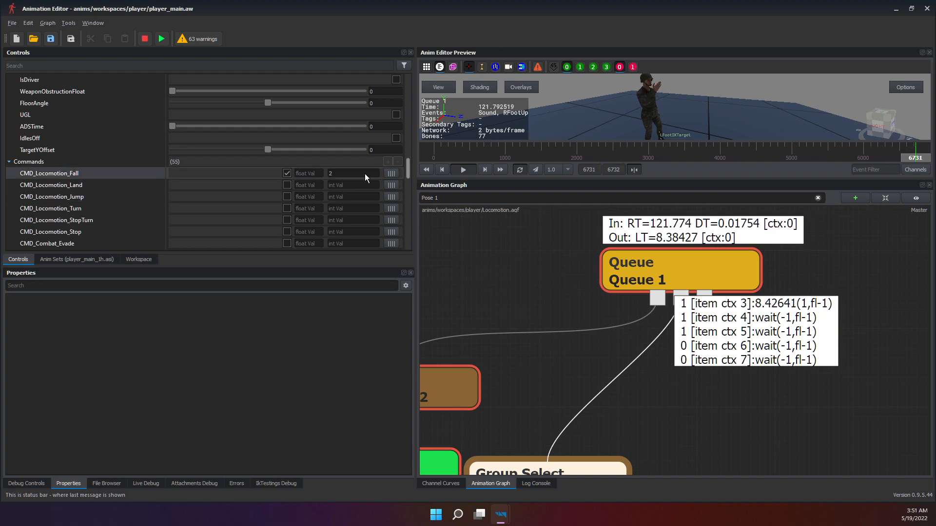
Change the CMD_Locomotion_Fall value to 4 and retrigger the command to interrupt the active WeaponBlendNode items.
double_click(346, 173)
type("4")
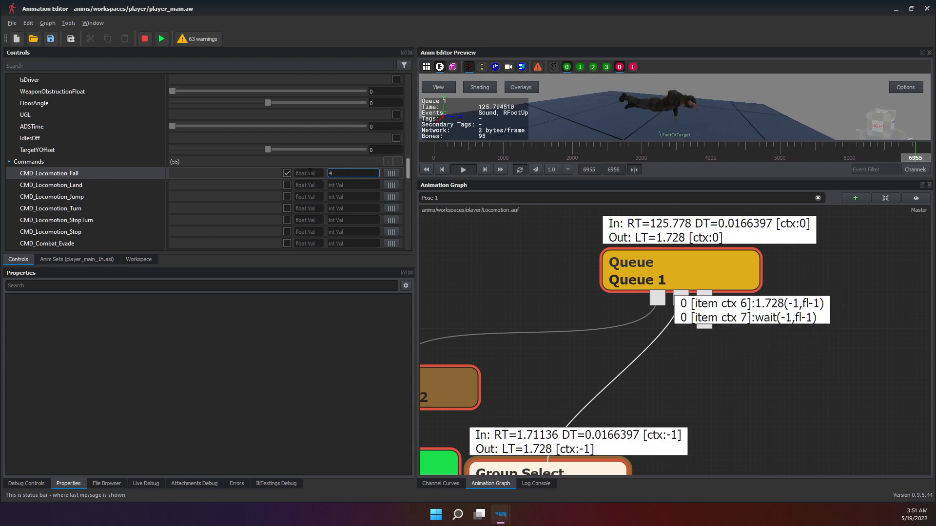
left_click(286, 177)
left_click(287, 177)
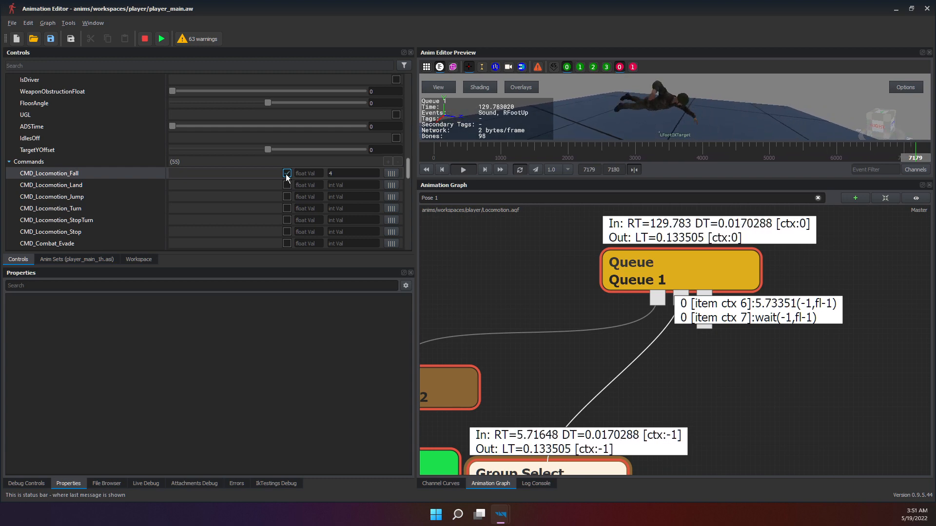
Set the CMD_Locomotion_Fall value to 2 to interrupt the remaining Group Select 3 items, and switch the command off.
double_click(341, 174)
key("BackSpace")
type("2")
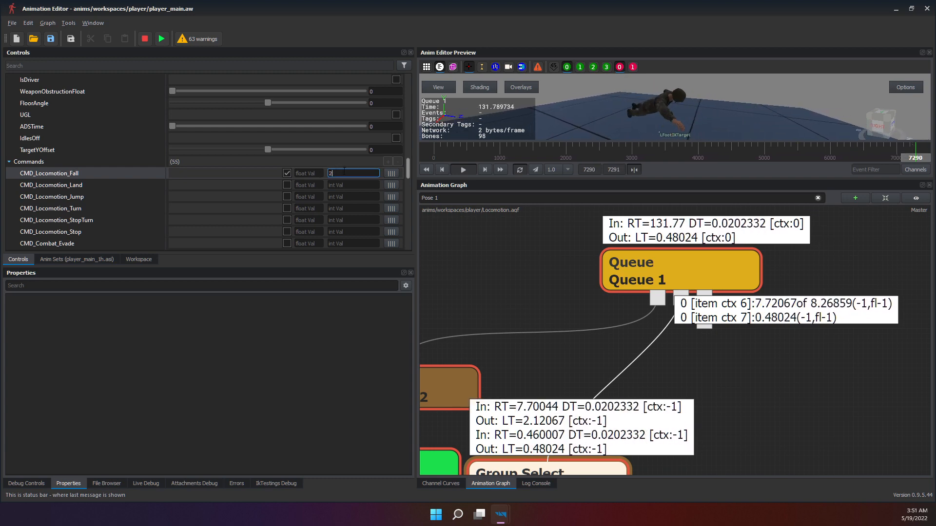
left_click(291, 174)
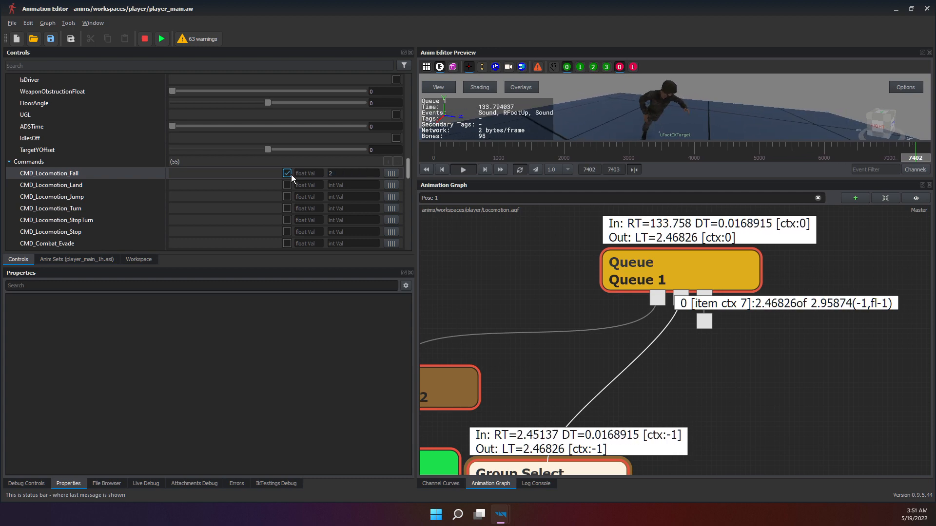
scroll(648, 340, "down", 5)
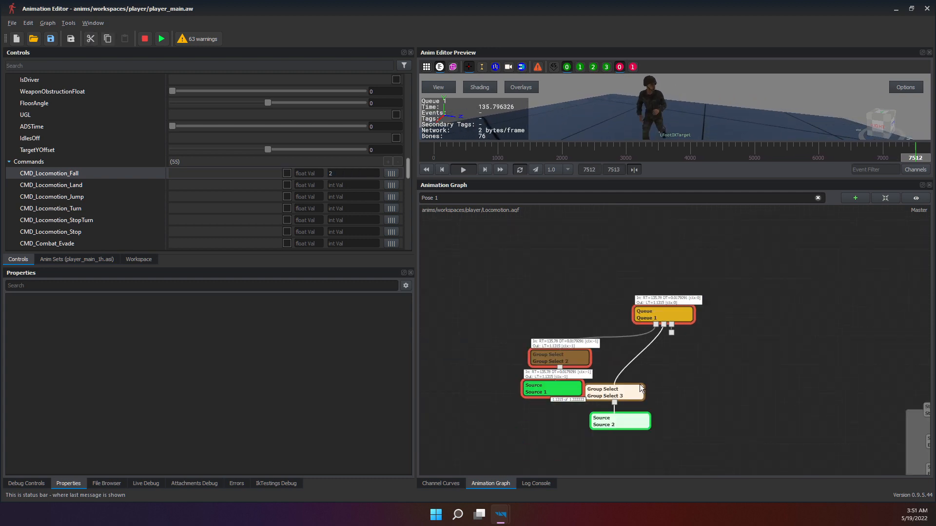
scroll(672, 356, "up", 3)
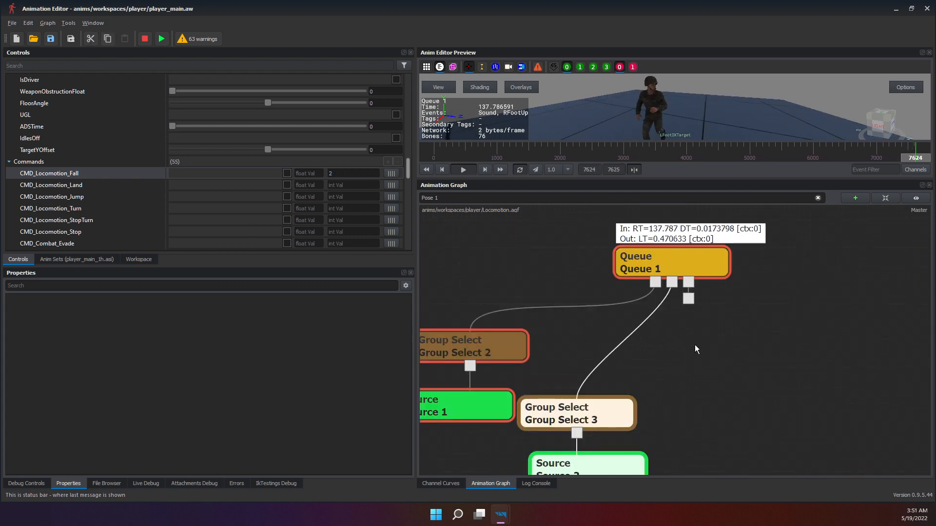
Move the Group Select 3 and Source 2 nodes directly beneath the Queue 1 node, and pause the animation preview.
scroll(655, 331, "down", 3)
scroll(685, 351, "up", 3)
scroll(682, 353, "down", 2)
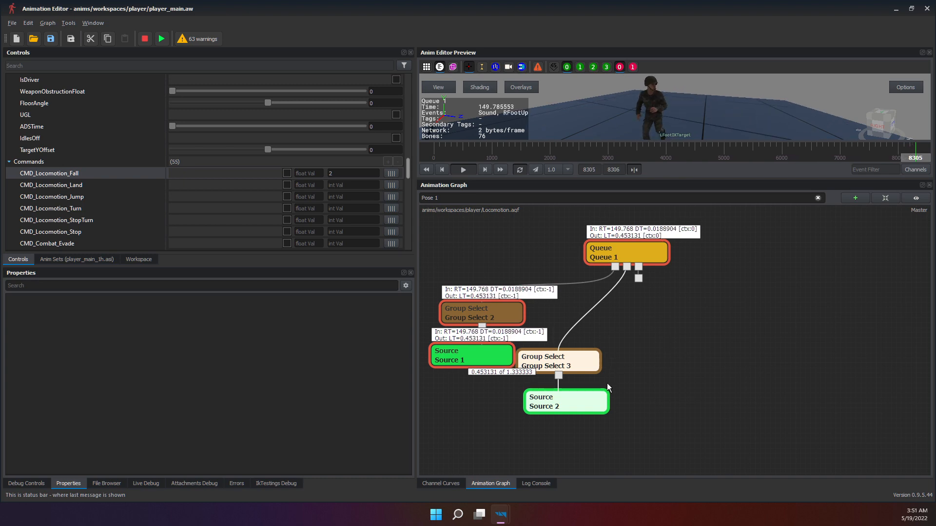
left_click_drag(625, 439, 636, 350)
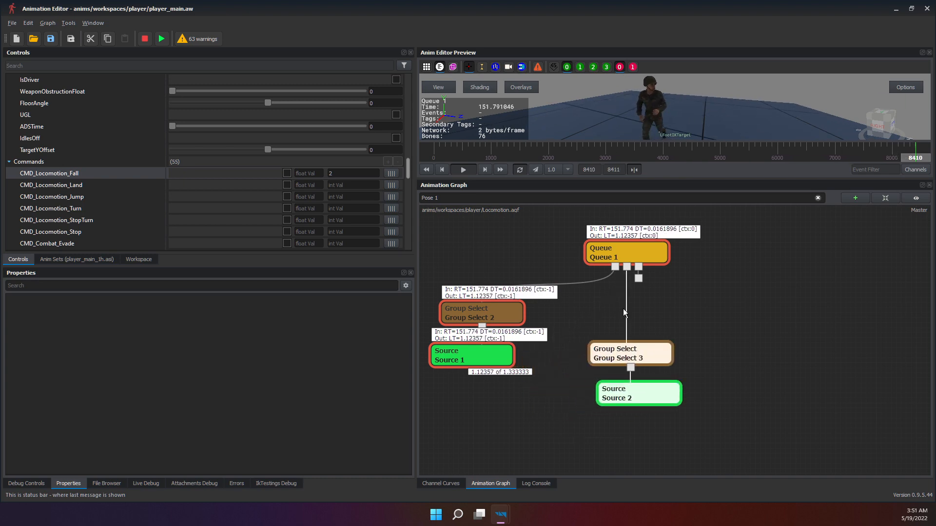
scroll(676, 264, "down", 3)
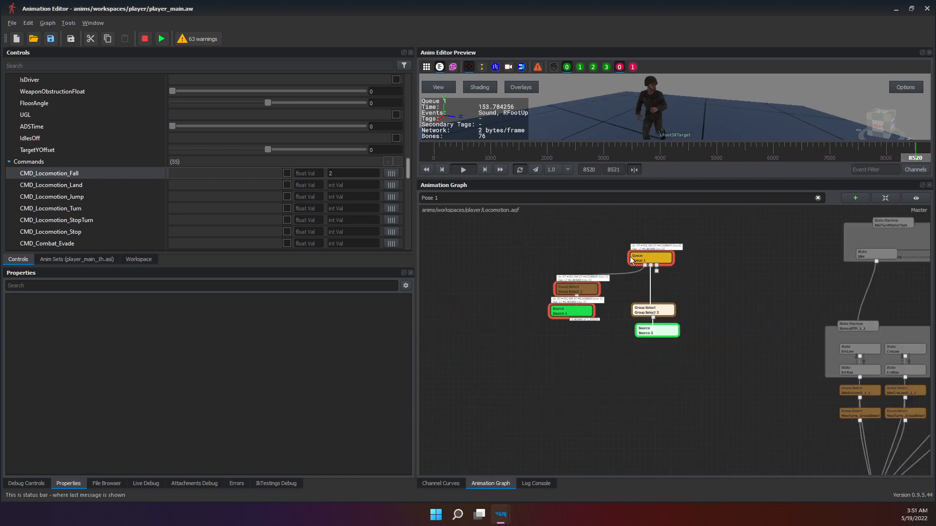
left_click(460, 174)
scroll(674, 287, "up", 3)
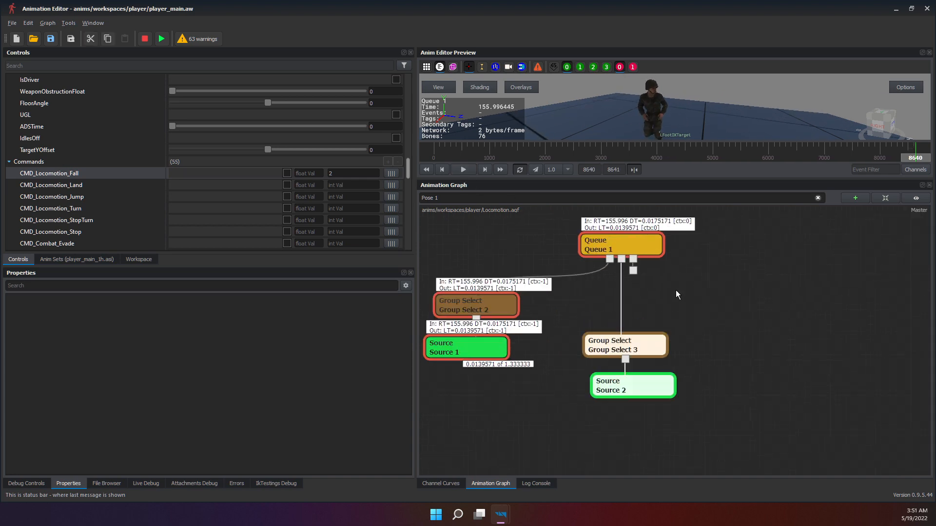
middle_click_drag(659, 289, 652, 325)
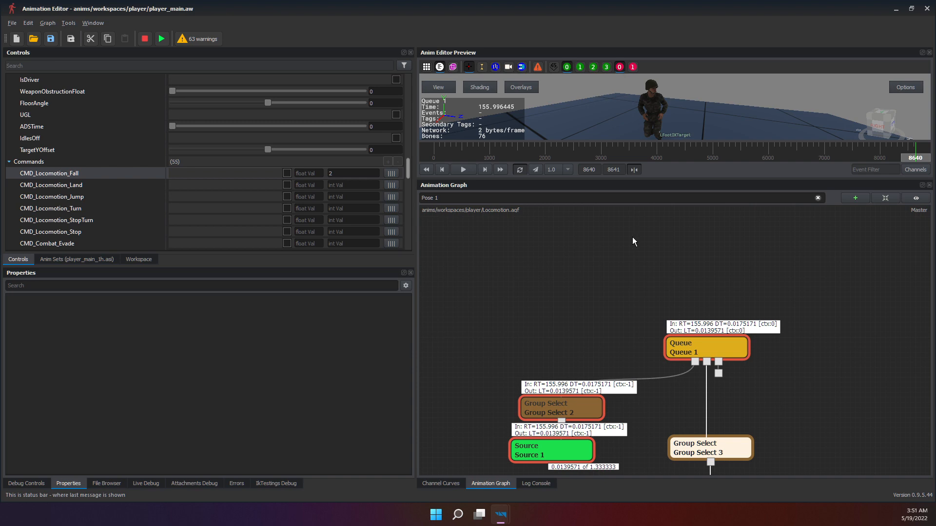
scroll(615, 322, "down", 1)
scroll(615, 323, "up", 1)
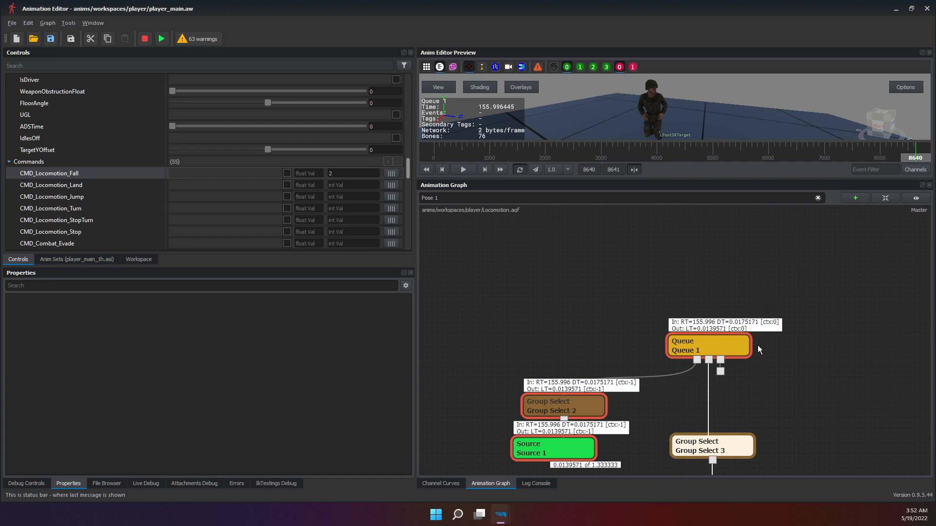
middle_click_drag(727, 343, 737, 280)
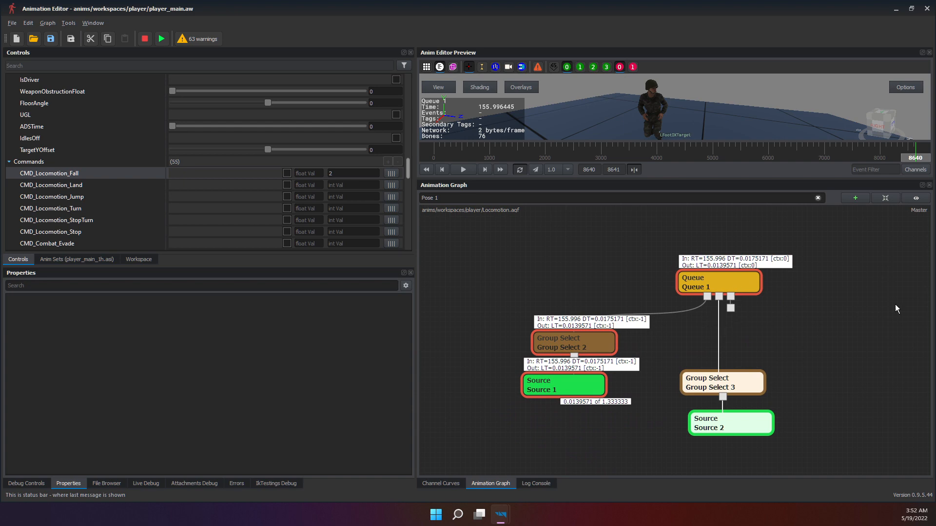